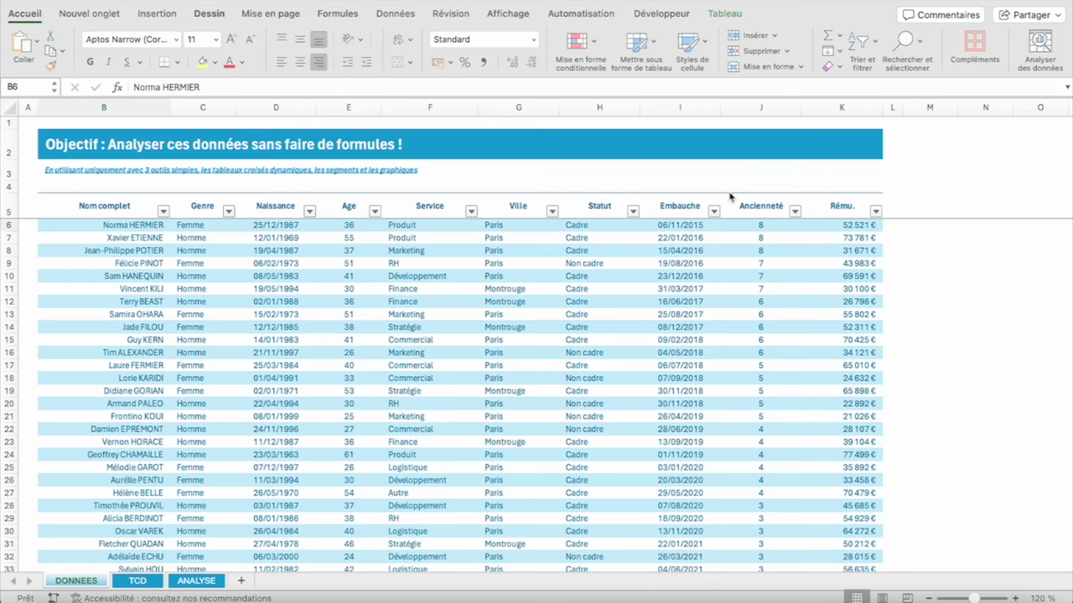
Enter VRAI for question A in D6 of the ANALYSE sheet, raising the score to 1/26
{"action": "left_click", "coordinate": [192, 581]}
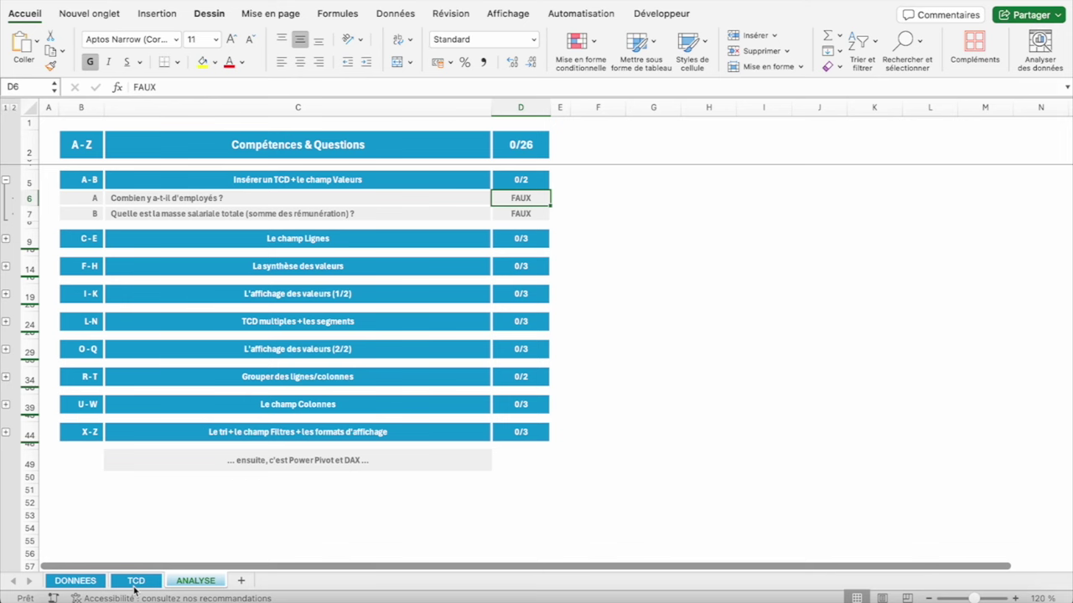
{"action": "left_click", "coordinate": [74, 585]}
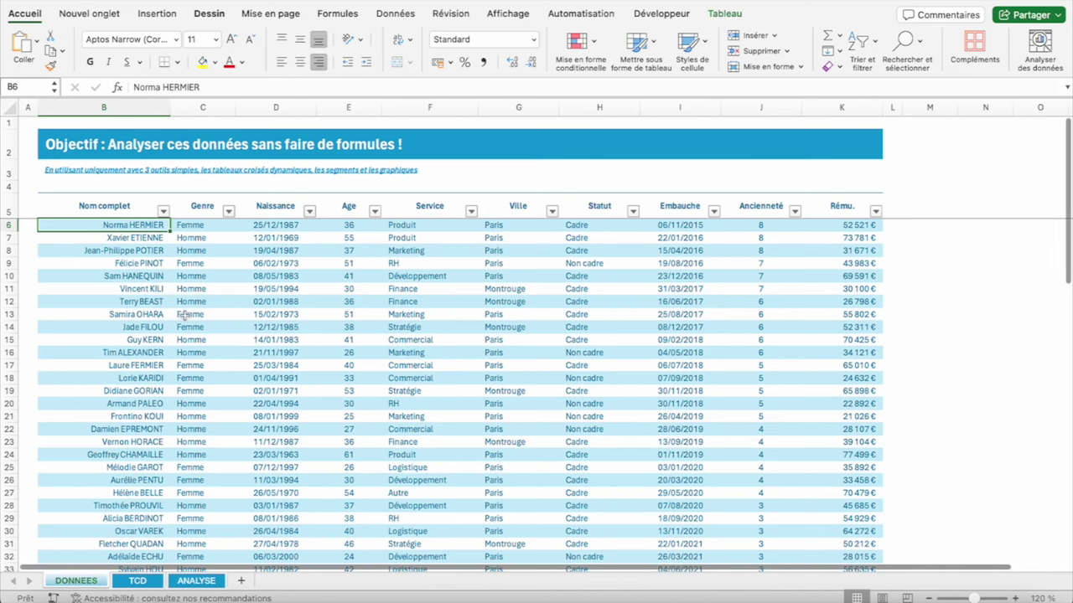
{"action": "left_click", "coordinate": [139, 584]}
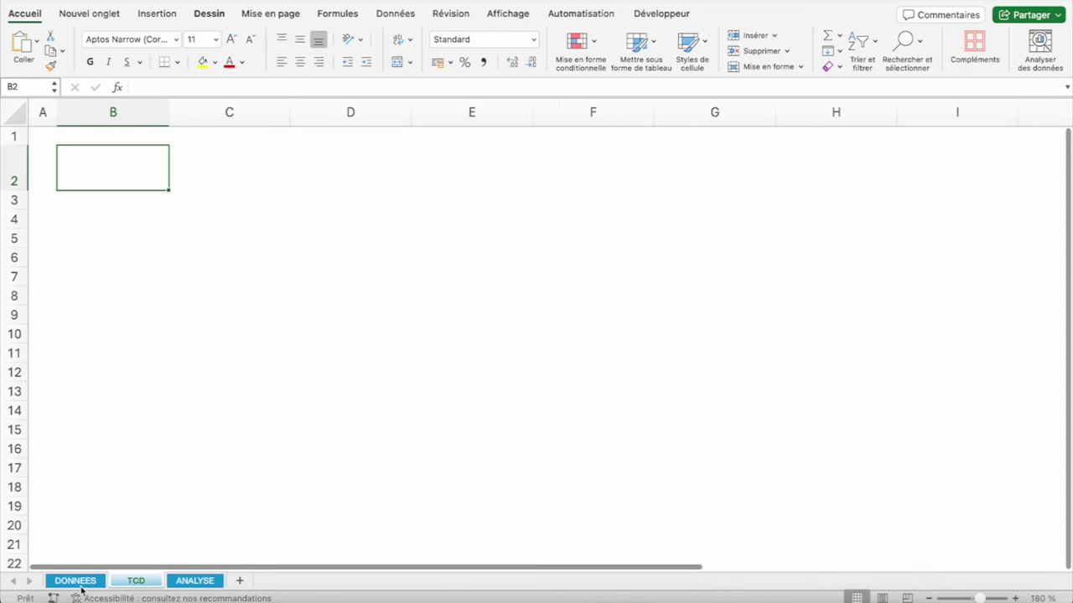
{"action": "left_click", "coordinate": [197, 582]}
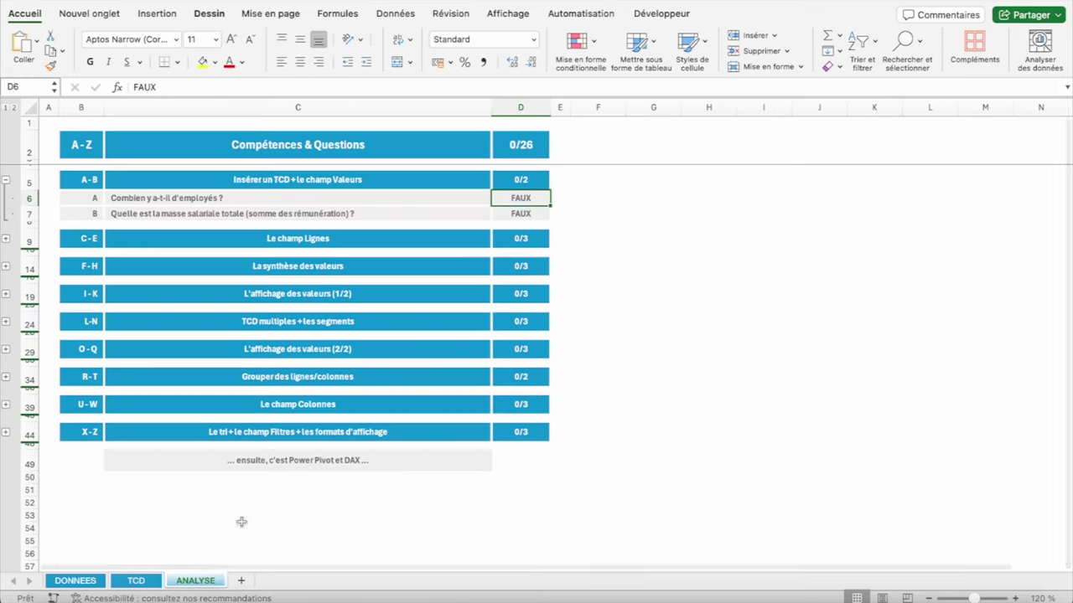
{"action": "type", "text": "VRAI"}
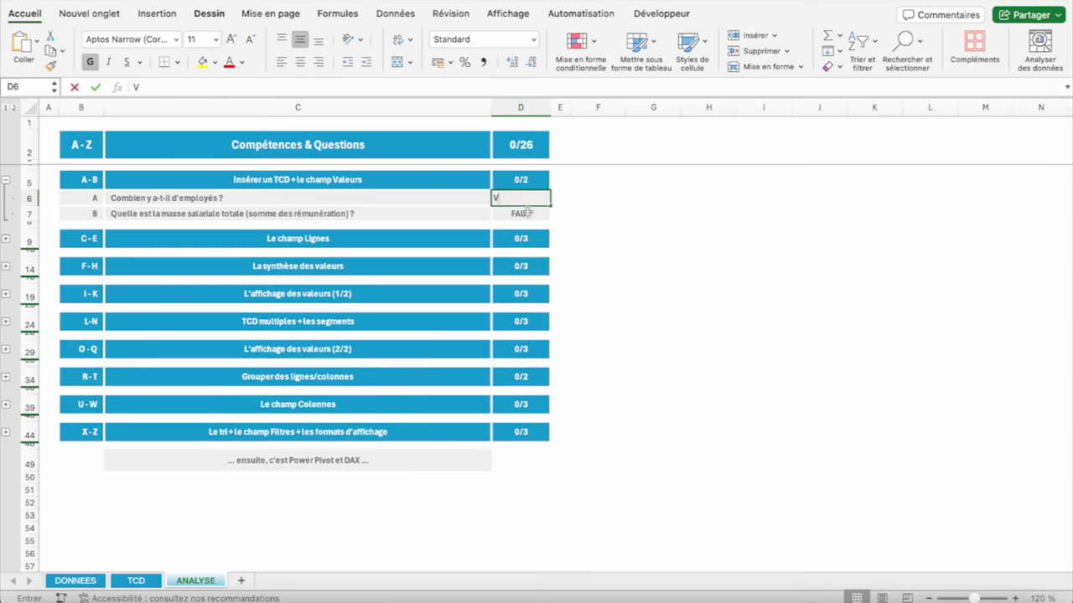
{"action": "key", "text": "Return"}
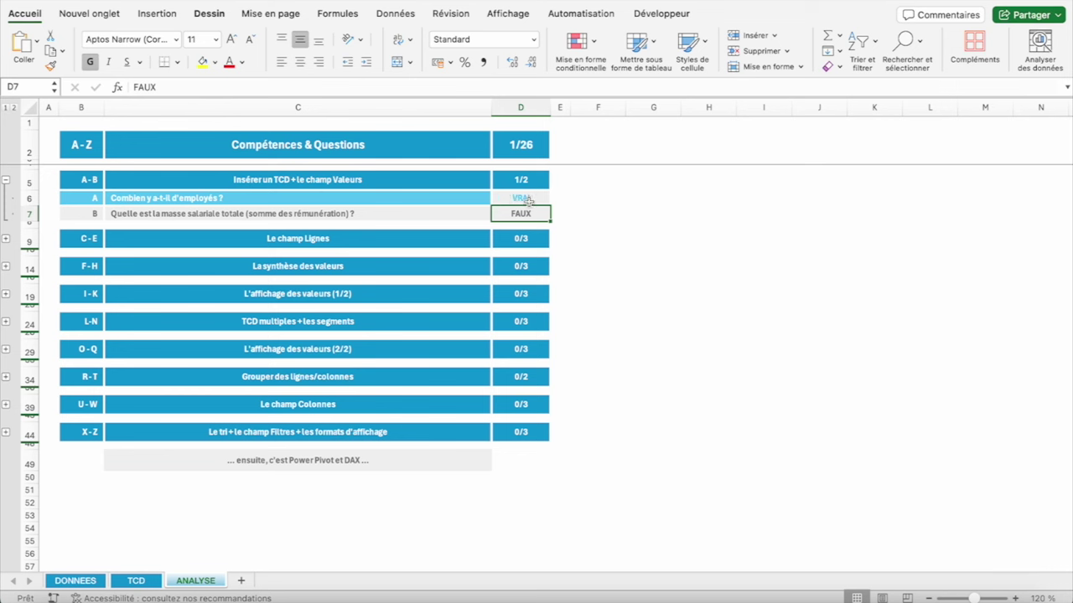
Switch to the DONNEES sheet showing the employee table from Nom complet to Rému
{"action": "left_click", "coordinate": [99, 580]}
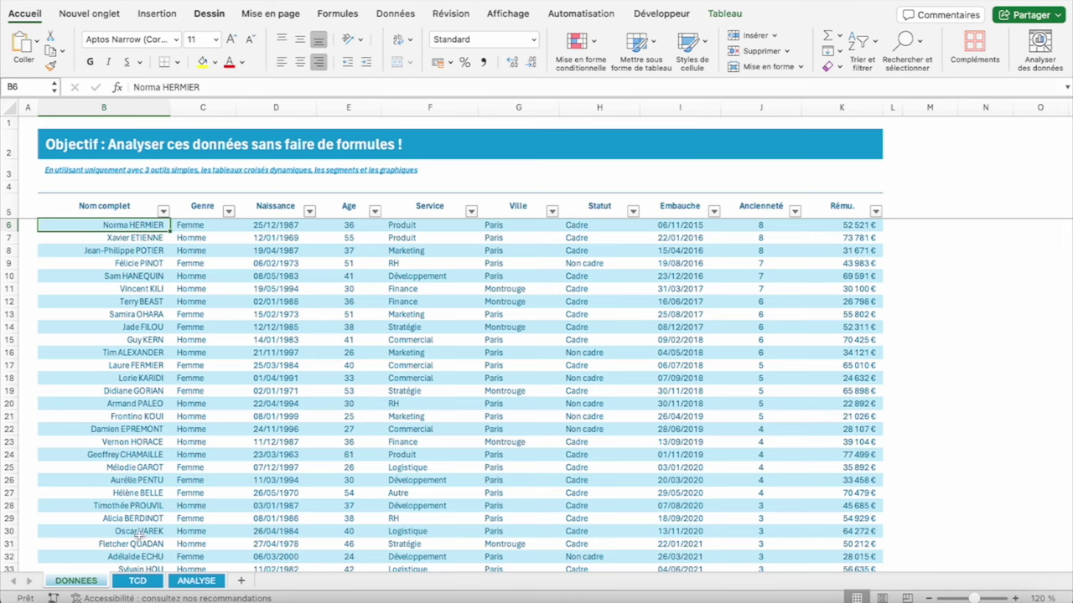
{"action": "left_click", "coordinate": [188, 582]}
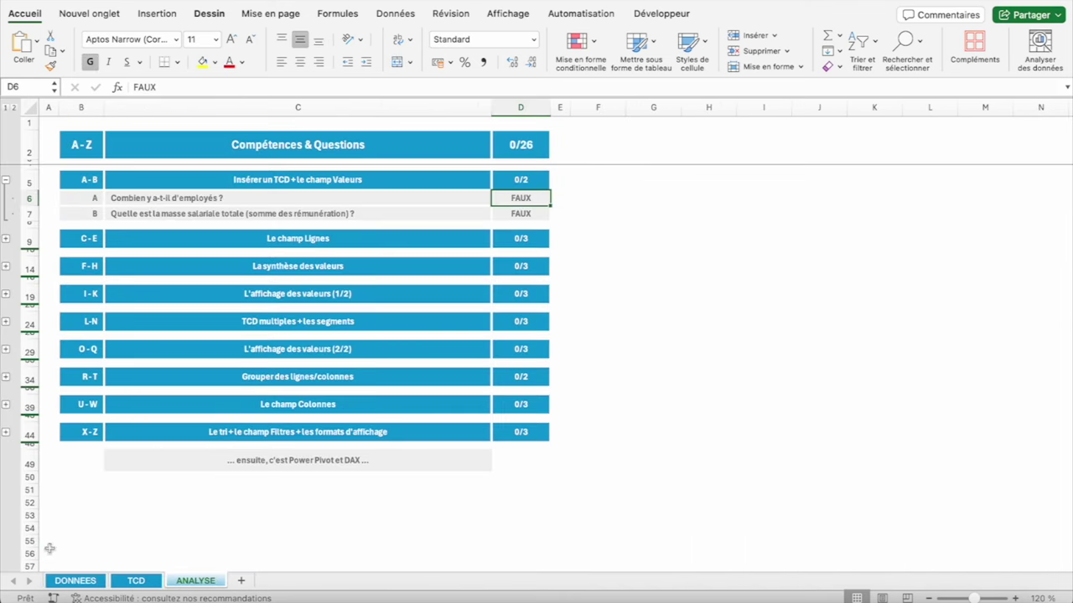
{"action": "left_click", "coordinate": [84, 584]}
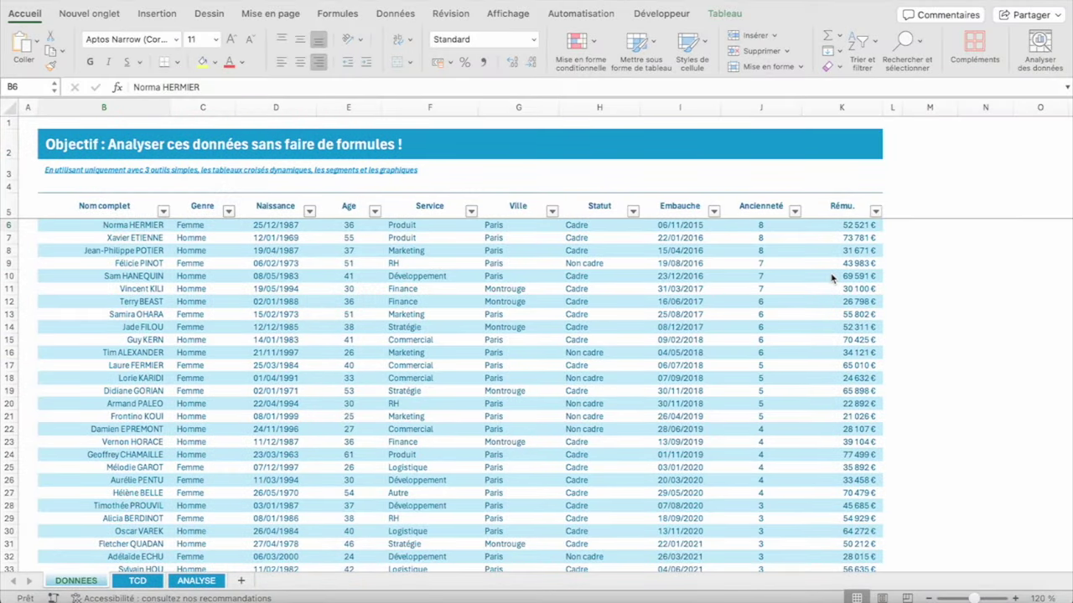
{"action": "left_click", "coordinate": [191, 581]}
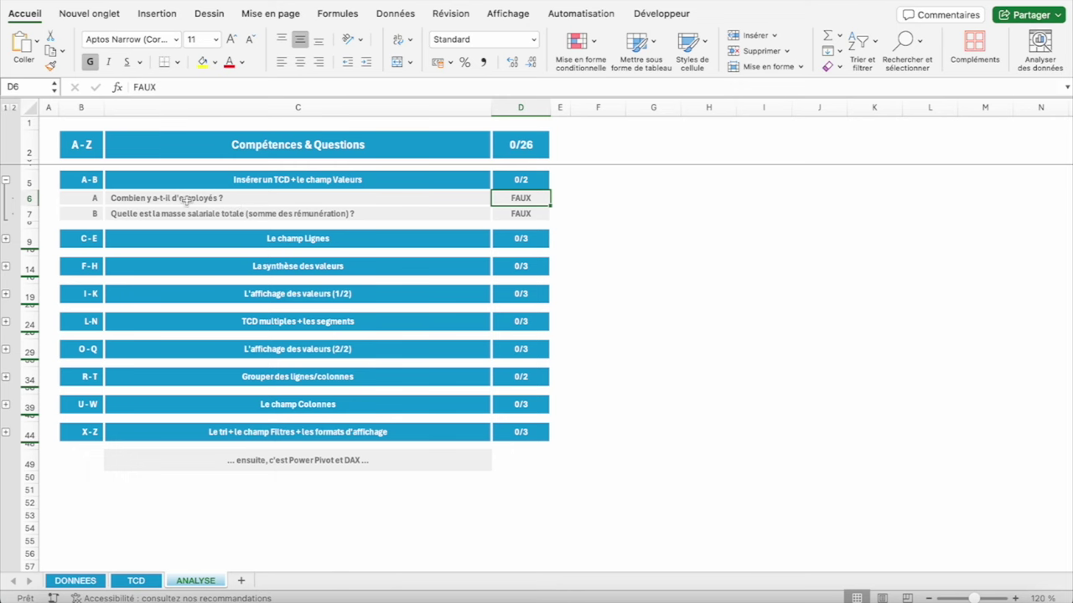
{"action": "left_click", "coordinate": [136, 581]}
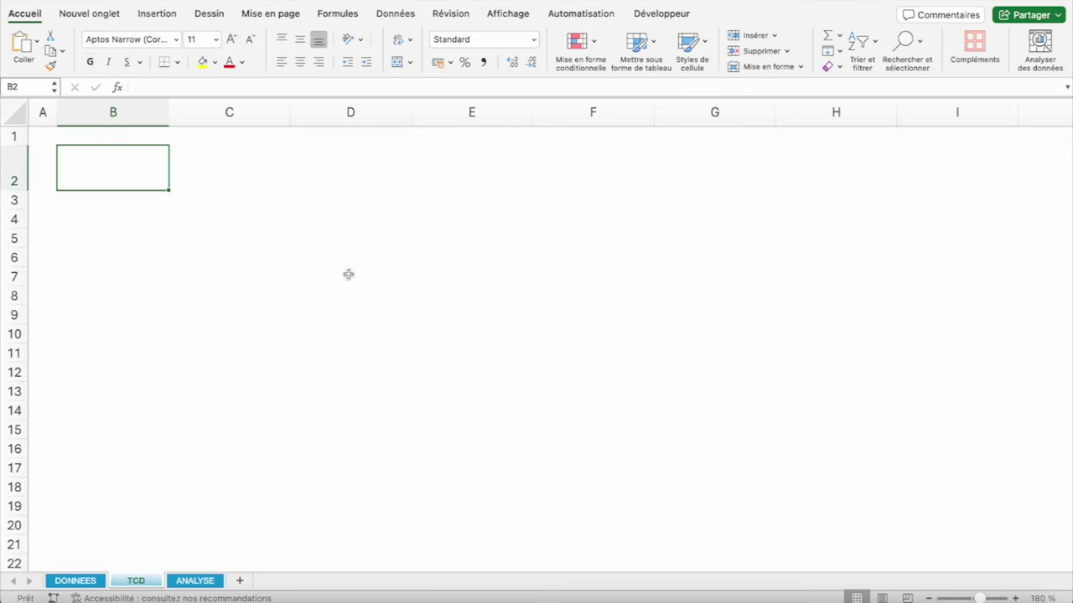
{"action": "left_click", "coordinate": [75, 581]}
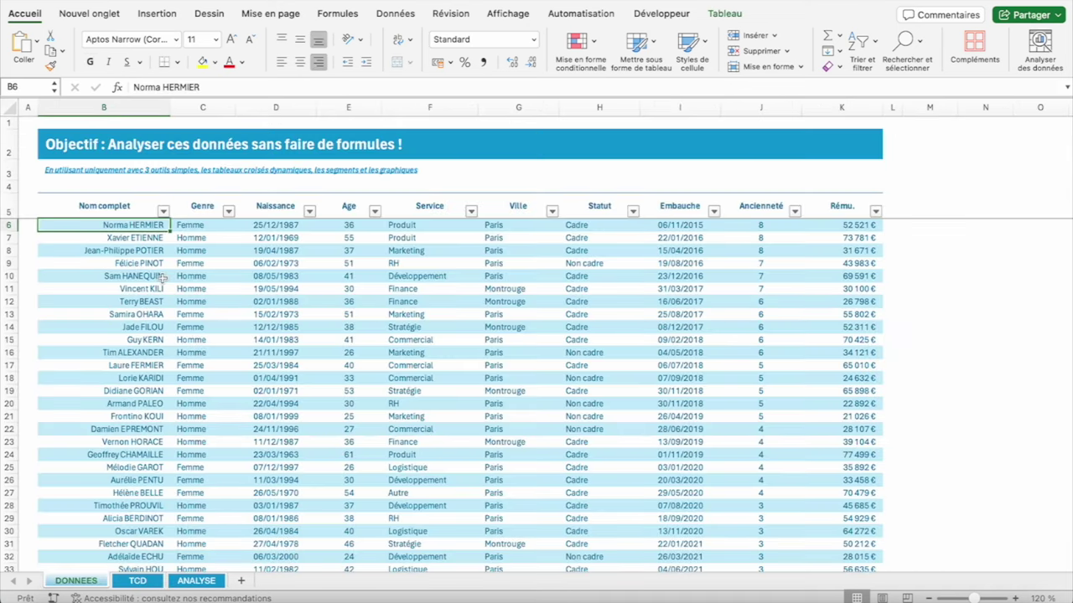
{"action": "left_click", "coordinate": [195, 275]}
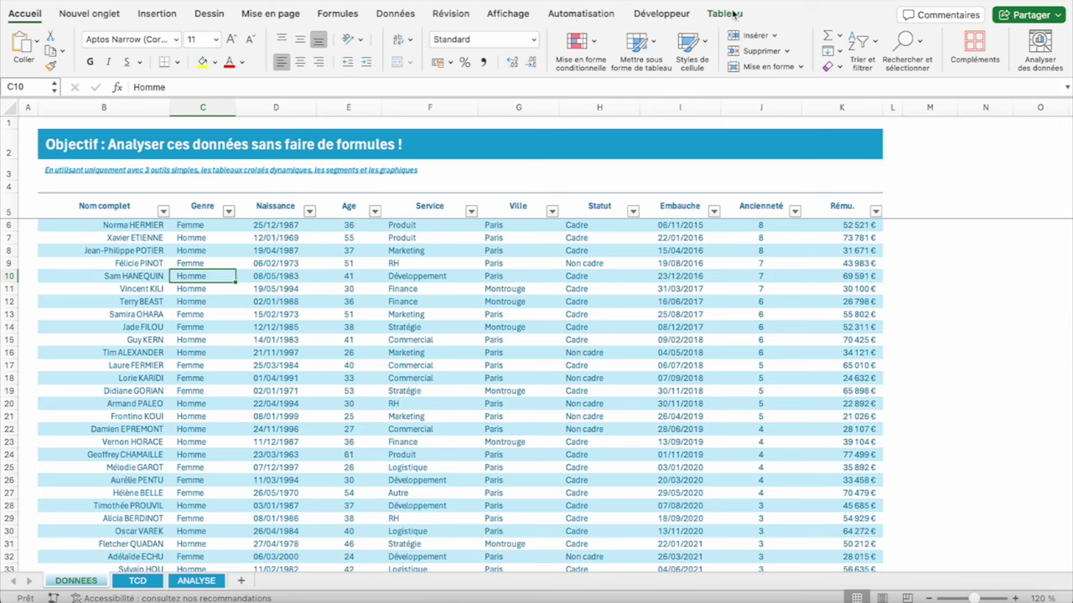
Insert a pivot table from Tab_Salariés at cell B2 of the existing TCD sheet
{"action": "left_click", "coordinate": [158, 12]}
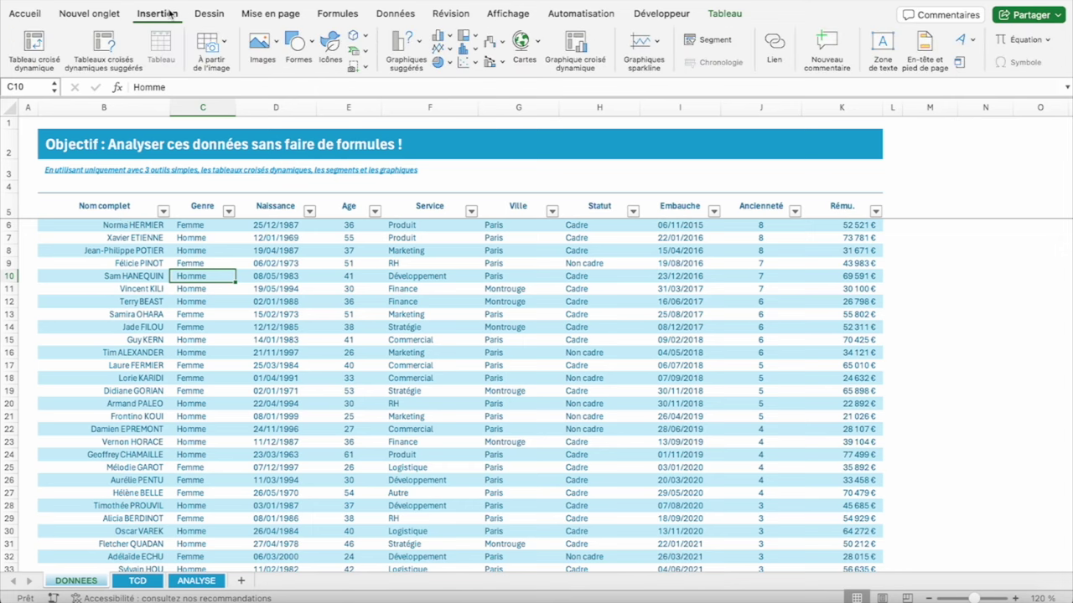
{"action": "left_click", "coordinate": [35, 44]}
{"action": "left_click", "coordinate": [400, 265]}
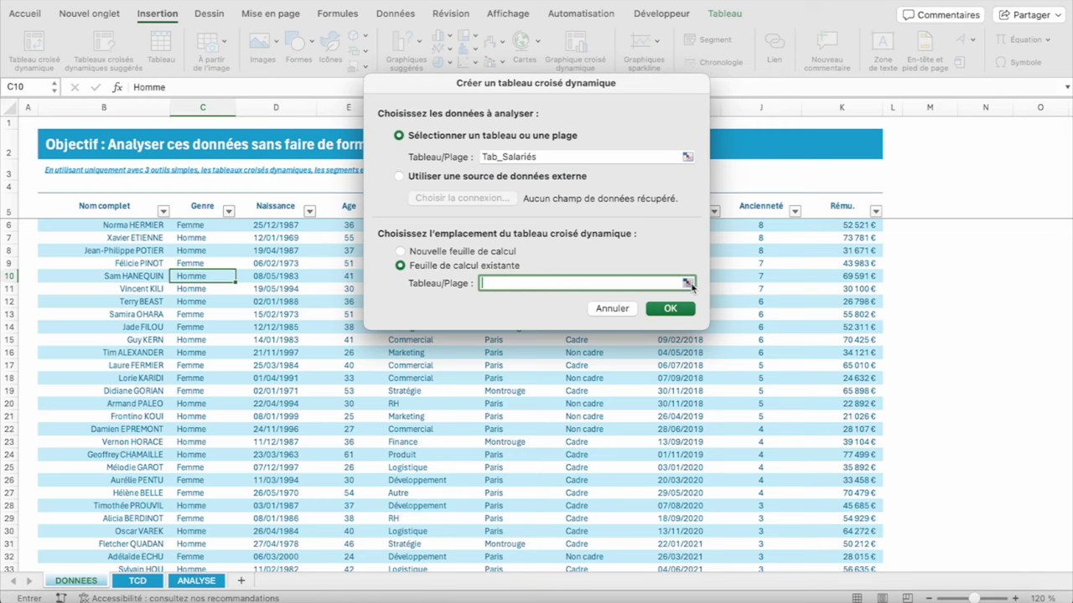
{"action": "left_click", "coordinate": [687, 284]}
{"action": "left_click", "coordinate": [138, 581]}
{"action": "left_click", "coordinate": [103, 162]}
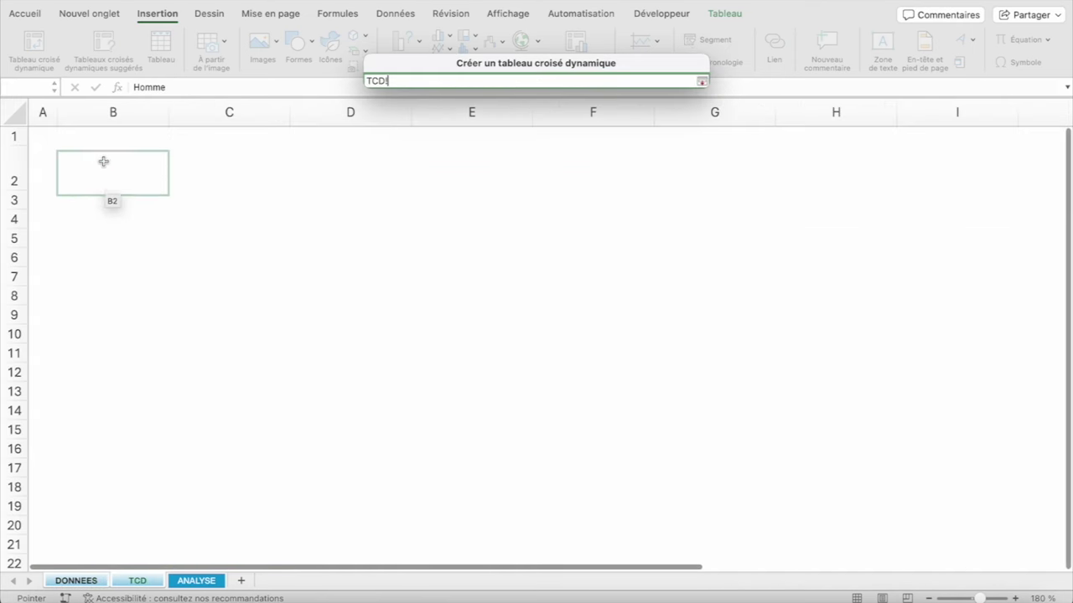
{"action": "key", "text": "Return"}
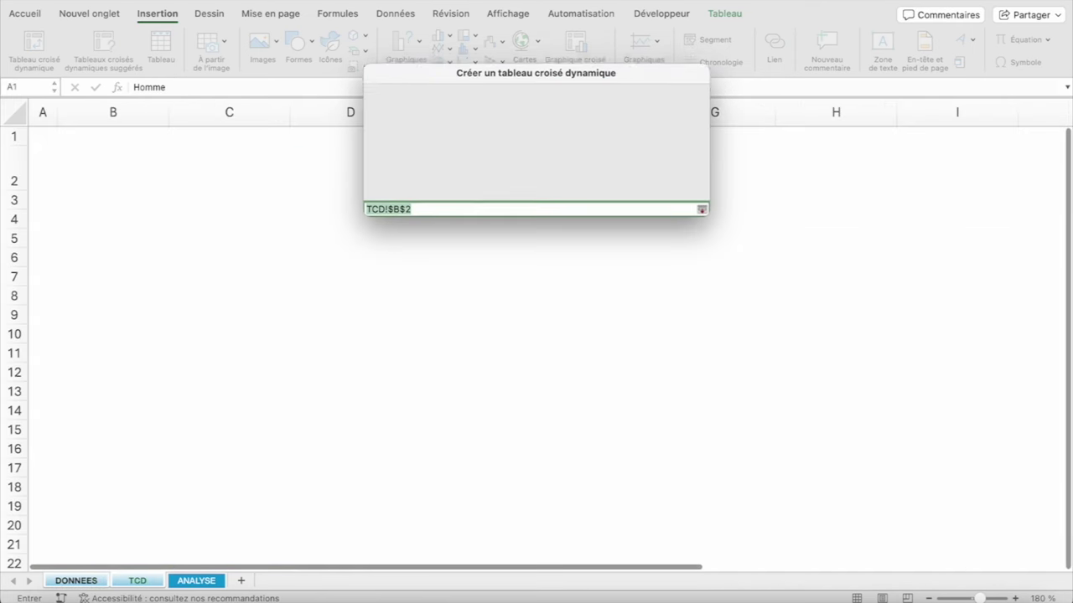
{"action": "left_click", "coordinate": [670, 312]}
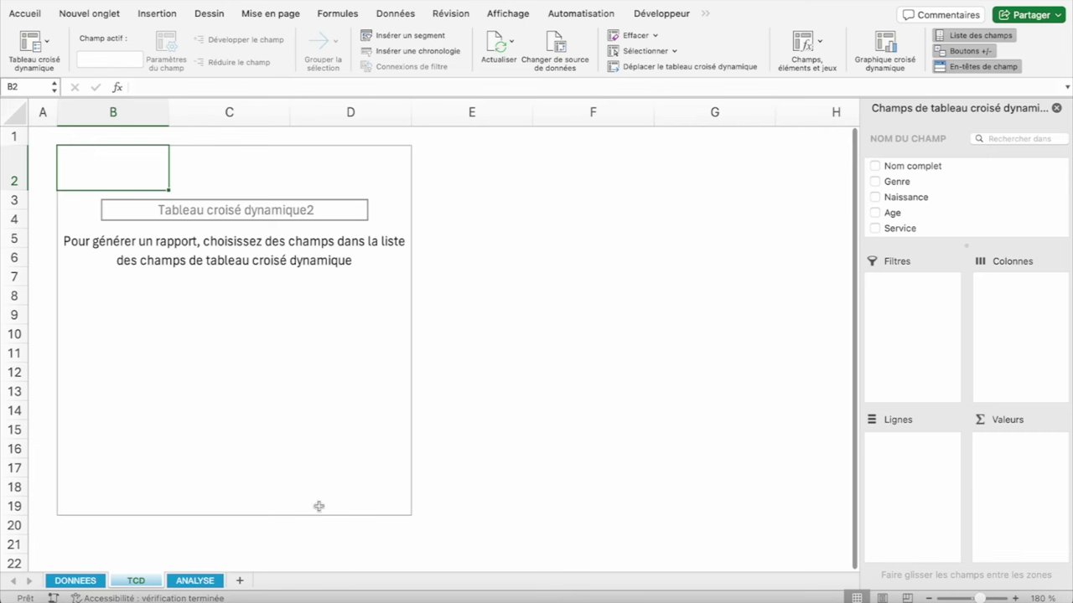
Review the ANALYSE questions and DONNEES data, then come back to the new TCD pivot
{"action": "left_click", "coordinate": [195, 581]}
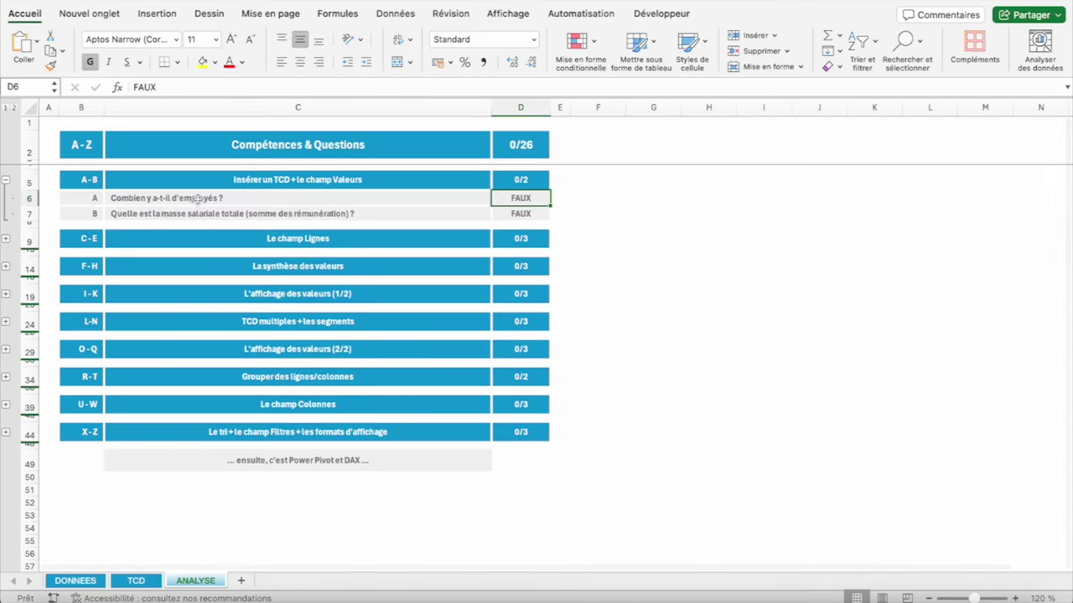
{"action": "left_click", "coordinate": [76, 580]}
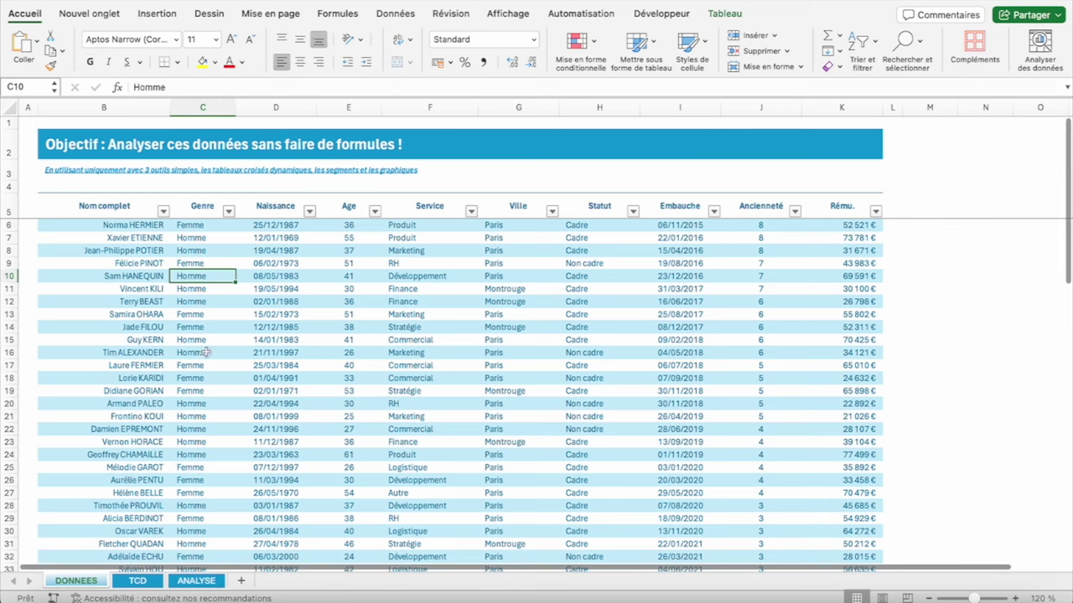
{"action": "left_click", "coordinate": [136, 580]}
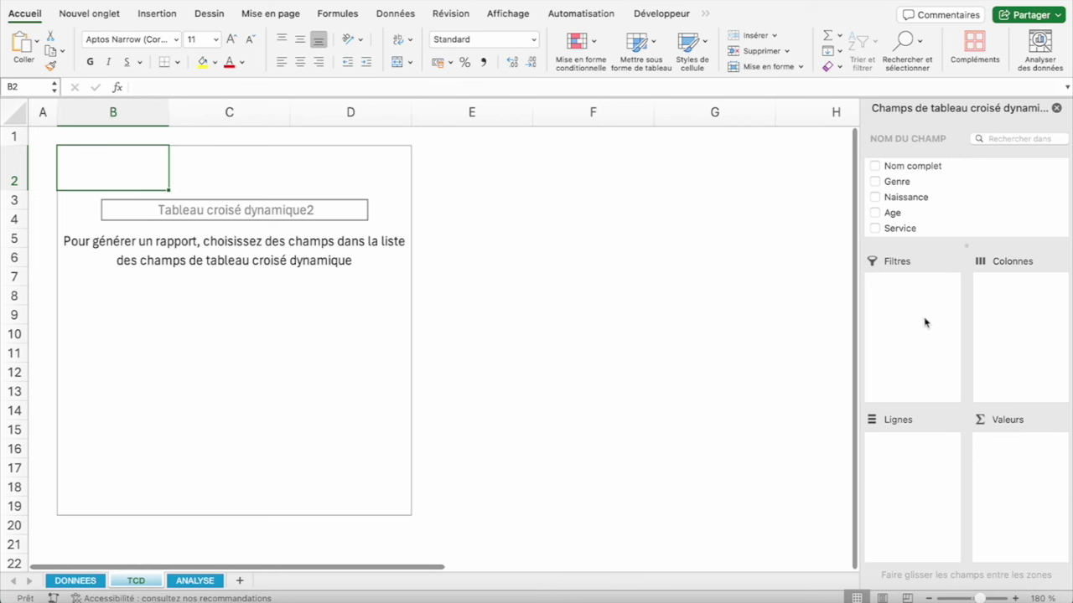
Count Nom complet in the pivot values and rename the count header to Effectif
{"action": "scroll", "coordinate": [919, 200], "scroll_direction": "down", "scroll_amount": 2}
{"action": "scroll", "coordinate": [913, 181], "scroll_direction": "up", "scroll_amount": 2}
{"action": "left_click", "coordinate": [913, 171]}
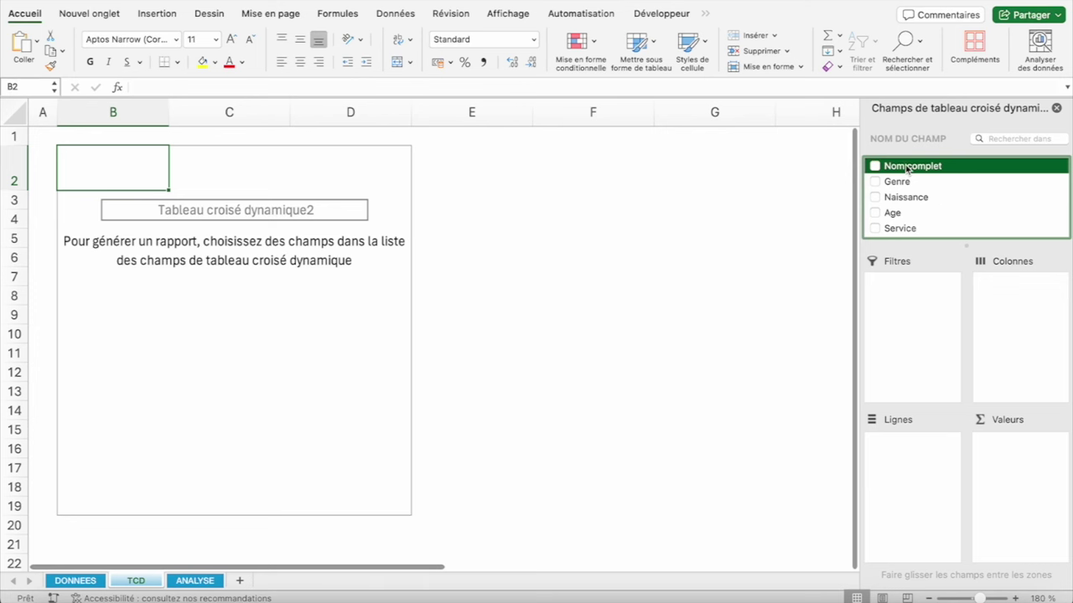
{"action": "left_click_drag", "start_coordinate": [908, 170], "coordinate": [1011, 456]}
{"action": "left_click", "coordinate": [1011, 444]}
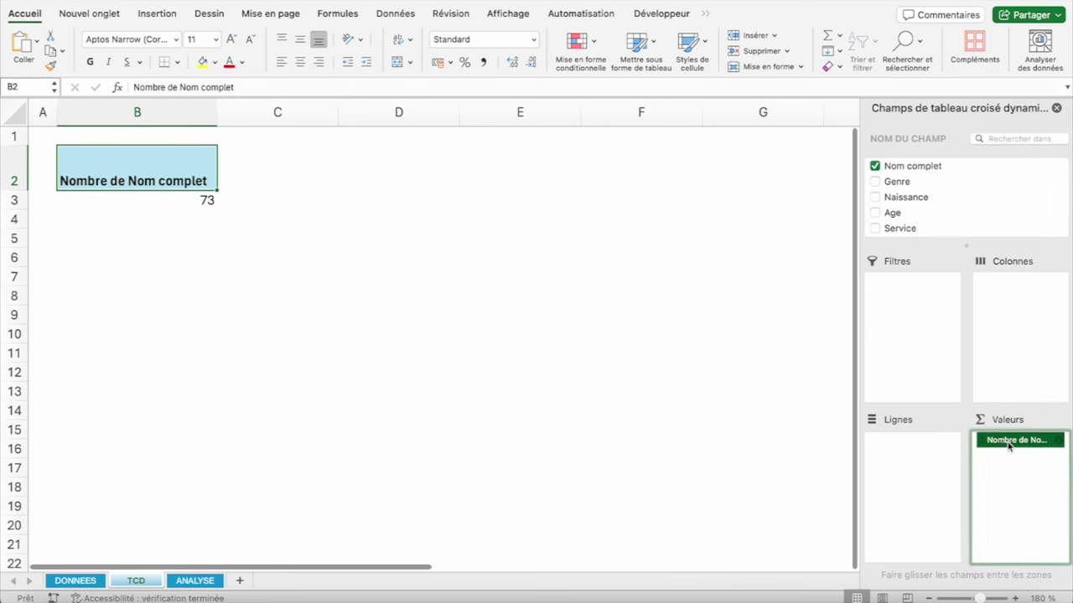
{"action": "left_click", "coordinate": [171, 166]}
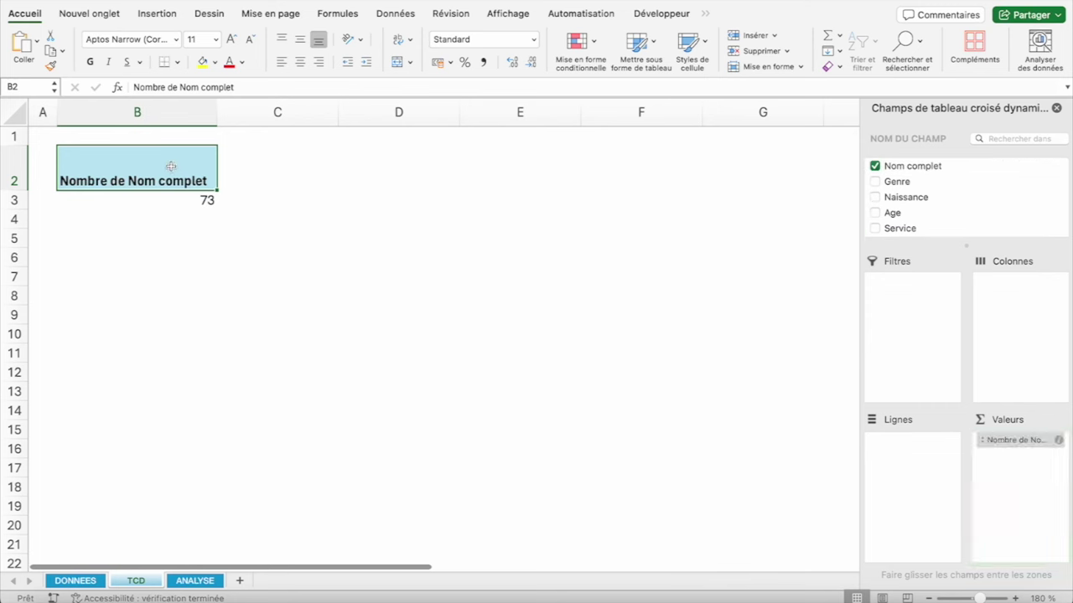
{"action": "type", "text": "Effectif"}
{"action": "key", "text": "Return"}
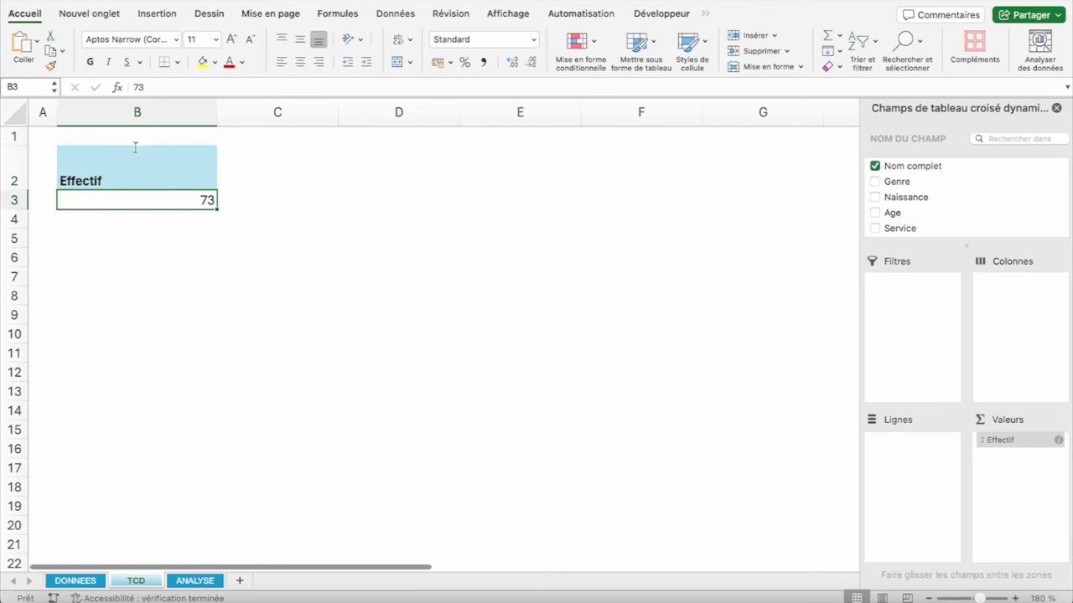
Centre the Effectif header cell horizontally and vertically
{"action": "left_click", "coordinate": [158, 159]}
{"action": "left_click", "coordinate": [285, 172]}
{"action": "left_click", "coordinate": [137, 168]}
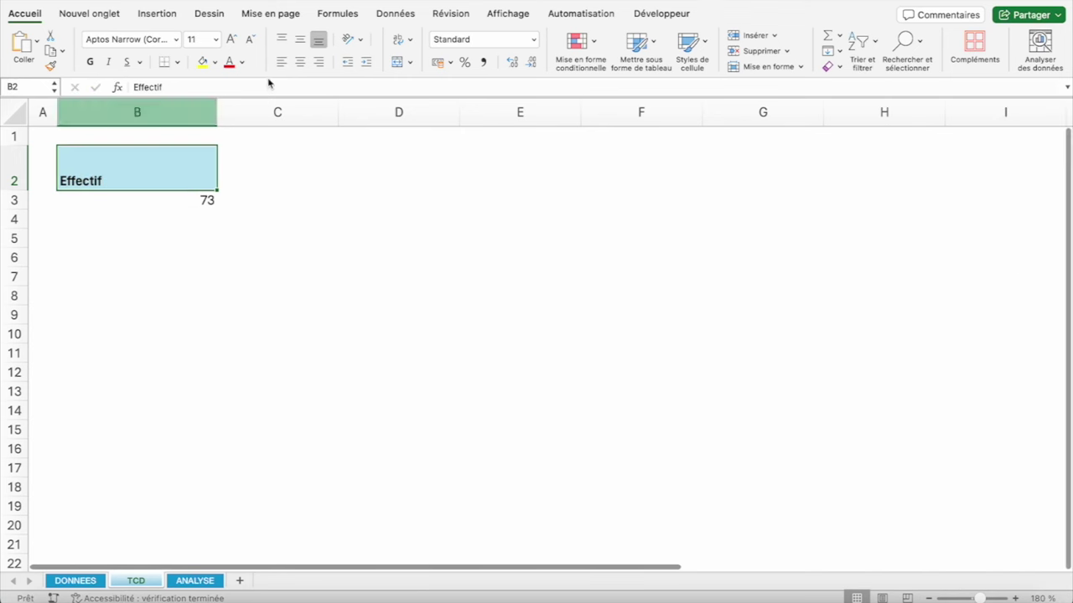
{"action": "left_click", "coordinate": [300, 62]}
{"action": "left_click", "coordinate": [300, 40]}
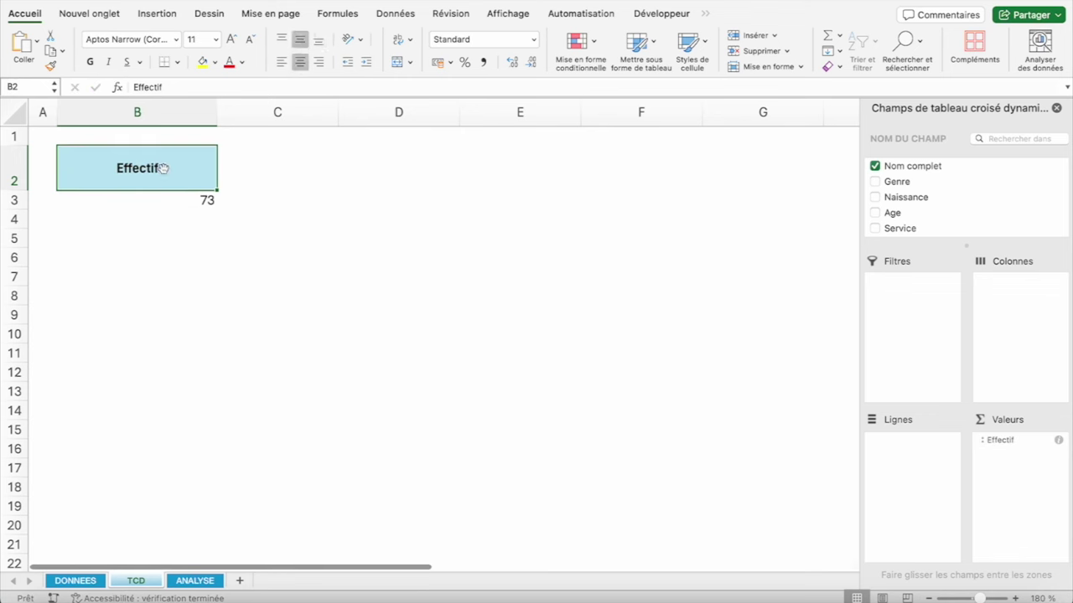
{"action": "left_click", "coordinate": [207, 201]}
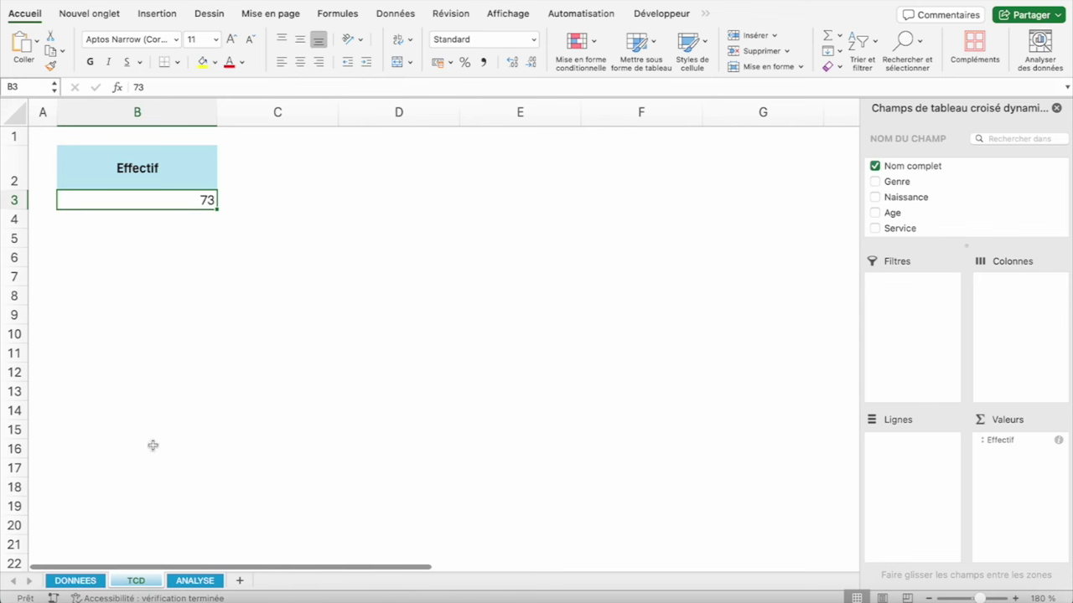
{"action": "left_click", "coordinate": [81, 581]}
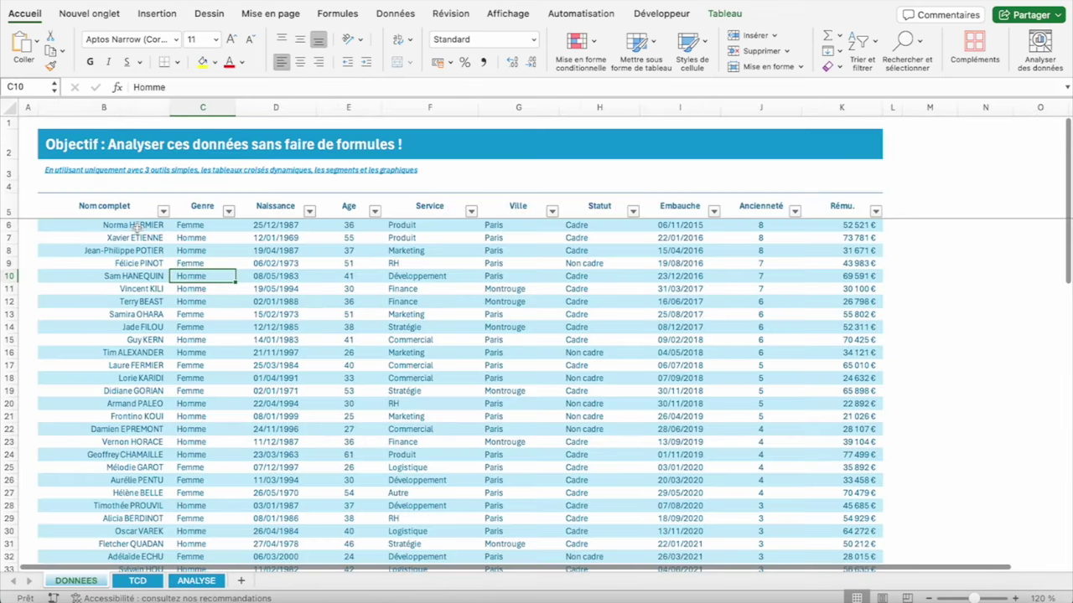
Select the Nom complet column on DONNEES to confirm 73 entries, then return to TCD
{"action": "left_click", "coordinate": [134, 224]}
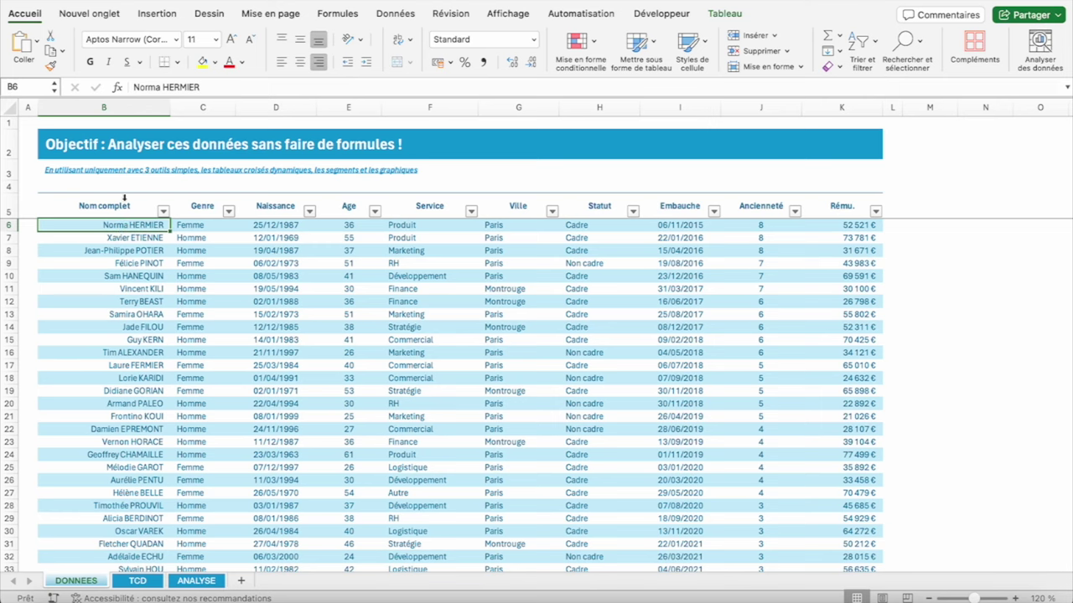
{"action": "left_click", "coordinate": [123, 196]}
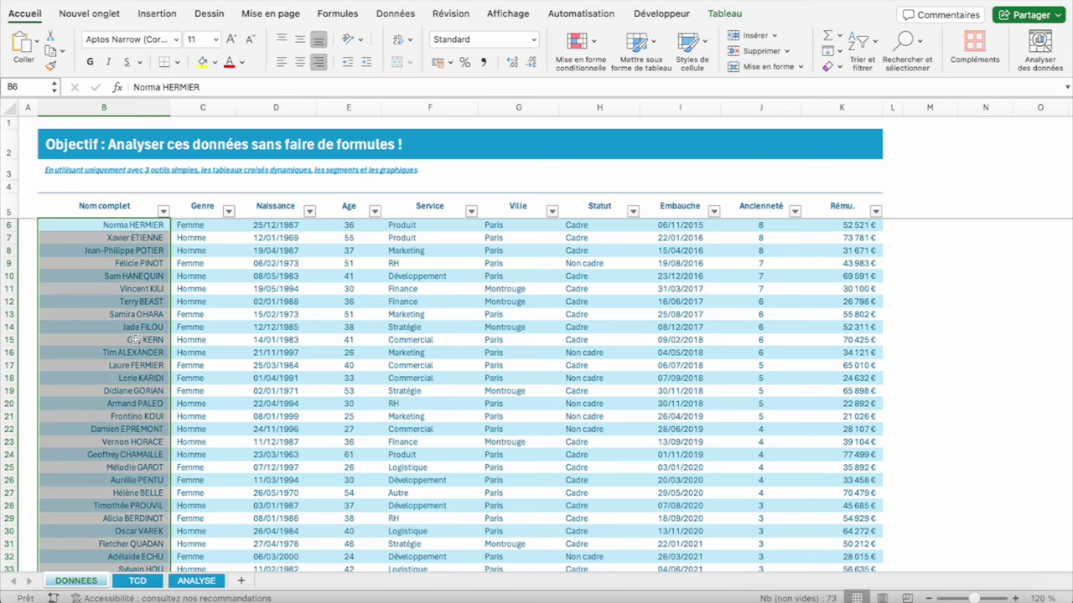
{"action": "scroll", "coordinate": [134, 340], "scroll_direction": "down", "scroll_amount": 10}
{"action": "scroll", "coordinate": [134, 339], "scroll_direction": "down", "scroll_amount": 15}
{"action": "scroll", "coordinate": [135, 339], "scroll_direction": "up", "scroll_amount": 15}
{"action": "scroll", "coordinate": [134, 340], "scroll_direction": "up", "scroll_amount": 10}
{"action": "scroll", "coordinate": [848, 539], "scroll_direction": "down", "scroll_amount": 1}
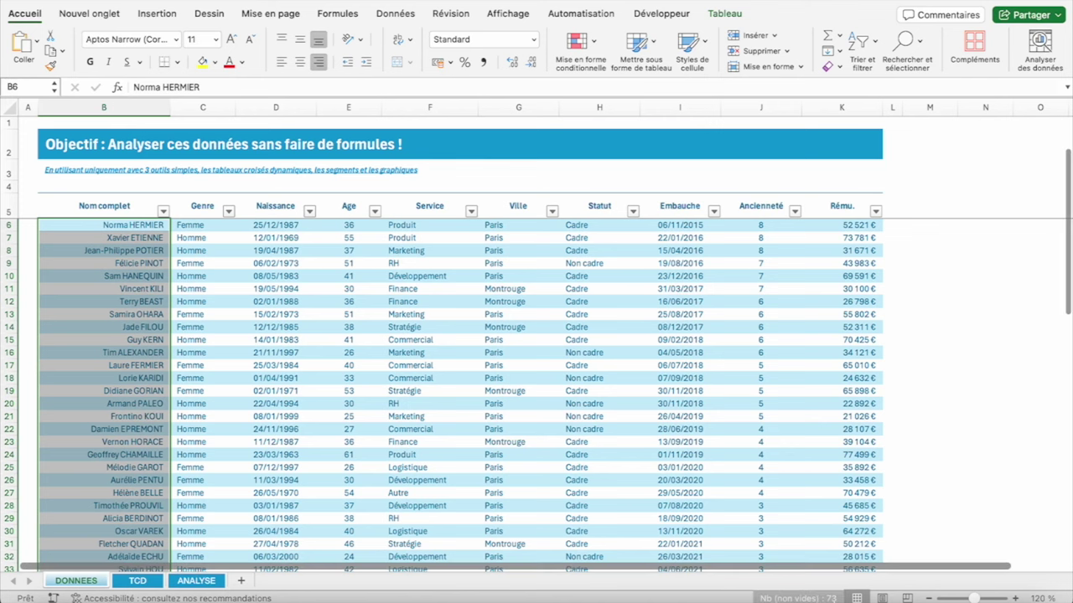
{"action": "left_click", "coordinate": [136, 581]}
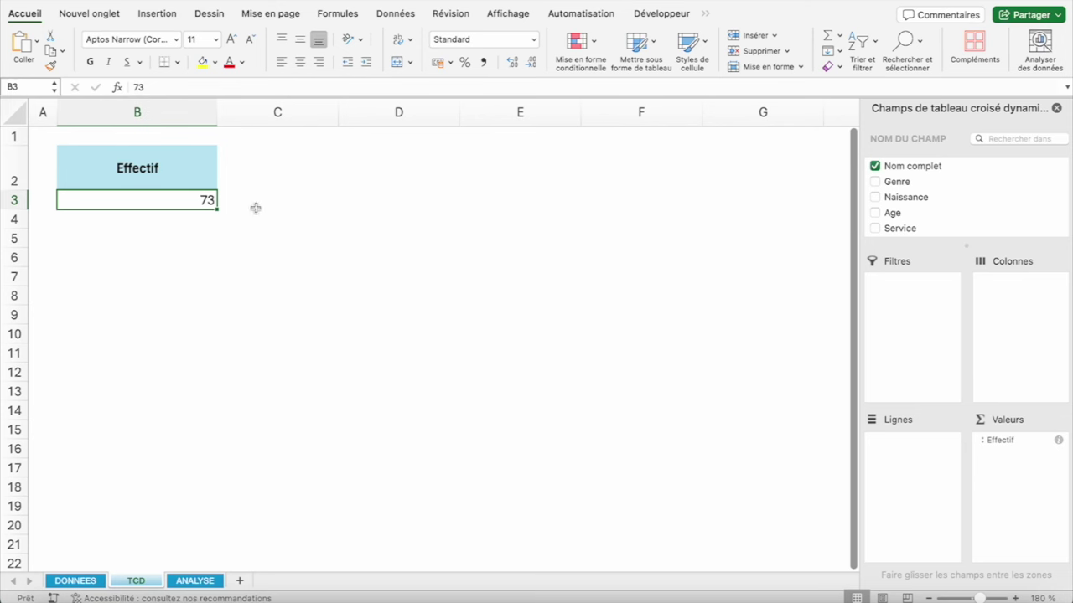
Apply a light blue pivot table style to the Effectif pivot
{"action": "left_click", "coordinate": [147, 161]}
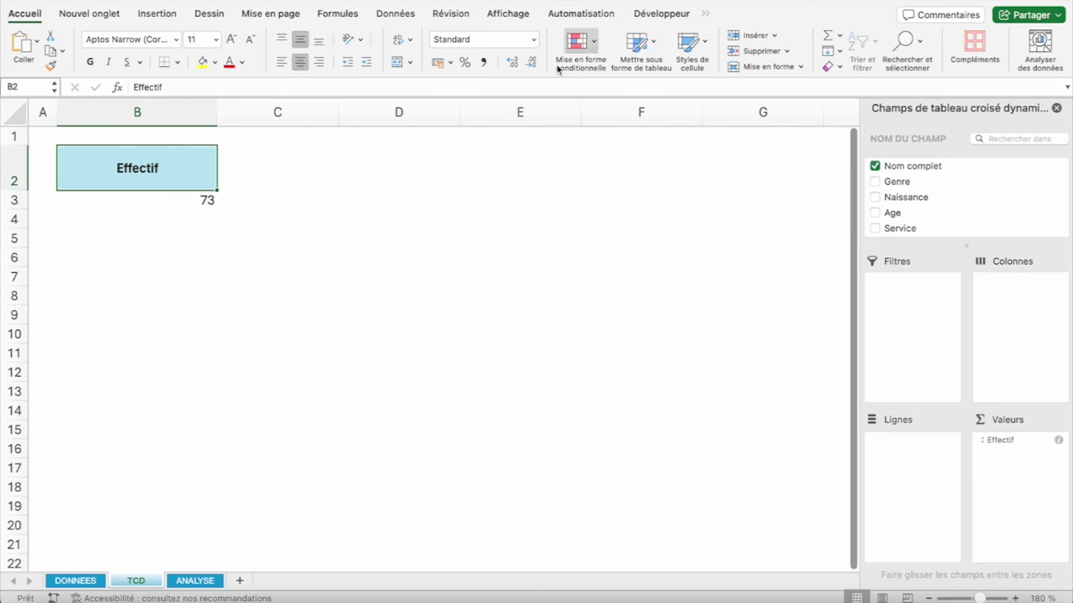
{"action": "left_click", "coordinate": [705, 13]}
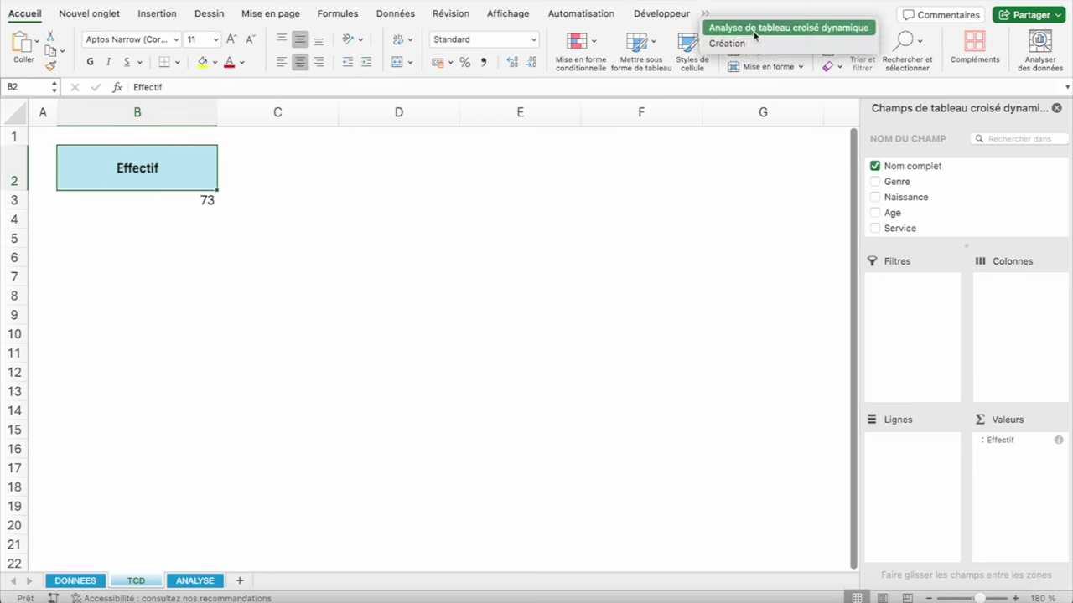
{"action": "left_click", "coordinate": [732, 45]}
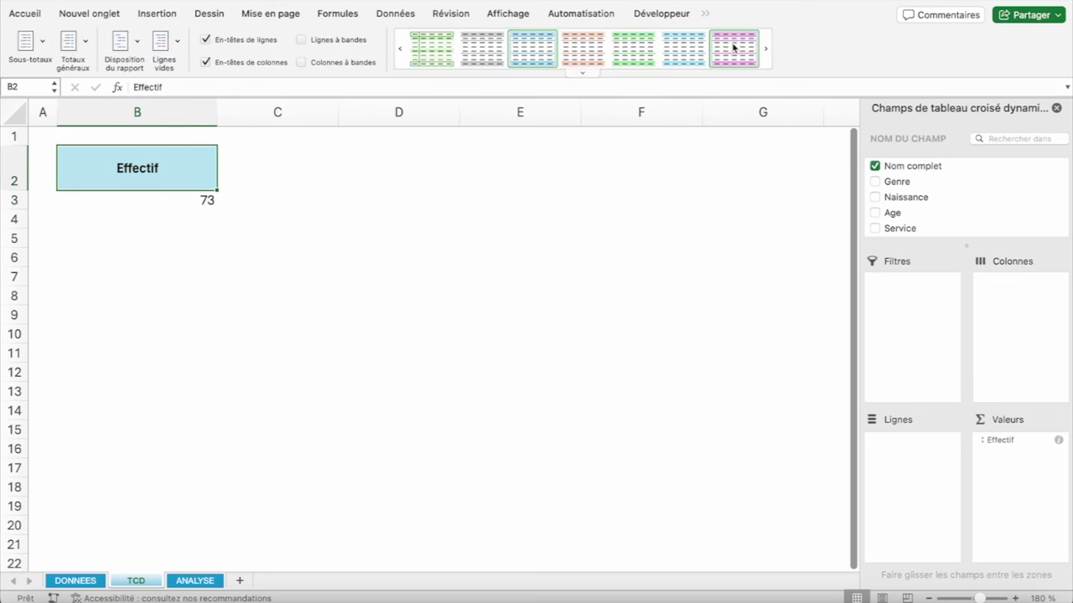
{"action": "left_click", "coordinate": [581, 72]}
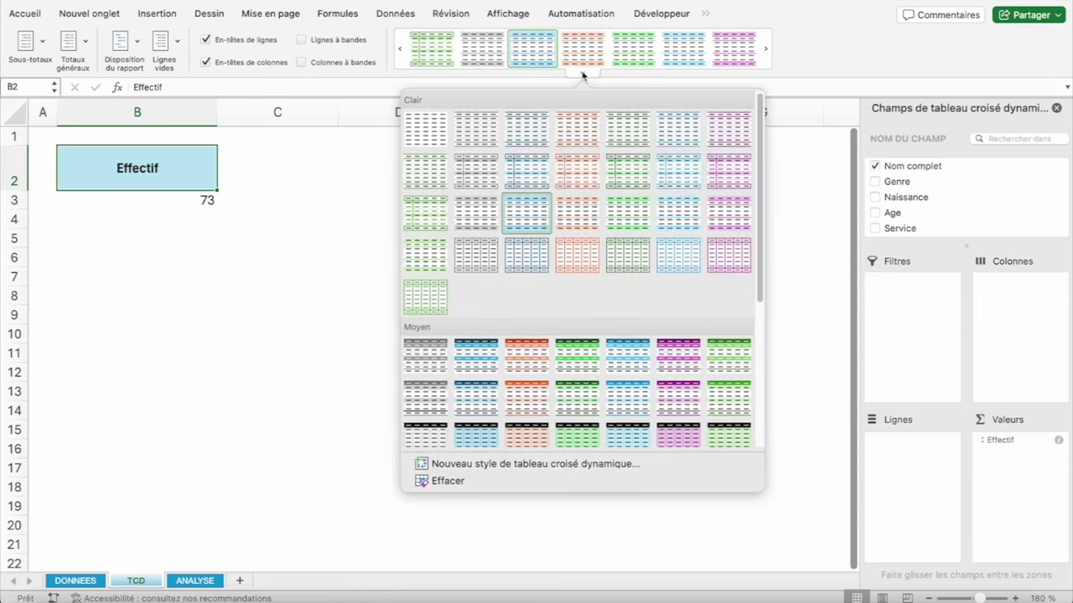
{"action": "left_click", "coordinate": [664, 172]}
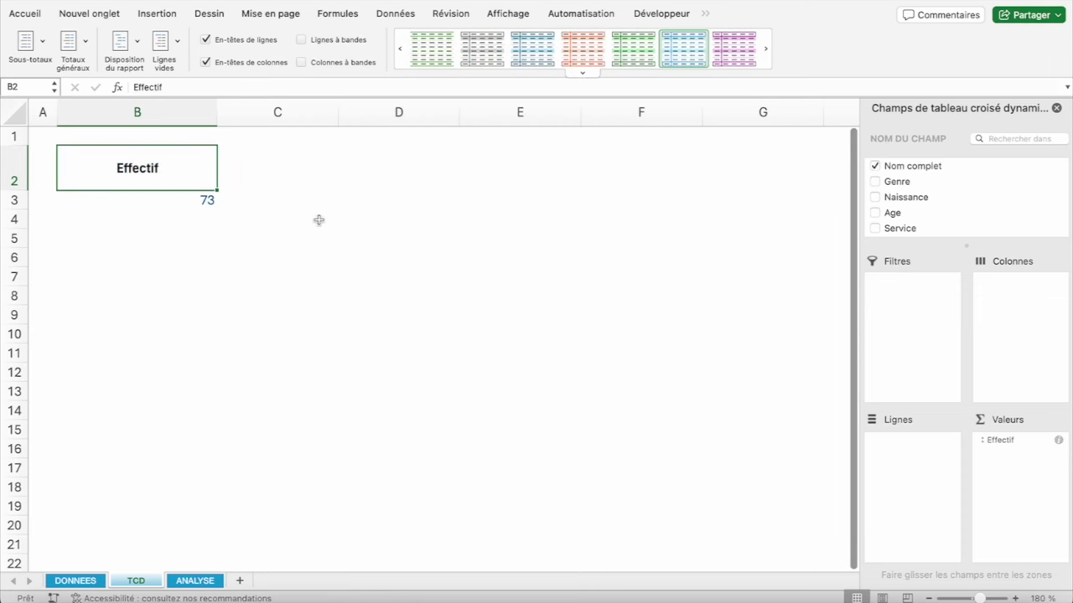
Centre the employee count 73 in cell B3
{"action": "left_click", "coordinate": [136, 198]}
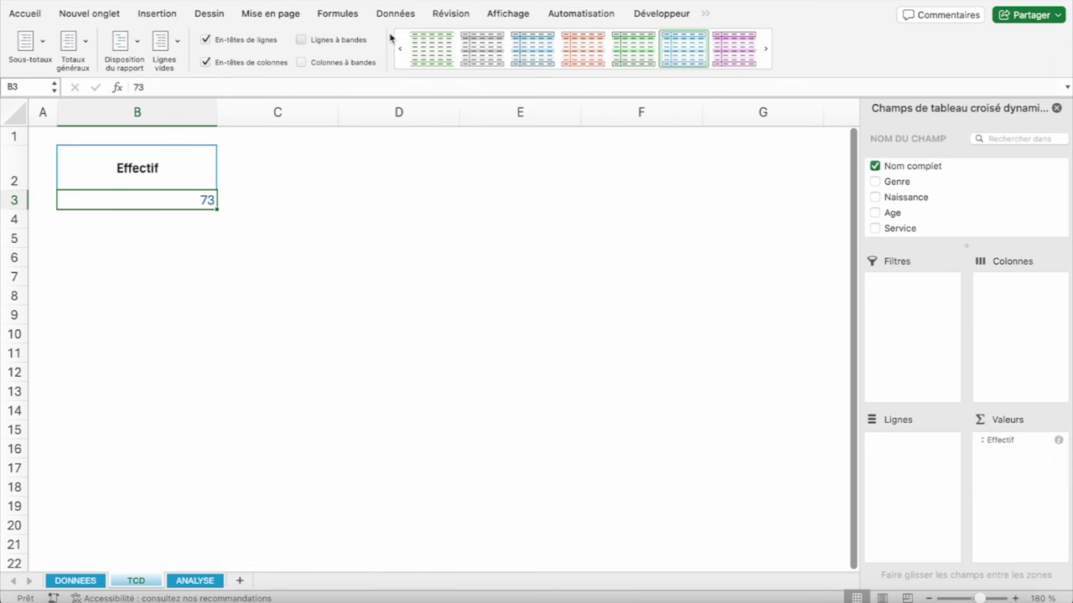
{"action": "left_click", "coordinate": [27, 14]}
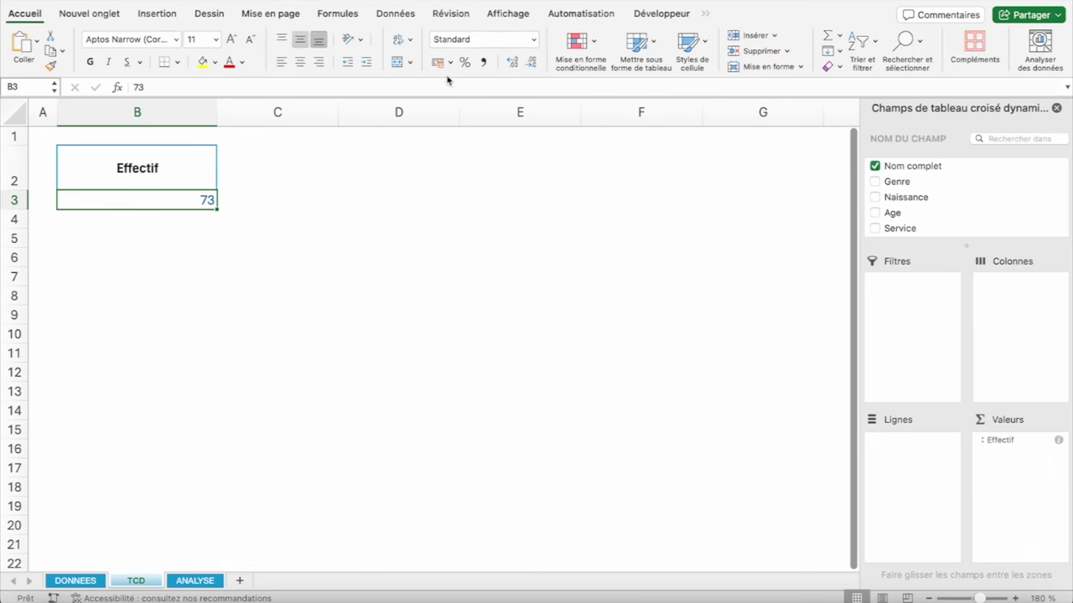
{"action": "left_click", "coordinate": [307, 60]}
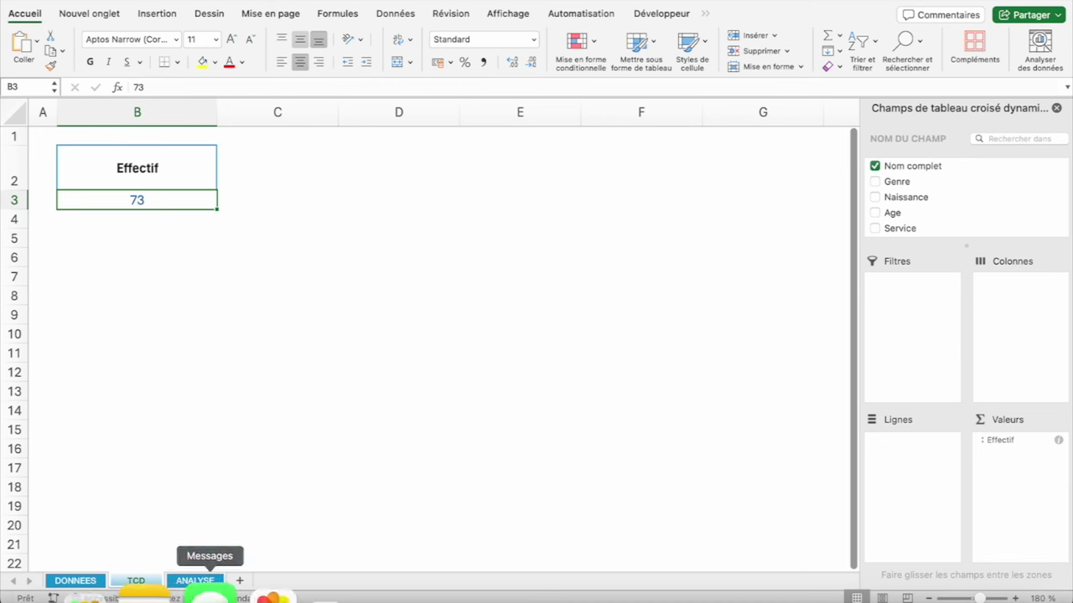
Enter VRAI for the employee-count question on ANALYSE, then go back to the TCD sheet
{"action": "left_click", "coordinate": [195, 582]}
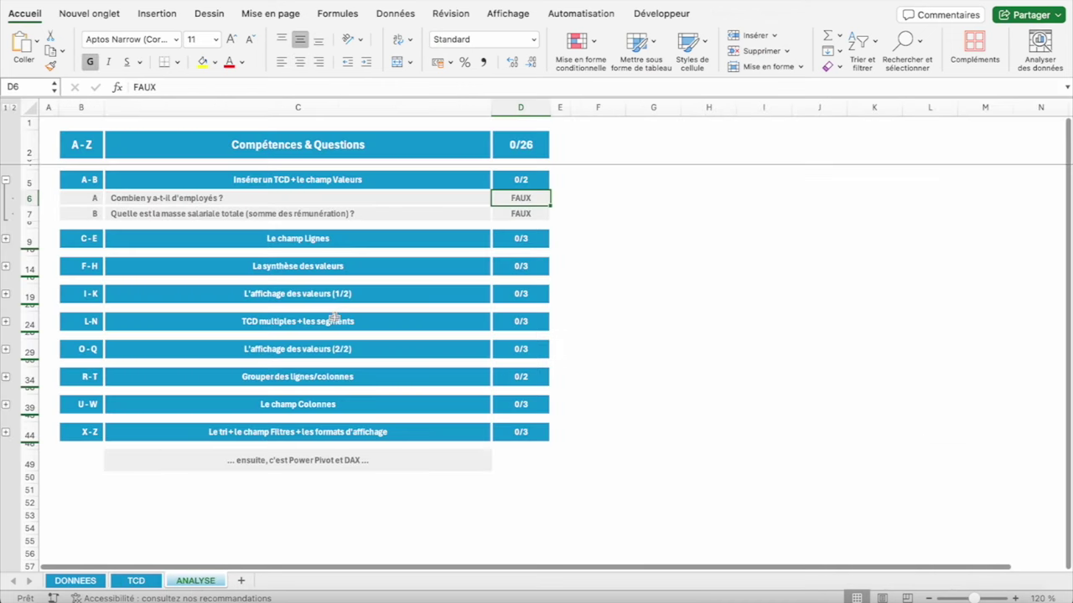
{"action": "type", "text": "VRAI"}
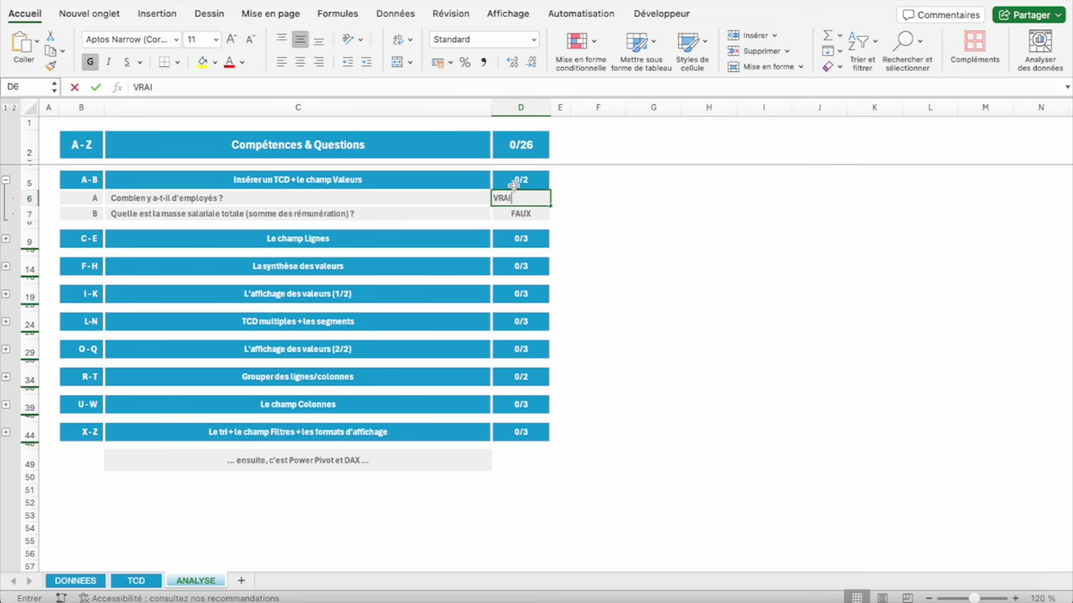
{"action": "key", "text": "Return"}
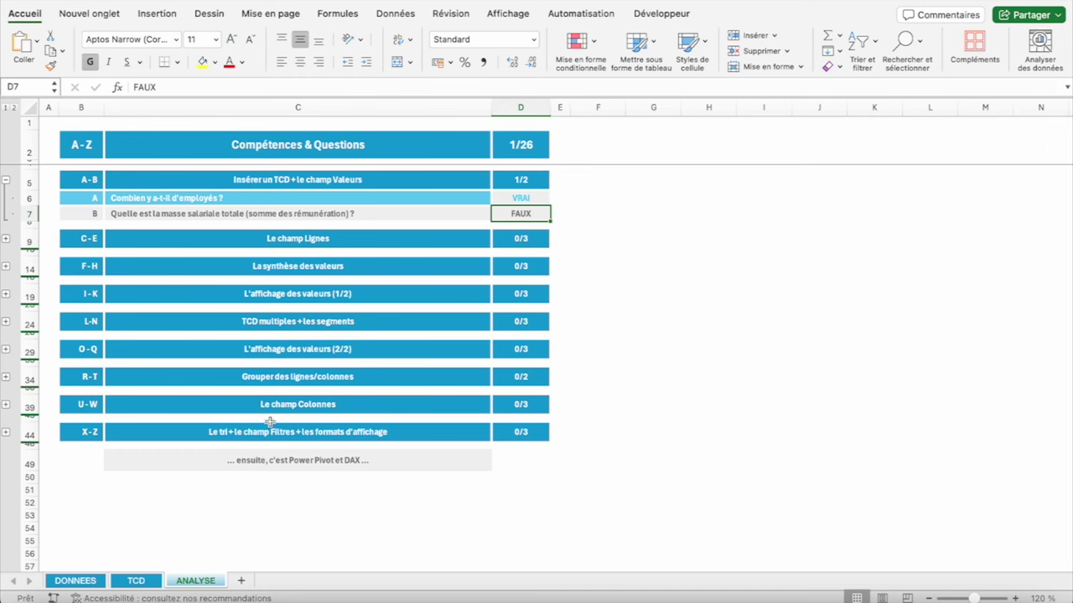
{"action": "left_click", "coordinate": [138, 580]}
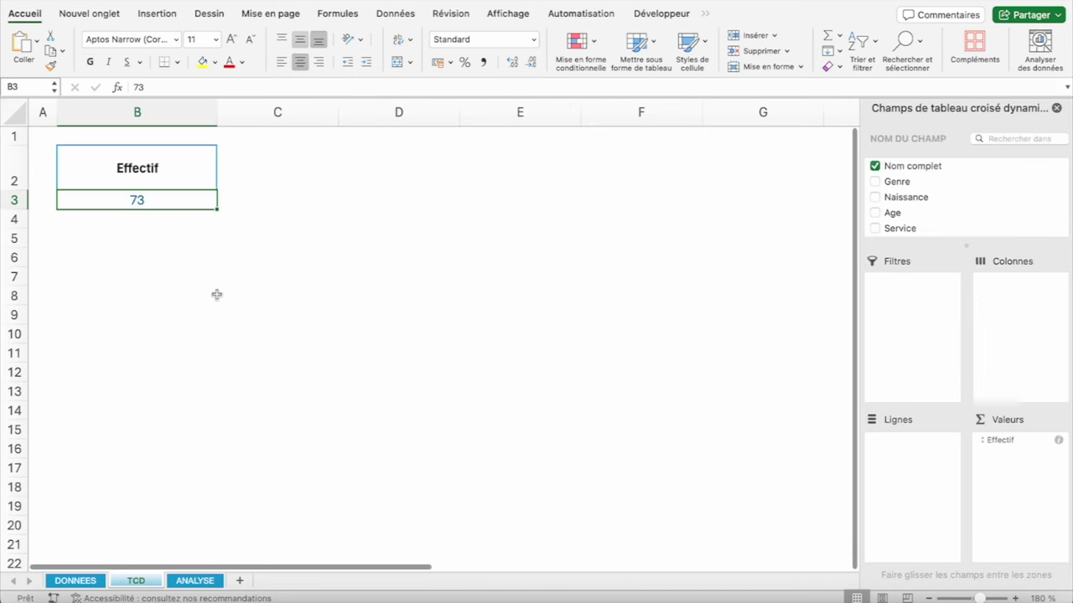
Replace Nom complet with Rému. in the pivot values, giving Somme de Rému. 3550711
{"action": "left_click", "coordinate": [131, 177]}
{"action": "left_click", "coordinate": [136, 199]}
{"action": "left_click", "coordinate": [874, 166]}
{"action": "scroll", "coordinate": [909, 201], "scroll_direction": "down", "scroll_amount": 2}
{"action": "scroll", "coordinate": [910, 201], "scroll_direction": "down", "scroll_amount": 3}
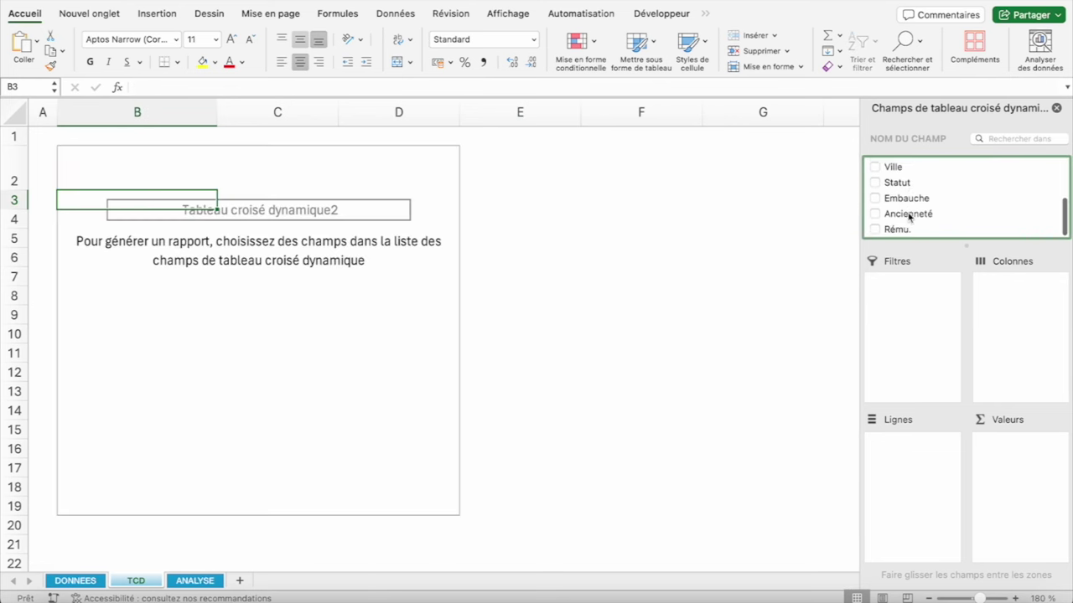
{"action": "left_click", "coordinate": [84, 581]}
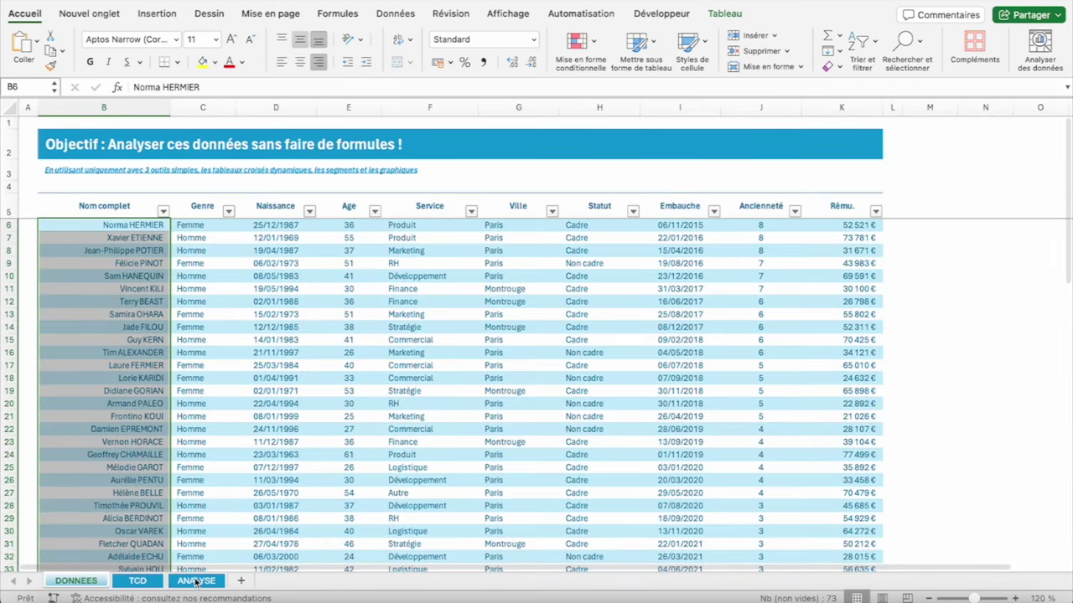
{"action": "left_click", "coordinate": [138, 581]}
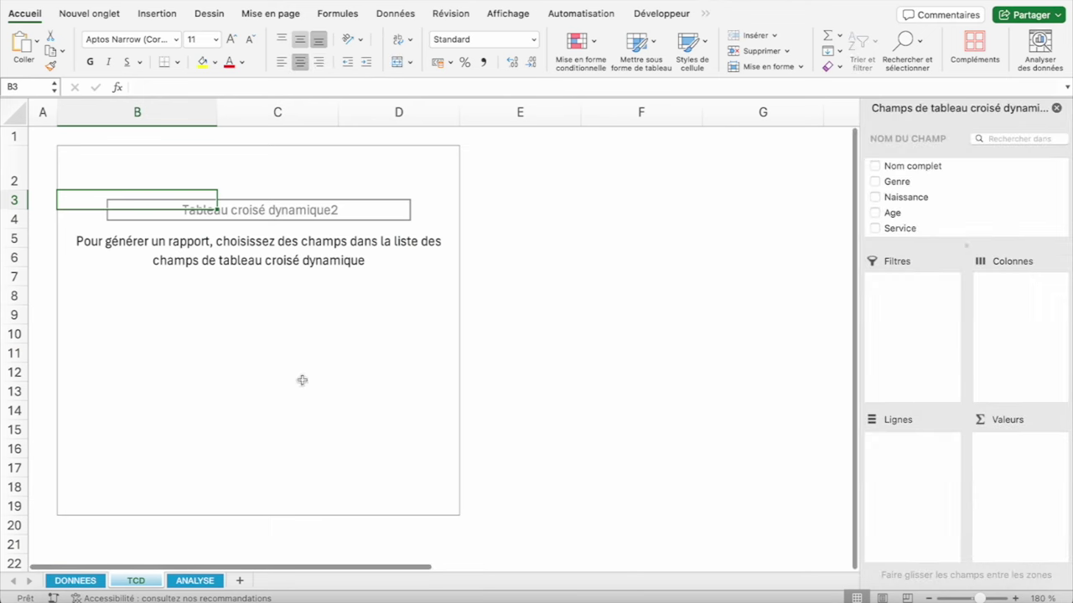
{"action": "scroll", "coordinate": [905, 192], "scroll_direction": "down", "scroll_amount": 5}
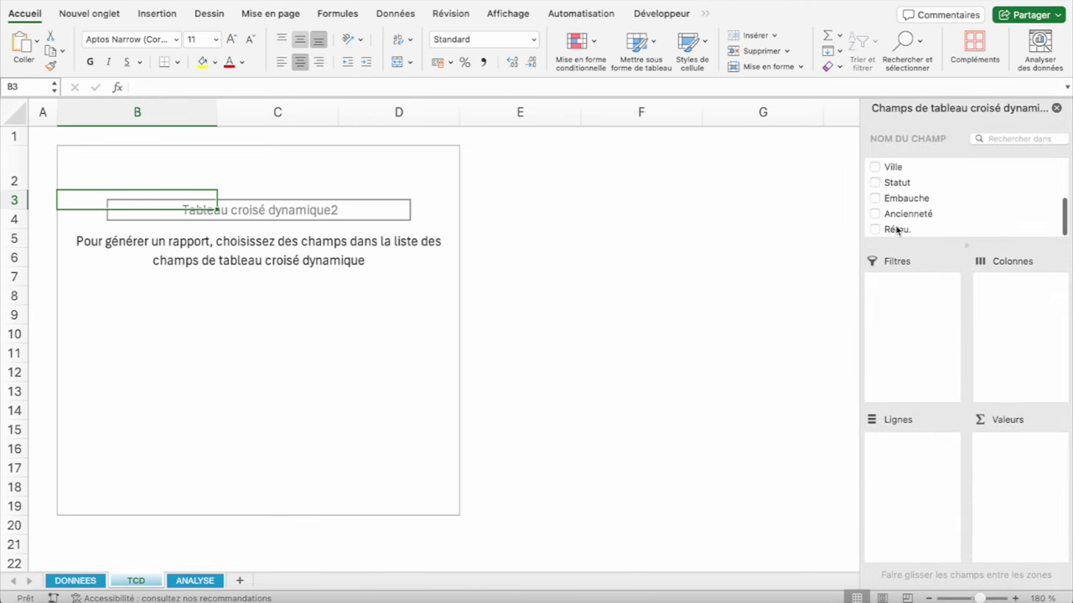
{"action": "left_click_drag", "start_coordinate": [897, 229], "coordinate": [1011, 467]}
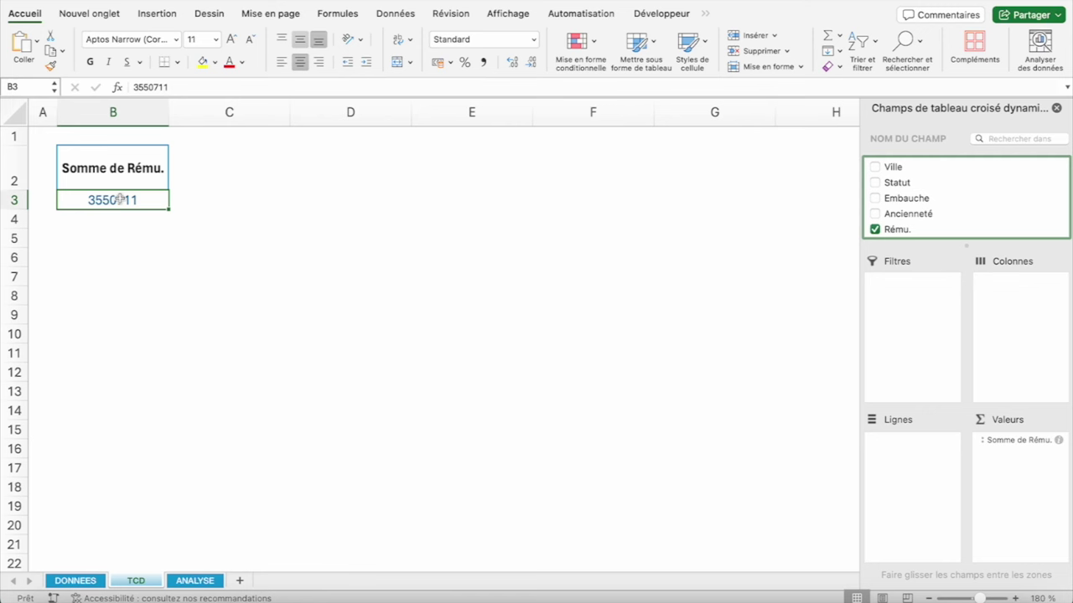
Format the Rému. total in B3 as Monétaire with 0 decimals, reading 3 550 711 €
{"action": "right_click", "coordinate": [121, 199]}
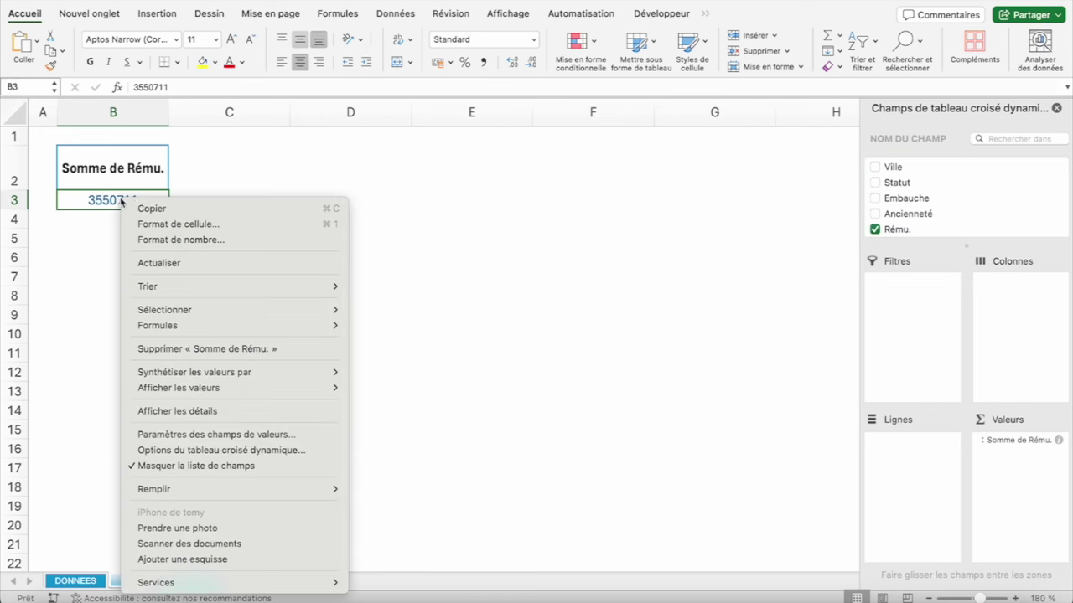
{"action": "left_click", "coordinate": [187, 241]}
{"action": "left_click", "coordinate": [75, 124]}
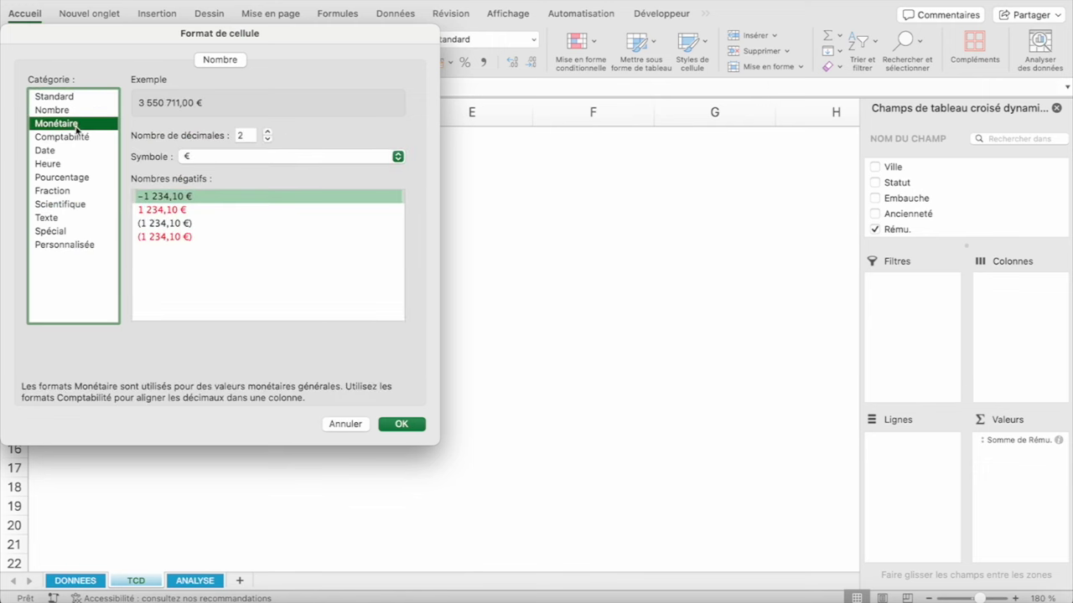
{"action": "left_click", "coordinate": [267, 139]}
{"action": "left_click", "coordinate": [268, 139]}
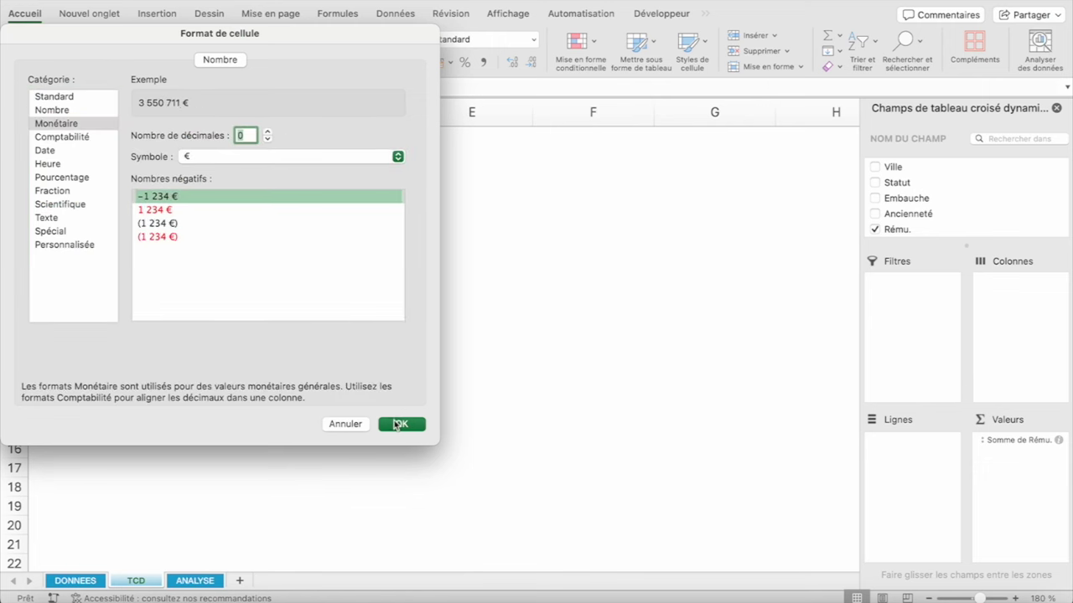
{"action": "left_click", "coordinate": [397, 425]}
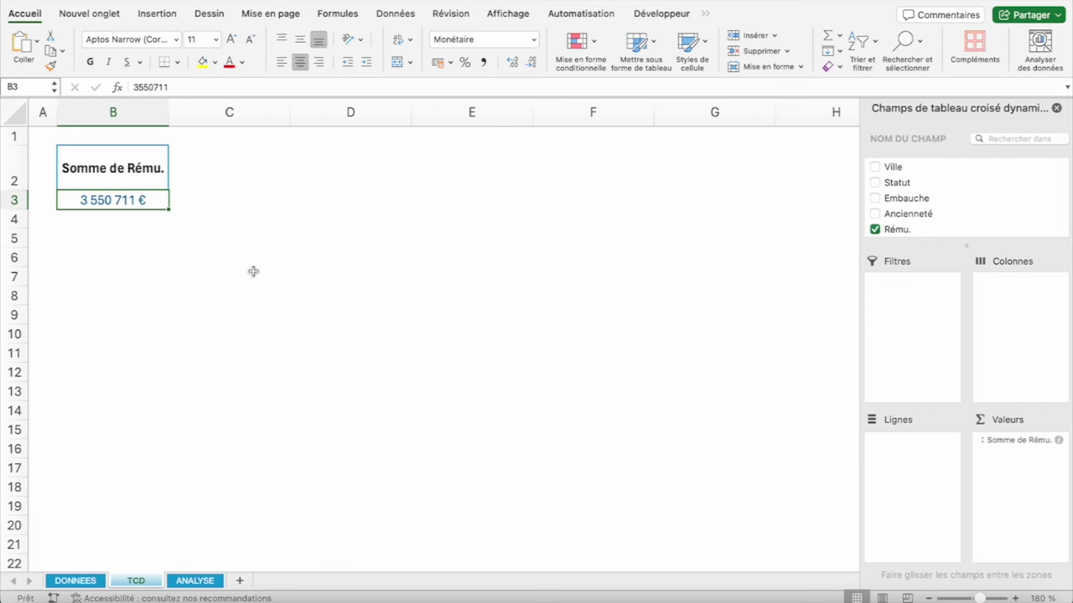
Enter VRAI for the total payroll question on the ANALYSE sheet
{"action": "left_click", "coordinate": [76, 582]}
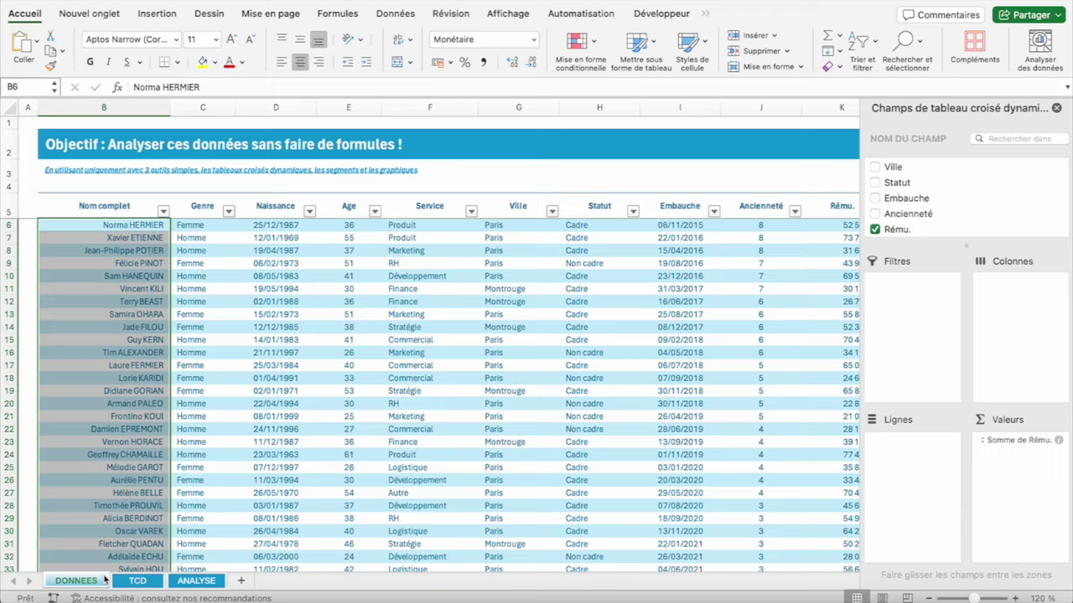
{"action": "left_click", "coordinate": [199, 581]}
{"action": "type", "text": "VRAI"}
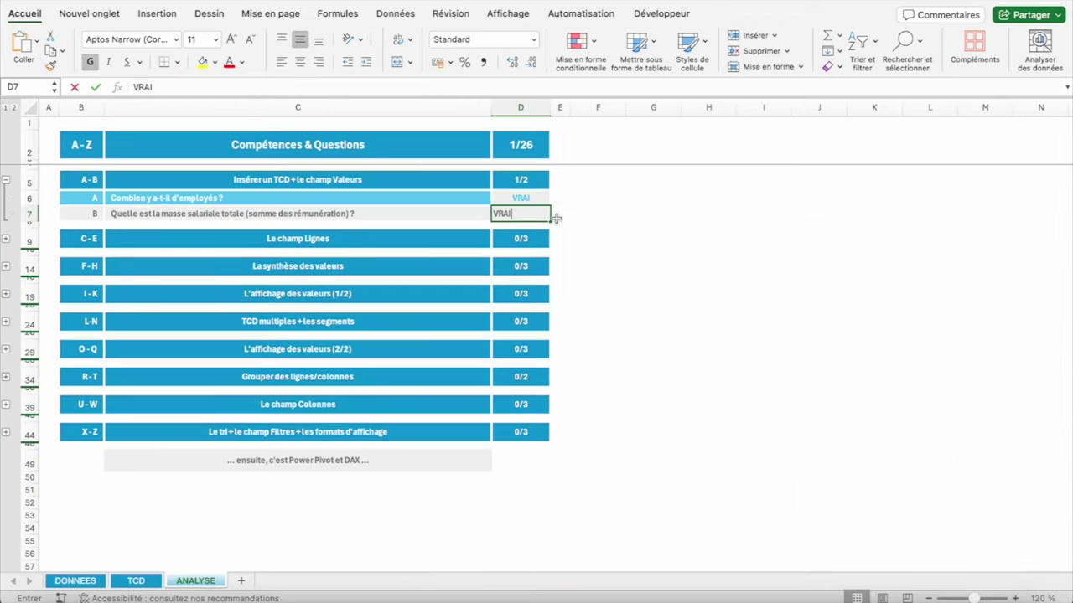
{"action": "key", "text": "Return"}
Collapse the answered first question group, then select the Somme de Rému. header on TCD
{"action": "left_click", "coordinate": [6, 239]}
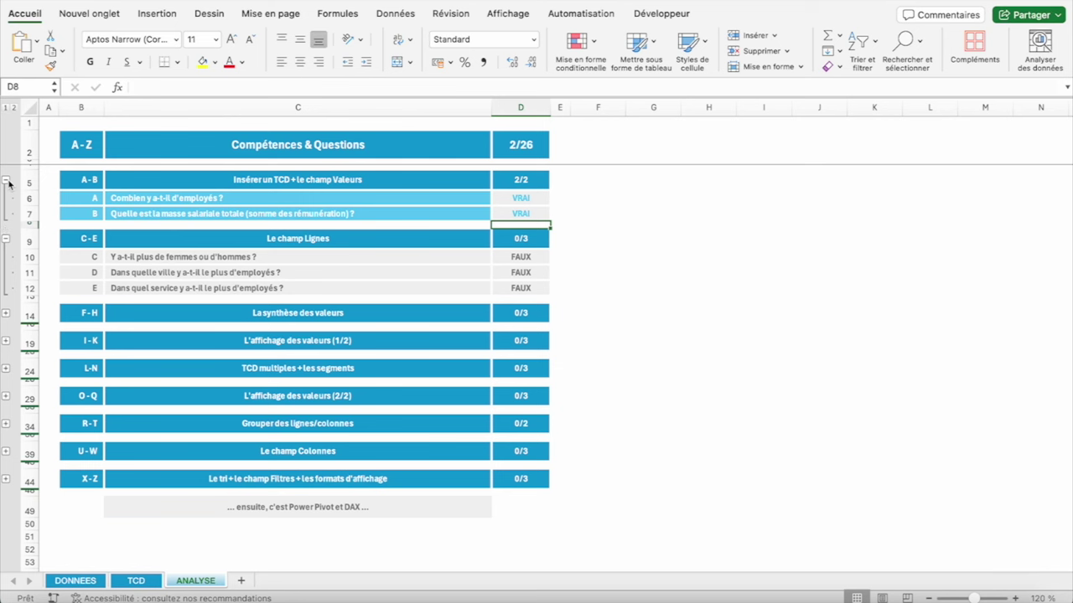
{"action": "left_click", "coordinate": [7, 181]}
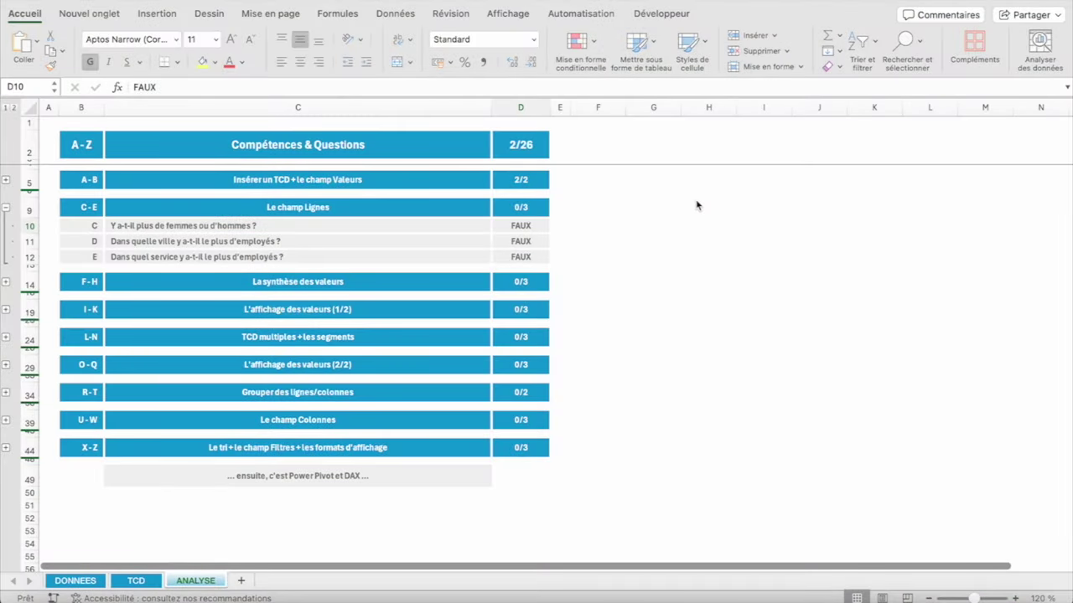
{"action": "left_click", "coordinate": [138, 581]}
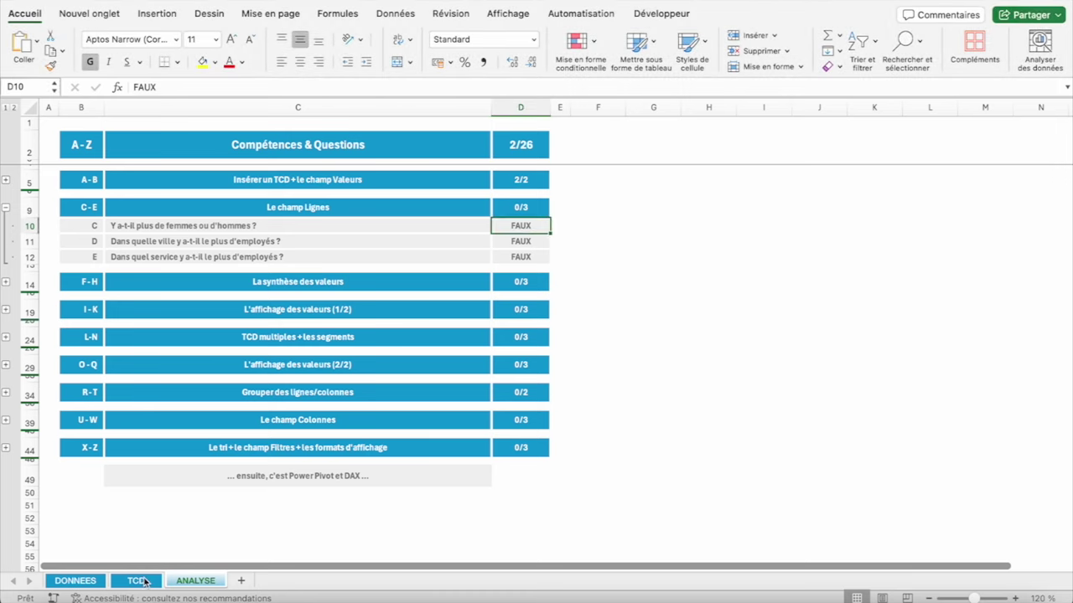
{"action": "left_click", "coordinate": [101, 165]}
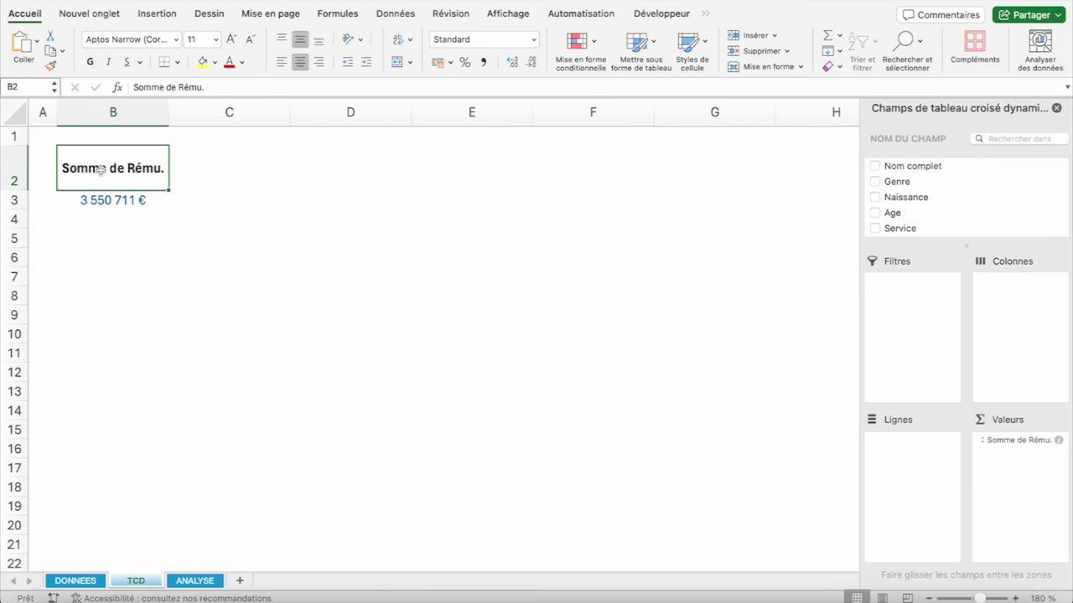
Swap Rému. for a count of Nom complet in the pivot values and title it Effectif
{"action": "left_click", "coordinate": [112, 200]}
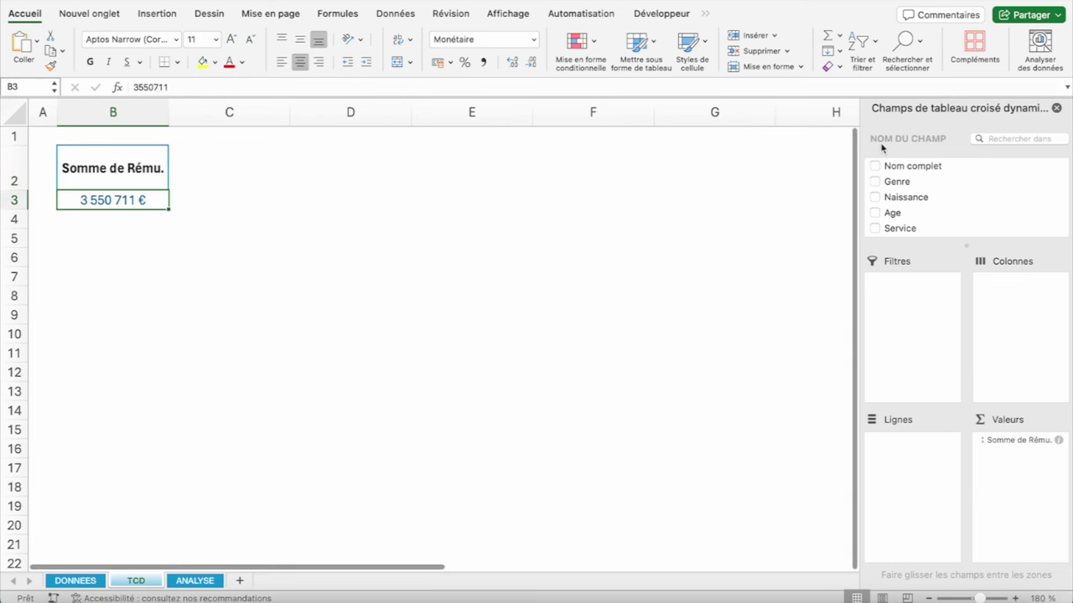
{"action": "scroll", "coordinate": [910, 221], "scroll_direction": "down", "scroll_amount": 3}
{"action": "left_click", "coordinate": [875, 230]}
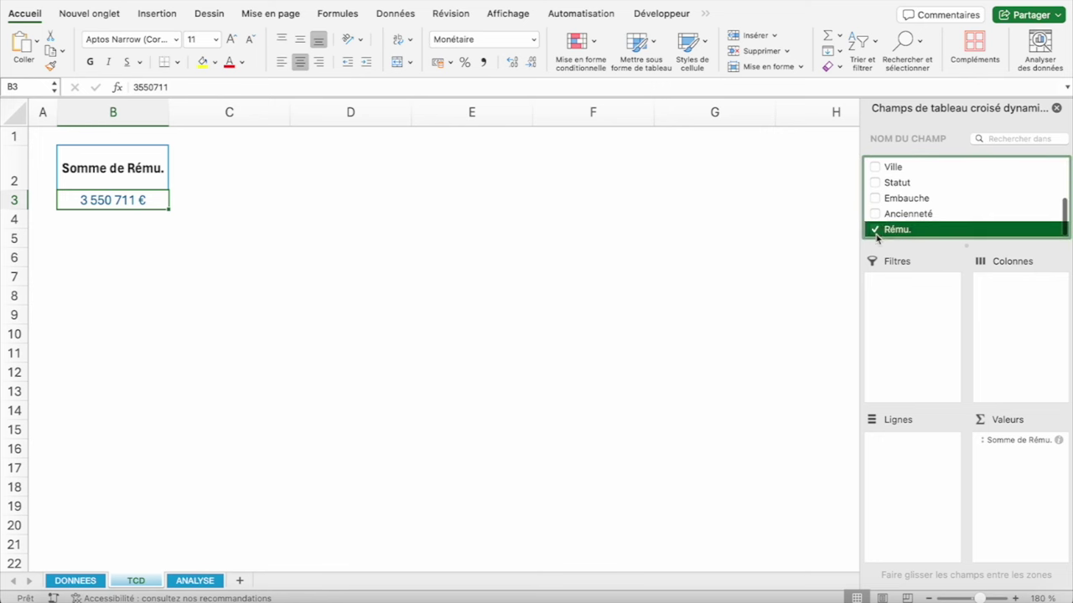
{"action": "scroll", "coordinate": [910, 174], "scroll_direction": "down", "scroll_amount": 5}
{"action": "left_click_drag", "start_coordinate": [905, 166], "coordinate": [1010, 465]}
{"action": "left_click", "coordinate": [167, 169]}
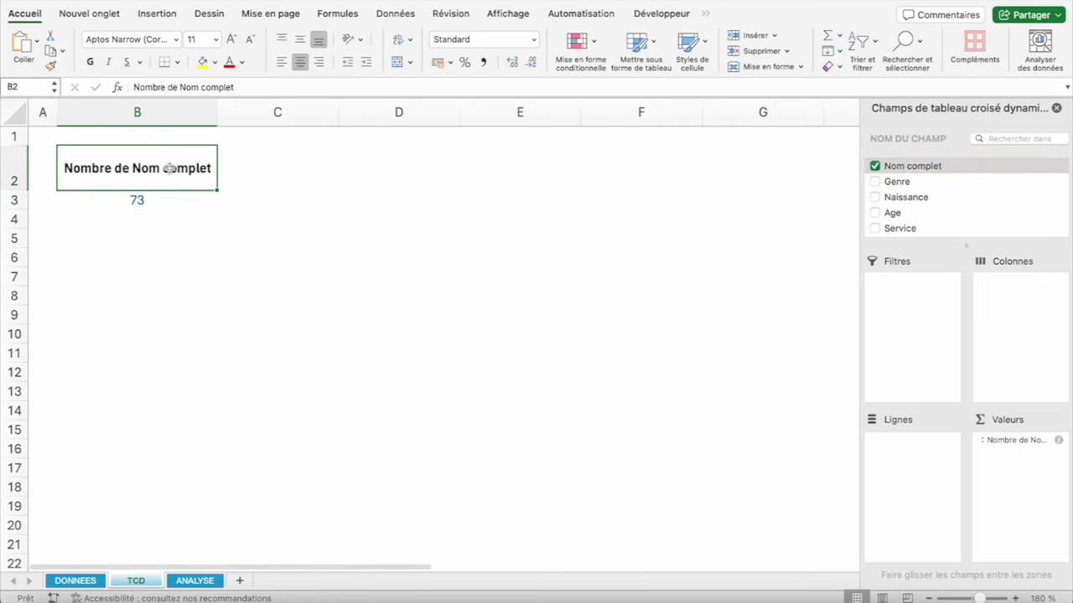
{"action": "double_click", "coordinate": [156, 173]}
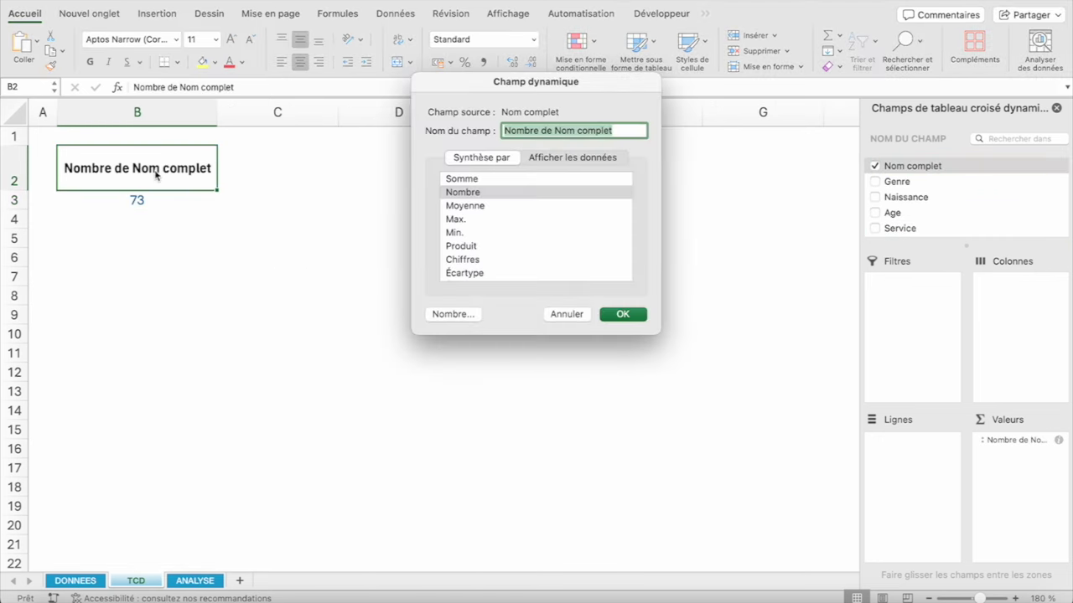
{"action": "left_click", "coordinate": [566, 314]}
{"action": "type", "text": "Effe"}
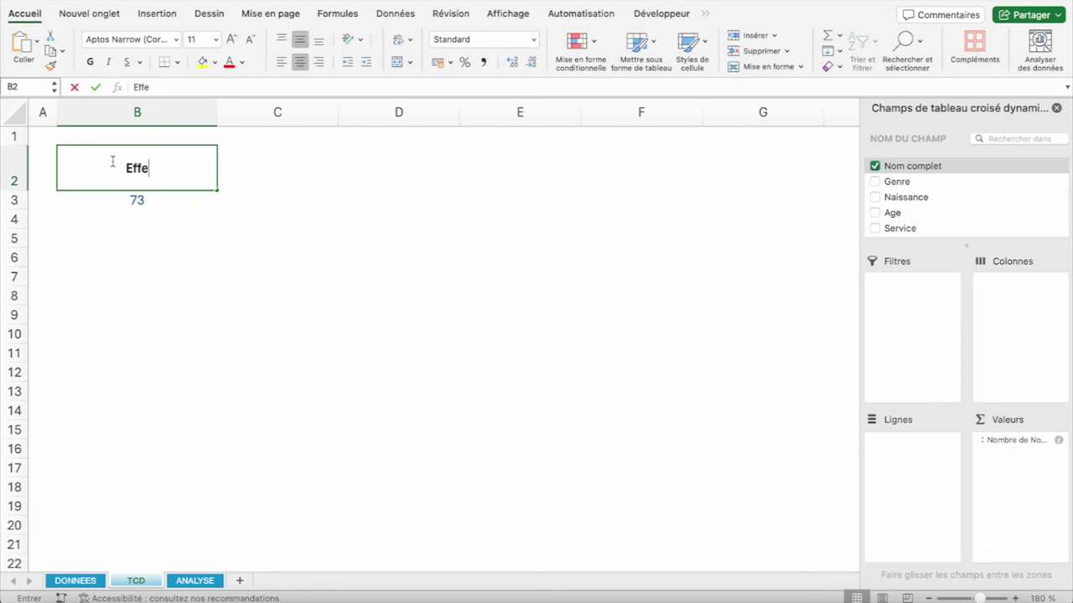
{"action": "type", "text": "ctif"}
{"action": "left_click", "coordinate": [137, 198]}
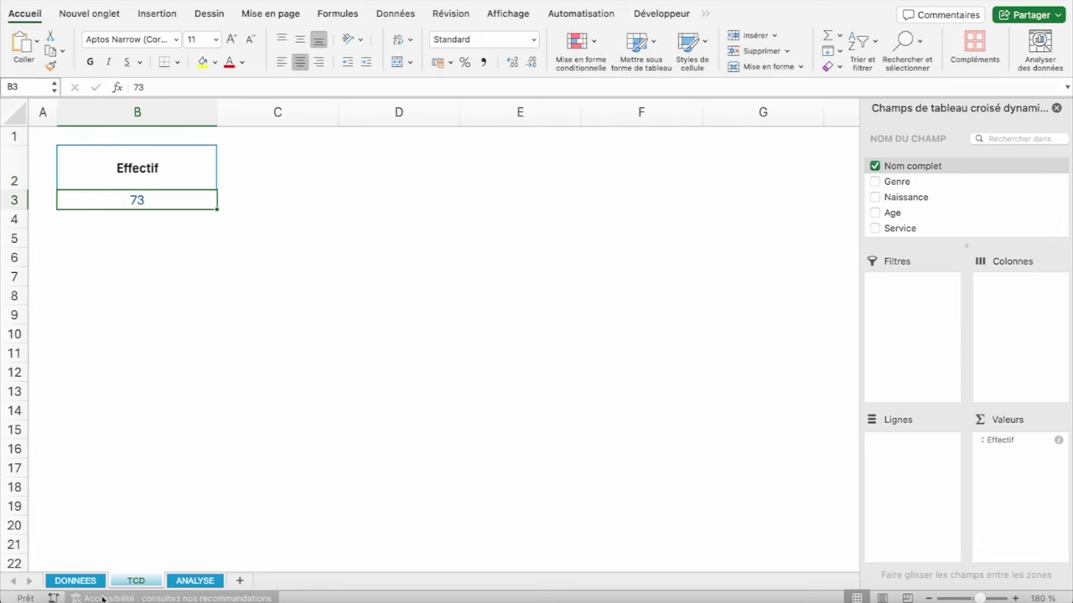
Rename the DONNEES column header Nom complet to Effectif
{"action": "left_click", "coordinate": [77, 581]}
{"action": "left_click", "coordinate": [109, 207]}
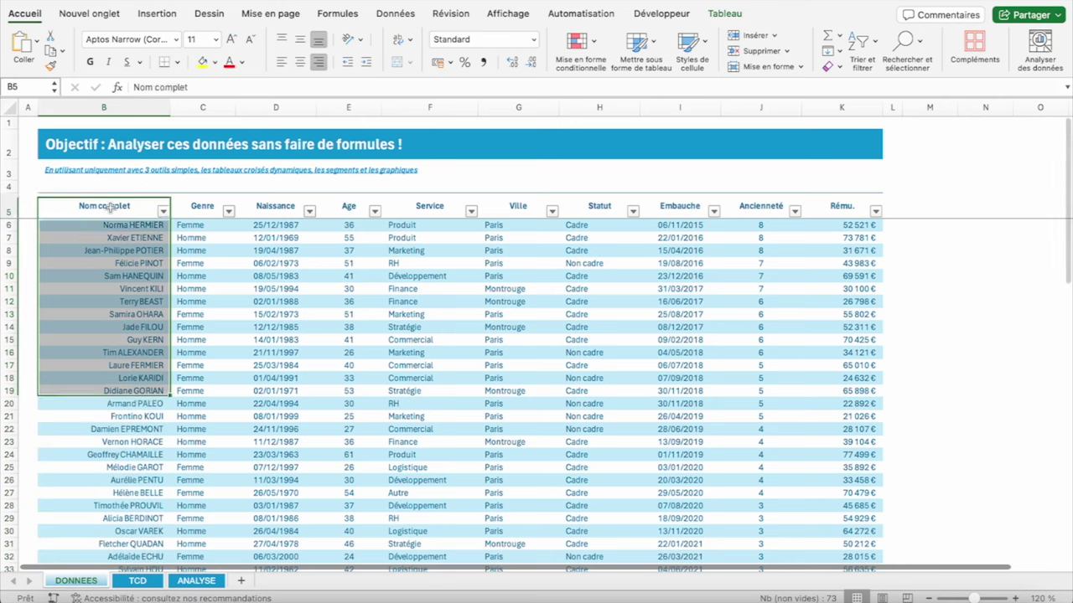
{"action": "left_click", "coordinate": [109, 207]}
{"action": "type", "text": "Effectif"}
{"action": "key", "text": "Return"}
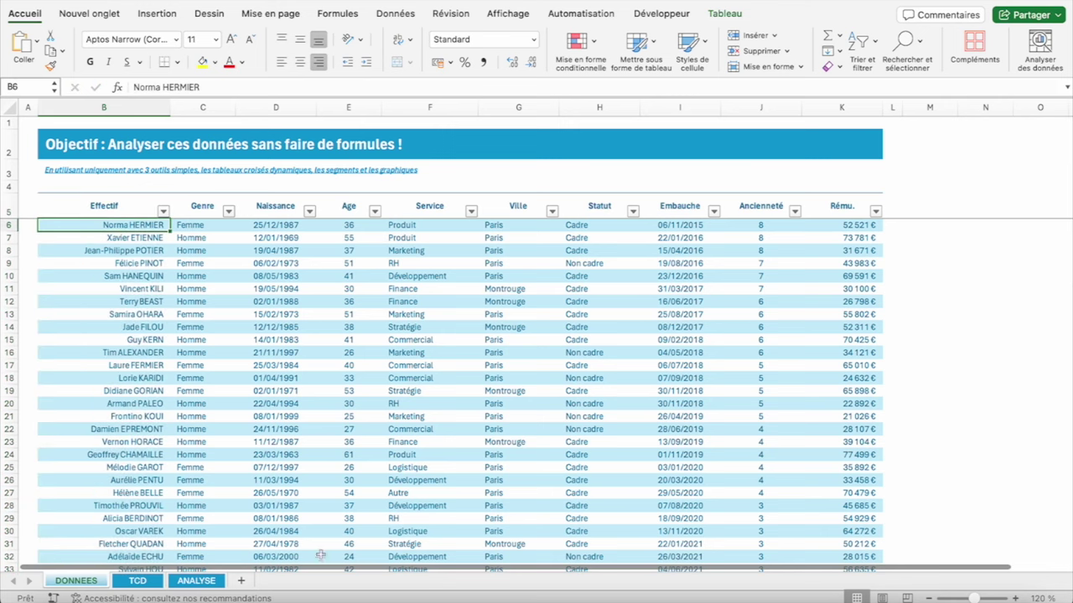
Refresh the TCD pivot table so it picks up the Effectif field
{"action": "left_click", "coordinate": [137, 581]}
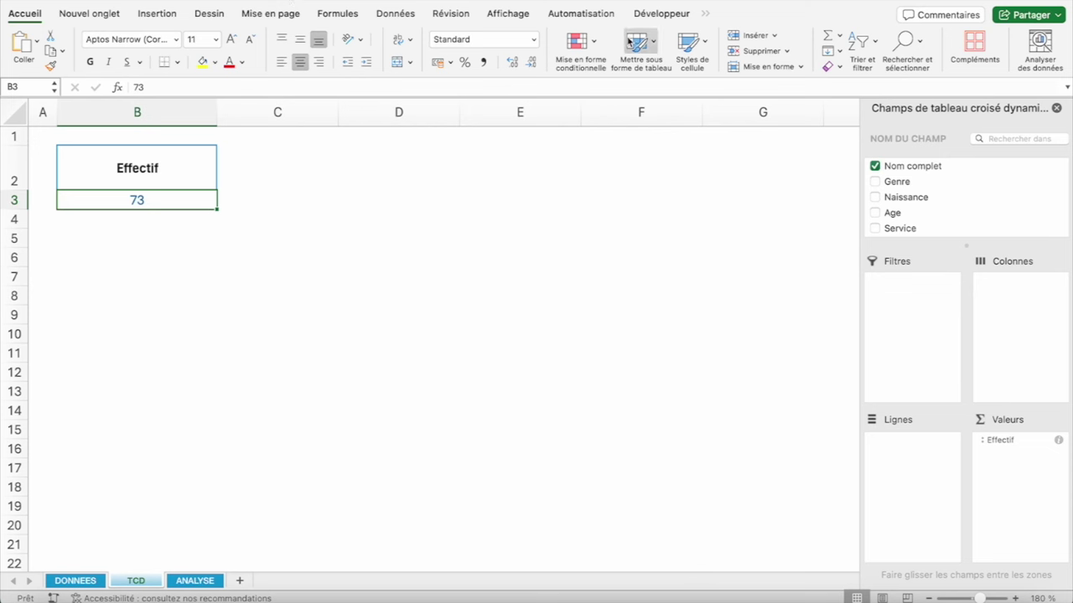
{"action": "left_click", "coordinate": [706, 14]}
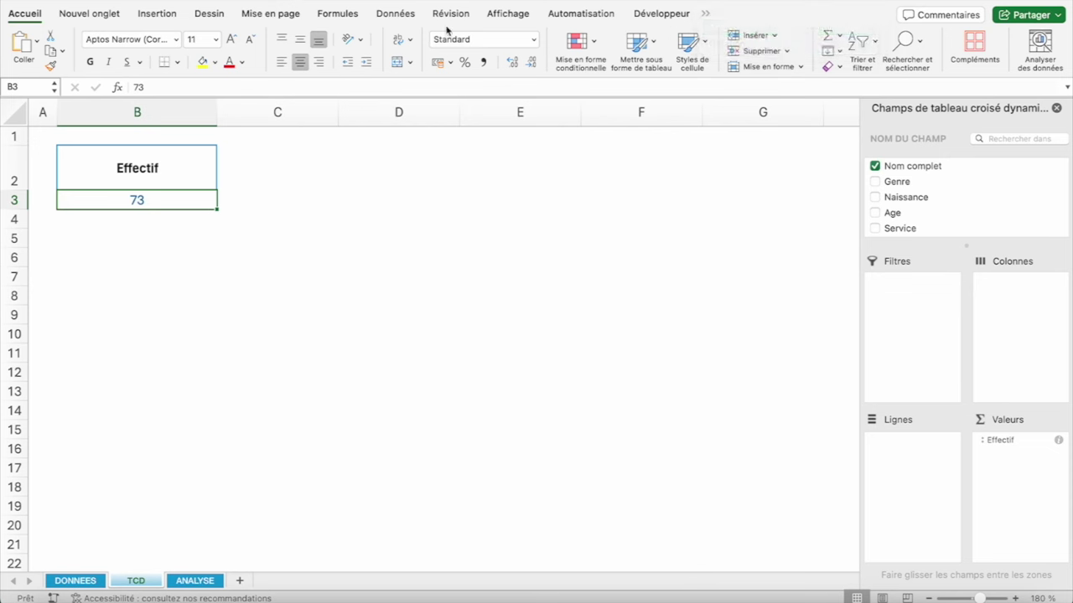
{"action": "left_click", "coordinate": [498, 46]}
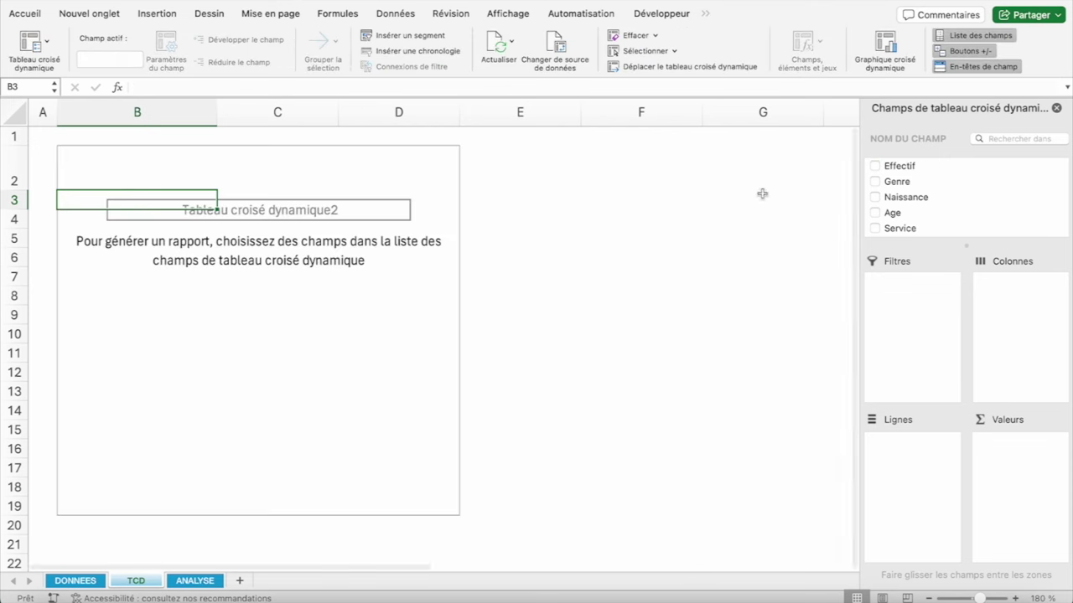
Add Effectif to the pivot values as a staff count
{"action": "left_click", "coordinate": [897, 166]}
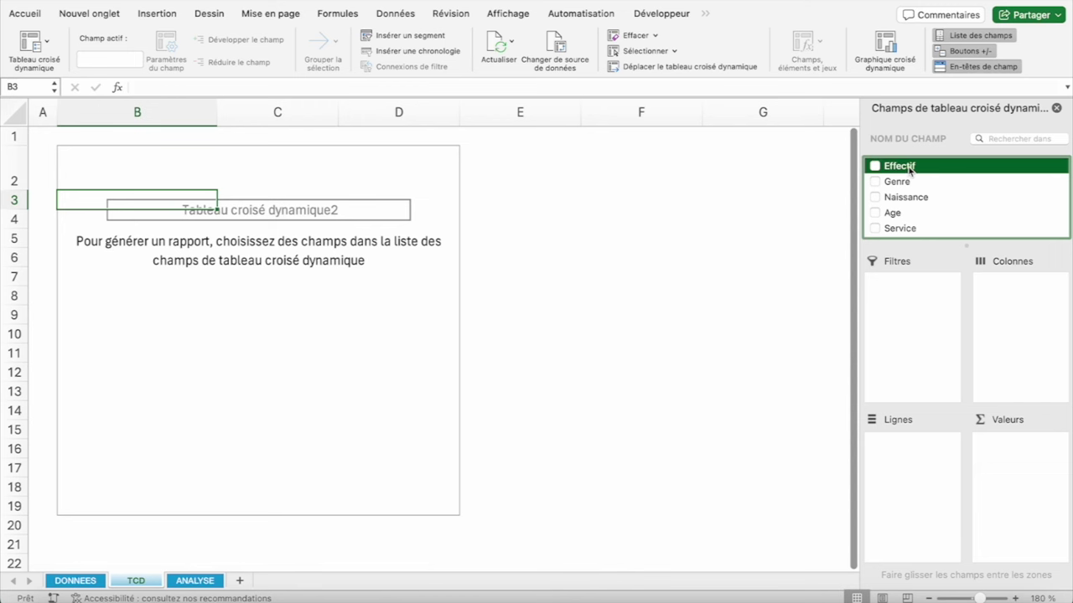
{"action": "left_click_drag", "start_coordinate": [911, 170], "coordinate": [997, 446]}
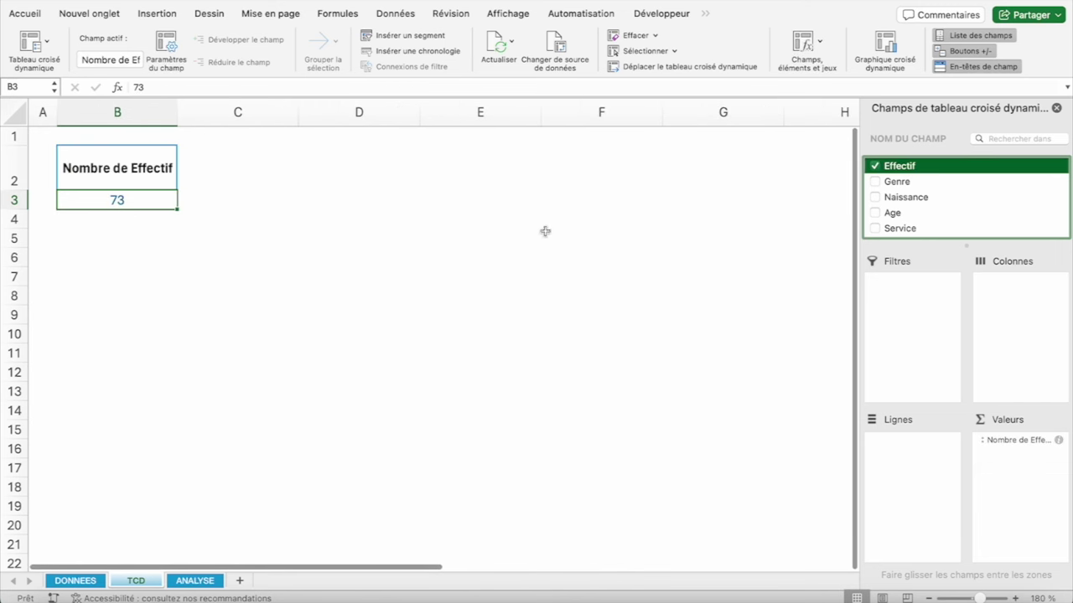
{"action": "left_click", "coordinate": [196, 581]}
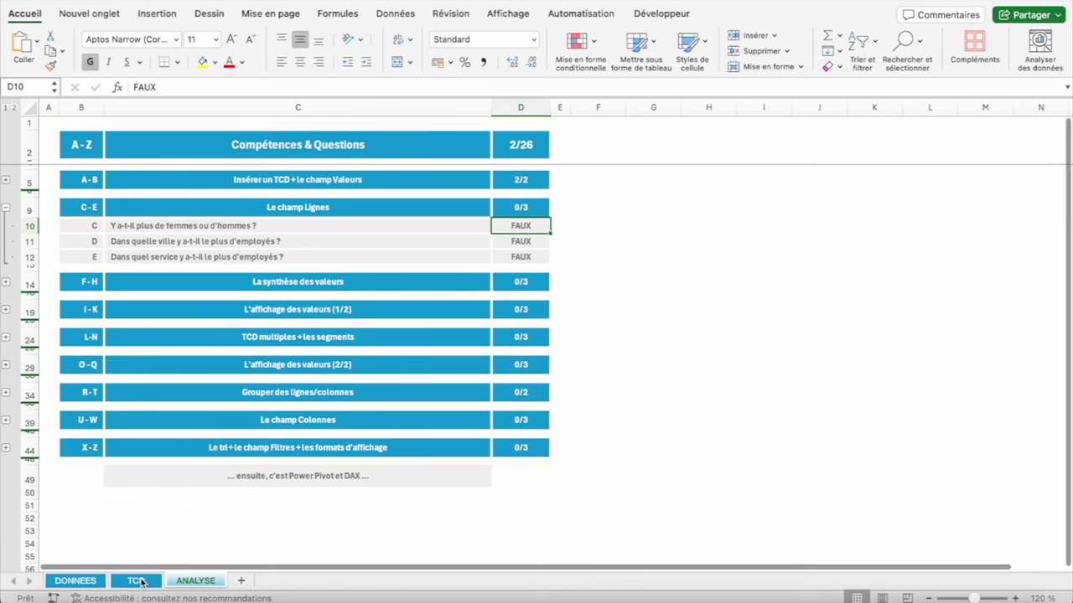
{"action": "left_click", "coordinate": [141, 581]}
Split the Effectif count by Genre and check Femme 33, Homme 40, total 73
{"action": "left_click", "coordinate": [99, 160]}
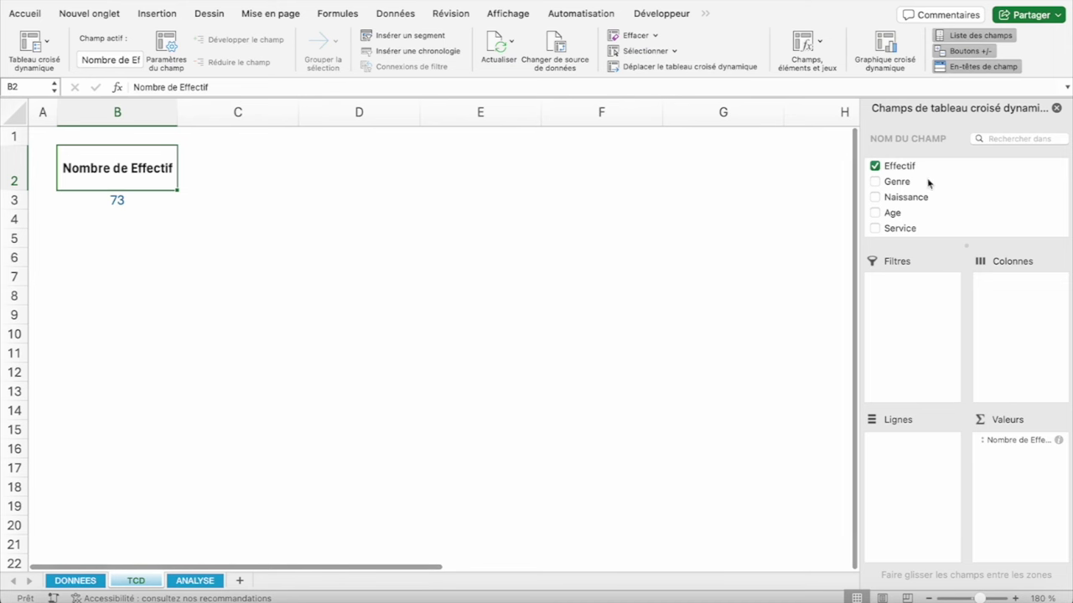
{"action": "left_click_drag", "start_coordinate": [901, 176], "coordinate": [914, 447]}
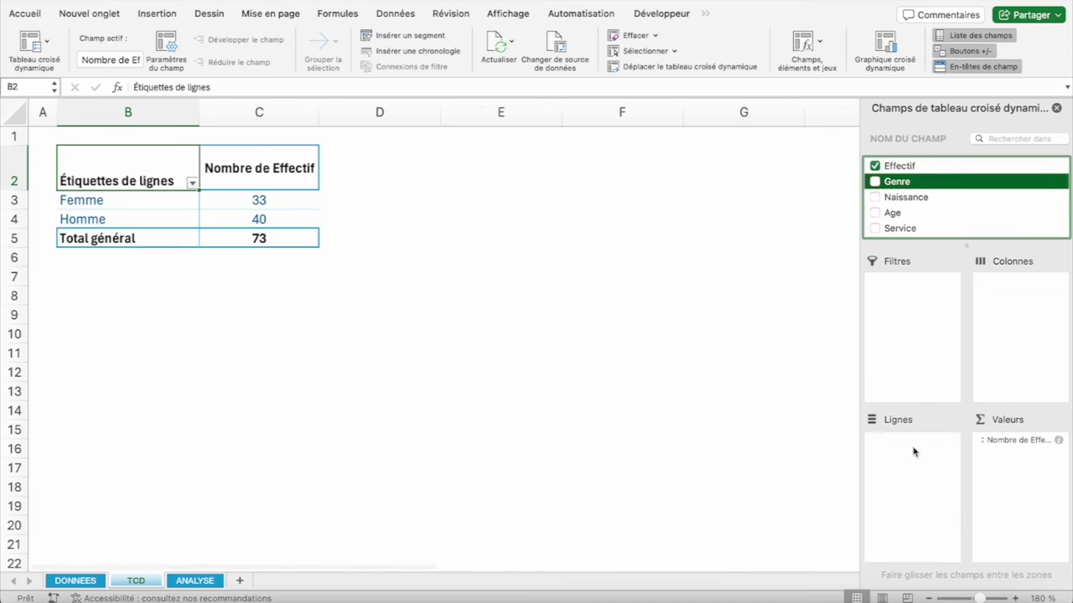
{"action": "left_click", "coordinate": [239, 238]}
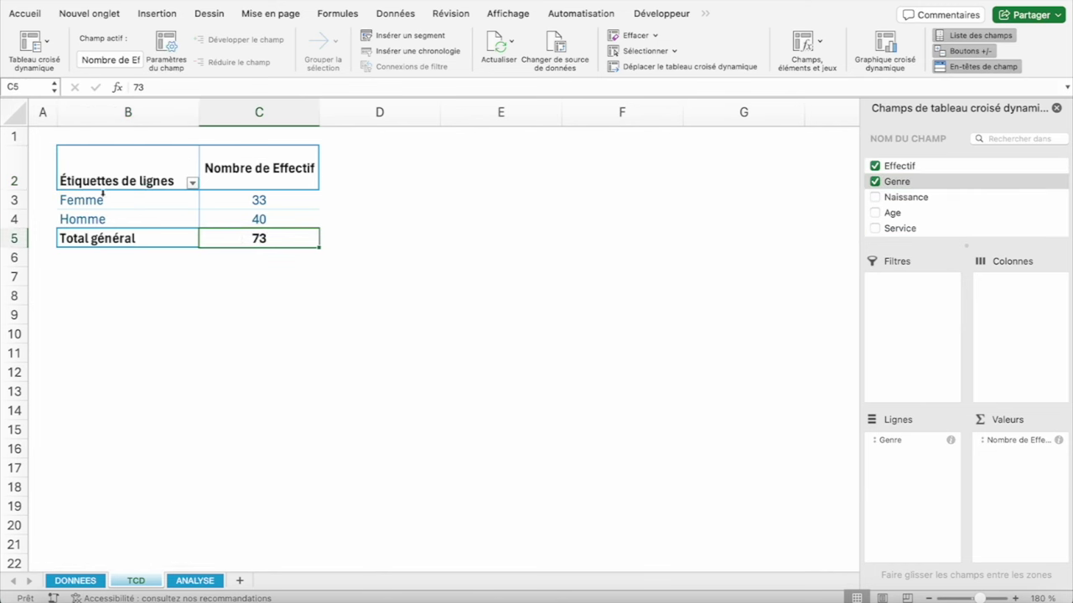
{"action": "left_click", "coordinate": [248, 200]}
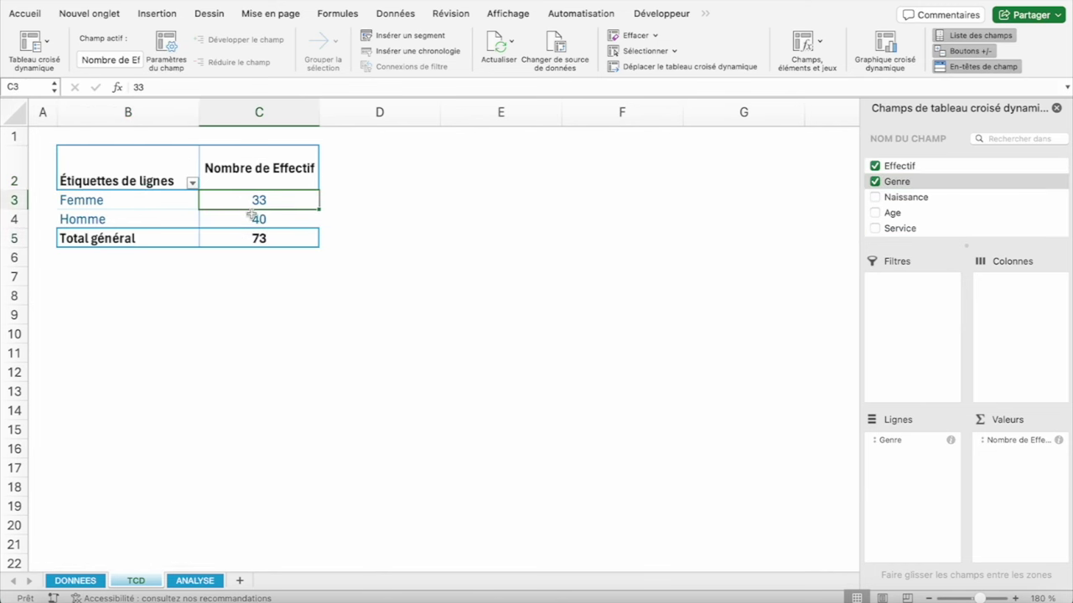
{"action": "left_click", "coordinate": [250, 214]}
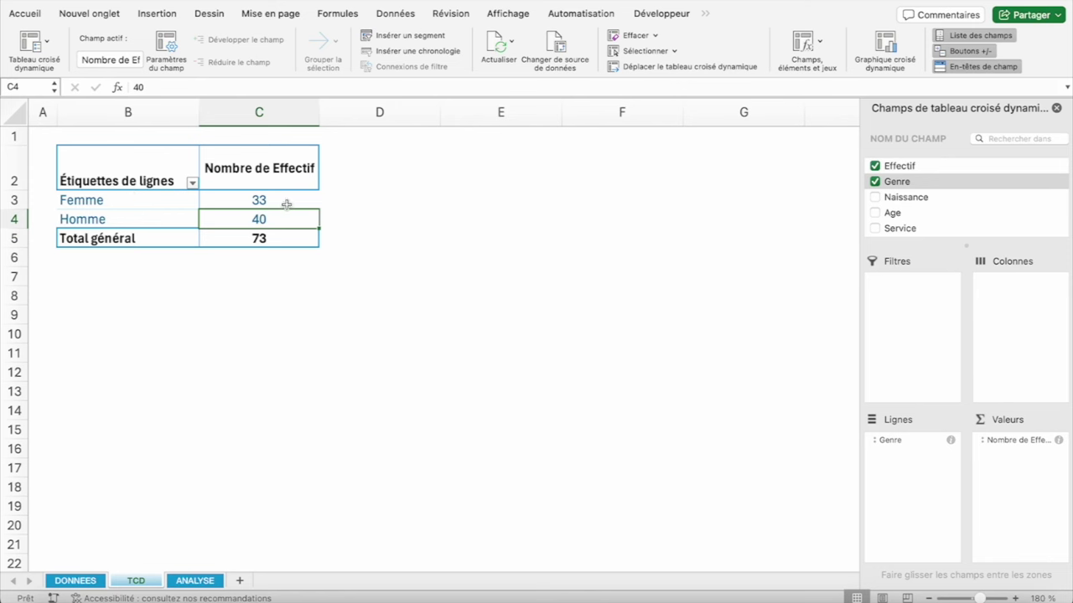
{"action": "left_click", "coordinate": [576, 289]}
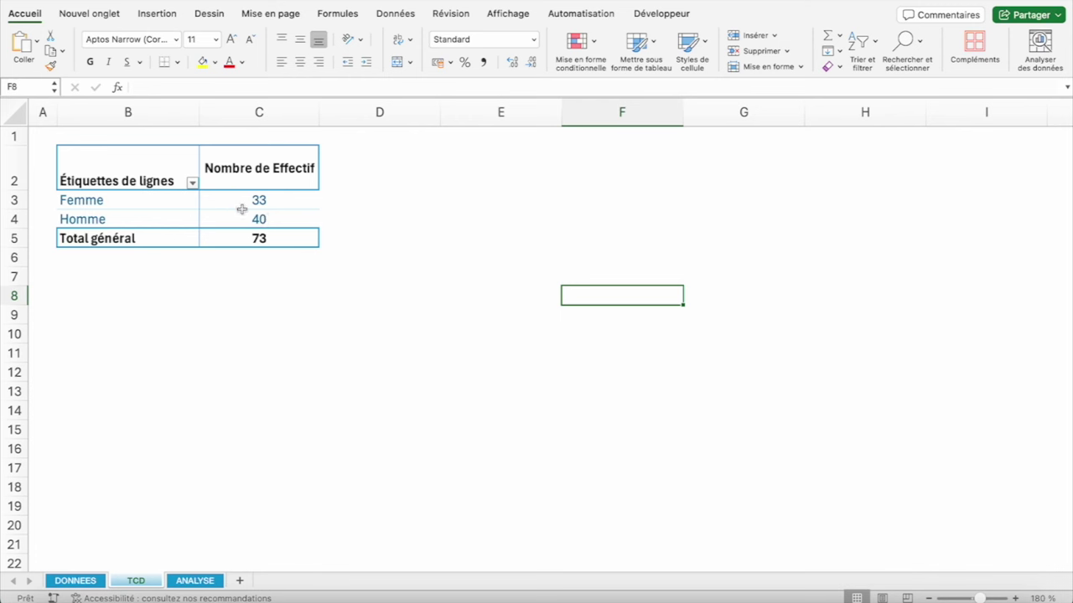
{"action": "left_click", "coordinate": [238, 202]}
{"action": "left_click", "coordinate": [236, 218]}
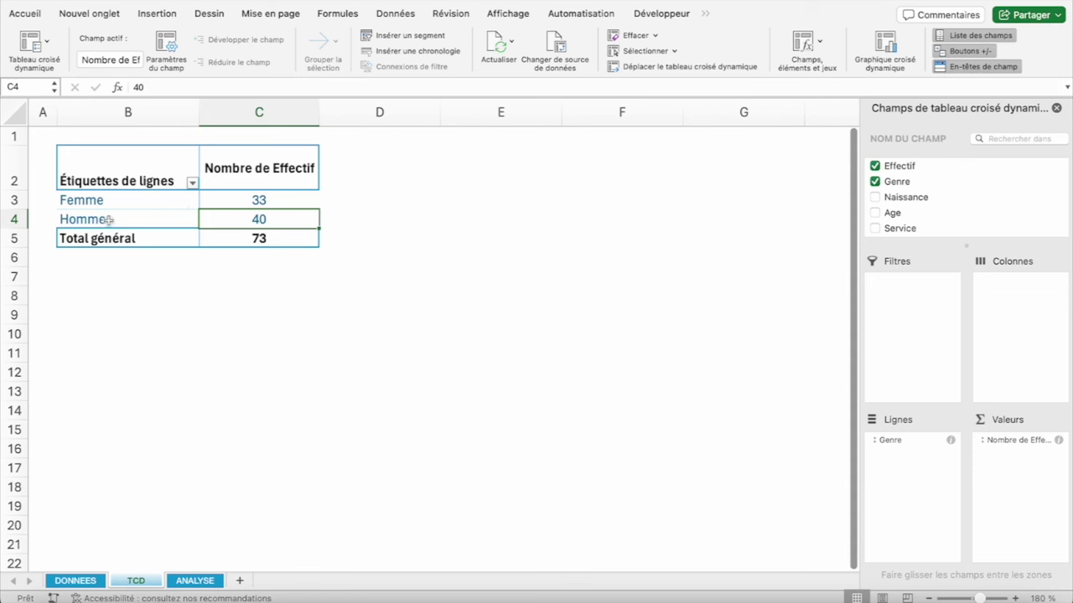
{"action": "left_click", "coordinate": [251, 238]}
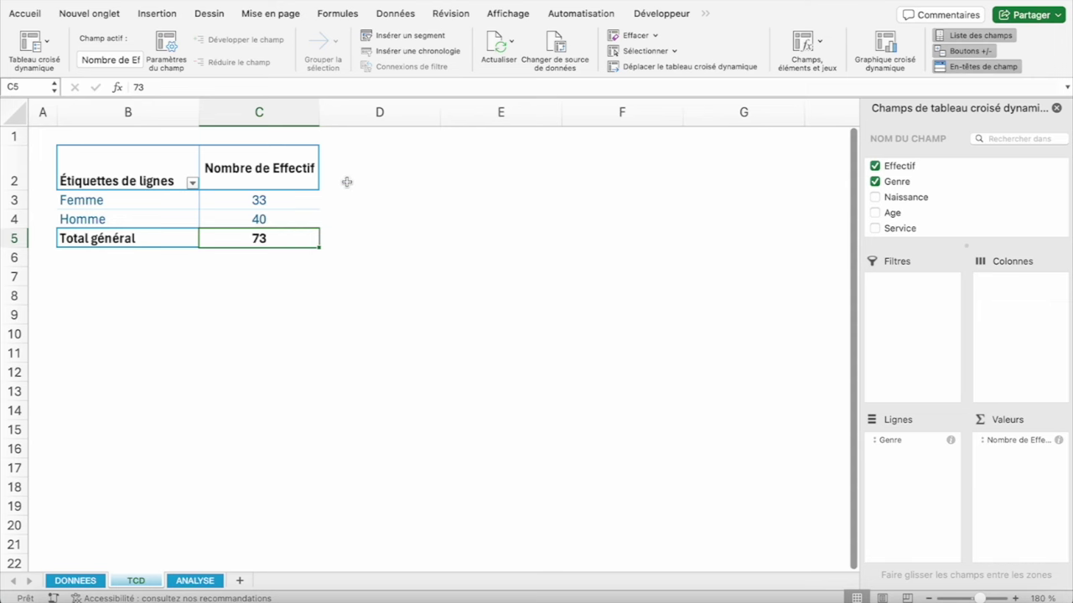
Answer question C with VRAI on the ANALYSE sheet
{"action": "left_click", "coordinate": [194, 581]}
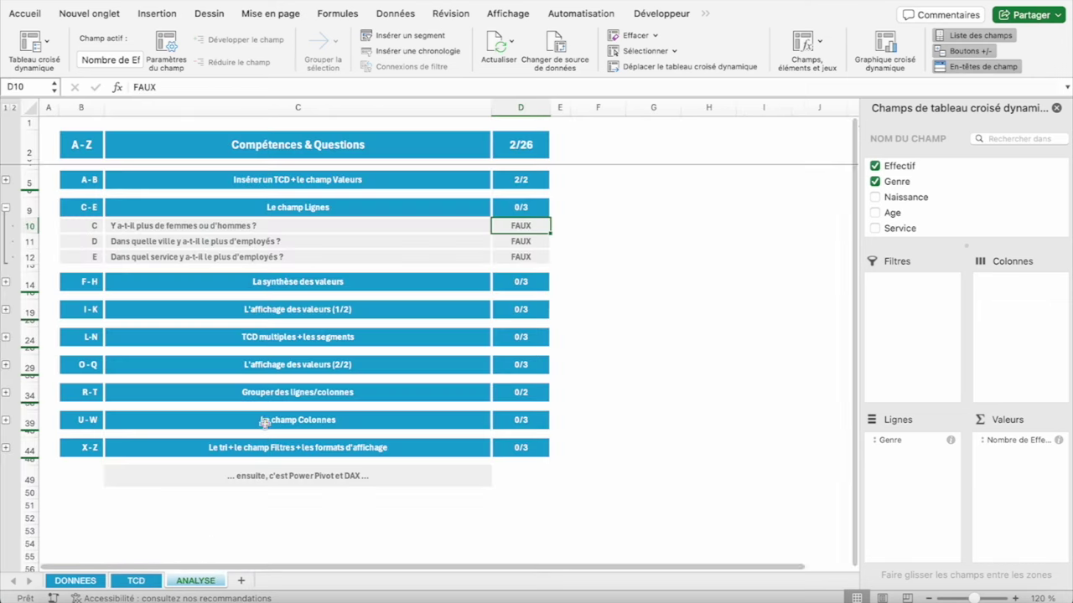
{"action": "type", "text": "VRAI"}
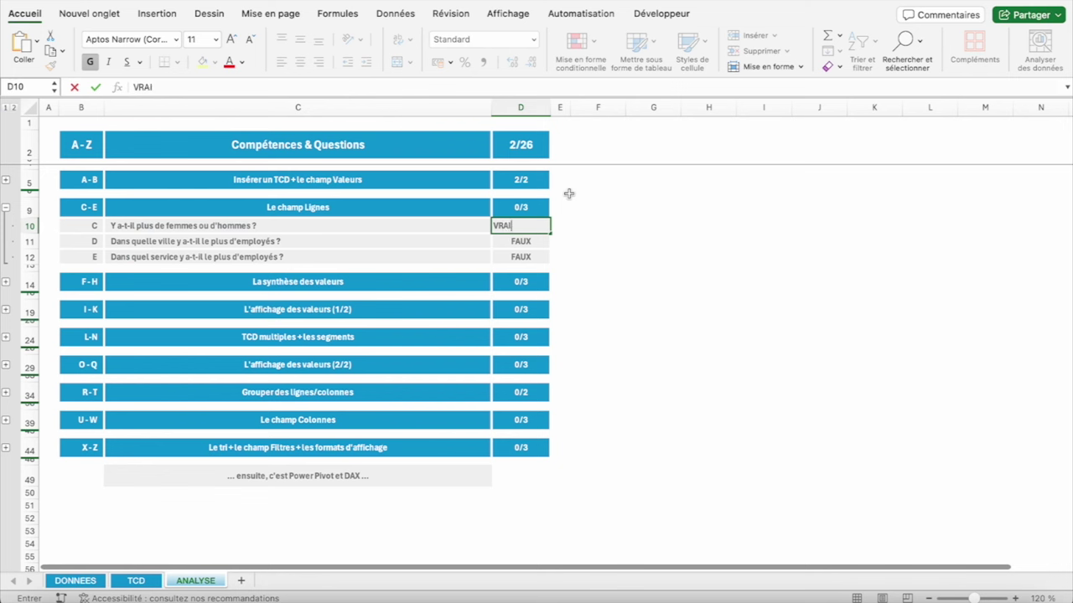
{"action": "key", "text": "Return"}
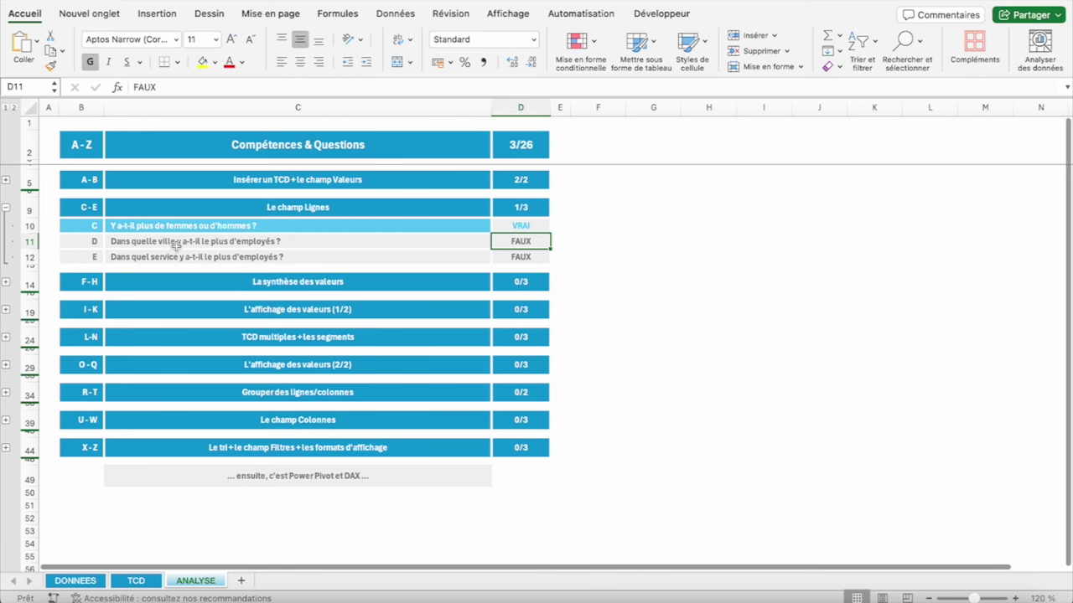
{"action": "left_click", "coordinate": [136, 581]}
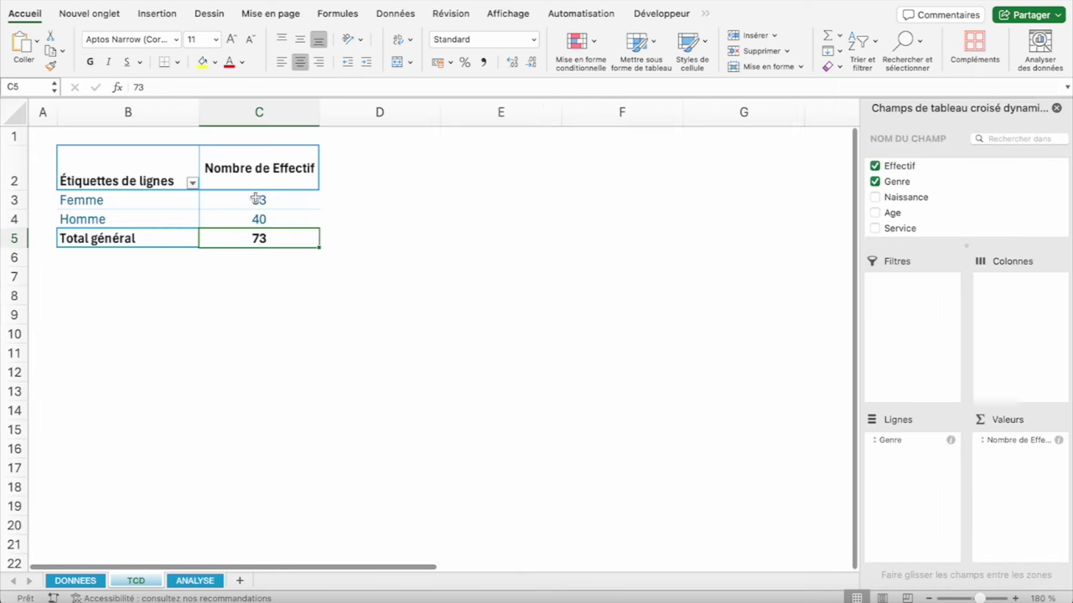
Replace Genre with Ville in the pivot rows, giving Montrouge 16 and Paris 57
{"action": "left_click", "coordinate": [875, 182]}
{"action": "scroll", "coordinate": [905, 206], "scroll_direction": "down", "scroll_amount": 3}
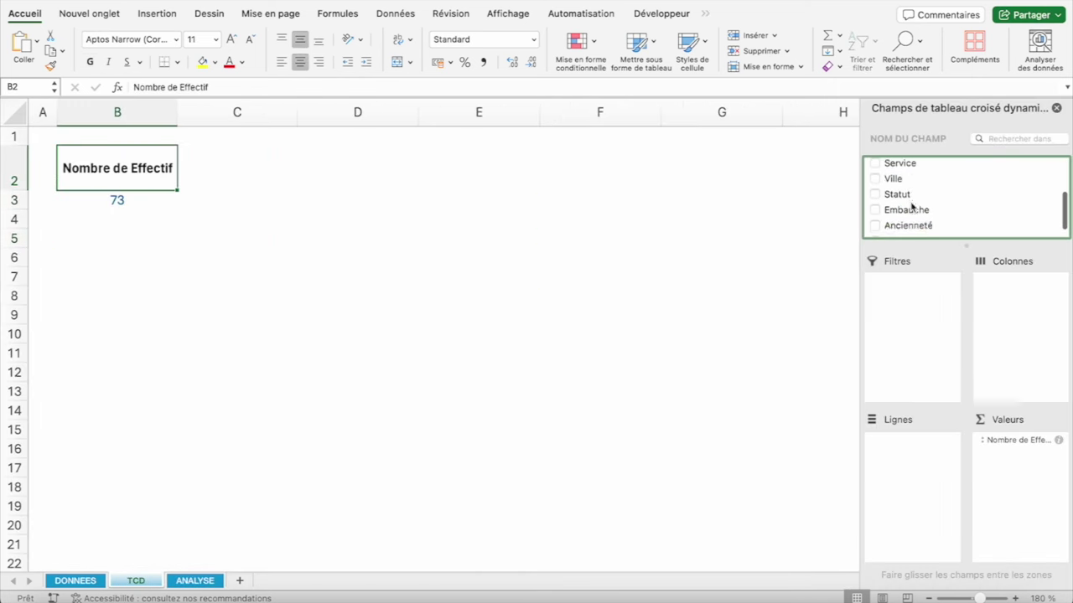
{"action": "scroll", "coordinate": [897, 191], "scroll_direction": "up", "scroll_amount": 1}
{"action": "left_click", "coordinate": [894, 199]}
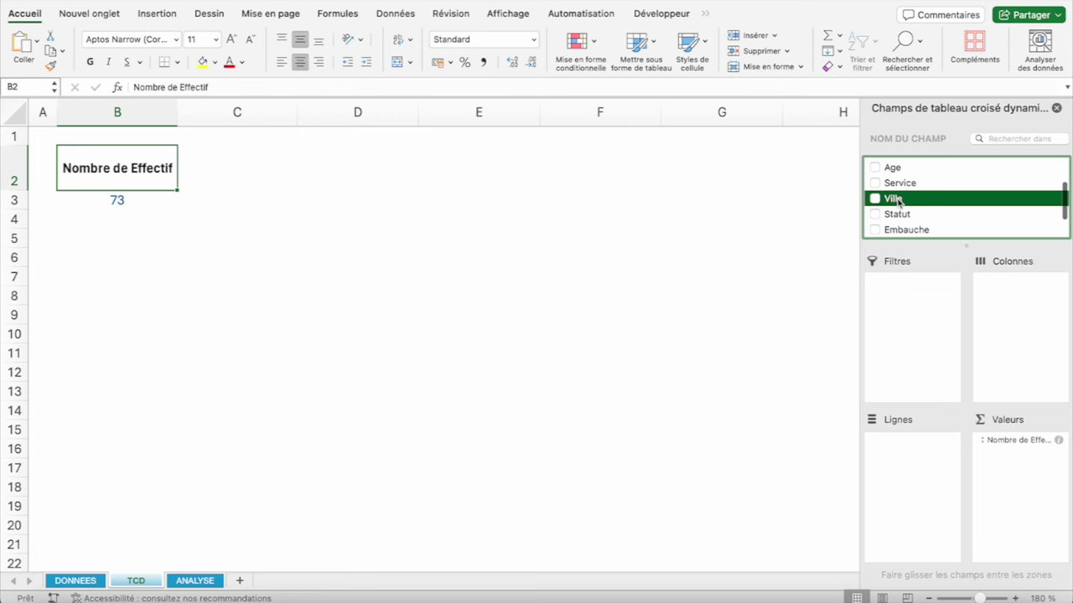
{"action": "left_click_drag", "start_coordinate": [894, 199], "coordinate": [922, 482]}
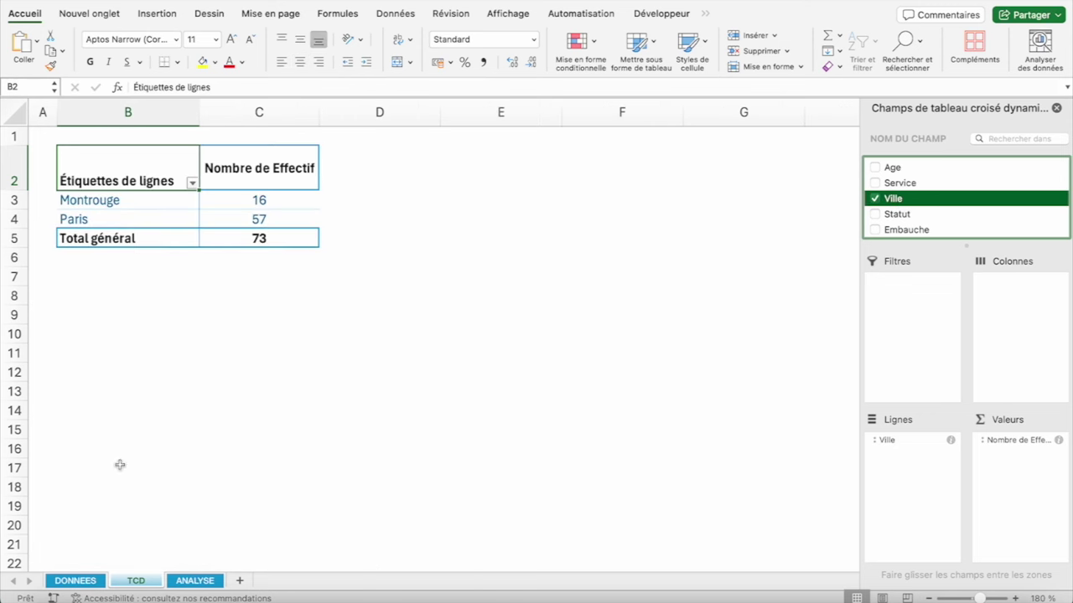
Change the city in DONNEES cell G8 from Paris to Nantes
{"action": "left_click", "coordinate": [88, 580]}
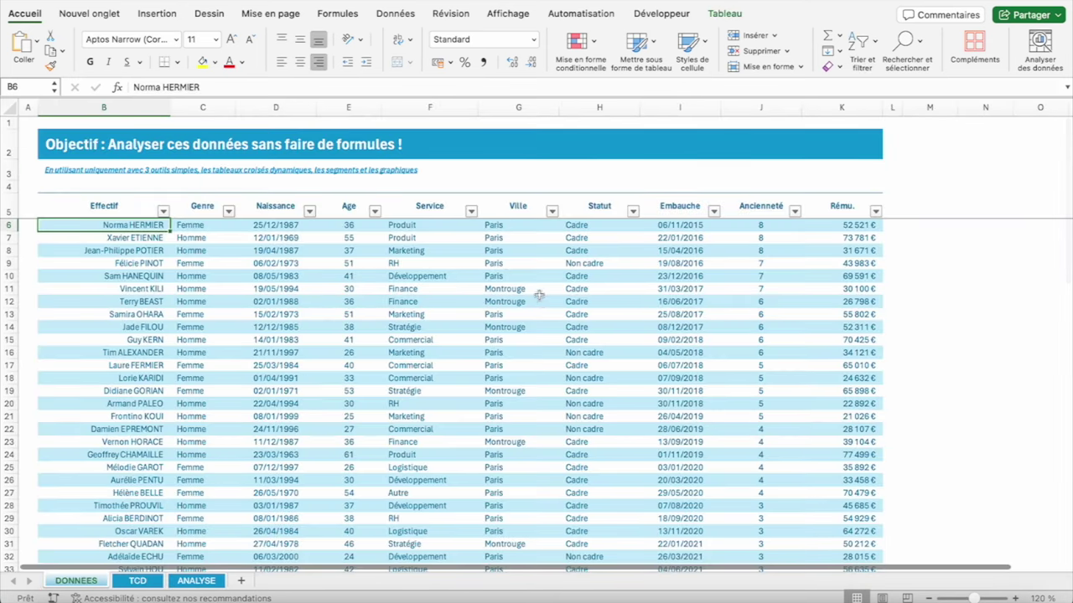
{"action": "left_click", "coordinate": [499, 253]}
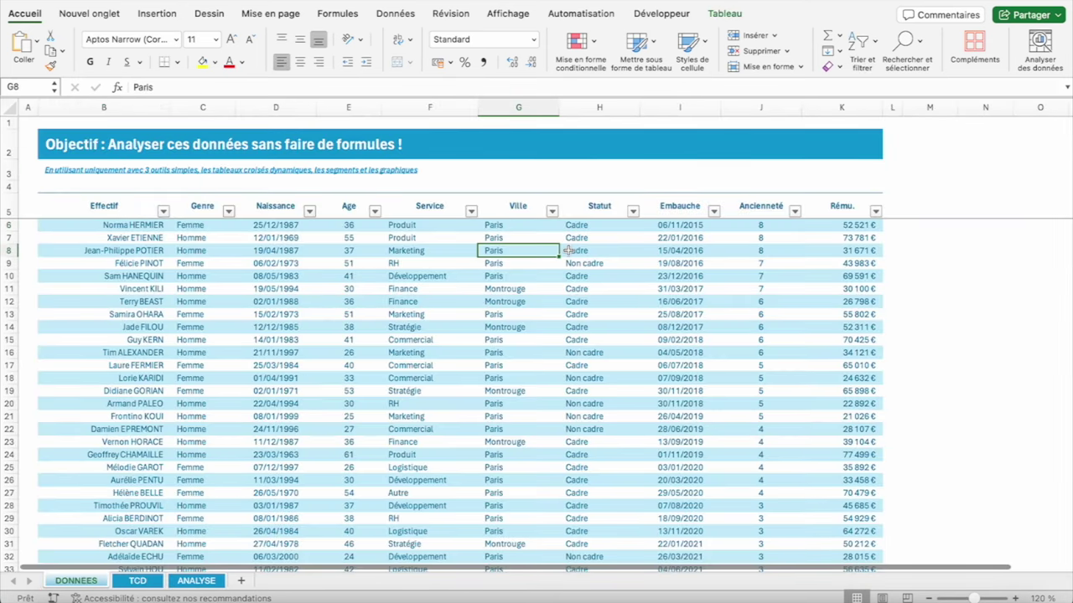
{"action": "type", "text": "Nantes"}
{"action": "key", "text": "Return"}
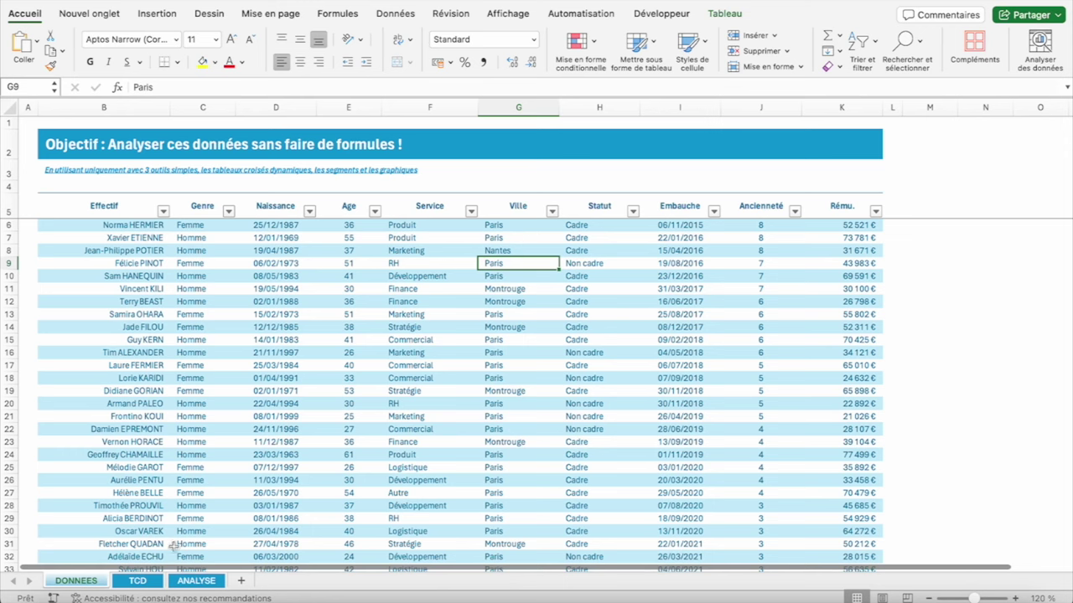
Refresh the TCD pivot so a Nantes row with 1 employee appears
{"action": "left_click", "coordinate": [196, 581]}
{"action": "left_click", "coordinate": [141, 581]}
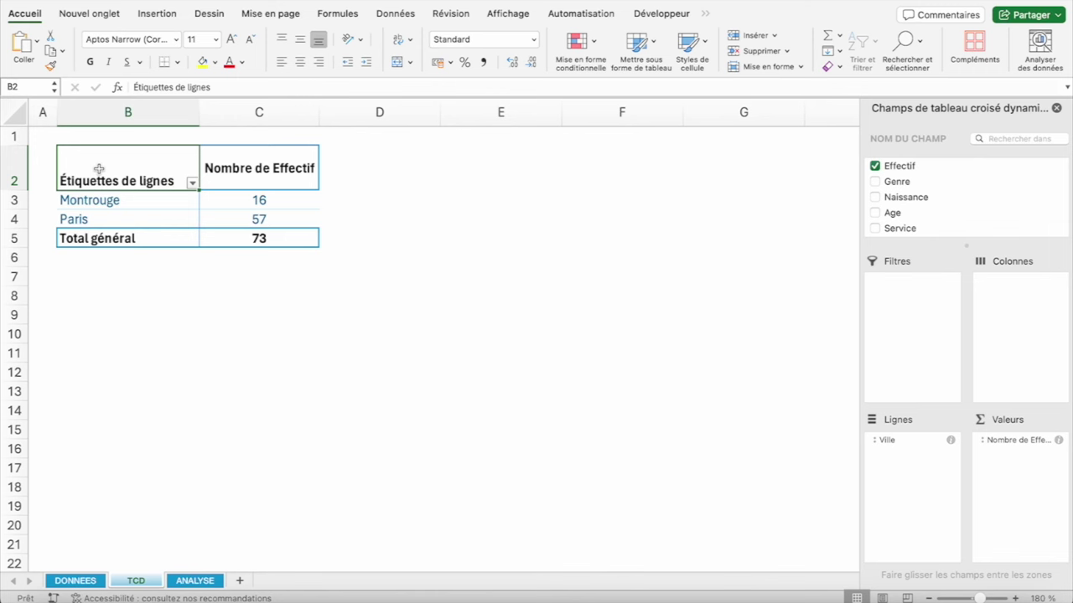
{"action": "left_click", "coordinate": [709, 12]}
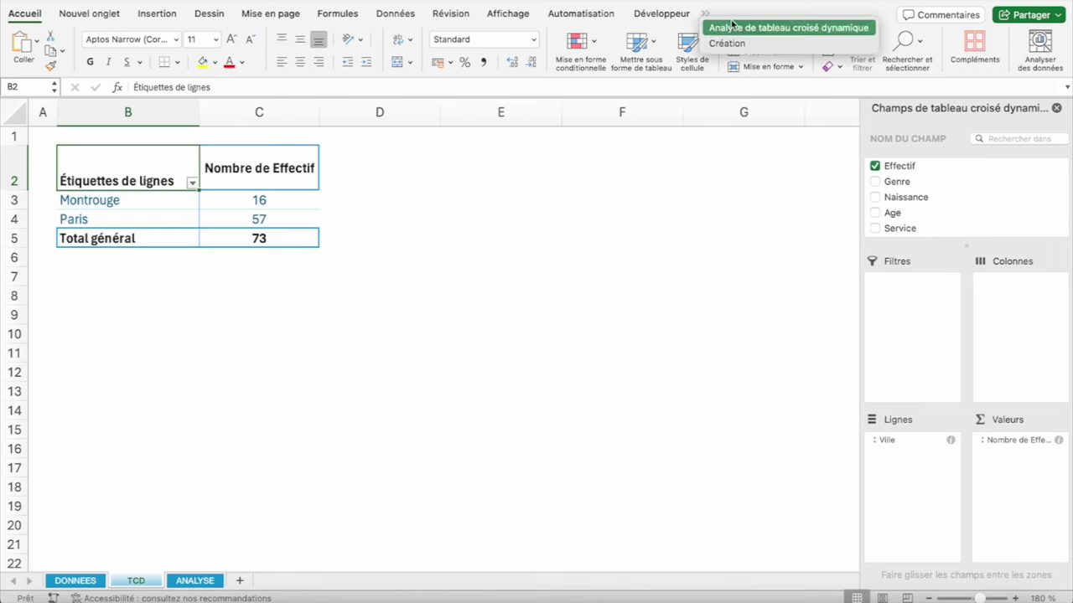
{"action": "left_click", "coordinate": [732, 30]}
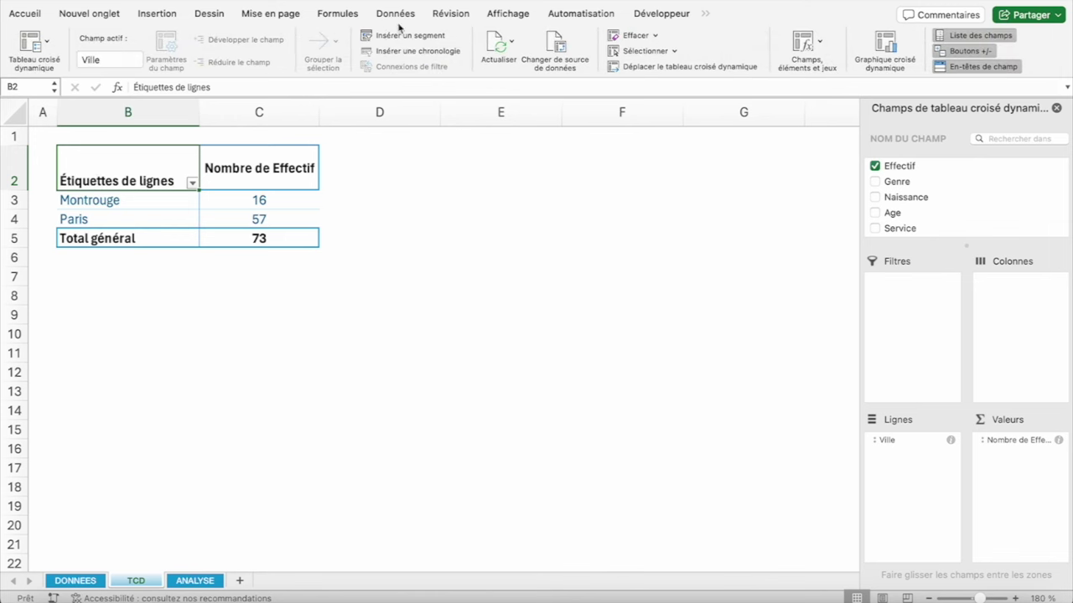
{"action": "left_click", "coordinate": [497, 43]}
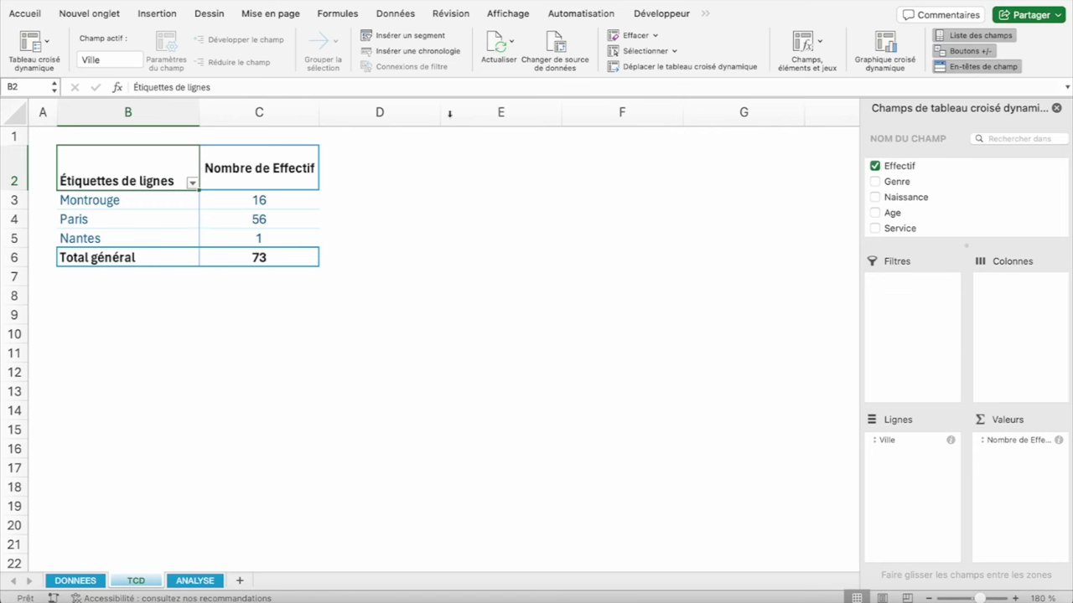
Set DONNEES cell G8 back to Paris
{"action": "left_click", "coordinate": [77, 581]}
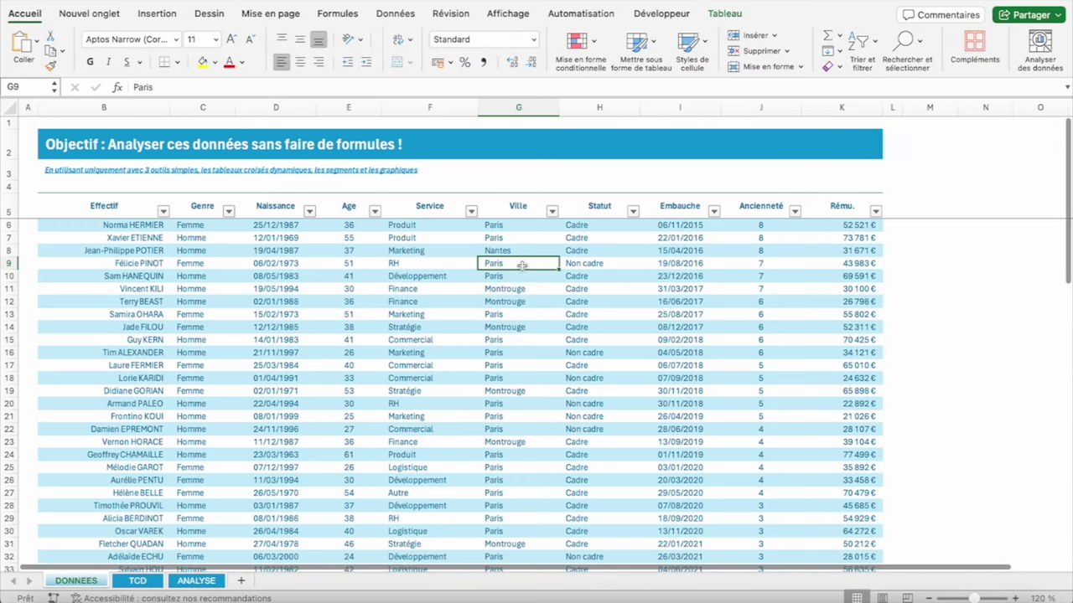
{"action": "left_click", "coordinate": [519, 251]}
{"action": "type", "text": "Paris"}
{"action": "key", "text": "Return"}
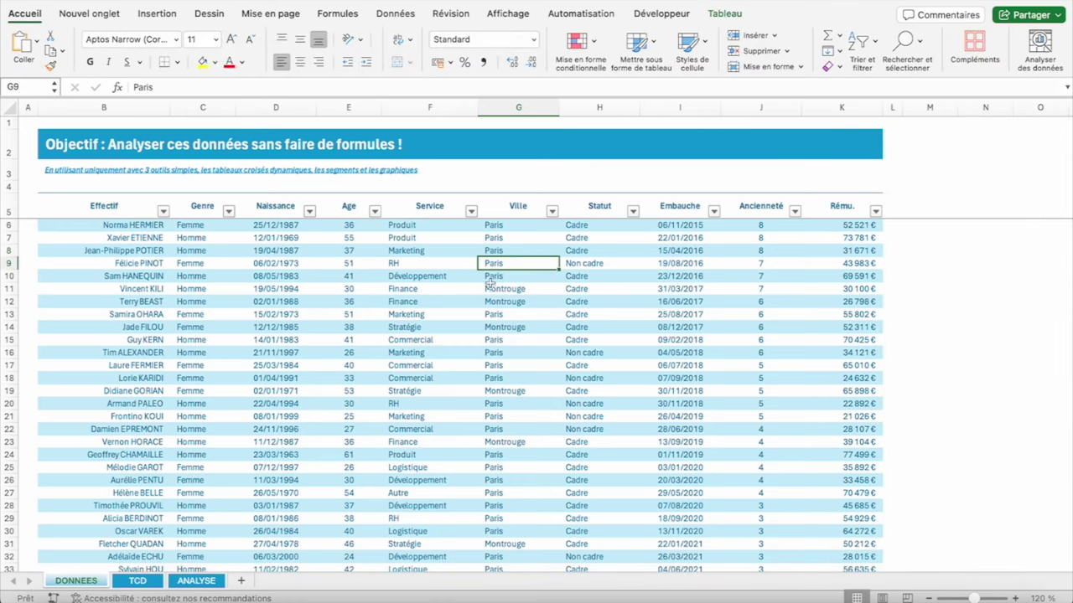
Refresh the pivot and confirm Paris 57 and Montrouge 16 again
{"action": "left_click", "coordinate": [136, 580]}
{"action": "left_click", "coordinate": [283, 202]}
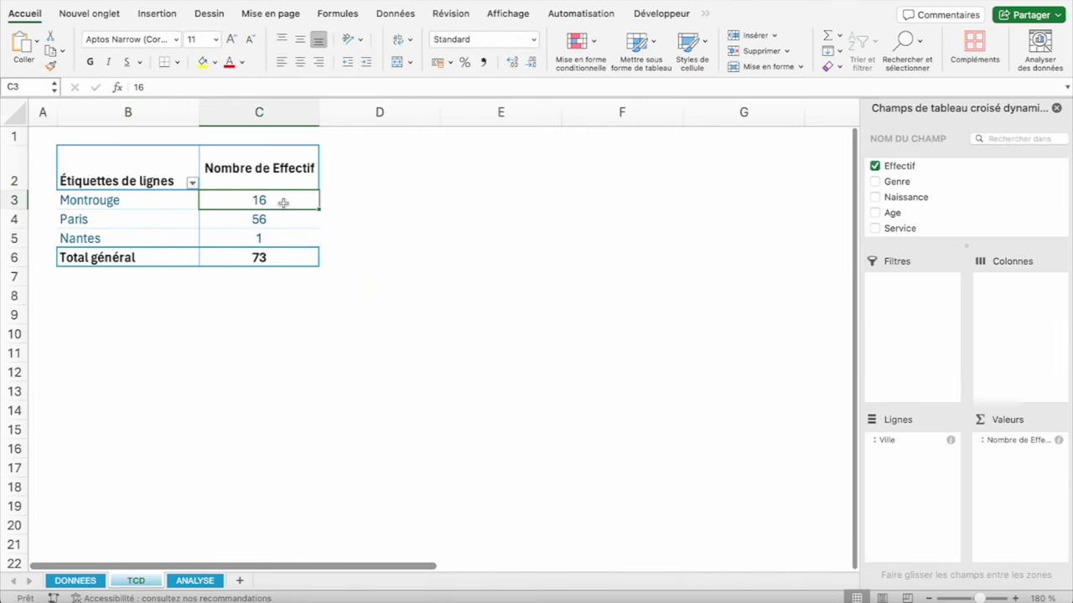
{"action": "left_click", "coordinate": [706, 13]}
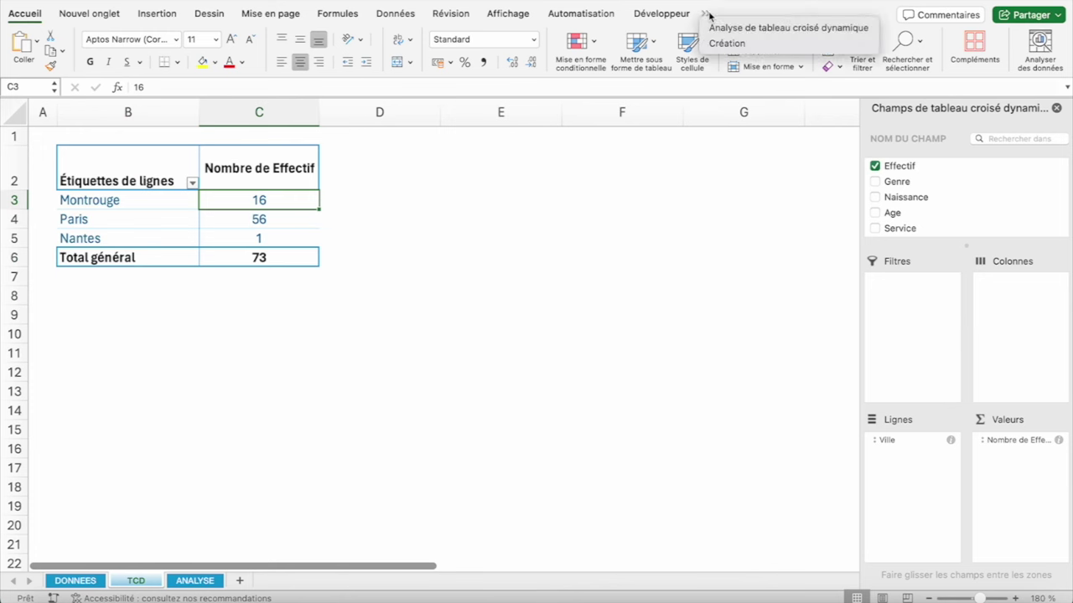
{"action": "left_click", "coordinate": [718, 26]}
{"action": "left_click", "coordinate": [498, 42]}
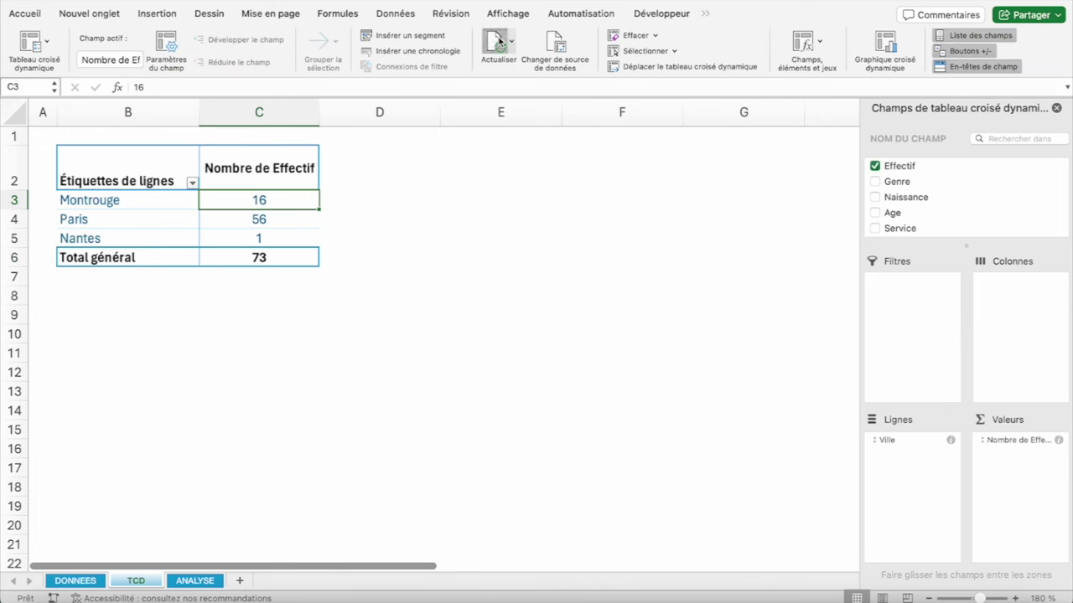
{"action": "left_click", "coordinate": [252, 219]}
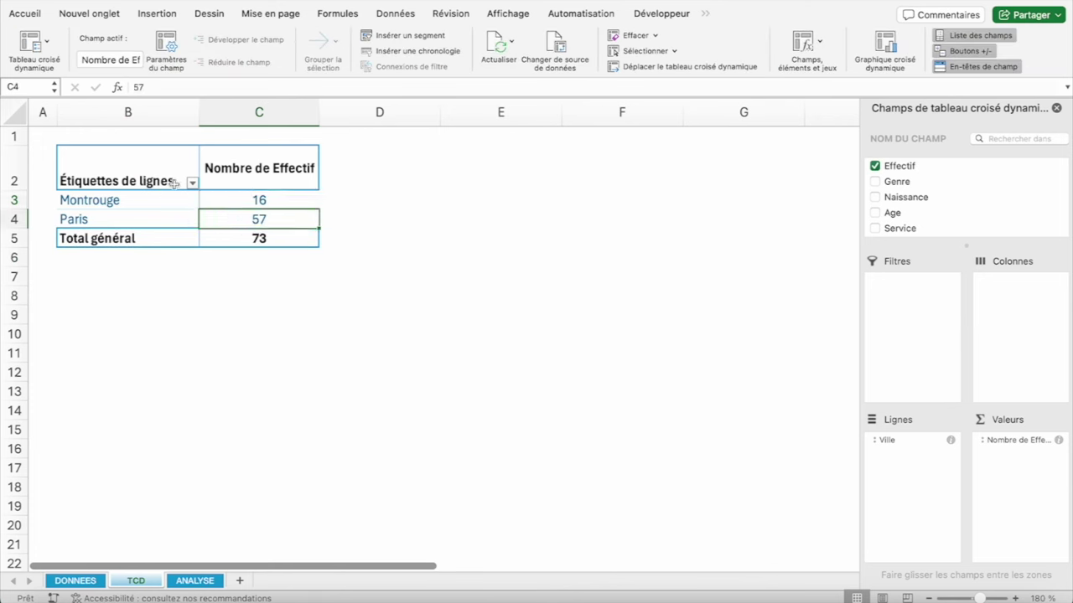
{"action": "left_click", "coordinate": [253, 201]}
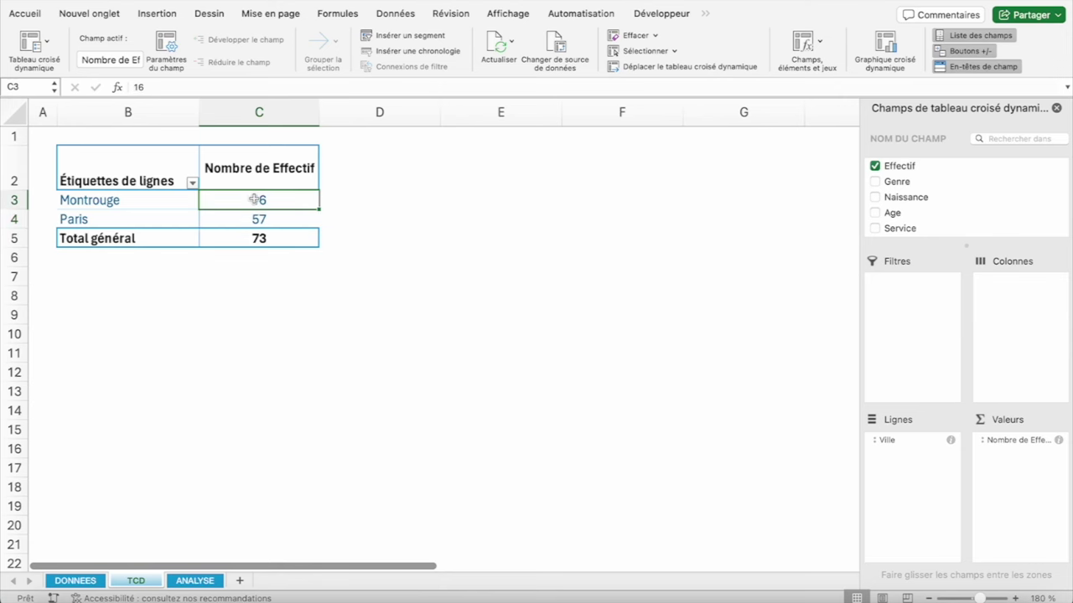
Pick VRAI from the dropdown for question D on the ANALYSE sheet
{"action": "left_click", "coordinate": [195, 580]}
{"action": "key", "text": "alt+Down"}
{"action": "key", "text": "Up"}
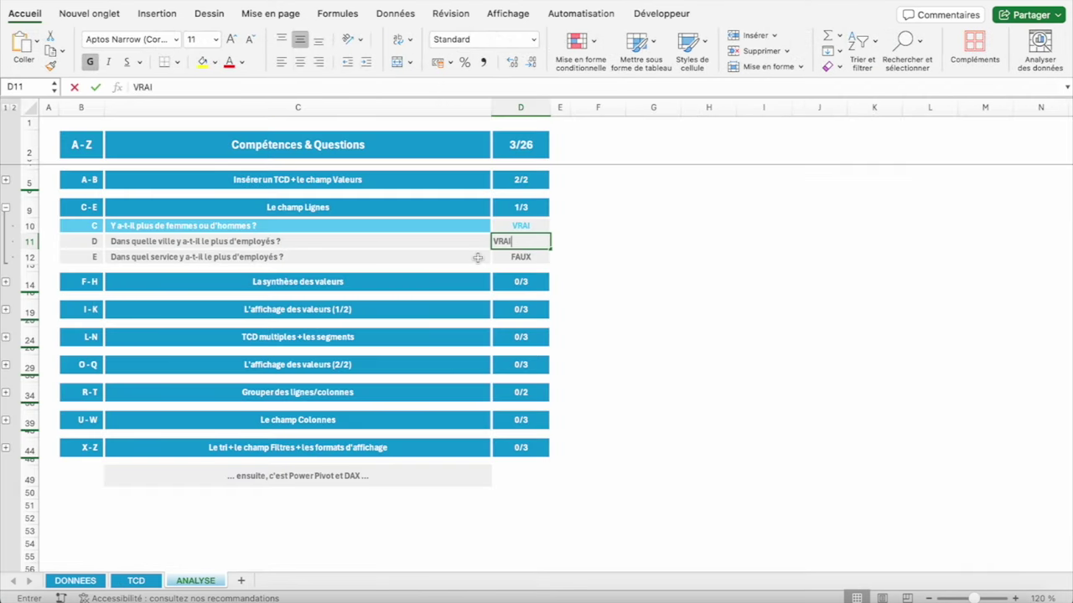
{"action": "key", "text": "Return"}
{"action": "left_click", "coordinate": [136, 581]}
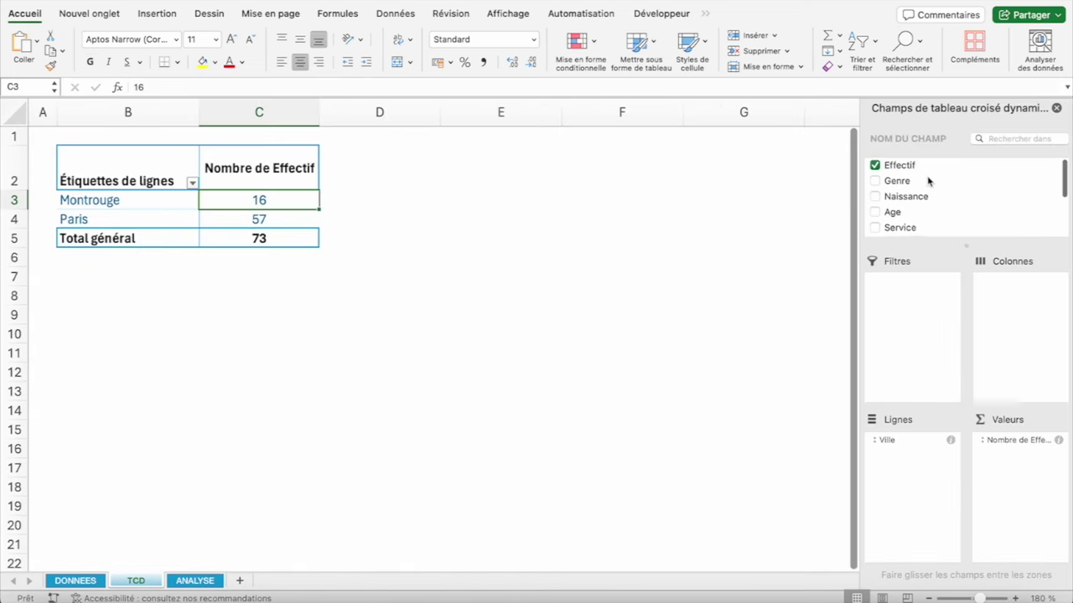
{"action": "scroll", "coordinate": [929, 181], "scroll_direction": "down", "scroll_amount": 3}
Replace Ville with Service in the pivot rows
{"action": "left_click", "coordinate": [913, 167]}
{"action": "scroll", "coordinate": [947, 204], "scroll_direction": "up", "scroll_amount": 3}
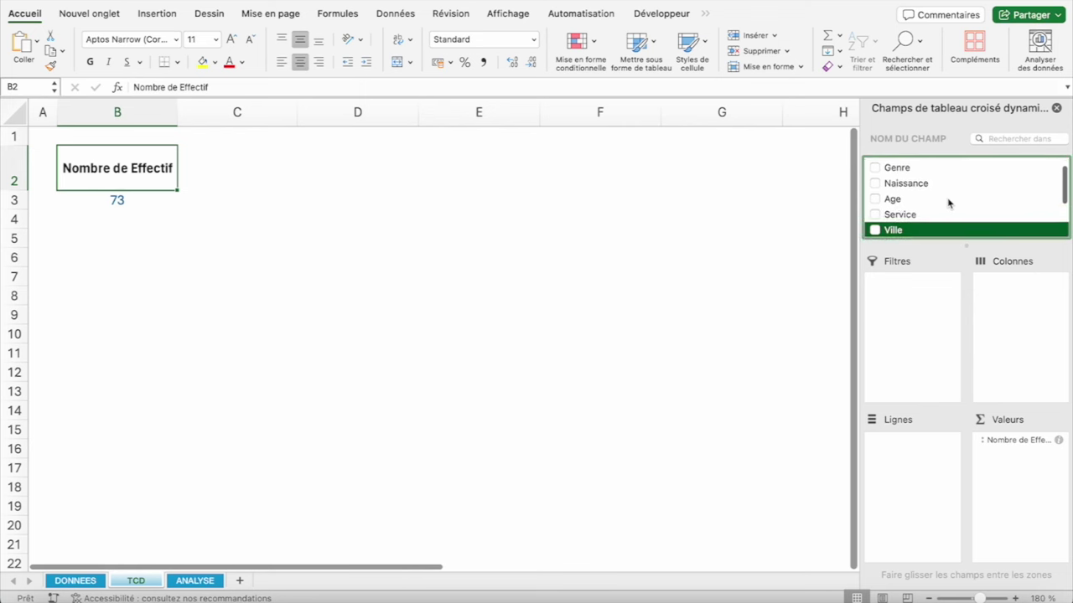
{"action": "left_click_drag", "start_coordinate": [899, 226], "coordinate": [904, 458]}
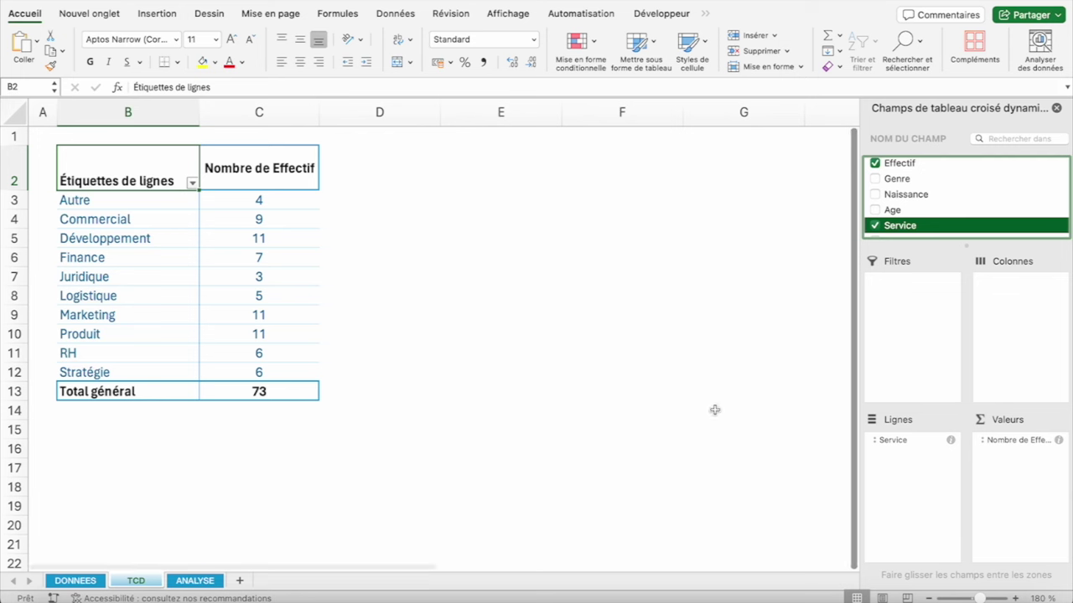
Check the Service counts: Autre 4, Commercial 9, Développement 11, Juridique 3, Logistique 5, Marketing 11, Produit 11
{"action": "left_click", "coordinate": [247, 241]}
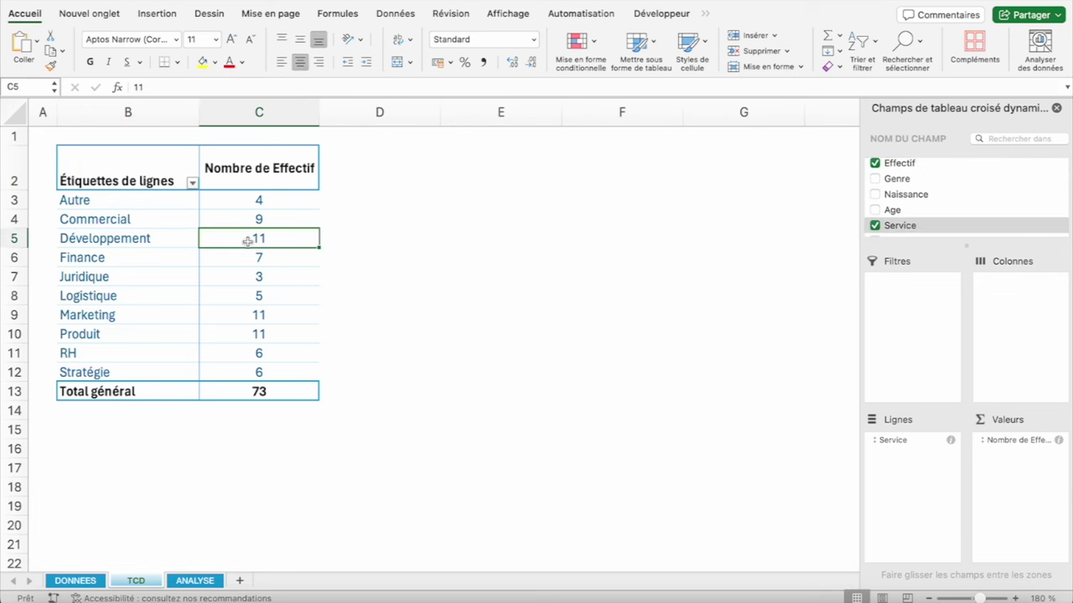
{"action": "left_click", "coordinate": [208, 268]}
{"action": "left_click", "coordinate": [256, 316]}
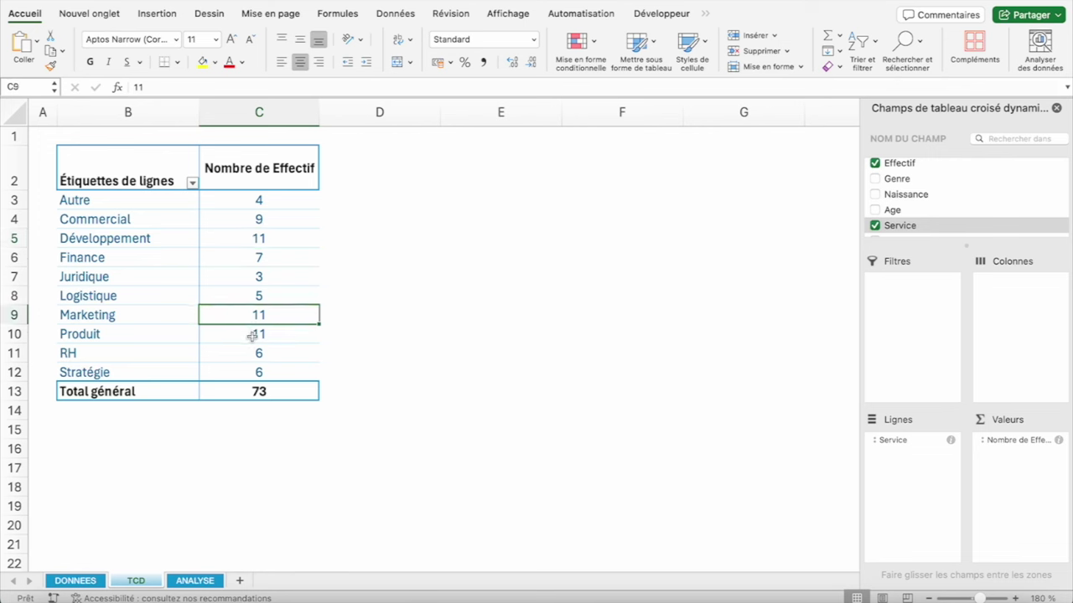
{"action": "left_click", "coordinate": [253, 336]}
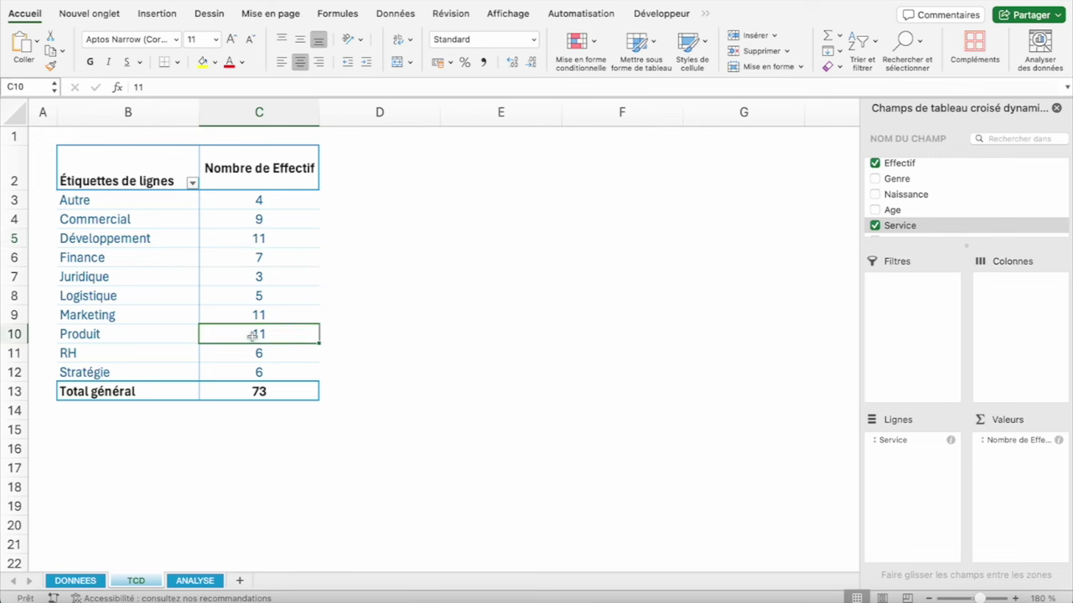
{"action": "left_click", "coordinate": [283, 277]}
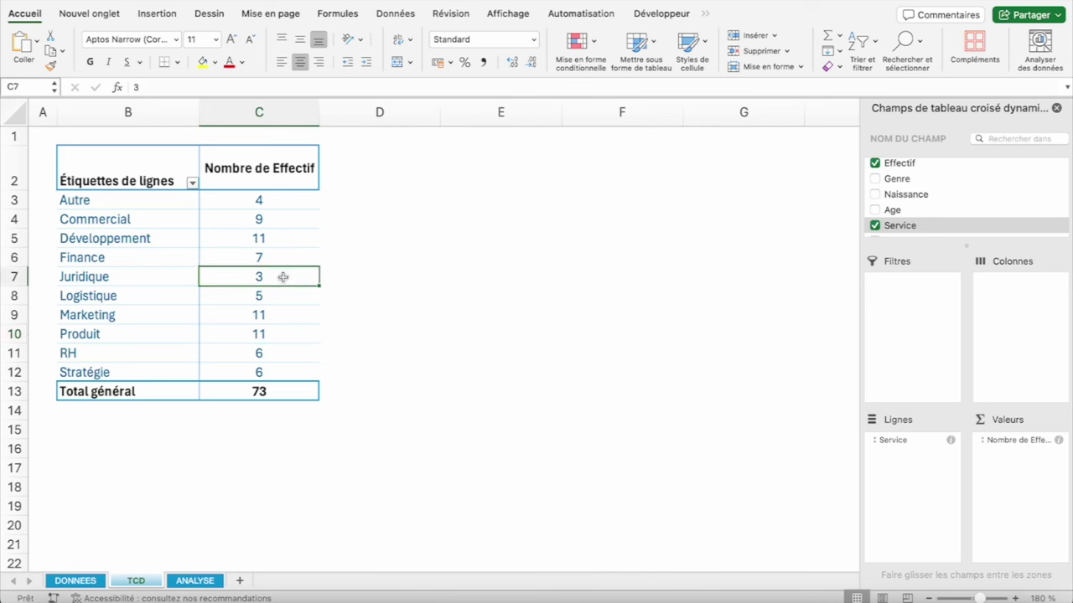
{"action": "left_click", "coordinate": [264, 298]}
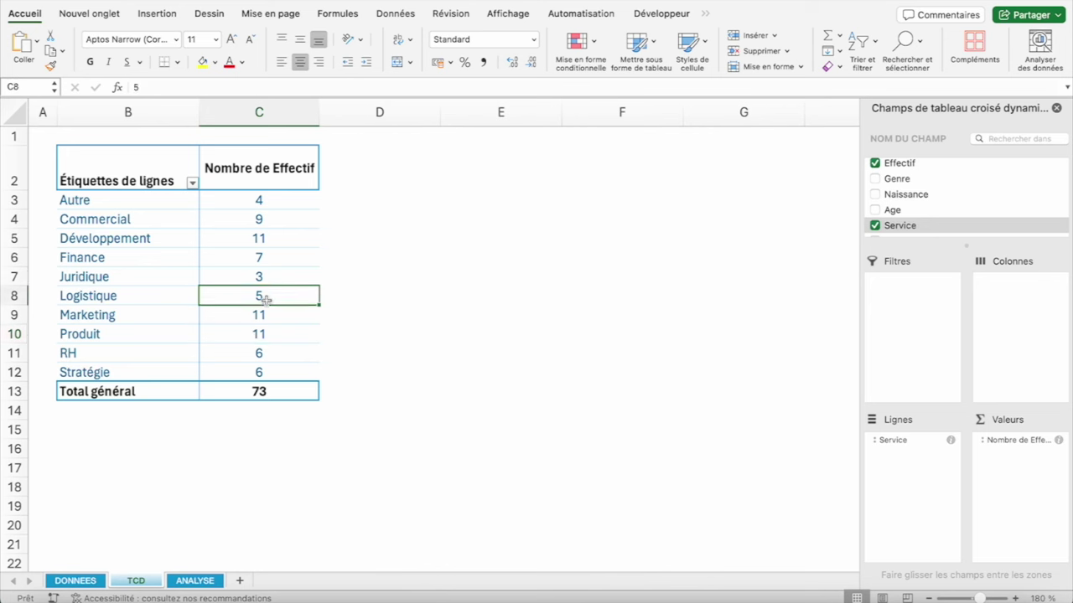
{"action": "left_click", "coordinate": [260, 199]}
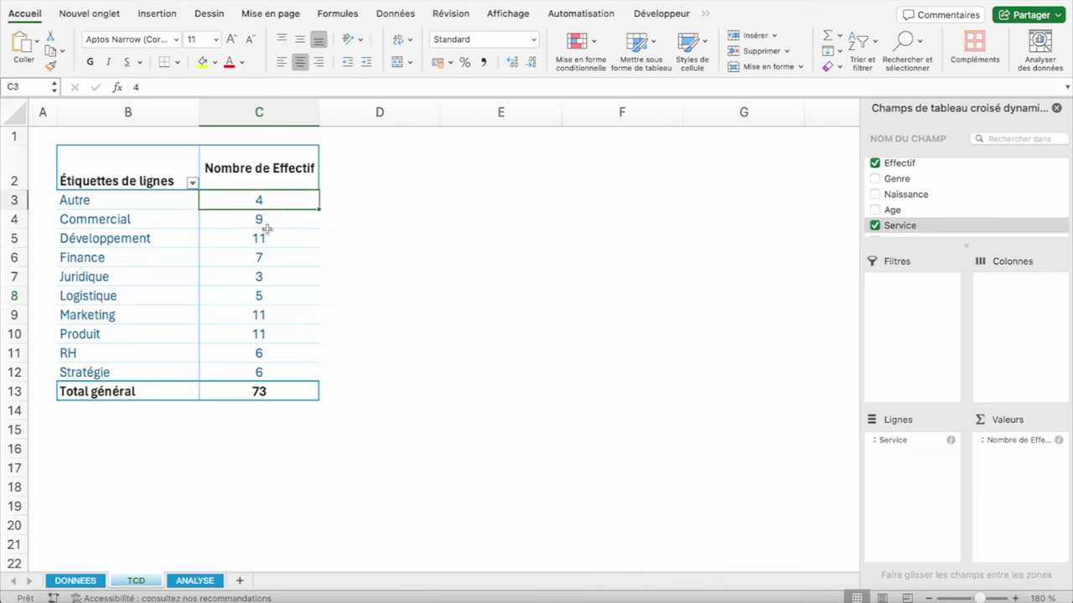
{"action": "left_click", "coordinate": [264, 221]}
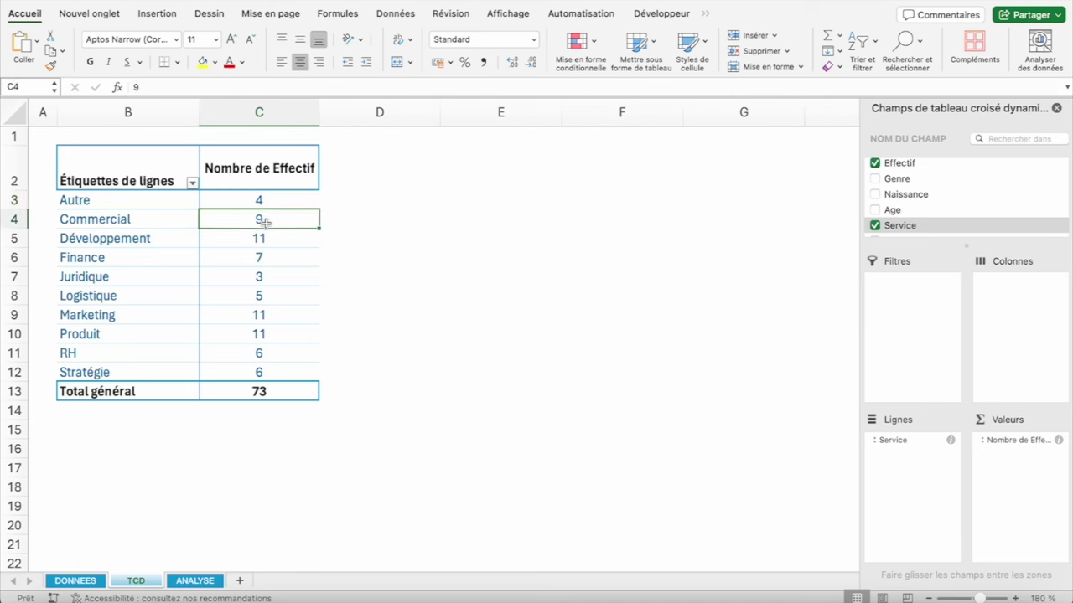
{"action": "left_click", "coordinate": [267, 238]}
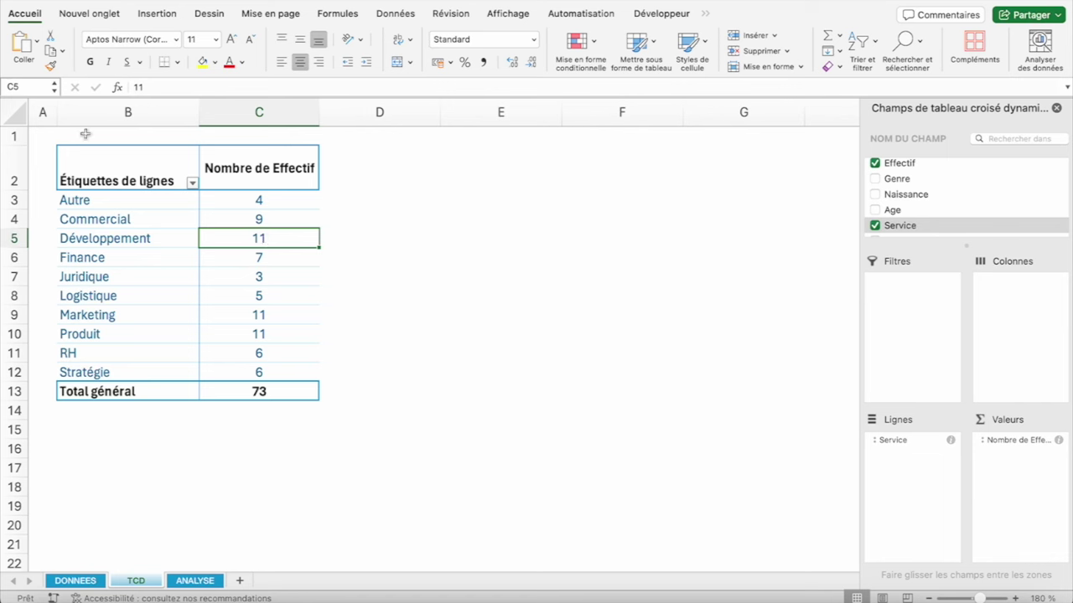
{"action": "left_click", "coordinate": [143, 161]}
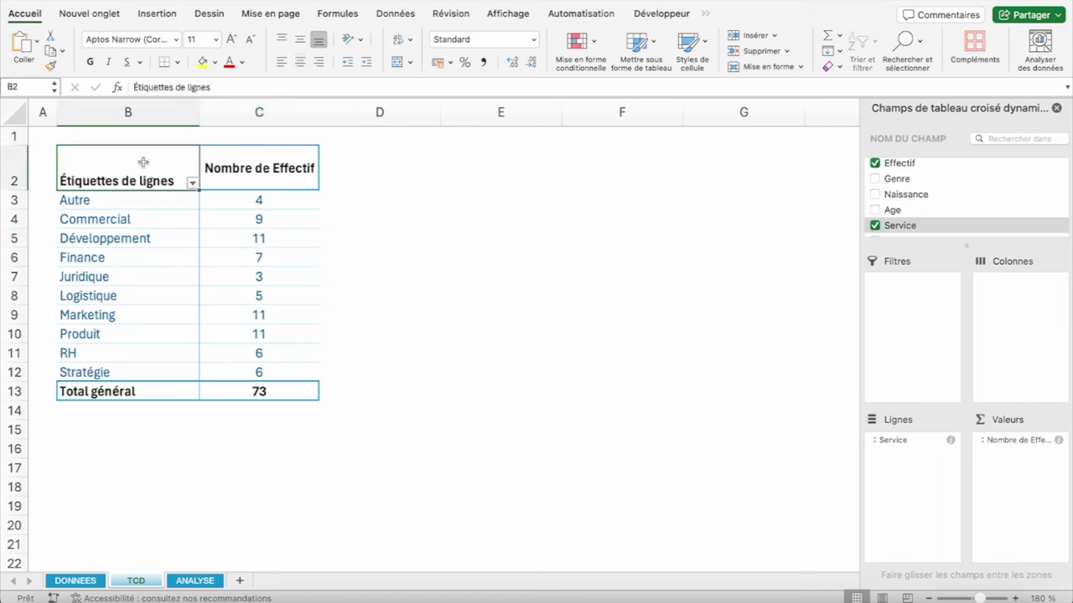
Rename the pivot row header to Service and centre it horizontally and vertically
{"action": "type", "text": "Service"}
{"action": "key", "text": "Return"}
{"action": "left_click", "coordinate": [144, 162]}
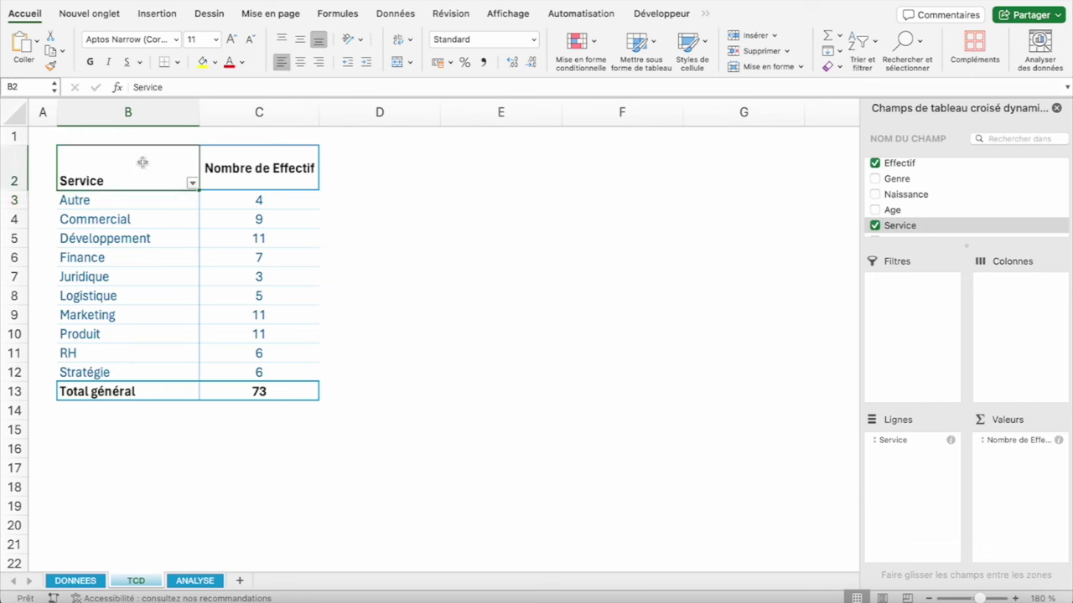
{"action": "left_click", "coordinate": [300, 62]}
{"action": "left_click", "coordinate": [300, 40]}
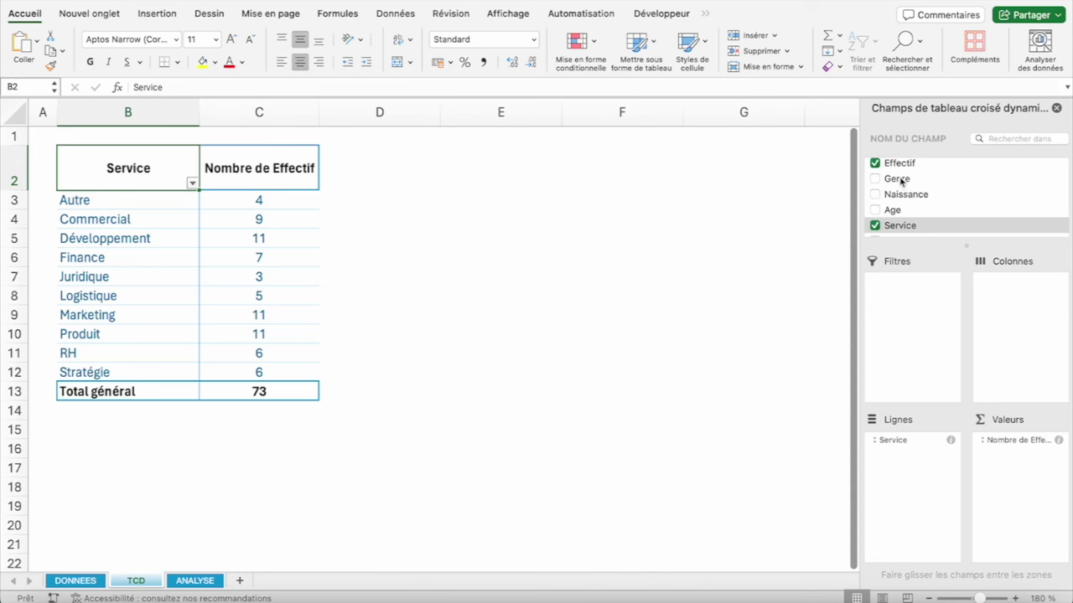
{"action": "scroll", "coordinate": [903, 231], "scroll_direction": "down", "scroll_amount": 3}
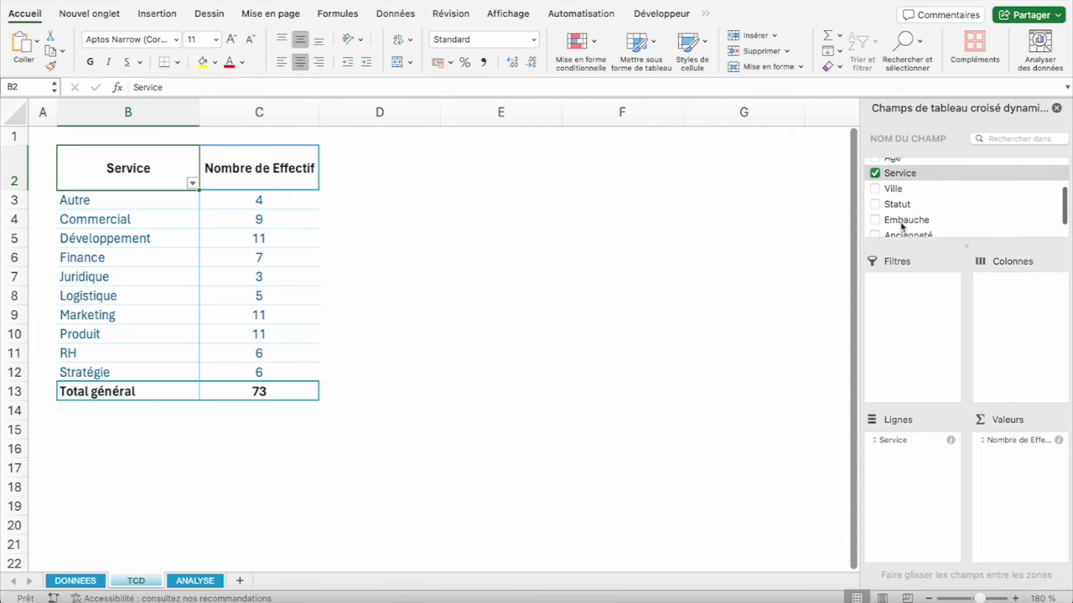
{"action": "left_click", "coordinate": [198, 580]}
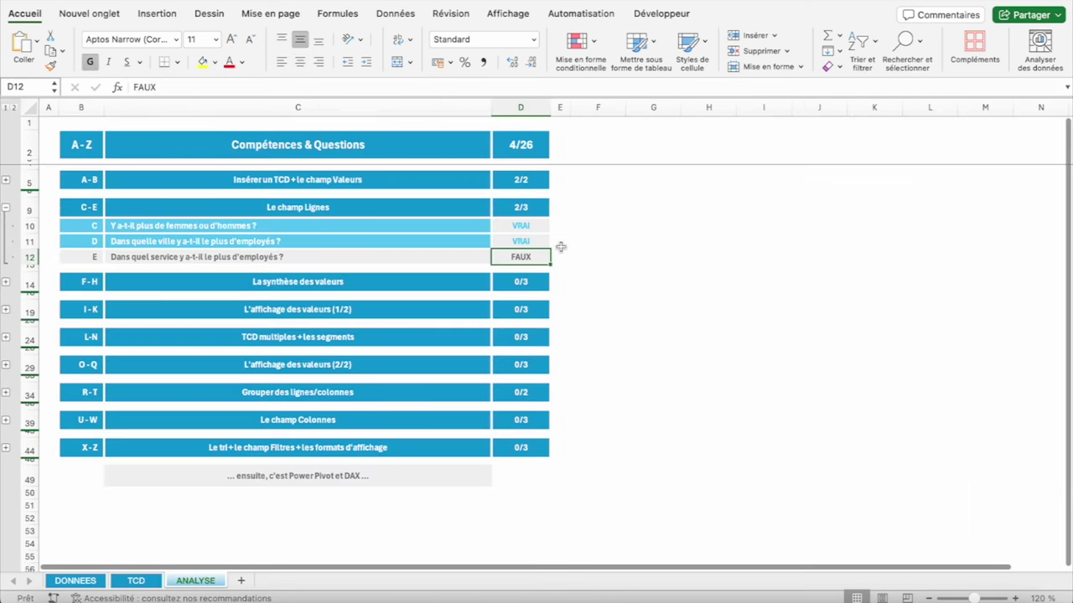
Enter VRAI for question E in D12 after rechecking the Service counts on TCD
{"action": "type", "text": "VRAI"}
{"action": "key", "text": "Return"}
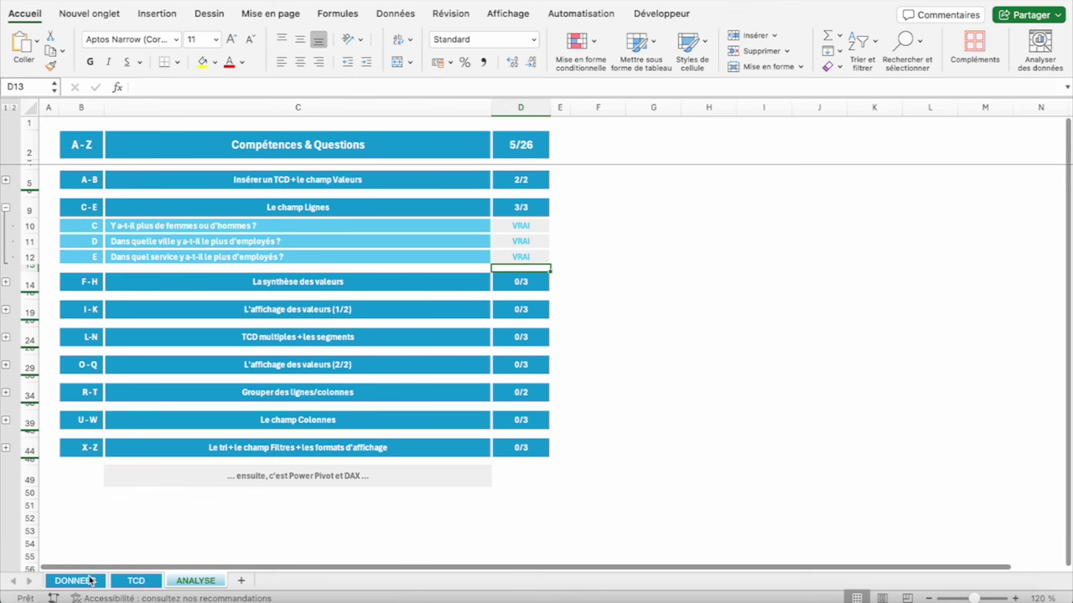
{"action": "left_click", "coordinate": [134, 581]}
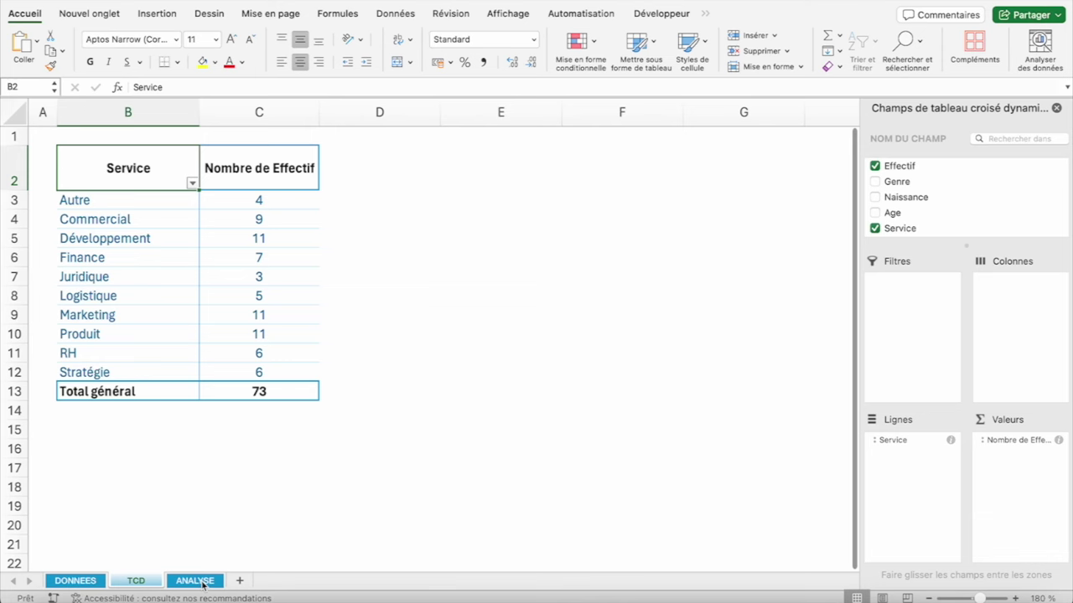
{"action": "left_click", "coordinate": [195, 581]}
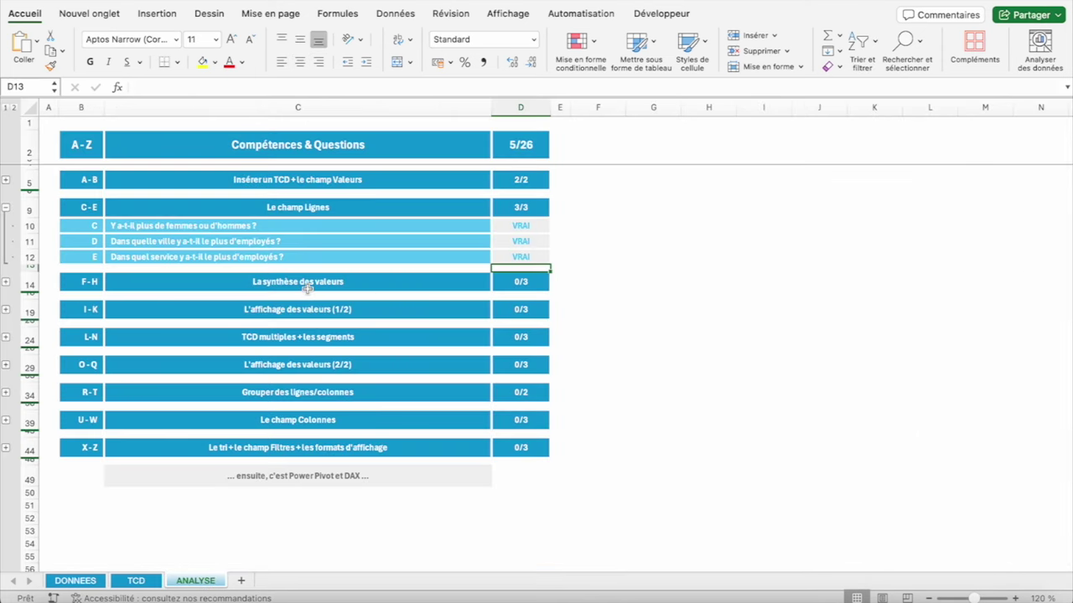
{"action": "left_click", "coordinate": [137, 581]}
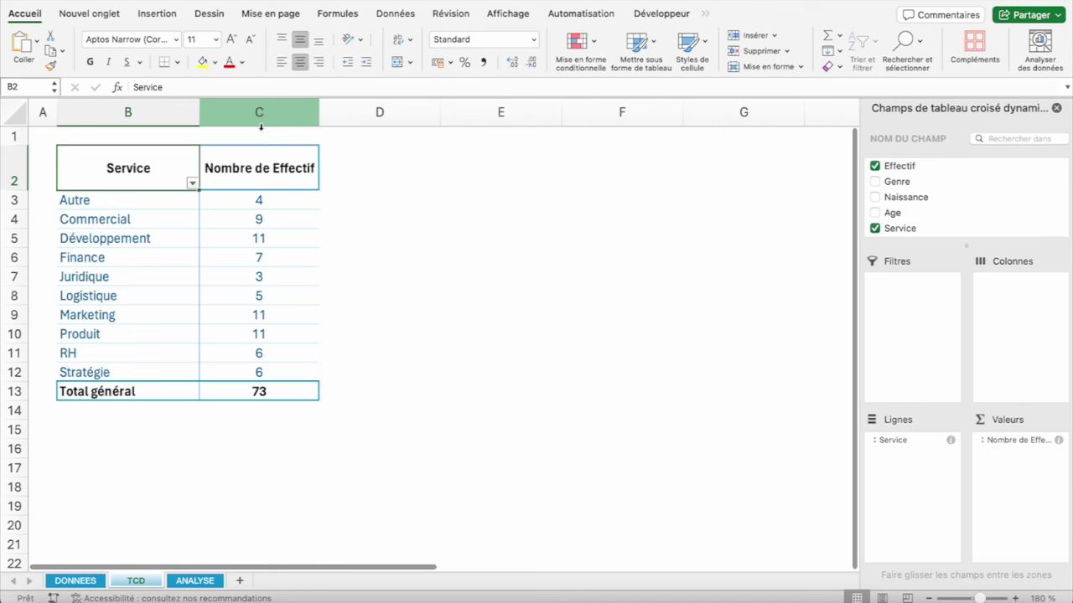
{"action": "left_click", "coordinate": [258, 203]}
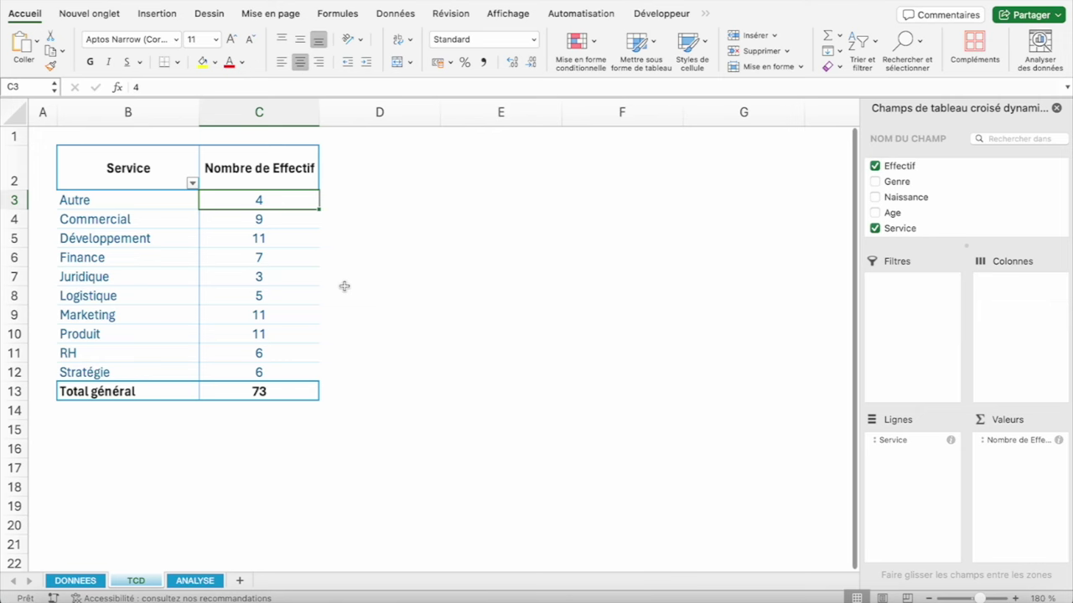
{"action": "left_click", "coordinate": [195, 581]}
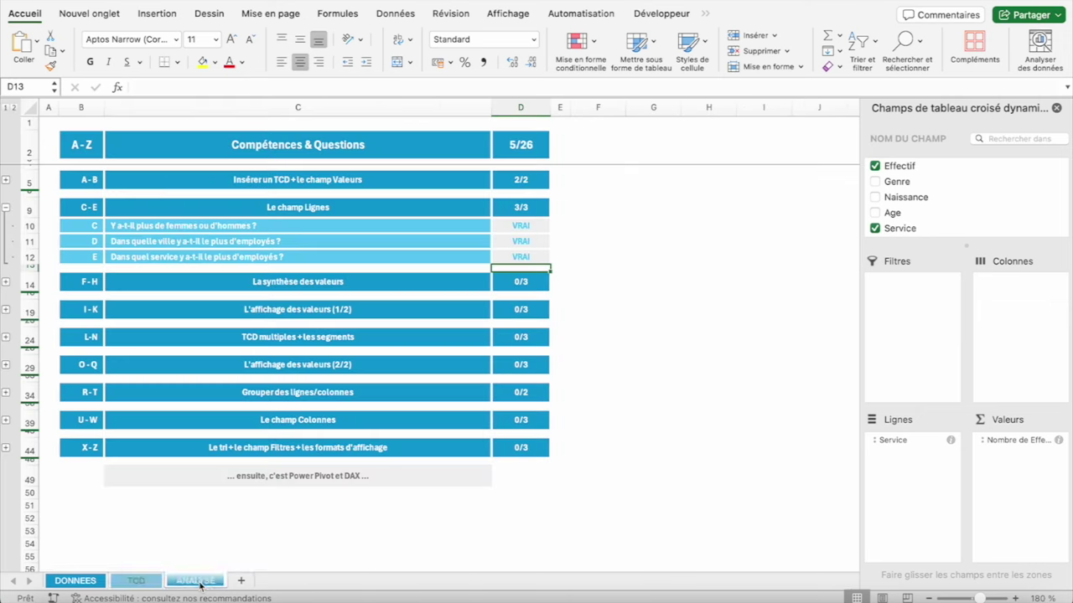
Collapse questions C–E and expand F–H on average pay, average age and youngest/oldest employee
{"action": "left_click", "coordinate": [9, 230]}
{"action": "left_click", "coordinate": [6, 234]}
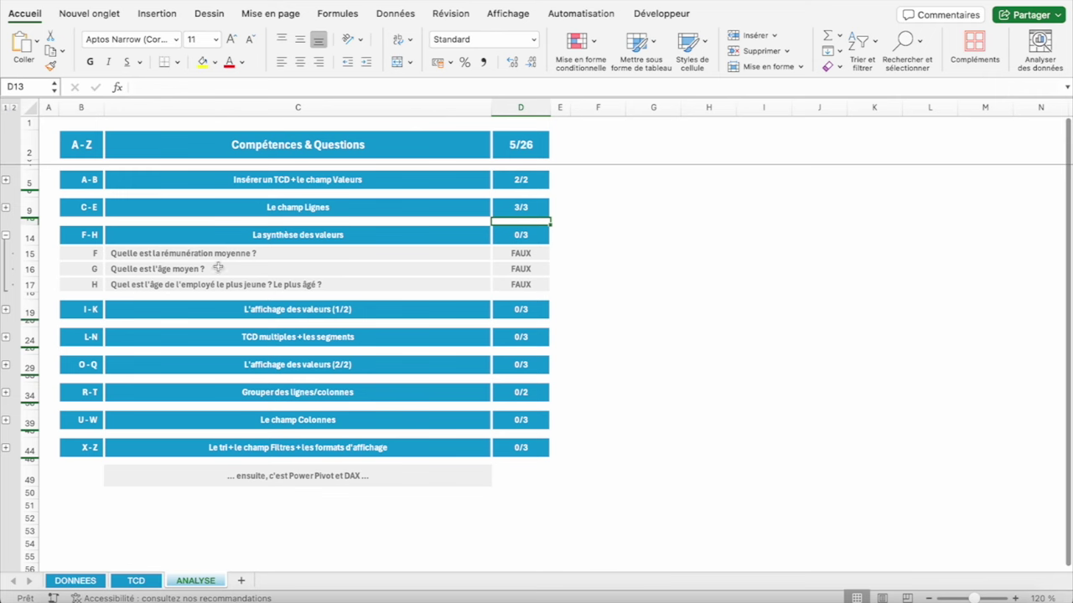
{"action": "left_click", "coordinate": [159, 254]}
{"action": "left_click", "coordinate": [191, 269]}
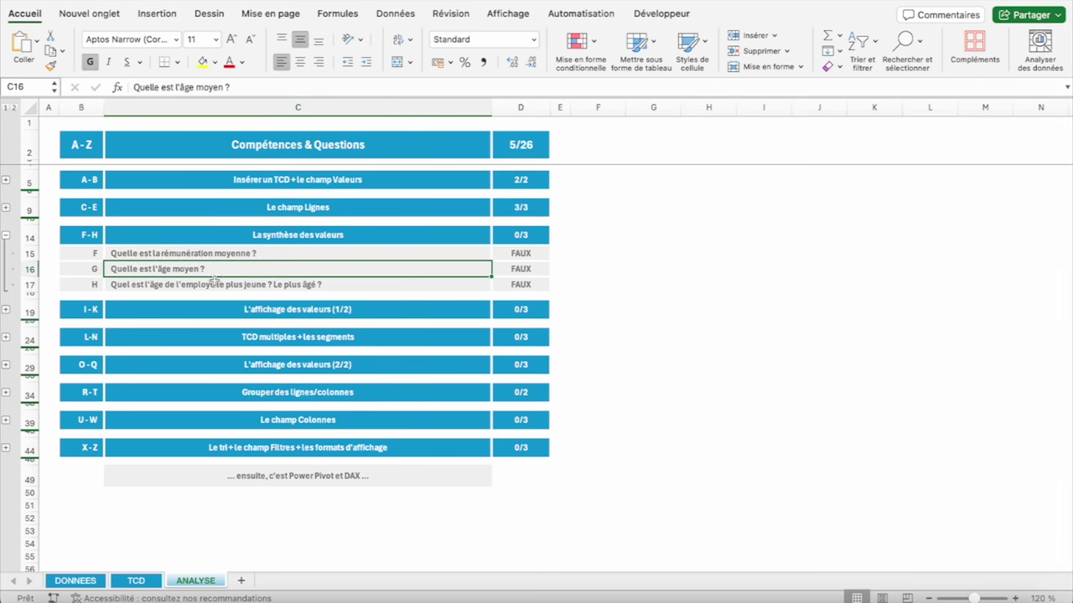
{"action": "left_click", "coordinate": [214, 284]}
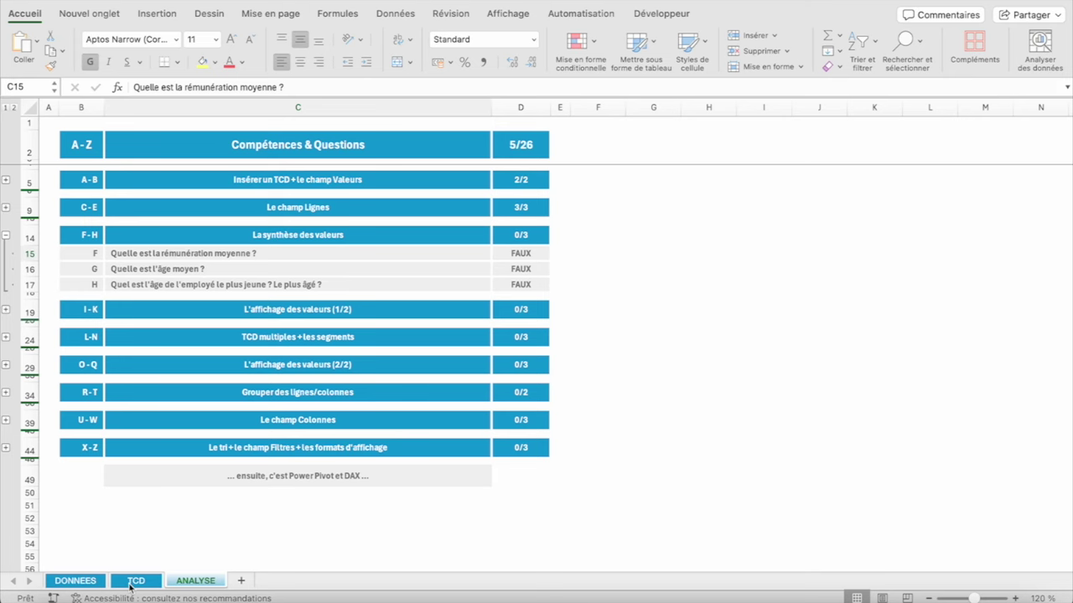
{"action": "left_click", "coordinate": [132, 583]}
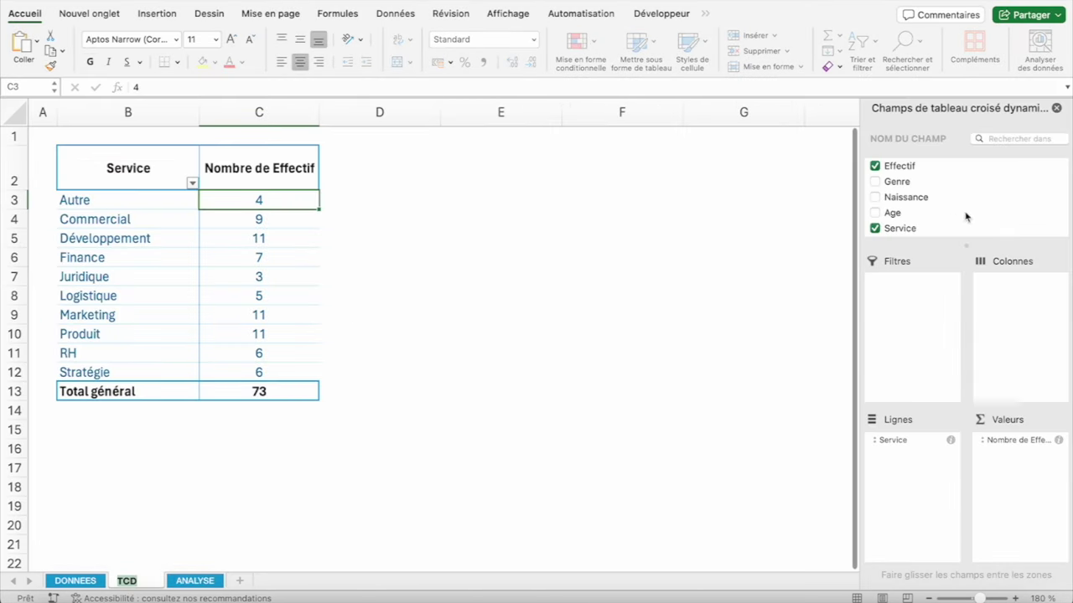
Swap the Service and Effectif fields for Rému. as the pivot value, totalling 3550711
{"action": "left_click", "coordinate": [875, 227]}
{"action": "left_click", "coordinate": [874, 166]}
{"action": "left_click", "coordinate": [195, 581]}
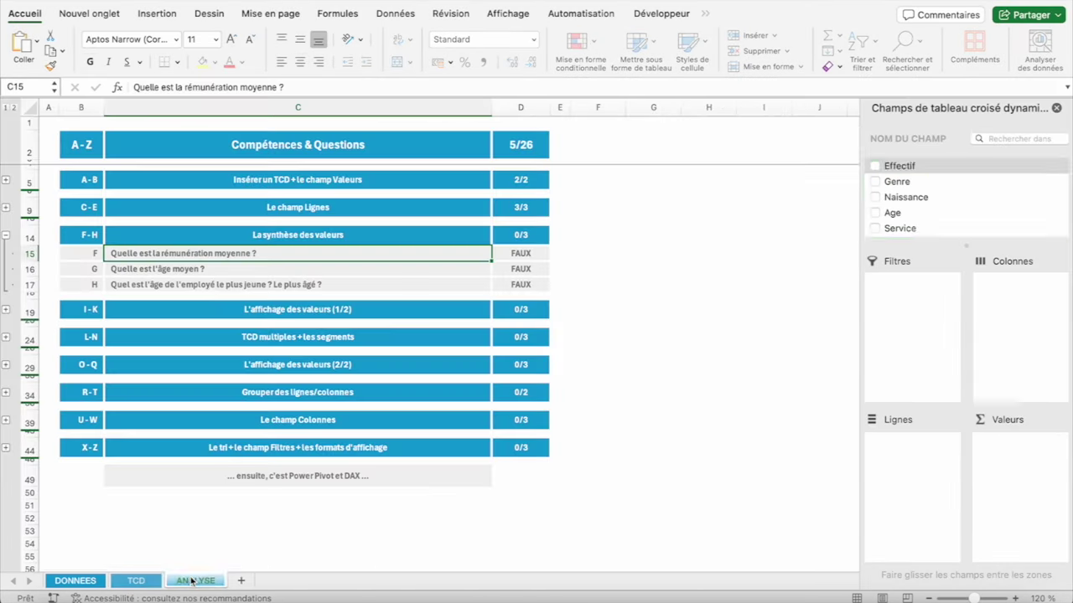
{"action": "left_click", "coordinate": [136, 581]}
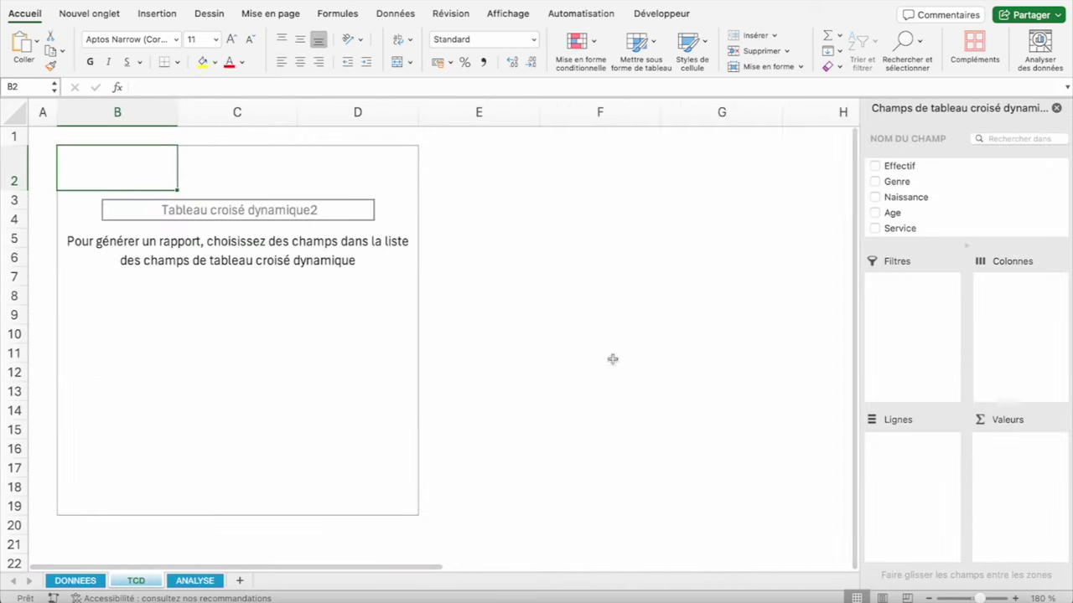
{"action": "scroll", "coordinate": [931, 186], "scroll_direction": "down", "scroll_amount": 5}
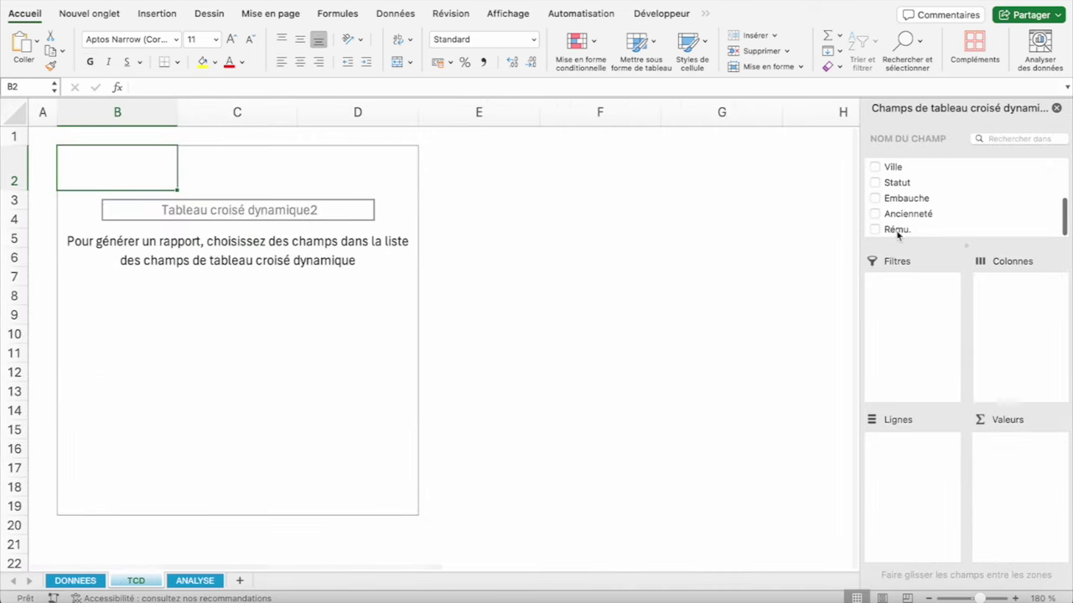
{"action": "left_click", "coordinate": [898, 231]}
{"action": "left_click_drag", "start_coordinate": [898, 231], "coordinate": [1010, 448]}
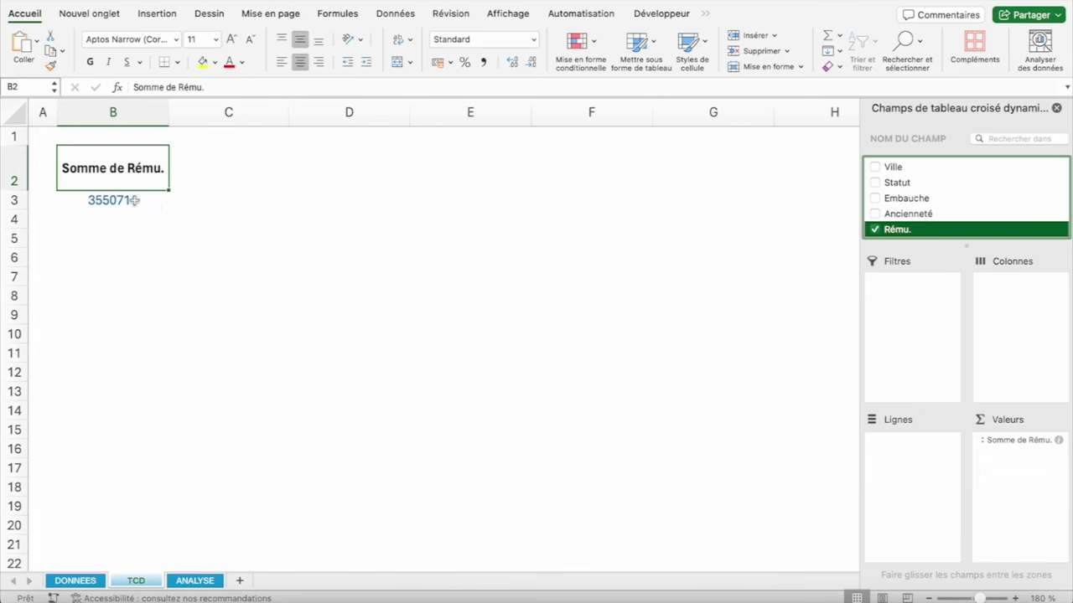
Format the pay total as Monétaire with 0 decimals and right-align it, showing 3 550 711 €
{"action": "right_click", "coordinate": [125, 201]}
{"action": "left_click", "coordinate": [163, 236]}
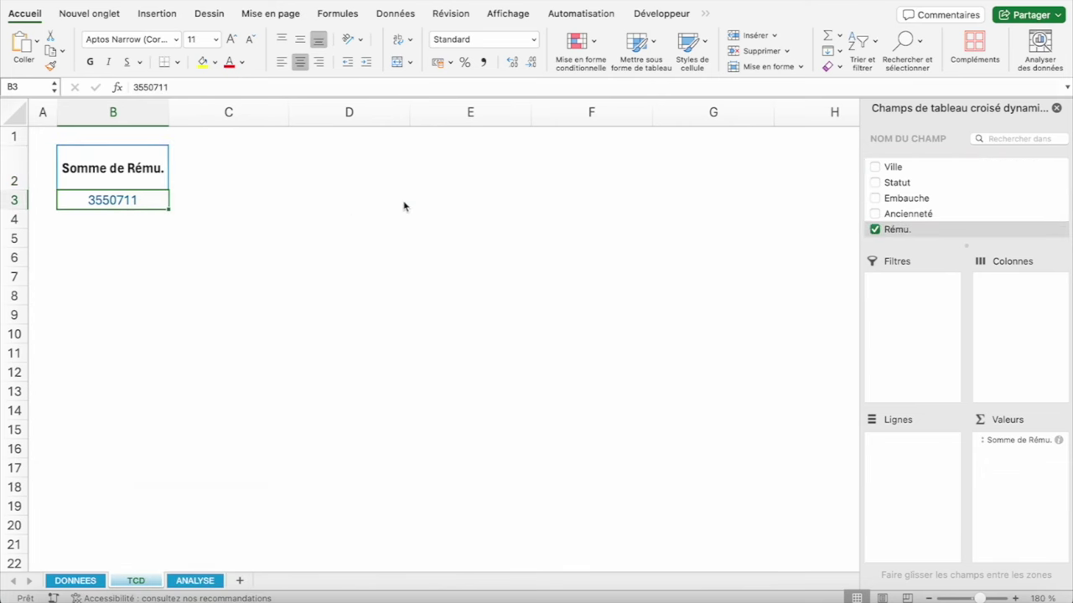
{"action": "left_click", "coordinate": [55, 118]}
{"action": "left_click", "coordinate": [266, 135]}
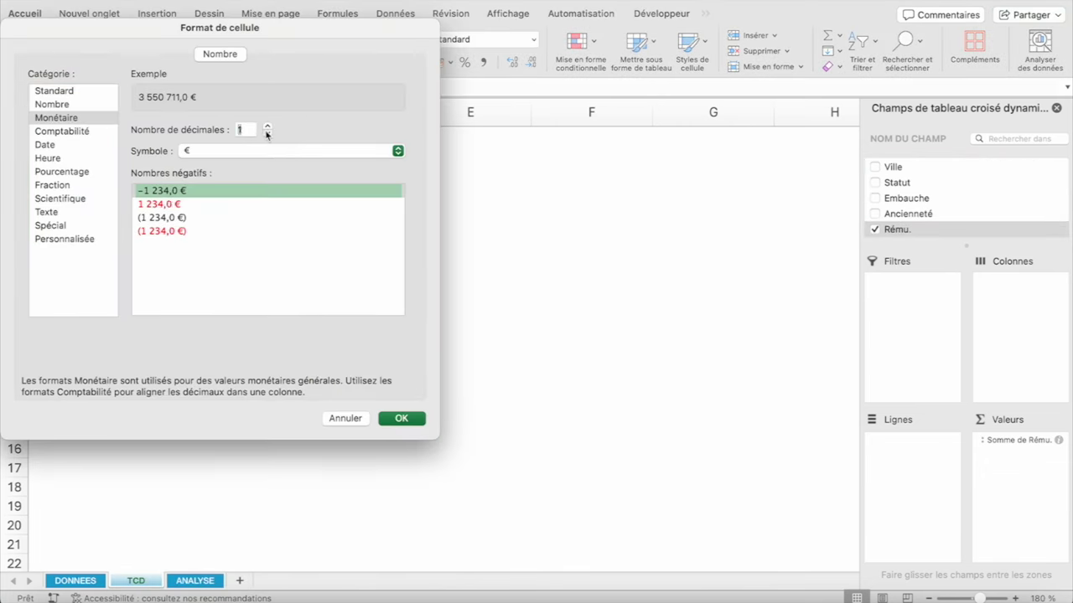
{"action": "left_click", "coordinate": [266, 135]}
{"action": "left_click", "coordinate": [401, 419]}
{"action": "left_click", "coordinate": [358, 65]}
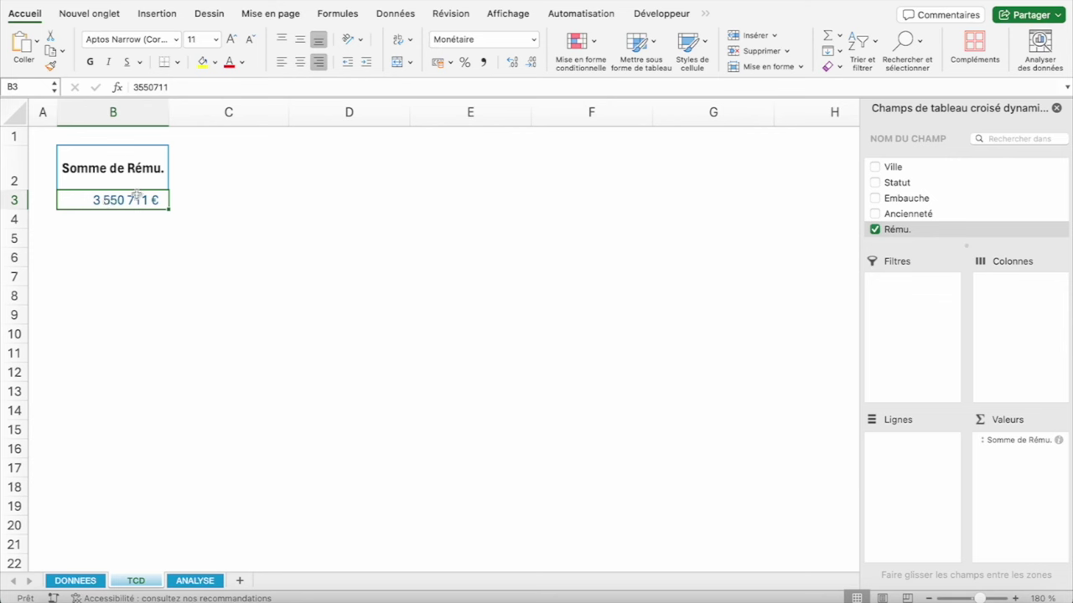
Summarise Rému. by Moyenne instead of sum so the pivot shows 48 640 €
{"action": "right_click", "coordinate": [124, 204]}
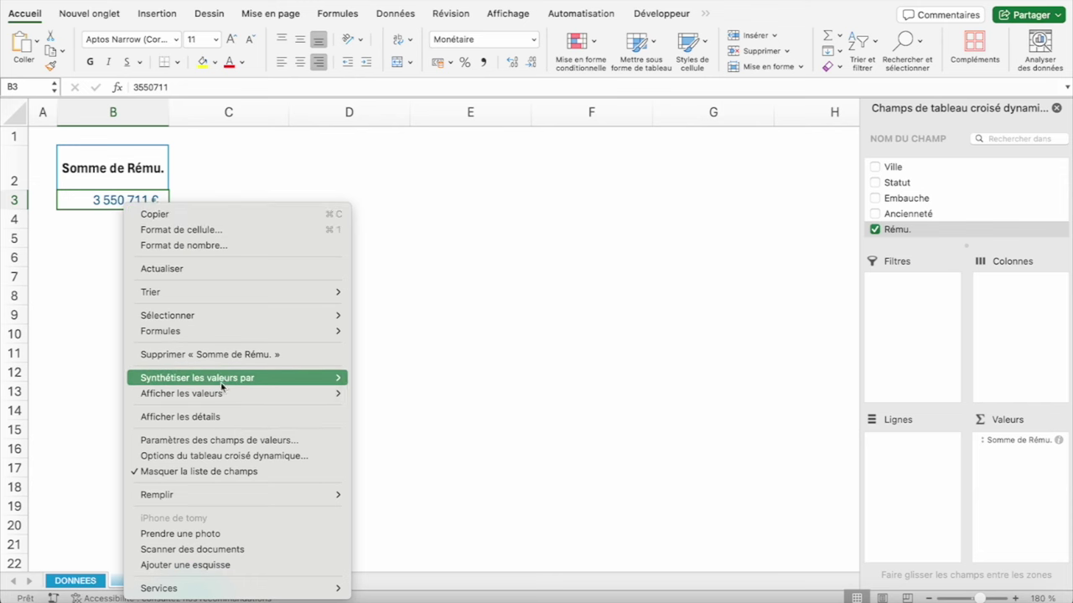
{"action": "mouse_move", "coordinate": [198, 378]}
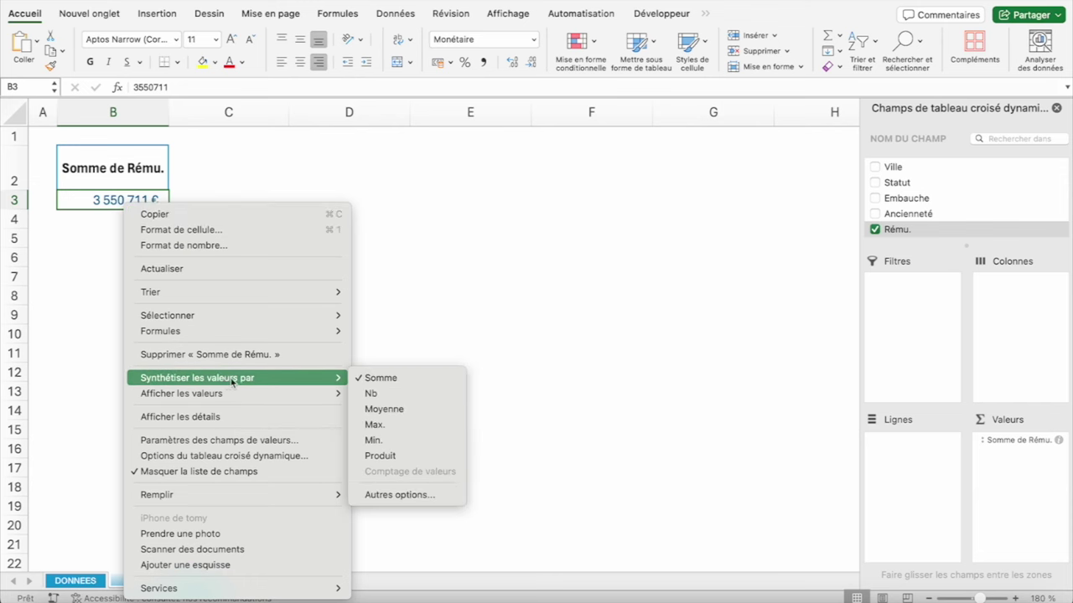
{"action": "left_click", "coordinate": [393, 395]}
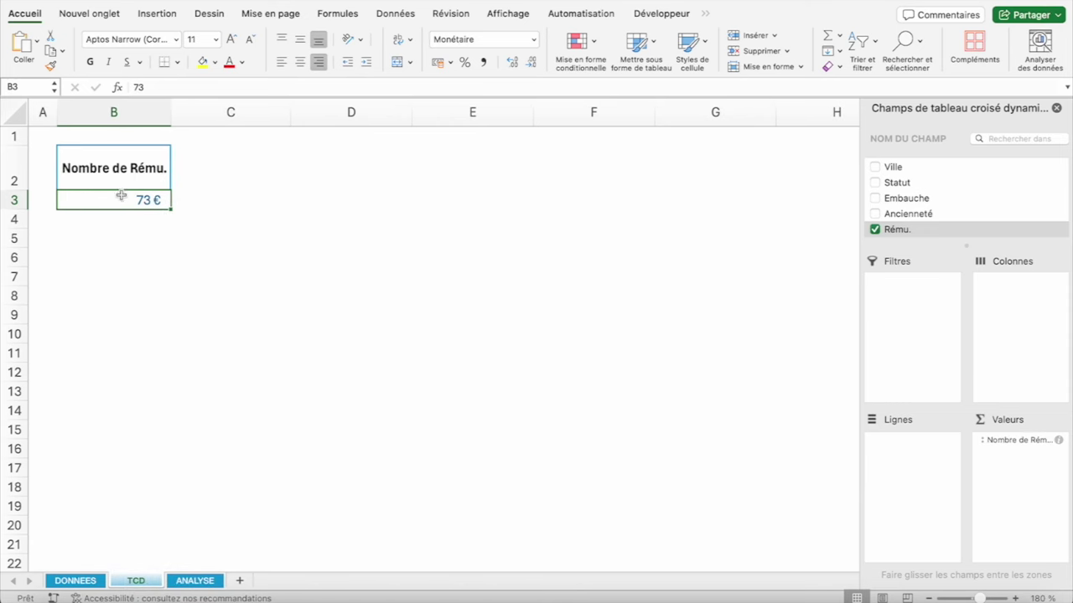
{"action": "right_click", "coordinate": [122, 203]}
{"action": "mouse_move", "coordinate": [195, 372]}
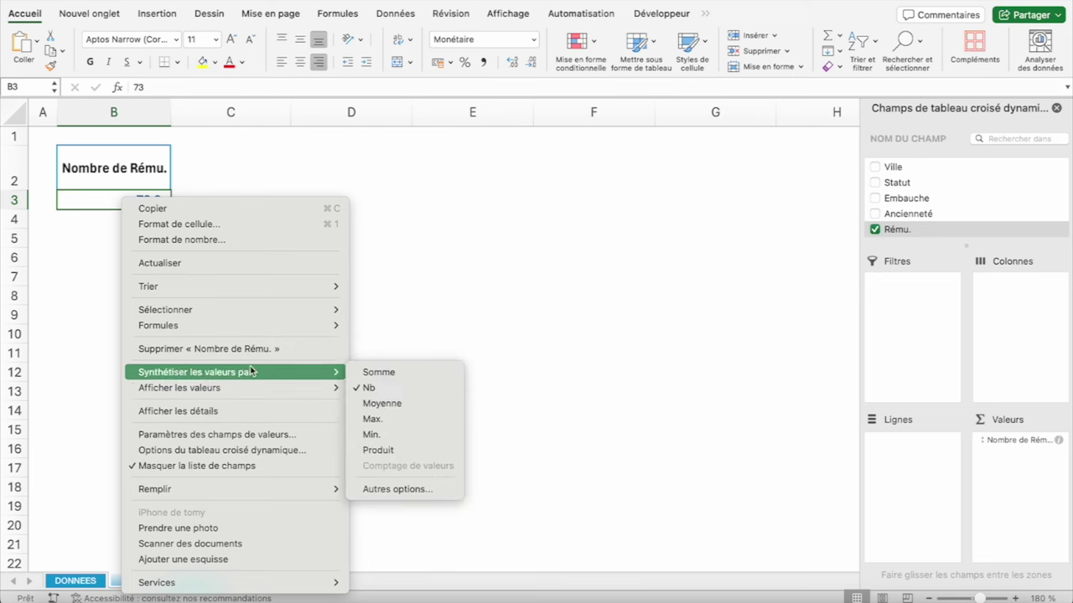
{"action": "left_click", "coordinate": [404, 405]}
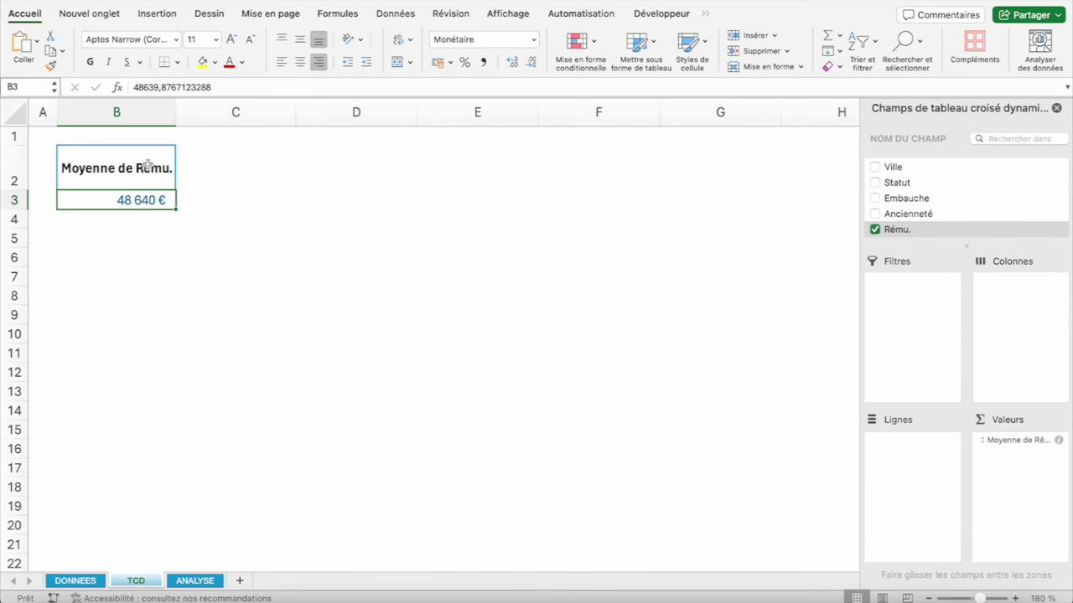
{"action": "left_click", "coordinate": [76, 581]}
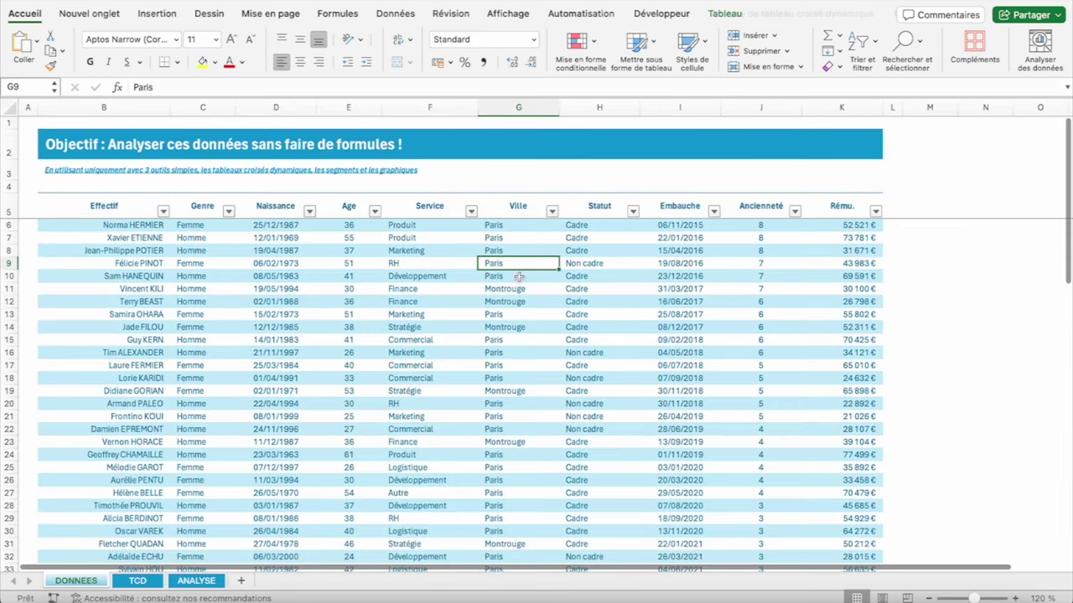
Enter a test salary in K6 and refresh the TCD pivot to pick it up
{"action": "left_click", "coordinate": [842, 227]}
{"action": "type", "text": "15"}
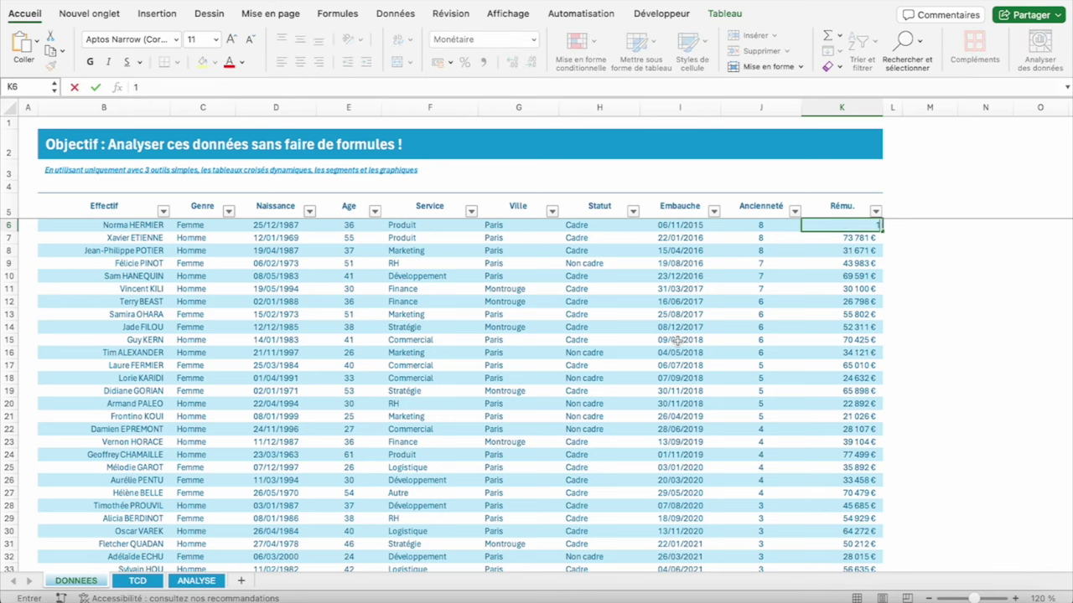
{"action": "type", "text": "0000"}
{"action": "key", "text": "Return"}
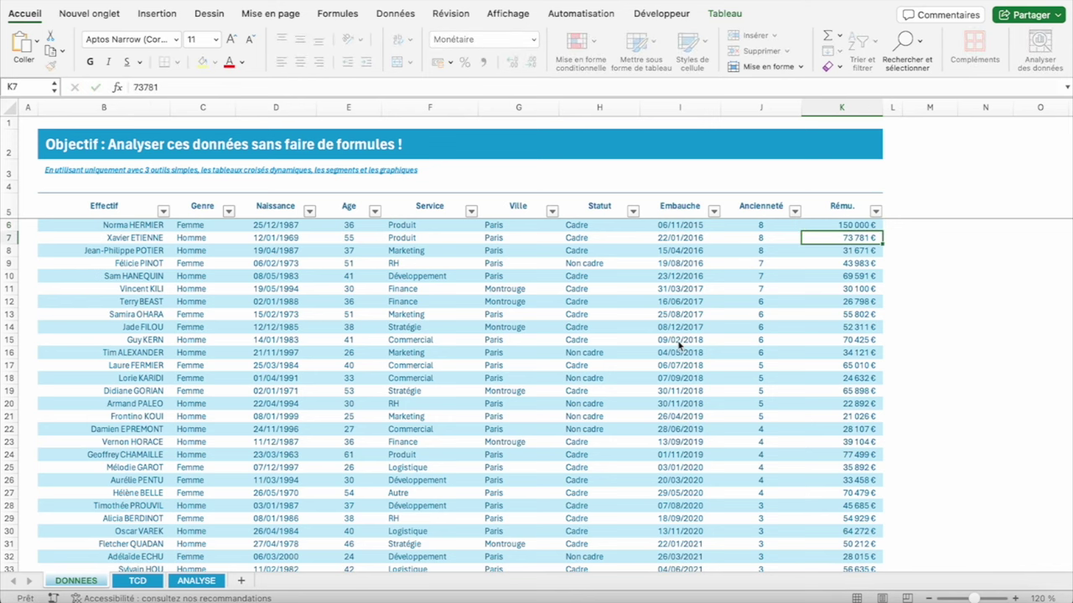
{"action": "left_click", "coordinate": [137, 581]}
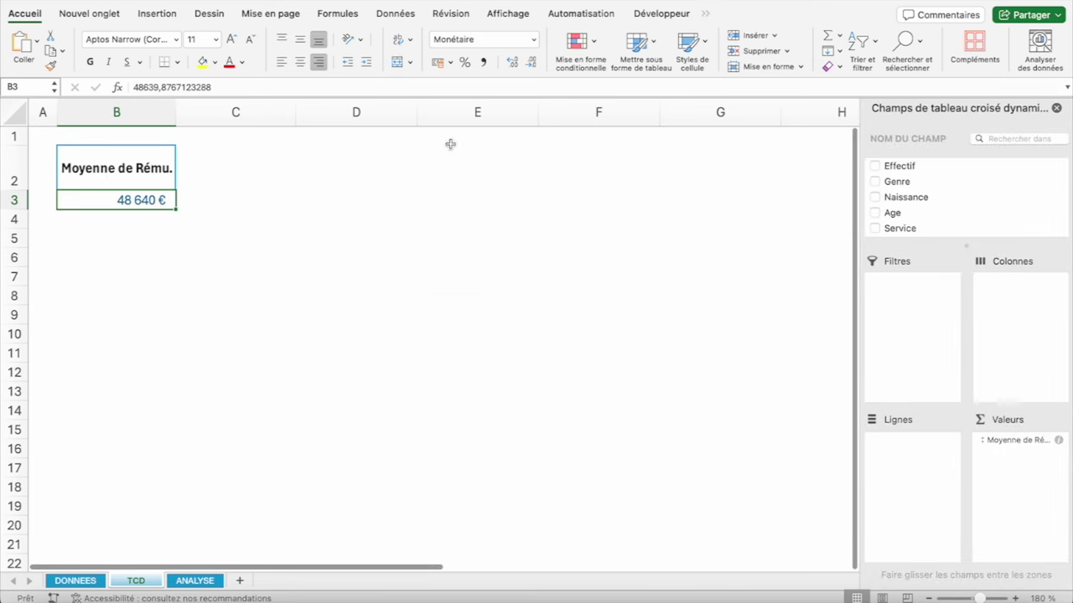
{"action": "left_click", "coordinate": [110, 174]}
{"action": "left_click", "coordinate": [702, 13]}
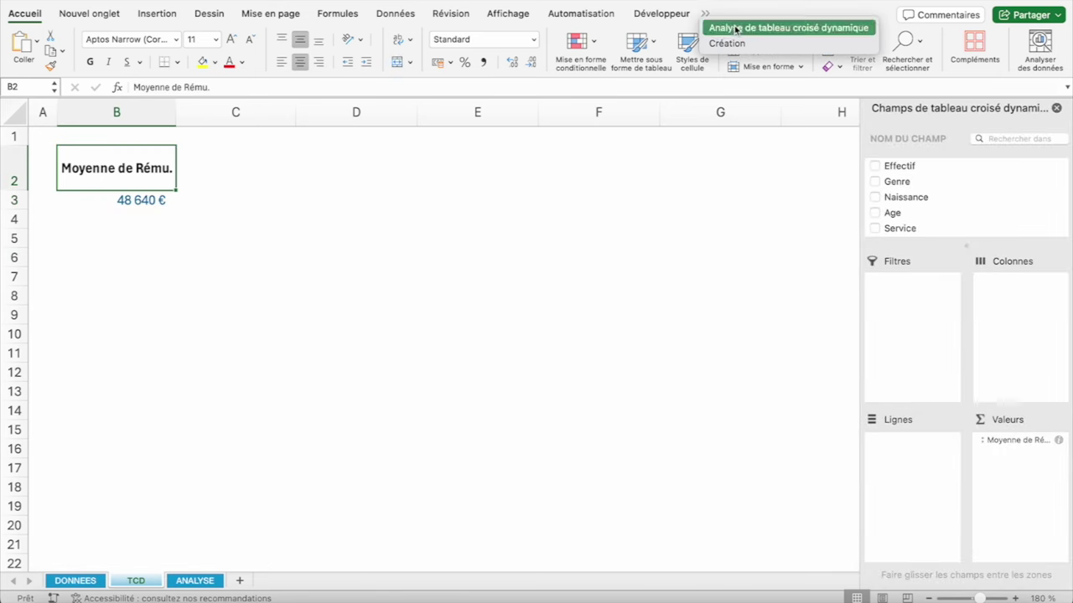
{"action": "left_click", "coordinate": [712, 26]}
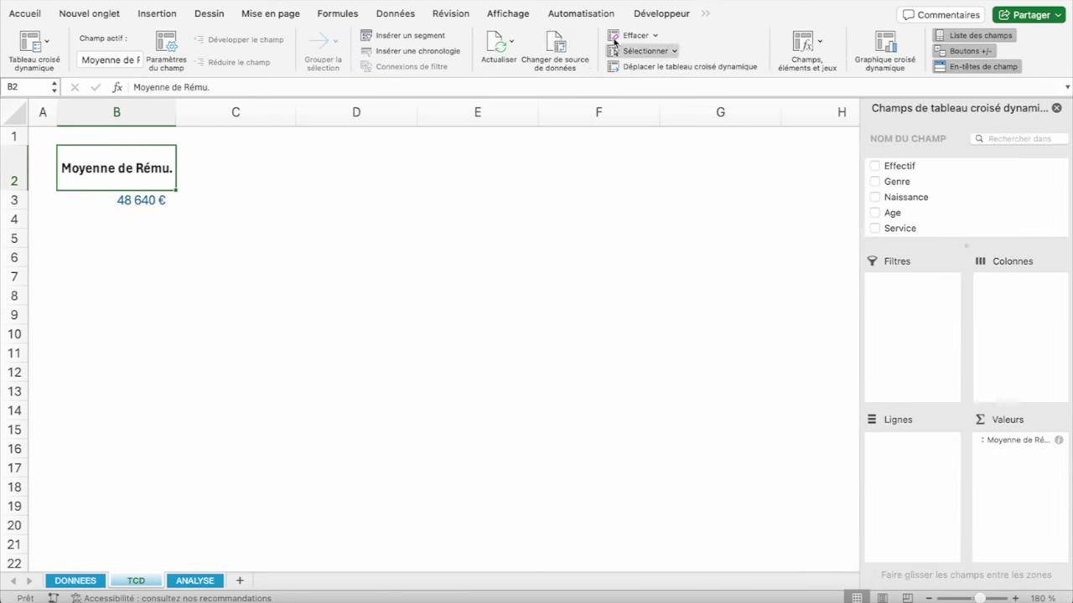
{"action": "left_click", "coordinate": [496, 44]}
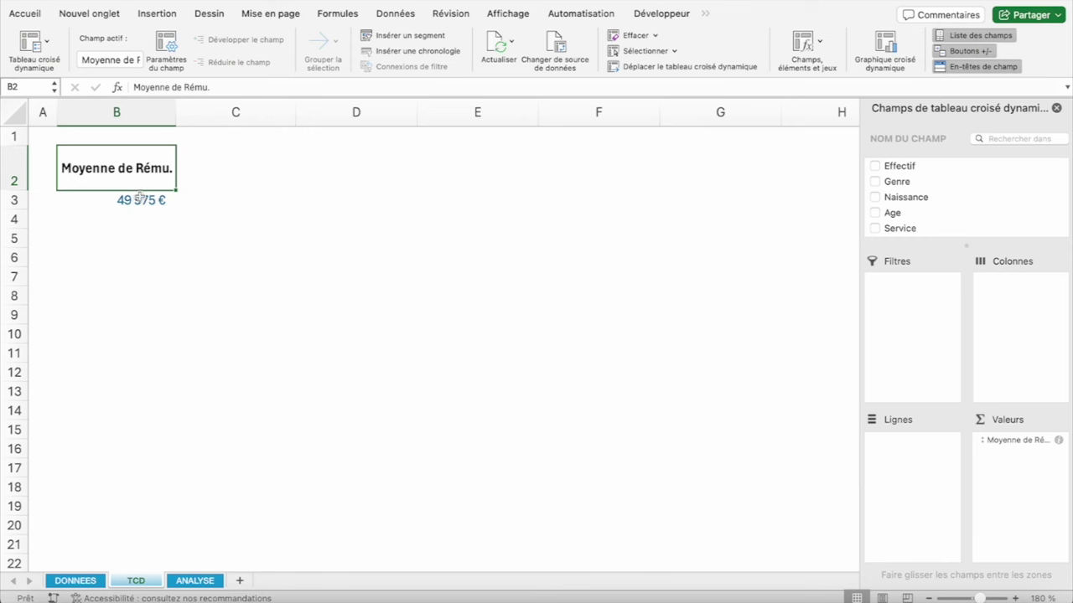
Undo the refresh and the K6 edit, restoring 52 521 €, then go to ANALYSE
{"action": "key", "text": "super+z"}
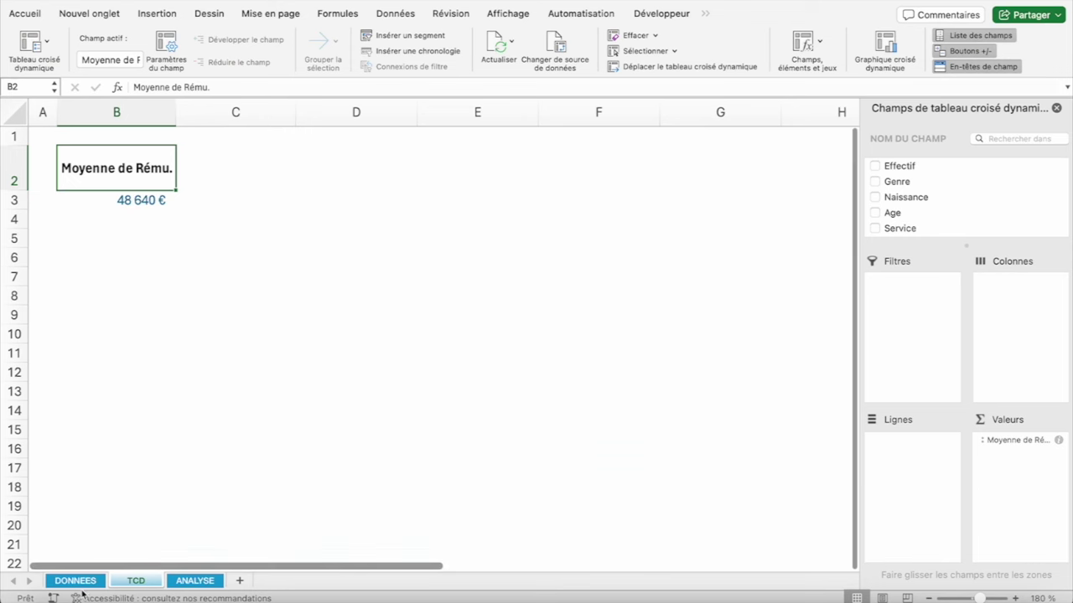
{"action": "left_click", "coordinate": [76, 581]}
{"action": "key", "text": "super+z"}
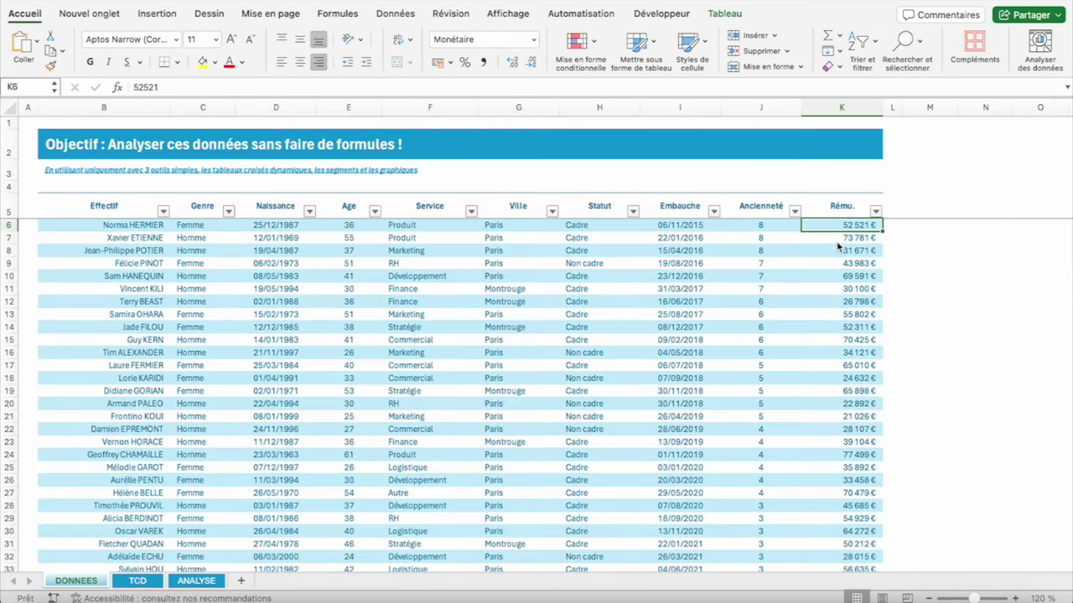
{"action": "left_click", "coordinate": [139, 581]}
{"action": "left_click", "coordinate": [138, 198]}
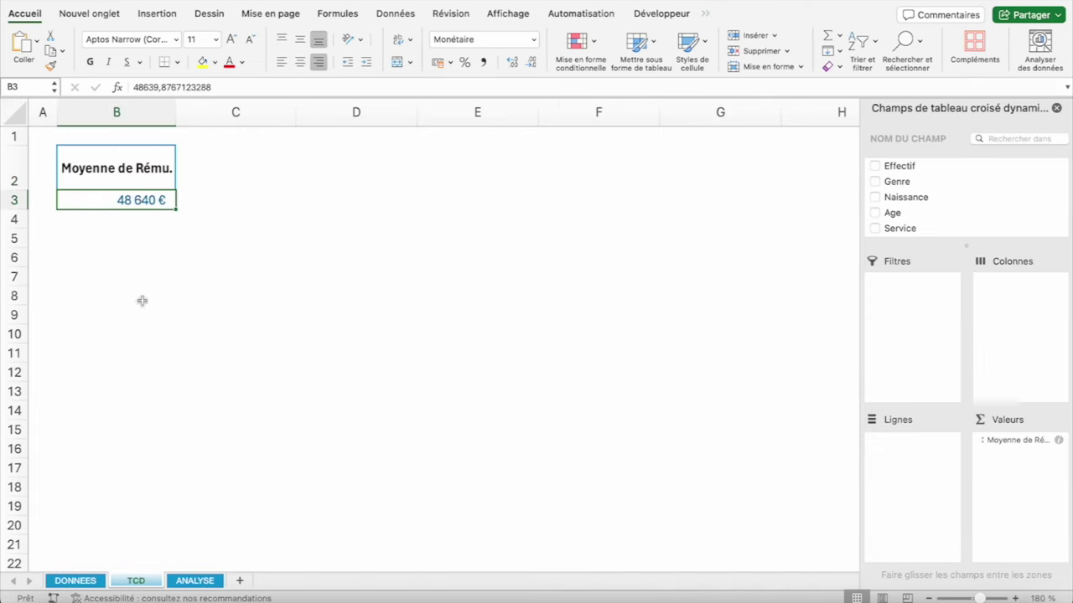
{"action": "left_click", "coordinate": [194, 581]}
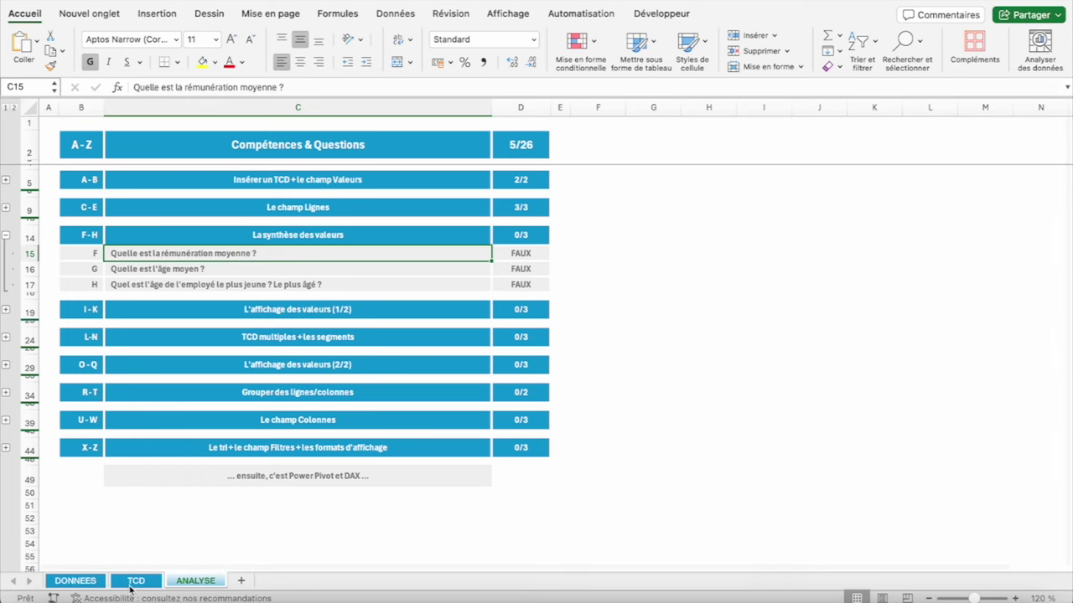
Remove Rému. from the pivot and add Age to Valeurs, giving Somme de Age 2802
{"action": "left_click", "coordinate": [131, 582]}
{"action": "left_click", "coordinate": [111, 174]}
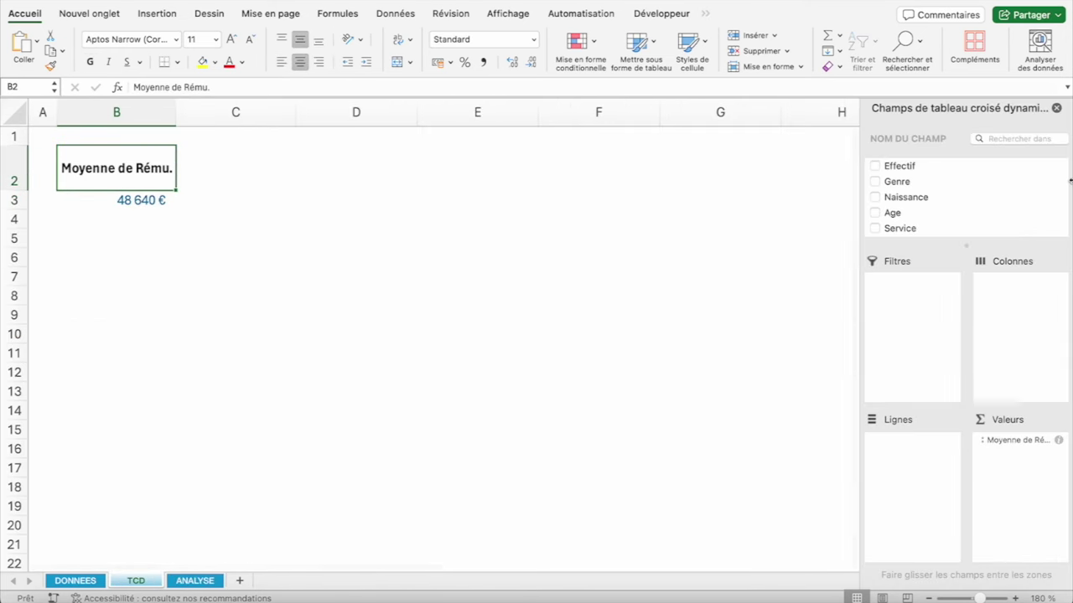
{"action": "scroll", "coordinate": [943, 220], "scroll_direction": "down", "scroll_amount": 3}
{"action": "left_click", "coordinate": [875, 231]}
{"action": "left_click", "coordinate": [875, 232]}
{"action": "scroll", "coordinate": [944, 187], "scroll_direction": "up", "scroll_amount": 2}
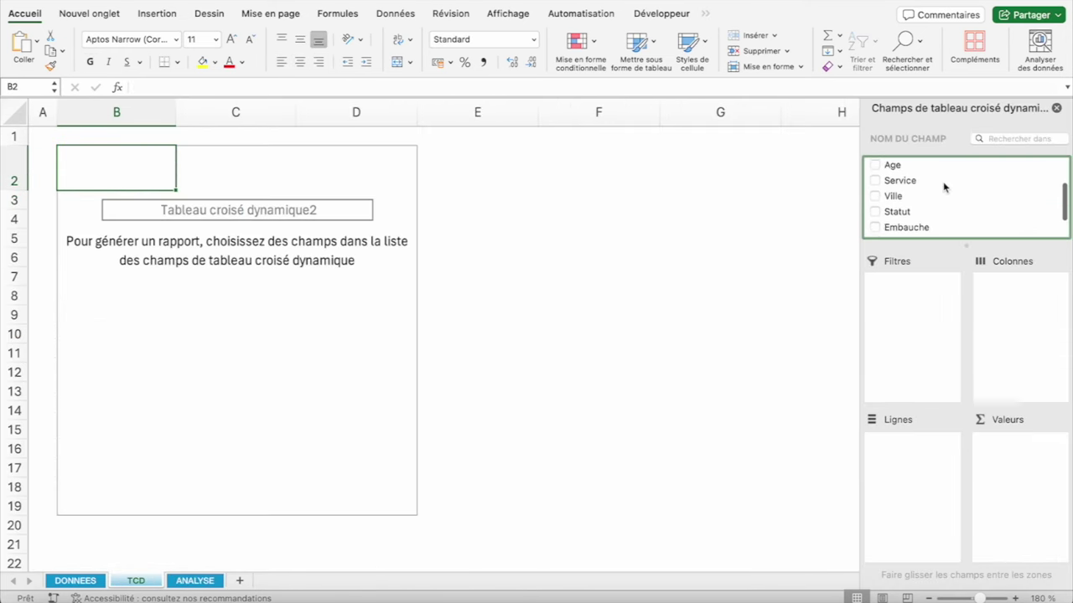
{"action": "scroll", "coordinate": [890, 202], "scroll_direction": "up", "scroll_amount": 2}
{"action": "left_click_drag", "start_coordinate": [890, 200], "coordinate": [1023, 452]}
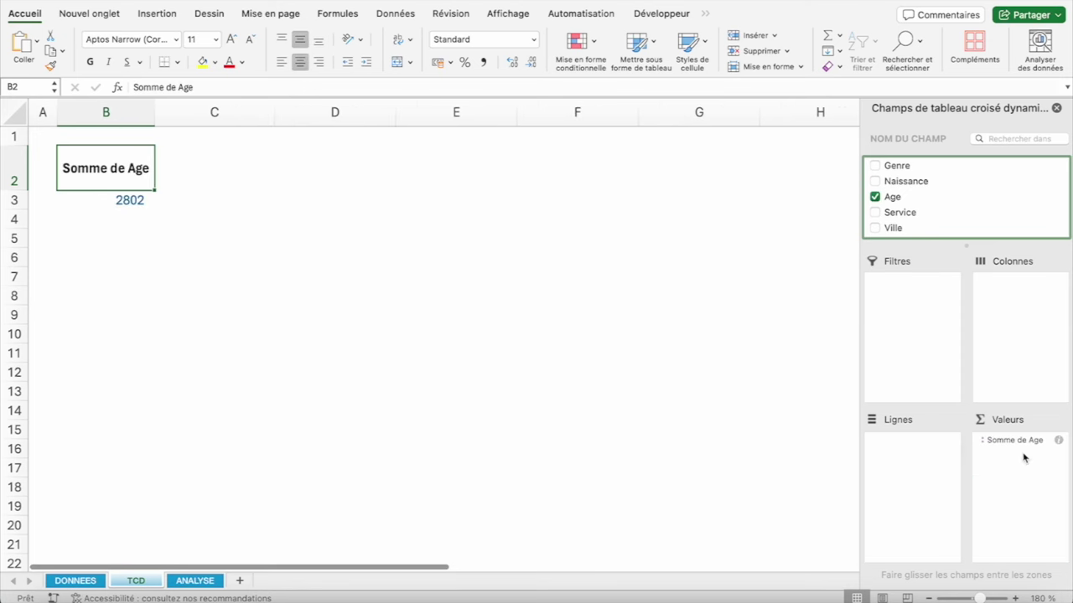
{"action": "left_click", "coordinate": [126, 197]}
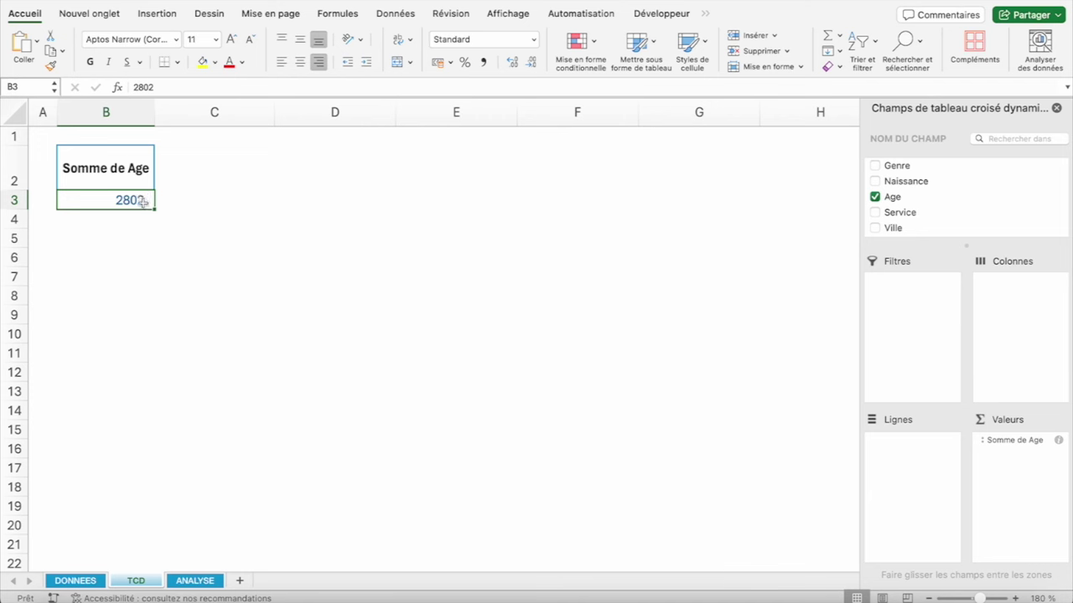
Summarise Age by Moyenne and format it as Nombre with 0 decimals, showing 38
{"action": "right_click", "coordinate": [144, 203]}
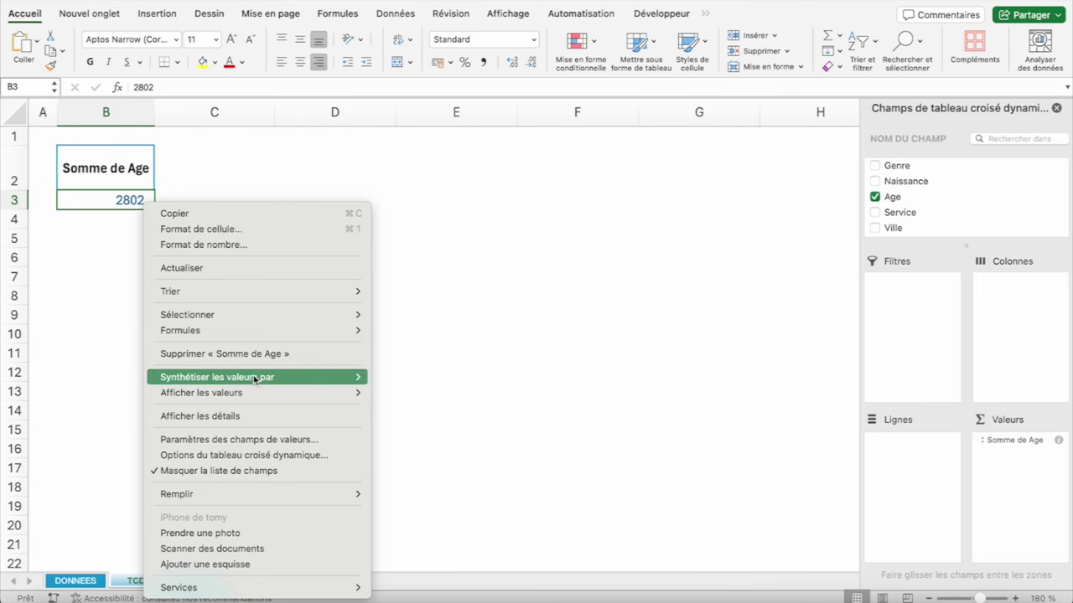
{"action": "mouse_move", "coordinate": [217, 378]}
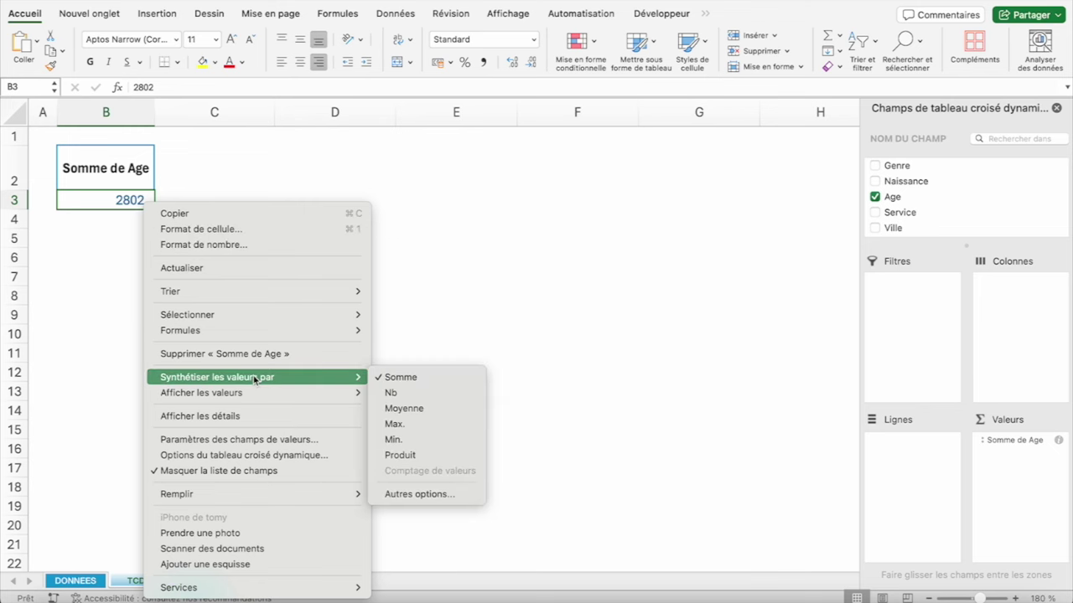
{"action": "left_click", "coordinate": [404, 408]}
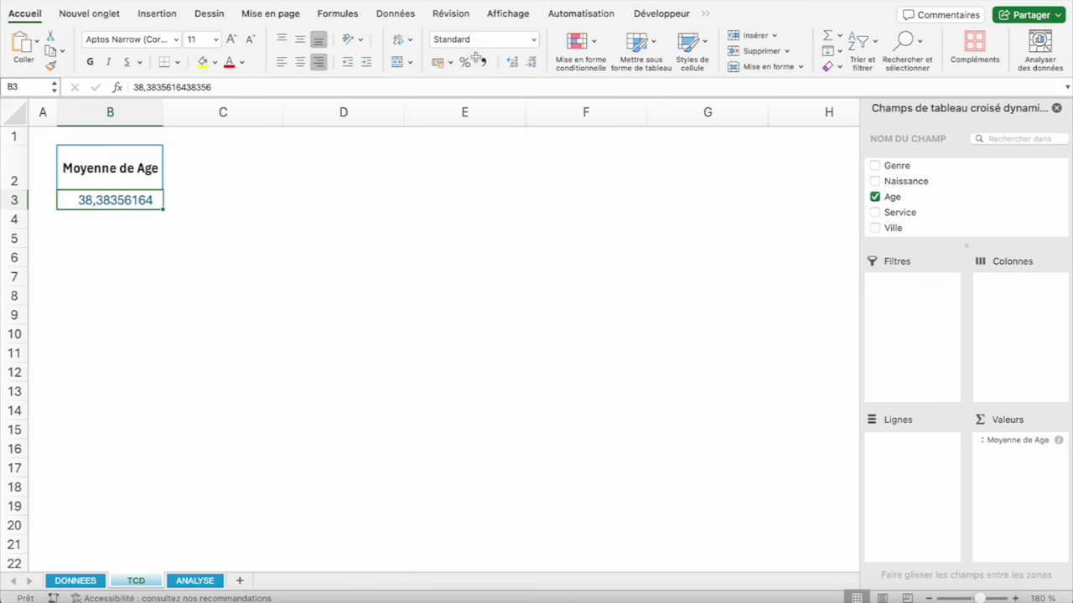
{"action": "right_click", "coordinate": [102, 203]}
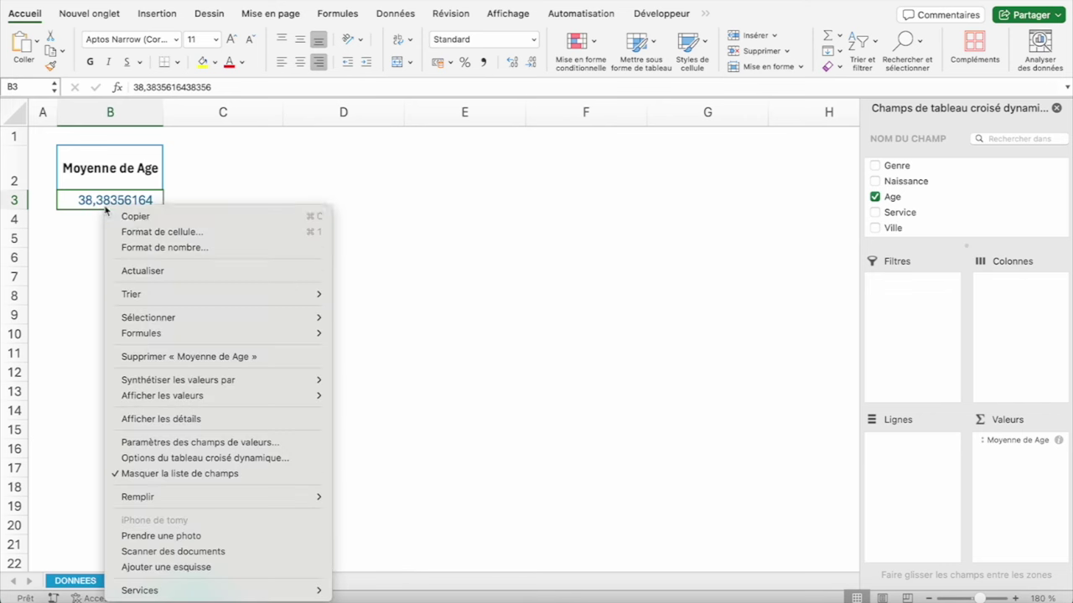
{"action": "left_click", "coordinate": [149, 248]}
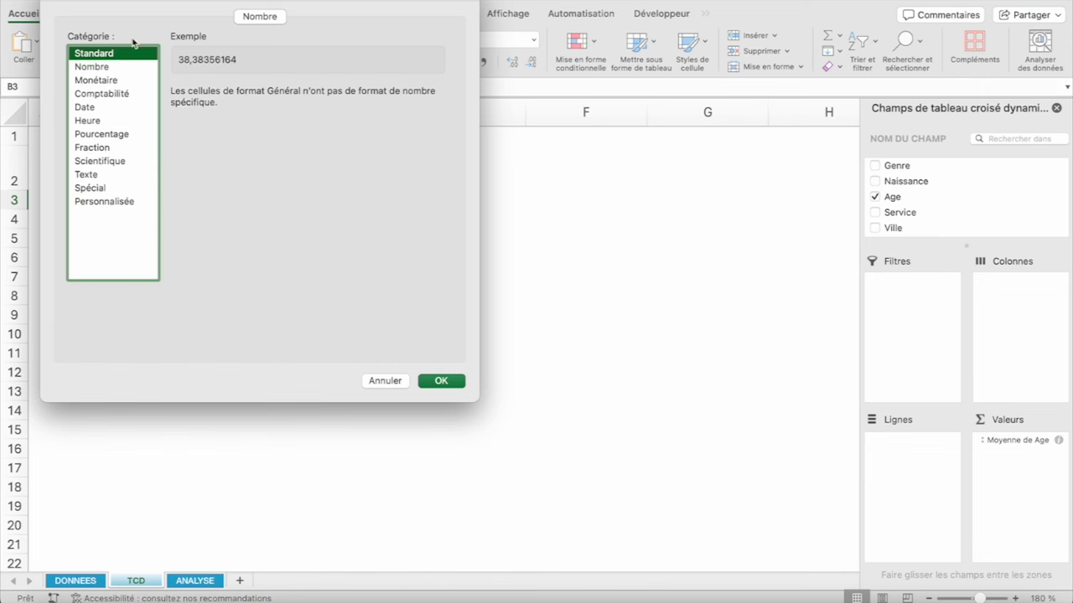
{"action": "left_click", "coordinate": [94, 68]}
{"action": "left_click", "coordinate": [307, 95]}
{"action": "left_click", "coordinate": [306, 95]}
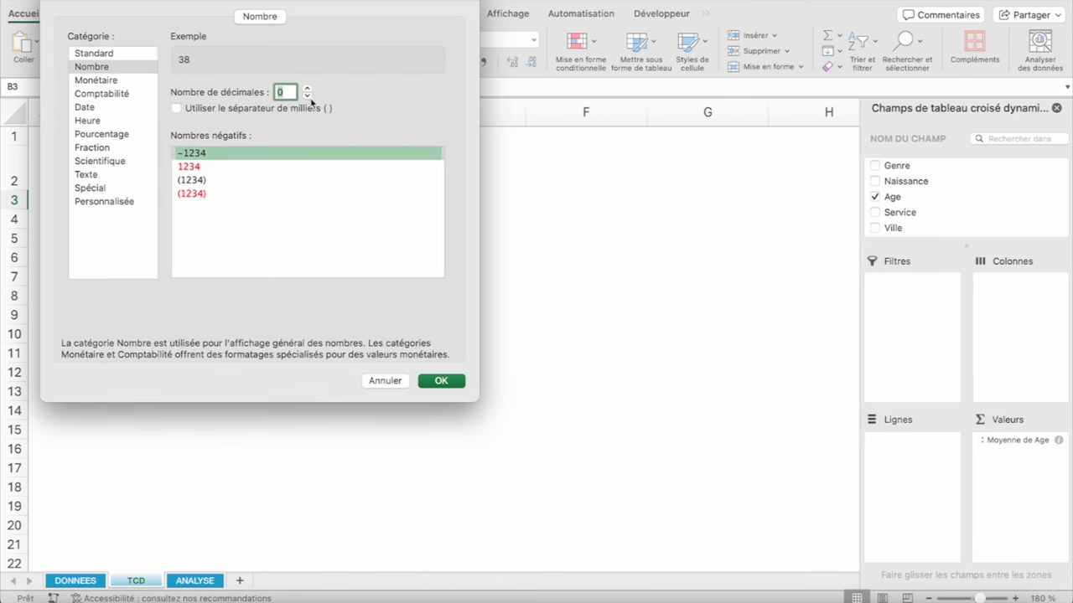
{"action": "left_click", "coordinate": [440, 380]}
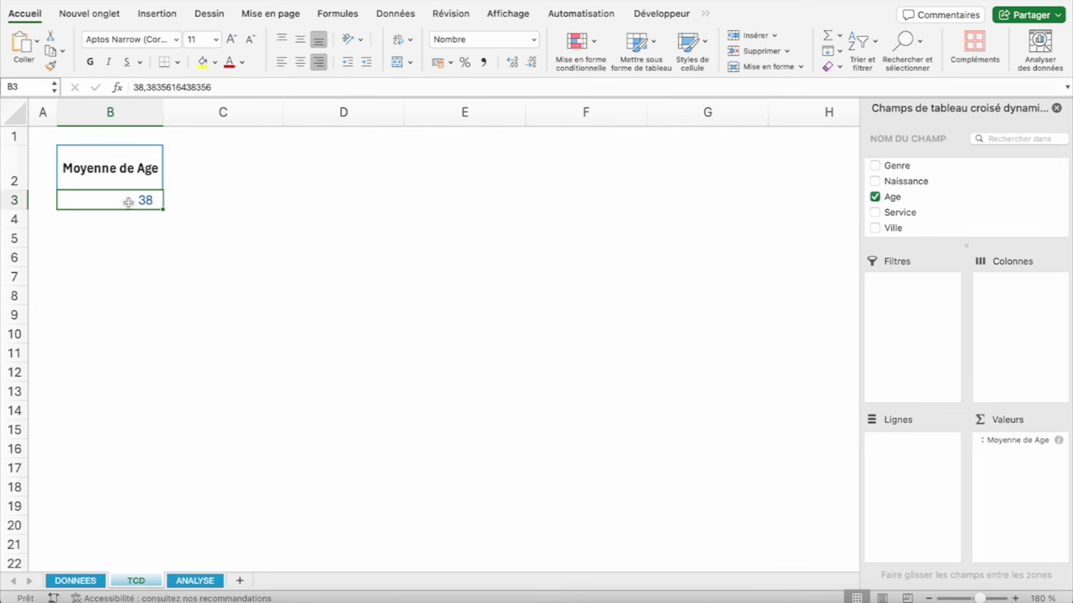
{"action": "right_click", "coordinate": [127, 202]}
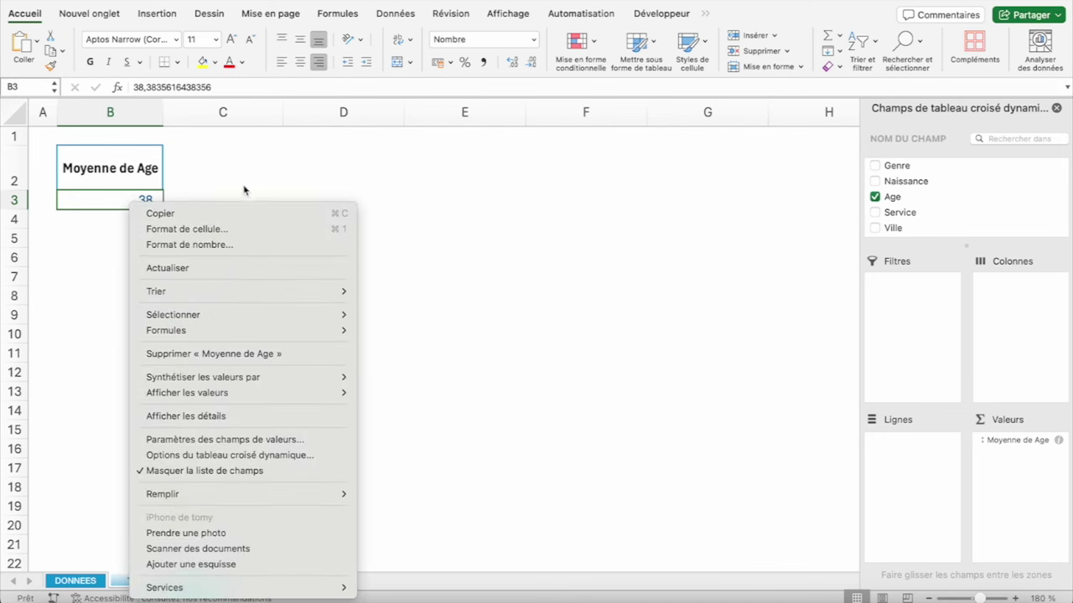
{"action": "left_click", "coordinate": [106, 204]}
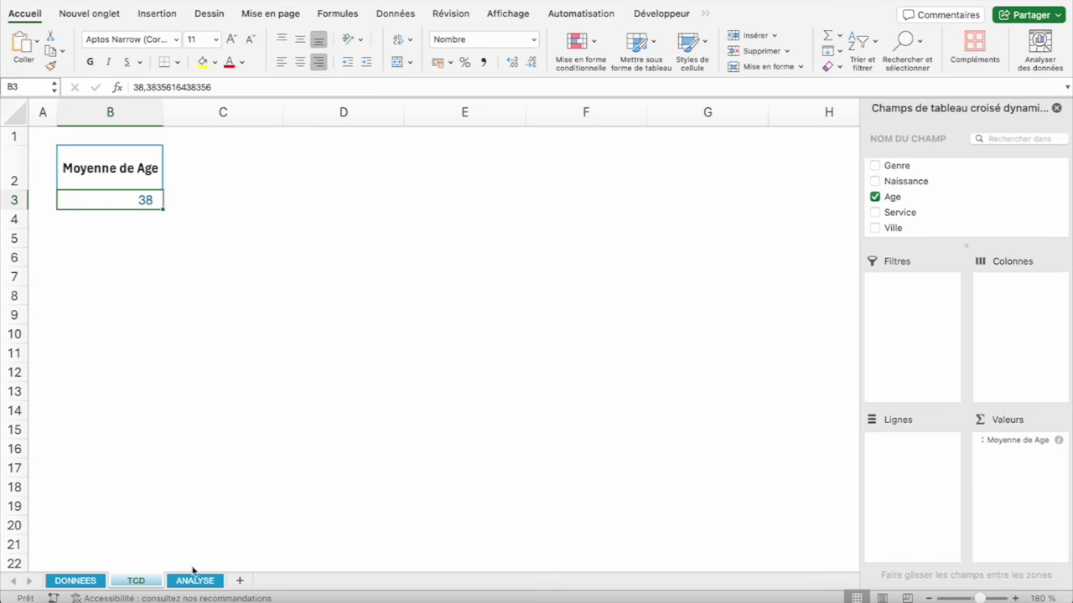
{"action": "left_click", "coordinate": [194, 578]}
Enter VRAI in D15 and D16 for the average pay and average age questions
{"action": "left_click", "coordinate": [520, 254]}
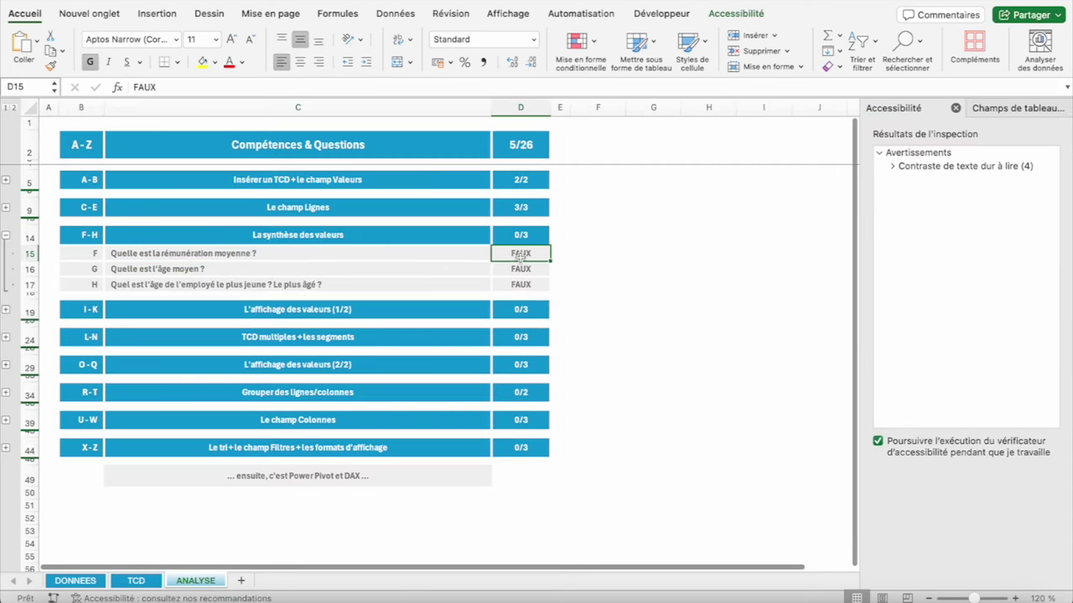
{"action": "type", "text": "VRAI"}
{"action": "key", "text": "Return"}
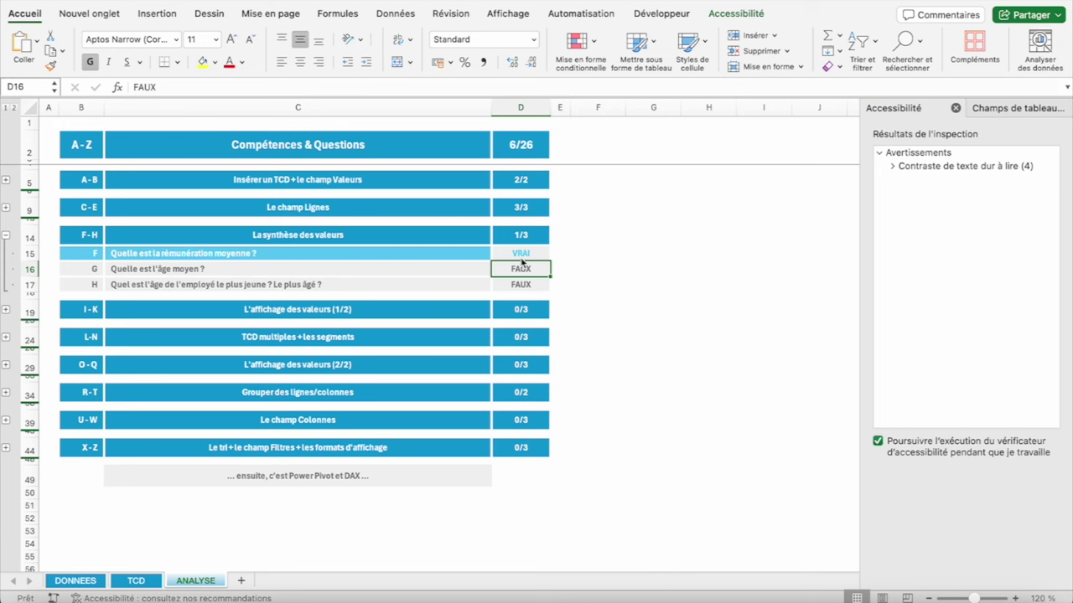
{"action": "type", "text": "VRAI"}
{"action": "key", "text": "Return"}
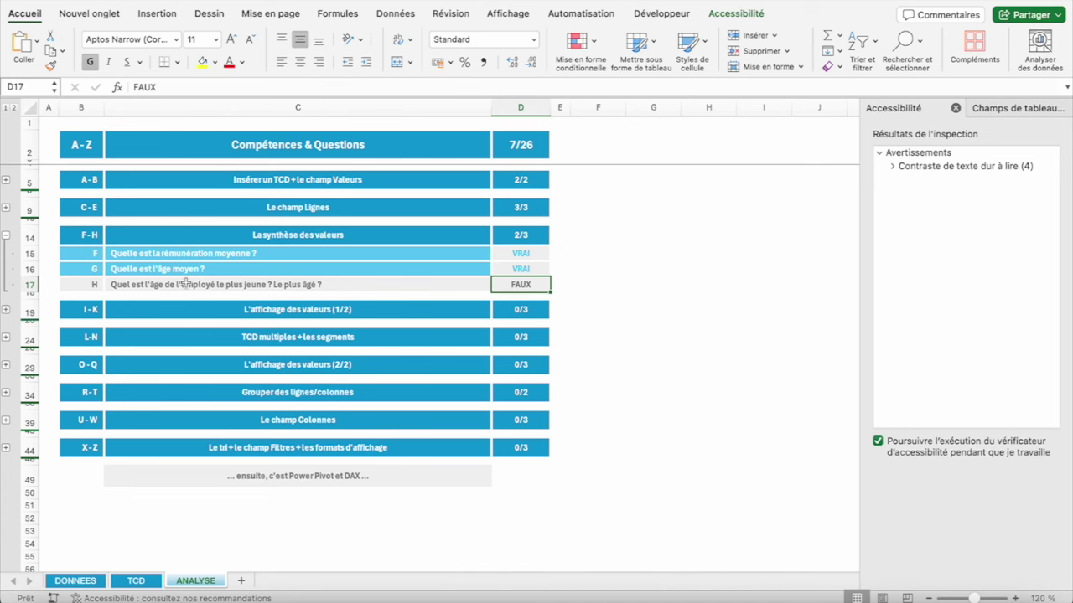
{"action": "left_click", "coordinate": [137, 580]}
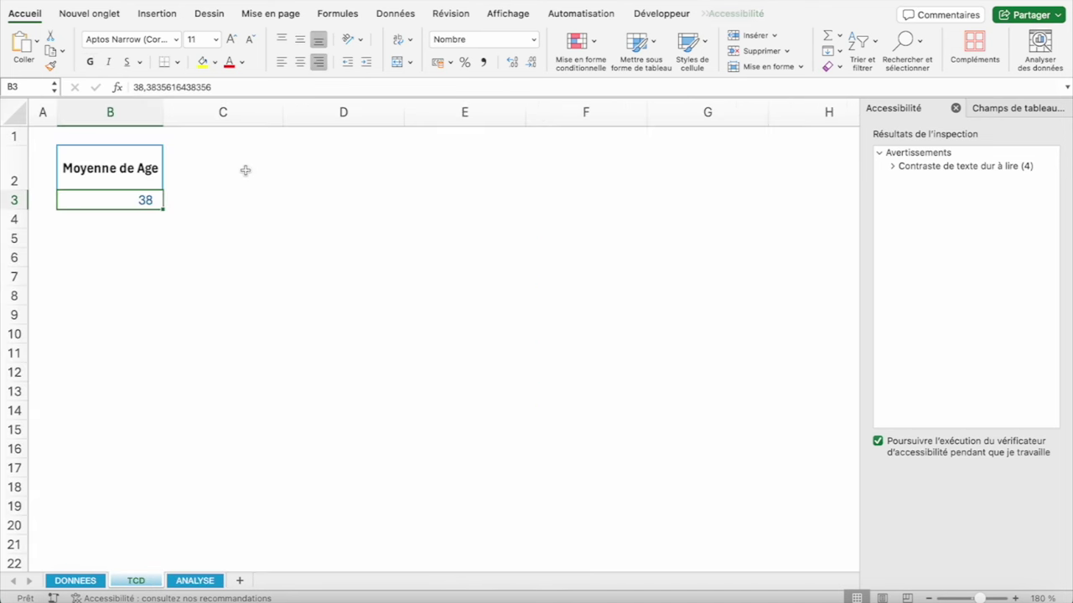
Change the Age summary to Min. in Champ dynamique, so the pivot shows 21
{"action": "right_click", "coordinate": [139, 198]}
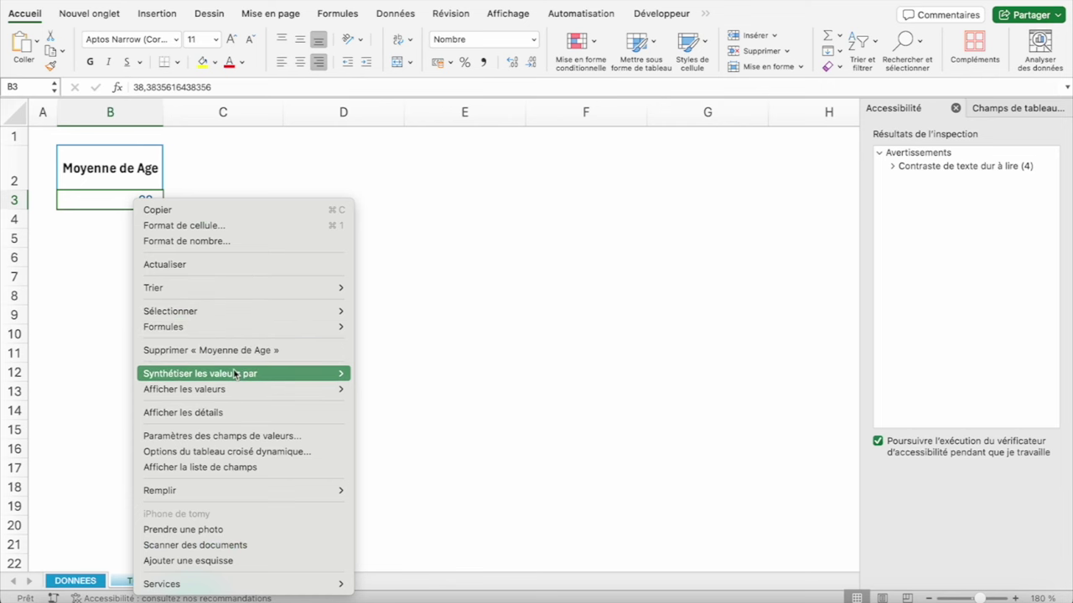
{"action": "mouse_move", "coordinate": [200, 374]}
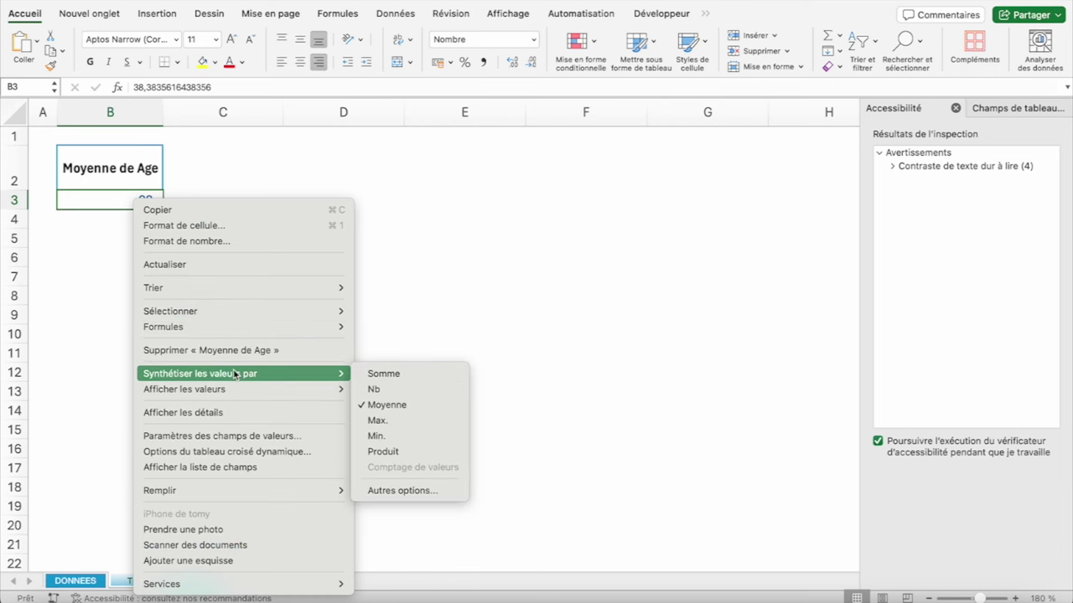
{"action": "left_click", "coordinate": [419, 491]}
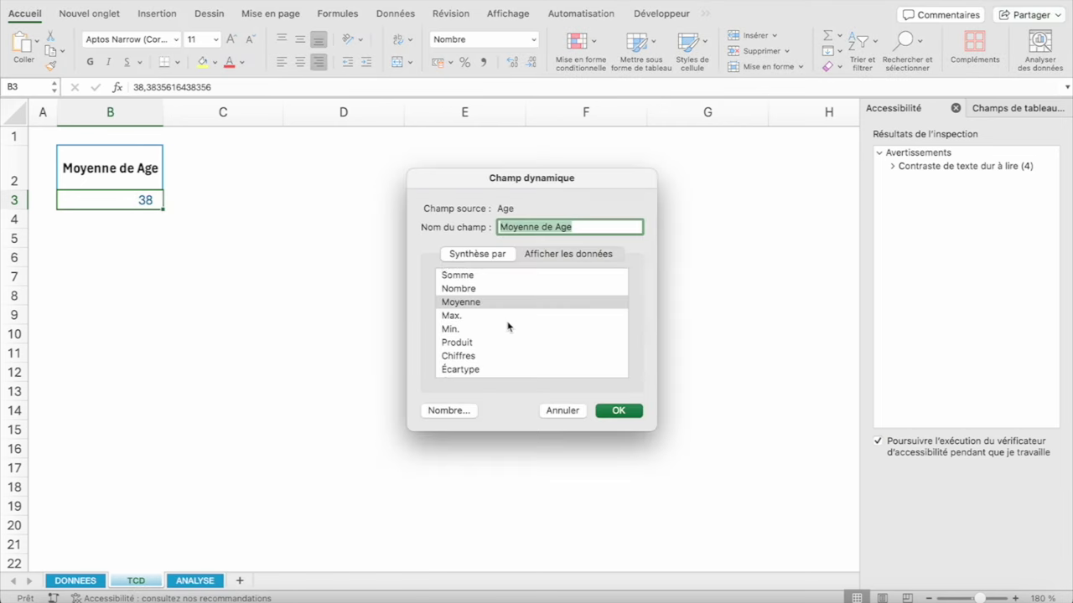
{"action": "scroll", "coordinate": [508, 326], "scroll_direction": "down", "scroll_amount": 3}
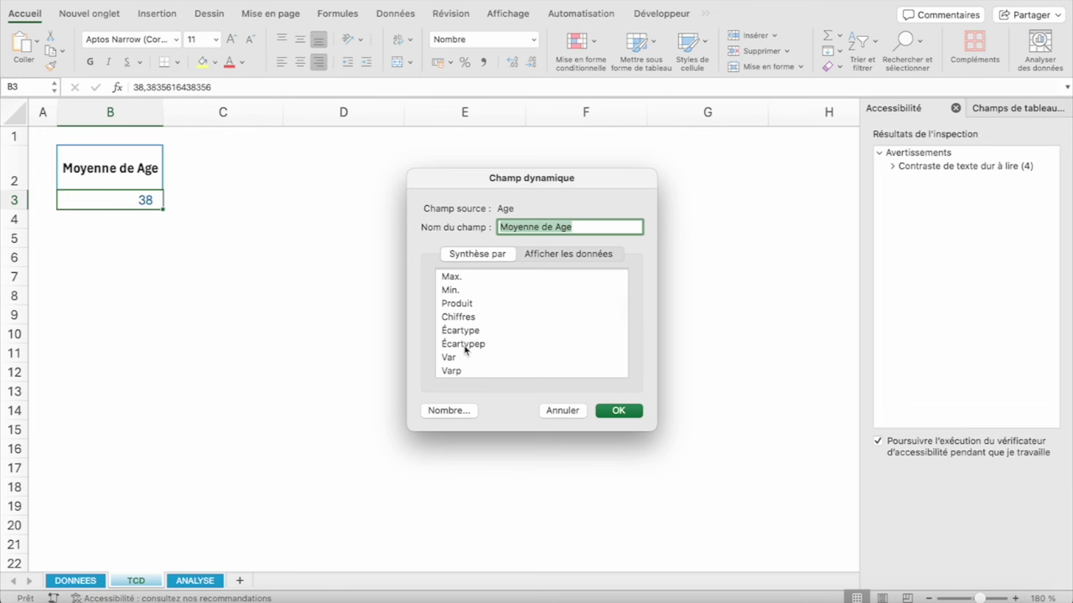
{"action": "scroll", "coordinate": [466, 348], "scroll_direction": "up", "scroll_amount": 2}
{"action": "scroll", "coordinate": [461, 340], "scroll_direction": "up", "scroll_amount": 1}
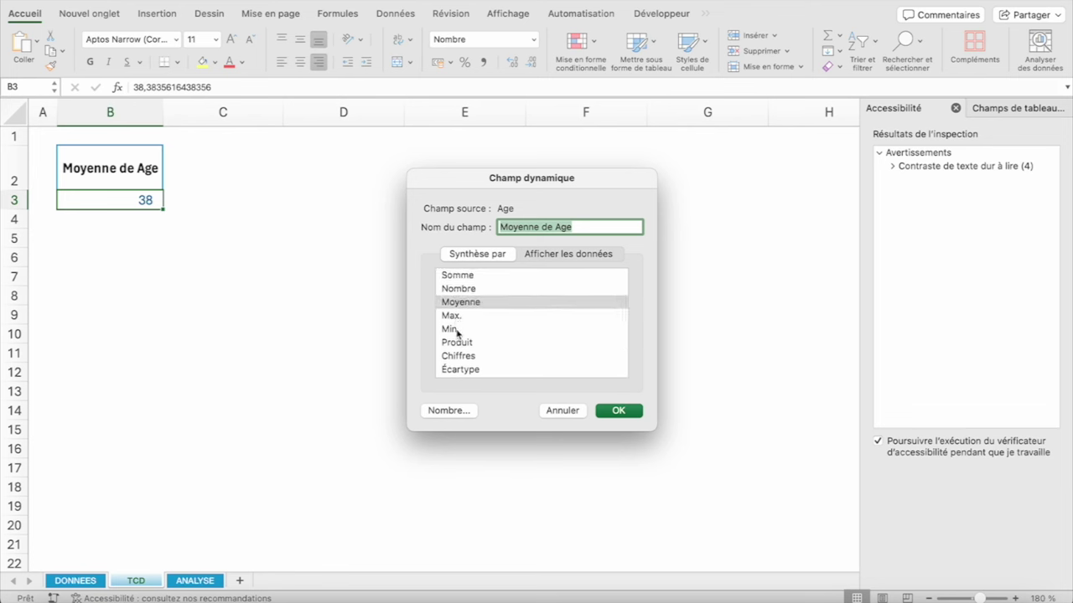
{"action": "left_click", "coordinate": [457, 331]}
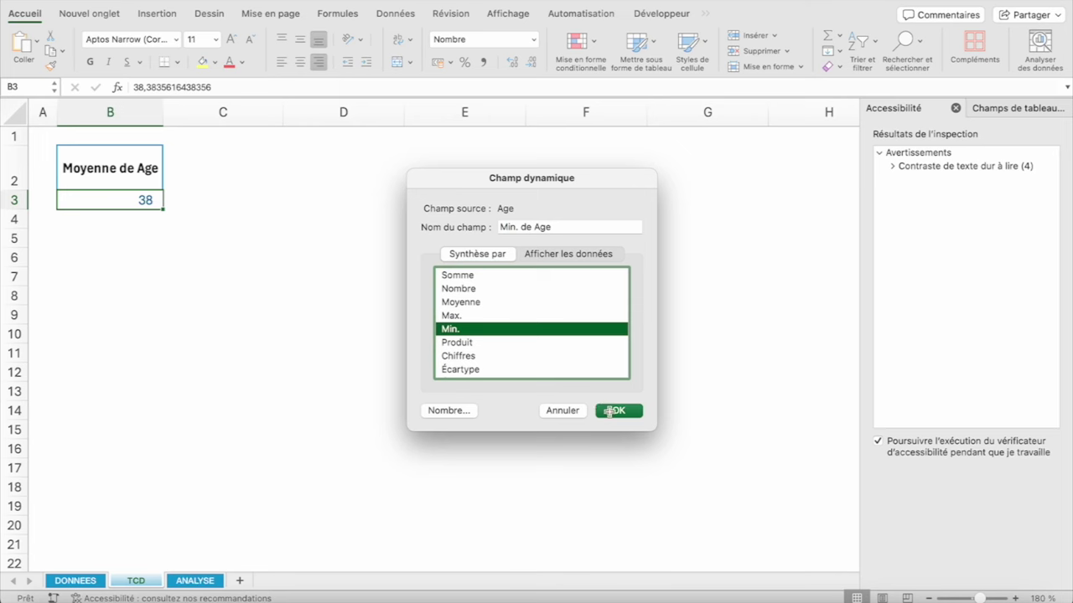
{"action": "left_click", "coordinate": [609, 411]}
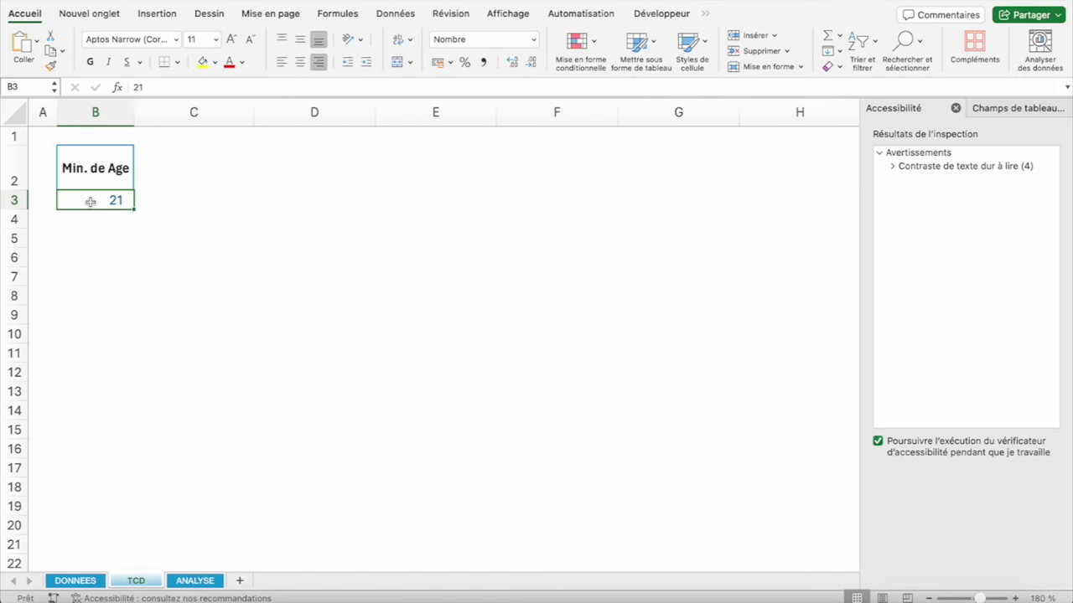
On DONNEES, change the first employee's age in E6 to a test value of 18
{"action": "left_click", "coordinate": [84, 580]}
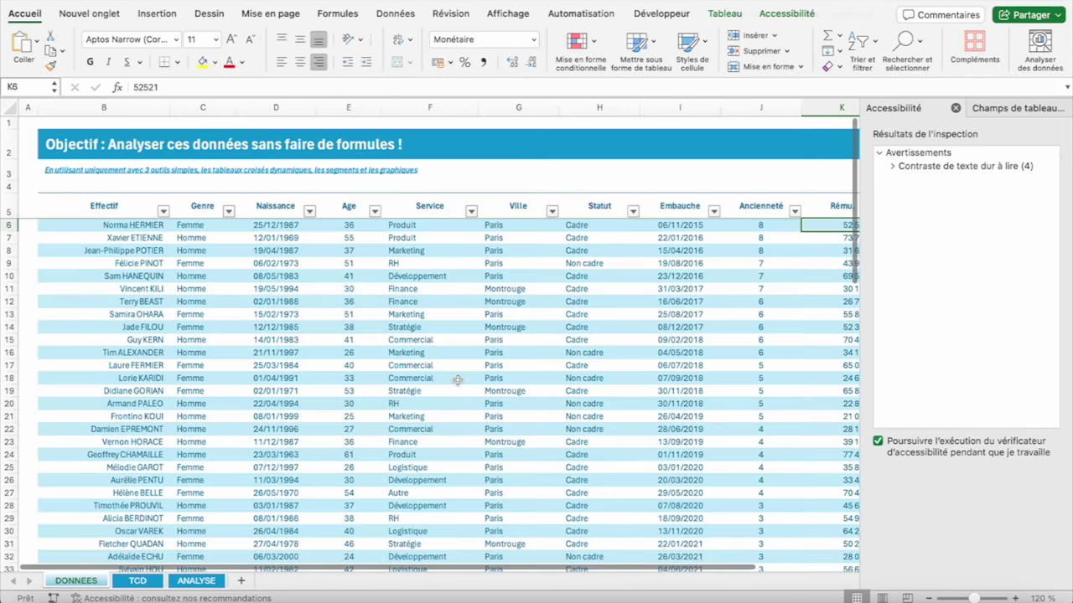
{"action": "scroll", "coordinate": [352, 277], "scroll_direction": "down", "scroll_amount": 1}
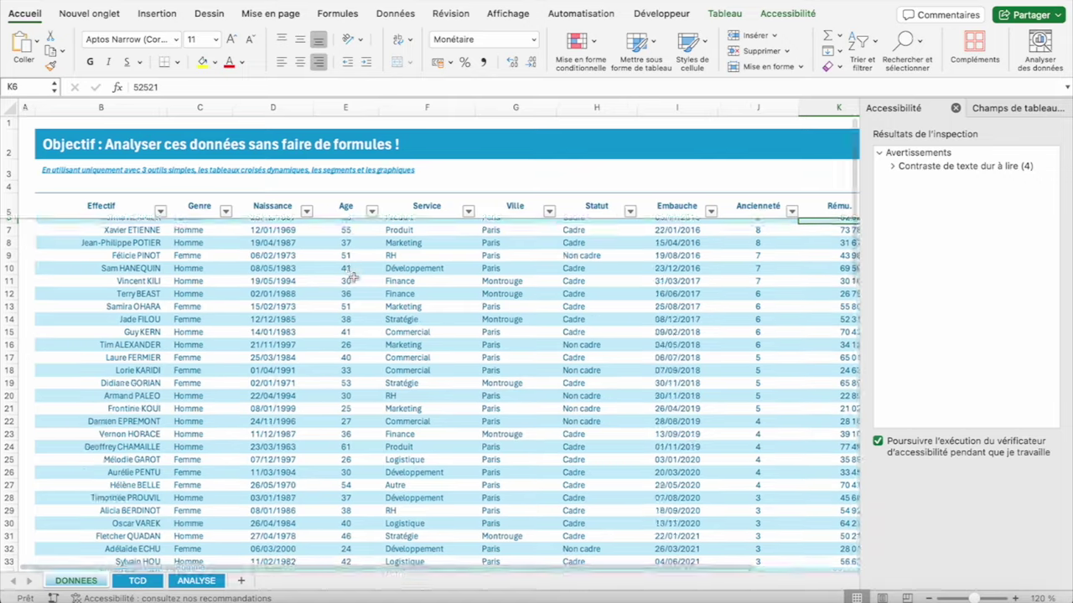
{"action": "scroll", "coordinate": [353, 278], "scroll_direction": "down", "scroll_amount": 2}
{"action": "scroll", "coordinate": [352, 312], "scroll_direction": "down", "scroll_amount": 2}
{"action": "scroll", "coordinate": [351, 312], "scroll_direction": "down", "scroll_amount": 2}
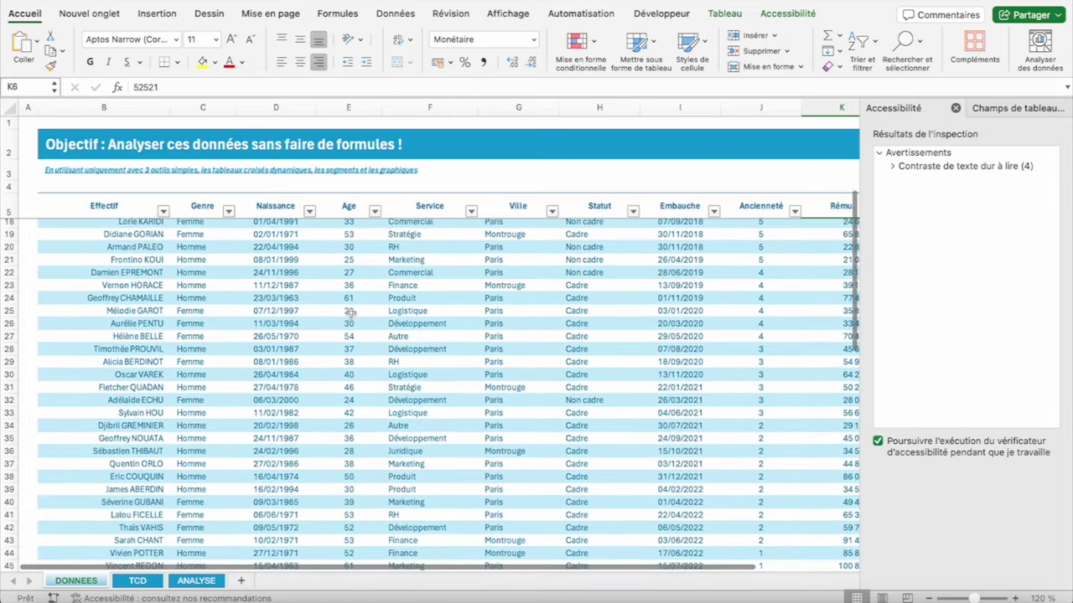
{"action": "scroll", "coordinate": [351, 312], "scroll_direction": "down", "scroll_amount": 1}
{"action": "scroll", "coordinate": [352, 338], "scroll_direction": "down", "scroll_amount": 1}
{"action": "scroll", "coordinate": [352, 340], "scroll_direction": "down", "scroll_amount": 1}
{"action": "scroll", "coordinate": [353, 352], "scroll_direction": "down", "scroll_amount": 2}
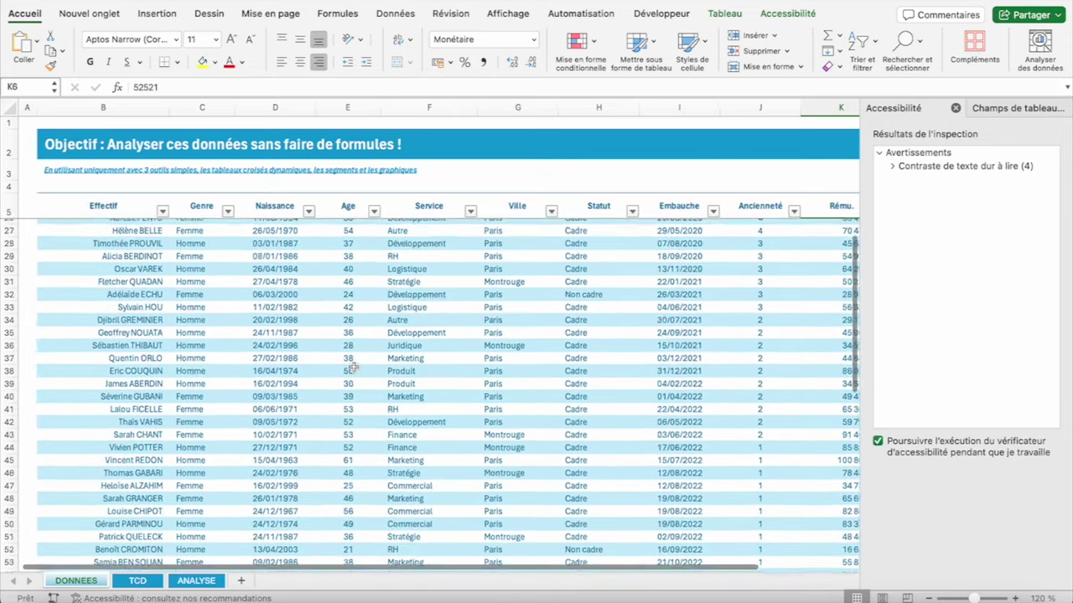
{"action": "scroll", "coordinate": [353, 366], "scroll_direction": "down", "scroll_amount": 2}
{"action": "scroll", "coordinate": [353, 367], "scroll_direction": "down", "scroll_amount": 2}
{"action": "scroll", "coordinate": [354, 366], "scroll_direction": "down", "scroll_amount": 2}
{"action": "scroll", "coordinate": [355, 367], "scroll_direction": "down", "scroll_amount": 2}
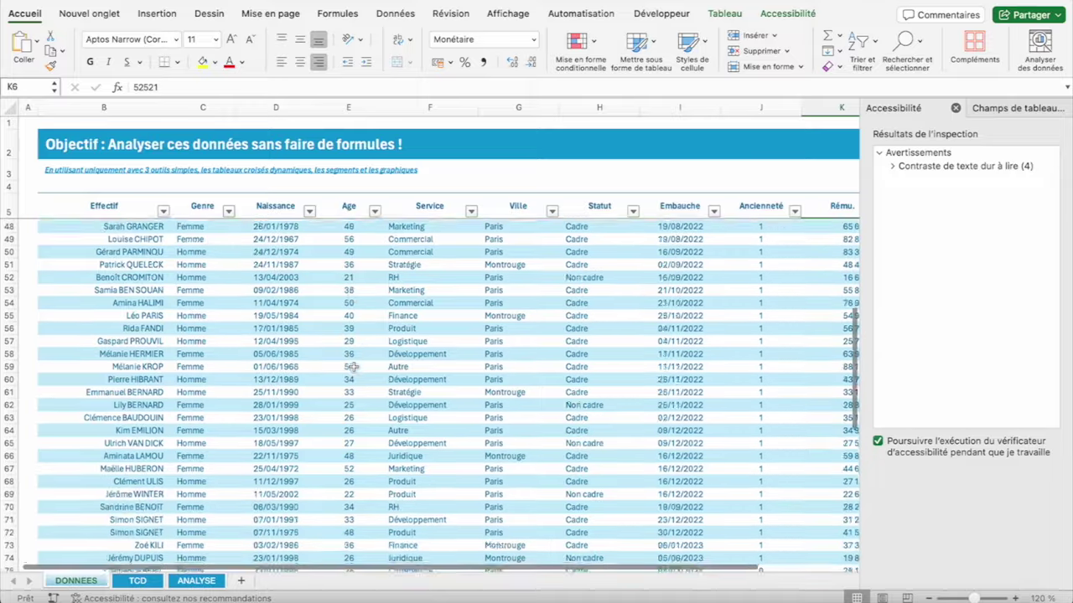
{"action": "scroll", "coordinate": [352, 366], "scroll_direction": "down", "scroll_amount": 3}
{"action": "scroll", "coordinate": [353, 366], "scroll_direction": "down", "scroll_amount": 2}
{"action": "scroll", "coordinate": [353, 472], "scroll_direction": "down", "scroll_amount": 1}
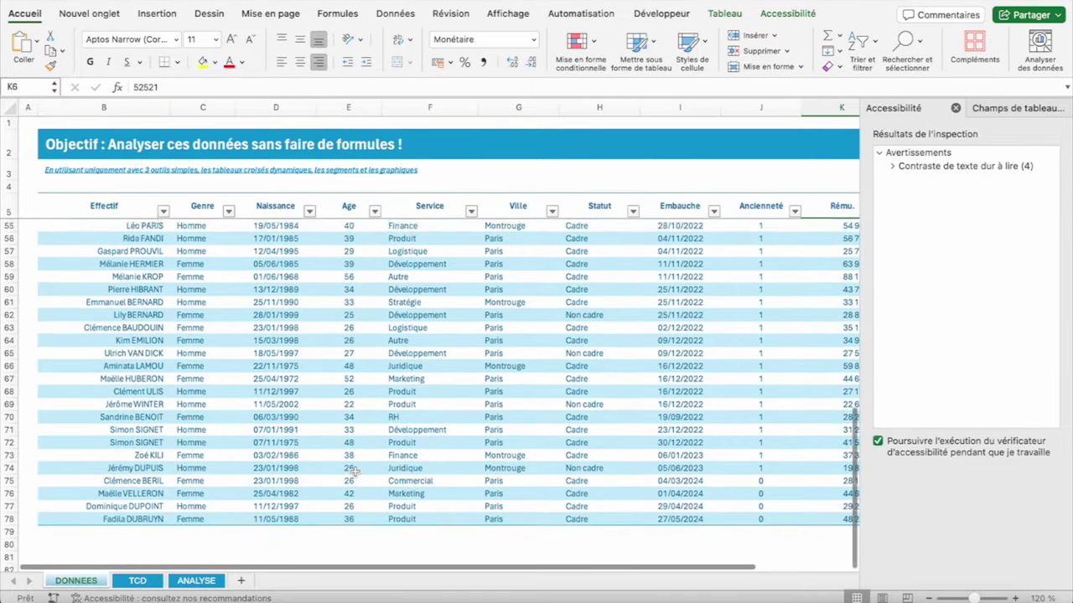
{"action": "scroll", "coordinate": [353, 469], "scroll_direction": "up", "scroll_amount": 1}
{"action": "scroll", "coordinate": [353, 444], "scroll_direction": "up", "scroll_amount": 1}
{"action": "scroll", "coordinate": [354, 411], "scroll_direction": "up", "scroll_amount": 2}
{"action": "scroll", "coordinate": [353, 385], "scroll_direction": "up", "scroll_amount": 1}
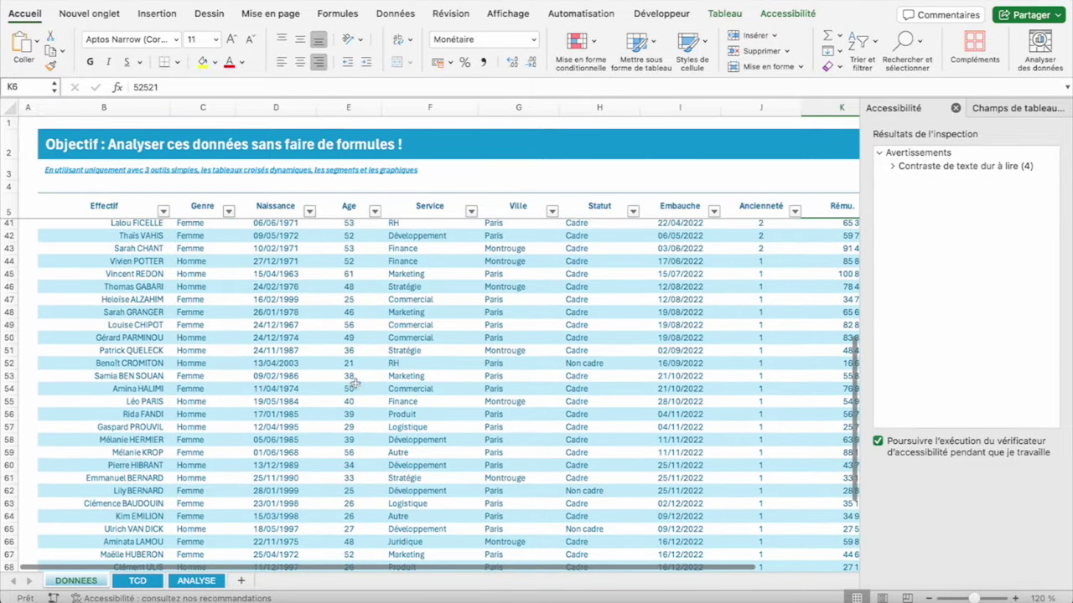
{"action": "left_click", "coordinate": [353, 364]}
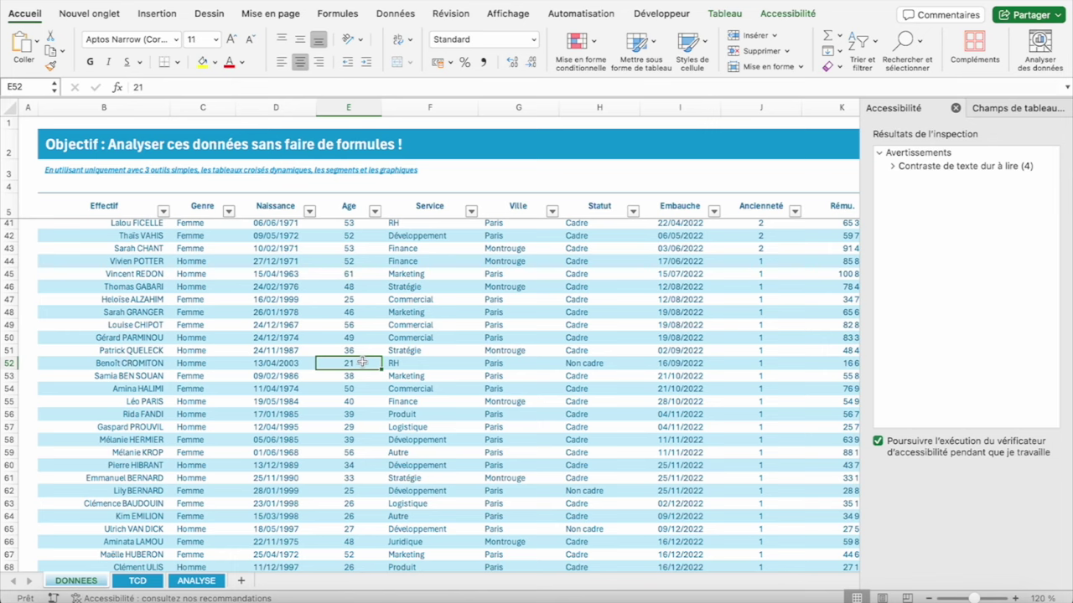
{"action": "key", "text": "ctrl+Up"}
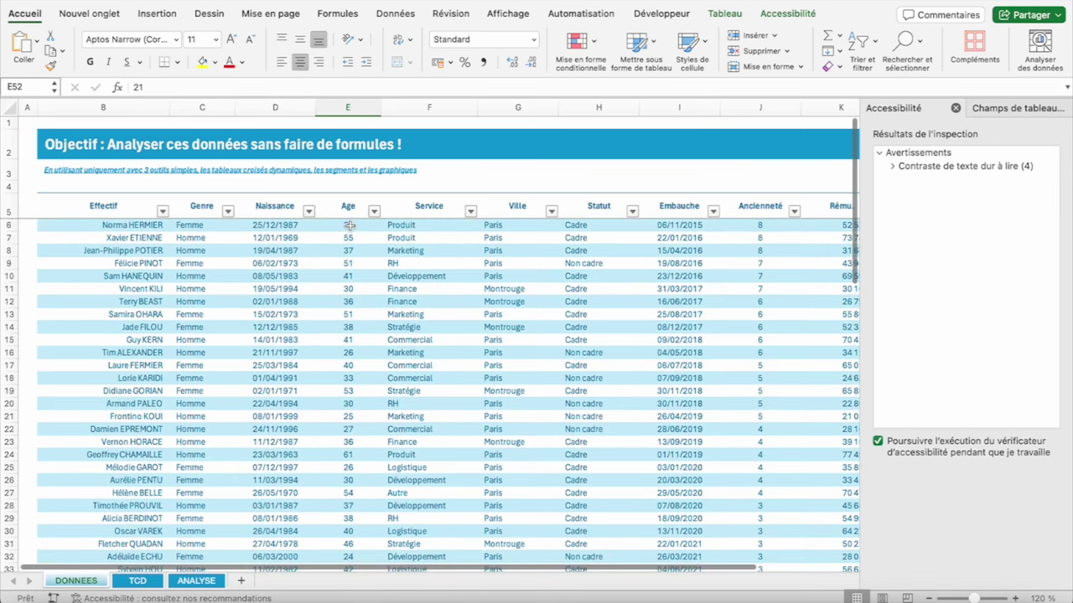
{"action": "type", "text": "1"}
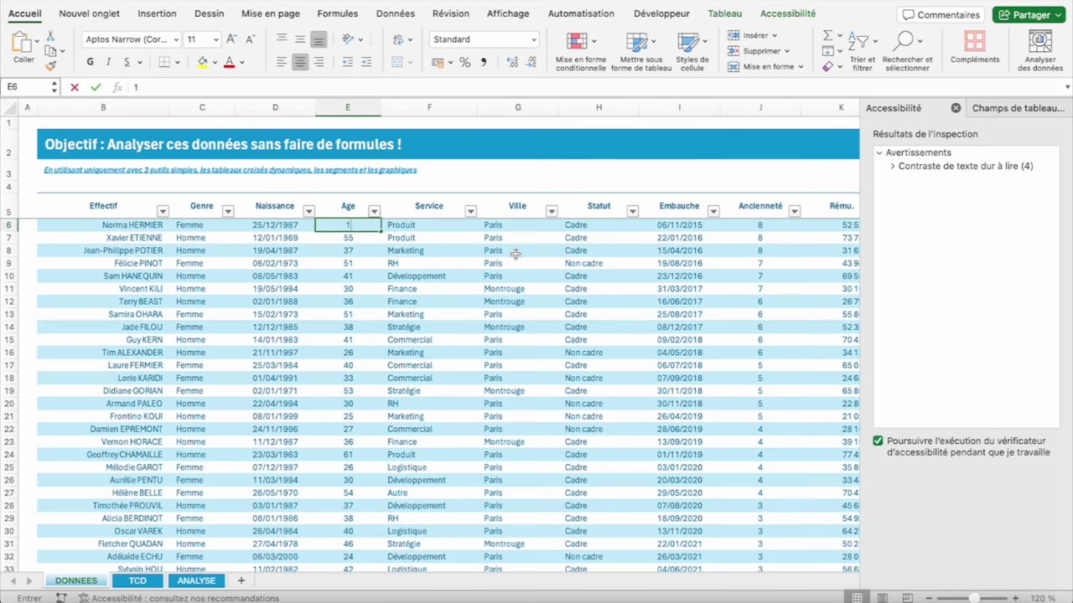
{"action": "type", "text": "8"}
{"action": "key", "text": "Return"}
Refresh the pivot to check the minimum becomes 18, then undo the refresh and the E6 edit
{"action": "left_click", "coordinate": [139, 582]}
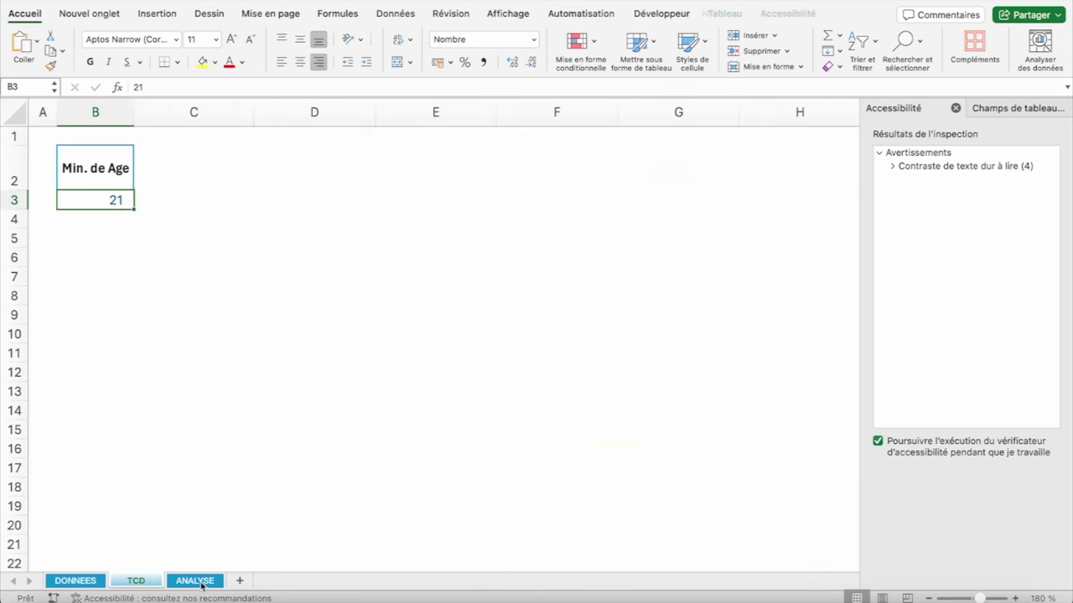
{"action": "left_click", "coordinate": [96, 167]}
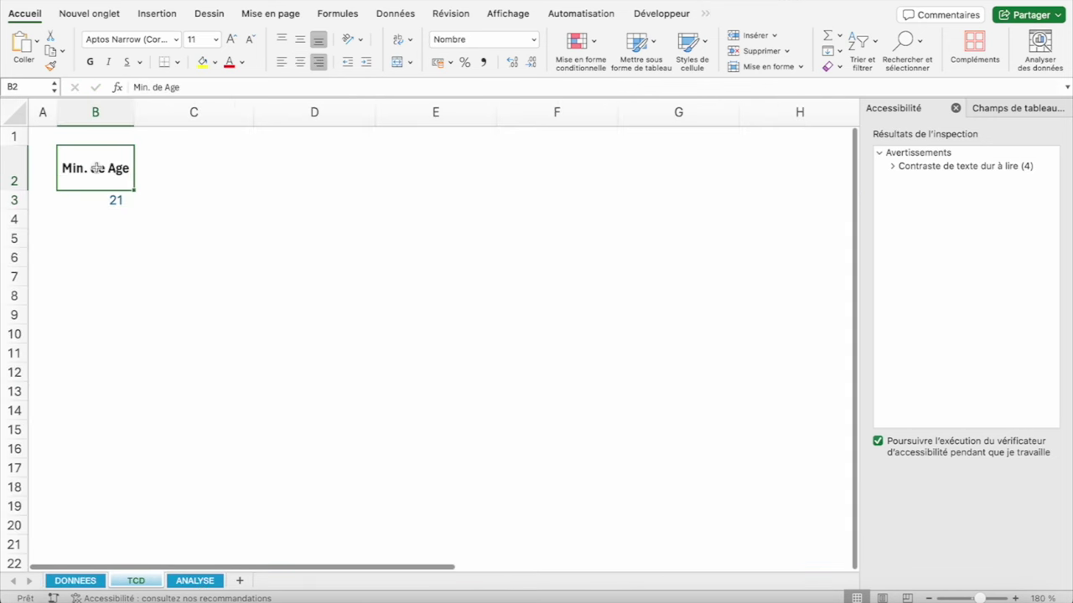
{"action": "left_click", "coordinate": [705, 14]}
{"action": "left_click", "coordinate": [737, 26]}
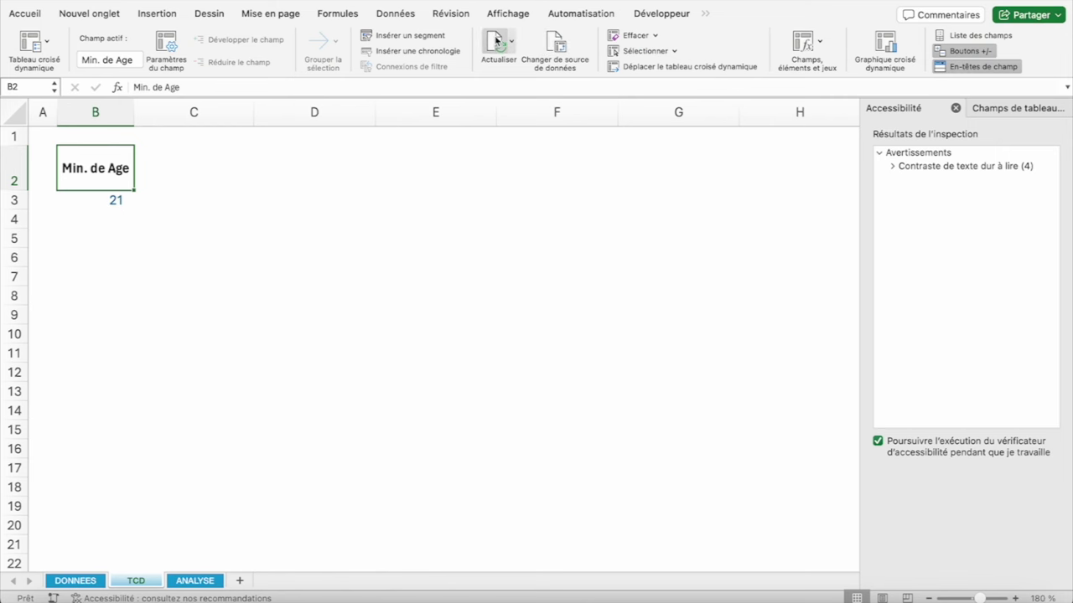
{"action": "left_click", "coordinate": [497, 40]}
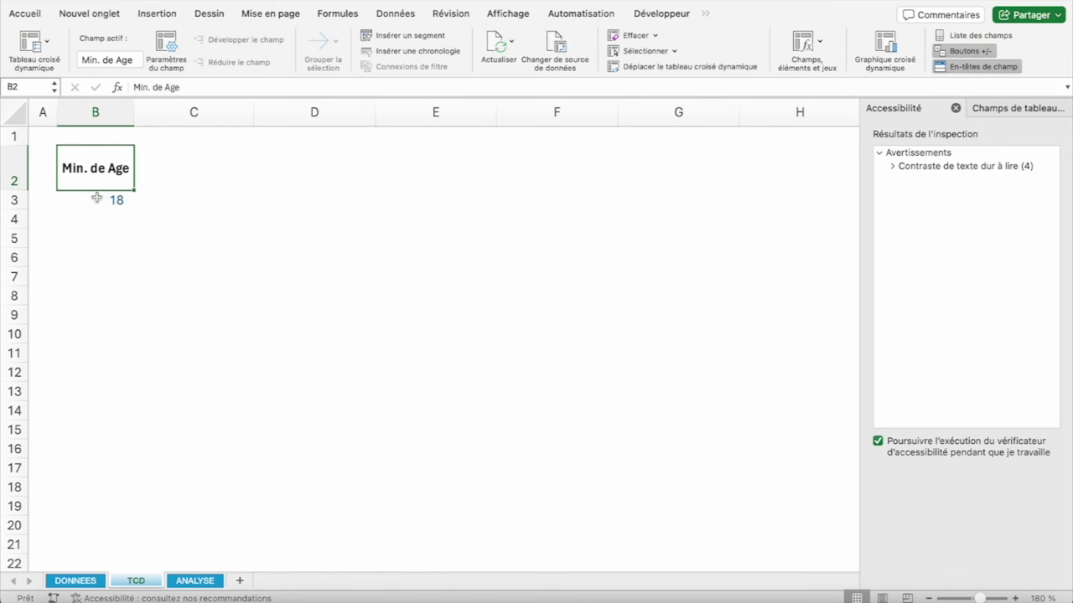
{"action": "key", "text": "ctrl+z"}
{"action": "key", "text": "ctrl+Page_Up"}
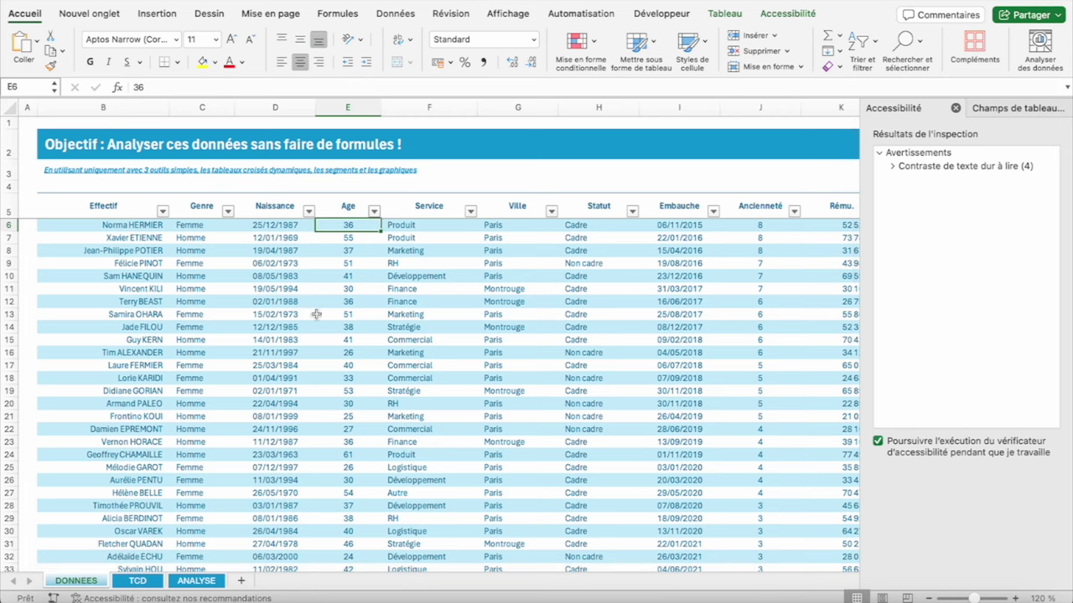
Summarise Age by Max. instead, so the pivot shows Max. de Age 61
{"action": "left_click", "coordinate": [134, 582]}
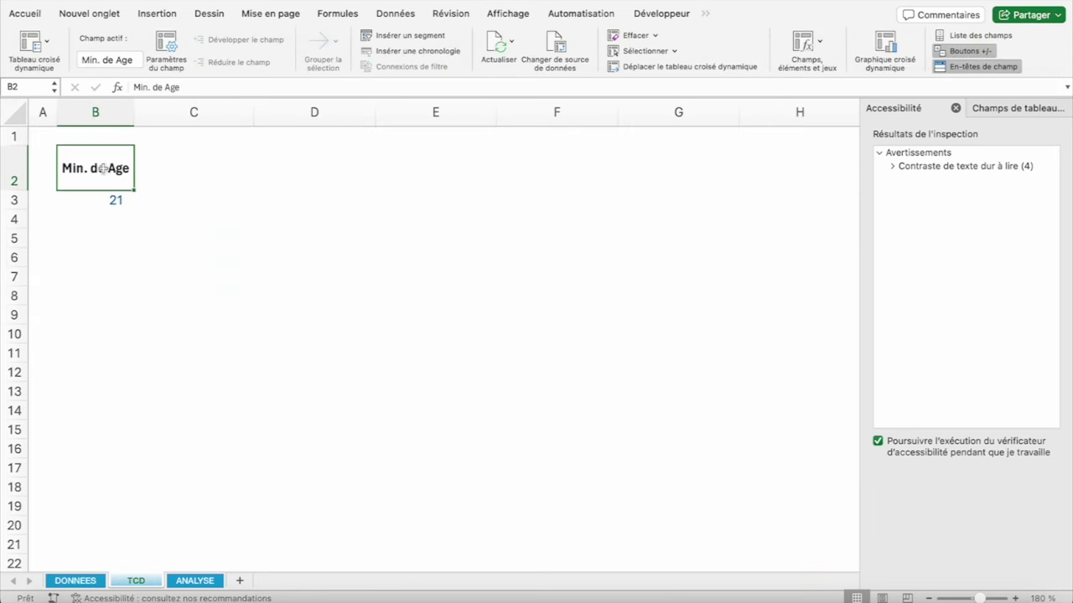
{"action": "left_click", "coordinate": [98, 202]}
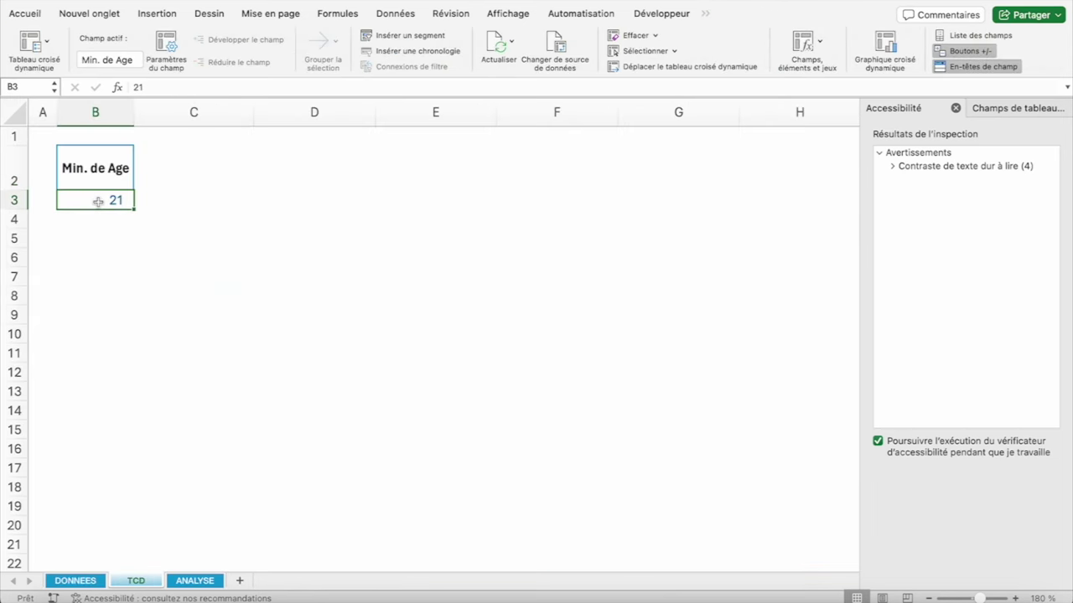
{"action": "right_click", "coordinate": [99, 202]}
{"action": "mouse_move", "coordinate": [165, 377]}
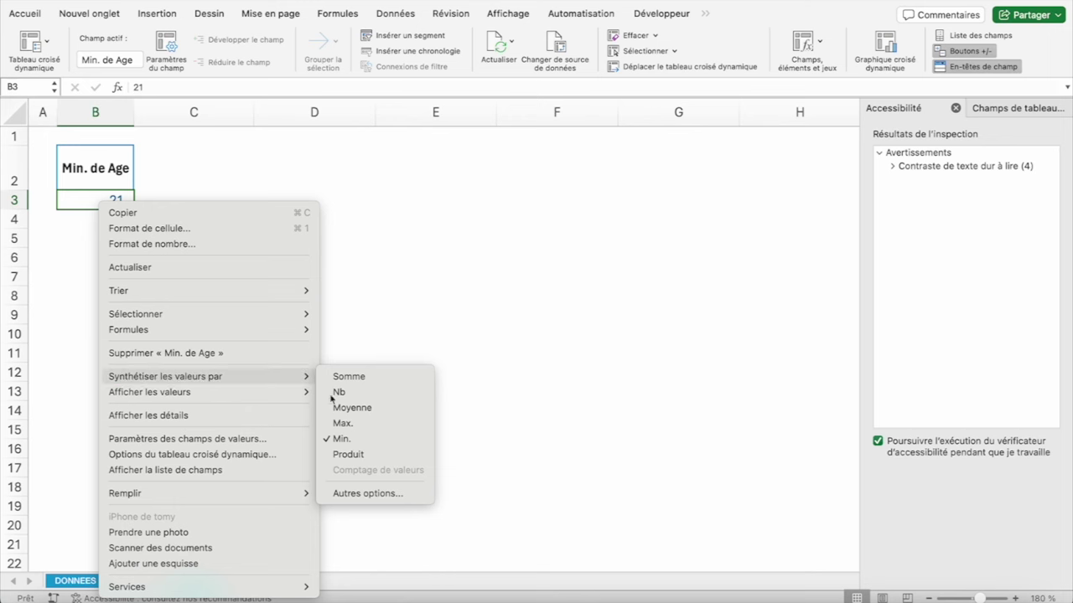
{"action": "left_click", "coordinate": [357, 422]}
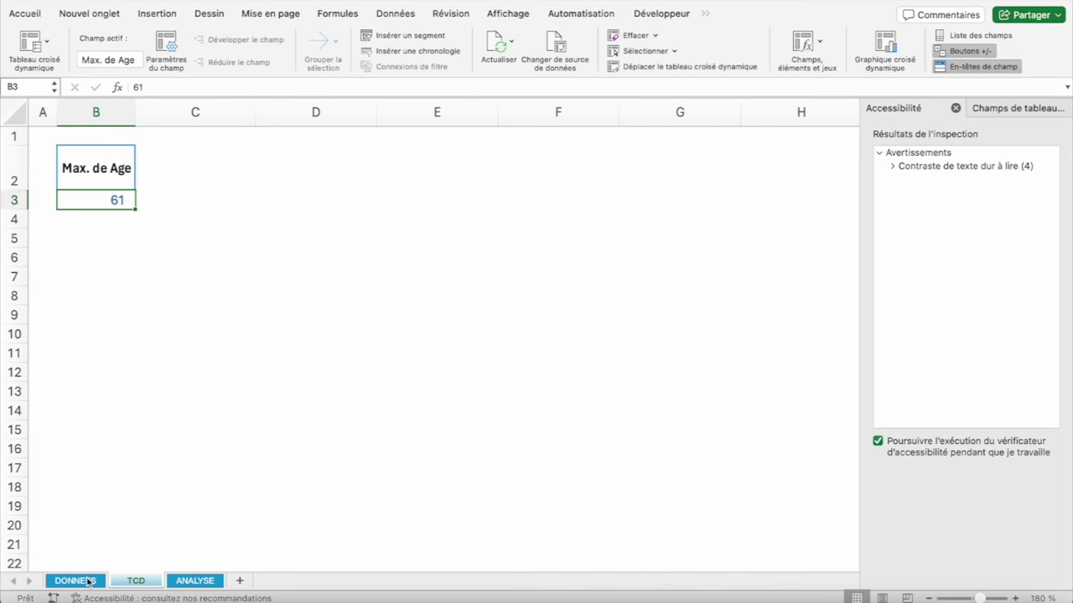
{"action": "left_click", "coordinate": [109, 181]}
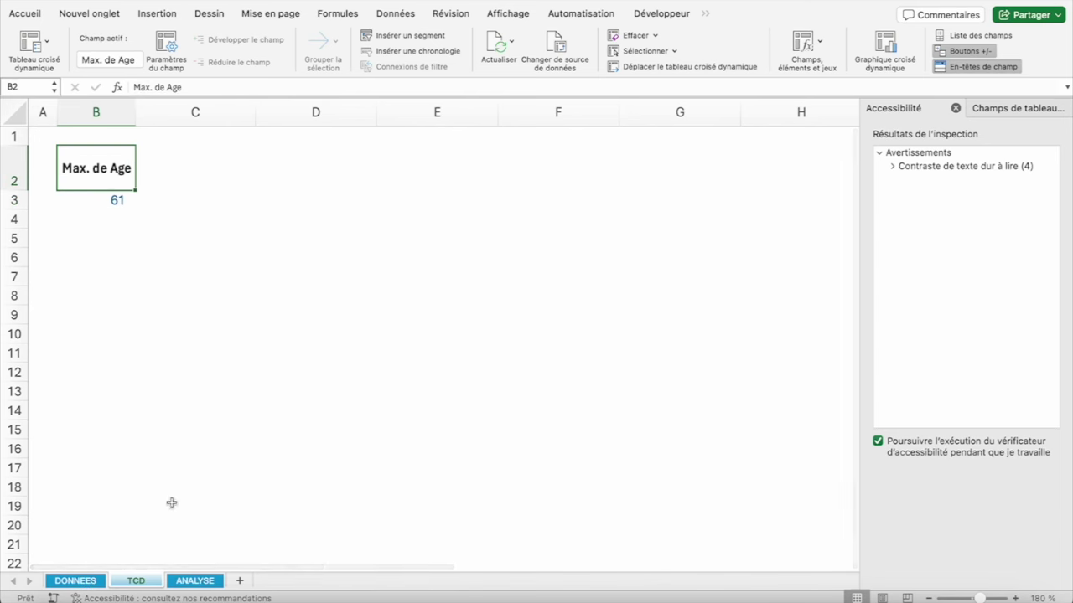
{"action": "left_click", "coordinate": [187, 580]}
Enter VRAI in D17 to answer question H on the youngest and oldest employee's age
{"action": "type", "text": "VRA"}
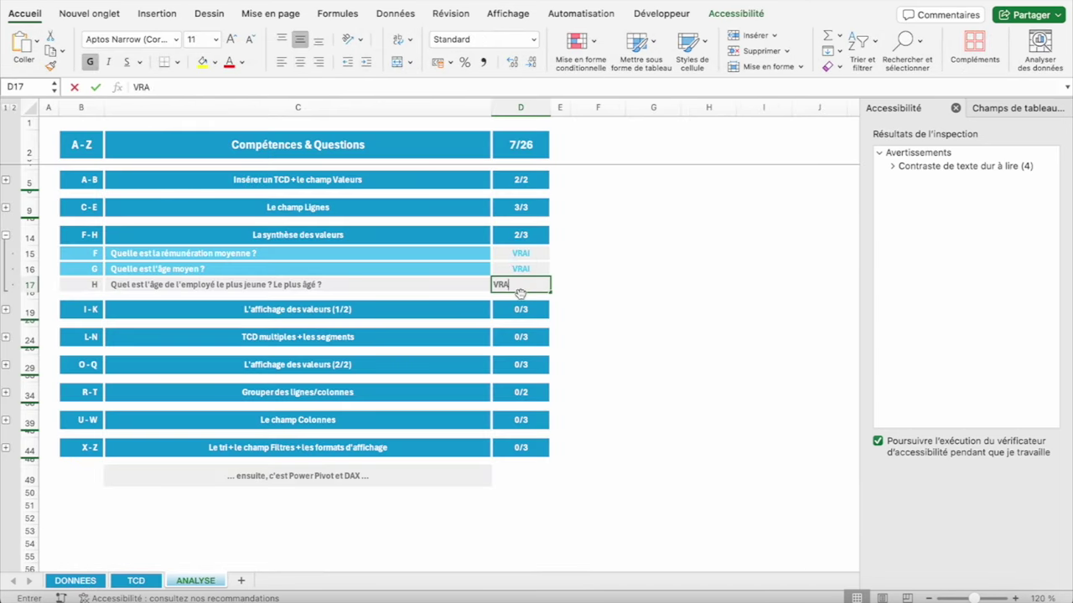
{"action": "type", "text": "I"}
{"action": "key", "text": "Return"}
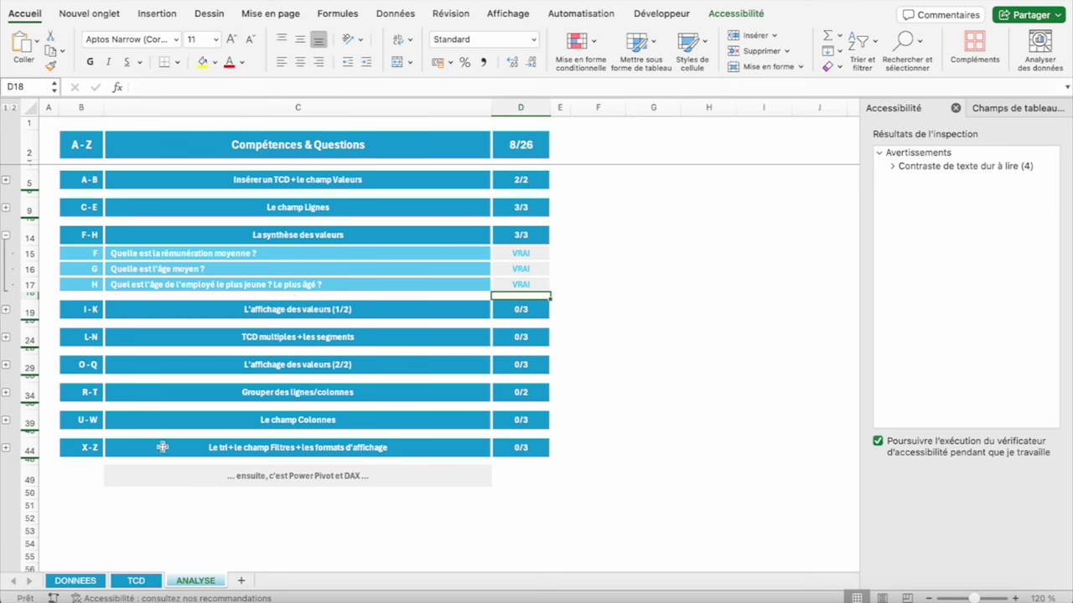
On the TCD pivot, replace the Age value field with Rému
{"action": "left_click", "coordinate": [135, 581]}
{"action": "left_click", "coordinate": [114, 199]}
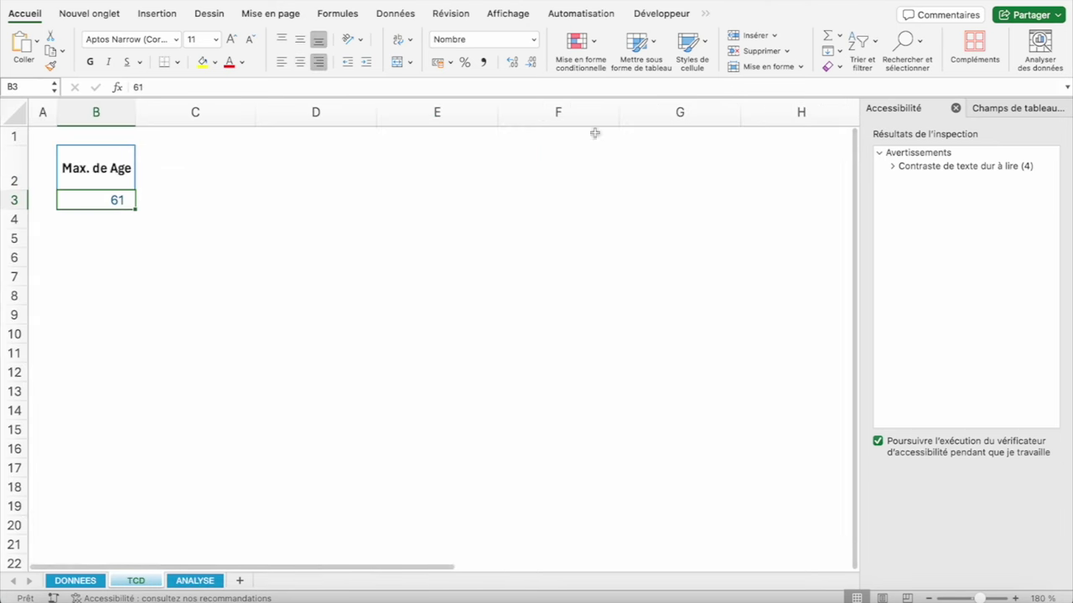
{"action": "left_click", "coordinate": [956, 109]}
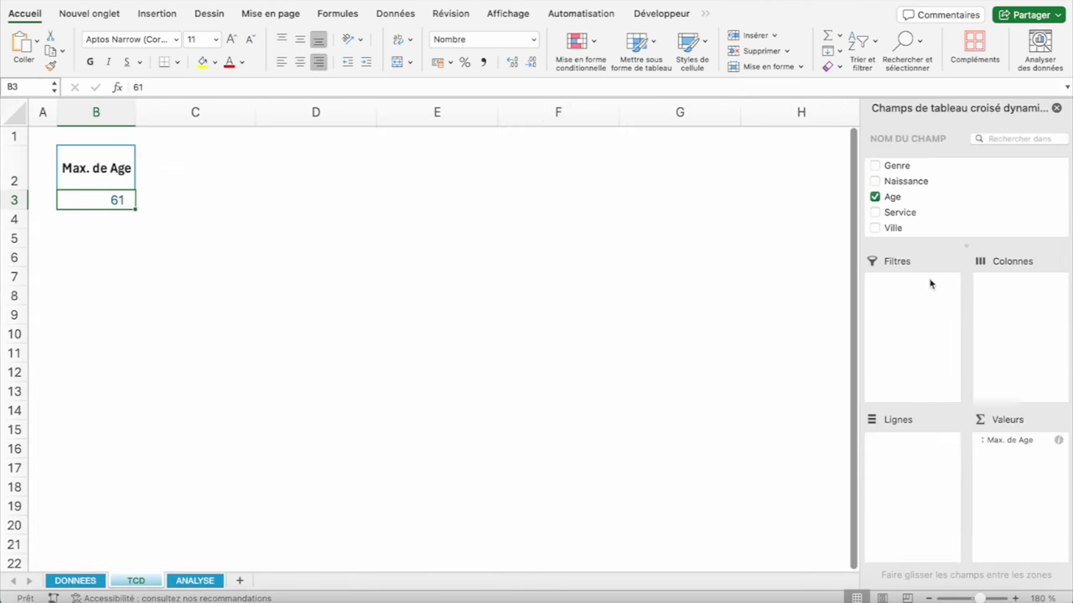
{"action": "left_click", "coordinate": [875, 197]}
{"action": "scroll", "coordinate": [894, 211], "scroll_direction": "down", "scroll_amount": 3}
{"action": "left_click_drag", "start_coordinate": [894, 232], "coordinate": [1005, 447]}
Format the Rému. total as euro currency with no decimal places
{"action": "right_click", "coordinate": [113, 203]}
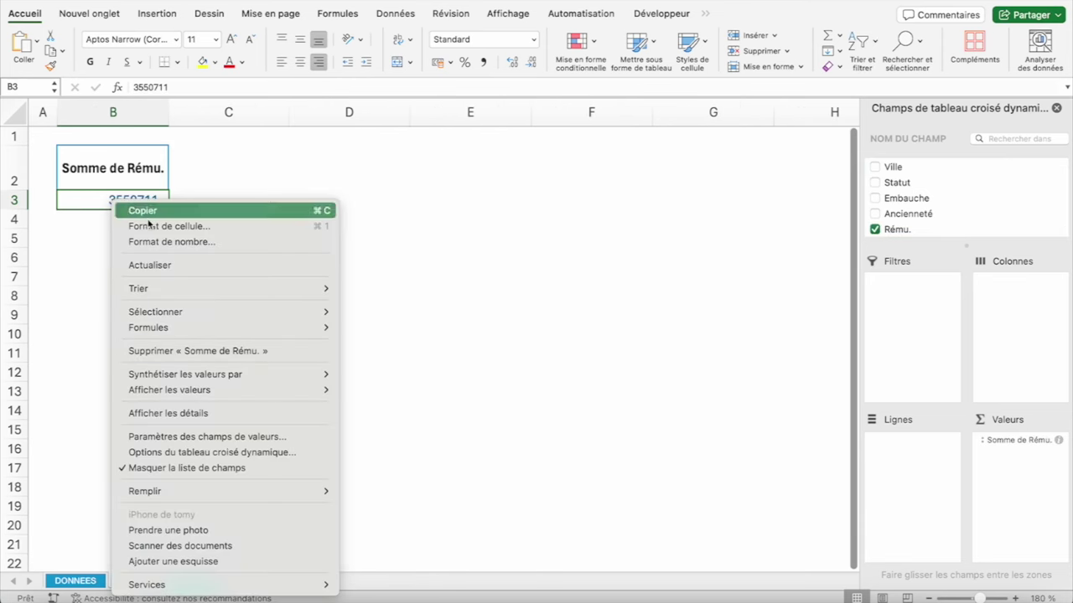
{"action": "left_click", "coordinate": [159, 241]}
{"action": "left_click", "coordinate": [304, 80]}
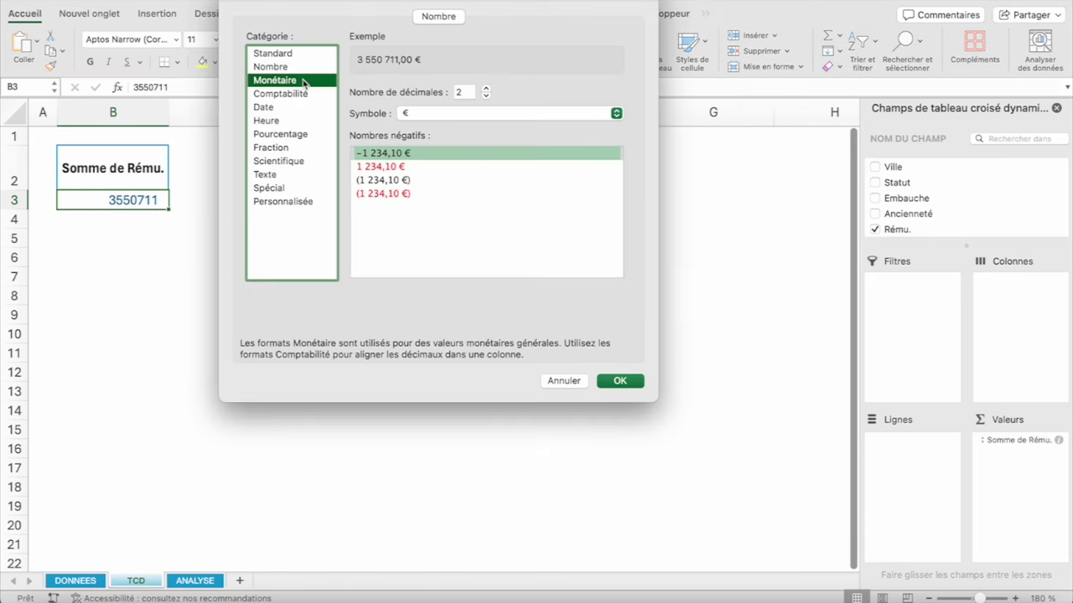
{"action": "left_click", "coordinate": [486, 96]}
{"action": "left_click", "coordinate": [486, 96]}
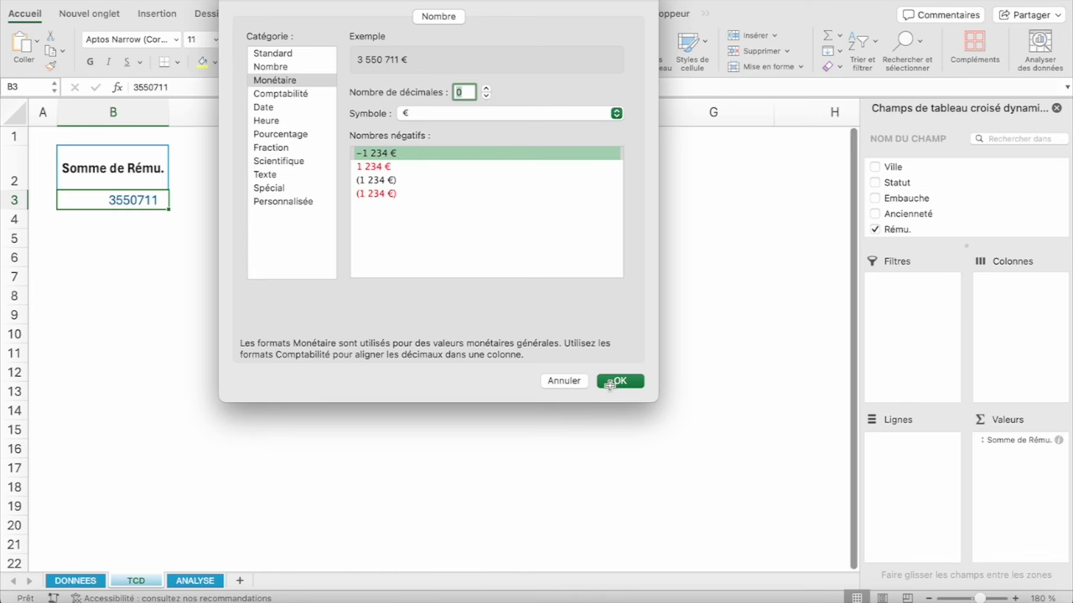
{"action": "left_click", "coordinate": [612, 383]}
Summarize Rému. by Min., then Max. (100 868 €), and fold the F–H group on ANALYSE
{"action": "right_click", "coordinate": [109, 210]}
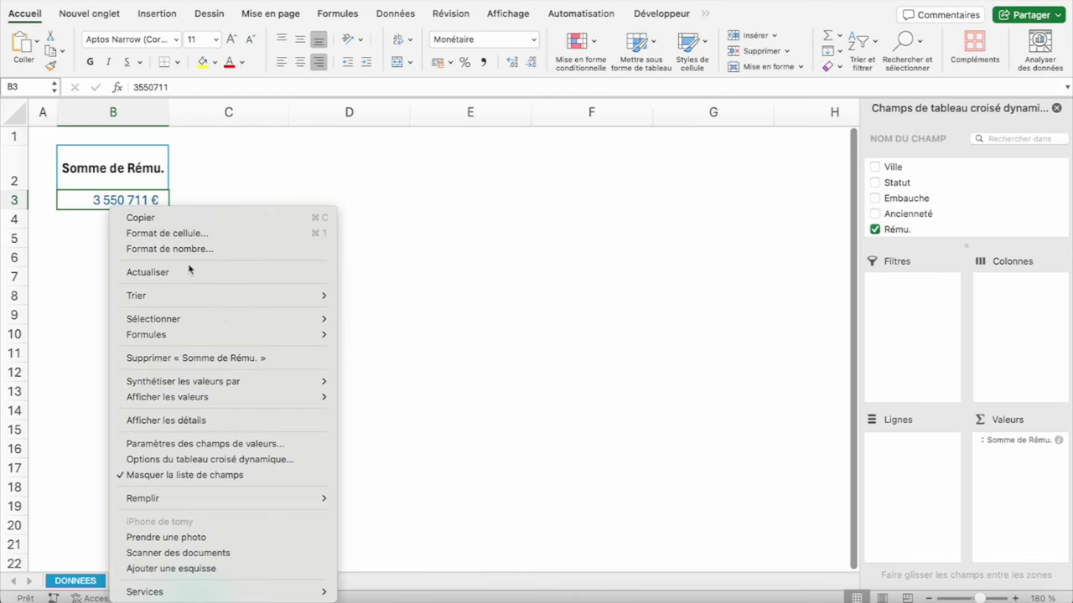
{"action": "mouse_move", "coordinate": [182, 381]}
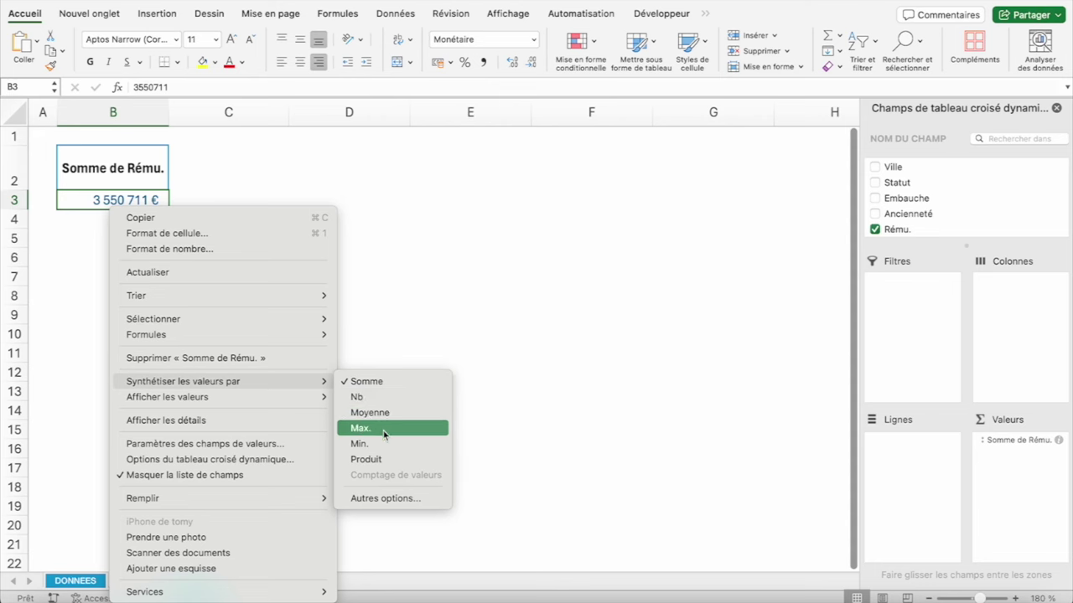
{"action": "left_click", "coordinate": [401, 442]}
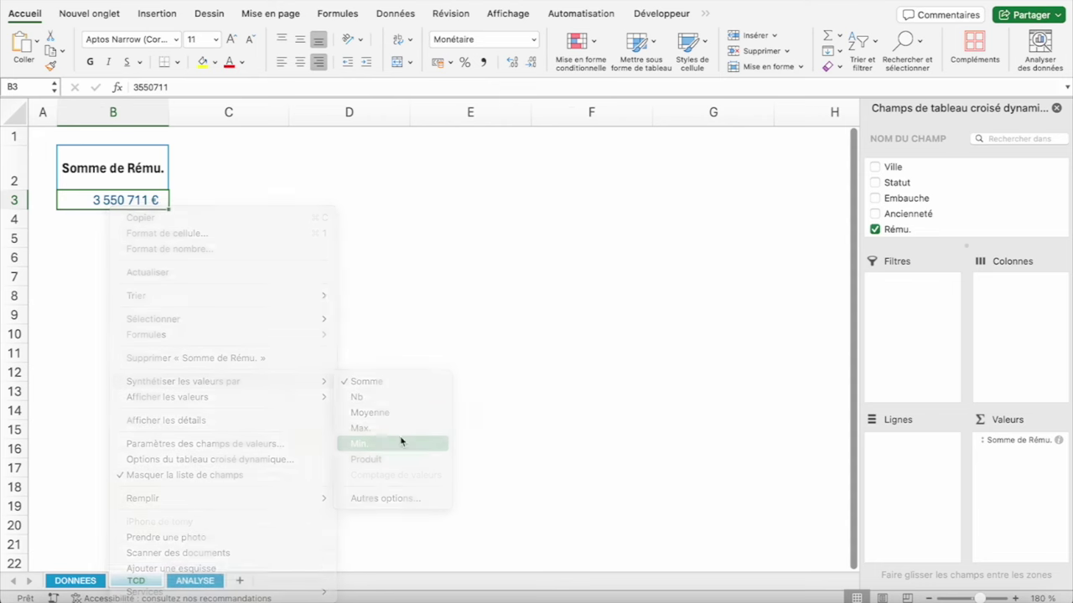
{"action": "right_click", "coordinate": [121, 201]}
{"action": "mouse_move", "coordinate": [196, 374]}
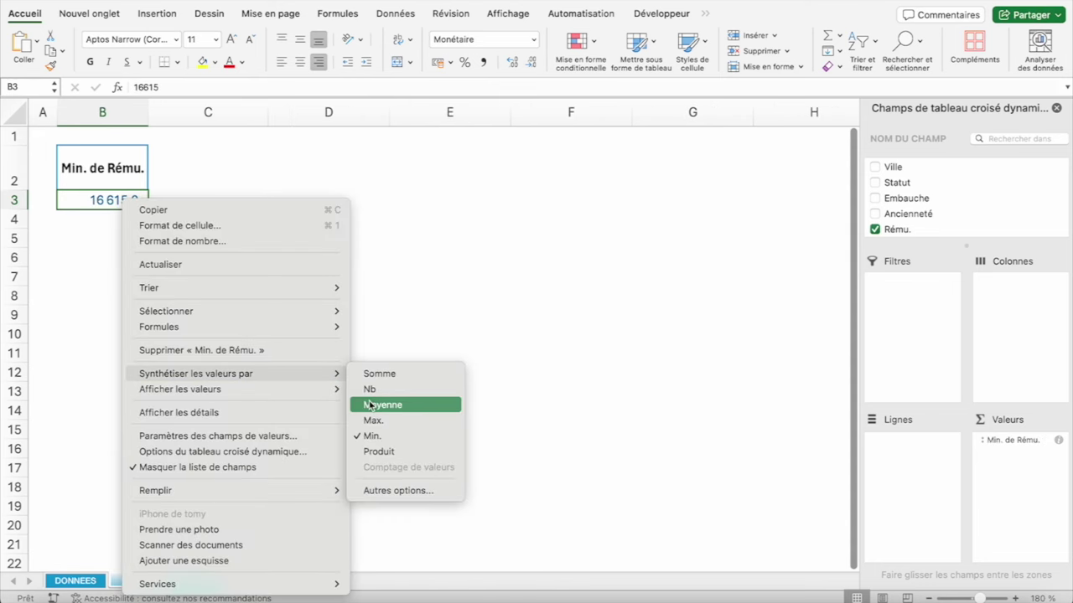
{"action": "left_click", "coordinate": [374, 421]}
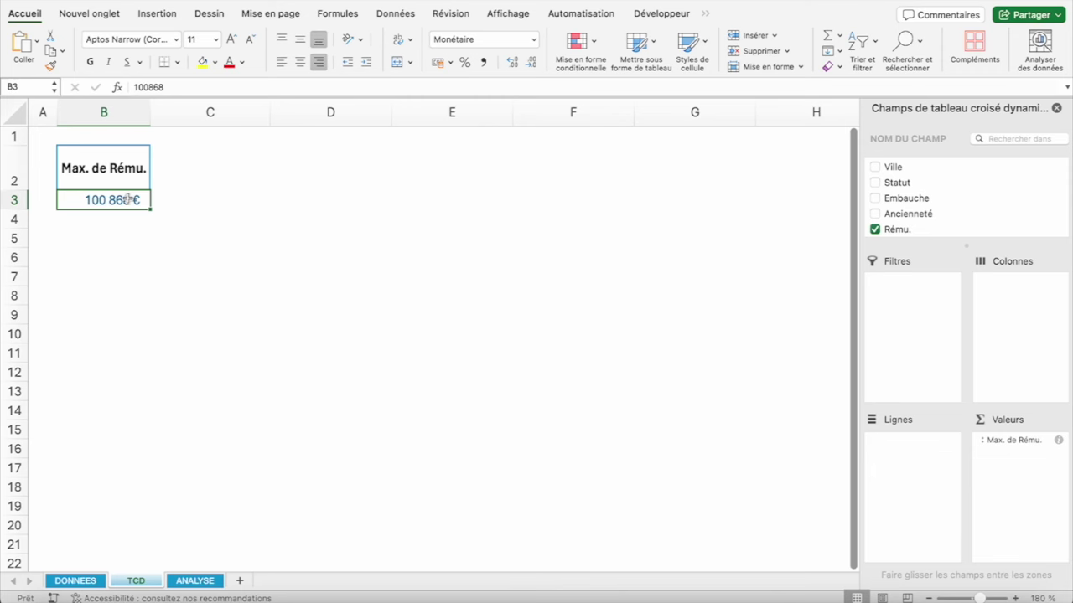
{"action": "left_click", "coordinate": [195, 581]}
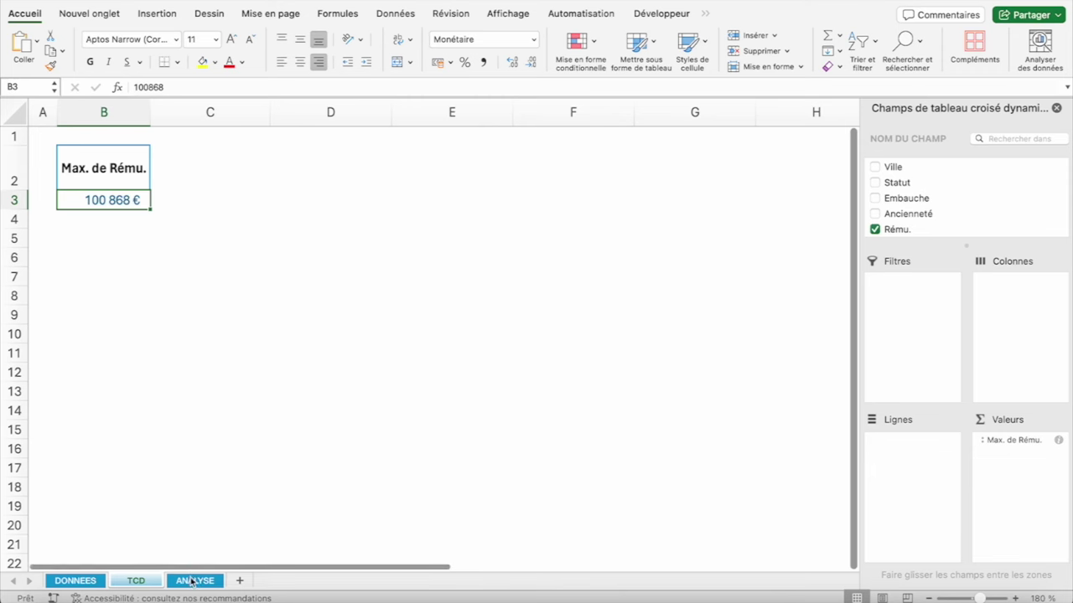
{"action": "left_click", "coordinate": [6, 238]}
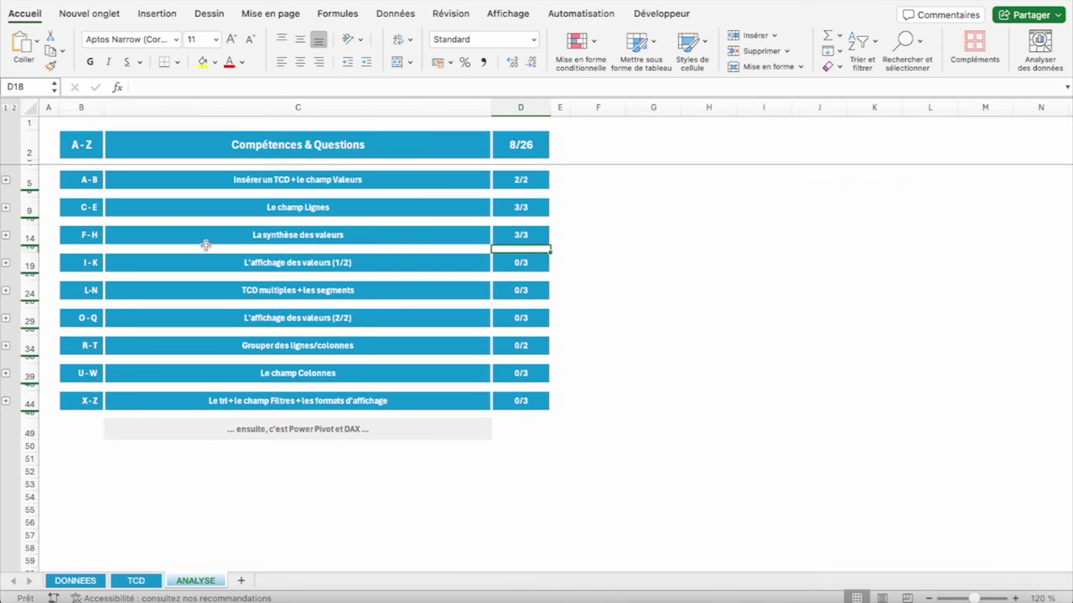
Unfold the I–K women's-share questions on ANALYSE, then return to the TCD pivot sheet
{"action": "left_click", "coordinate": [5, 265]}
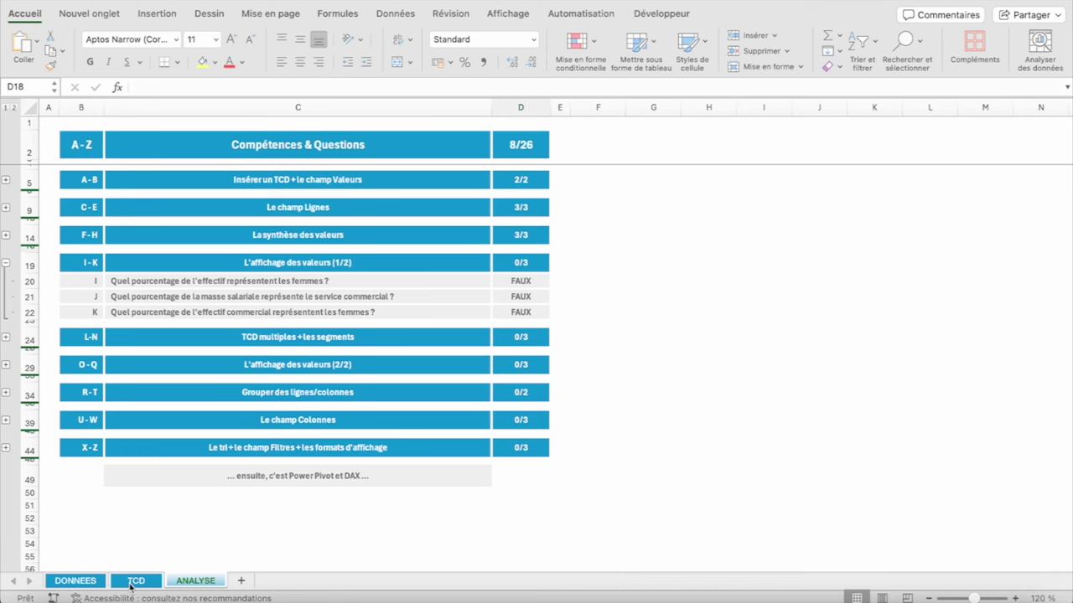
{"action": "left_click", "coordinate": [132, 581]}
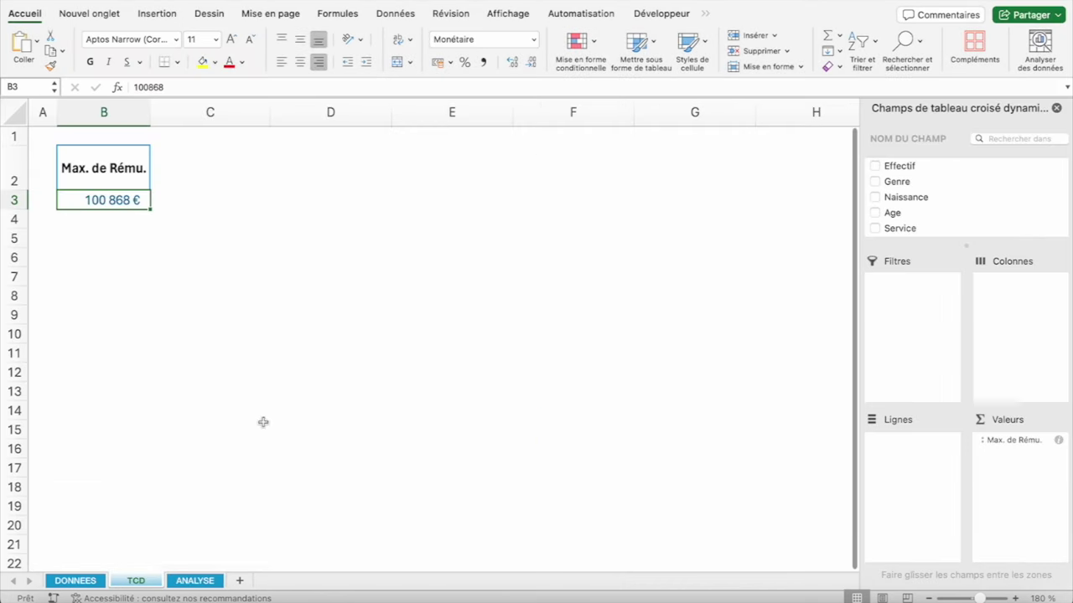
{"action": "left_click", "coordinate": [198, 581]}
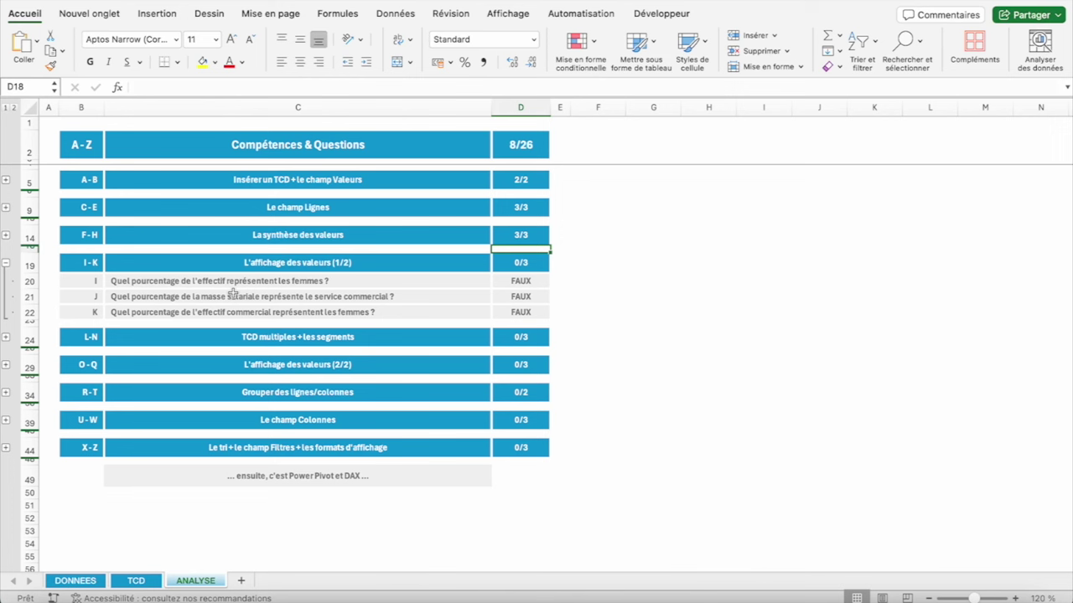
{"action": "left_click", "coordinate": [127, 579]}
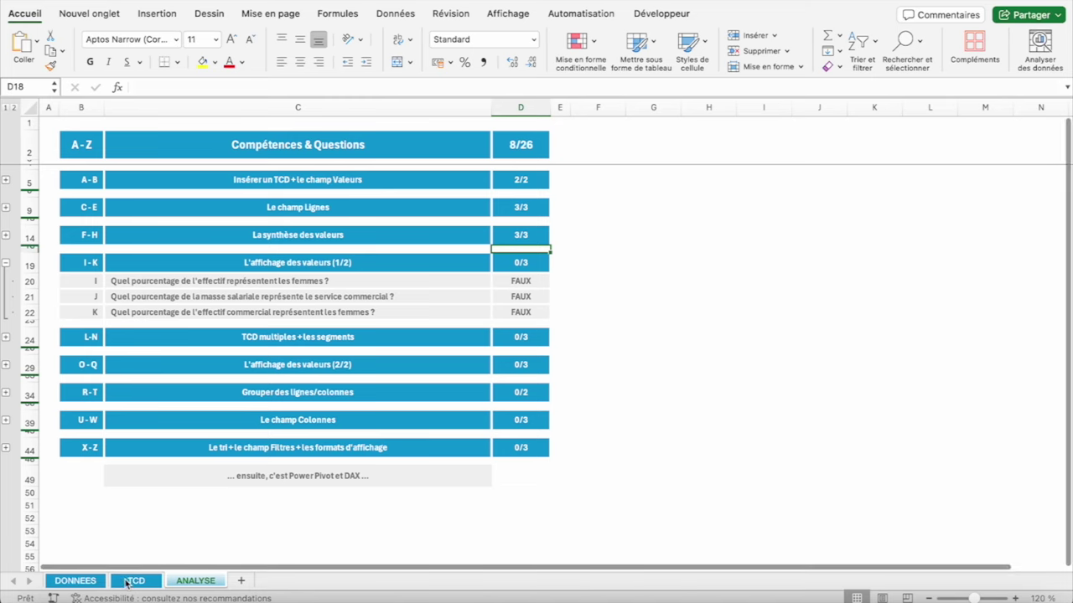
{"action": "scroll", "coordinate": [1032, 206], "scroll_direction": "down", "scroll_amount": 5}
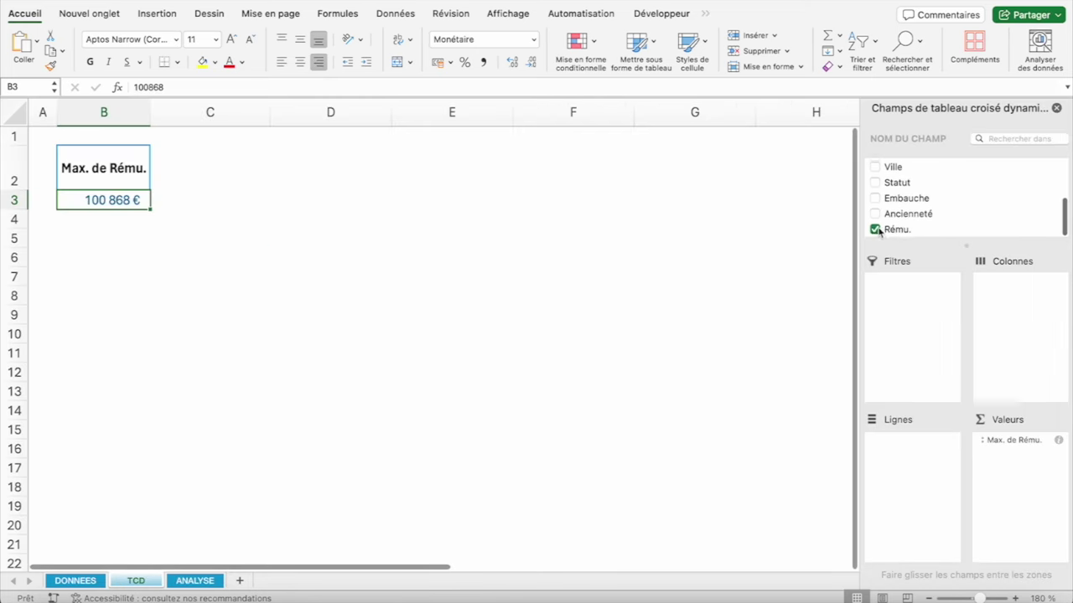
Replace Rému. with an Effectif count split by Genre: Femme 33, Homme 40
{"action": "left_click", "coordinate": [874, 228]}
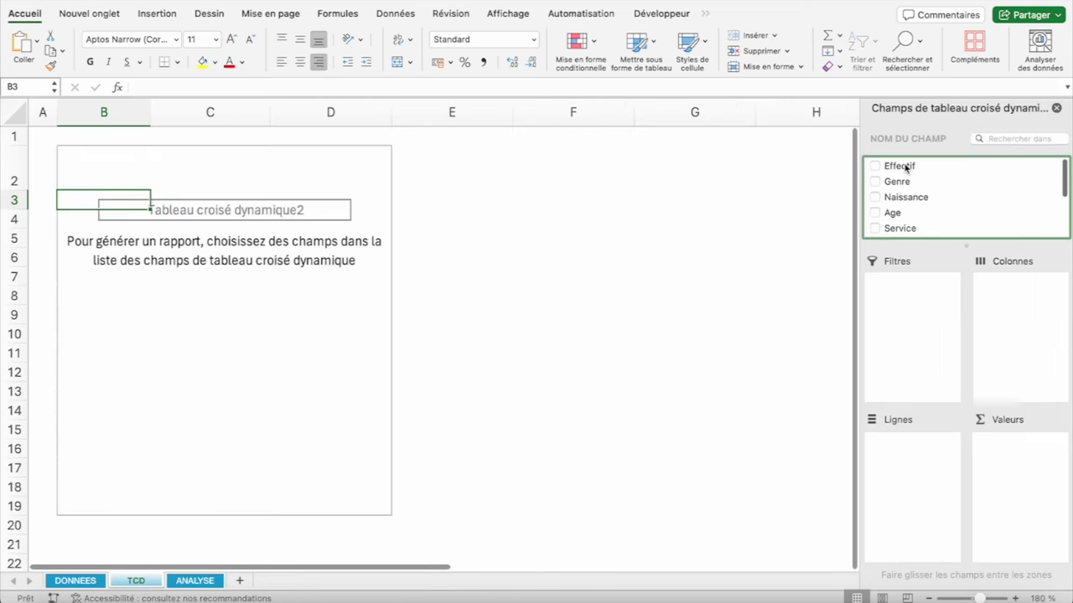
{"action": "left_click_drag", "start_coordinate": [908, 170], "coordinate": [1015, 455]}
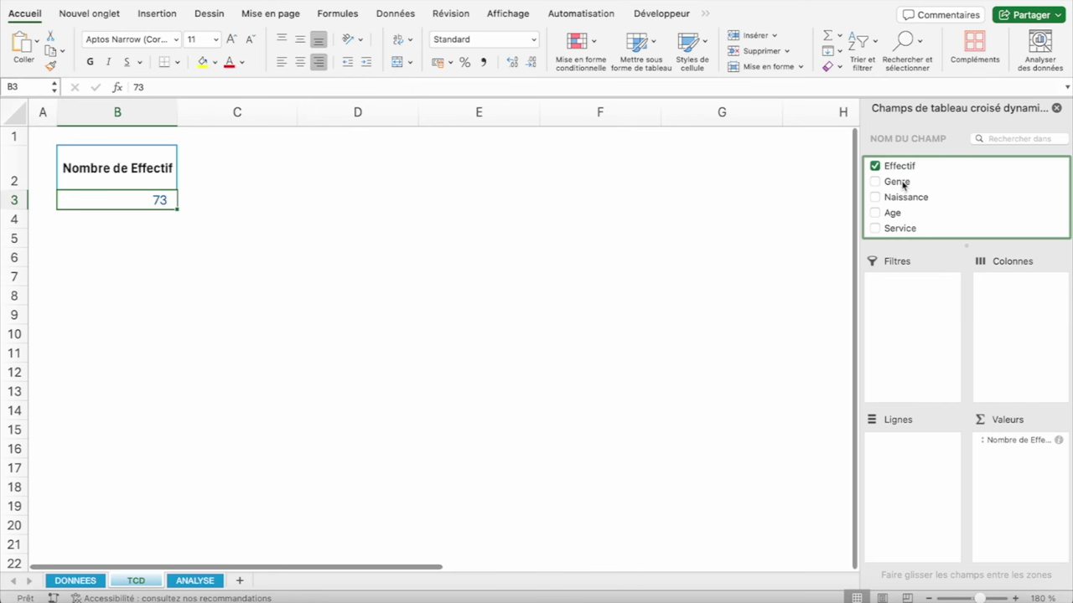
{"action": "left_click_drag", "start_coordinate": [902, 185], "coordinate": [917, 444]}
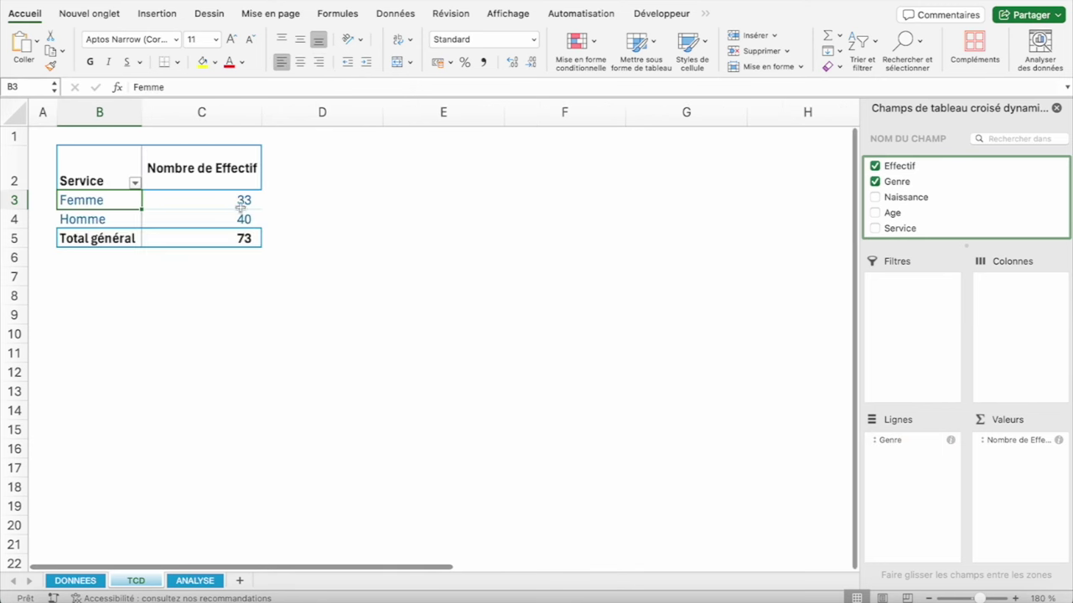
{"action": "left_click", "coordinate": [234, 198]}
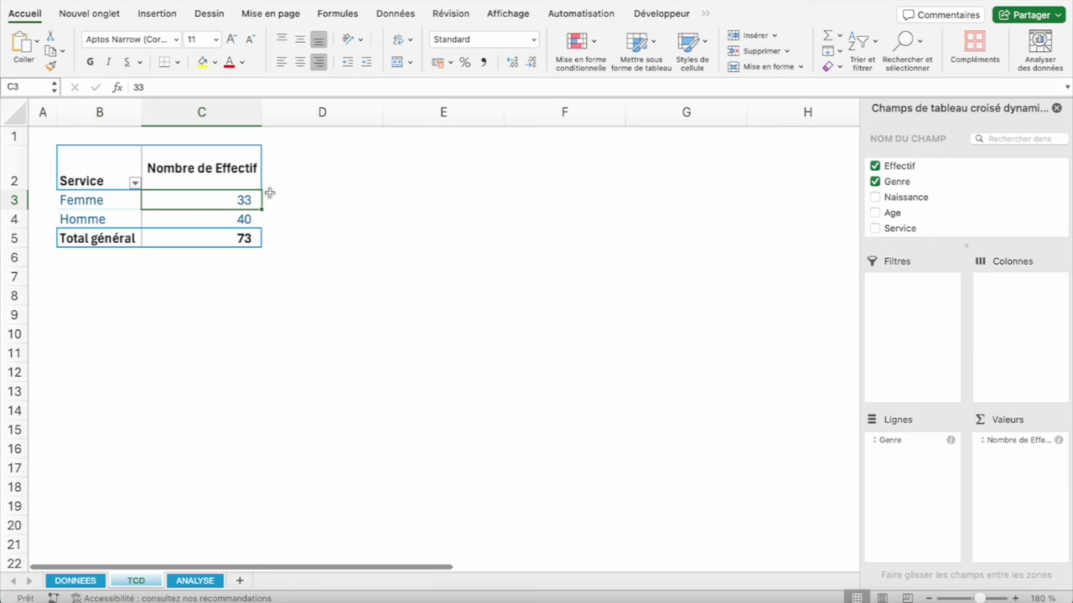
{"action": "left_click", "coordinate": [244, 219]}
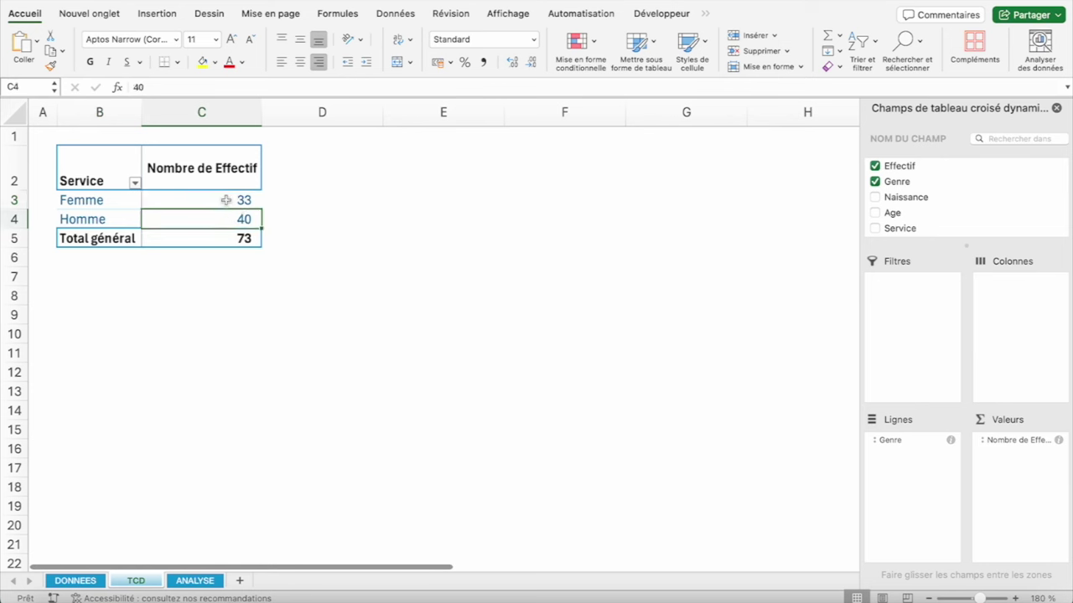
{"action": "left_click", "coordinate": [225, 200]}
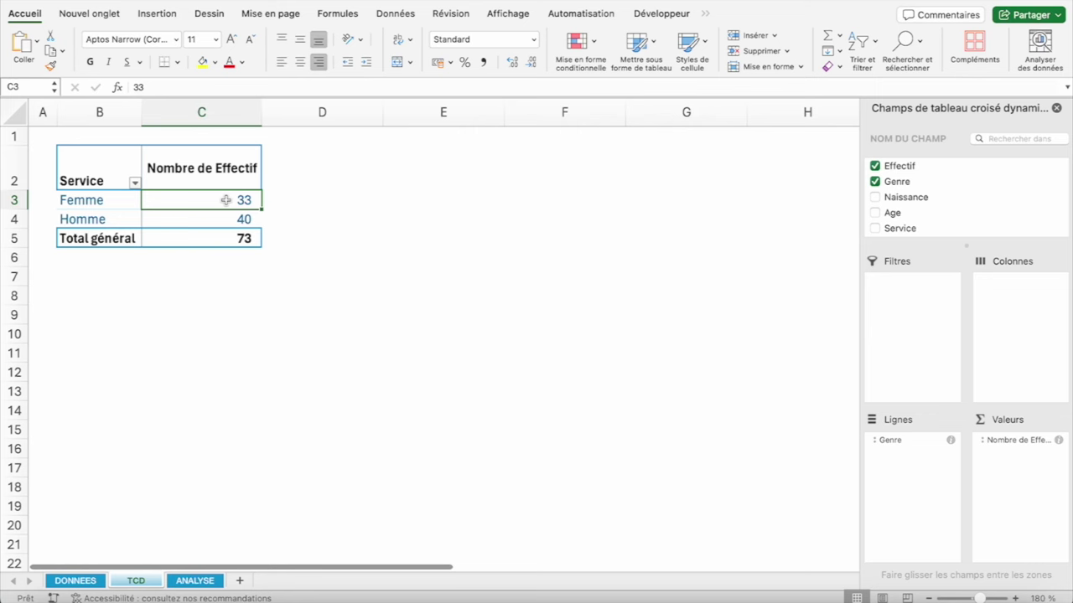
Show the Genre counts as % of grand total without decimals: Femme 45%, Homme 55%
{"action": "right_click", "coordinate": [226, 201]}
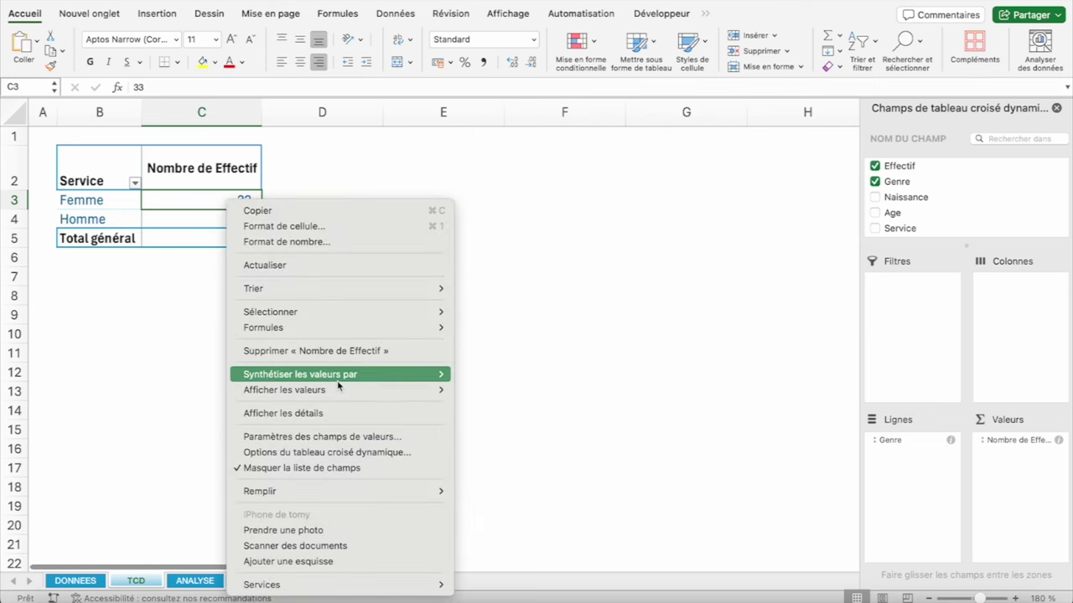
{"action": "mouse_move", "coordinate": [285, 389]}
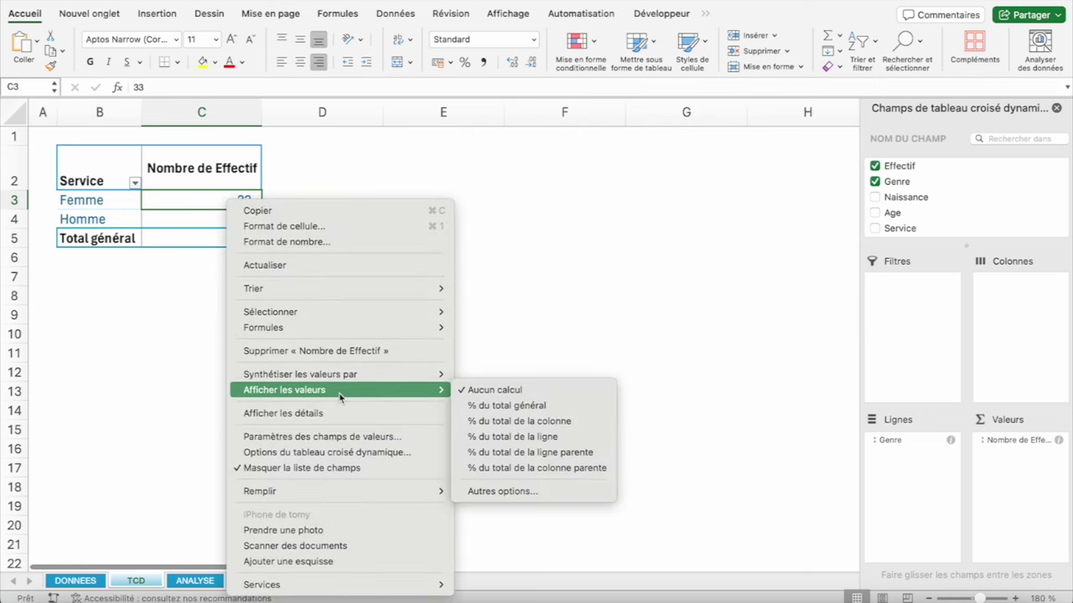
{"action": "left_click", "coordinate": [492, 407]}
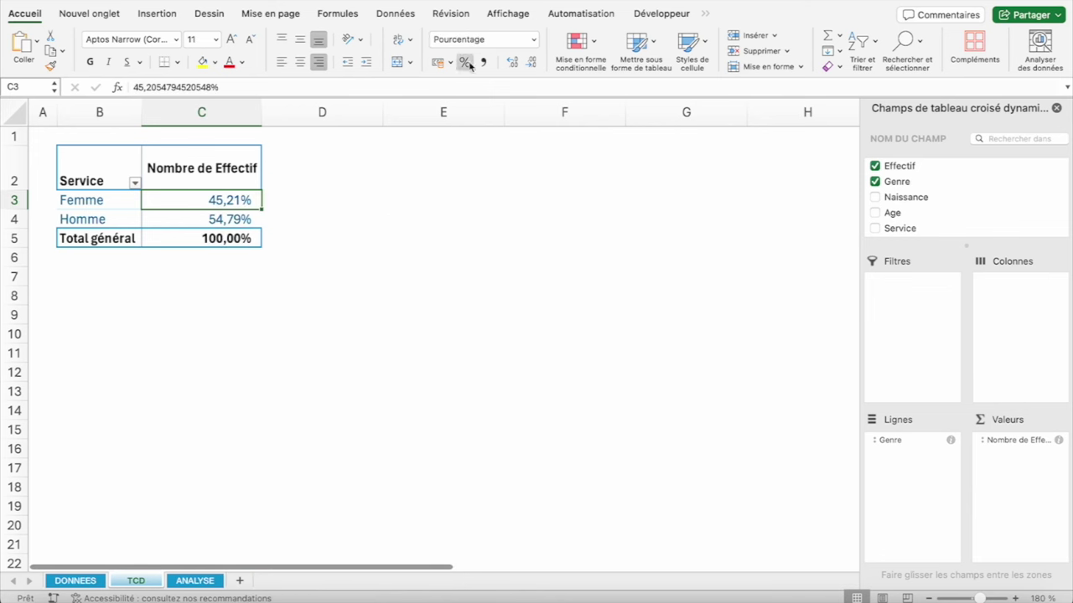
{"action": "double_click", "coordinate": [529, 62]}
{"action": "left_click", "coordinate": [248, 220]}
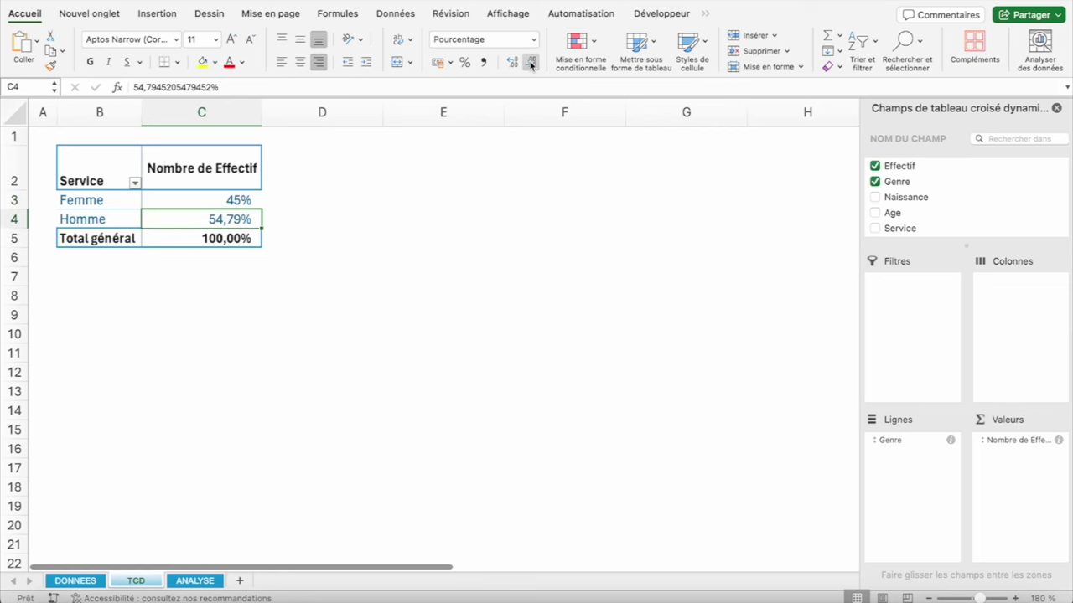
{"action": "double_click", "coordinate": [530, 62]}
{"action": "left_click", "coordinate": [237, 199]}
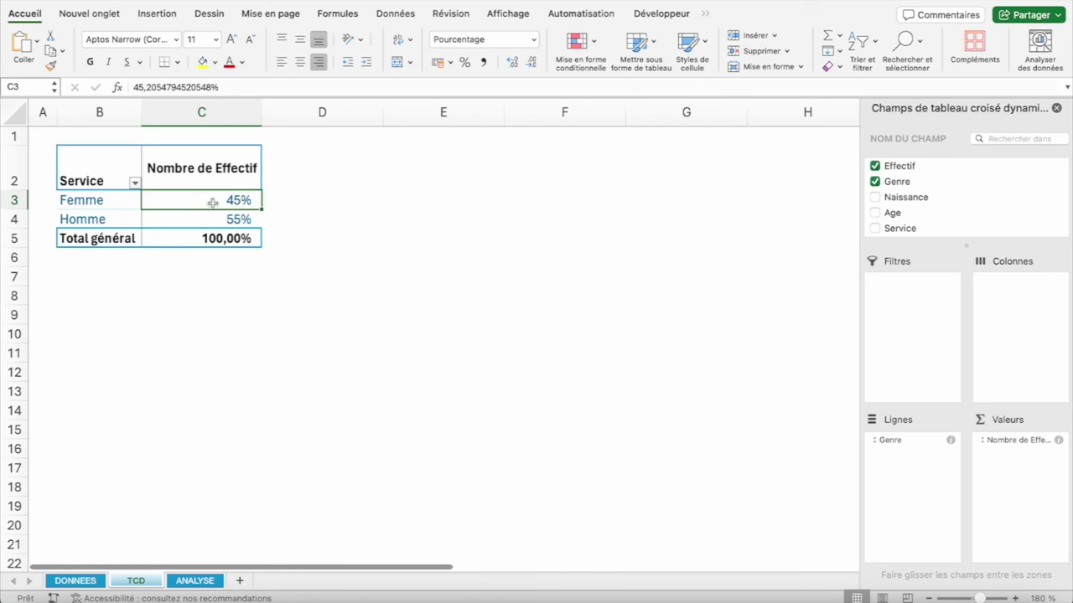
{"action": "left_click", "coordinate": [213, 219]}
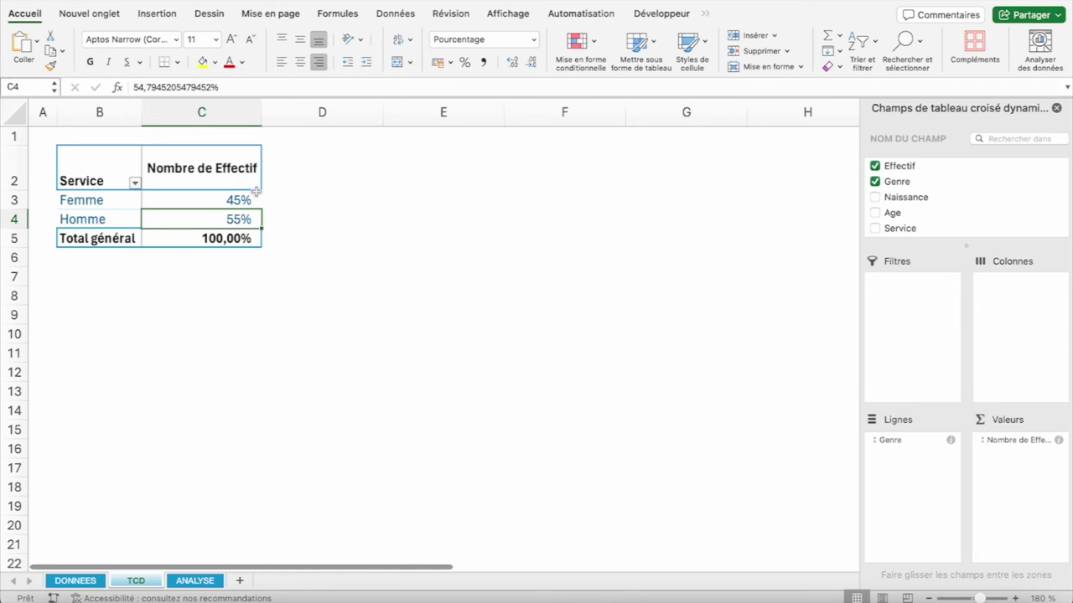
Undo the percentage display and add Effectif to the pivot values a second time
{"action": "key", "text": "ctrl+z"}
{"action": "key", "text": "ctrl+z"}
{"action": "key", "text": "ctrl+z"}
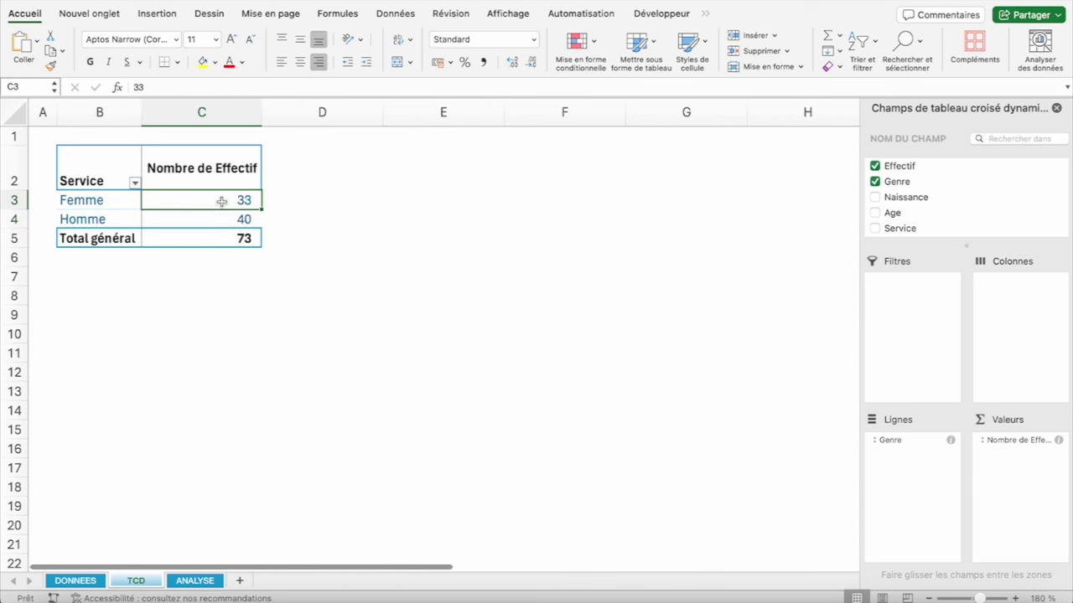
{"action": "left_click", "coordinate": [213, 216]}
{"action": "left_click", "coordinate": [214, 199]}
{"action": "left_click", "coordinate": [215, 162]}
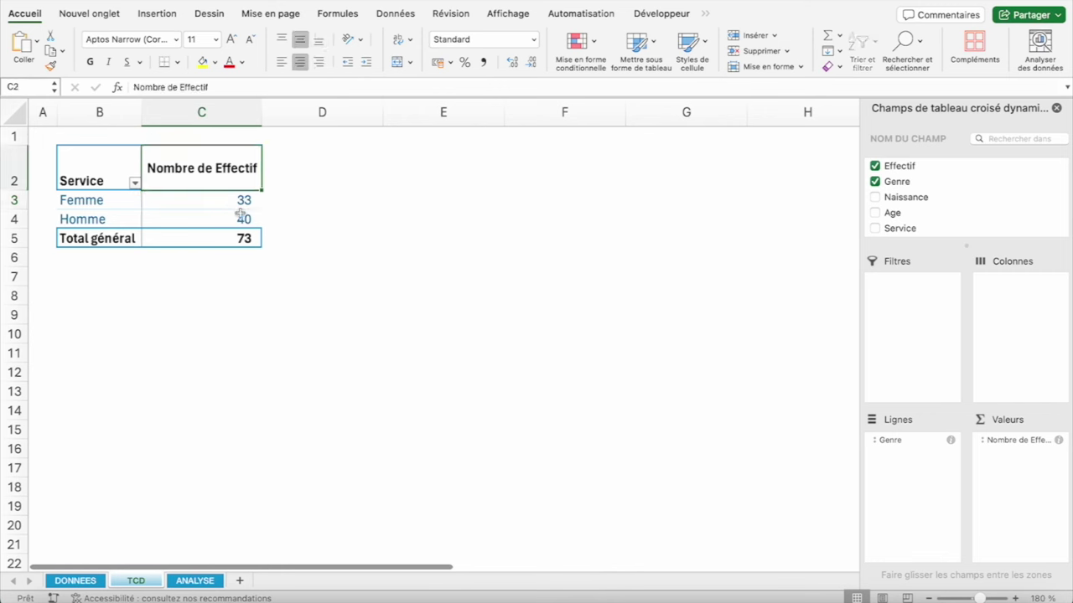
{"action": "left_click", "coordinate": [224, 201]}
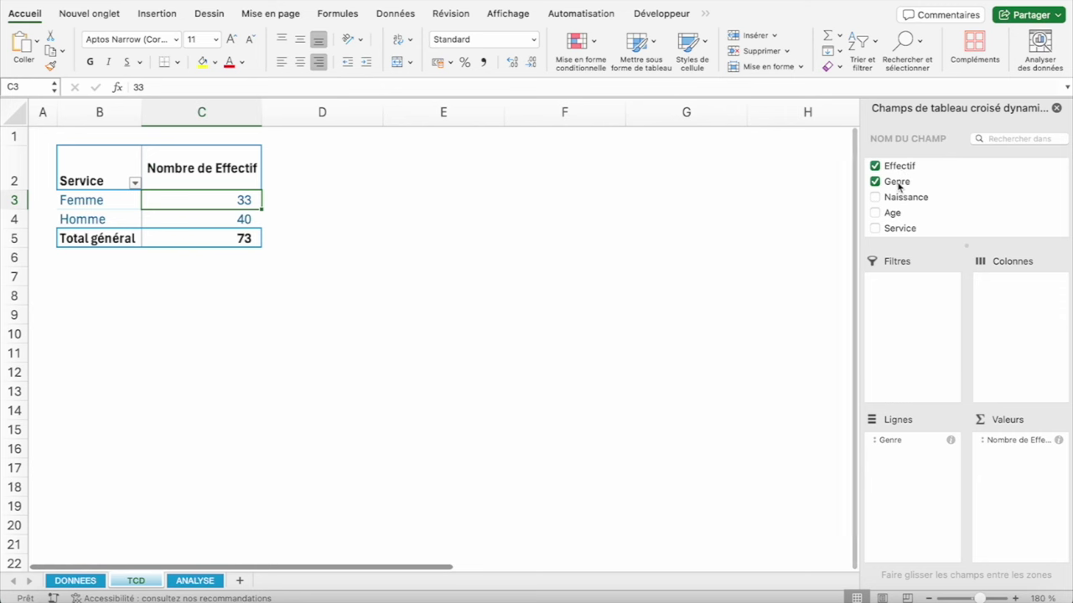
{"action": "left_click_drag", "start_coordinate": [895, 172], "coordinate": [1033, 482]}
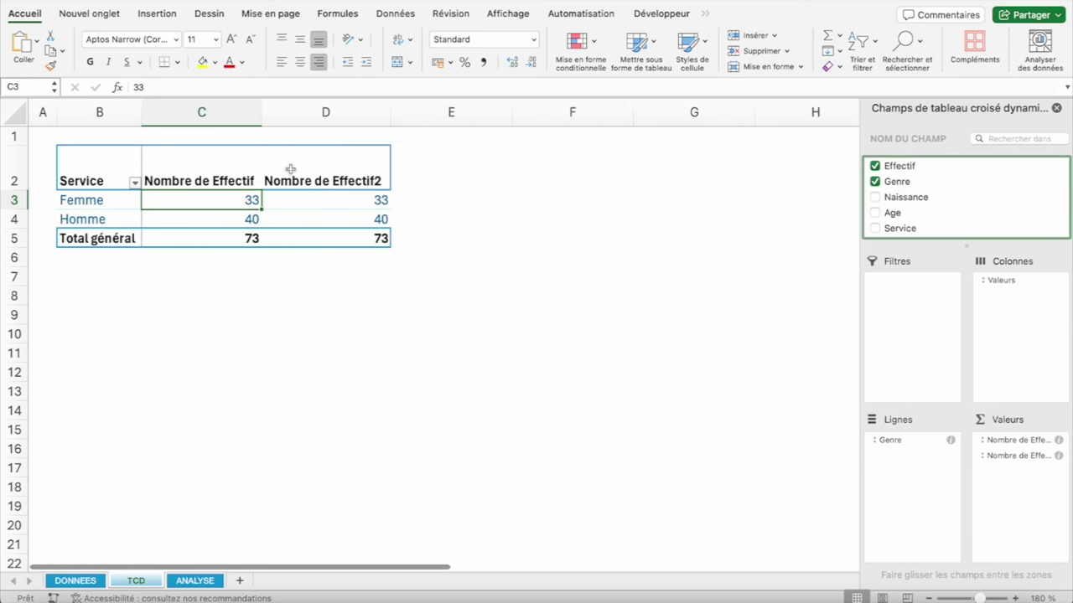
Rename the two count column headers to 'Effectif' and '%age effectif'
{"action": "left_click", "coordinate": [230, 174]}
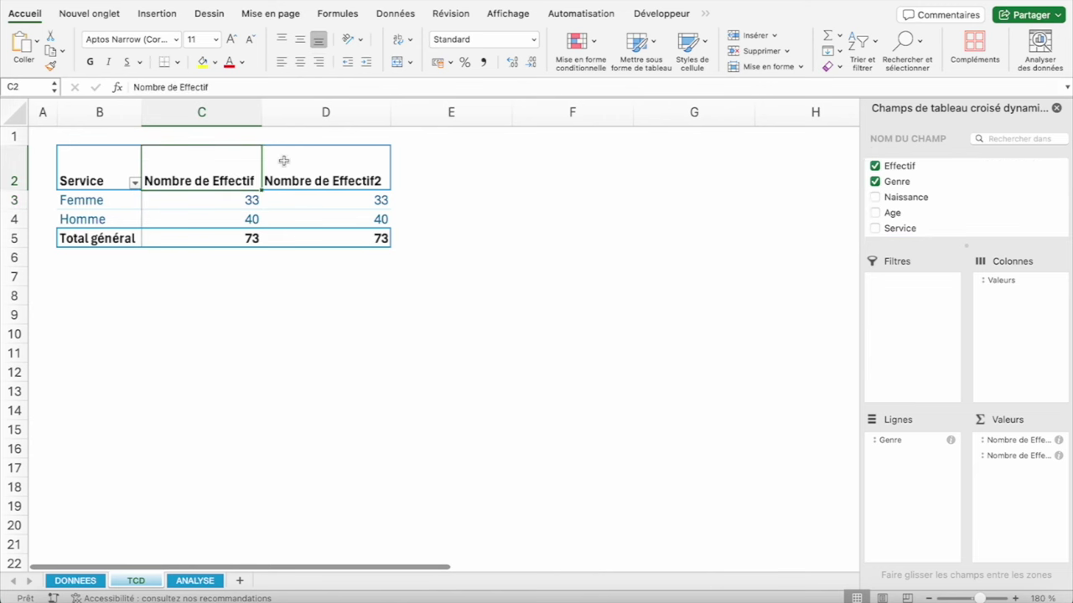
{"action": "type", "text": "Effectif"}
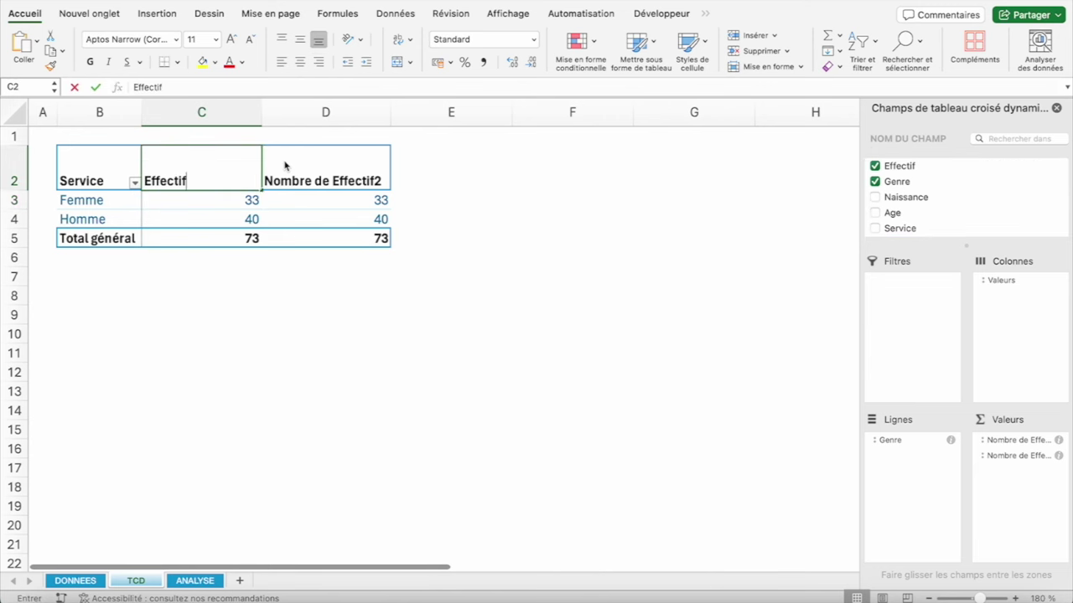
{"action": "key", "text": "Return"}
{"action": "left_click", "coordinate": [491, 222]}
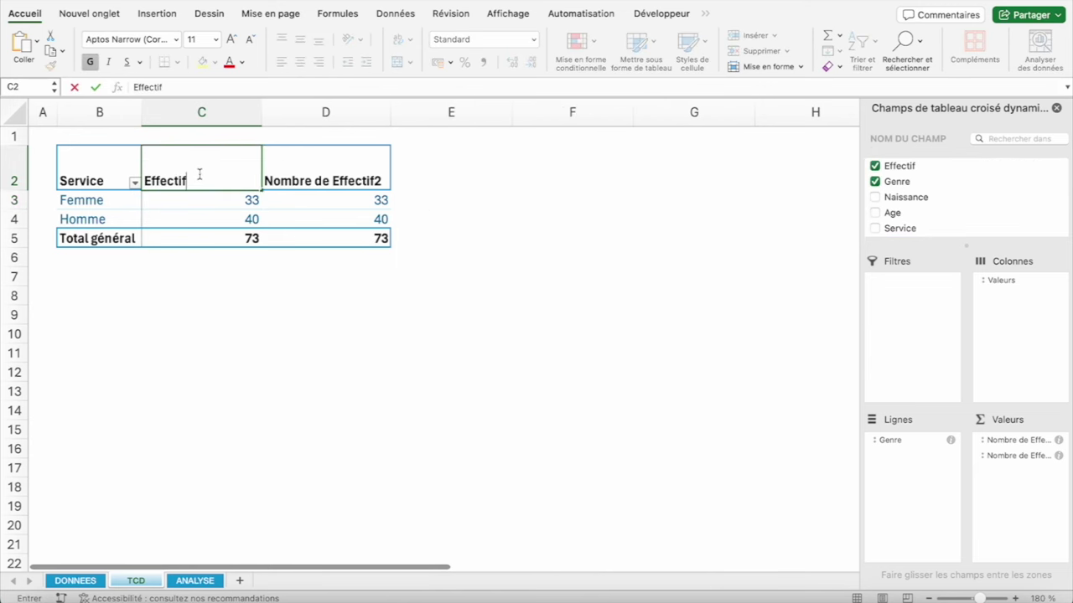
{"action": "key", "text": "Return"}
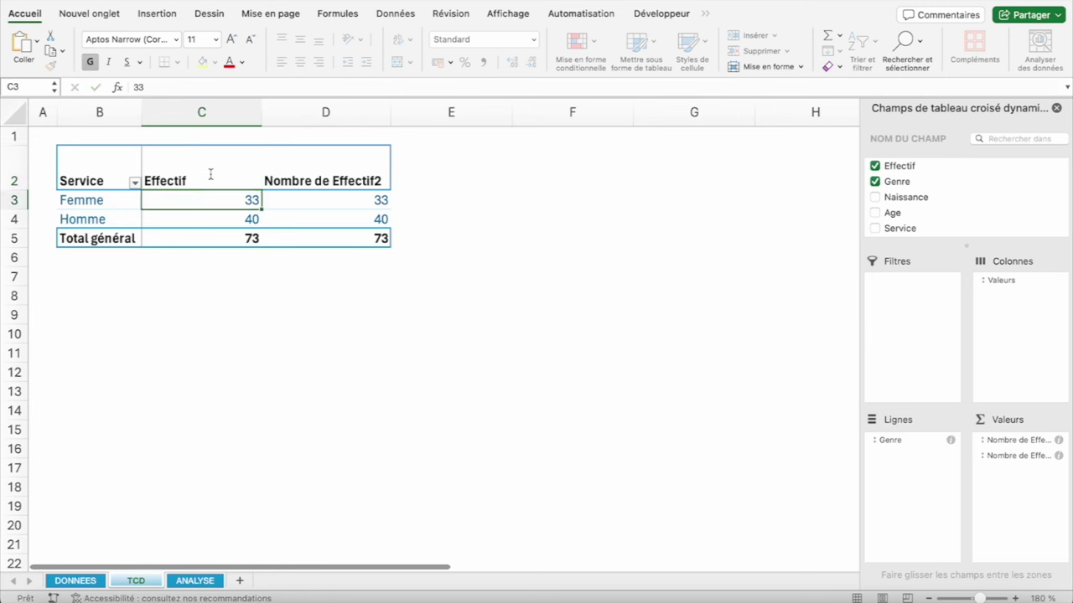
{"action": "left_click", "coordinate": [344, 156]}
{"action": "left_click", "coordinate": [326, 159]}
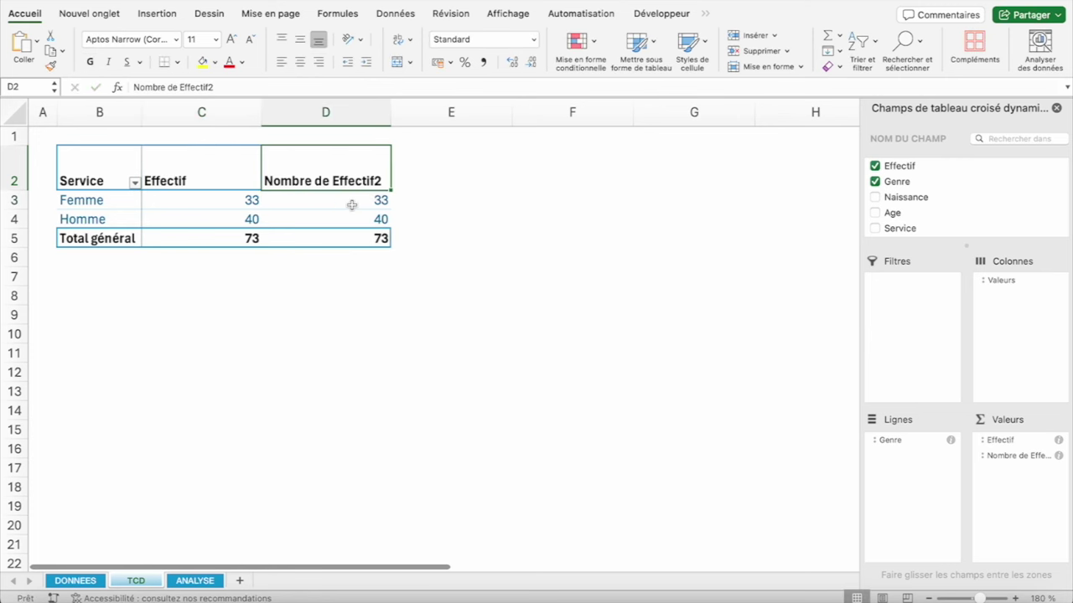
{"action": "type", "text": "%age effe"}
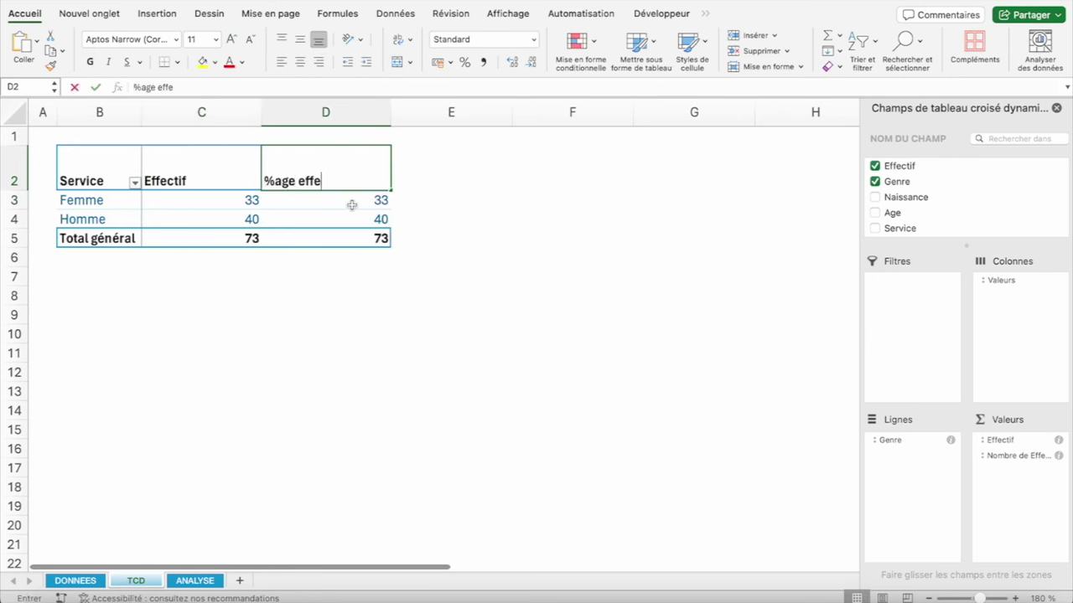
{"action": "type", "text": "ctif"}
{"action": "key", "text": "Return"}
{"action": "left_click", "coordinate": [326, 162]}
Centre the pivot header row B2:D2 horizontally and vertically
{"action": "left_click", "coordinate": [191, 170]}
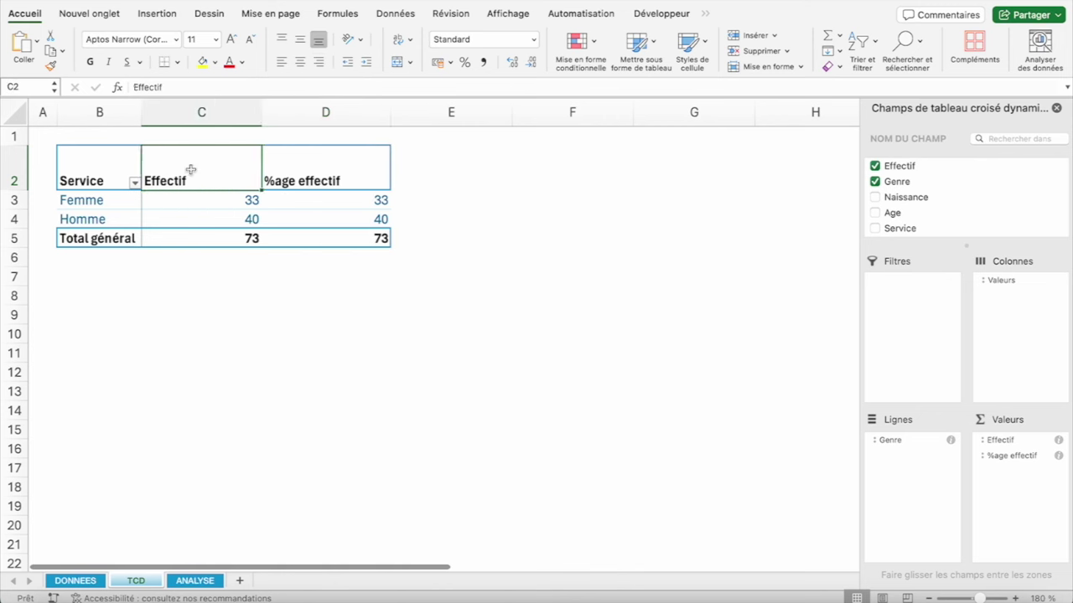
{"action": "left_click_drag", "start_coordinate": [78, 171], "coordinate": [326, 171]}
{"action": "left_click", "coordinate": [299, 62]}
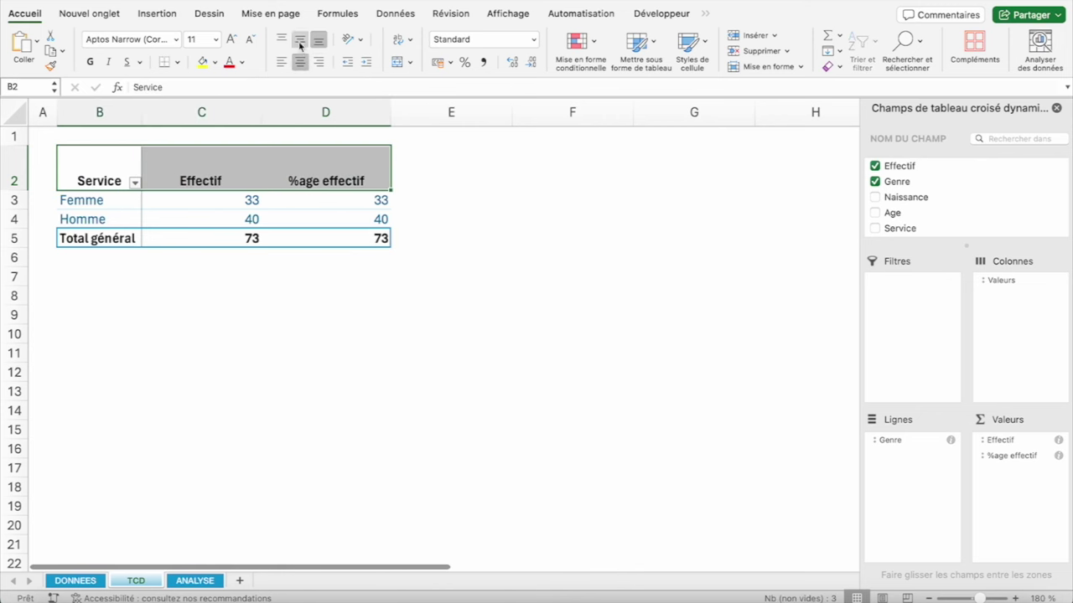
{"action": "left_click", "coordinate": [299, 40]}
{"action": "left_click", "coordinate": [204, 201]}
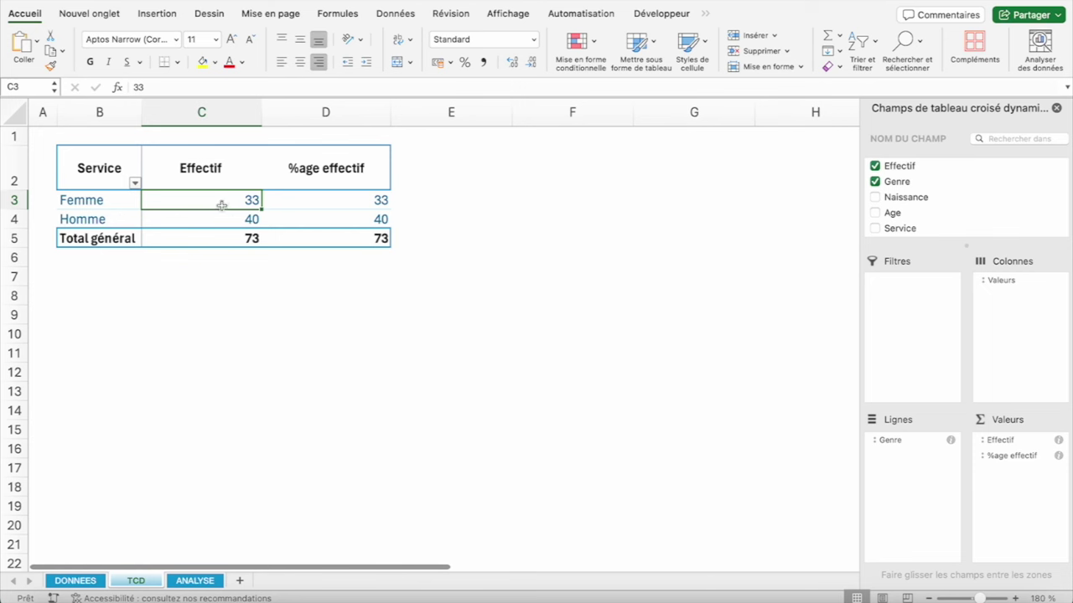
{"action": "left_click", "coordinate": [335, 199]}
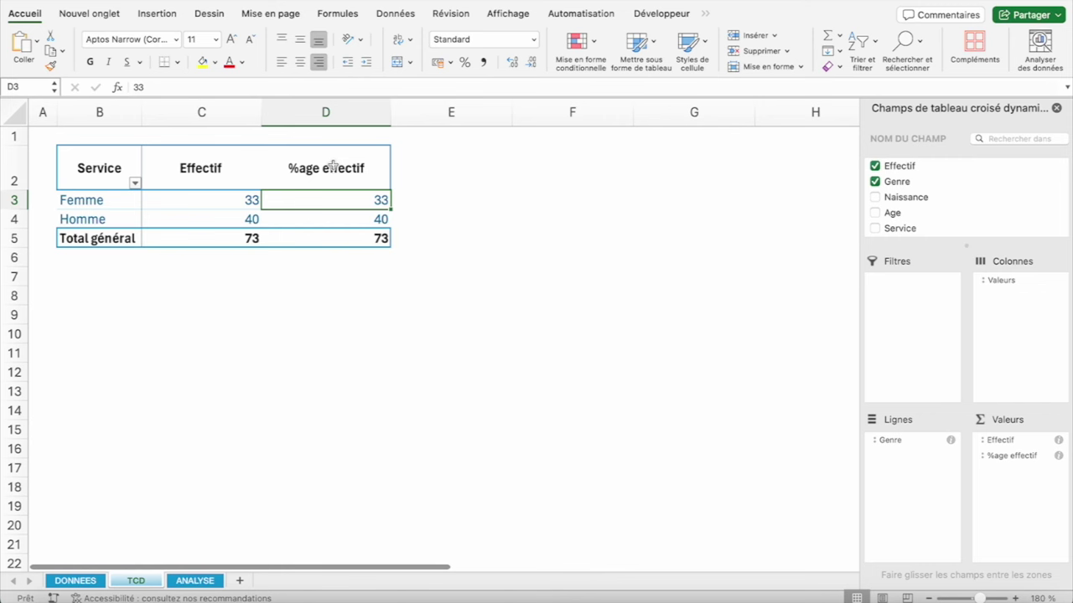
{"action": "right_click", "coordinate": [312, 202]}
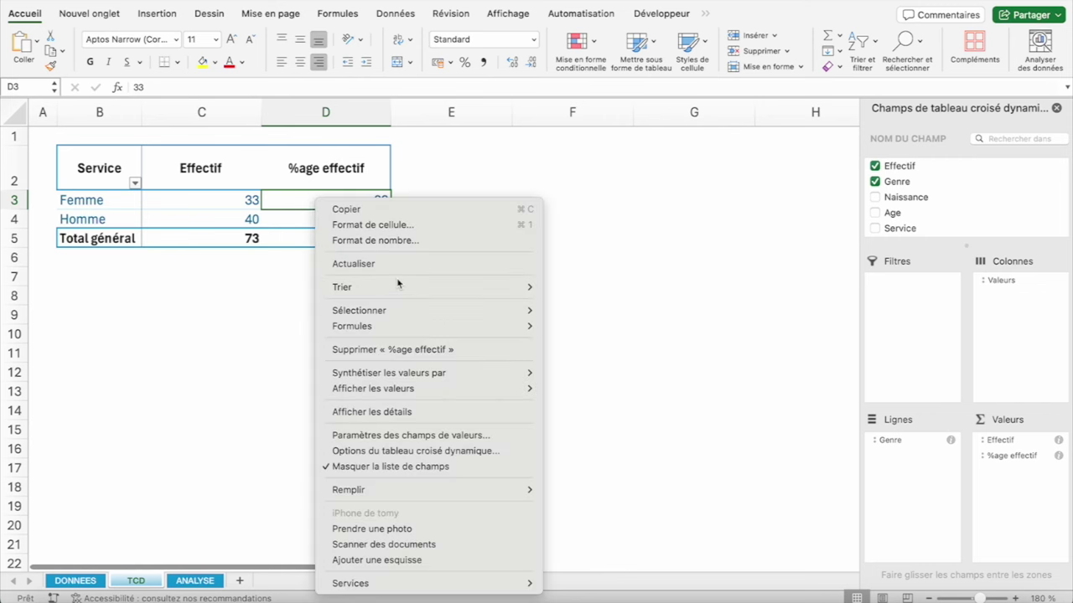
{"action": "mouse_move", "coordinate": [373, 388]}
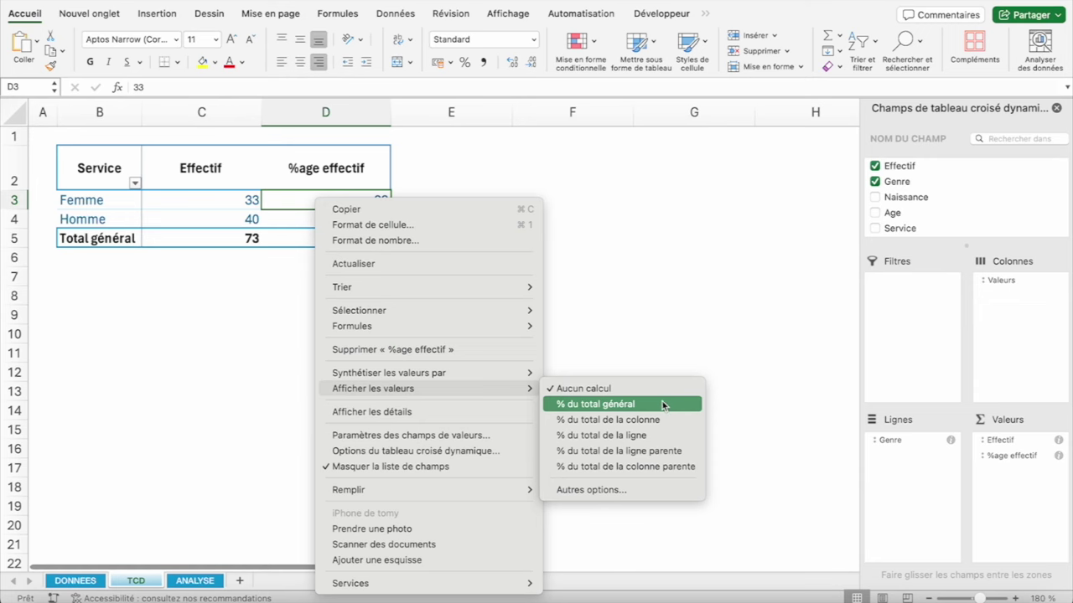
{"action": "left_click", "coordinate": [664, 406]}
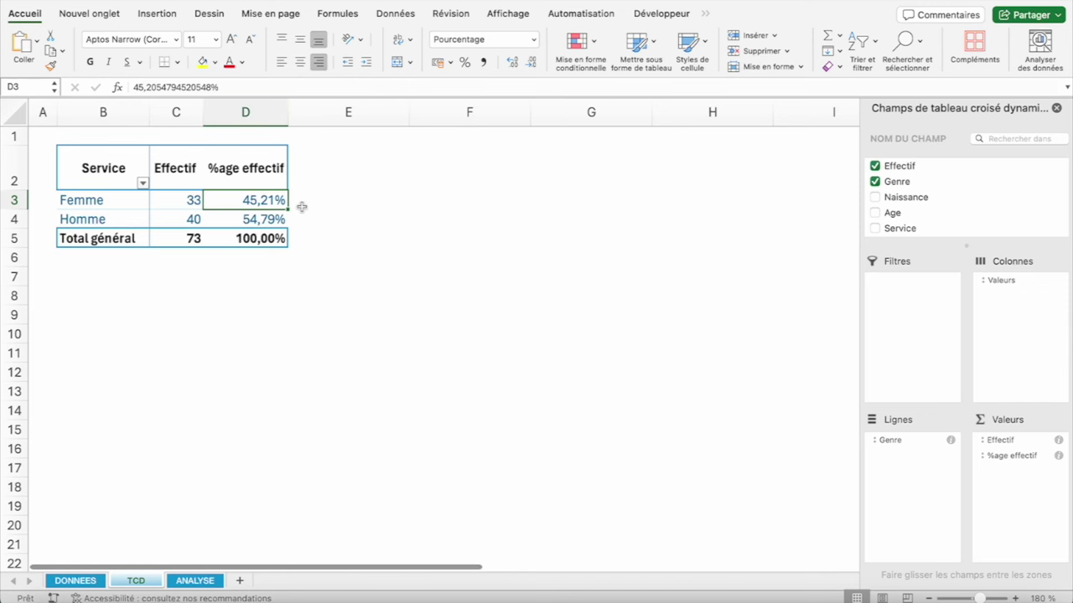
{"action": "left_click", "coordinate": [278, 150]}
{"action": "left_click", "coordinate": [188, 89]}
{"action": "double_click", "coordinate": [189, 88]}
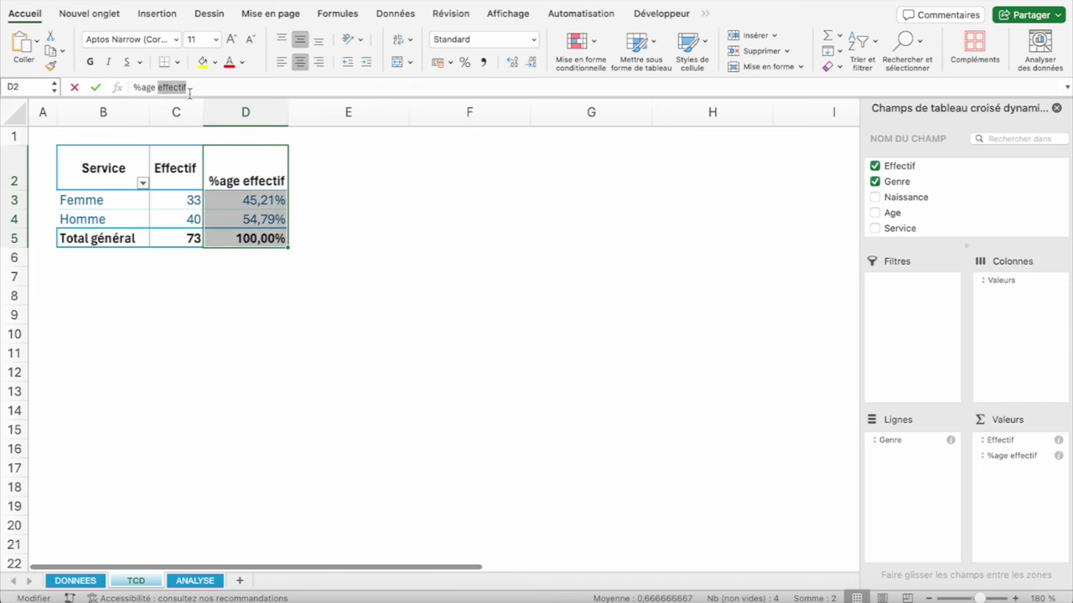
{"action": "key", "text": "Return"}
{"action": "key", "text": "Return"}
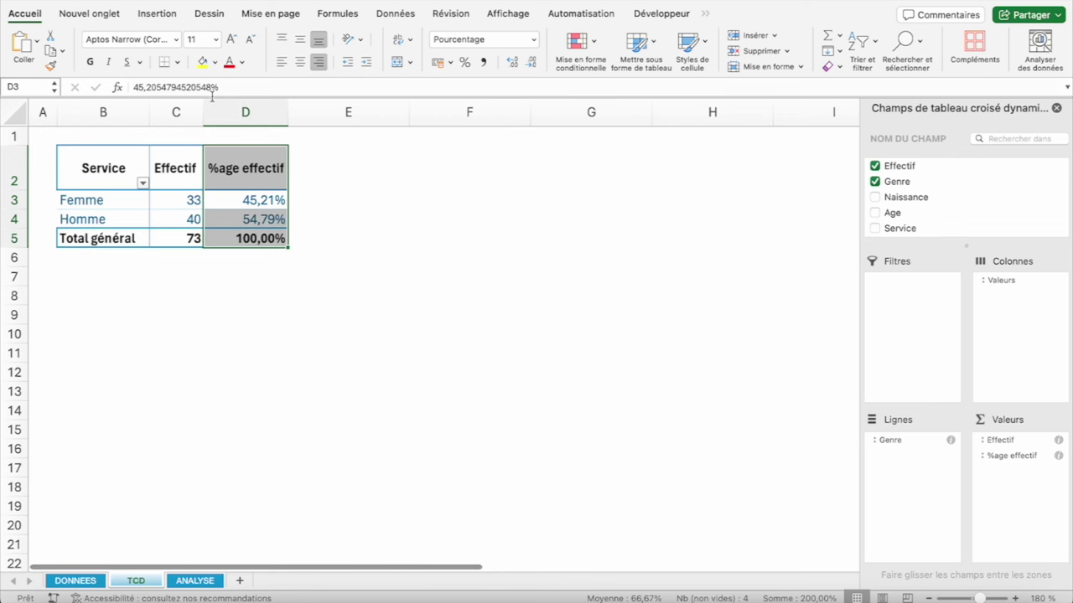
{"action": "key", "text": "ctrl+z"}
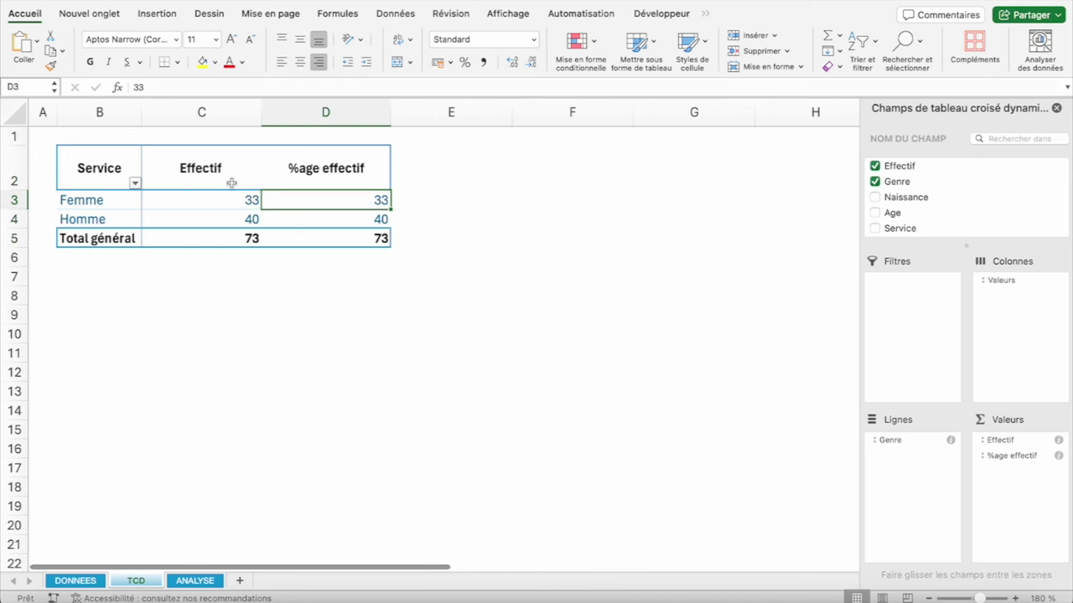
{"action": "right_click", "coordinate": [345, 199]}
{"action": "mouse_move", "coordinate": [398, 389]}
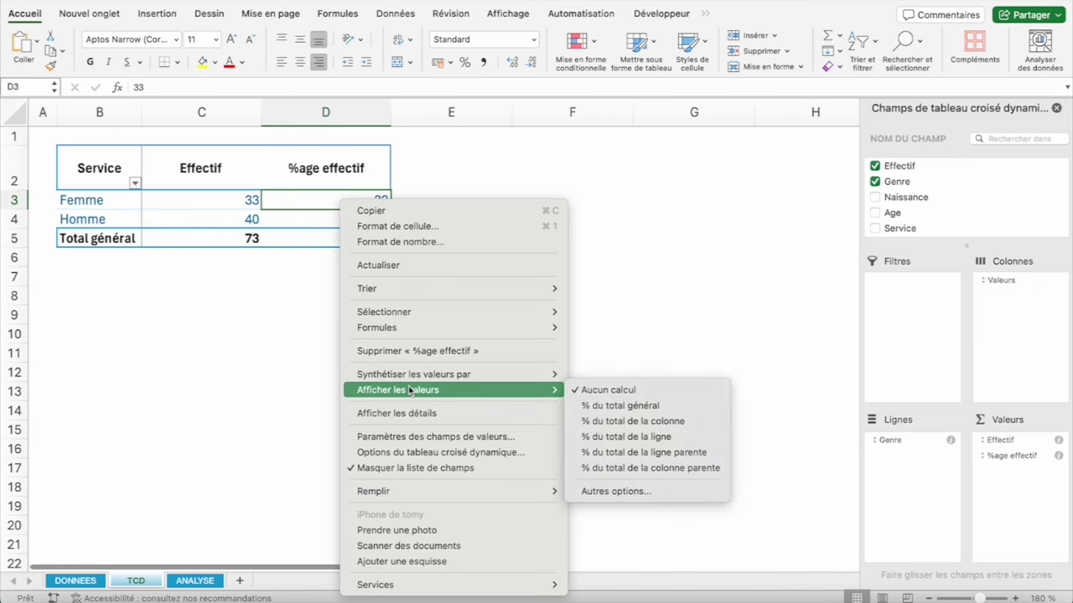
{"action": "left_click", "coordinate": [671, 411]}
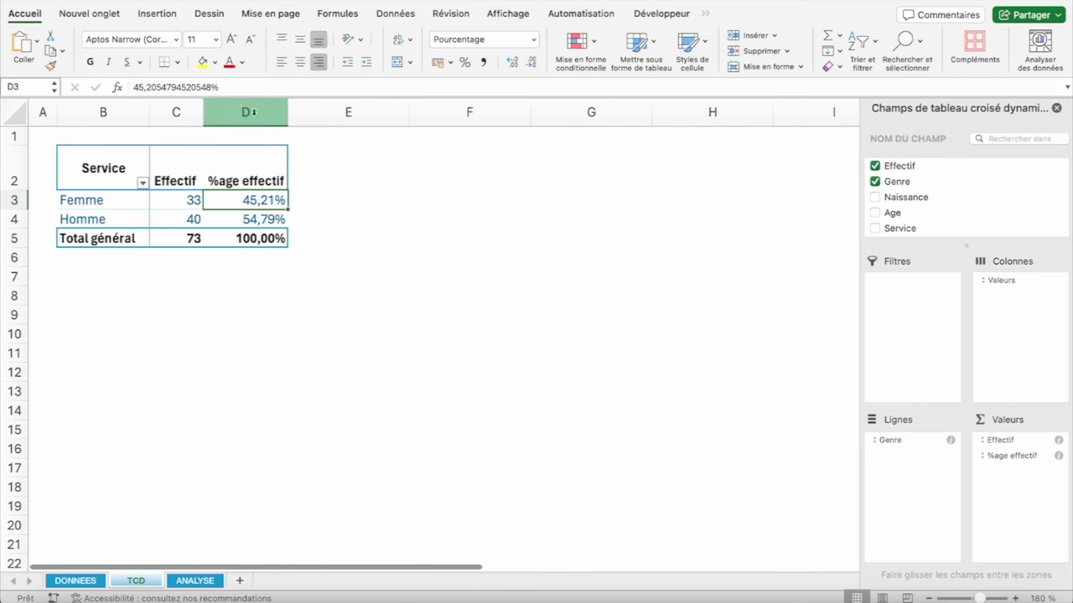
{"action": "key", "text": "ctrl+z"}
Open the Options du tableau croisé dynamique and review its Disposition settings
{"action": "left_click", "coordinate": [223, 171]}
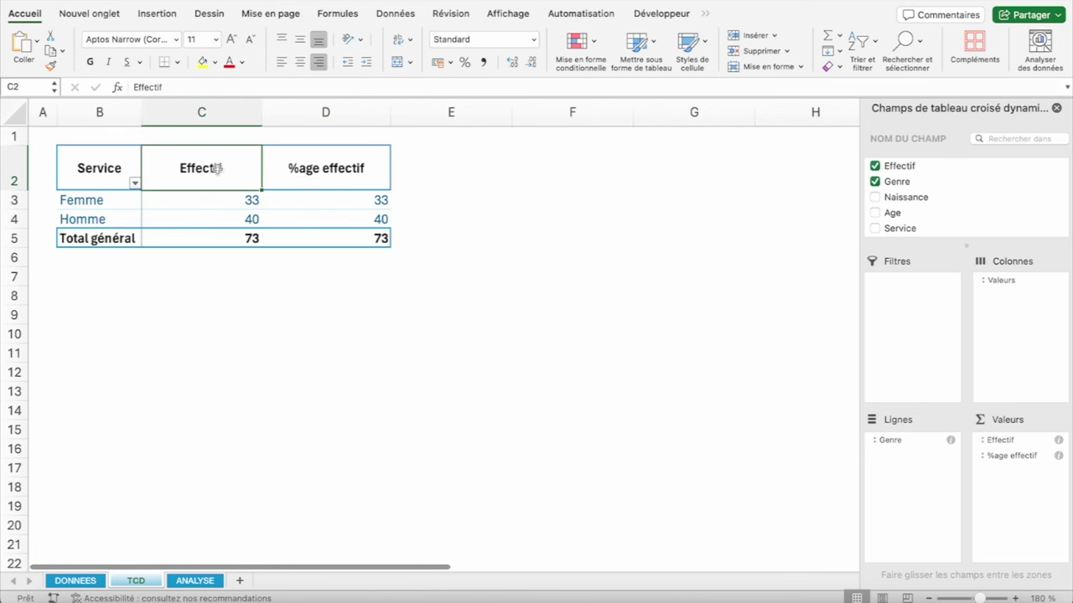
{"action": "right_click", "coordinate": [223, 180]}
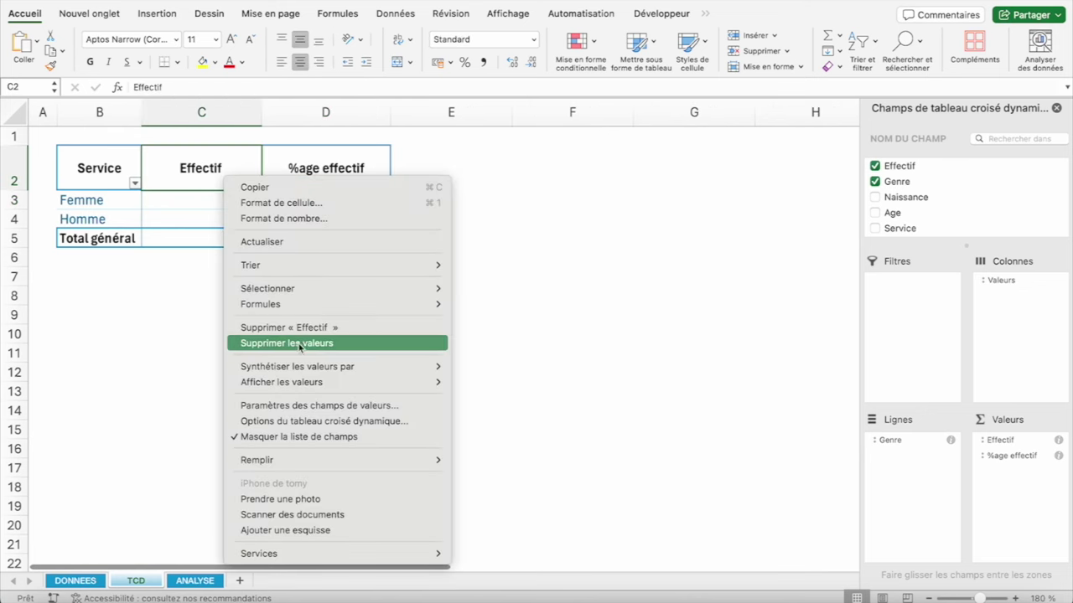
{"action": "left_click", "coordinate": [329, 421]}
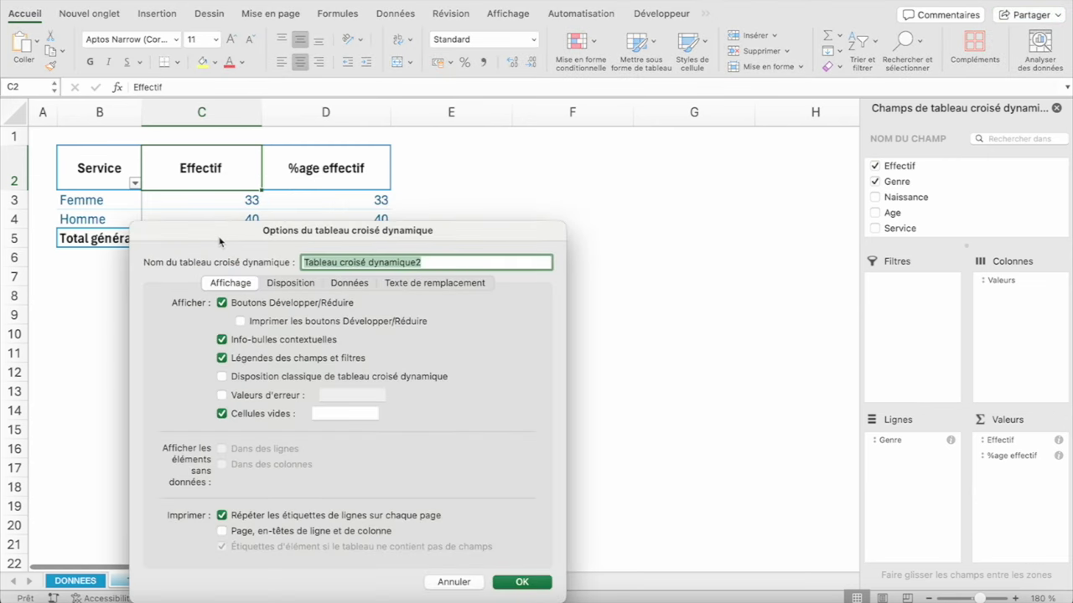
{"action": "left_click_drag", "start_coordinate": [219, 242], "coordinate": [238, 173]}
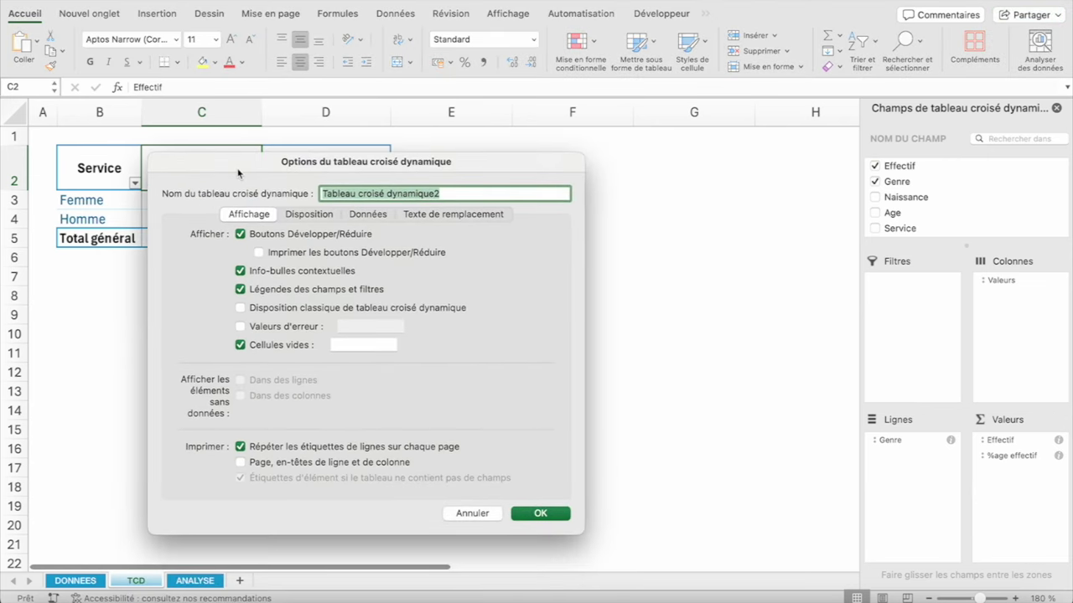
{"action": "left_click", "coordinate": [302, 216]}
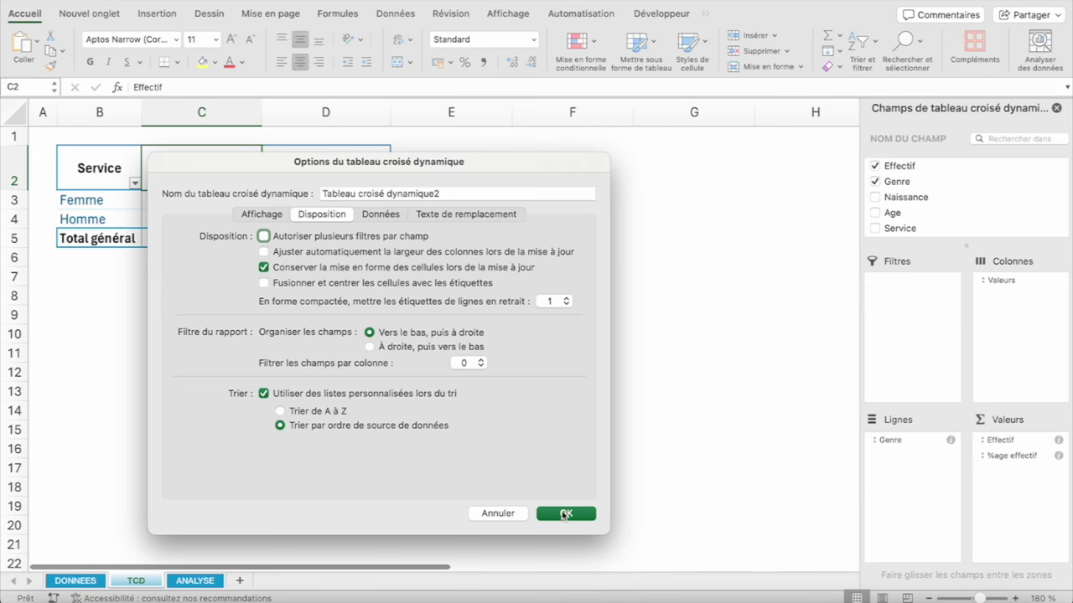
{"action": "left_click", "coordinate": [565, 512]}
Show %age effectif as % of grand total, then recheck the Disposition and Données options
{"action": "right_click", "coordinate": [332, 202]}
{"action": "mouse_move", "coordinate": [391, 393]}
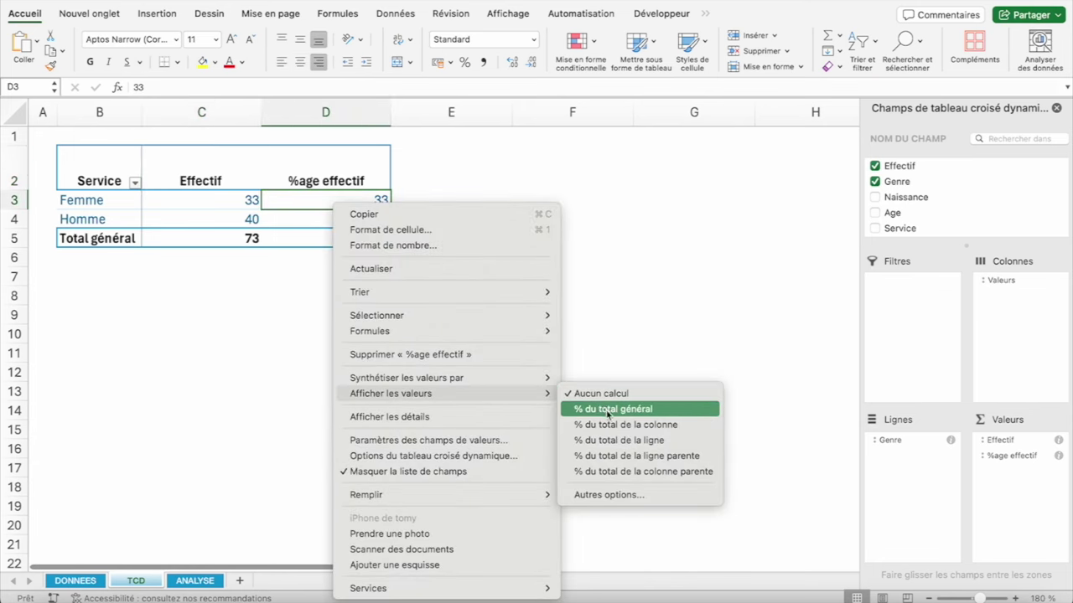
{"action": "left_click", "coordinate": [613, 409]}
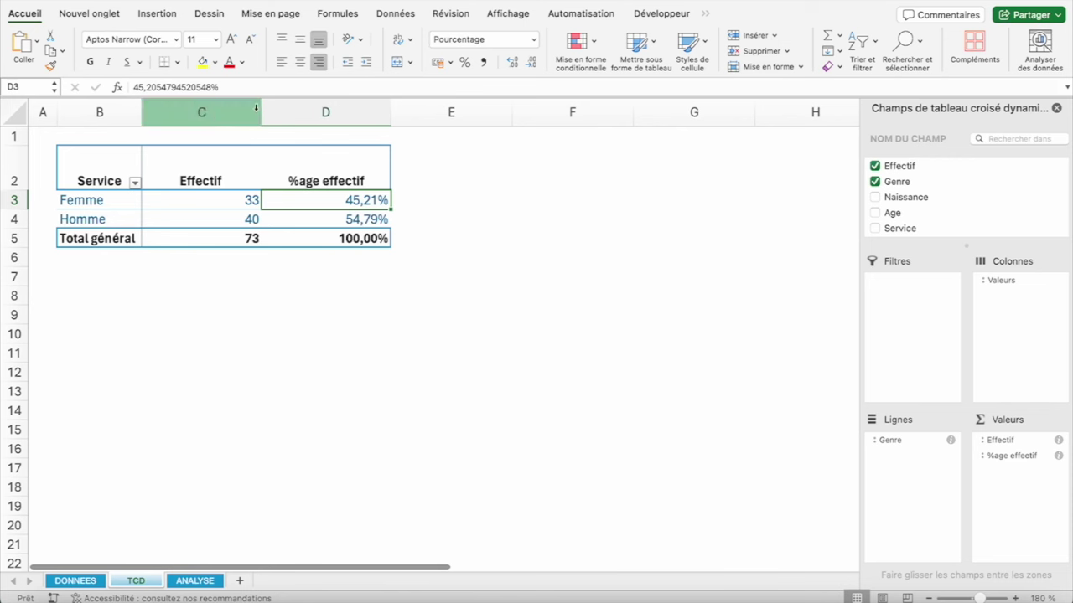
{"action": "left_click", "coordinate": [209, 195]}
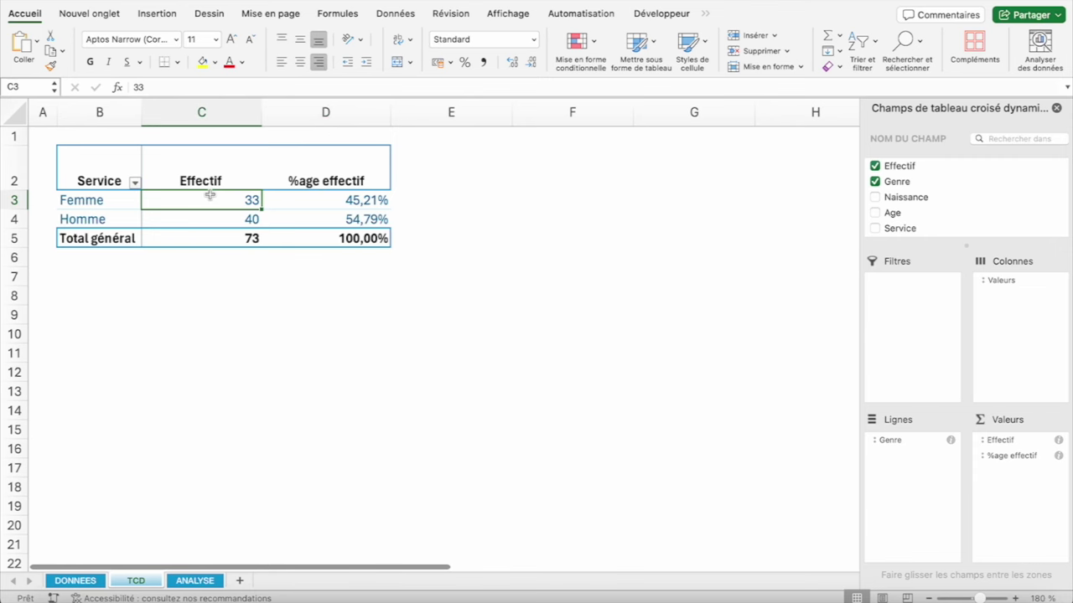
{"action": "left_click", "coordinate": [210, 160]}
{"action": "right_click", "coordinate": [215, 161]}
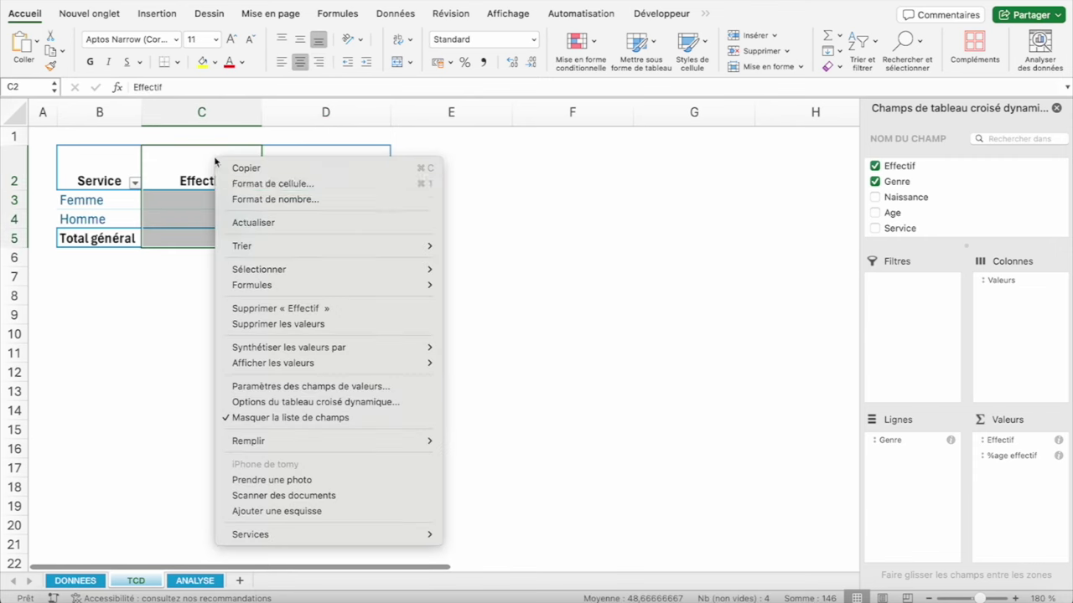
{"action": "left_click", "coordinate": [293, 403]}
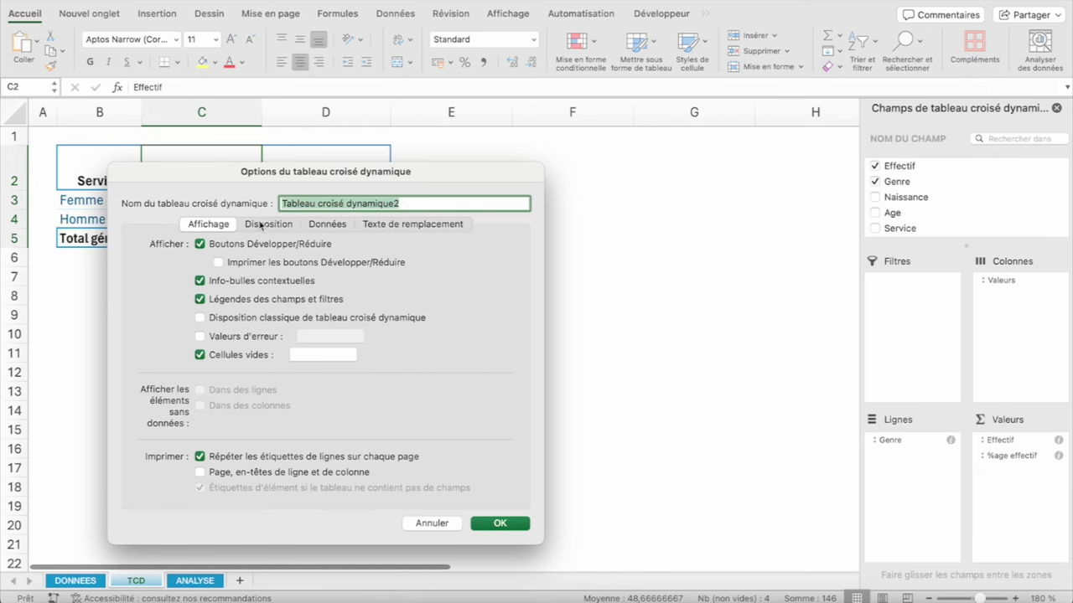
{"action": "left_click", "coordinate": [262, 227]}
{"action": "left_click", "coordinate": [340, 225]}
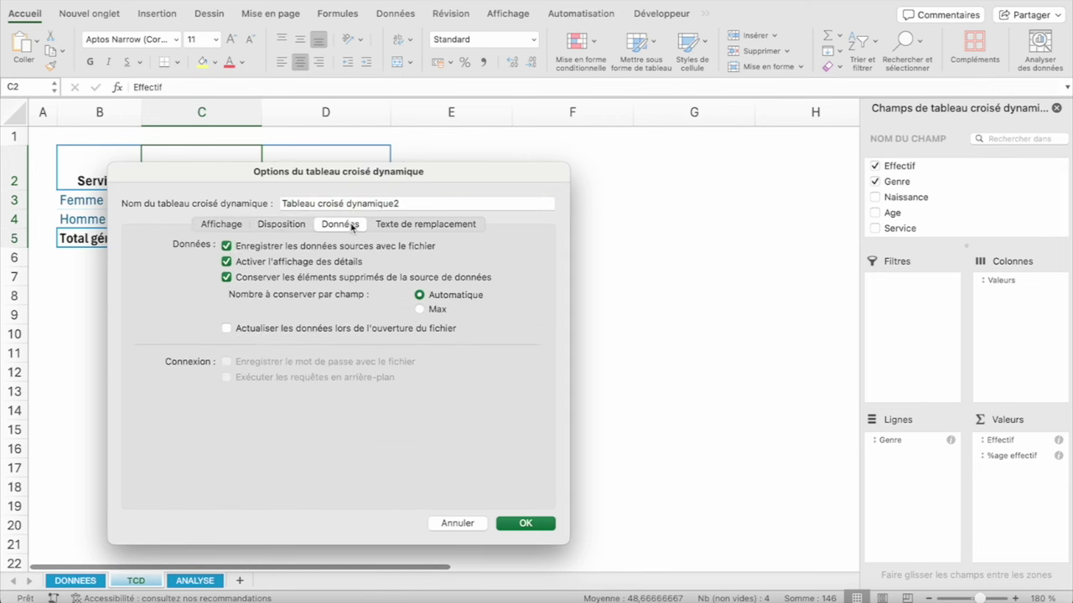
{"action": "left_click", "coordinate": [278, 226]}
{"action": "left_click", "coordinate": [510, 523]}
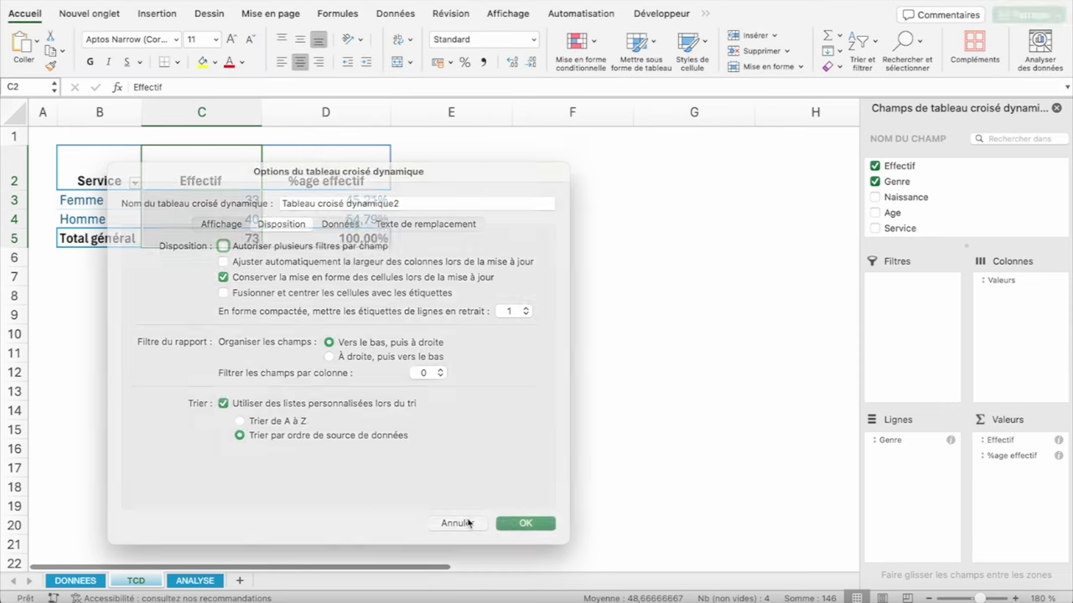
{"action": "left_click", "coordinate": [309, 201]}
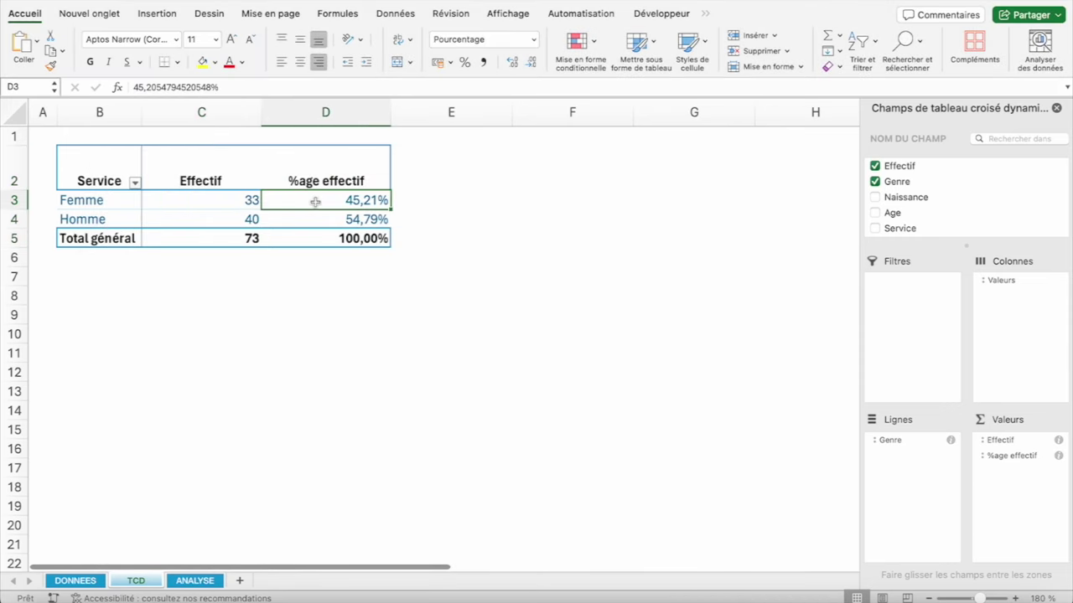
Format the %age effectif percentages with 0 decimal places
{"action": "right_click", "coordinate": [315, 202]}
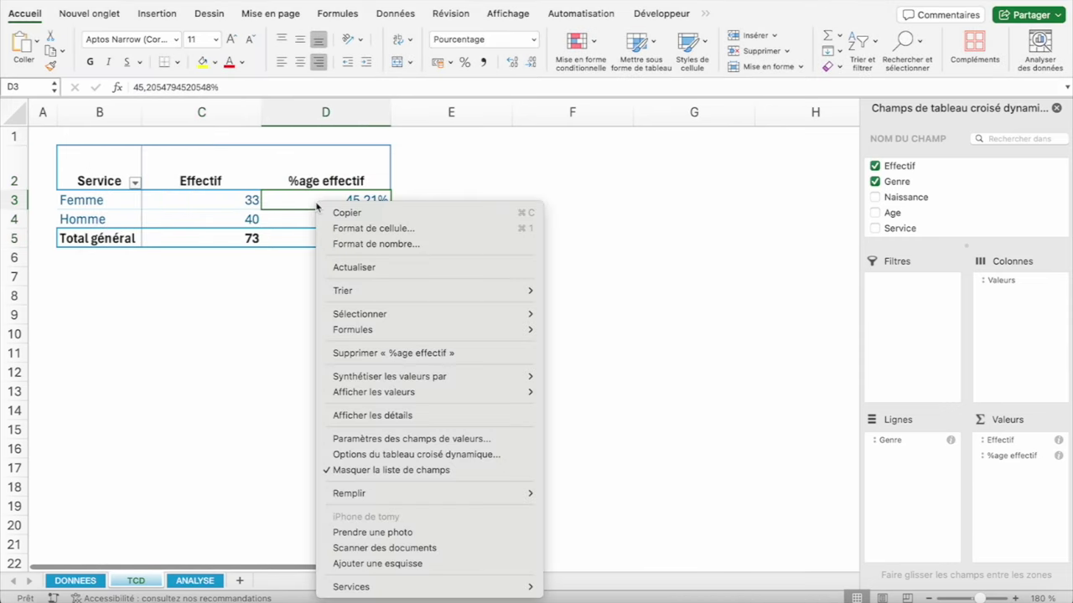
{"action": "left_click", "coordinate": [385, 243]}
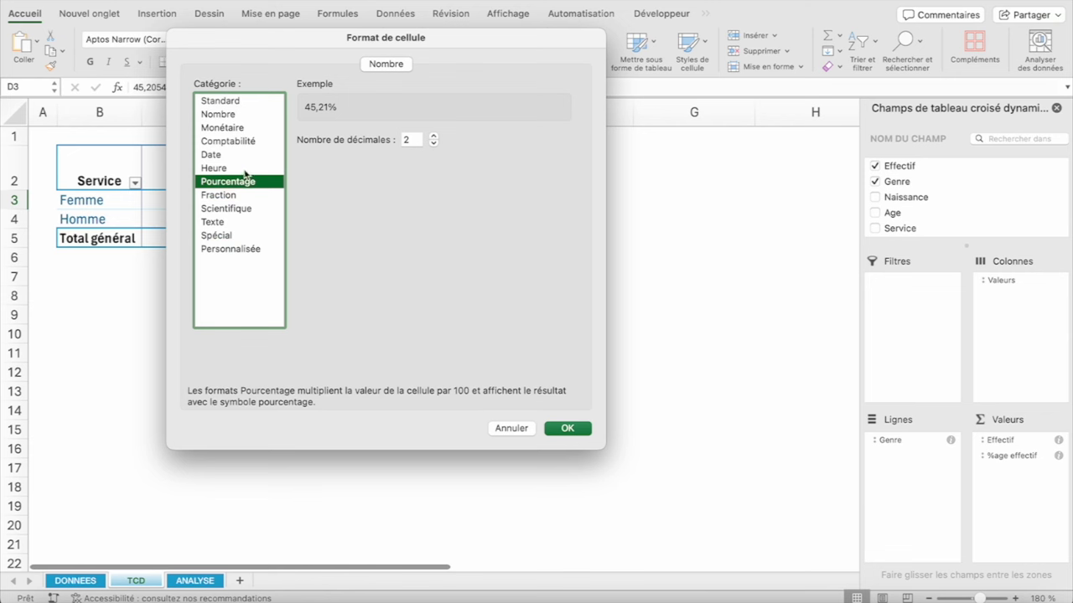
{"action": "left_click", "coordinate": [433, 142]}
{"action": "left_click", "coordinate": [433, 142]}
{"action": "left_click", "coordinate": [575, 429]}
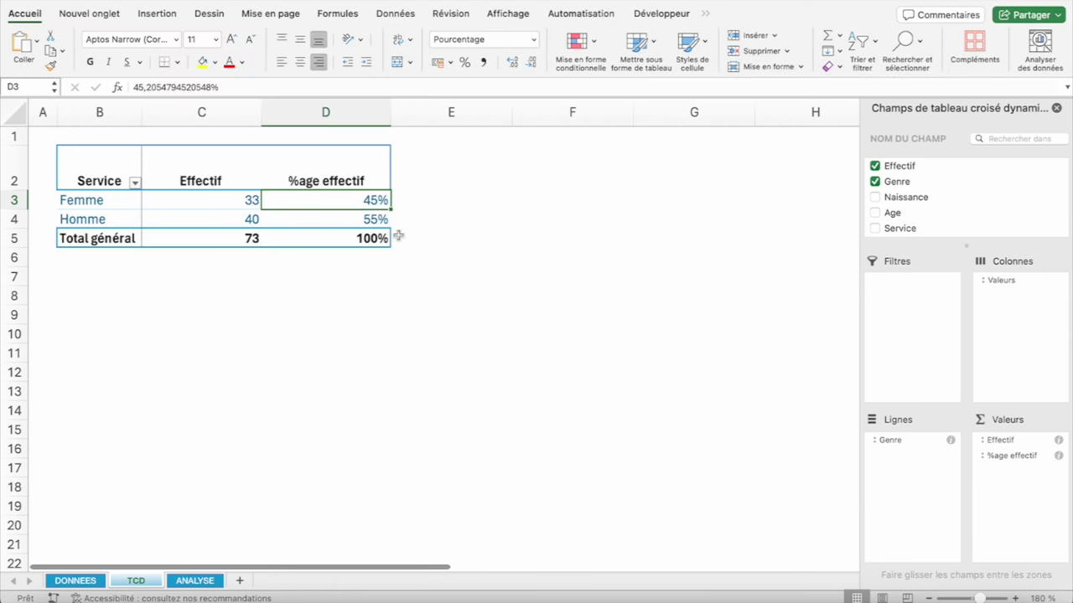
Centre the count and percentage values, including the Total général row
{"action": "left_click_drag", "start_coordinate": [187, 195], "coordinate": [298, 214]}
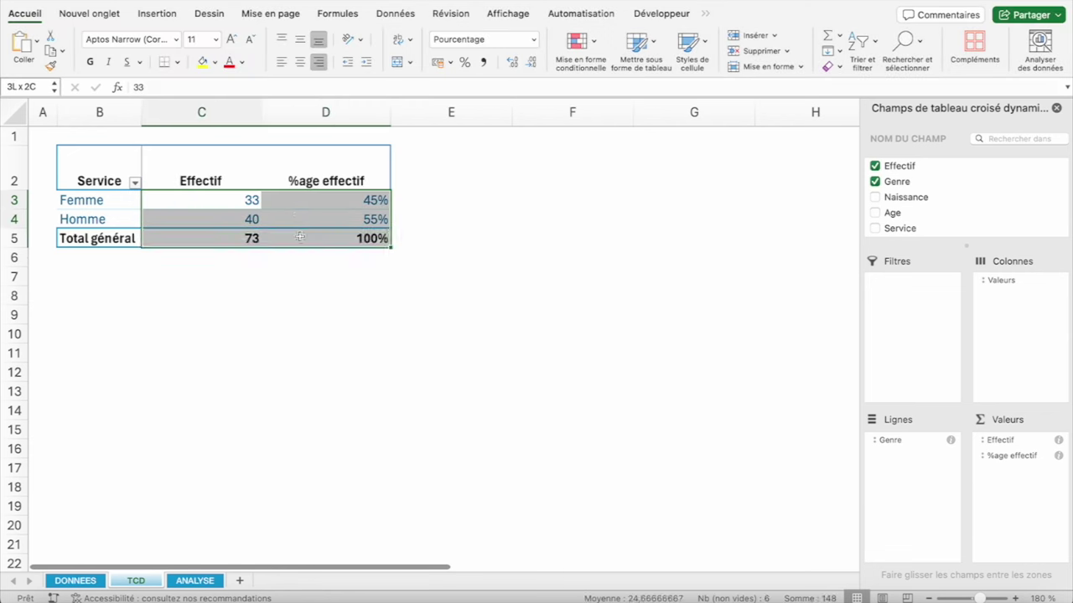
{"action": "left_click", "coordinate": [300, 62]}
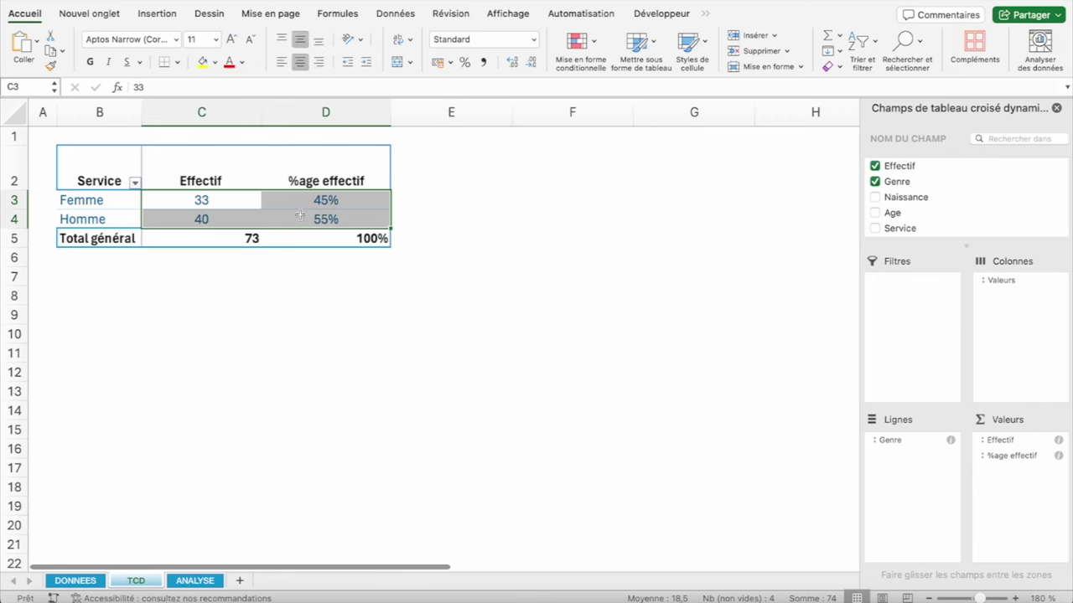
{"action": "left_click_drag", "start_coordinate": [243, 238], "coordinate": [352, 238]}
{"action": "left_click", "coordinate": [300, 62]}
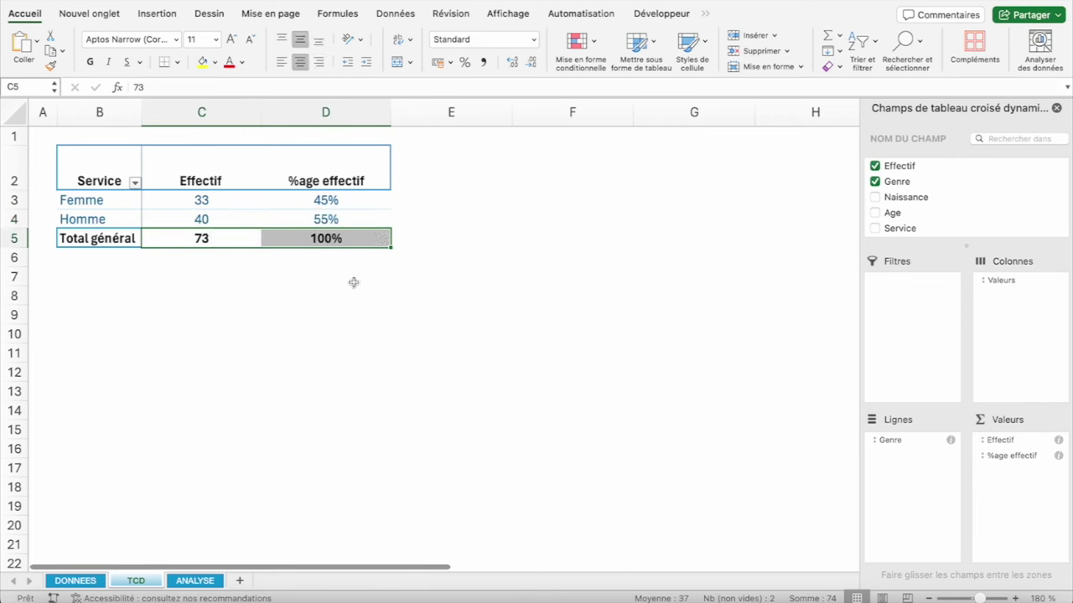
{"action": "left_click", "coordinate": [335, 201]}
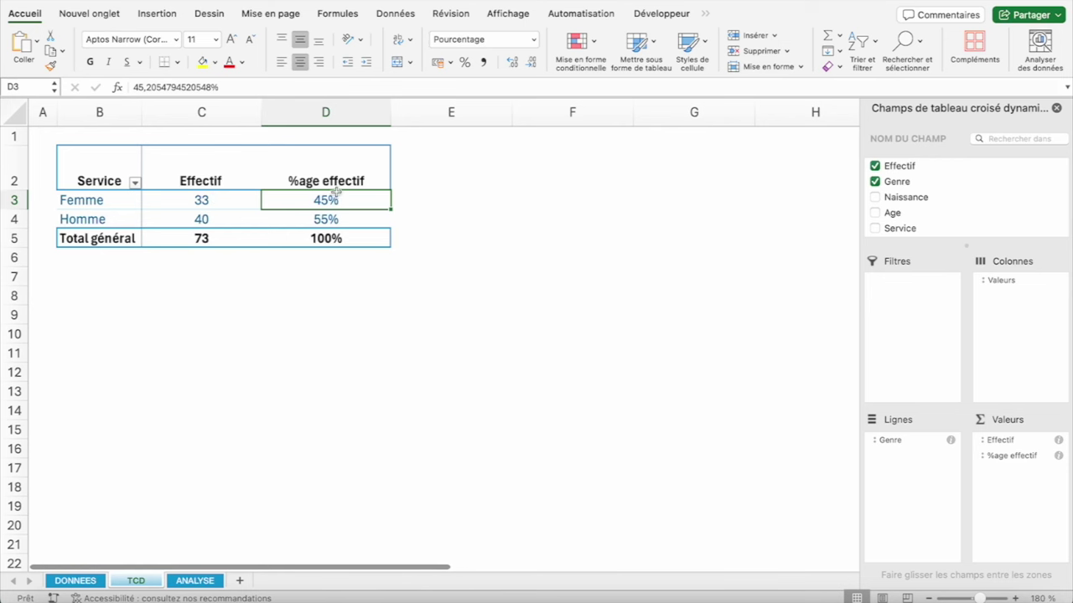
{"action": "left_click", "coordinate": [326, 219]}
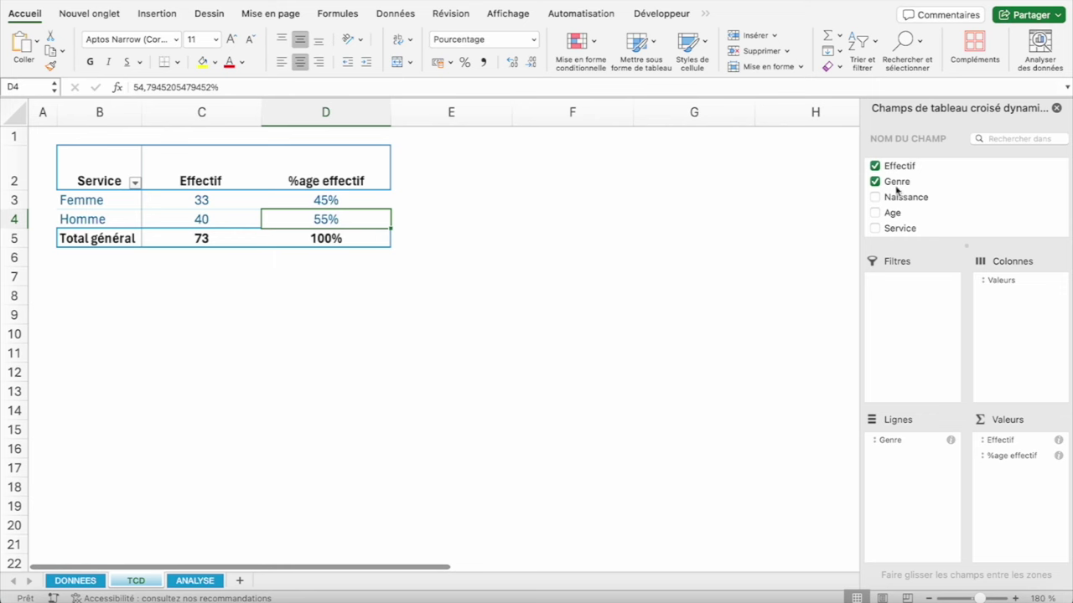
Enter VRAI in D20 for question I on ANALYSE, then return to TCD
{"action": "left_click", "coordinate": [323, 200]}
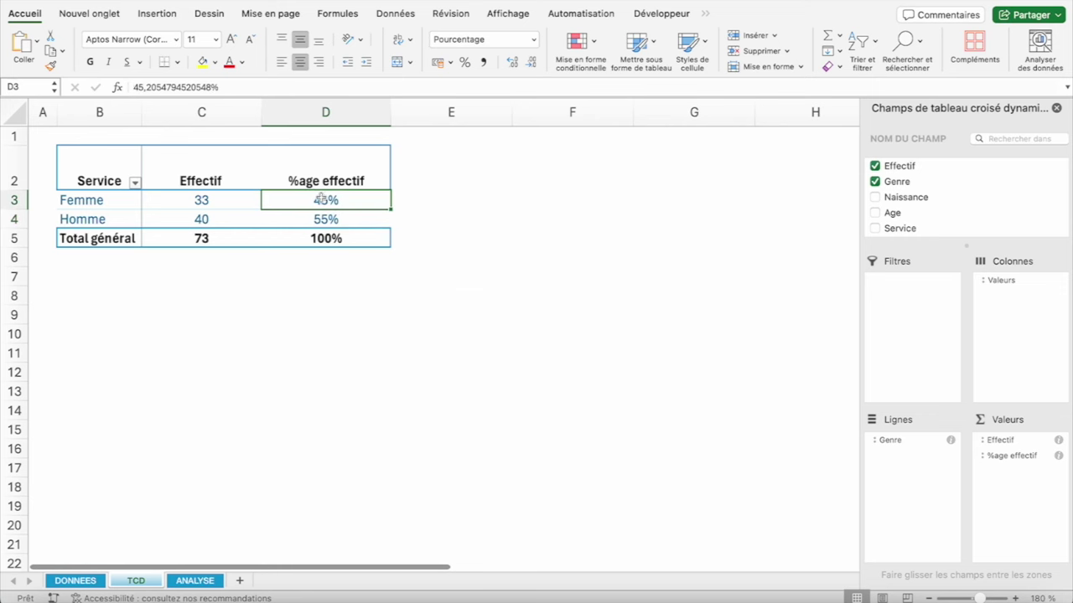
{"action": "key", "text": "ctrl+Page_Down"}
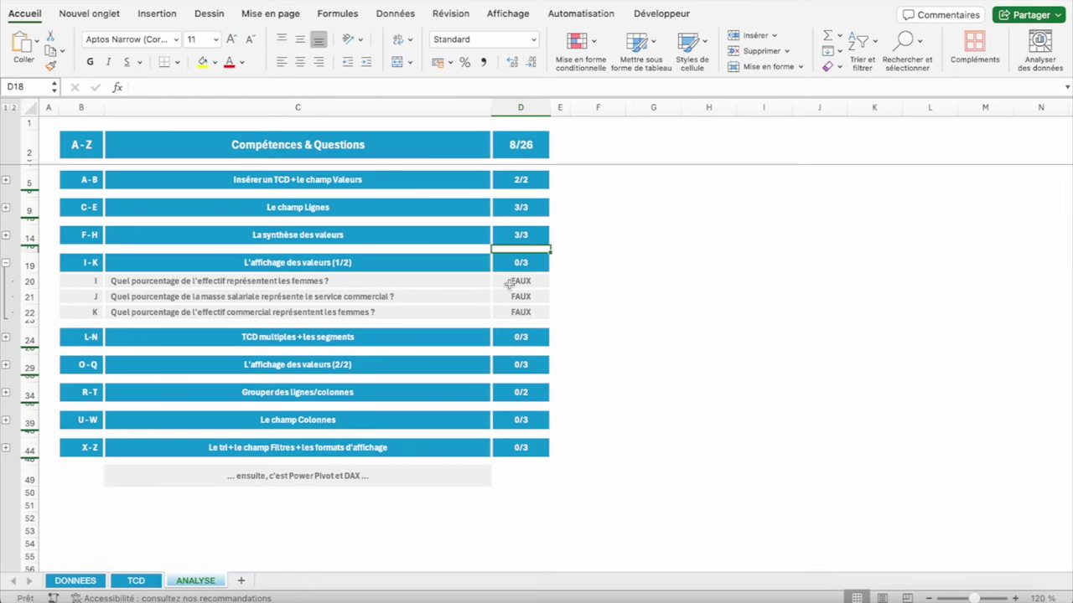
{"action": "left_click", "coordinate": [507, 281]}
{"action": "type", "text": "VRAi"}
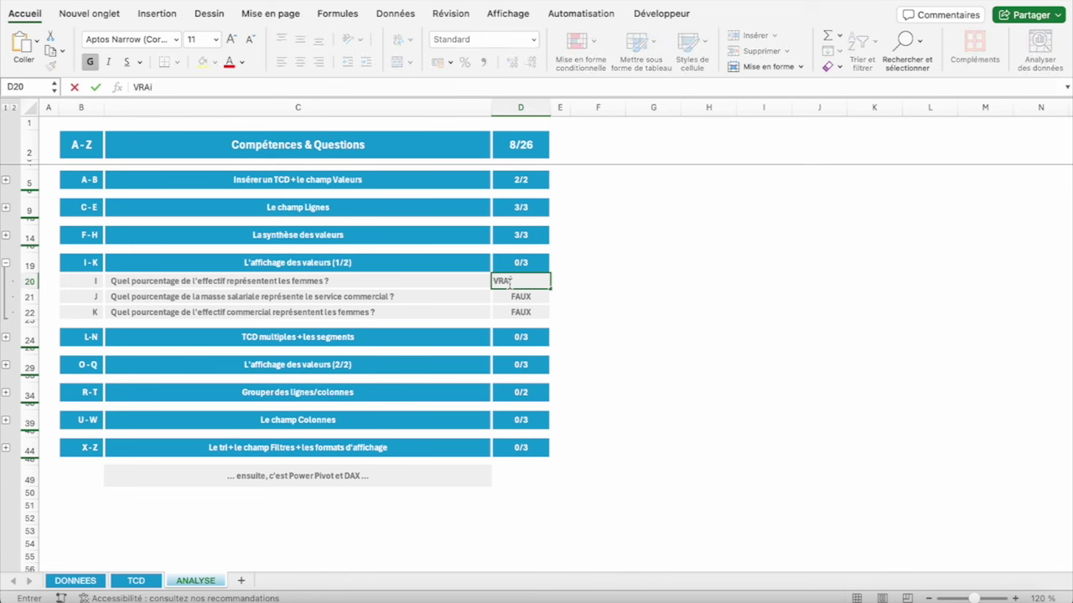
{"action": "key", "text": "Return"}
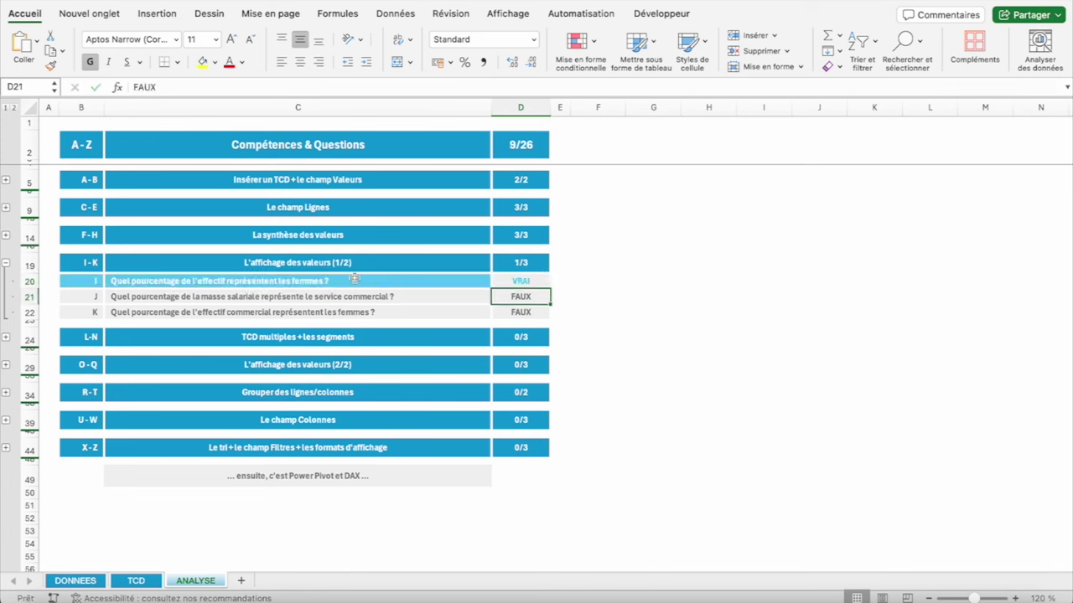
{"action": "left_click", "coordinate": [185, 296]}
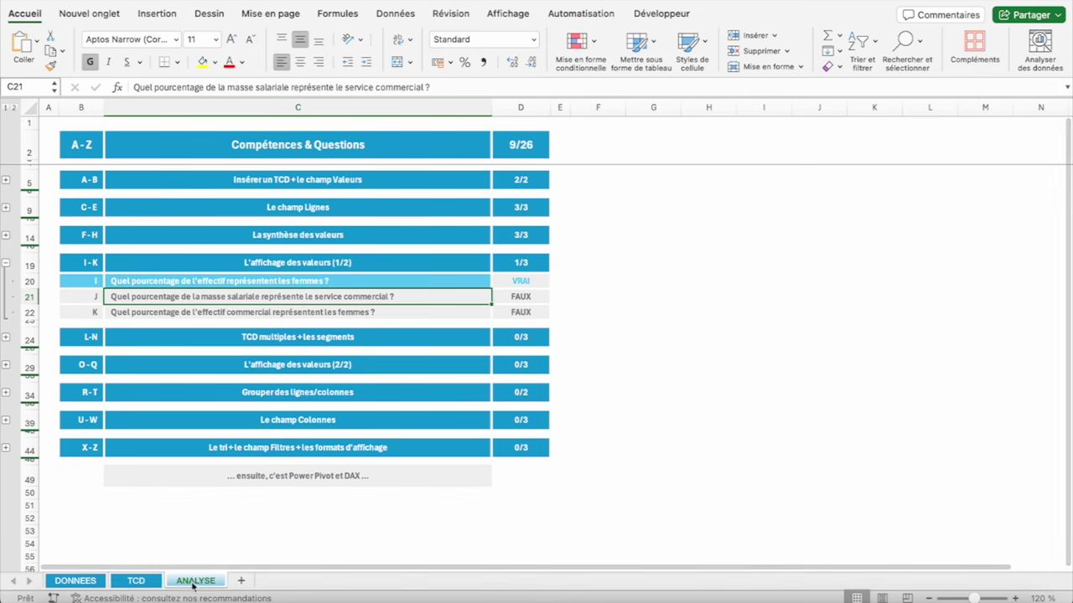
{"action": "left_click", "coordinate": [135, 580]}
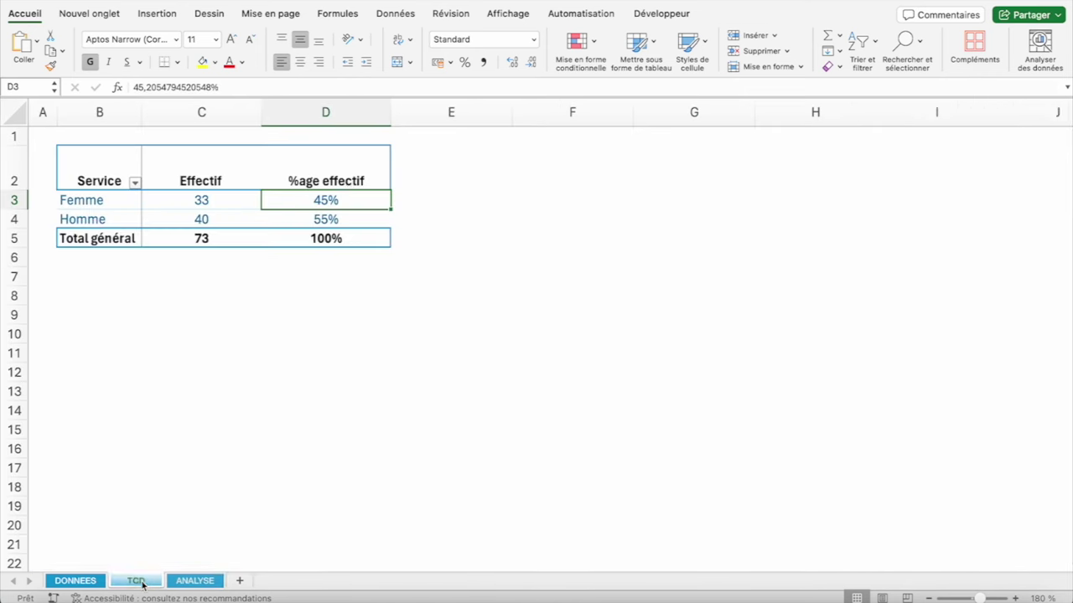
Remove Effectif and Genre from the pivot, leaving it empty
{"action": "left_click", "coordinate": [201, 202]}
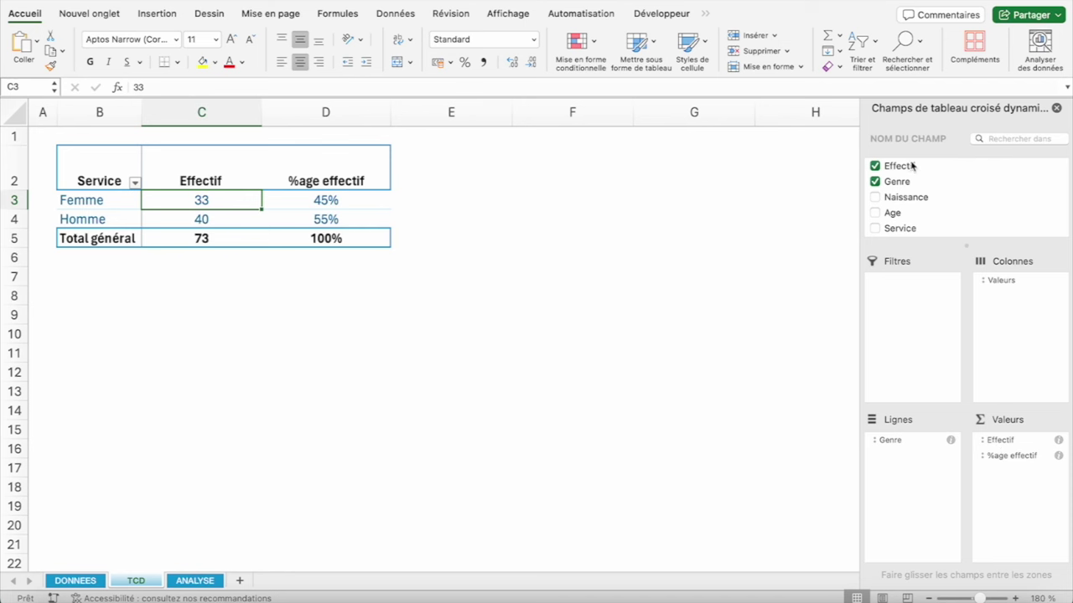
{"action": "left_click", "coordinate": [912, 166]}
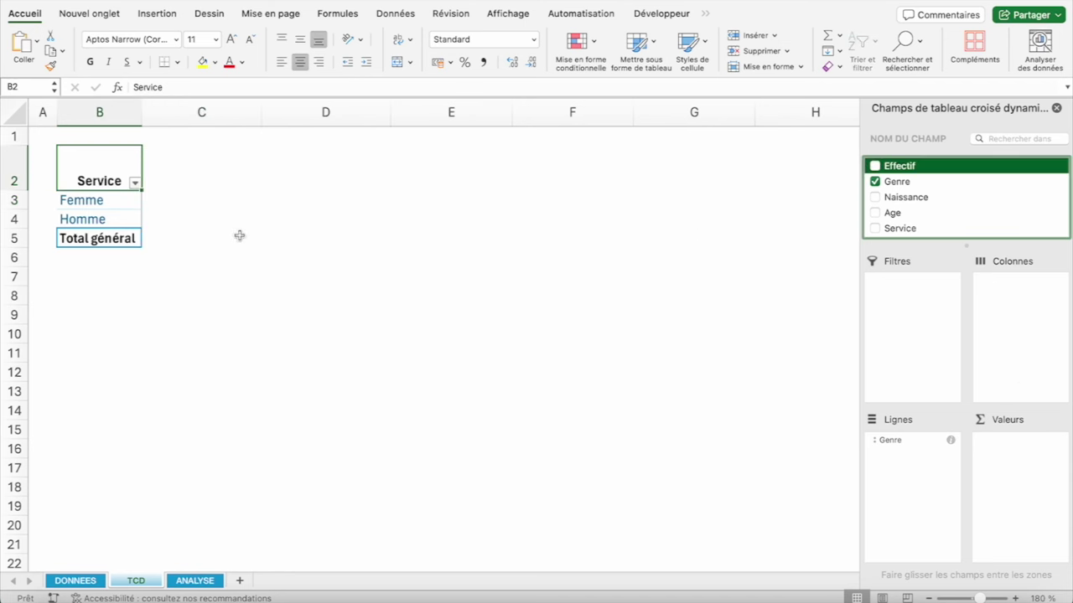
{"action": "left_click", "coordinate": [101, 209]}
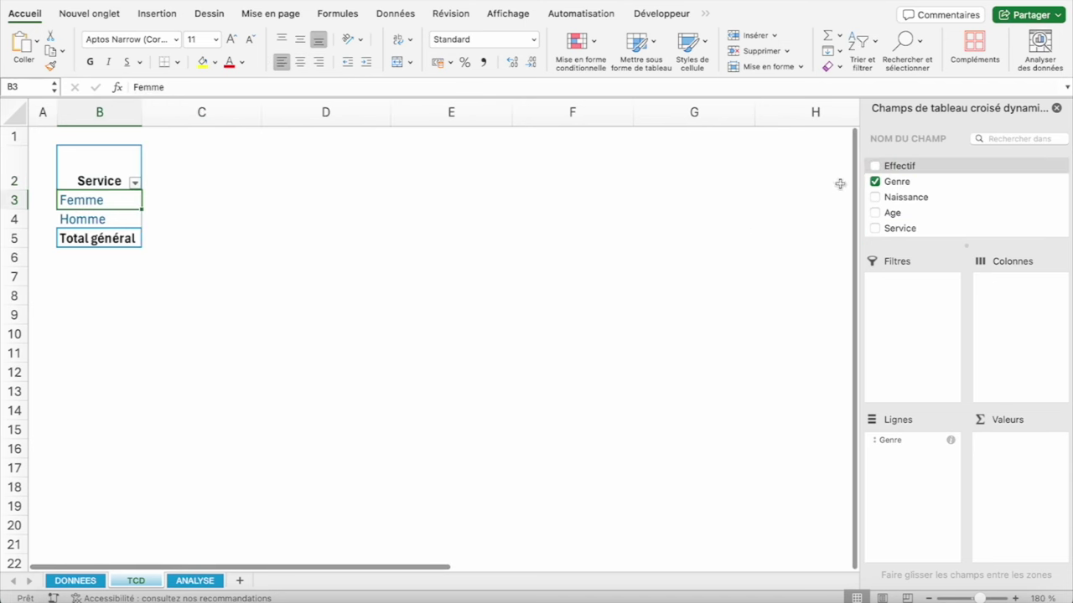
{"action": "left_click", "coordinate": [878, 182]}
{"action": "left_click", "coordinate": [89, 157]}
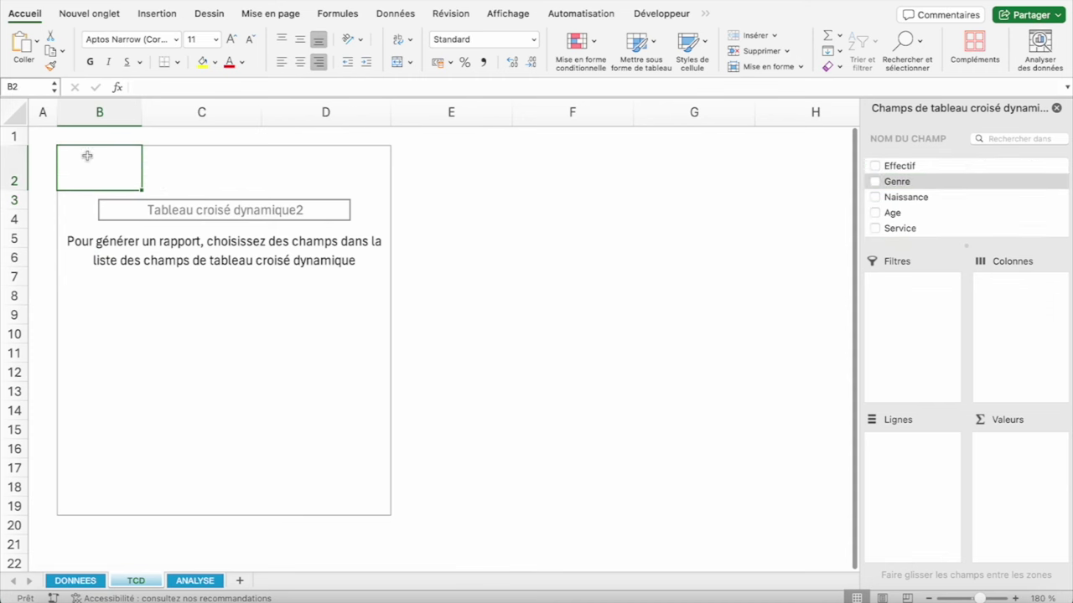
{"action": "scroll", "coordinate": [930, 188], "scroll_direction": "down", "scroll_amount": 3}
{"action": "scroll", "coordinate": [925, 190], "scroll_direction": "up", "scroll_amount": 3}
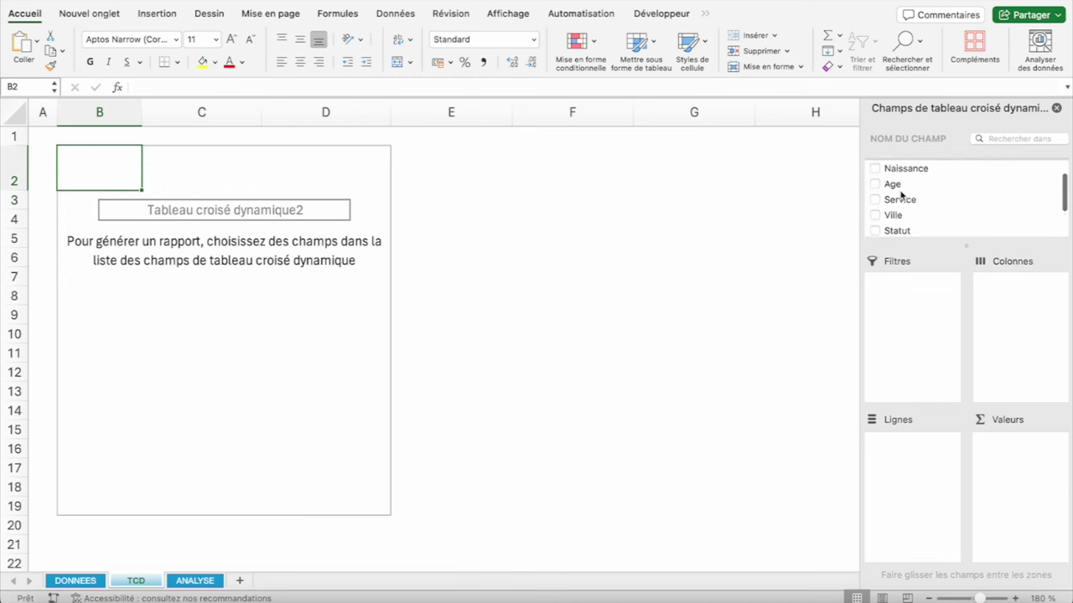
Put Service in the rows, widen column B, and sum Rému. in the values
{"action": "left_click_drag", "start_coordinate": [899, 200], "coordinate": [903, 467]}
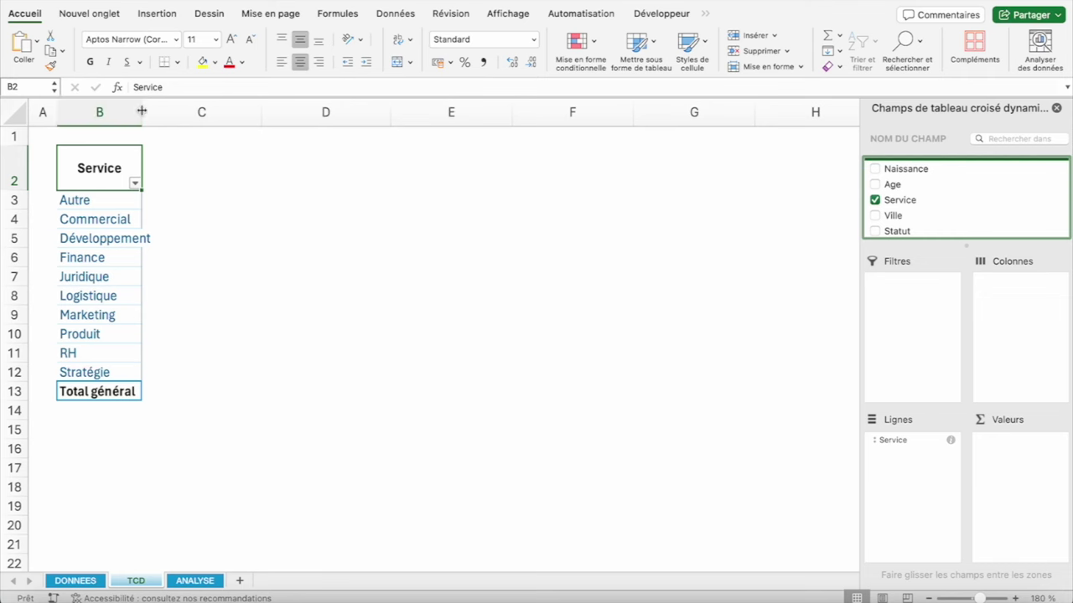
{"action": "left_click_drag", "start_coordinate": [142, 112], "coordinate": [179, 112]}
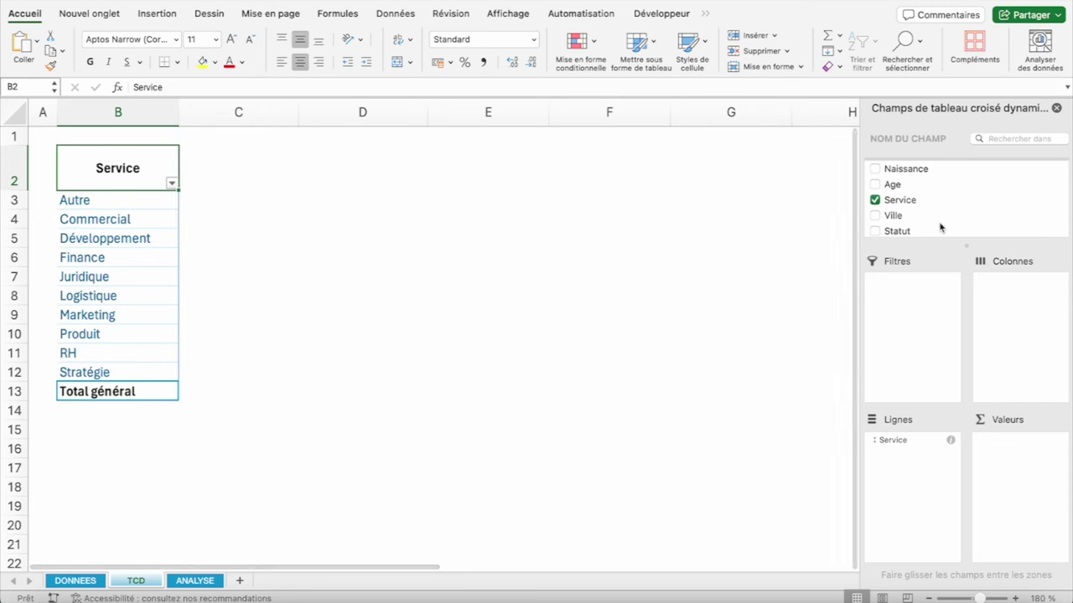
{"action": "scroll", "coordinate": [906, 222], "scroll_direction": "down", "scroll_amount": 3}
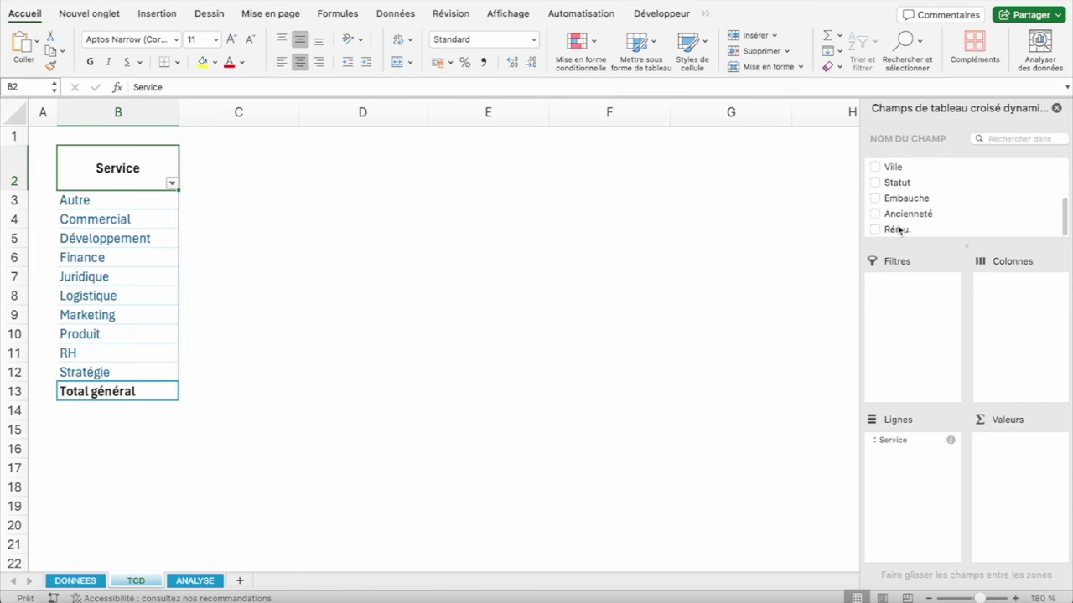
{"action": "left_click", "coordinate": [903, 230]}
{"action": "left_click_drag", "start_coordinate": [903, 230], "coordinate": [998, 452]}
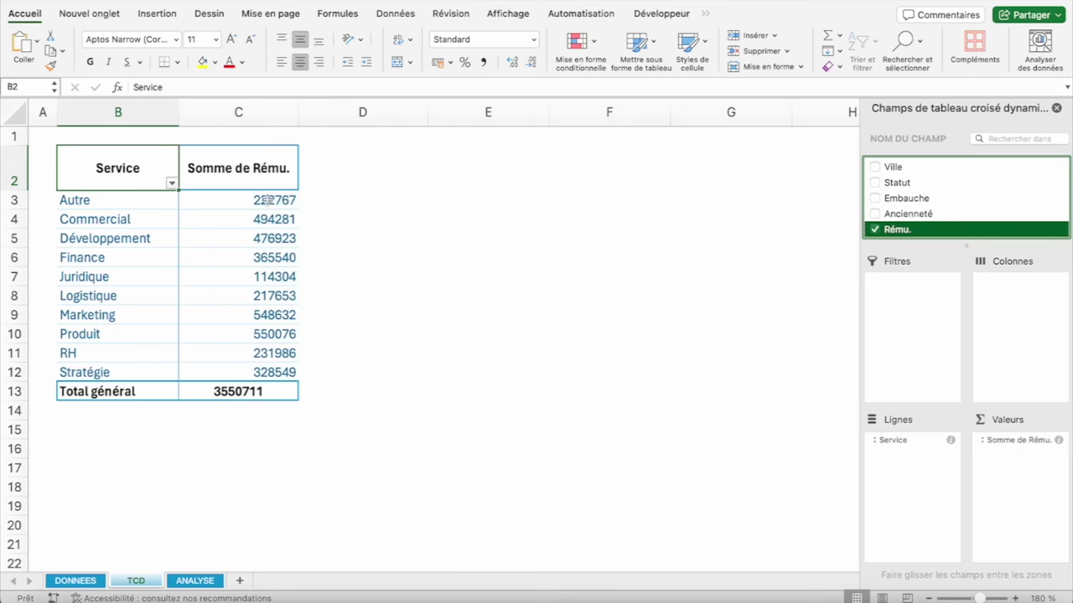
Format the Rému. totals as currency with no decimals
{"action": "right_click", "coordinate": [266, 199]}
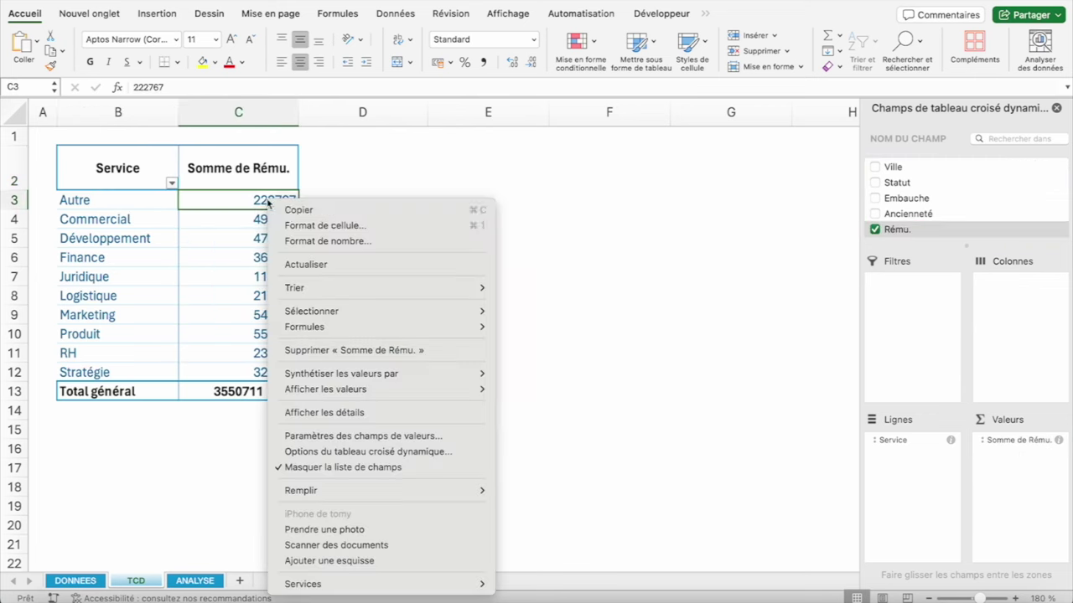
{"action": "left_click", "coordinate": [333, 245]}
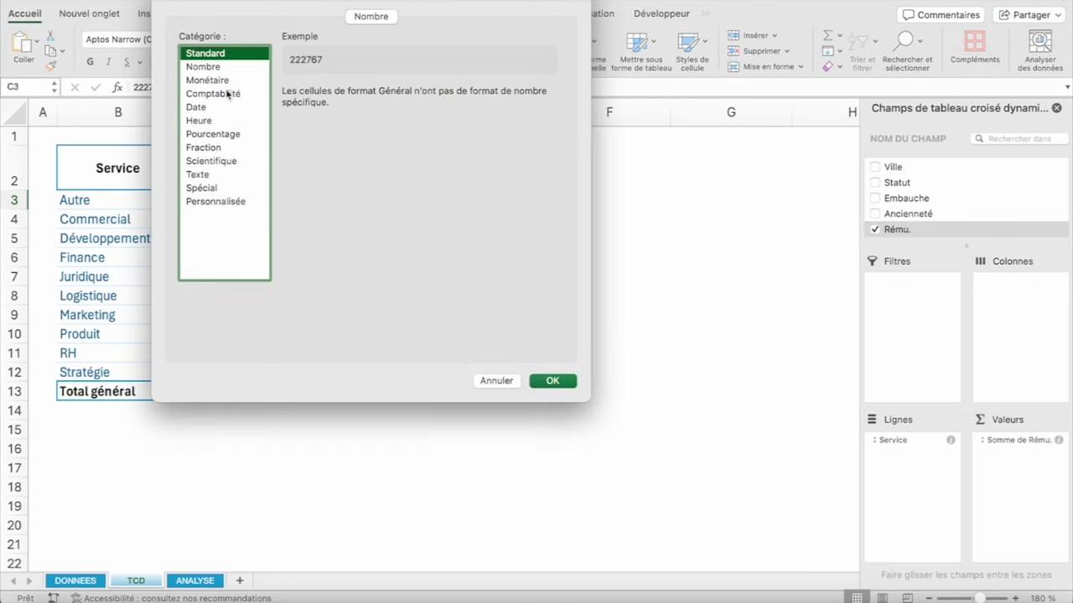
{"action": "left_click", "coordinate": [225, 82]}
{"action": "left_click", "coordinate": [418, 96]}
{"action": "left_click", "coordinate": [418, 96]}
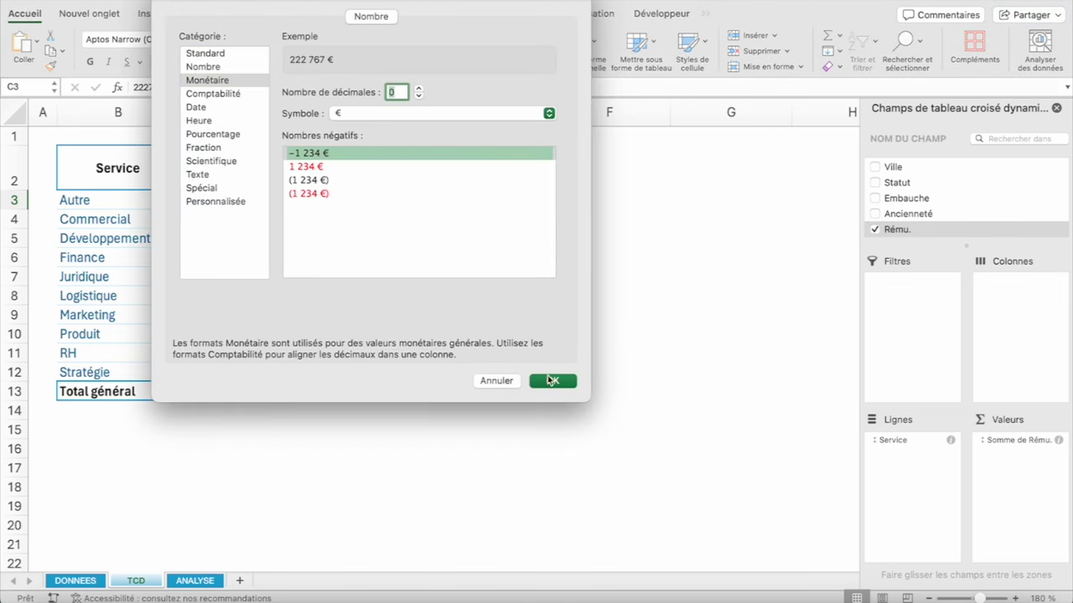
{"action": "left_click", "coordinate": [549, 380]}
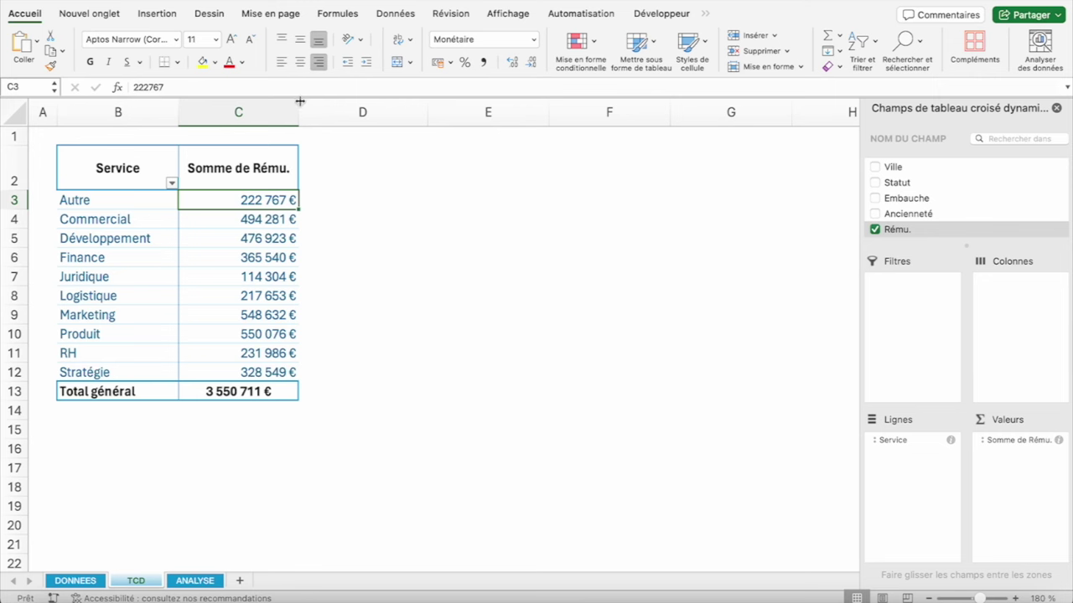
Widen column C slightly and centre the pay values down to C12
{"action": "left_click_drag", "start_coordinate": [298, 108], "coordinate": [308, 107]}
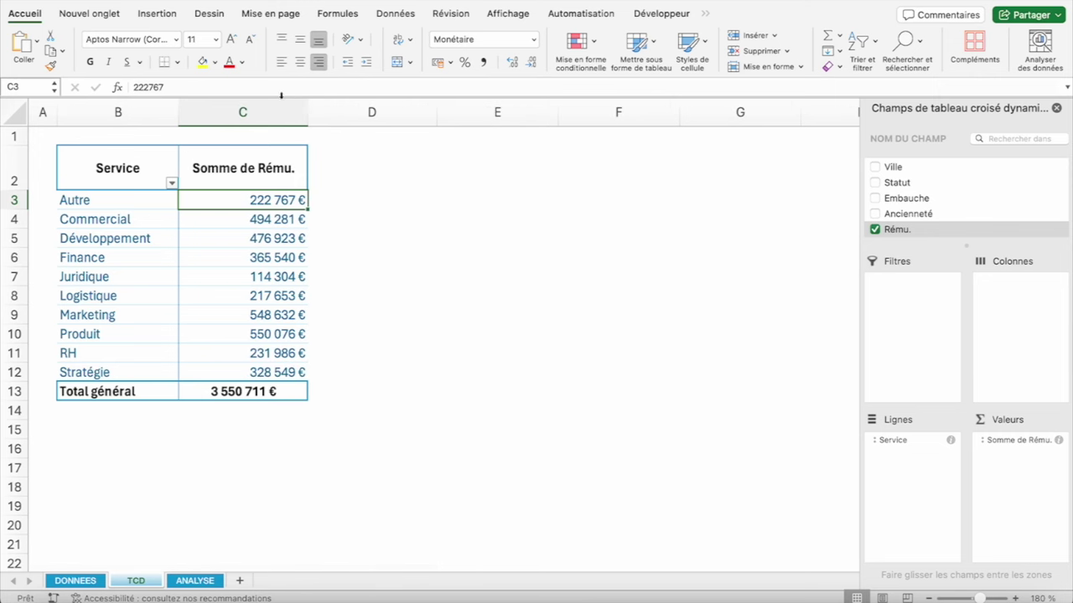
{"action": "left_click", "coordinate": [299, 62]}
{"action": "key", "text": "shift+Down"}
{"action": "key", "text": "shift+Down"}
{"action": "key", "text": "shift+Down"}
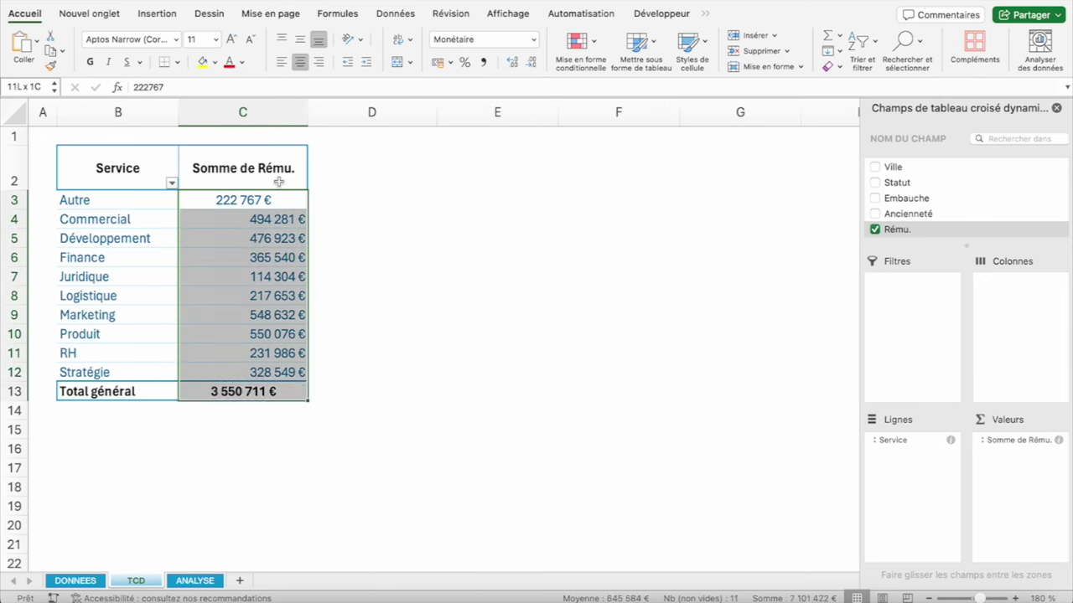
{"action": "key", "text": "shift+Up"}
{"action": "left_click", "coordinate": [300, 63]}
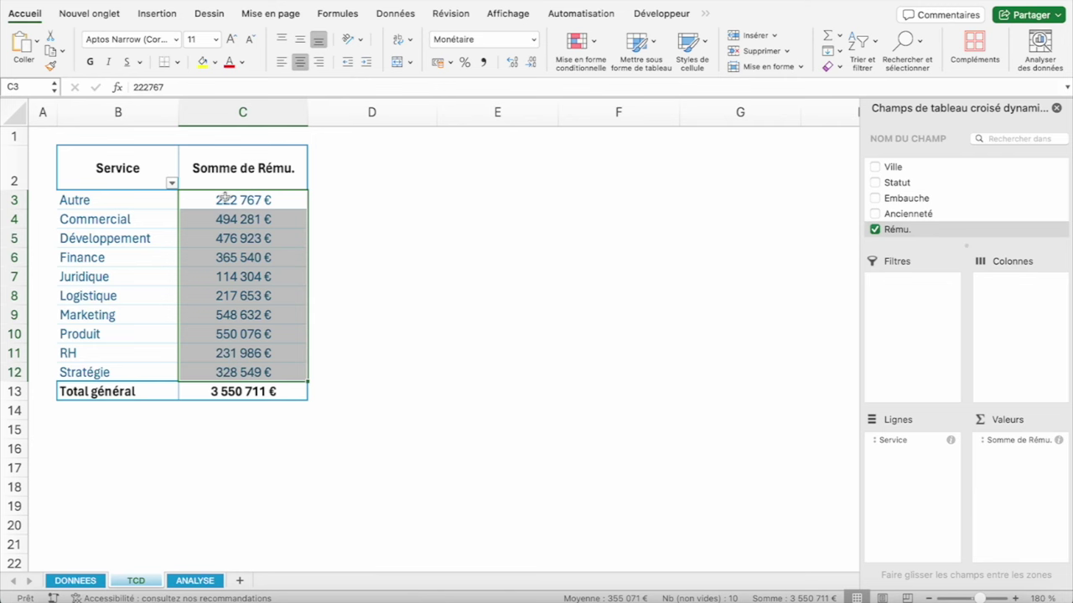
Show pay as % of the grand total, formatted with 0 decimals
{"action": "right_click", "coordinate": [225, 197]}
{"action": "mouse_move", "coordinate": [283, 387]}
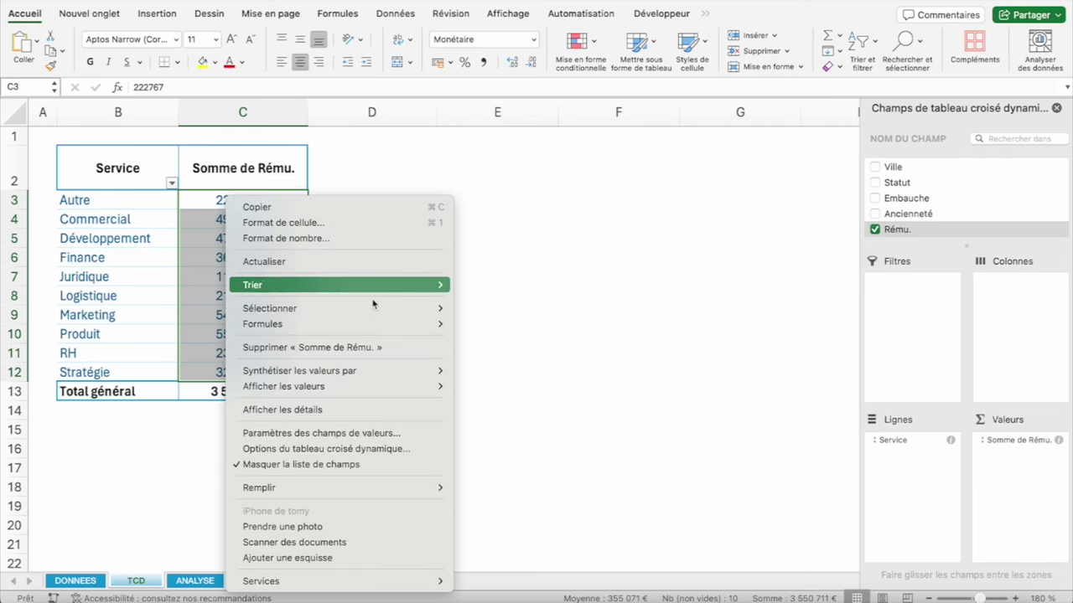
{"action": "left_click", "coordinate": [517, 403]}
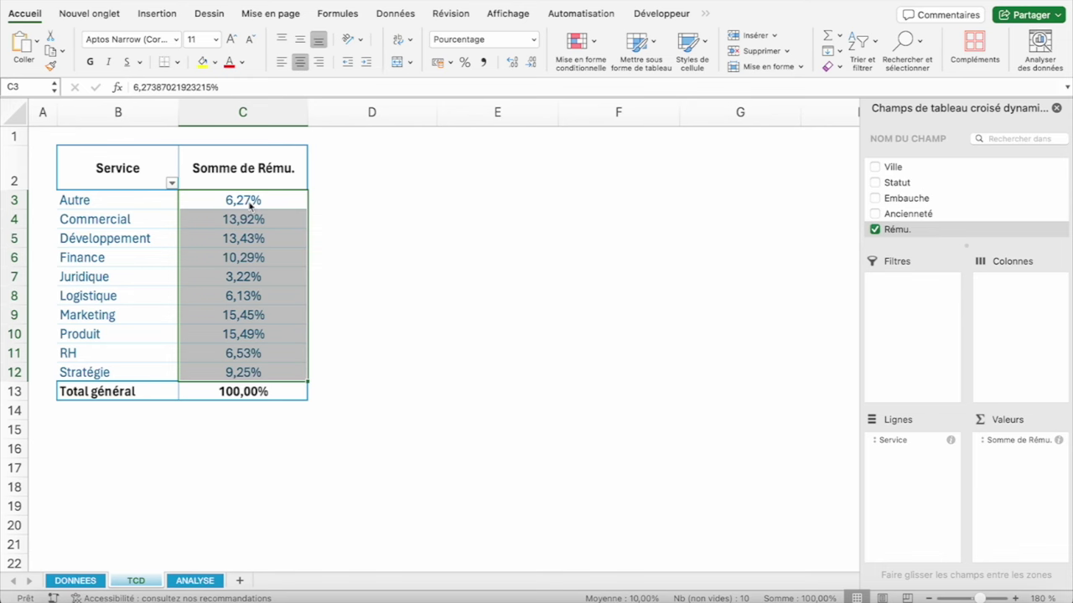
{"action": "right_click", "coordinate": [211, 236]}
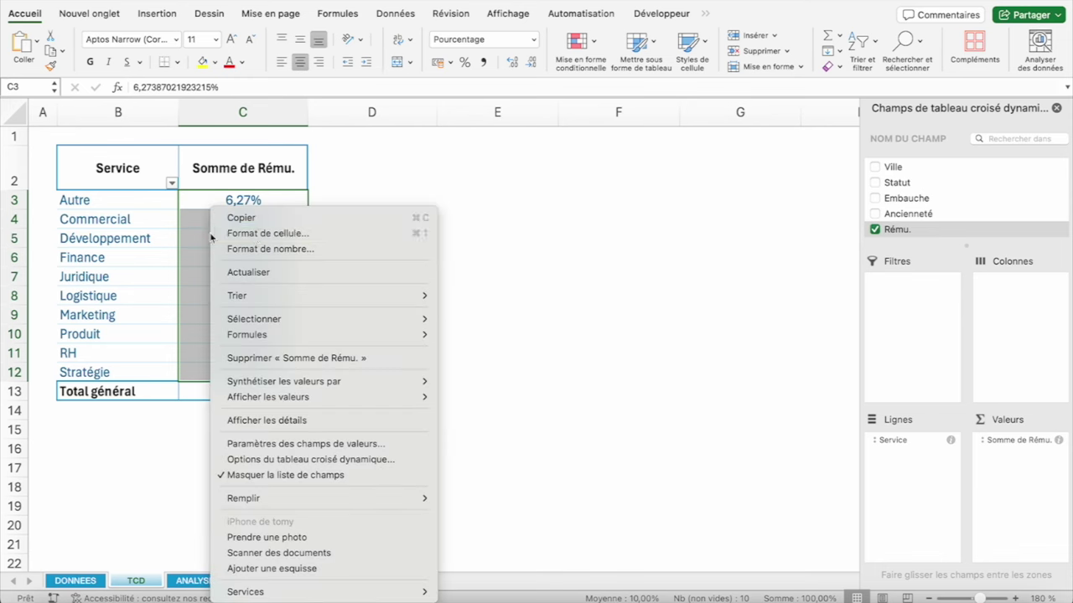
{"action": "left_click", "coordinate": [251, 244]}
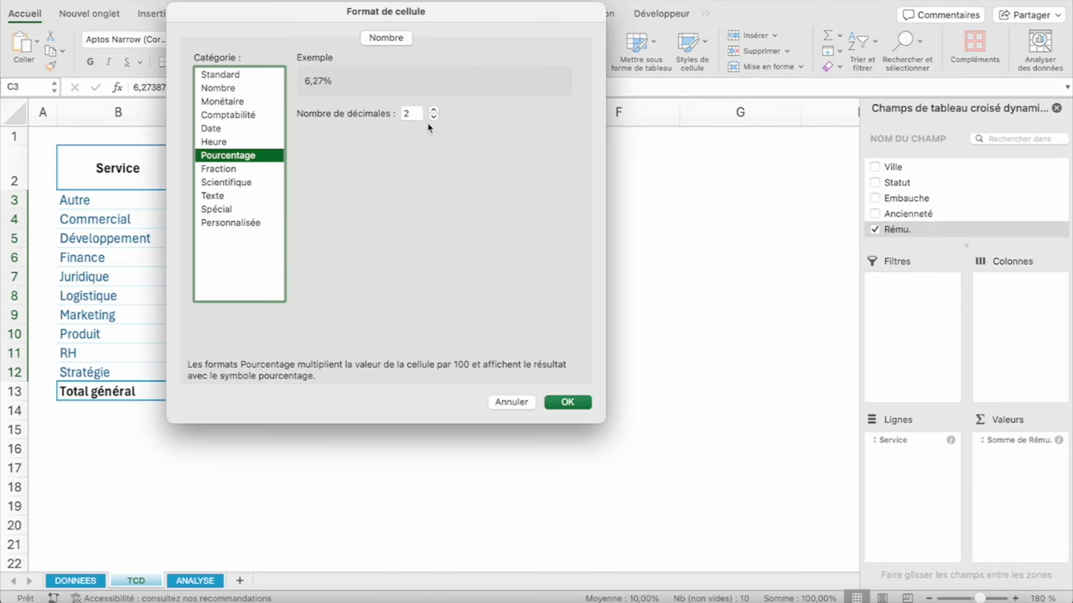
{"action": "double_click", "coordinate": [434, 117]}
{"action": "left_click", "coordinate": [567, 402]}
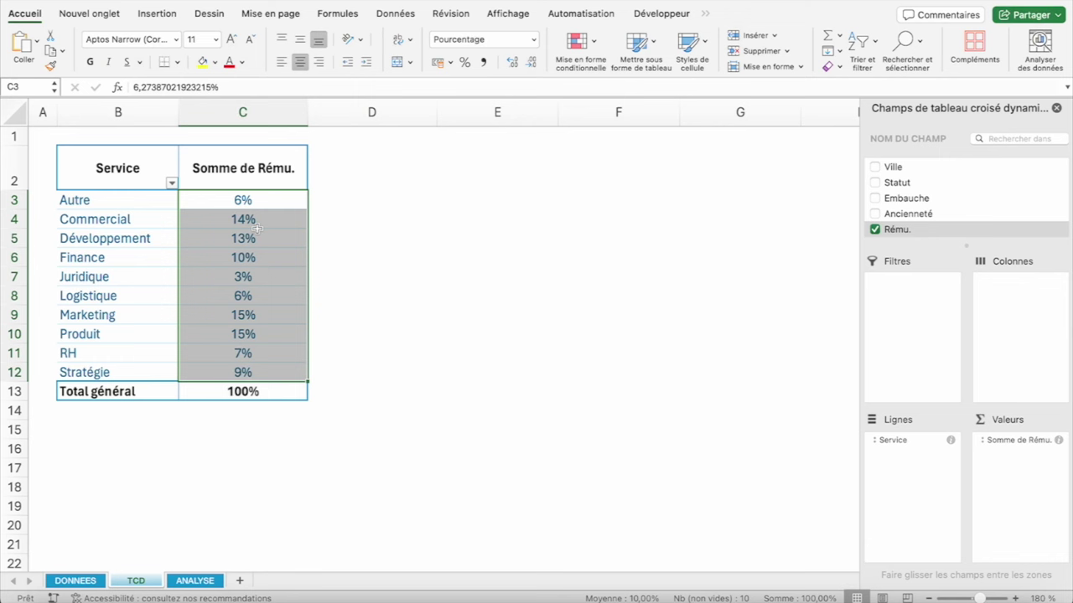
{"action": "left_click", "coordinate": [228, 198]}
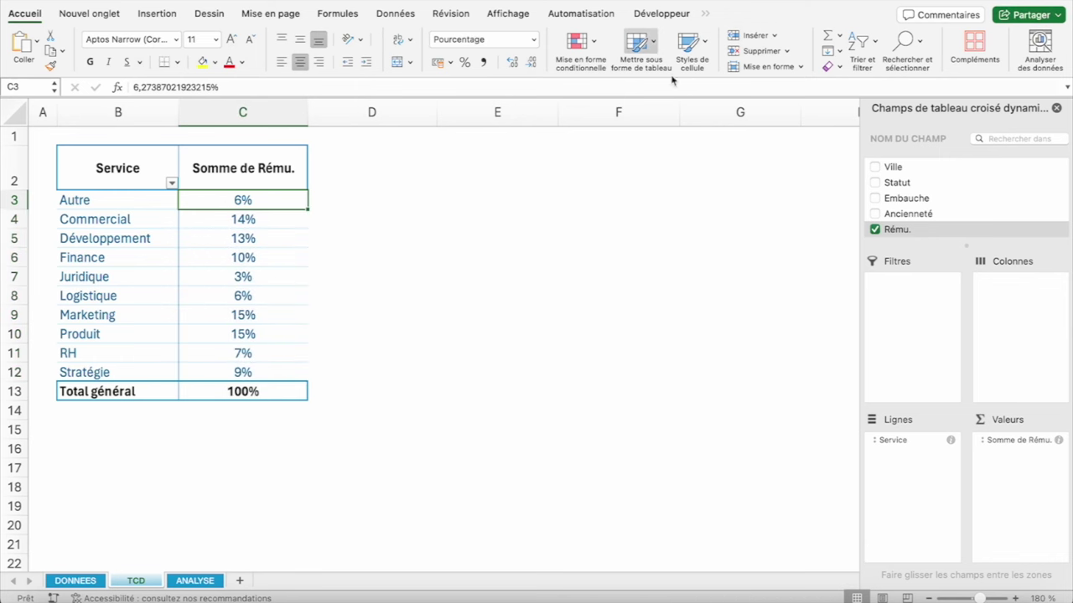
Insert a pivot chart from the Analyse de tableau croisé dynamique tab and place it beside the table
{"action": "left_click", "coordinate": [704, 17]}
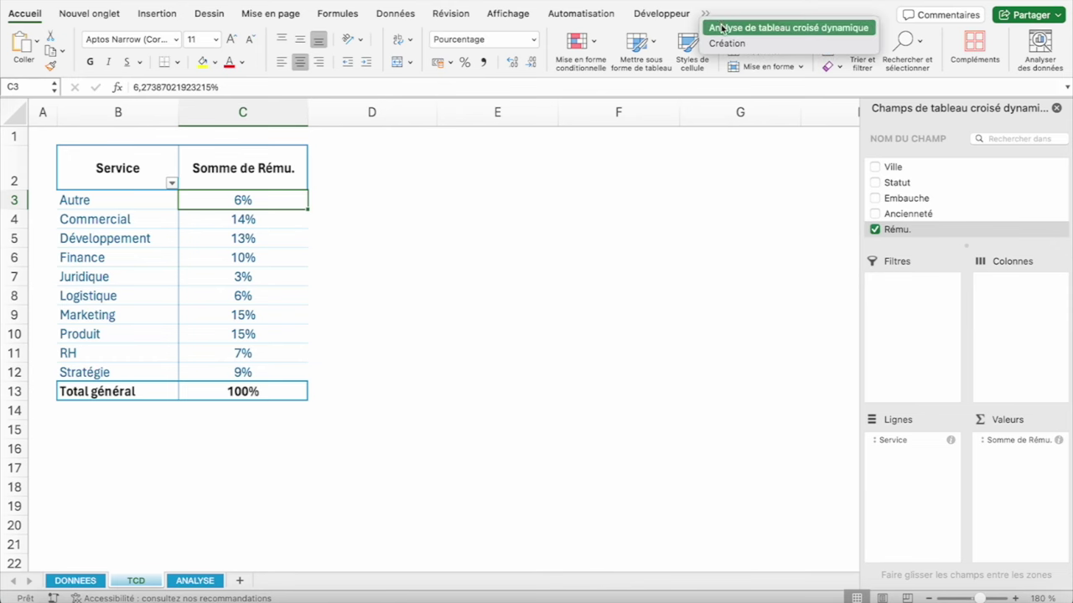
{"action": "left_click", "coordinate": [714, 28]}
{"action": "left_click", "coordinate": [876, 58]}
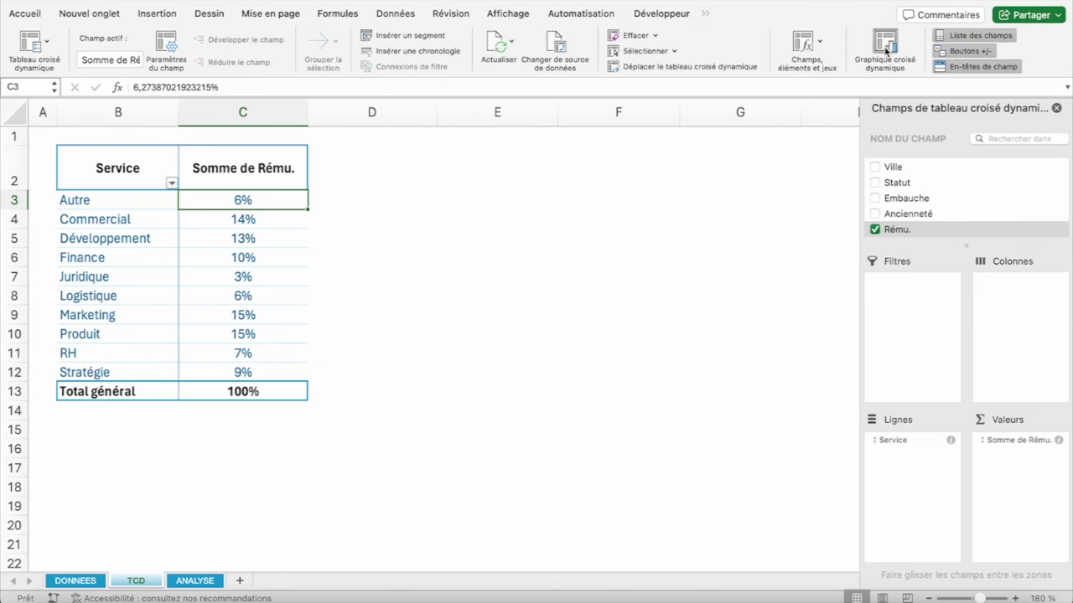
{"action": "mouse_move", "coordinate": [366, 223]}
{"action": "left_mouse_down"}
{"action": "mouse_move", "coordinate": [525, 183]}
{"action": "mouse_move", "coordinate": [459, 174]}
{"action": "left_mouse_up"}
{"action": "double_click", "coordinate": [505, 186]}
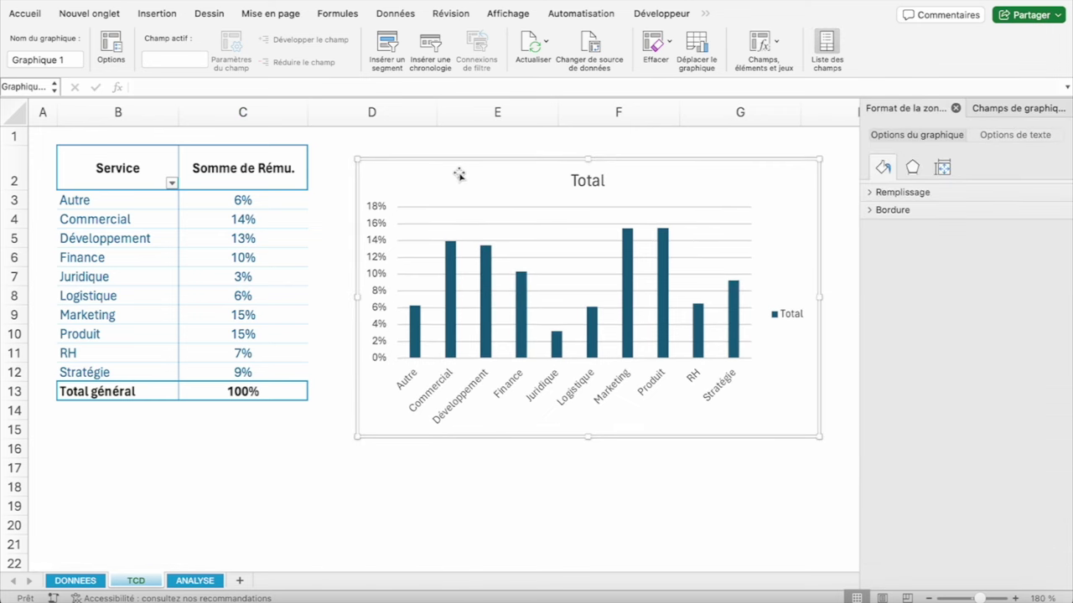
Set the pay column's Afficher les valeurs back to Aucun calcul, showing euro amounts
{"action": "left_click", "coordinate": [246, 205]}
{"action": "right_click", "coordinate": [247, 206]}
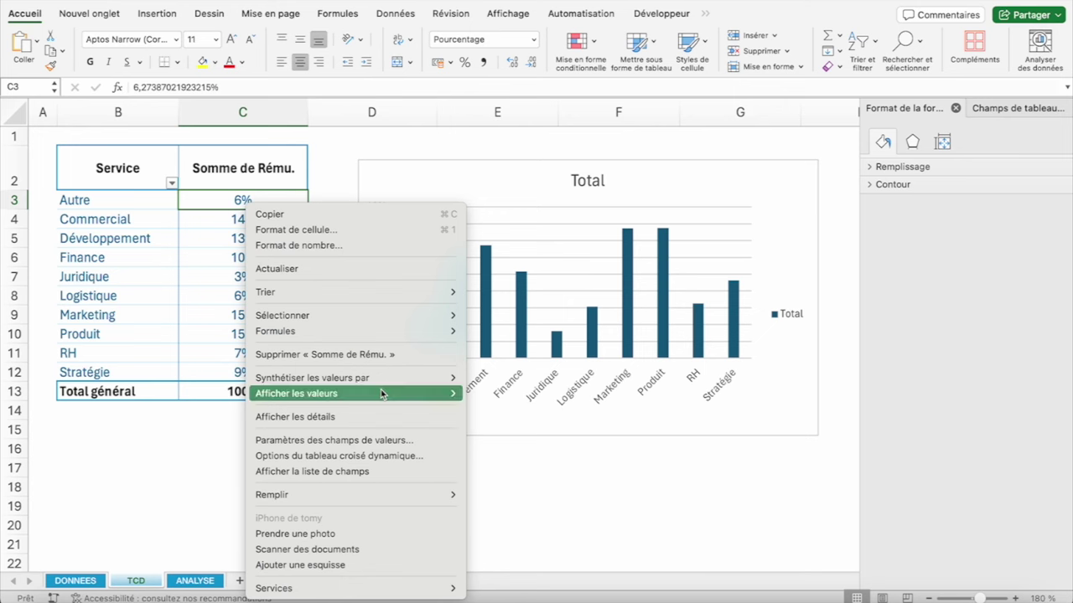
{"action": "left_click", "coordinate": [503, 393]}
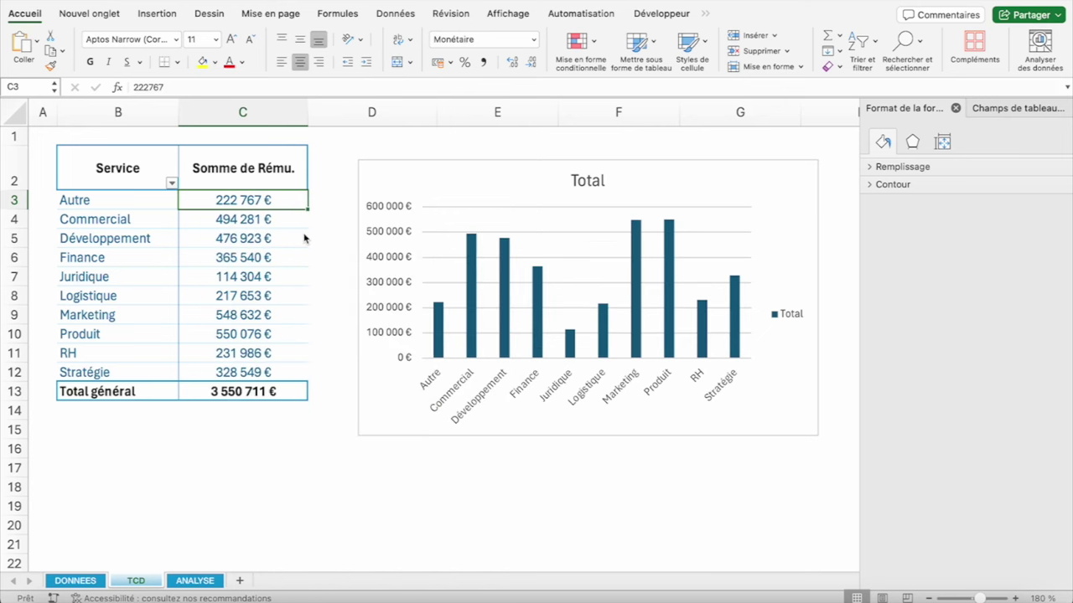
Delete the pivot chart from the sheet
{"action": "left_click", "coordinate": [472, 247]}
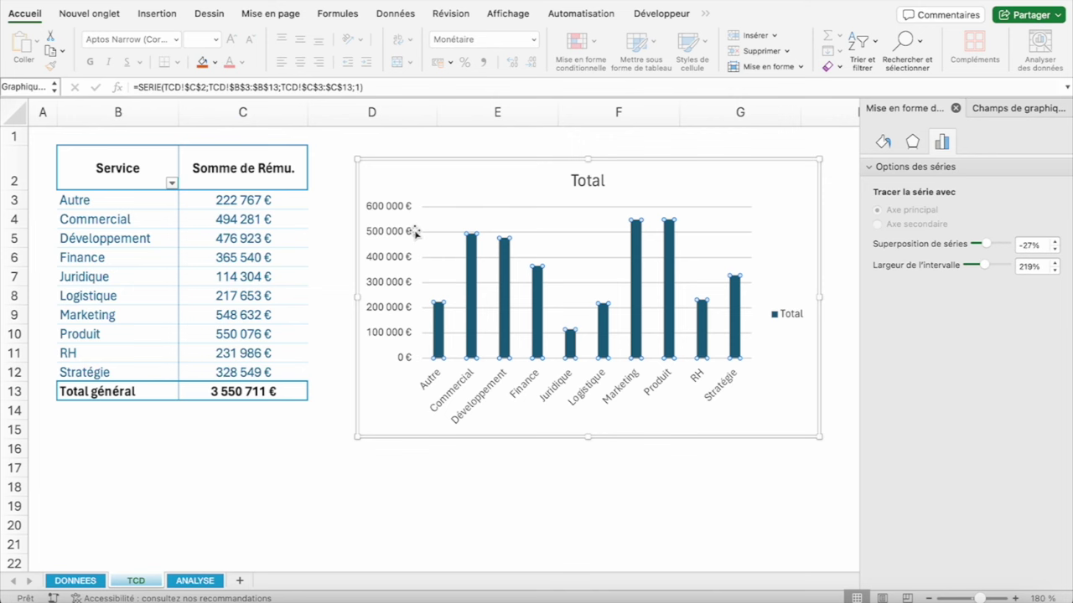
{"action": "left_click", "coordinate": [670, 190]}
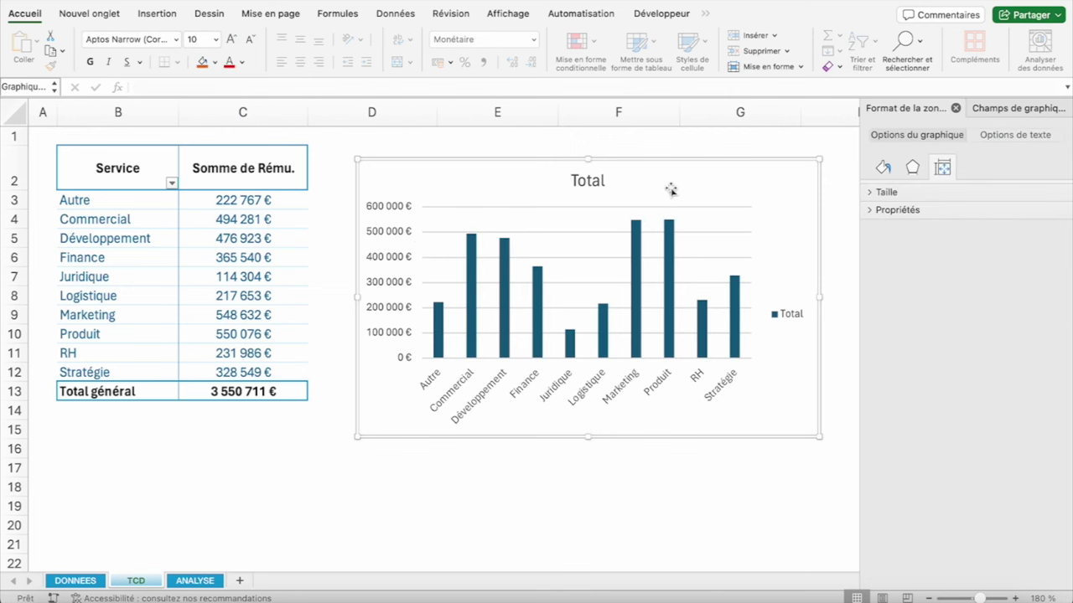
{"action": "key", "text": "Delete"}
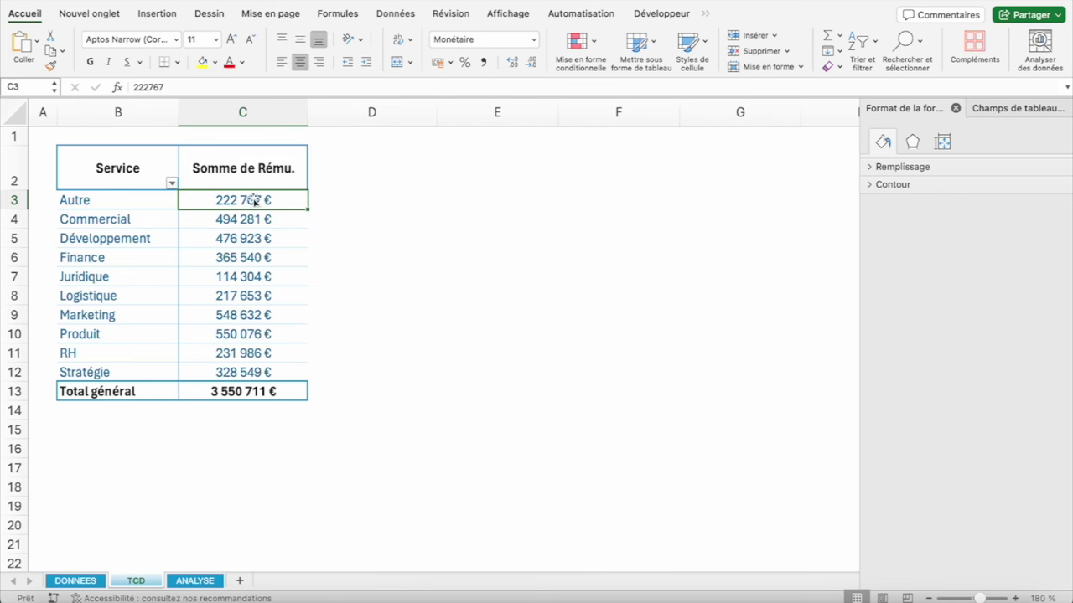
Add Rému. to the pivot values a second time
{"action": "left_click", "coordinate": [956, 109]}
{"action": "left_click_drag", "start_coordinate": [905, 231], "coordinate": [1032, 472]}
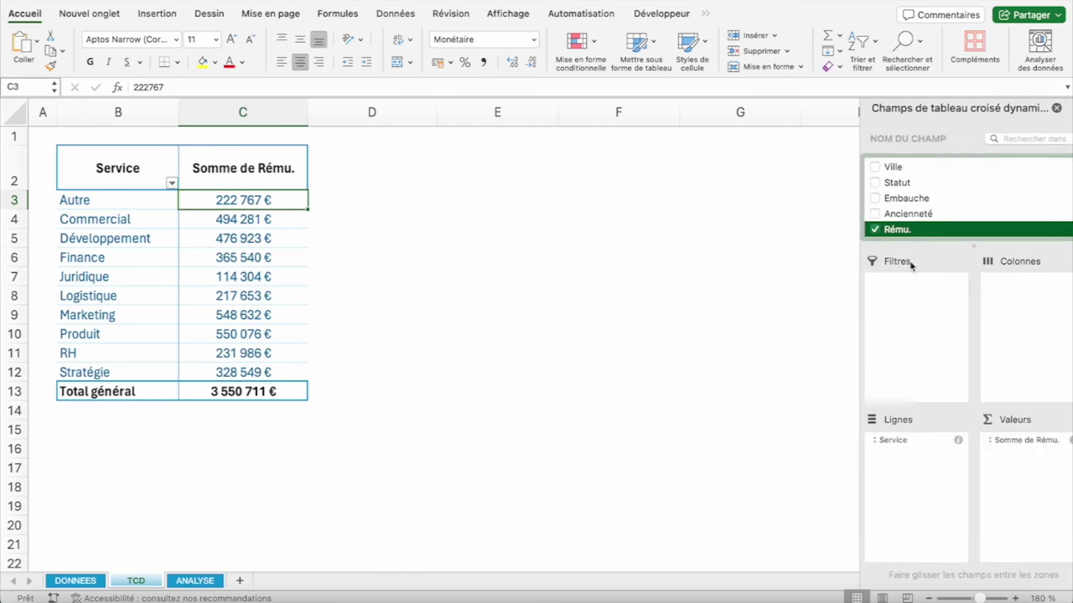
{"action": "left_click", "coordinate": [375, 200]}
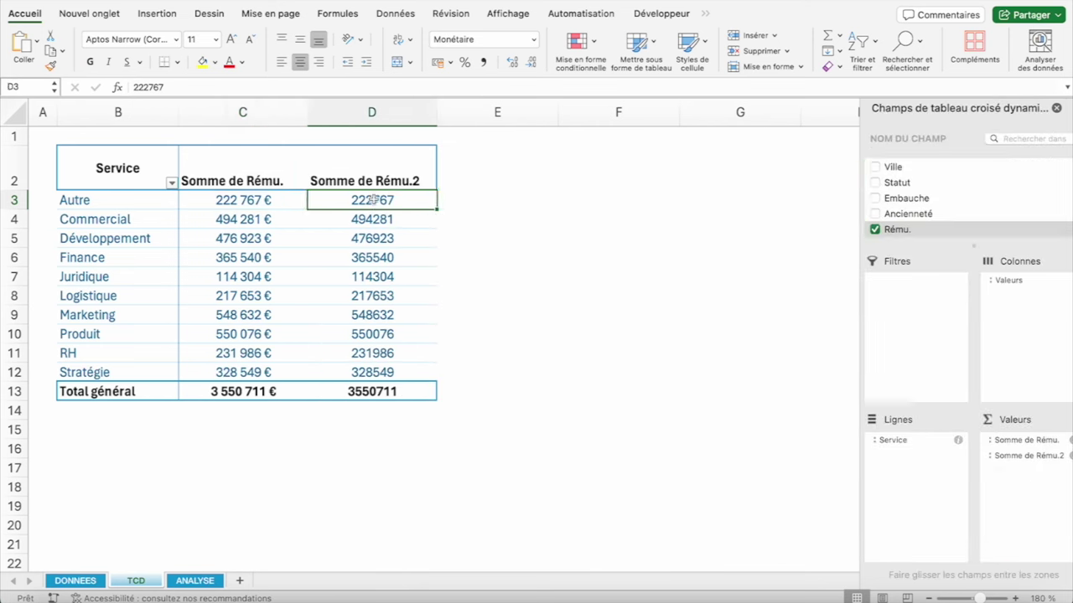
Rename the value headers to 'Rému' and '%age' and centre them
{"action": "left_click", "coordinate": [421, 172]}
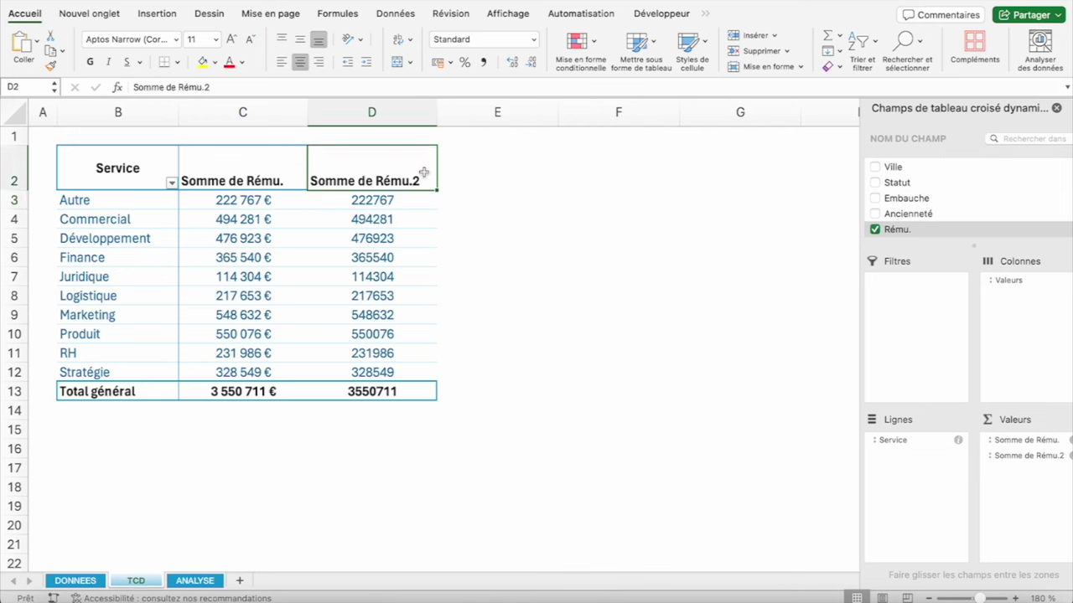
{"action": "type", "text": "%age"}
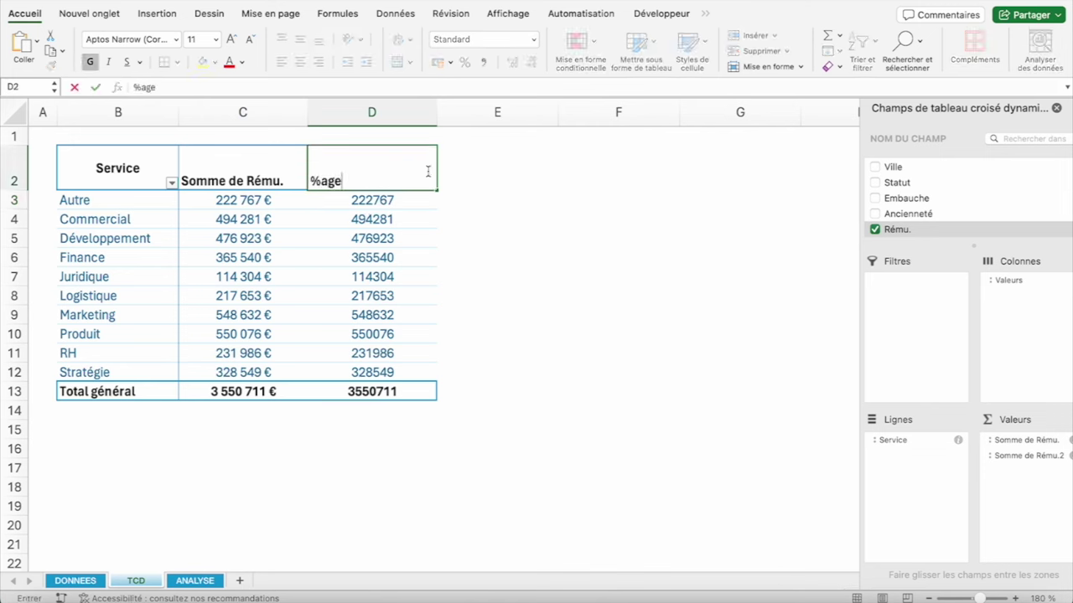
{"action": "key", "text": "Return"}
{"action": "key", "text": "Up"}
{"action": "key", "text": "Left"}
{"action": "type", "text": "Rém"}
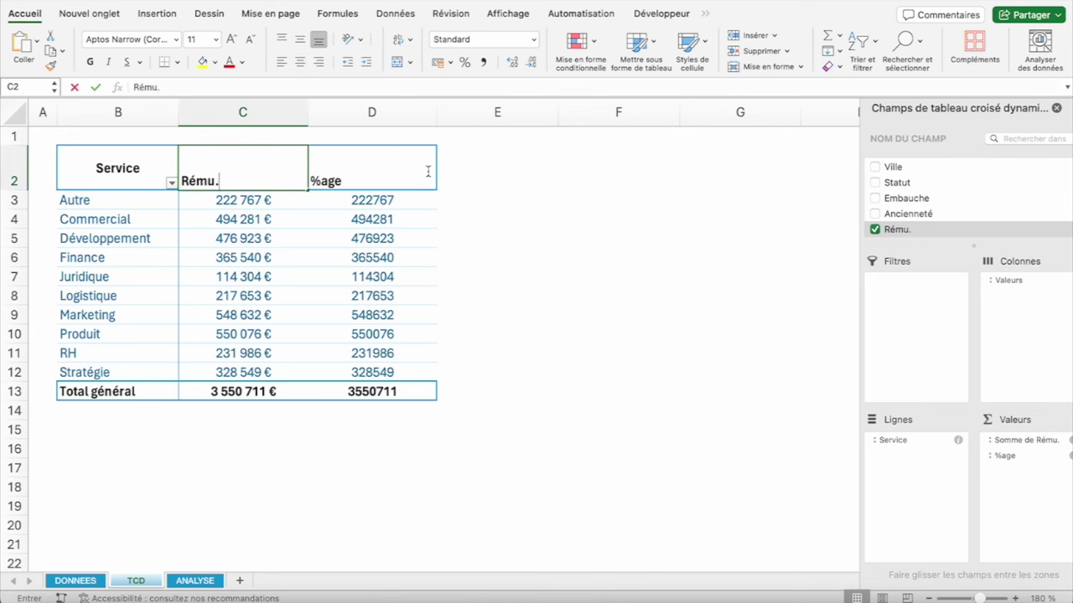
{"action": "key", "text": "Return"}
{"action": "key", "text": "Return"}
{"action": "key", "text": "Return"}
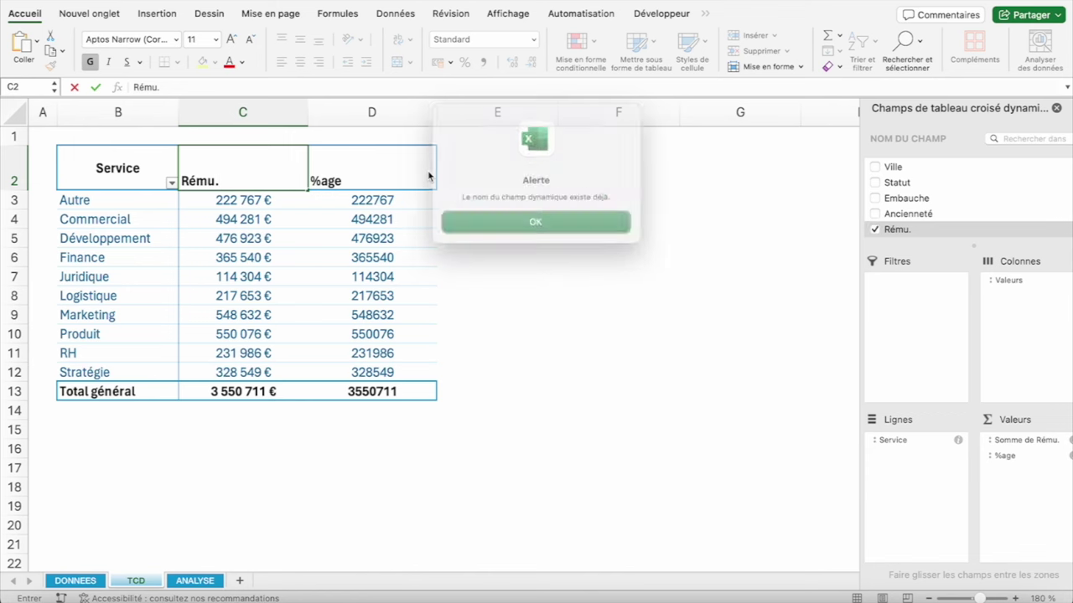
{"action": "key", "text": "Return"}
{"action": "key", "text": "Return"}
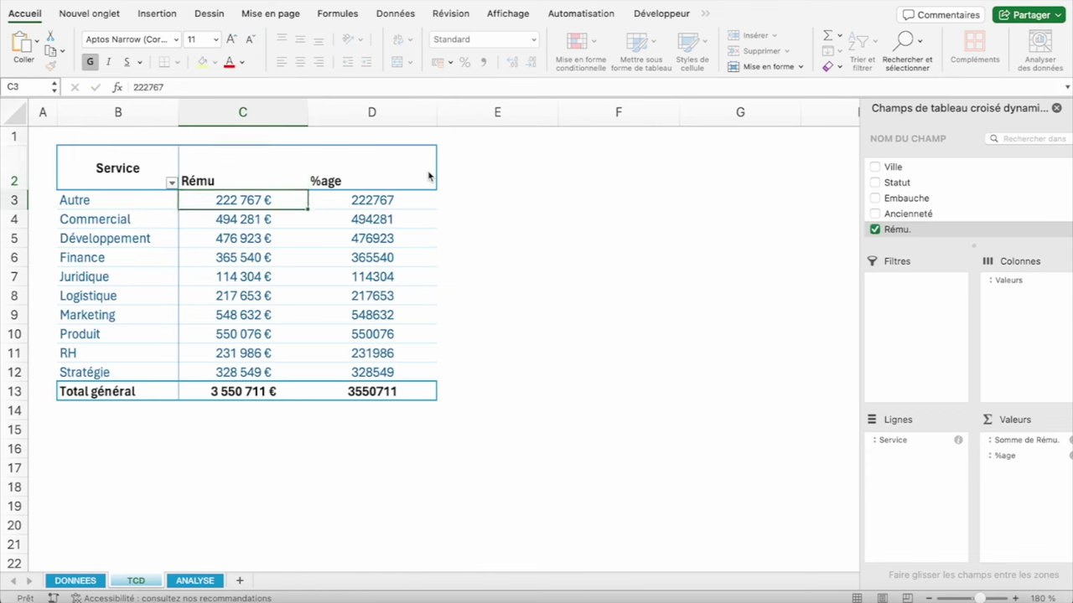
{"action": "key", "text": "Up"}
{"action": "left_click", "coordinate": [428, 176], "text": "shift"}
{"action": "left_click", "coordinate": [300, 63]}
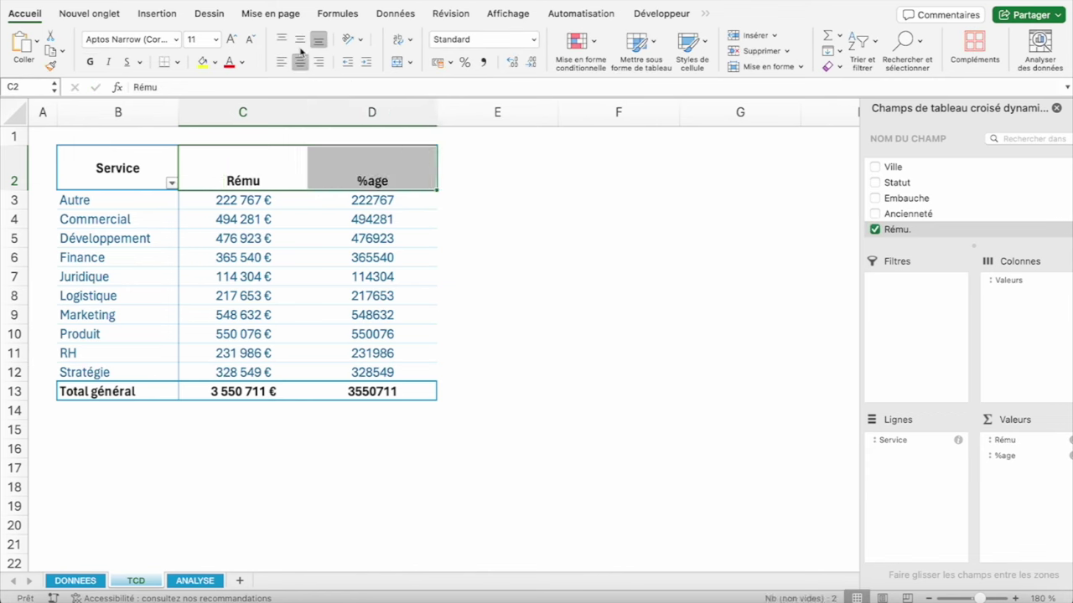
Show %age as a whole-number share of the grand total; Commercial reads 14%
{"action": "left_click", "coordinate": [369, 201]}
{"action": "right_click", "coordinate": [369, 204]}
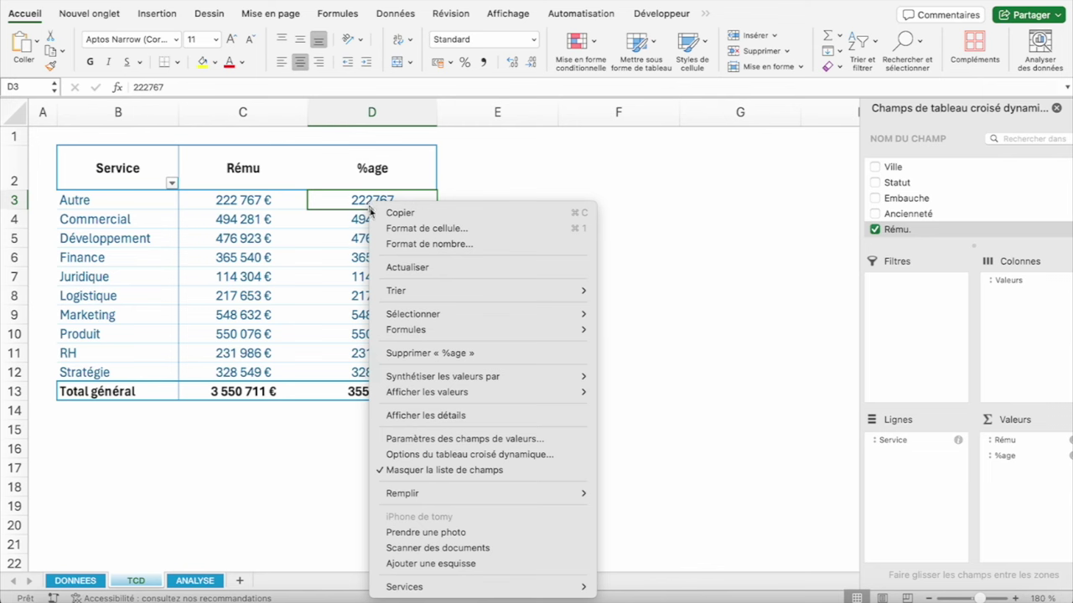
{"action": "mouse_move", "coordinate": [427, 392]}
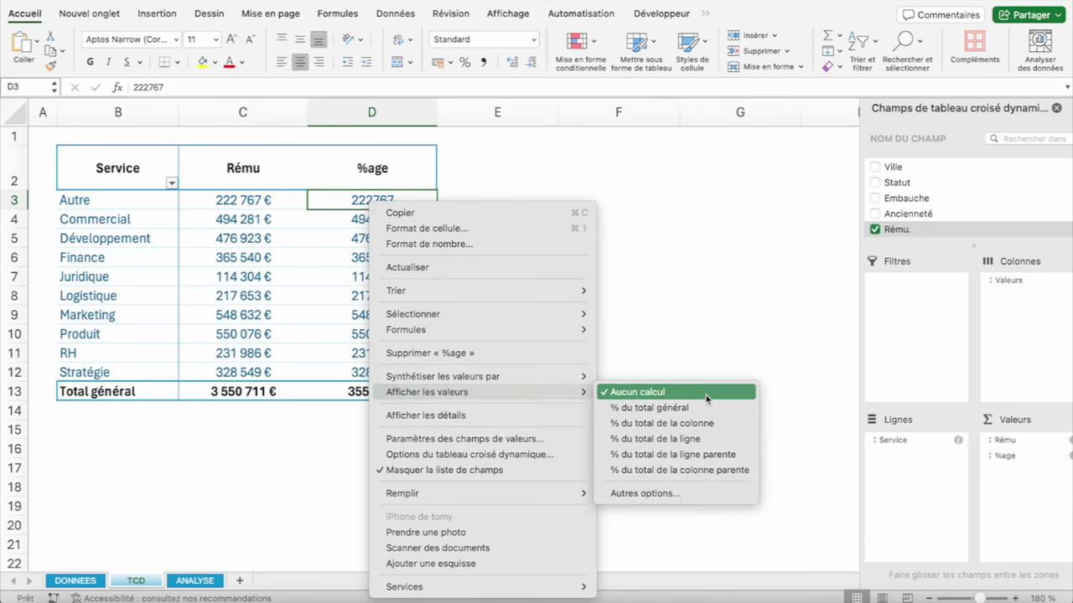
{"action": "left_click", "coordinate": [670, 408]}
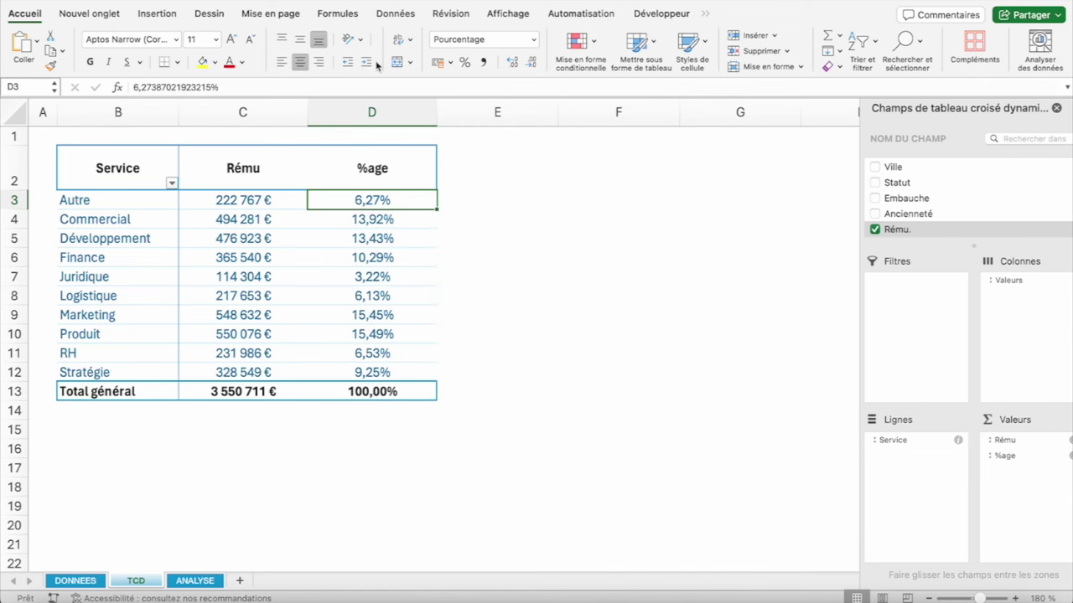
{"action": "right_click", "coordinate": [384, 196]}
{"action": "left_click", "coordinate": [427, 240]}
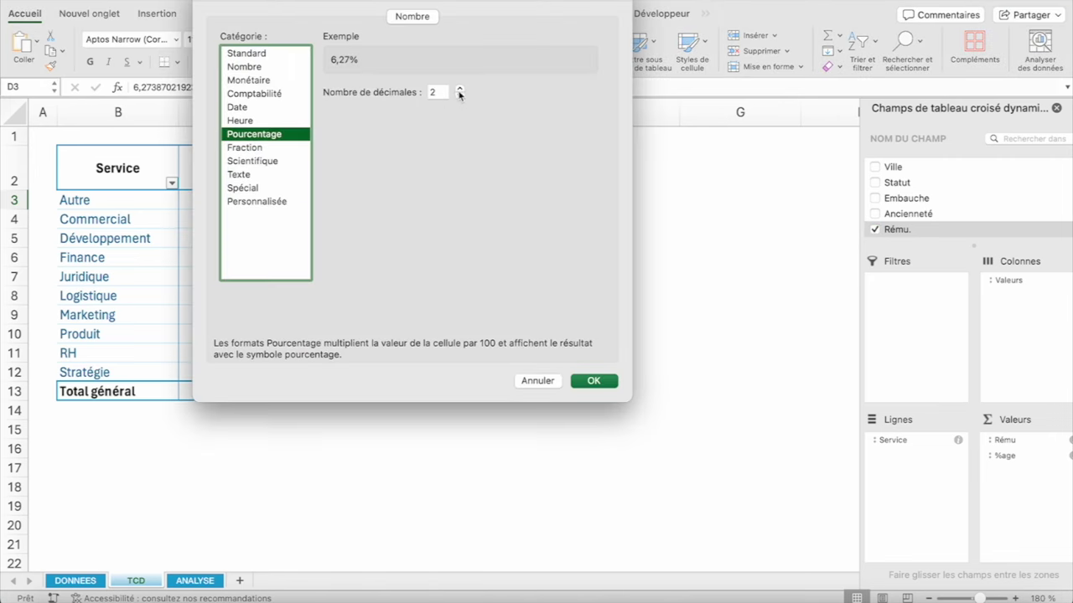
{"action": "left_click", "coordinate": [459, 95]}
{"action": "left_click", "coordinate": [459, 96]}
{"action": "left_click", "coordinate": [595, 381]}
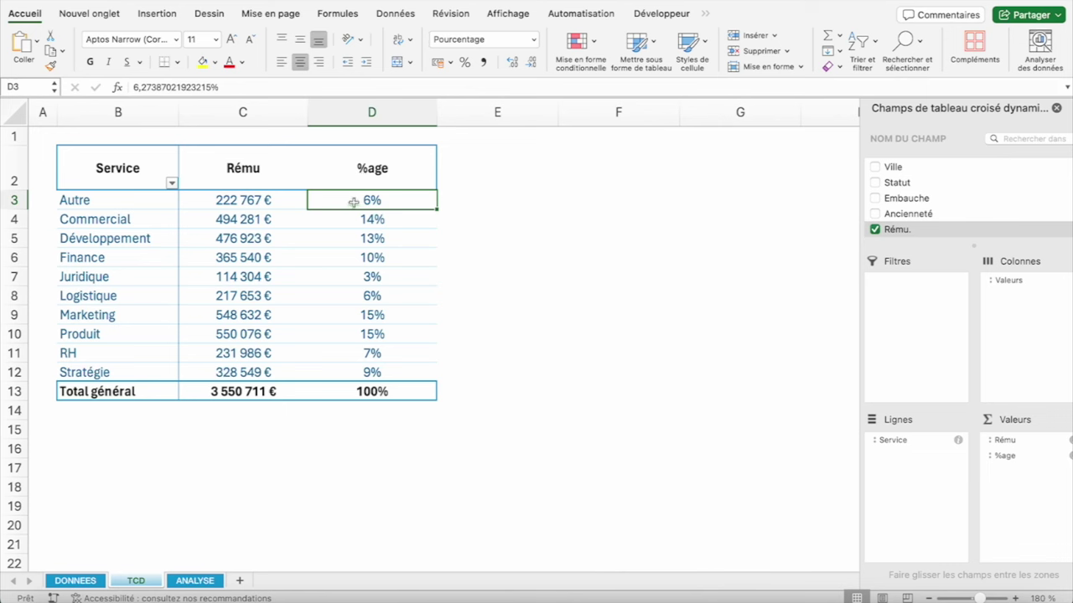
{"action": "left_click", "coordinate": [226, 219]}
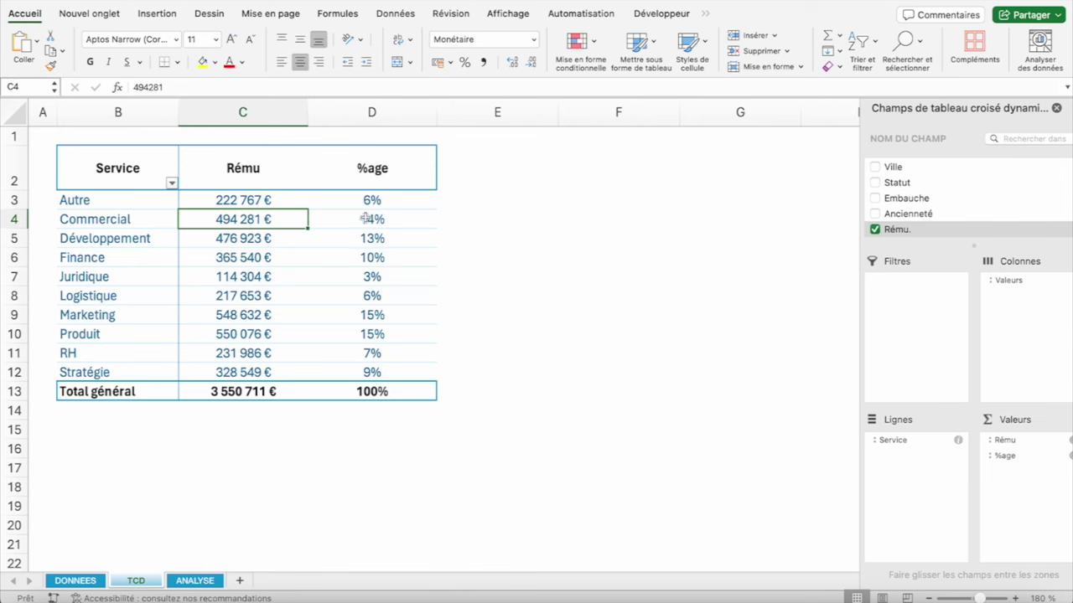
{"action": "left_click", "coordinate": [378, 219]}
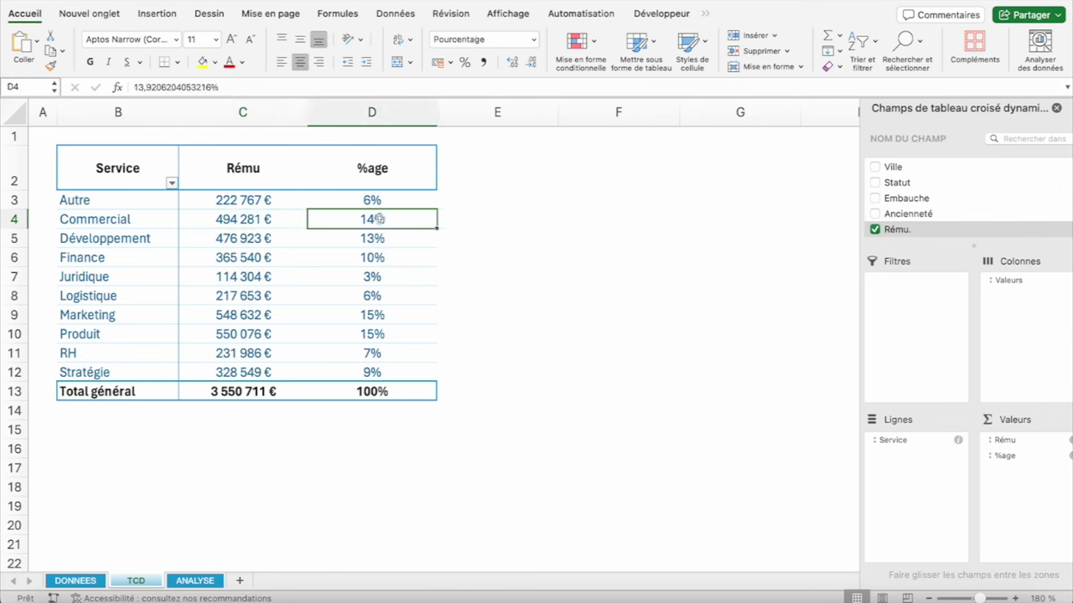
Compare question J on ANALYSE with the TCD pay shares, ending back on TCD
{"action": "left_click", "coordinate": [195, 581]}
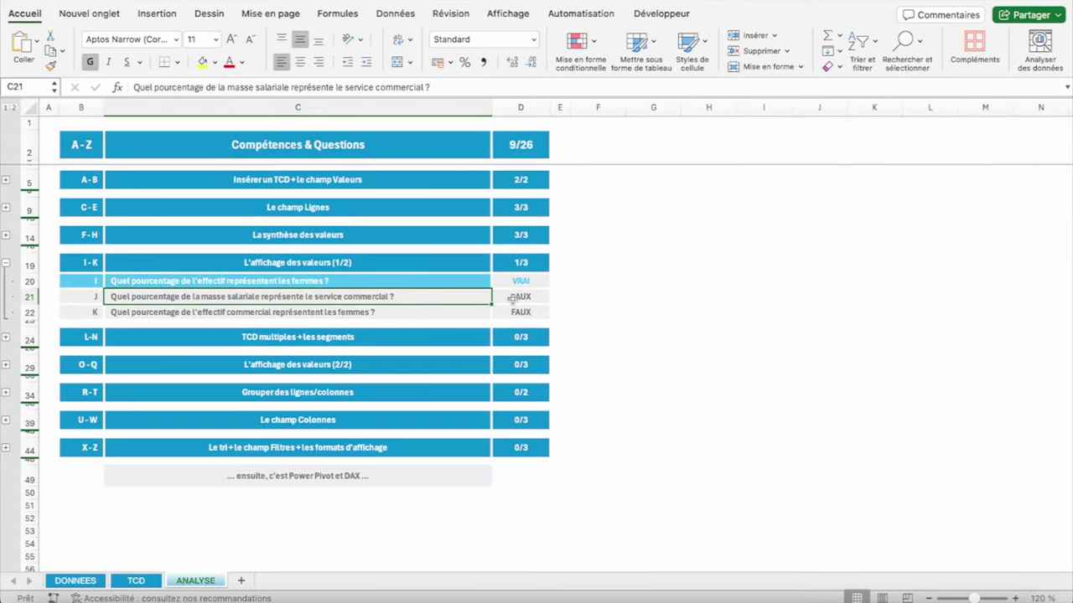
{"action": "left_click", "coordinate": [136, 580]}
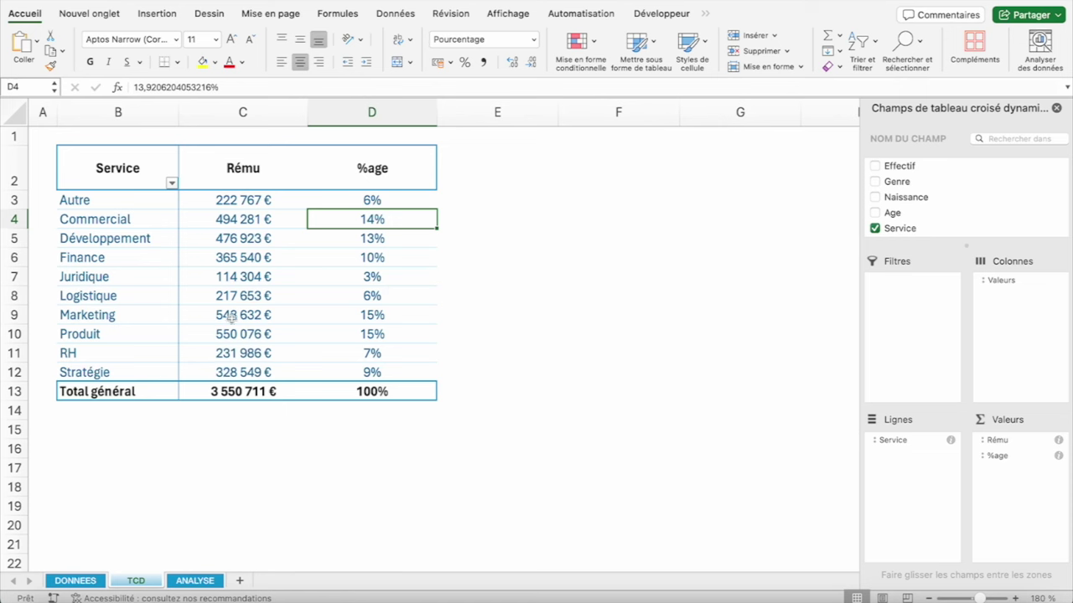
{"action": "left_click", "coordinate": [362, 313]}
{"action": "key", "text": "Down"}
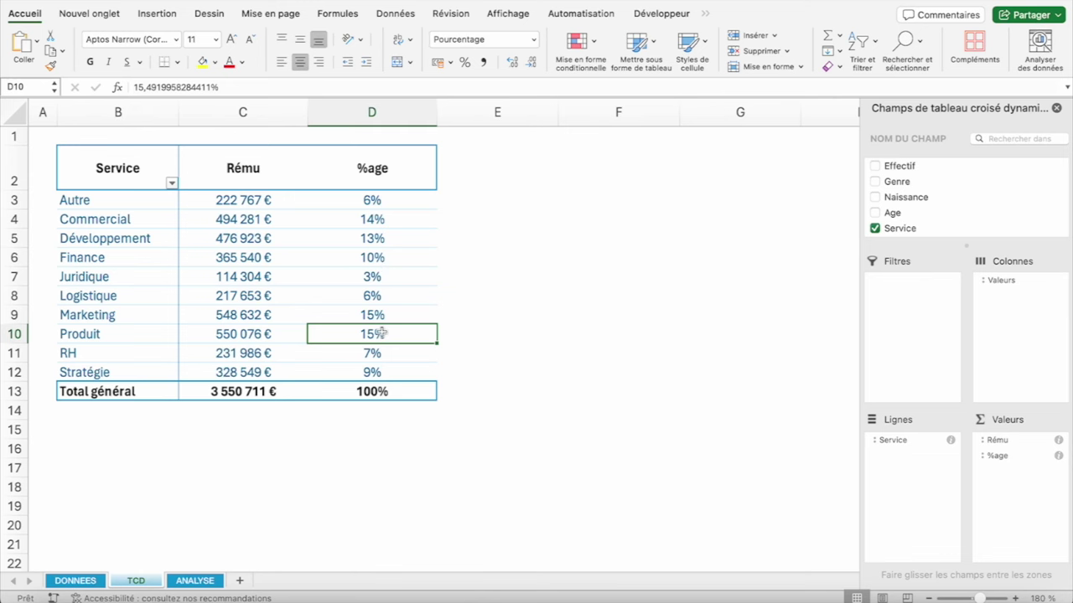
{"action": "left_click", "coordinate": [195, 581]}
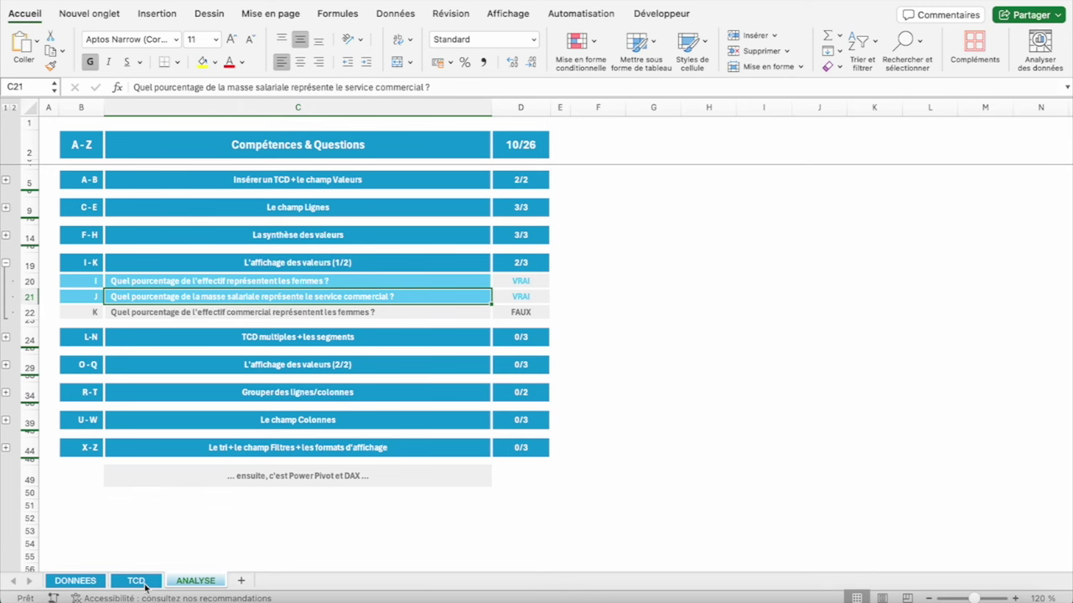
{"action": "left_click", "coordinate": [142, 583]}
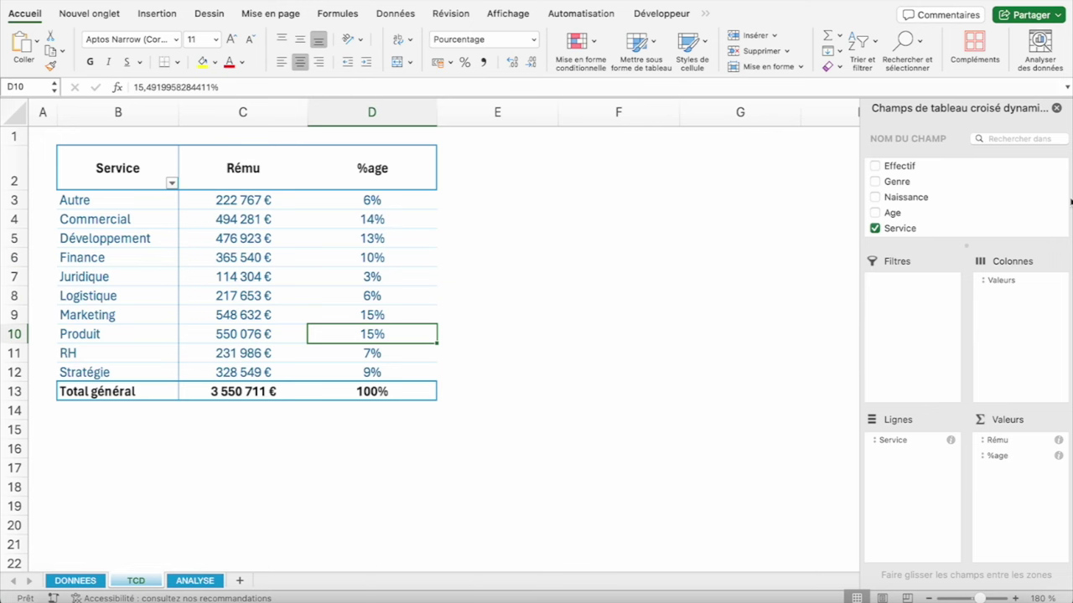
Uncheck Service and Rému so the pivot is left empty
{"action": "left_click", "coordinate": [875, 229]}
{"action": "key", "text": "Down"}
{"action": "key", "text": "Down"}
{"action": "key", "text": "Down"}
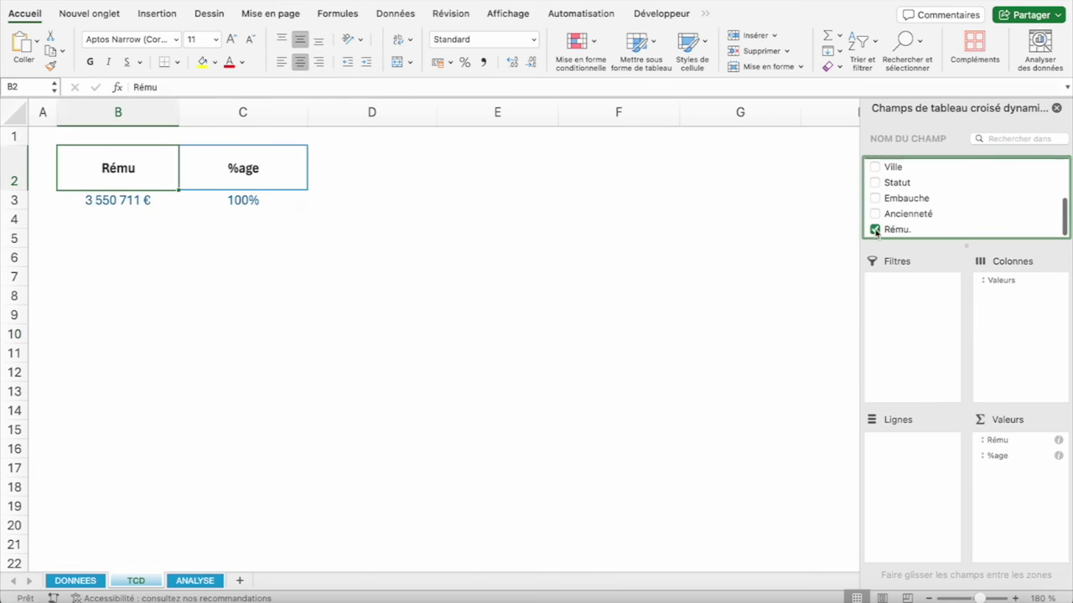
{"action": "key", "text": "space"}
{"action": "scroll", "coordinate": [922, 205], "scroll_direction": "up", "scroll_amount": 5}
{"action": "scroll", "coordinate": [930, 214], "scroll_direction": "down", "scroll_amount": 3}
{"action": "scroll", "coordinate": [914, 208], "scroll_direction": "up", "scroll_amount": 3}
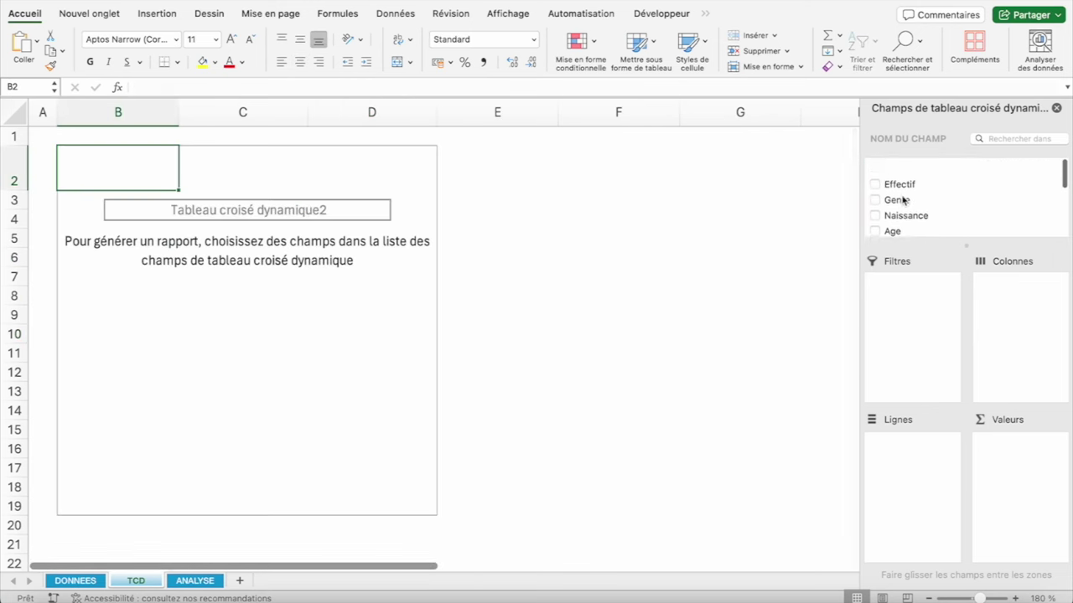
{"action": "scroll", "coordinate": [905, 201], "scroll_direction": "down", "scroll_amount": 5}
{"action": "scroll", "coordinate": [909, 181], "scroll_direction": "up", "scroll_amount": 1}
{"action": "scroll", "coordinate": [905, 167], "scroll_direction": "up", "scroll_amount": 4}
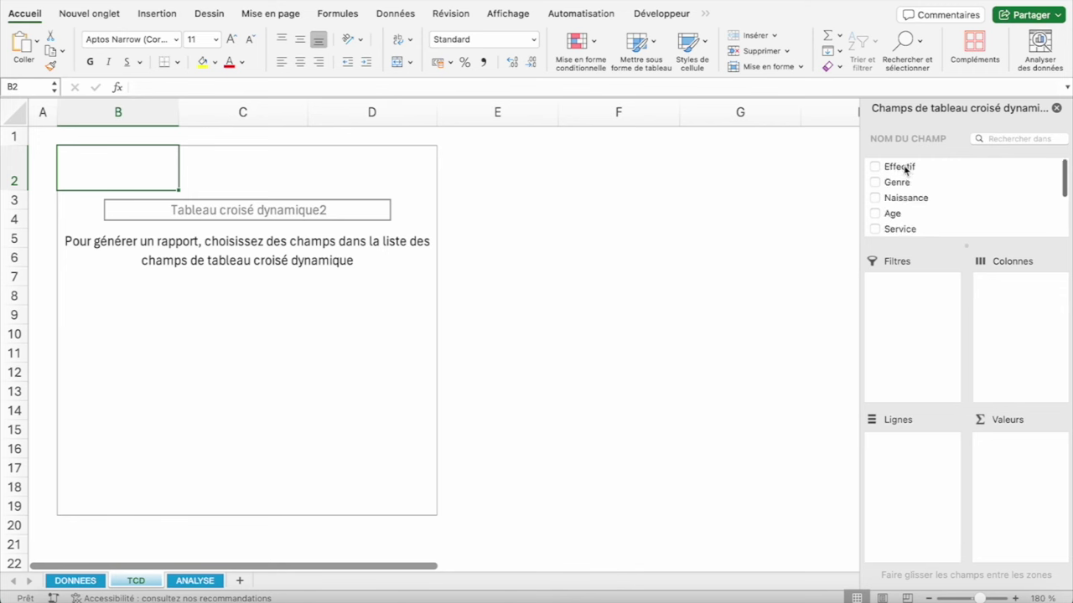
Count Effectif in Valeurs, with Service rows split by Genre
{"action": "left_click_drag", "start_coordinate": [903, 166], "coordinate": [1032, 458]}
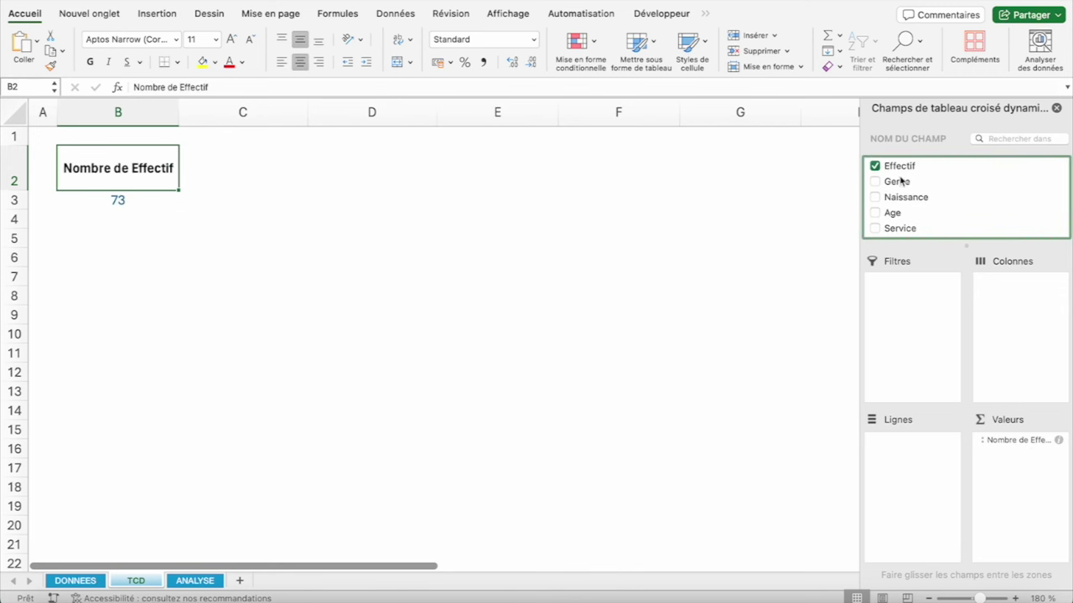
{"action": "scroll", "coordinate": [913, 213], "scroll_direction": "down", "scroll_amount": 3}
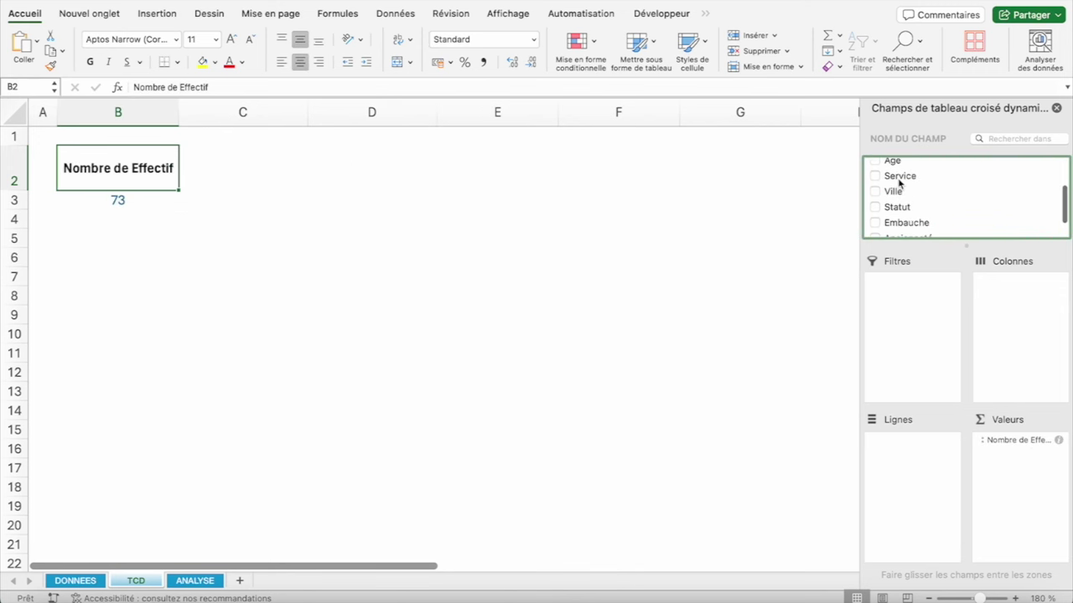
{"action": "left_click_drag", "start_coordinate": [899, 176], "coordinate": [915, 453]}
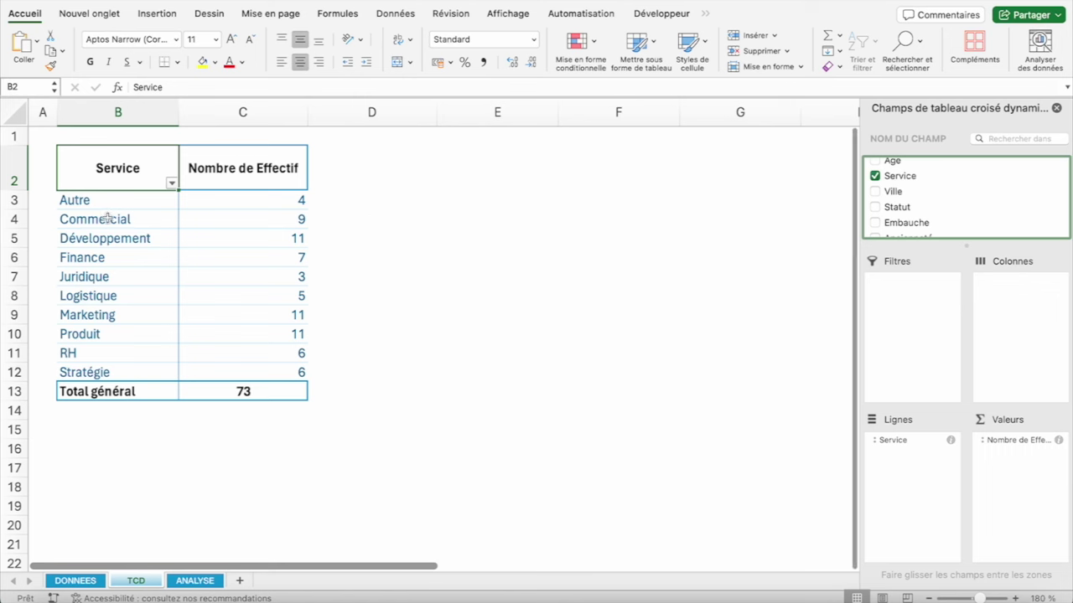
{"action": "left_click", "coordinate": [89, 205]}
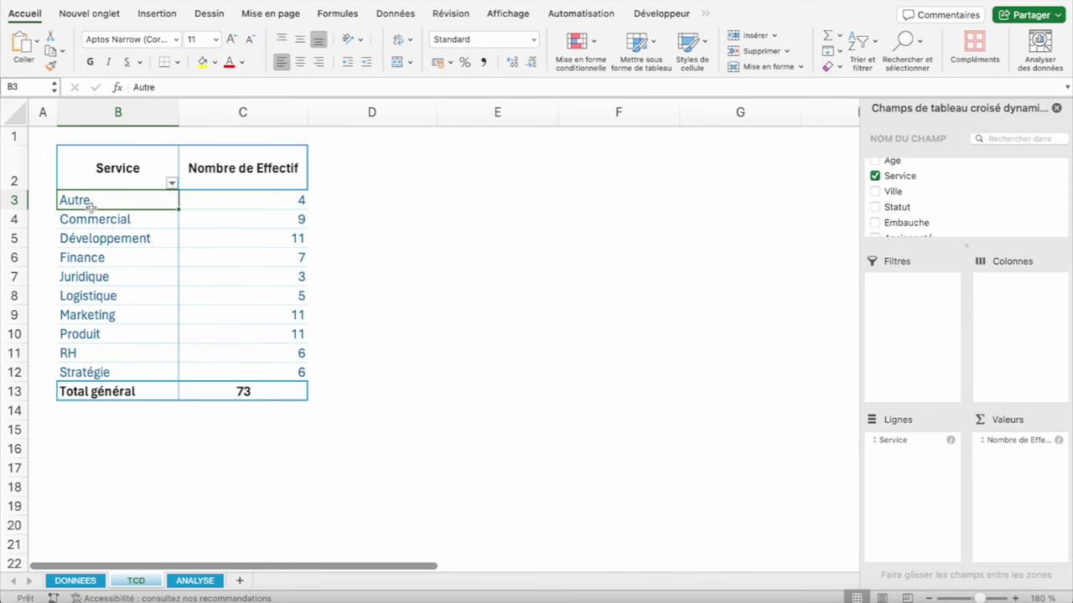
{"action": "scroll", "coordinate": [921, 218], "scroll_direction": "up", "scroll_amount": 3}
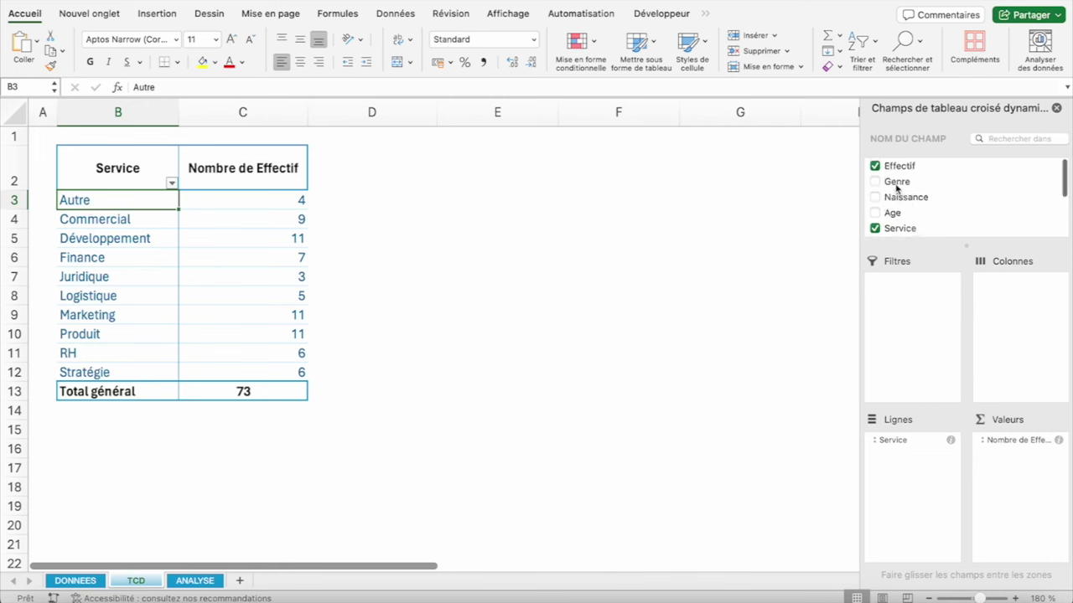
{"action": "left_click_drag", "start_coordinate": [897, 188], "coordinate": [911, 485]}
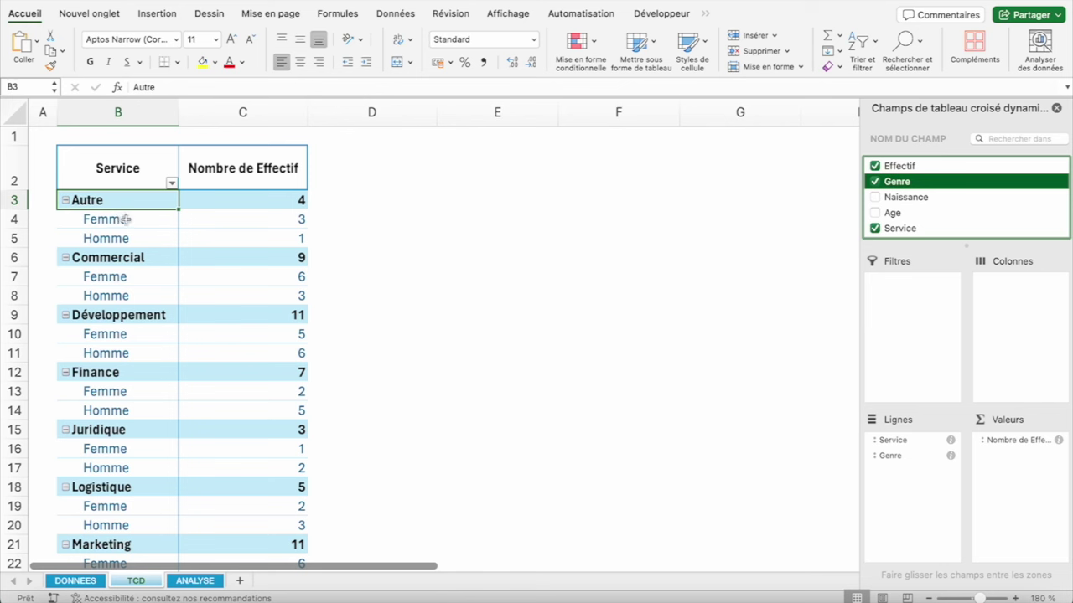
Check the Développement counts: Femme 5 and Homme 6
{"action": "left_click", "coordinate": [134, 333]}
{"action": "left_click", "coordinate": [246, 358]}
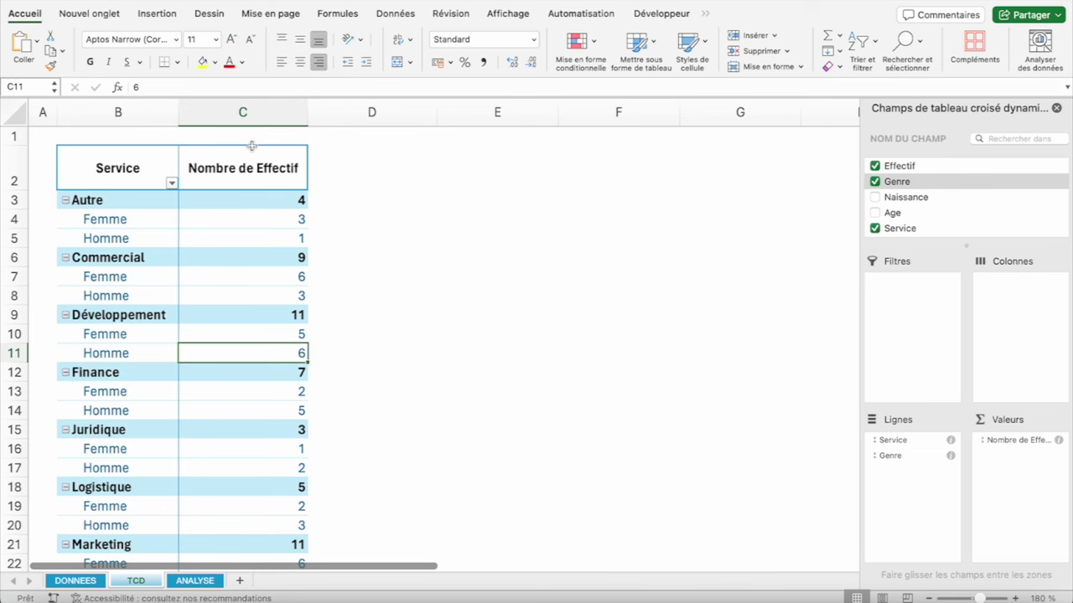
{"action": "left_click", "coordinate": [259, 318]}
{"action": "left_click", "coordinate": [269, 340]}
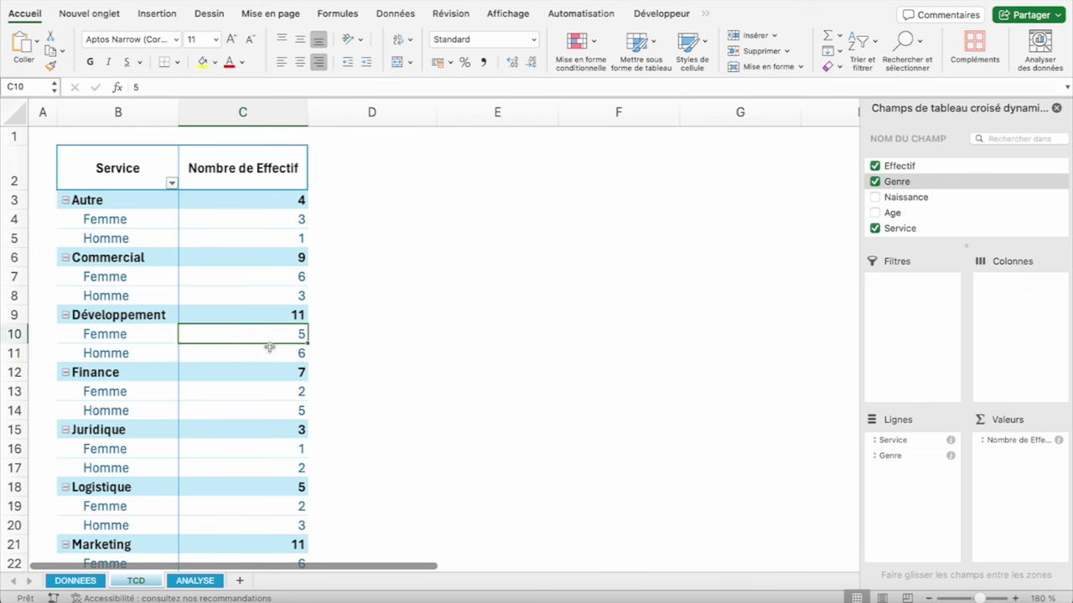
{"action": "left_click", "coordinate": [264, 351]}
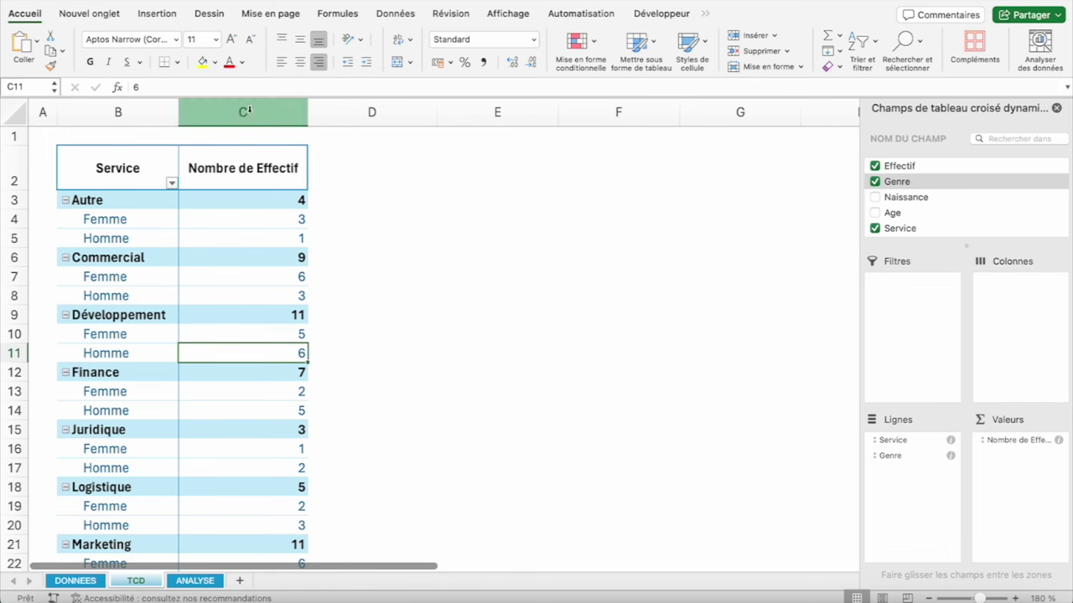
Add Effectif to Valeurs a second time as another count column
{"action": "scroll", "coordinate": [945, 209], "scroll_direction": "down", "scroll_amount": 3}
{"action": "scroll", "coordinate": [923, 186], "scroll_direction": "up", "scroll_amount": 3}
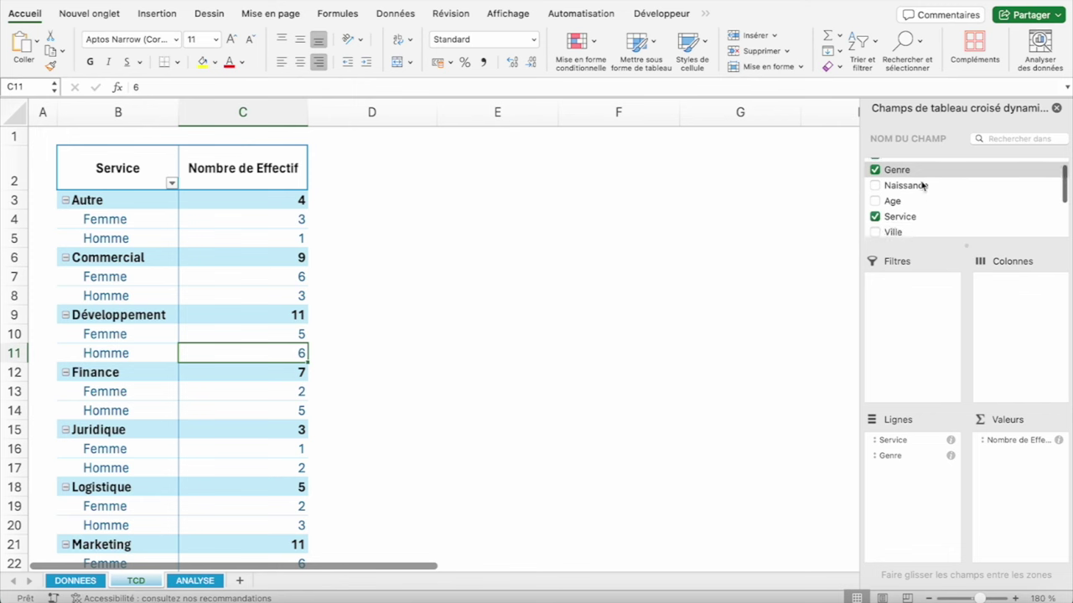
{"action": "scroll", "coordinate": [923, 185], "scroll_direction": "up", "scroll_amount": 1}
{"action": "left_click_drag", "start_coordinate": [897, 167], "coordinate": [1037, 482]}
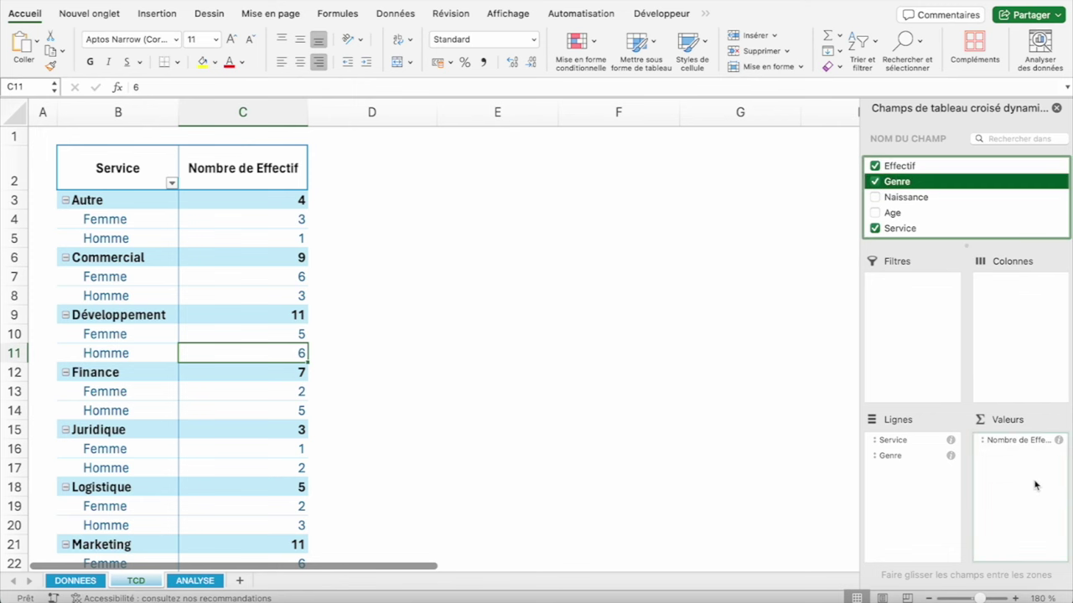
Show the second Effectif count as % du total général
{"action": "left_click", "coordinate": [379, 202]}
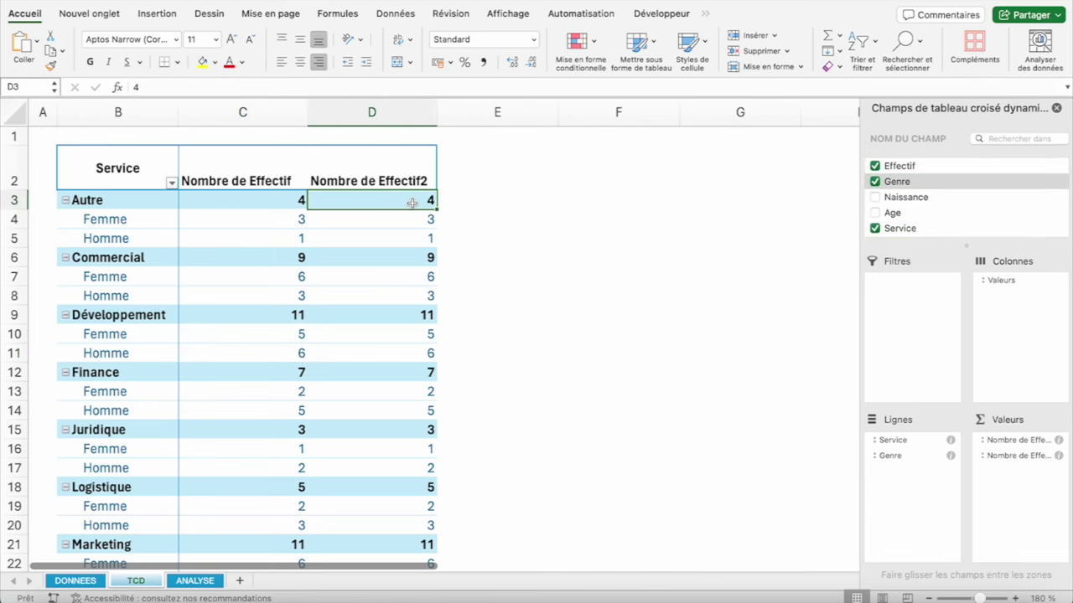
{"action": "right_click", "coordinate": [411, 203]}
{"action": "mouse_move", "coordinate": [471, 392]}
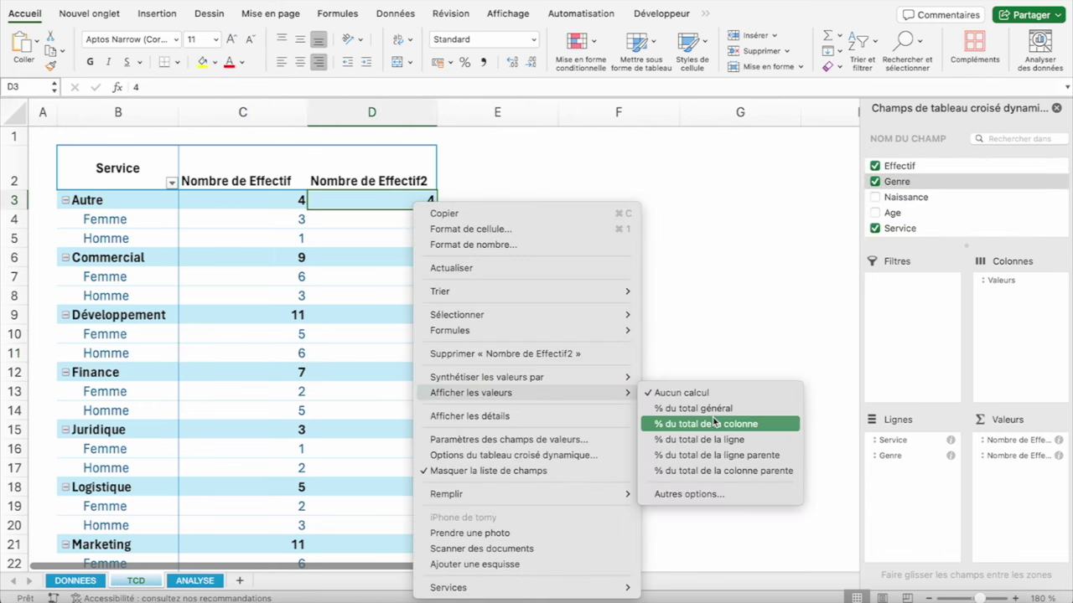
{"action": "left_click", "coordinate": [693, 408]}
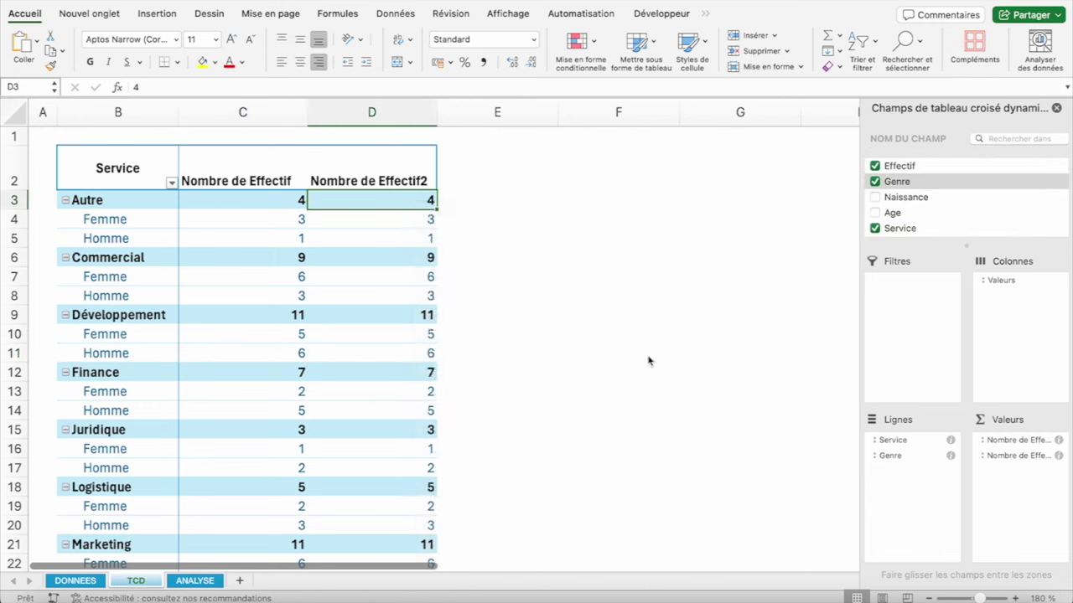
Review the shares, e.g. Autre Femme 4,11%, Logistique Femme 2,74%, then return to the top
{"action": "left_click", "coordinate": [405, 221]}
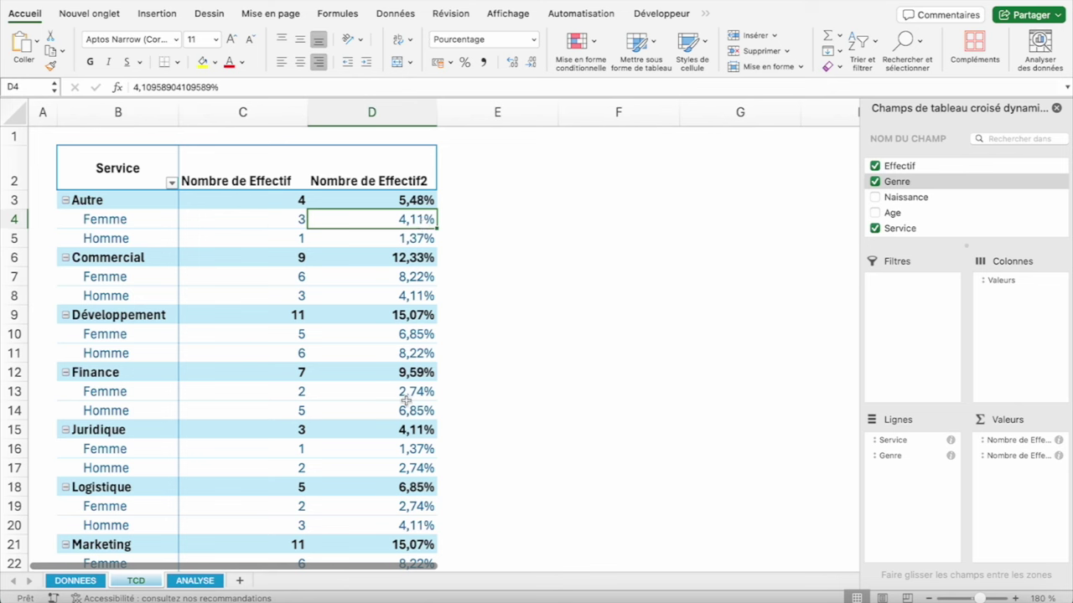
{"action": "left_click", "coordinate": [401, 436]}
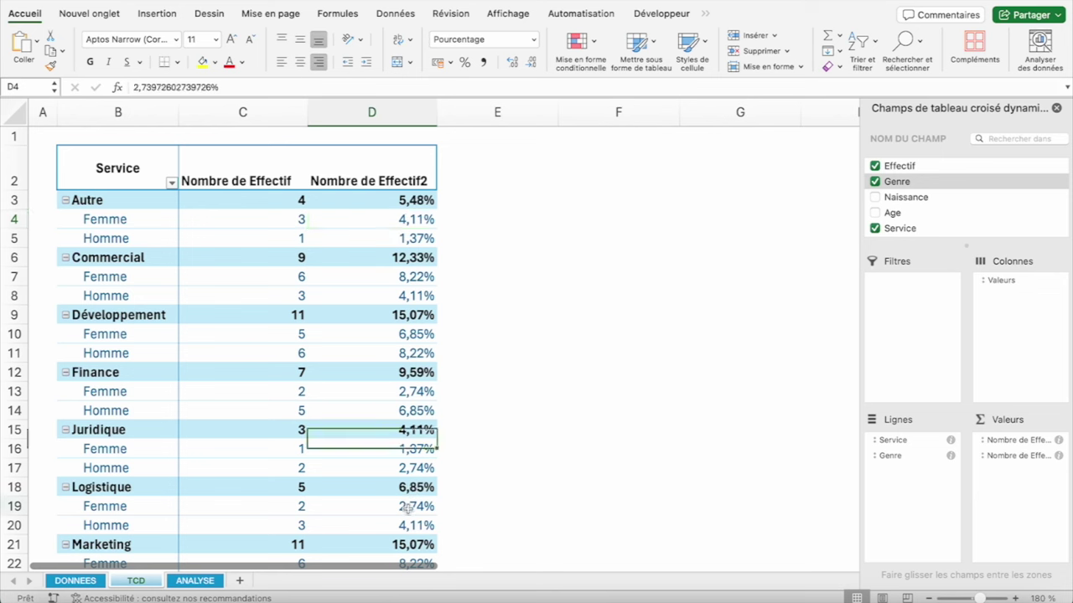
{"action": "left_click", "coordinate": [417, 503]}
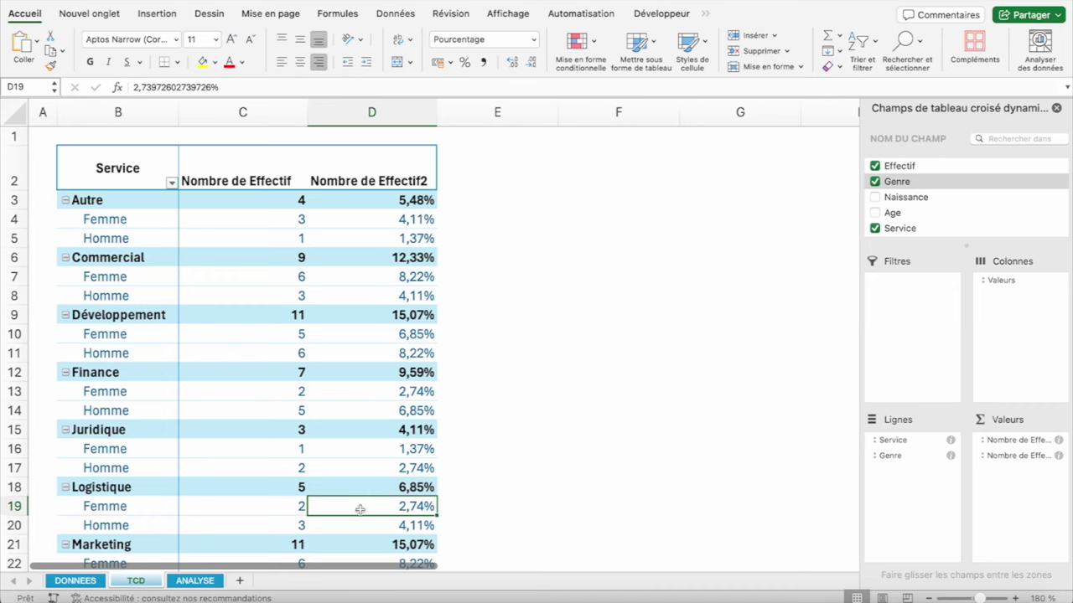
{"action": "scroll", "coordinate": [381, 494], "scroll_direction": "down", "scroll_amount": 1}
{"action": "scroll", "coordinate": [380, 495], "scroll_direction": "down", "scroll_amount": 2}
{"action": "scroll", "coordinate": [383, 499], "scroll_direction": "down", "scroll_amount": 4}
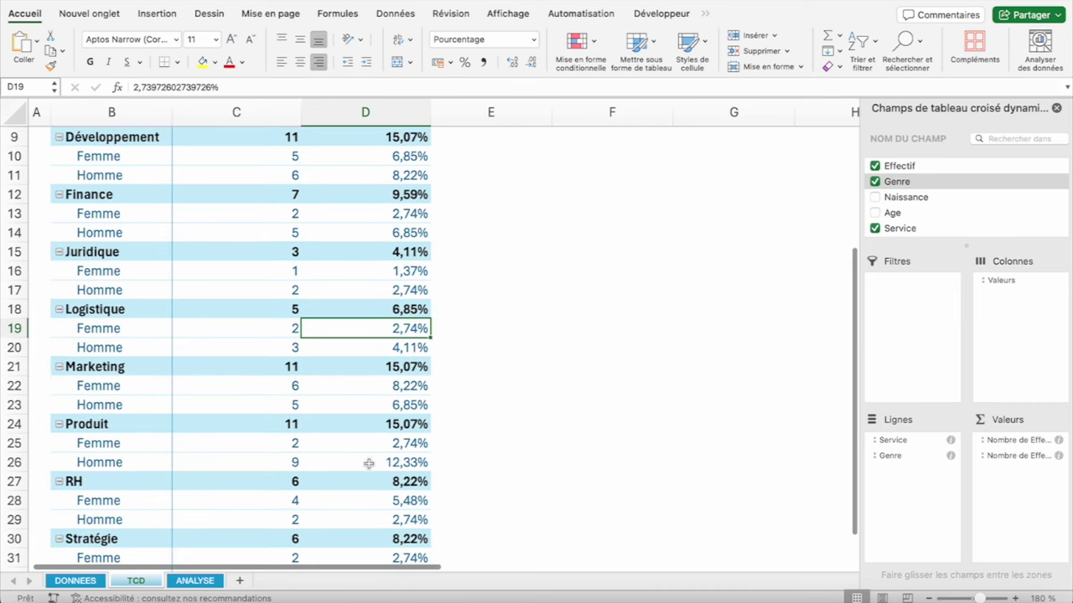
{"action": "scroll", "coordinate": [383, 499], "scroll_direction": "up", "scroll_amount": 2}
{"action": "scroll", "coordinate": [551, 361], "scroll_direction": "up", "scroll_amount": 1}
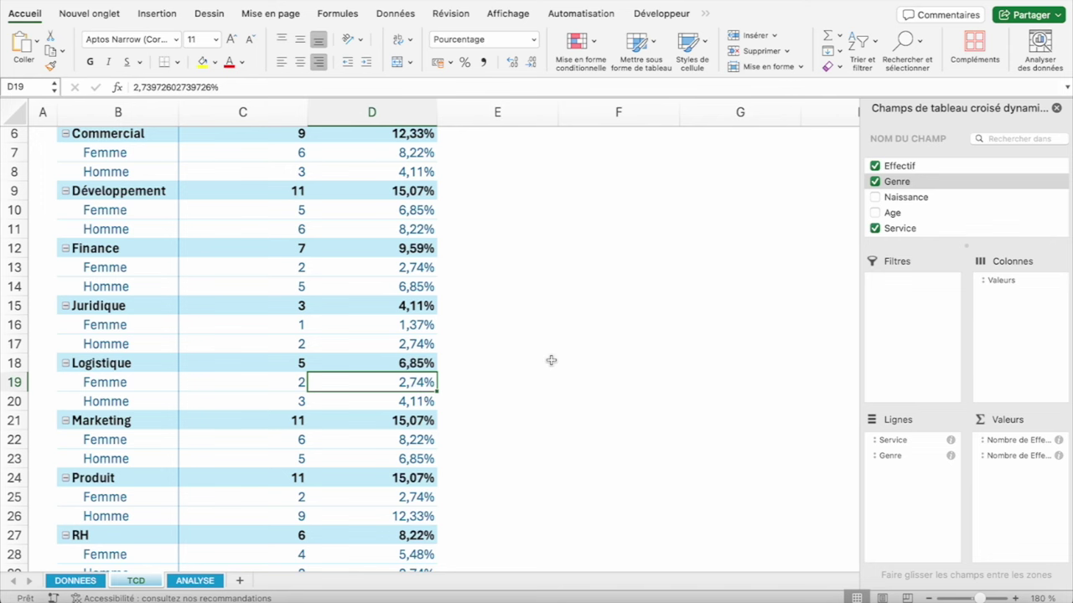
{"action": "scroll", "coordinate": [417, 252], "scroll_direction": "up", "scroll_amount": 2}
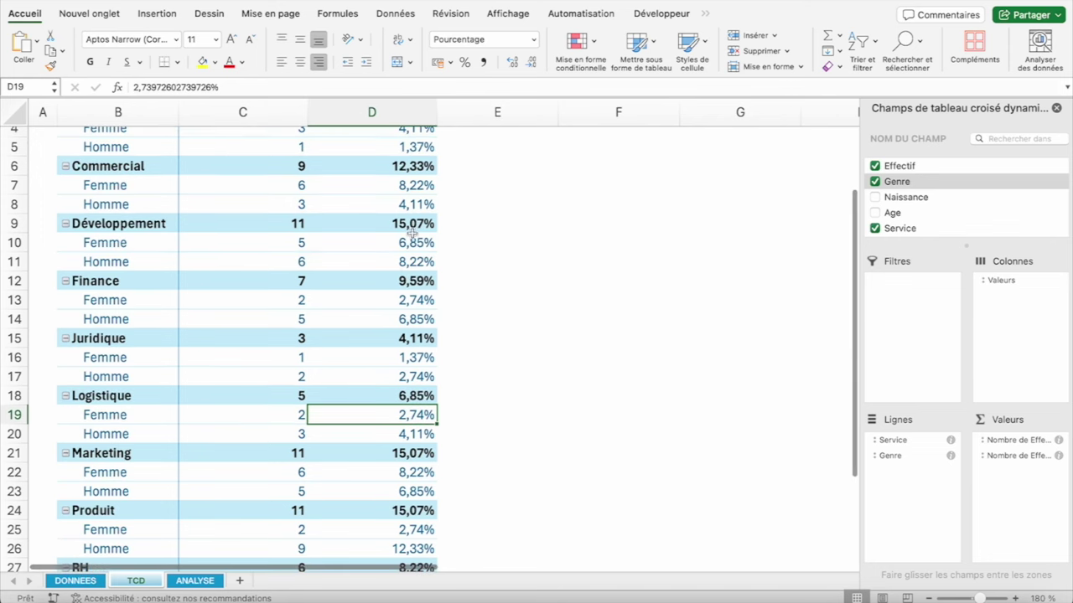
{"action": "scroll", "coordinate": [369, 186], "scroll_direction": "up", "scroll_amount": 3}
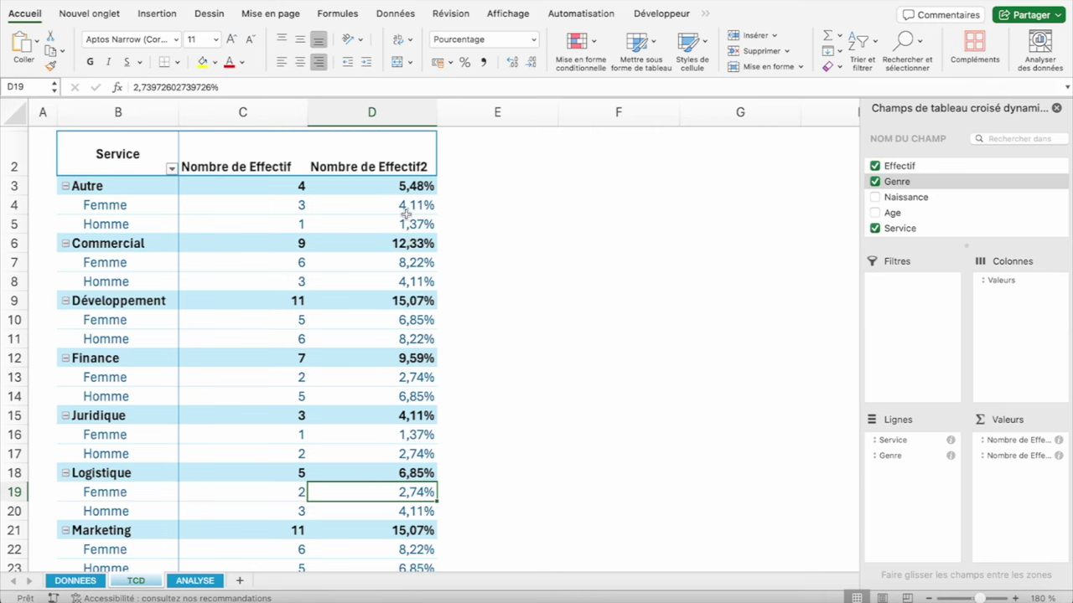
Show column D as % du total de la ligne parente, e.g. Autre Femme 75%
{"action": "right_click", "coordinate": [405, 215]}
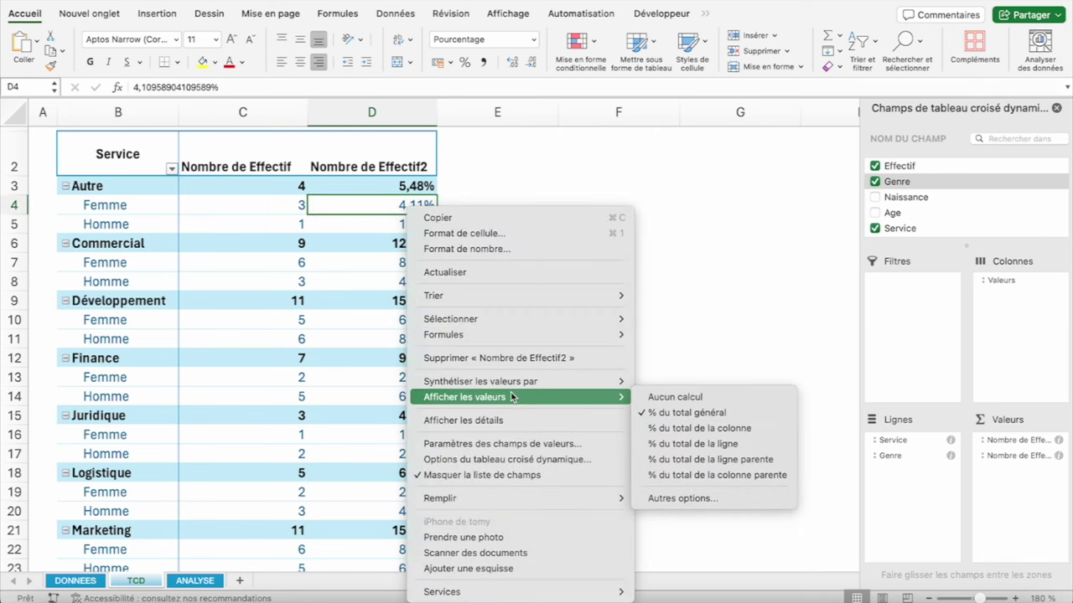
{"action": "mouse_move", "coordinate": [464, 398]}
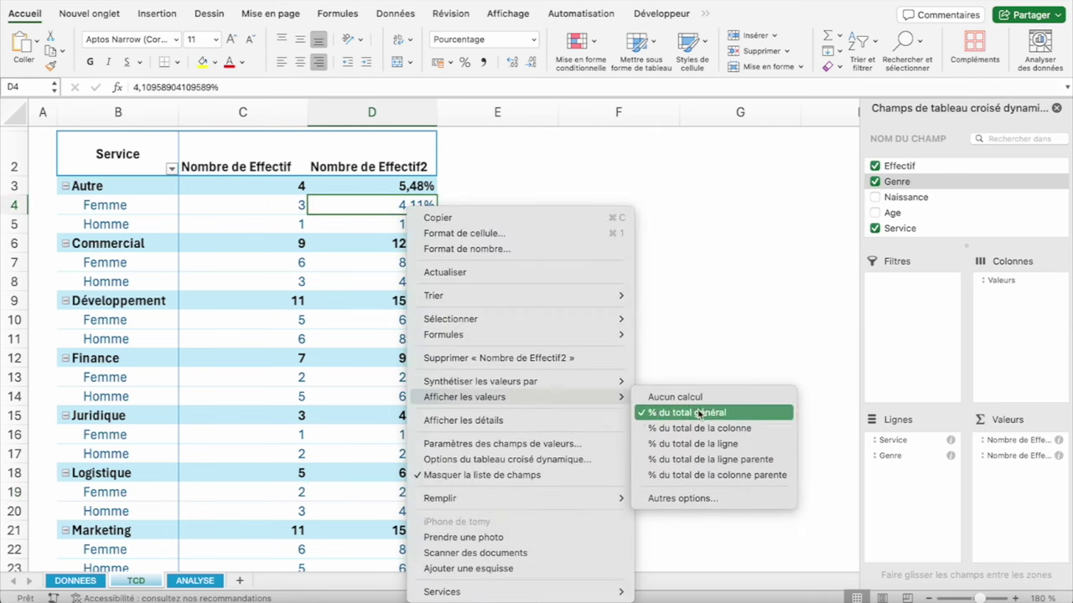
{"action": "left_click", "coordinate": [701, 460]}
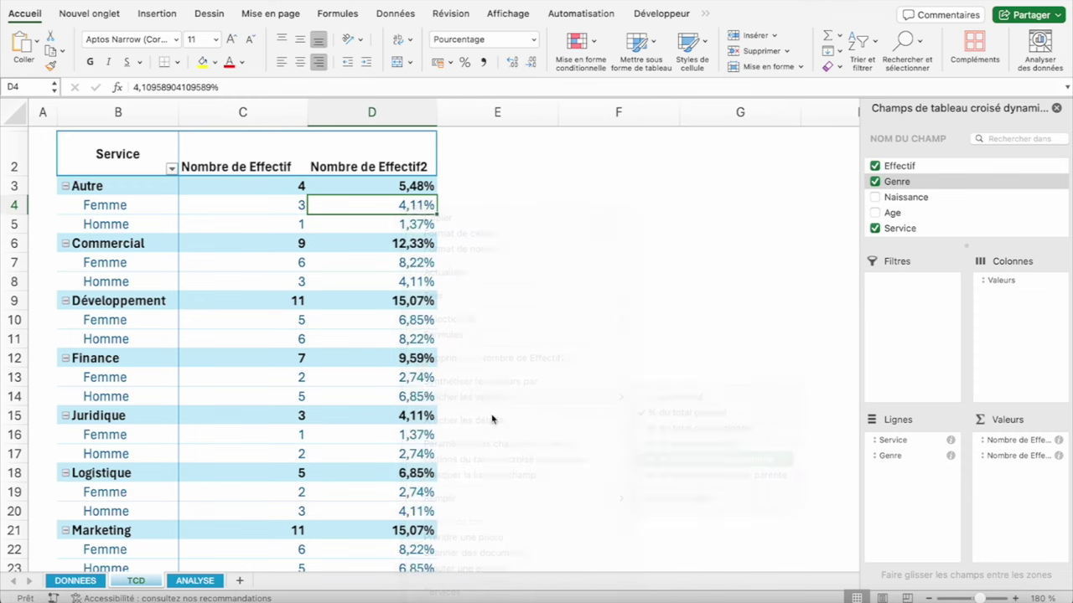
{"action": "left_click", "coordinate": [12, 186]}
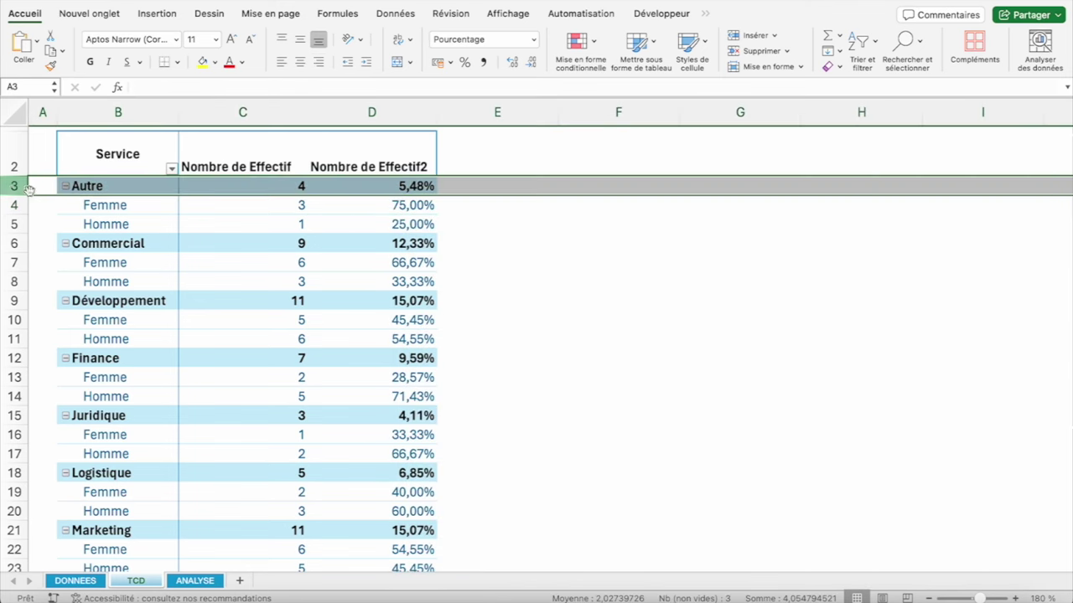
{"action": "left_click", "coordinate": [14, 243]}
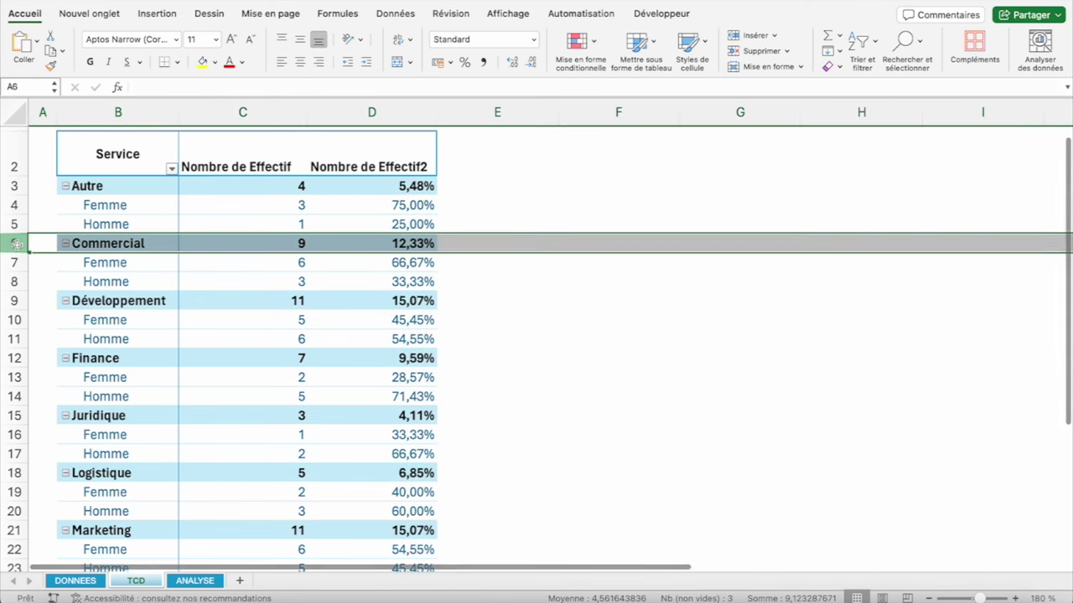
{"action": "left_click", "coordinate": [421, 206]}
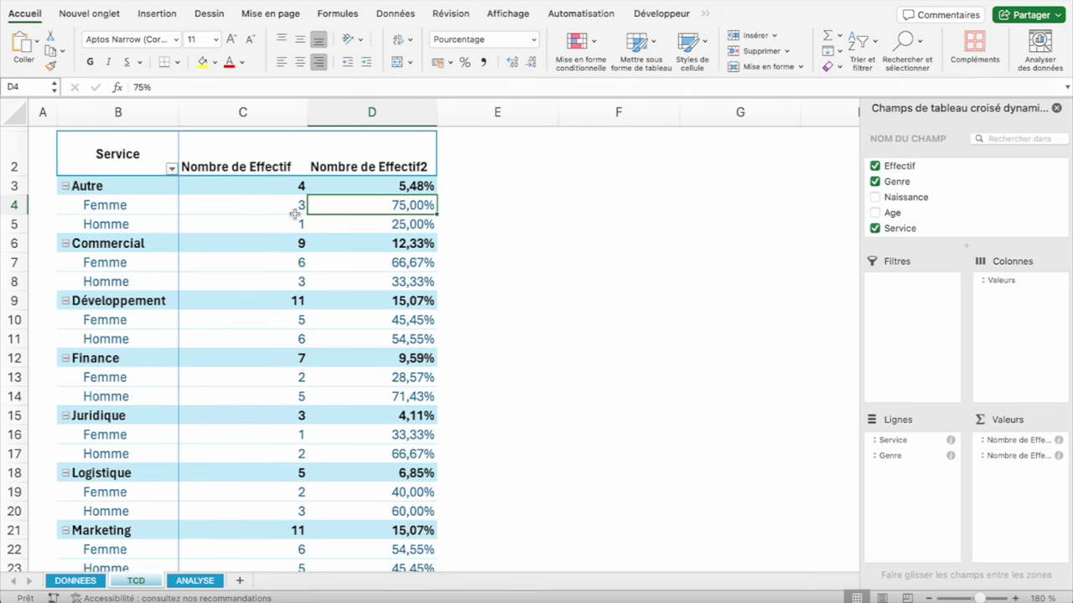
Format the column D percentages as Pourcentage with 0 decimals
{"action": "right_click", "coordinate": [379, 206]}
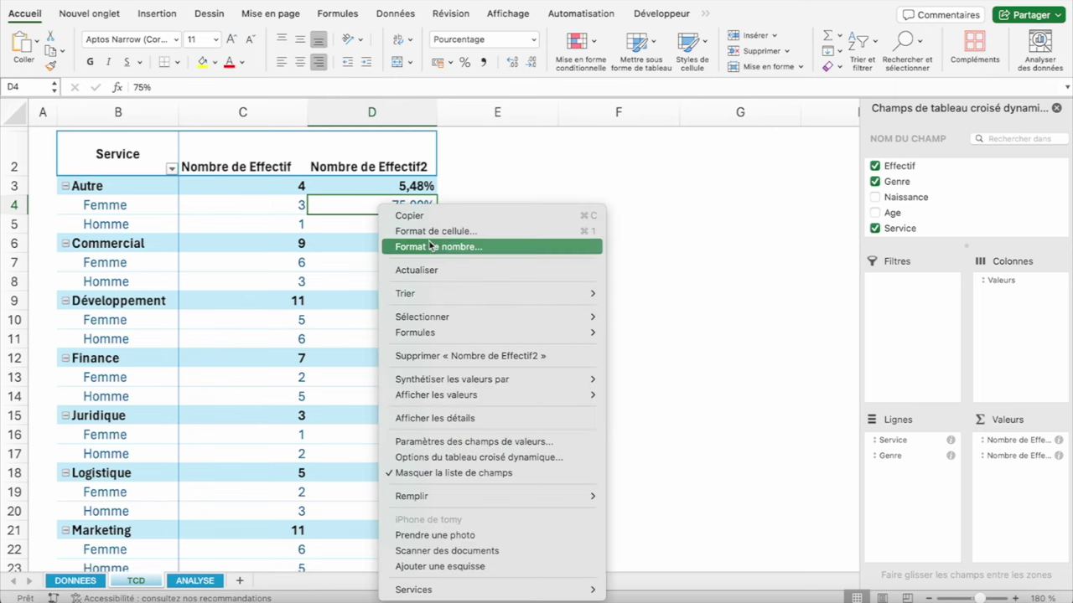
{"action": "left_click", "coordinate": [431, 245]}
{"action": "left_click", "coordinate": [478, 143]}
{"action": "left_click", "coordinate": [479, 144]}
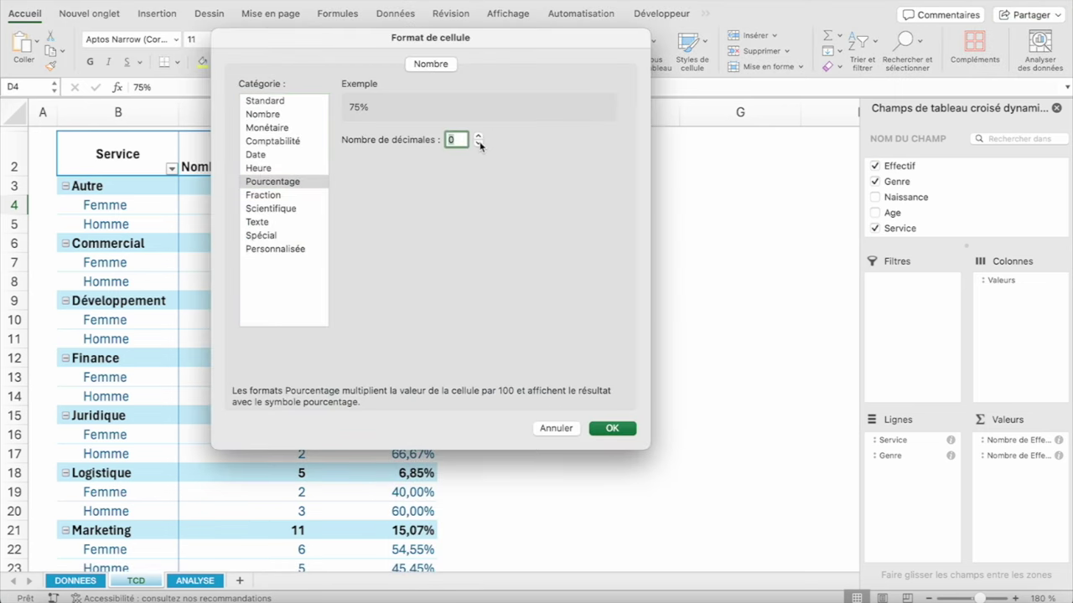
{"action": "left_click", "coordinate": [613, 428]}
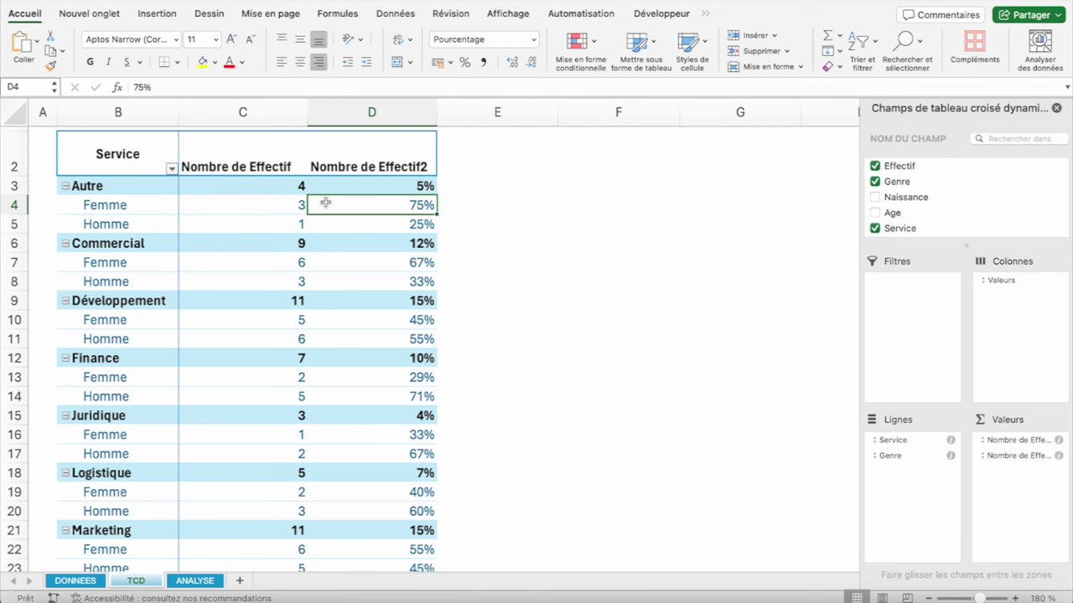
{"action": "left_click", "coordinate": [85, 180]}
{"action": "left_click", "coordinate": [249, 247]}
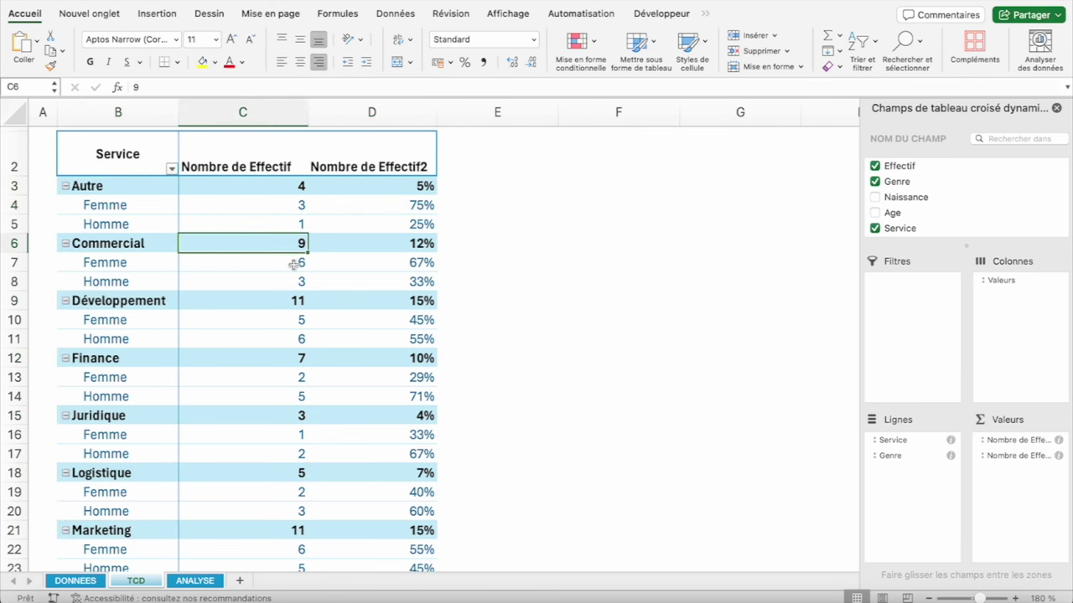
{"action": "left_click", "coordinate": [293, 265]}
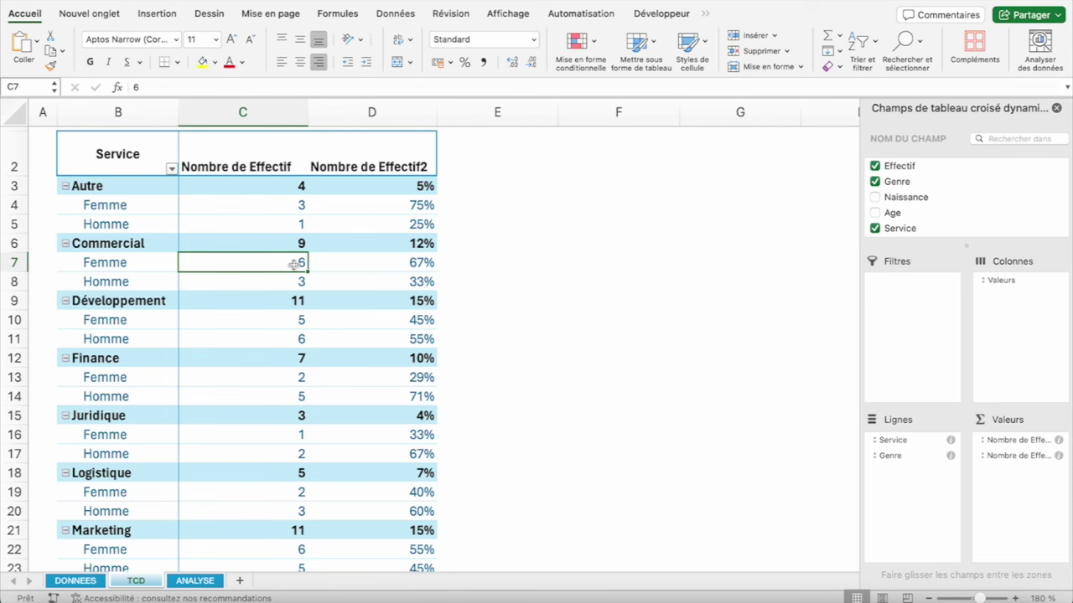
{"action": "left_click", "coordinate": [295, 282]}
{"action": "left_click", "coordinate": [415, 262]}
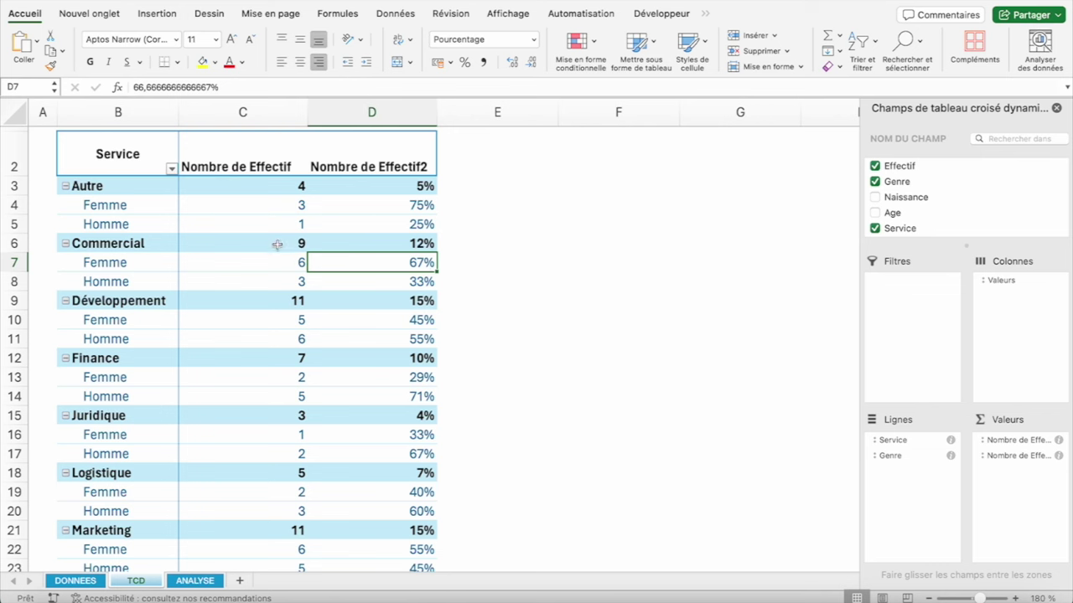
{"action": "left_click", "coordinate": [397, 285]}
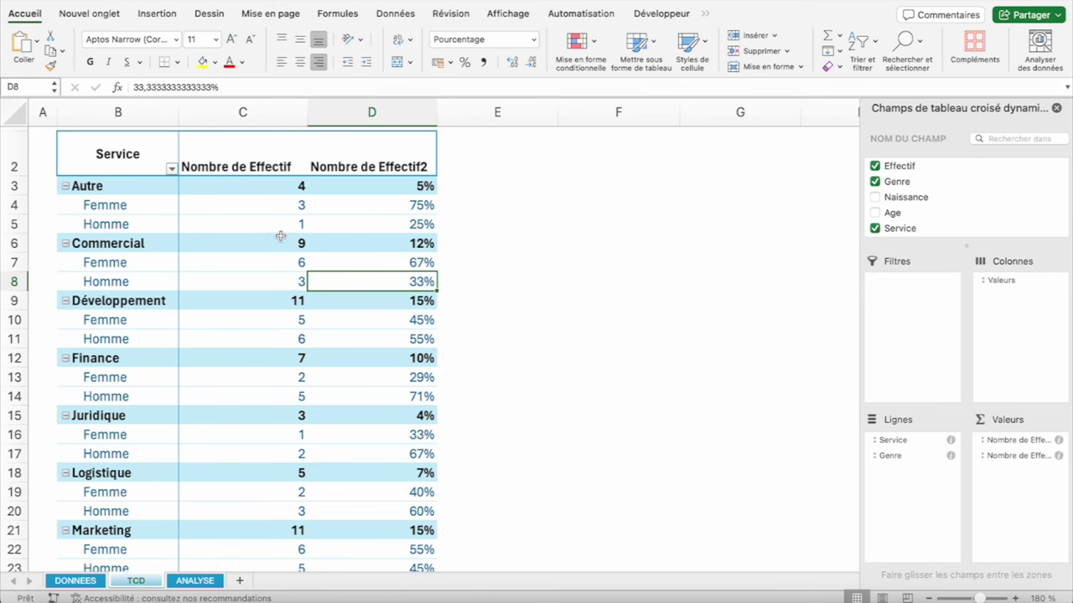
{"action": "left_click", "coordinate": [406, 241]}
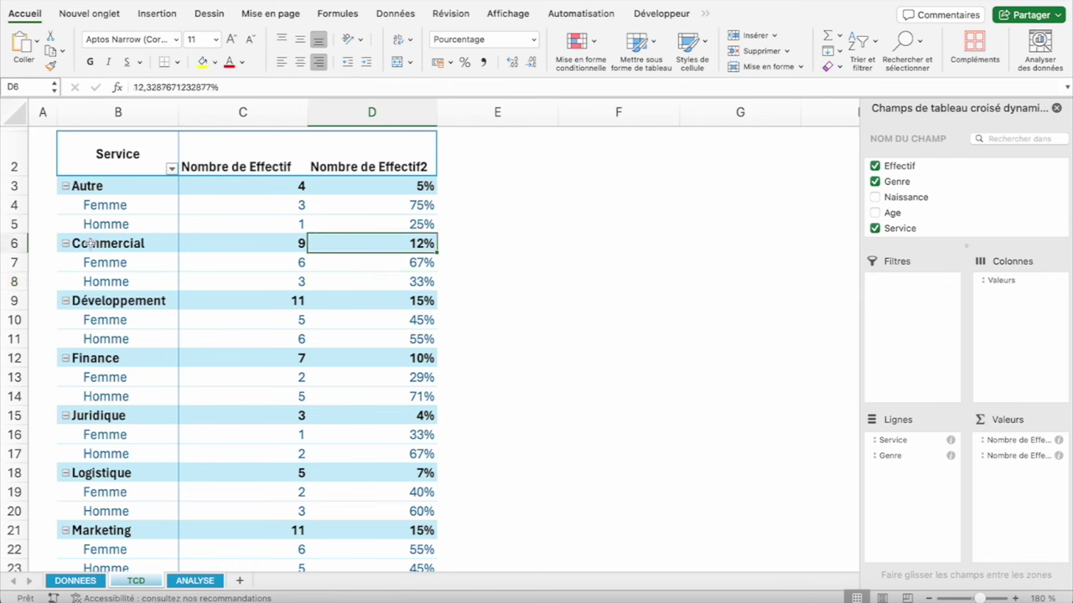
{"action": "left_click", "coordinate": [14, 243]}
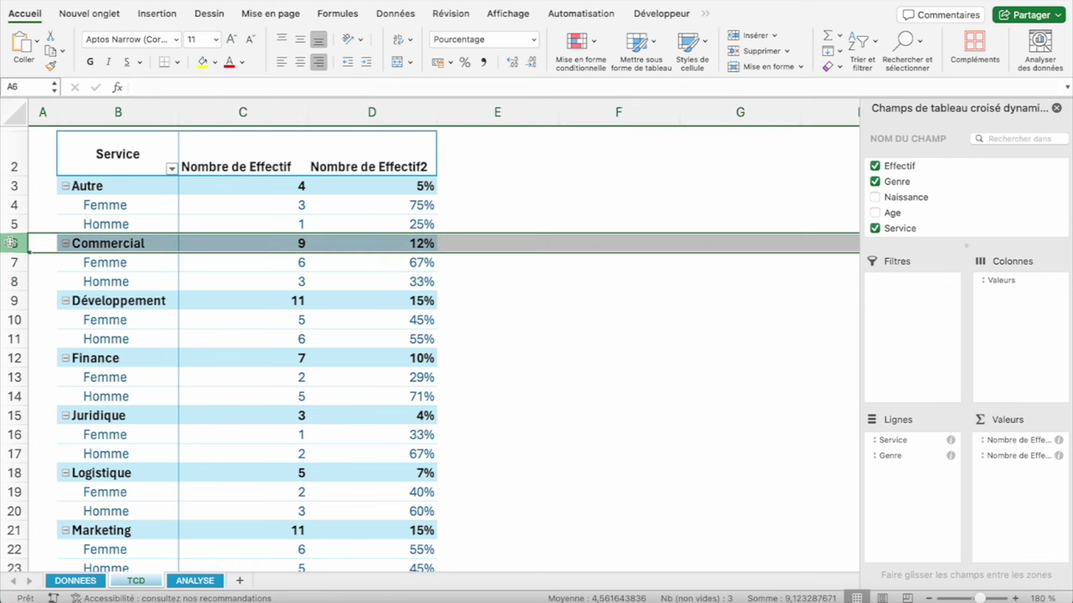
{"action": "left_click", "coordinate": [381, 243]}
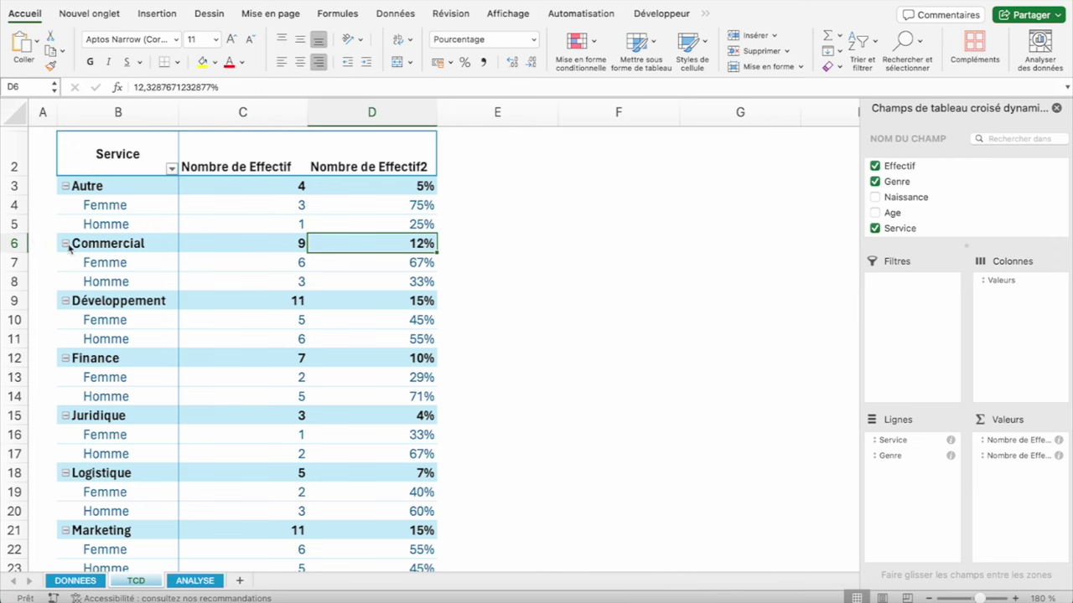
{"action": "left_click", "coordinate": [410, 184]}
{"action": "left_click", "coordinate": [408, 242]}
{"action": "scroll", "coordinate": [408, 242], "scroll_direction": "down", "scroll_amount": 1}
{"action": "scroll", "coordinate": [408, 242], "scroll_direction": "down", "scroll_amount": 3}
{"action": "scroll", "coordinate": [408, 242], "scroll_direction": "down", "scroll_amount": 3}
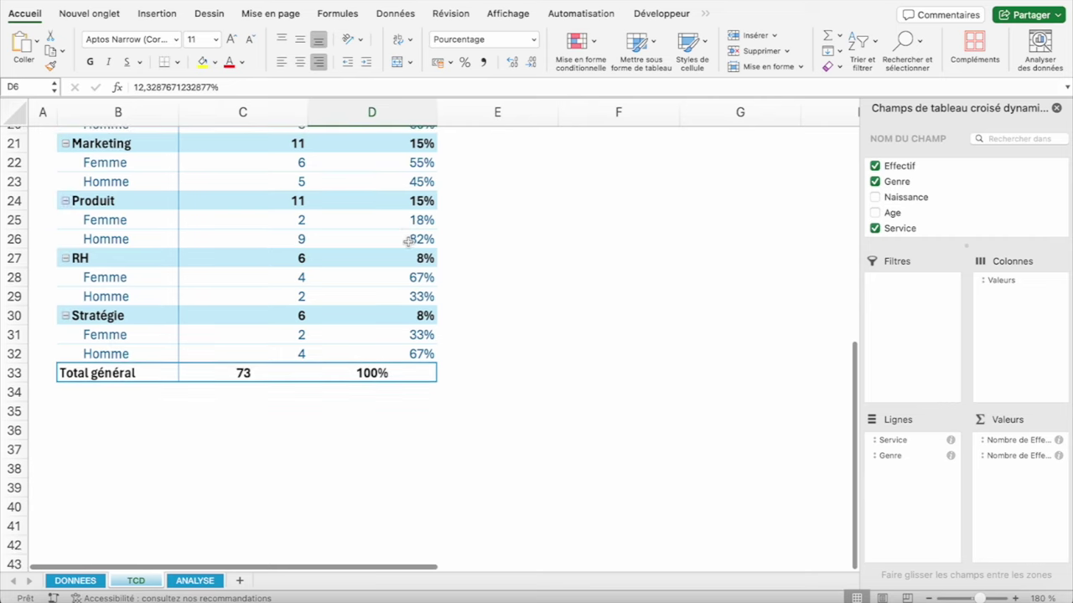
{"action": "scroll", "coordinate": [408, 242], "scroll_direction": "up", "scroll_amount": 1}
{"action": "scroll", "coordinate": [389, 338], "scroll_direction": "up", "scroll_amount": 3}
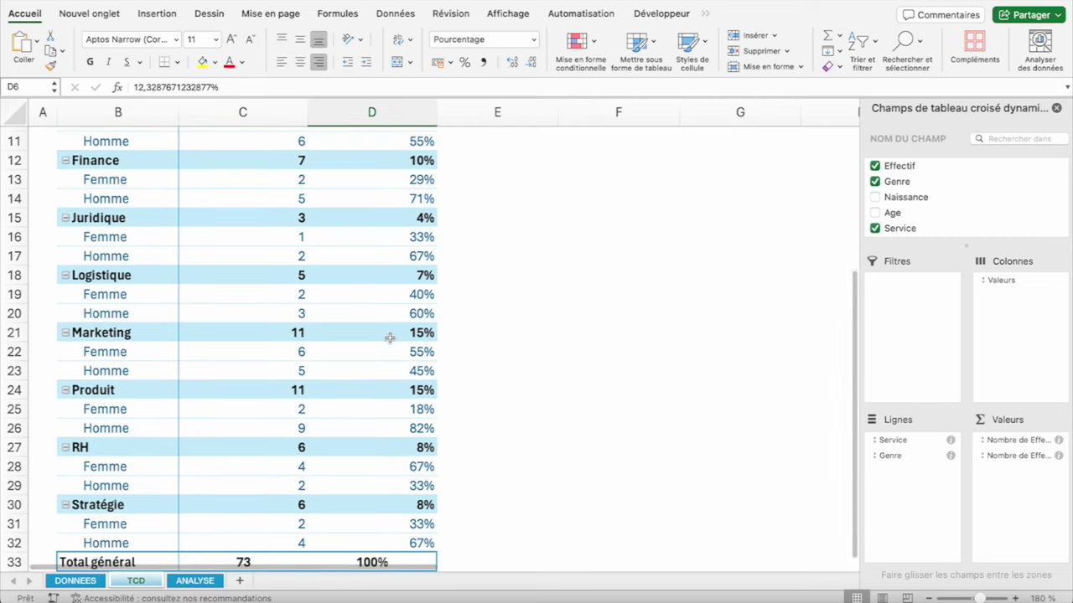
{"action": "scroll", "coordinate": [390, 338], "scroll_direction": "up", "scroll_amount": 1}
{"action": "scroll", "coordinate": [390, 337], "scroll_direction": "up", "scroll_amount": 3}
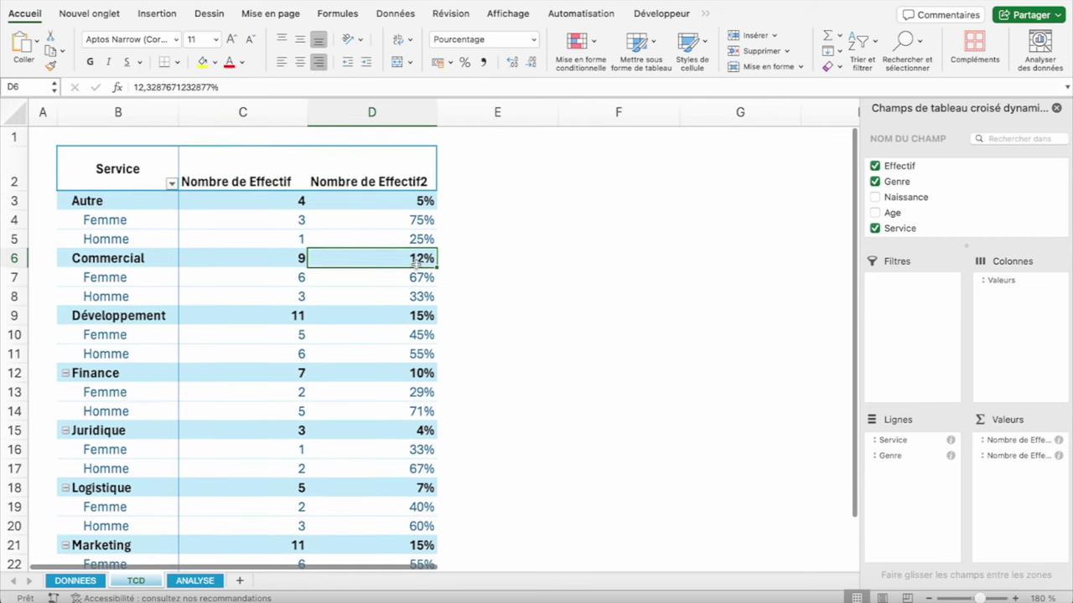
{"action": "scroll", "coordinate": [390, 260], "scroll_direction": "down", "scroll_amount": 1}
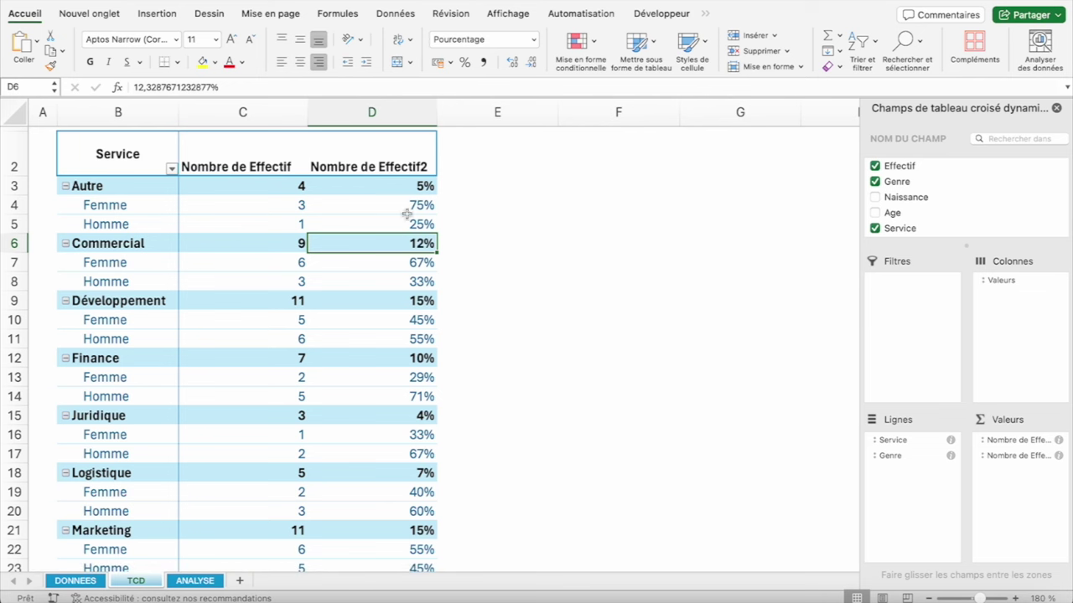
{"action": "left_click", "coordinate": [406, 262]}
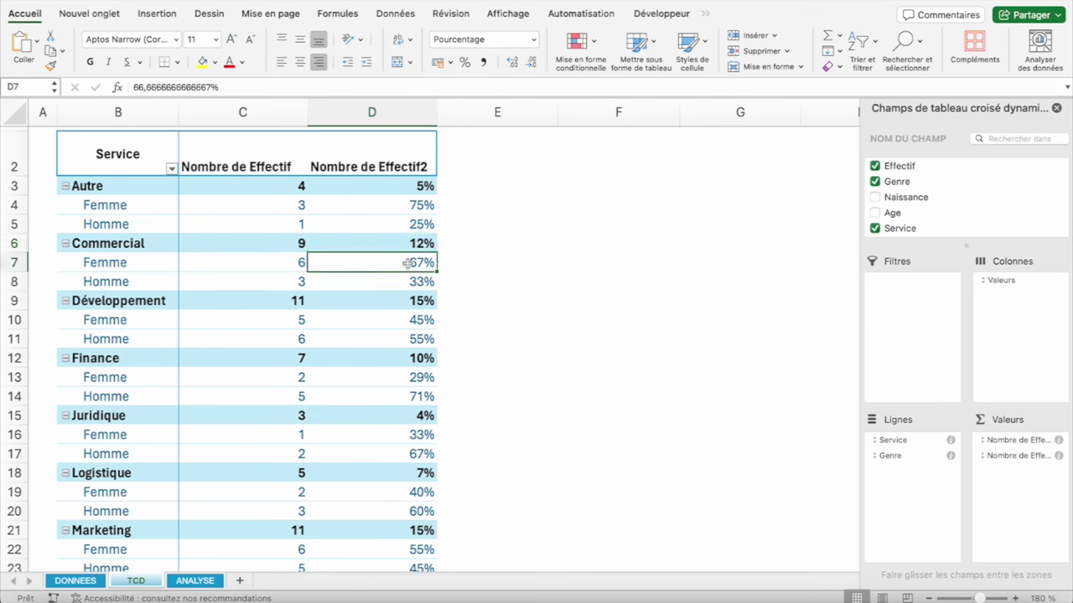
{"action": "left_click", "coordinate": [94, 188]}
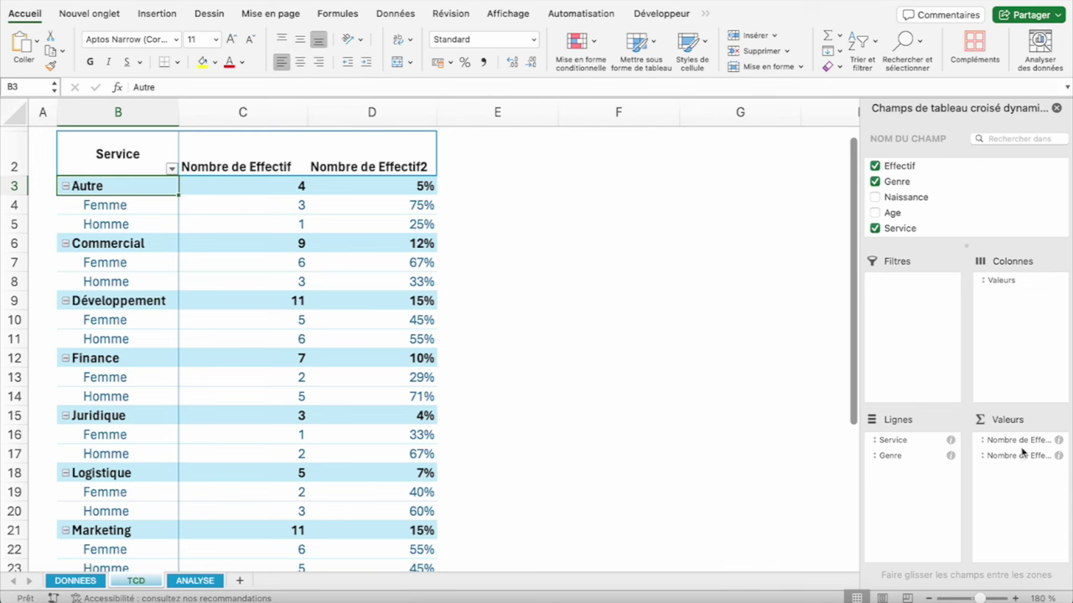
{"action": "left_click", "coordinate": [397, 207]}
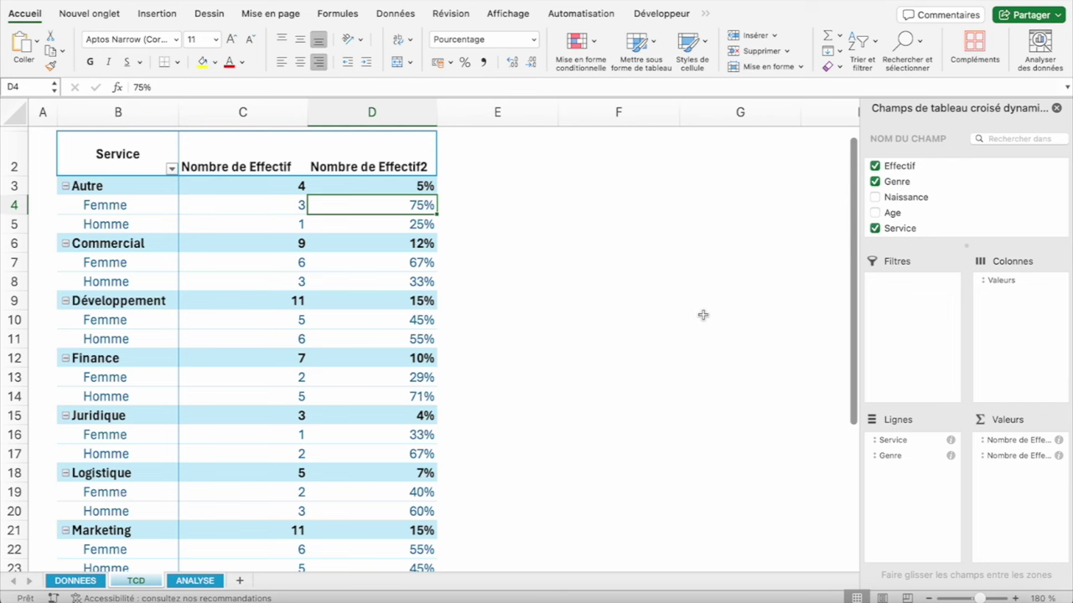
{"action": "left_click", "coordinate": [298, 398]}
{"action": "left_click", "coordinate": [410, 396]}
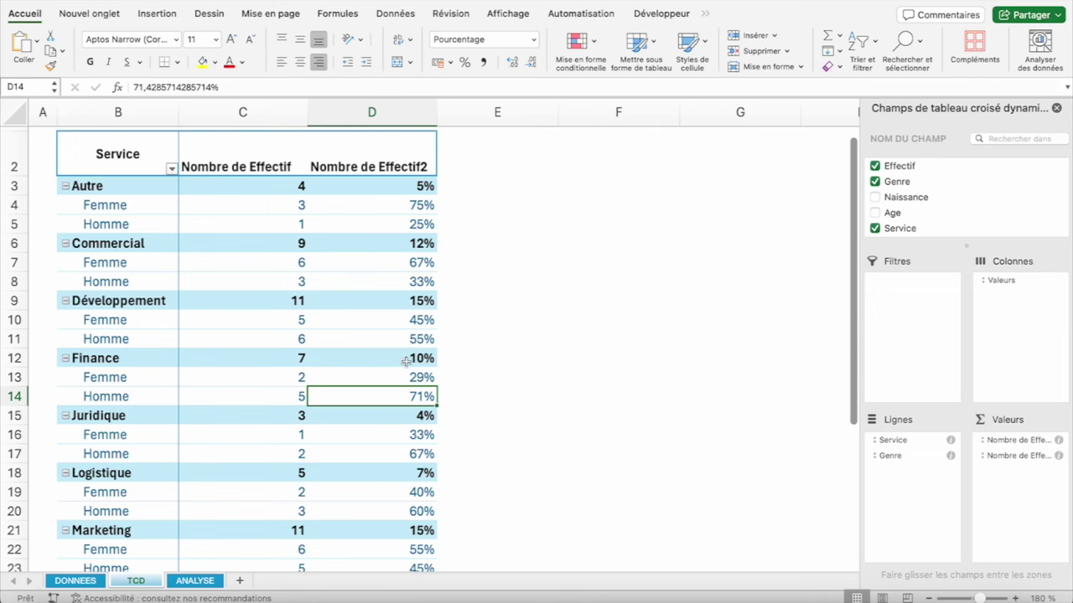
Enter VRAI for question K on ANALYSE, bringing the score to 11/26, then go back to TCD
{"action": "left_click", "coordinate": [195, 581]}
{"action": "left_click", "coordinate": [514, 311]}
{"action": "type", "text": "VRAI"}
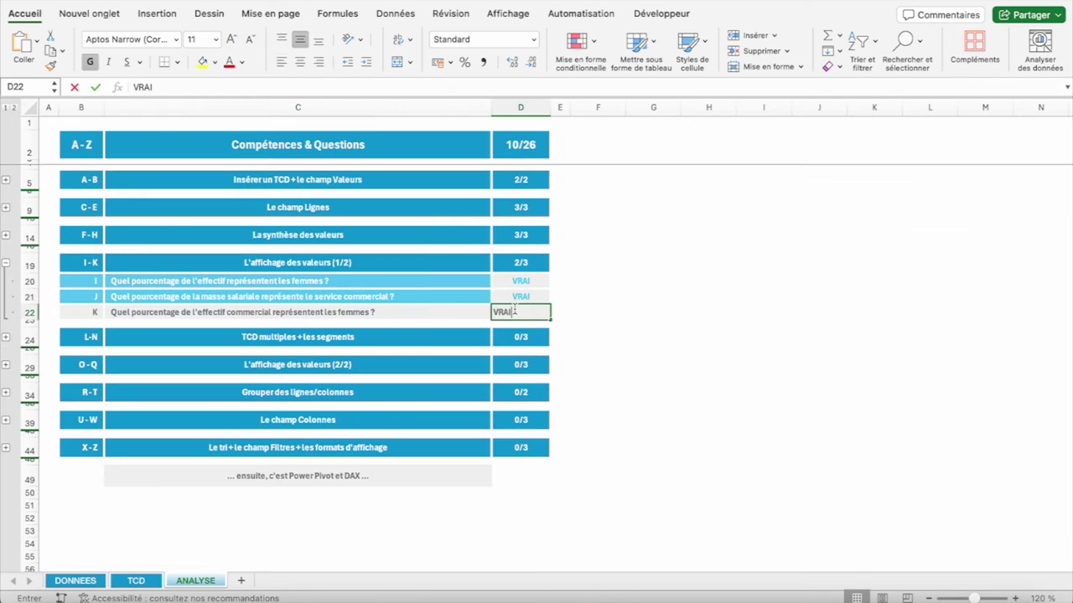
{"action": "key", "text": "Return"}
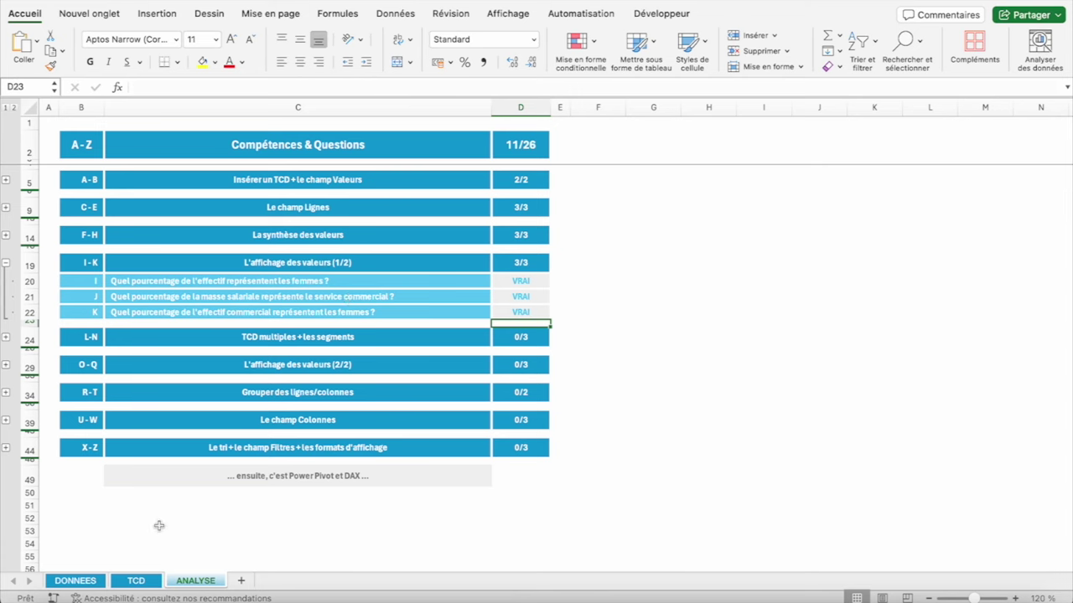
{"action": "left_click", "coordinate": [136, 581]}
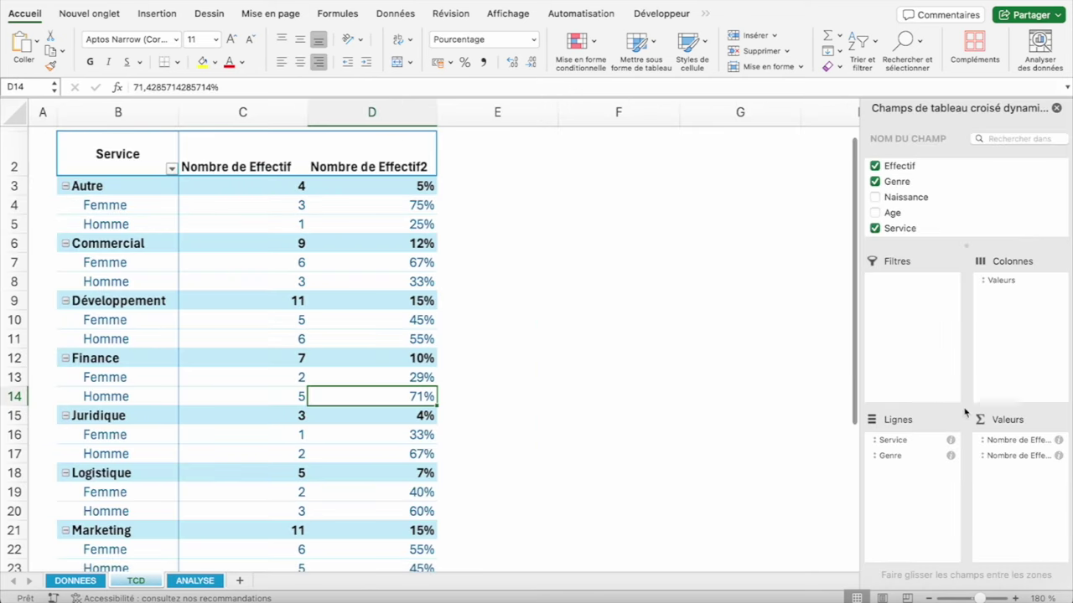
Move Genre above Service and review the women's counts and their 45% share
{"action": "left_click_drag", "start_coordinate": [899, 443], "coordinate": [900, 443]}
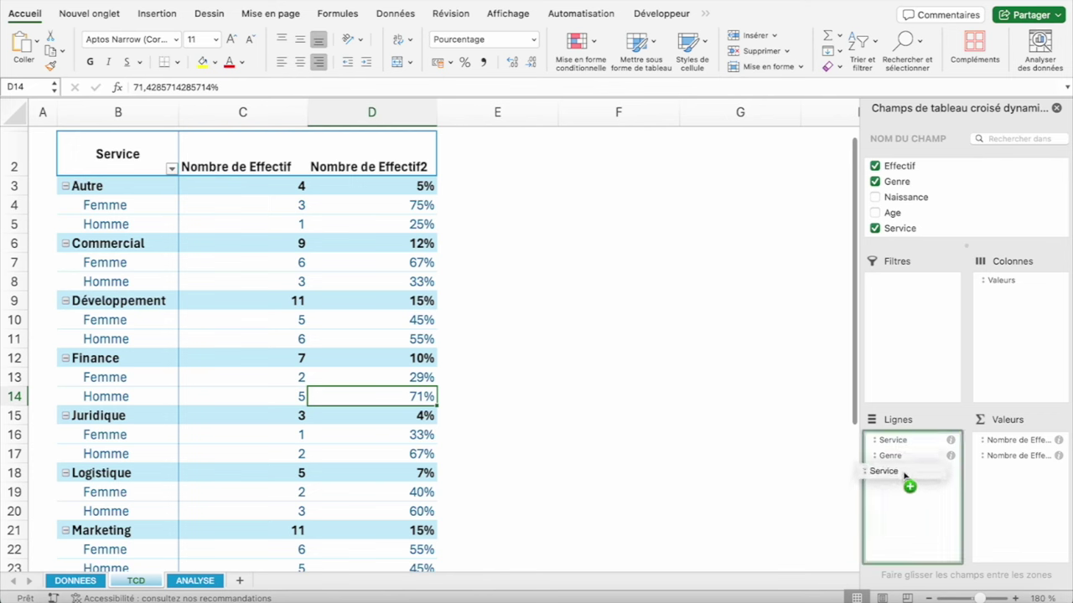
{"action": "left_click_drag", "start_coordinate": [899, 443], "coordinate": [910, 470]}
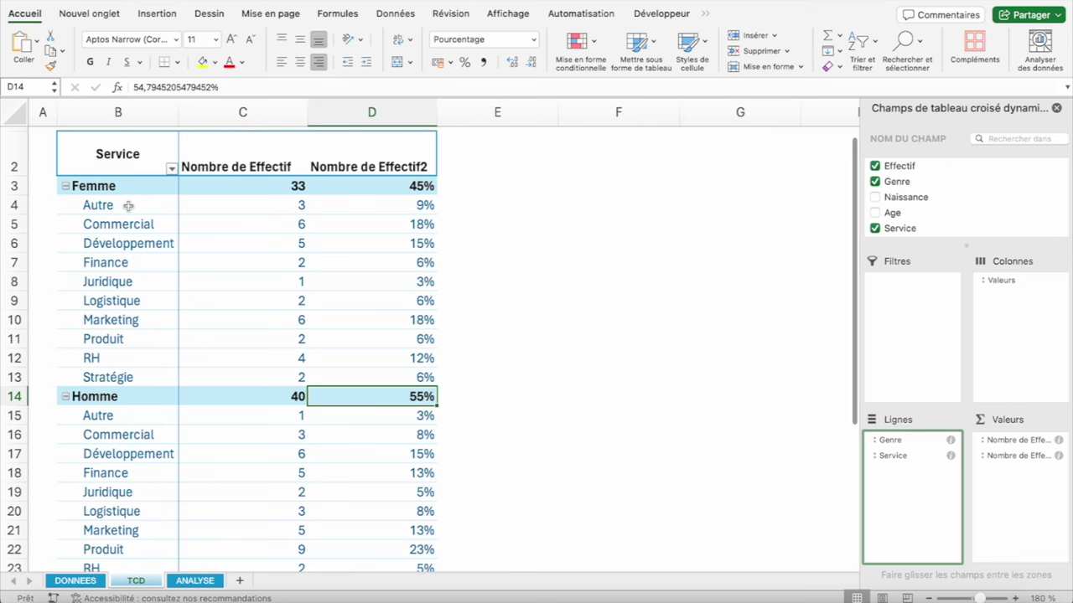
{"action": "left_click", "coordinate": [299, 205]}
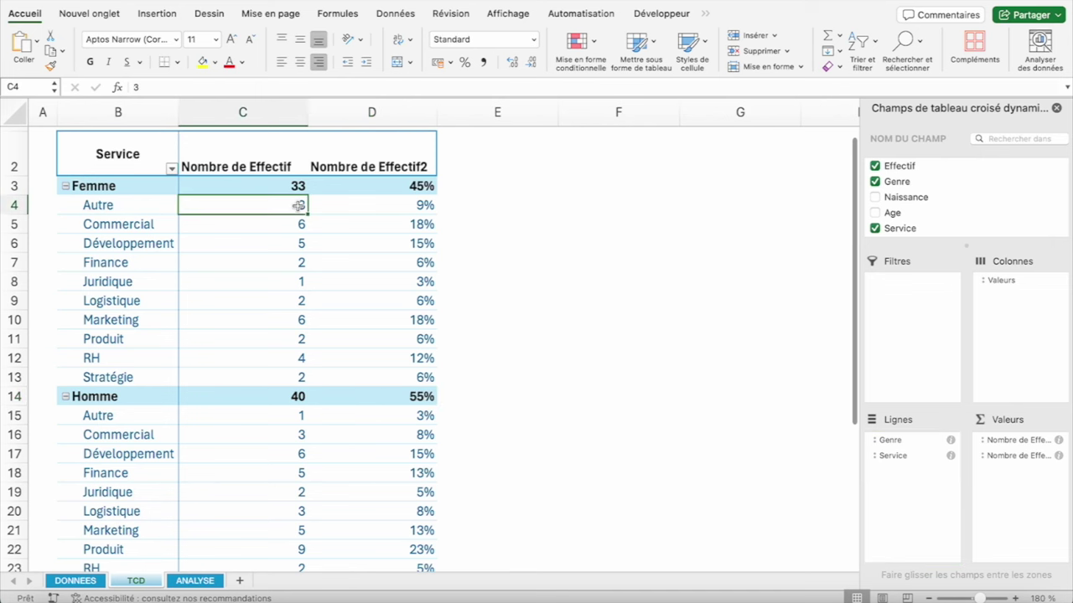
{"action": "left_click", "coordinate": [300, 224]}
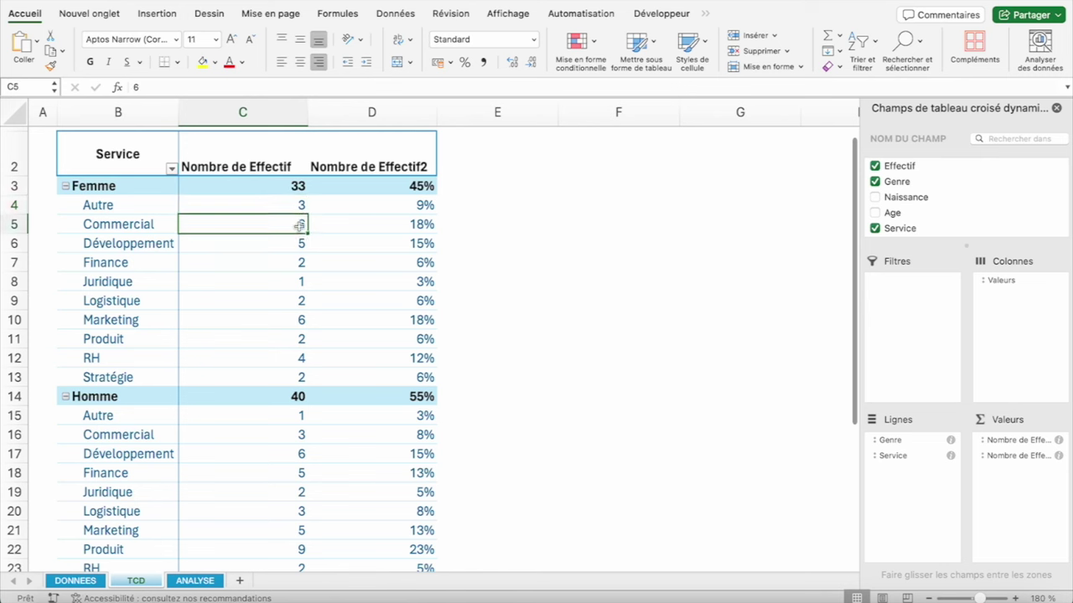
{"action": "left_click", "coordinate": [292, 245]}
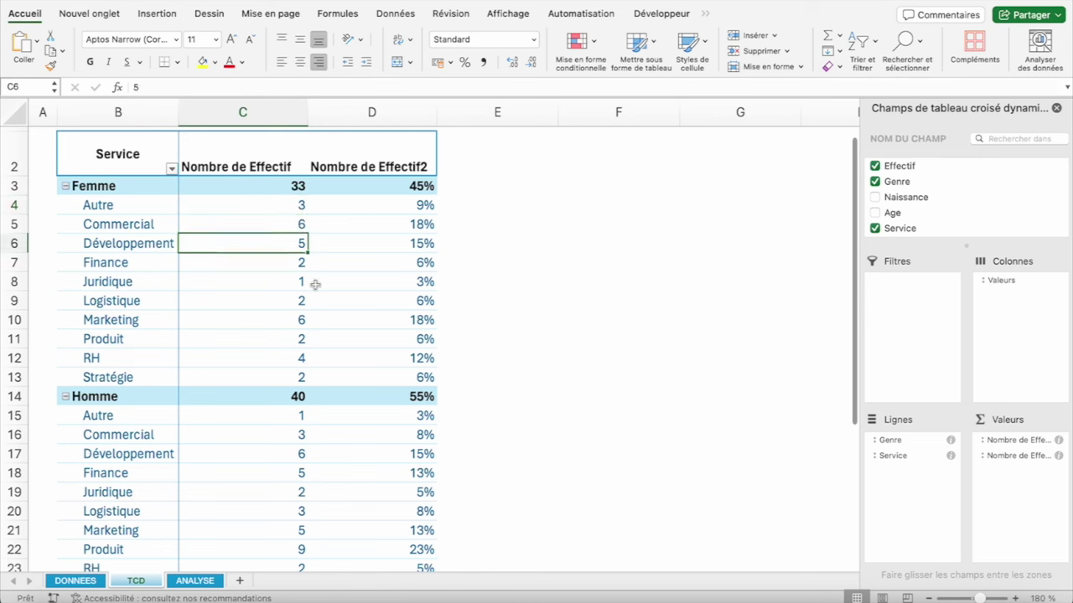
{"action": "left_click", "coordinate": [404, 243]}
{"action": "left_click", "coordinate": [396, 186]}
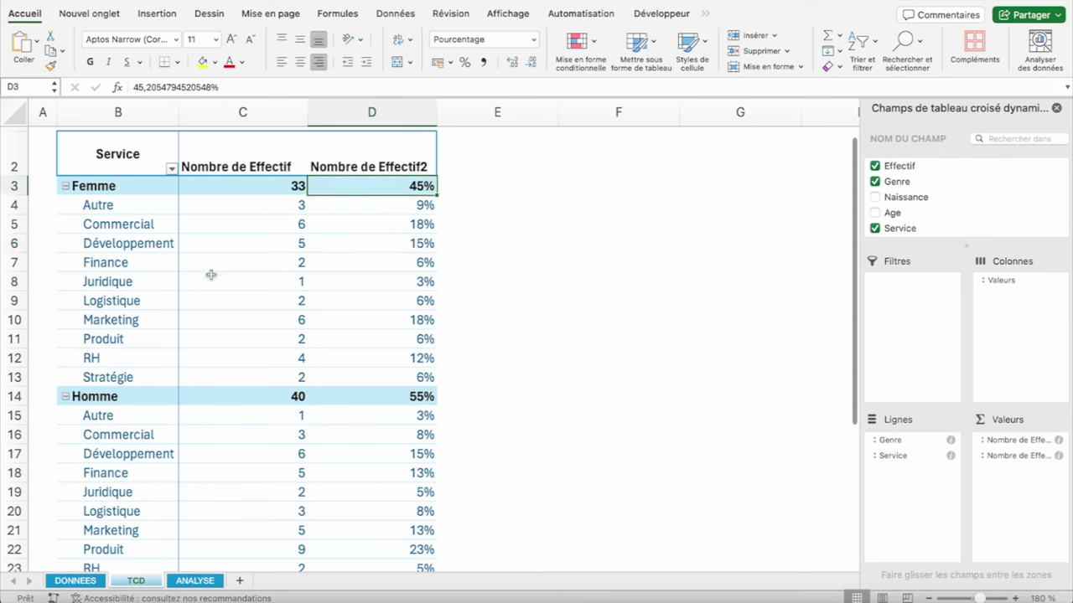
{"action": "left_click", "coordinate": [422, 360]}
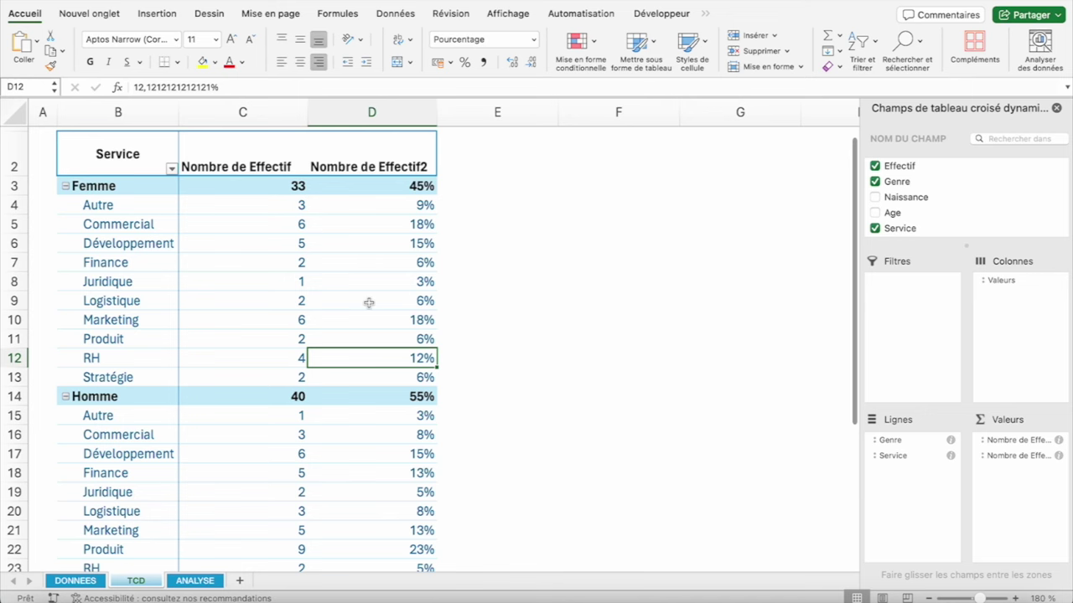
Put Genre back below Service so each service lists Femme and Homme
{"action": "scroll", "coordinate": [366, 302], "scroll_direction": "down", "scroll_amount": 2}
{"action": "left_click_drag", "start_coordinate": [902, 449], "coordinate": [912, 495]}
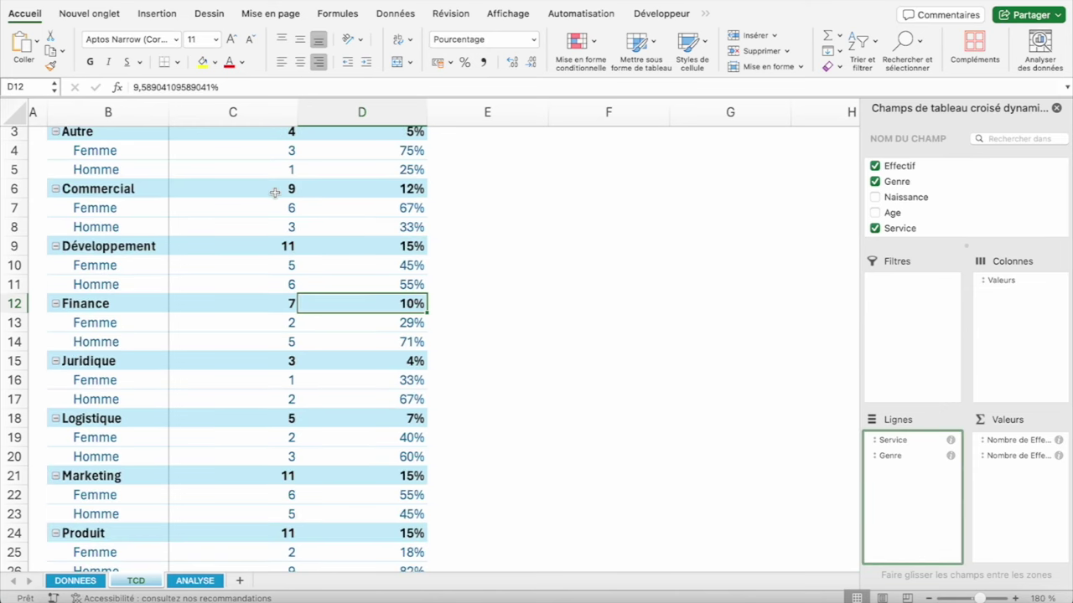
{"action": "scroll", "coordinate": [275, 195], "scroll_direction": "up", "scroll_amount": 2}
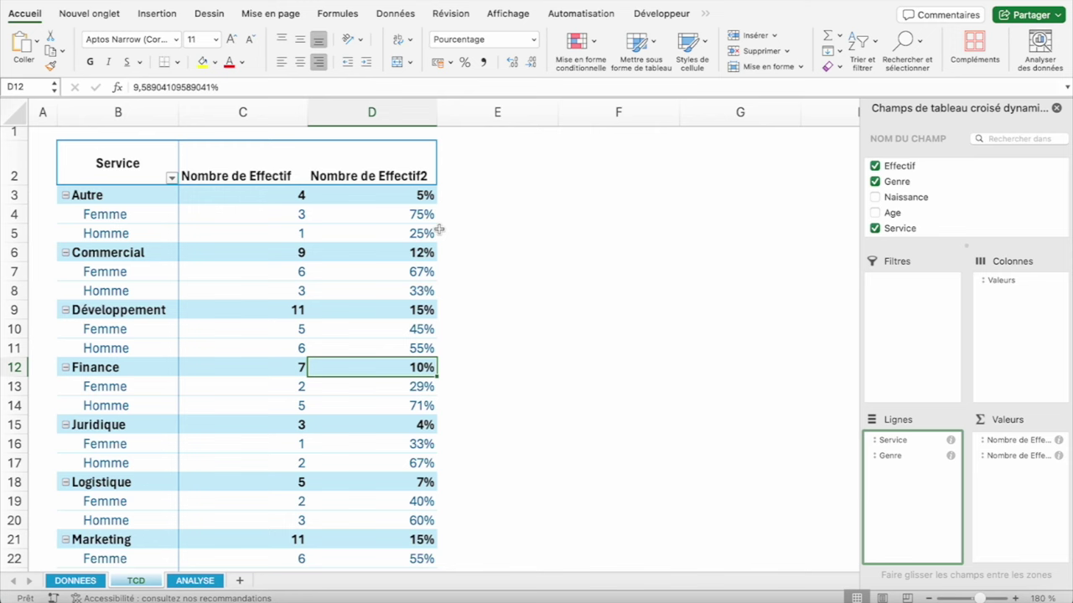
{"action": "left_click", "coordinate": [194, 580]}
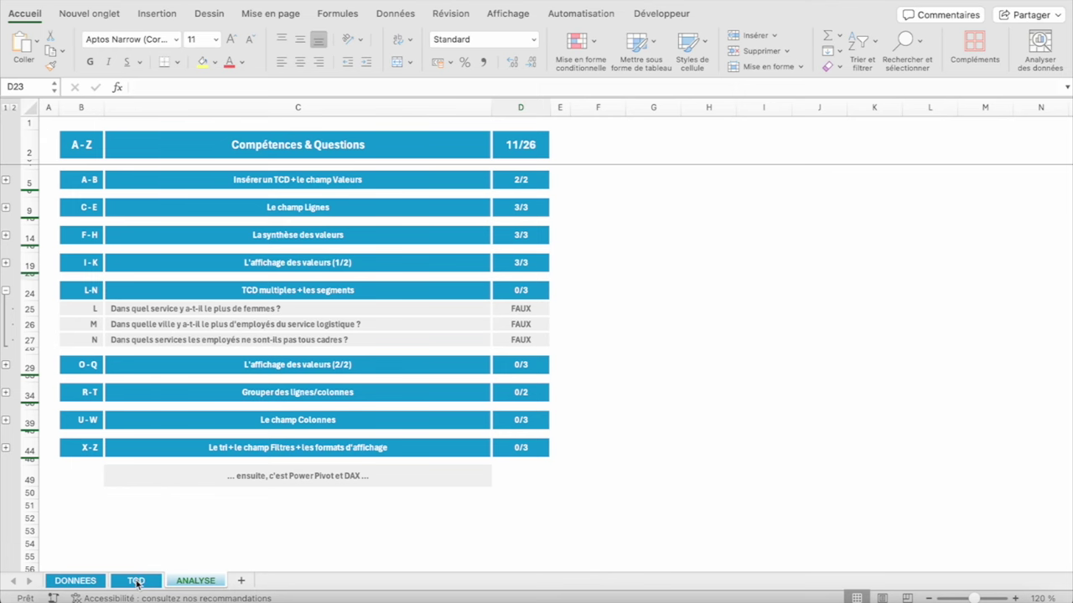
{"action": "left_click", "coordinate": [137, 582]}
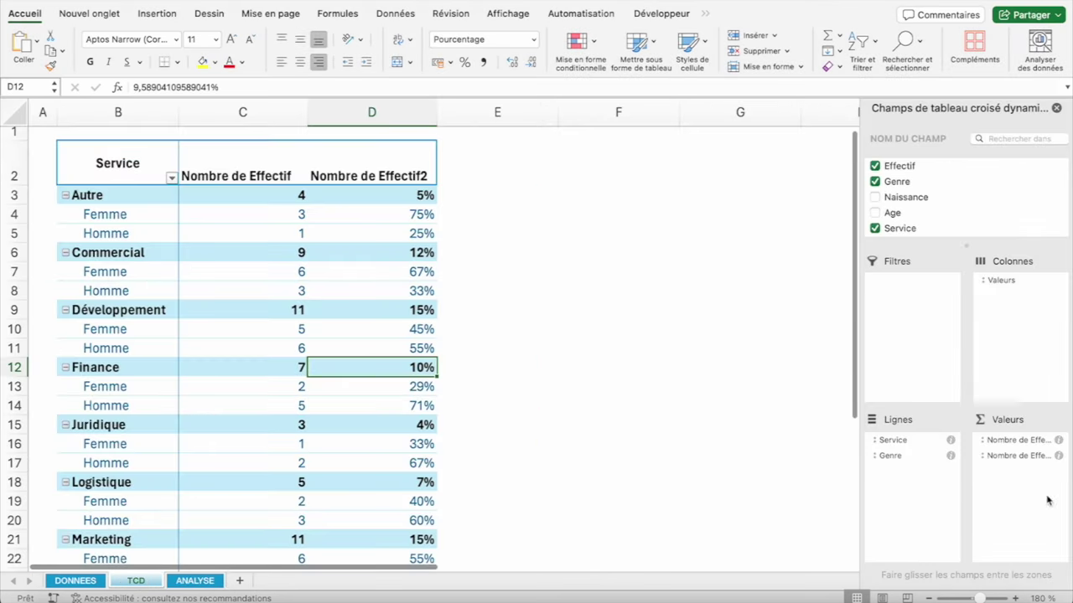
Clear Service, Genre and Effectif from the pivot, zooming the sheet out to 120%
{"action": "left_click", "coordinate": [931, 599]}
{"action": "left_click", "coordinate": [930, 599]}
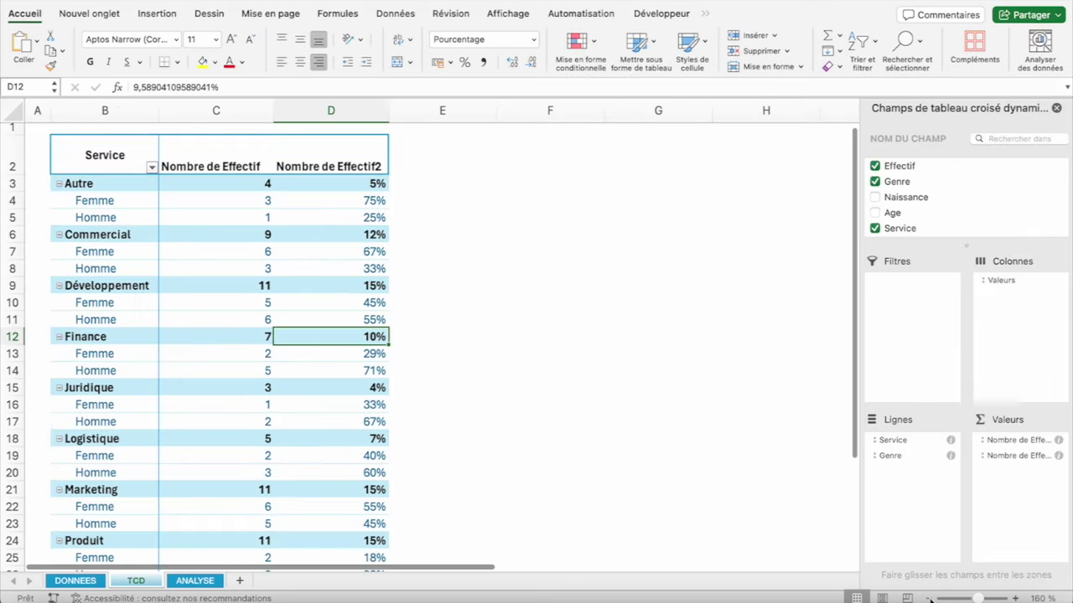
{"action": "left_click", "coordinate": [930, 600]}
{"action": "left_click", "coordinate": [931, 599]}
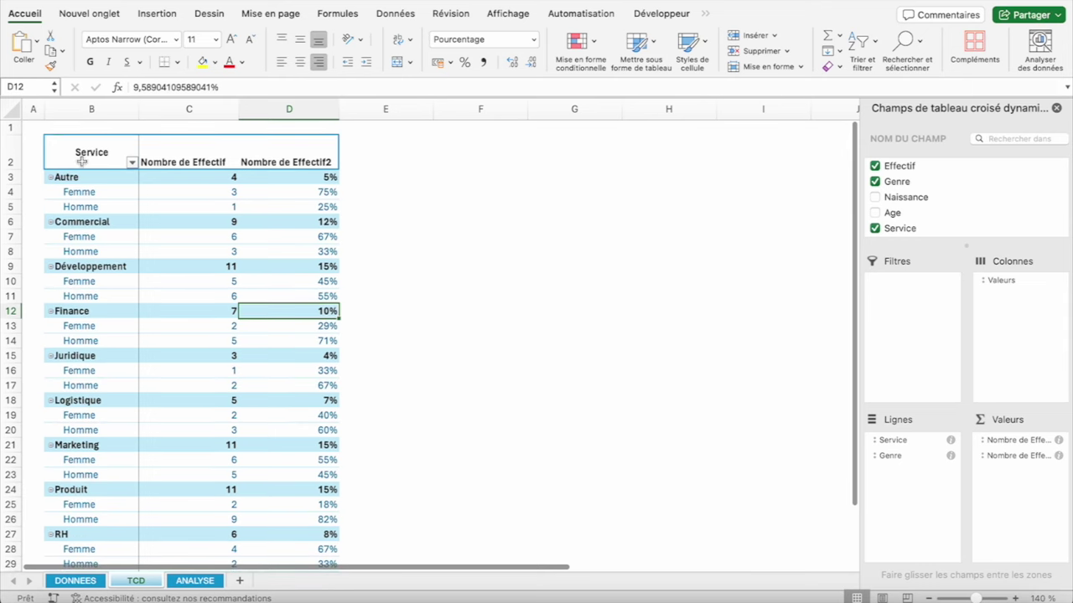
{"action": "left_click", "coordinate": [81, 162]}
{"action": "left_click", "coordinate": [875, 228]}
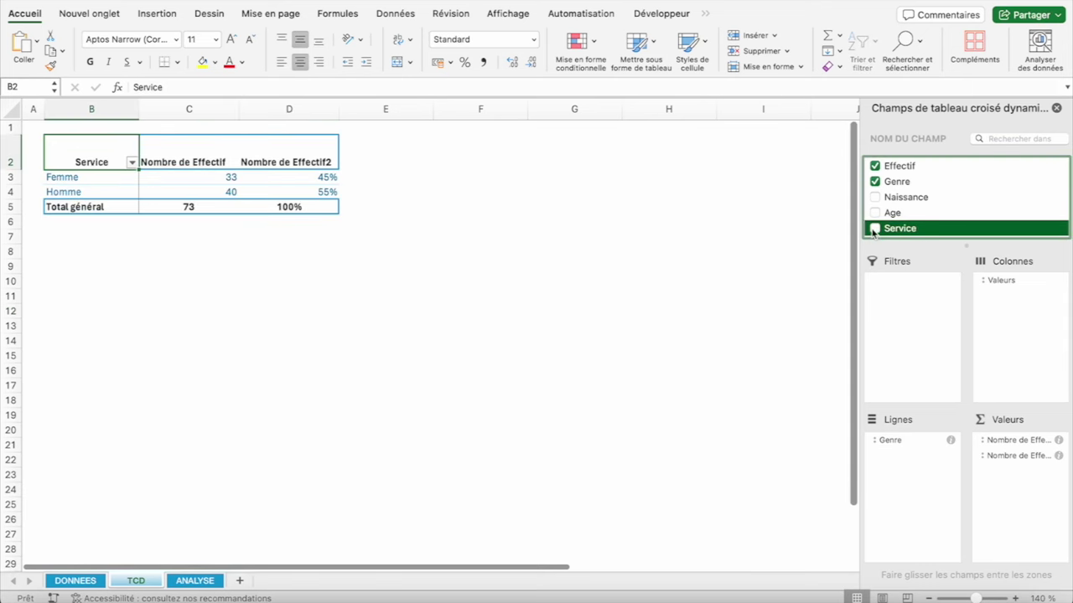
{"action": "left_click", "coordinate": [875, 182]}
{"action": "left_click", "coordinate": [874, 166]}
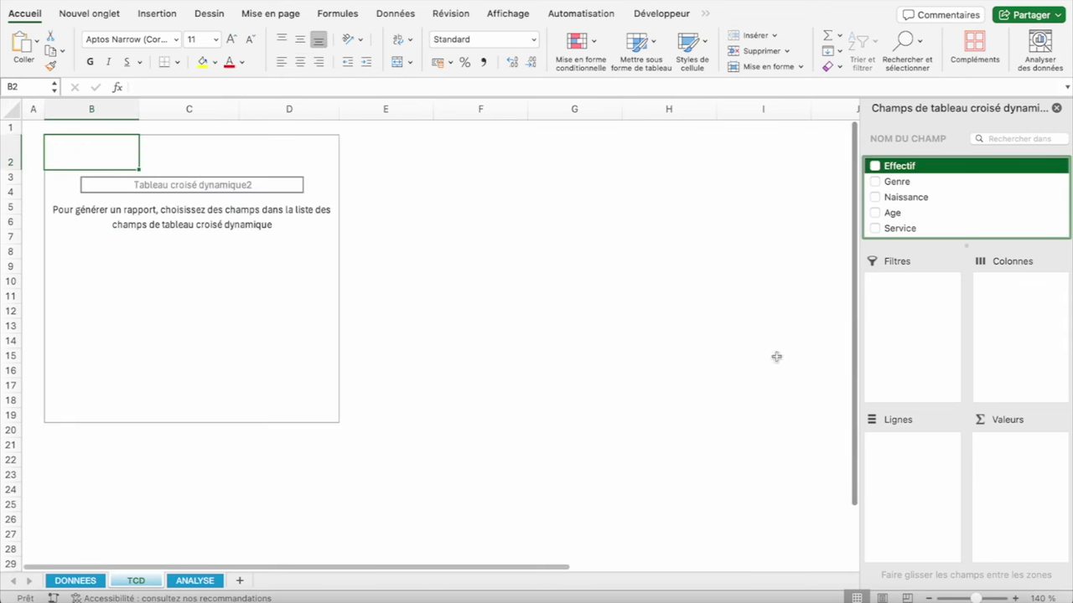
{"action": "left_click", "coordinate": [936, 600]}
{"action": "left_click", "coordinate": [936, 600]}
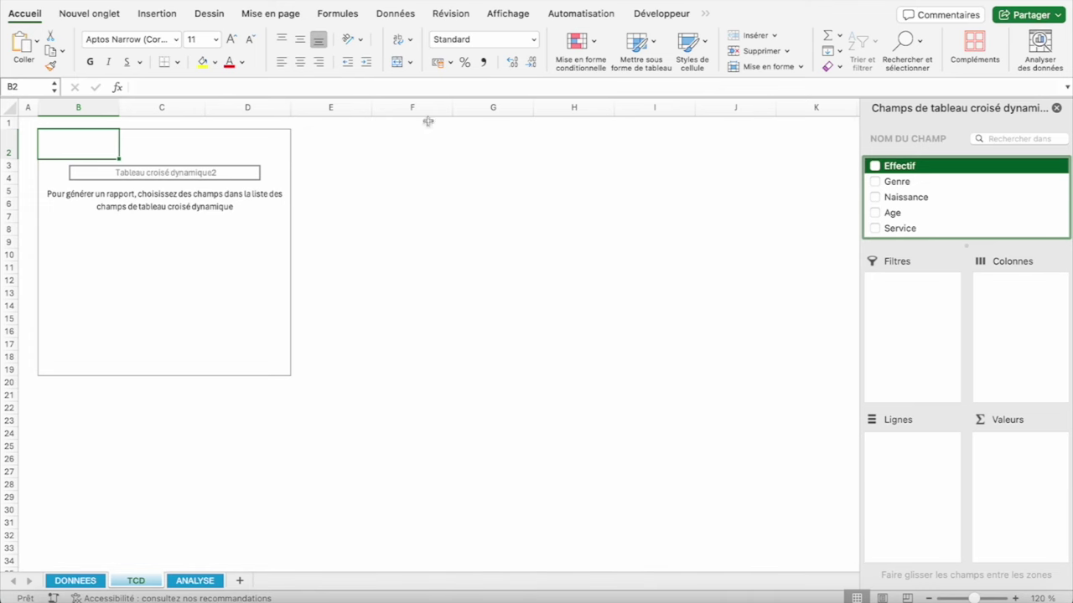
Put Genre in Lignes and count Effectif twice: Femme 33, Homme 40
{"action": "scroll", "coordinate": [897, 184], "scroll_direction": "down", "scroll_amount": 2}
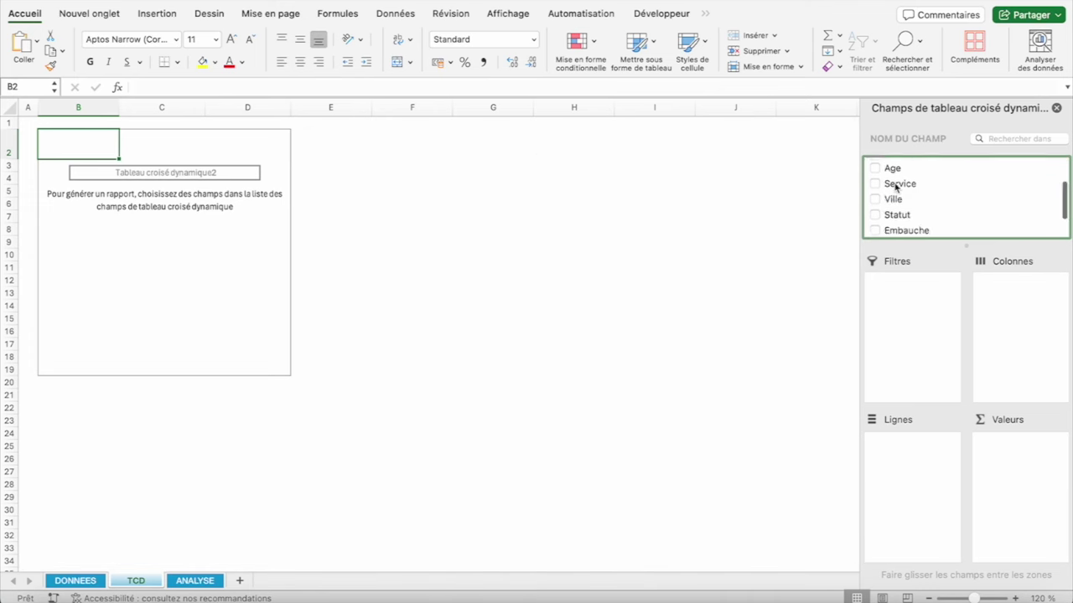
{"action": "scroll", "coordinate": [897, 184], "scroll_direction": "up", "scroll_amount": 2}
{"action": "mouse_move", "coordinate": [895, 182]}
{"action": "left_mouse_down"}
{"action": "mouse_move", "coordinate": [933, 372]}
{"action": "mouse_move", "coordinate": [926, 445]}
{"action": "left_mouse_up"}
{"action": "left_click_drag", "start_coordinate": [895, 168], "coordinate": [1044, 463]}
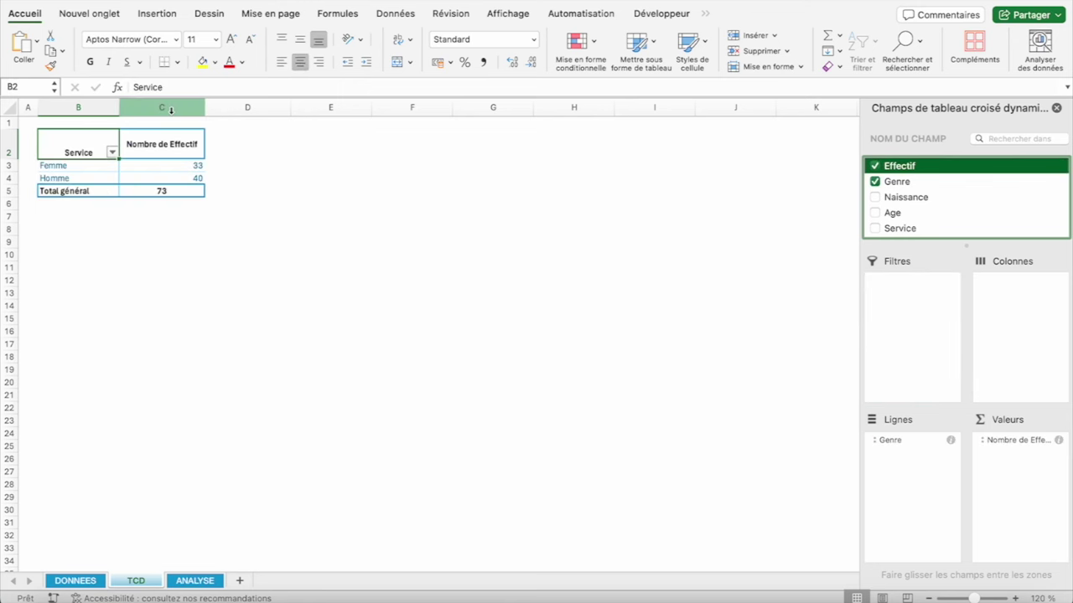
{"action": "left_click", "coordinate": [165, 166]}
{"action": "left_click_drag", "start_coordinate": [901, 167], "coordinate": [1031, 473]}
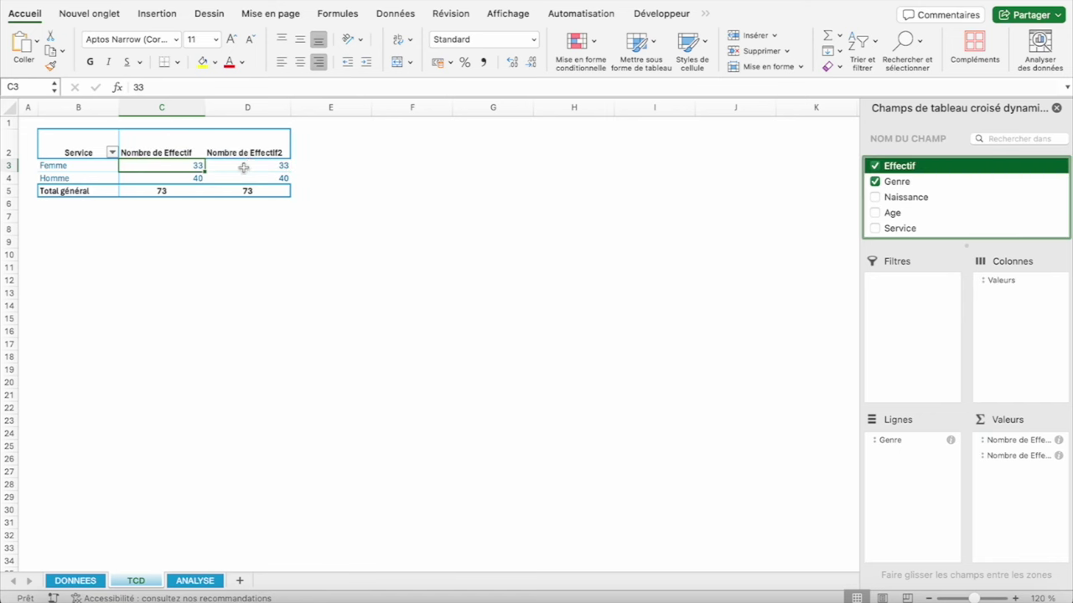
Show the second count as % du total général with 0 decimal places
{"action": "right_click", "coordinate": [244, 166]}
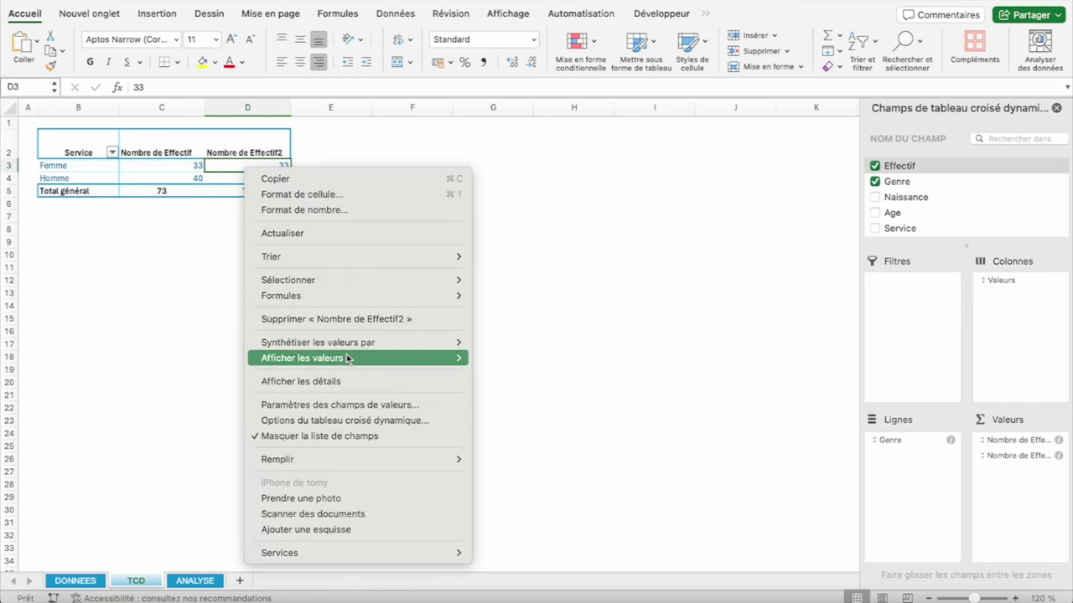
{"action": "mouse_move", "coordinate": [318, 358]}
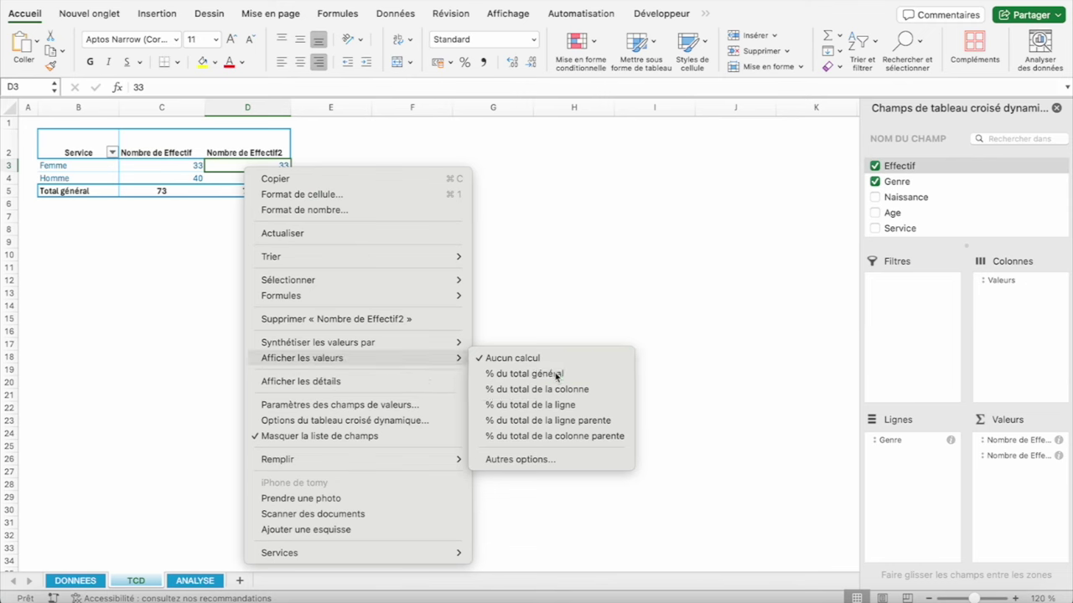
{"action": "left_click", "coordinate": [549, 375]}
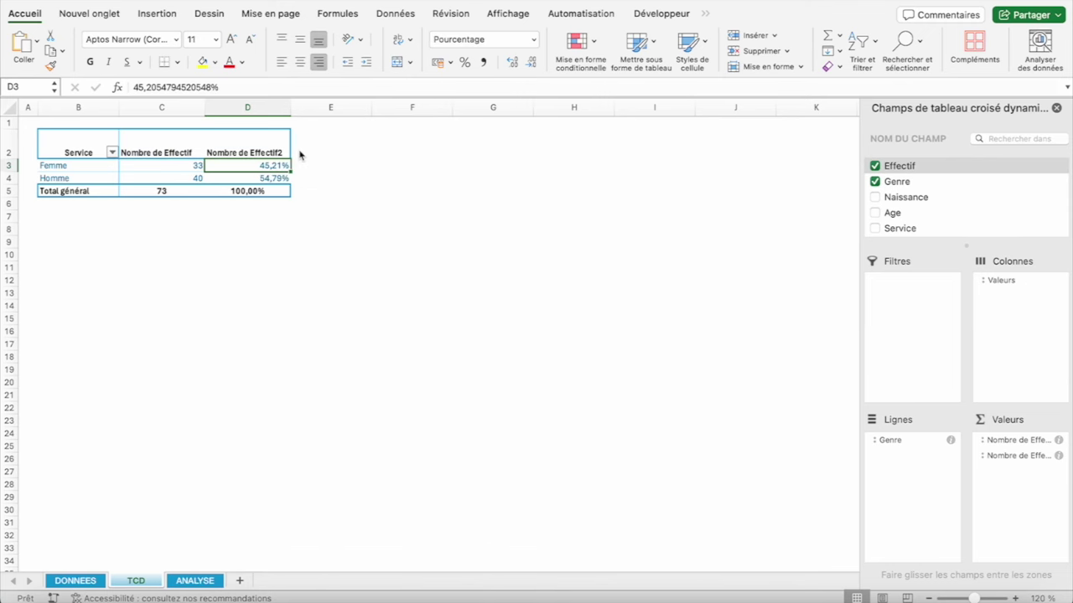
{"action": "right_click", "coordinate": [249, 167]}
{"action": "left_click", "coordinate": [327, 203]}
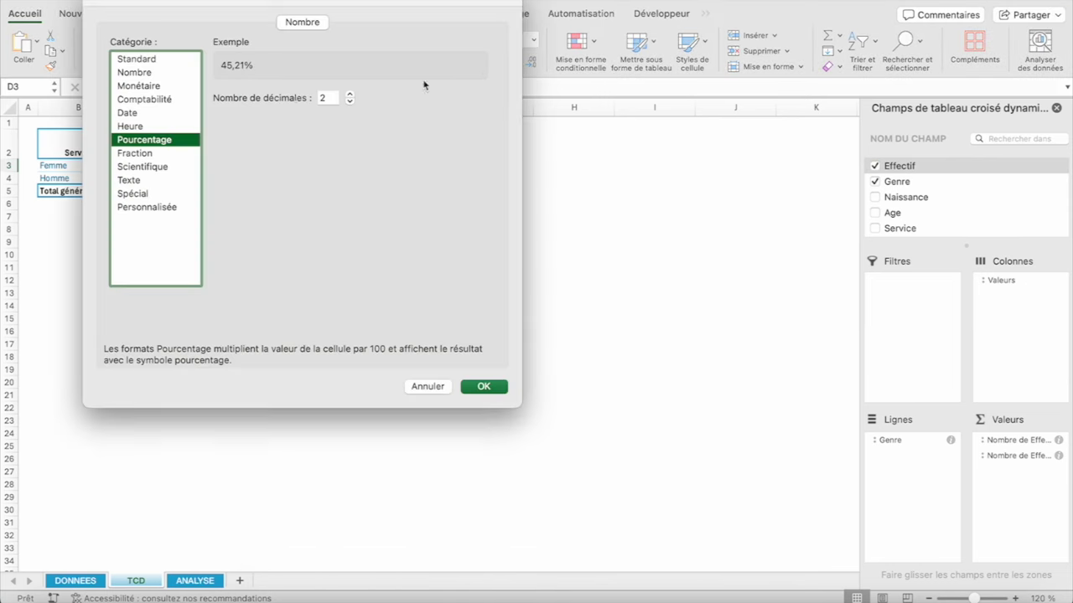
{"action": "double_click", "coordinate": [349, 101]}
{"action": "left_click", "coordinate": [484, 388]}
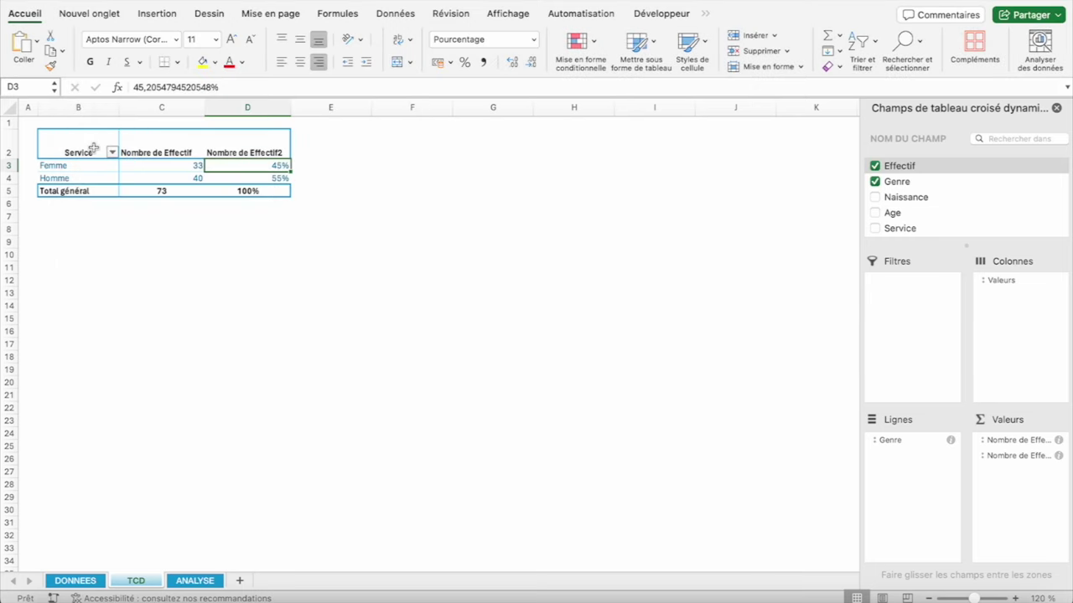
Rename the value headers to Effectif and %age
{"action": "left_click_drag", "start_coordinate": [141, 148], "coordinate": [143, 144]}
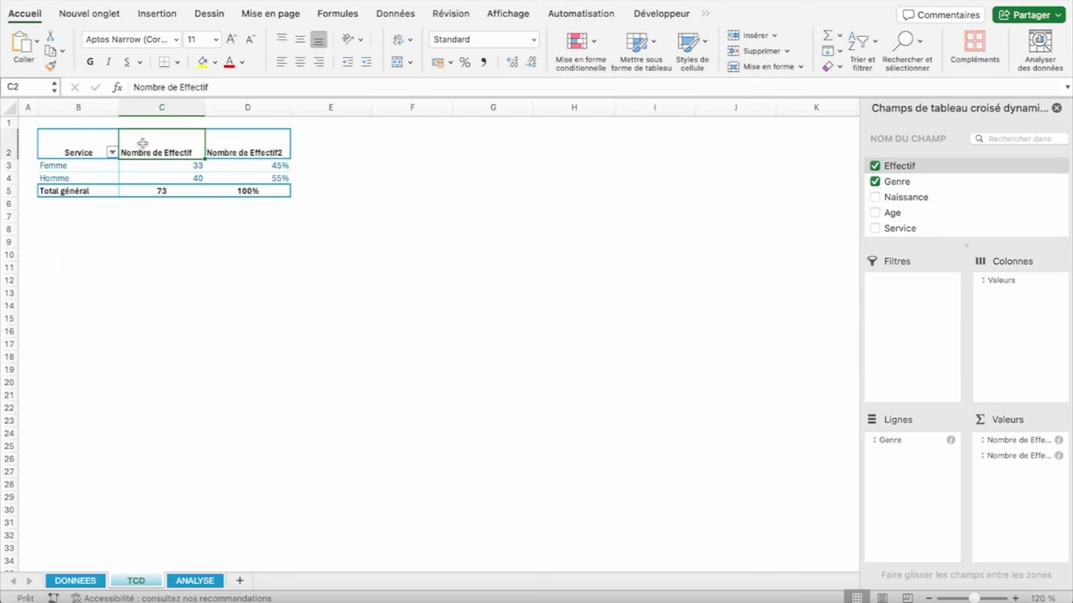
{"action": "type", "text": "Ef"}
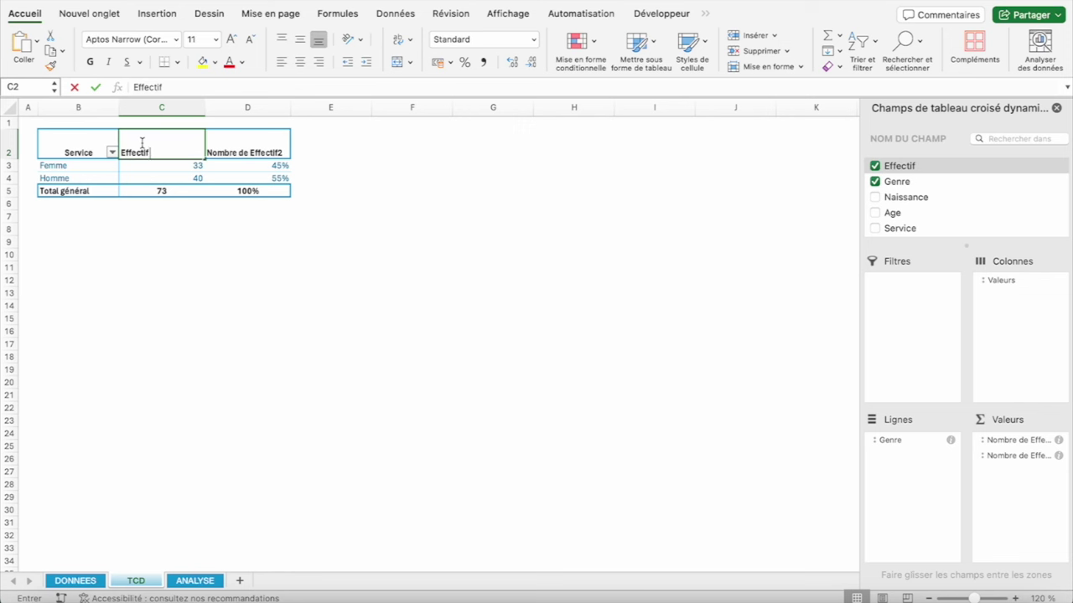
{"action": "key", "text": "Return"}
{"action": "left_click", "coordinate": [248, 149]}
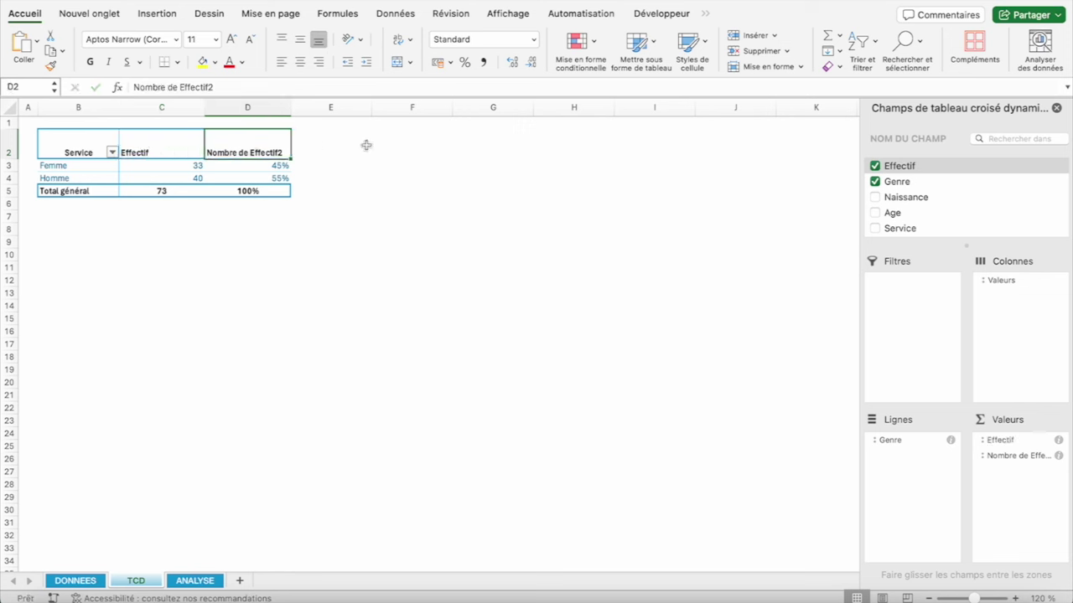
{"action": "type", "text": "%age"}
{"action": "key", "text": "Return"}
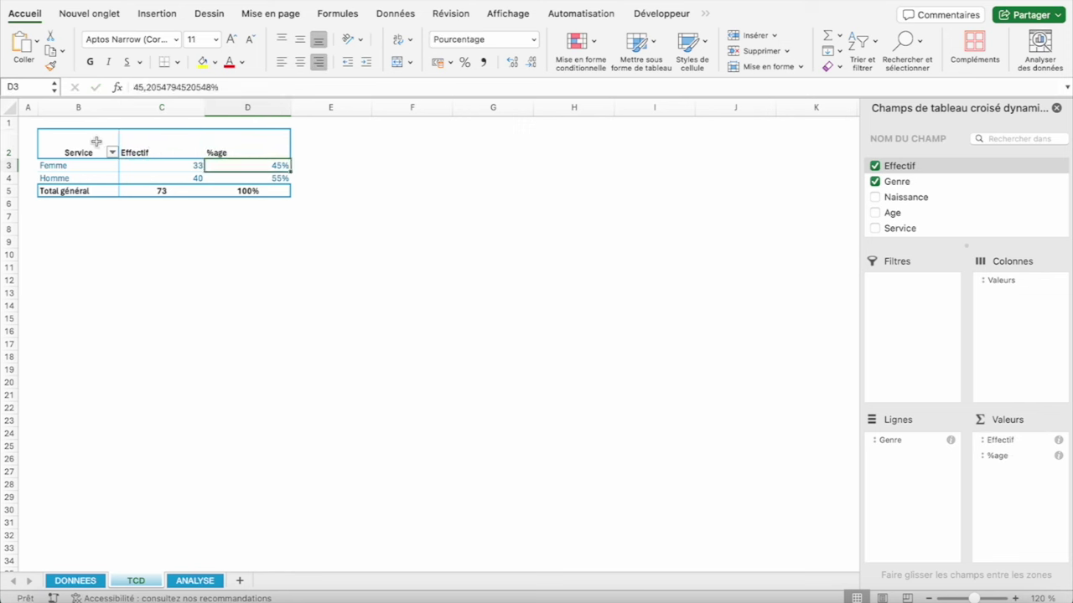
{"action": "left_click_drag", "start_coordinate": [97, 142], "coordinate": [247, 147]}
Centre the C3:D4 values, and right-align and indent the Femme, Homme and Total général labels
{"action": "left_click", "coordinate": [300, 39]}
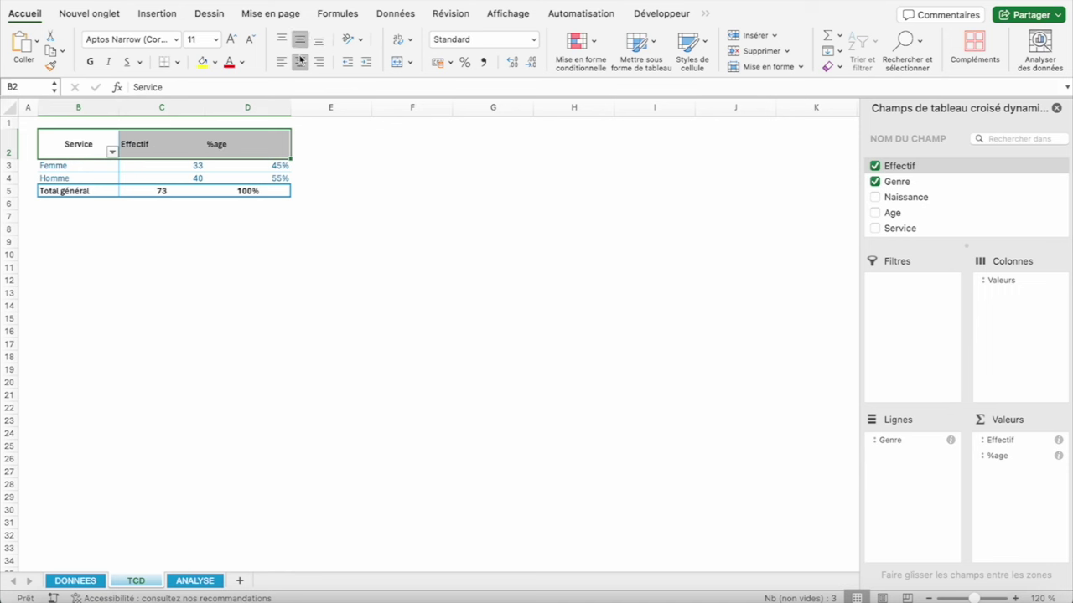
{"action": "left_click_drag", "start_coordinate": [179, 165], "coordinate": [277, 176]}
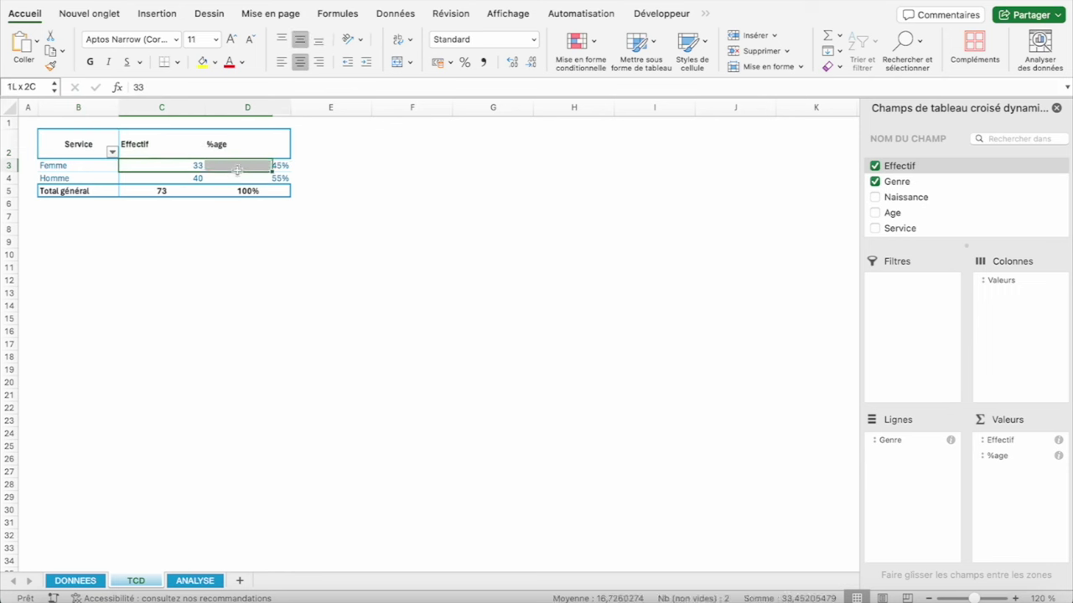
{"action": "left_click", "coordinate": [300, 62]}
{"action": "left_click_drag", "start_coordinate": [80, 165], "coordinate": [79, 178]}
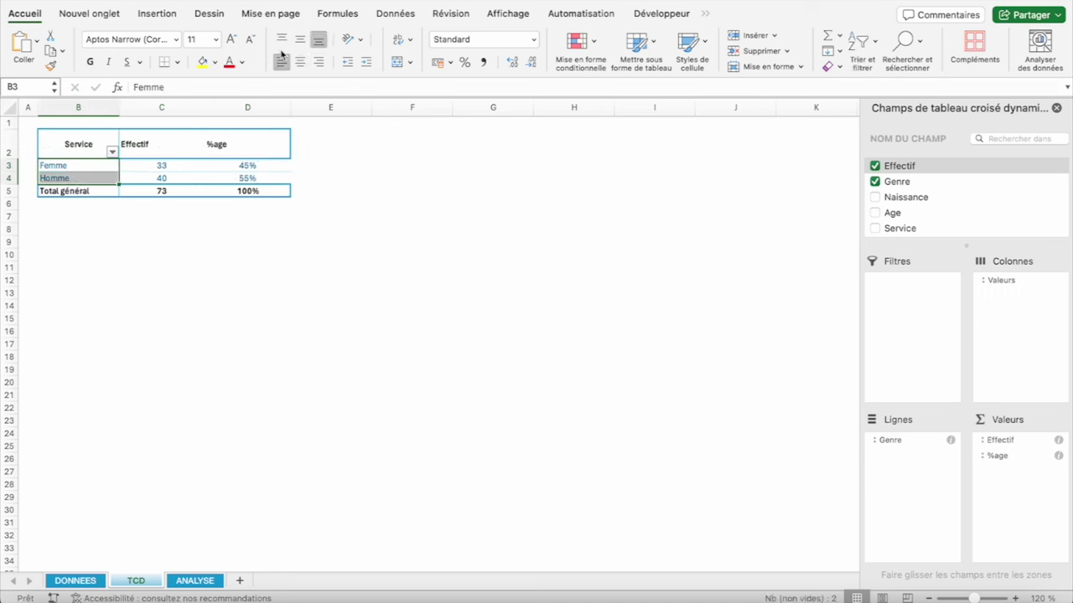
{"action": "left_click", "coordinate": [318, 62]}
{"action": "left_click", "coordinate": [367, 62]}
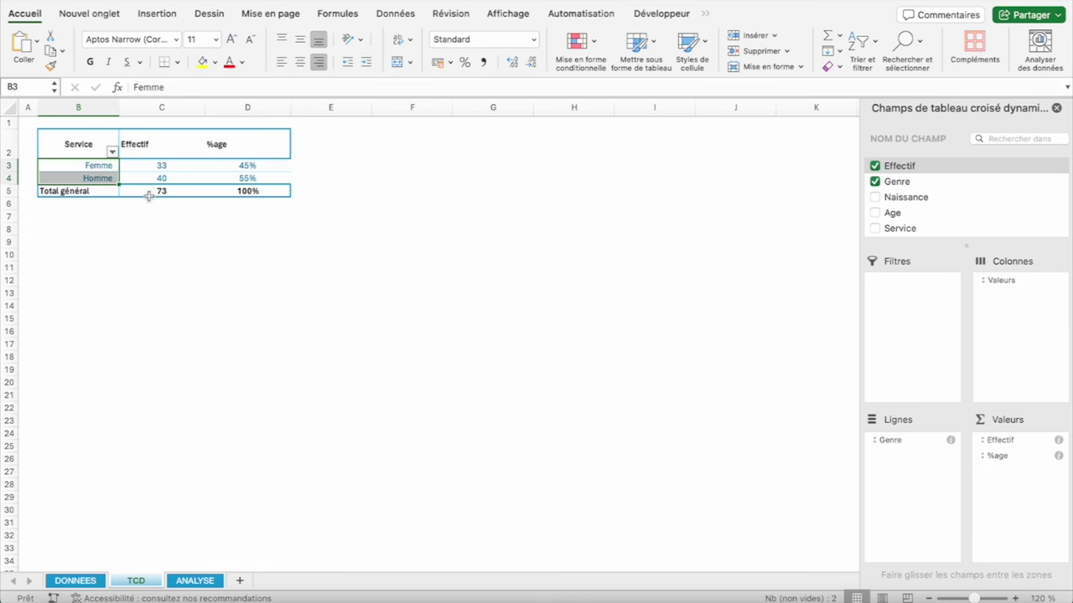
{"action": "left_click", "coordinate": [98, 191]}
{"action": "left_click", "coordinate": [318, 62]}
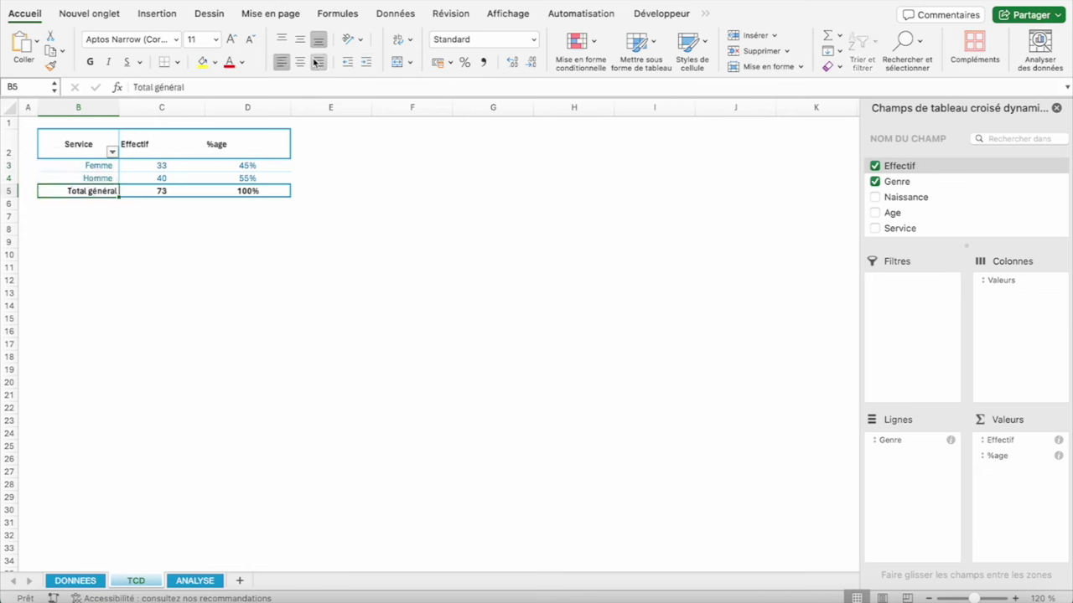
{"action": "left_click", "coordinate": [366, 62]}
Centre the Effectif and %age headers
{"action": "left_click", "coordinate": [164, 191]}
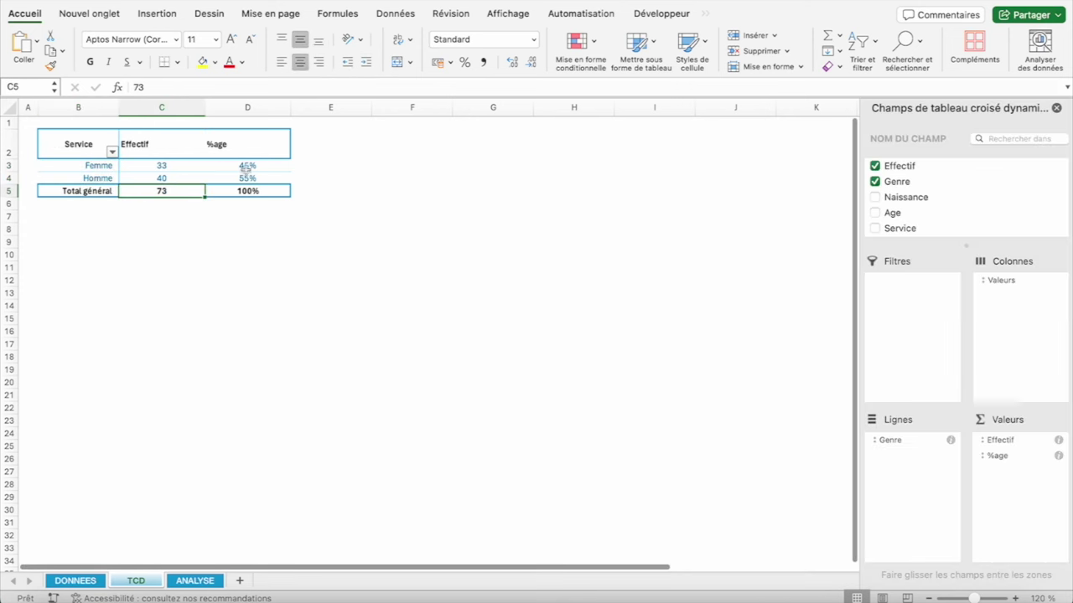
{"action": "left_click", "coordinate": [218, 143]}
{"action": "left_click_drag", "start_coordinate": [159, 151], "coordinate": [244, 150]}
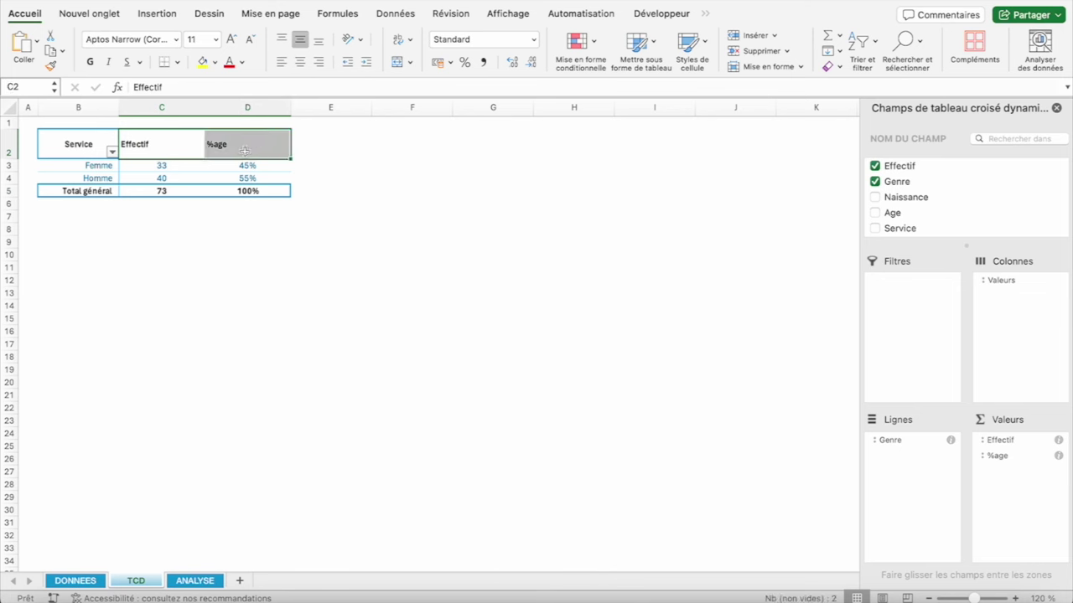
{"action": "left_click", "coordinate": [300, 62]}
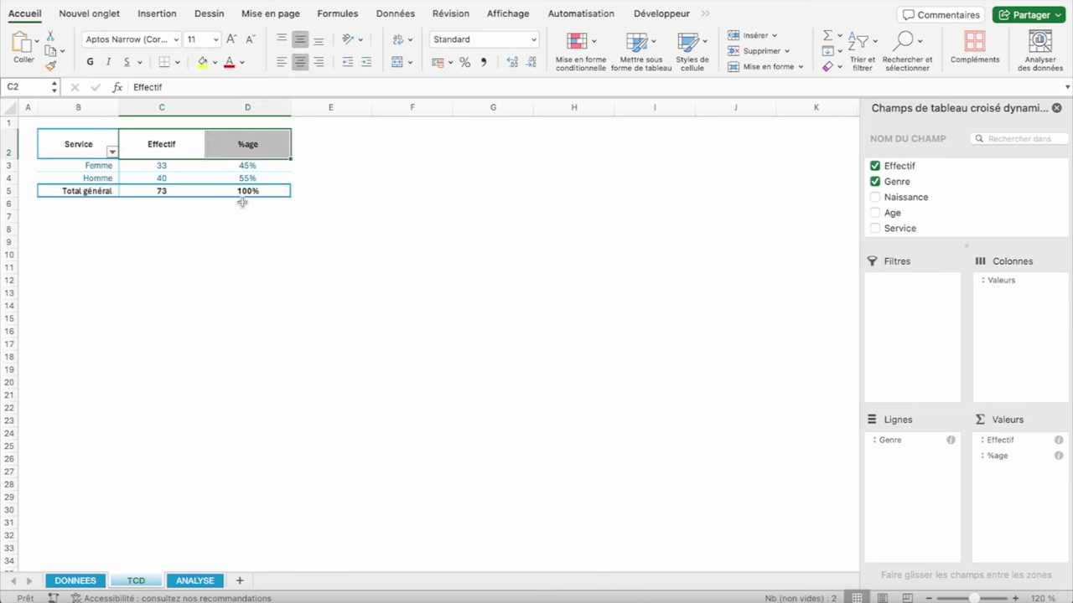
{"action": "left_click", "coordinate": [138, 143]}
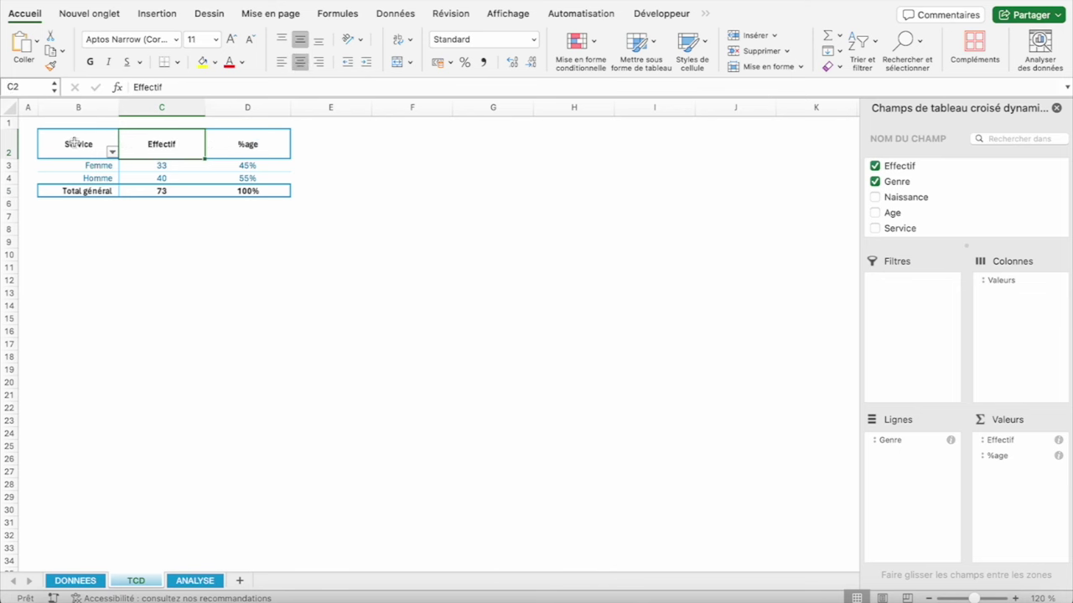
Narrow column E to 5,33 and copy the pivot table B2:D5
{"action": "left_click_drag", "start_coordinate": [372, 106], "coordinate": [319, 106]}
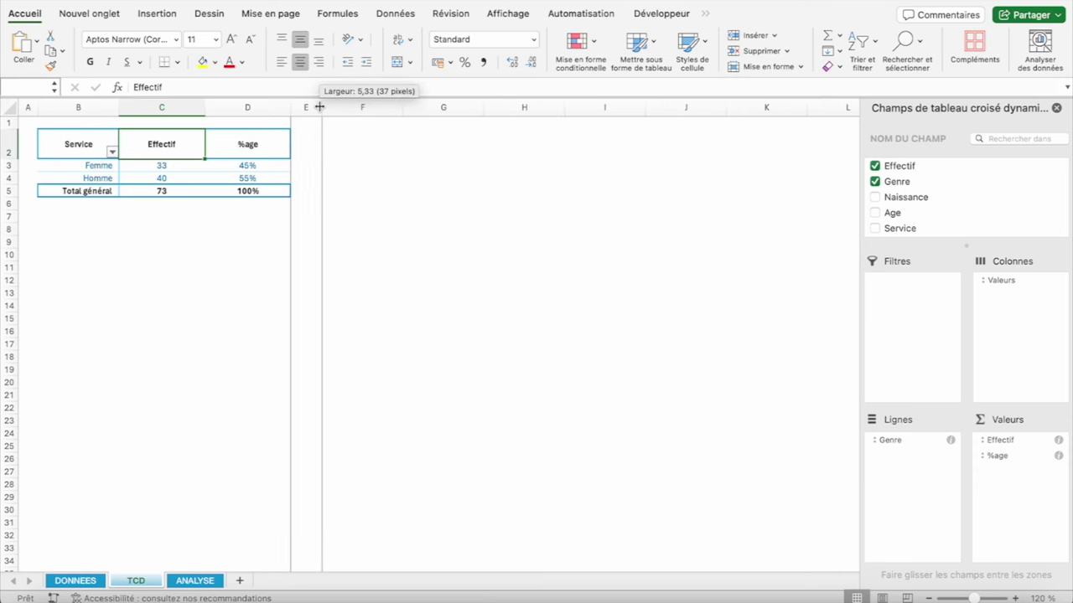
{"action": "left_click_drag", "start_coordinate": [319, 106], "coordinate": [315, 107]}
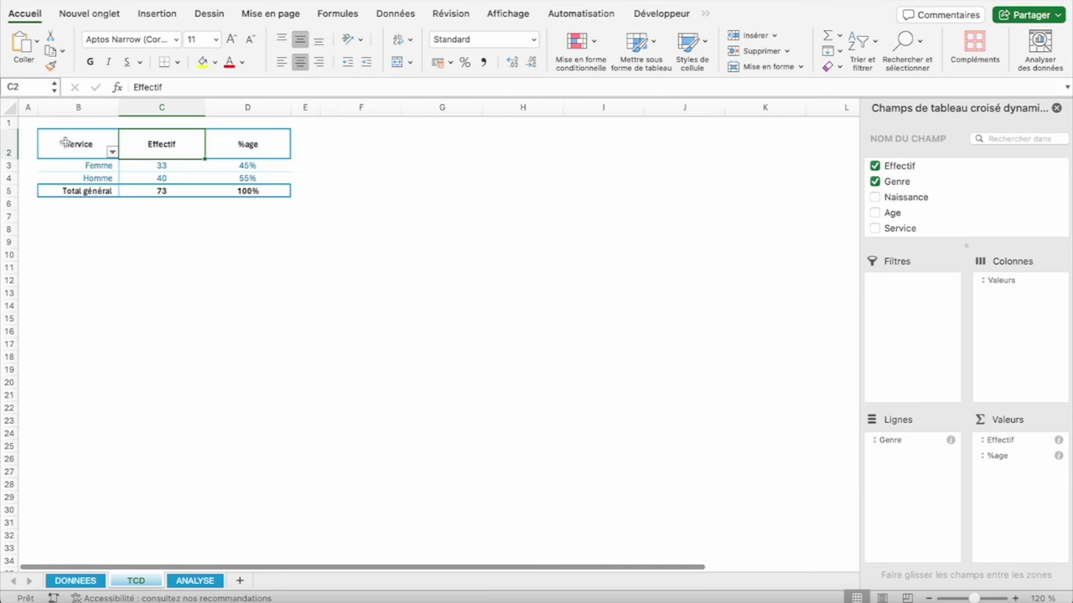
{"action": "left_click_drag", "start_coordinate": [66, 142], "coordinate": [252, 189]}
{"action": "key", "text": "ctrl+c"}
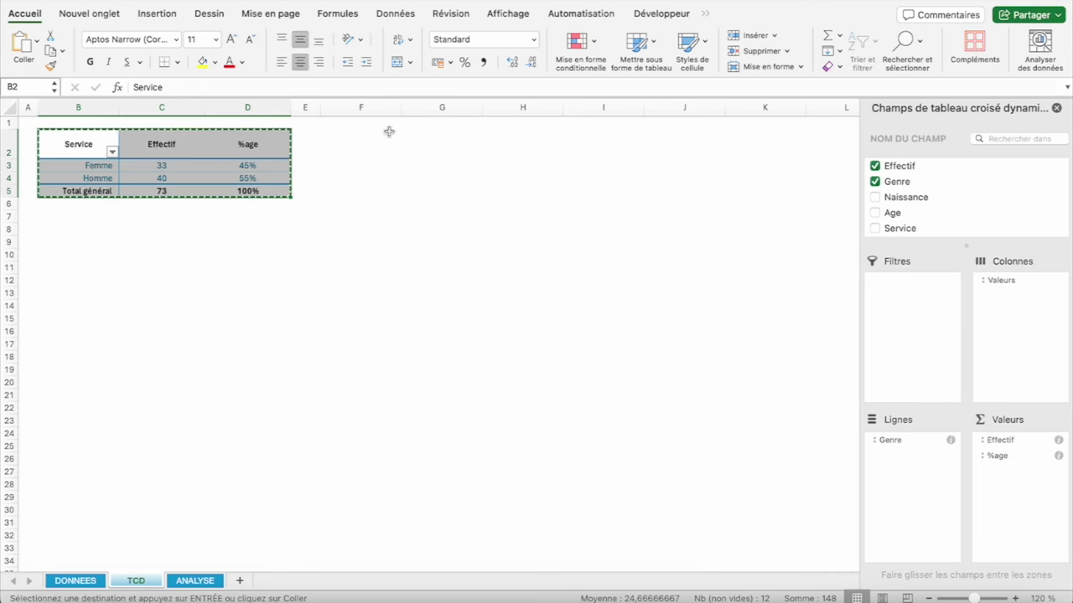
Paste a copy of the pivot table at F2
{"action": "left_click", "coordinate": [366, 138]}
{"action": "key", "text": "ctrl+v"}
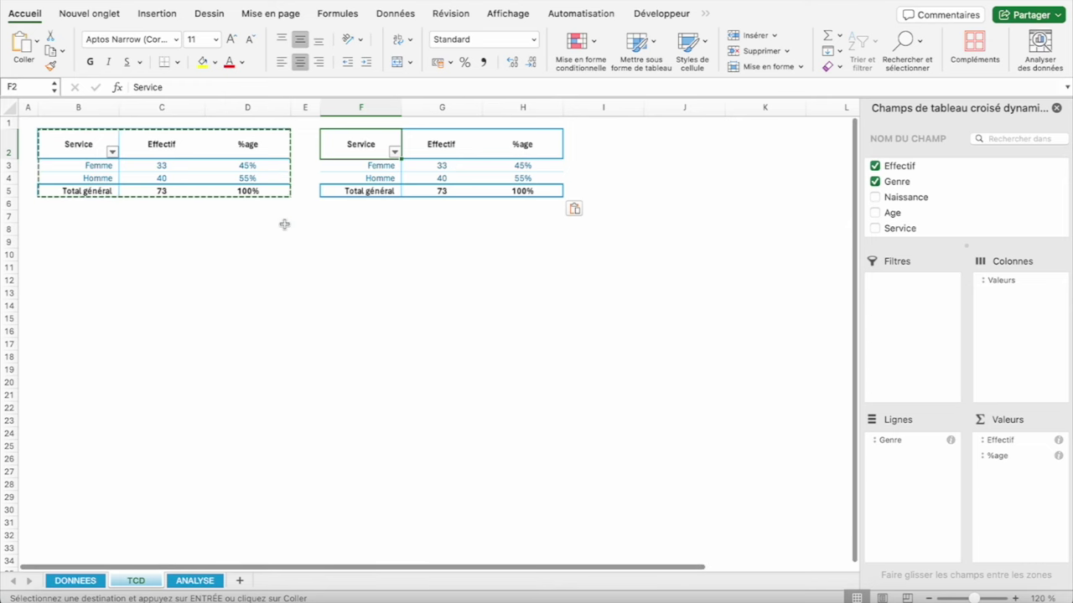
{"action": "scroll", "coordinate": [252, 210], "scroll_direction": "up", "scroll_amount": 1}
{"action": "scroll", "coordinate": [190, 181], "scroll_direction": "down", "scroll_amount": 1}
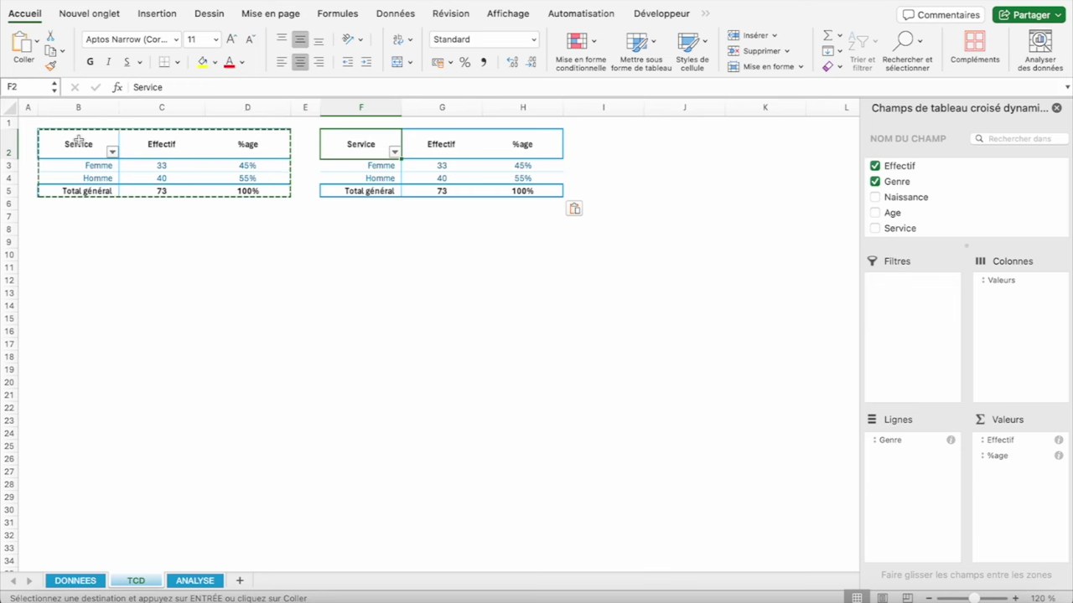
{"action": "left_click", "coordinate": [413, 173]}
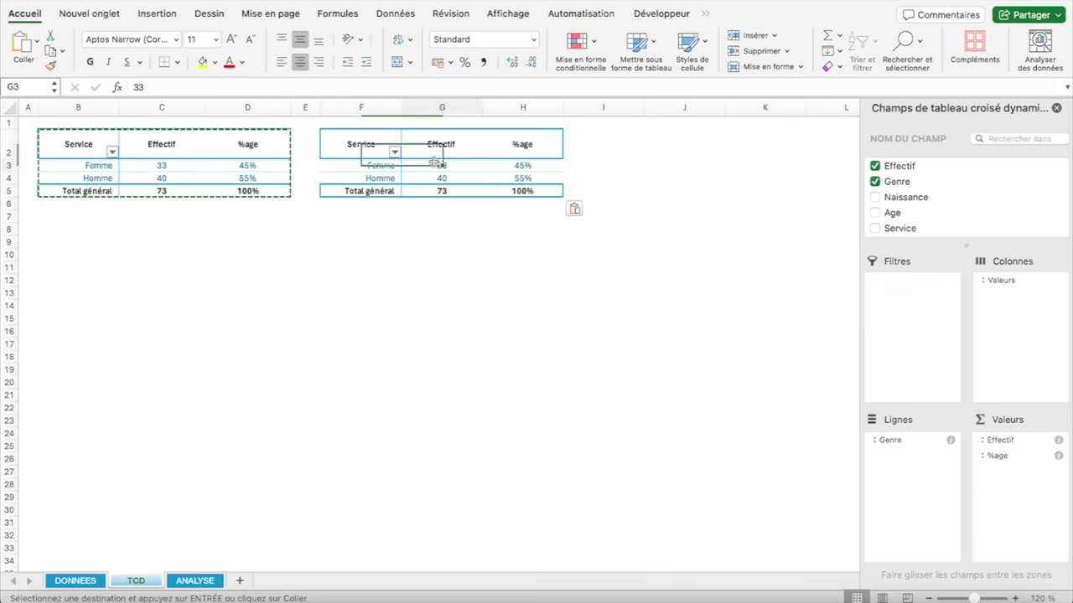
{"action": "left_click", "coordinate": [377, 148]}
Rename the original pivot's row header to Genre
{"action": "left_click", "coordinate": [80, 148]}
{"action": "type", "text": "Ge"}
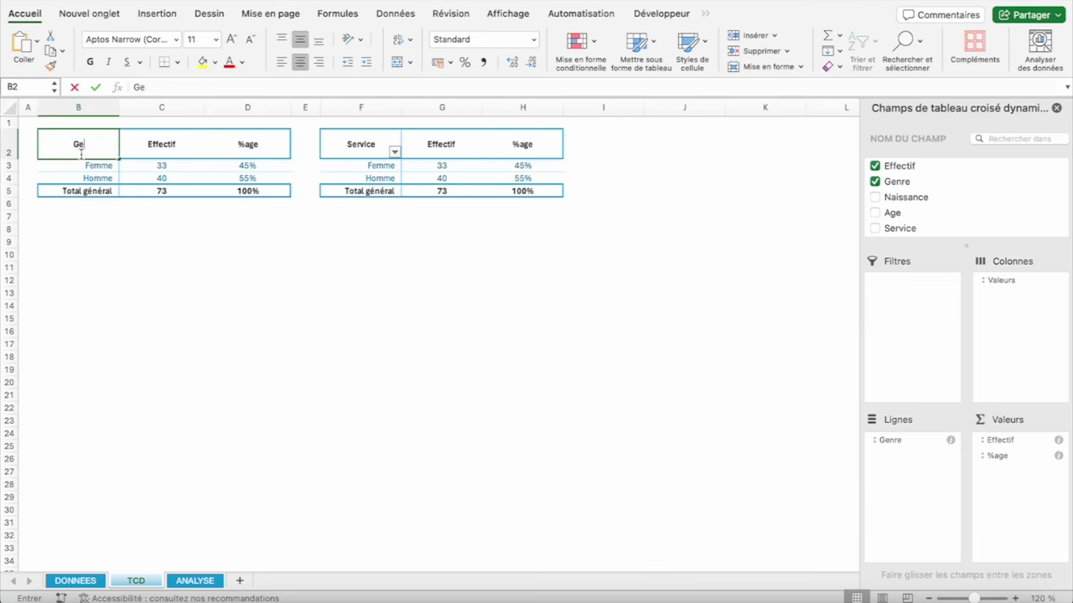
{"action": "type", "text": "nre"}
{"action": "key", "text": "Return"}
{"action": "key", "text": "Up"}
{"action": "key", "text": "Right"}
{"action": "key", "text": "Right"}
{"action": "key", "text": "Right"}
{"action": "key", "text": "Right"}
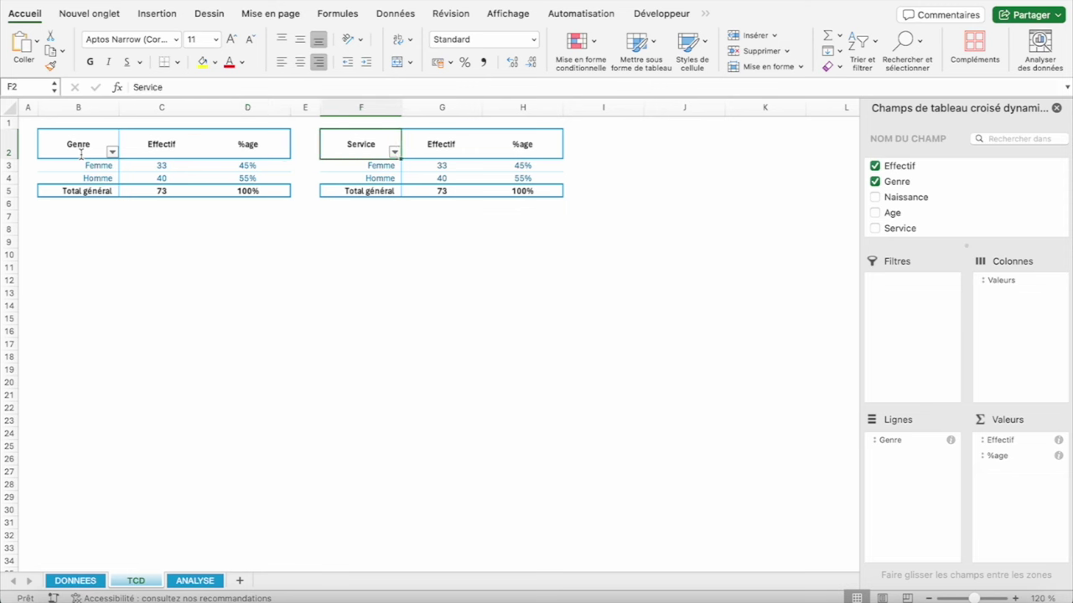
Title the copy Ville and swap Genre for Ville rows: Montrouge 16, Paris 57
{"action": "type", "text": "Ville"}
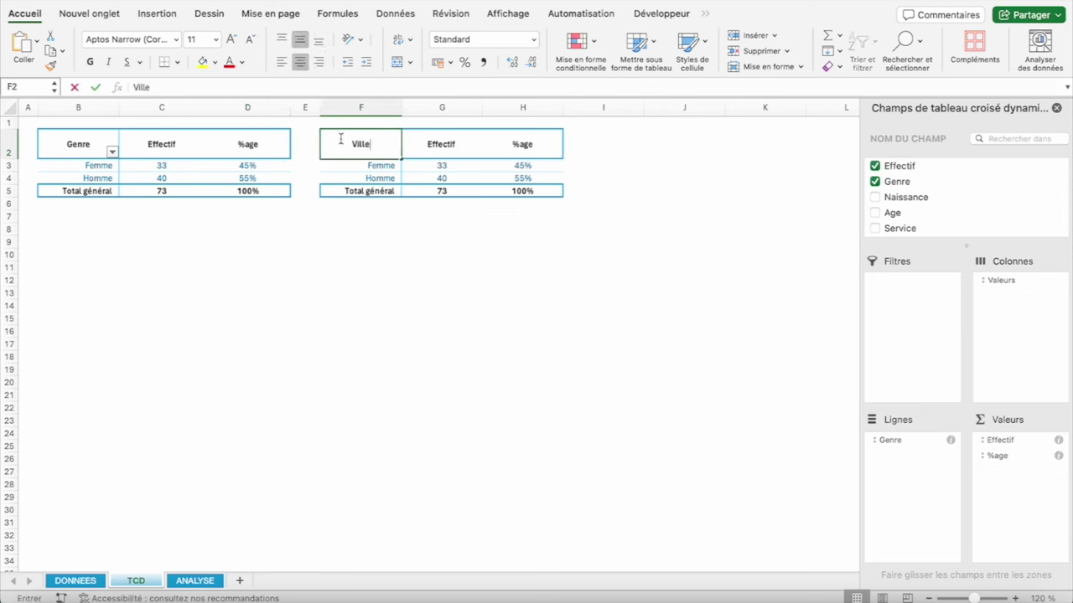
{"action": "key", "text": "Return"}
{"action": "left_click", "coordinate": [341, 140]}
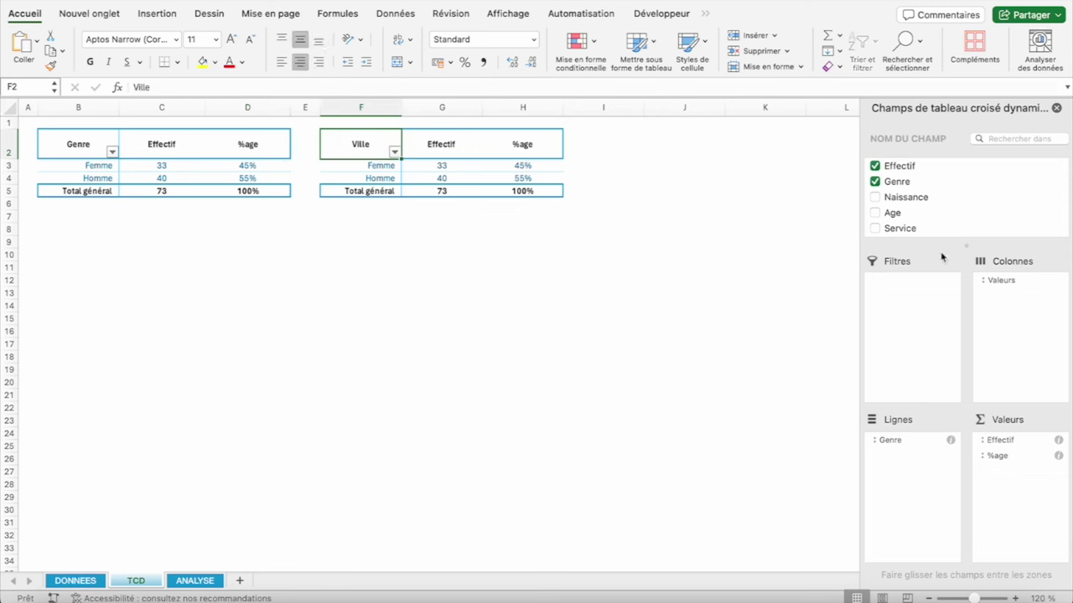
{"action": "left_click", "coordinate": [932, 189]}
{"action": "scroll", "coordinate": [922, 201], "scroll_direction": "down", "scroll_amount": 3}
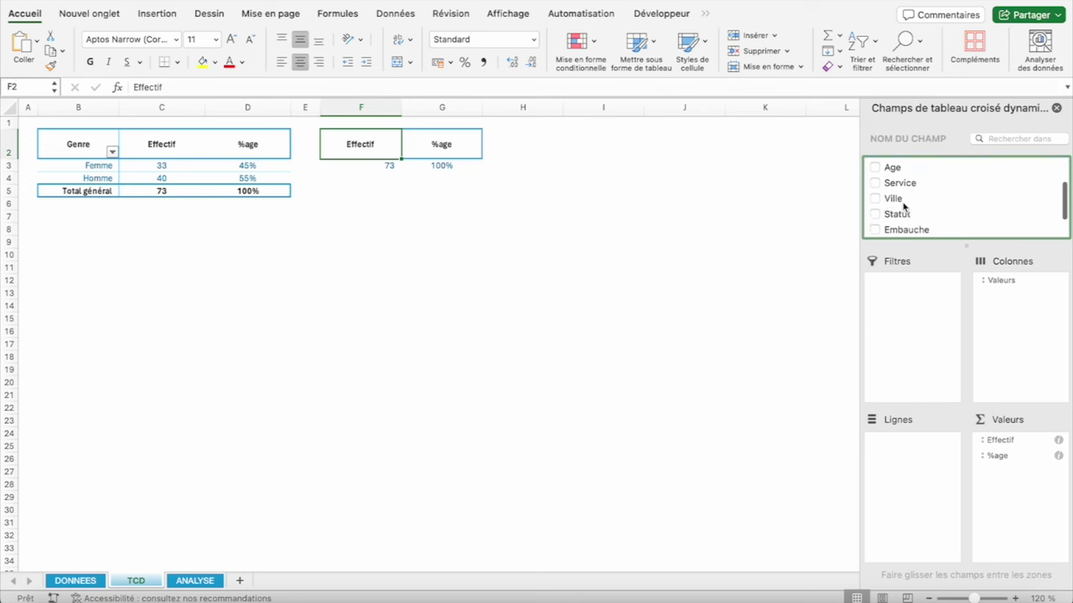
{"action": "mouse_move", "coordinate": [905, 201]}
{"action": "left_mouse_down"}
{"action": "mouse_move", "coordinate": [896, 245]}
{"action": "mouse_move", "coordinate": [915, 483]}
{"action": "left_mouse_up"}
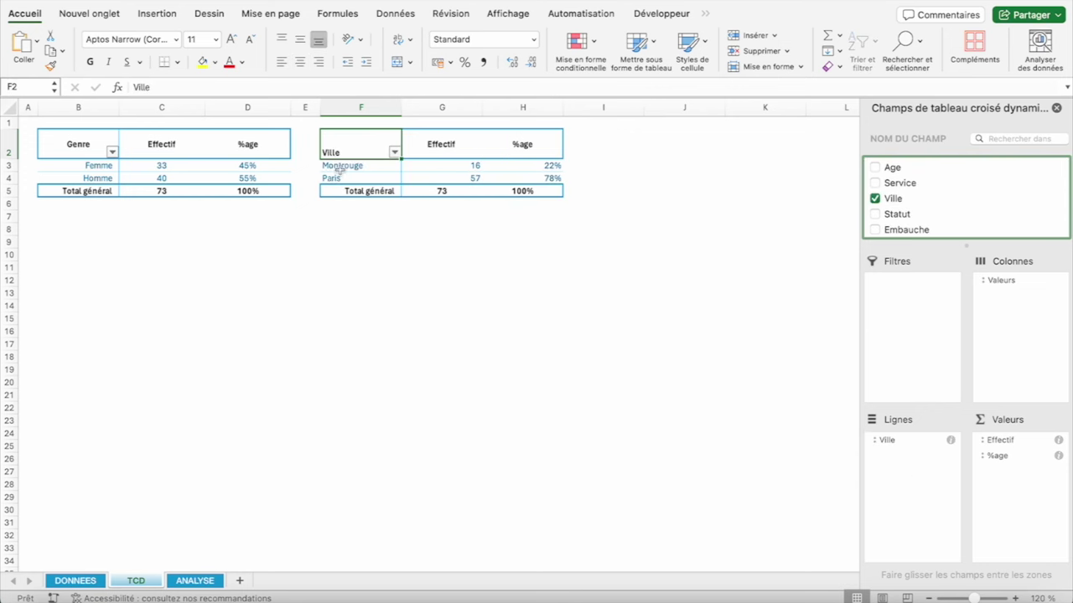
{"action": "left_click_drag", "start_coordinate": [339, 166], "coordinate": [338, 179]}
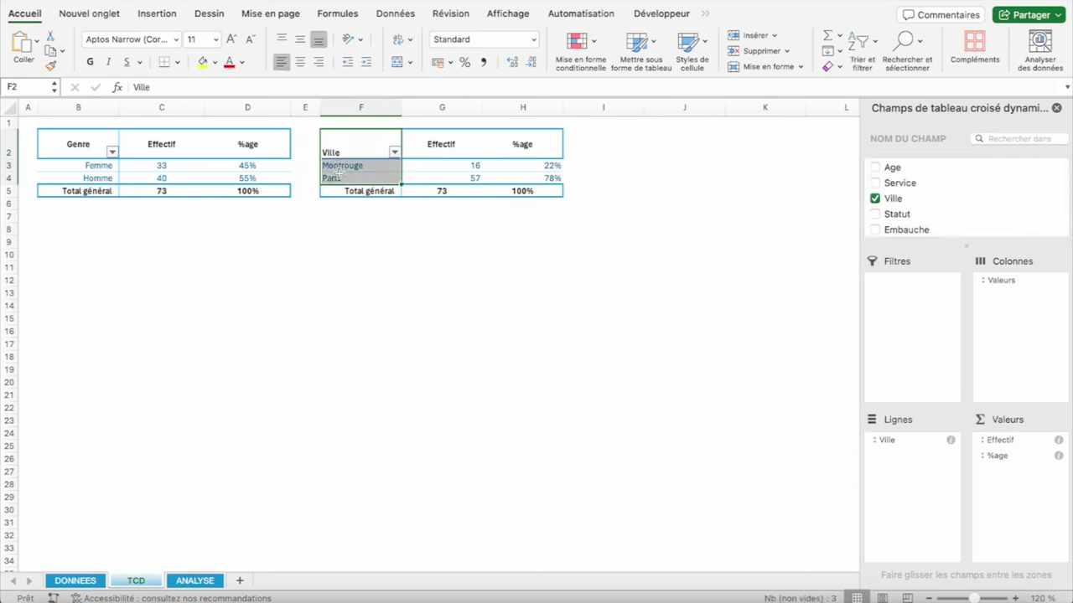
Centre the Ville header horizontally and vertically, and narrow column I
{"action": "left_click", "coordinate": [319, 63]}
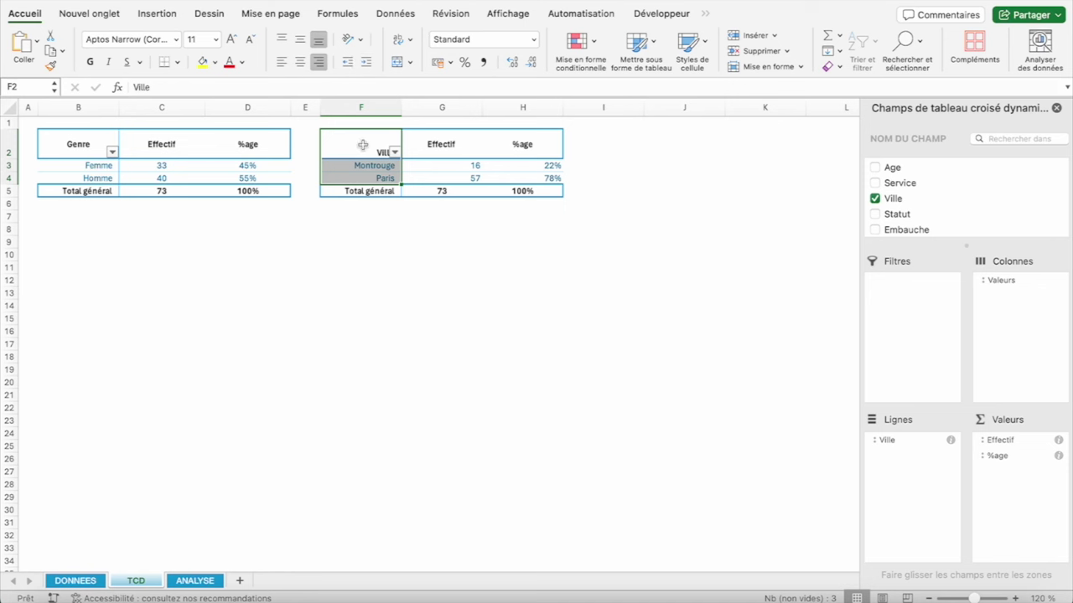
{"action": "left_click", "coordinate": [360, 144]}
{"action": "left_click", "coordinate": [301, 62]}
{"action": "left_click", "coordinate": [300, 40]}
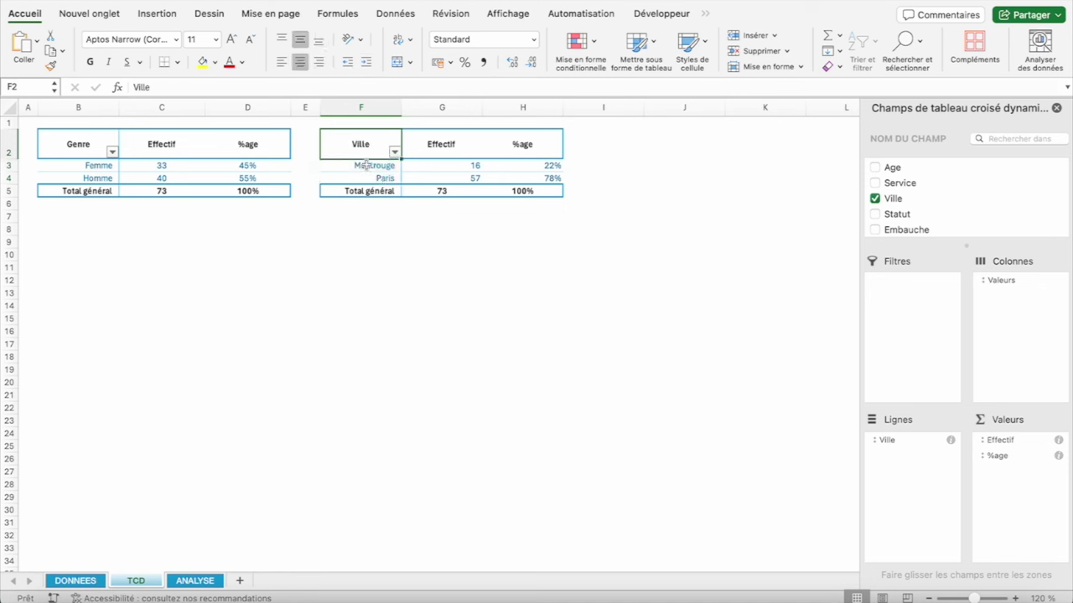
{"action": "left_click_drag", "start_coordinate": [365, 166], "coordinate": [366, 174]}
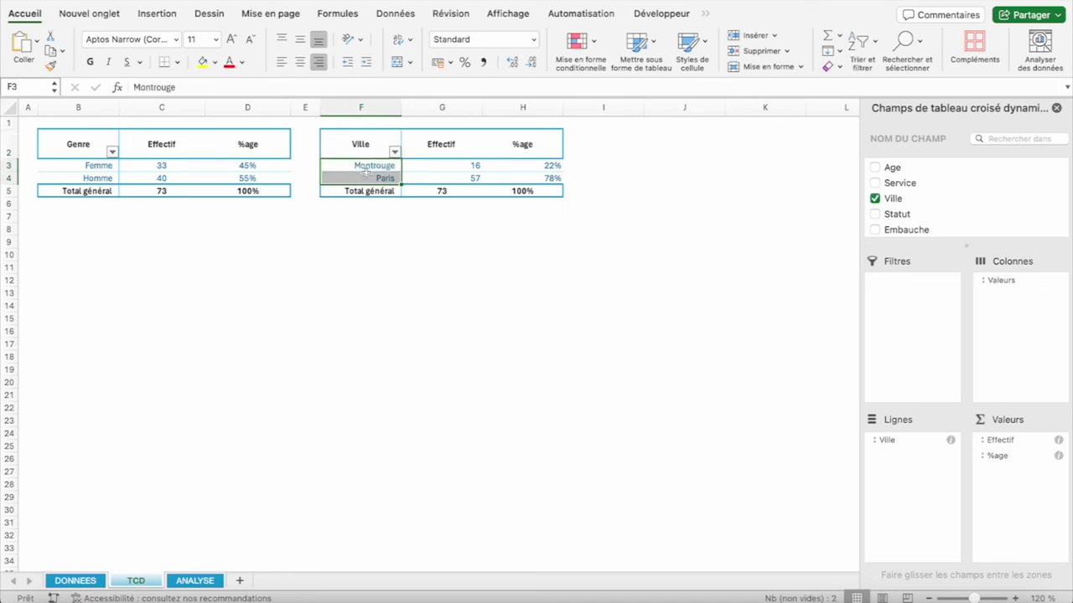
{"action": "left_click", "coordinate": [471, 167]}
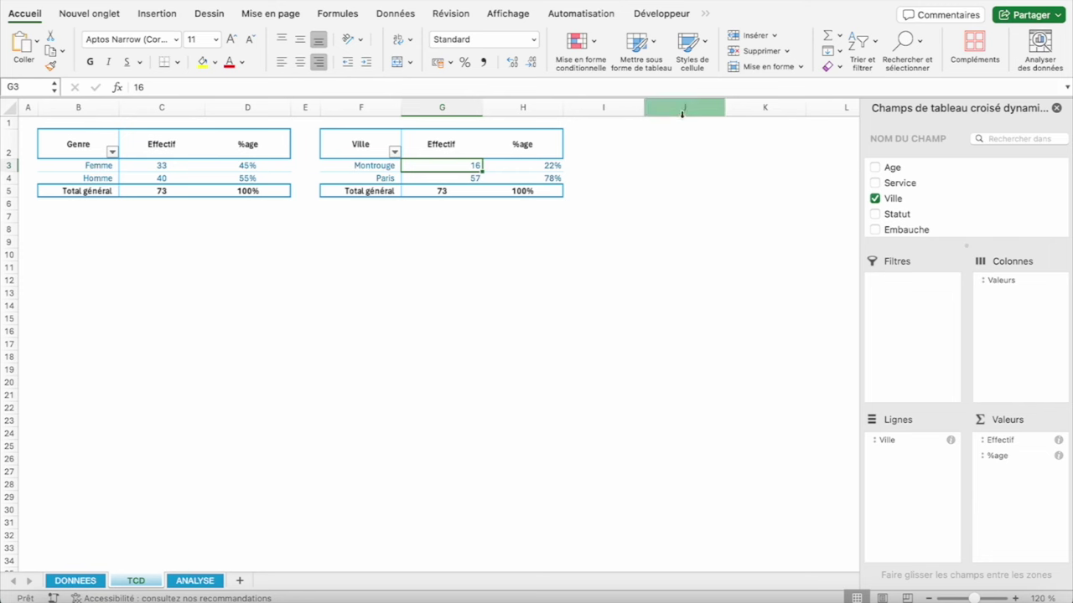
{"action": "left_click_drag", "start_coordinate": [643, 107], "coordinate": [595, 112]}
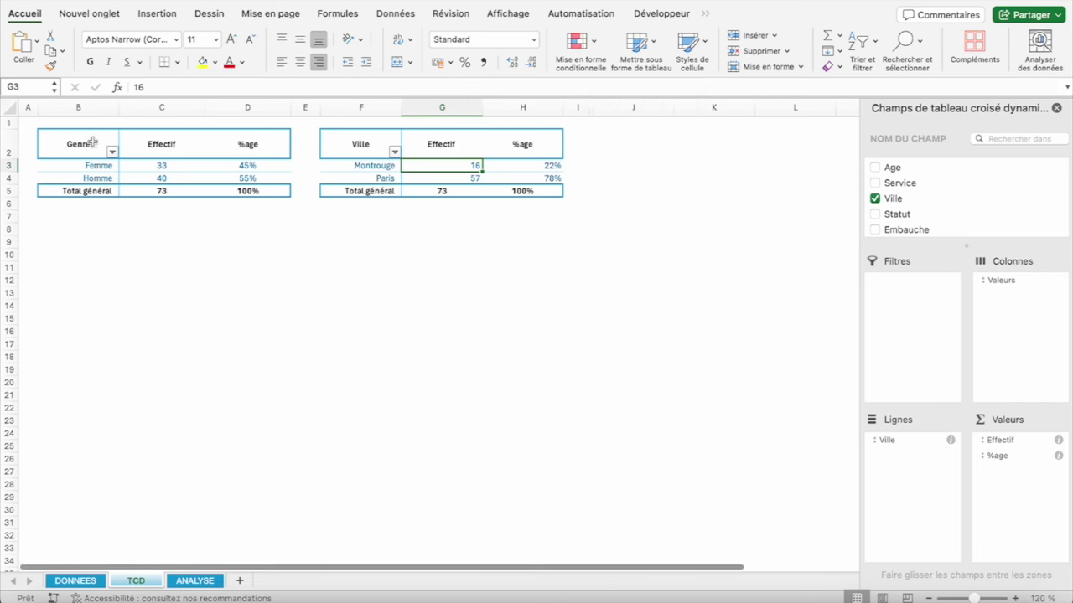
{"action": "left_click_drag", "start_coordinate": [93, 144], "coordinate": [251, 191]}
Copy the Genre pivot to J2 and change its rows to Service
{"action": "key", "text": "ctrl+c"}
{"action": "left_click", "coordinate": [635, 139]}
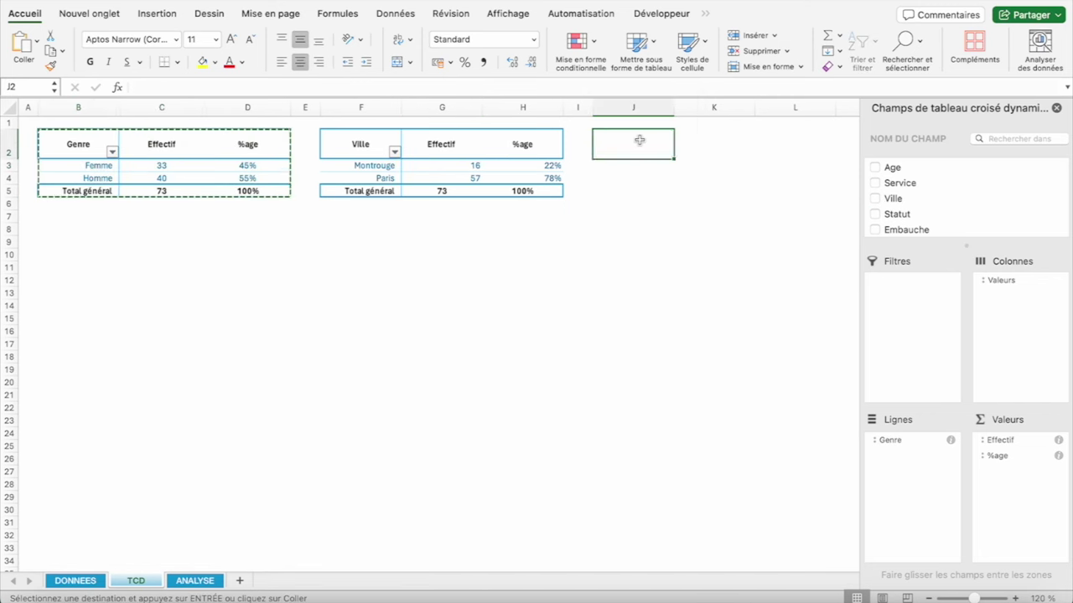
{"action": "key", "text": "ctrl+v"}
{"action": "left_click", "coordinate": [710, 146]}
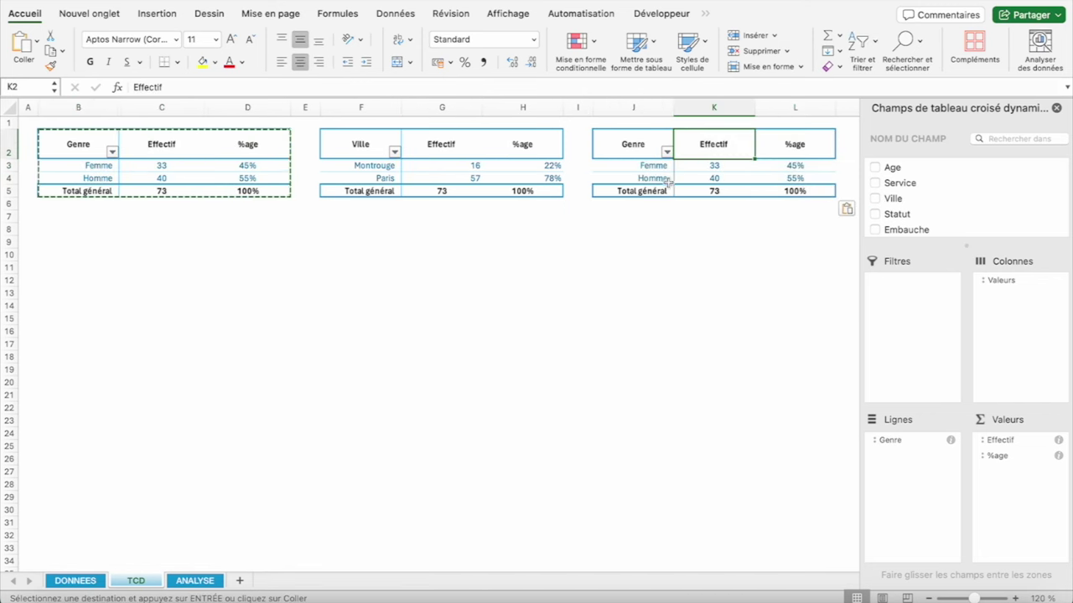
{"action": "left_click", "coordinate": [641, 156]}
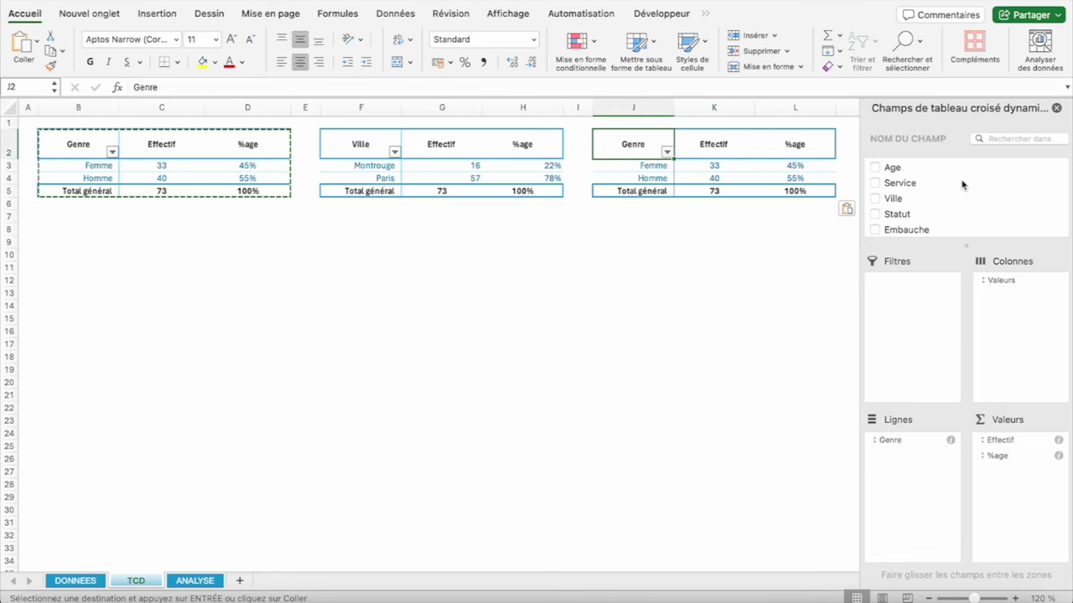
{"action": "mouse_move", "coordinate": [898, 183]}
{"action": "left_mouse_down"}
{"action": "mouse_move", "coordinate": [904, 455]}
{"action": "mouse_move", "coordinate": [917, 300]}
{"action": "mouse_move", "coordinate": [952, 229]}
{"action": "left_mouse_up"}
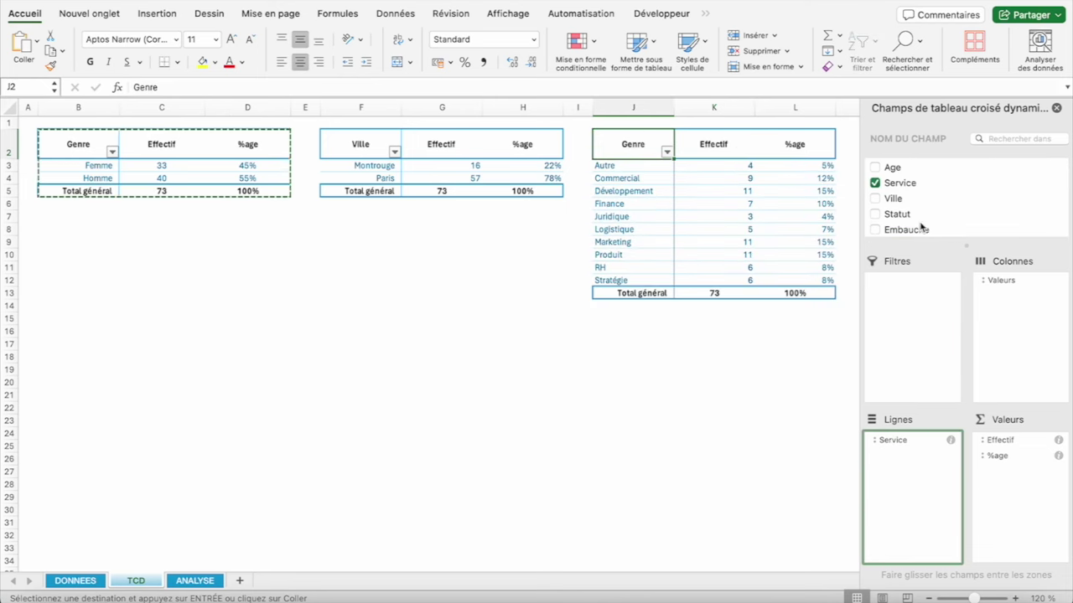
Centre the counts and percentages in the Ville (G3:H4) and Service (K3:L12) tables
{"action": "left_click", "coordinate": [721, 165]}
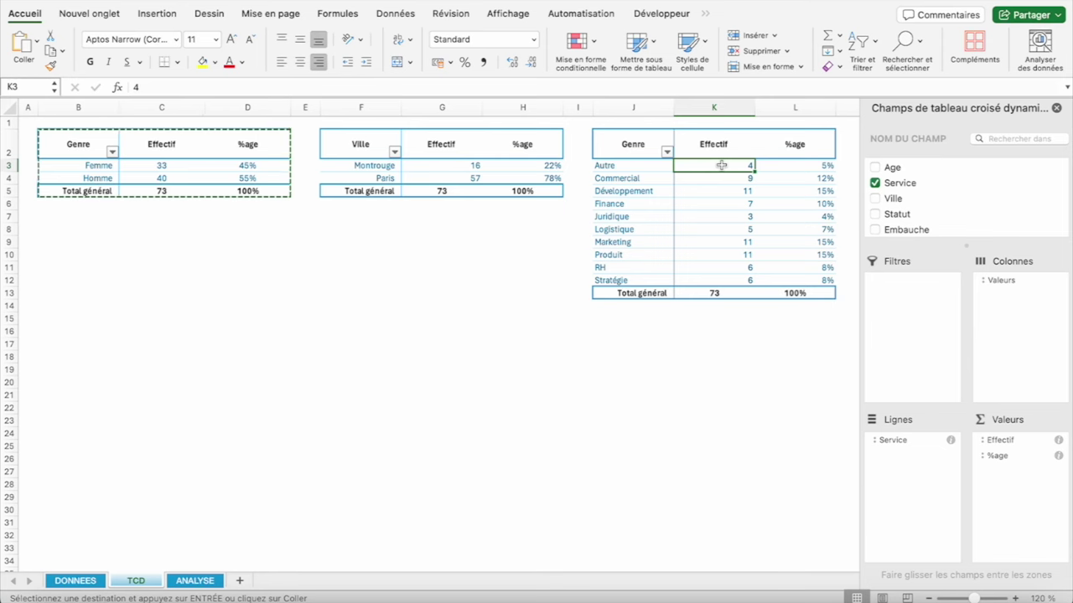
{"action": "left_click_drag", "start_coordinate": [467, 165], "coordinate": [530, 178]}
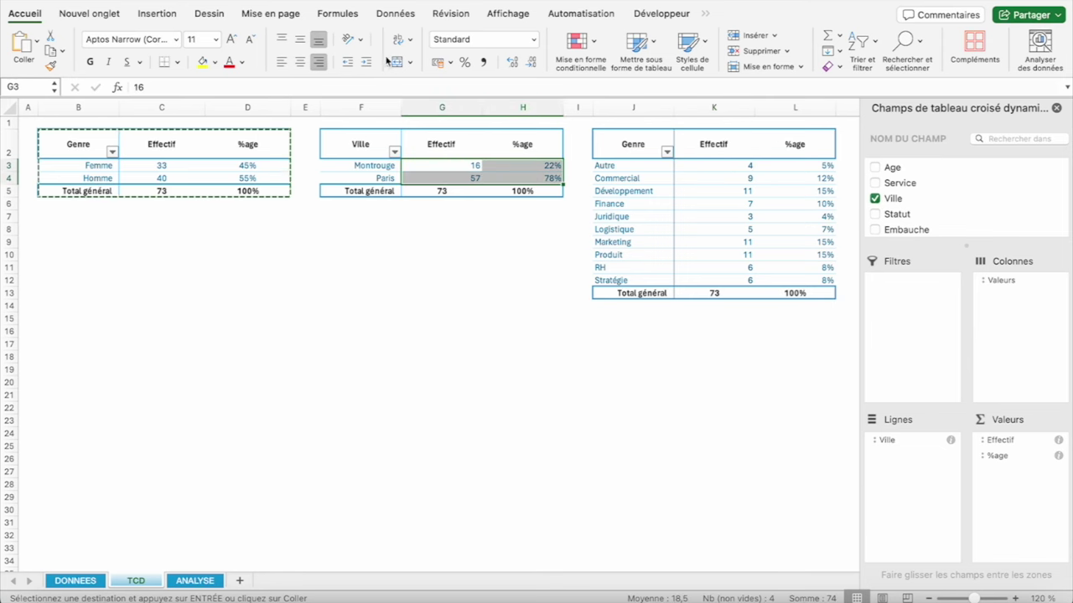
{"action": "left_click", "coordinate": [306, 62]}
{"action": "left_click_drag", "start_coordinate": [723, 164], "coordinate": [826, 280]}
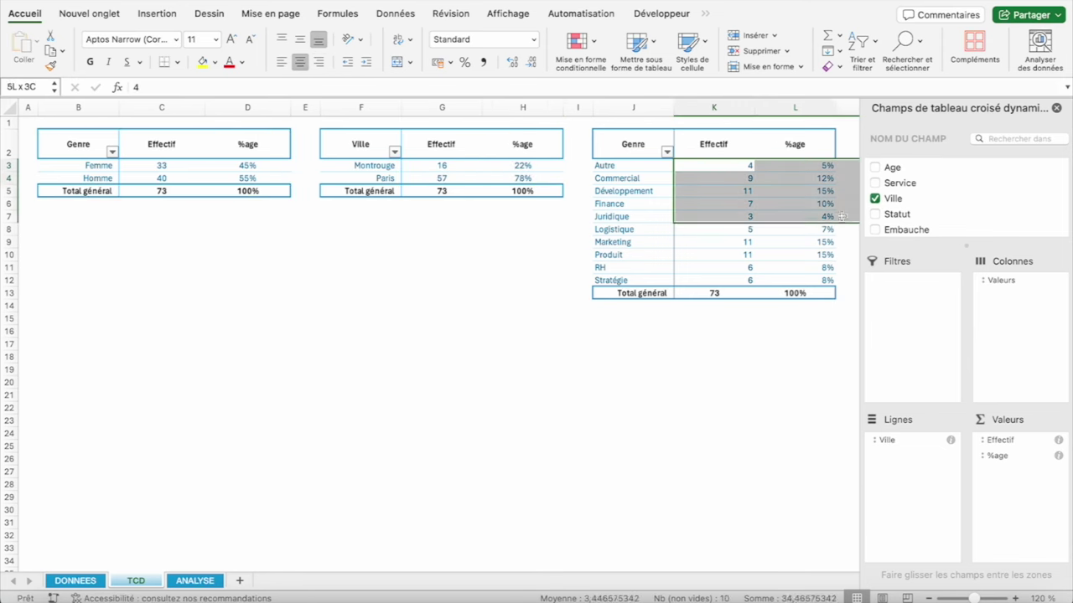
{"action": "left_click", "coordinate": [300, 39]}
{"action": "left_click", "coordinate": [300, 62]}
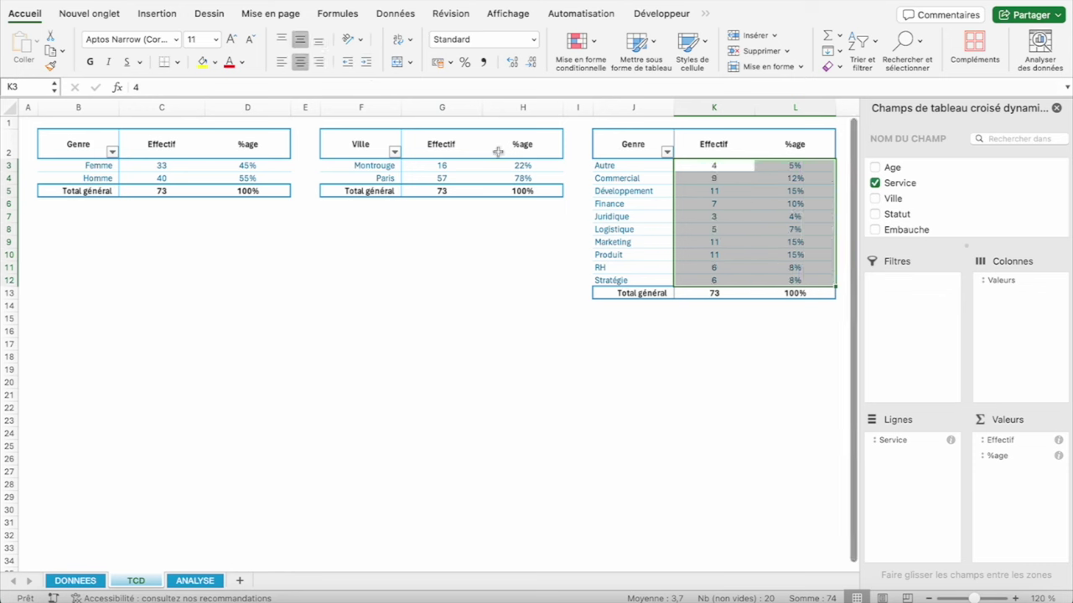
Add the Rému. field twice to the Service pivot's Valeurs
{"action": "scroll", "coordinate": [913, 226], "scroll_direction": "down", "scroll_amount": 2}
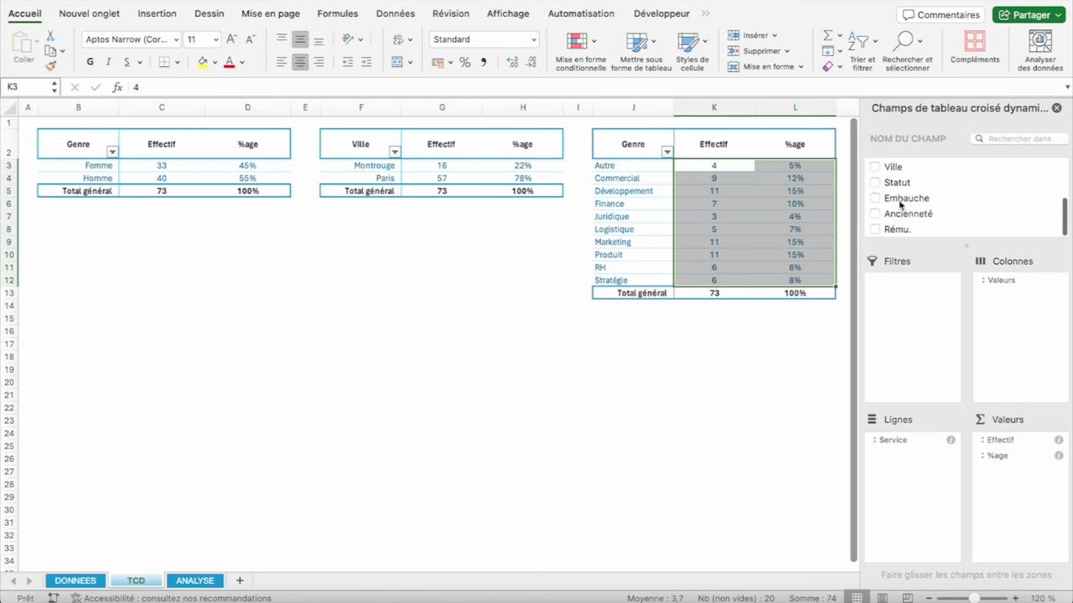
{"action": "left_click_drag", "start_coordinate": [895, 229], "coordinate": [1012, 479]}
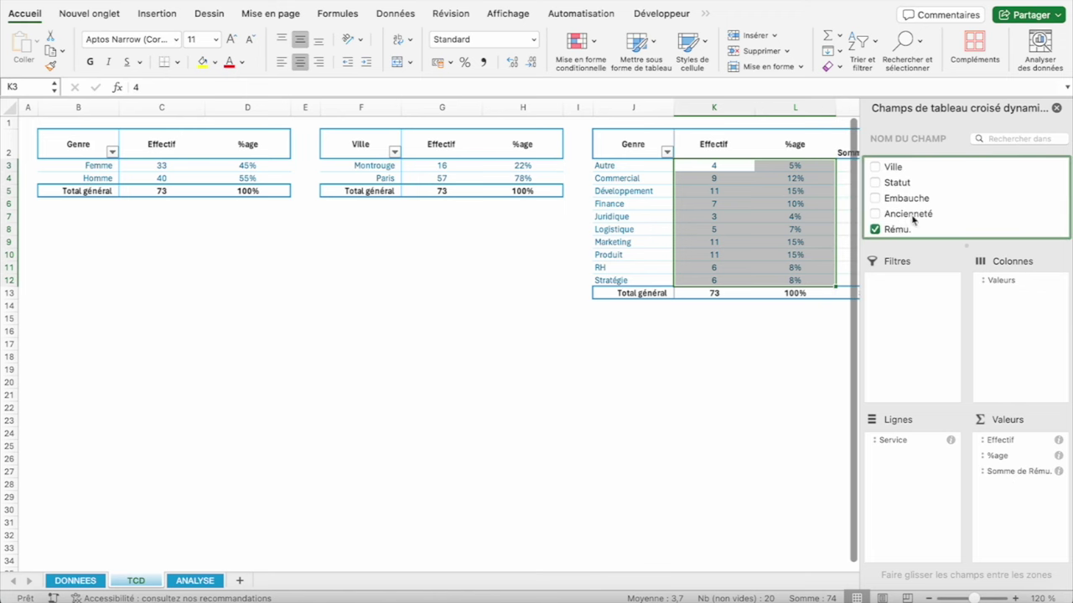
{"action": "left_click_drag", "start_coordinate": [893, 231], "coordinate": [1039, 467]}
{"action": "scroll", "coordinate": [702, 349], "scroll_direction": "right", "scroll_amount": 5}
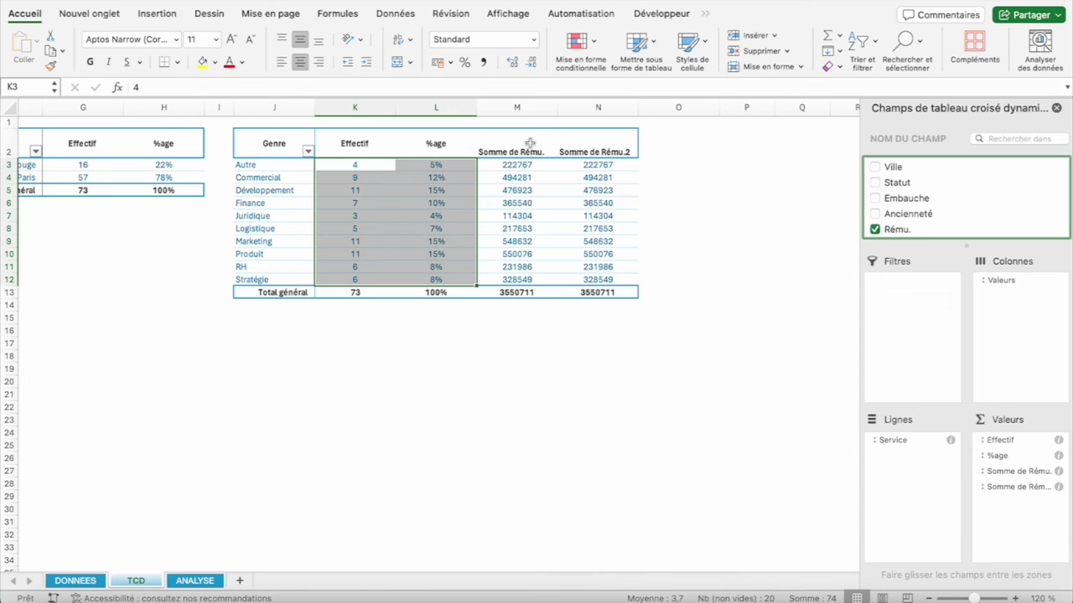
Centre the new M2:N2 pay headers and right-align the M3:N12 pay values
{"action": "left_click_drag", "start_coordinate": [513, 147], "coordinate": [589, 141]}
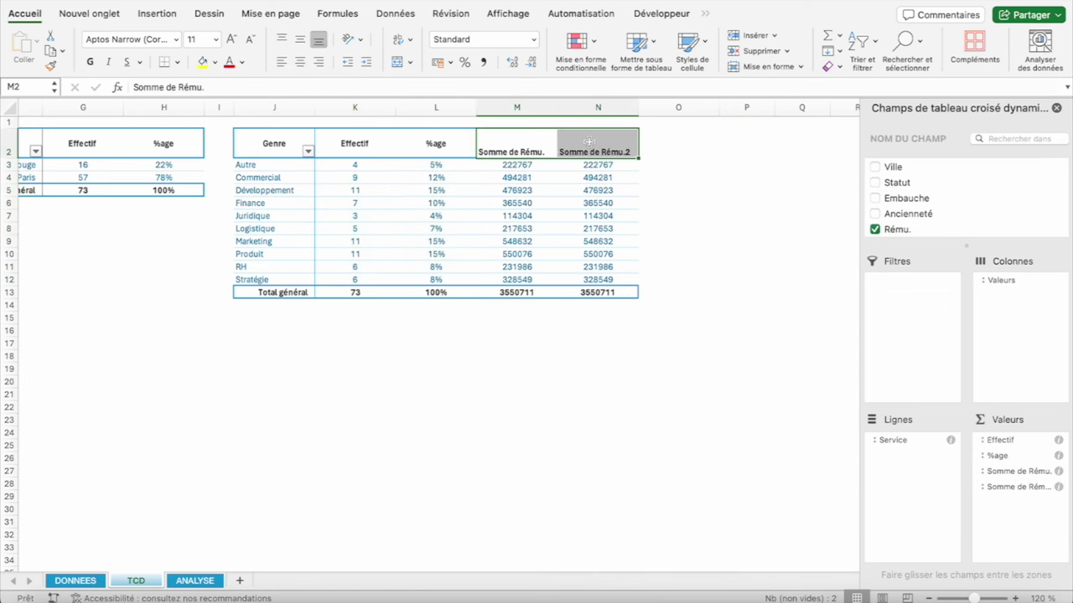
{"action": "left_click", "coordinate": [300, 62]}
{"action": "left_click", "coordinate": [300, 40]}
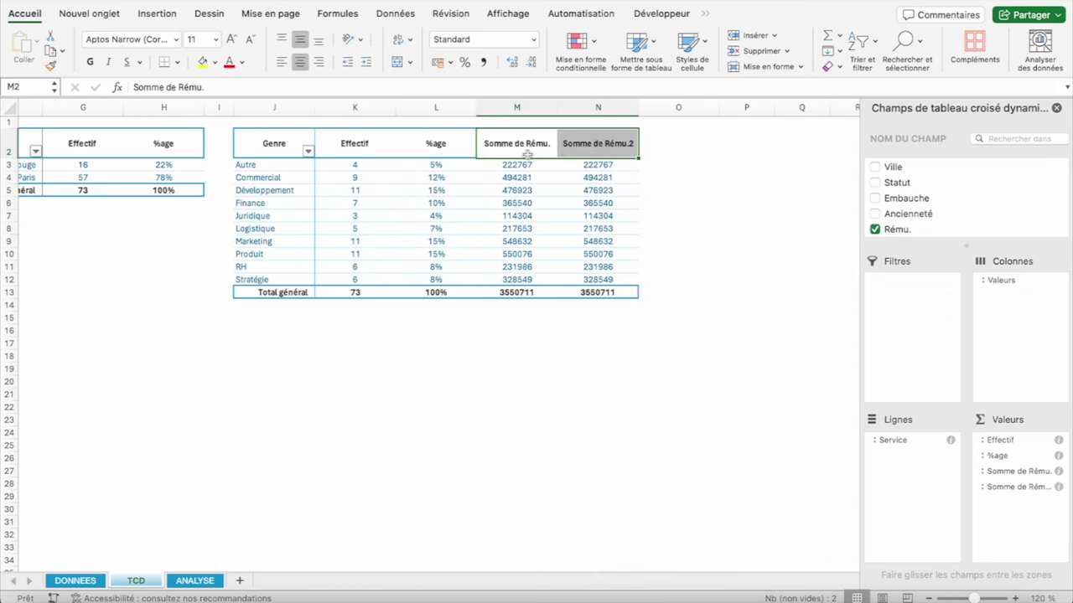
{"action": "left_click_drag", "start_coordinate": [508, 163], "coordinate": [597, 279]}
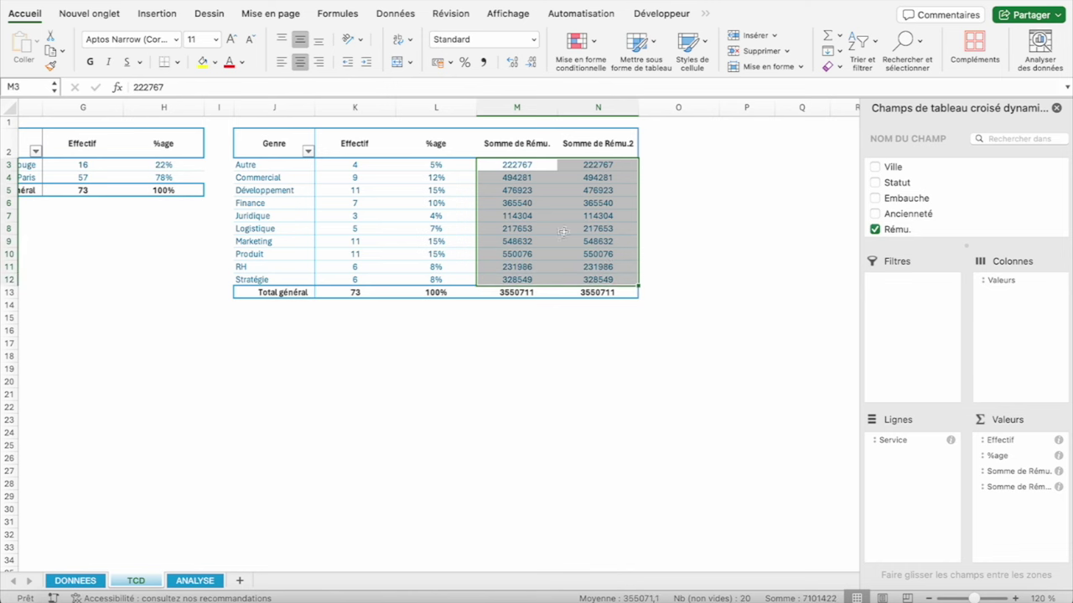
{"action": "left_click", "coordinate": [319, 62]}
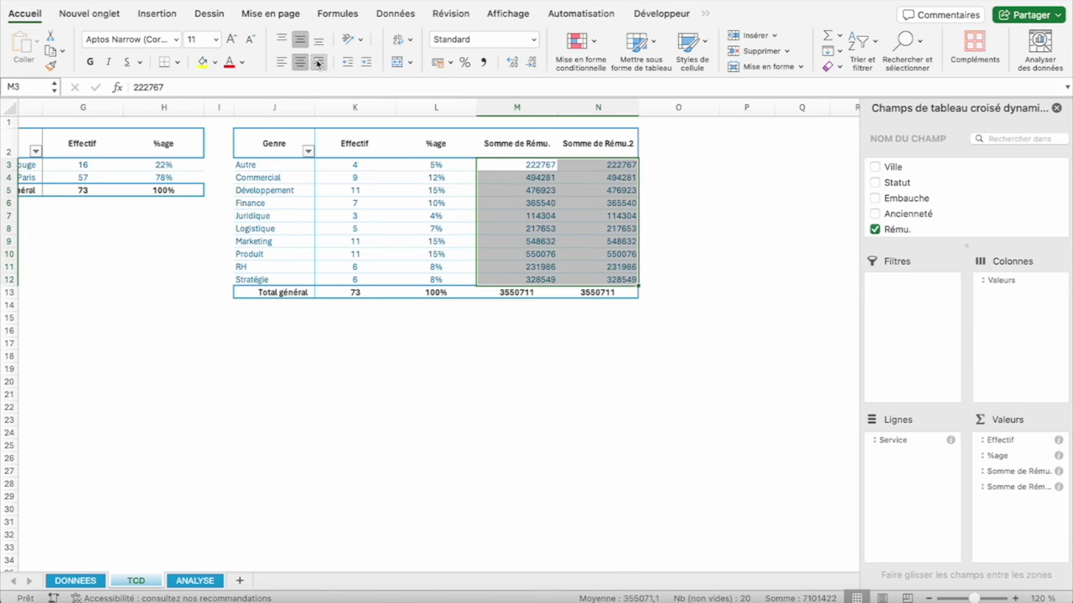
Format the first pay column as Monétaire euros with 0 decimals
{"action": "right_click", "coordinate": [533, 170]}
{"action": "left_click", "coordinate": [591, 208]}
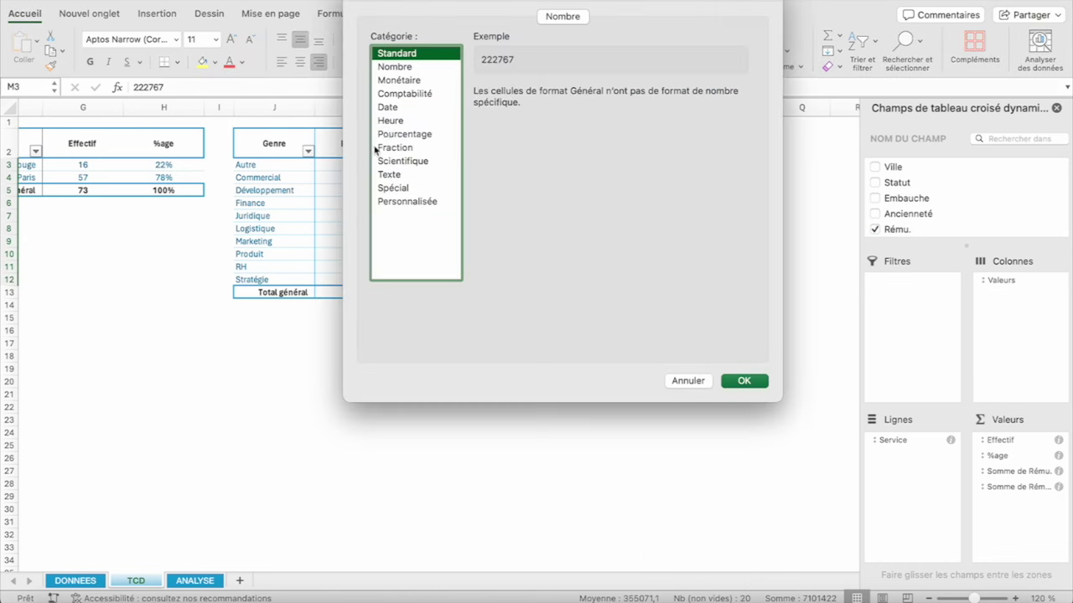
{"action": "left_click", "coordinate": [402, 81]}
{"action": "left_click", "coordinate": [610, 95]}
{"action": "left_click", "coordinate": [610, 96]}
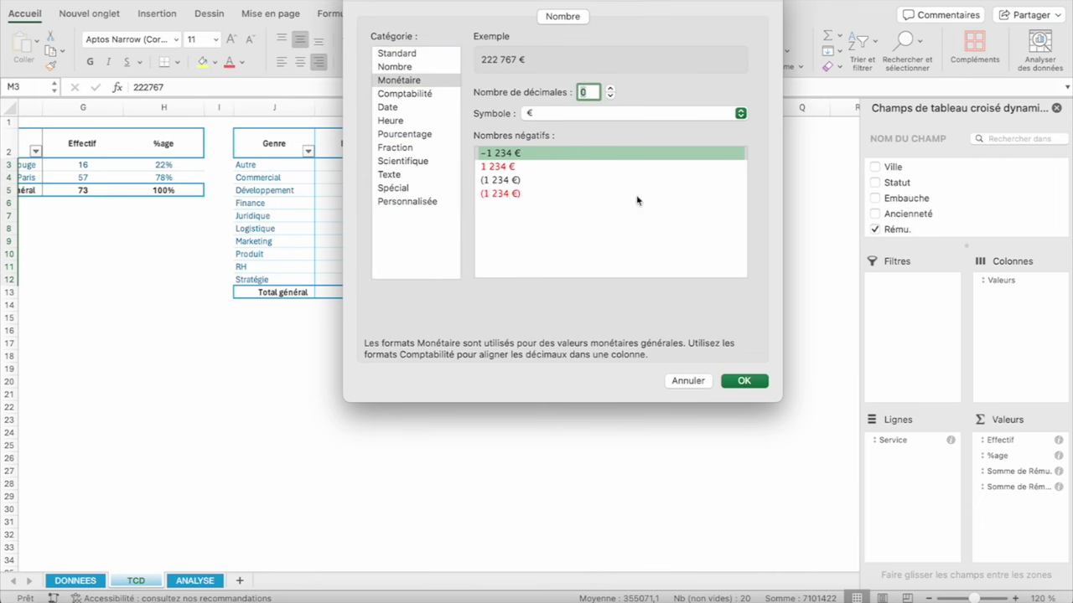
{"action": "left_click", "coordinate": [744, 381]}
Format the second pay column as Monétaire euros with 0 decimals too
{"action": "left_click", "coordinate": [600, 167]}
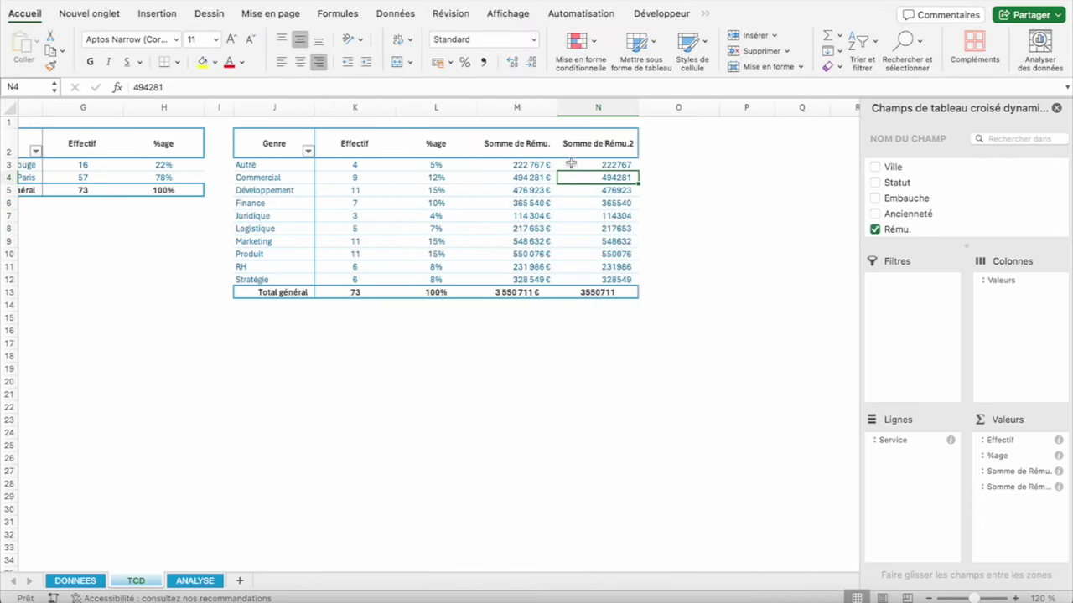
{"action": "right_click", "coordinate": [600, 168]}
{"action": "left_click", "coordinate": [660, 207]}
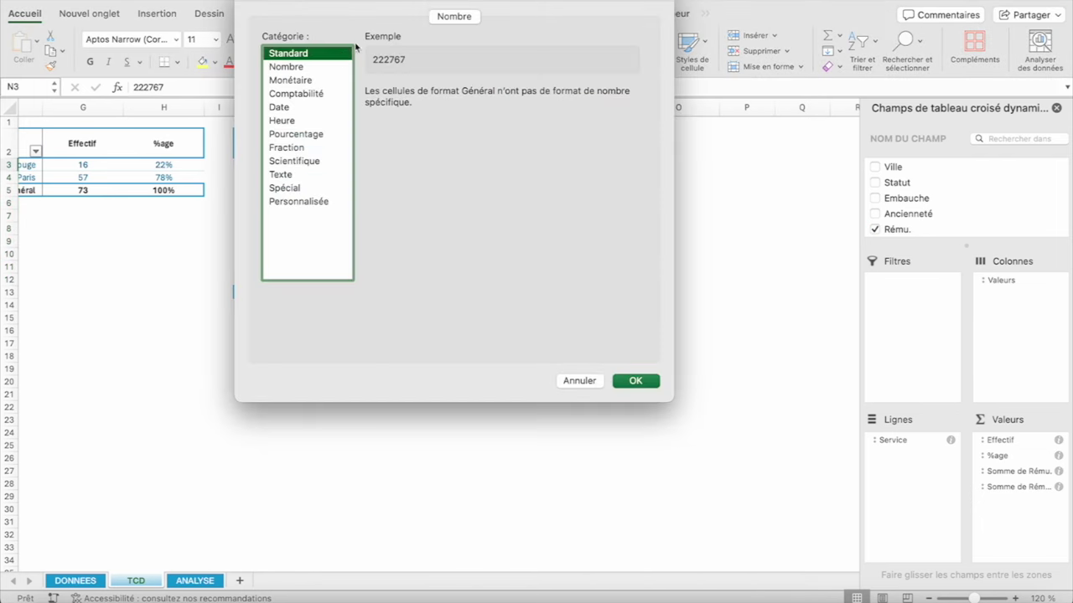
{"action": "left_click", "coordinate": [306, 80]}
{"action": "left_click", "coordinate": [501, 96]}
{"action": "left_click", "coordinate": [501, 96]}
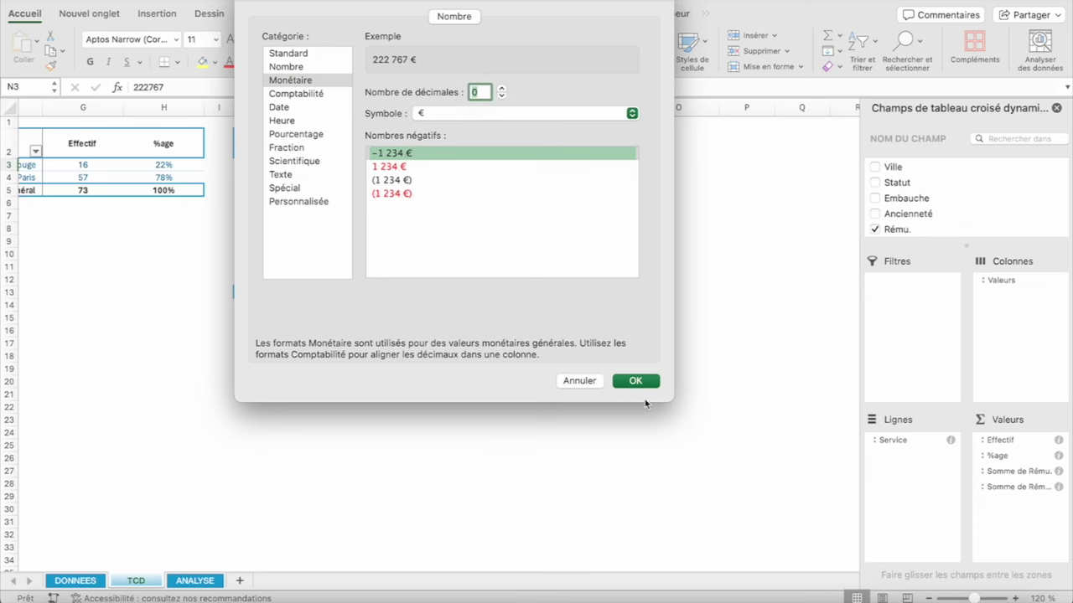
{"action": "left_click", "coordinate": [635, 382]}
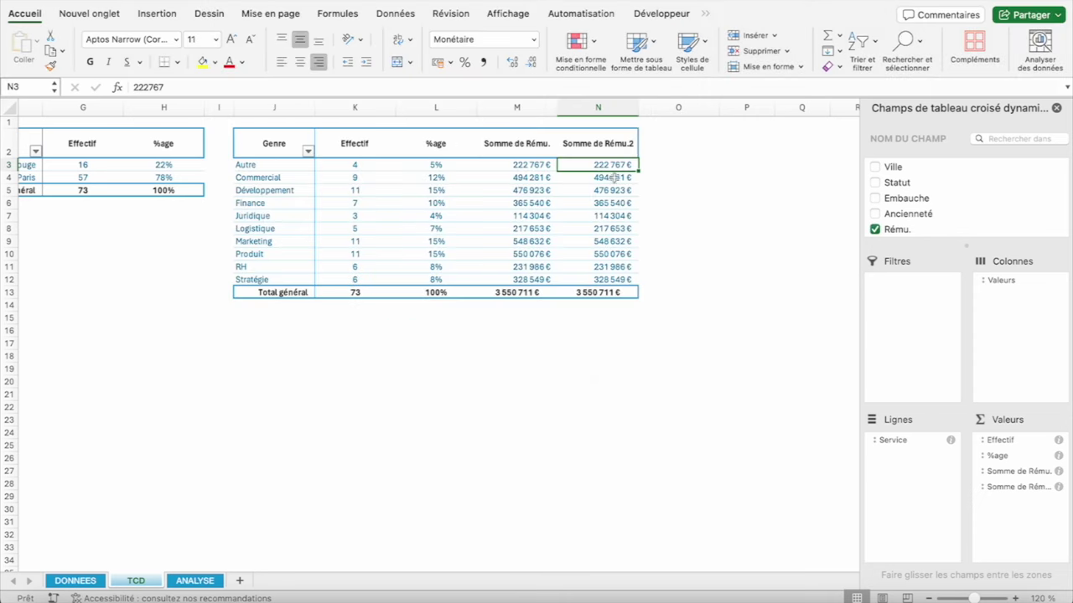
Summarise the first pay column by Moyenne and rename its header Remu
{"action": "right_click", "coordinate": [517, 164]}
{"action": "mouse_move", "coordinate": [577, 344]}
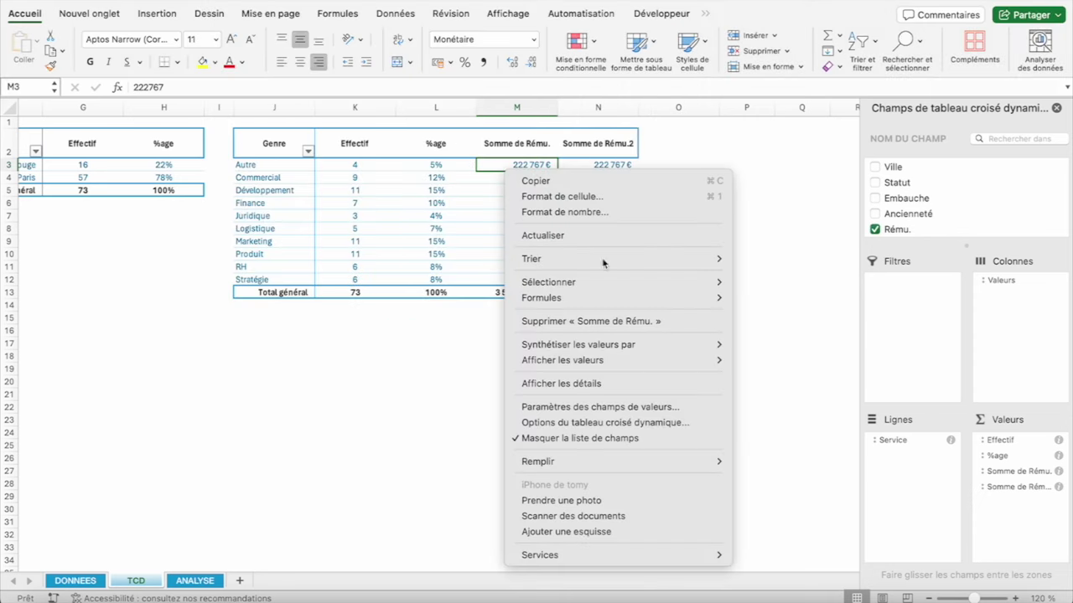
{"action": "left_click", "coordinate": [764, 376]}
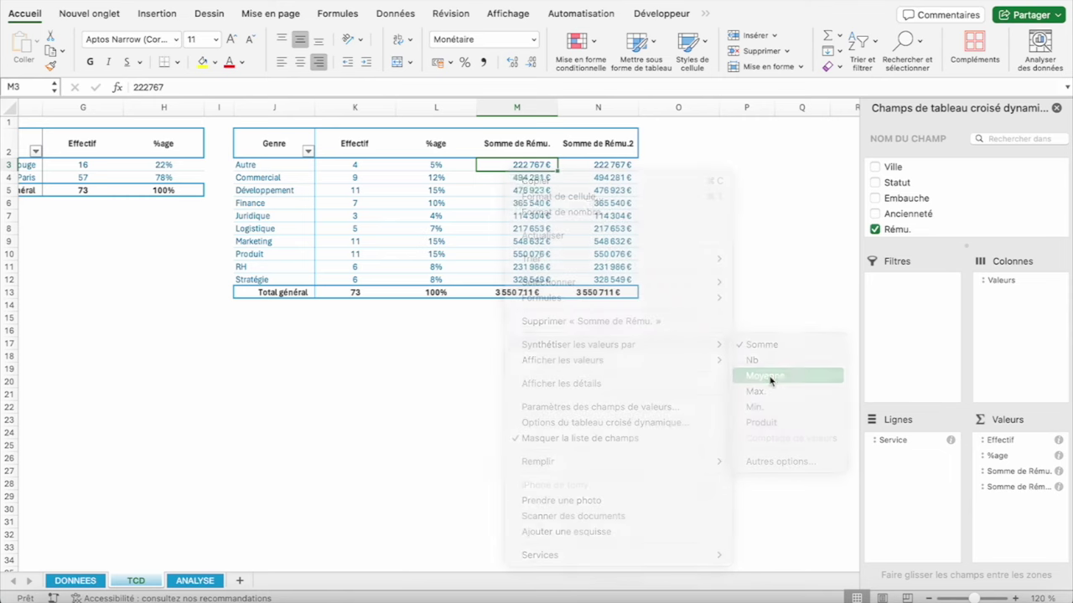
{"action": "left_click", "coordinate": [604, 161]}
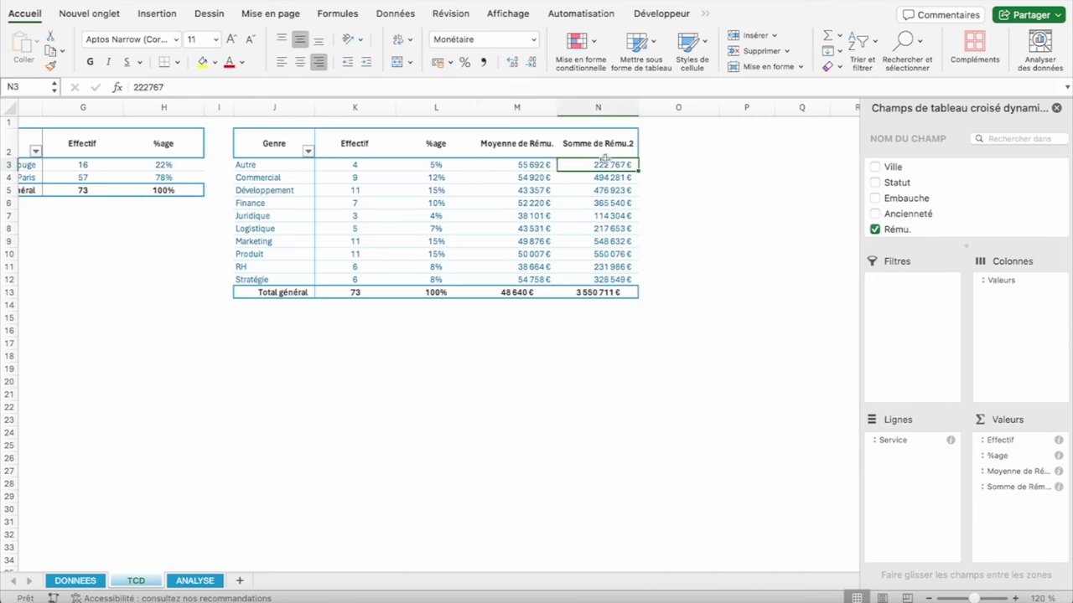
{"action": "left_click", "coordinate": [526, 137]}
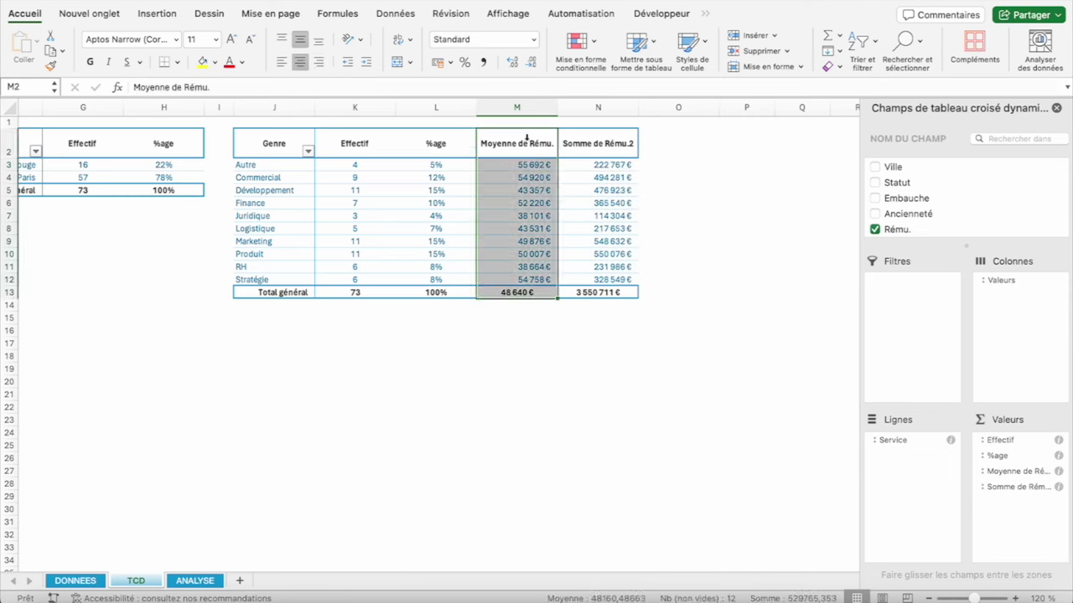
{"action": "left_click", "coordinate": [491, 146]}
{"action": "type", "text": "Remu"}
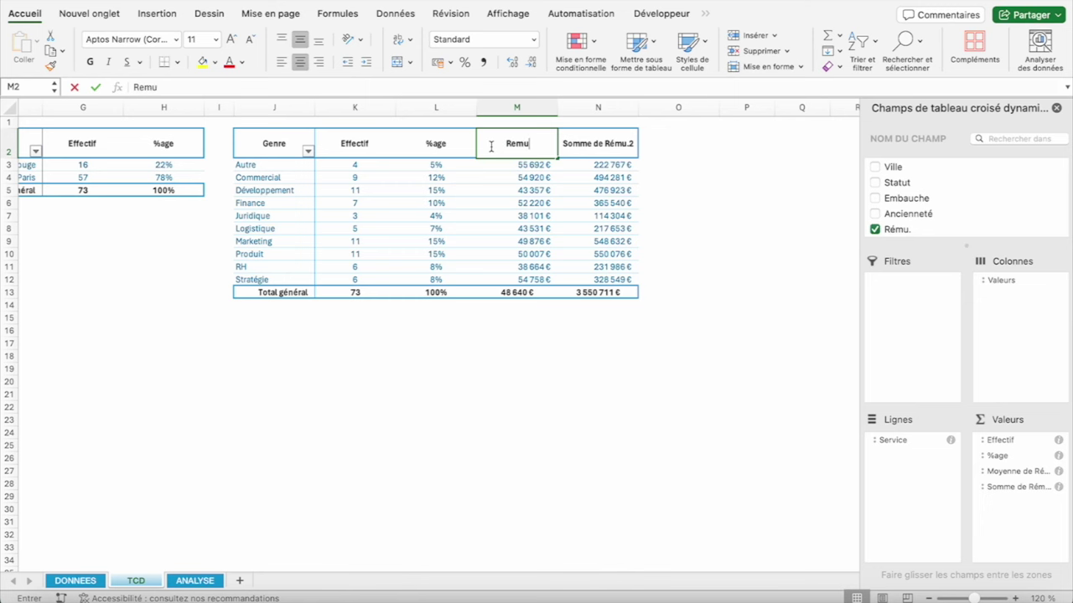
{"action": "key", "text": "Return"}
Rename the second pay column header to %age2
{"action": "key", "text": "Up"}
{"action": "key", "text": "Right"}
{"action": "type", "text": "%age"}
{"action": "key", "text": "Return"}
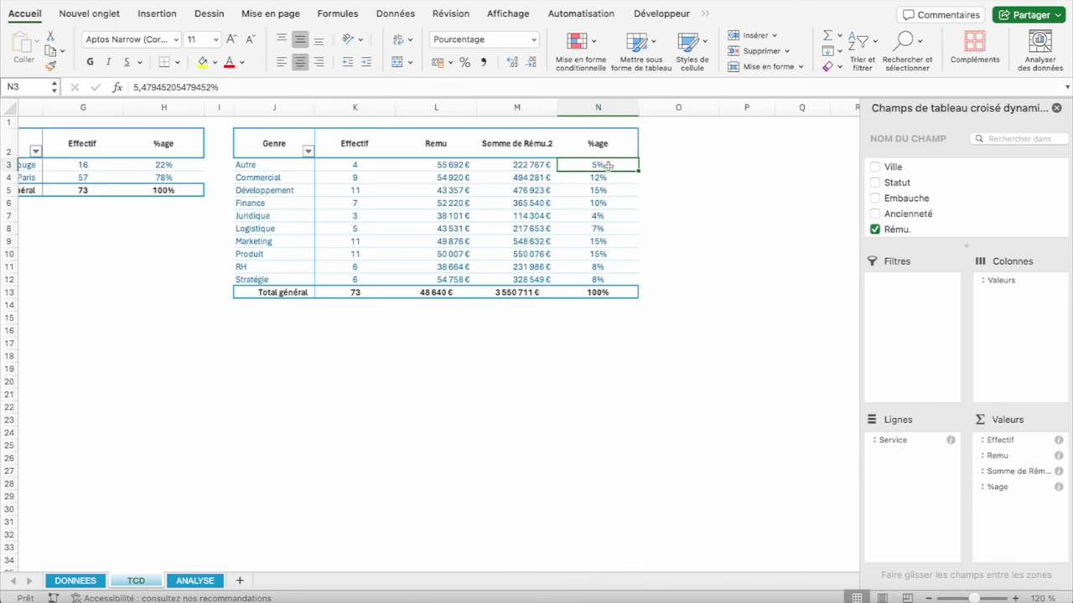
{"action": "key", "text": "ctrl+z"}
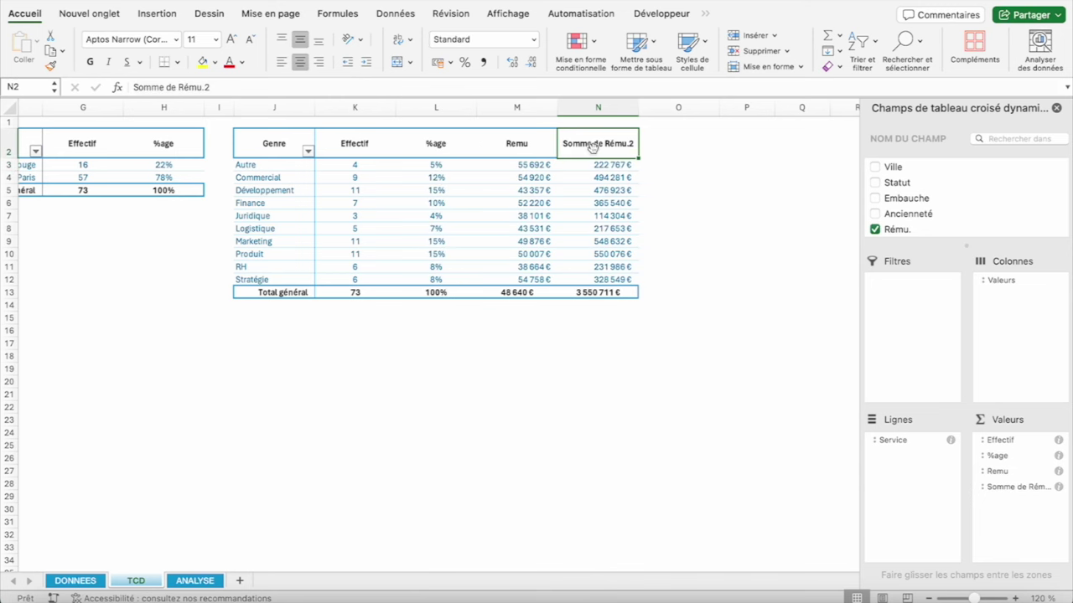
{"action": "type", "text": "%age"}
{"action": "key", "text": "Return"}
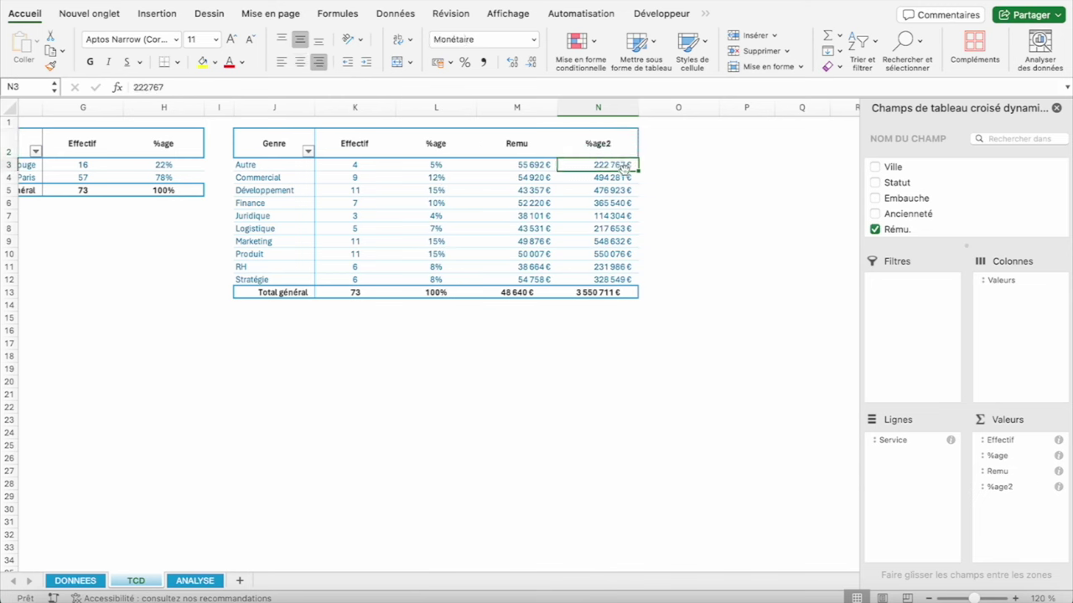
Show %age2 as % of grand total, formatted Pourcentage with 0 decimals
{"action": "right_click", "coordinate": [616, 169]}
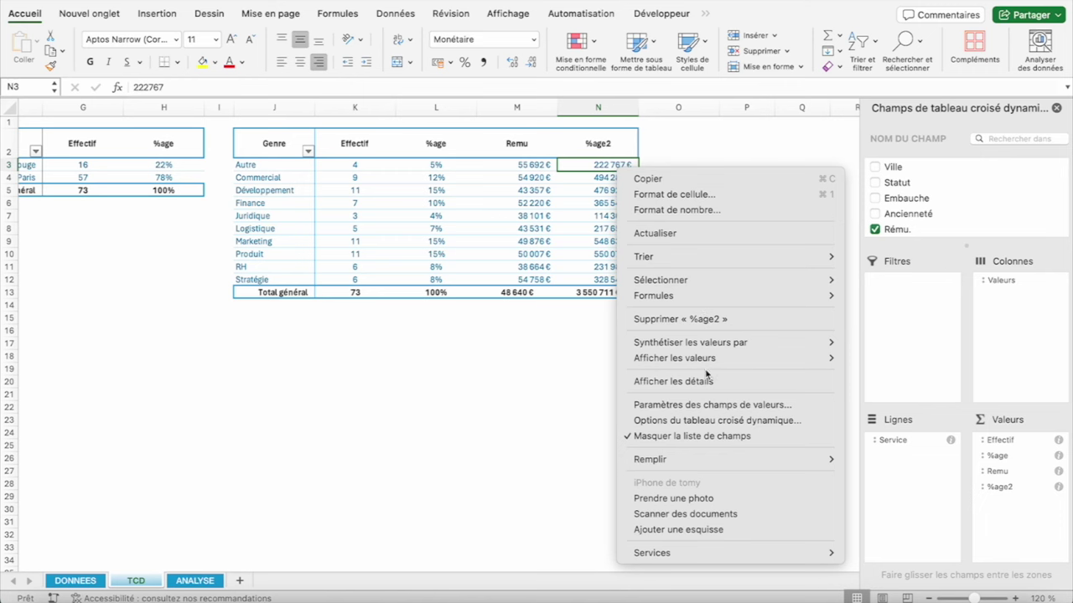
{"action": "mouse_move", "coordinate": [690, 342]}
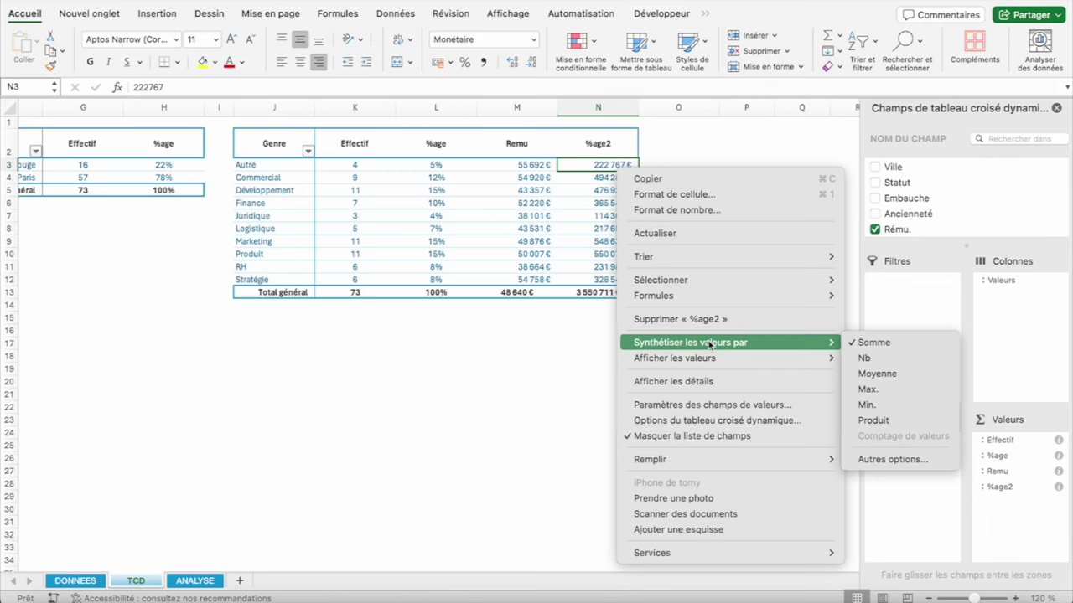
{"action": "left_click", "coordinate": [893, 373]}
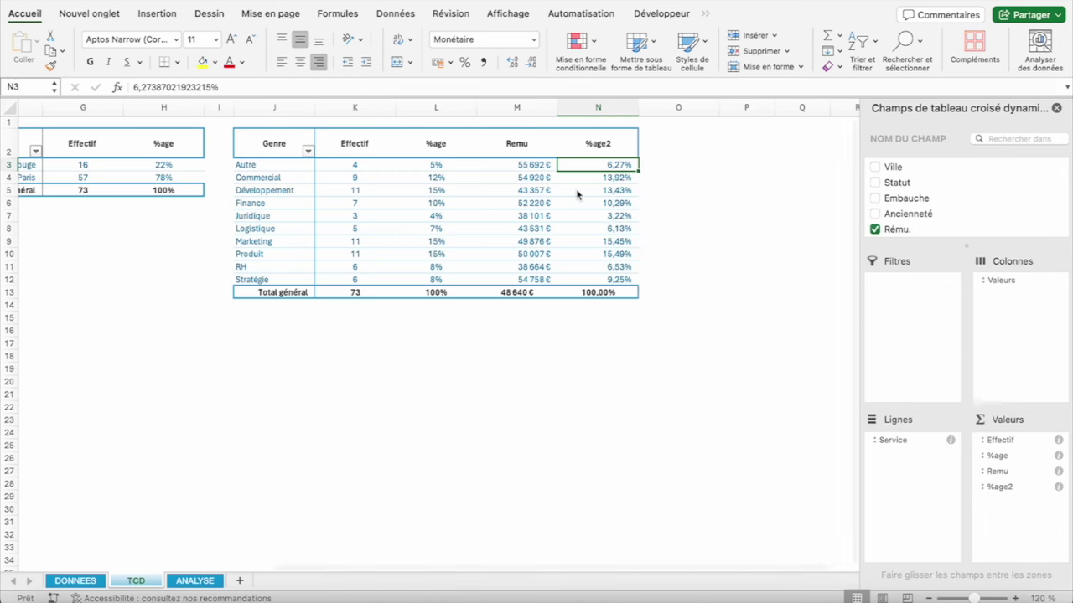
{"action": "right_click", "coordinate": [598, 167]}
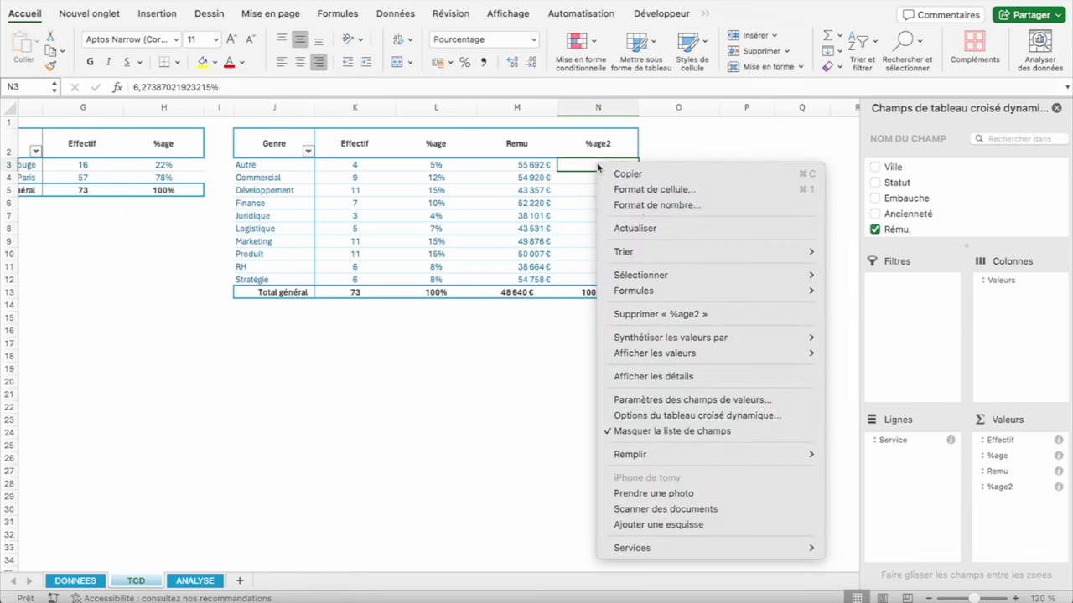
{"action": "left_click", "coordinate": [643, 208]}
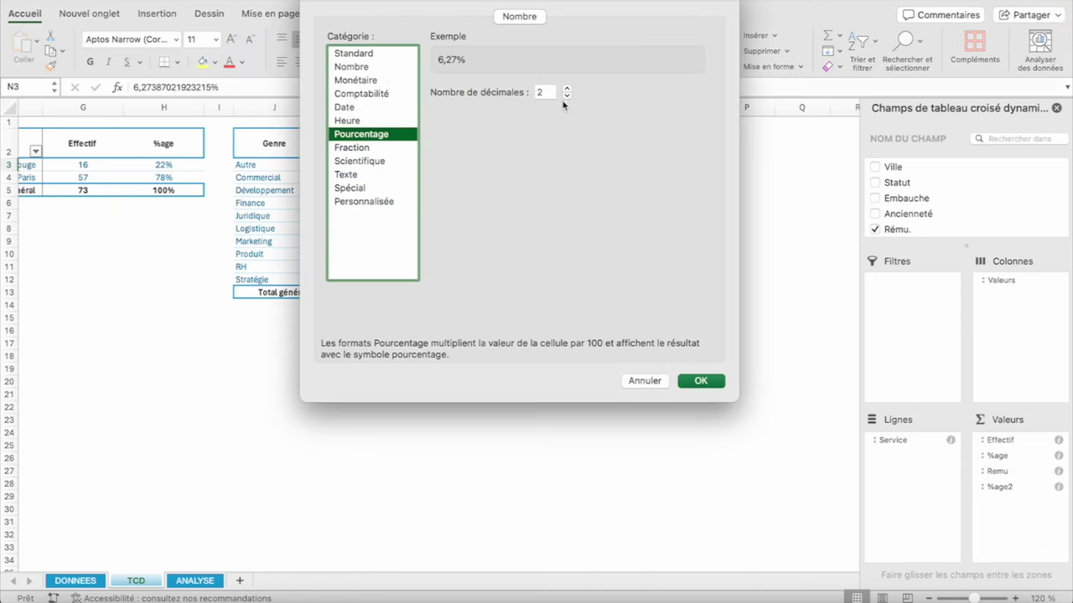
{"action": "double_click", "coordinate": [567, 96]}
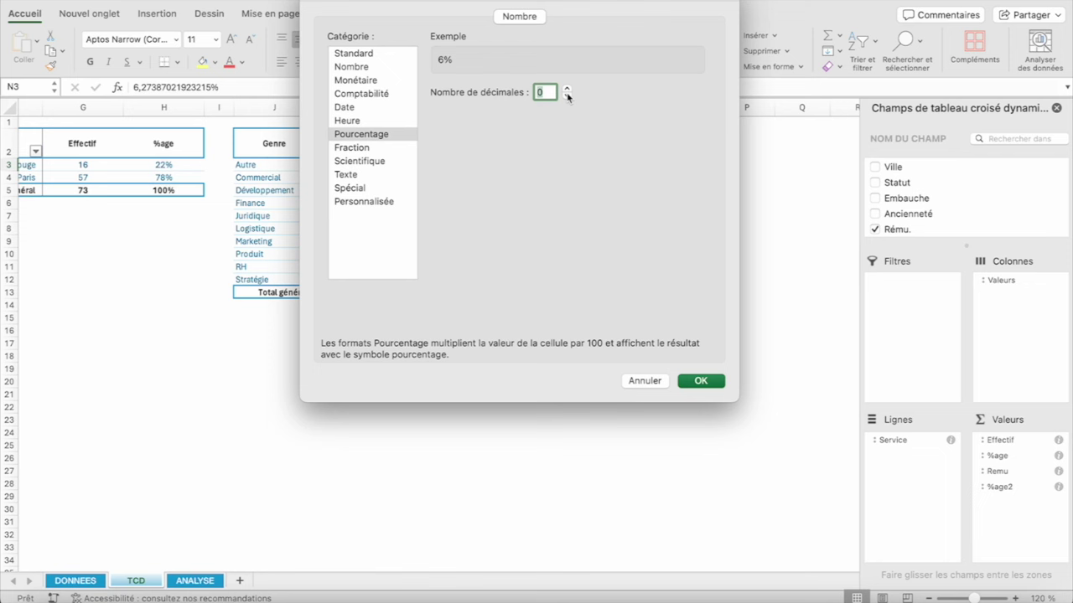
{"action": "left_click", "coordinate": [717, 391]}
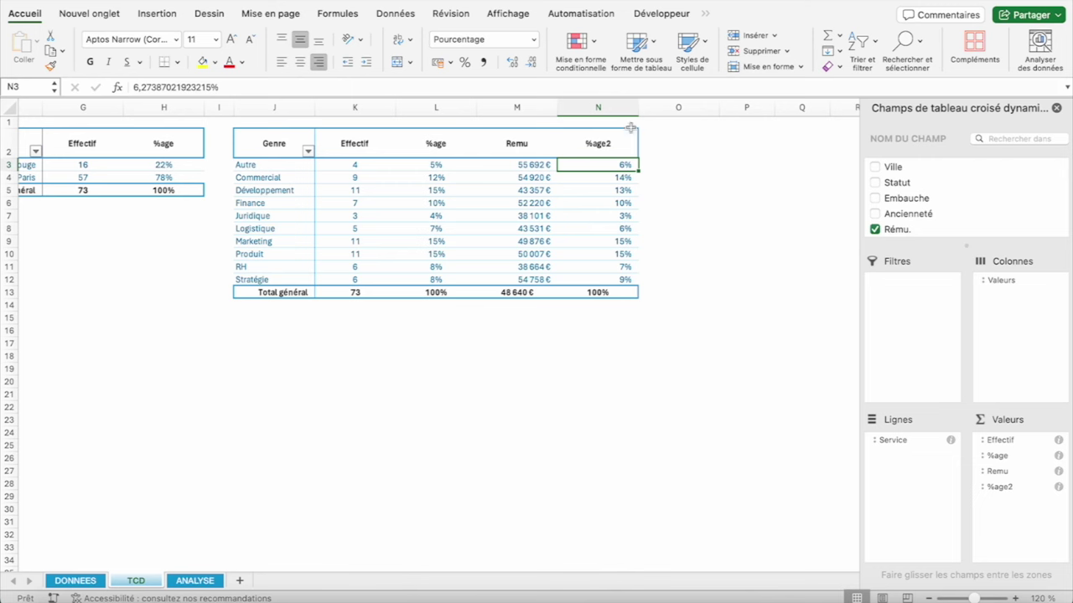
Summarise Remu as Somme, then remove the Rému. field from the Service pivot
{"action": "left_click", "coordinate": [537, 164]}
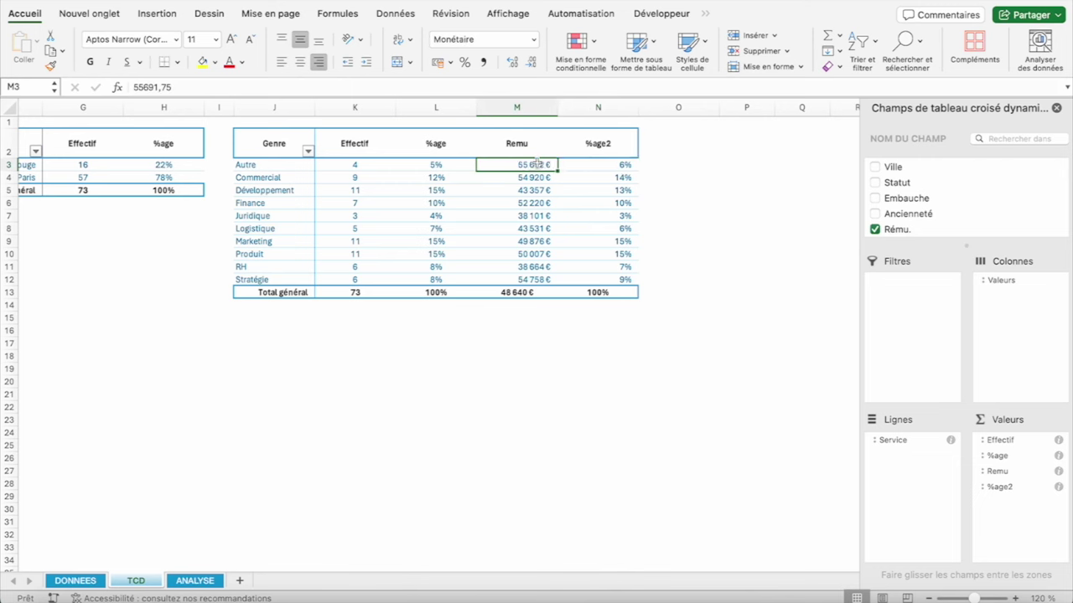
{"action": "right_click", "coordinate": [537, 165]}
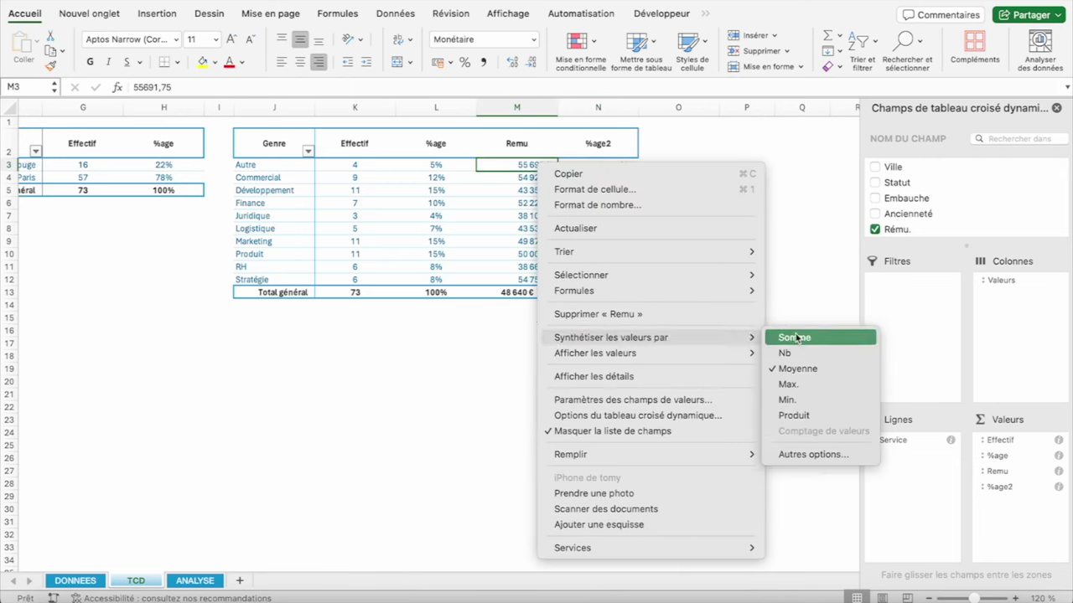
{"action": "left_click", "coordinate": [796, 338]}
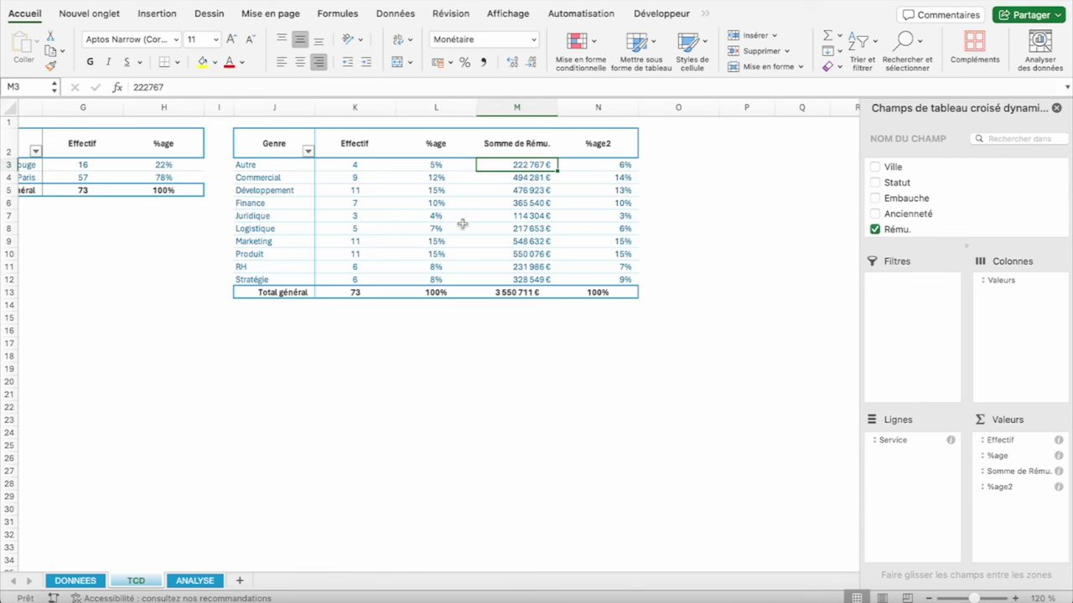
{"action": "left_click", "coordinate": [875, 228]}
{"action": "left_click", "coordinate": [356, 177]}
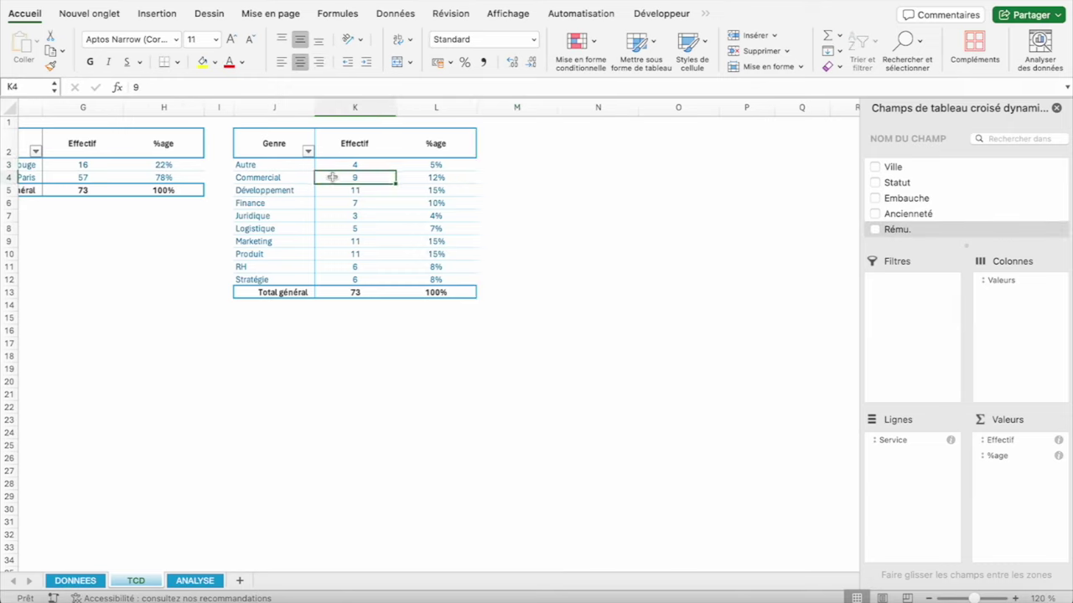
Narrow column B and right-align the service names from Autre to Stratégie
{"action": "scroll", "coordinate": [359, 176], "scroll_direction": "left", "scroll_amount": 5}
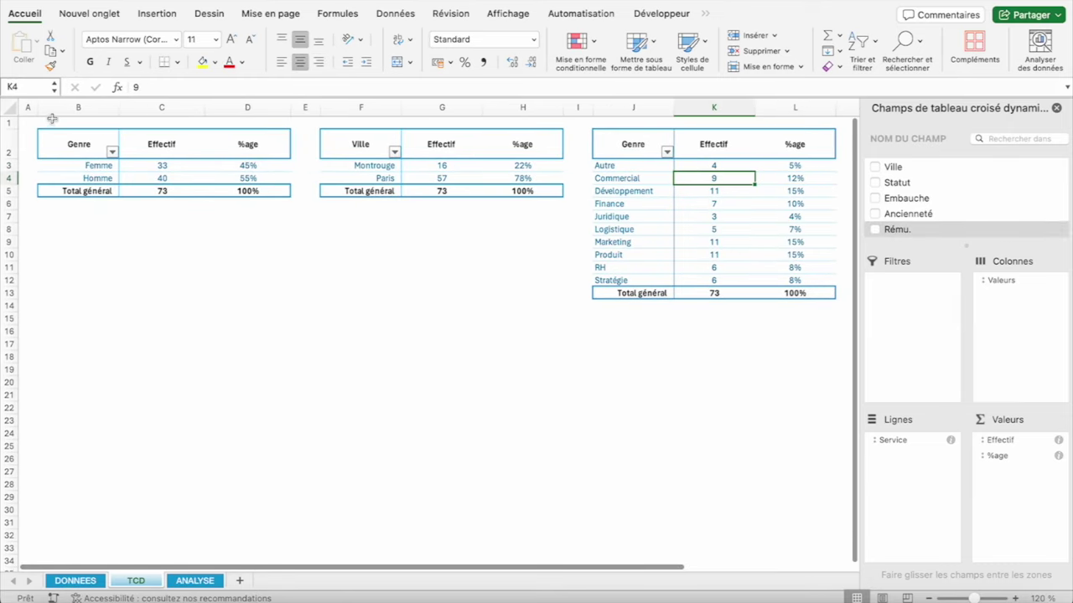
{"action": "left_click_drag", "start_coordinate": [119, 108], "coordinate": [113, 108]}
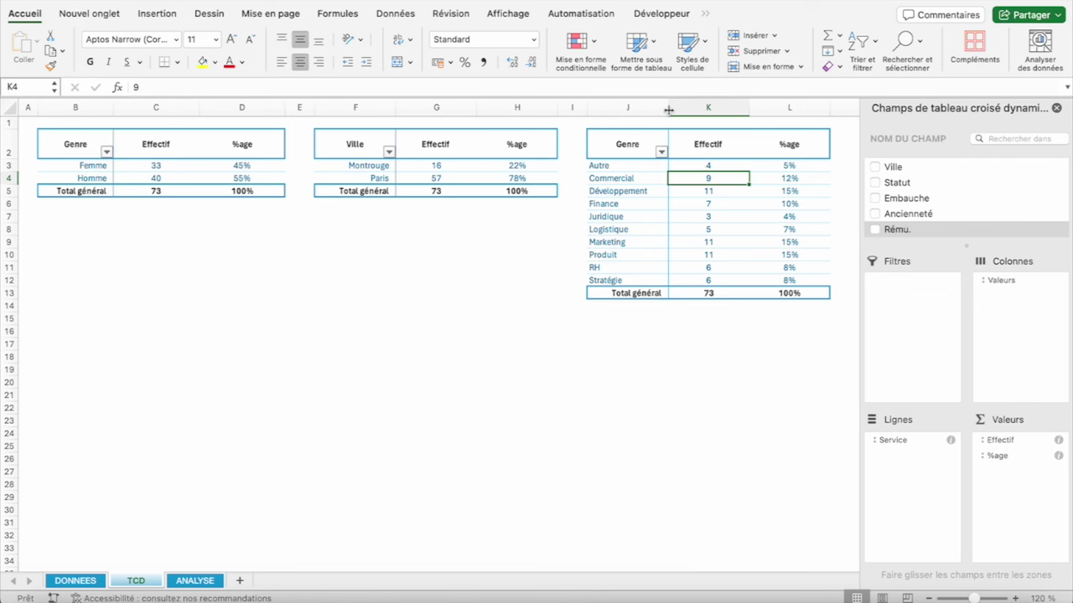
{"action": "left_click_drag", "start_coordinate": [632, 166], "coordinate": [628, 280]}
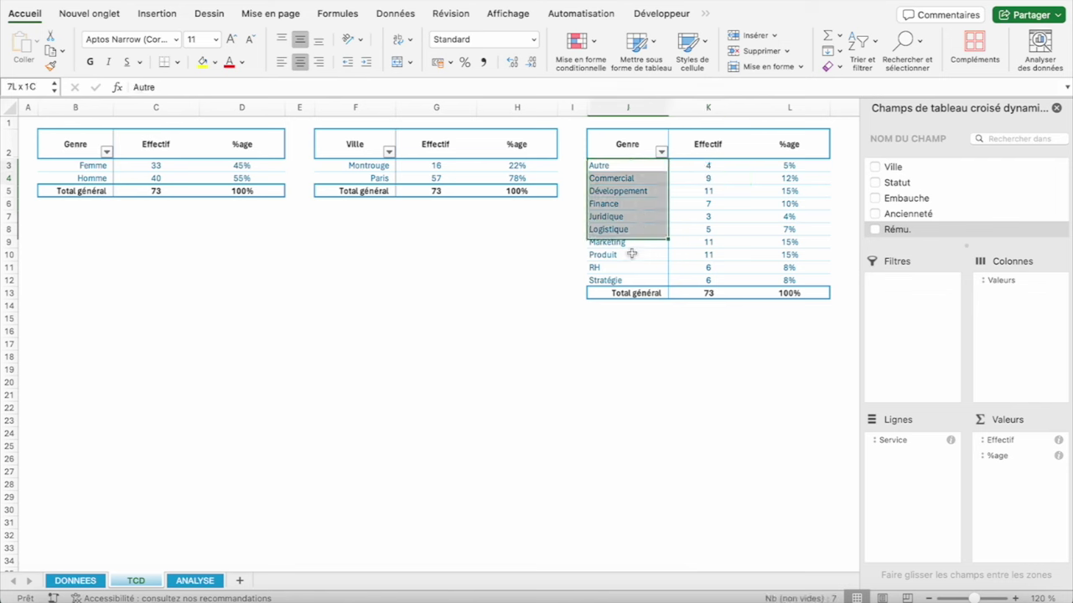
{"action": "left_click", "coordinate": [319, 62]}
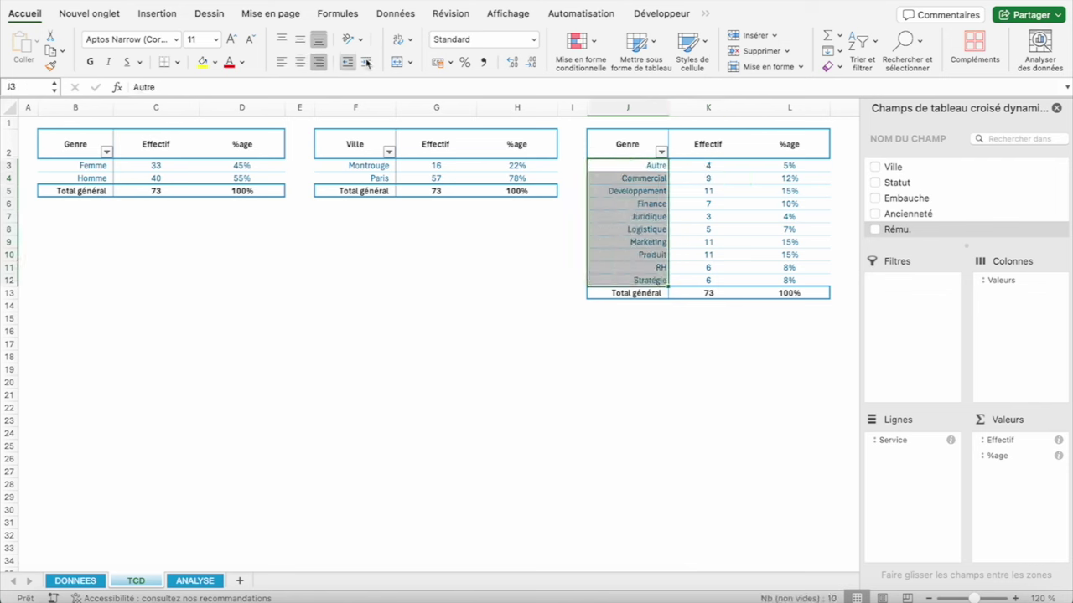
Check cells in the Genre, Ville and Service pivots, then close the pivot field list
{"action": "left_click", "coordinate": [73, 166]}
{"action": "left_click", "coordinate": [164, 166]}
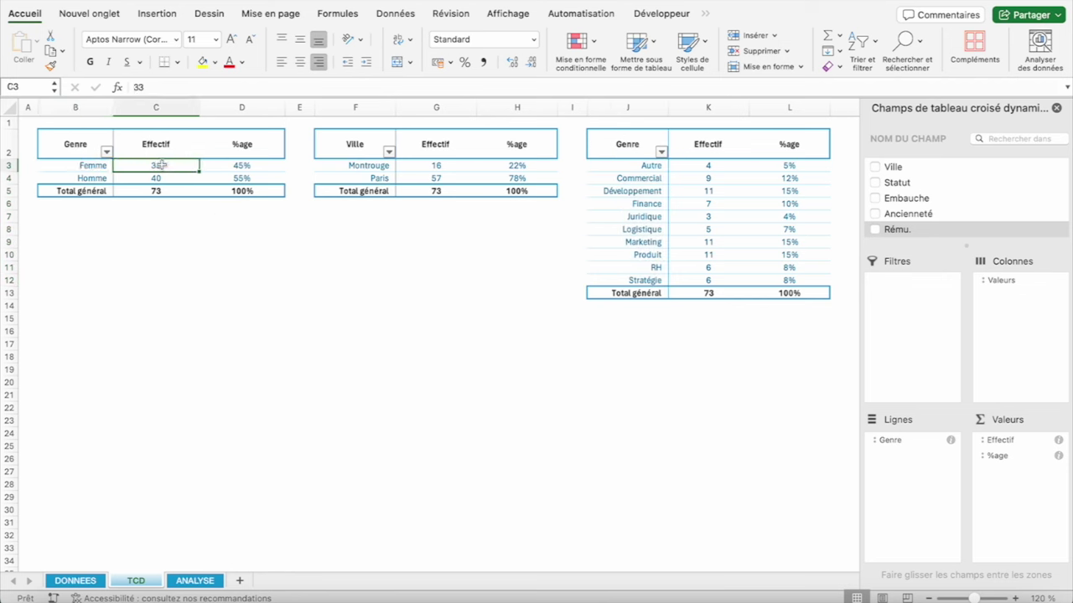
{"action": "left_click", "coordinate": [258, 166]}
{"action": "left_click", "coordinate": [431, 165]}
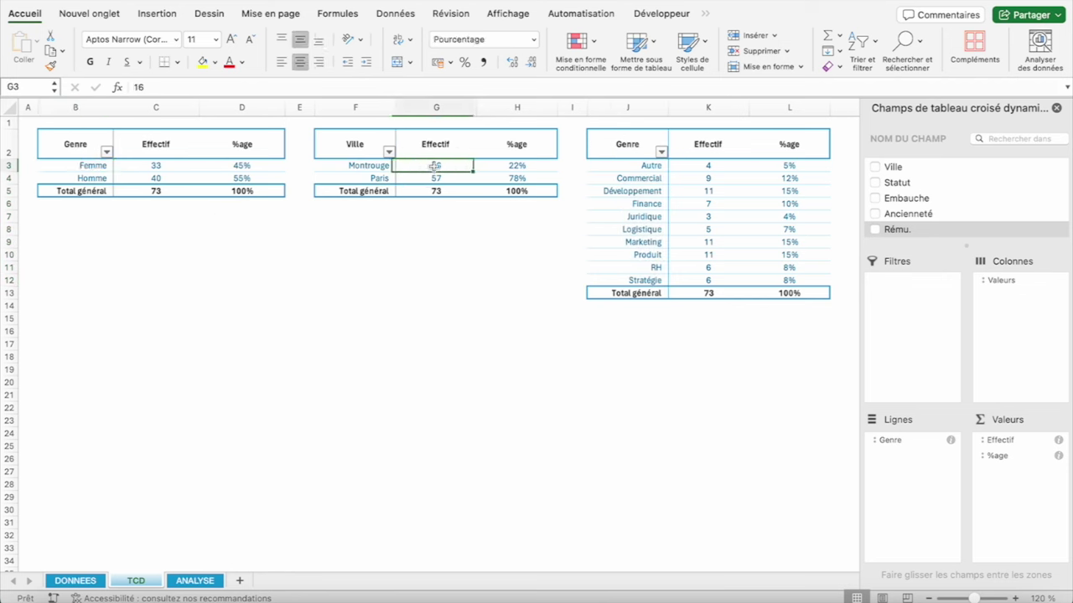
{"action": "left_click", "coordinate": [698, 166]}
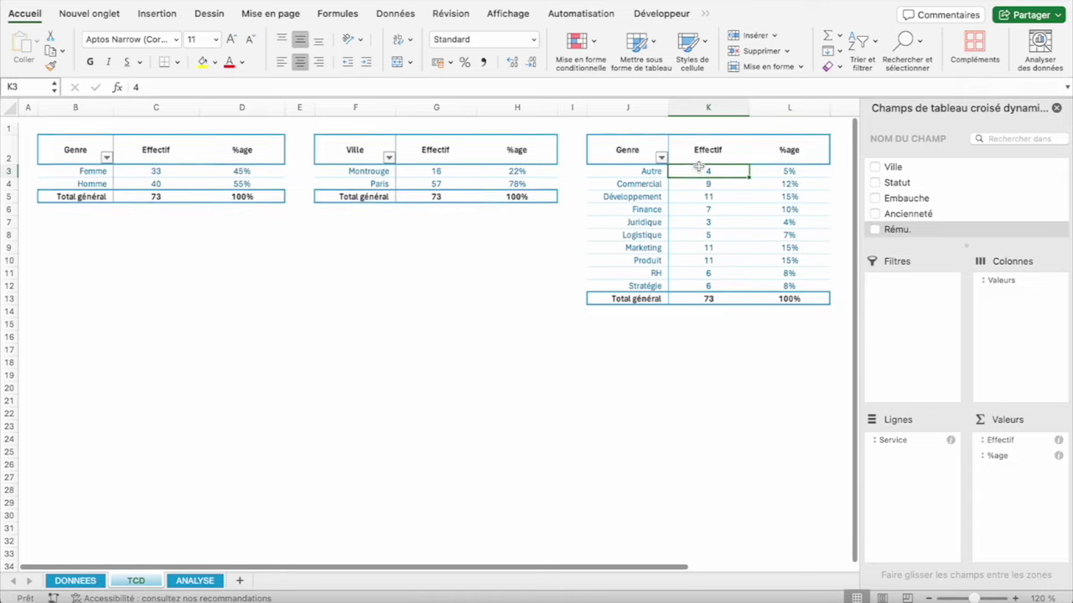
{"action": "left_click", "coordinate": [1056, 109]}
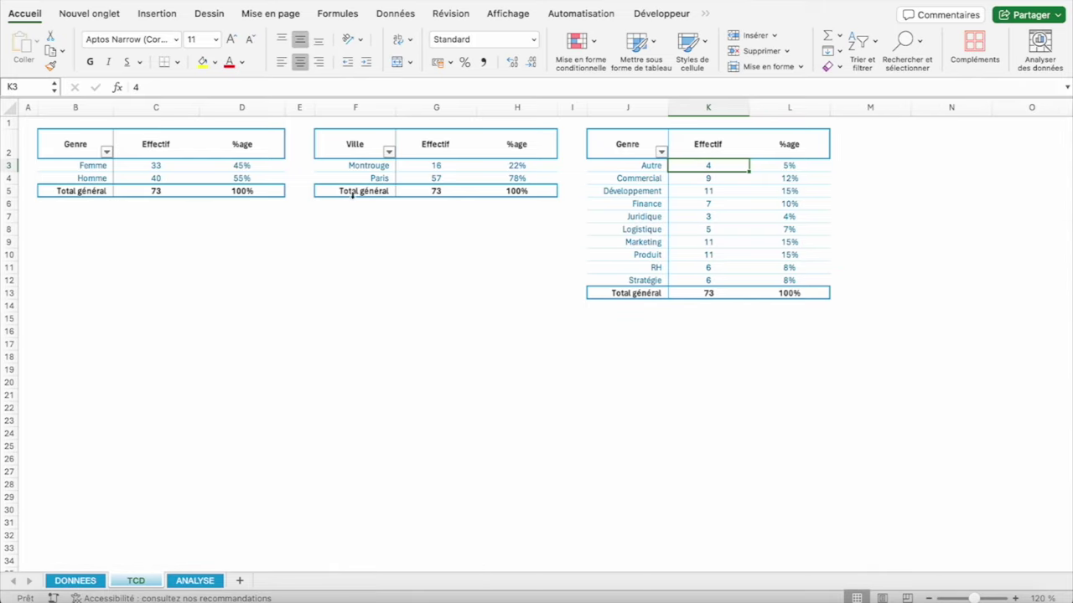
Insert four blank rows at rows 2–5 above the pivot tables
{"action": "left_click", "coordinate": [9, 151]}
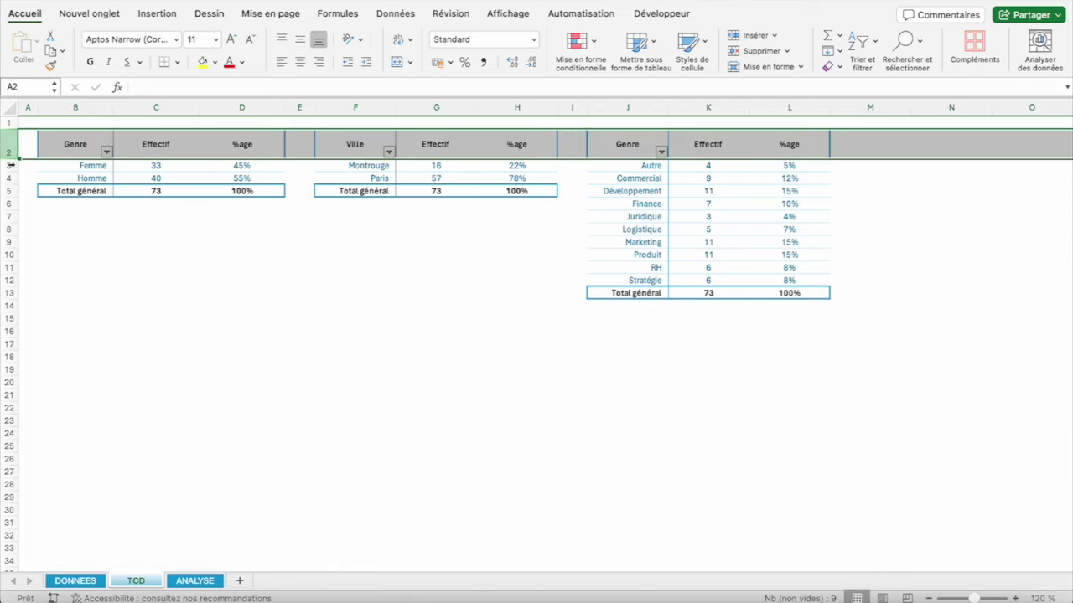
{"action": "left_click", "coordinate": [10, 190], "text": "shift"}
{"action": "right_click", "coordinate": [10, 190]}
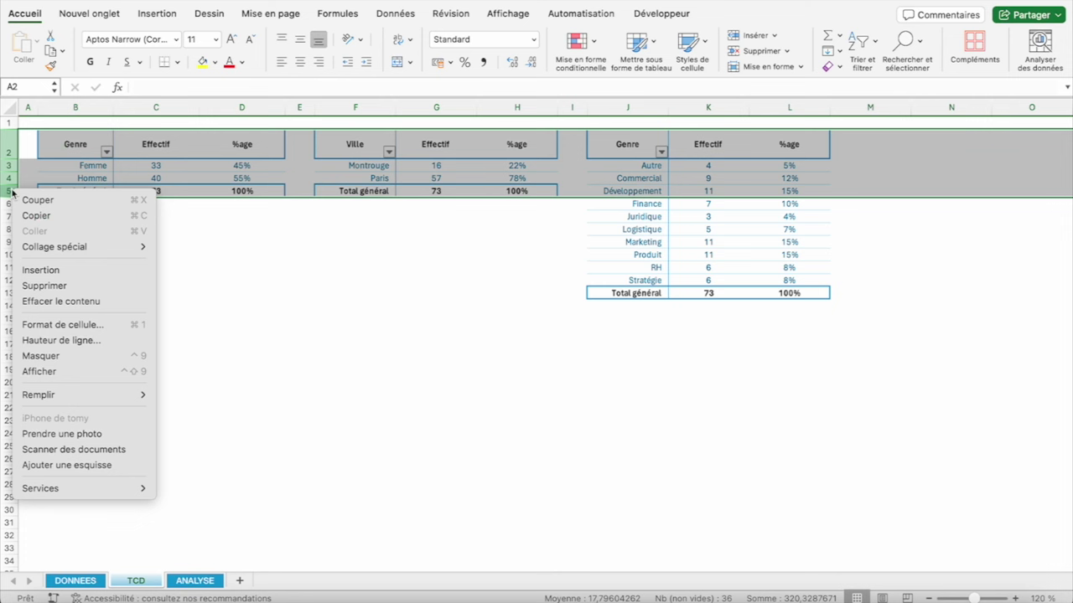
{"action": "left_click", "coordinate": [81, 271]}
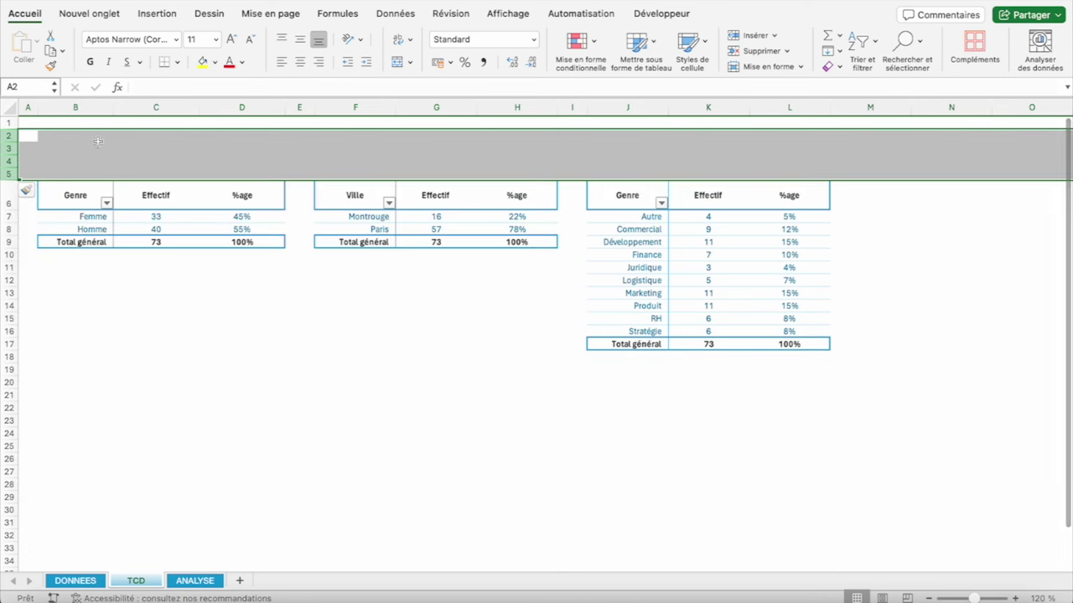
Insert two more blank rows at rows 4–5
{"action": "left_click", "coordinate": [8, 161]}
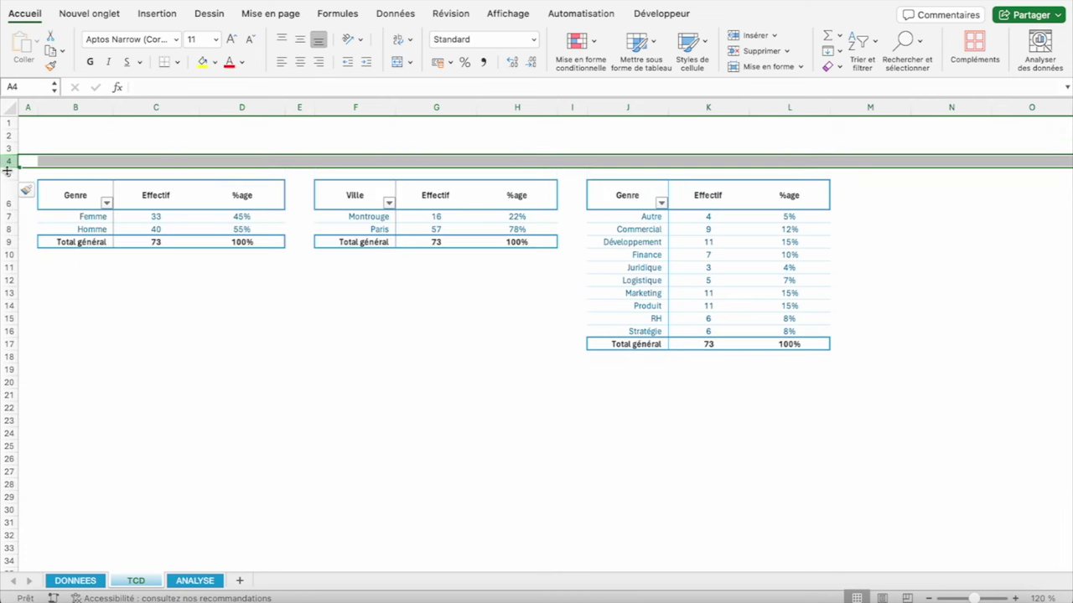
{"action": "left_click_drag", "start_coordinate": [8, 172], "coordinate": [8, 174]}
{"action": "right_click", "coordinate": [8, 175]}
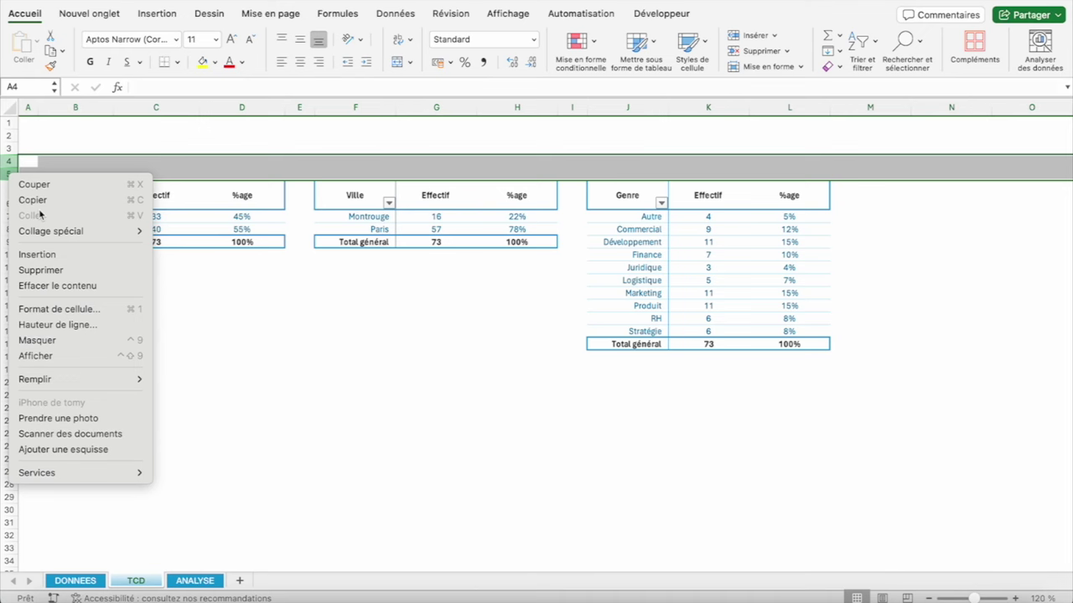
{"action": "left_click", "coordinate": [36, 254]}
Select B2:C6, check the first pivot's Genre filter, and select header cell B8
{"action": "left_click_drag", "start_coordinate": [96, 137], "coordinate": [151, 182]}
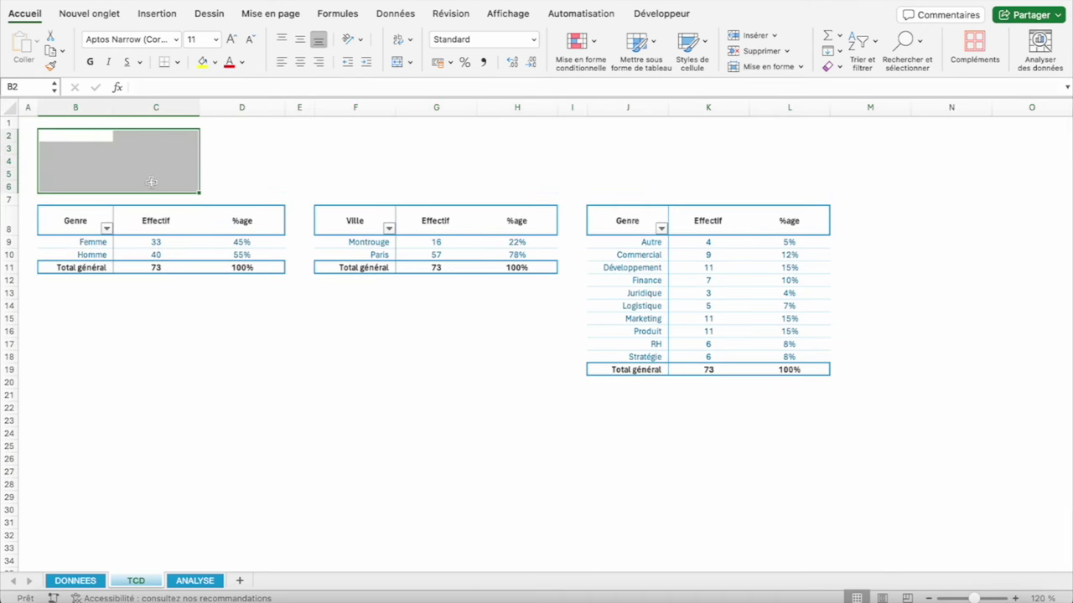
{"action": "left_click", "coordinate": [107, 228]}
{"action": "left_click", "coordinate": [120, 241]}
{"action": "left_click", "coordinate": [101, 210]}
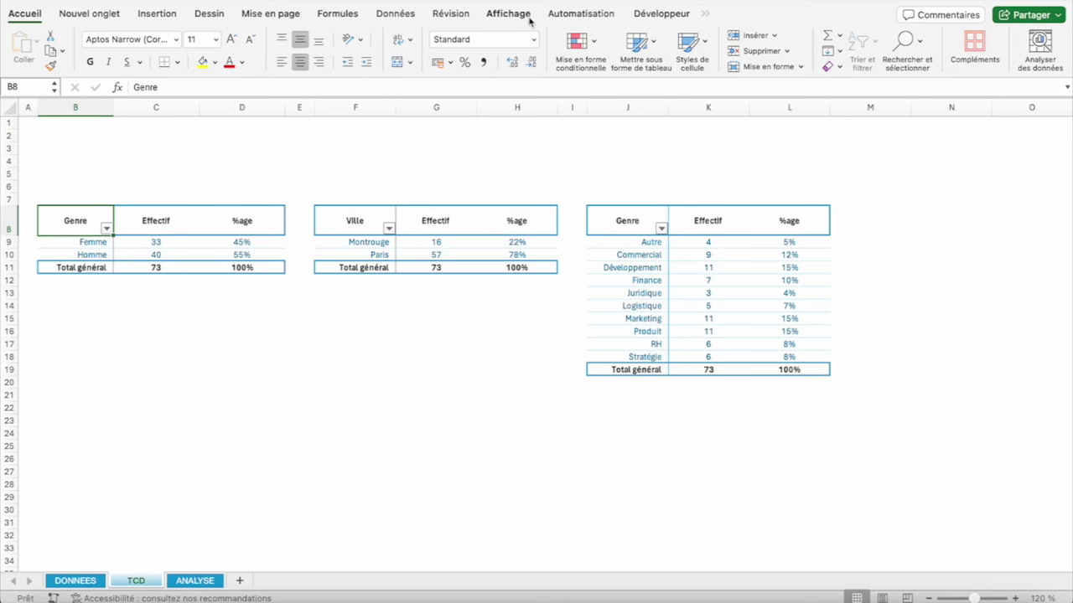
From Analyse de tableau croisé dynamique, insert slicers for Genre, Service and Ville
{"action": "left_click", "coordinate": [708, 14]}
{"action": "left_click", "coordinate": [738, 27]}
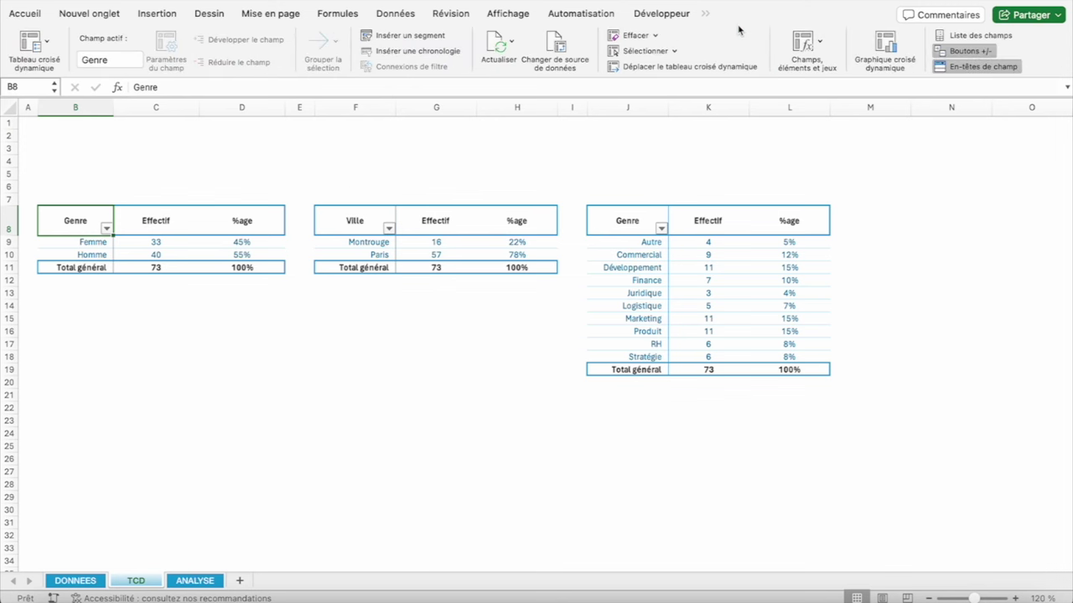
{"action": "left_click", "coordinate": [399, 38]}
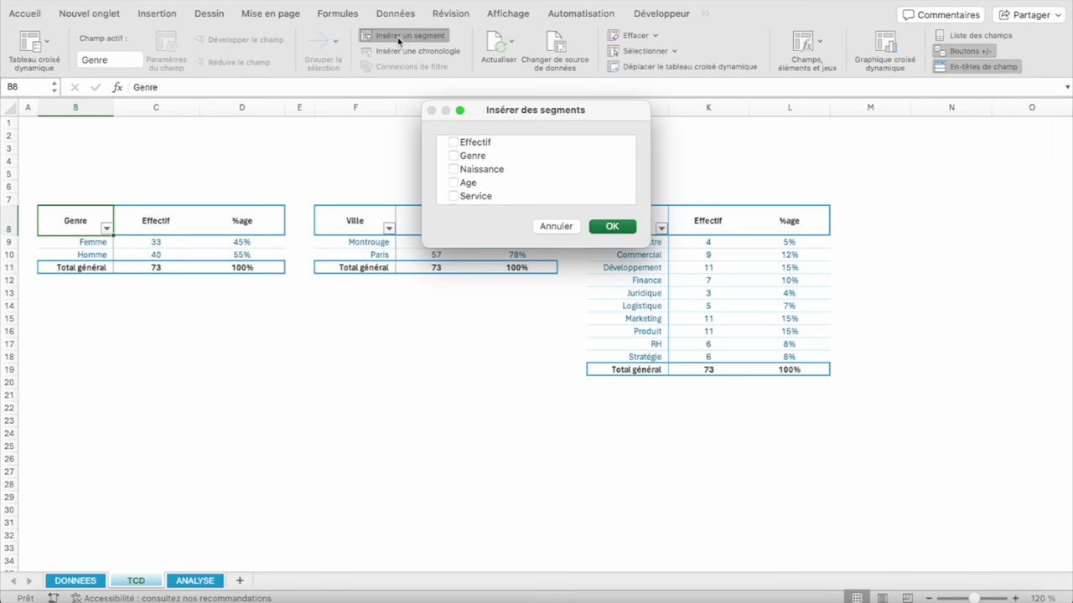
{"action": "scroll", "coordinate": [459, 153], "scroll_direction": "down", "scroll_amount": 3}
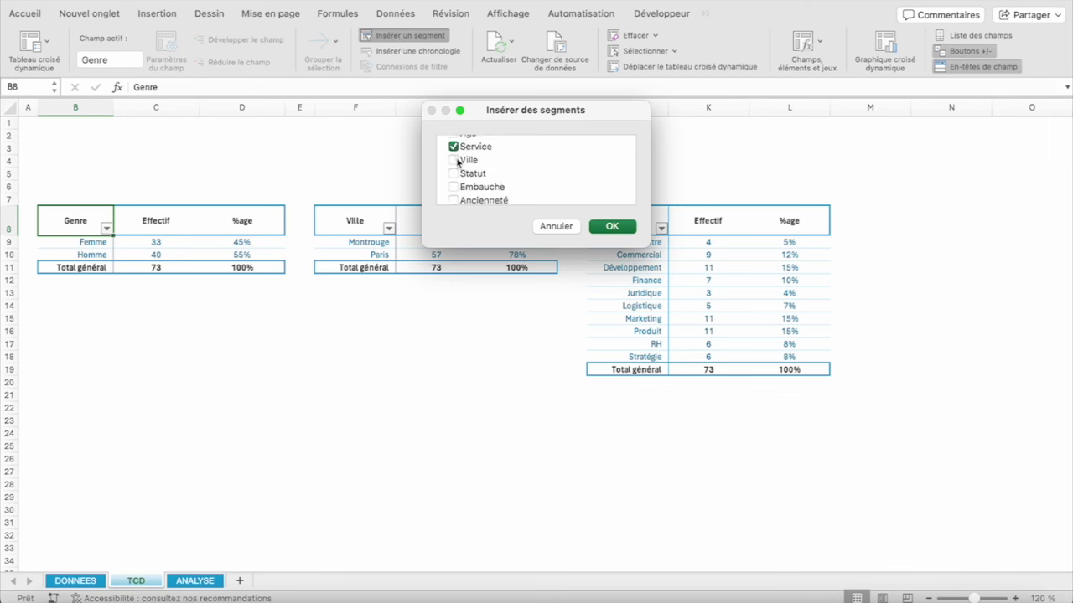
{"action": "left_click", "coordinate": [611, 227]}
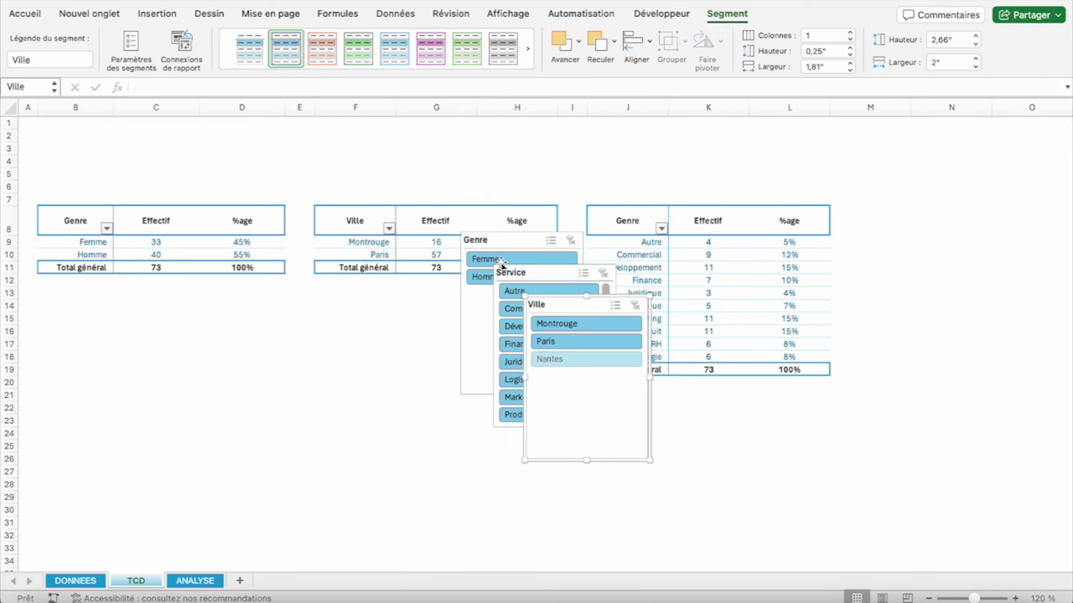
Move the Genre, Service and Ville slicers above their tables and resize each one wider and shorter
{"action": "left_click_drag", "start_coordinate": [477, 241], "coordinate": [69, 133]}
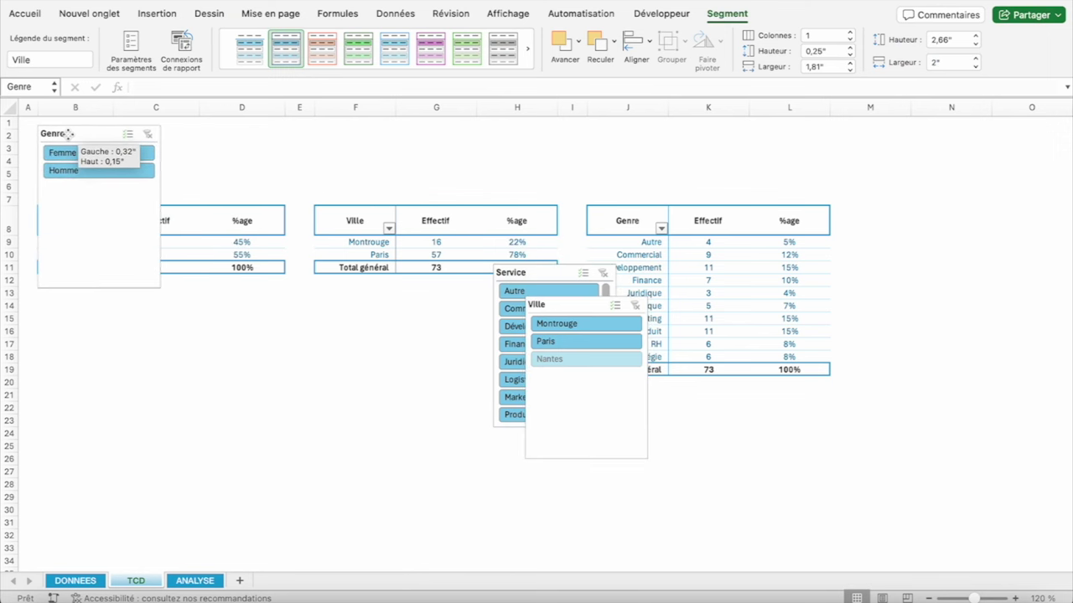
{"action": "left_click_drag", "start_coordinate": [69, 134], "coordinate": [68, 136]}
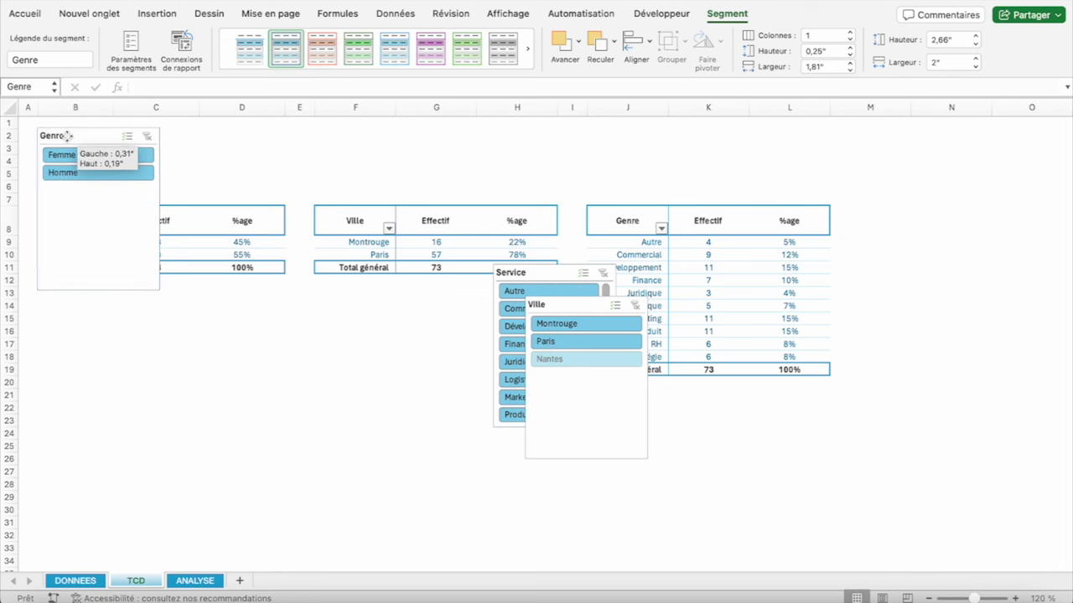
{"action": "mouse_move", "coordinate": [160, 291]}
{"action": "left_mouse_down"}
{"action": "mouse_move", "coordinate": [143, 198]}
{"action": "mouse_move", "coordinate": [173, 198]}
{"action": "left_mouse_up"}
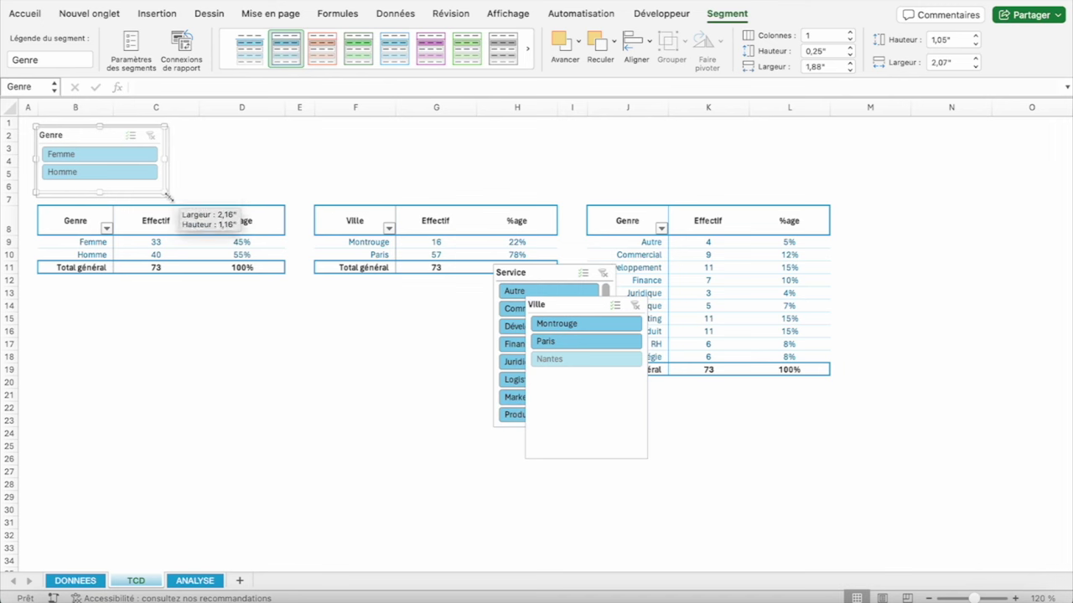
{"action": "left_click_drag", "start_coordinate": [517, 273], "coordinate": [334, 131]}
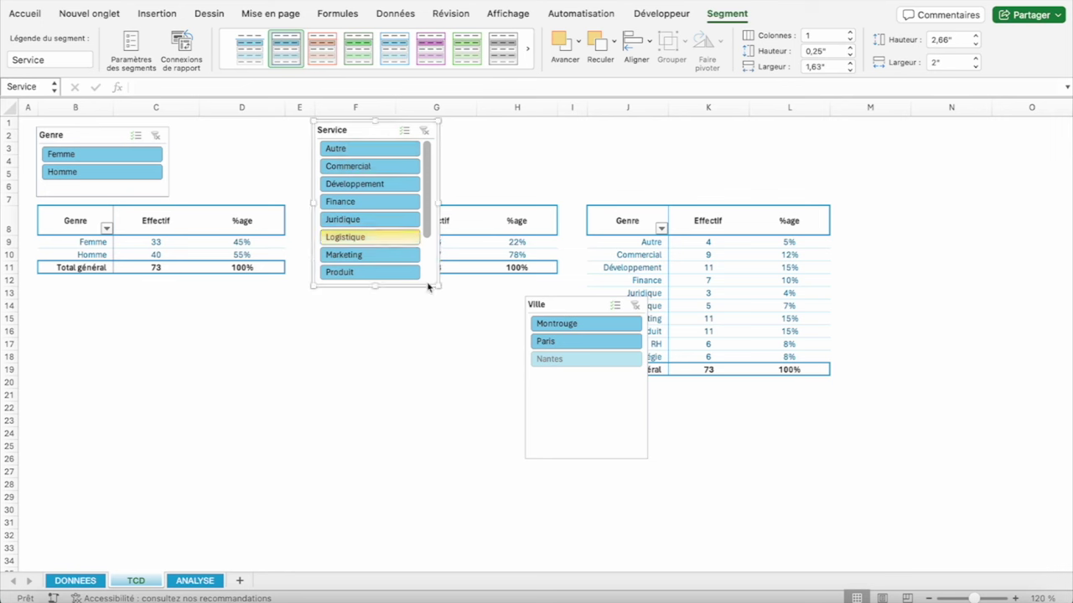
{"action": "mouse_move", "coordinate": [437, 286]}
{"action": "left_mouse_down"}
{"action": "mouse_move", "coordinate": [499, 199]}
{"action": "mouse_move", "coordinate": [557, 198]}
{"action": "left_mouse_up"}
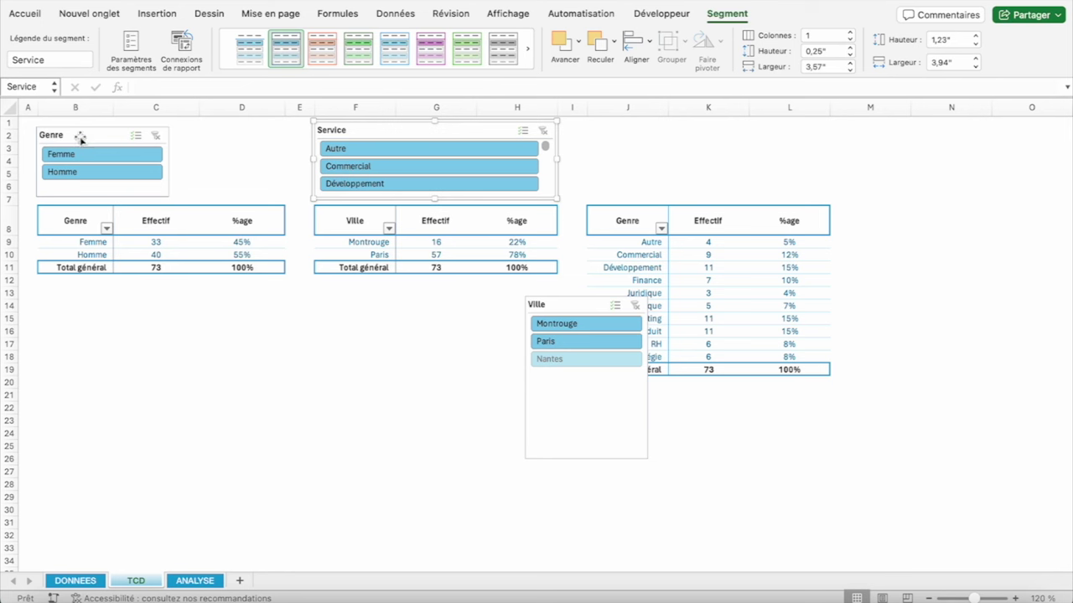
{"action": "left_click_drag", "start_coordinate": [540, 285], "coordinate": [620, 137]}
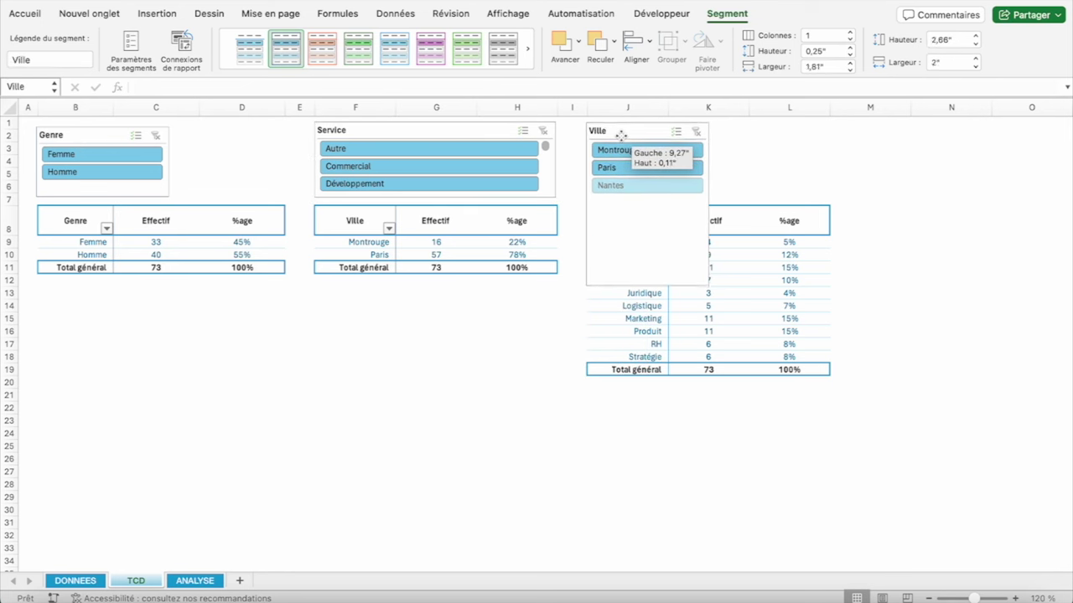
{"action": "left_click_drag", "start_coordinate": [621, 137], "coordinate": [620, 134]}
{"action": "left_click_drag", "start_coordinate": [708, 287], "coordinate": [830, 199]}
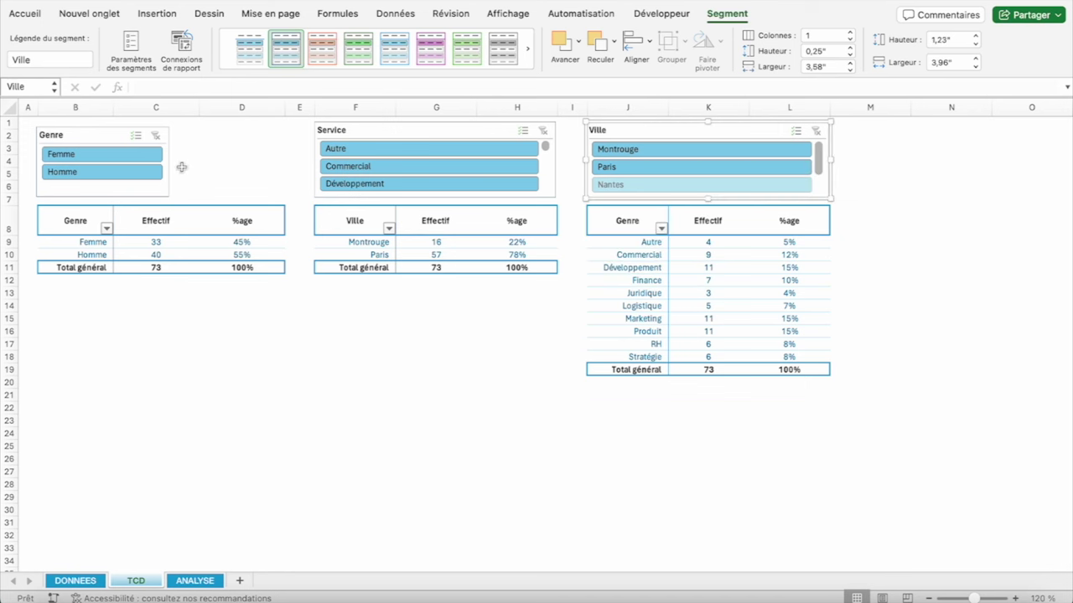
Adjust the Genre slicer's width and shift the Service slicer slightly left and shorter
{"action": "left_click", "coordinate": [155, 188]}
{"action": "mouse_move", "coordinate": [170, 198]}
{"action": "left_mouse_down"}
{"action": "mouse_move", "coordinate": [282, 183]}
{"action": "mouse_move", "coordinate": [231, 199]}
{"action": "left_mouse_up"}
{"action": "left_click_drag", "start_coordinate": [353, 130], "coordinate": [232, 131]}
{"action": "key", "text": "ctrl+z"}
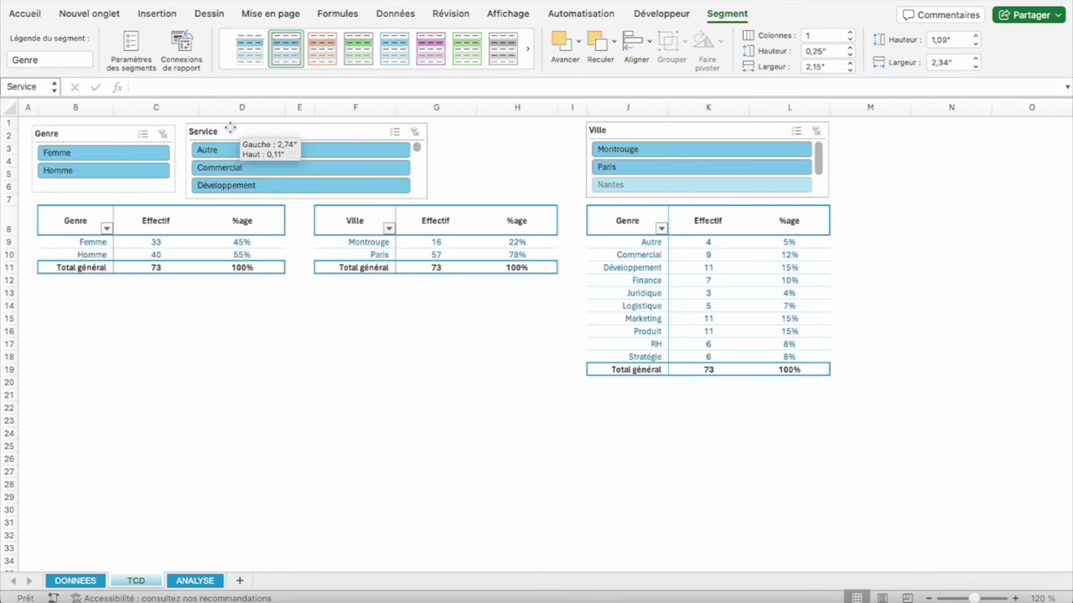
{"action": "left_click_drag", "start_coordinate": [171, 185], "coordinate": [159, 189]}
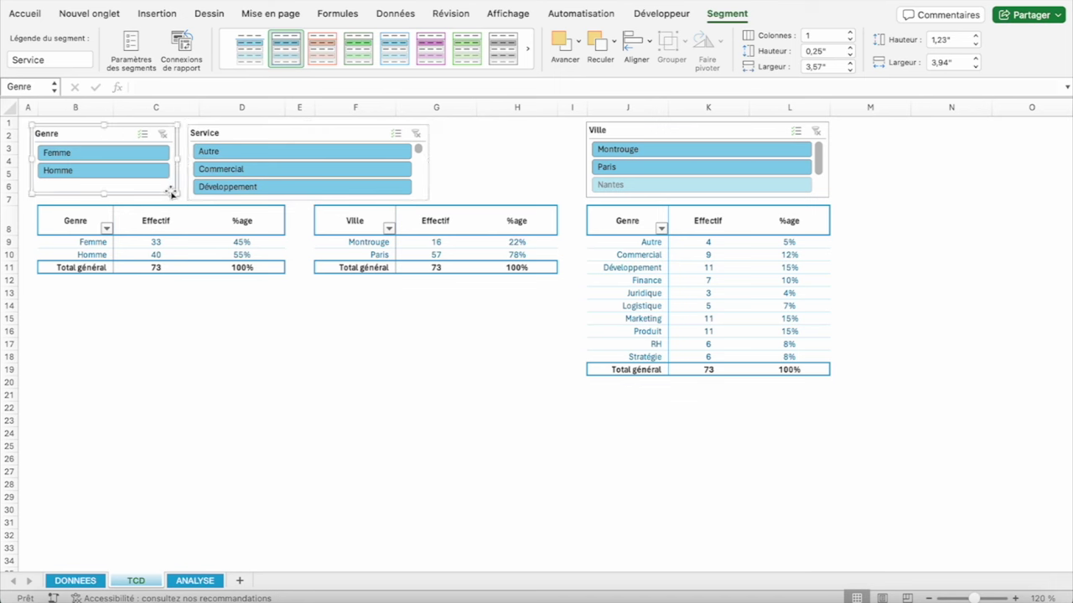
{"action": "left_click_drag", "start_coordinate": [251, 132], "coordinate": [233, 131]}
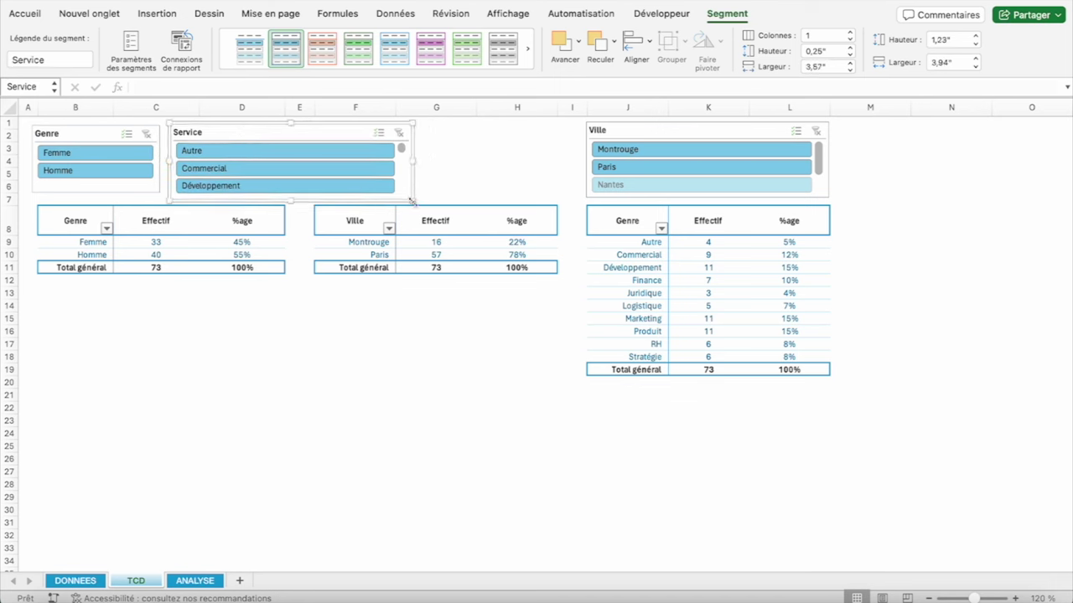
{"action": "left_click_drag", "start_coordinate": [411, 201], "coordinate": [410, 194]}
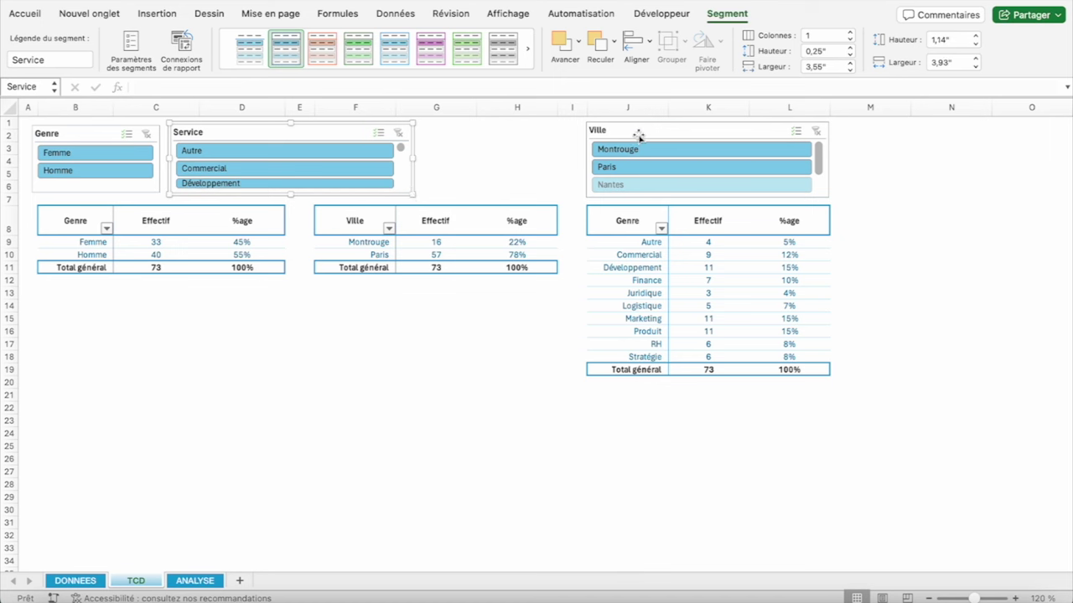
Reposition and widen the Ville slicer, then widen the Service slicer to match
{"action": "left_click_drag", "start_coordinate": [638, 136], "coordinate": [481, 135]}
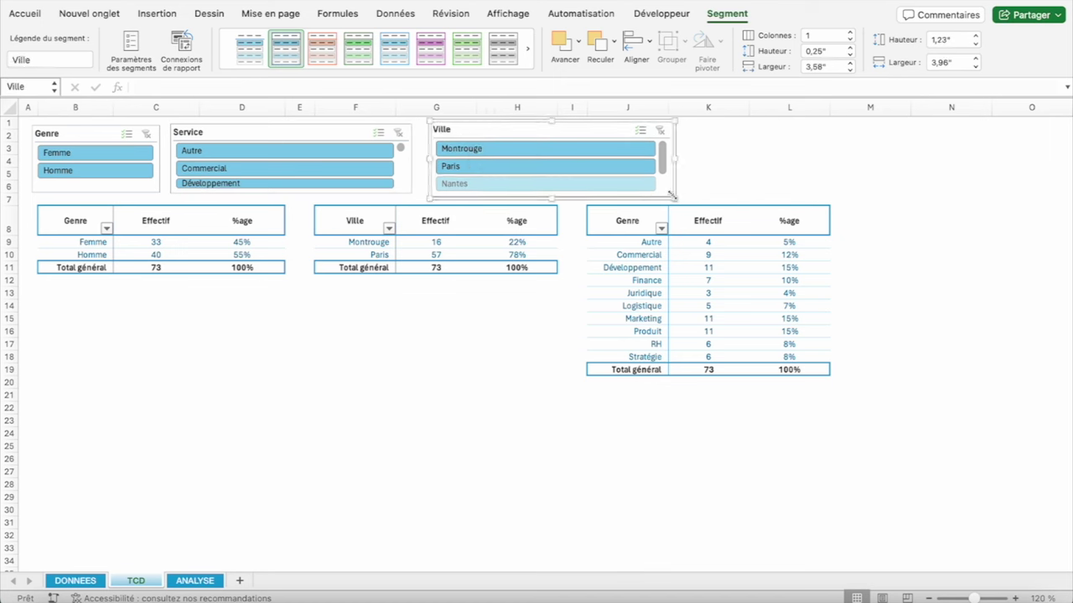
{"action": "left_click_drag", "start_coordinate": [567, 132], "coordinate": [635, 131]}
{"action": "left_click_drag", "start_coordinate": [742, 200], "coordinate": [823, 199]}
{"action": "left_click", "coordinate": [411, 194]}
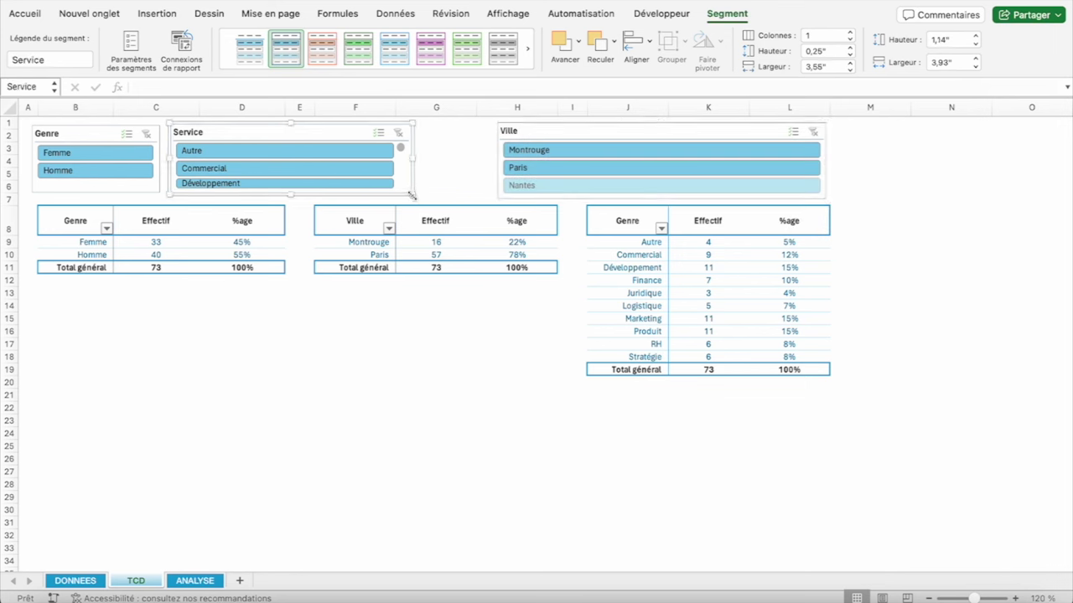
{"action": "left_click_drag", "start_coordinate": [410, 195], "coordinate": [482, 195]}
{"action": "left_click", "coordinate": [84, 134]}
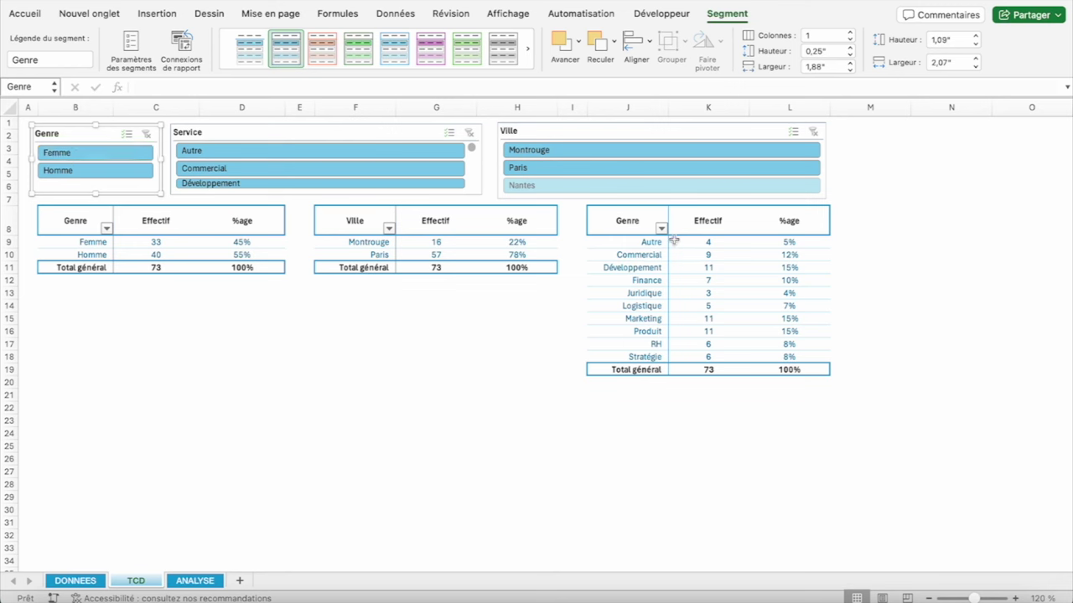
Test a Femme filter, then connect the Genre slicer to all three pivot tables
{"action": "left_click", "coordinate": [61, 154]}
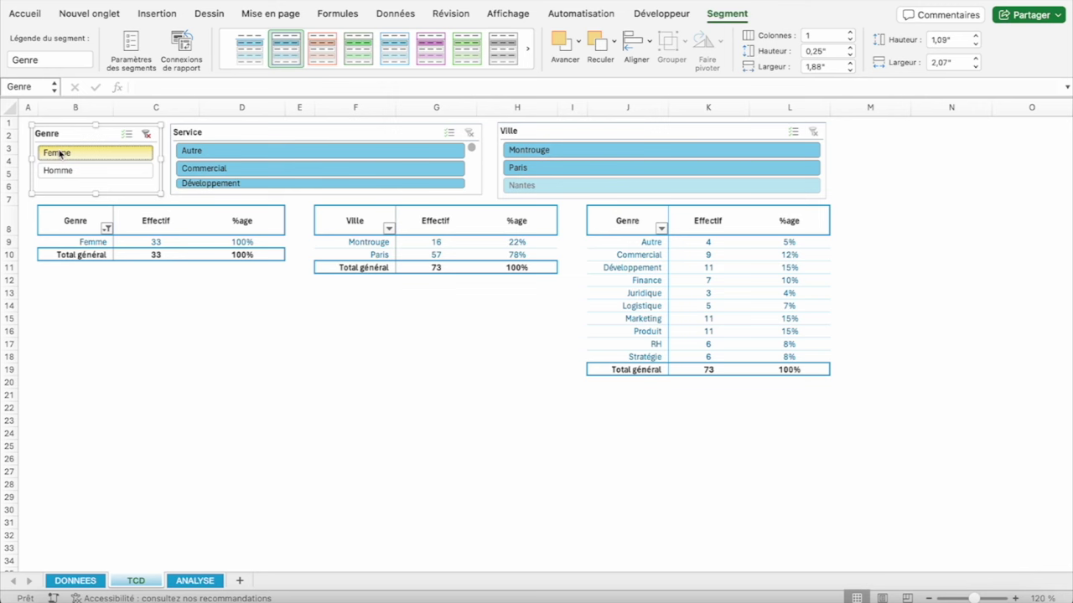
{"action": "left_click", "coordinate": [146, 134]}
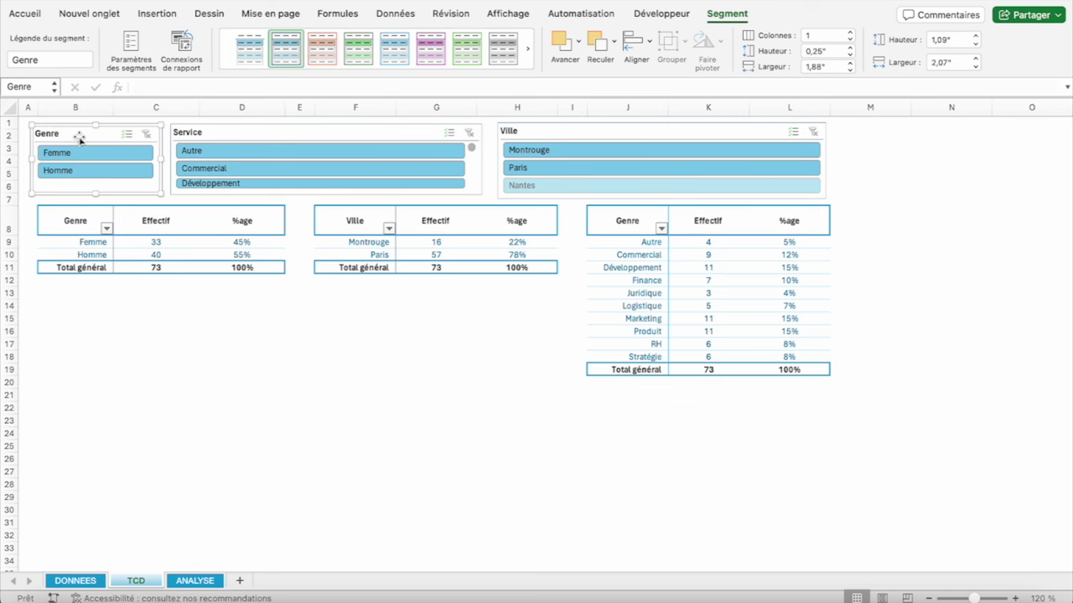
{"action": "right_click", "coordinate": [78, 139]}
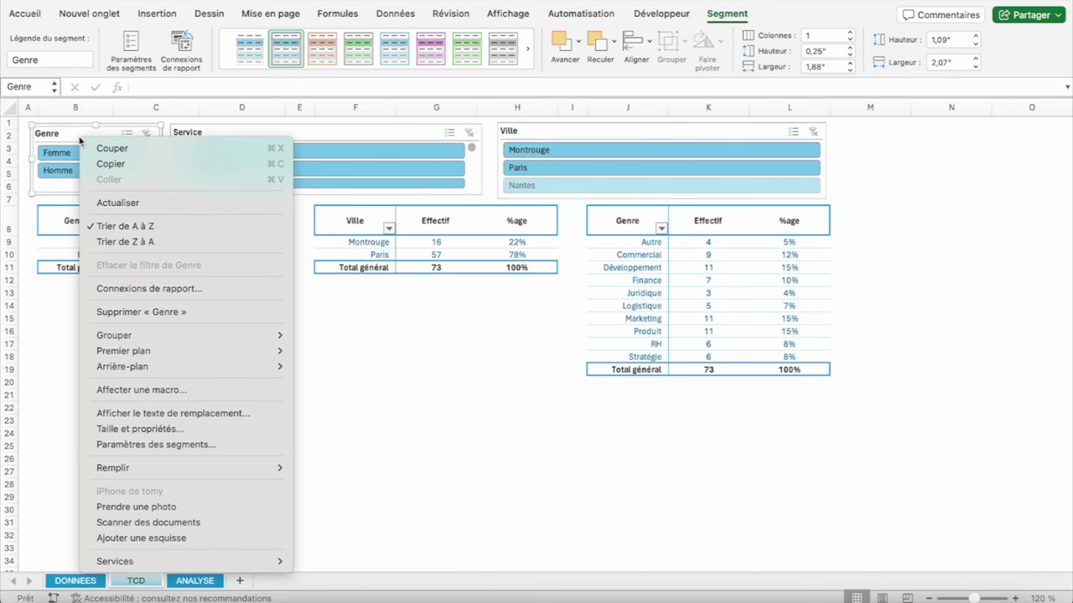
{"action": "left_click", "coordinate": [185, 290]}
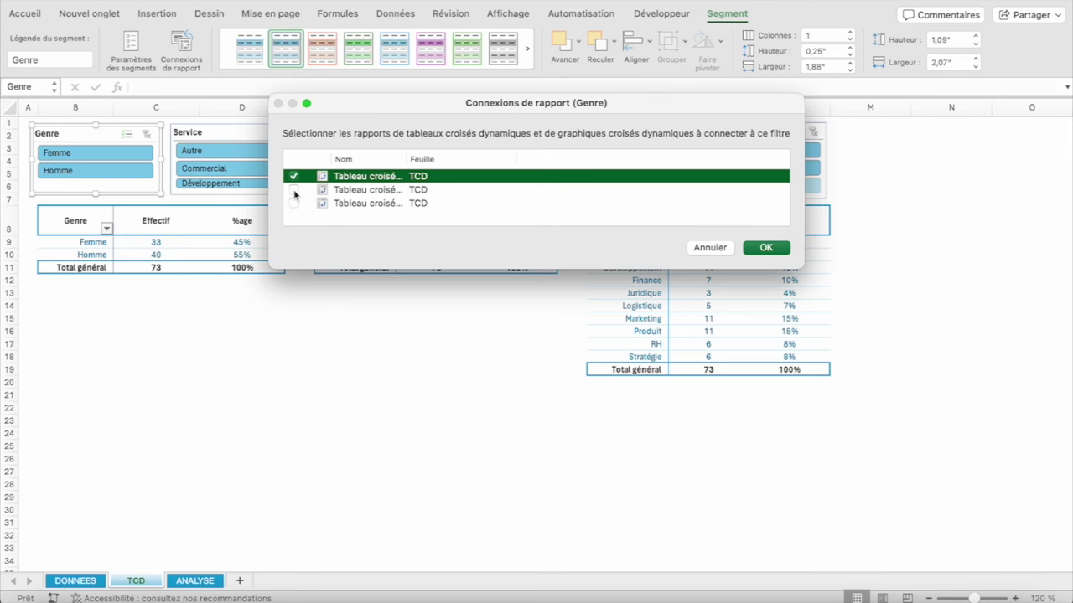
{"action": "left_click", "coordinate": [293, 203]}
{"action": "left_click", "coordinate": [766, 248]}
{"action": "left_click", "coordinate": [197, 131]}
Connect the Service slicer to all three pivot tables via Connexions de rapport
{"action": "right_click", "coordinate": [197, 132]}
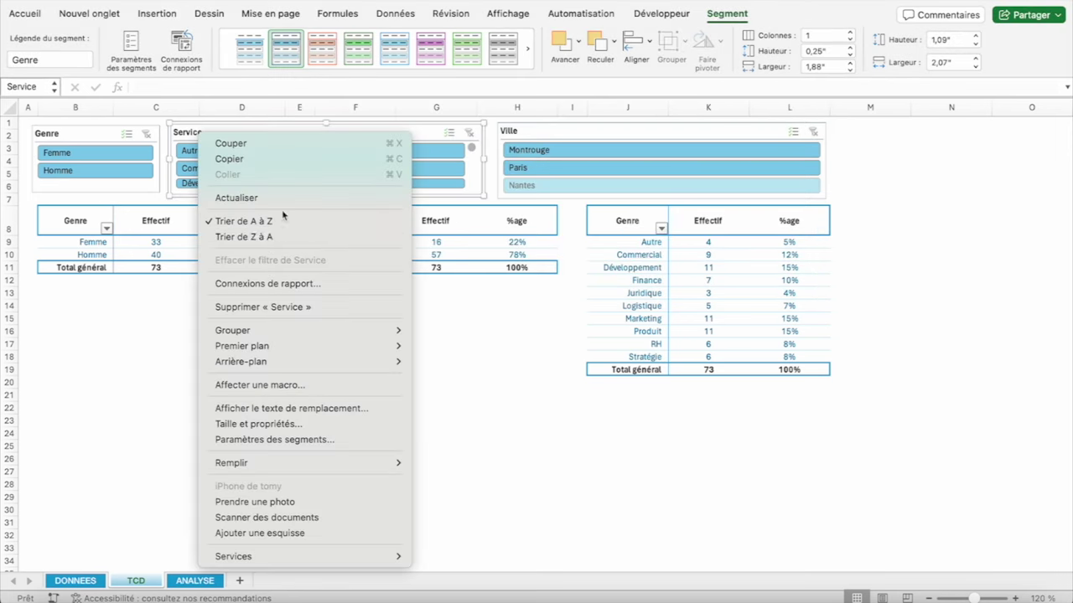
{"action": "left_click", "coordinate": [293, 281]}
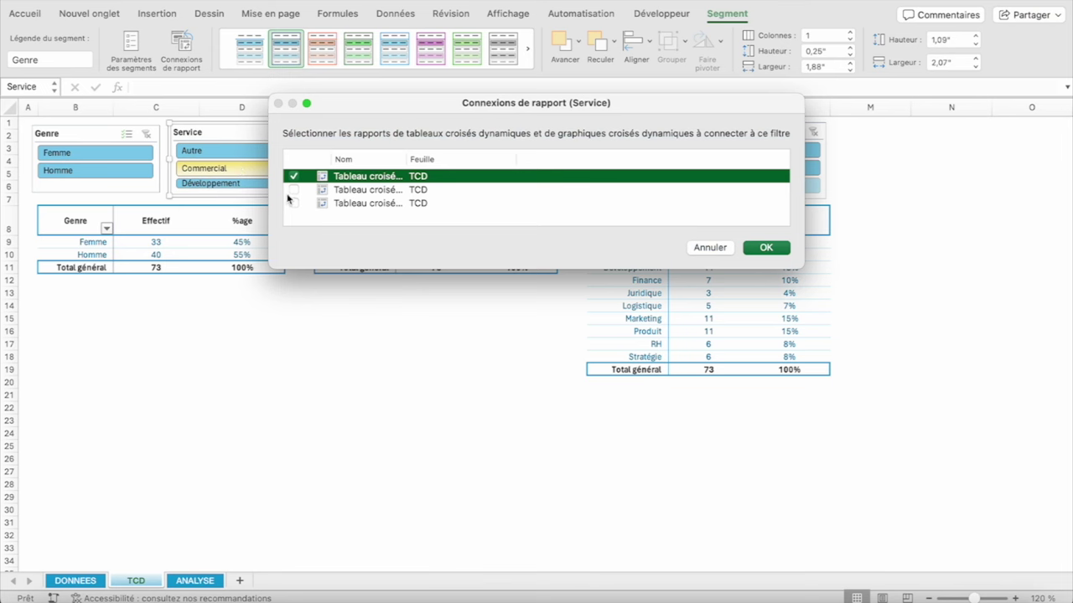
{"action": "left_click", "coordinate": [293, 189]}
{"action": "left_click", "coordinate": [294, 203]}
{"action": "left_click", "coordinate": [766, 247]}
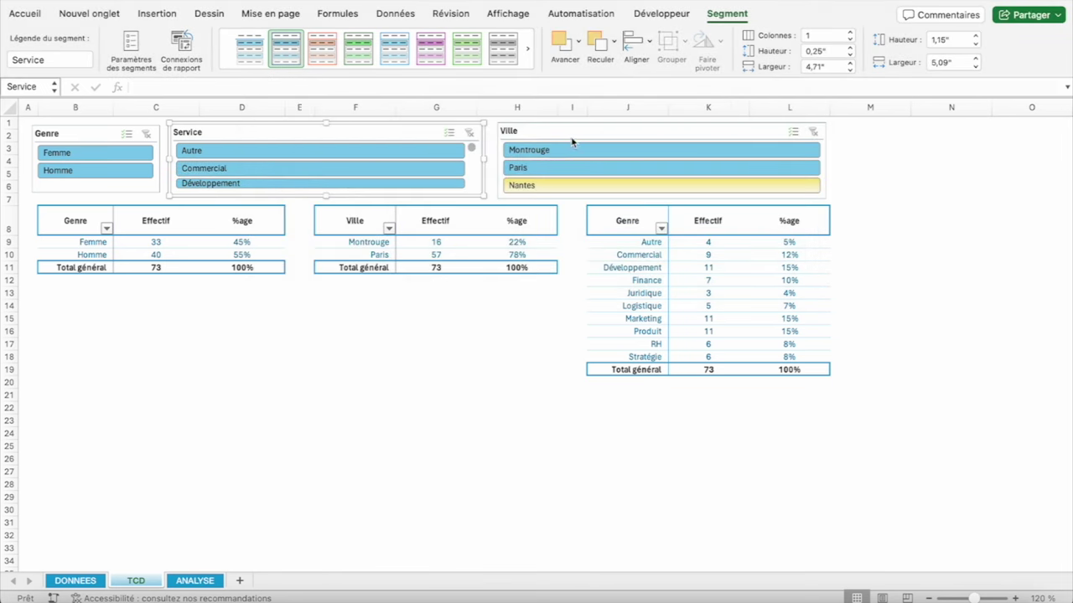
Connect the Ville slicer to all three pivot tables via Connexions de rapport
{"action": "left_click", "coordinate": [570, 134]}
{"action": "right_click", "coordinate": [570, 134]}
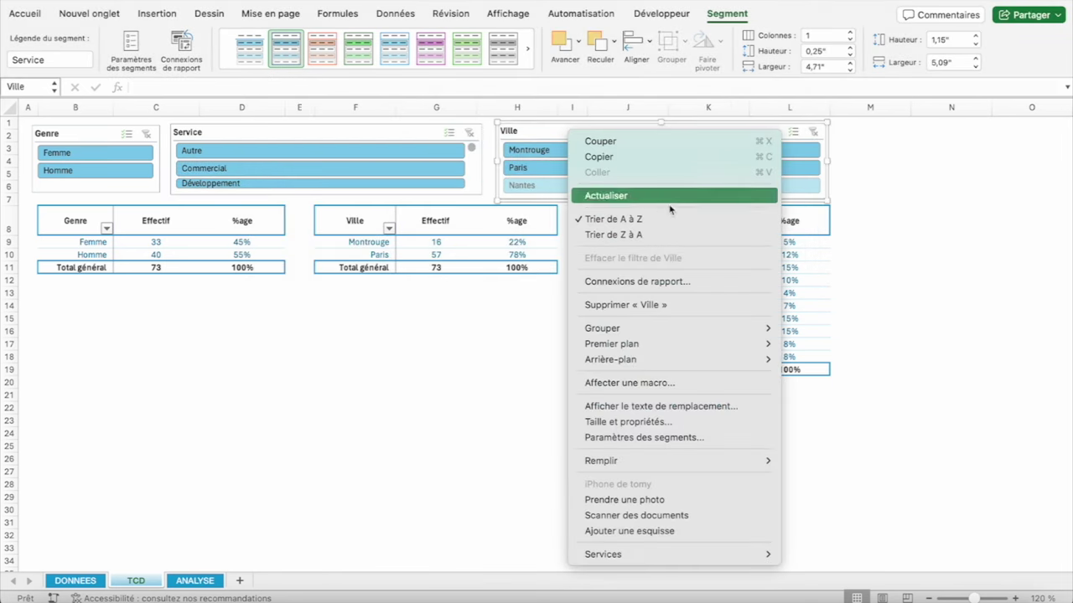
{"action": "left_click", "coordinate": [658, 282]}
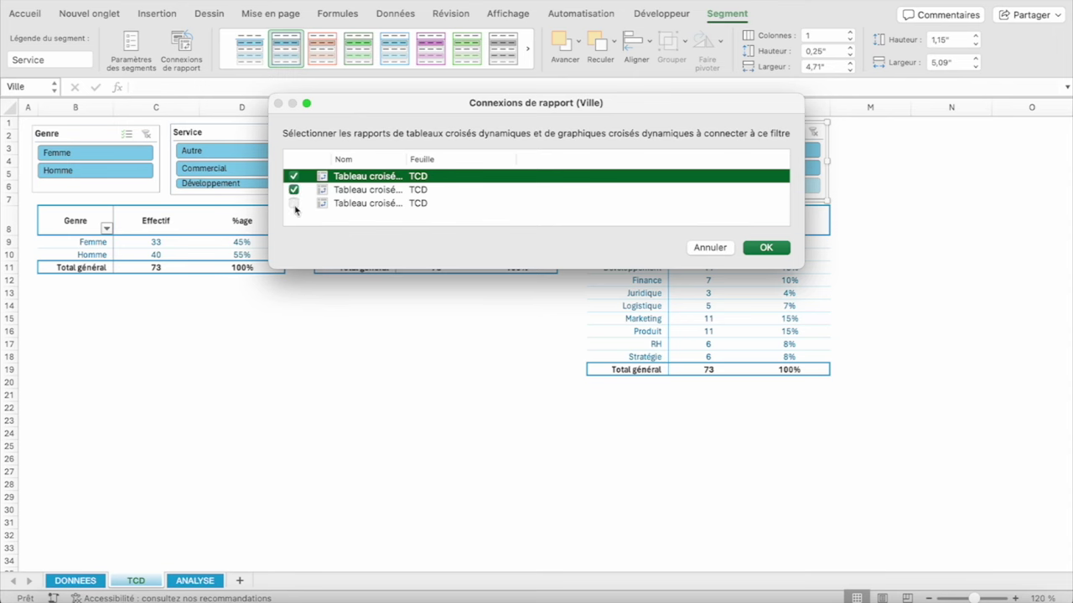
{"action": "left_click", "coordinate": [294, 204]}
{"action": "left_click", "coordinate": [765, 248]}
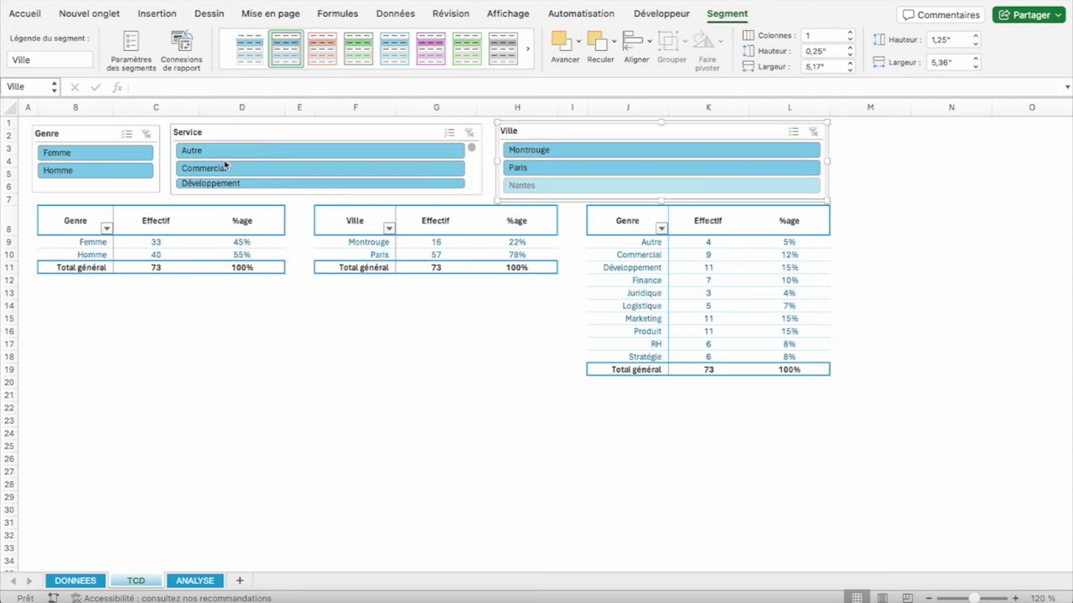
Filter on Montrouge and check that every pivot table updates
{"action": "left_click", "coordinate": [540, 151]}
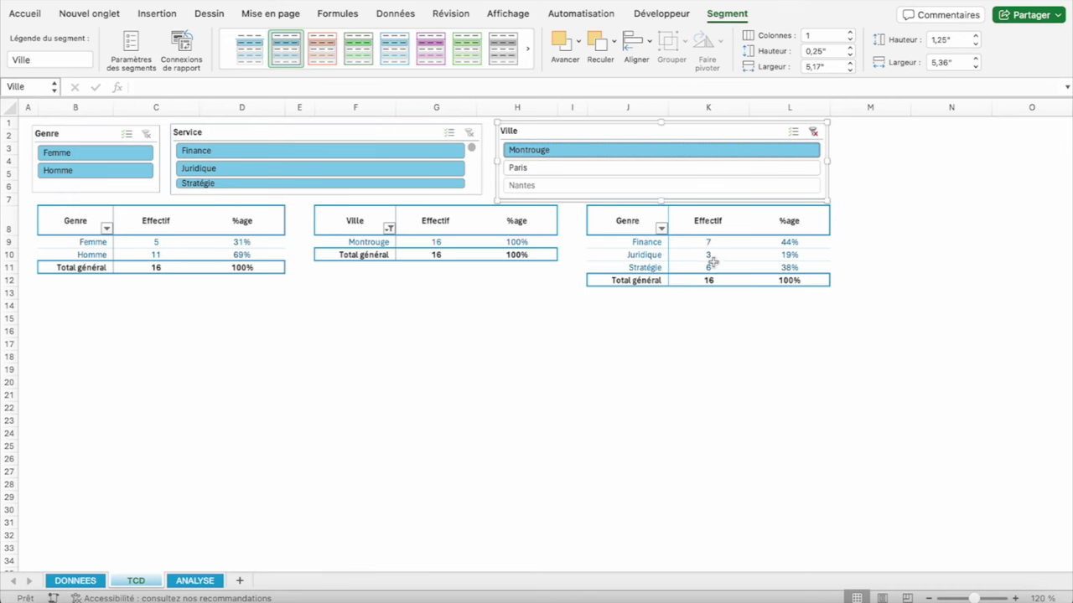
{"action": "scroll", "coordinate": [388, 182], "scroll_direction": "down", "scroll_amount": 1}
{"action": "scroll", "coordinate": [402, 181], "scroll_direction": "up", "scroll_amount": 1}
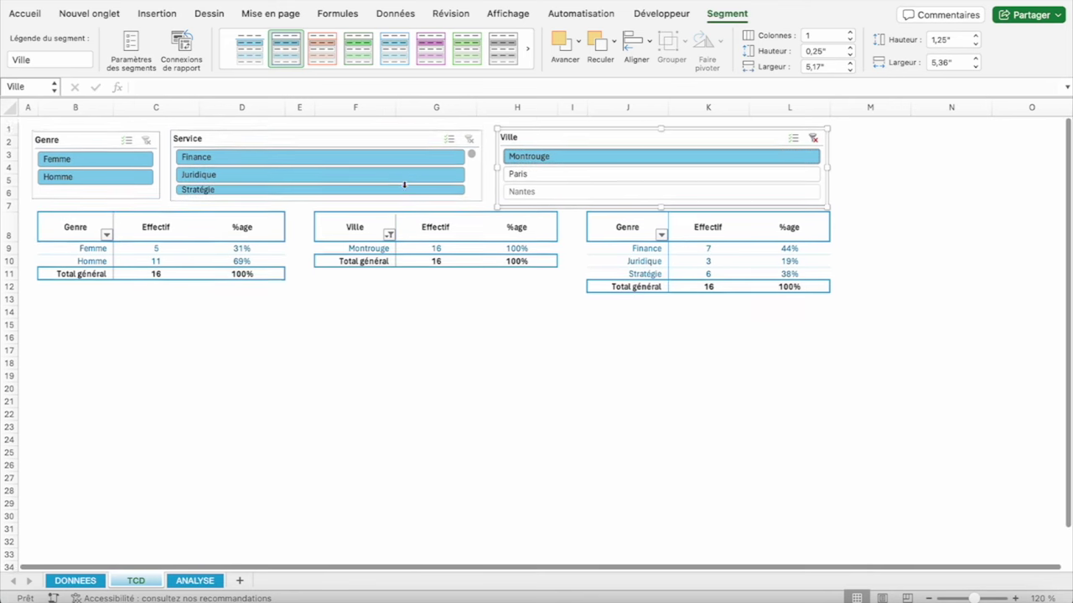
{"action": "scroll", "coordinate": [470, 144], "scroll_direction": "up", "scroll_amount": 2}
{"action": "scroll", "coordinate": [472, 160], "scroll_direction": "down", "scroll_amount": 1}
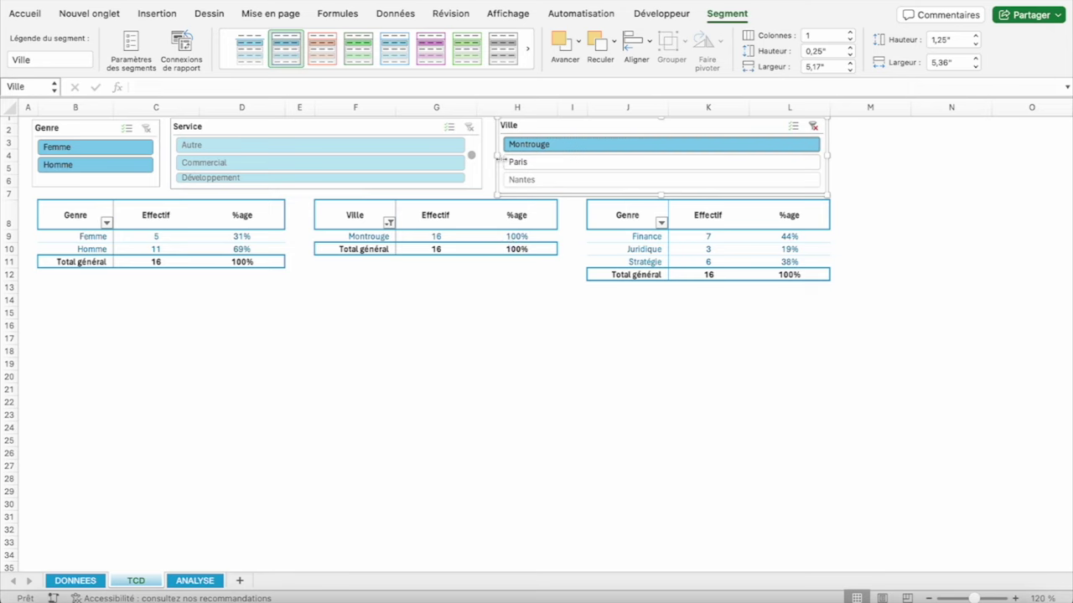
{"action": "scroll", "coordinate": [498, 160], "scroll_direction": "up", "scroll_amount": 1}
Clear the Ville filter, lay out Service buttons in three columns, and make that slicer taller
{"action": "left_click", "coordinate": [805, 132]}
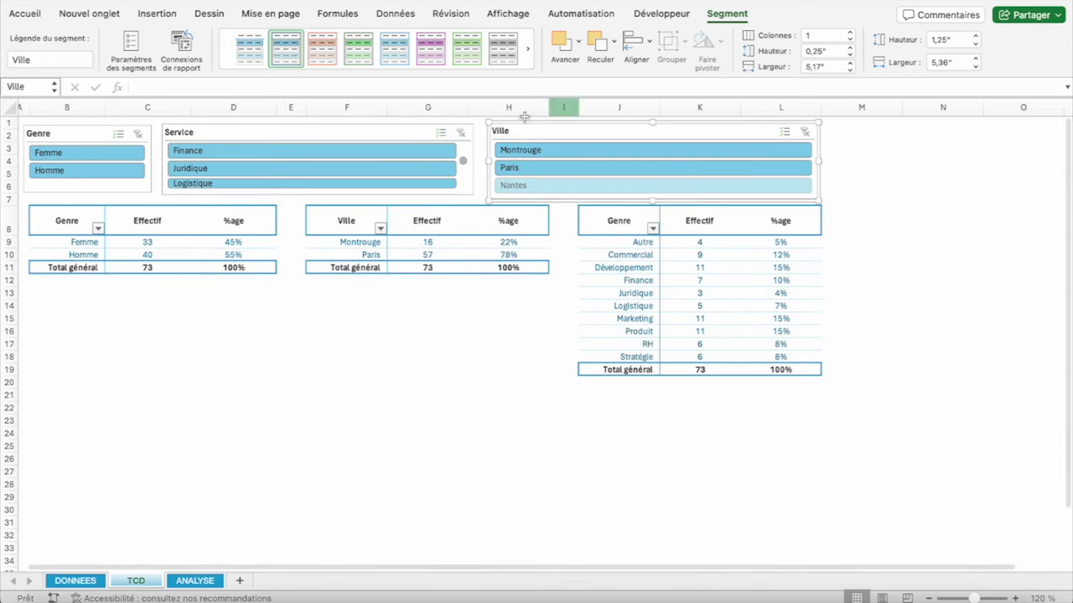
{"action": "scroll", "coordinate": [82, 173], "scroll_direction": "down", "scroll_amount": 1}
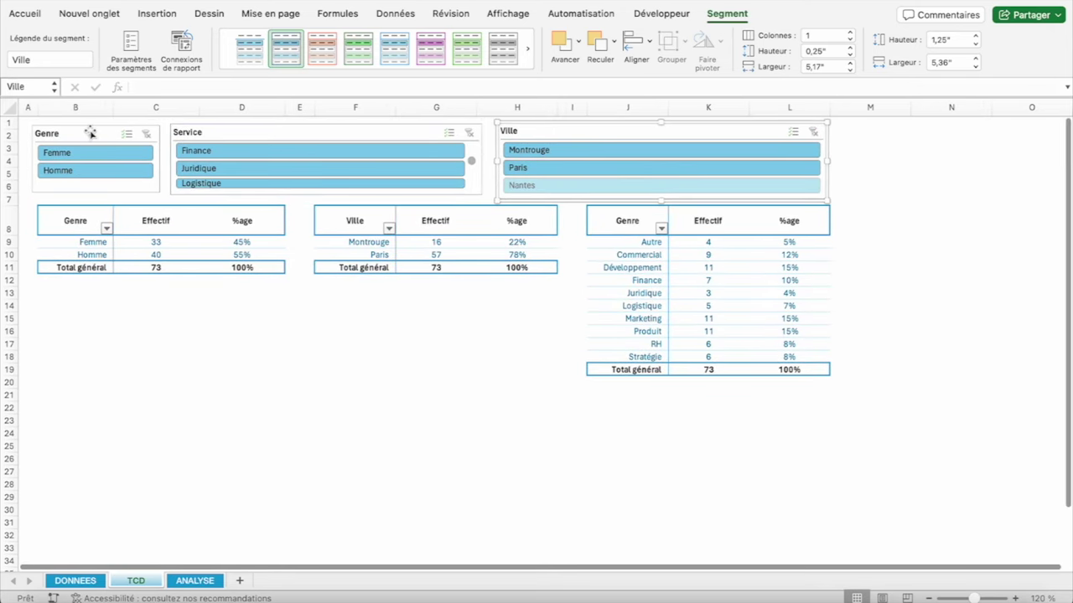
{"action": "left_click", "coordinate": [91, 134]}
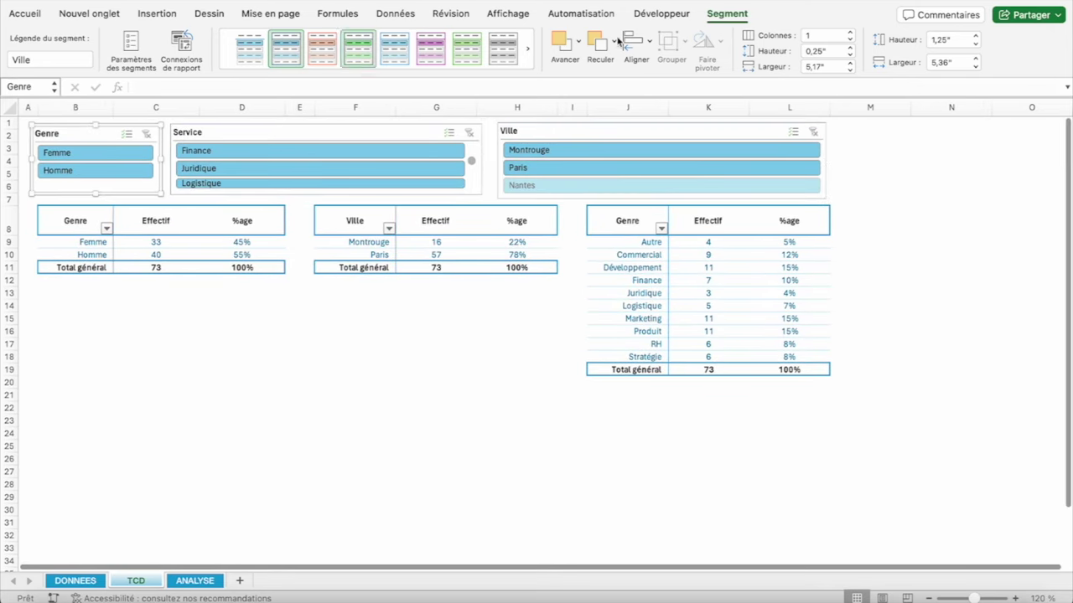
{"action": "left_click", "coordinate": [207, 133]}
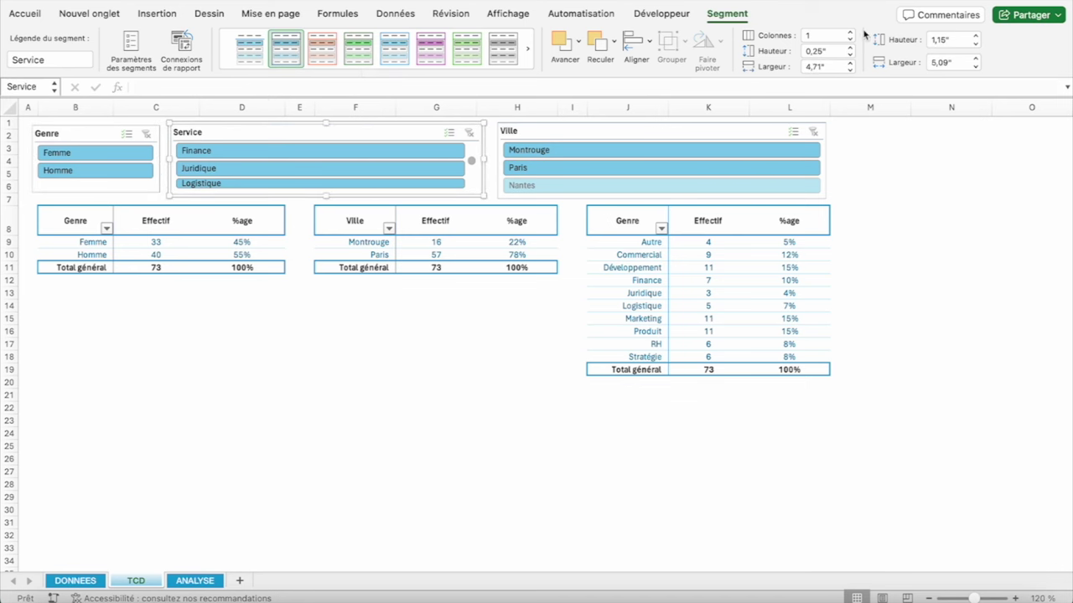
{"action": "left_click", "coordinate": [849, 32]}
{"action": "left_click", "coordinate": [849, 32]}
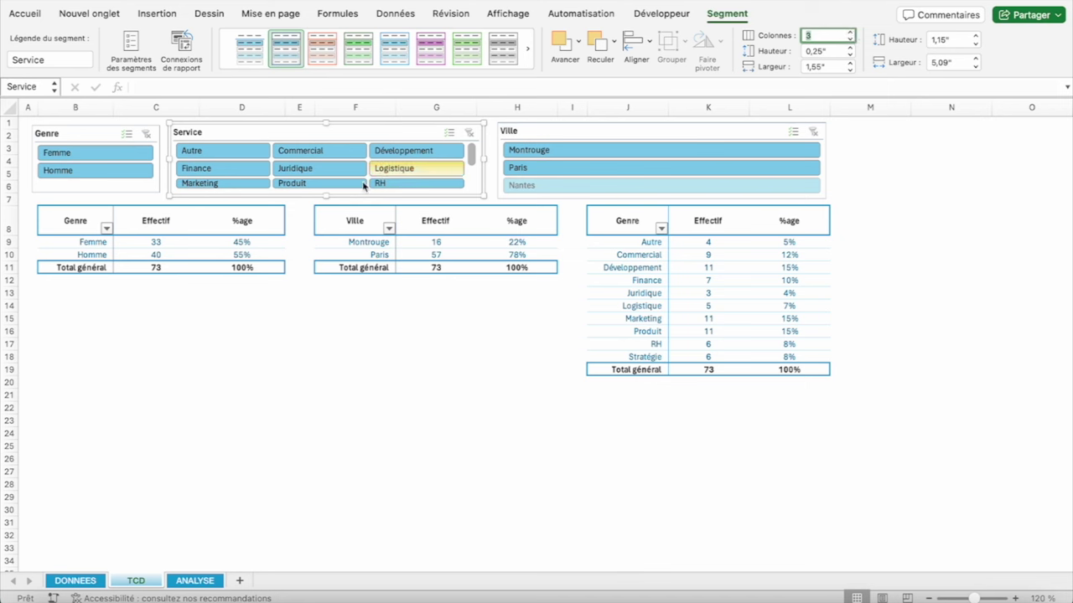
{"action": "left_click_drag", "start_coordinate": [325, 196], "coordinate": [325, 204]}
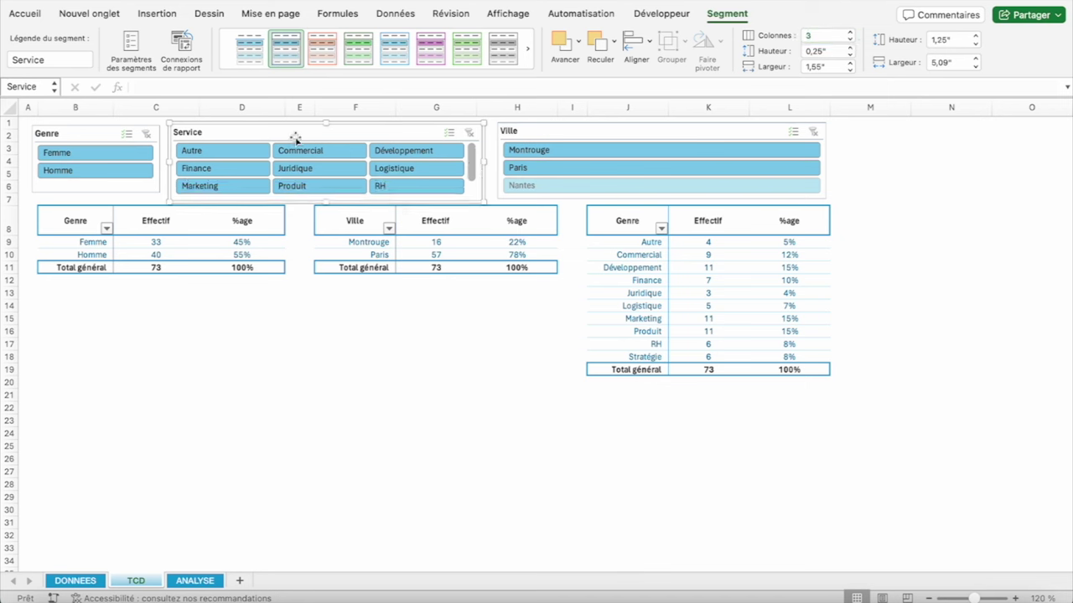
{"action": "left_click_drag", "start_coordinate": [295, 135], "coordinate": [295, 134]}
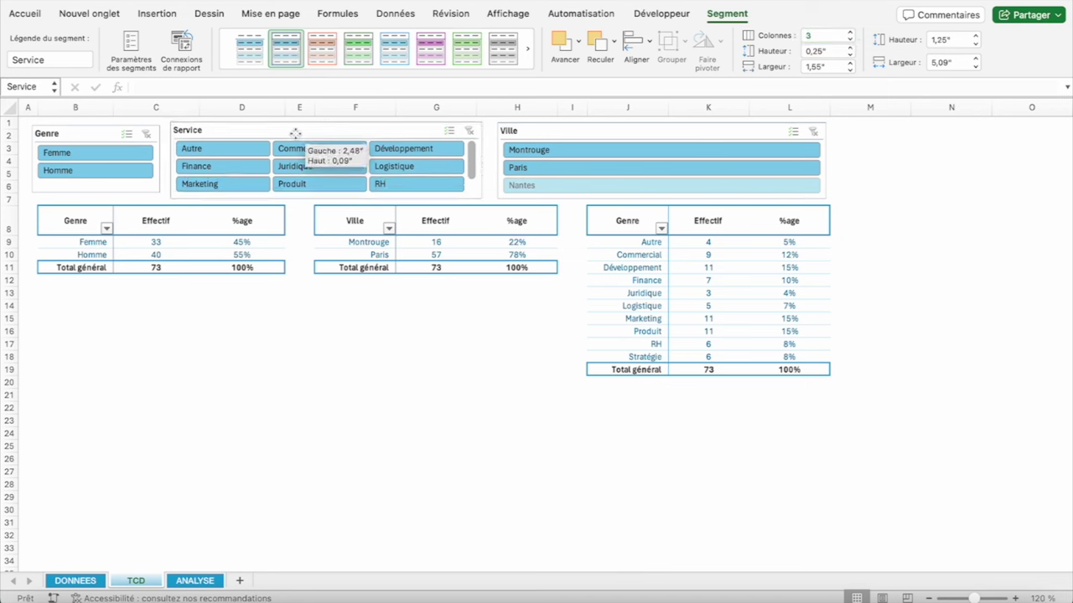
Align the Genre slicer with the others and set its height to 1,25"
{"action": "left_click", "coordinate": [92, 134]}
{"action": "left_click_drag", "start_coordinate": [92, 134], "coordinate": [92, 131]}
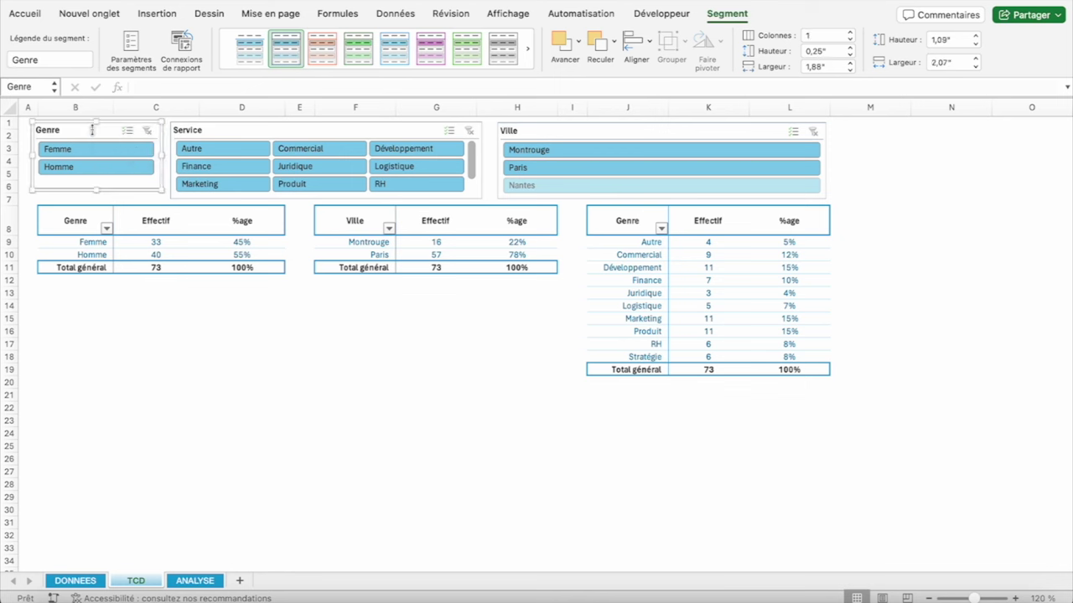
{"action": "left_click", "coordinate": [279, 128]}
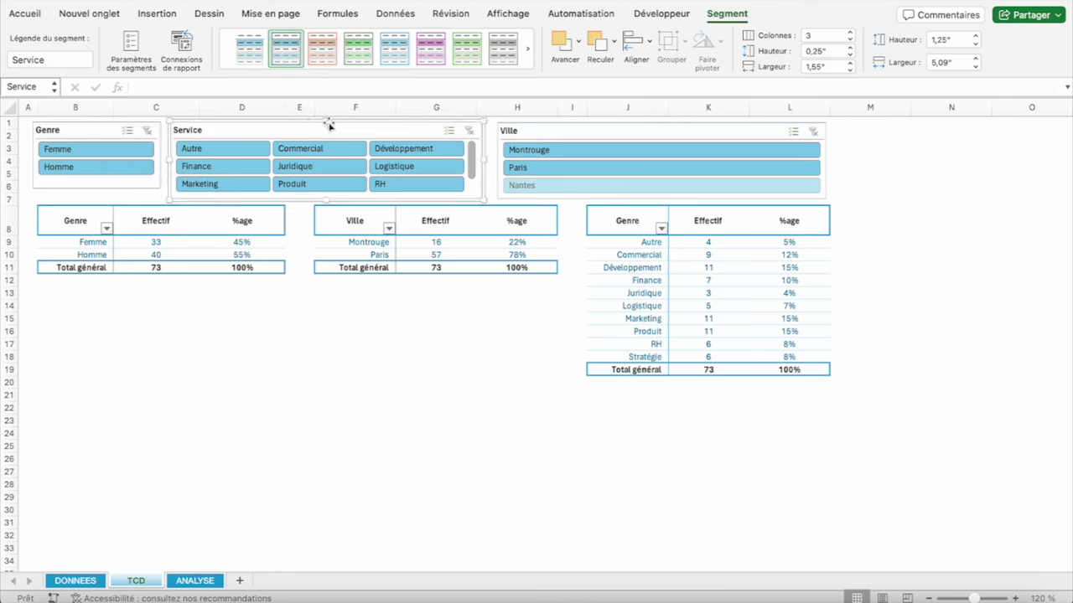
{"action": "left_click", "coordinate": [602, 135]}
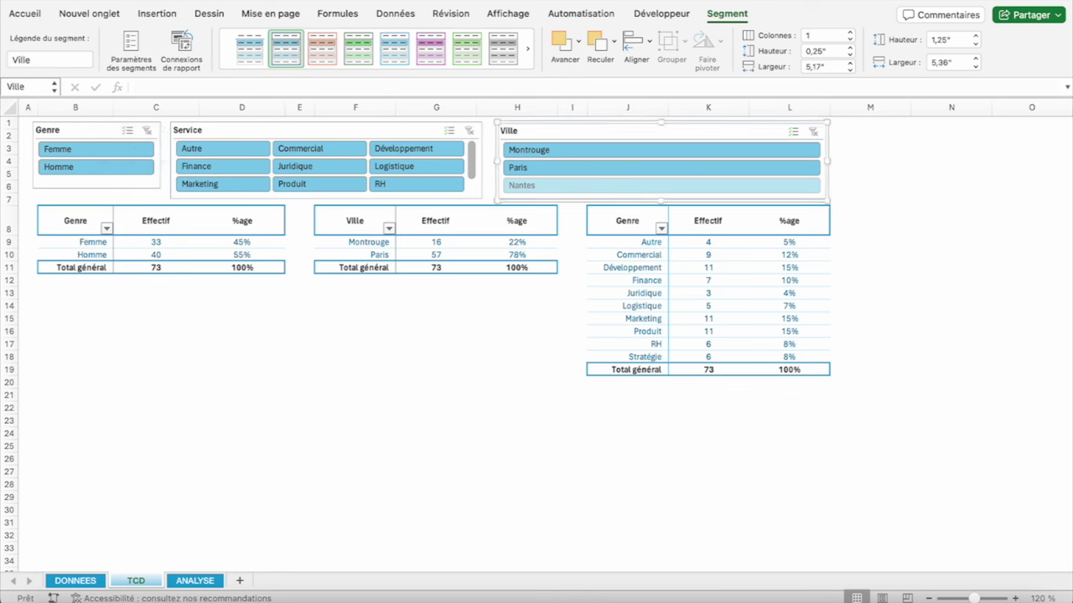
{"action": "left_click", "coordinate": [63, 134]}
{"action": "left_click", "coordinate": [337, 130]}
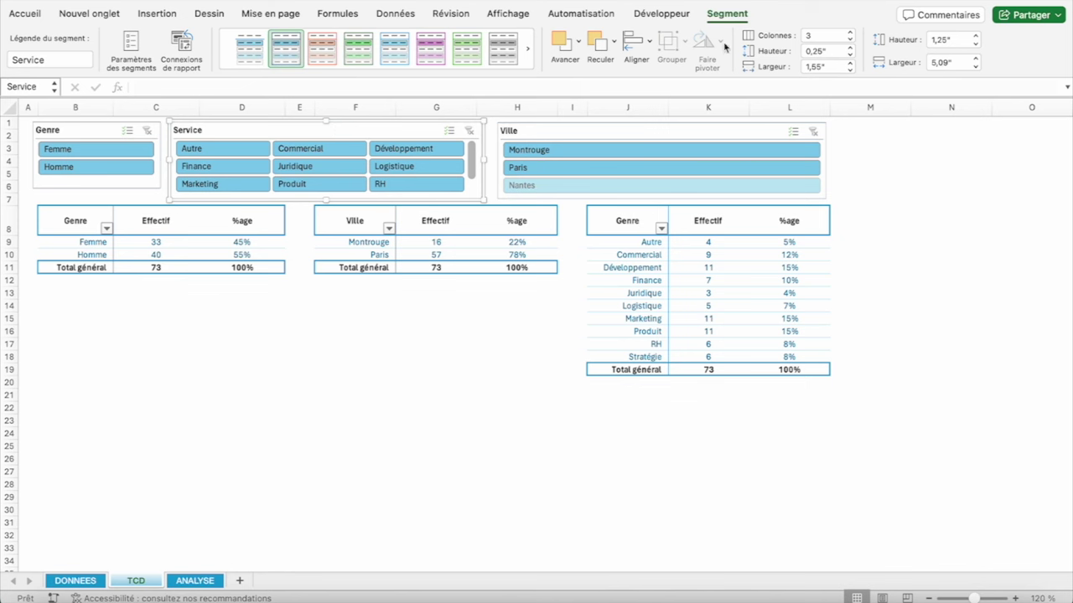
{"action": "left_click", "coordinate": [114, 134]}
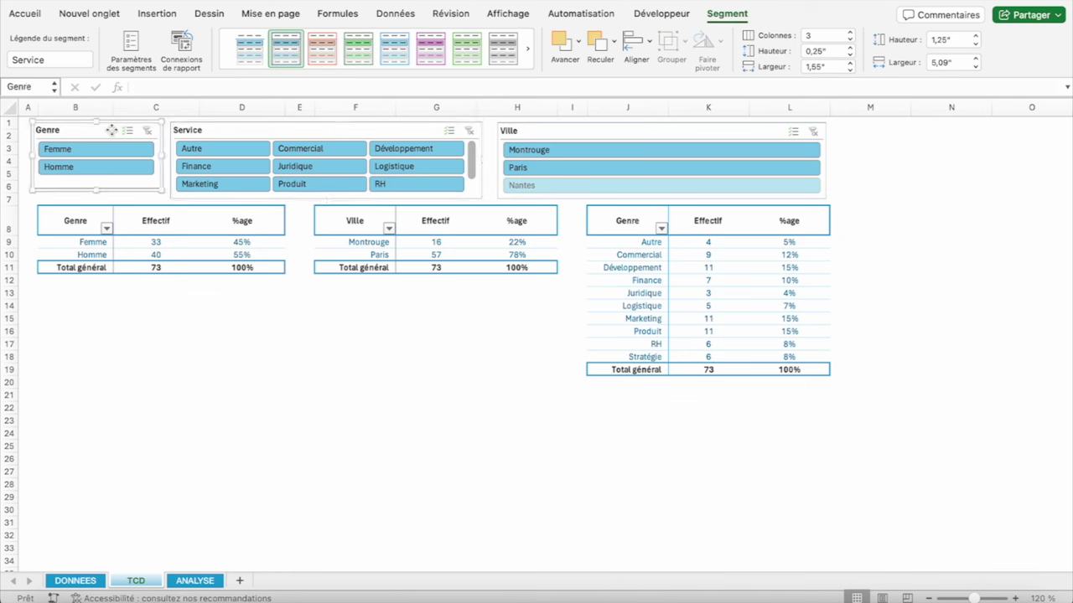
{"action": "left_click", "coordinate": [950, 40]}
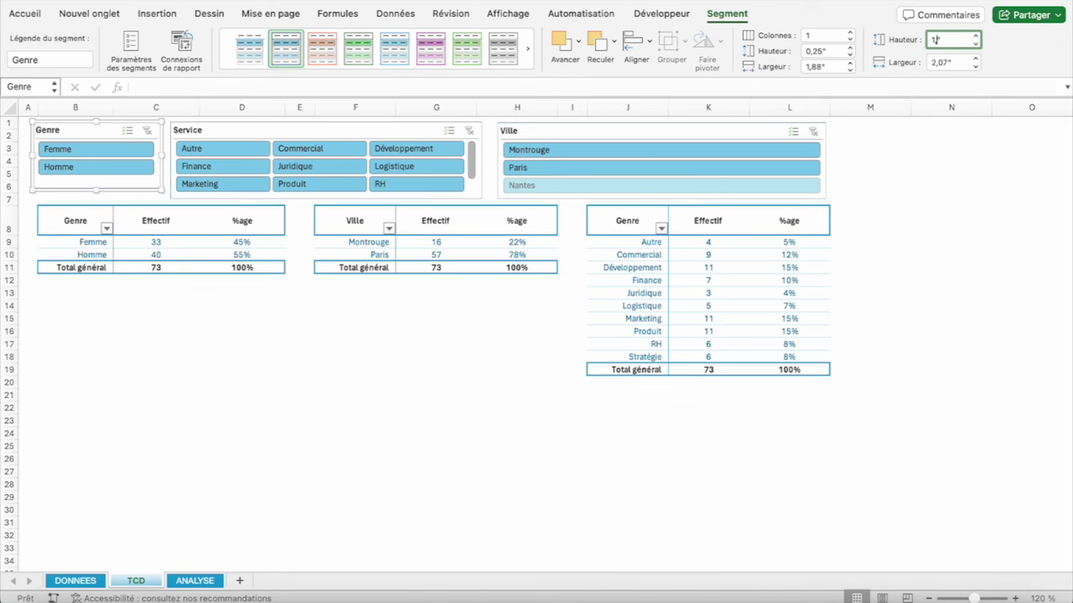
{"action": "type", "text": ",25"}
{"action": "key", "text": "Return"}
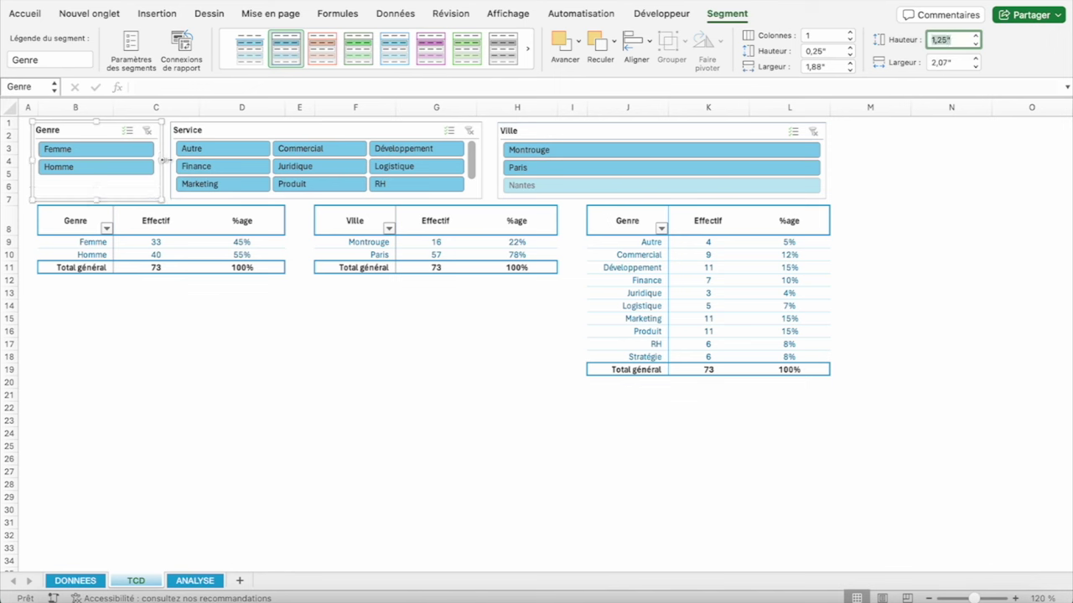
Arrange the Ville slicer's city buttons in two columns
{"action": "left_click", "coordinate": [578, 132]}
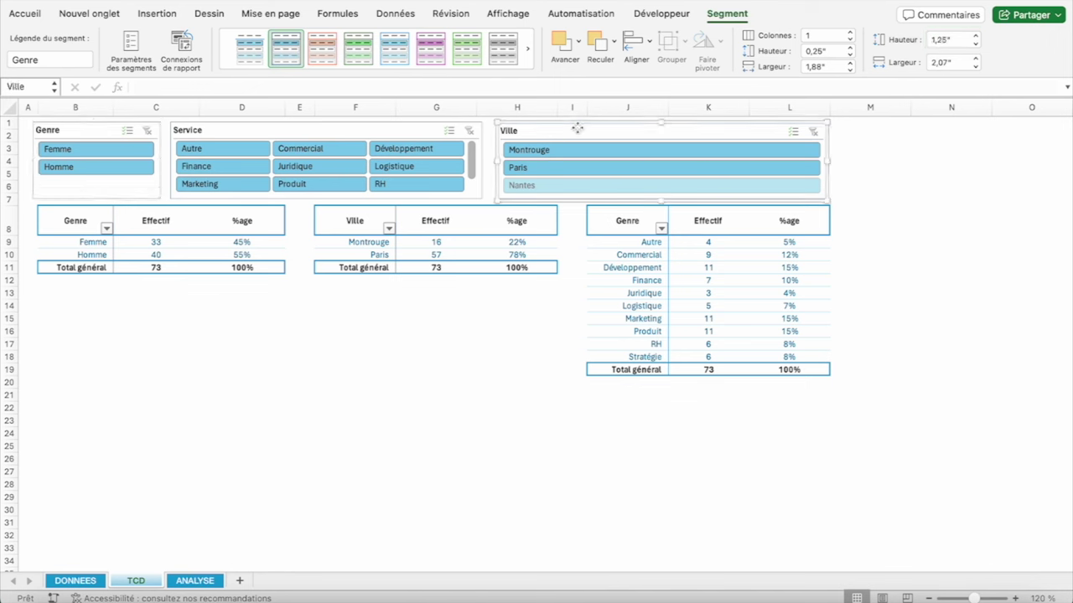
{"action": "left_click", "coordinate": [403, 135]}
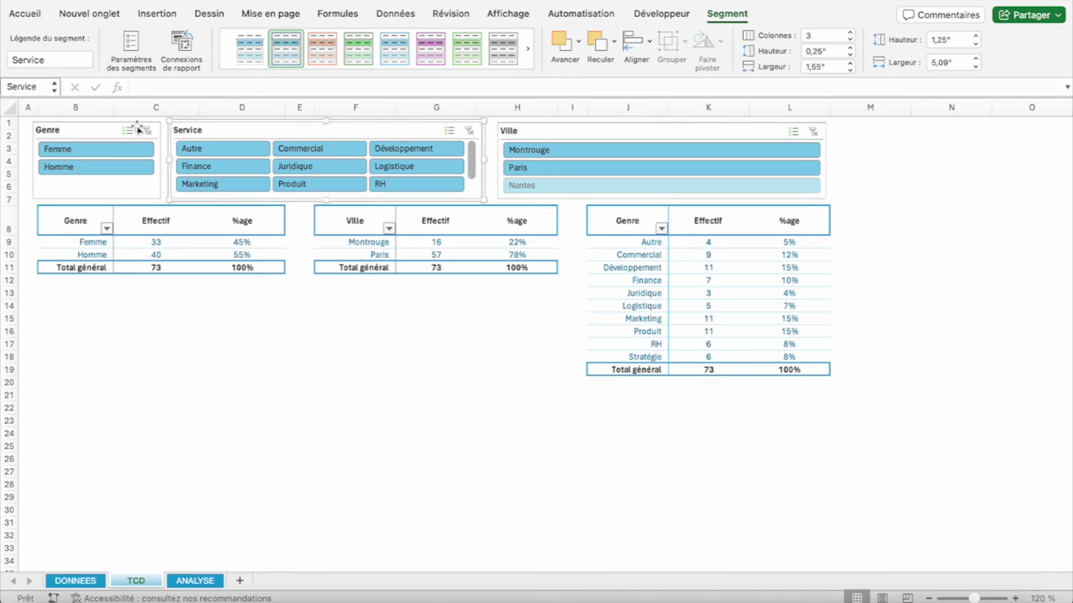
{"action": "left_click", "coordinate": [618, 137]}
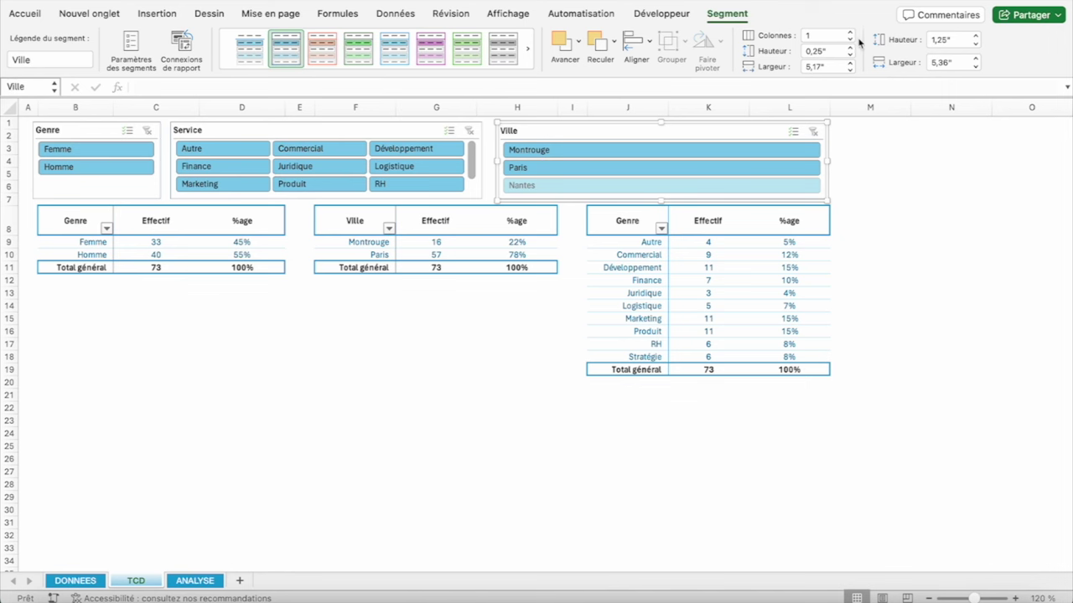
{"action": "left_click", "coordinate": [851, 34]}
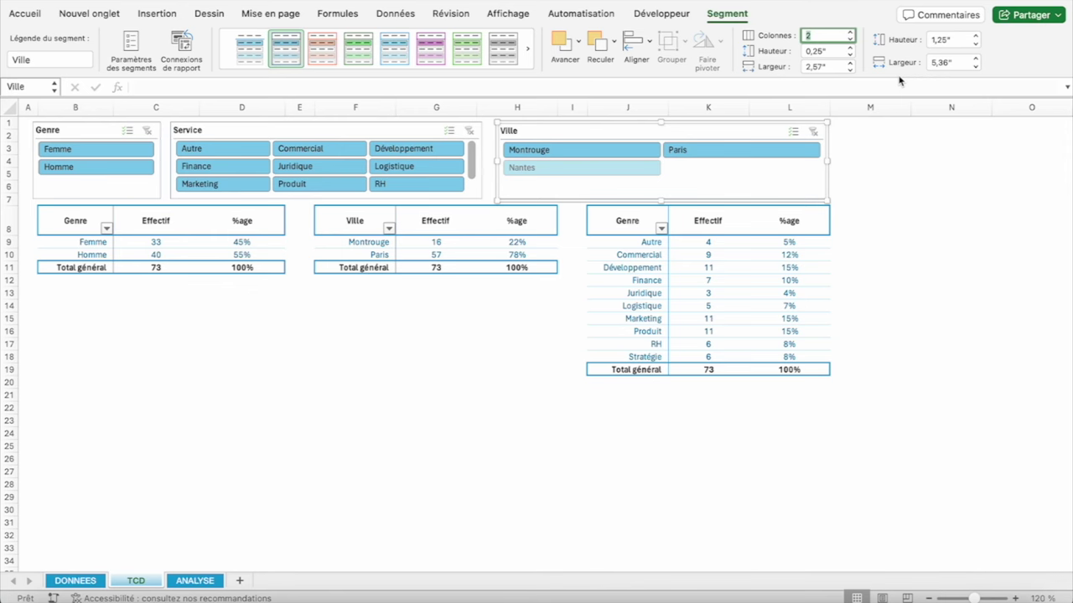
{"action": "left_click", "coordinate": [578, 189]}
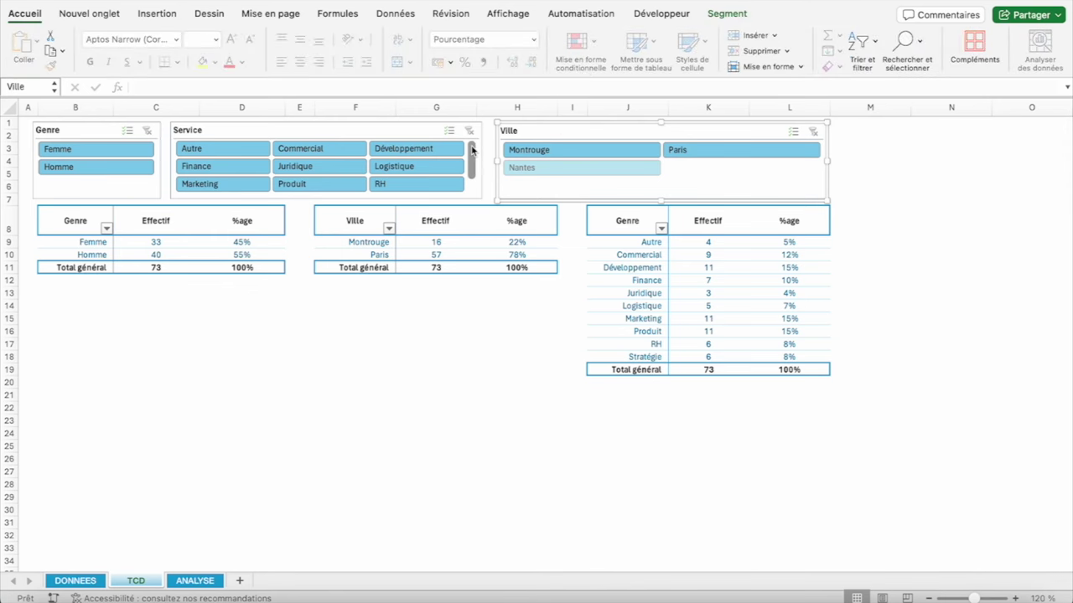
In the Ville slicer's Paramètres des segments, enable Masquer les éléments sans données
{"action": "right_click", "coordinate": [687, 173]}
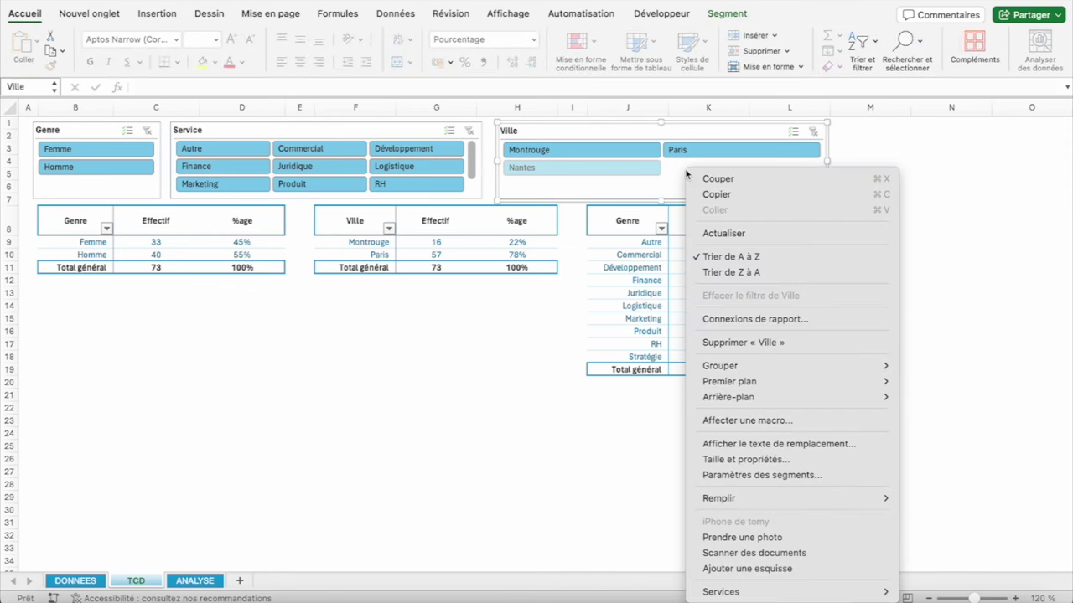
{"action": "left_click", "coordinate": [741, 475]}
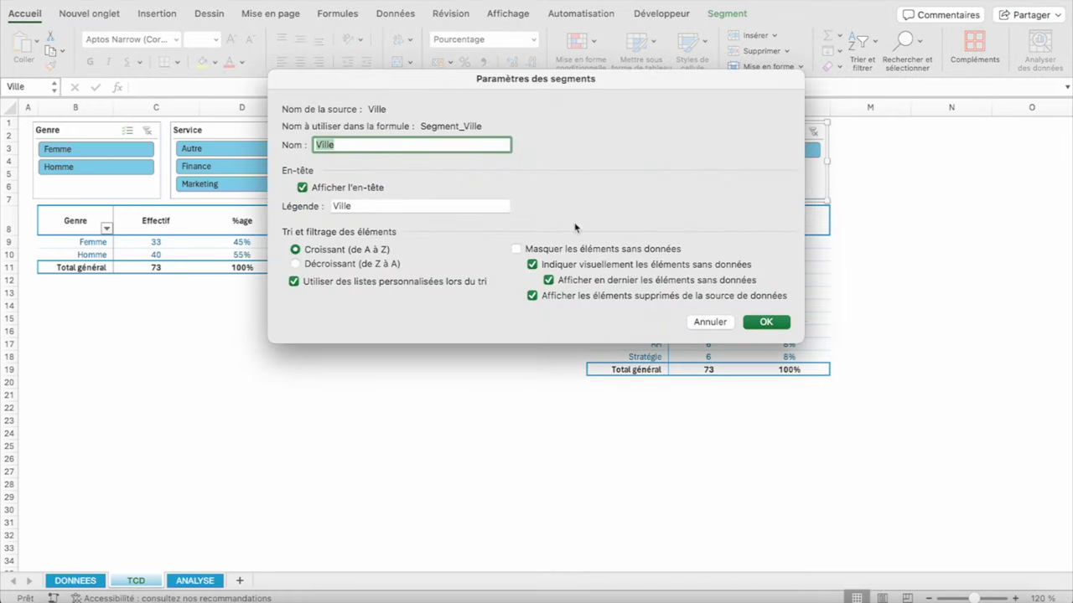
{"action": "left_click", "coordinate": [516, 250]}
{"action": "left_click", "coordinate": [762, 323]}
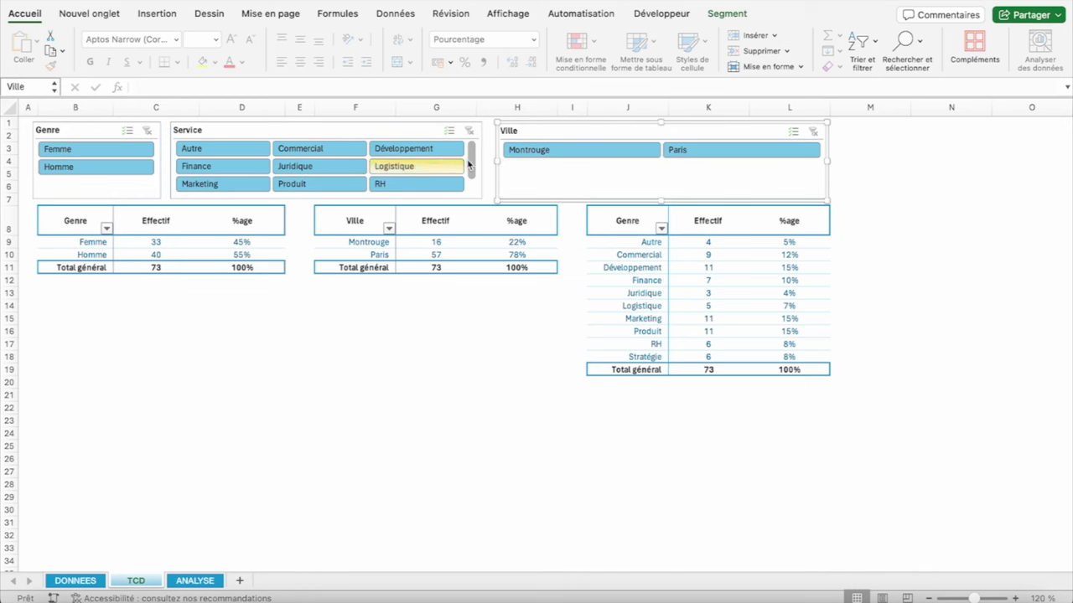
Widen the Service slicer and lay out its buttons in four columns
{"action": "mouse_move", "coordinate": [471, 163]}
{"action": "left_mouse_down"}
{"action": "mouse_move", "coordinate": [474, 195]}
{"action": "mouse_move", "coordinate": [586, 163]}
{"action": "left_mouse_up"}
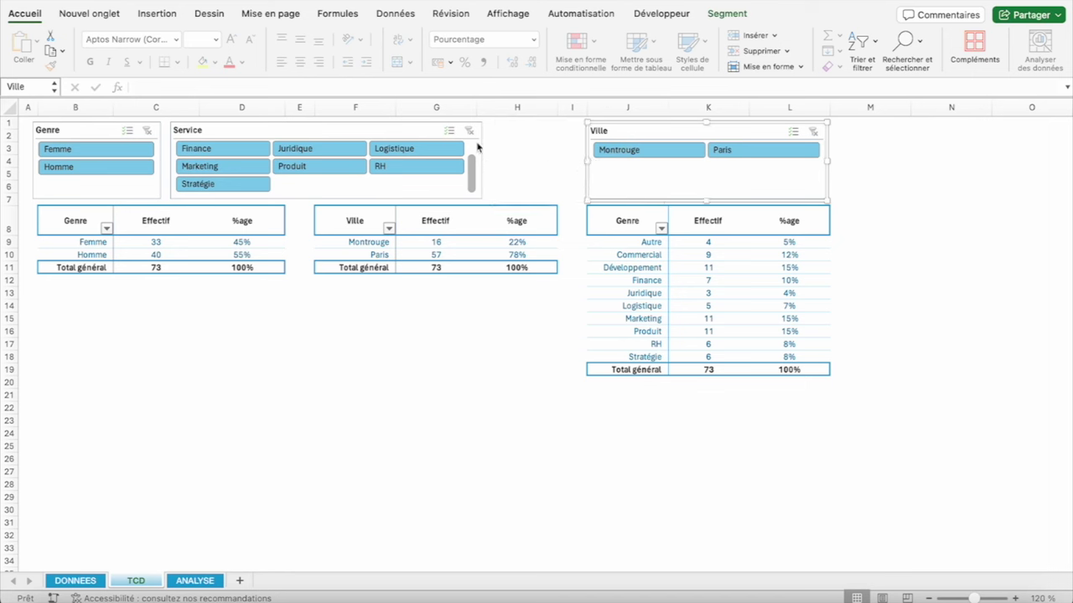
{"action": "left_click", "coordinate": [425, 130]}
{"action": "left_click_drag", "start_coordinate": [484, 159], "coordinate": [560, 159]}
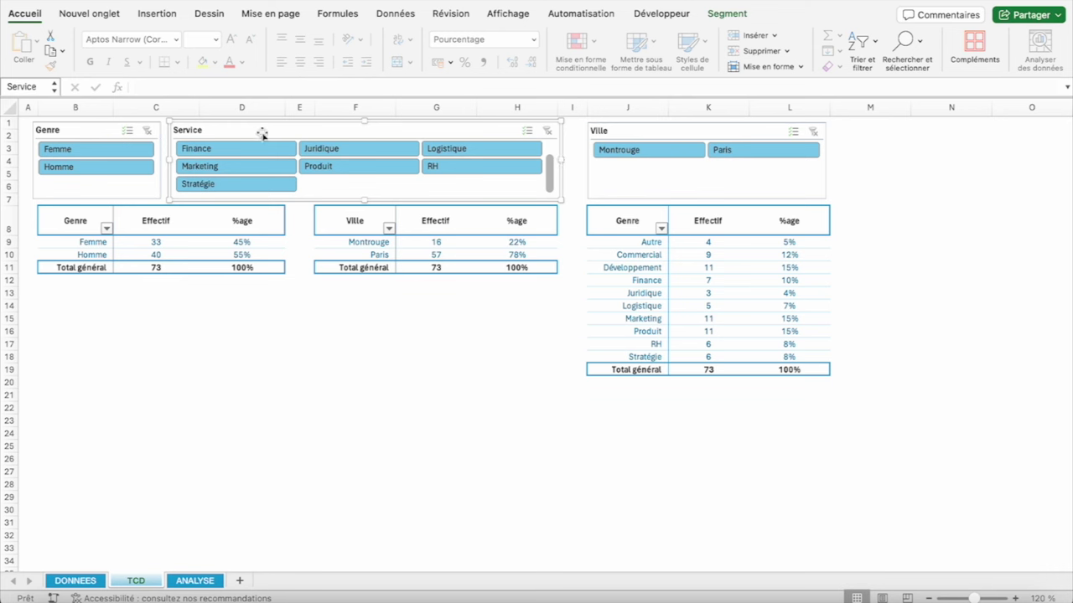
{"action": "left_click", "coordinate": [727, 13]}
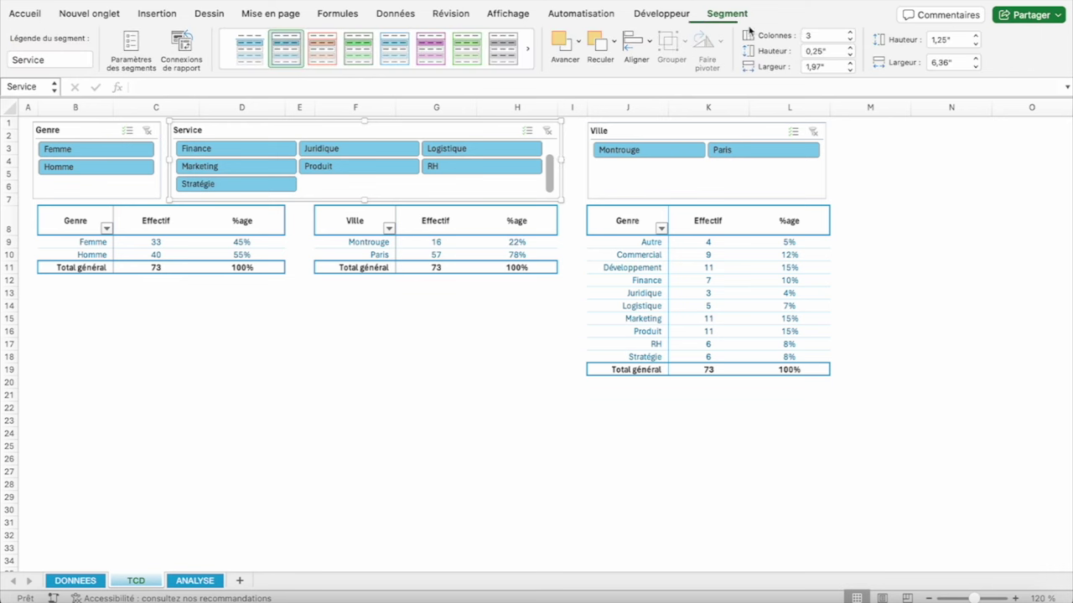
{"action": "left_click", "coordinate": [849, 34]}
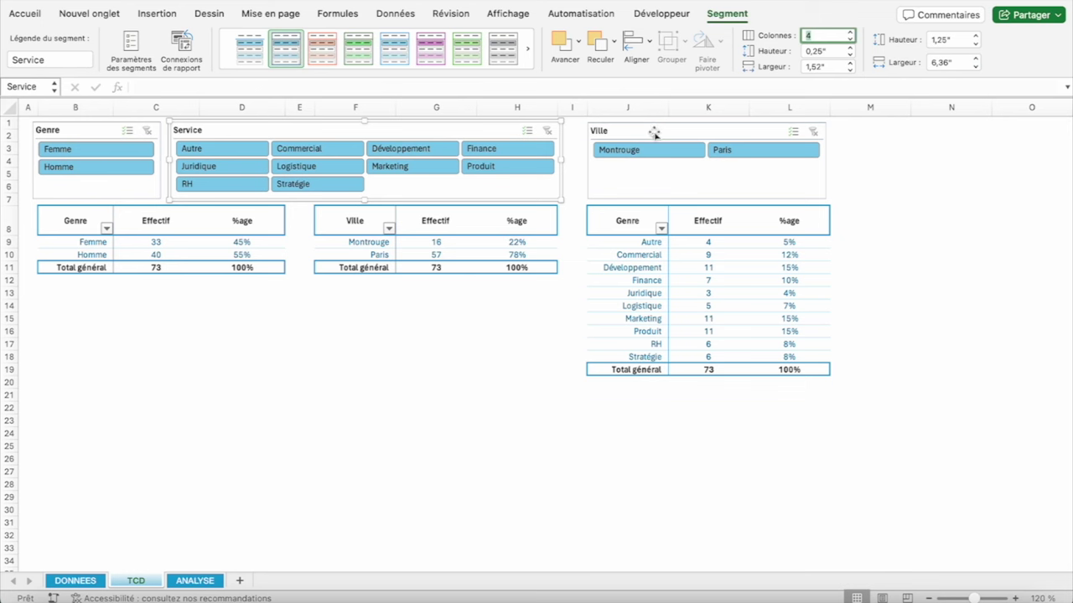
Set the Ville slicer to one column and narrow it to fit its buttons
{"action": "left_click", "coordinate": [654, 135]}
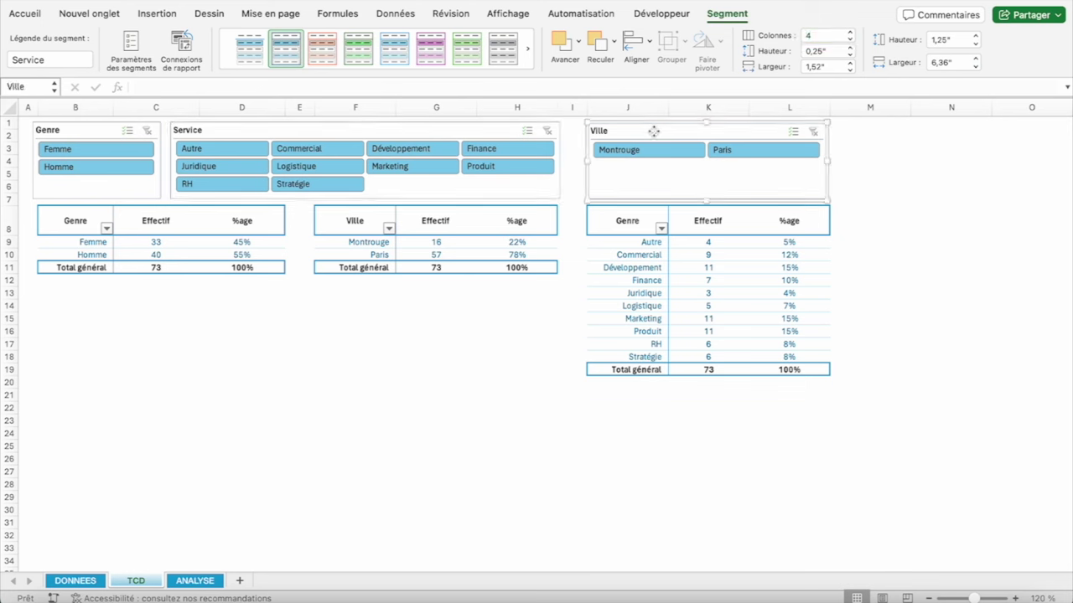
{"action": "left_click", "coordinate": [850, 40]}
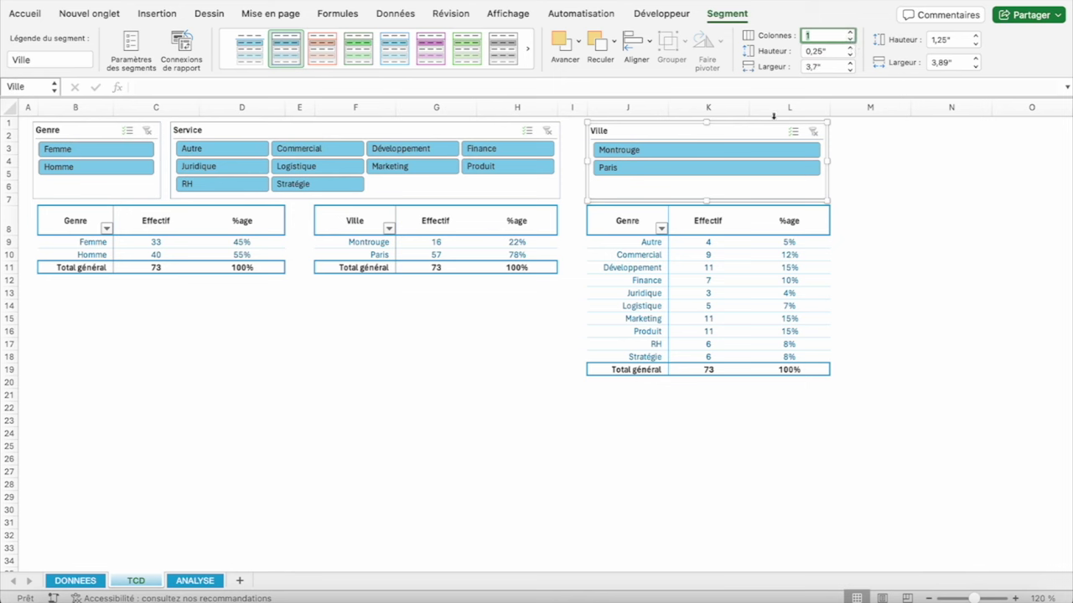
{"action": "left_click_drag", "start_coordinate": [828, 166], "coordinate": [691, 159]}
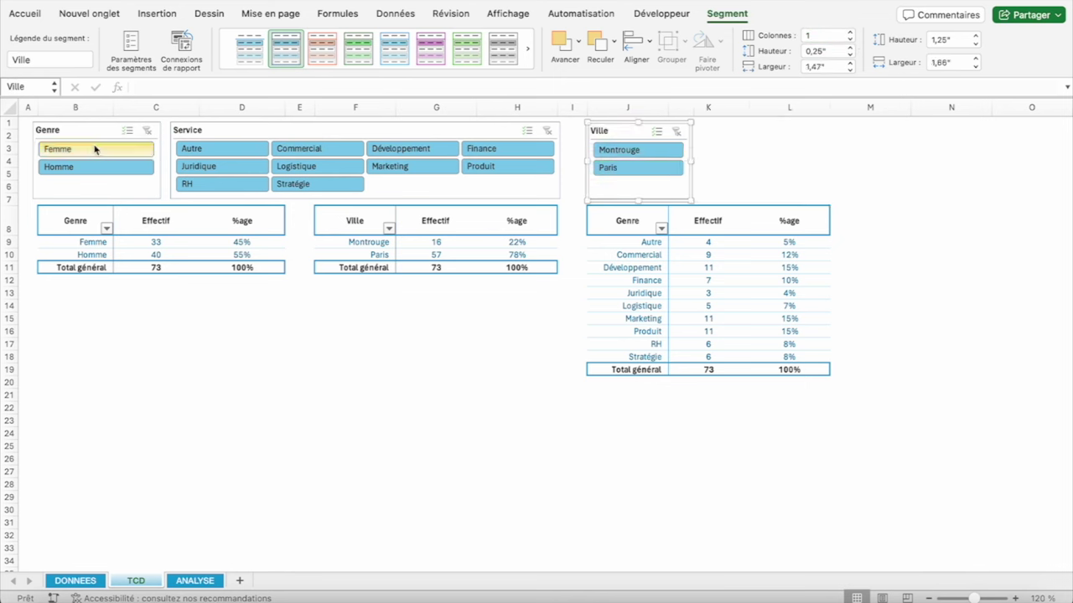
Insert a blank row above the pivot tables and top-align the Genre, Service and Ville slicers
{"action": "right_click", "coordinate": [16, 200]}
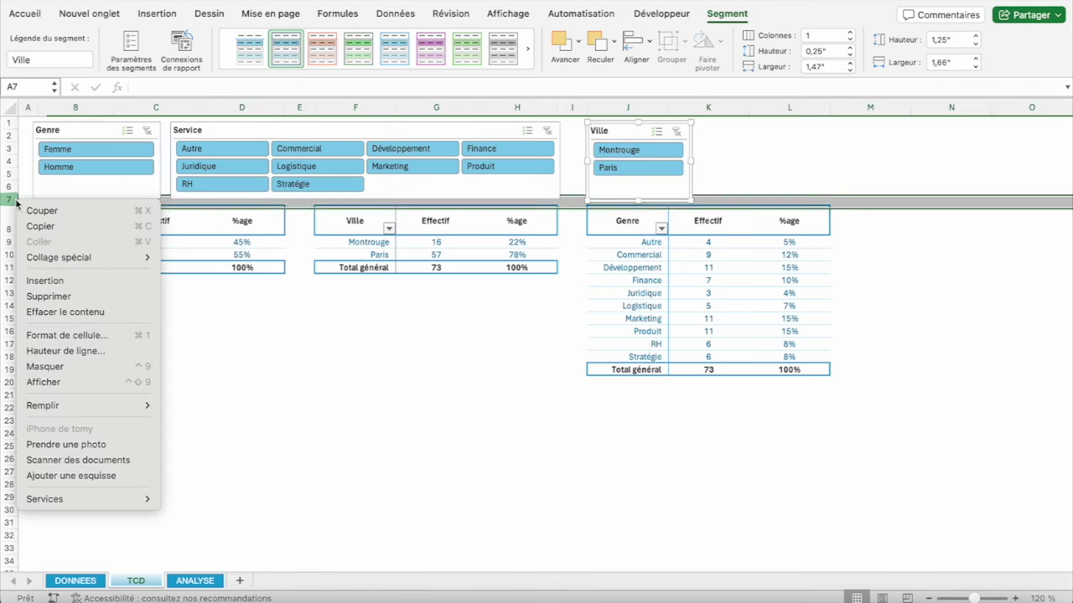
{"action": "left_click", "coordinate": [52, 285]}
{"action": "left_click", "coordinate": [103, 136]}
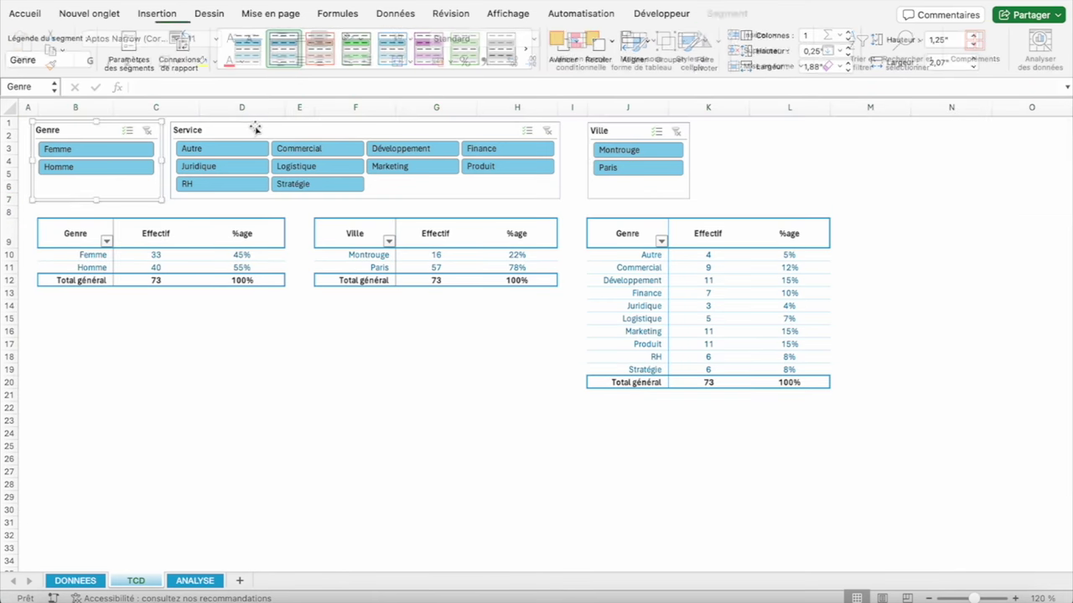
{"action": "left_click", "coordinate": [253, 130], "text": "ctrl"}
{"action": "left_click", "coordinate": [622, 136], "text": "ctrl"}
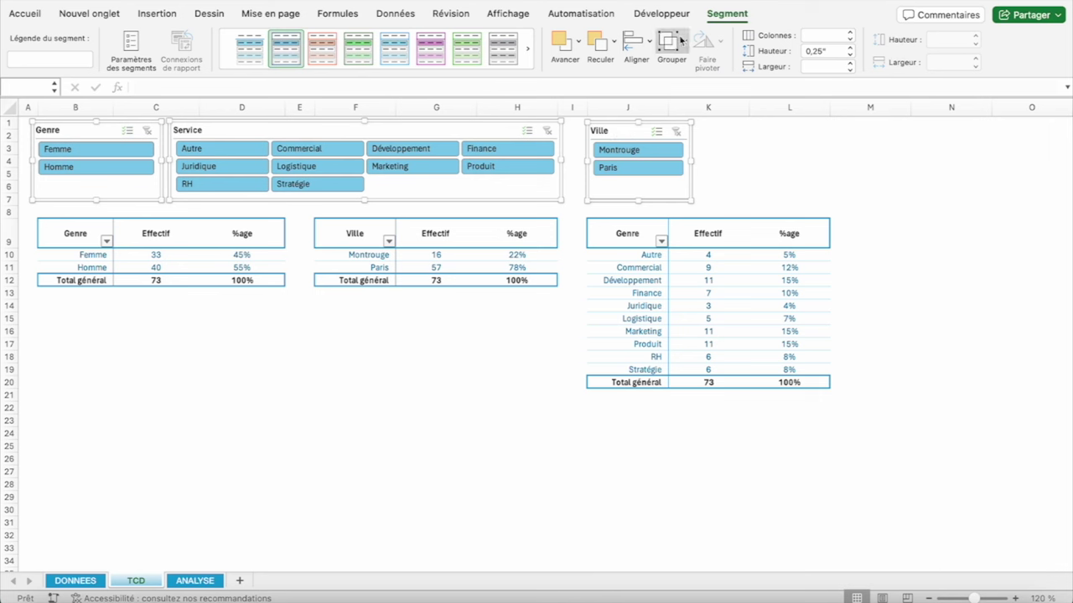
{"action": "left_click", "coordinate": [640, 42]}
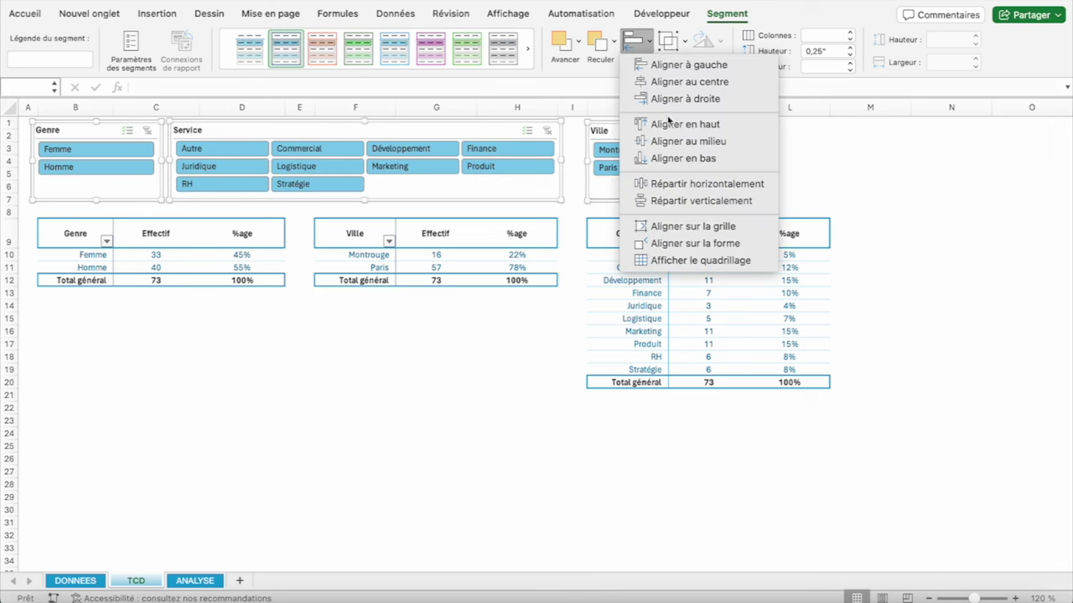
{"action": "left_click", "coordinate": [662, 124]}
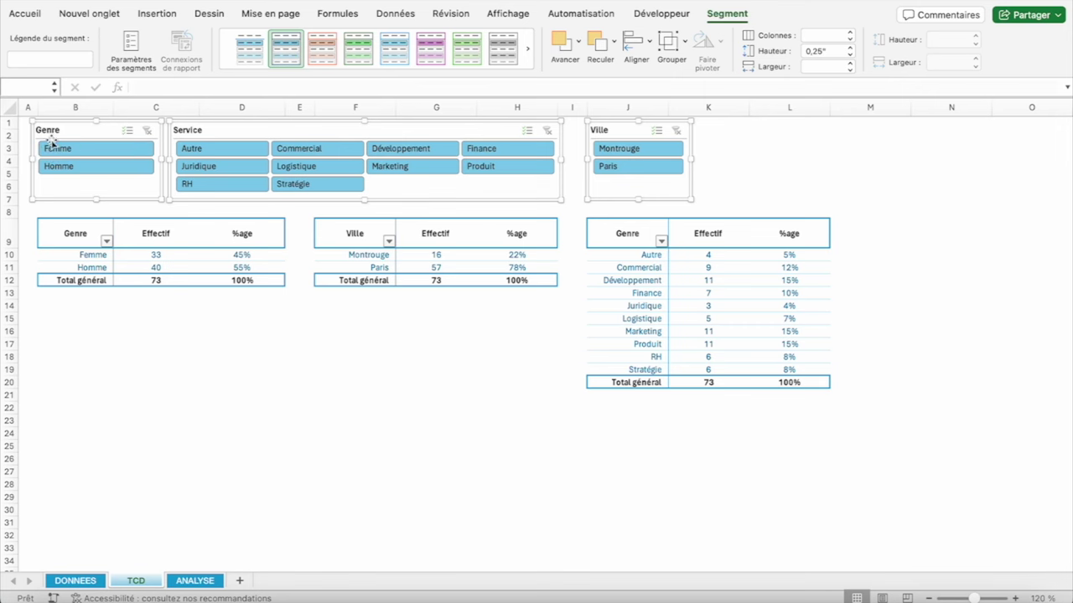
Insert a blank row above the slicers and select all three slicers together
{"action": "left_click", "coordinate": [11, 123]}
{"action": "right_click", "coordinate": [12, 124]}
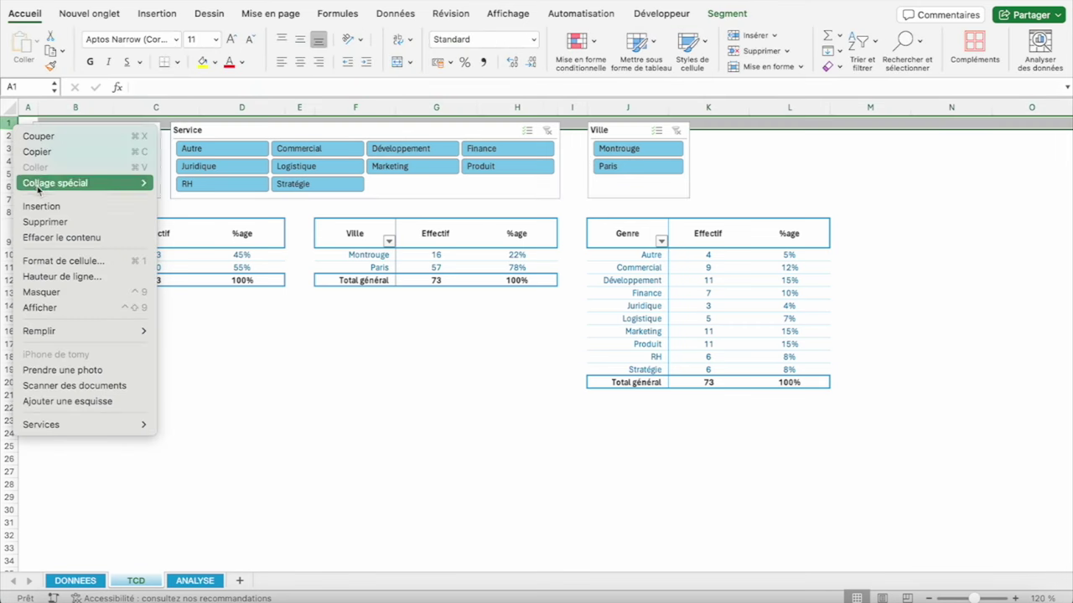
{"action": "left_click", "coordinate": [34, 216]}
{"action": "left_click", "coordinate": [64, 143]}
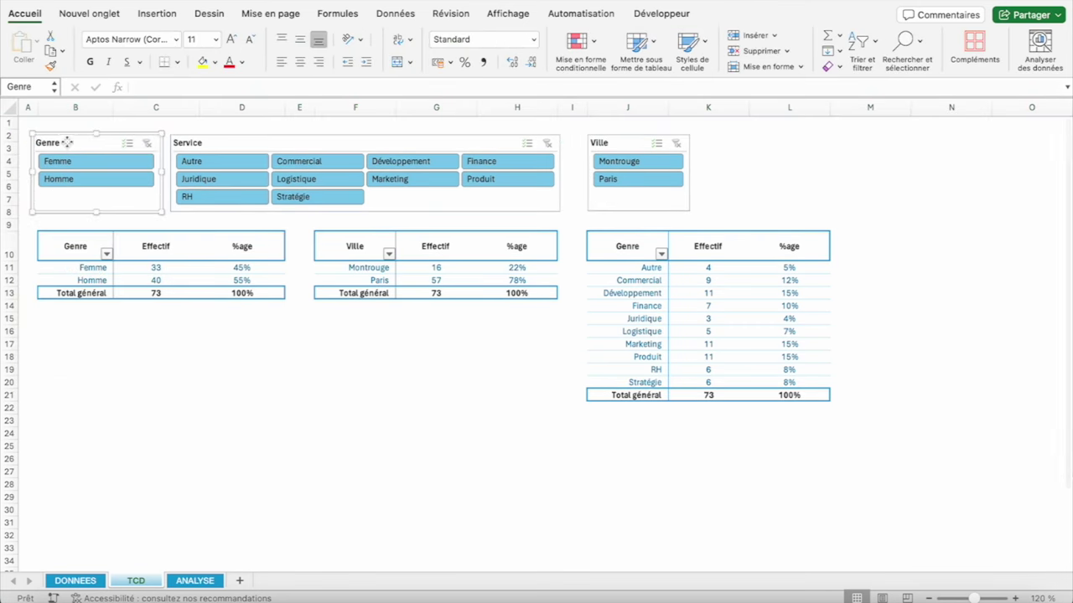
{"action": "left_click", "coordinate": [244, 147]}
{"action": "left_click", "coordinate": [609, 144]}
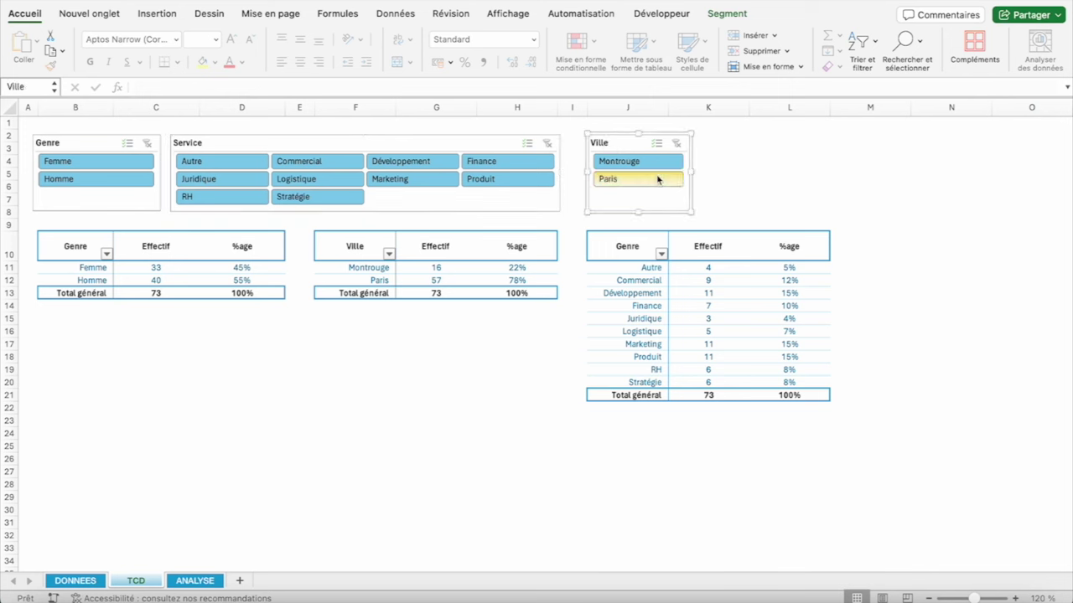
{"action": "left_click", "coordinate": [77, 144]}
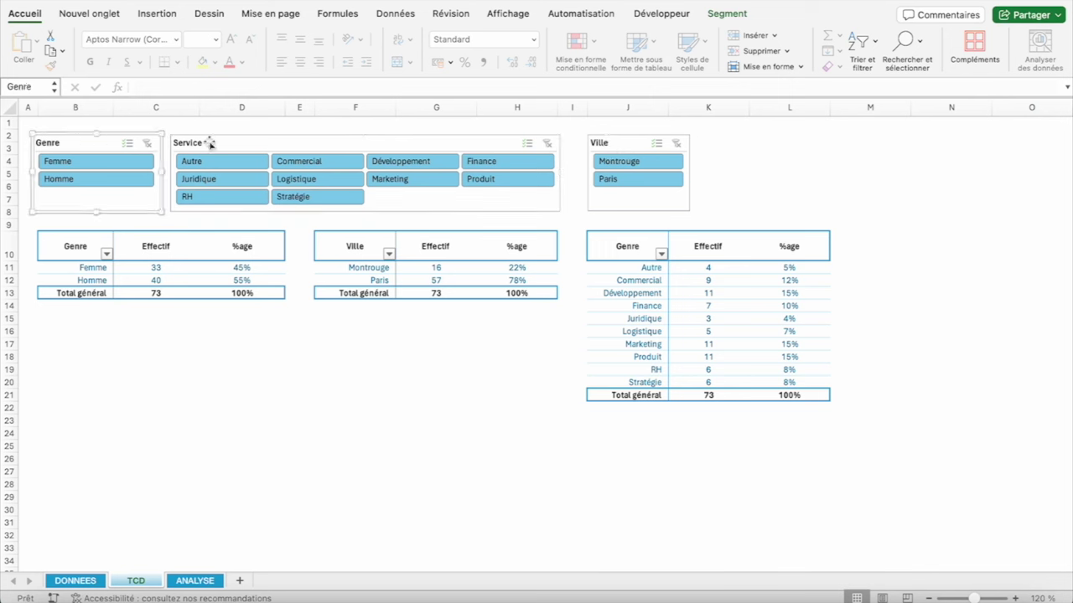
{"action": "left_click", "coordinate": [208, 144], "text": "shift"}
{"action": "left_click", "coordinate": [605, 144], "text": "shift"}
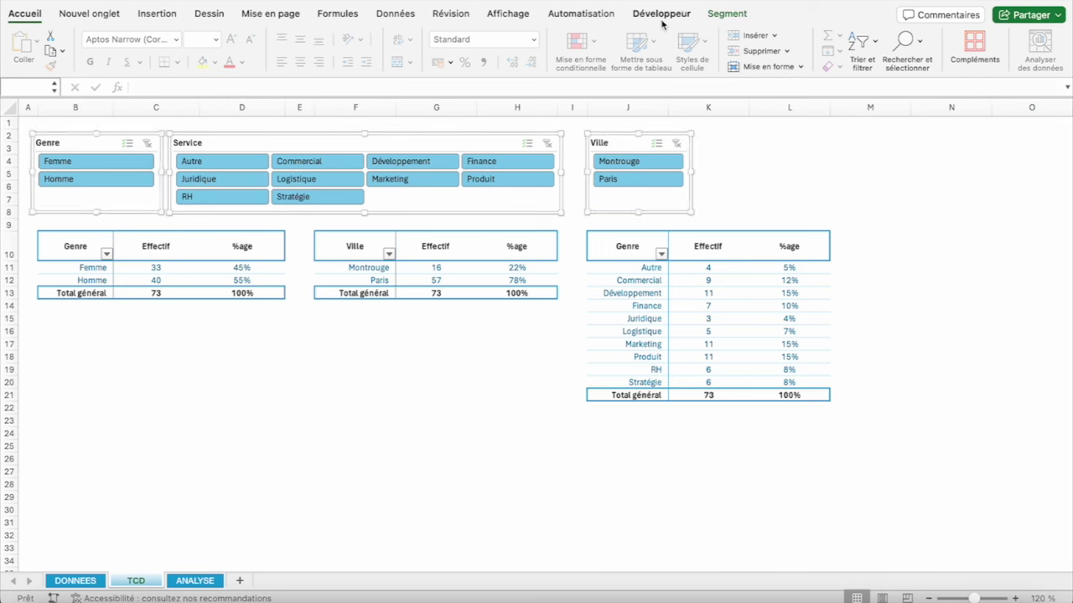
Distribute the Genre, Service and Ville slicers horizontally with Répartir horizontalement
{"action": "left_click", "coordinate": [737, 14]}
{"action": "left_click", "coordinate": [682, 44]}
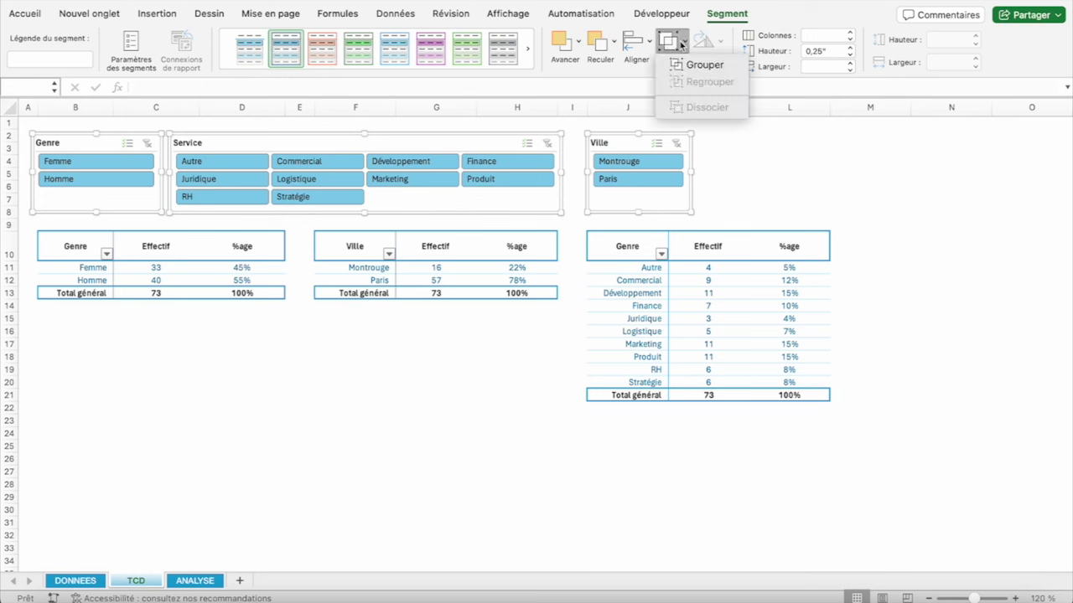
{"action": "left_click", "coordinate": [646, 44]}
{"action": "left_click", "coordinate": [645, 44]}
{"action": "left_click", "coordinate": [645, 44]}
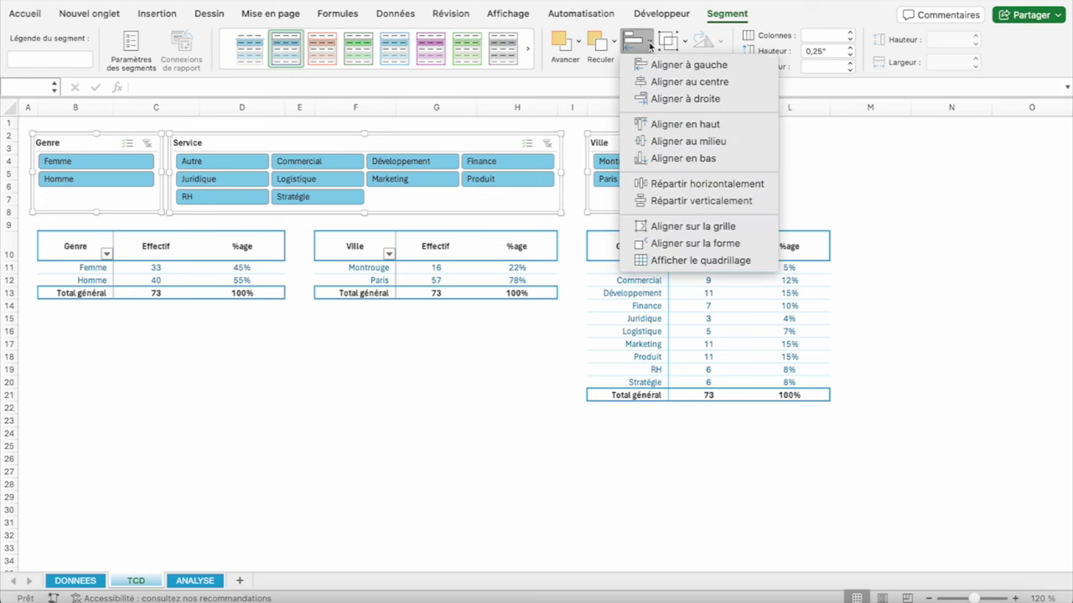
{"action": "left_click", "coordinate": [60, 148]}
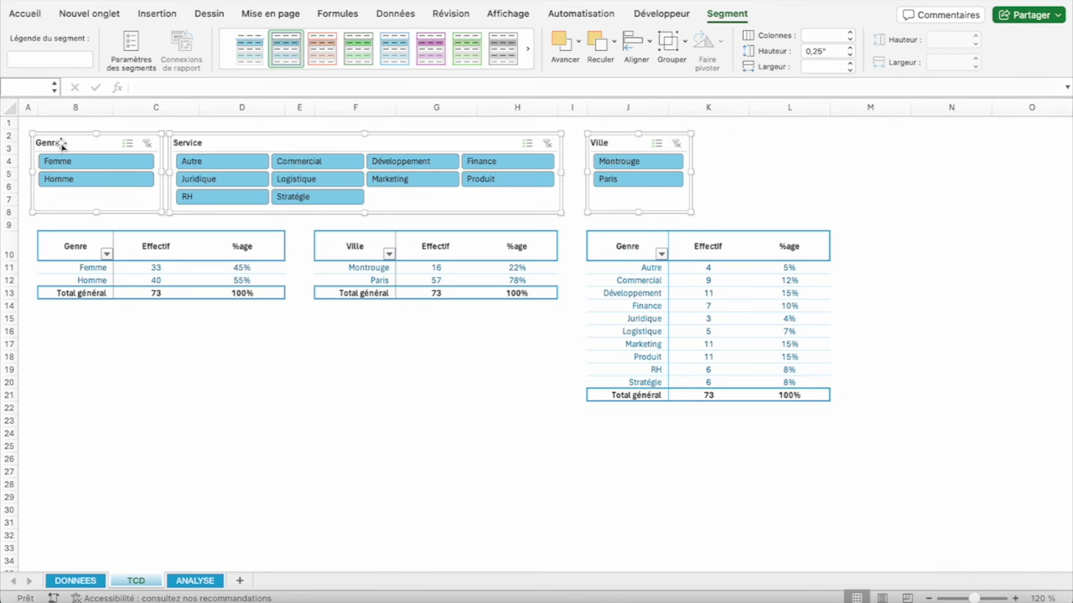
{"action": "left_click", "coordinate": [58, 122]}
{"action": "left_click", "coordinate": [50, 142]}
{"action": "left_click", "coordinate": [196, 143], "text": "ctrl"}
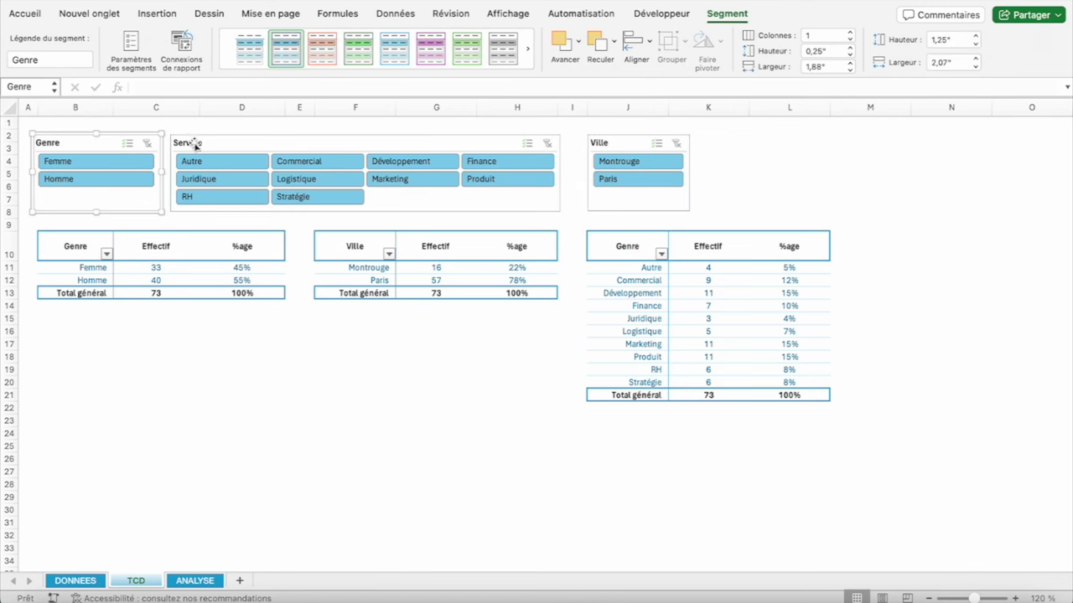
{"action": "left_click", "coordinate": [611, 144], "text": "ctrl"}
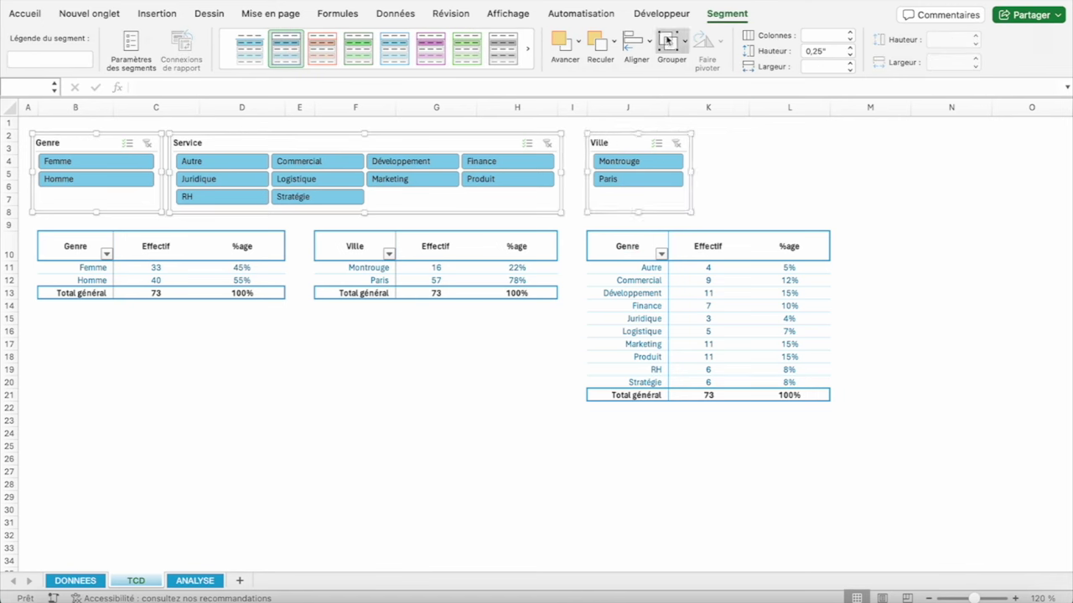
{"action": "left_click", "coordinate": [646, 43]}
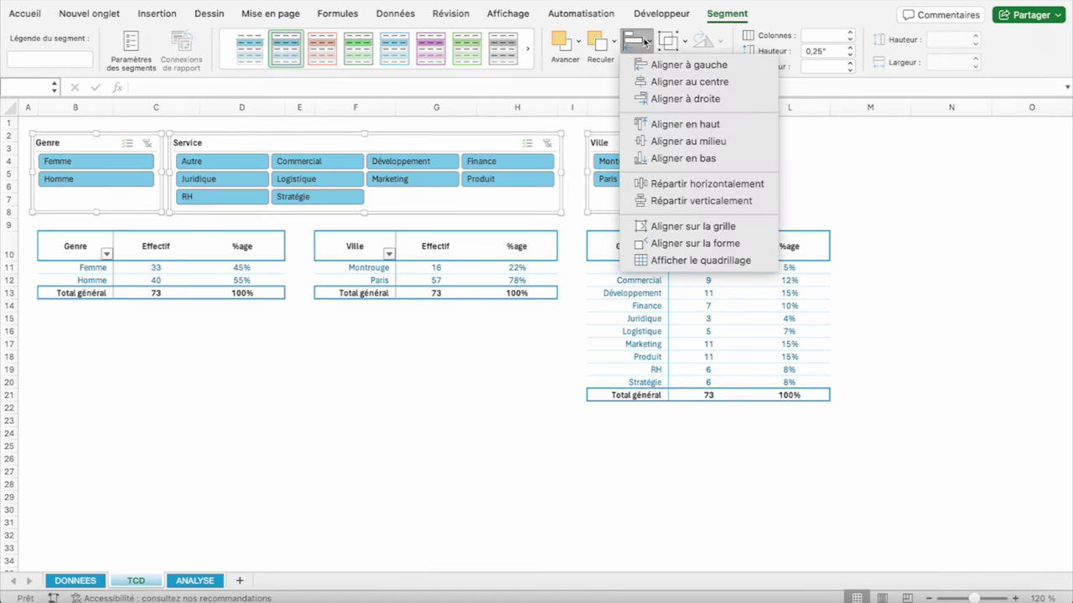
{"action": "left_click", "coordinate": [683, 184]}
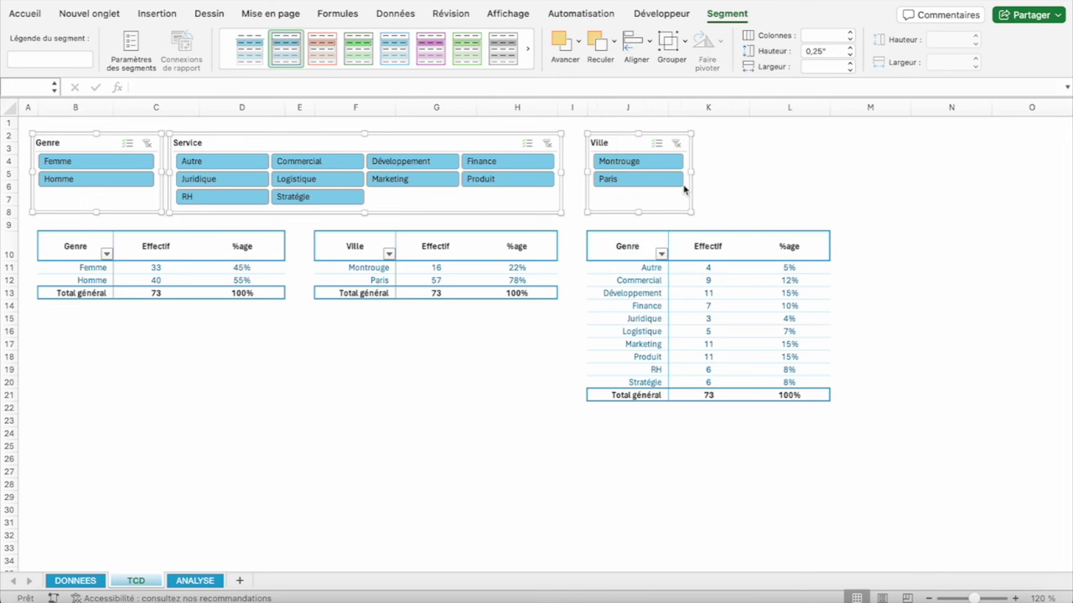
{"action": "left_click", "coordinate": [779, 195]}
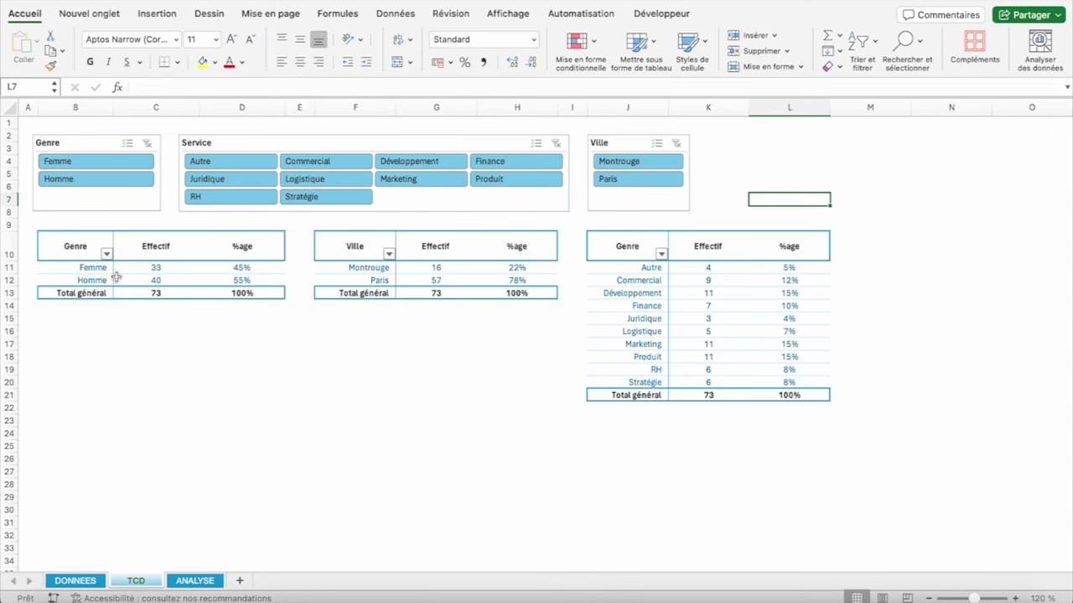
Test the Service slicer with RH, then clear its filter
{"action": "left_click", "coordinate": [203, 198]}
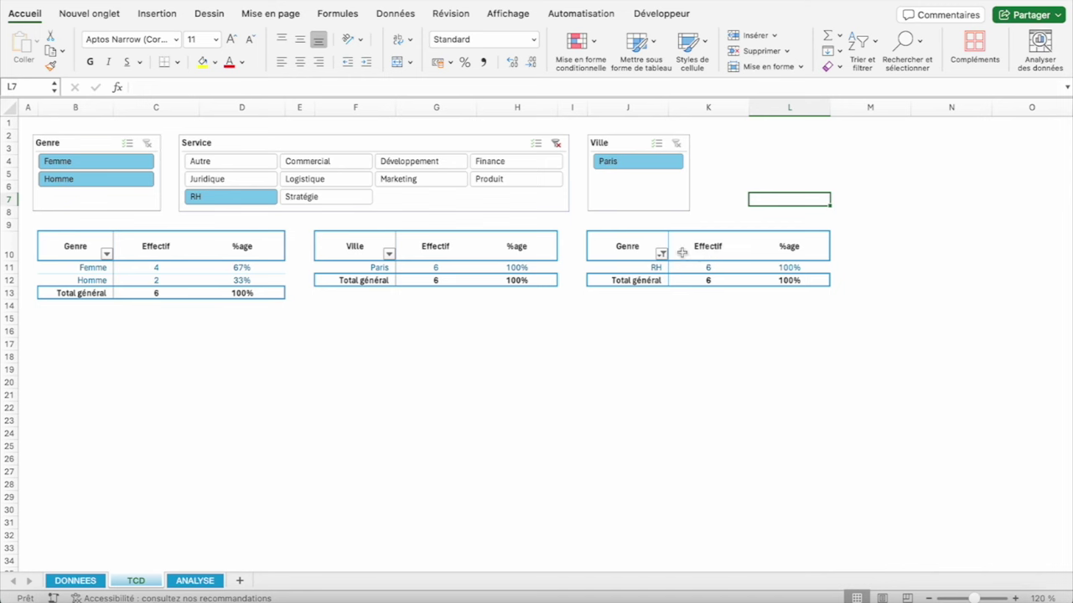
{"action": "left_click", "coordinate": [555, 144]}
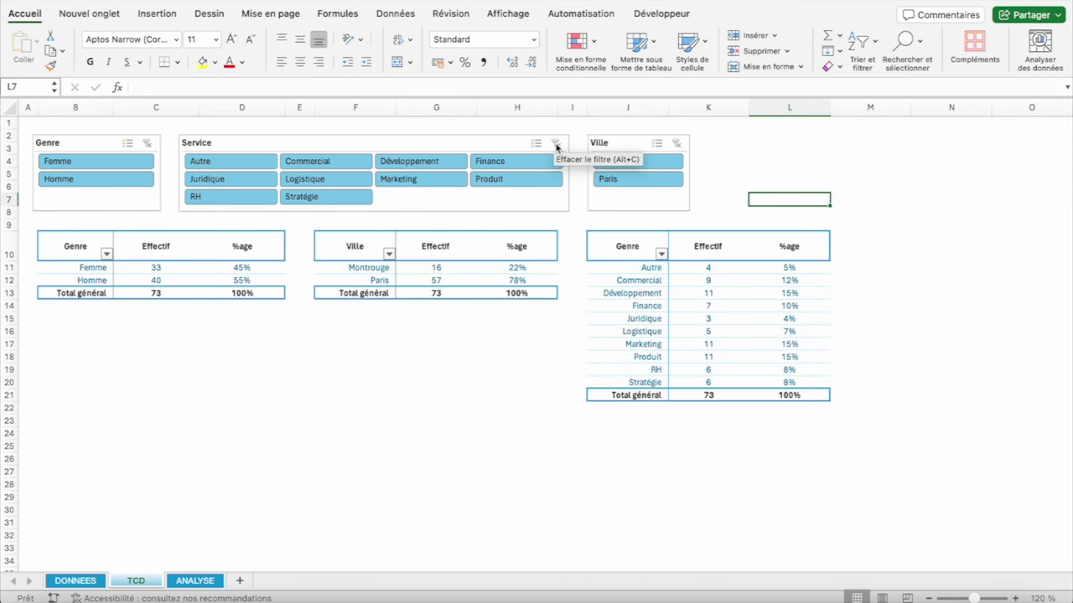
{"action": "left_click", "coordinate": [444, 140]}
Rearrange the slicers into the order Genre, Ville, Service
{"action": "left_click", "coordinate": [83, 143]}
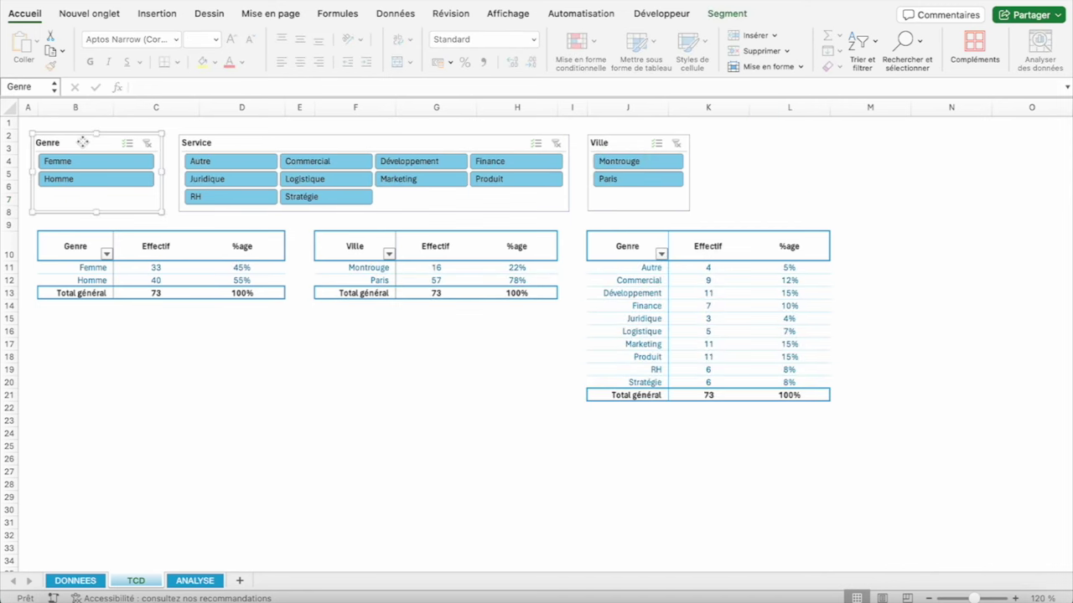
{"action": "right_click", "coordinate": [83, 142]}
{"action": "left_click", "coordinate": [60, 148]}
{"action": "left_click", "coordinate": [328, 139]}
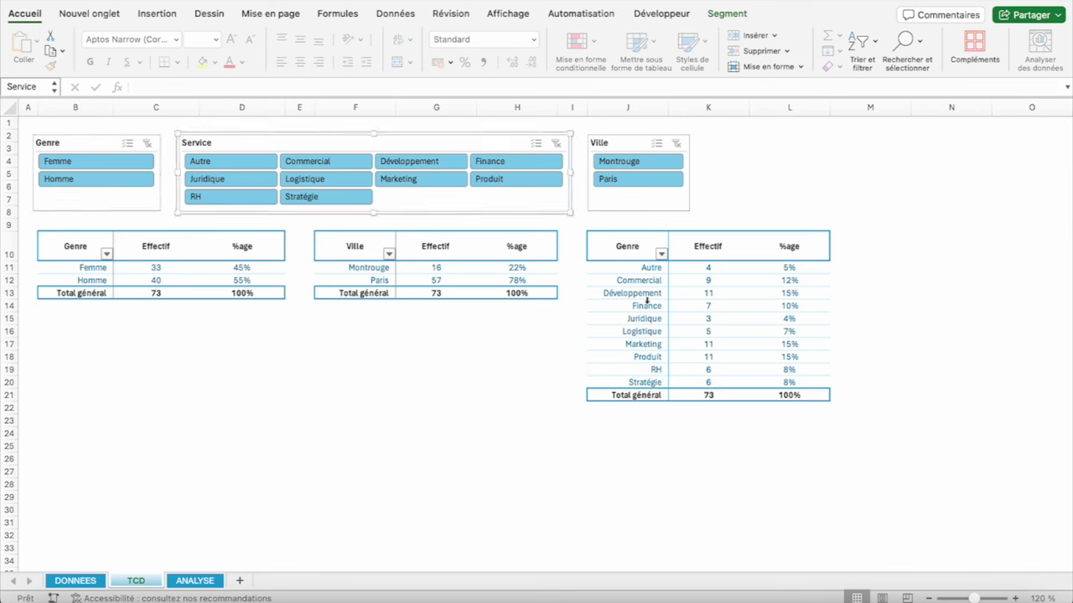
{"action": "mouse_move", "coordinate": [436, 139]}
{"action": "left_mouse_down"}
{"action": "mouse_move", "coordinate": [910, 141]}
{"action": "mouse_move", "coordinate": [838, 137]}
{"action": "left_mouse_up"}
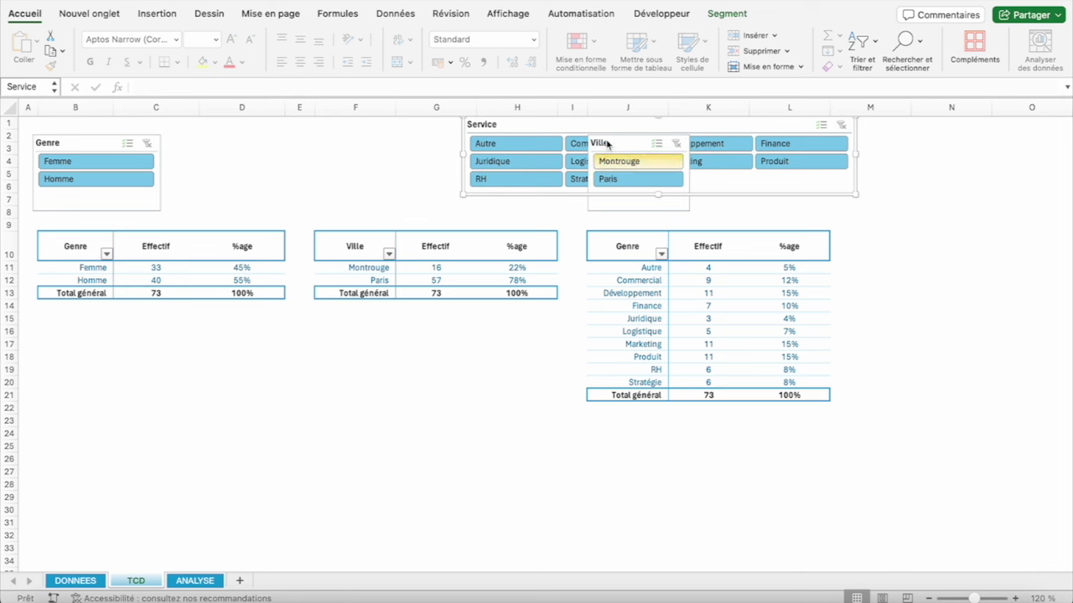
{"action": "left_click_drag", "start_coordinate": [605, 142], "coordinate": [194, 139]}
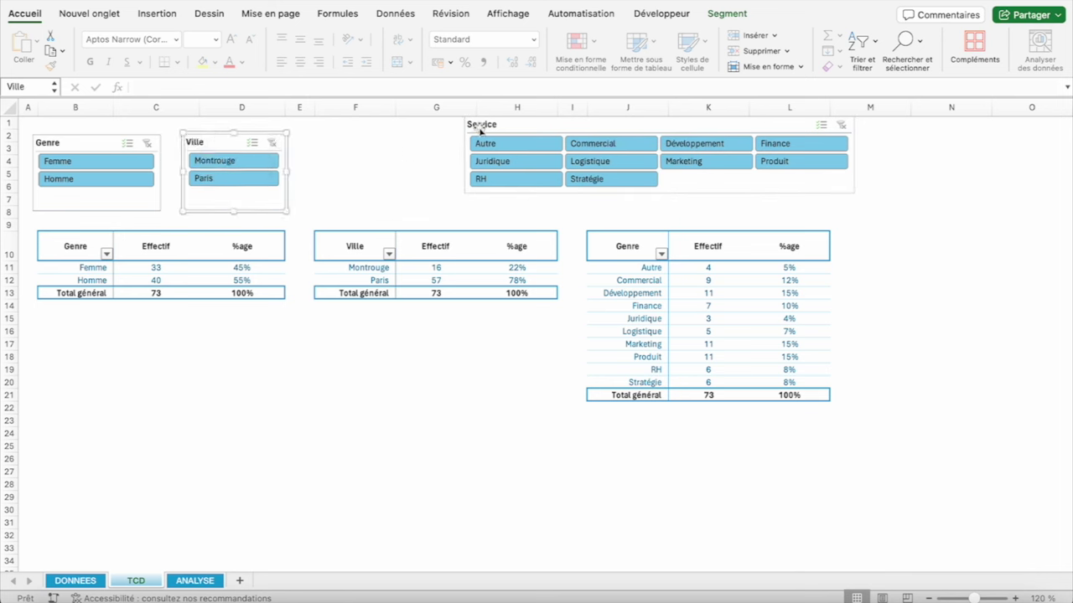
{"action": "left_click_drag", "start_coordinate": [480, 130], "coordinate": [320, 142]}
Apply Aligner en haut and Répartir horizontalement to the Genre, Ville and Service slicers
{"action": "left_click", "coordinate": [101, 146]}
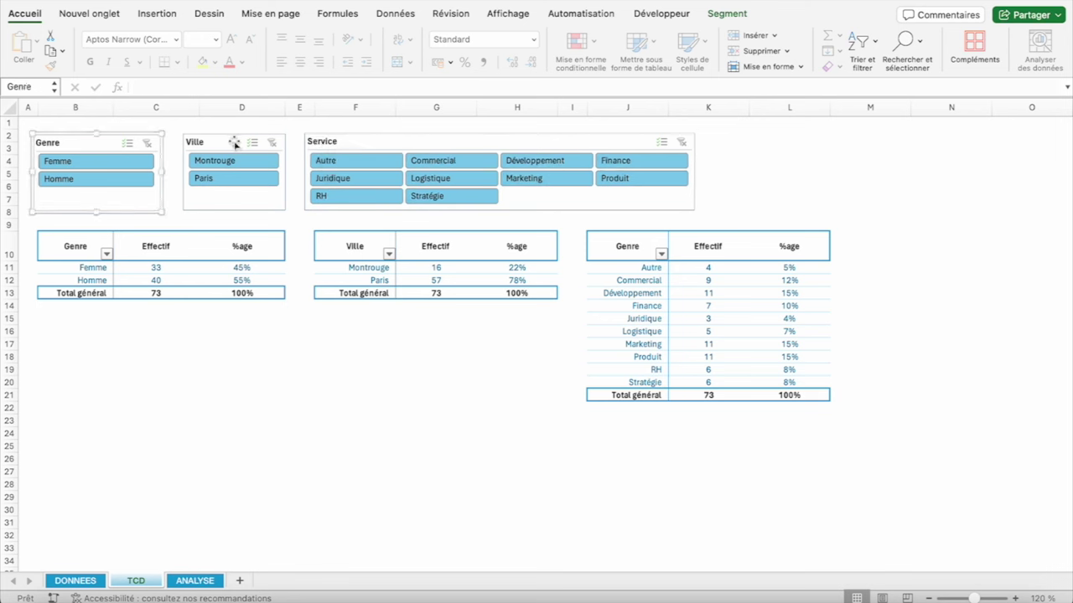
{"action": "left_click", "coordinate": [235, 144], "text": "shift"}
{"action": "left_click", "coordinate": [381, 135], "text": "shift"}
{"action": "left_click", "coordinate": [729, 13]}
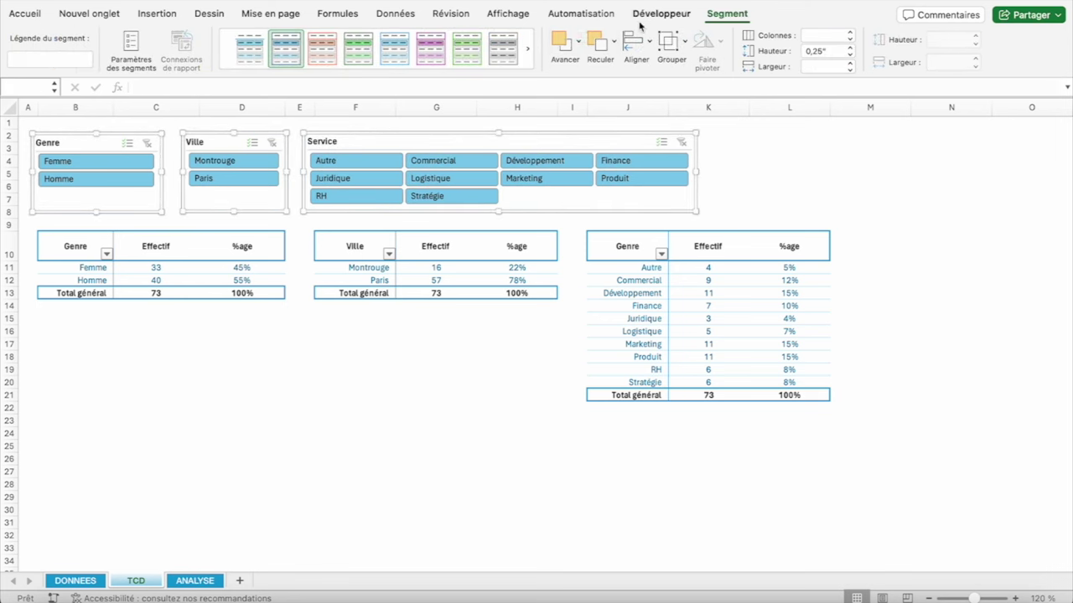
{"action": "left_click", "coordinate": [647, 45]}
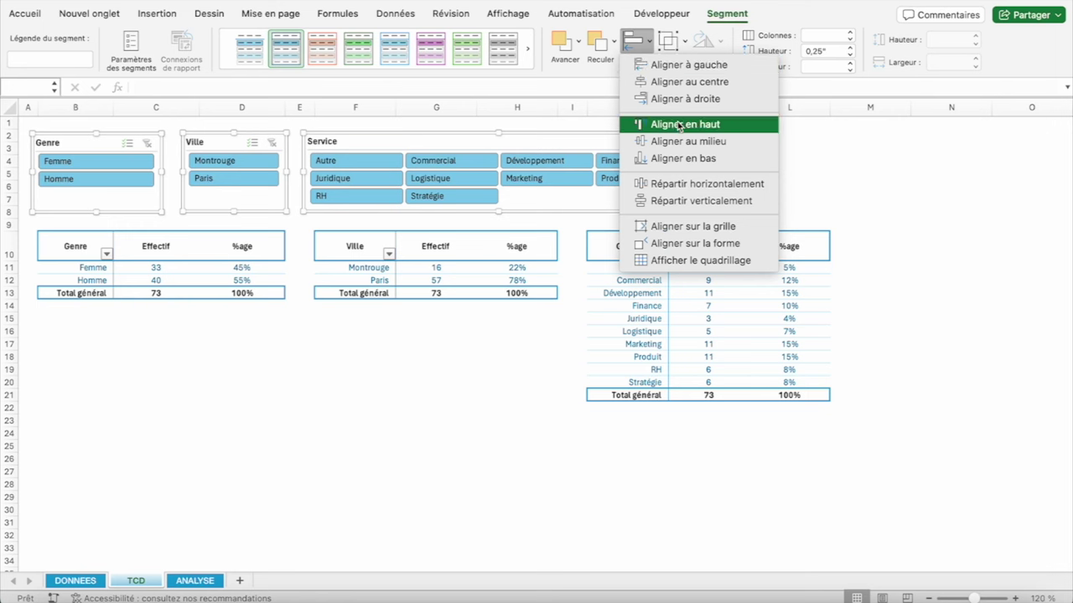
{"action": "left_click", "coordinate": [682, 125]}
{"action": "left_click", "coordinate": [647, 46]}
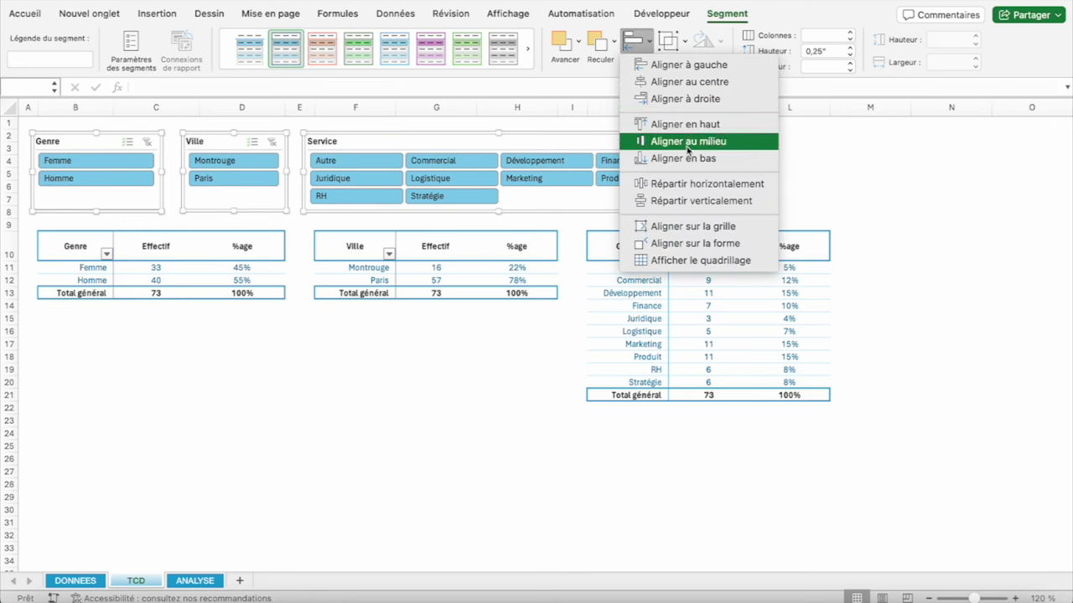
{"action": "left_click", "coordinate": [681, 177]}
{"action": "left_click", "coordinate": [765, 171]}
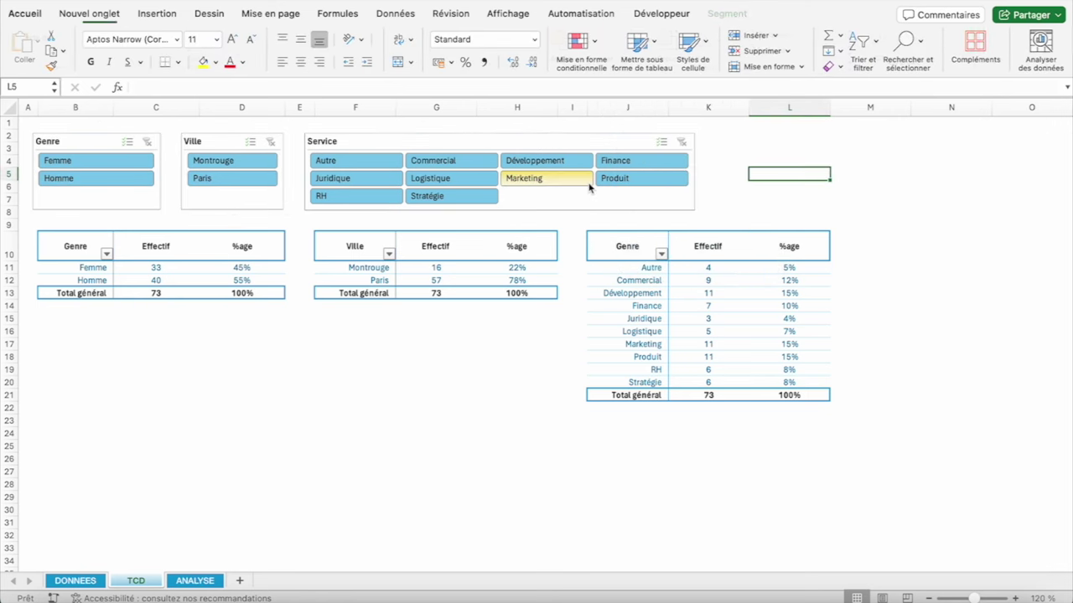
Check the size settings of the Genre, Ville and Service slicers
{"action": "left_click", "coordinate": [60, 142]}
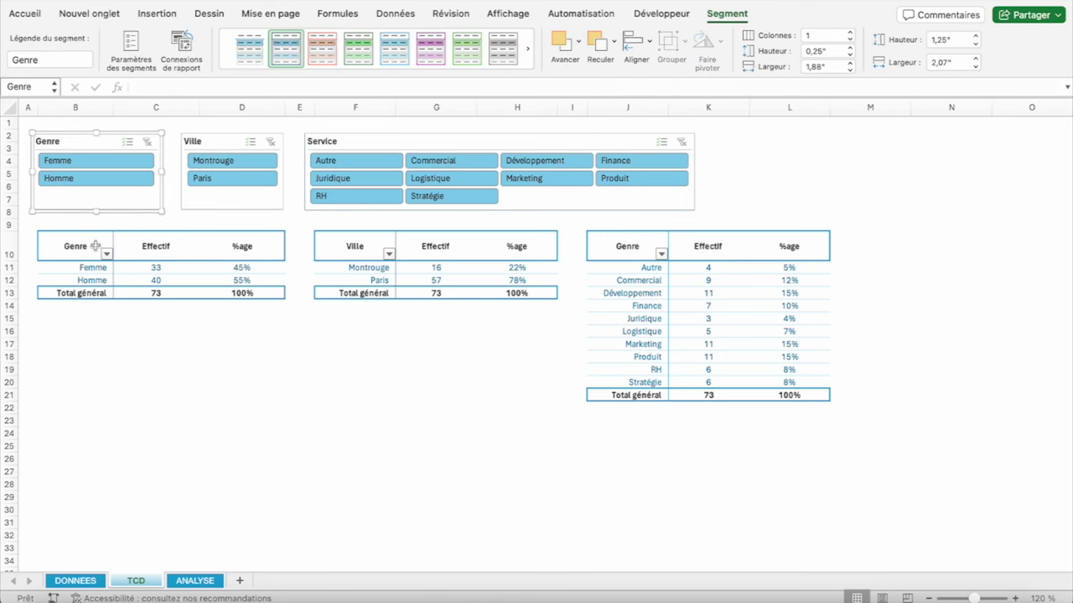
{"action": "left_click", "coordinate": [231, 139]}
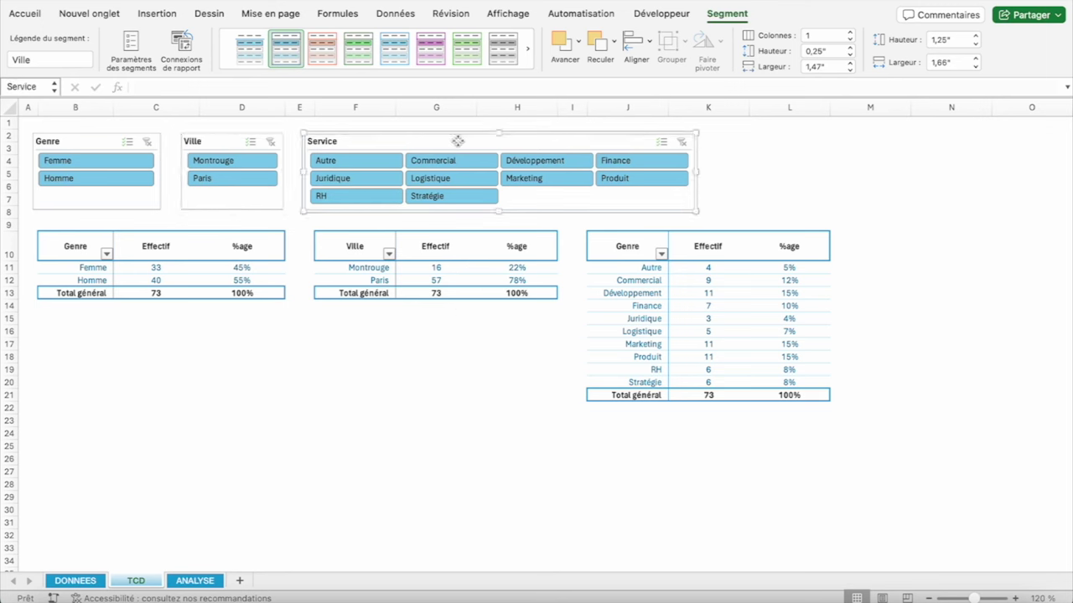
{"action": "left_click", "coordinate": [461, 143]}
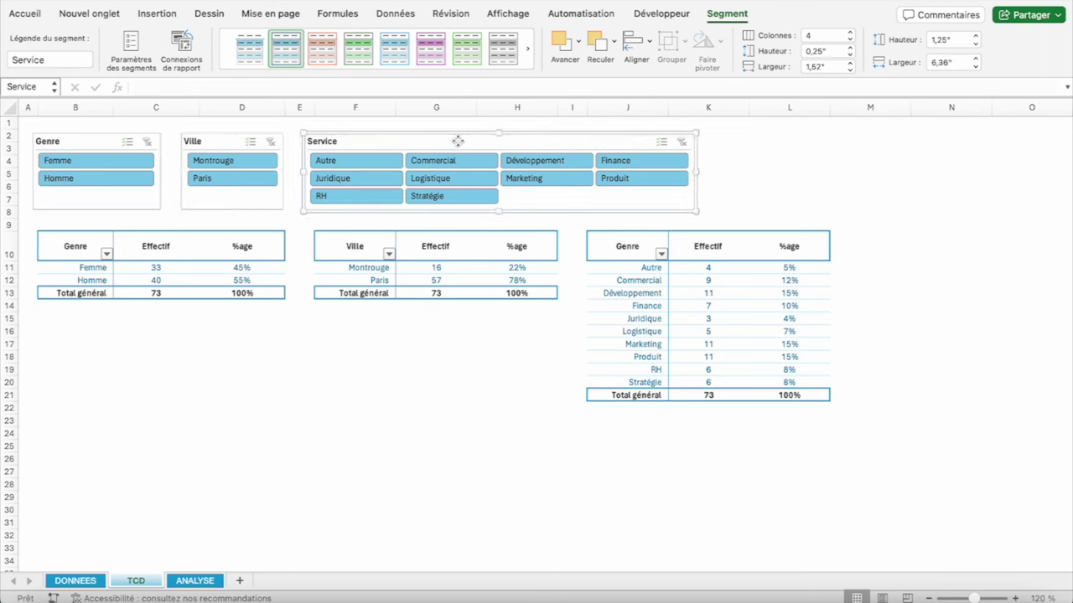
{"action": "right_click", "coordinate": [76, 142]}
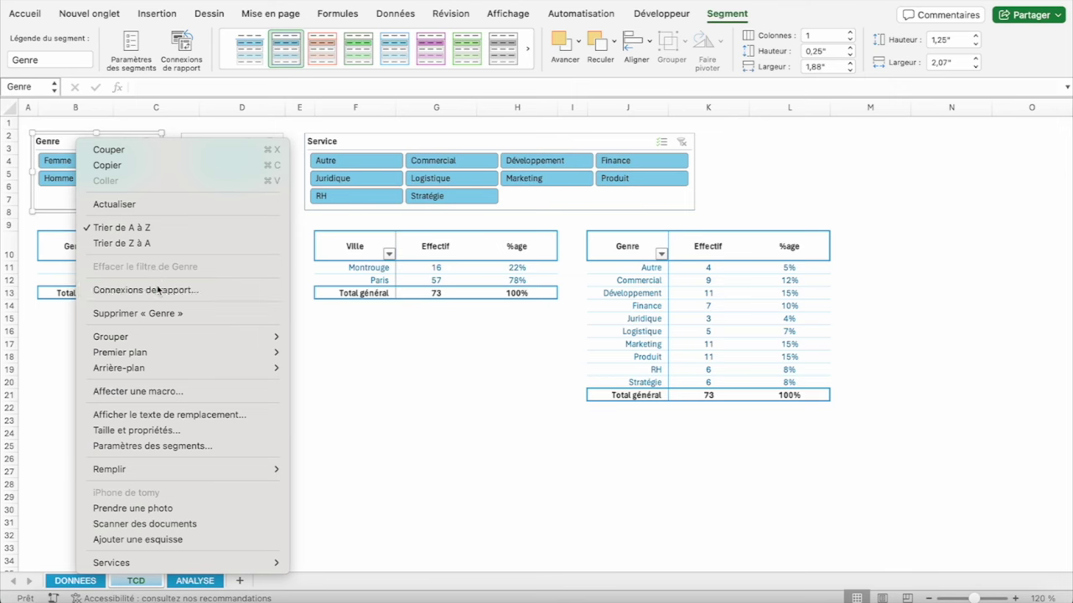
Review and confirm the Genre slicer's pivot table report connections
{"action": "left_click", "coordinate": [157, 289]}
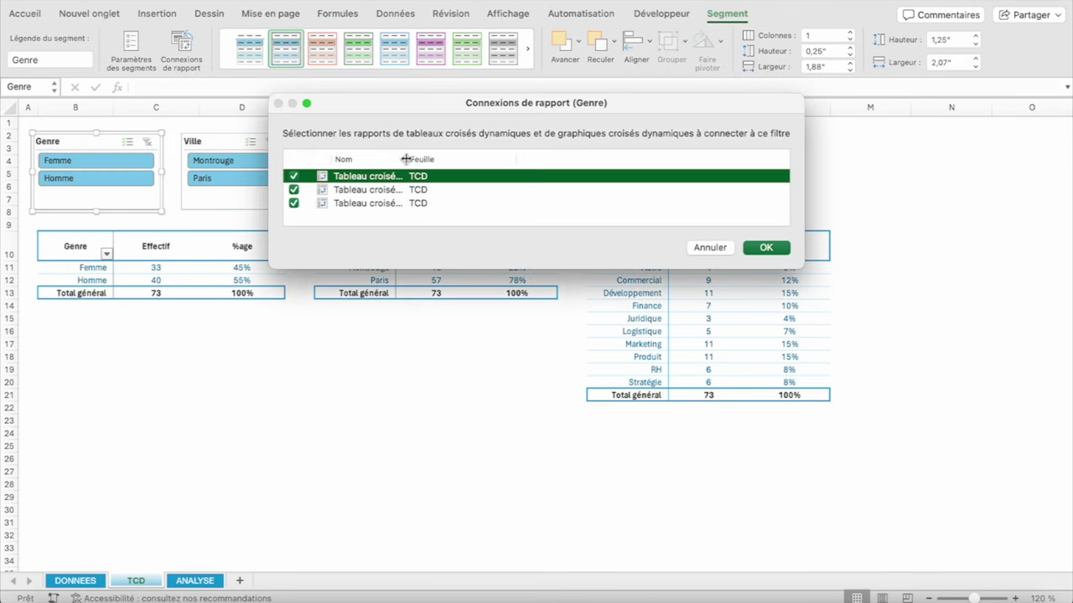
{"action": "left_click_drag", "start_coordinate": [406, 159], "coordinate": [474, 159]}
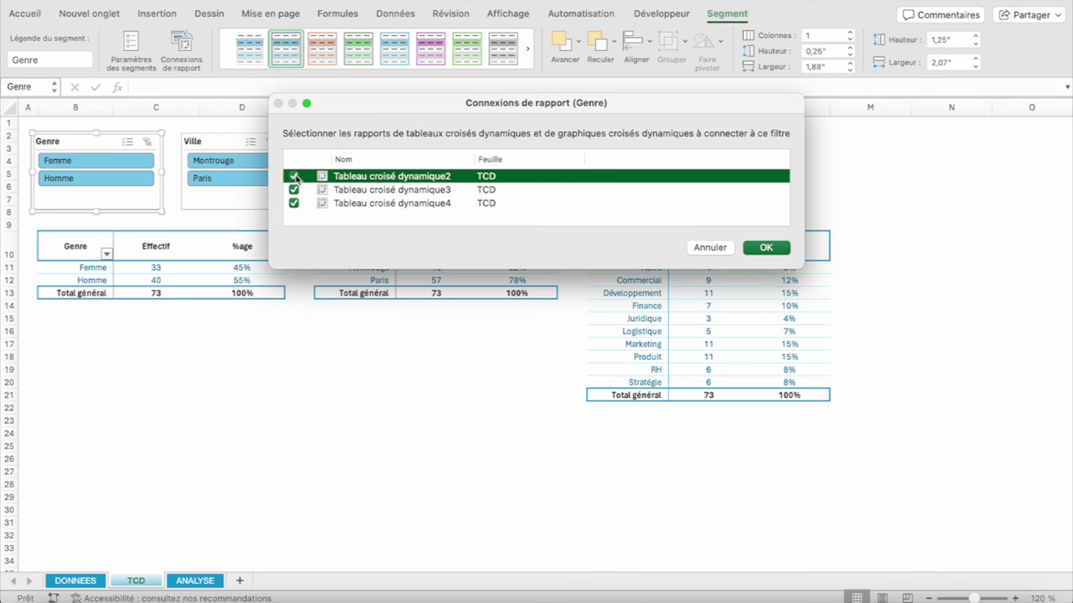
{"action": "left_click", "coordinate": [767, 249]}
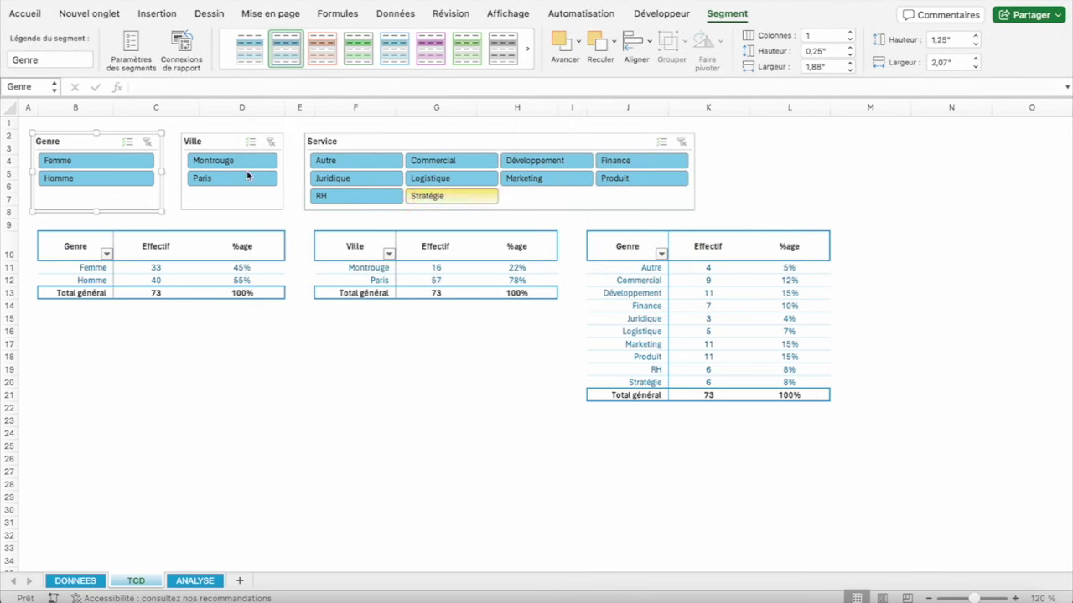
Test the Genre slicer with Femme and Homme, then clear its filter
{"action": "left_click", "coordinate": [89, 160]}
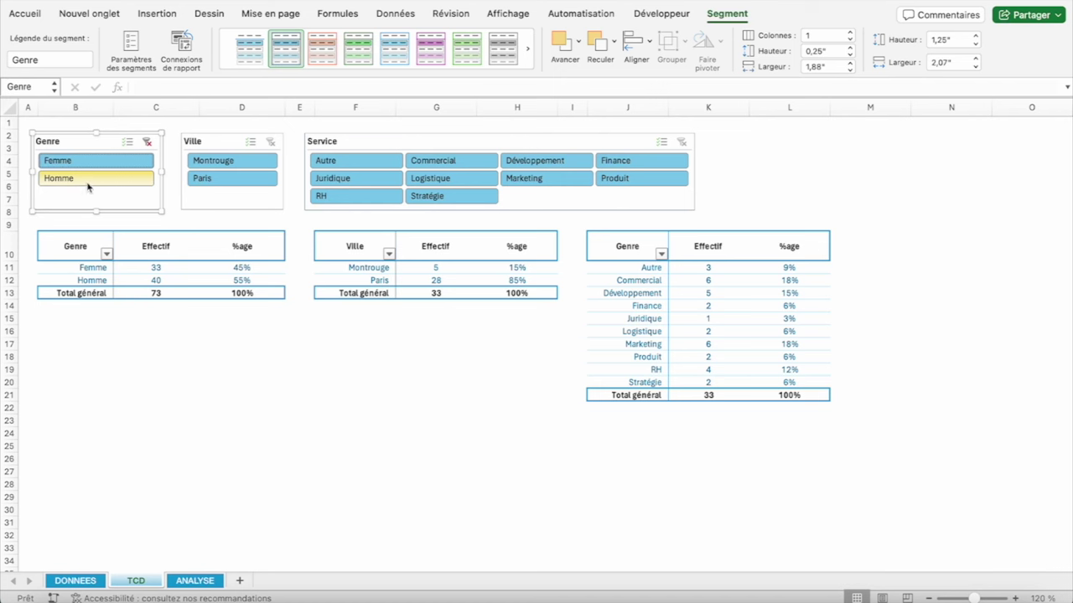
{"action": "left_click", "coordinate": [88, 186]}
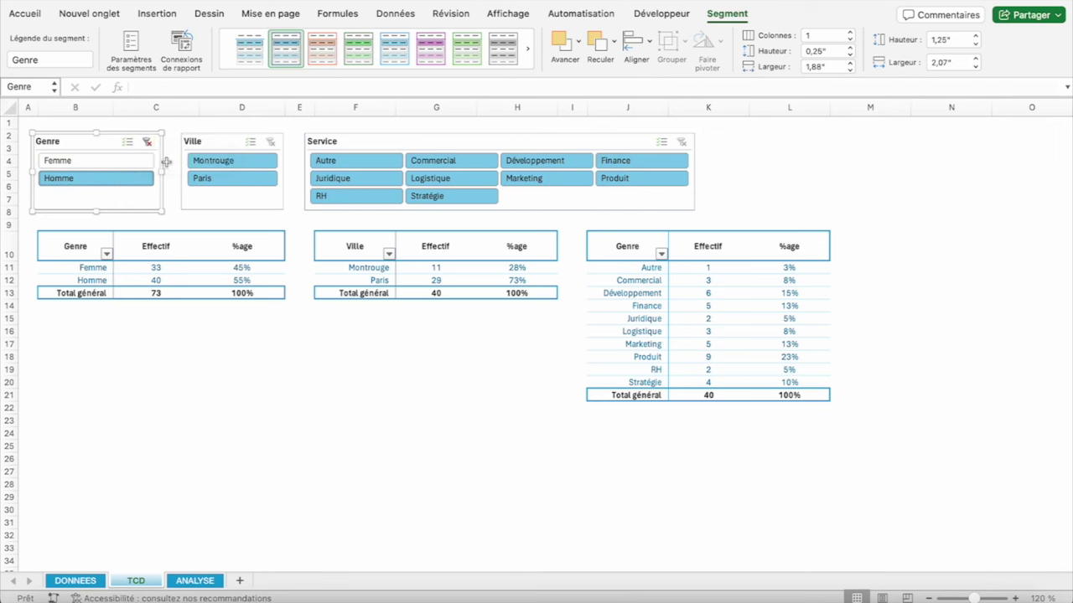
{"action": "left_click", "coordinate": [143, 161]}
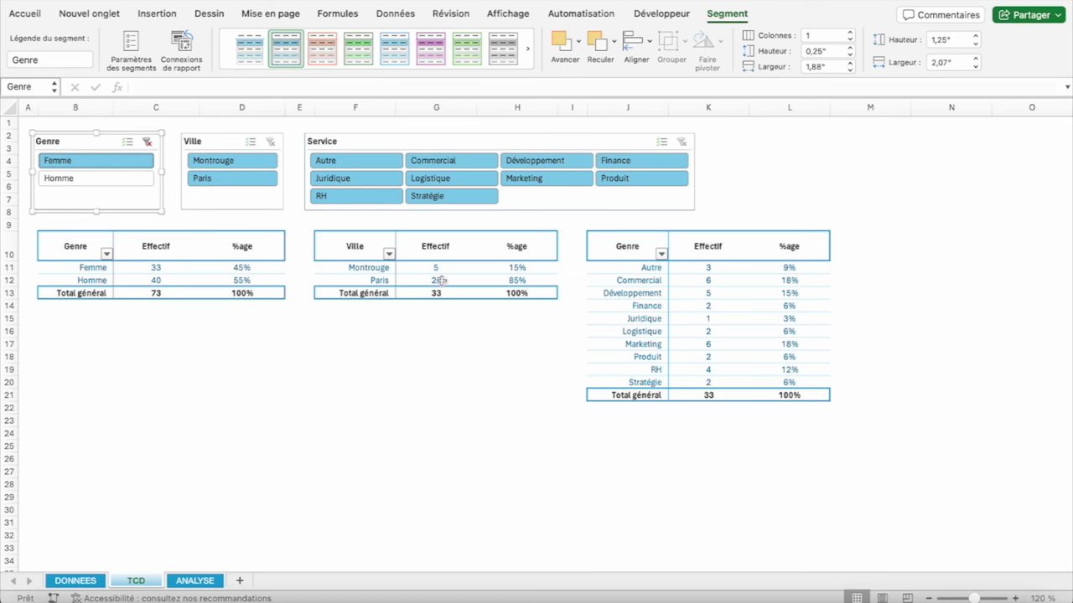
{"action": "left_click", "coordinate": [132, 177]}
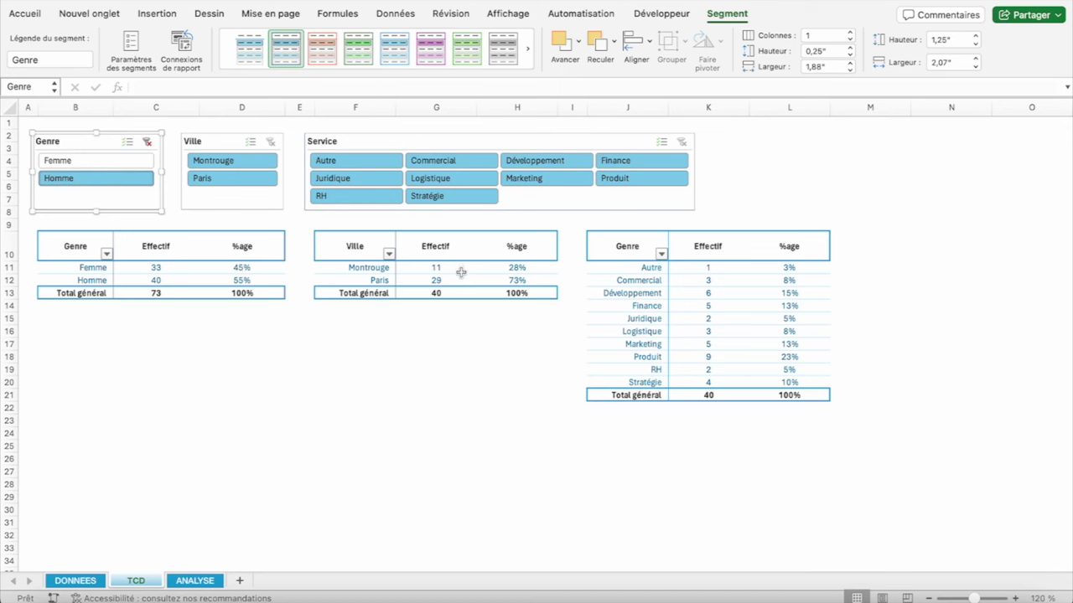
{"action": "left_click", "coordinate": [147, 142]}
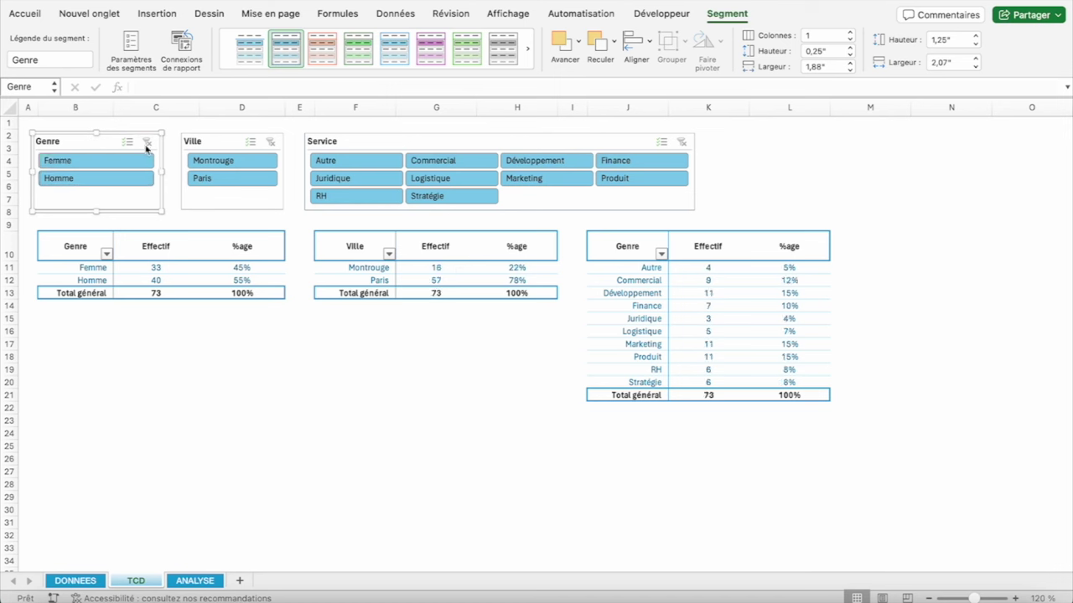
{"action": "left_click", "coordinate": [115, 178]}
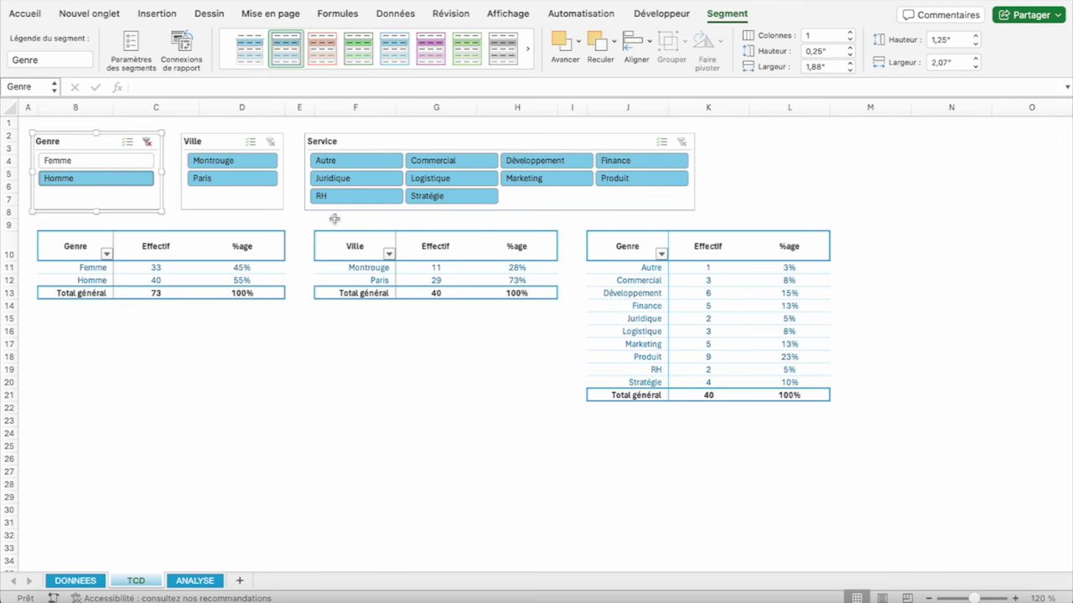
{"action": "left_click", "coordinate": [147, 142]}
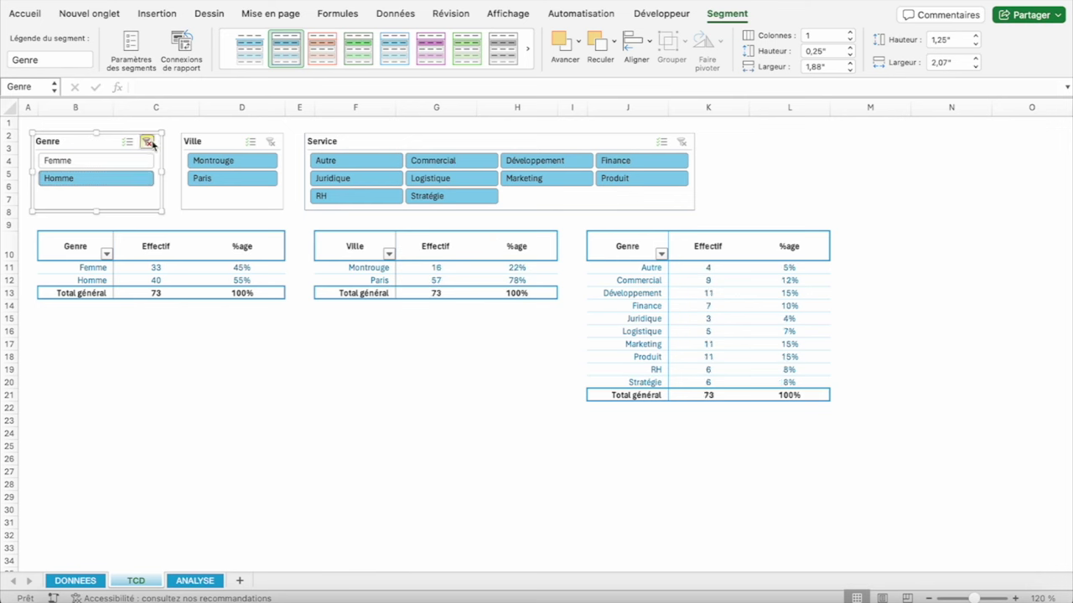
{"action": "left_click", "coordinate": [223, 148]}
Apply new report connections for the Ville slicer via Connexions de rapport
{"action": "right_click", "coordinate": [223, 148]}
{"action": "left_click", "coordinate": [318, 297]}
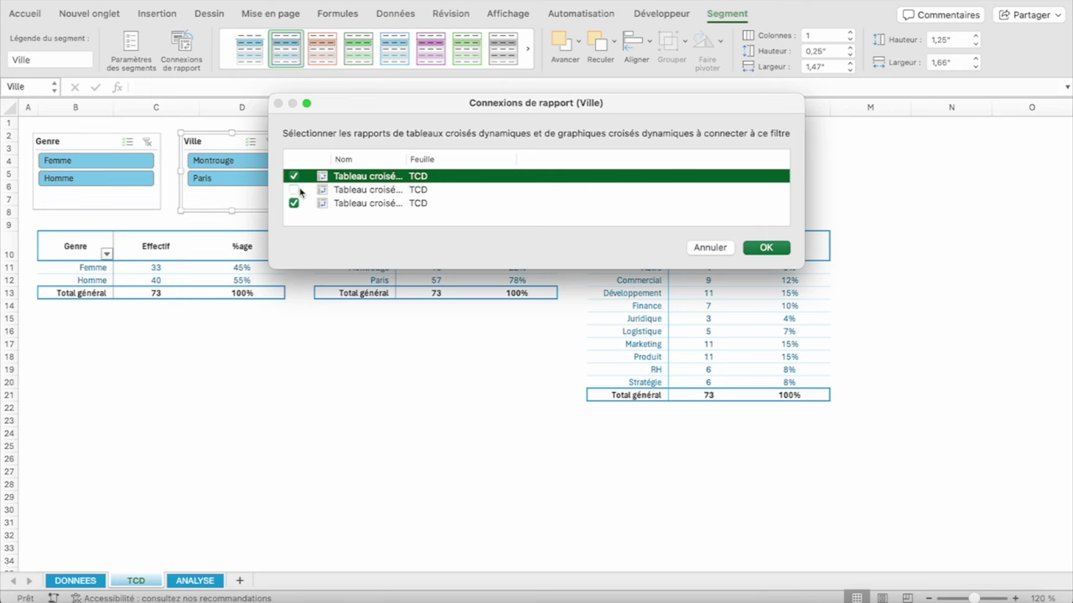
{"action": "left_click", "coordinate": [764, 248]}
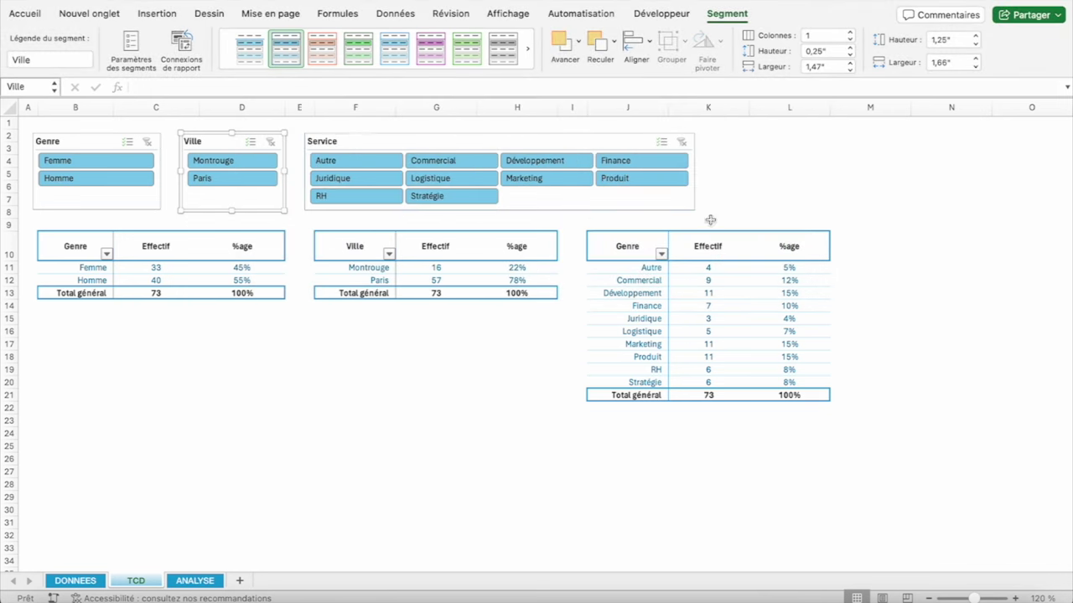
Test the Ville slicer with Paris and Montrouge, then clear the city filter
{"action": "left_click", "coordinate": [224, 178]}
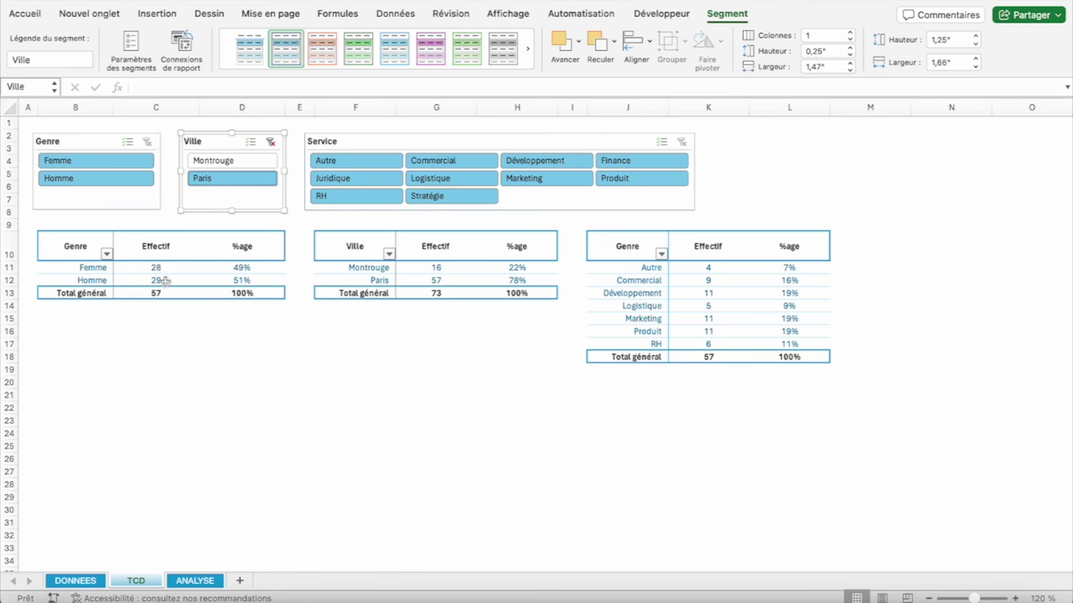
{"action": "left_click", "coordinate": [228, 162]}
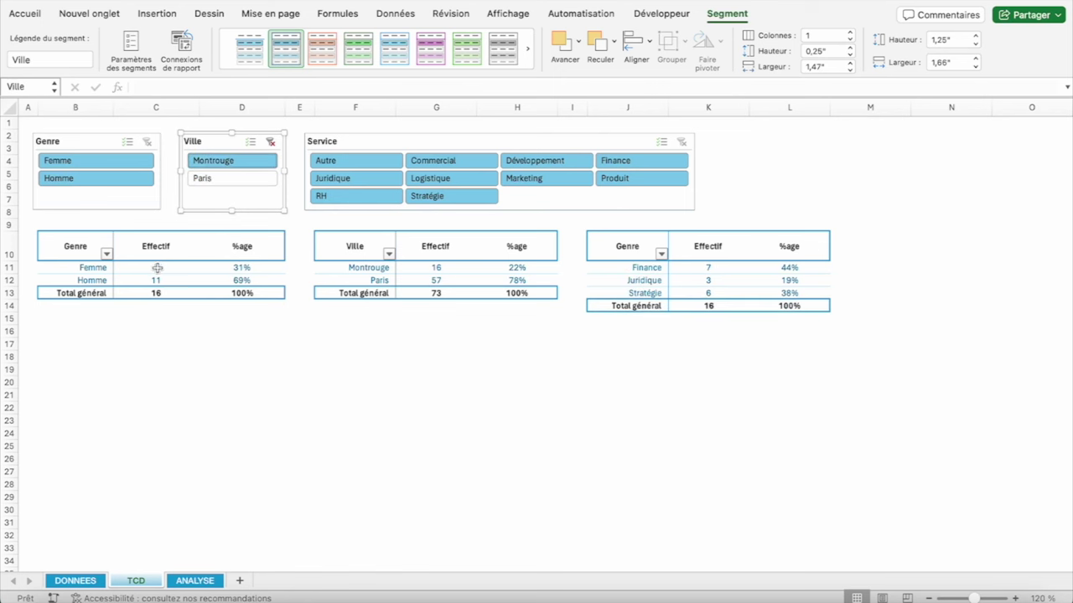
{"action": "left_click", "coordinate": [271, 142]}
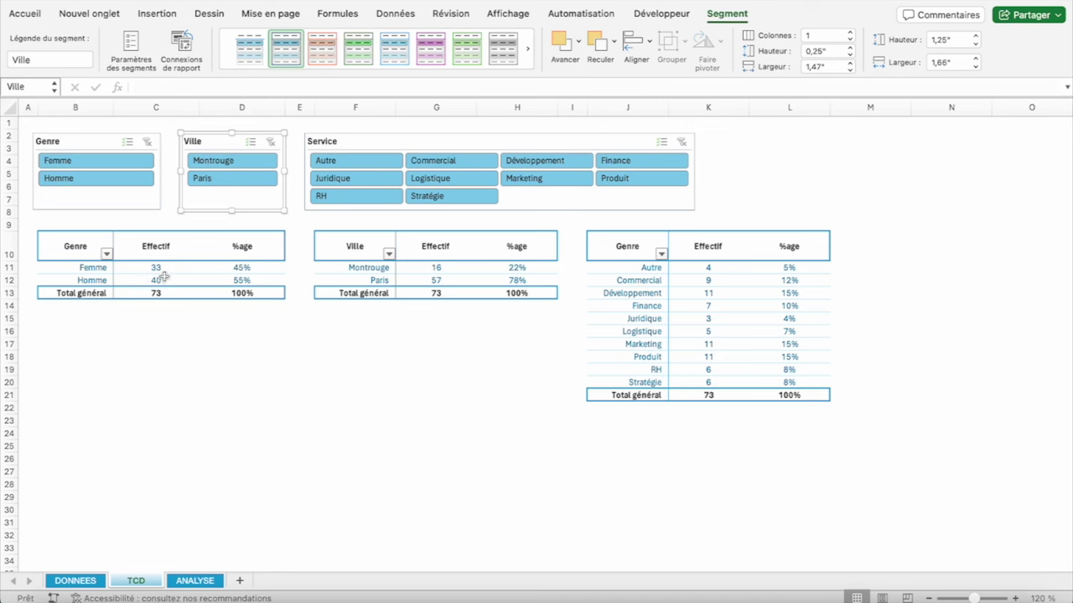
{"action": "left_click", "coordinate": [243, 178]}
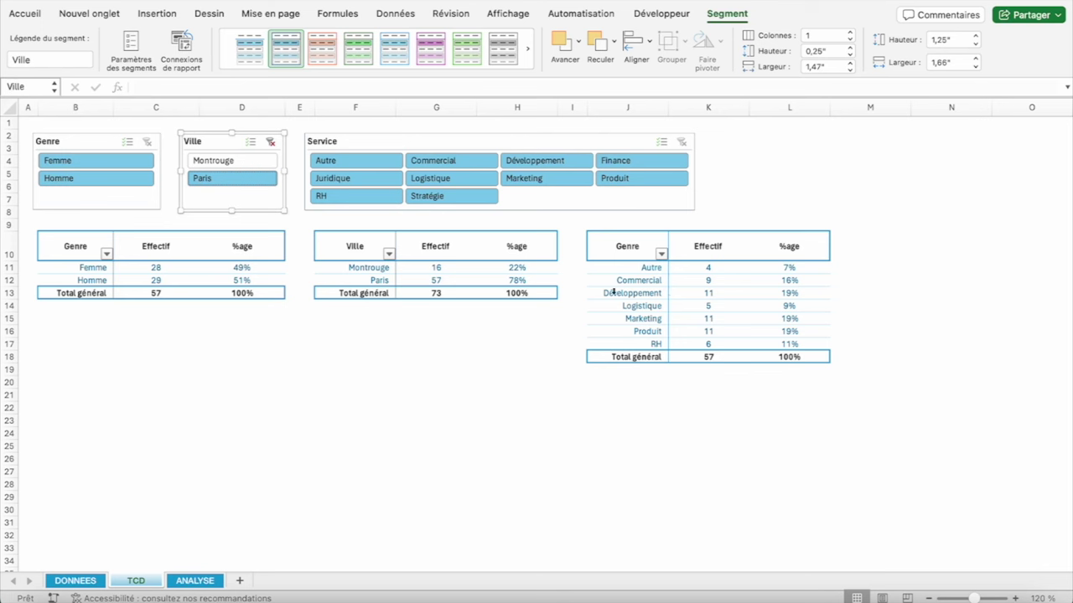
{"action": "left_click", "coordinate": [228, 162]}
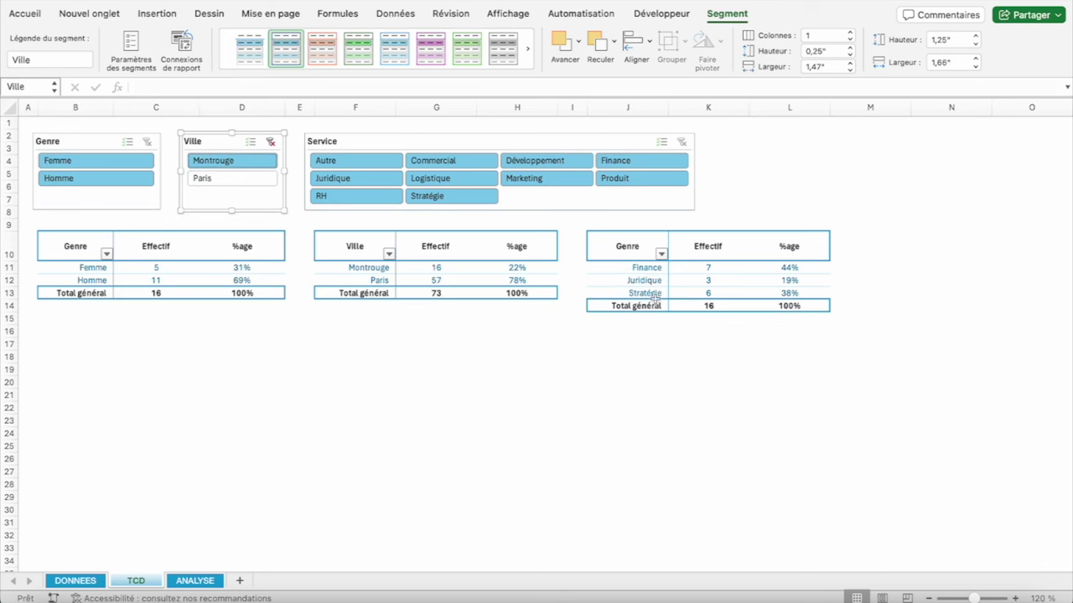
{"action": "left_click", "coordinate": [269, 142]}
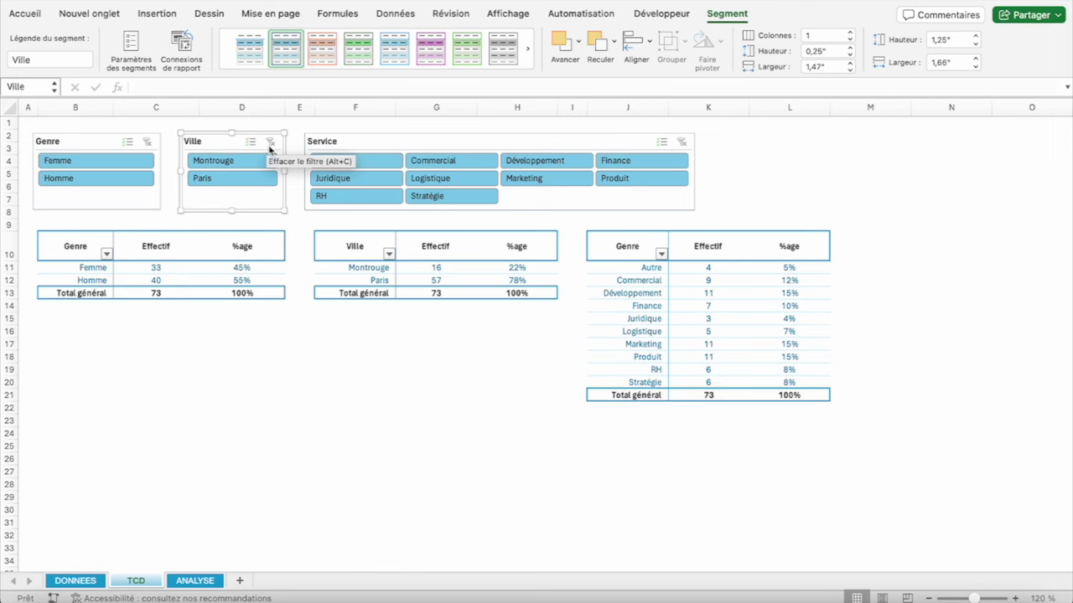
Unlink the Service pivot from the Service slicer, test Marketing, then clear the filter
{"action": "right_click", "coordinate": [366, 141]}
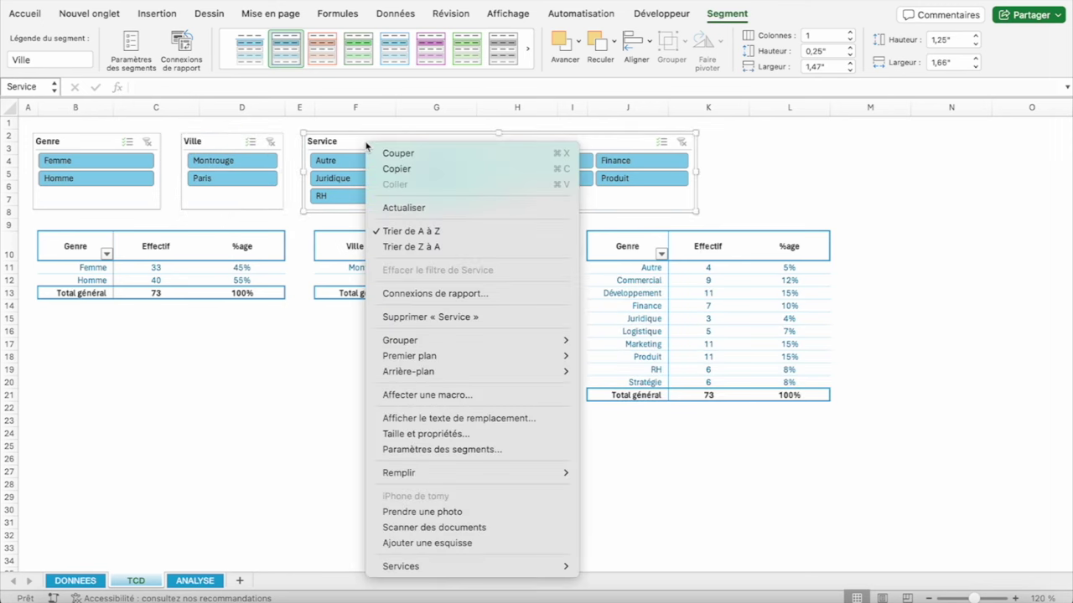
{"action": "left_click", "coordinate": [466, 295]}
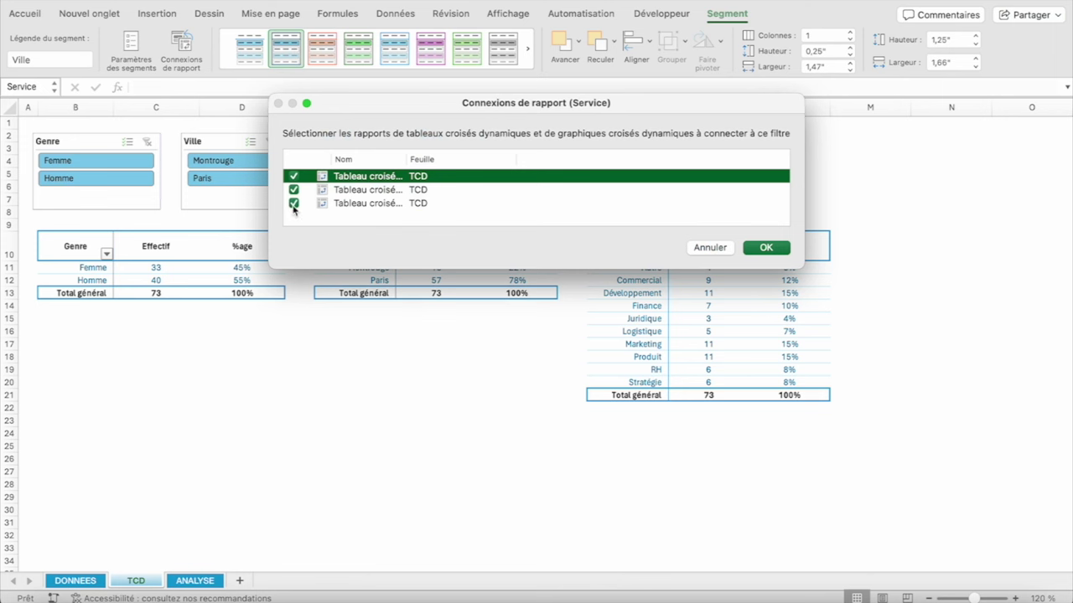
{"action": "left_click", "coordinate": [293, 204]}
{"action": "left_click", "coordinate": [766, 247]}
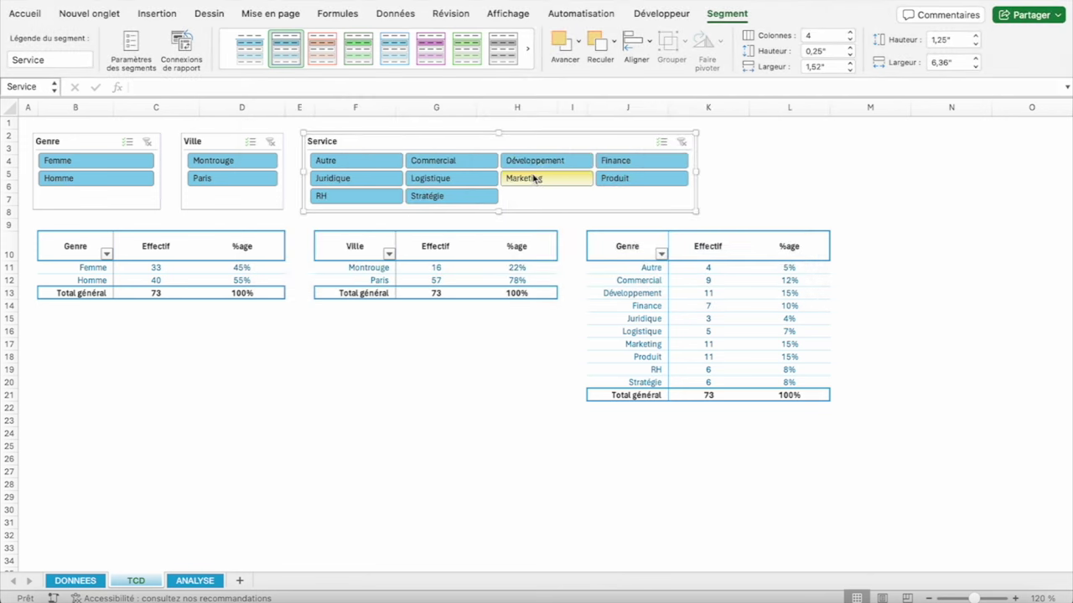
{"action": "left_click", "coordinate": [537, 178]}
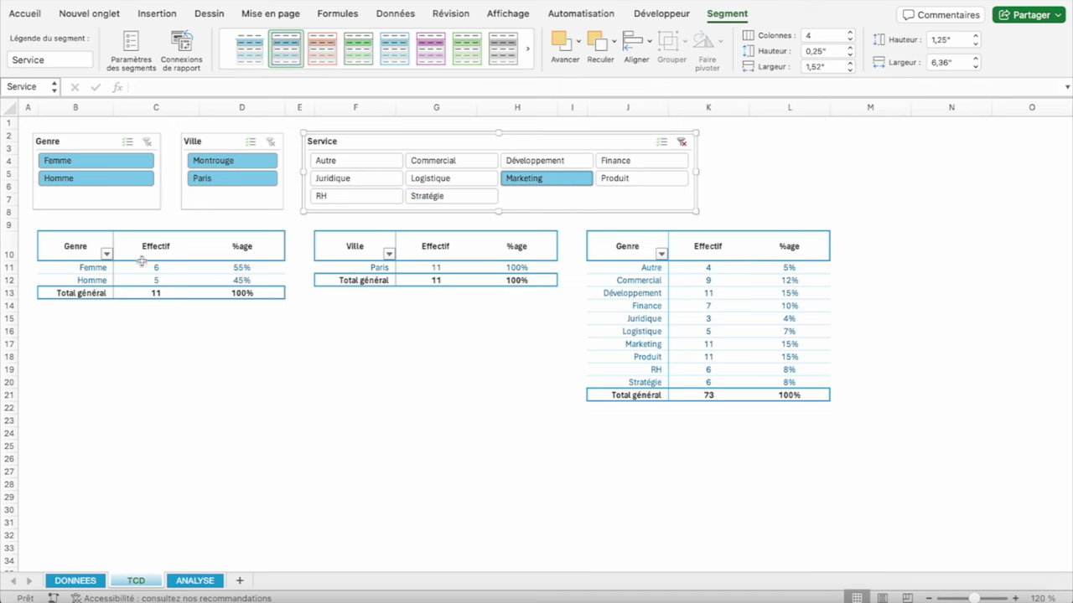
{"action": "left_click", "coordinate": [682, 143]}
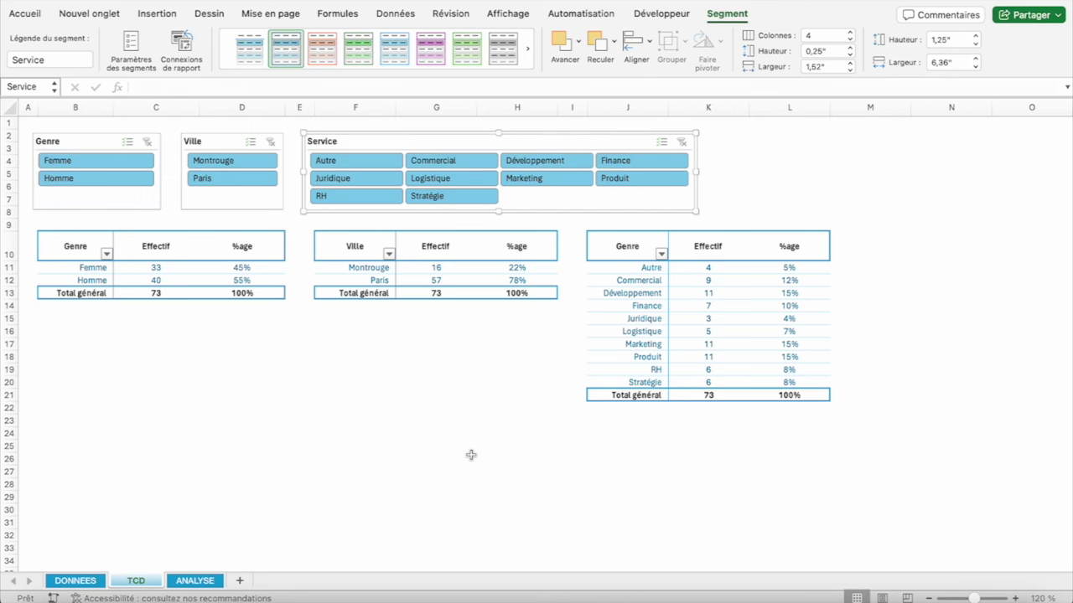
Rename the third pivot table's header in J10 to 'Service'
{"action": "left_click", "coordinate": [616, 245]}
{"action": "type", "text": "Service"}
{"action": "key", "text": "Return"}
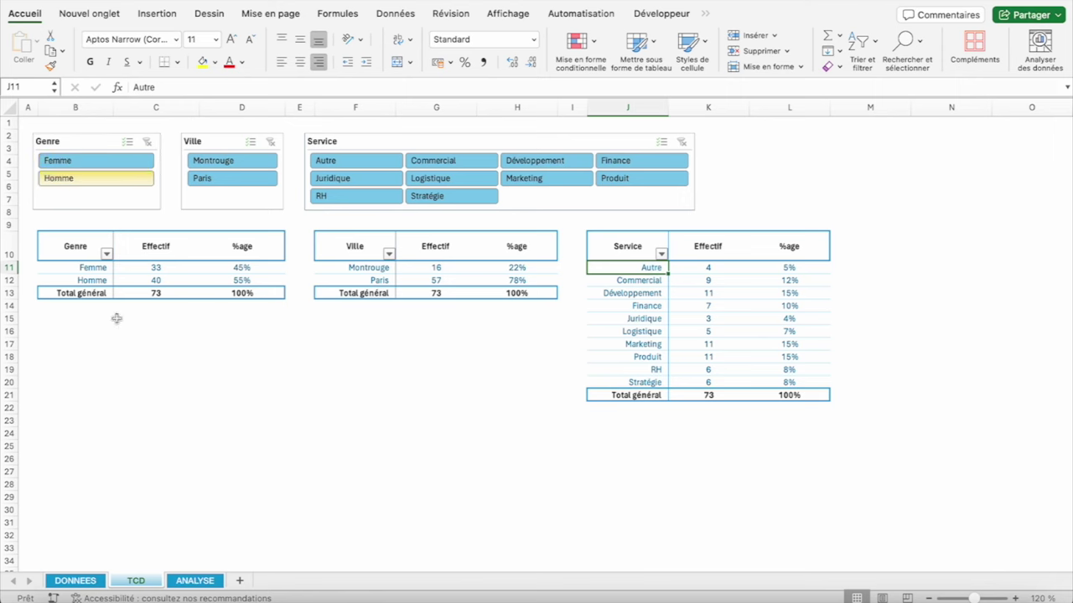
Zoom the TCD sheet to 130% and filter the Genre slicer to Femme
{"action": "left_click", "coordinate": [202, 581]}
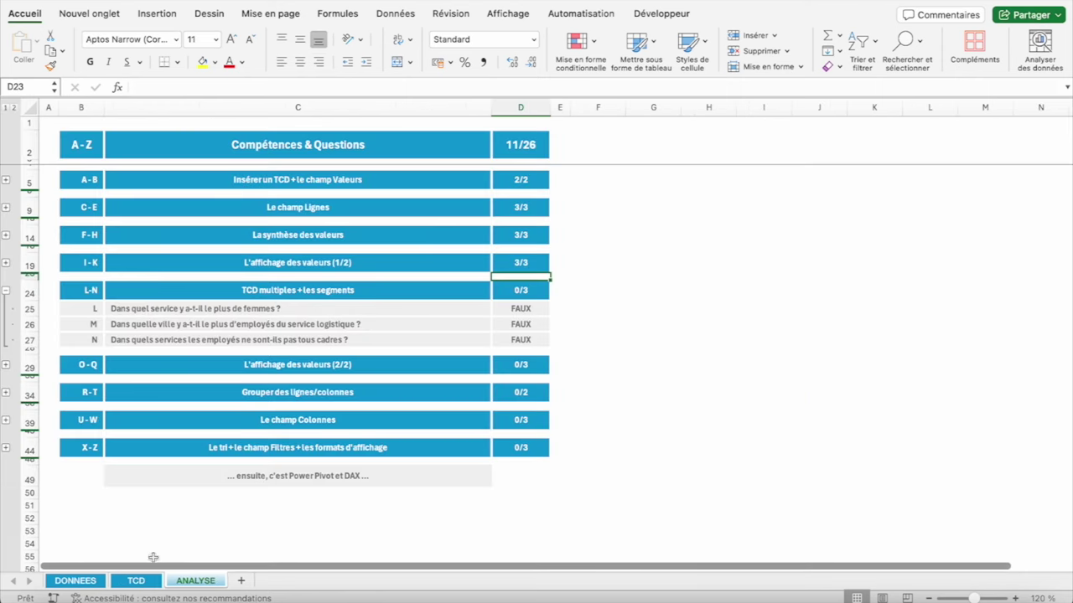
{"action": "left_click", "coordinate": [94, 582]}
{"action": "left_click", "coordinate": [127, 582]}
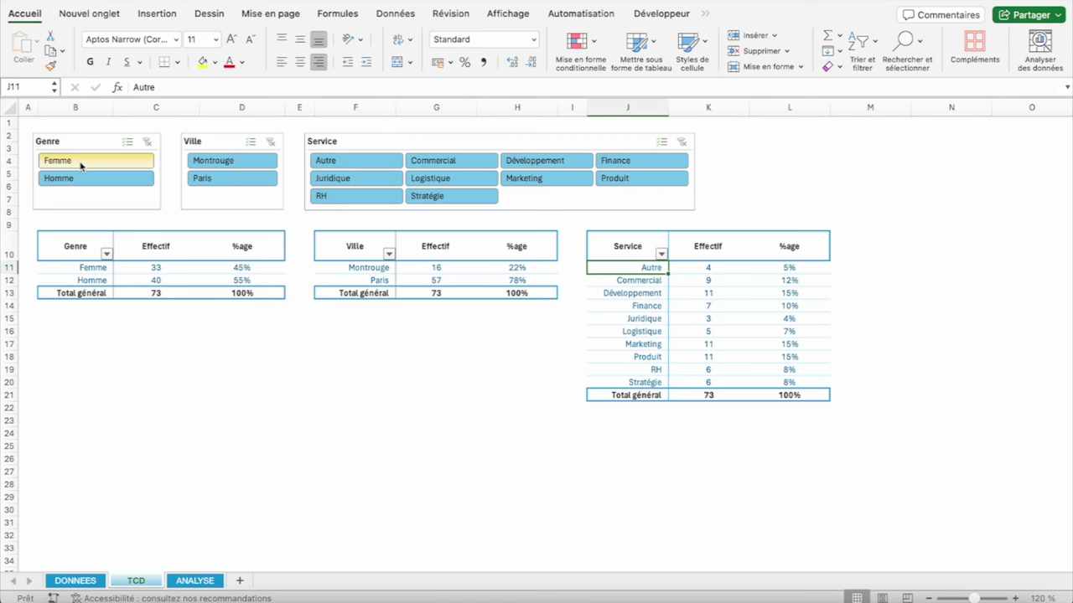
{"action": "left_click", "coordinate": [81, 162]}
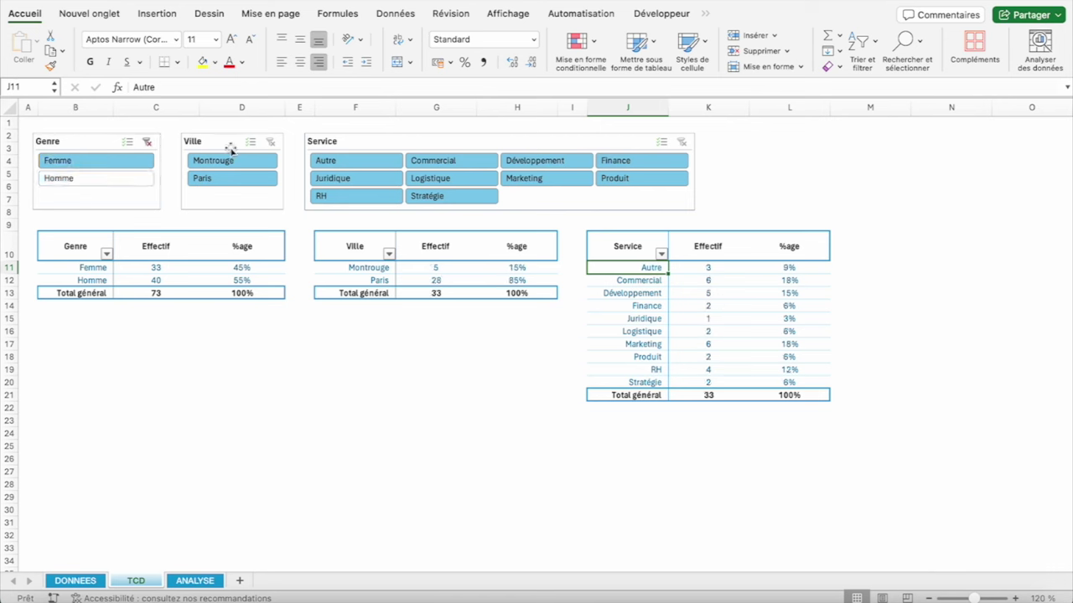
{"action": "left_click", "coordinate": [147, 143]}
{"action": "left_click", "coordinate": [1015, 598]}
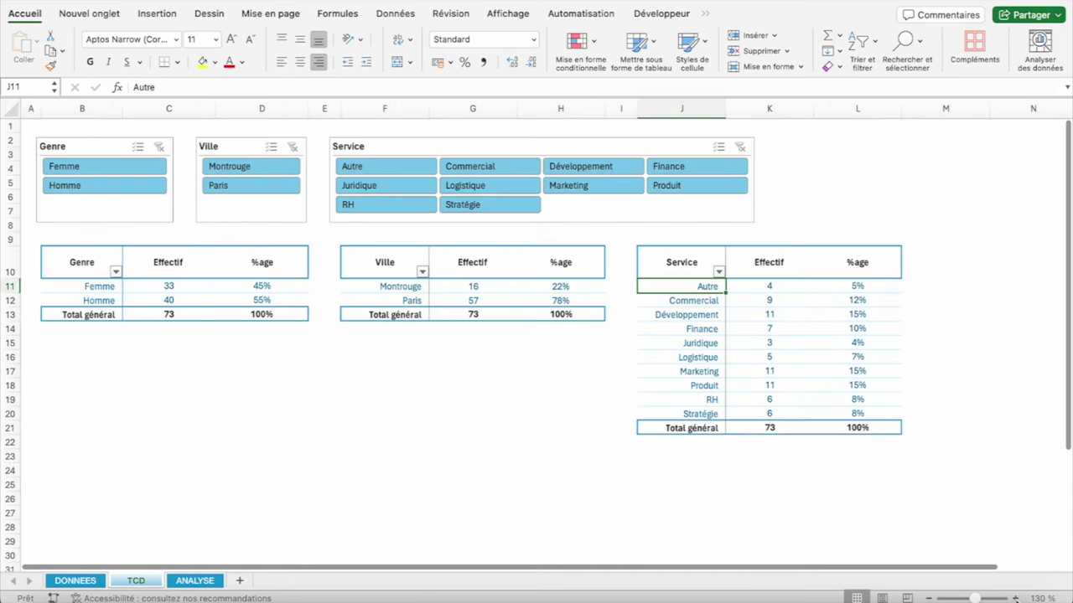
{"action": "left_click", "coordinate": [116, 165]}
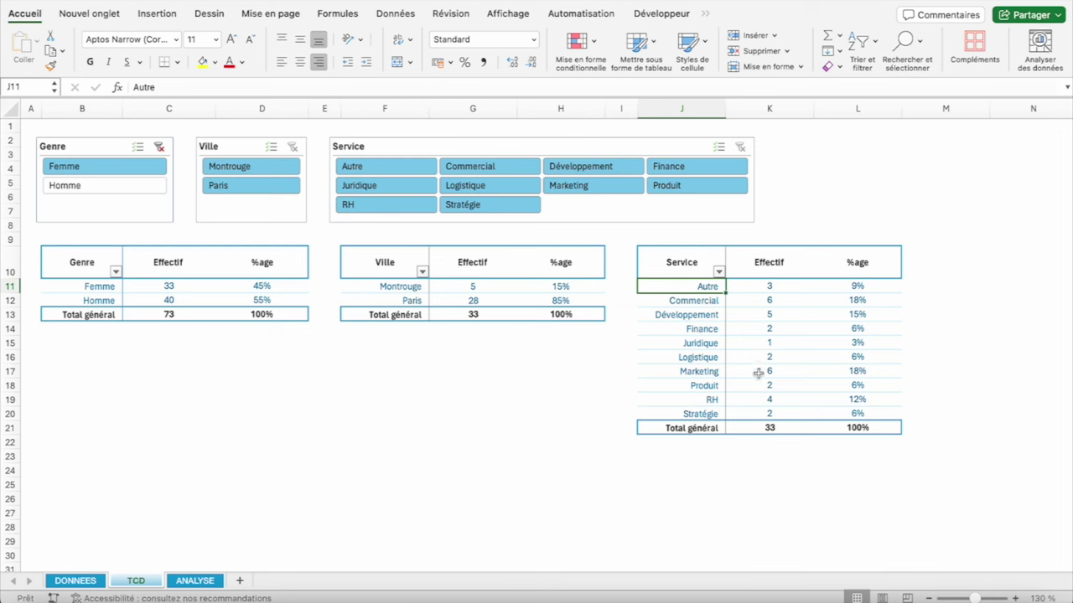
Check the women's Commercial count, then enter VRAI in D25 for question L
{"action": "left_click", "coordinate": [768, 301]}
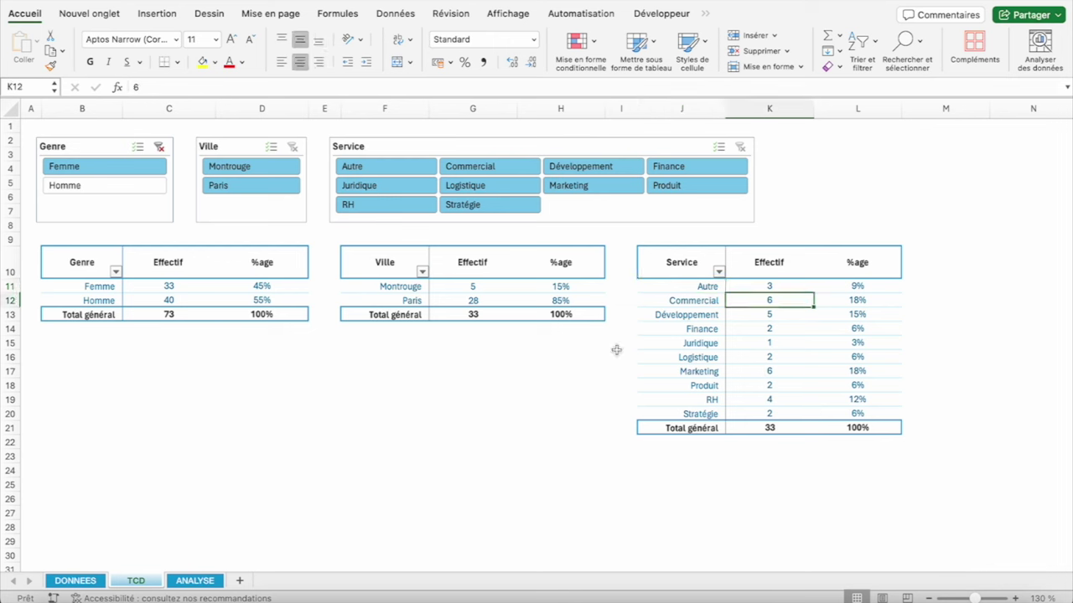
{"action": "left_click", "coordinate": [189, 582]}
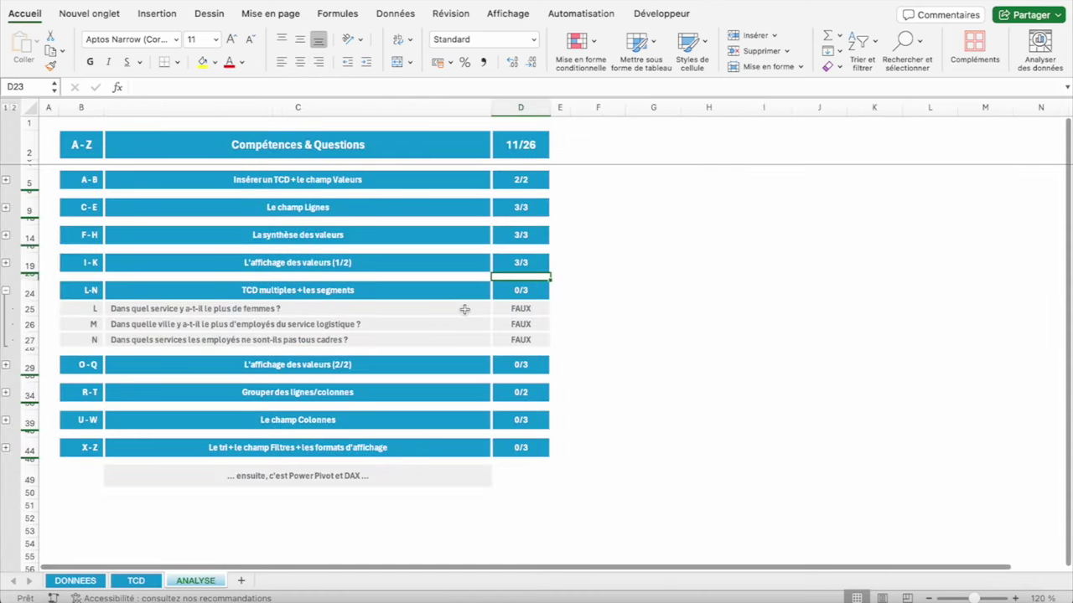
{"action": "left_click", "coordinate": [522, 310]}
{"action": "type", "text": "V"}
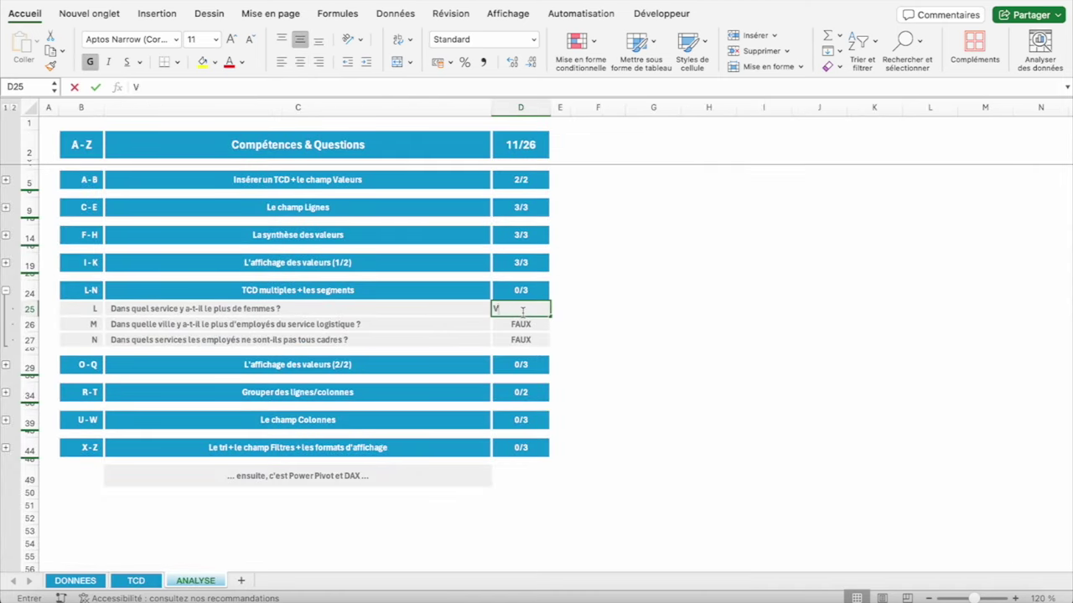
{"action": "type", "text": "RAI"}
{"action": "key", "text": "Return"}
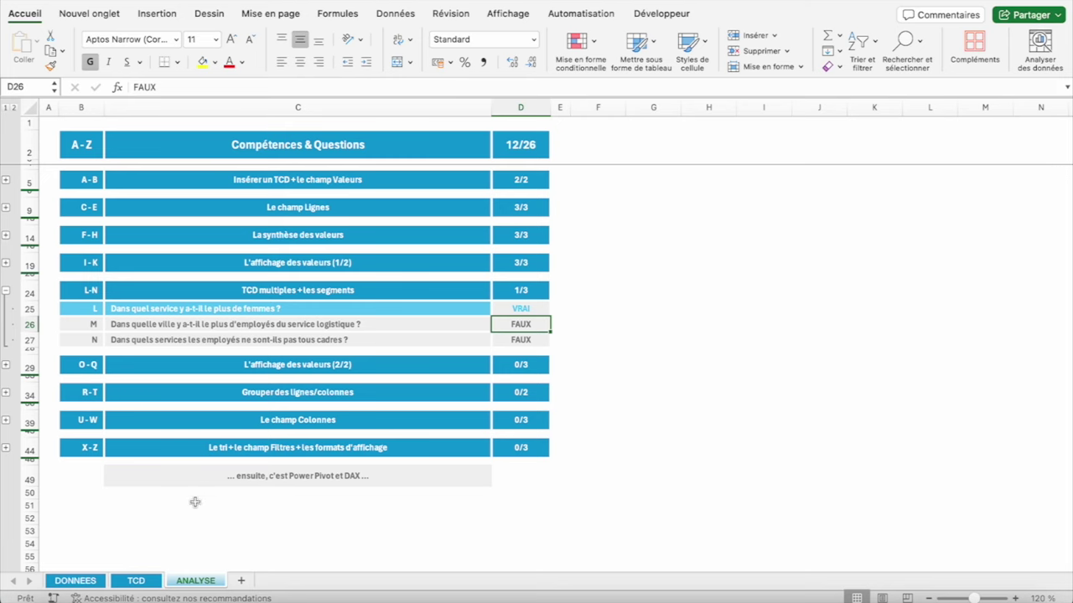
Clear the Genre filter and try filtering services to Commercial and Développement
{"action": "left_click", "coordinate": [137, 580]}
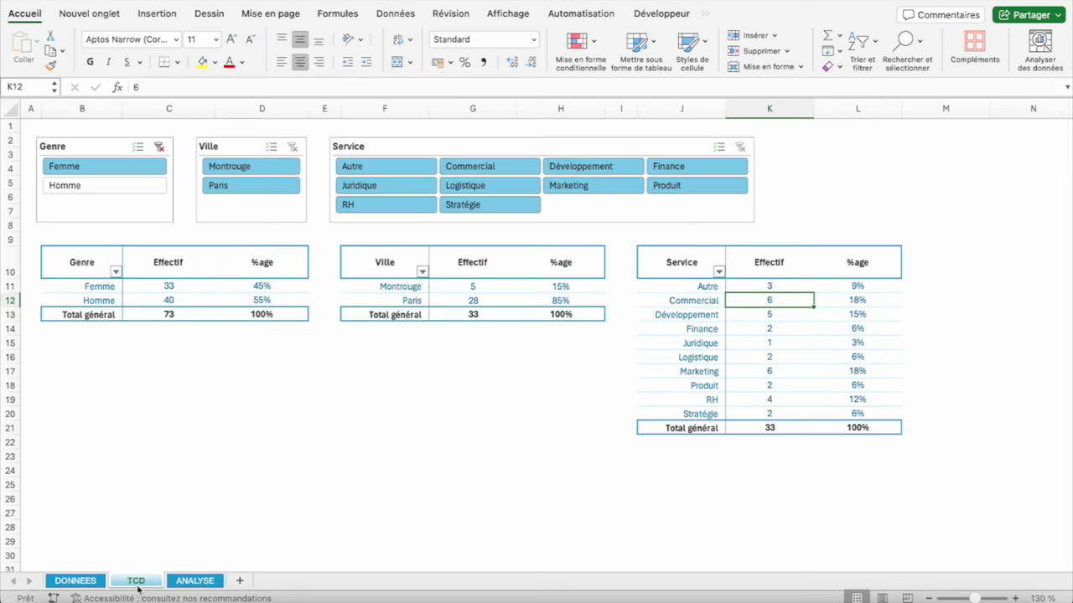
{"action": "left_click", "coordinate": [159, 148]}
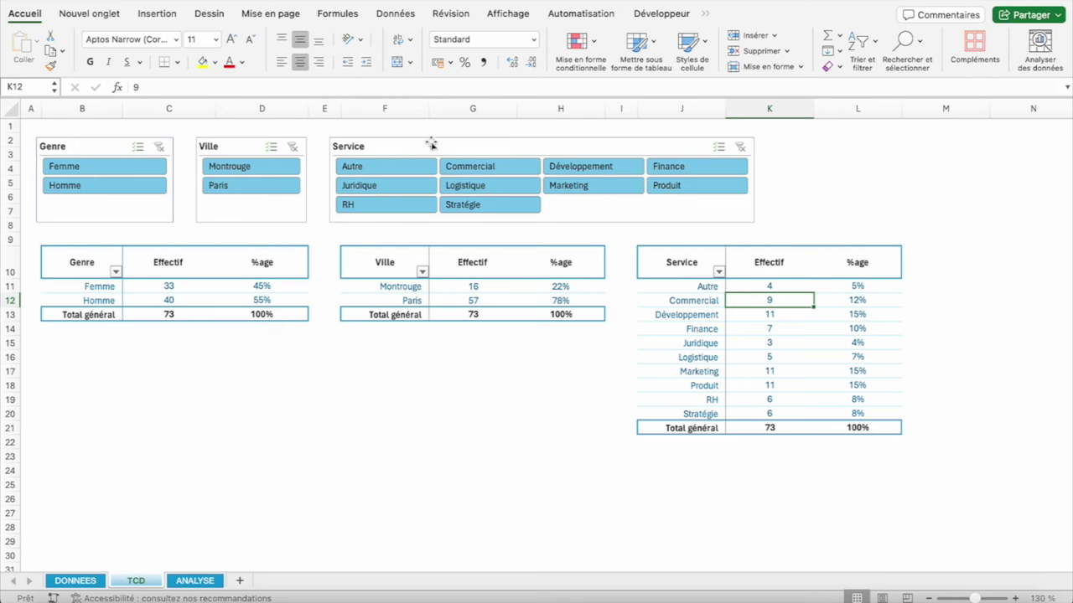
{"action": "left_click", "coordinate": [486, 166]}
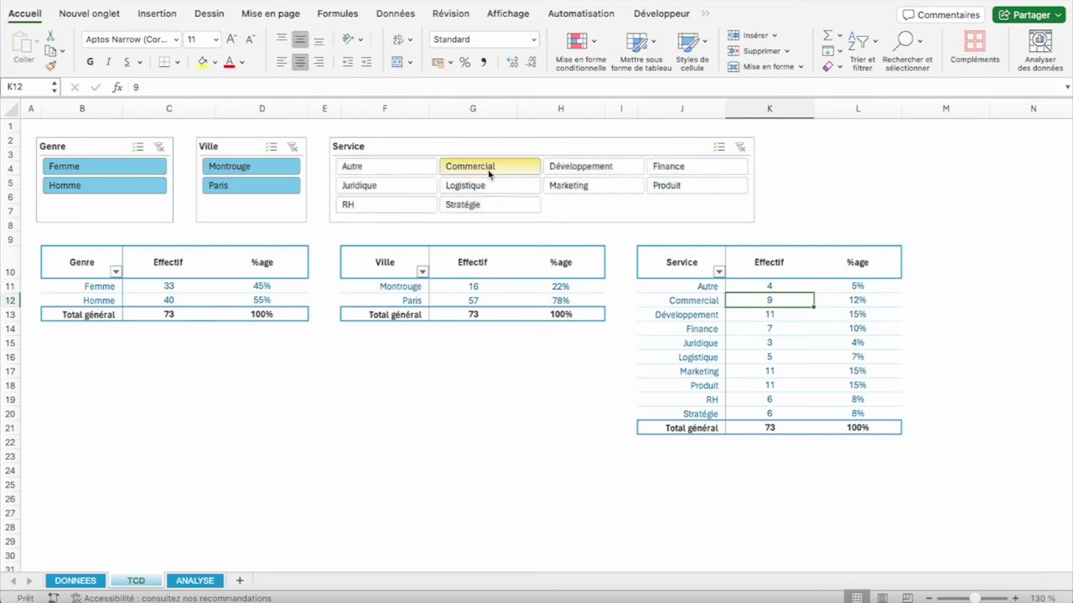
{"action": "left_click", "coordinate": [627, 166]}
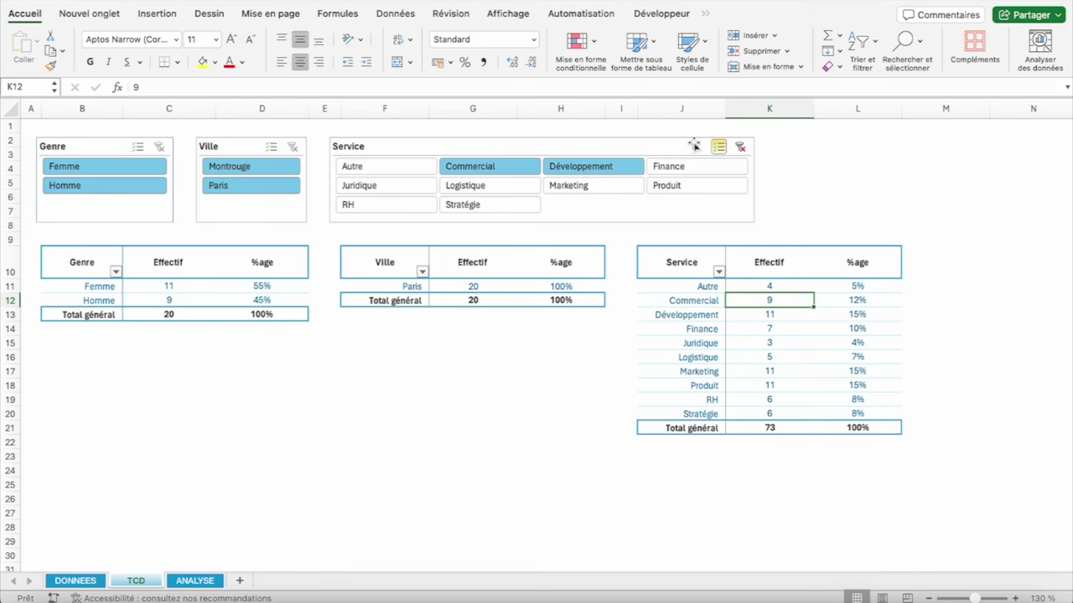
{"action": "left_click", "coordinate": [718, 146]}
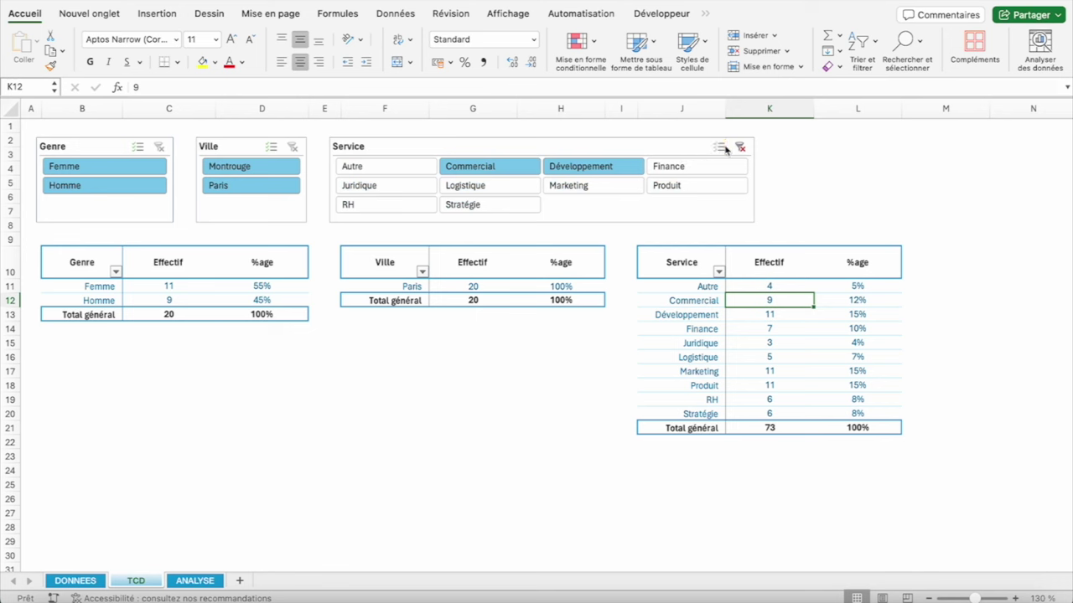
Filter the Service slicer to Logistique only and confirm the Ville pivot shows Paris (5)
{"action": "left_click", "coordinate": [471, 187]}
{"action": "left_click", "coordinate": [203, 582]}
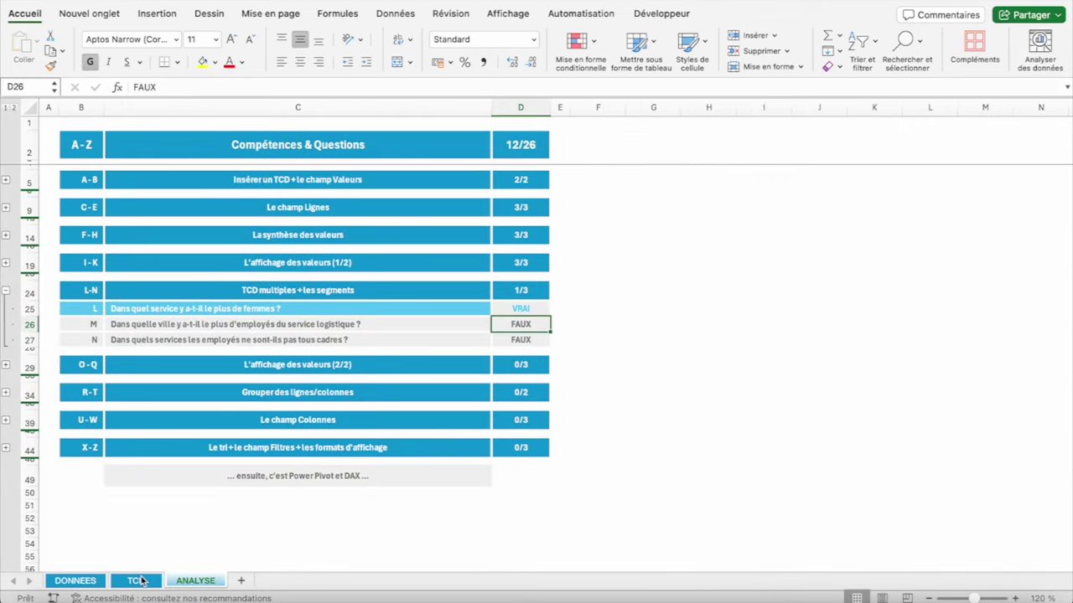
{"action": "left_click", "coordinate": [141, 582]}
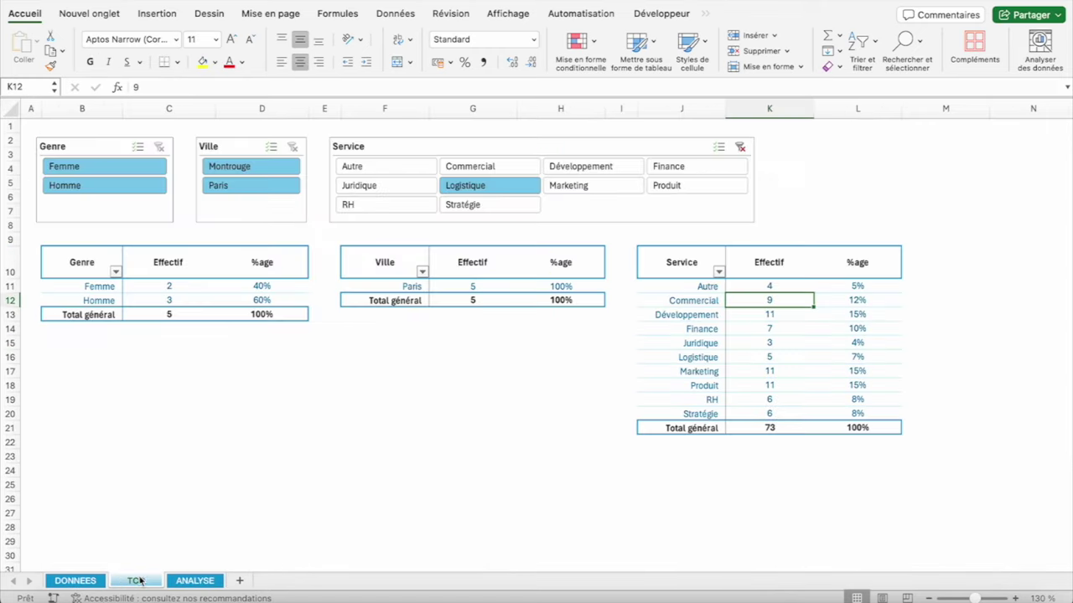
{"action": "left_click", "coordinate": [470, 187]}
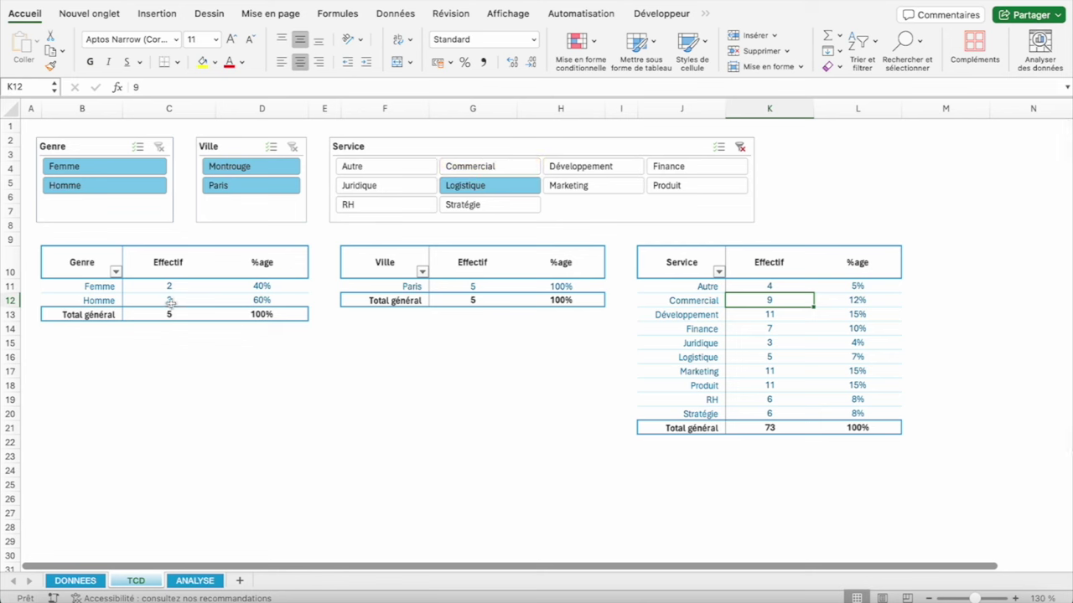
{"action": "left_click", "coordinate": [464, 283]}
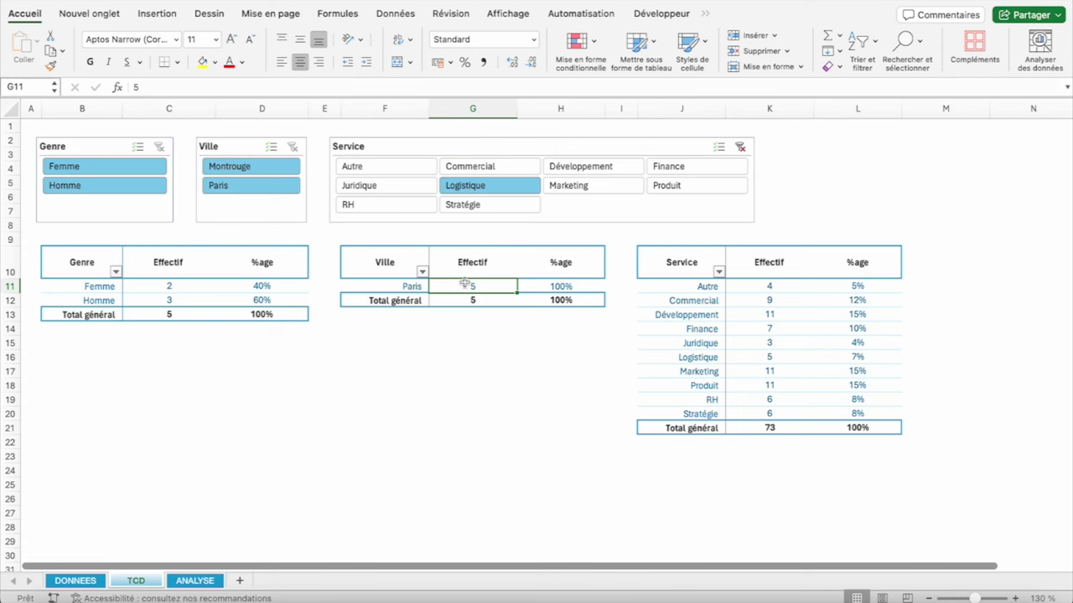
{"action": "left_click", "coordinate": [199, 580]}
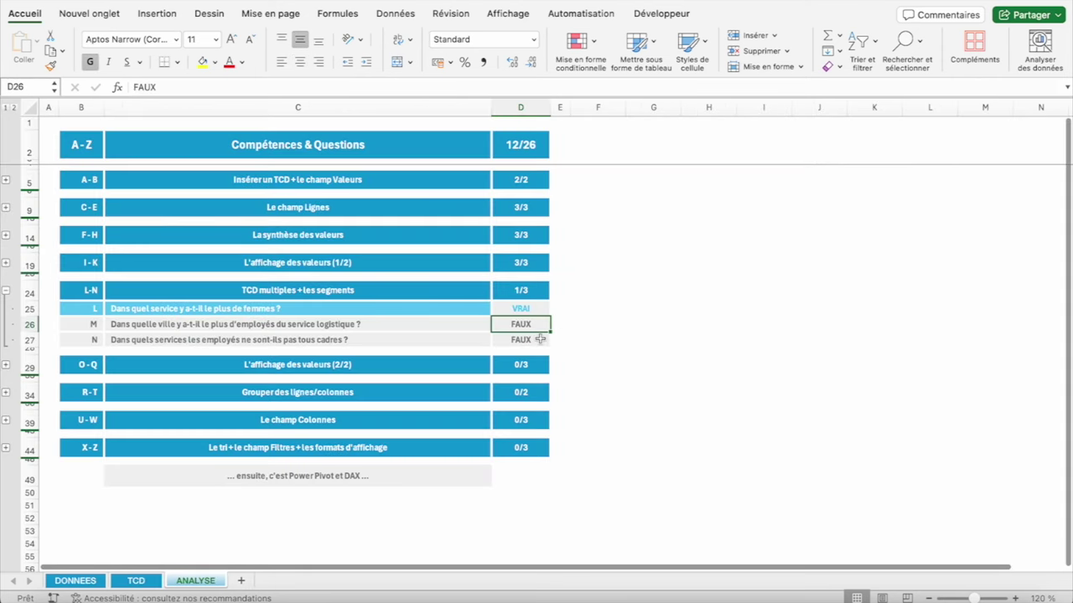
Enter VRAI for question M, then clear the Service slicer filter on TCD
{"action": "type", "text": "VRAI"}
{"action": "key", "text": "Return"}
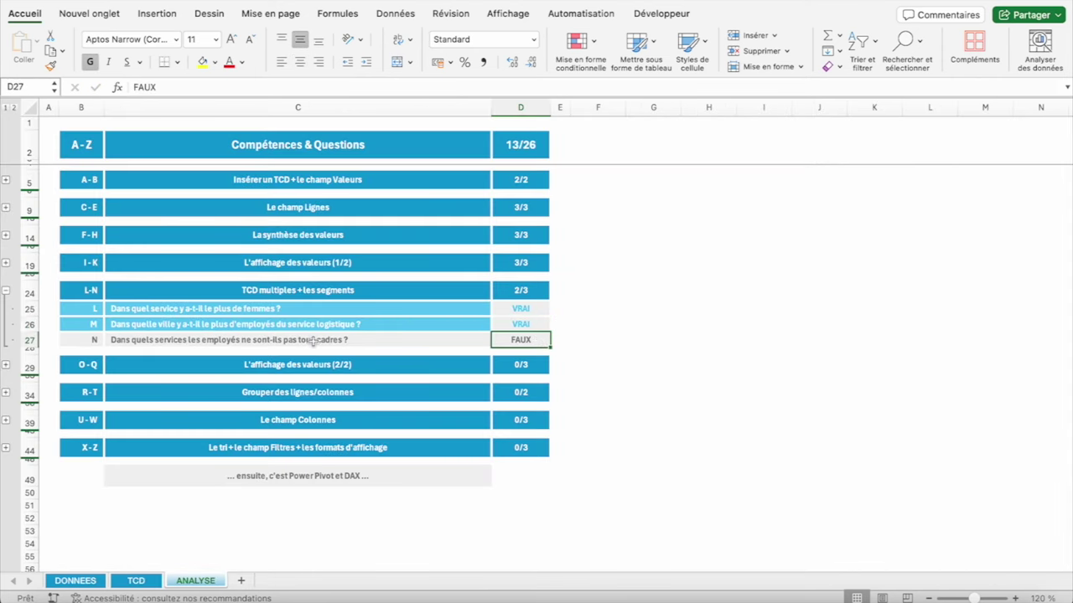
{"action": "left_click", "coordinate": [227, 340]}
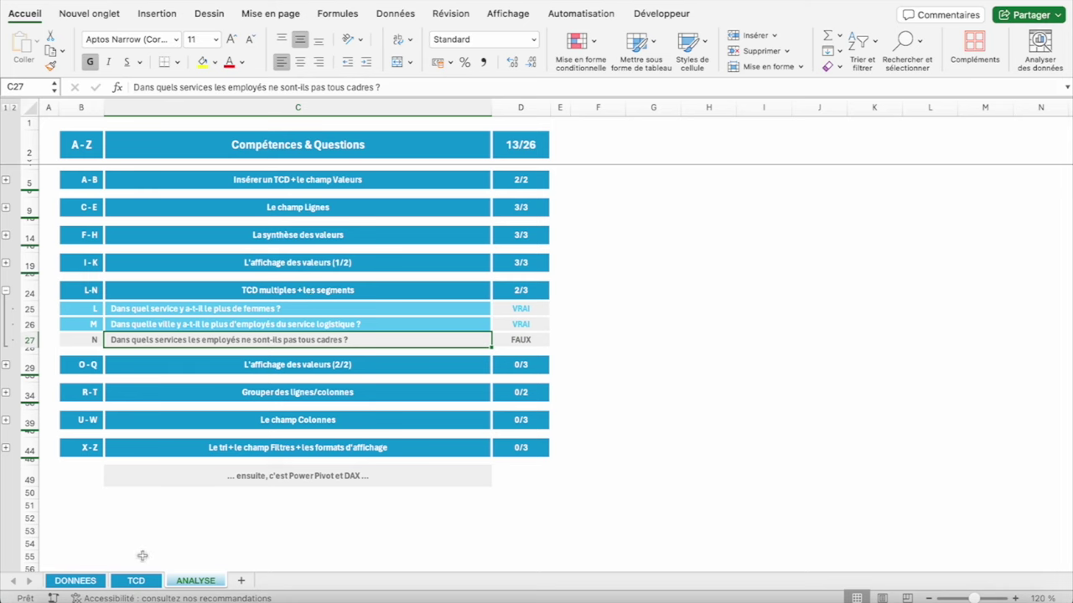
{"action": "left_click", "coordinate": [136, 580]}
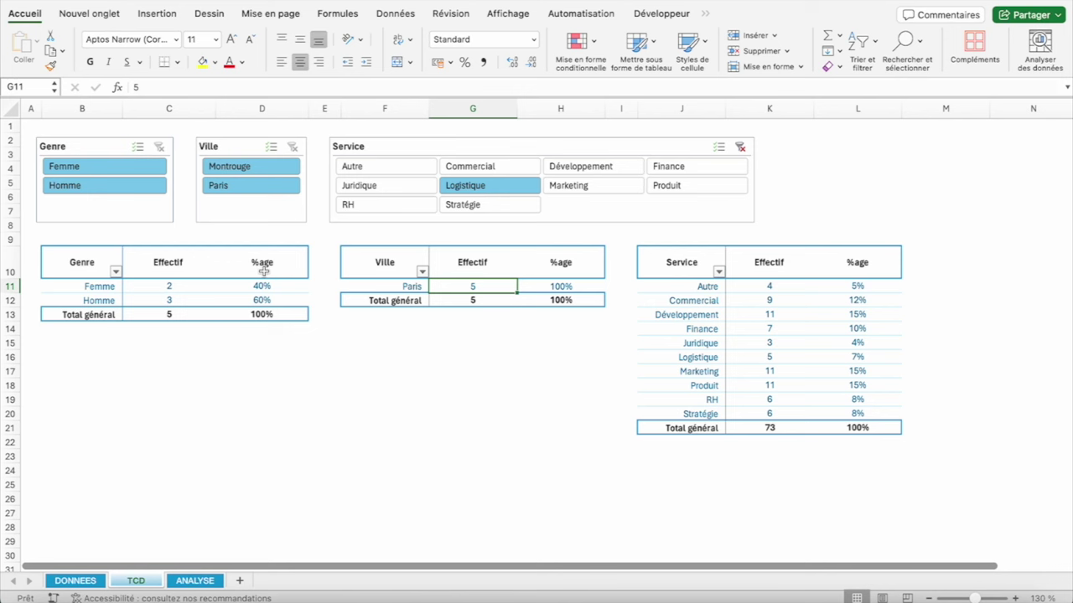
{"action": "left_click", "coordinate": [740, 147]}
{"action": "left_click", "coordinate": [194, 581]}
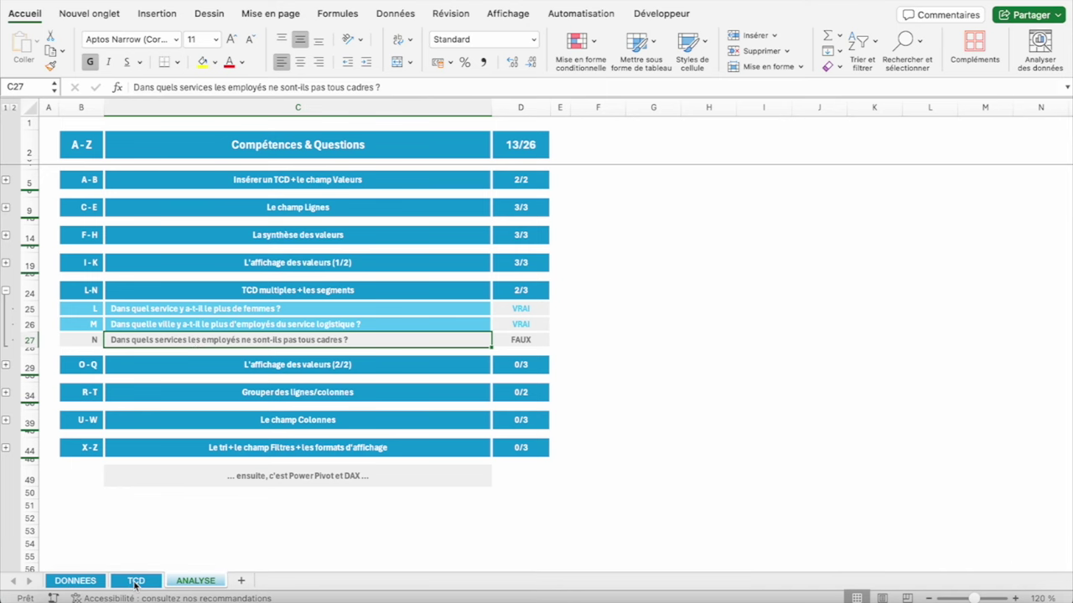
Insert a Statut slicer for the Genre pivot table
{"action": "left_click", "coordinate": [135, 580]}
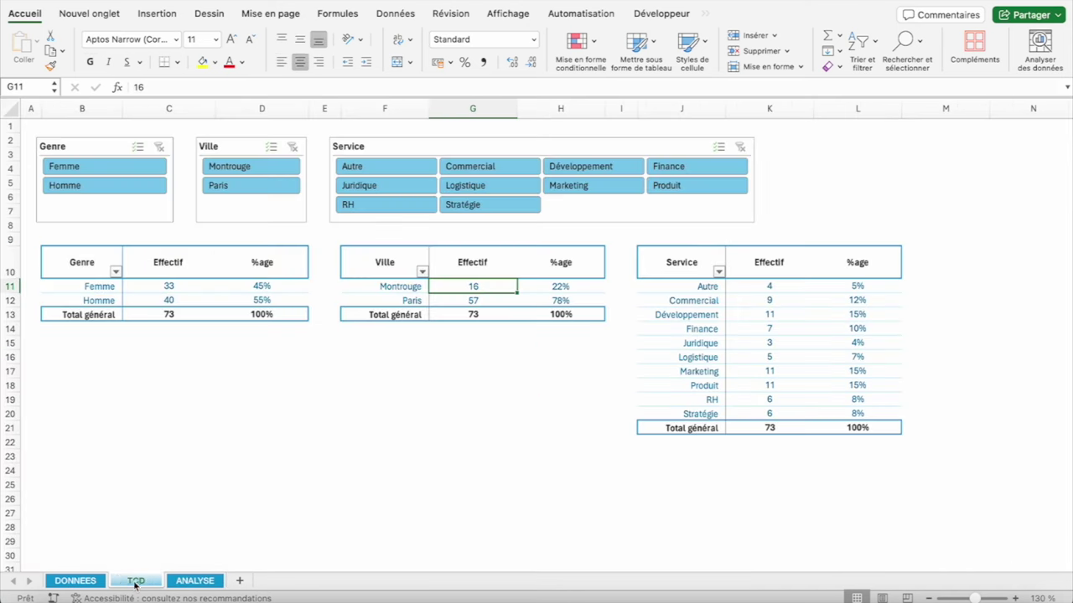
{"action": "left_click", "coordinate": [181, 258]}
{"action": "left_click", "coordinate": [84, 261]}
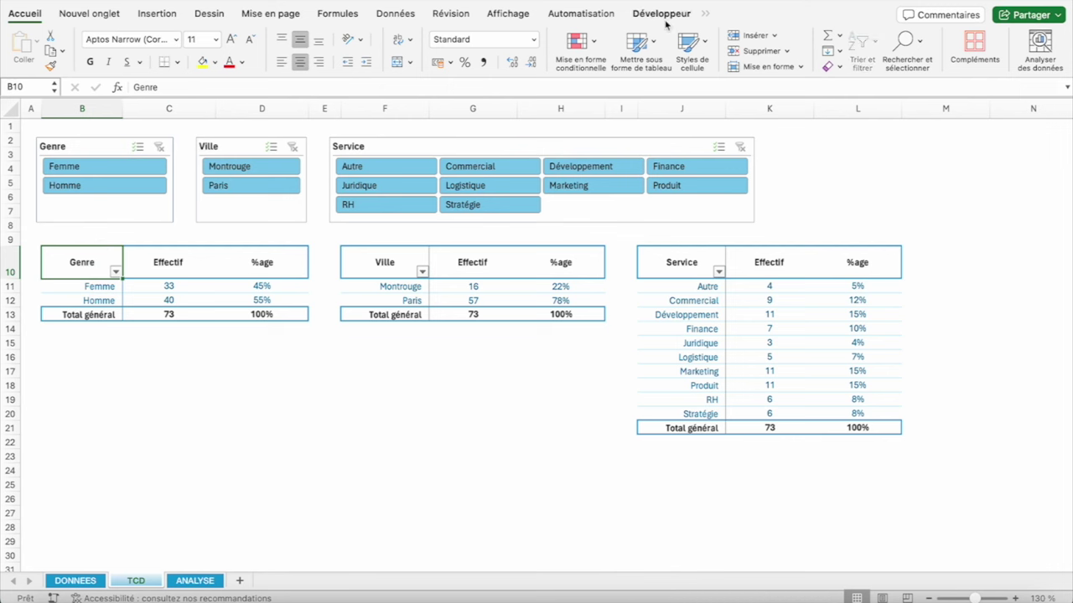
{"action": "left_click", "coordinate": [708, 14]}
{"action": "left_click", "coordinate": [754, 28]}
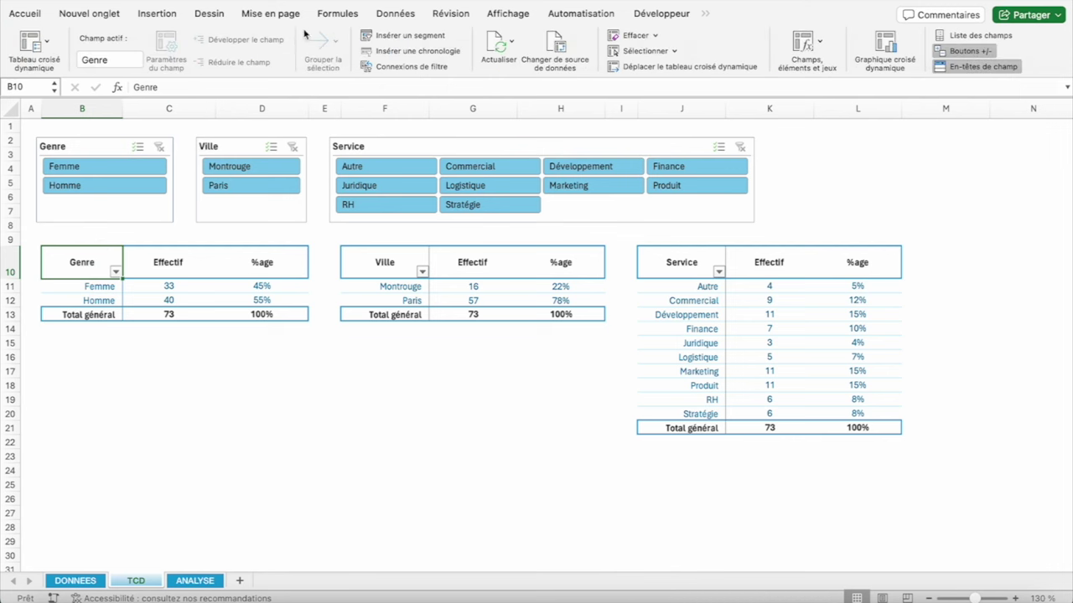
{"action": "left_click", "coordinate": [393, 35]}
{"action": "scroll", "coordinate": [468, 171], "scroll_direction": "down", "scroll_amount": 1}
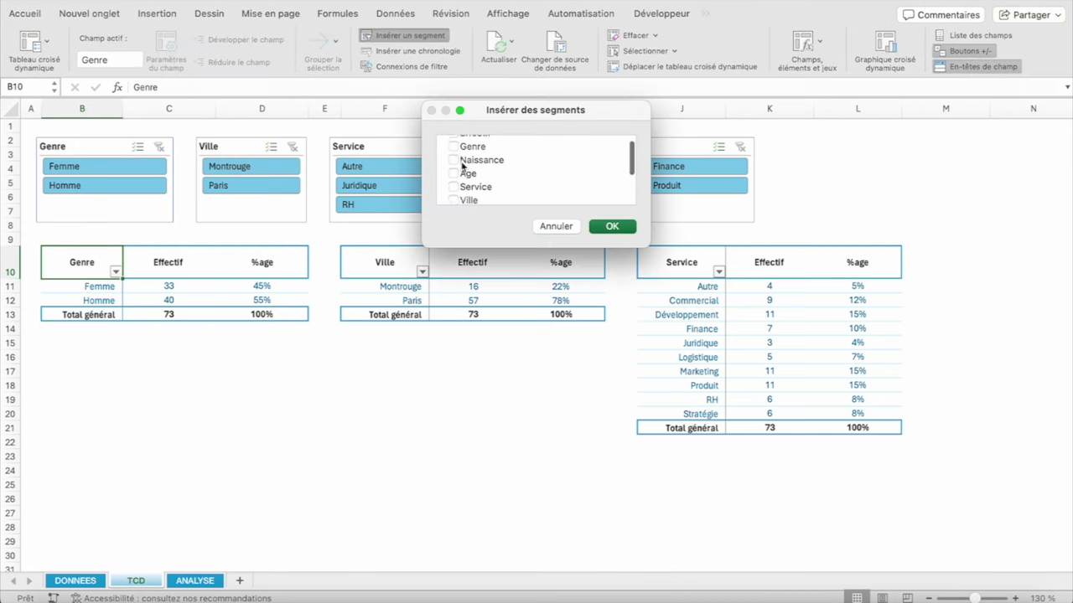
{"action": "scroll", "coordinate": [464, 168], "scroll_direction": "down", "scroll_amount": 3}
{"action": "left_click", "coordinate": [453, 158]}
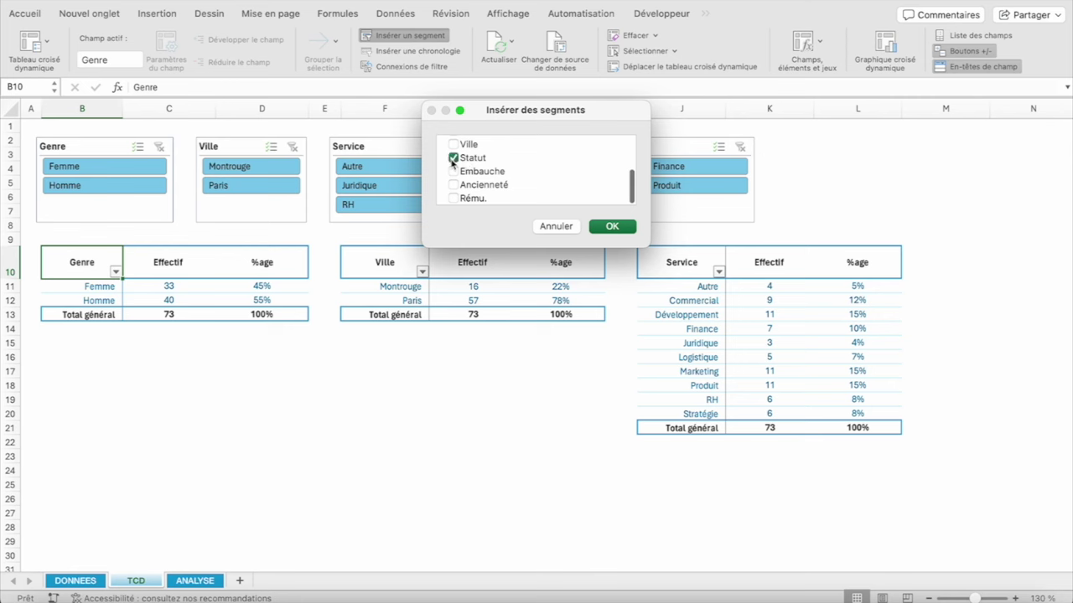
{"action": "left_click", "coordinate": [598, 228]}
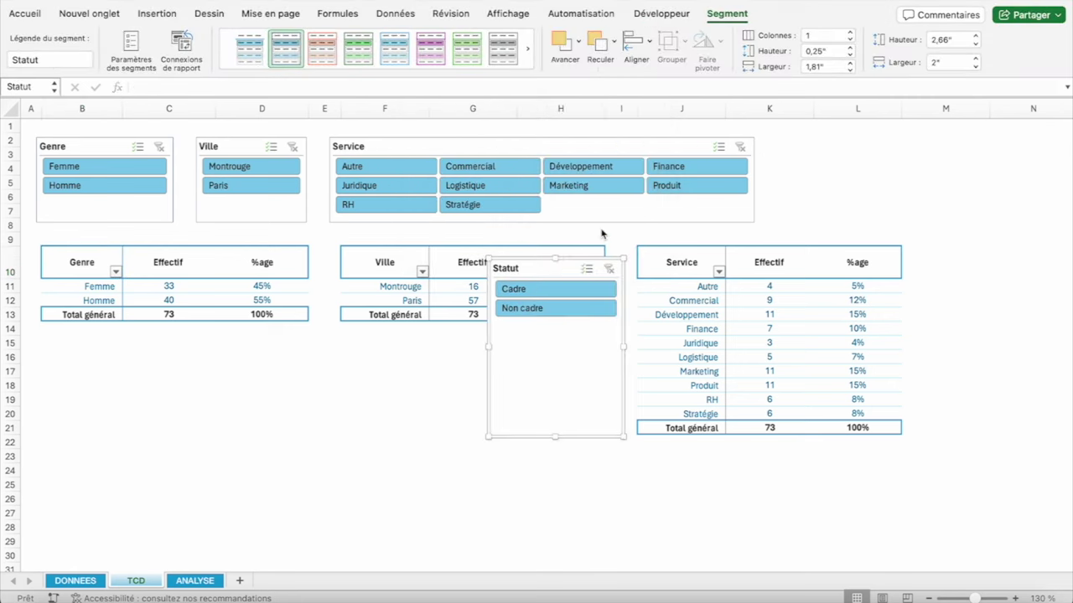
Place the Statut slicer at top right beside Service with a height of 1,25"
{"action": "left_click_drag", "start_coordinate": [538, 270], "coordinate": [820, 146]}
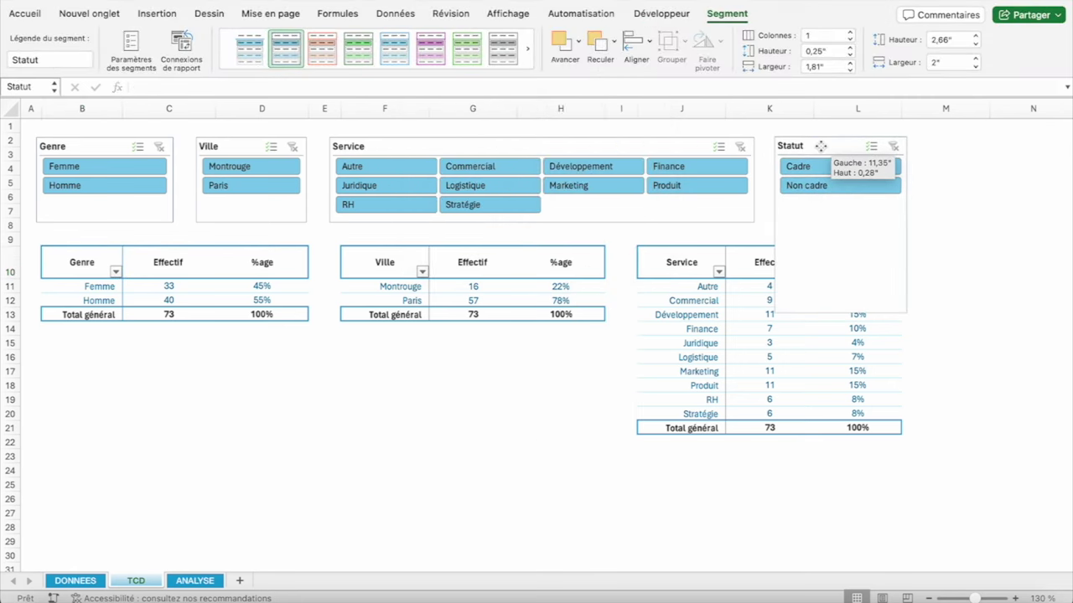
{"action": "left_click_drag", "start_coordinate": [908, 315], "coordinate": [898, 216]}
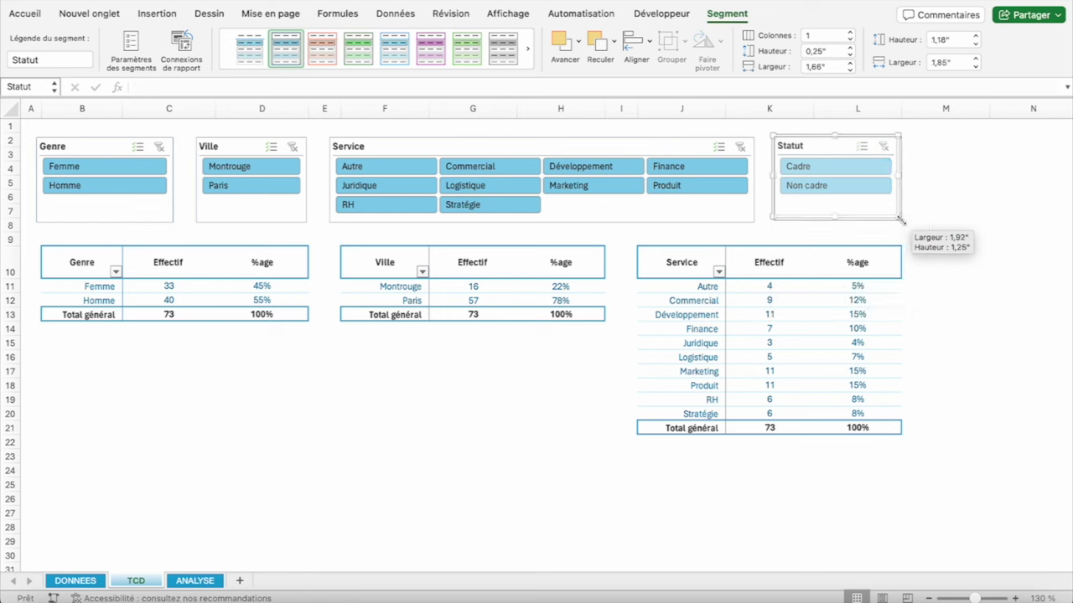
{"action": "left_click_drag", "start_coordinate": [899, 216], "coordinate": [905, 225]}
{"action": "left_click", "coordinate": [944, 42]}
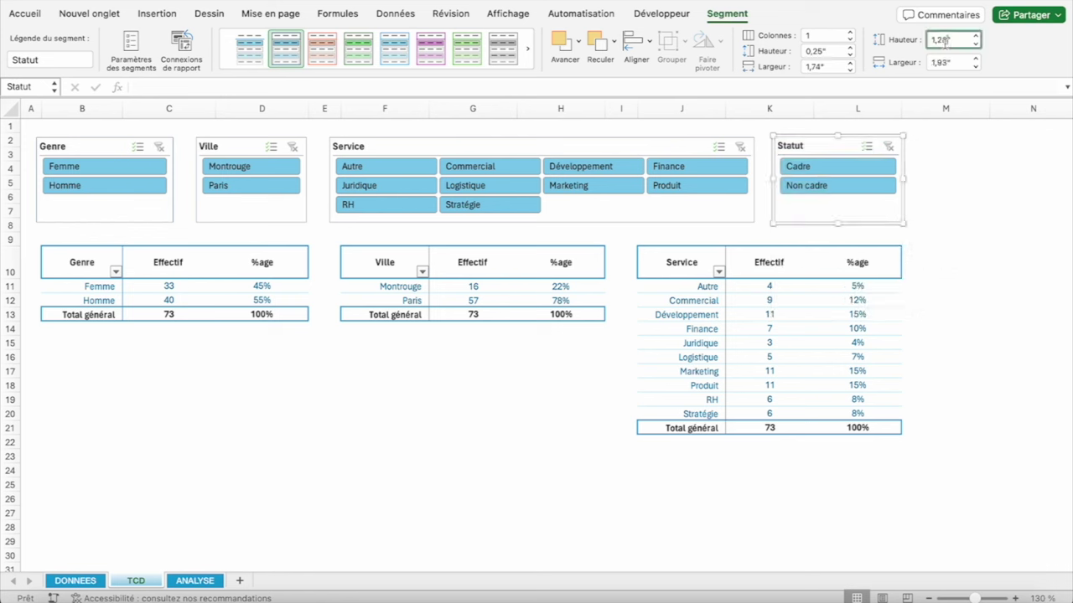
{"action": "key", "text": "BackSpace"}
{"action": "type", "text": "5"}
{"action": "key", "text": "Return"}
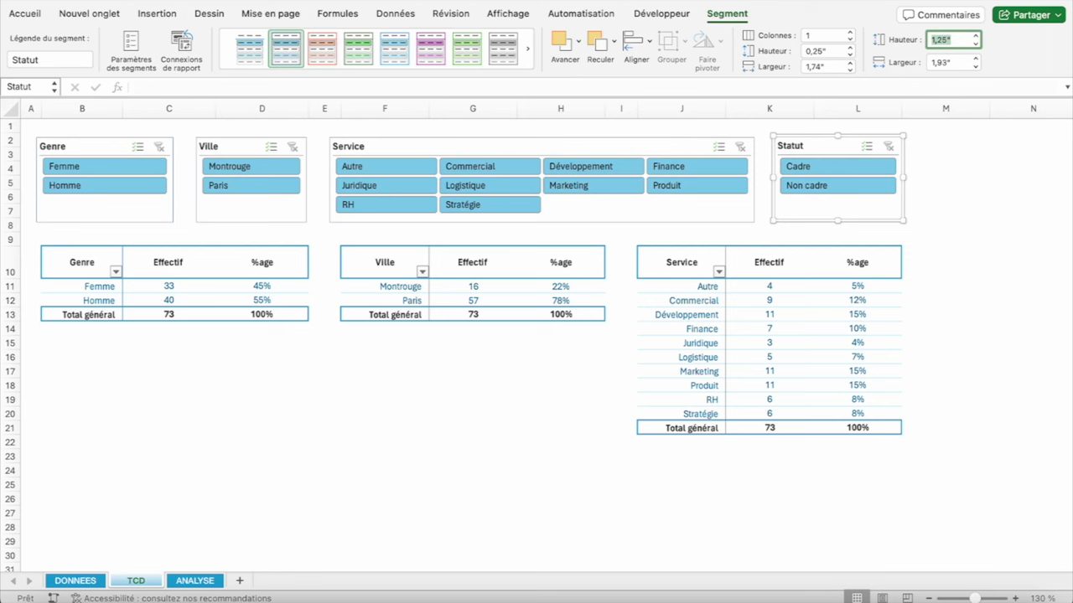
Top-align the four slicers and distribute them evenly horizontally
{"action": "left_click", "coordinate": [603, 142], "text": "shift"}
{"action": "left_click", "coordinate": [235, 145], "text": "shift"}
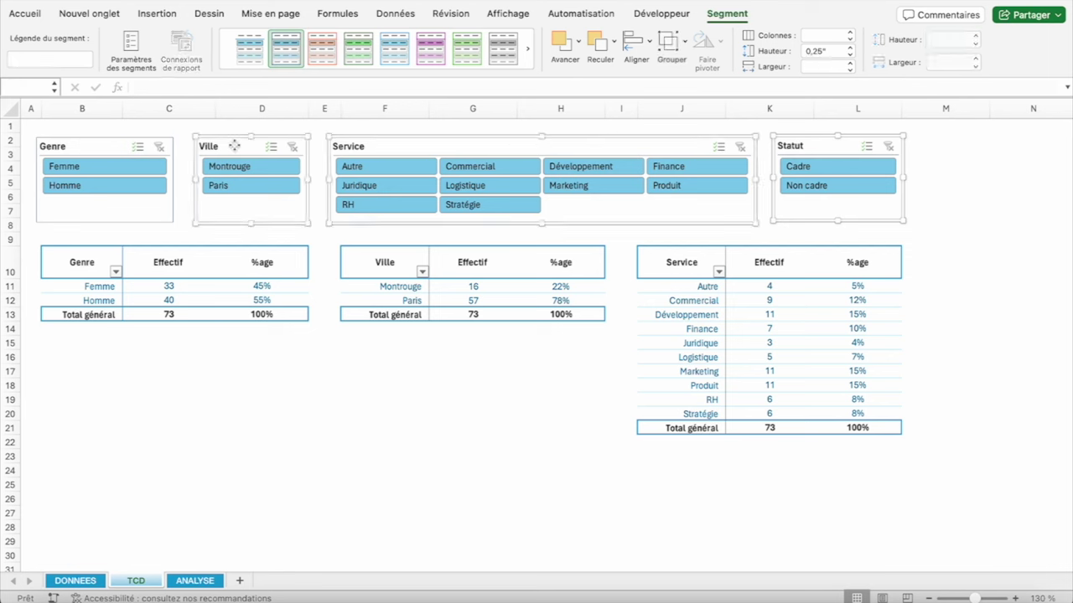
{"action": "left_click", "coordinate": [126, 149], "text": "shift"}
{"action": "left_click", "coordinate": [643, 42]}
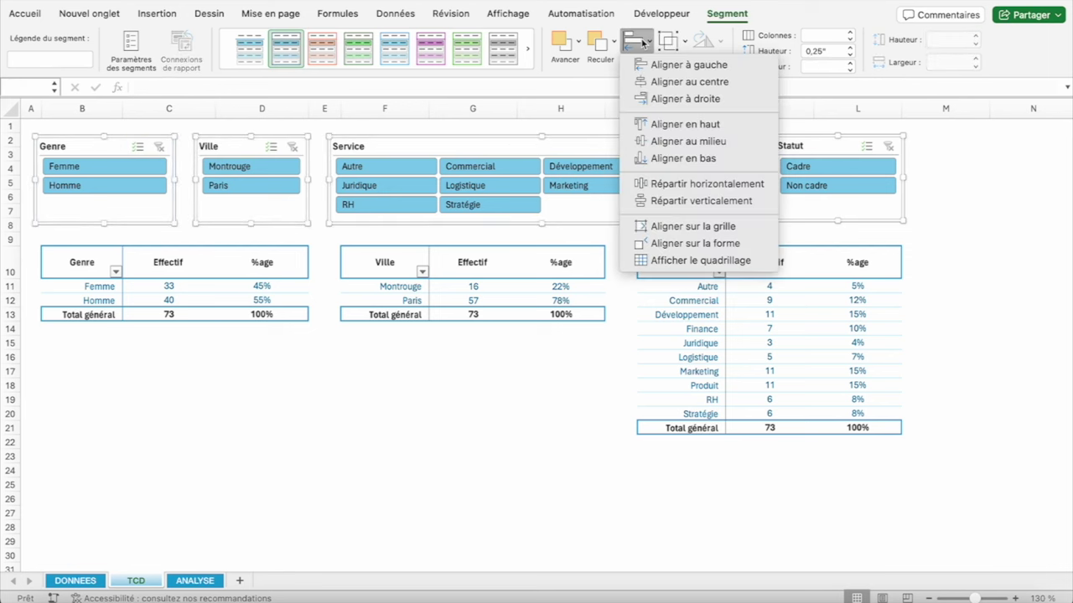
{"action": "left_click", "coordinate": [685, 124]}
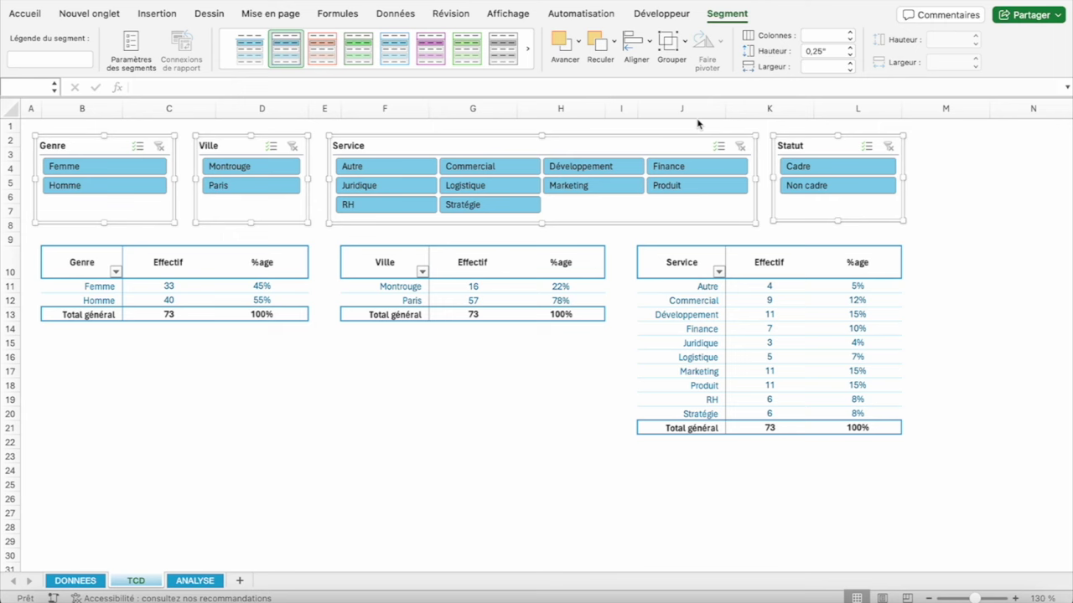
{"action": "left_click", "coordinate": [640, 42]}
{"action": "left_click", "coordinate": [687, 184]}
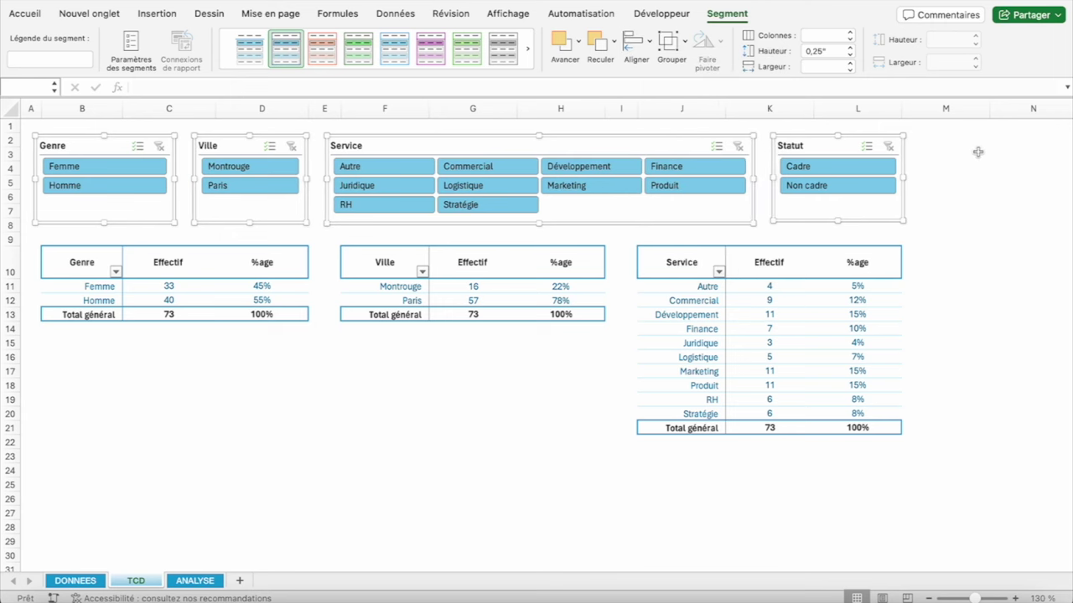
{"action": "left_click", "coordinate": [202, 581]}
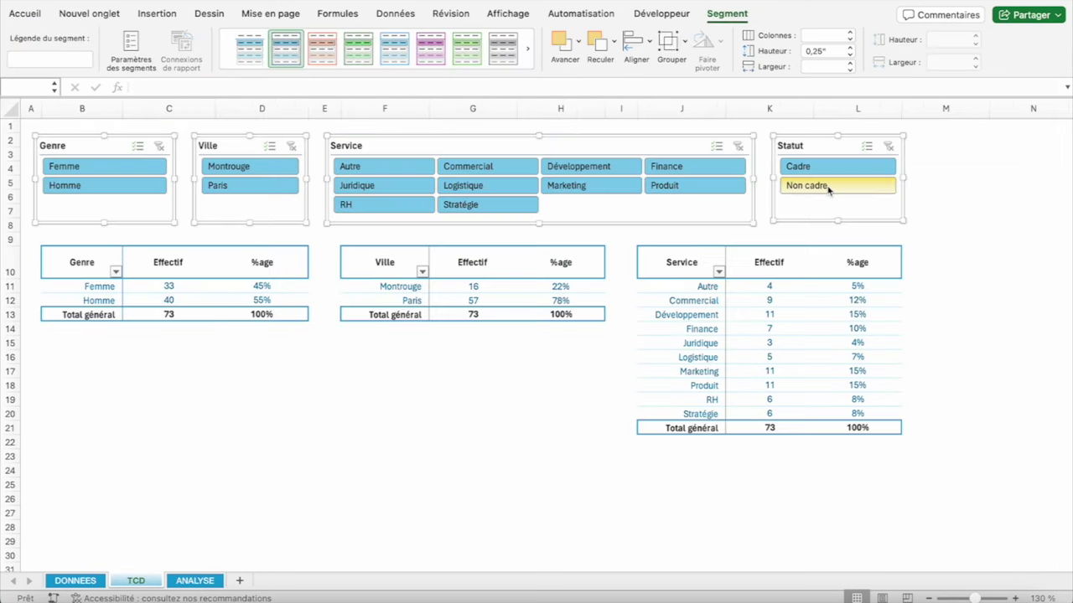
Try the Non cadre filter on the Statut slicer, then clear it
{"action": "left_click", "coordinate": [828, 186]}
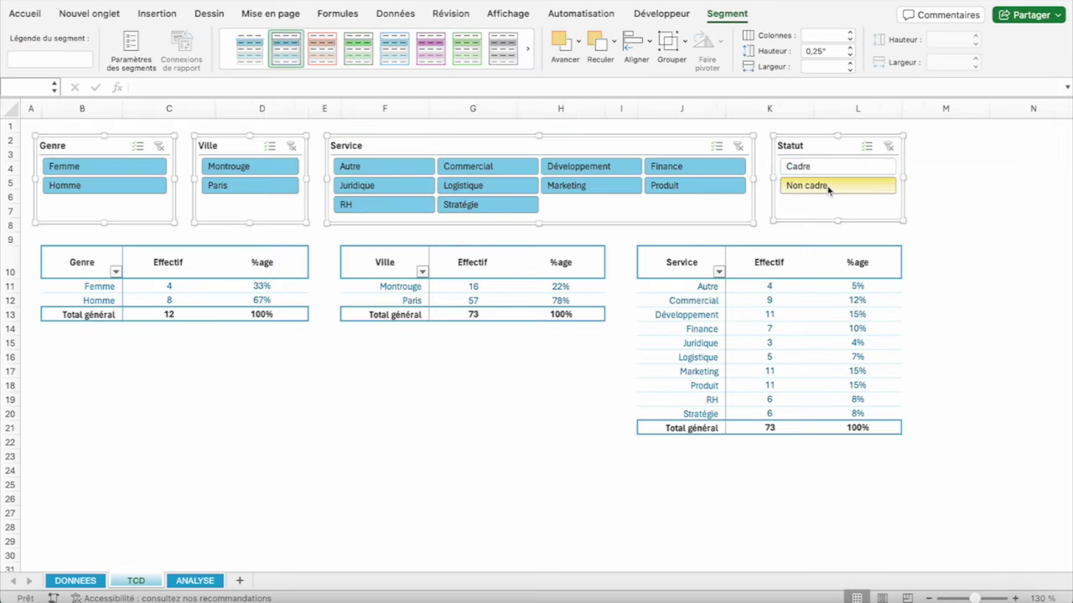
{"action": "right_click", "coordinate": [792, 148]}
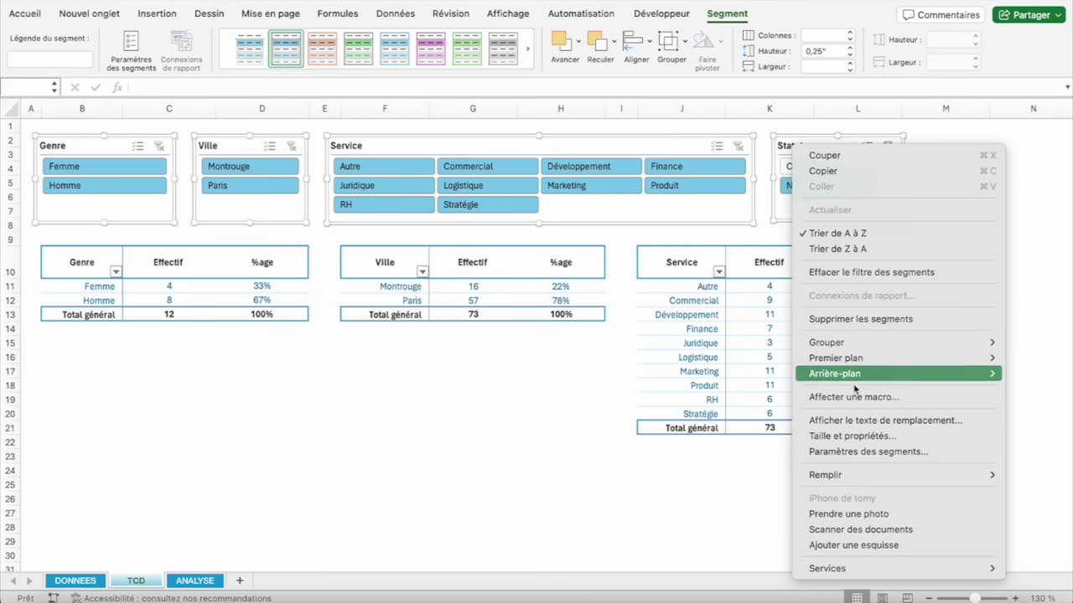
{"action": "left_click", "coordinate": [890, 147]}
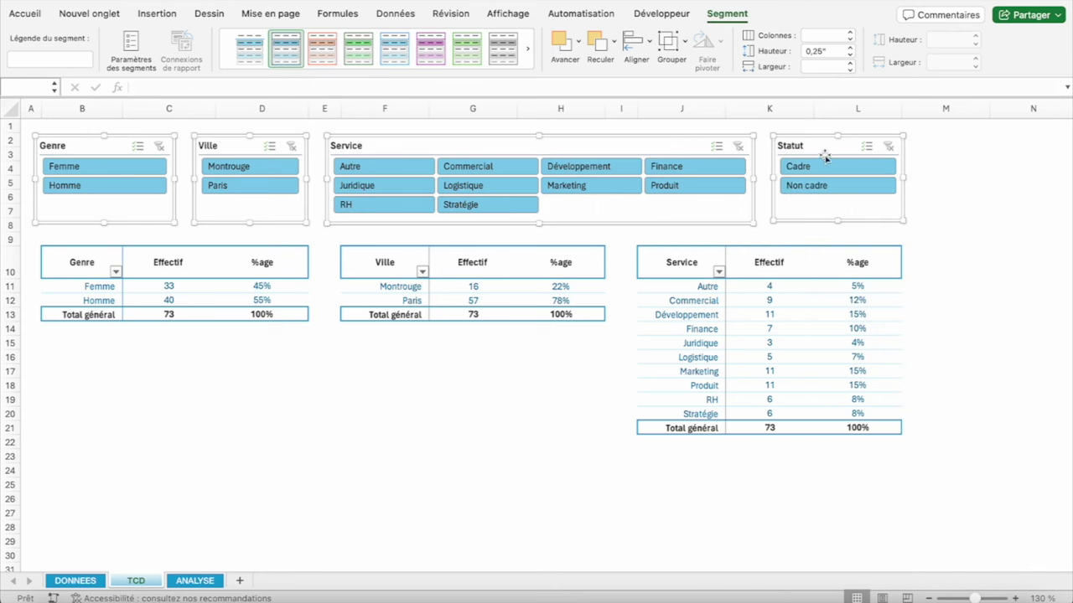
{"action": "right_click", "coordinate": [825, 152]}
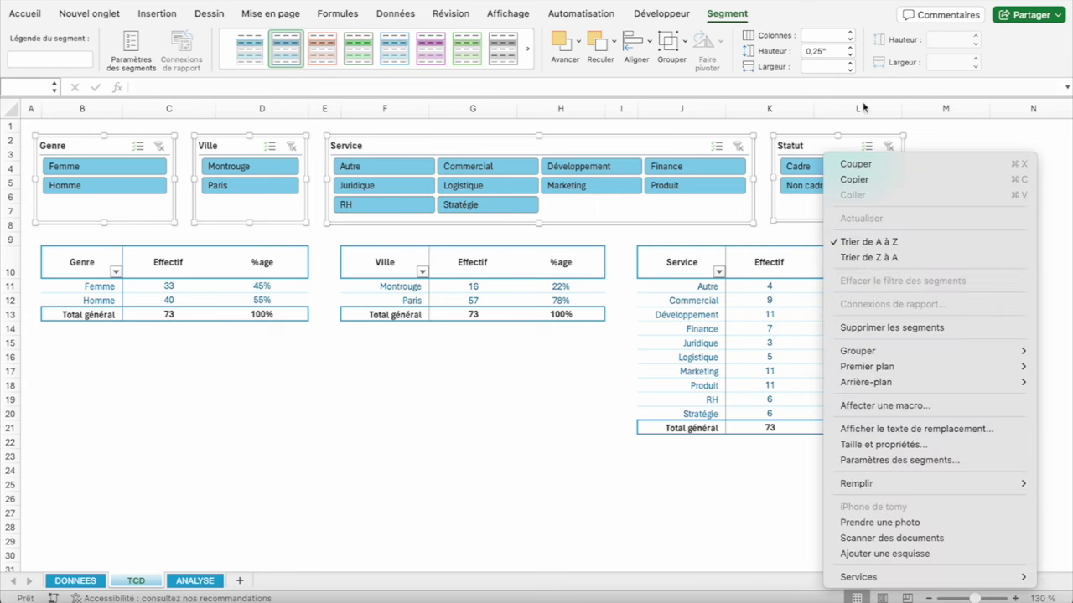
{"action": "left_click", "coordinate": [957, 138]}
{"action": "left_click", "coordinate": [958, 138]}
Connect the Statut slicer to the second and third pivot tables through Connexions de rapport
{"action": "right_click", "coordinate": [800, 146]}
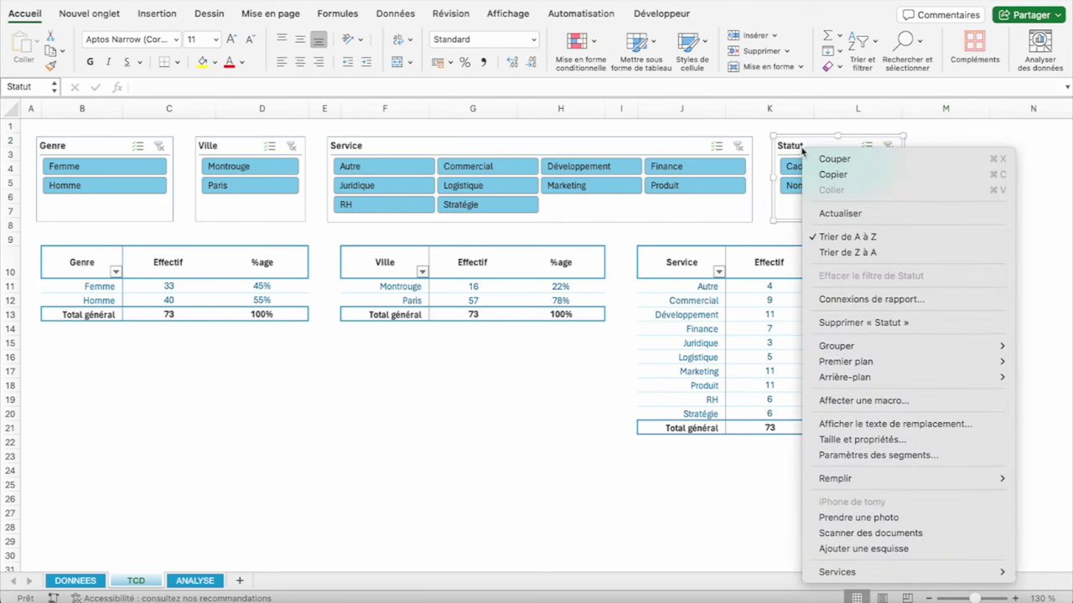
{"action": "left_click", "coordinate": [848, 297]}
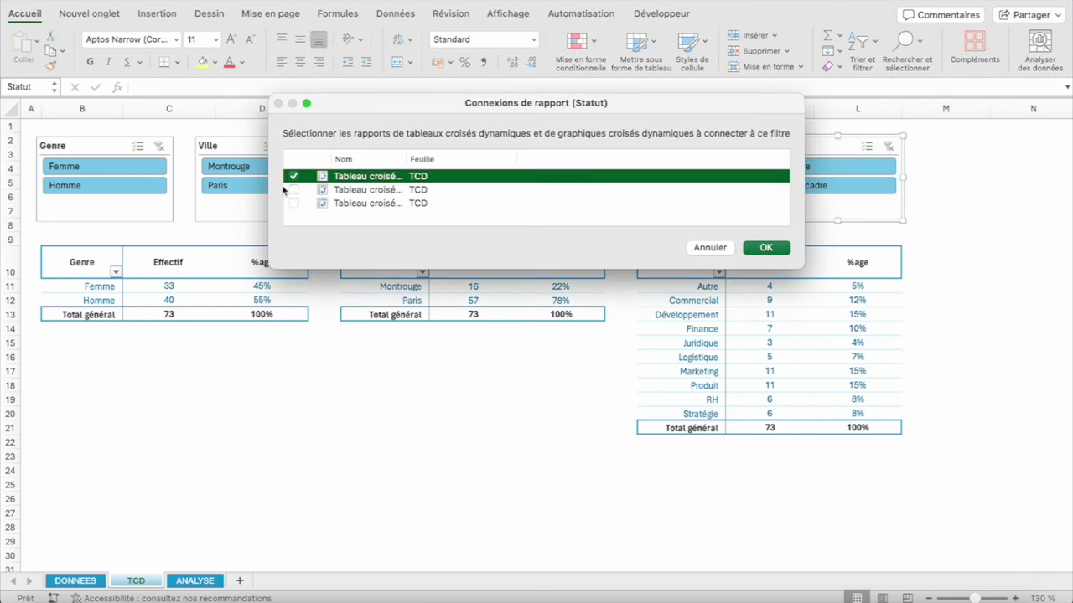
{"action": "left_click", "coordinate": [294, 189]}
{"action": "left_click", "coordinate": [294, 203]}
{"action": "left_click", "coordinate": [766, 248]}
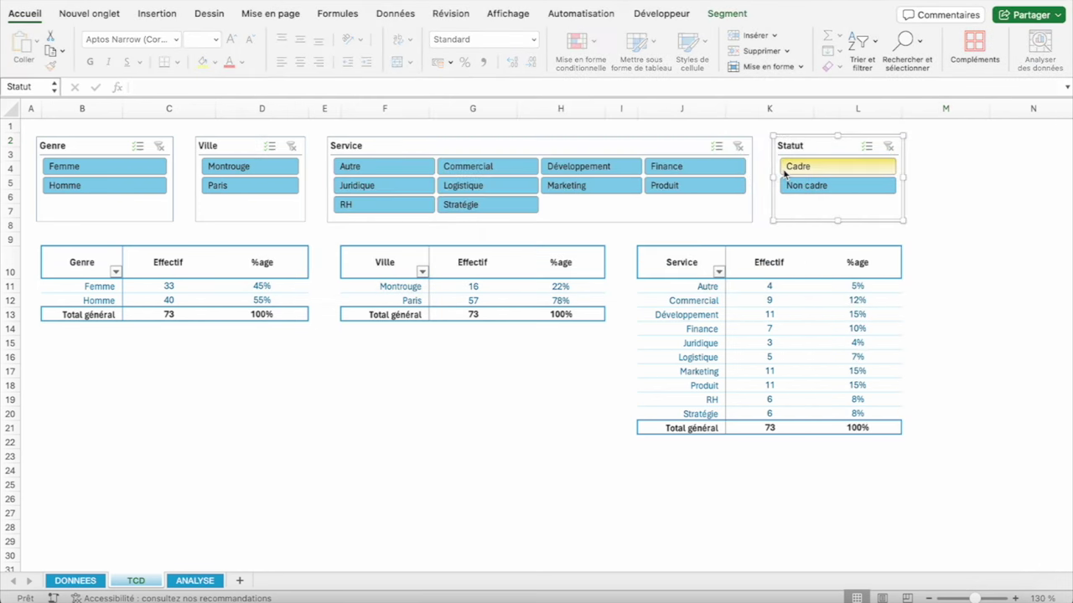
Filter to Non cadre and check the counts for Commercial, Développement, Juridique, Marketing, Produit and RH
{"action": "left_click", "coordinate": [819, 186]}
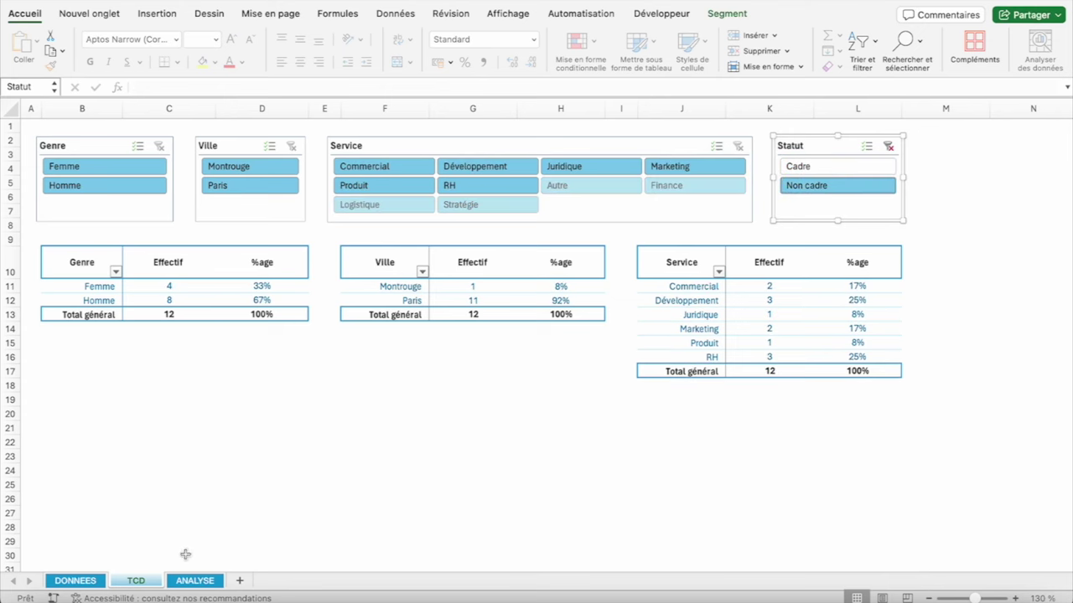
{"action": "left_click", "coordinate": [195, 580]}
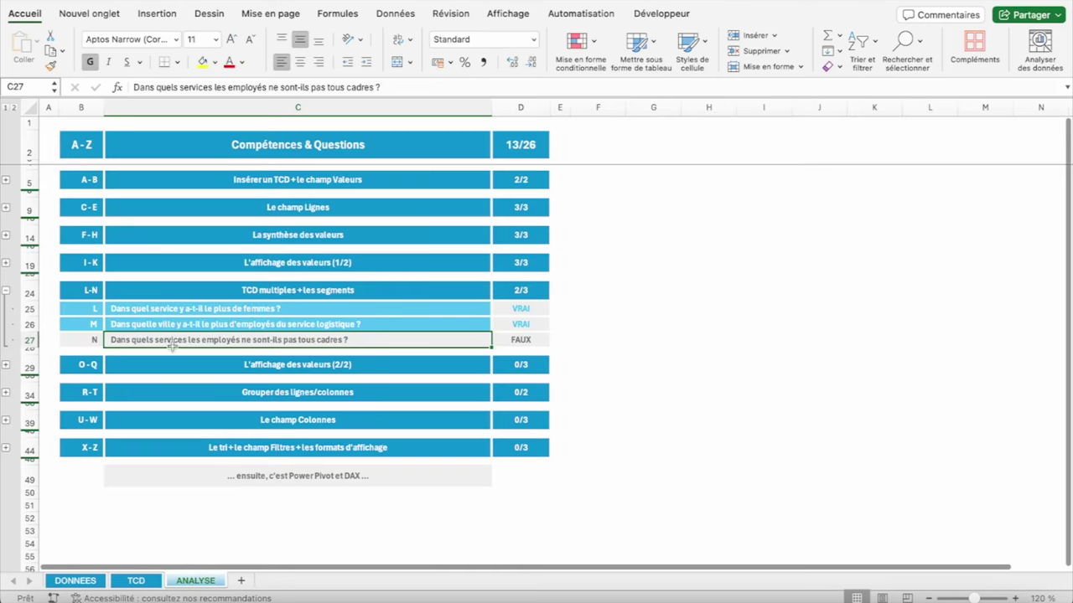
{"action": "left_click", "coordinate": [131, 581]}
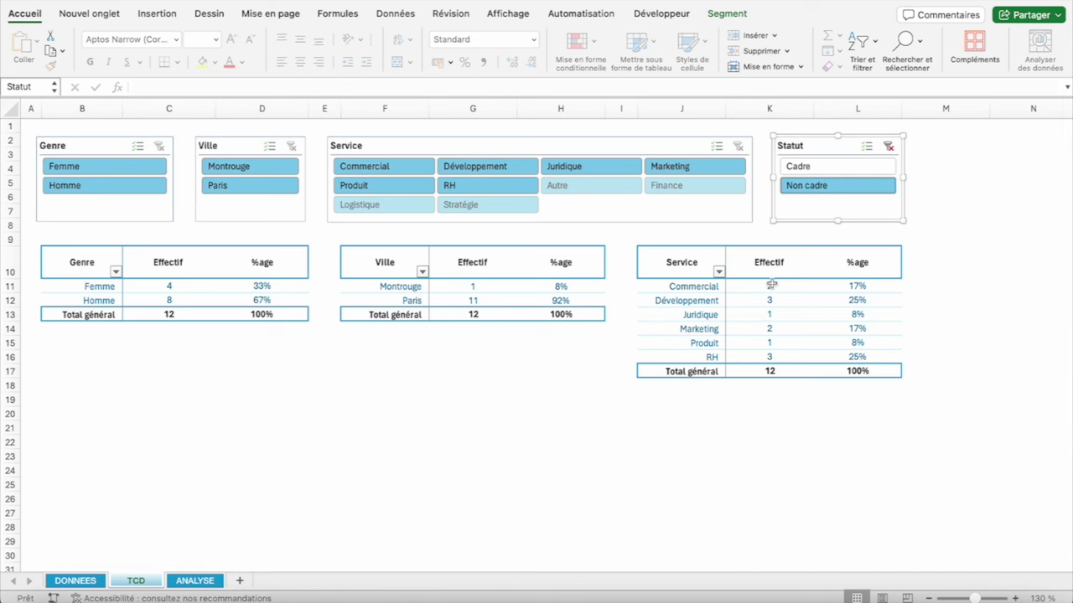
{"action": "left_click", "coordinate": [771, 285]}
{"action": "left_click", "coordinate": [770, 299]}
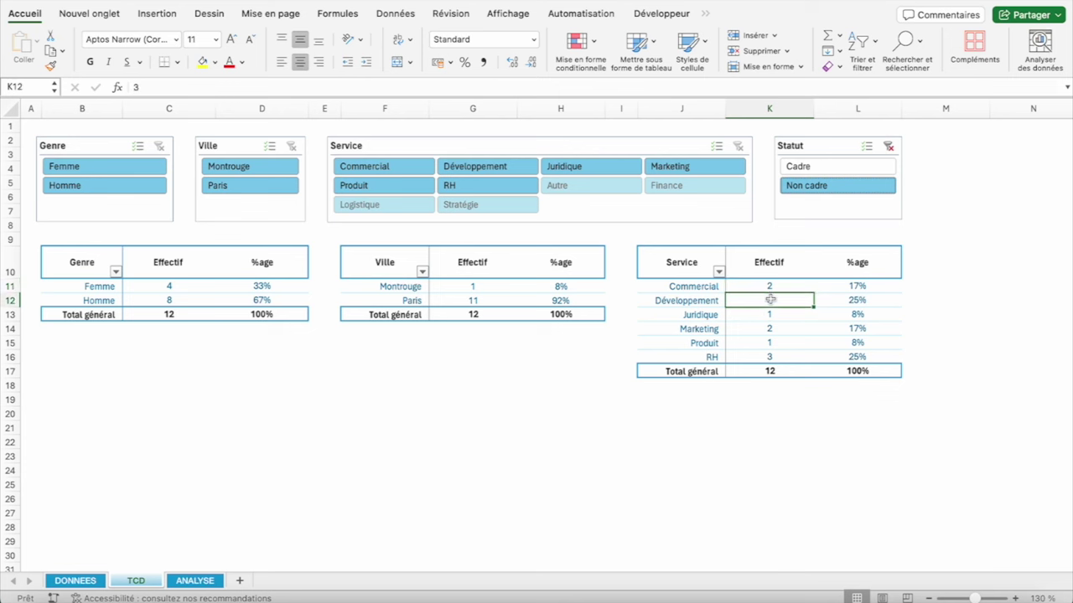
{"action": "left_click", "coordinate": [778, 315]}
{"action": "left_click", "coordinate": [778, 329]}
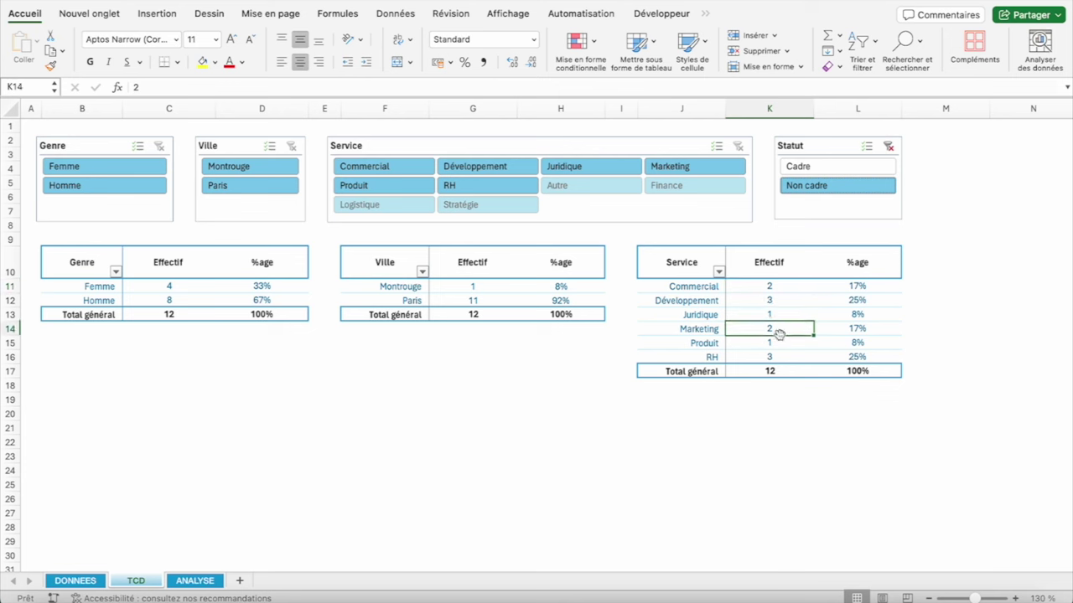
{"action": "left_click", "coordinate": [776, 343]}
{"action": "left_click", "coordinate": [772, 357]}
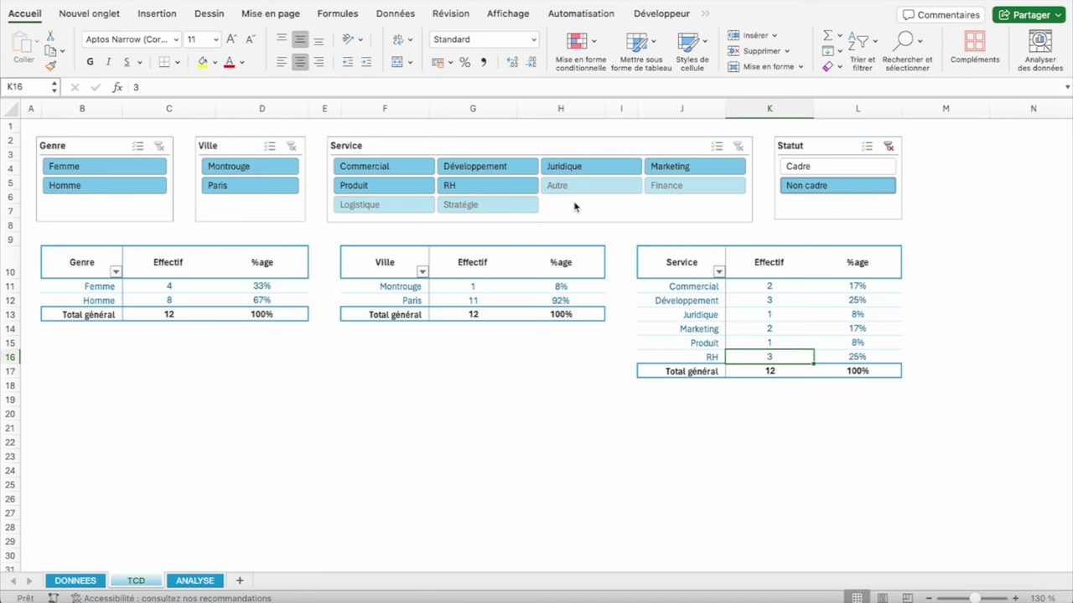
Compare Cadre and Non cadre service rows, then clear the Statut filter
{"action": "left_click", "coordinate": [839, 166]}
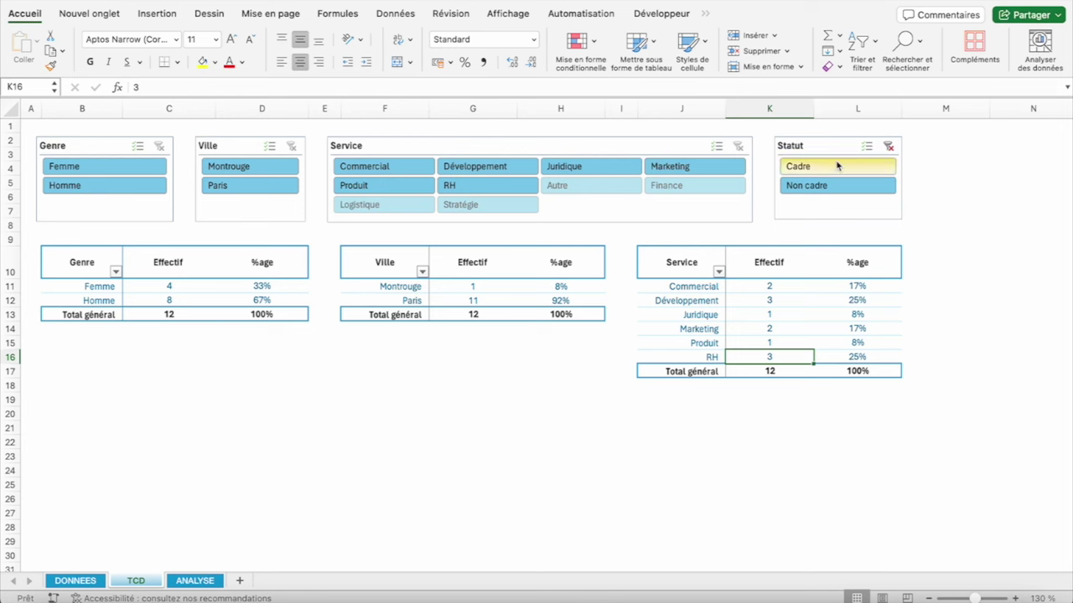
{"action": "left_click", "coordinate": [821, 188]}
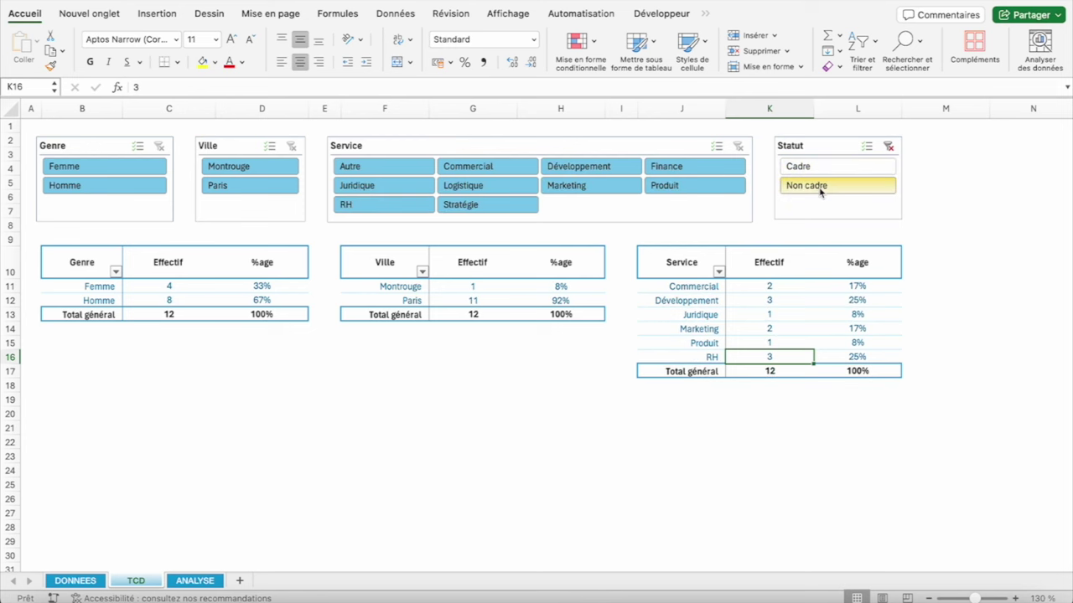
{"action": "left_click", "coordinate": [694, 288]}
{"action": "left_click", "coordinate": [690, 300]}
{"action": "left_click", "coordinate": [689, 315]}
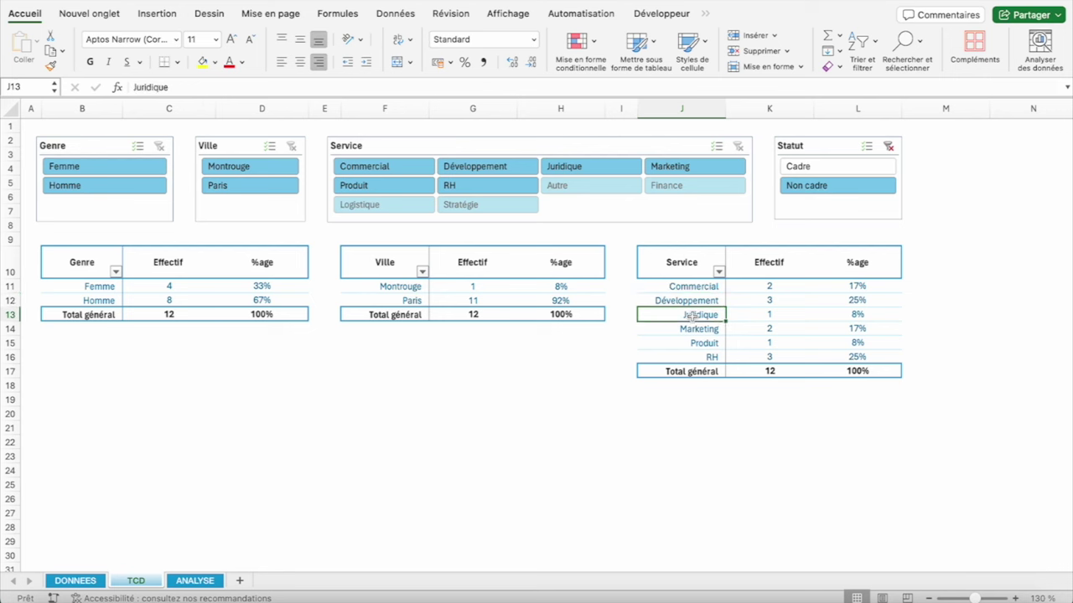
{"action": "left_click", "coordinate": [689, 329]}
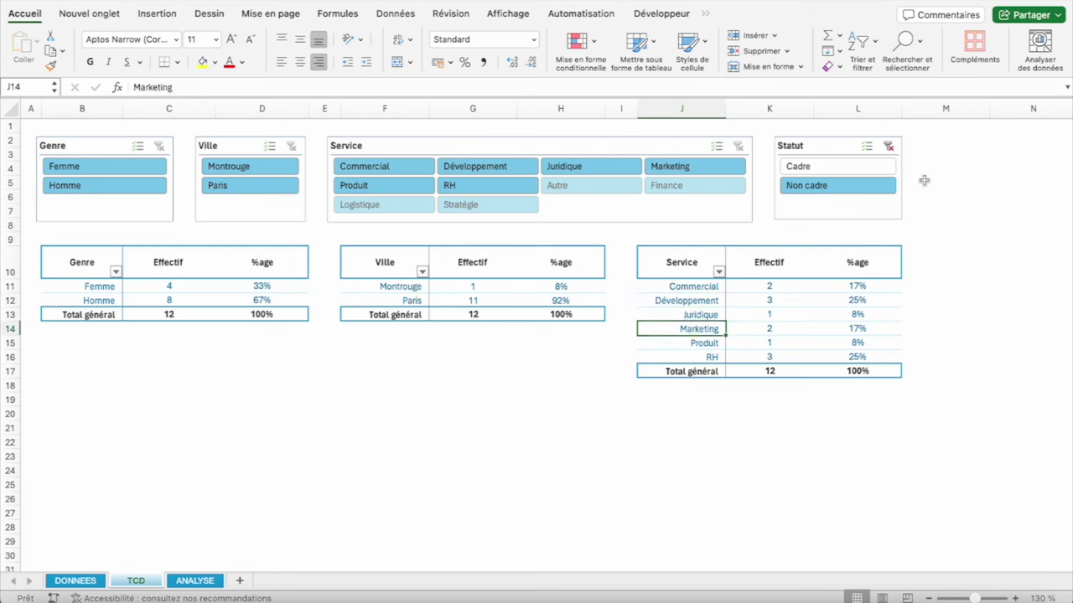
{"action": "left_click", "coordinate": [888, 147]}
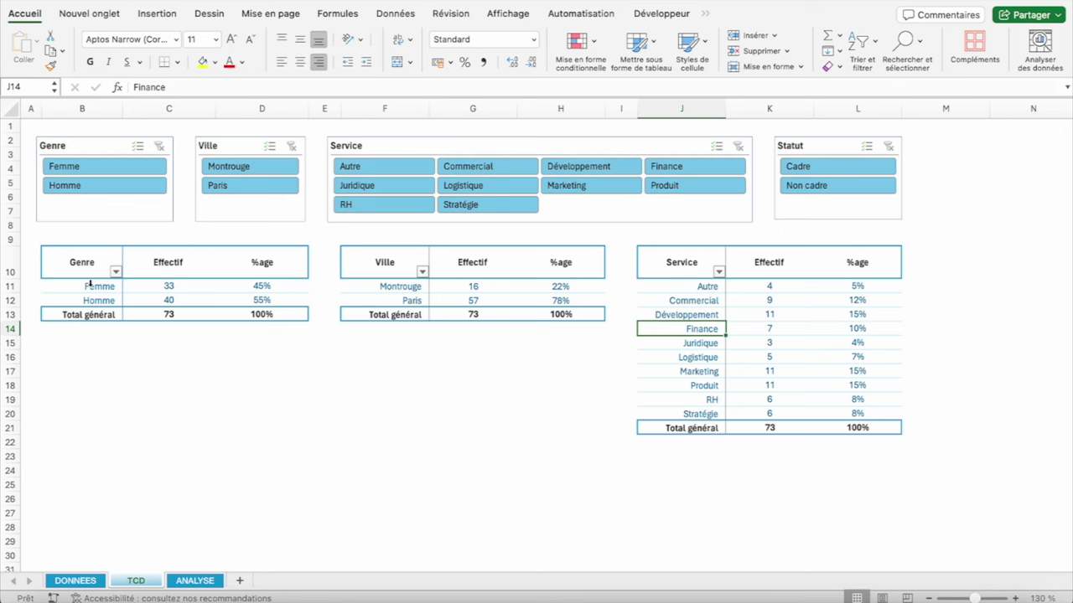
Review the Genre, Ville, Service and Statut slicers, then return to the ANALYSE sheet
{"action": "left_click", "coordinate": [96, 151]}
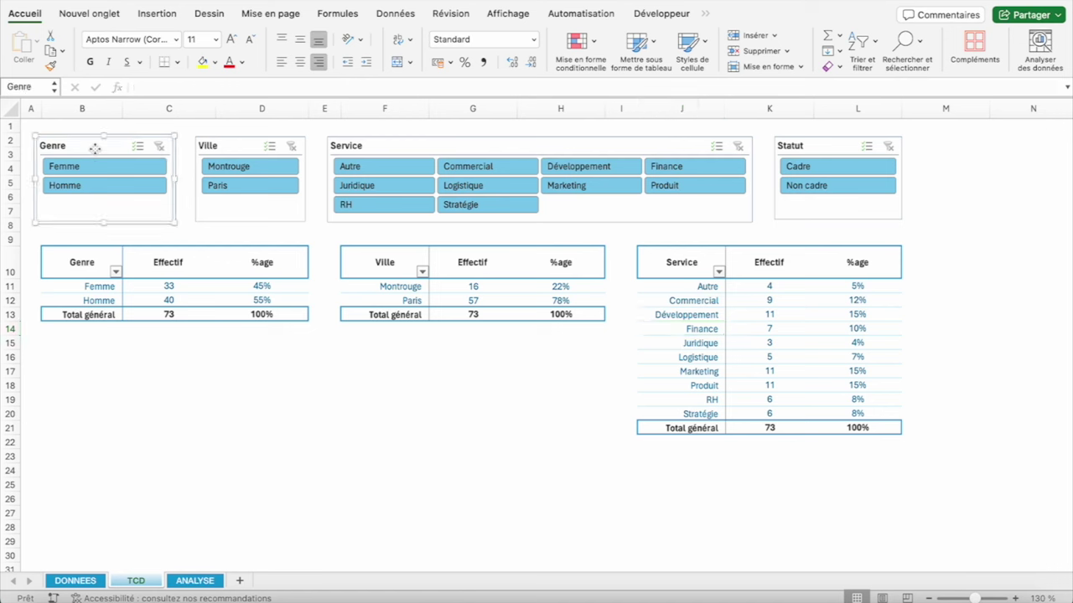
{"action": "left_click", "coordinate": [241, 147]}
{"action": "left_click", "coordinate": [403, 145]}
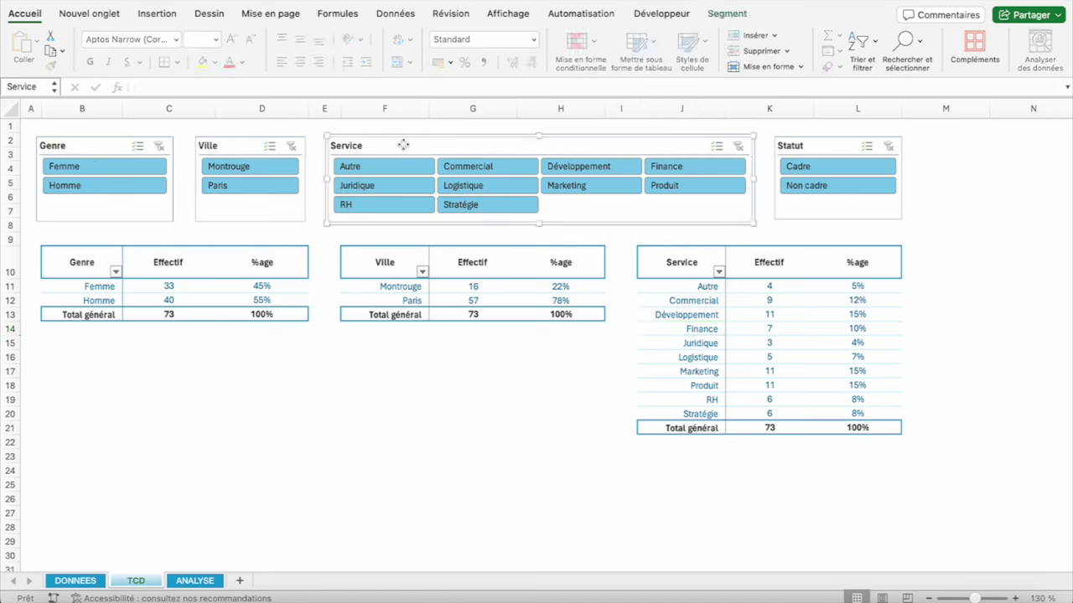
{"action": "left_click", "coordinate": [830, 140]}
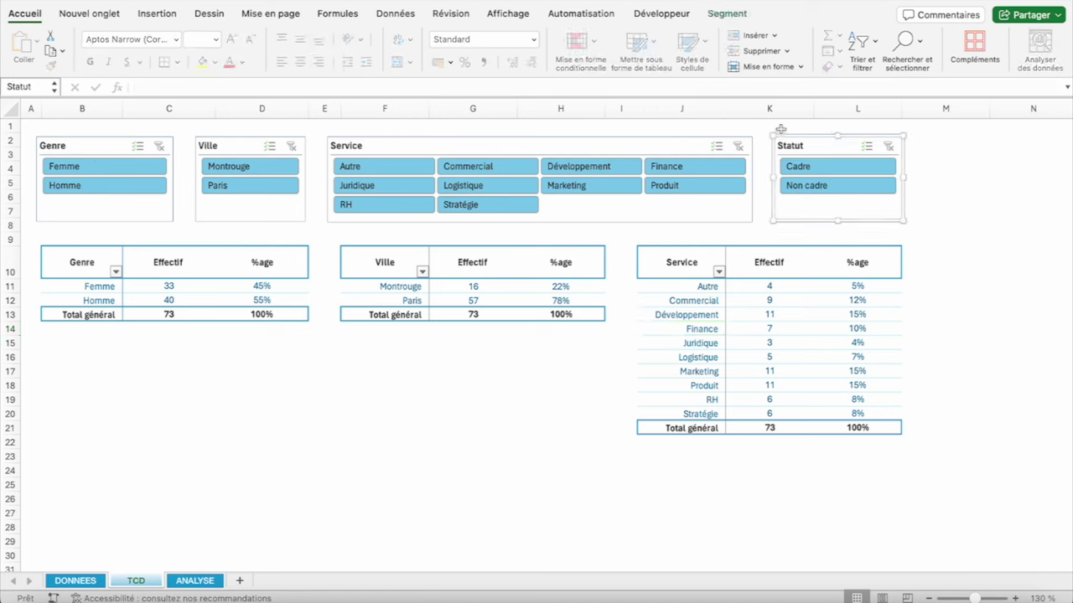
{"action": "left_click", "coordinate": [421, 146]}
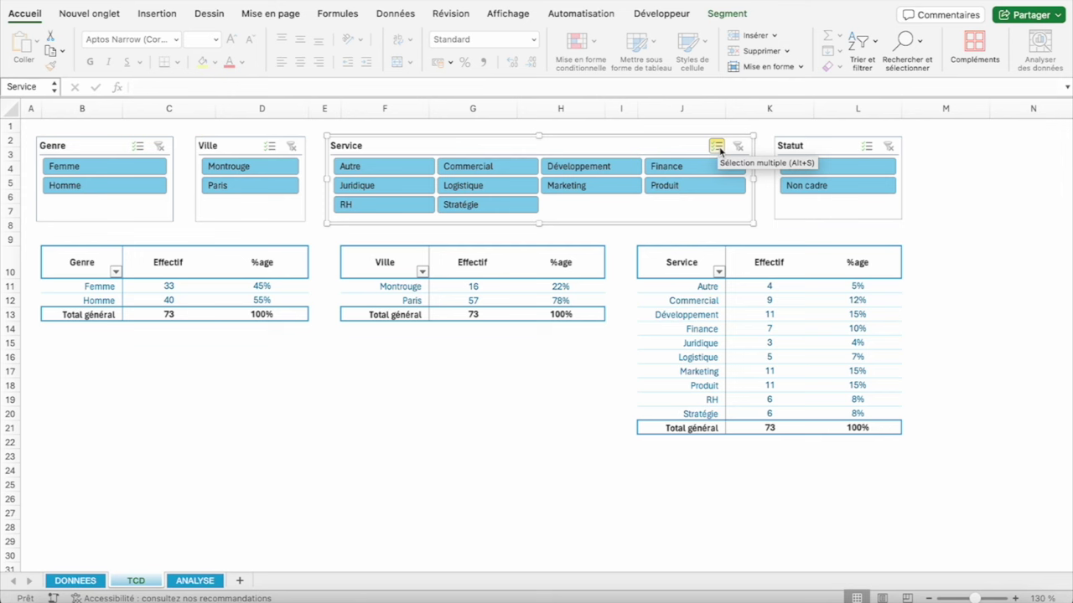
{"action": "left_click", "coordinate": [195, 580]}
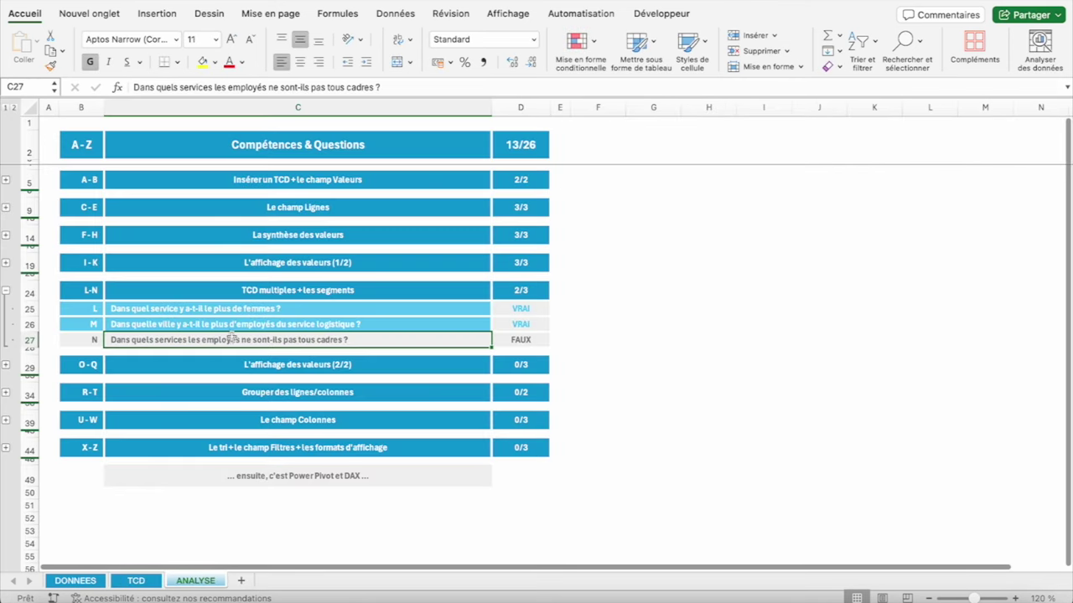
Enter VRAI in D27 as question N's answer
{"action": "left_click", "coordinate": [6, 293]}
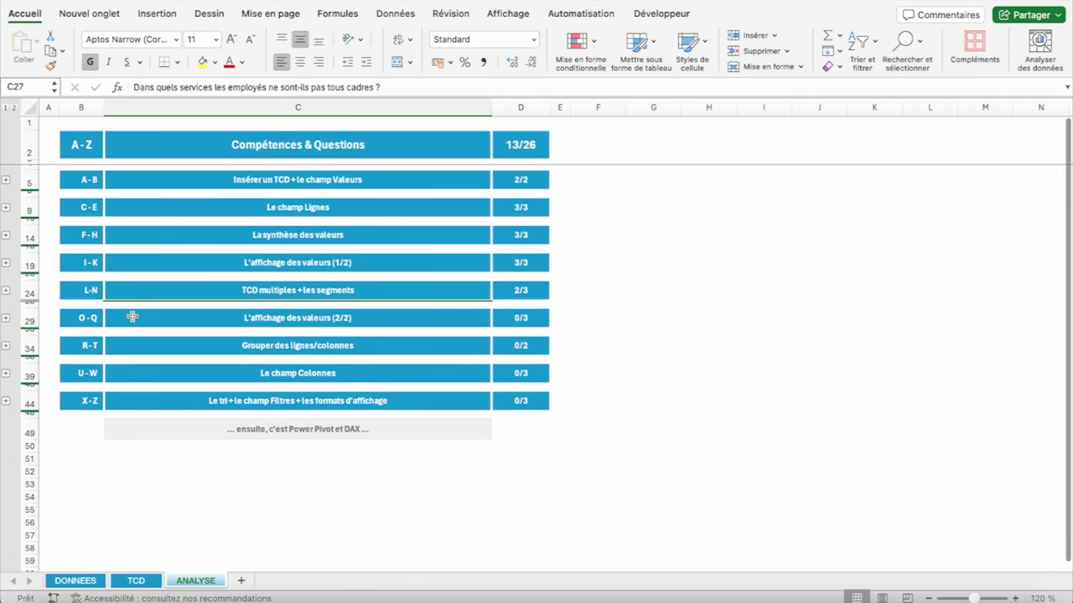
{"action": "left_click", "coordinate": [6, 319]}
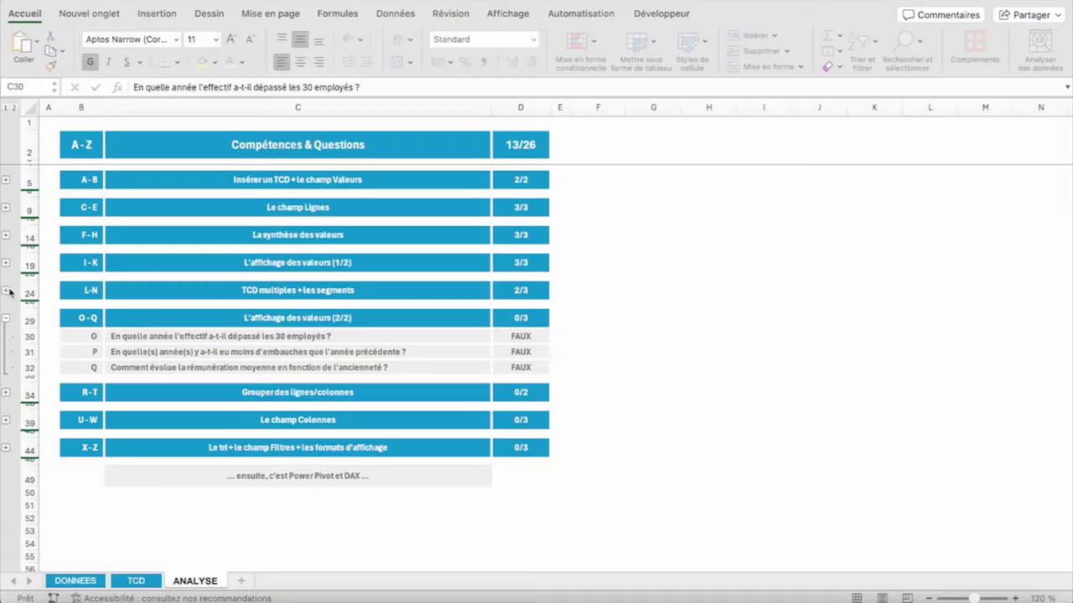
{"action": "left_click", "coordinate": [5, 293]}
{"action": "left_click", "coordinate": [507, 339]}
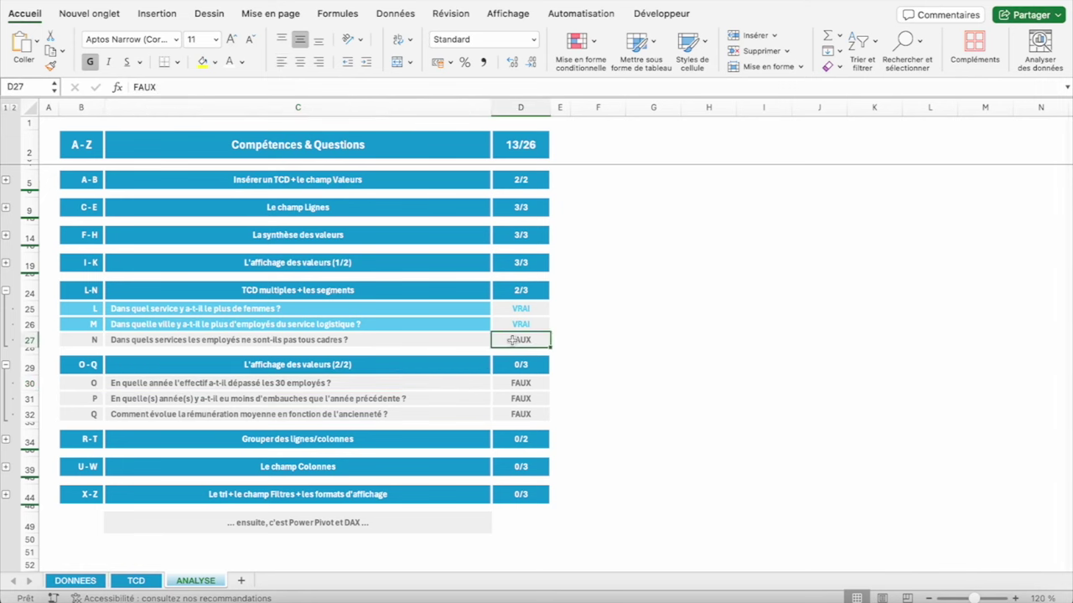
{"action": "type", "text": "VRAI"}
{"action": "key", "text": "Return"}
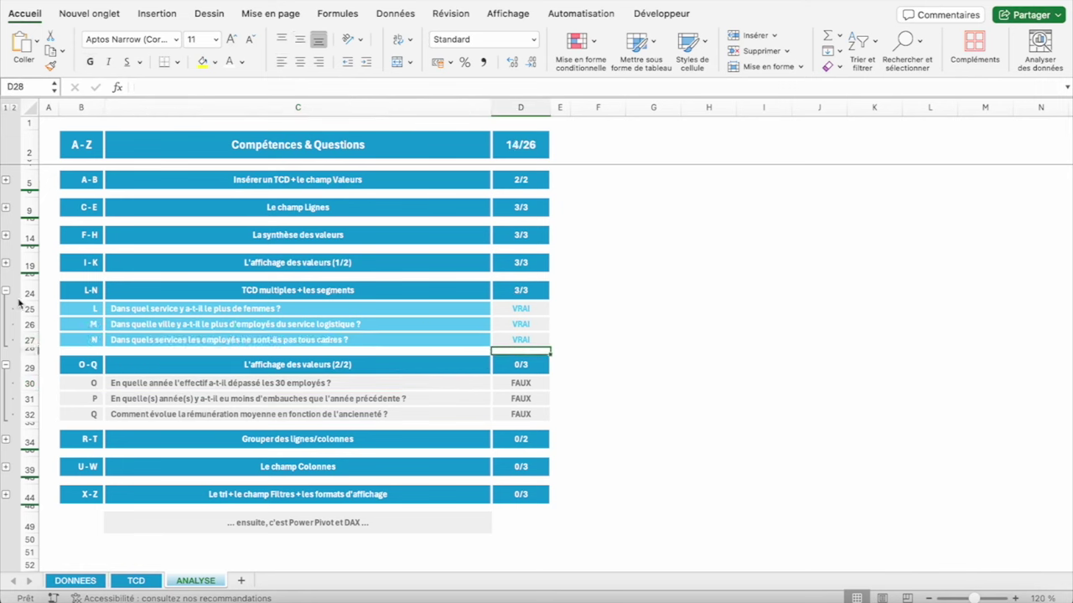
Collapse the L–N question group and go back to the TCD sheet
{"action": "left_click", "coordinate": [5, 293]}
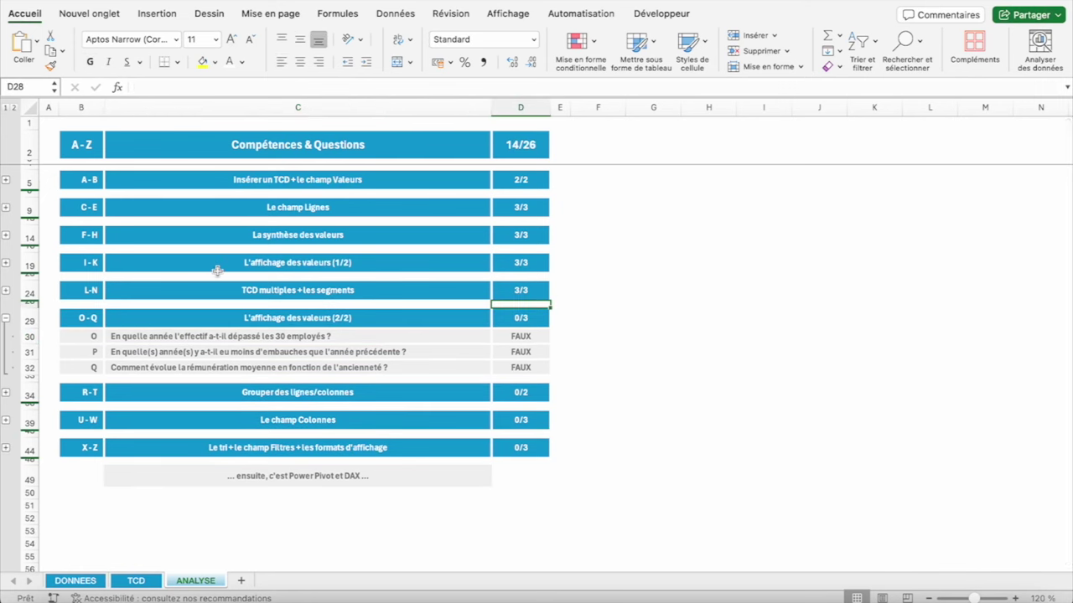
{"action": "left_click", "coordinate": [173, 339]}
{"action": "left_click", "coordinate": [136, 581]}
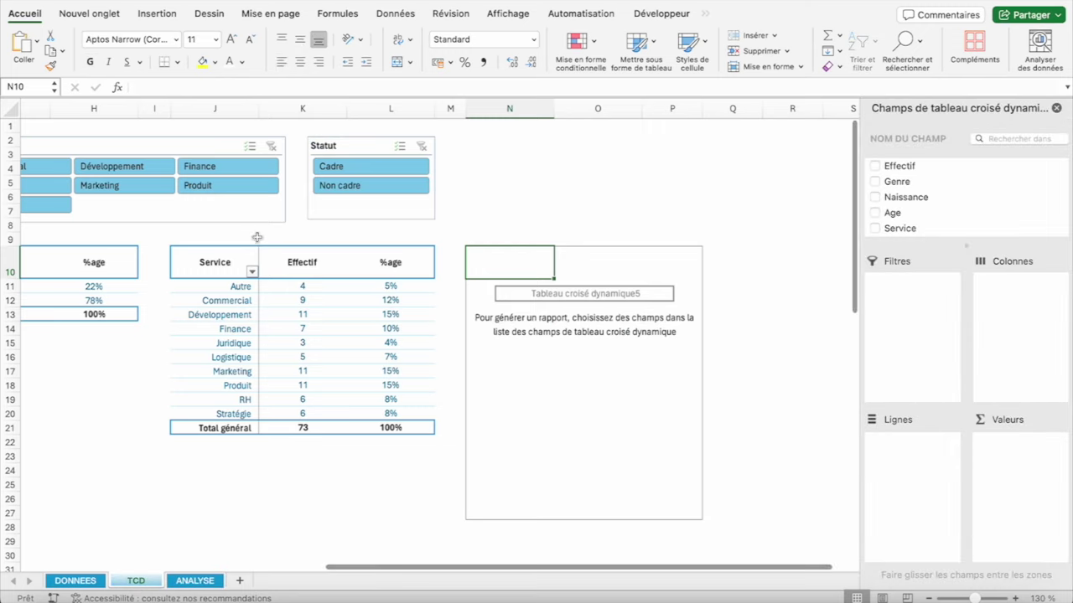
Scroll across the TCD sheet and glance at the ANALYSE sheet before returning to the empty pivot
{"action": "scroll", "coordinate": [251, 251], "scroll_direction": "left", "scroll_amount": 10}
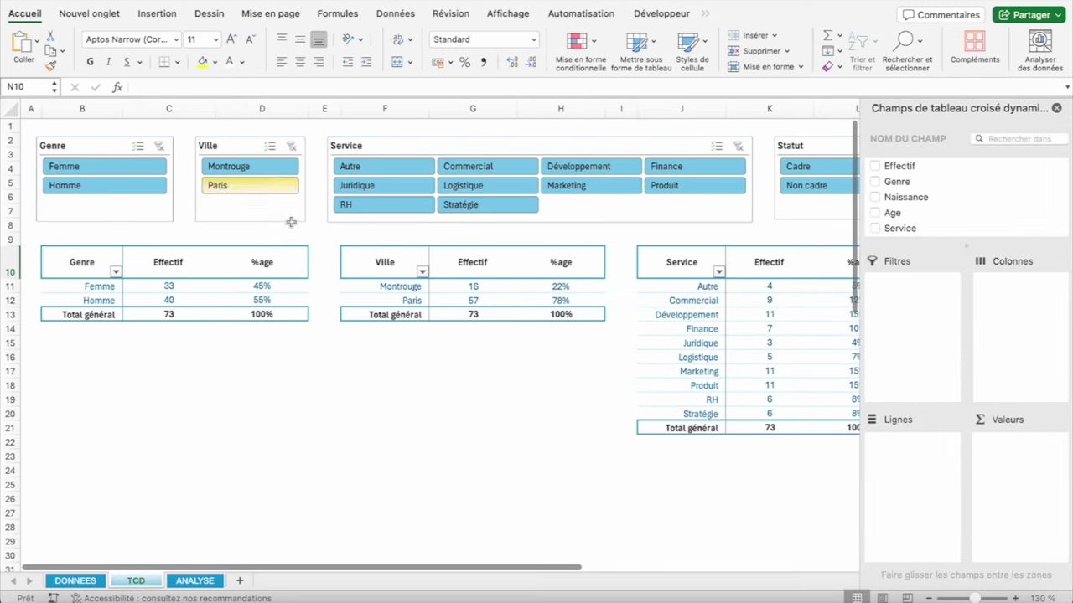
{"action": "scroll", "coordinate": [289, 220], "scroll_direction": "right", "scroll_amount": 10}
{"action": "scroll", "coordinate": [298, 225], "scroll_direction": "right", "scroll_amount": 2}
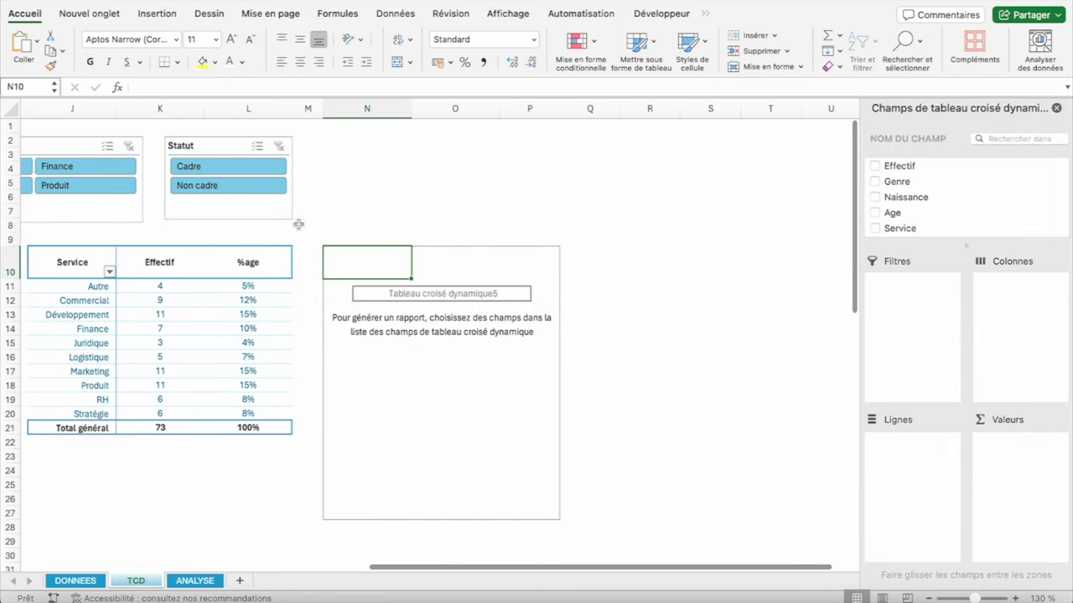
{"action": "scroll", "coordinate": [299, 225], "scroll_direction": "right", "scroll_amount": 2}
{"action": "scroll", "coordinate": [299, 224], "scroll_direction": "right", "scroll_amount": 1}
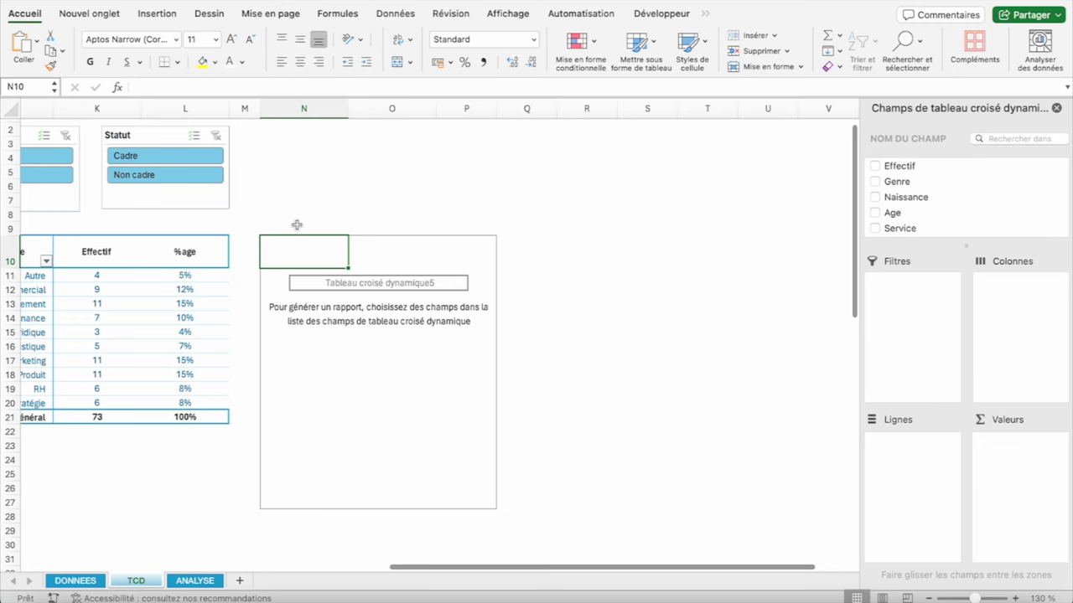
{"action": "left_click", "coordinate": [196, 581]}
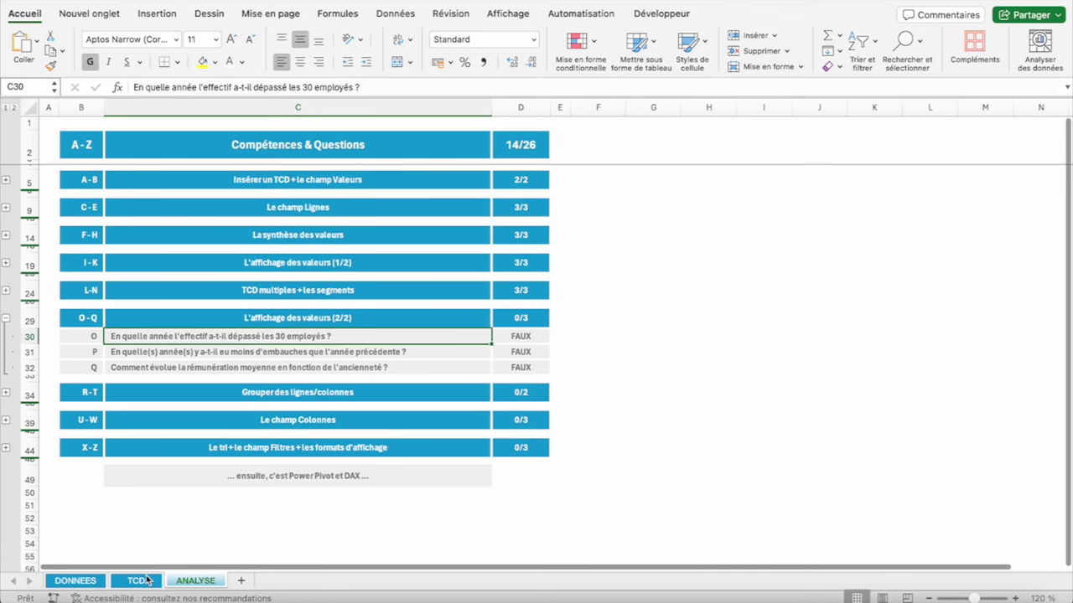
{"action": "left_click", "coordinate": [136, 581]}
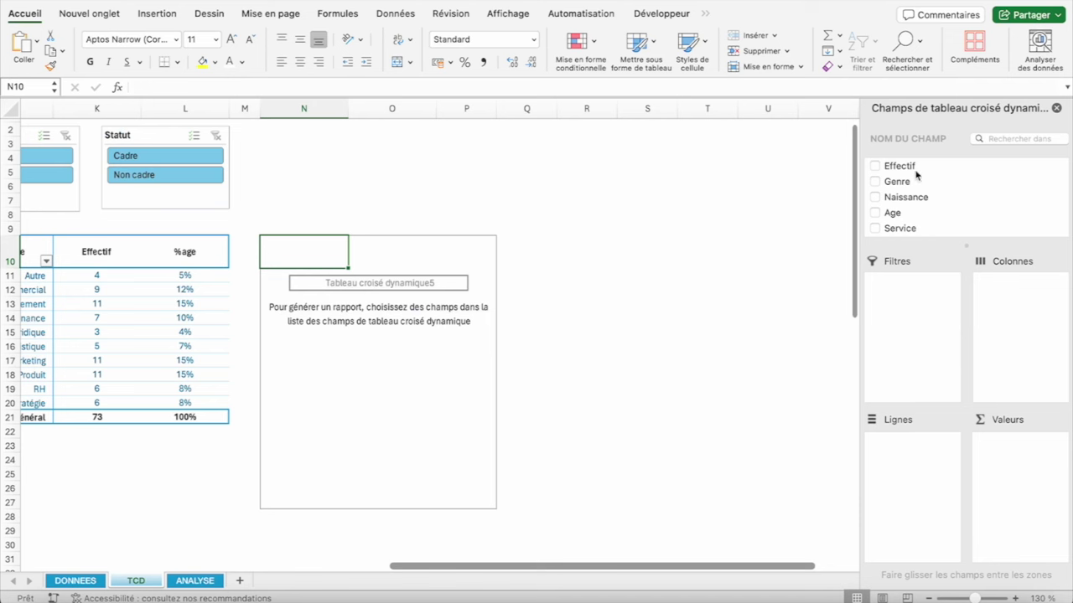
Add Effectif to the new pivot table's Valeurs area
{"action": "scroll", "coordinate": [917, 176], "scroll_direction": "down", "scroll_amount": 1}
{"action": "scroll", "coordinate": [917, 176], "scroll_direction": "down", "scroll_amount": 3}
{"action": "scroll", "coordinate": [916, 176], "scroll_direction": "down", "scroll_amount": 3}
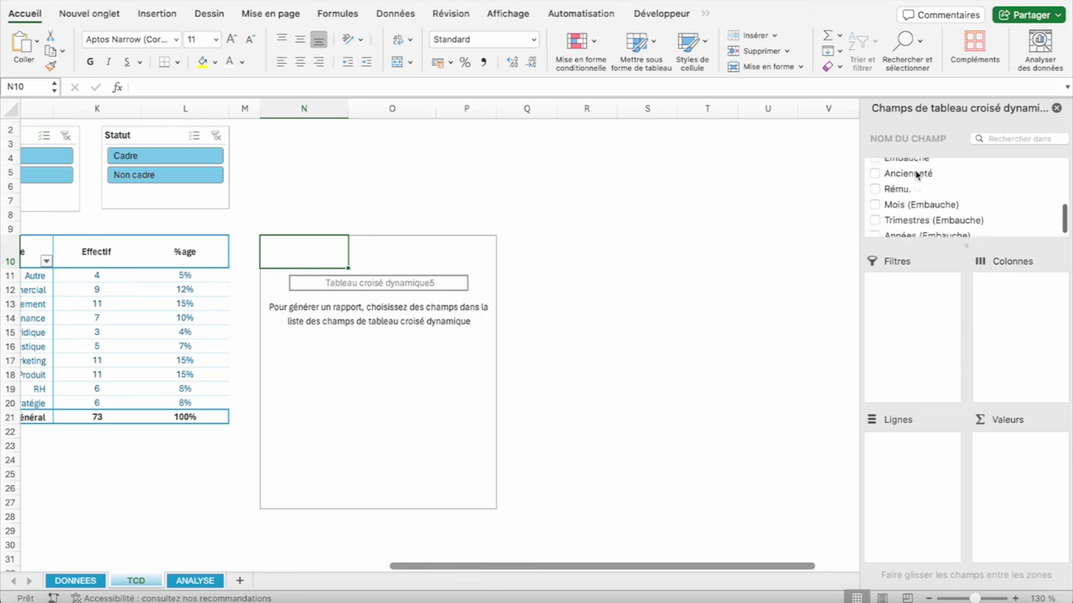
{"action": "scroll", "coordinate": [905, 176], "scroll_direction": "up", "scroll_amount": 7}
{"action": "left_click", "coordinate": [902, 168]}
{"action": "scroll", "coordinate": [902, 172], "scroll_direction": "down", "scroll_amount": 5}
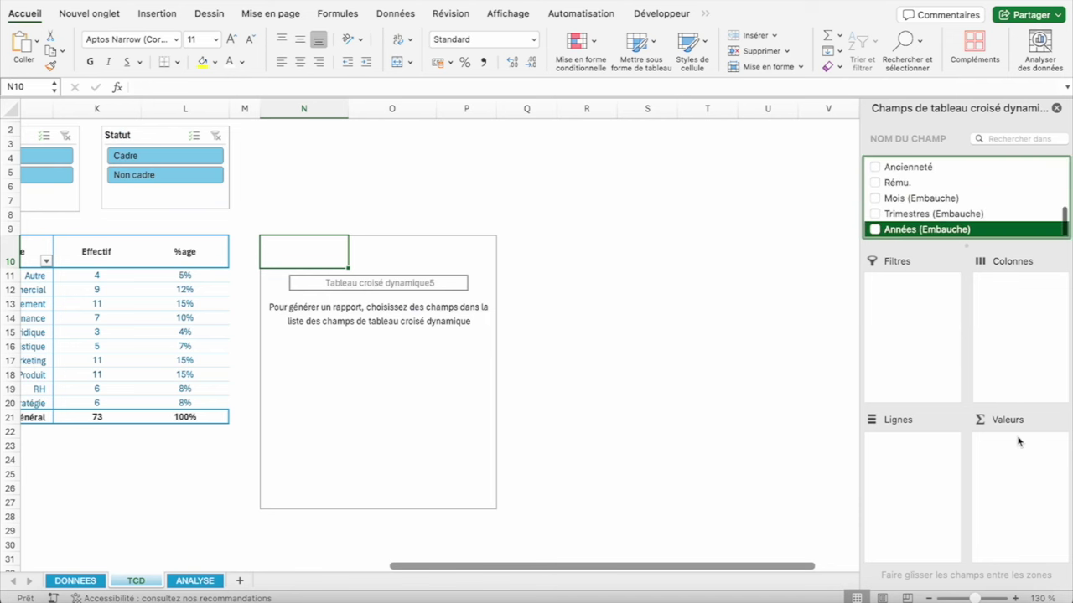
{"action": "scroll", "coordinate": [899, 180], "scroll_direction": "up", "scroll_amount": 5}
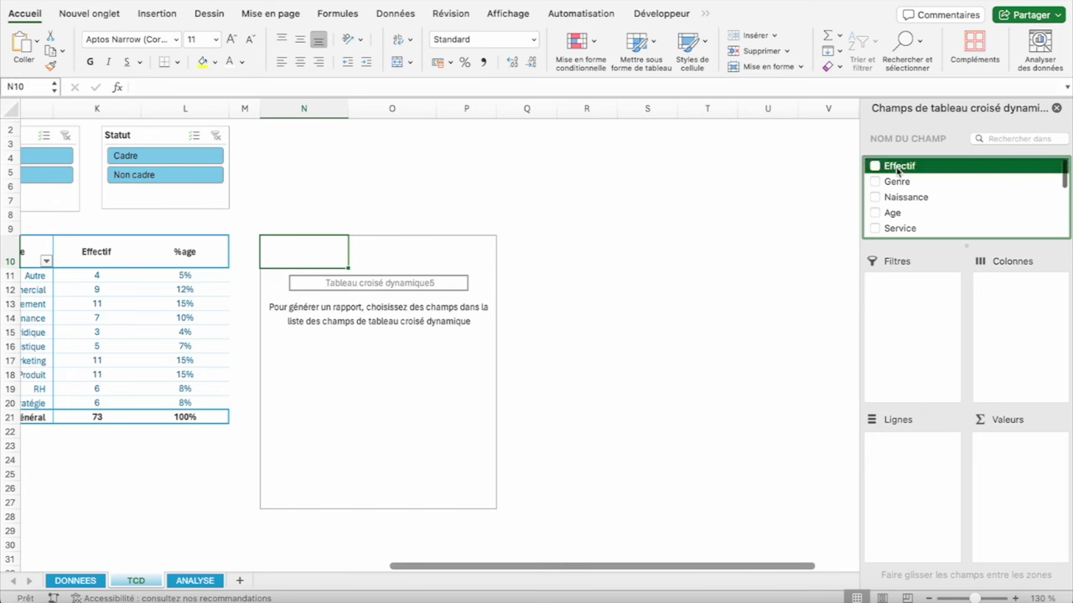
{"action": "left_click_drag", "start_coordinate": [898, 166], "coordinate": [1005, 453]}
Add Embauche to Lignes so hires group by year, 2015 to 2024, totalling 73
{"action": "scroll", "coordinate": [920, 228], "scroll_direction": "down", "scroll_amount": 3}
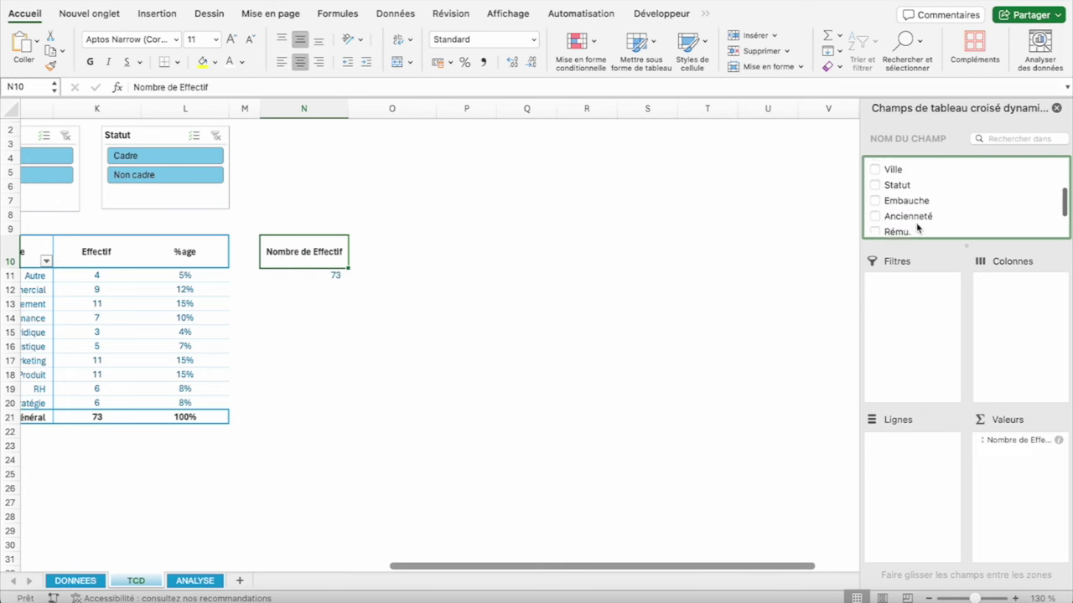
{"action": "scroll", "coordinate": [905, 185], "scroll_direction": "down", "scroll_amount": 1}
{"action": "left_click", "coordinate": [900, 164]}
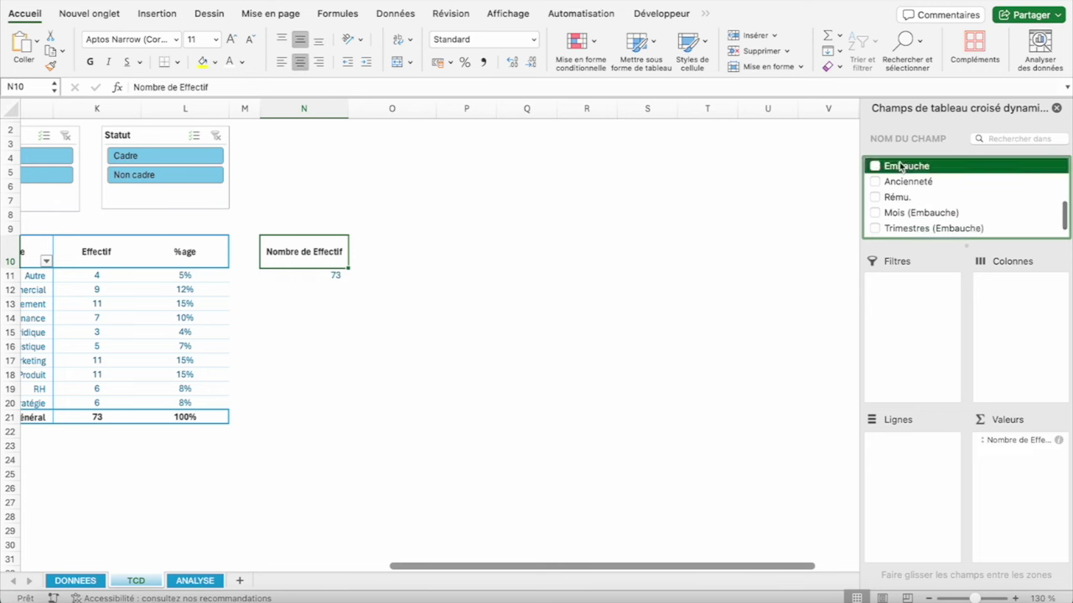
{"action": "left_click_drag", "start_coordinate": [900, 165], "coordinate": [898, 473]}
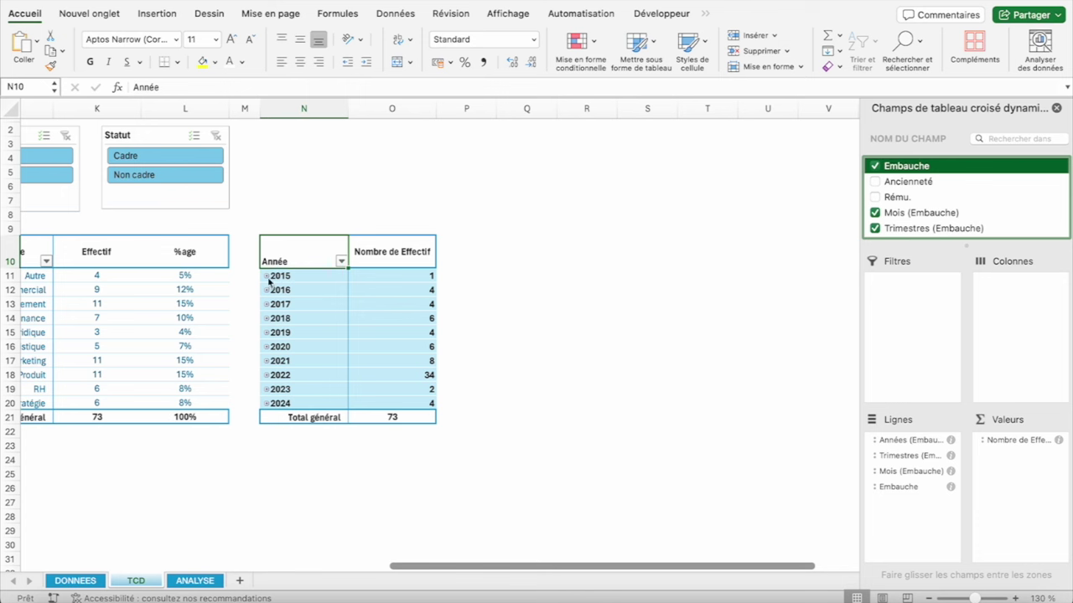
{"action": "scroll", "coordinate": [971, 200], "scroll_direction": "down", "scroll_amount": 1}
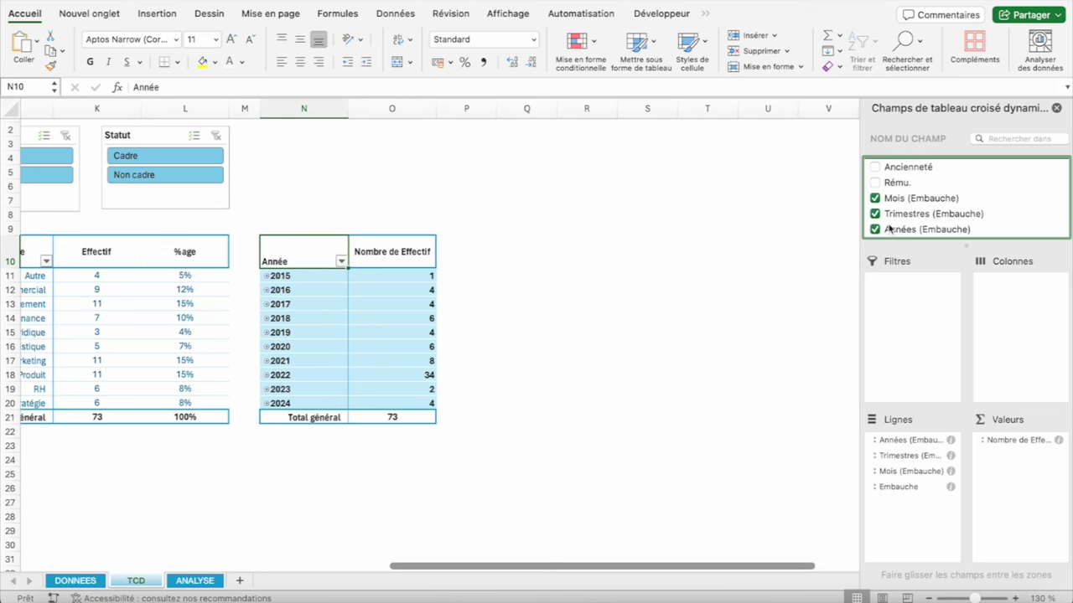
{"action": "left_click", "coordinate": [267, 277]}
{"action": "left_click", "coordinate": [275, 290]}
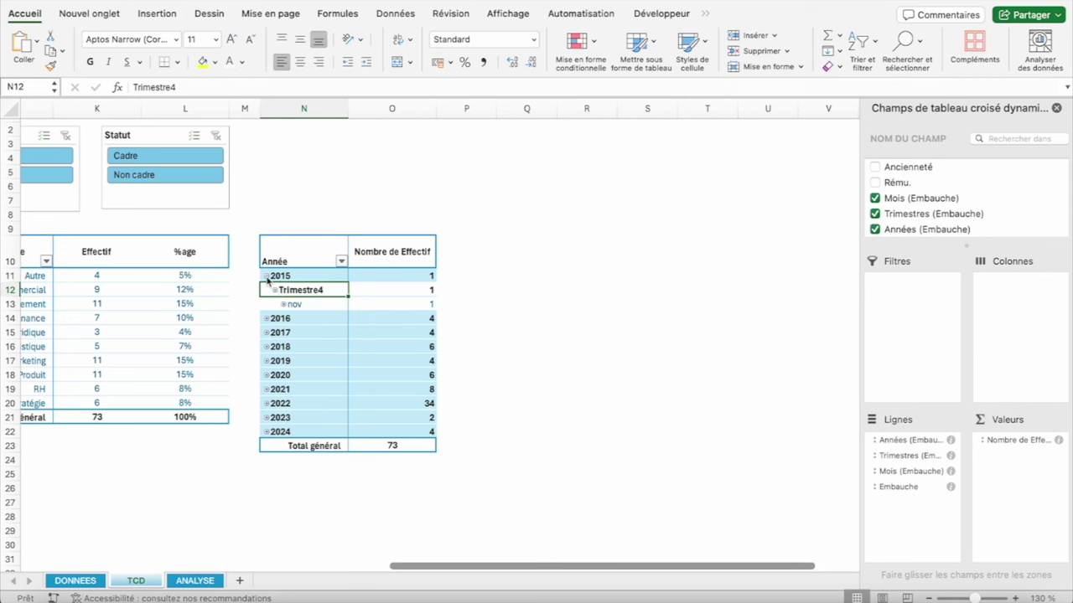
{"action": "left_click", "coordinate": [266, 277]}
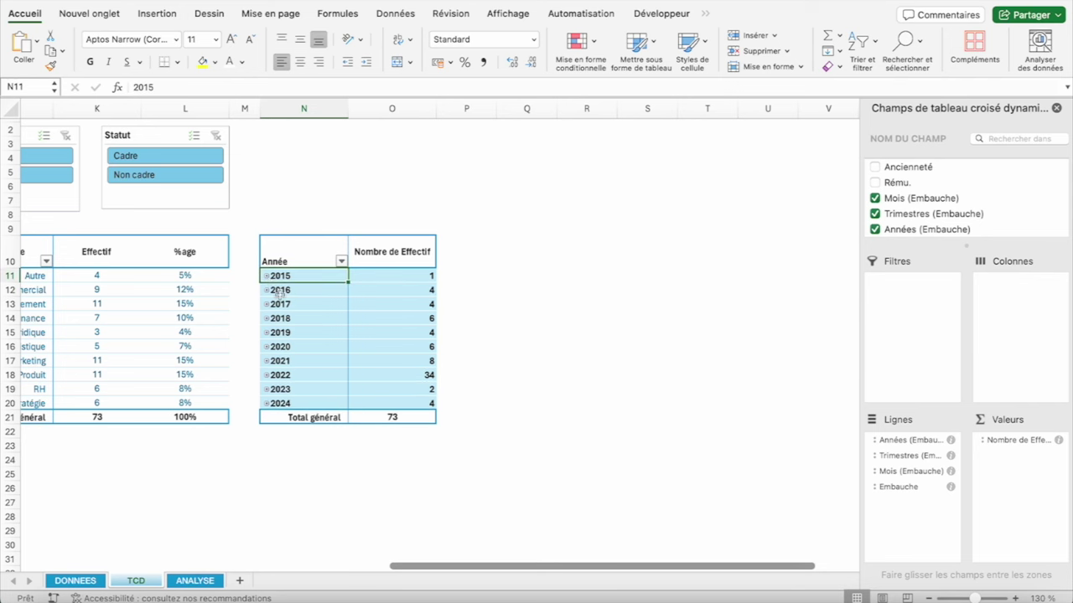
{"action": "left_click", "coordinate": [266, 290]}
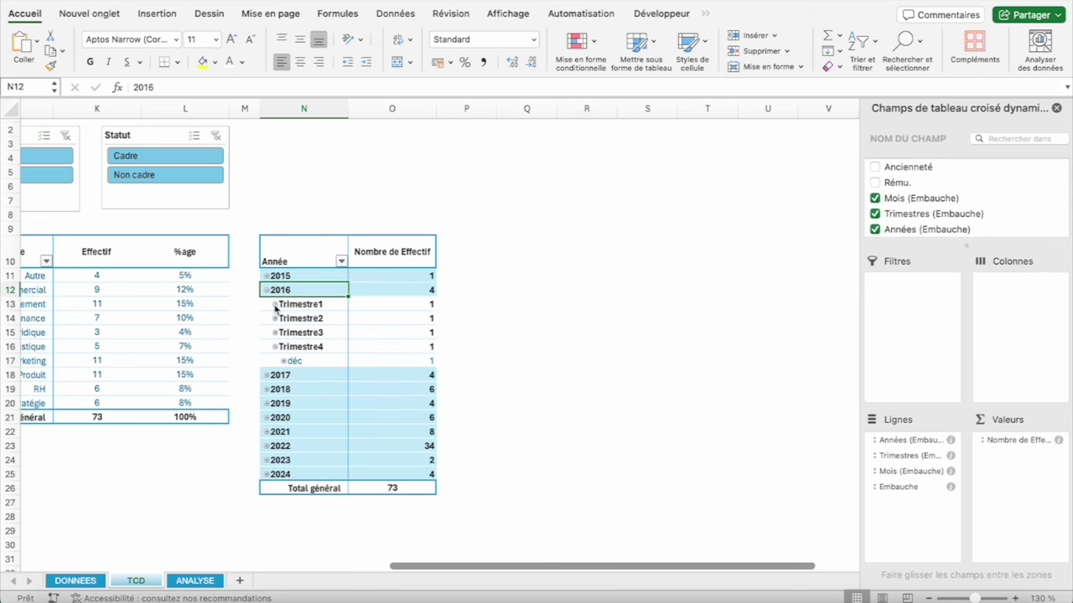
{"action": "left_click", "coordinate": [275, 304]}
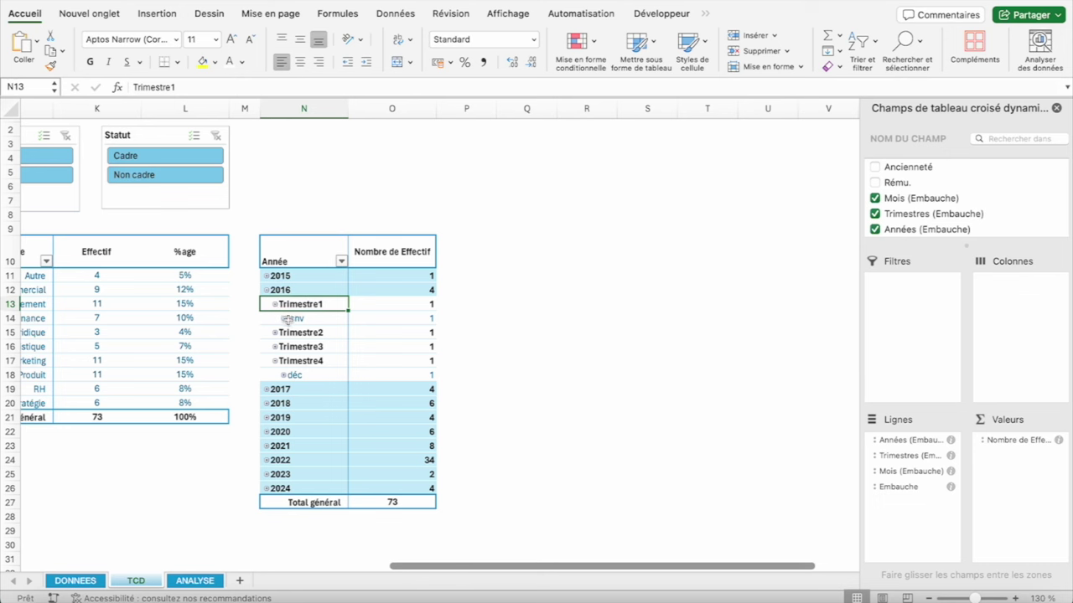
{"action": "left_click", "coordinate": [284, 318]}
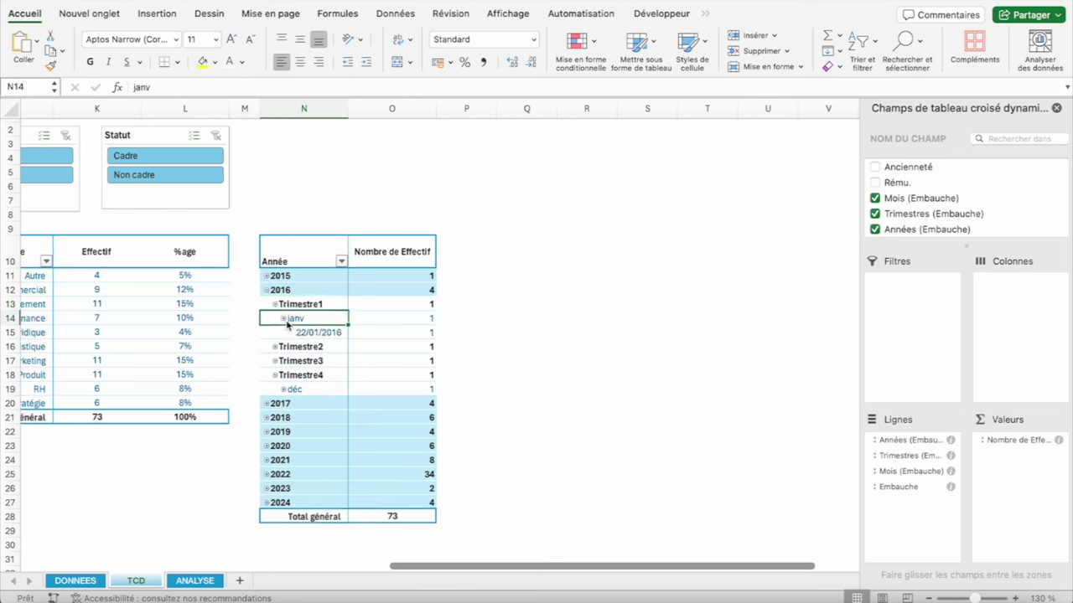
{"action": "left_click", "coordinate": [285, 320]}
{"action": "left_click", "coordinate": [275, 305]}
{"action": "left_click", "coordinate": [267, 290]}
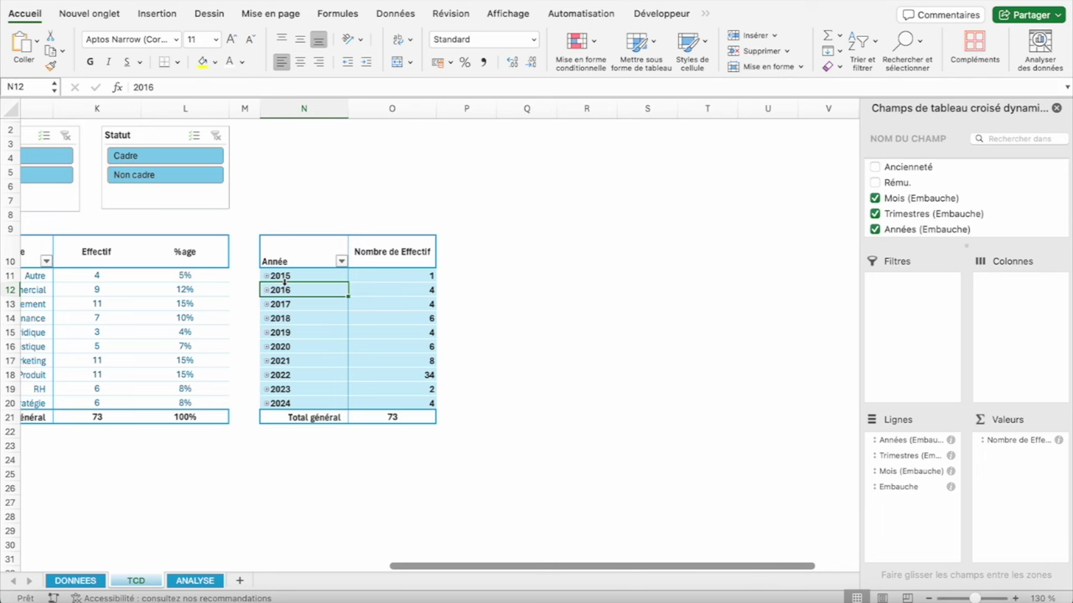
{"action": "left_click", "coordinate": [284, 276]}
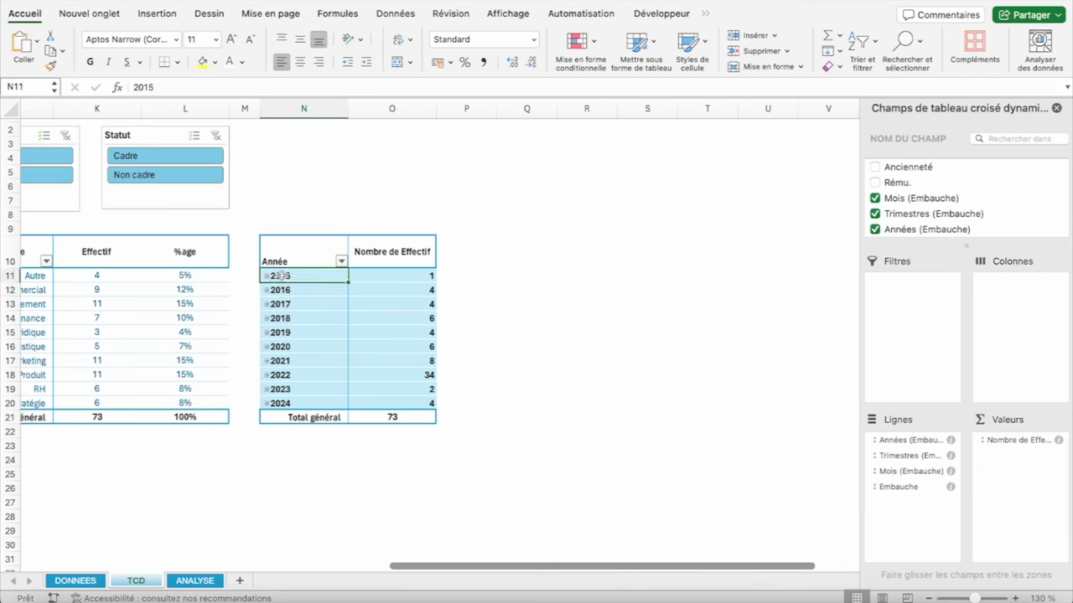
Remove Mois, Trimestres and Embauche so the pivot rows show years only
{"action": "left_click", "coordinate": [875, 199]}
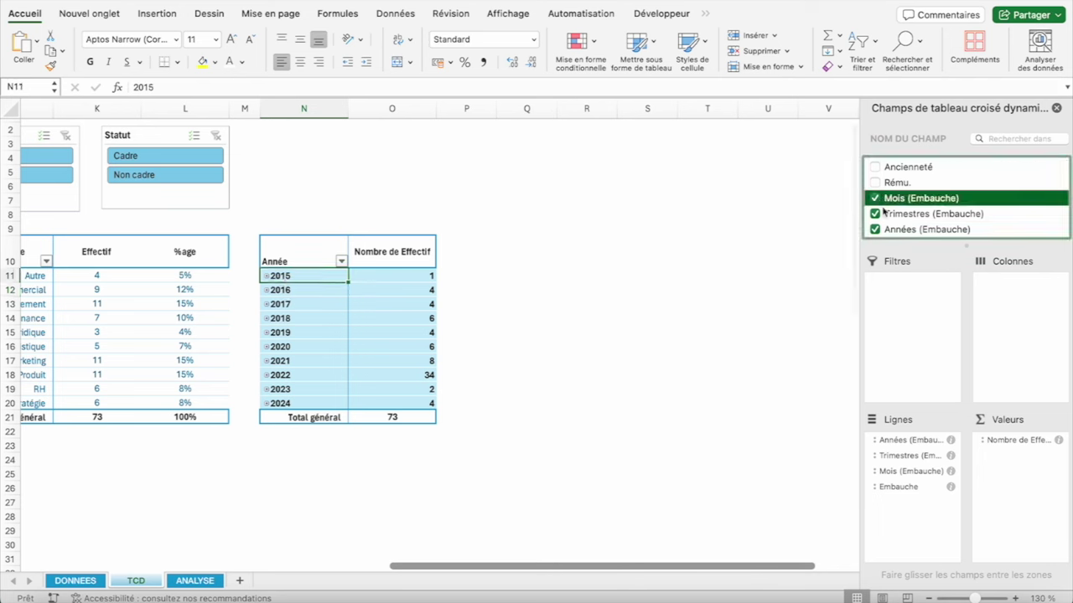
{"action": "left_click", "coordinate": [875, 214]}
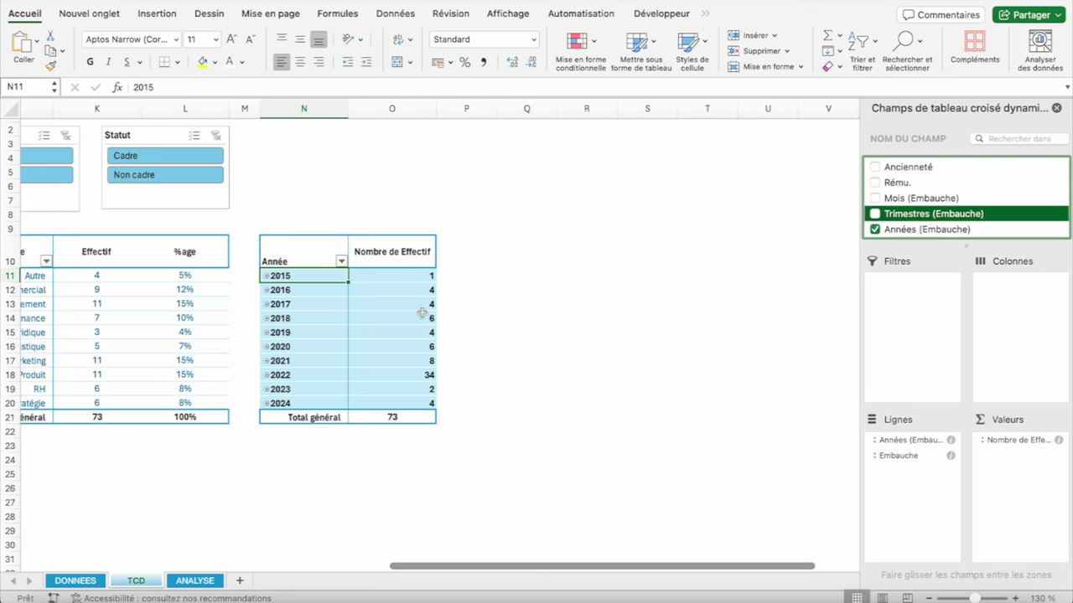
{"action": "scroll", "coordinate": [887, 204], "scroll_direction": "up", "scroll_amount": 2}
{"action": "scroll", "coordinate": [887, 203], "scroll_direction": "up", "scroll_amount": 1}
{"action": "left_click", "coordinate": [875, 212]}
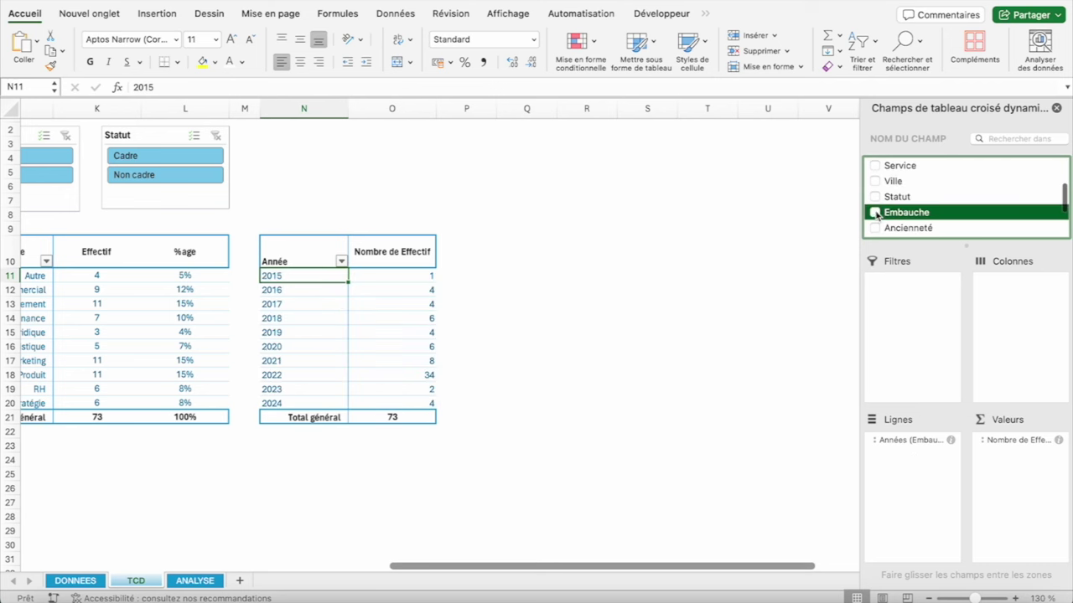
{"action": "scroll", "coordinate": [913, 200], "scroll_direction": "down", "scroll_amount": 2}
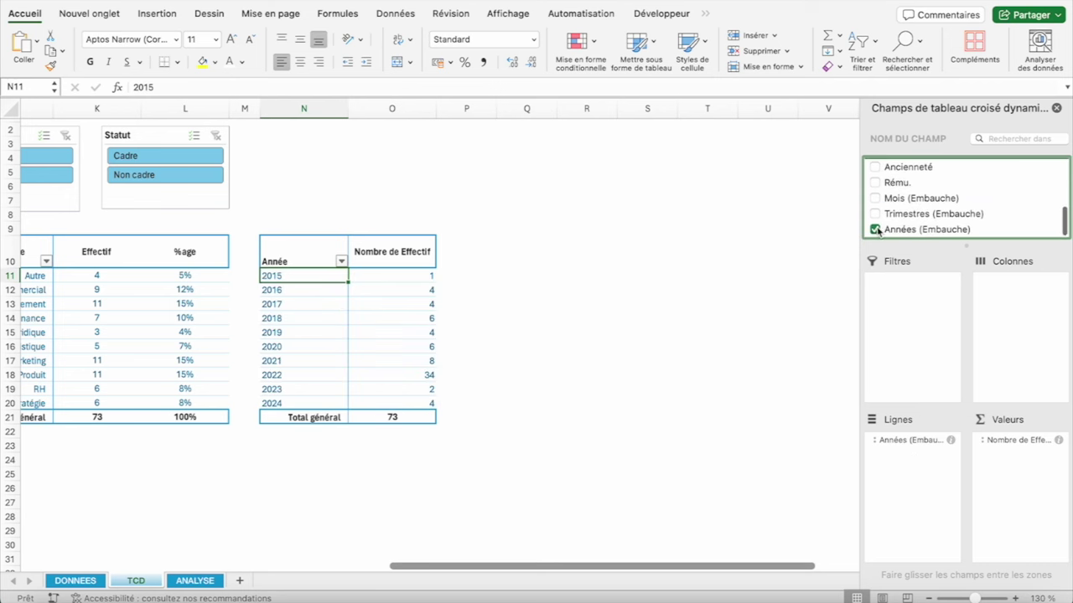
Right-align years N11:N20, centre the Année header and rename the count column Effectif
{"action": "left_click_drag", "start_coordinate": [277, 277], "coordinate": [285, 402]}
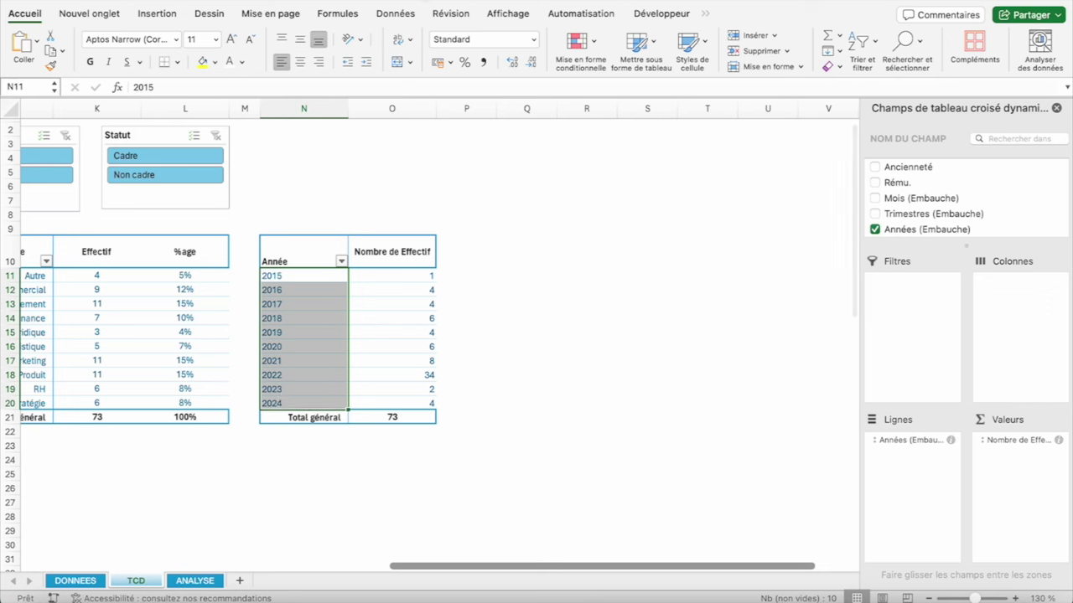
{"action": "left_click", "coordinate": [319, 62]}
{"action": "left_click", "coordinate": [366, 62]}
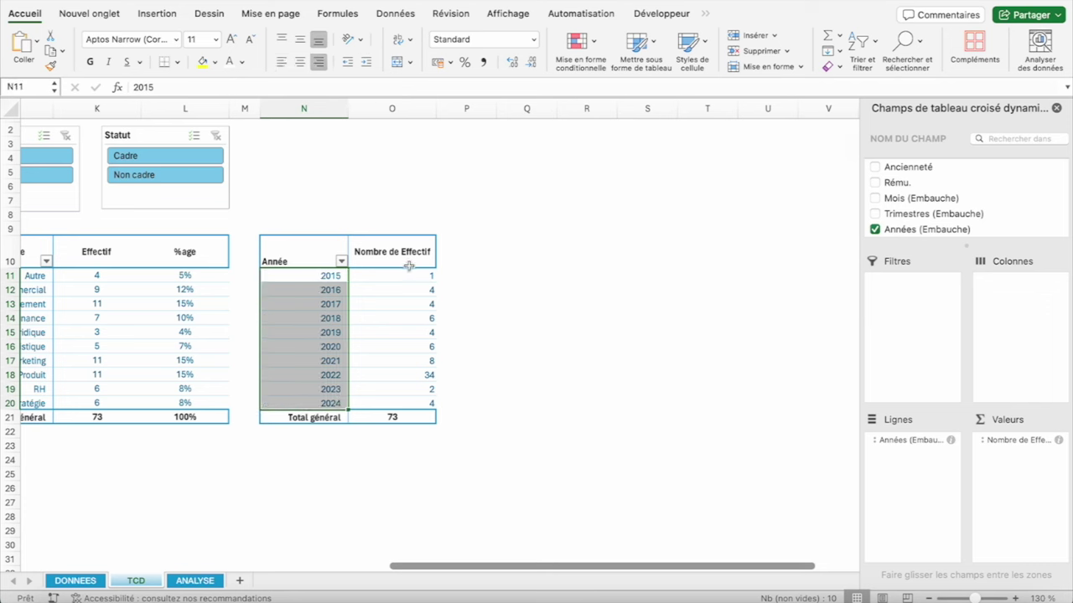
{"action": "left_click", "coordinate": [318, 259]}
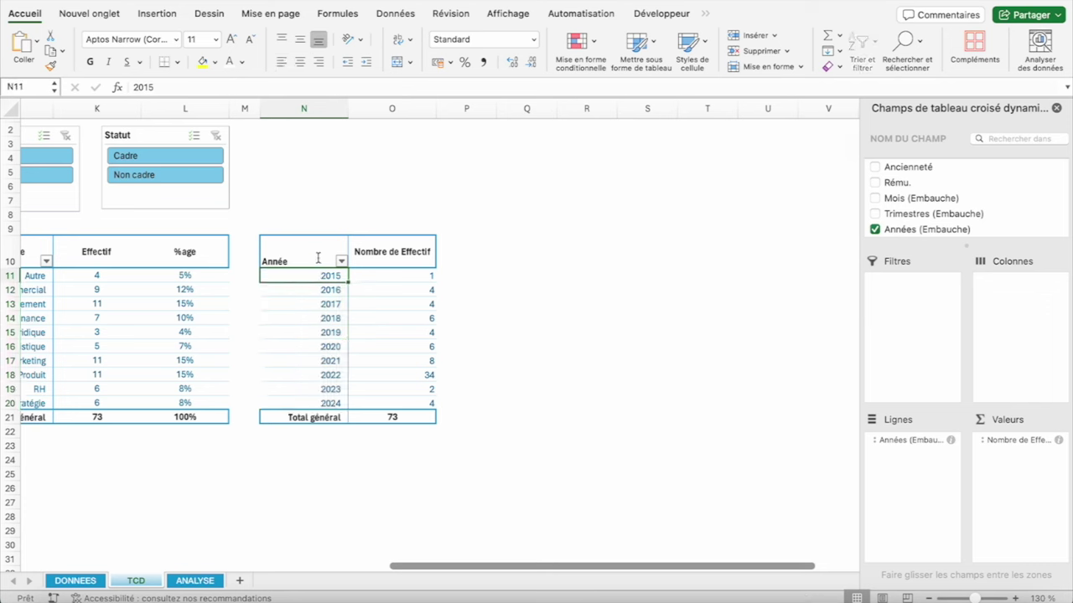
{"action": "left_click", "coordinate": [299, 62]}
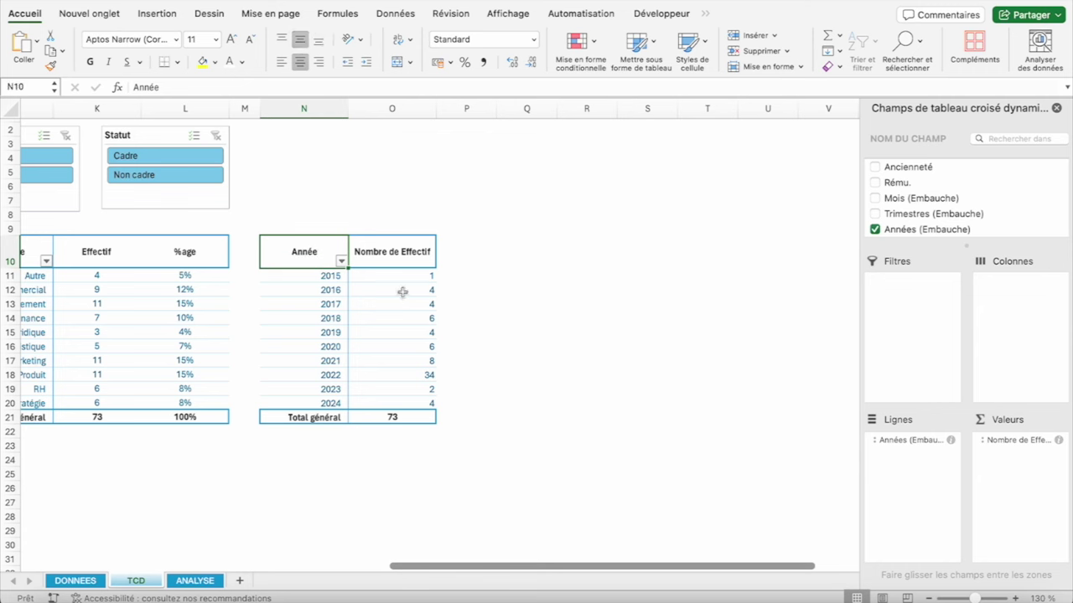
{"action": "left_click", "coordinate": [401, 262]}
{"action": "type", "text": "Effec"}
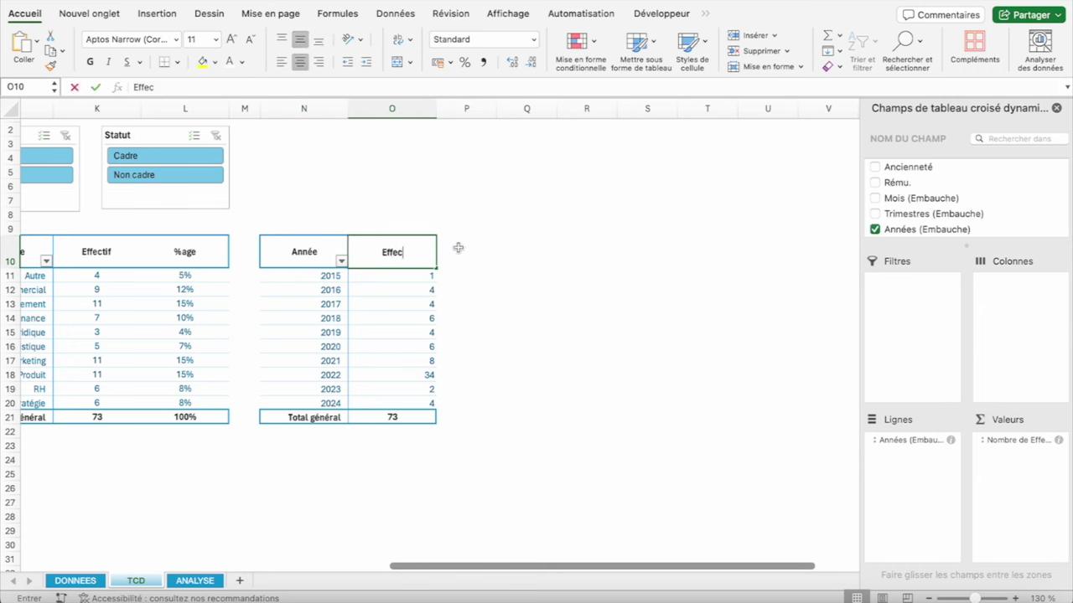
{"action": "type", "text": "tif"}
{"action": "key", "text": "Return"}
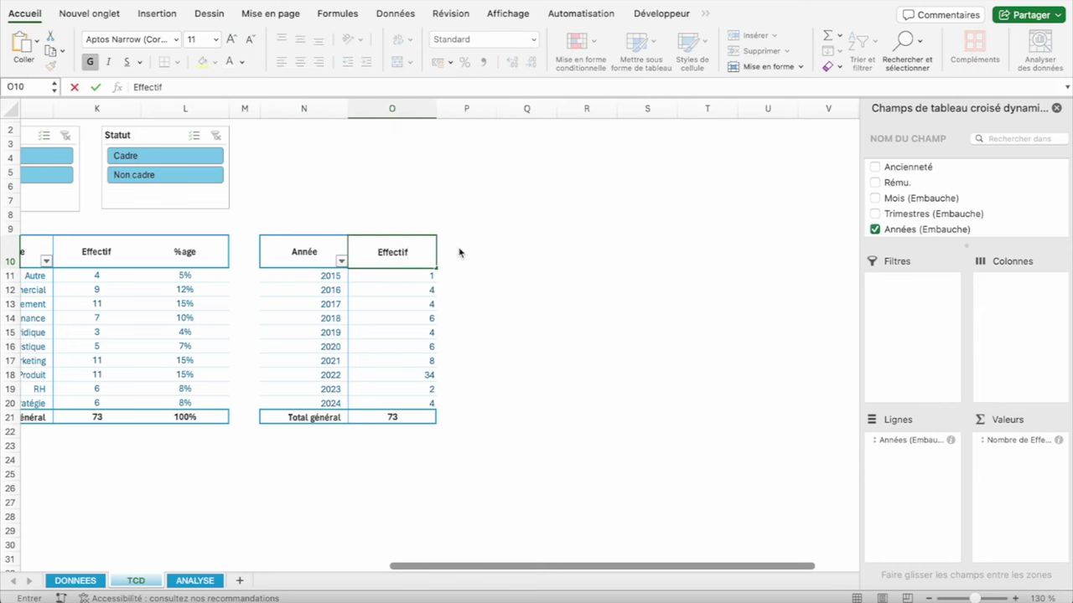
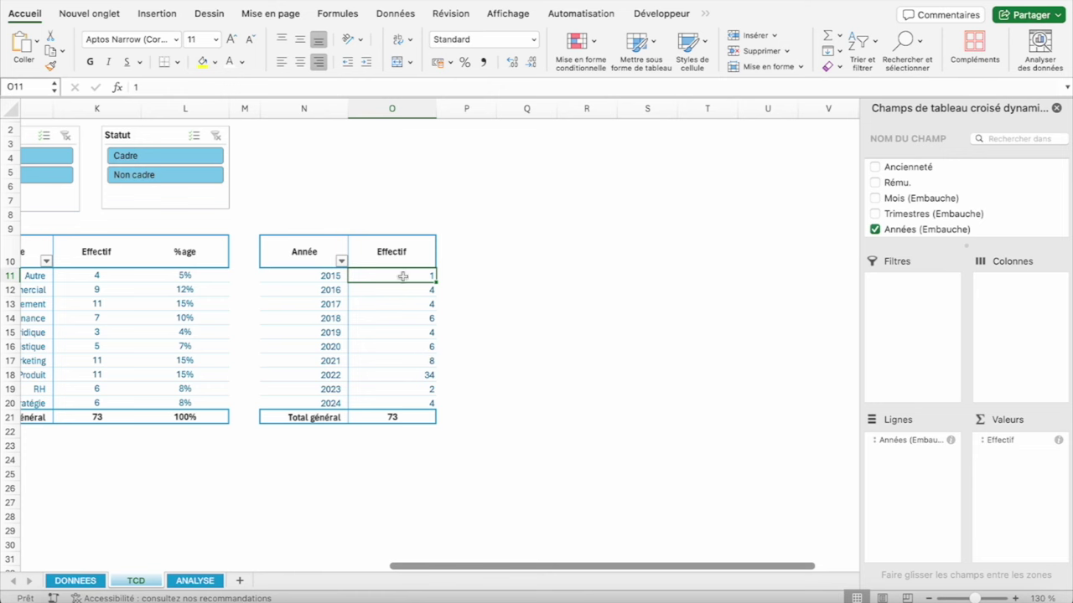
Show Effectif as a Résultat cumulé par running total based on Années (Embauche)
{"action": "right_click", "coordinate": [404, 278]}
{"action": "mouse_move", "coordinate": [461, 397]}
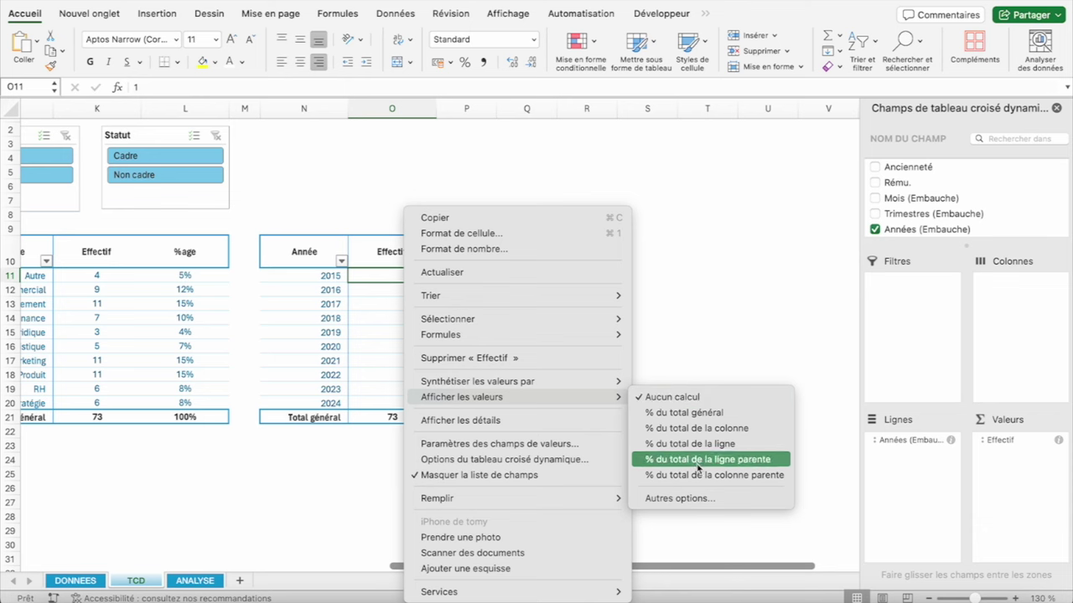
{"action": "left_click", "coordinate": [689, 499]}
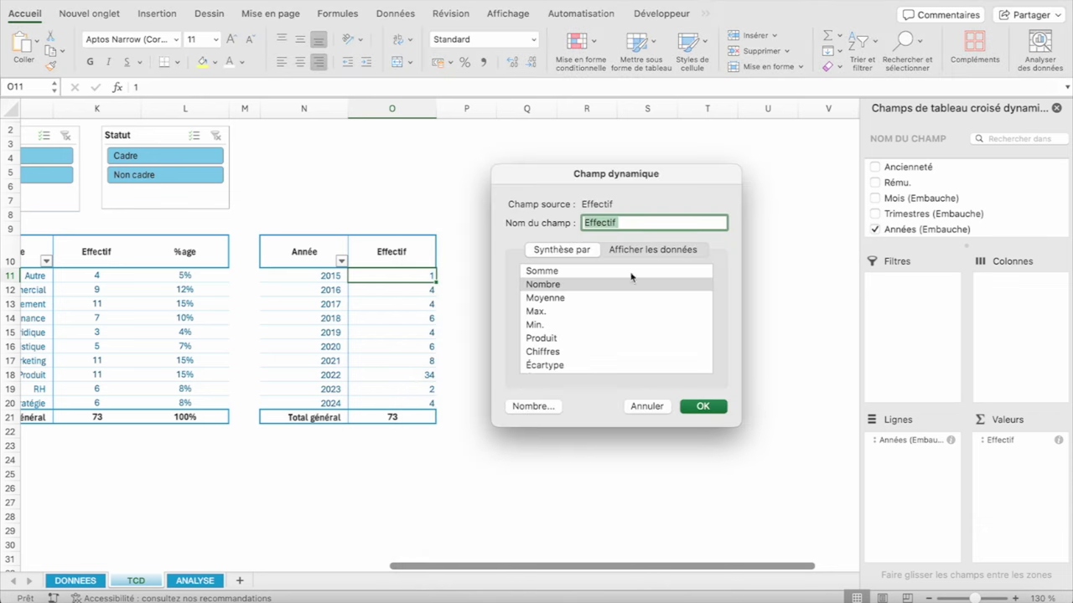
{"action": "left_click", "coordinate": [655, 250]}
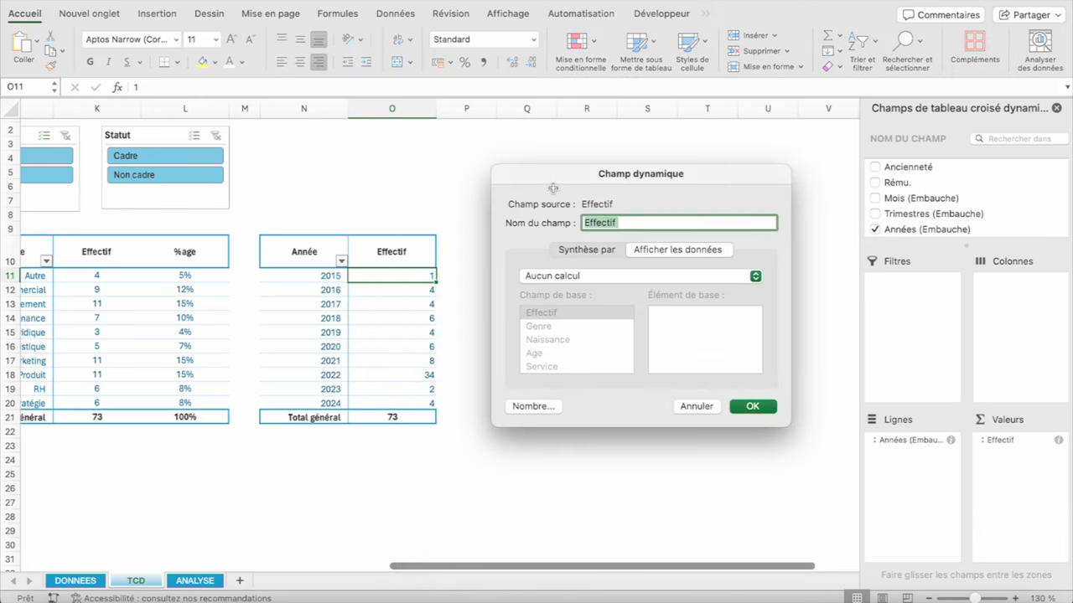
{"action": "left_click", "coordinate": [630, 267]}
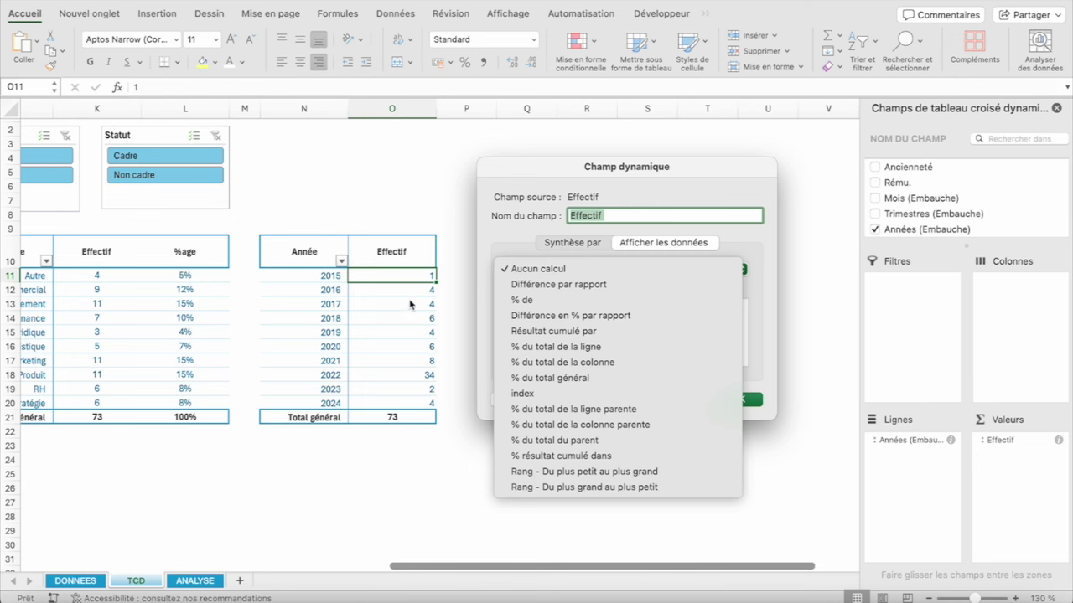
{"action": "left_click", "coordinate": [543, 332]}
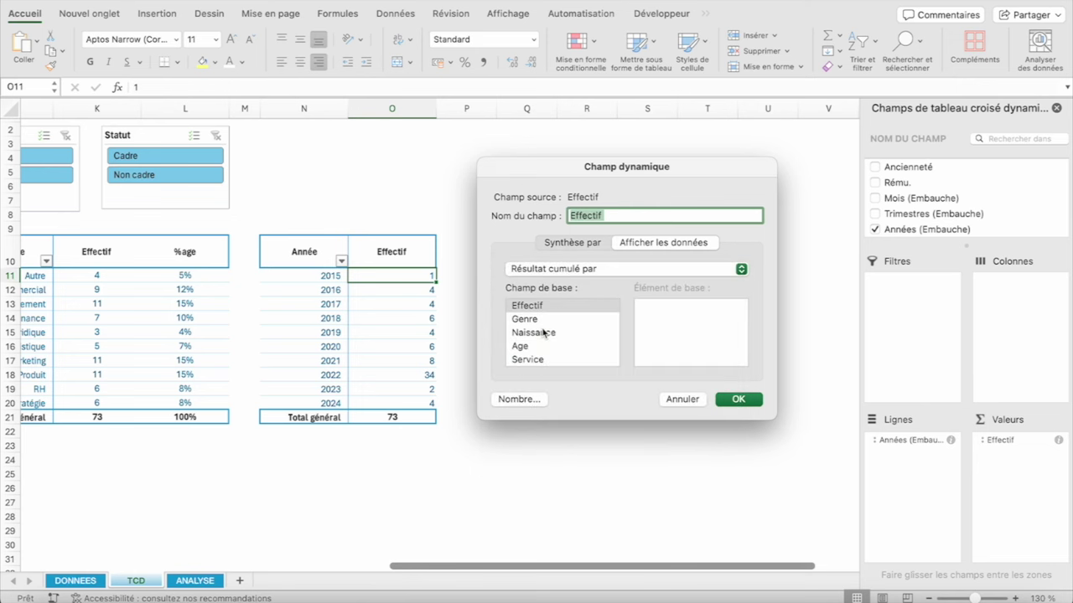
{"action": "scroll", "coordinate": [529, 326], "scroll_direction": "down", "scroll_amount": 5}
{"action": "scroll", "coordinate": [529, 325], "scroll_direction": "down", "scroll_amount": 1}
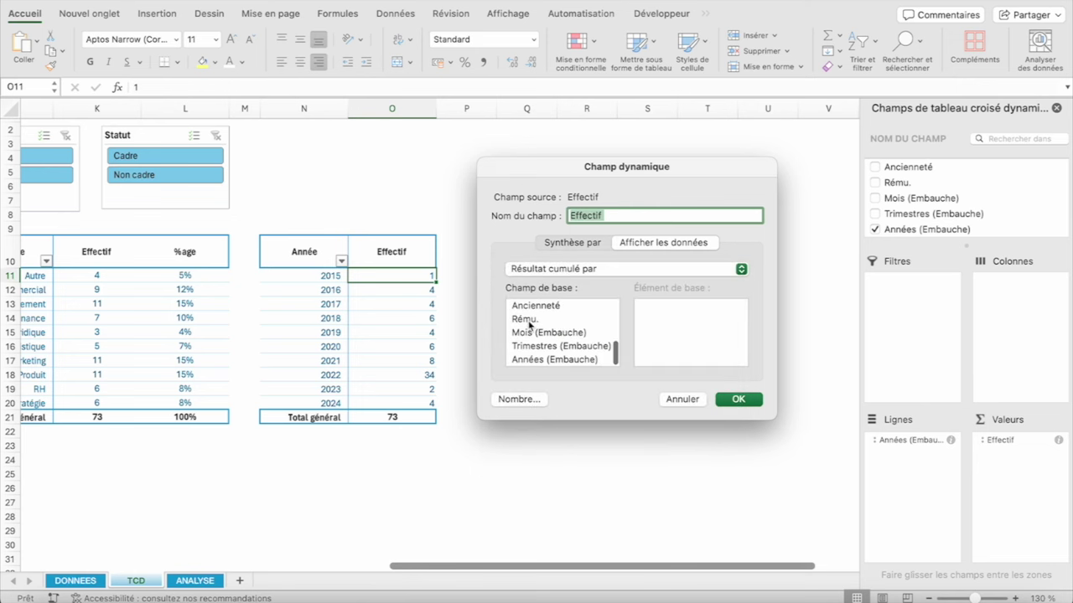
{"action": "left_click", "coordinate": [534, 359]}
{"action": "left_click", "coordinate": [732, 400]}
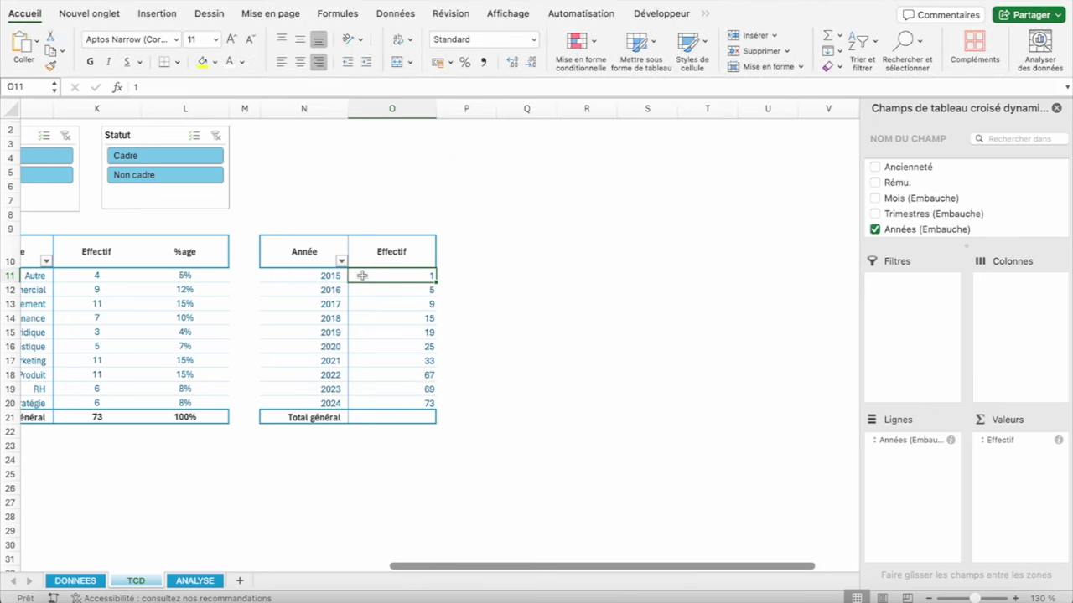
Centre the running-total values for 2015 to 2024
{"action": "key", "text": "ctrl+shift+Down"}
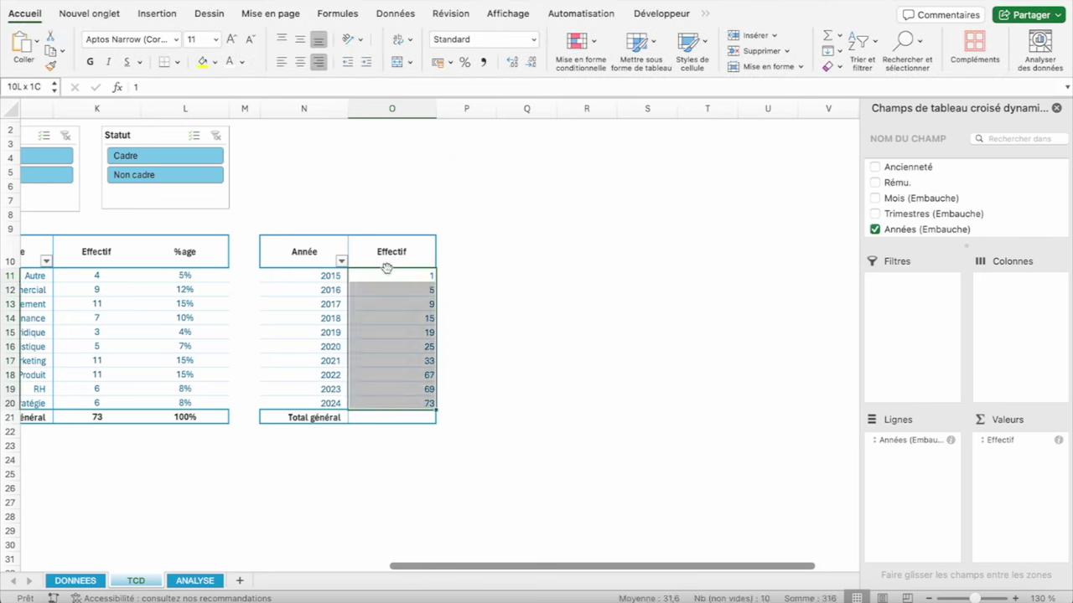
{"action": "left_click", "coordinate": [299, 61]}
{"action": "left_click", "coordinate": [416, 250]}
{"action": "double_click", "coordinate": [417, 250]}
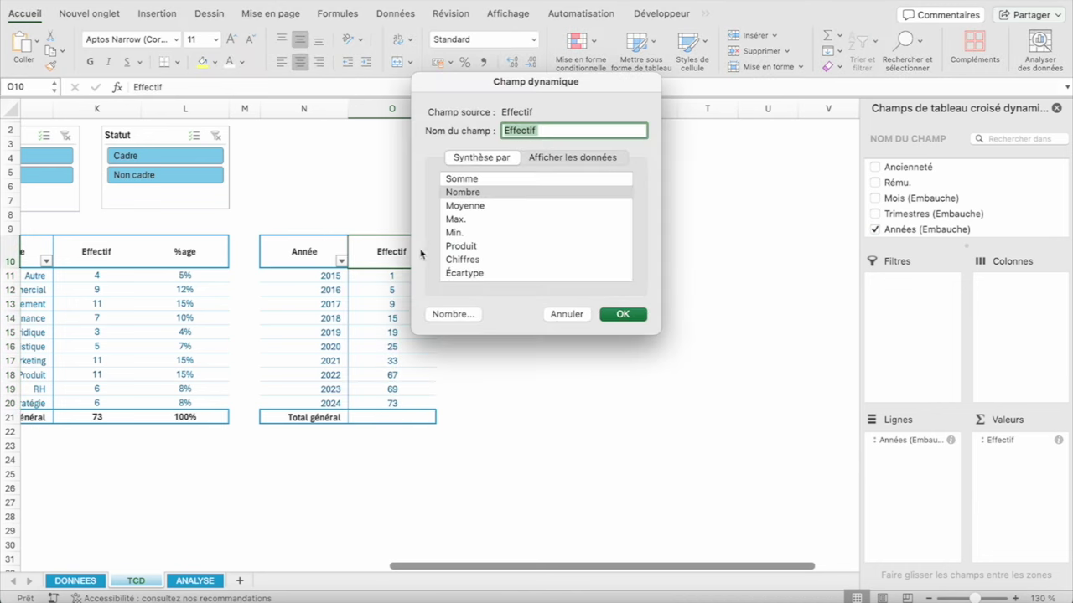
{"action": "left_click", "coordinate": [560, 312]}
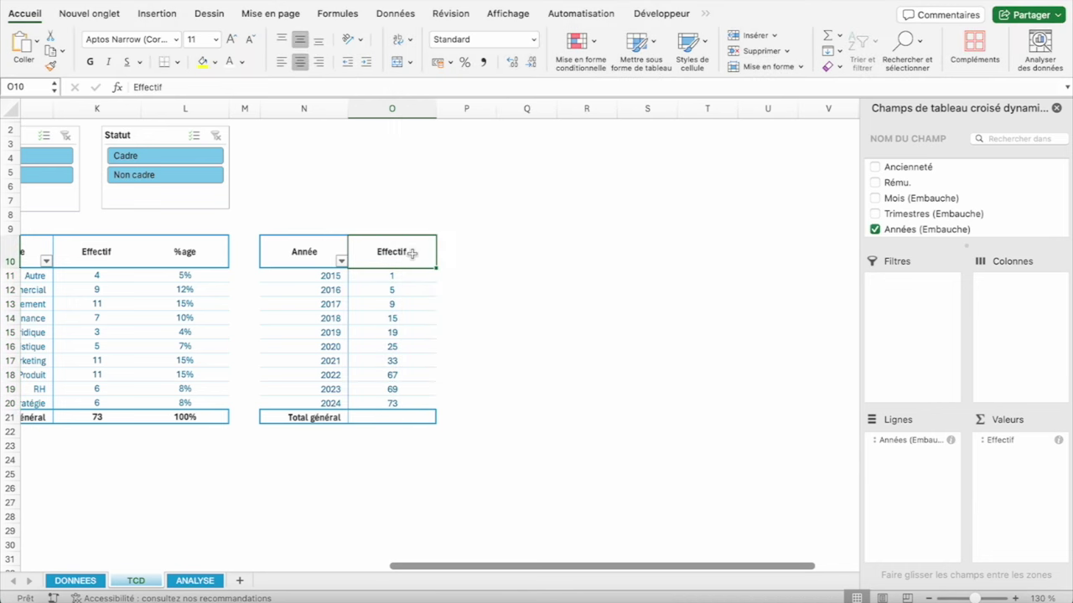
Rename the column header to 'Effectif cumulé' and check the 2016–2021 running totals
{"action": "left_click", "coordinate": [188, 88]}
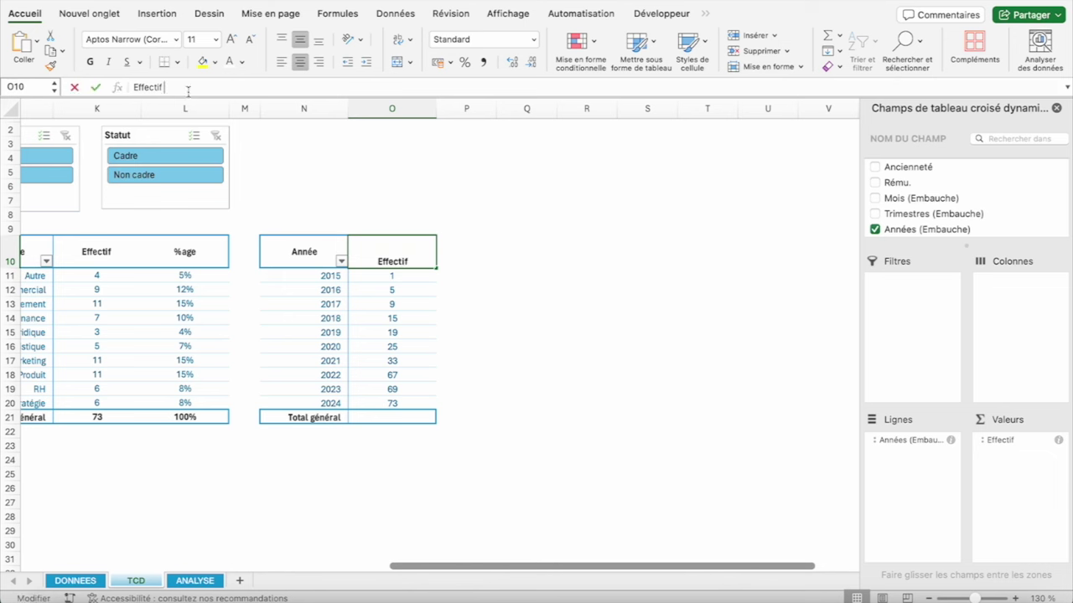
{"action": "type", "text": "cumulé"}
{"action": "key", "text": "Return"}
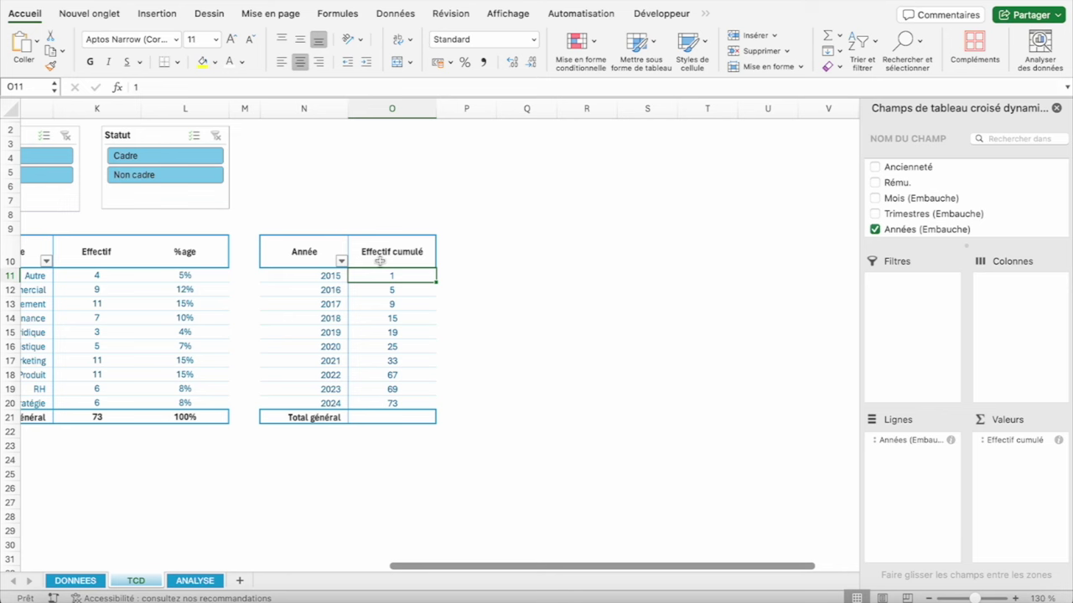
{"action": "left_click", "coordinate": [390, 290]}
{"action": "left_click", "coordinate": [389, 303]}
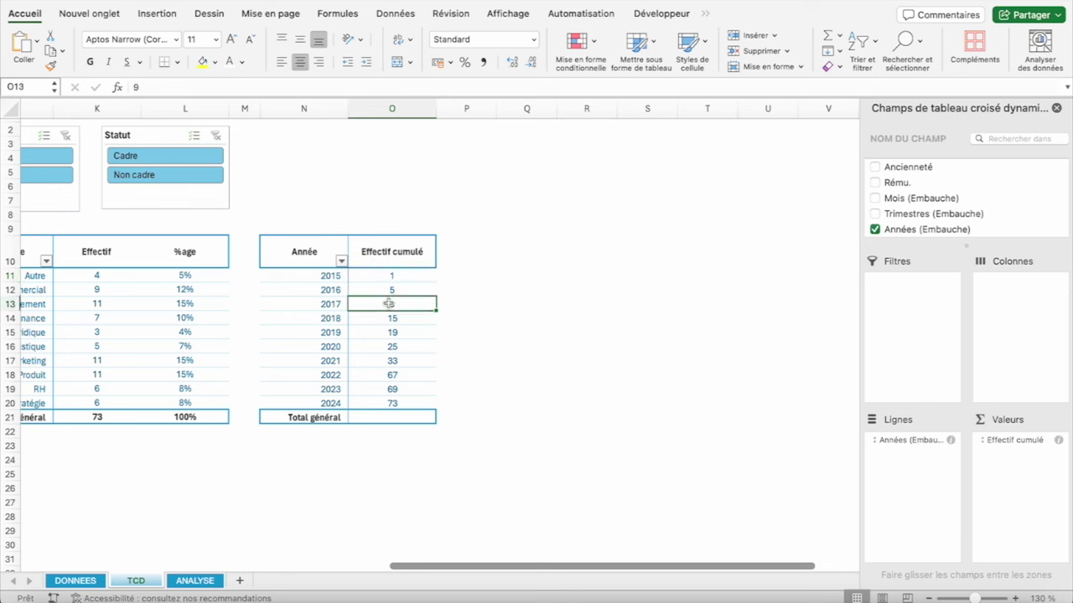
{"action": "left_click", "coordinate": [399, 319]}
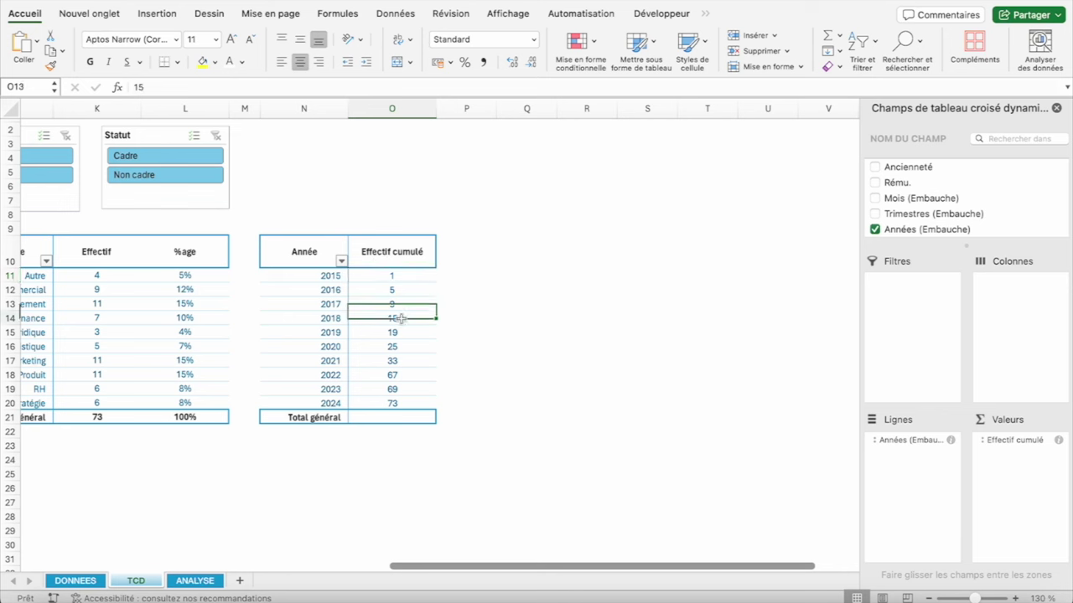
{"action": "left_click", "coordinate": [393, 361]}
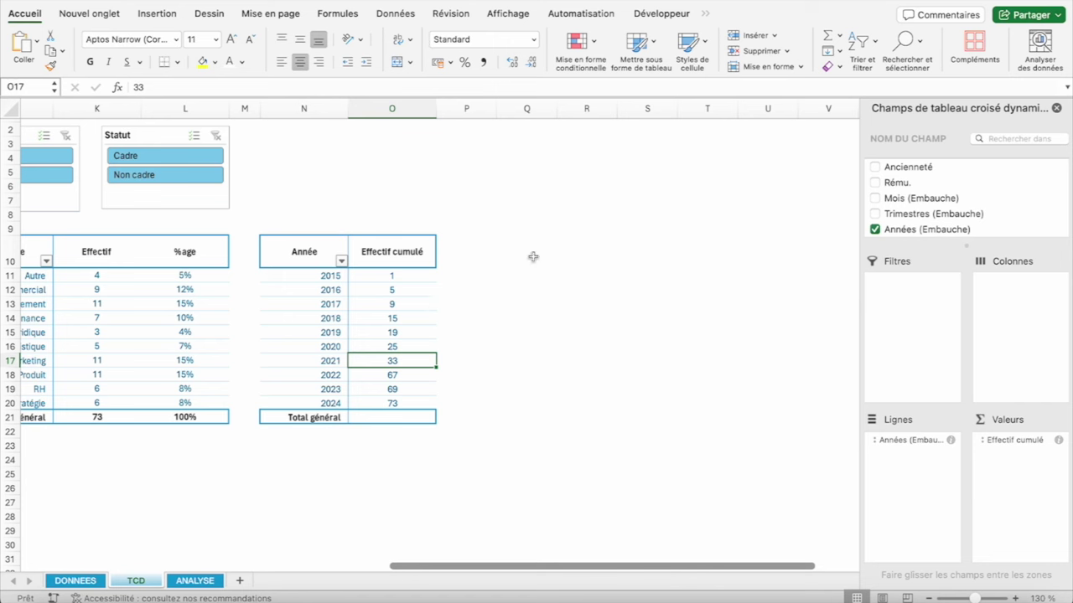
Add Effectif as a second value column headed 'Delta'
{"action": "scroll", "coordinate": [952, 203], "scroll_direction": "up", "scroll_amount": 3}
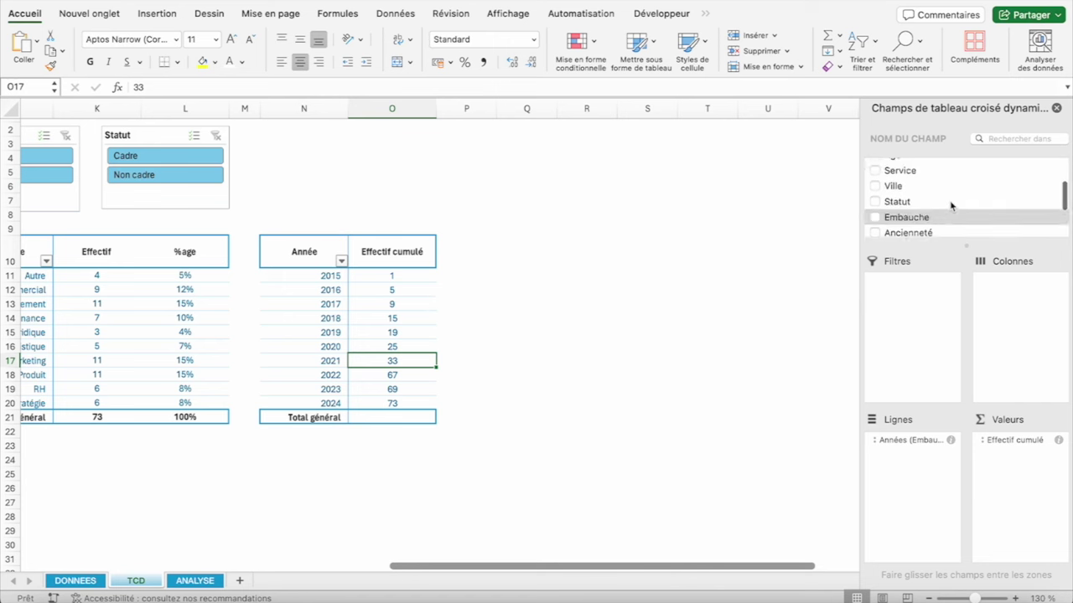
{"action": "scroll", "coordinate": [922, 202], "scroll_direction": "up", "scroll_amount": 3}
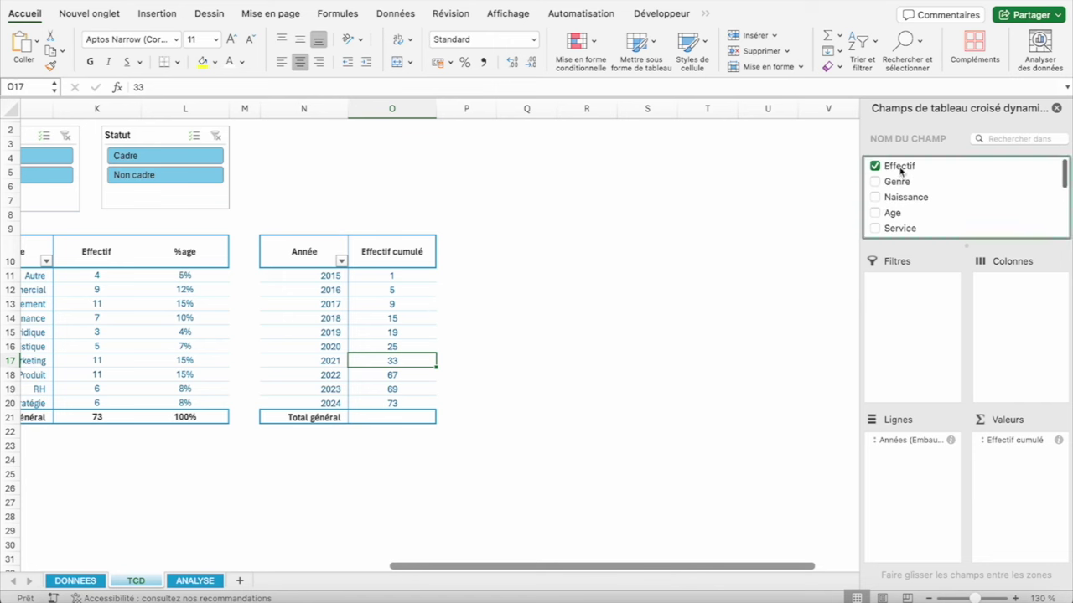
{"action": "left_click_drag", "start_coordinate": [900, 166], "coordinate": [1031, 470]}
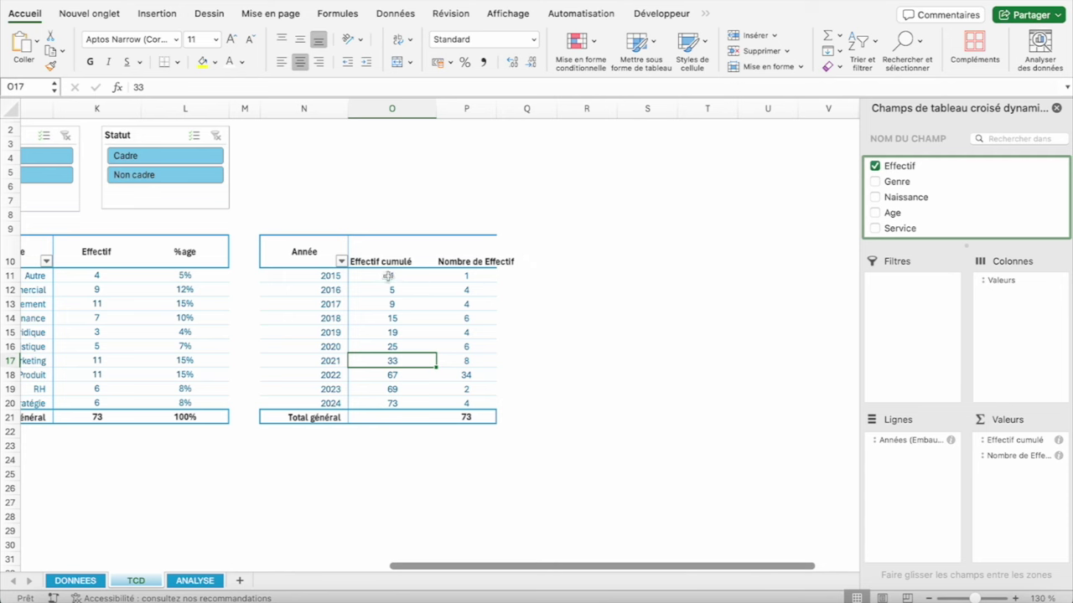
{"action": "left_click", "coordinate": [457, 252]}
{"action": "type", "text": "Del"}
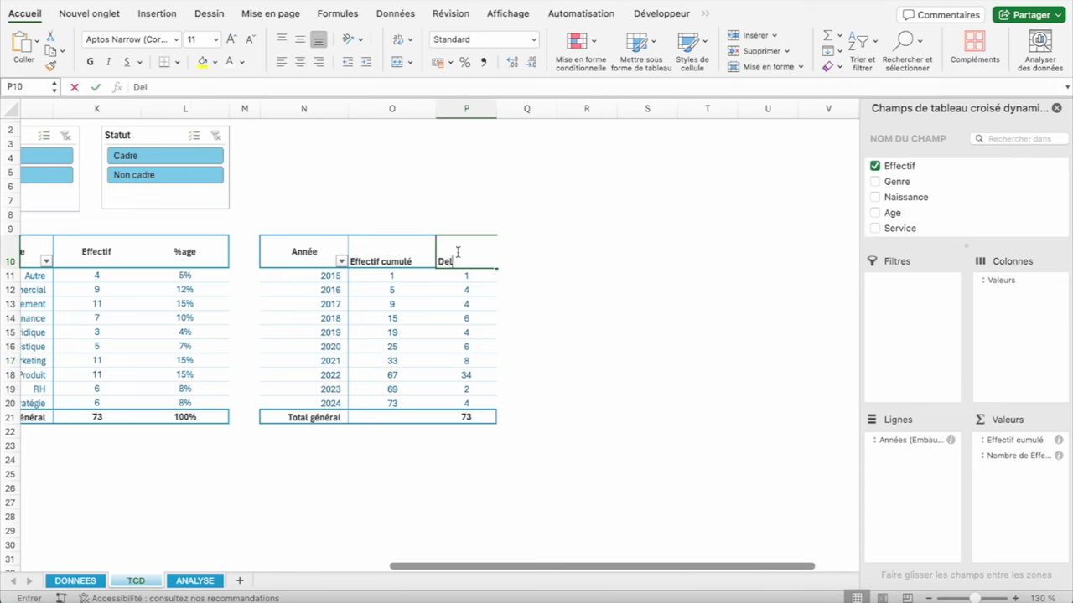
{"action": "type", "text": "ta"}
{"action": "key", "text": "Return"}
Centre the Effectif cumulé and Delta headers horizontally and vertically
{"action": "left_click", "coordinate": [457, 254]}
{"action": "left_click_drag", "start_coordinate": [360, 254], "coordinate": [465, 254]}
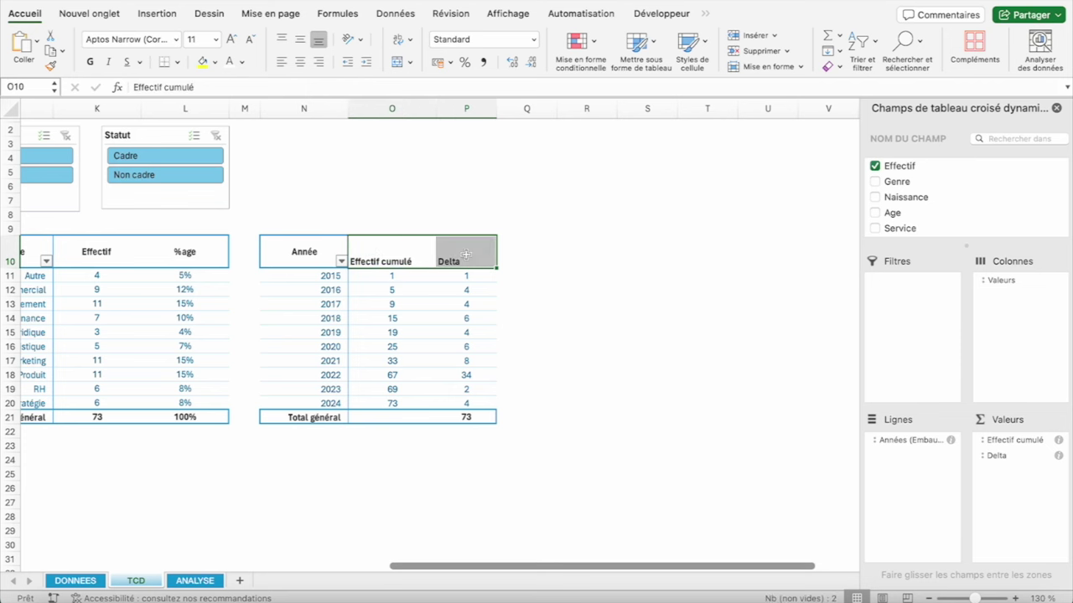
{"action": "left_click", "coordinate": [300, 62]}
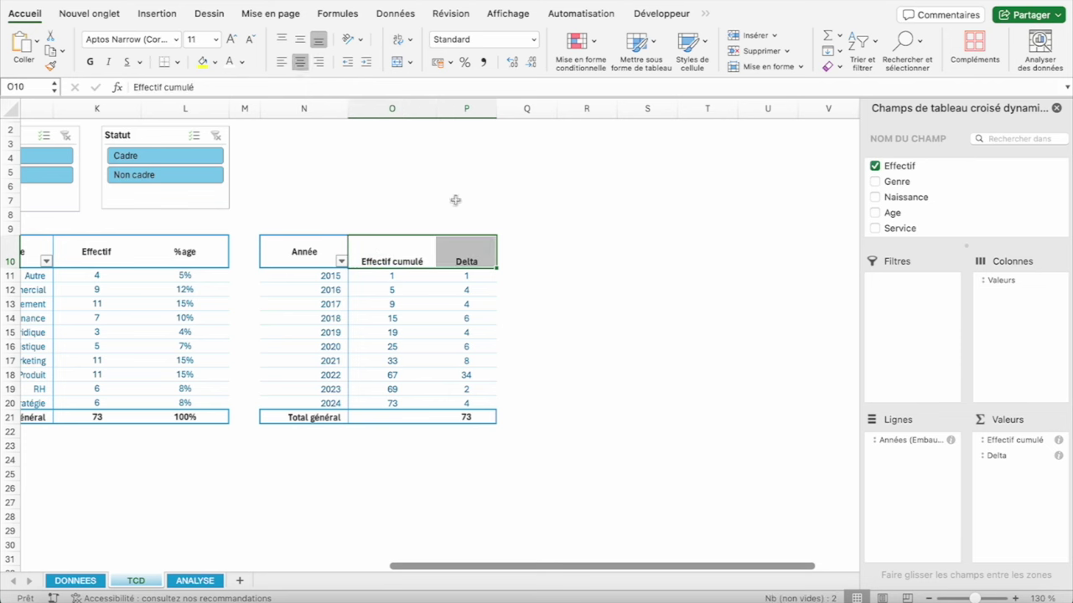
{"action": "left_click", "coordinate": [300, 41]}
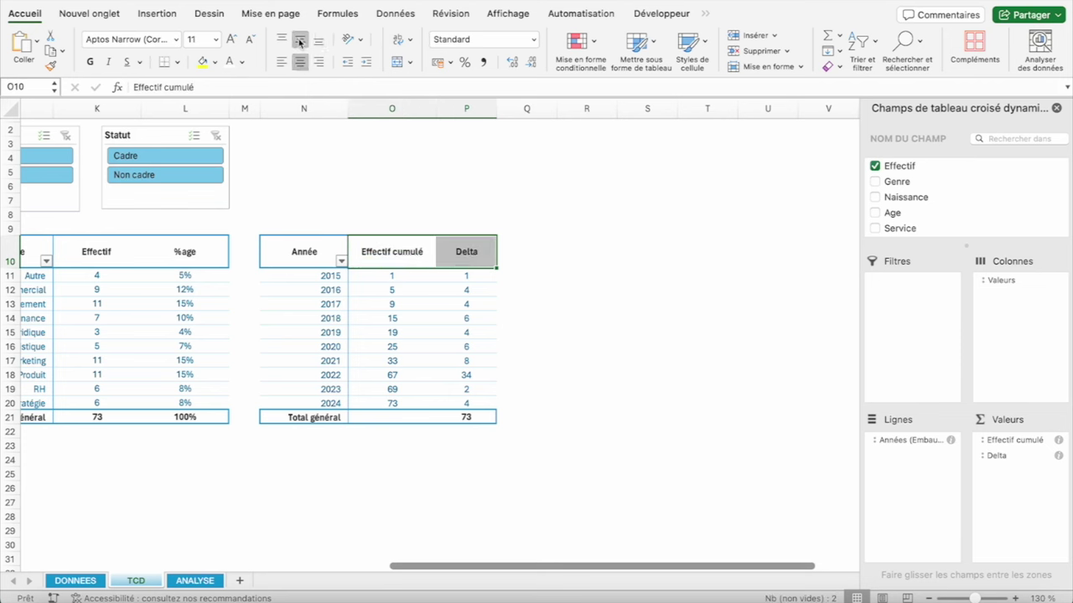
Check the 2015–2017 running totals and Delta values
{"action": "left_click", "coordinate": [467, 277]}
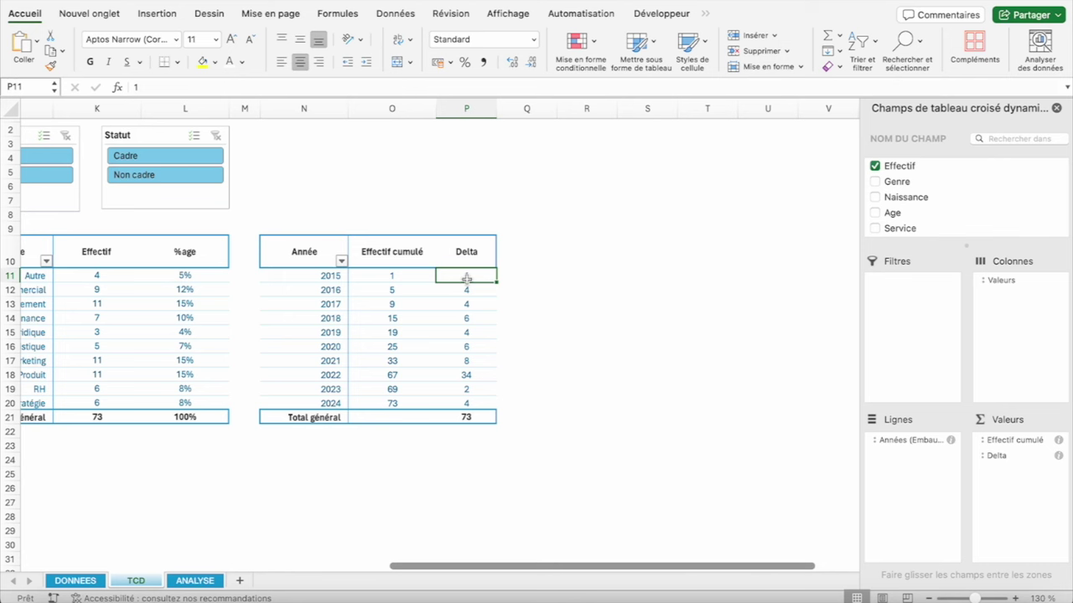
{"action": "left_click", "coordinate": [397, 274]}
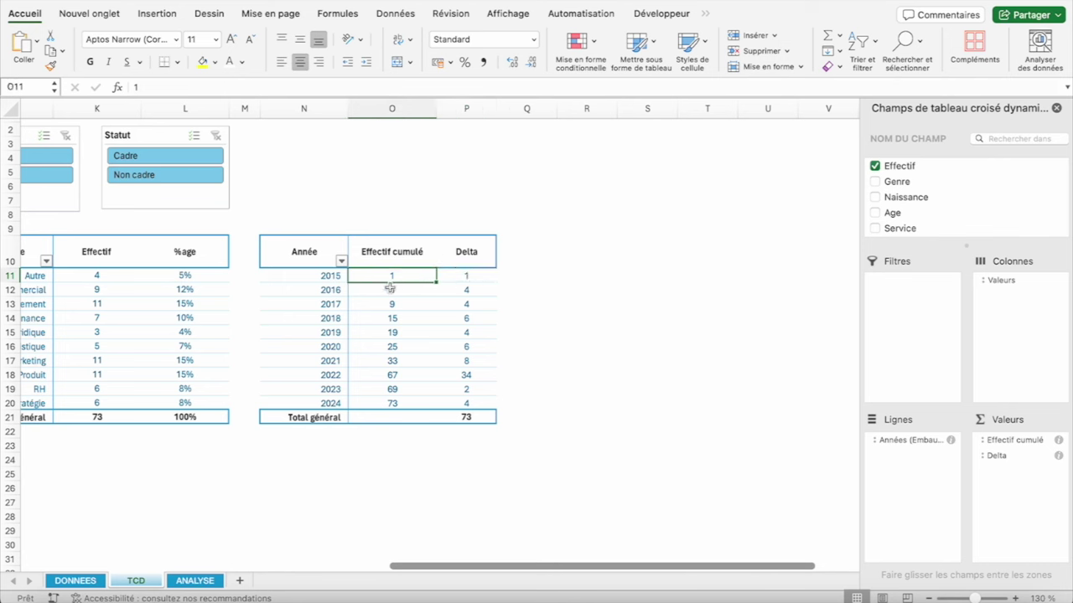
{"action": "left_click", "coordinate": [390, 287]}
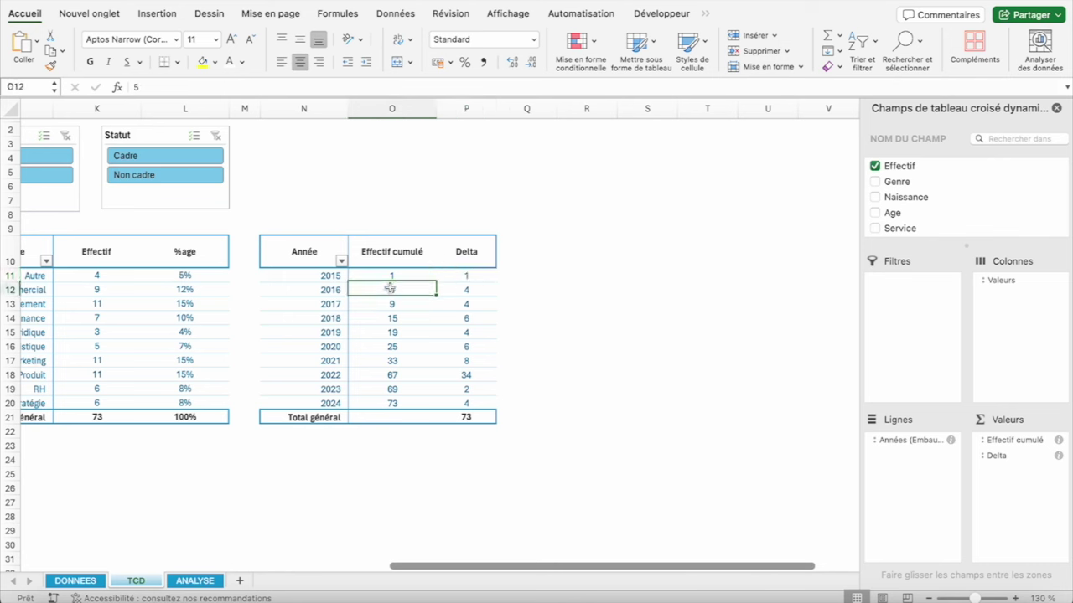
{"action": "left_click", "coordinate": [466, 289]}
{"action": "left_click", "coordinate": [395, 302]}
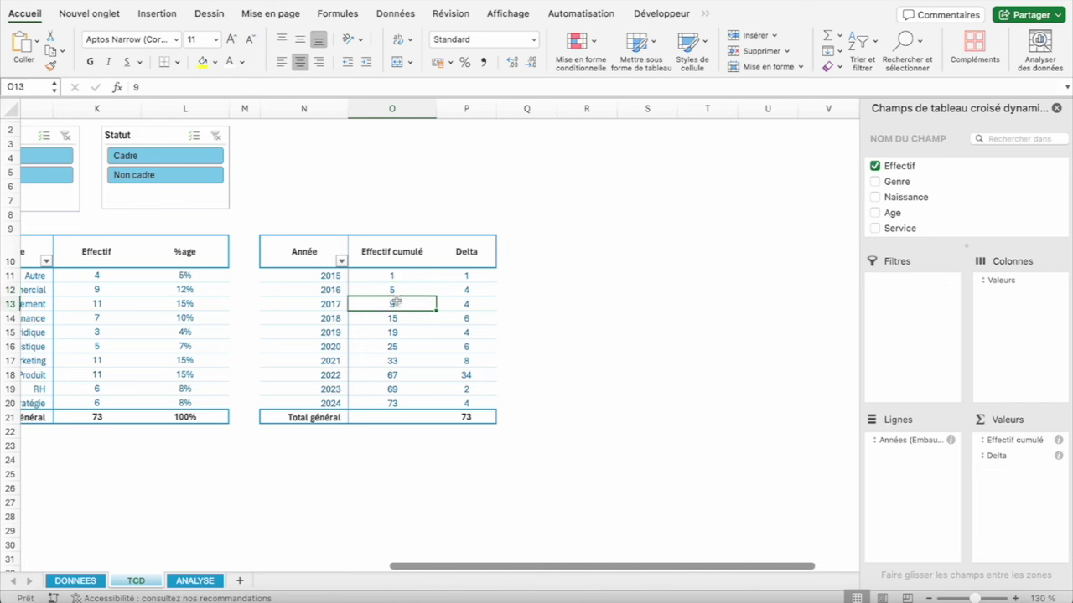
{"action": "left_click", "coordinate": [466, 305]}
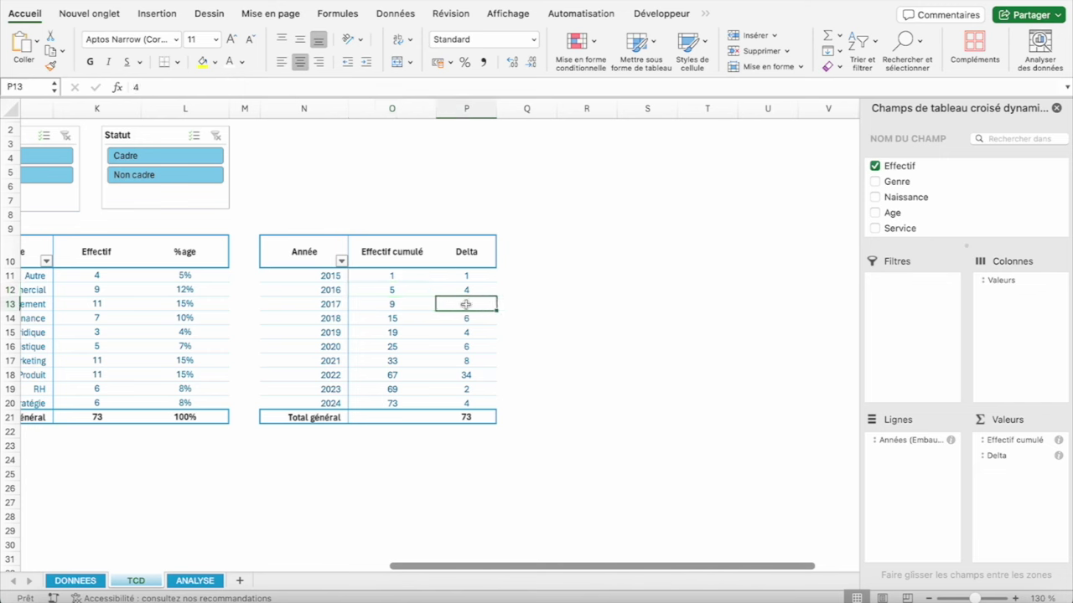
{"action": "right_click", "coordinate": [460, 289]}
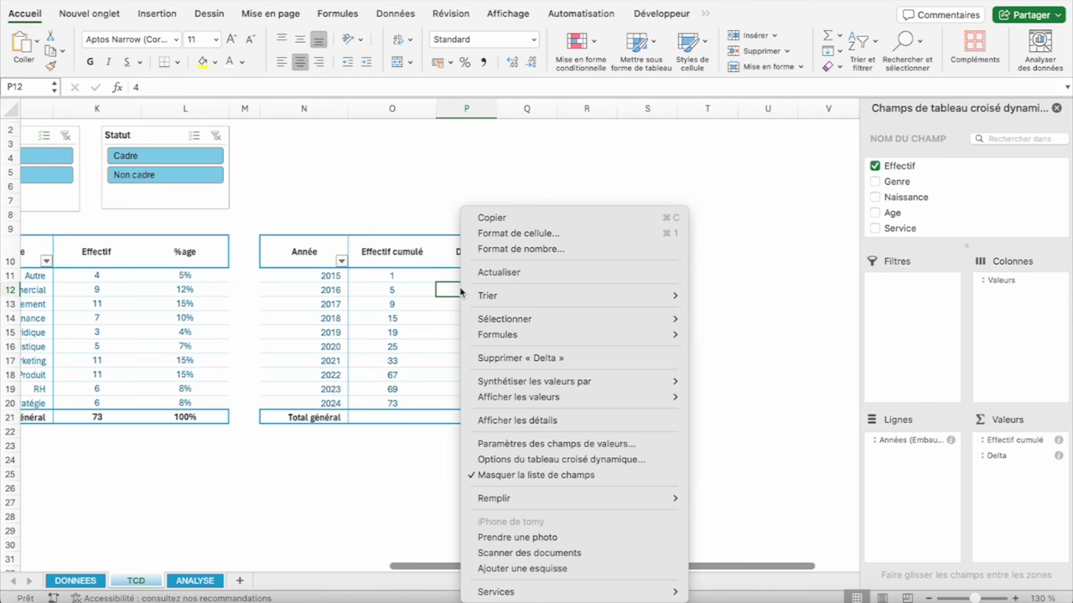
{"action": "left_click", "coordinate": [505, 250]}
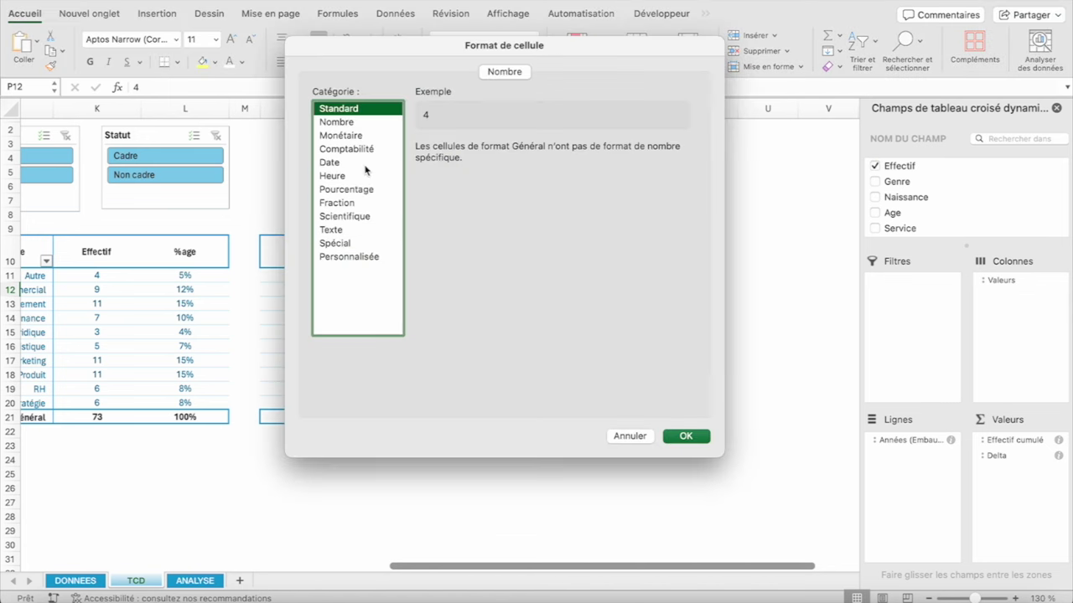
{"action": "left_click", "coordinate": [348, 257]}
{"action": "double_click", "coordinate": [440, 167]}
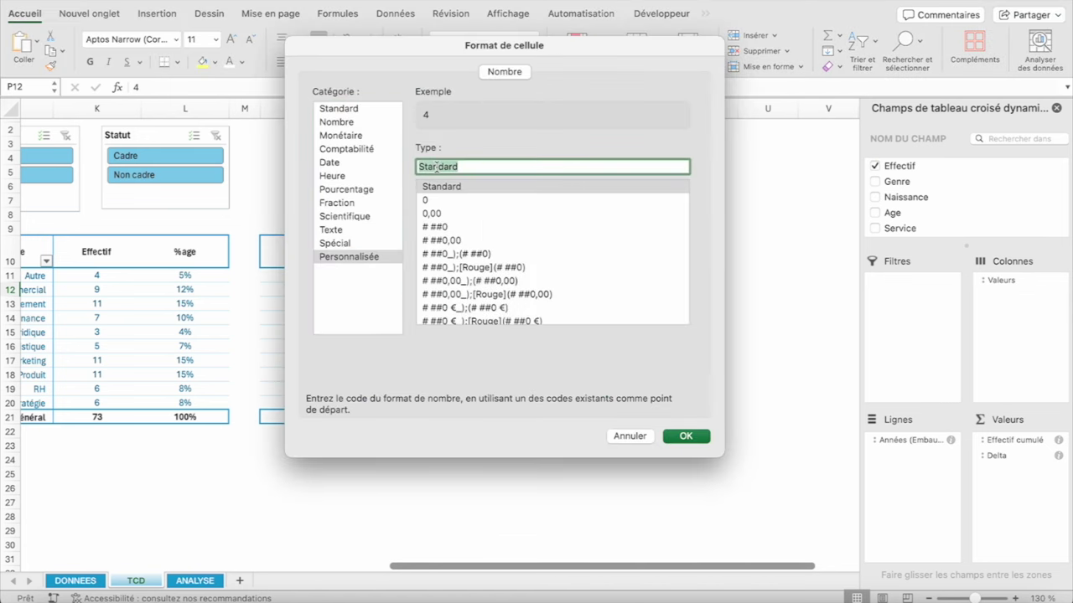
{"action": "type", "text": "+0"}
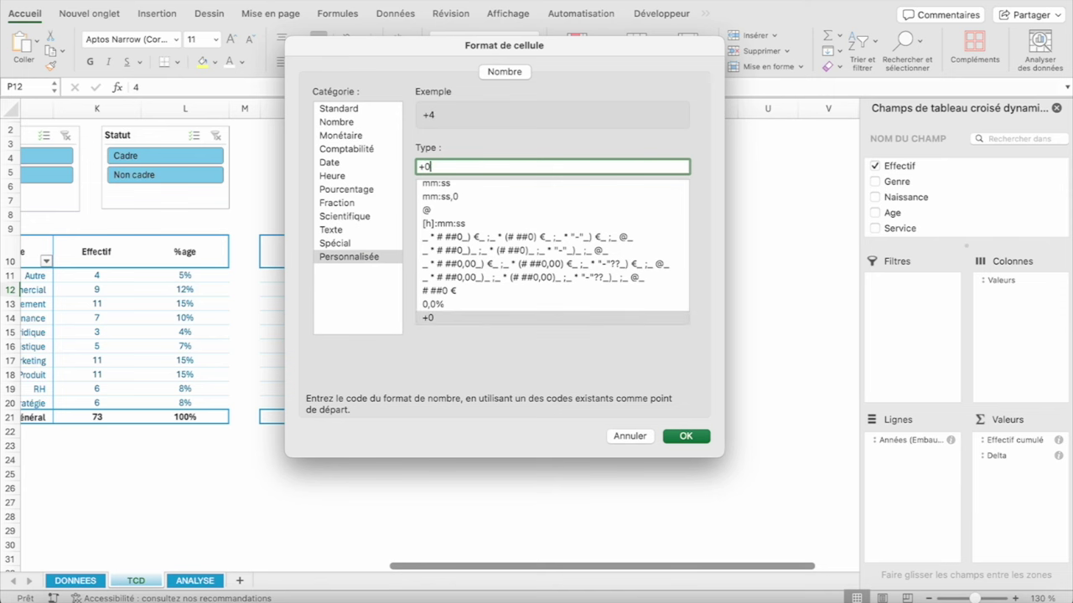
{"action": "key", "text": "Return"}
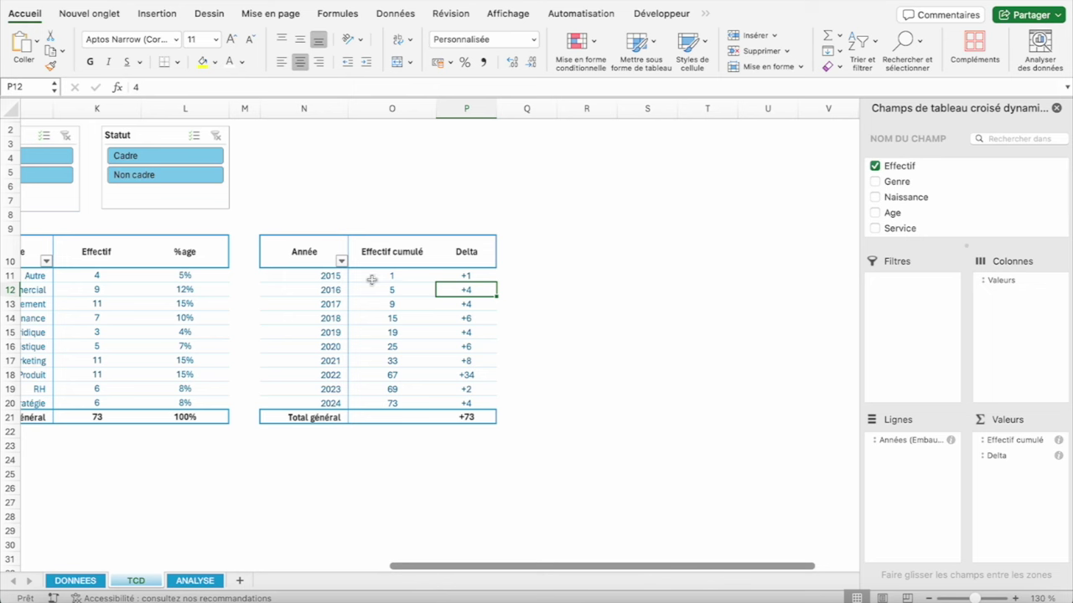
{"action": "left_click", "coordinate": [392, 333]}
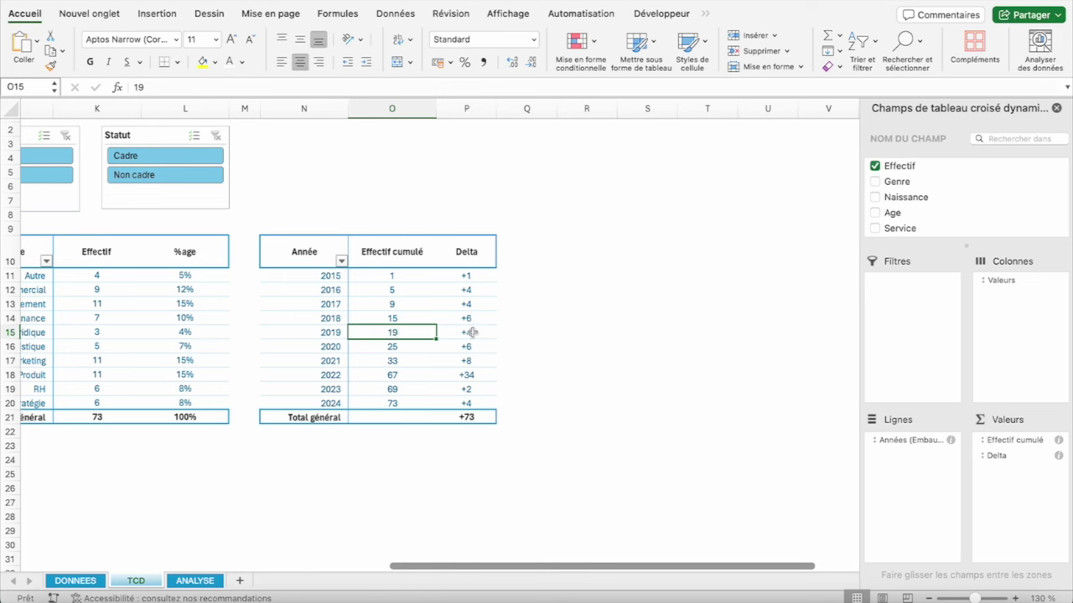
{"action": "left_click", "coordinate": [470, 332]}
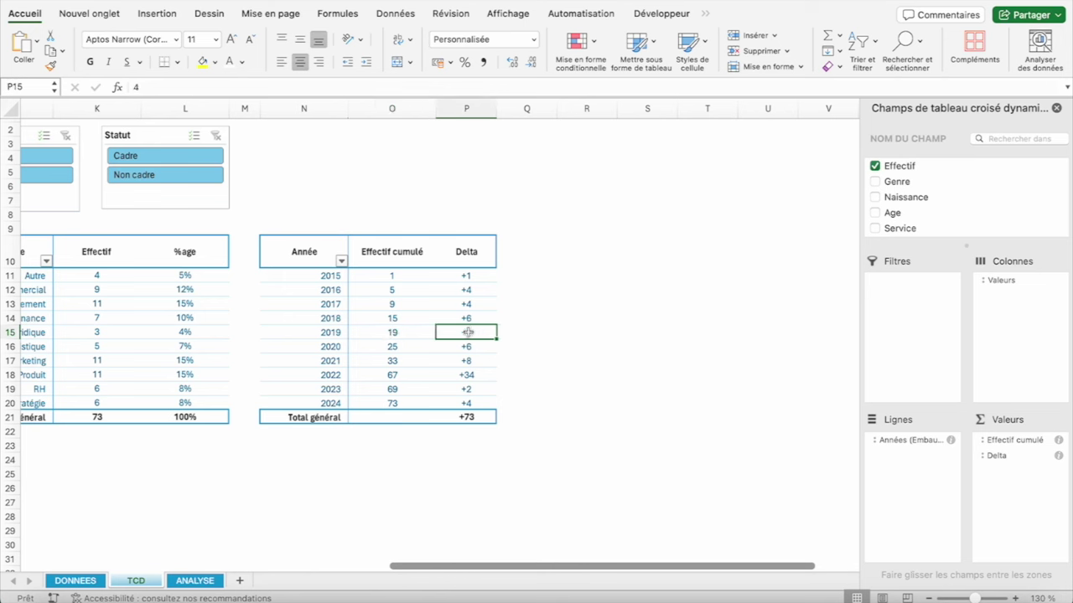
{"action": "left_click", "coordinate": [397, 347]}
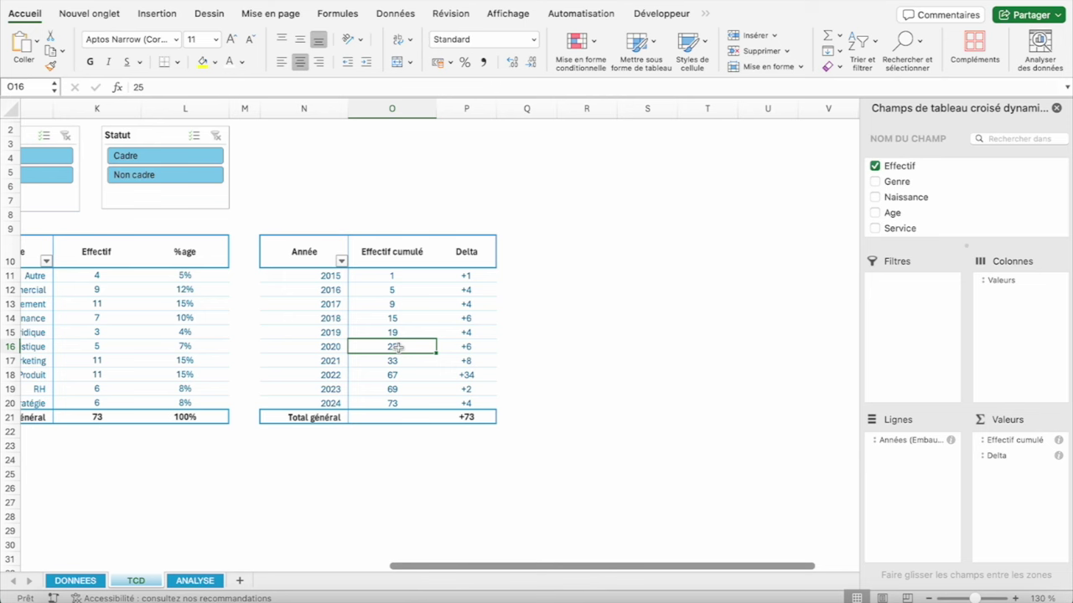
{"action": "left_click", "coordinate": [471, 347]}
{"action": "left_click", "coordinate": [407, 361]}
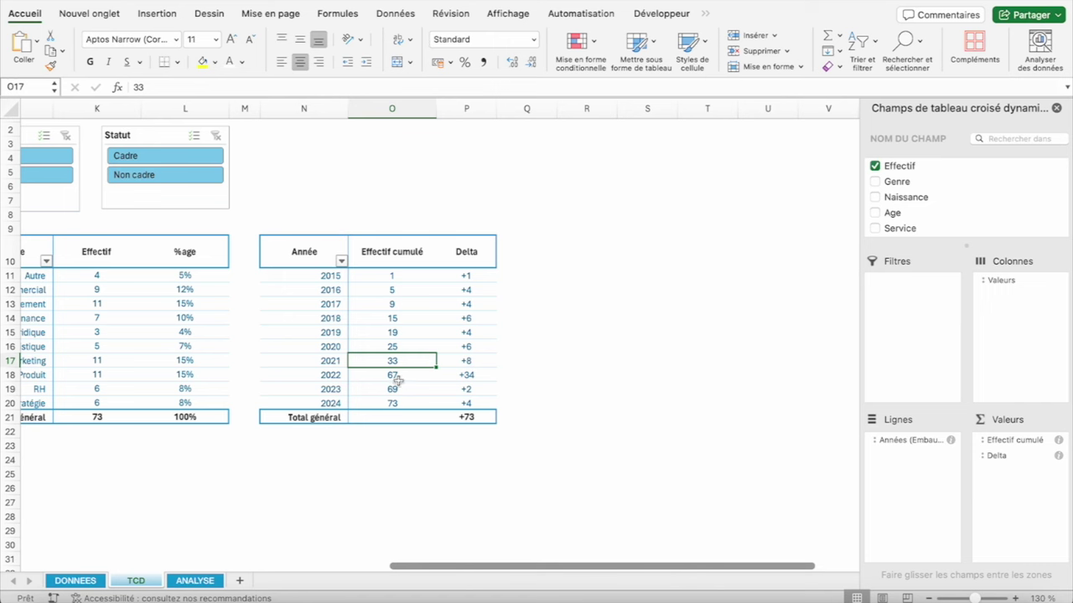
{"action": "left_click", "coordinate": [475, 374]}
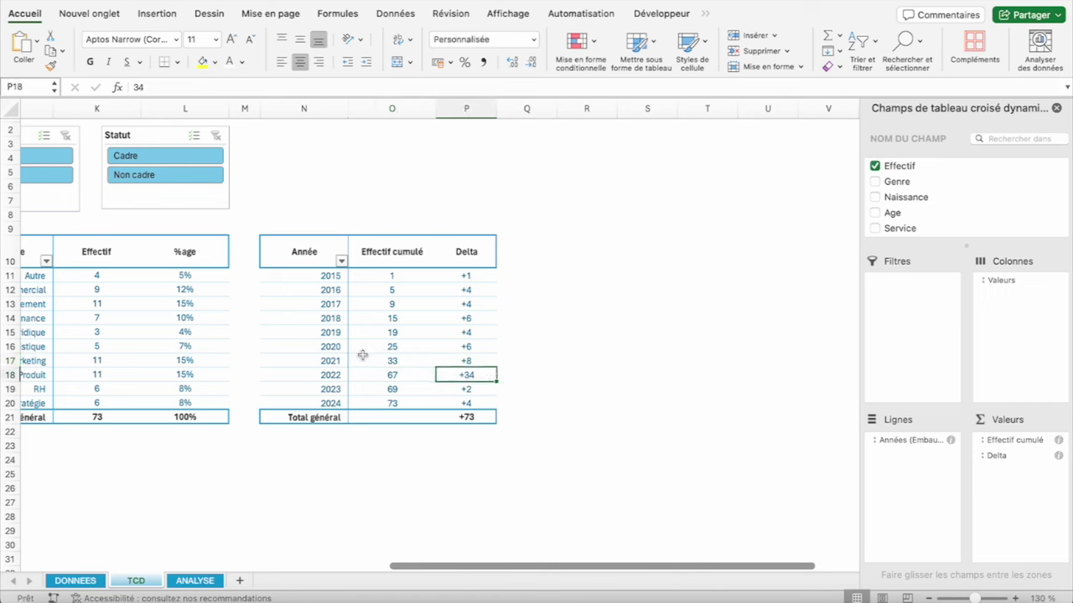
{"action": "left_click", "coordinate": [399, 362]}
{"action": "left_click", "coordinate": [479, 374]}
Answer VRAI to question O in cell D30 of the ANALYSE sheet
{"action": "left_click", "coordinate": [184, 581]}
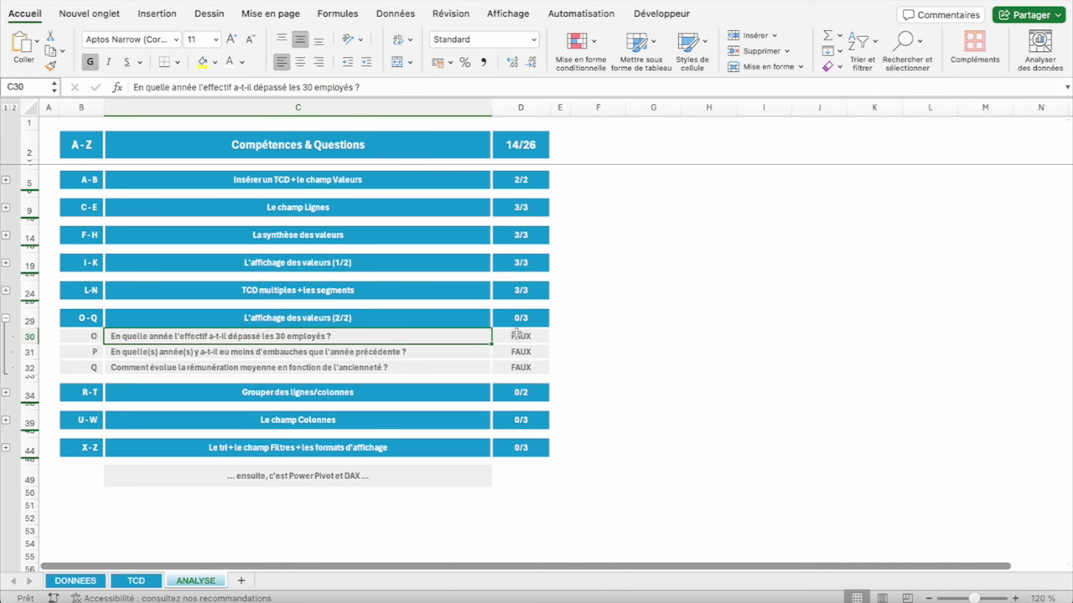
{"action": "left_click", "coordinate": [516, 335]}
{"action": "type", "text": "VRAI"}
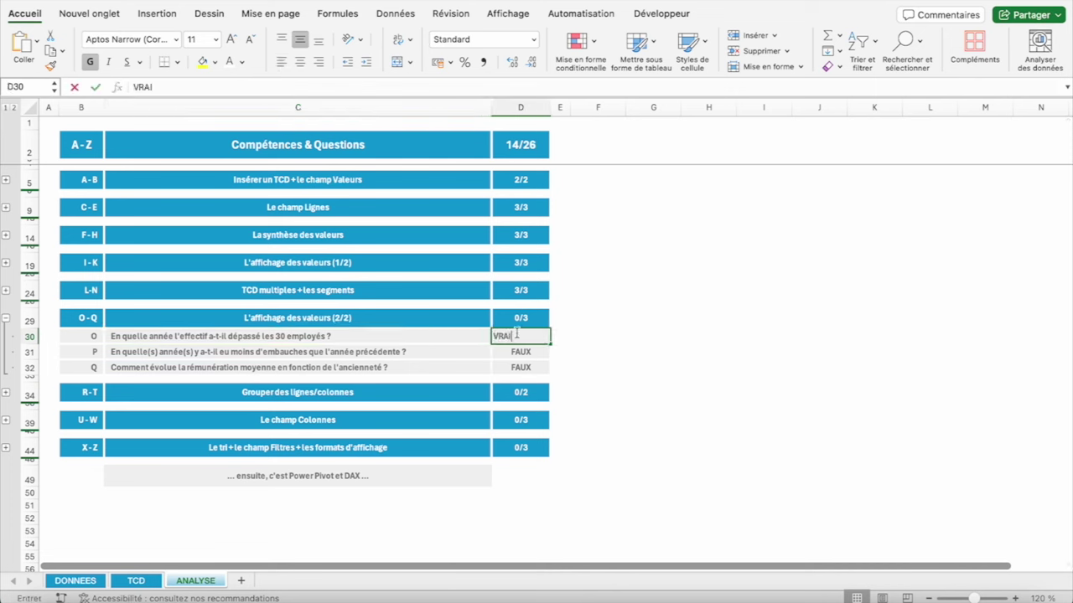
{"action": "key", "text": "Return"}
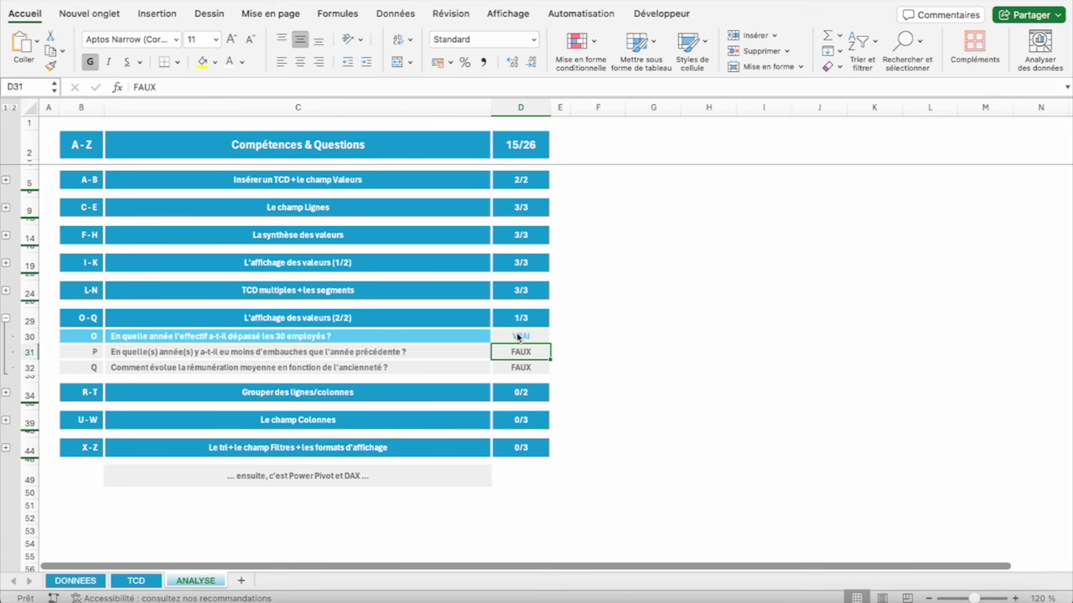
Look at the 2022 cumulative headcount of 67, switching between the TCD and ANALYSE sheets
{"action": "left_click", "coordinate": [136, 581]}
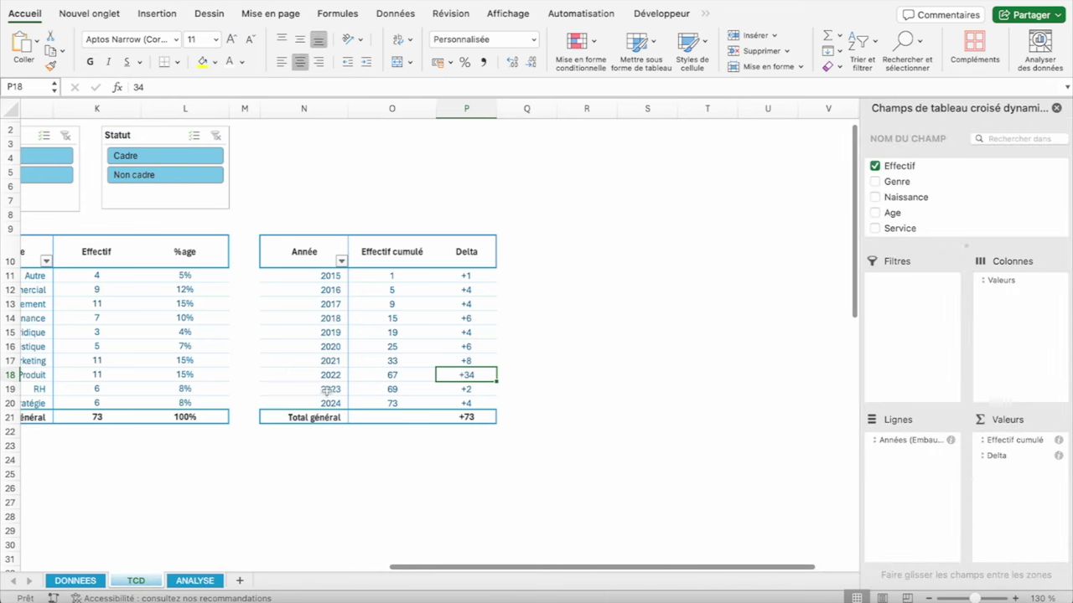
{"action": "left_click", "coordinate": [392, 375]}
{"action": "left_click_drag", "start_coordinate": [491, 373], "coordinate": [475, 375]}
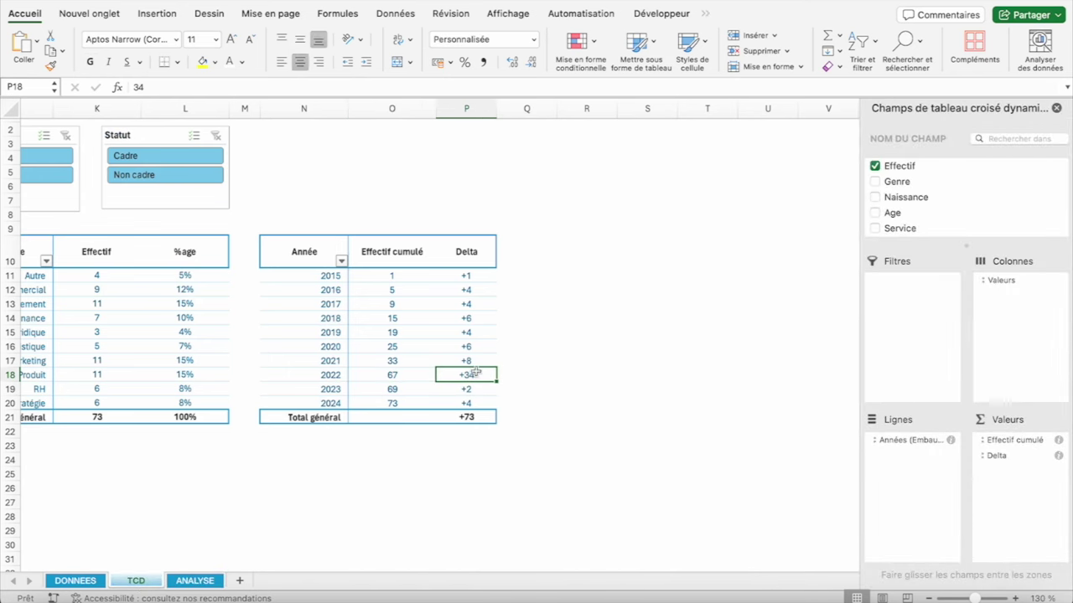
{"action": "left_click", "coordinate": [195, 581]}
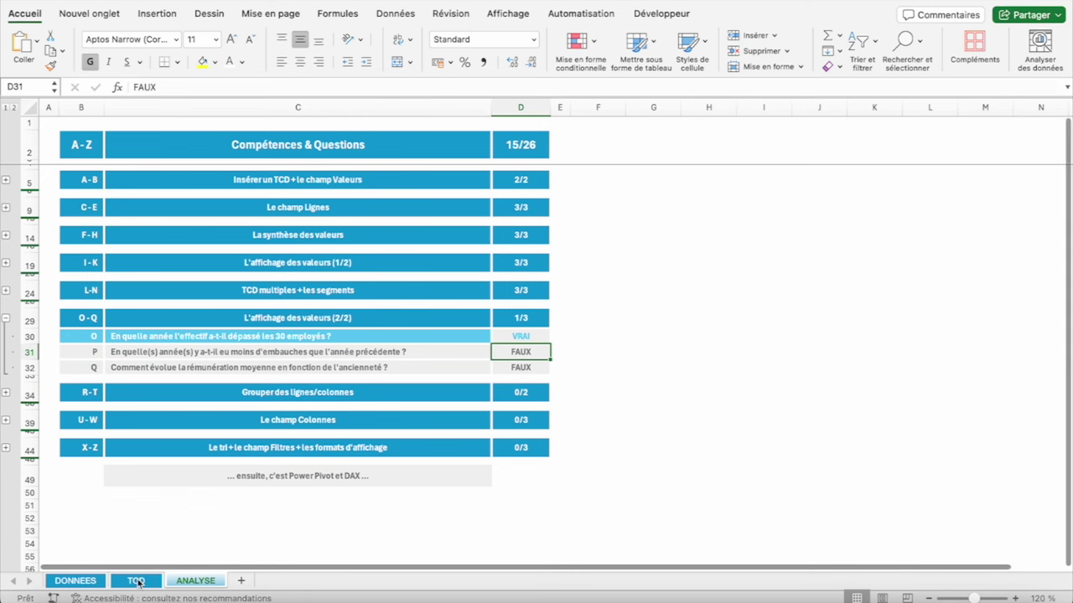
{"action": "left_click", "coordinate": [146, 577]}
{"action": "left_click", "coordinate": [193, 580]}
{"action": "left_click", "coordinate": [136, 581]}
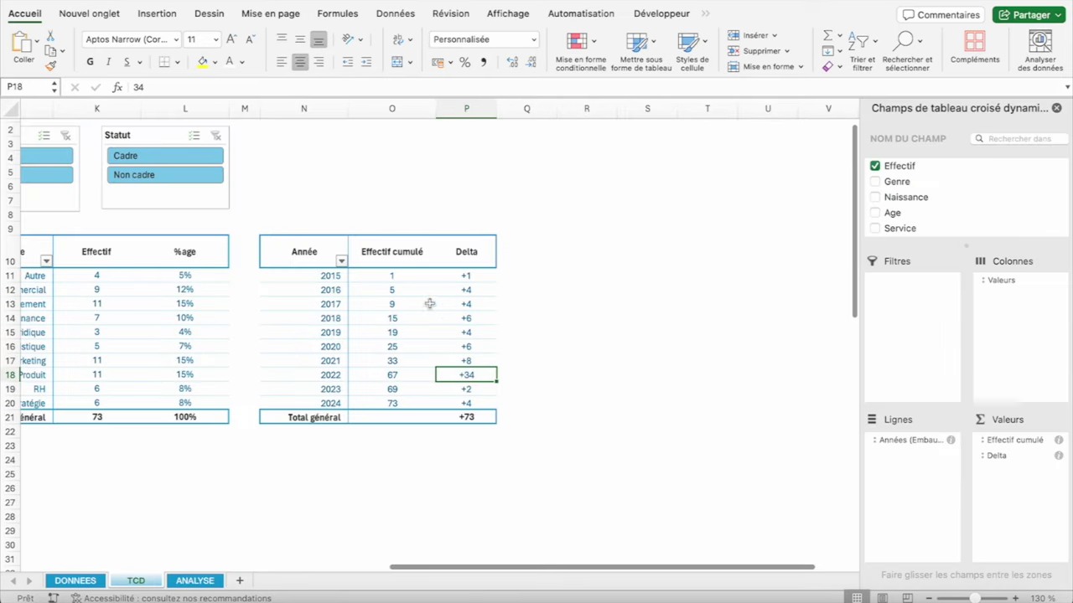
Review the cumulative headcounts and Delta values for 2015 through 2023
{"action": "left_click", "coordinate": [467, 273]}
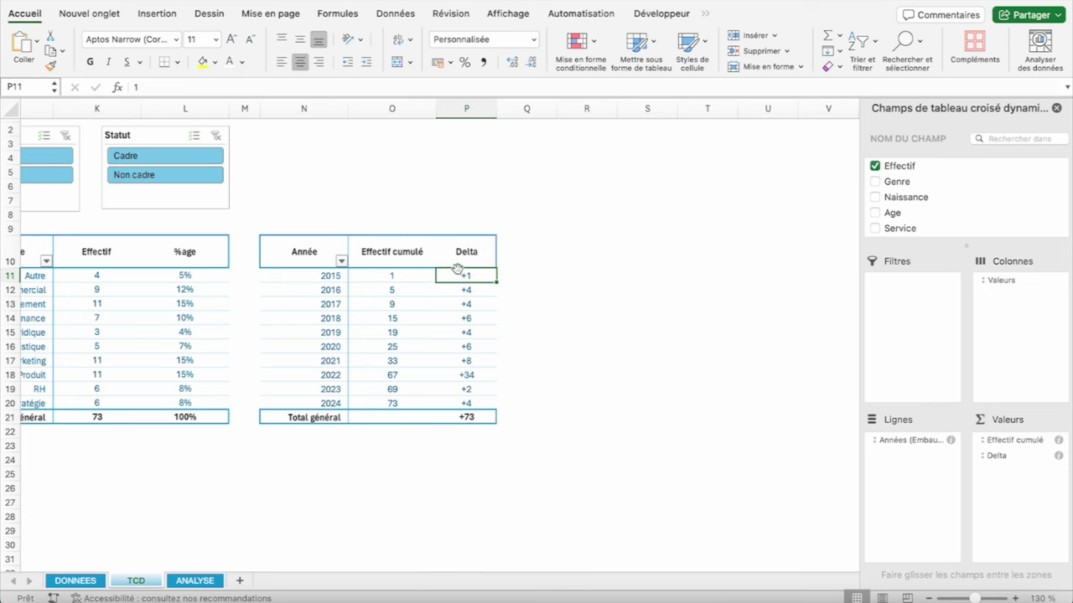
{"action": "left_click", "coordinate": [386, 275]}
{"action": "left_click", "coordinate": [394, 295]}
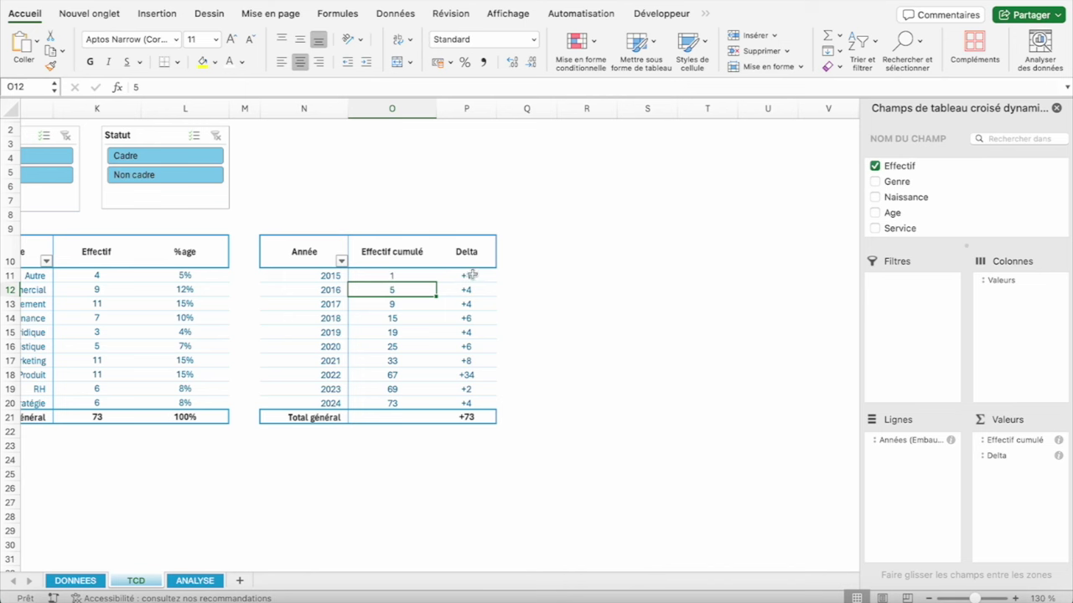
{"action": "left_click", "coordinate": [468, 274]}
{"action": "left_click", "coordinate": [476, 290]}
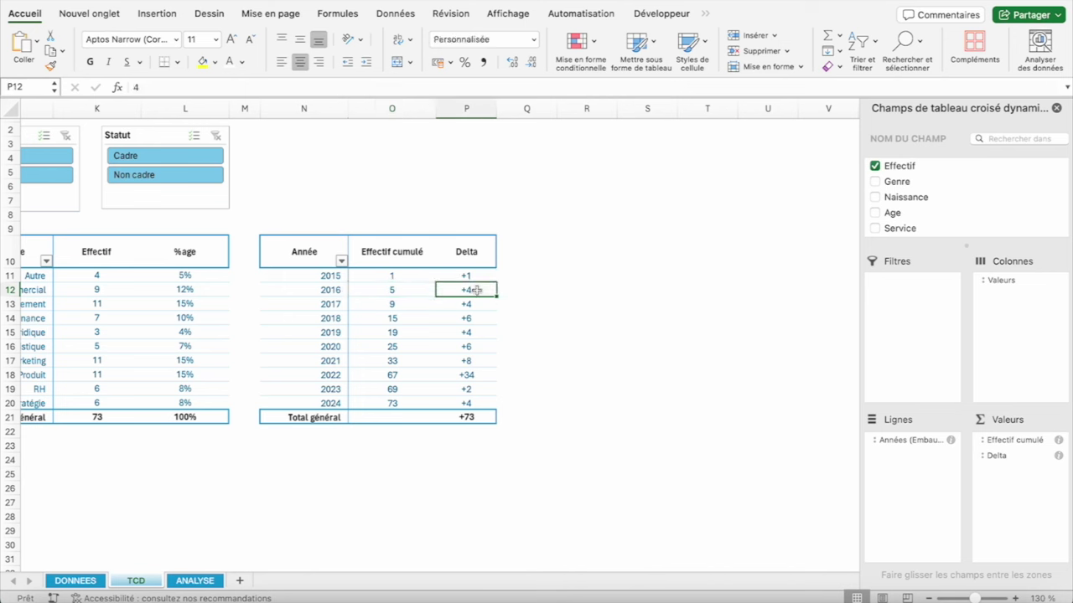
{"action": "left_click", "coordinate": [476, 307]}
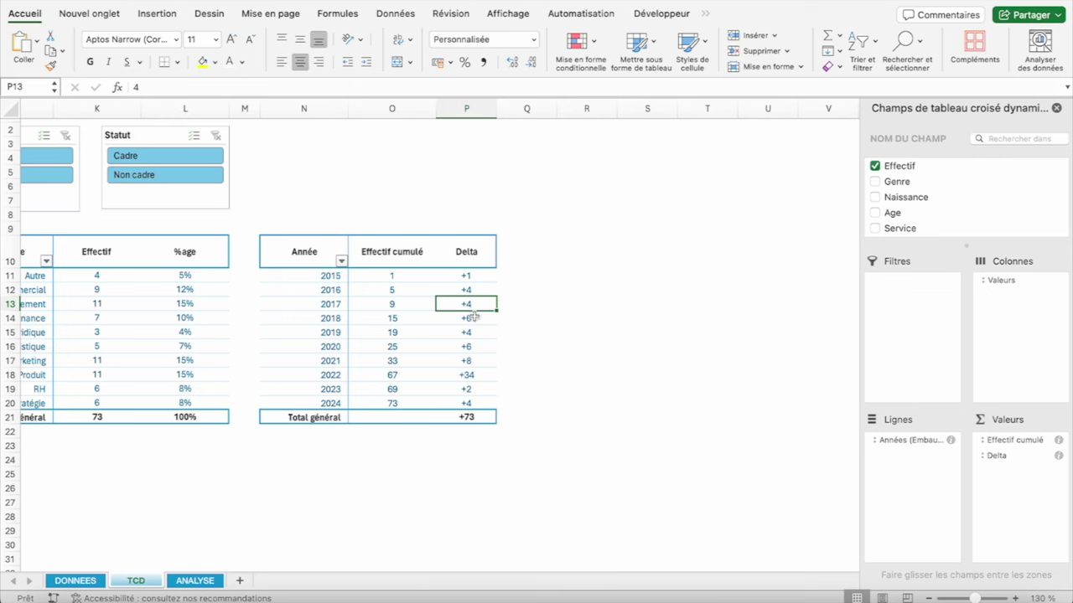
{"action": "left_click", "coordinate": [471, 319]}
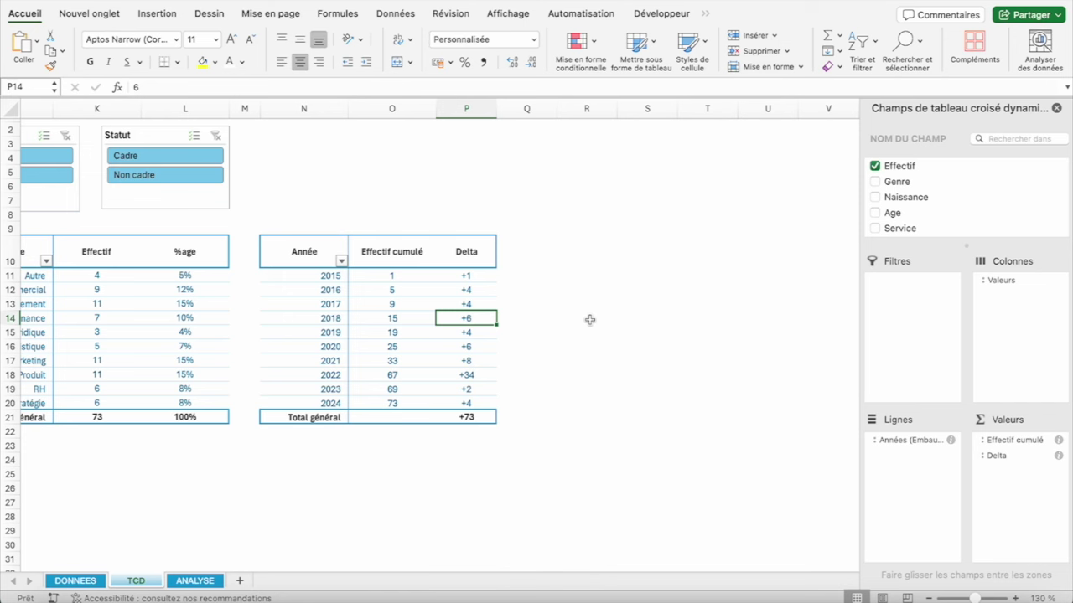
{"action": "left_click", "coordinate": [478, 346]}
{"action": "left_click", "coordinate": [474, 363]}
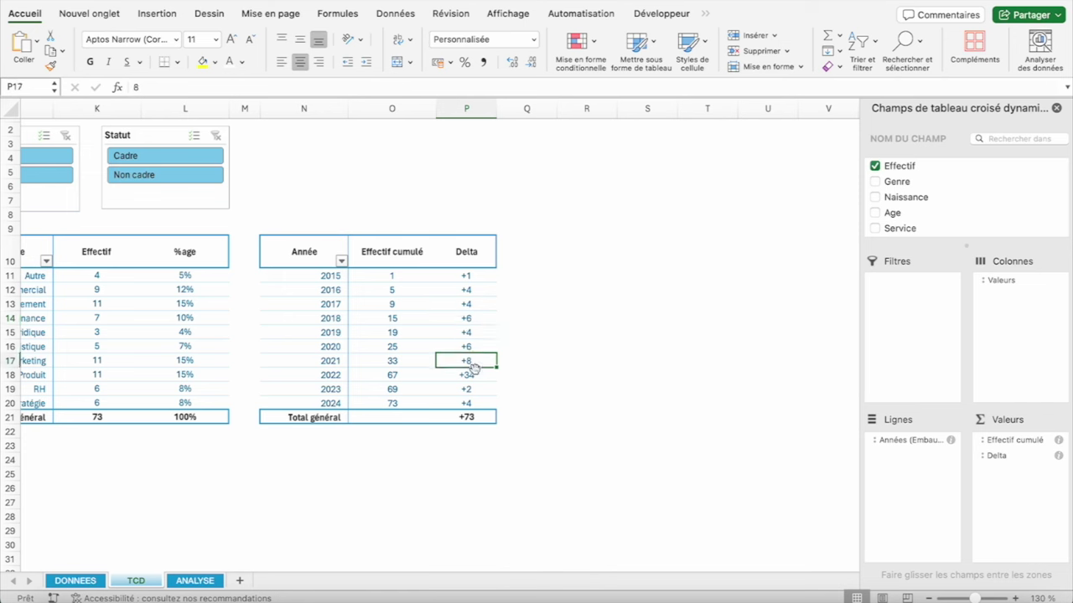
{"action": "left_click", "coordinate": [472, 376]}
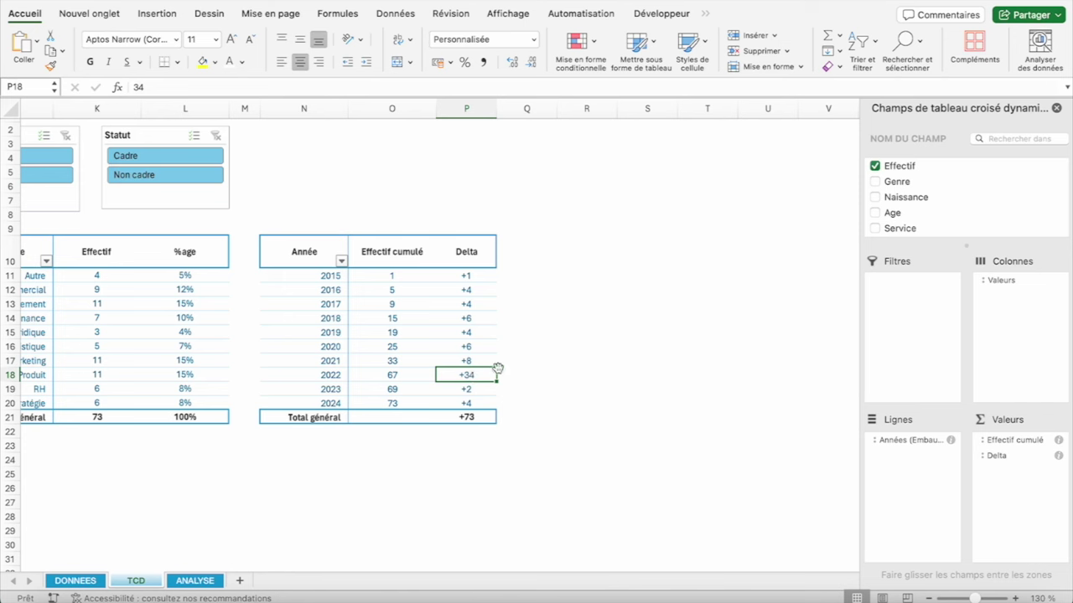
{"action": "left_click", "coordinate": [476, 391]}
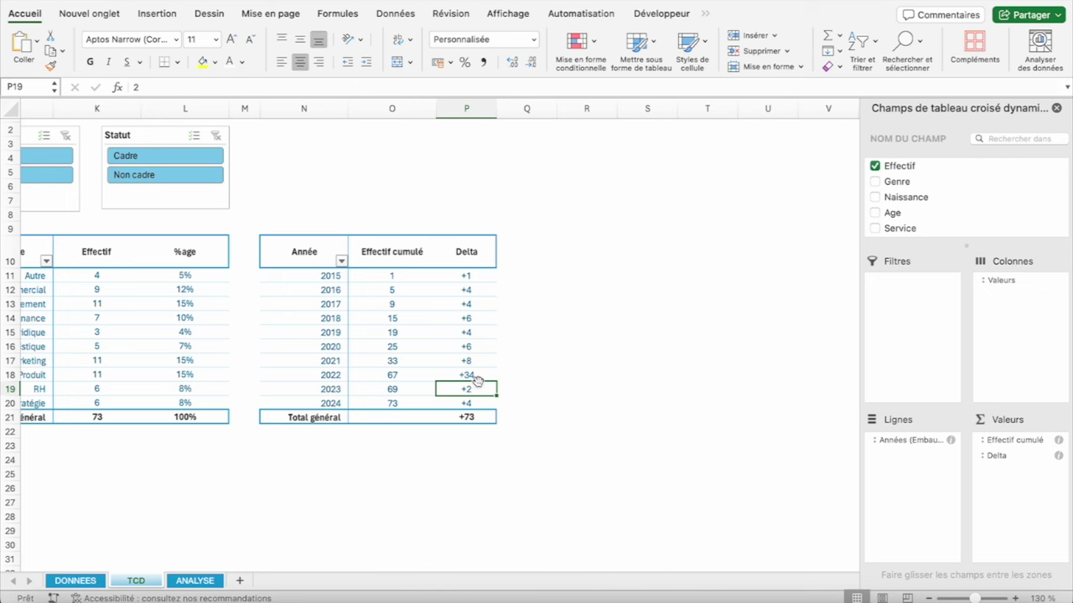
{"action": "left_click", "coordinate": [334, 328]}
{"action": "left_click", "coordinate": [330, 390]}
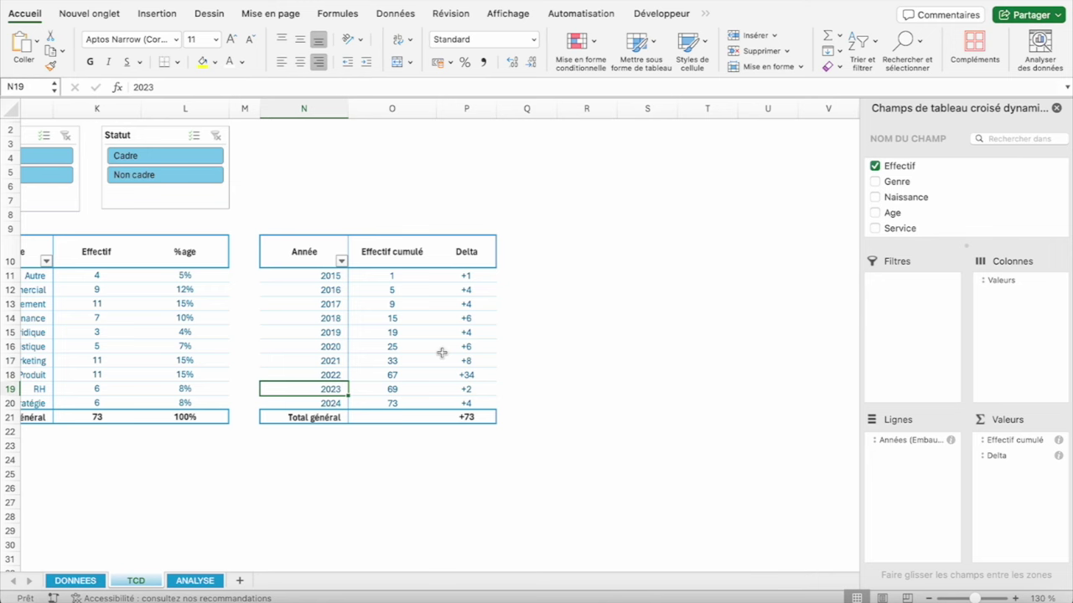
Answer VRAI to question P on ANALYSE for a 16/26 score, then return to TCD
{"action": "left_click", "coordinate": [192, 580]}
{"action": "type", "text": "VRAI"}
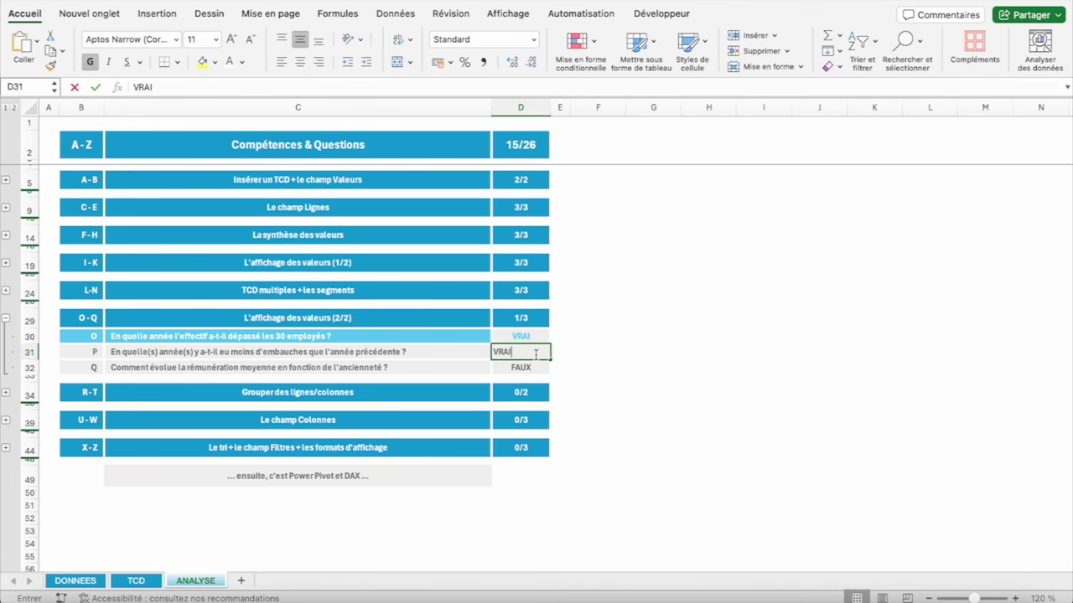
{"action": "key", "text": "Return"}
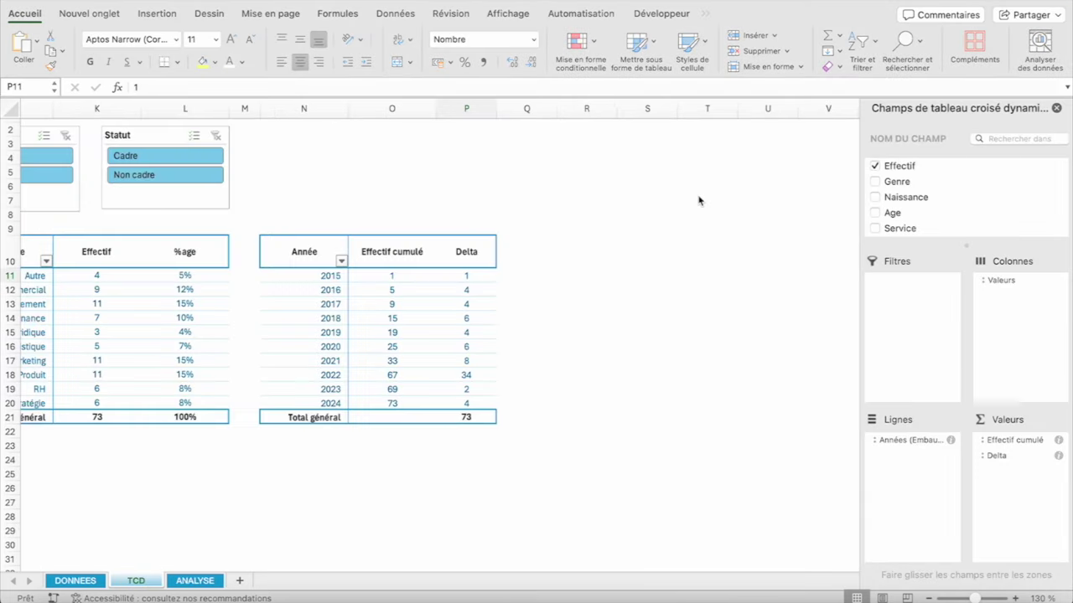
{"action": "left_click", "coordinate": [459, 276]}
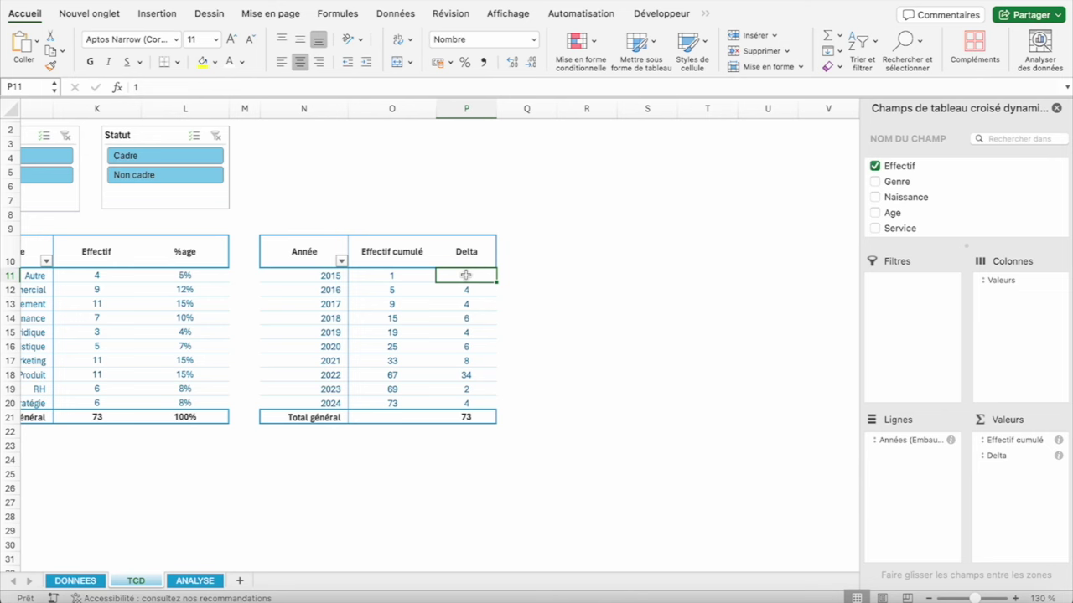
Show Delta as Différence par rapport Années (Embauche) with base item (précédent)
{"action": "right_click", "coordinate": [466, 275]}
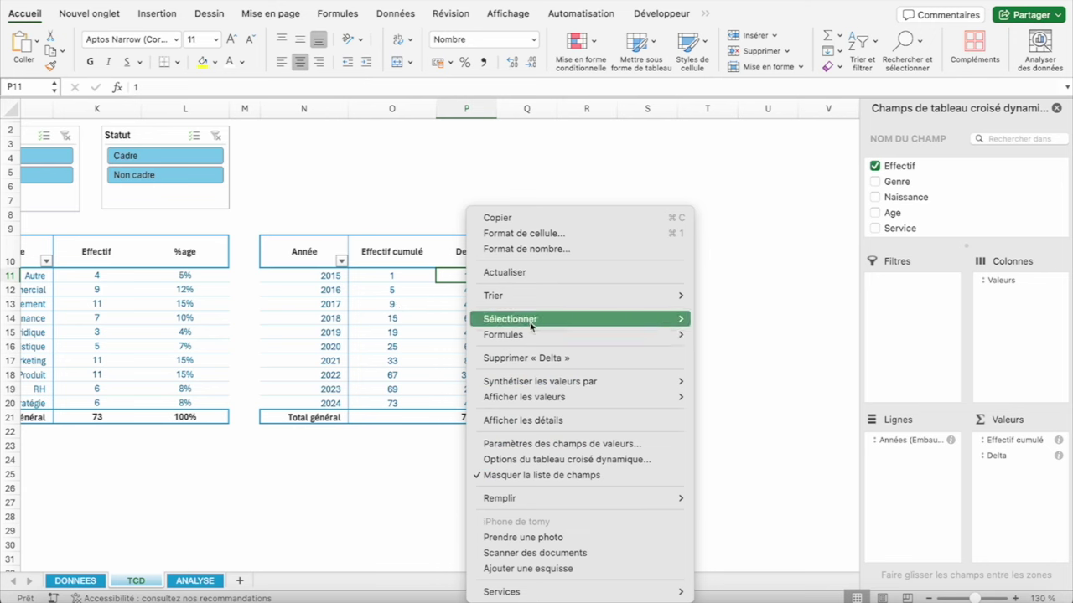
{"action": "left_click", "coordinate": [451, 275]}
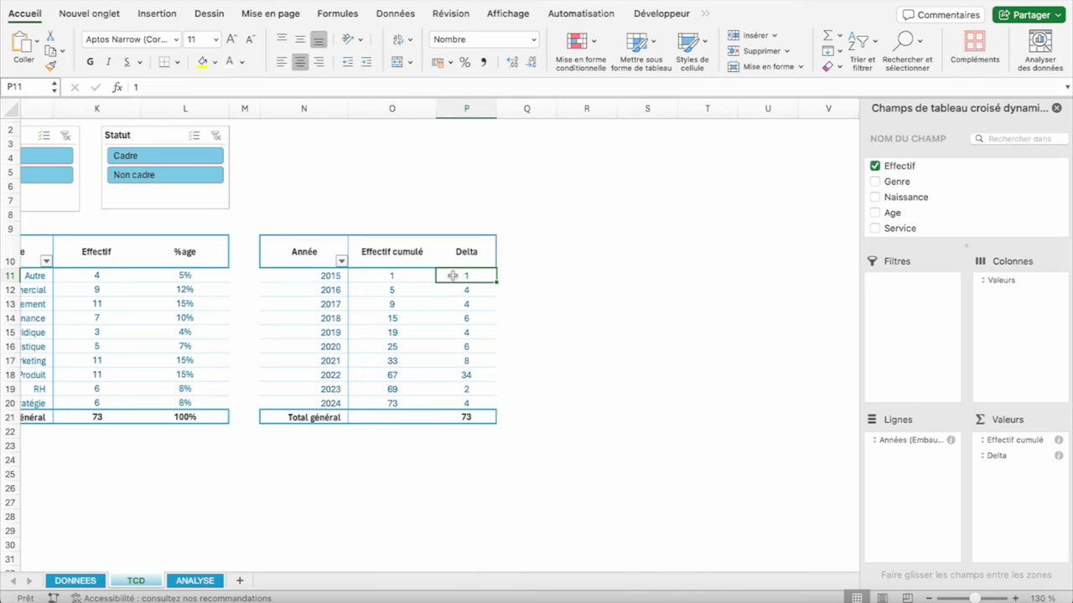
{"action": "right_click", "coordinate": [459, 275]}
{"action": "mouse_move", "coordinate": [573, 319]}
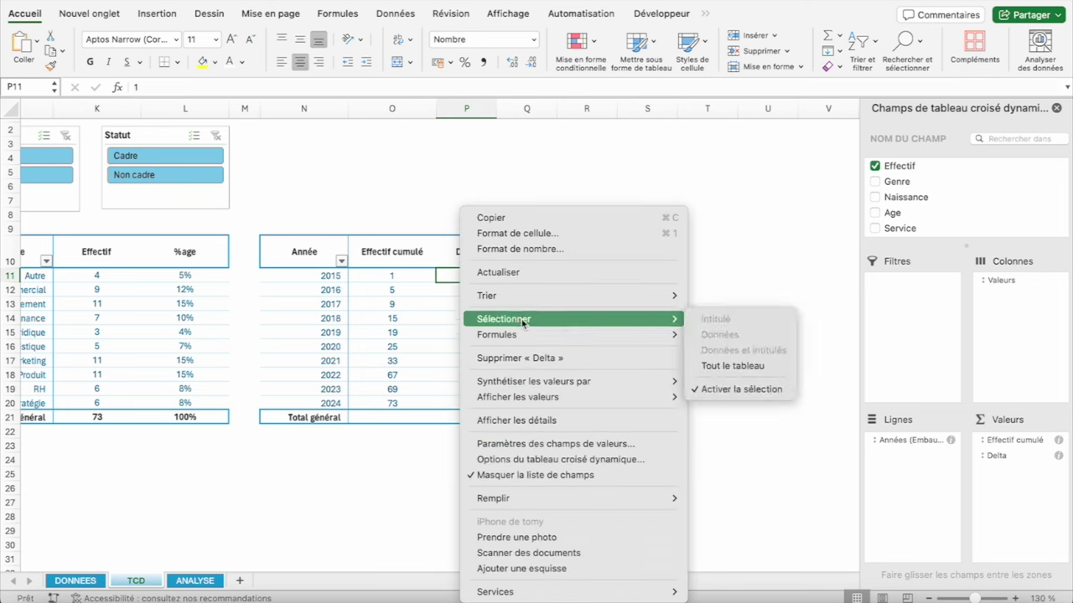
{"action": "left_click", "coordinate": [778, 499]}
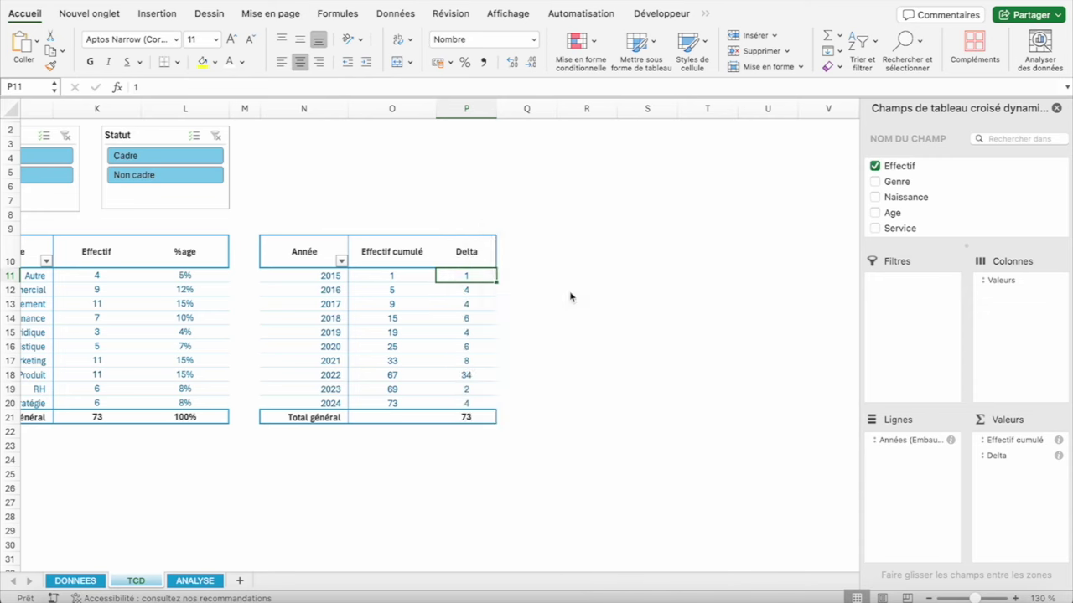
{"action": "scroll", "coordinate": [498, 350], "scroll_direction": "down", "scroll_amount": 2}
{"action": "scroll", "coordinate": [503, 335], "scroll_direction": "down", "scroll_amount": 2}
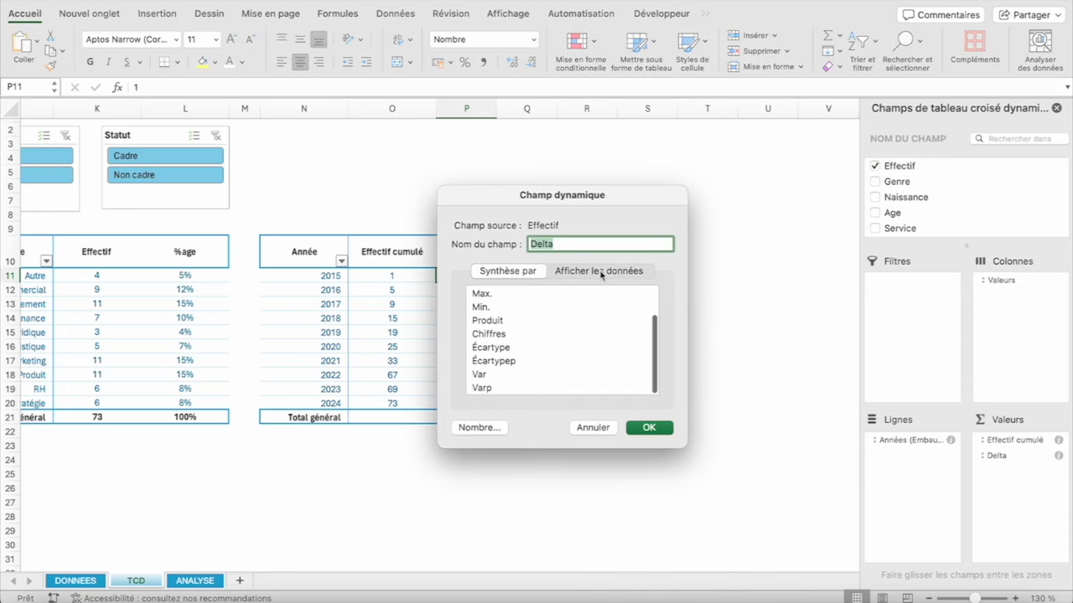
{"action": "left_click", "coordinate": [601, 273]}
{"action": "left_click", "coordinate": [525, 302]}
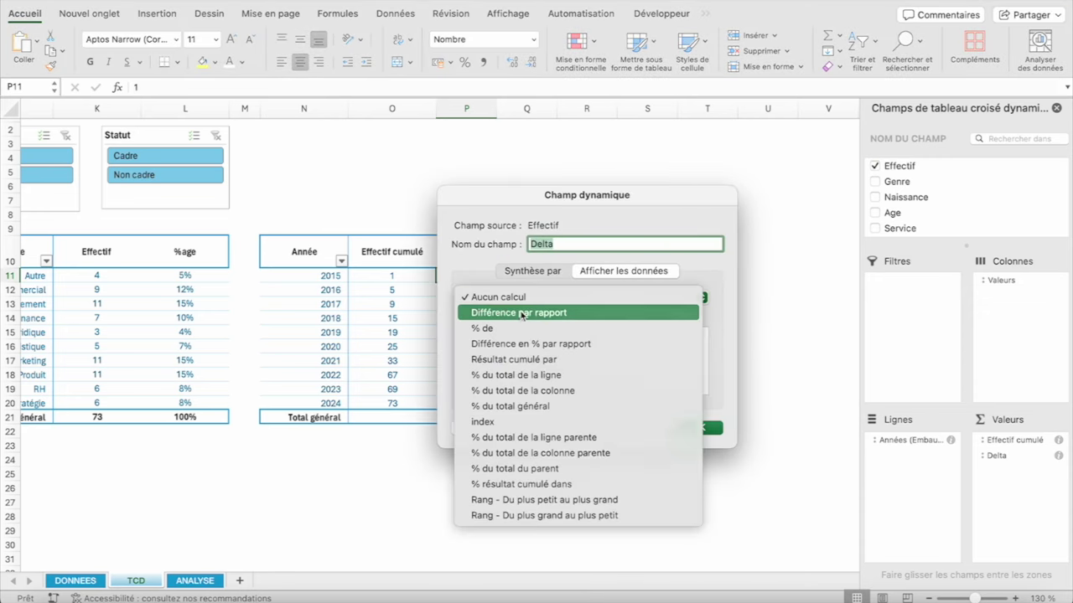
{"action": "left_click", "coordinate": [522, 313]}
{"action": "scroll", "coordinate": [500, 372], "scroll_direction": "down", "scroll_amount": 3}
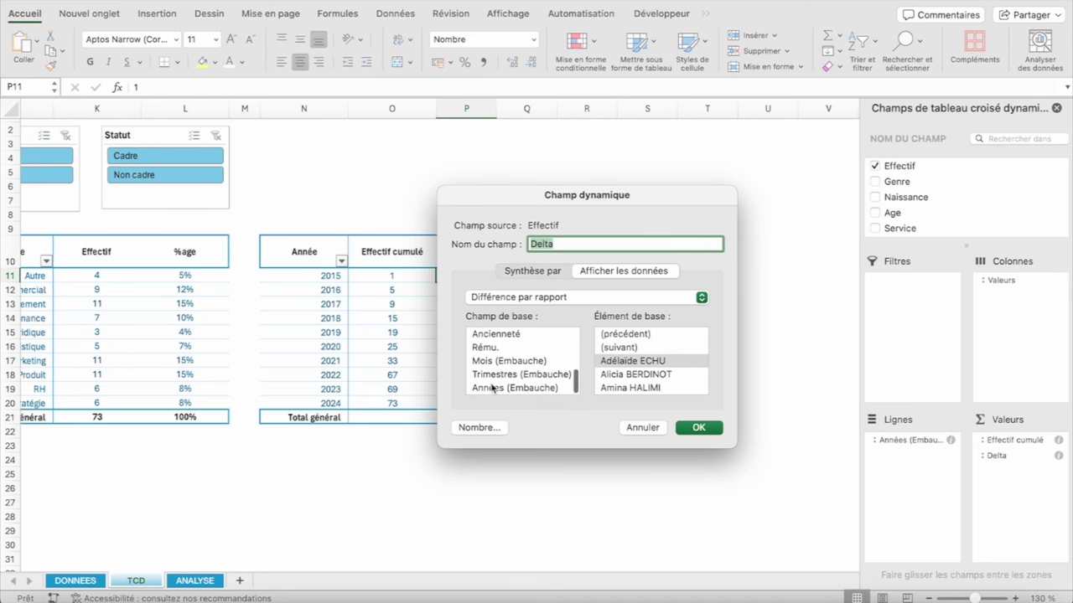
{"action": "left_click", "coordinate": [494, 387]}
{"action": "left_click", "coordinate": [631, 335]}
{"action": "left_click", "coordinate": [699, 427]}
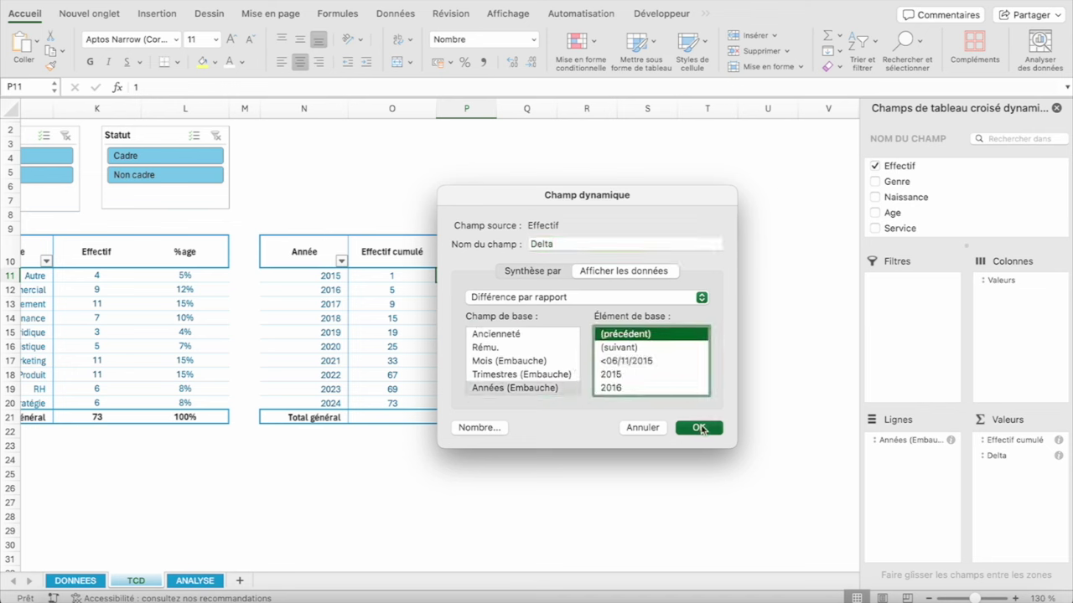
{"action": "left_click", "coordinate": [470, 289]}
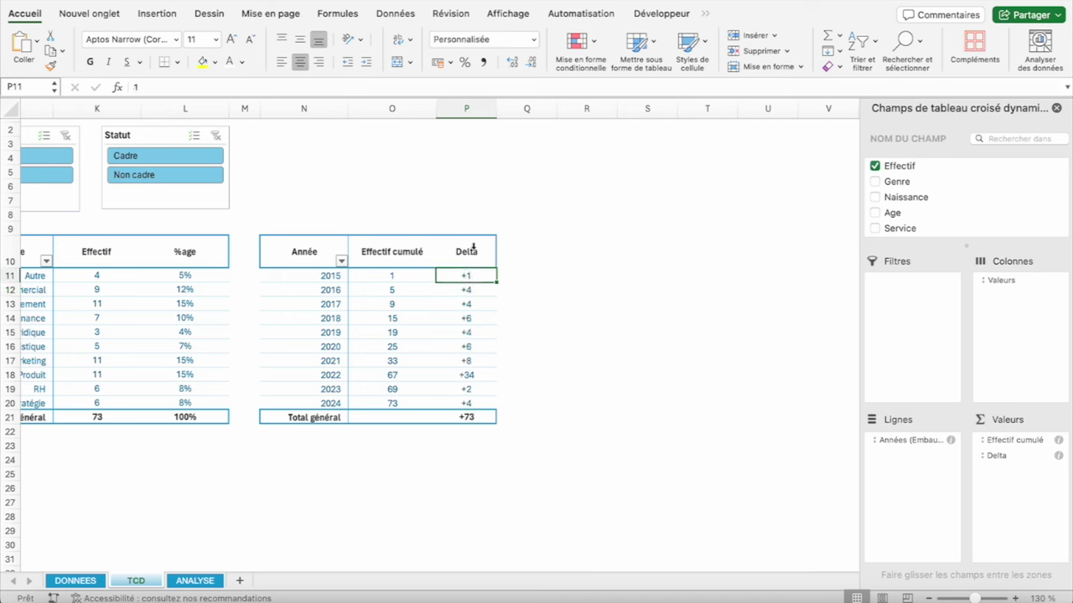
Add Effectif again as a centred value column headed '+ ou -'
{"action": "scroll", "coordinate": [946, 222], "scroll_direction": "down", "scroll_amount": 5}
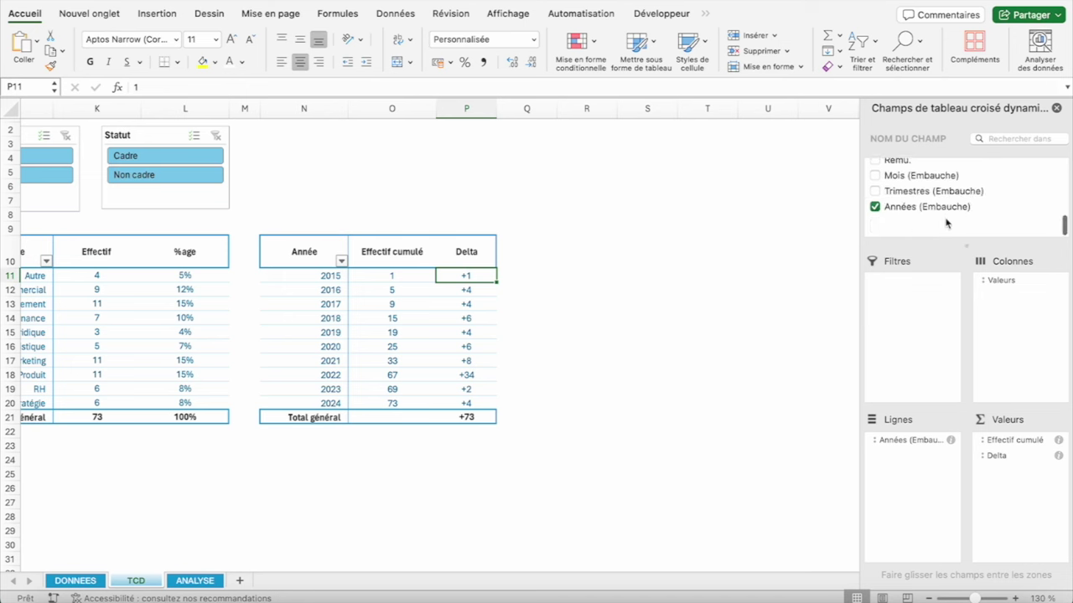
{"action": "scroll", "coordinate": [946, 222], "scroll_direction": "up", "scroll_amount": 5}
{"action": "left_click_drag", "start_coordinate": [903, 167], "coordinate": [1027, 490]}
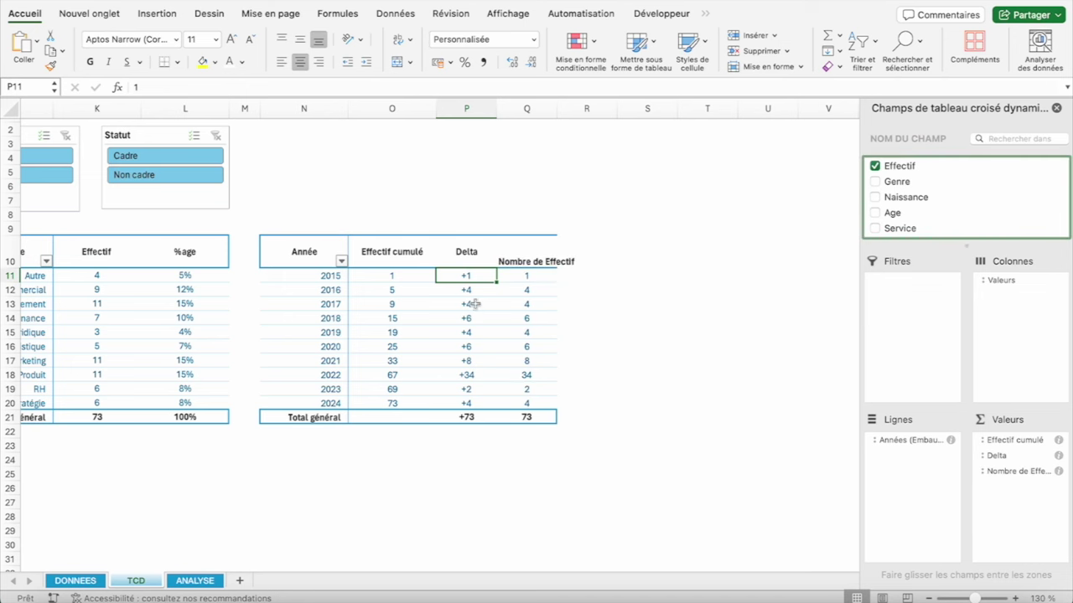
{"action": "left_click", "coordinate": [526, 259]}
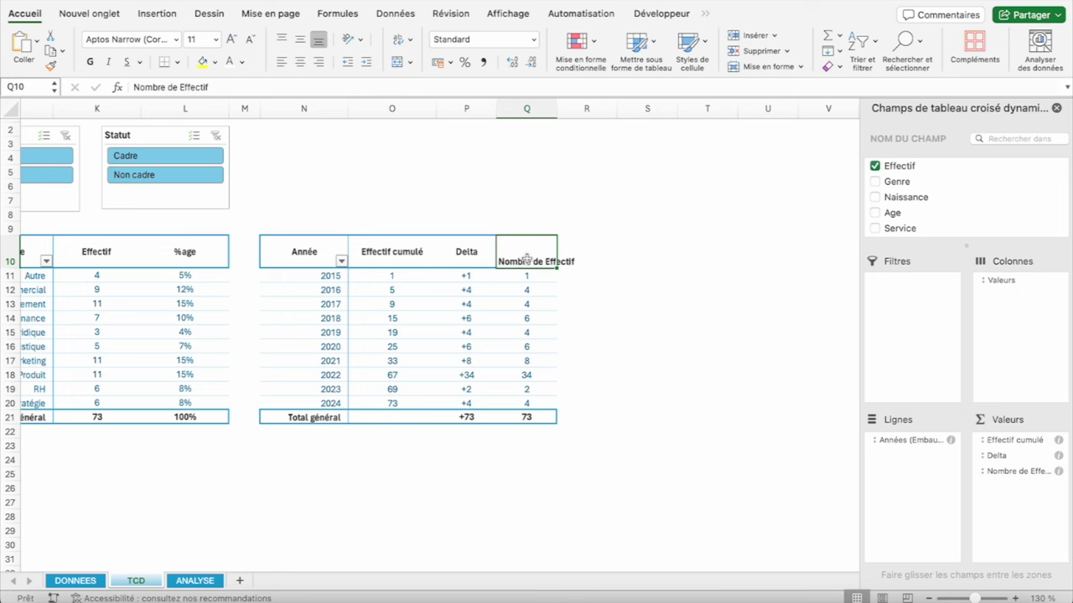
{"action": "type", "text": "+ ou -"}
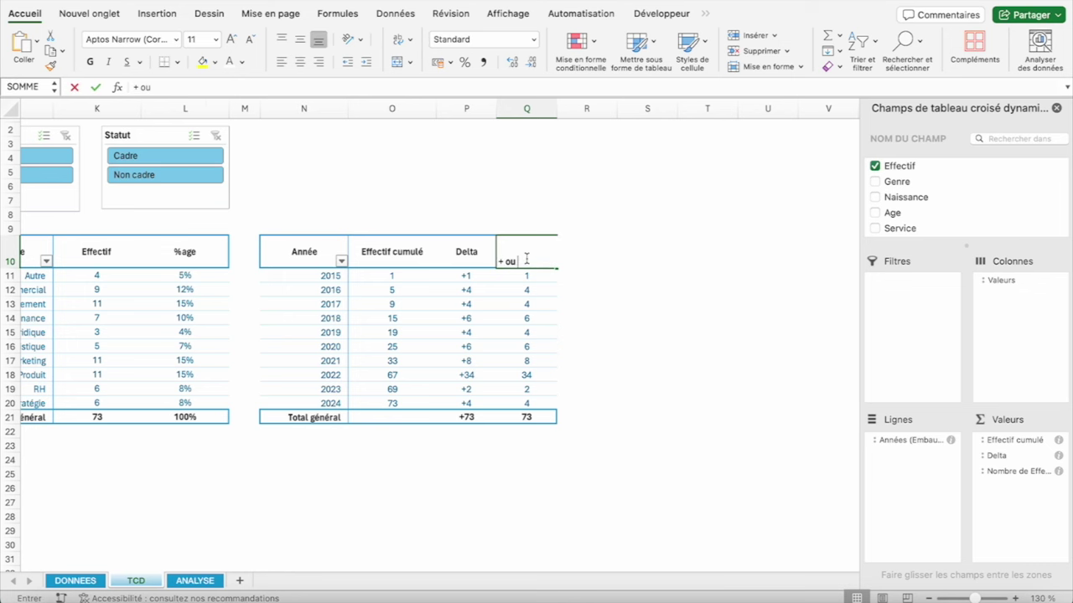
{"action": "key", "text": "Return"}
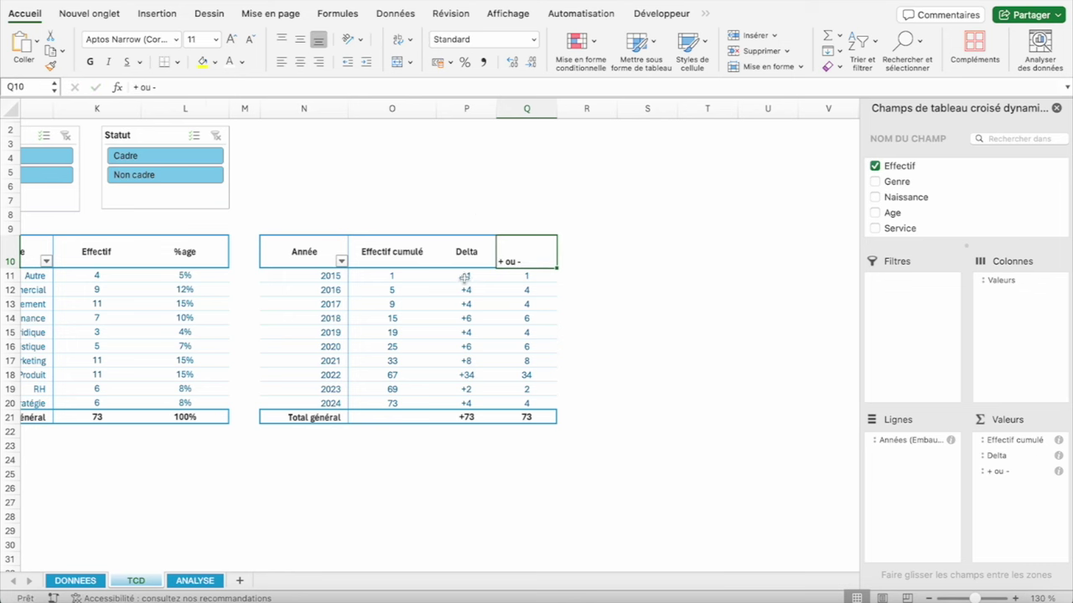
{"action": "left_click", "coordinate": [299, 62]}
{"action": "left_click", "coordinate": [299, 40]}
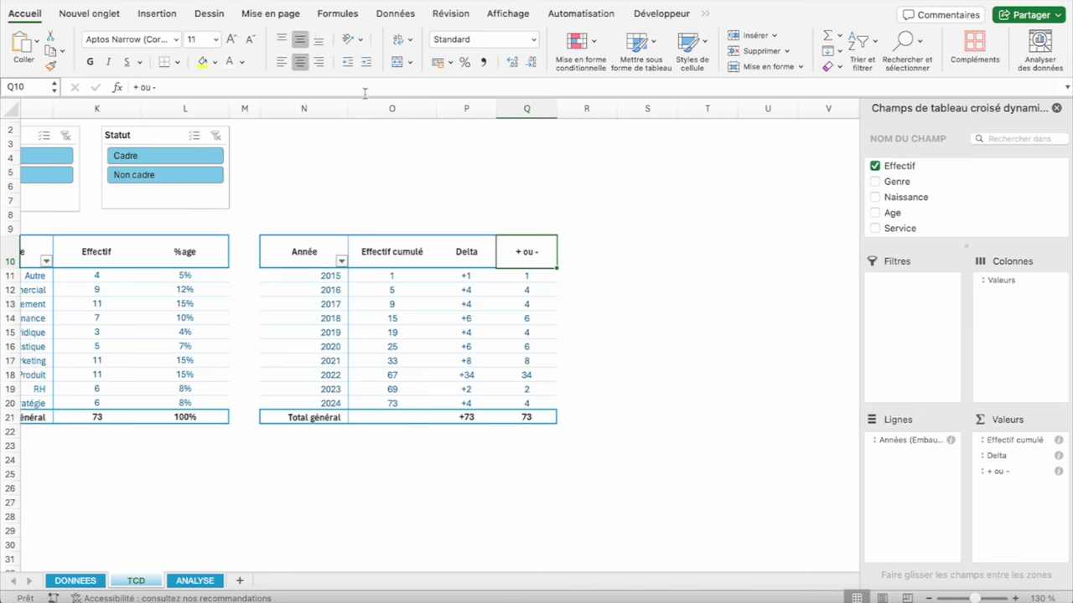
Show '+ ou -' as Différence par rapport Années (Embauche), compared with the previous year
{"action": "right_click", "coordinate": [517, 278]}
{"action": "mouse_move", "coordinate": [577, 397]}
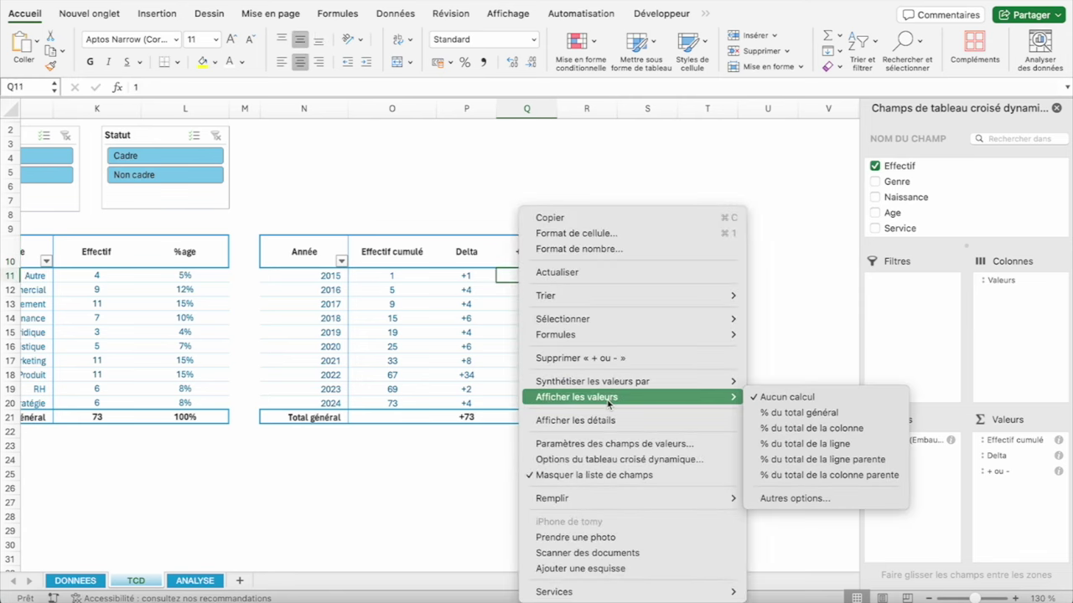
{"action": "left_click", "coordinate": [806, 499]}
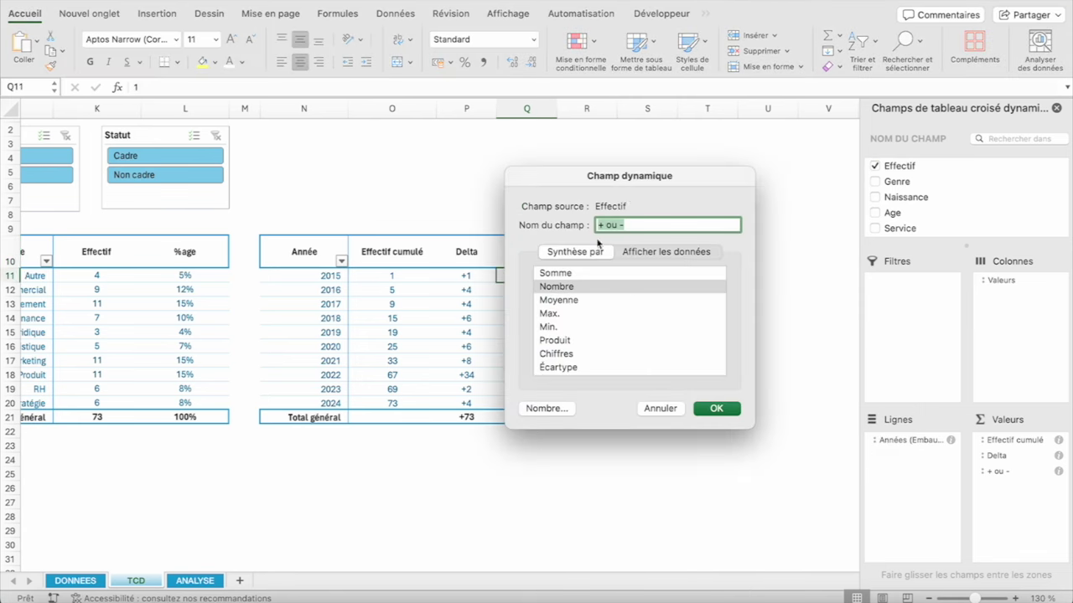
{"action": "left_click", "coordinate": [649, 252]}
{"action": "left_click", "coordinate": [625, 277]}
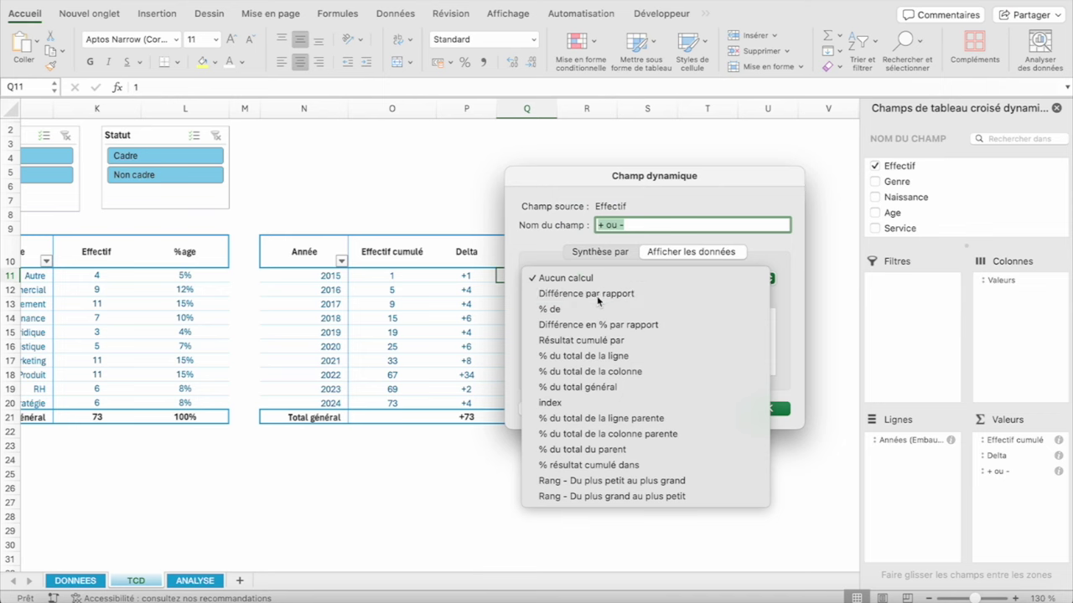
{"action": "left_click", "coordinate": [597, 295]}
{"action": "scroll", "coordinate": [587, 347], "scroll_direction": "down", "scroll_amount": 5}
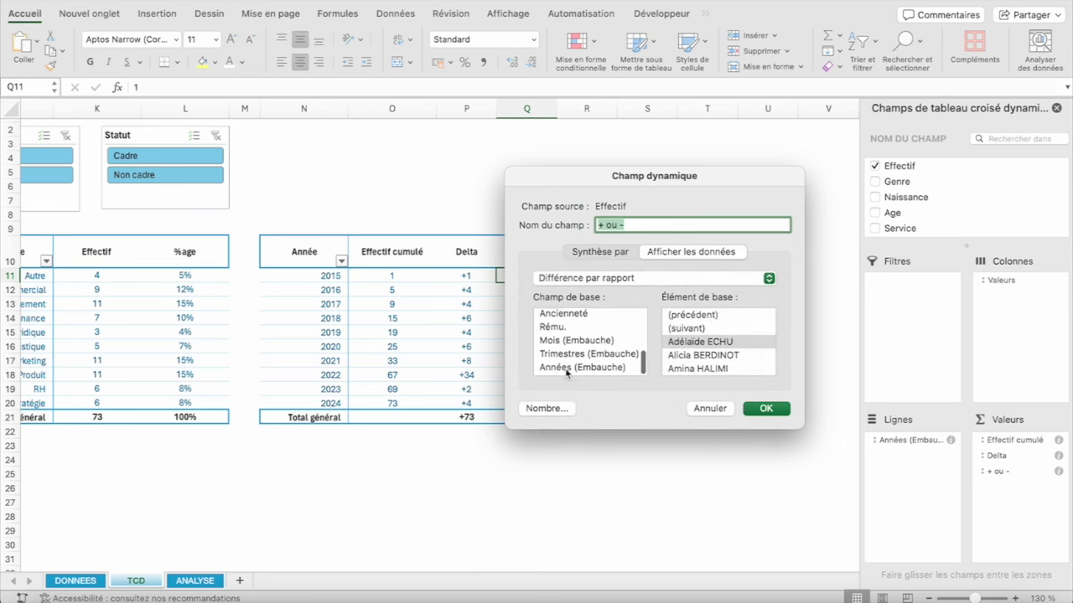
{"action": "left_click", "coordinate": [581, 369]}
{"action": "left_click", "coordinate": [683, 316]}
{"action": "left_click", "coordinate": [766, 408]}
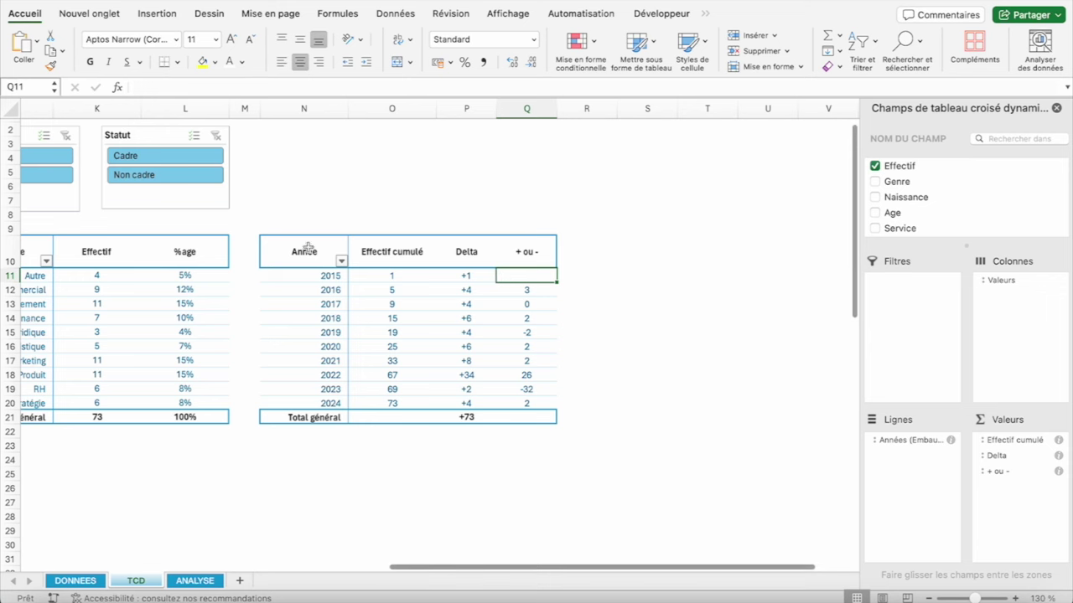
Check the ANALYSE answers, then return to TCD and select several year cells
{"action": "left_click", "coordinate": [194, 581]}
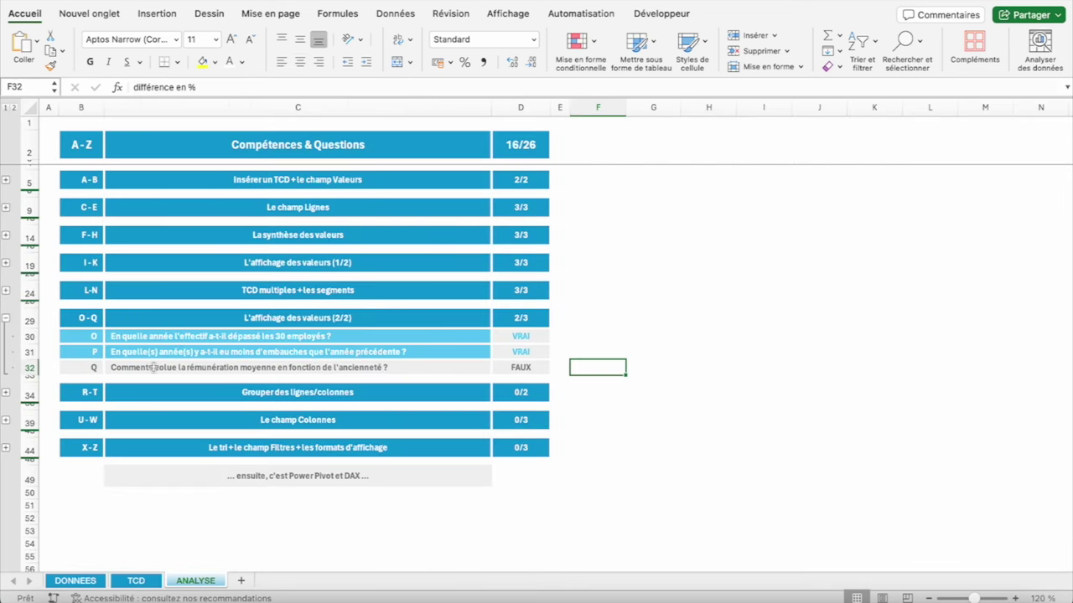
{"action": "left_click", "coordinate": [136, 580]}
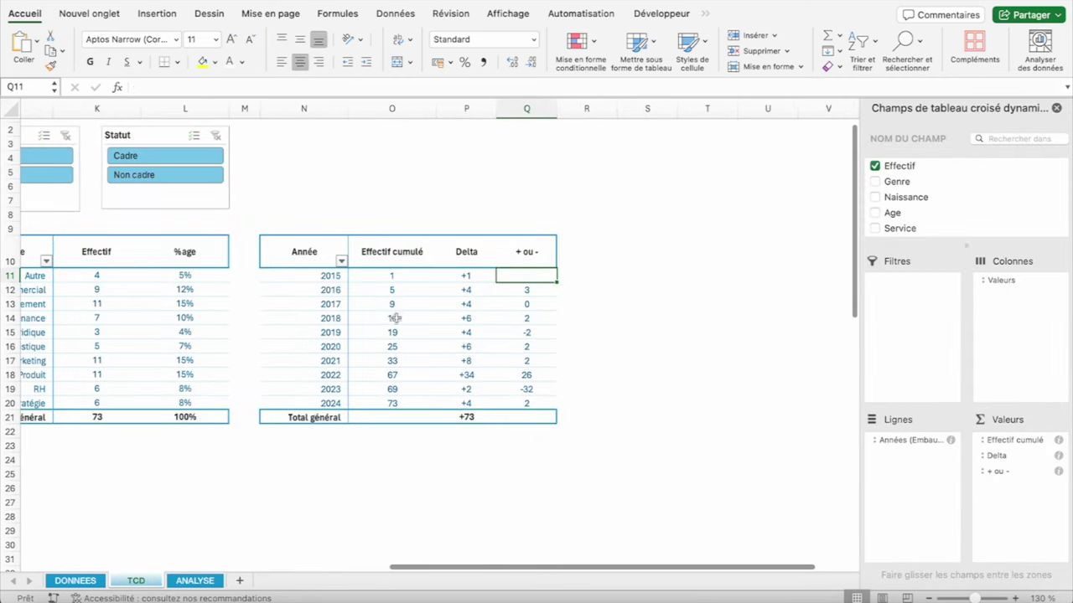
{"action": "left_click_drag", "start_coordinate": [331, 290], "coordinate": [331, 332]}
Replace Effectif and Années with Ancienneté as the pivot's row field
{"action": "left_click", "coordinate": [874, 165]}
{"action": "scroll", "coordinate": [889, 197], "scroll_direction": "down", "scroll_amount": 2}
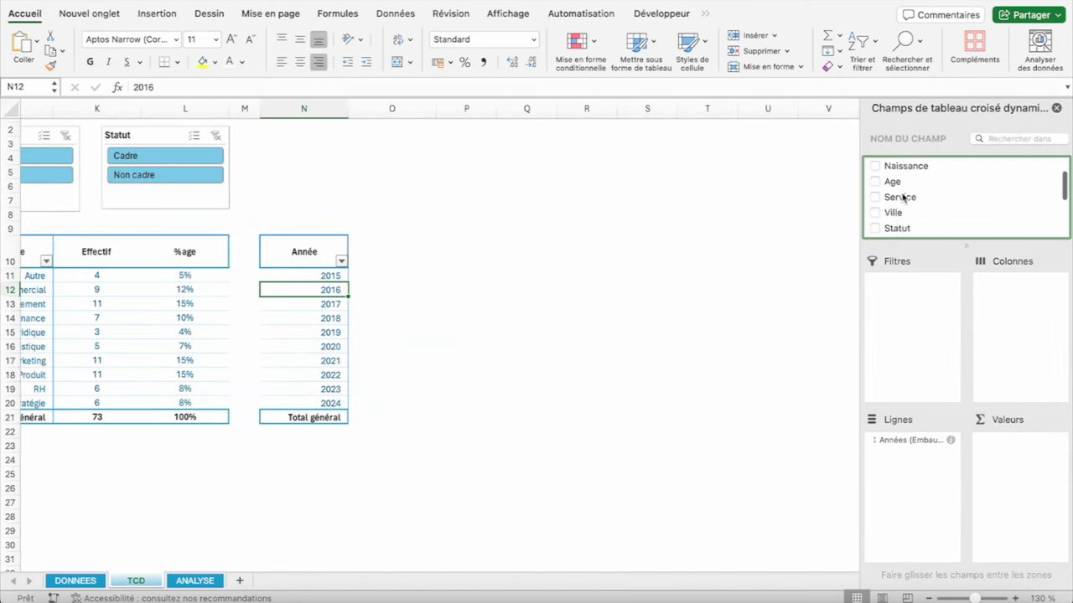
{"action": "scroll", "coordinate": [880, 218], "scroll_direction": "down", "scroll_amount": 2}
{"action": "left_click", "coordinate": [876, 239]}
{"action": "scroll", "coordinate": [897, 189], "scroll_direction": "down", "scroll_amount": 5}
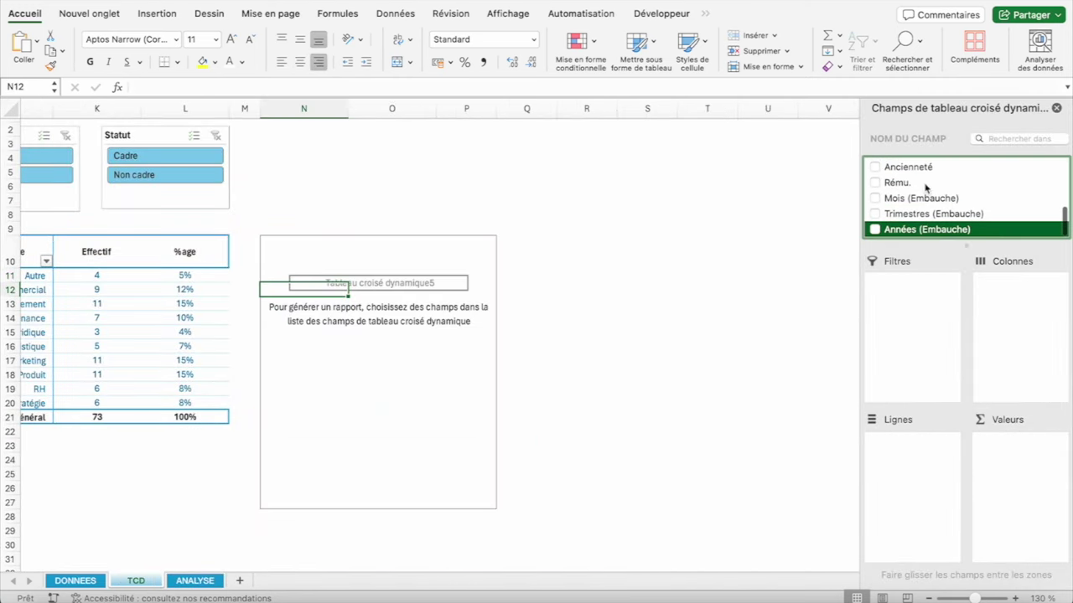
{"action": "left_click_drag", "start_coordinate": [903, 172], "coordinate": [901, 444]}
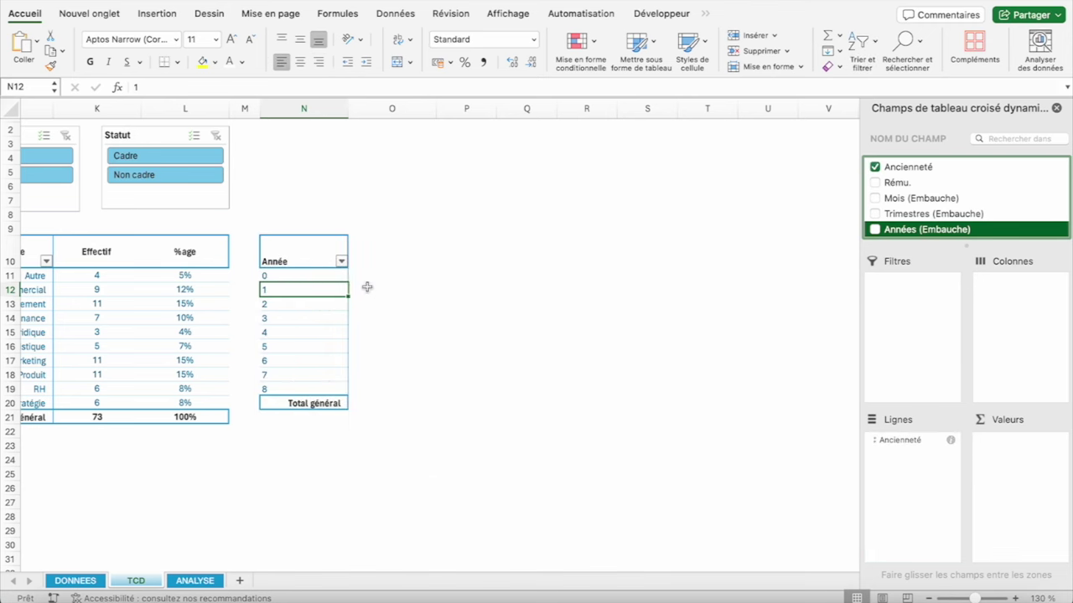
Right-align and indent the seniority labels 0–8, and add Rému. to the values
{"action": "left_click", "coordinate": [283, 277]}
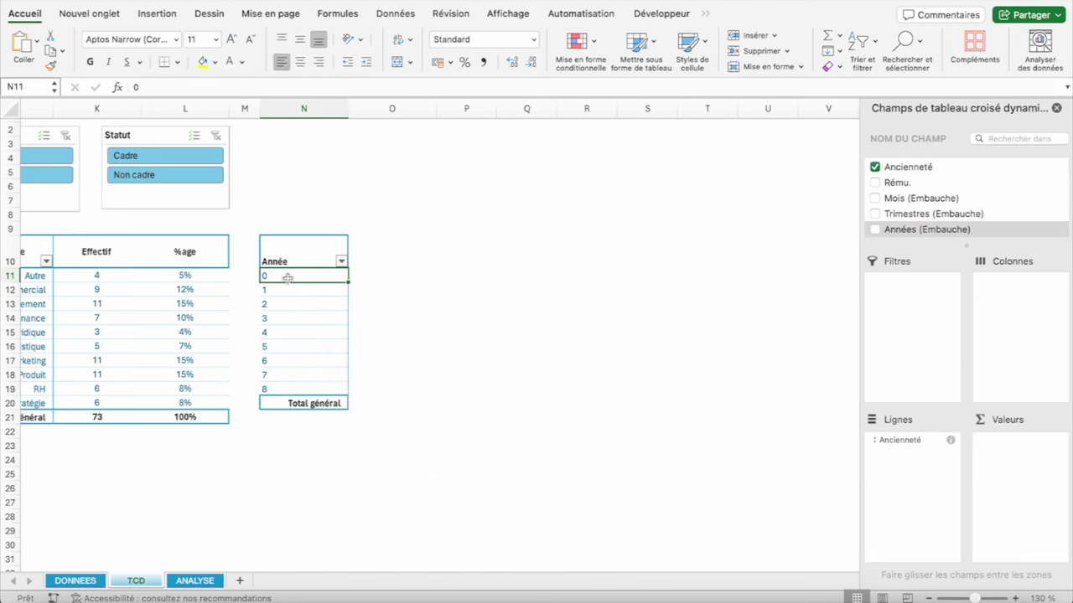
{"action": "left_click", "coordinate": [289, 292]}
{"action": "left_click", "coordinate": [289, 303]}
{"action": "left_click", "coordinate": [289, 316]}
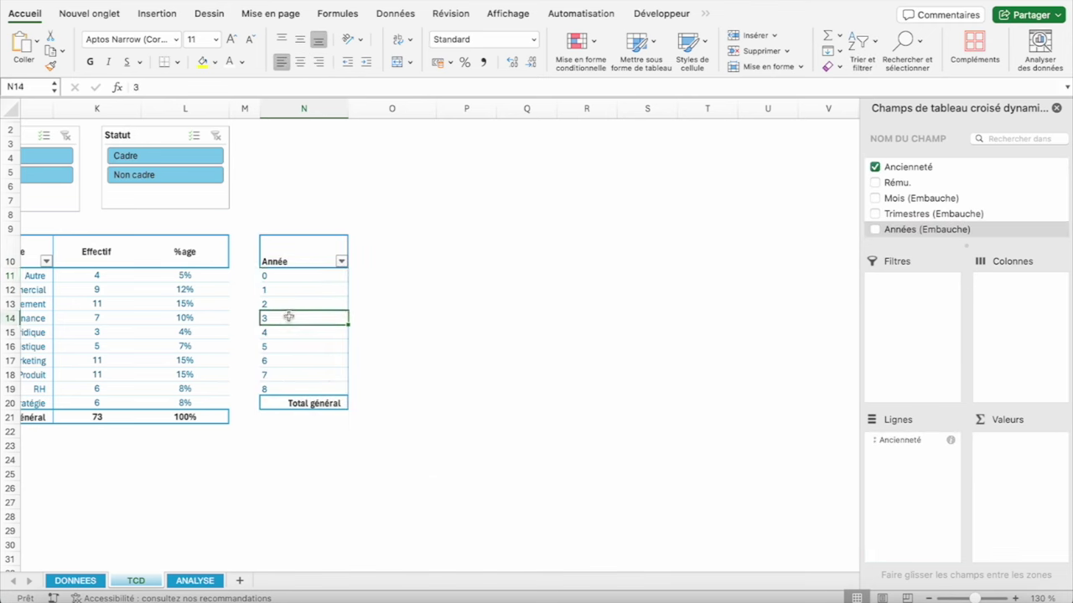
{"action": "left_click", "coordinate": [279, 389]}
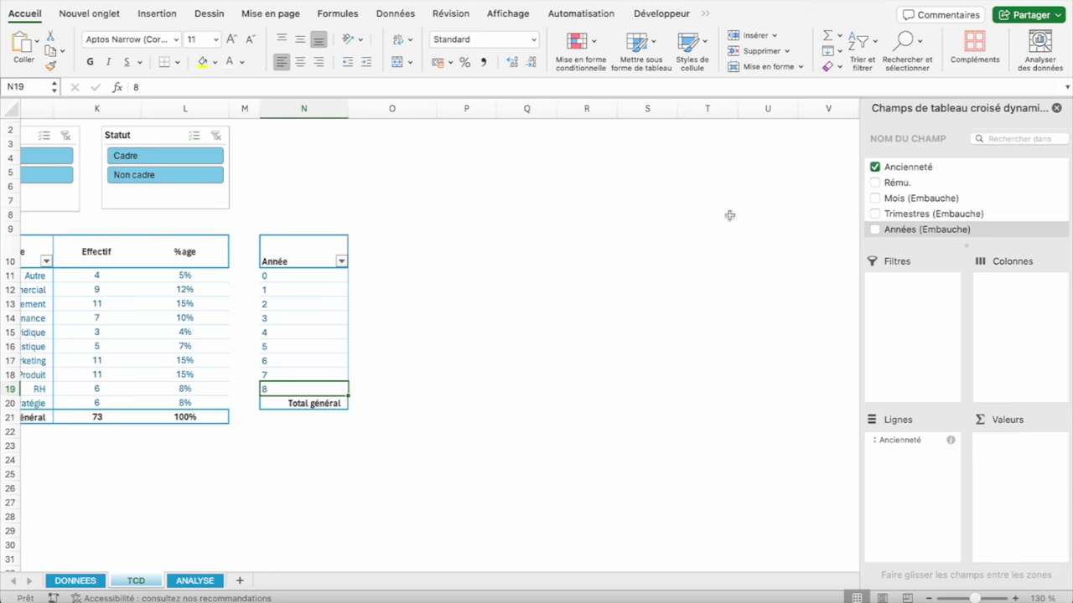
{"action": "scroll", "coordinate": [925, 210], "scroll_direction": "down", "scroll_amount": 1}
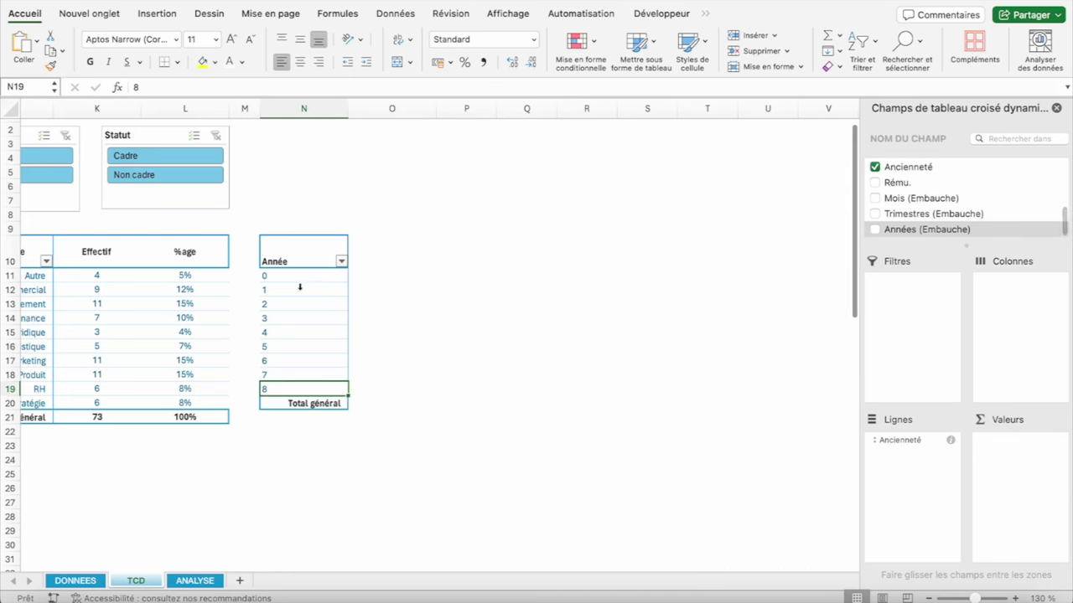
{"action": "left_click_drag", "start_coordinate": [286, 276], "coordinate": [289, 390]}
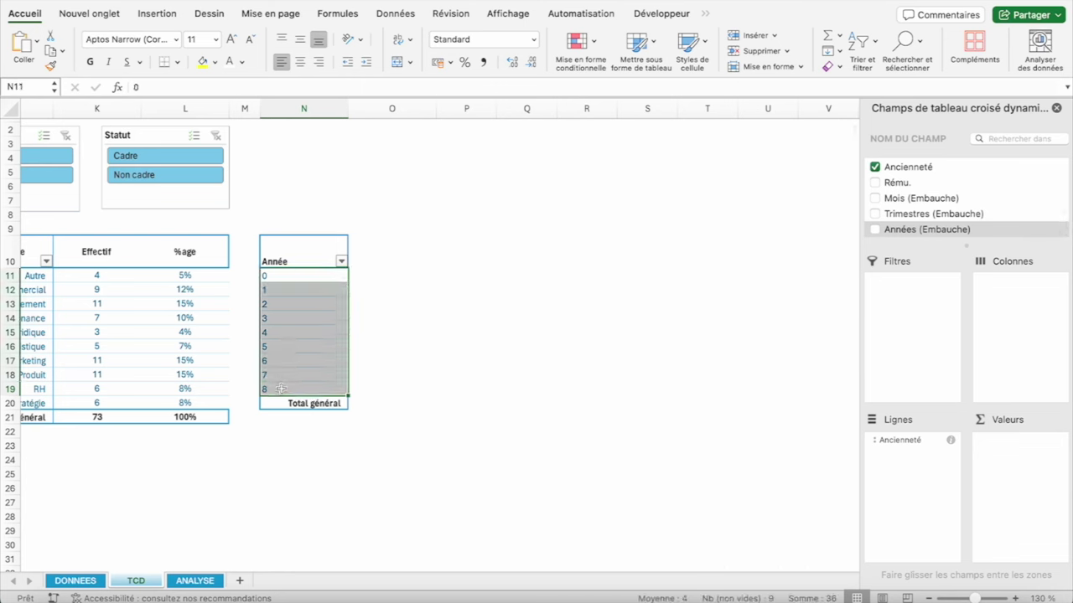
{"action": "left_click", "coordinate": [318, 62]}
{"action": "left_click", "coordinate": [366, 63]}
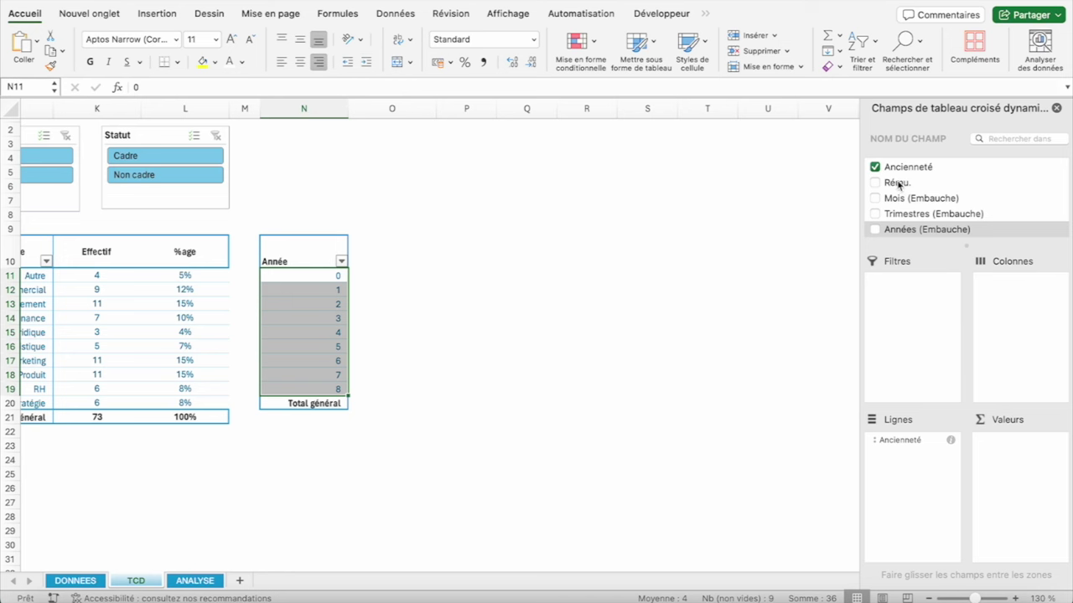
{"action": "left_click_drag", "start_coordinate": [898, 184], "coordinate": [1037, 457]}
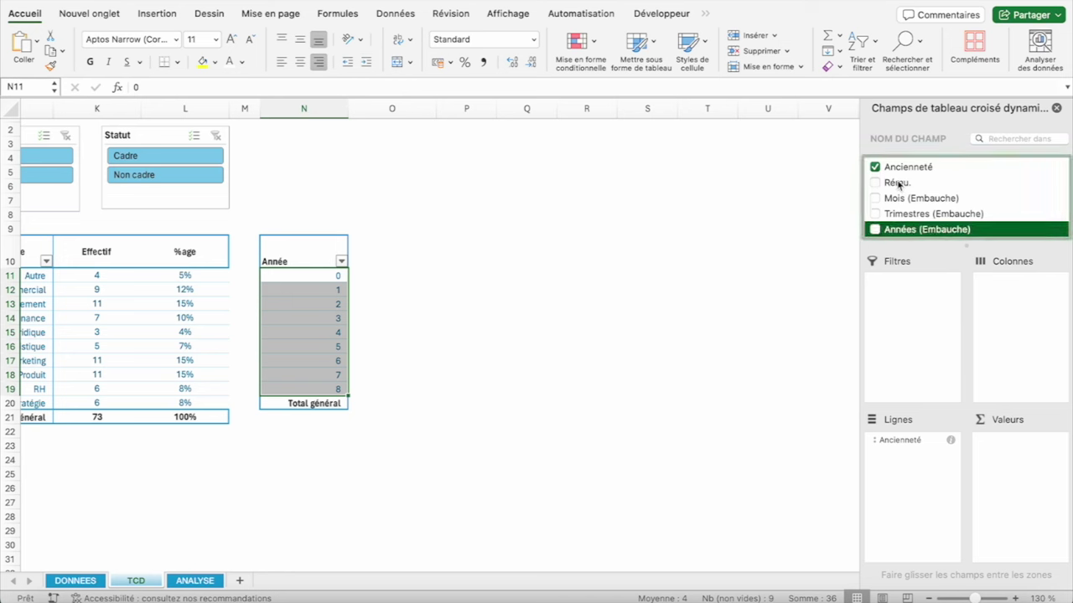
Summarise Rému. as an average formatted in euros with no decimals
{"action": "left_click", "coordinate": [404, 275]}
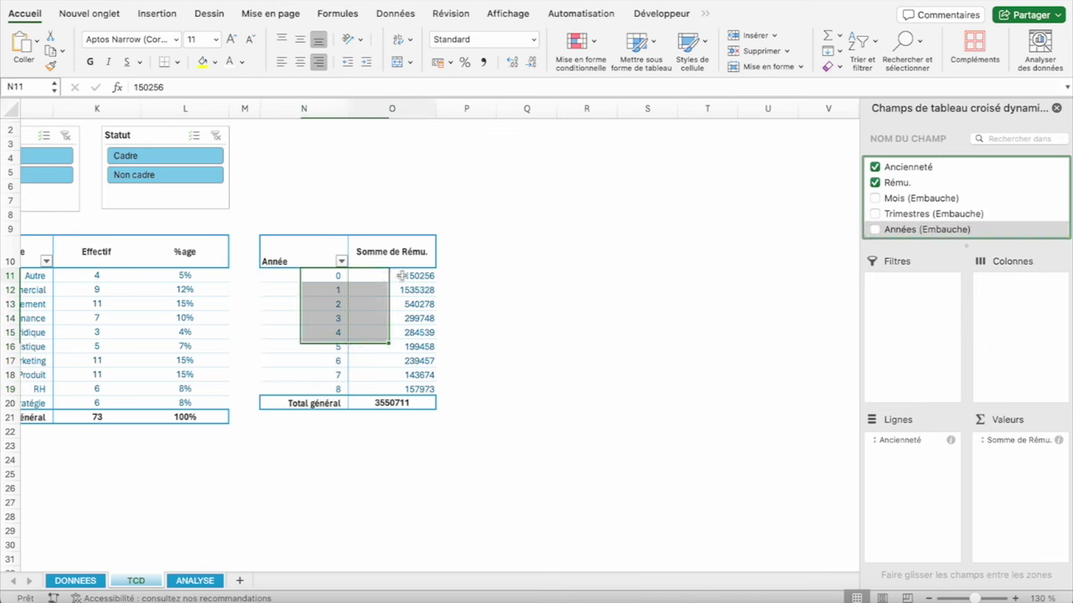
{"action": "right_click", "coordinate": [404, 275]}
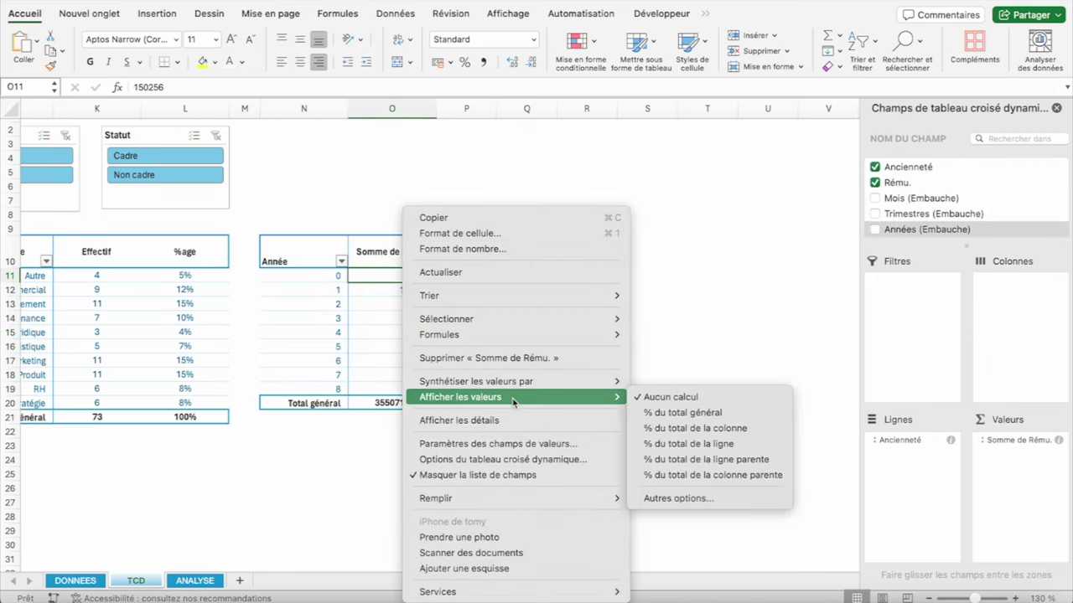
{"action": "mouse_move", "coordinate": [475, 382]}
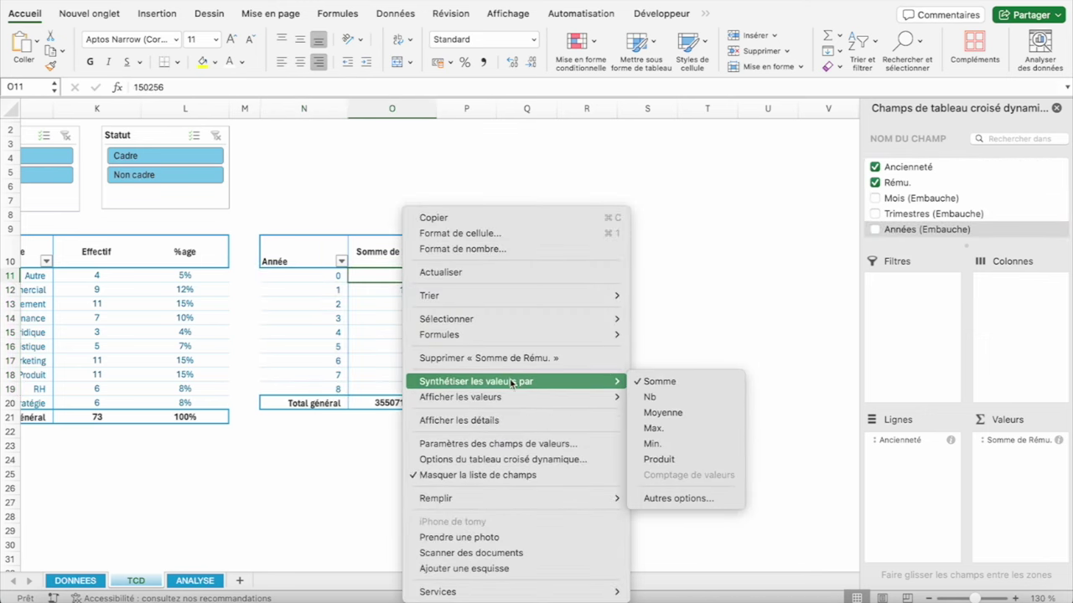
{"action": "left_click", "coordinate": [690, 414]}
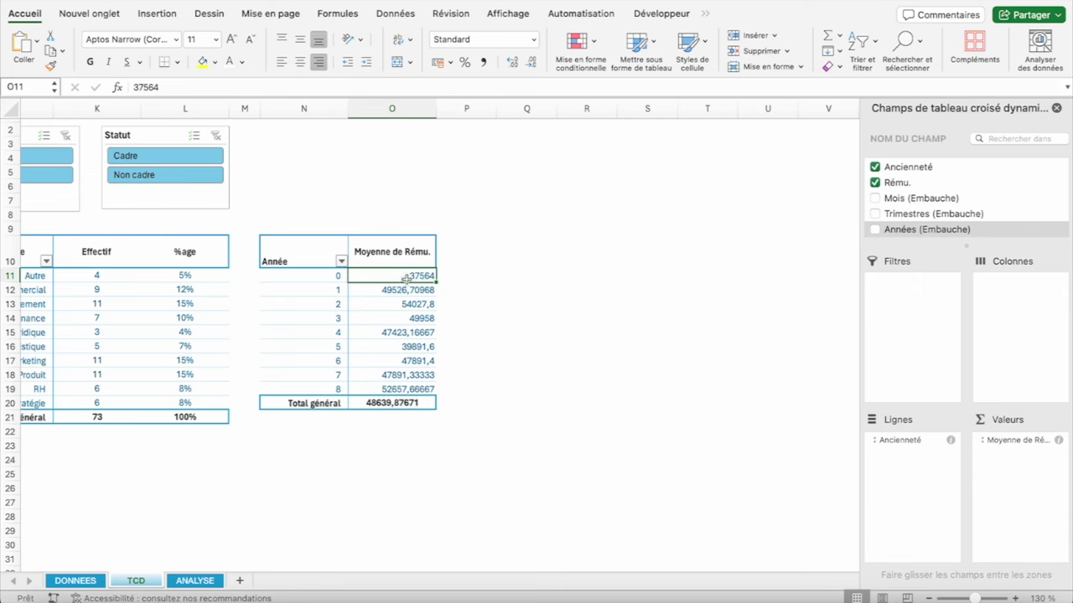
{"action": "right_click", "coordinate": [402, 278]}
{"action": "left_click", "coordinate": [462, 249]}
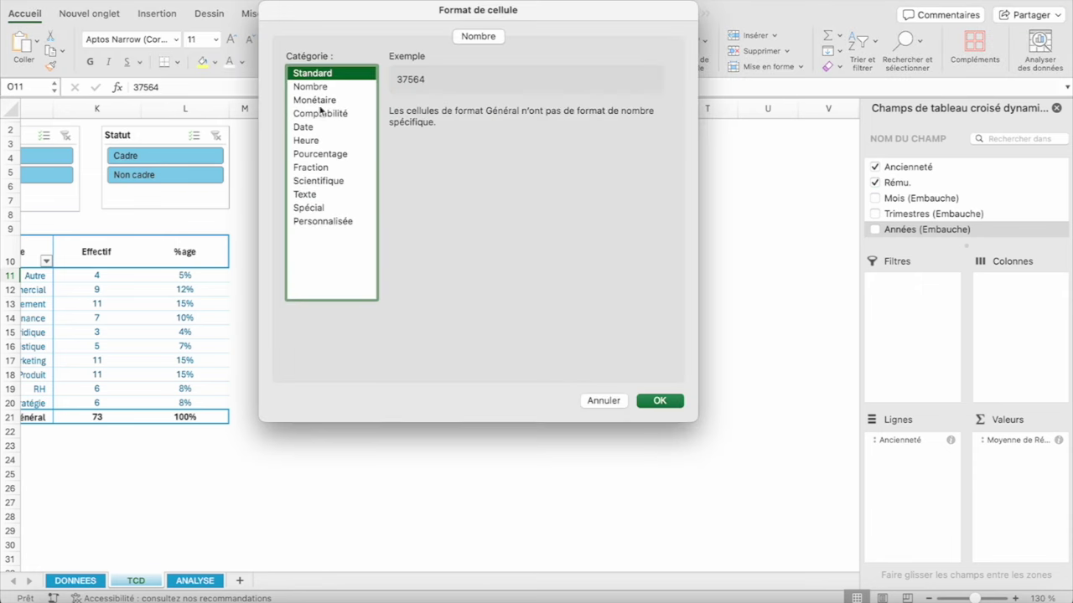
{"action": "left_click", "coordinate": [314, 100]}
{"action": "left_click", "coordinate": [527, 117]}
{"action": "left_click", "coordinate": [526, 118]}
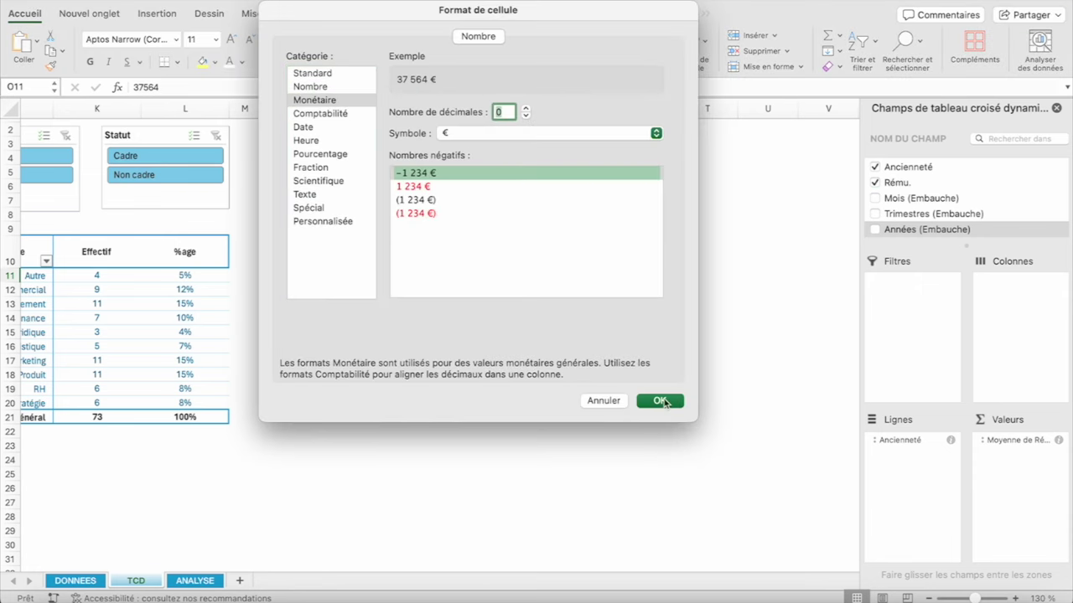
{"action": "left_click", "coordinate": [660, 401]}
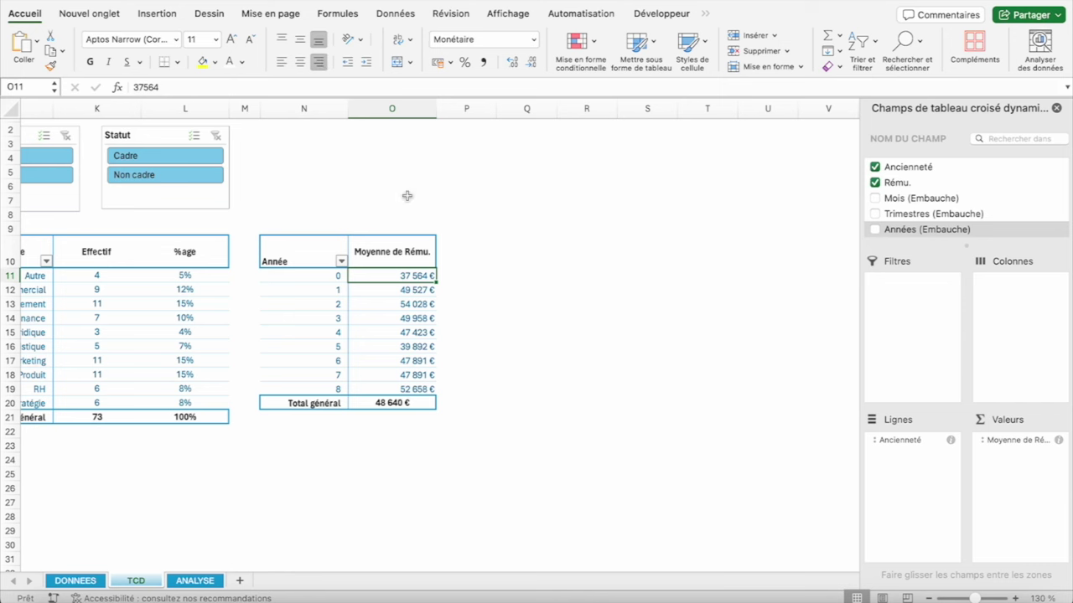
Indent the average pay column and add Rému. a second time to the values
{"action": "key", "text": "ctrl+shift+Down"}
{"action": "key", "text": "shift+Up"}
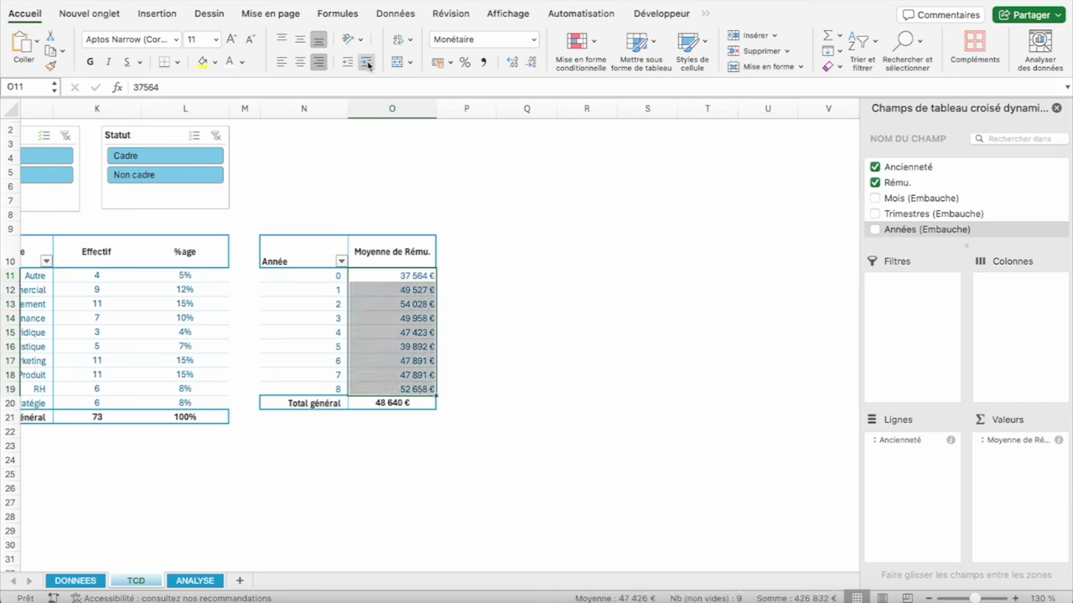
{"action": "left_click", "coordinate": [366, 62]}
{"action": "left_click", "coordinate": [408, 277]}
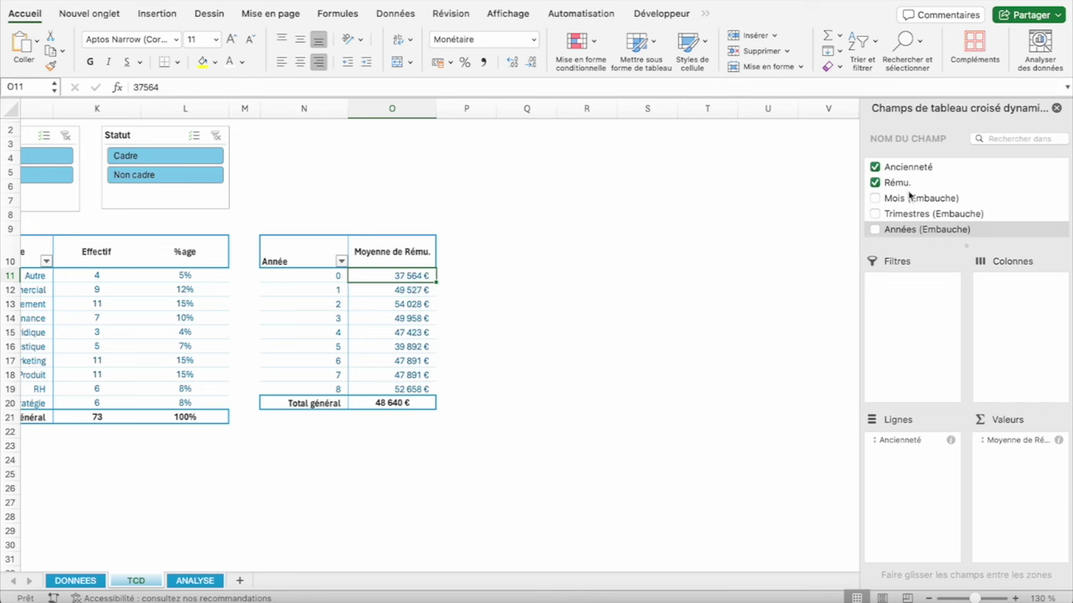
{"action": "mouse_move", "coordinate": [896, 186]}
{"action": "left_mouse_down"}
{"action": "mouse_move", "coordinate": [880, 184]}
{"action": "mouse_move", "coordinate": [1019, 469]}
{"action": "left_mouse_up"}
{"action": "left_click", "coordinate": [489, 275]}
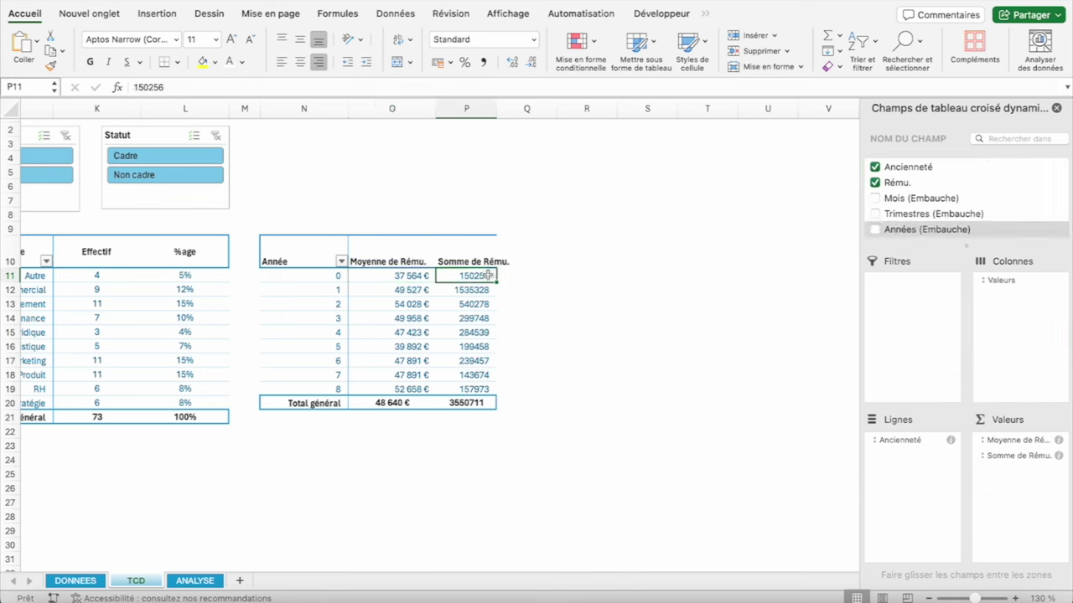
Summarise the second Rému. column of the seniority pivot as an average
{"action": "left_click", "coordinate": [413, 275]}
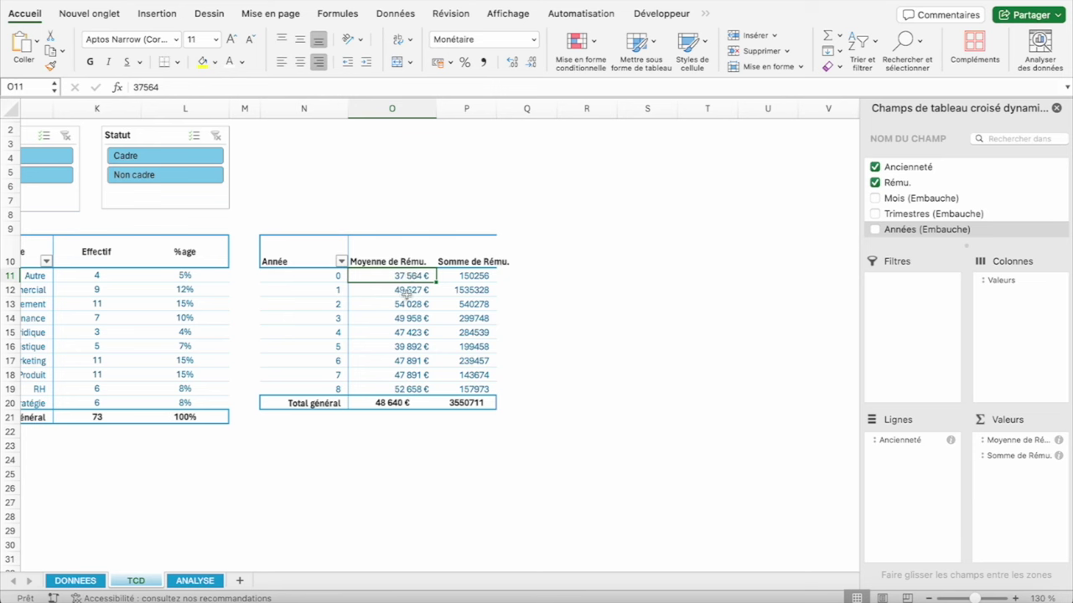
{"action": "left_click", "coordinate": [392, 325]}
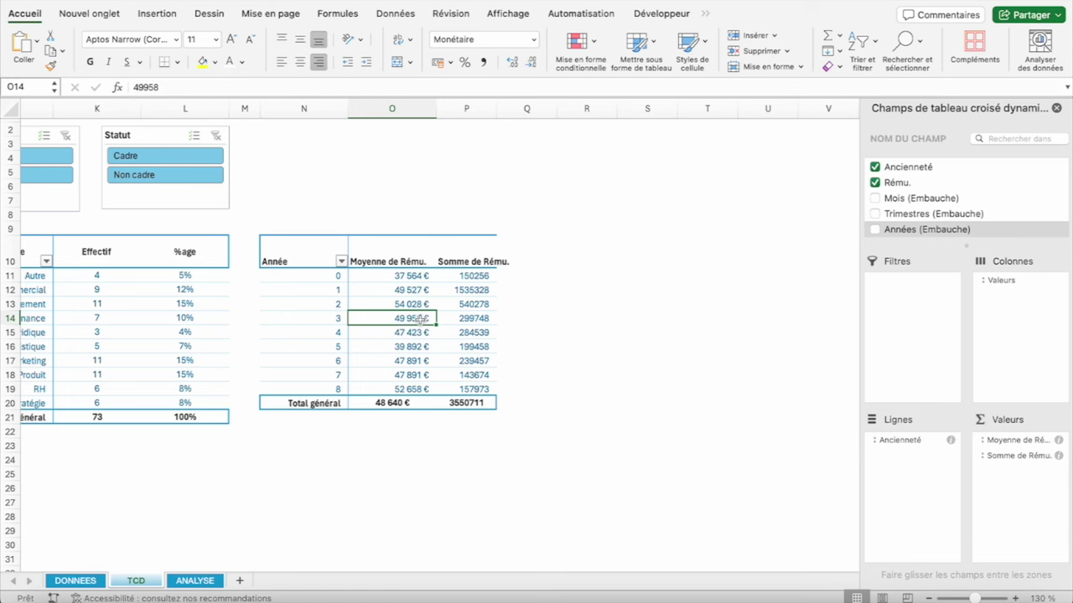
{"action": "right_click", "coordinate": [477, 277]}
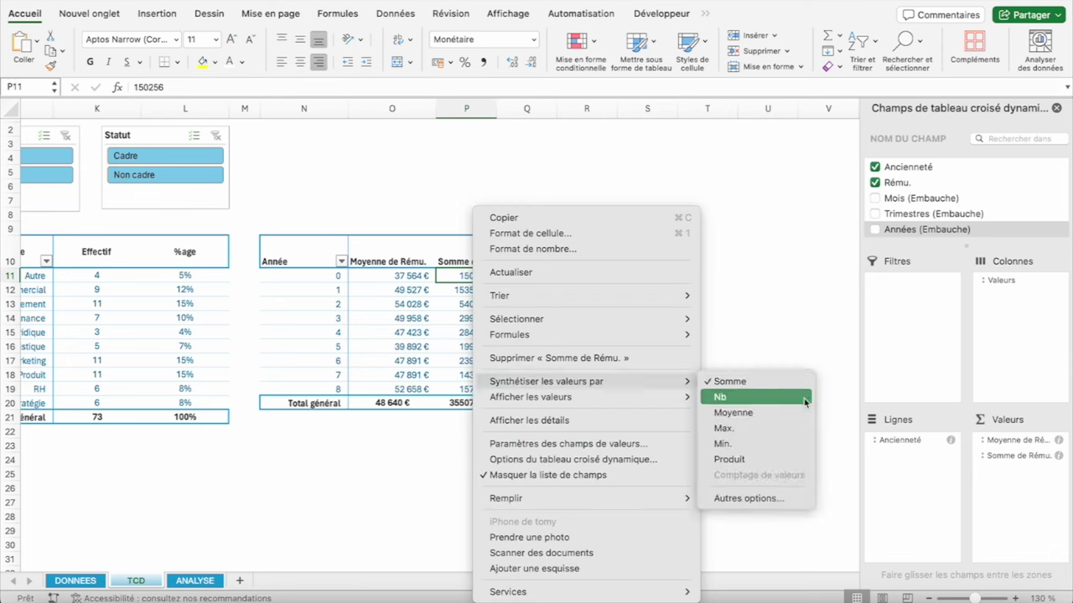
{"action": "left_click", "coordinate": [796, 412]}
Show that average as Différence en % par rapport to the previous Ancienneté year
{"action": "right_click", "coordinate": [465, 277]}
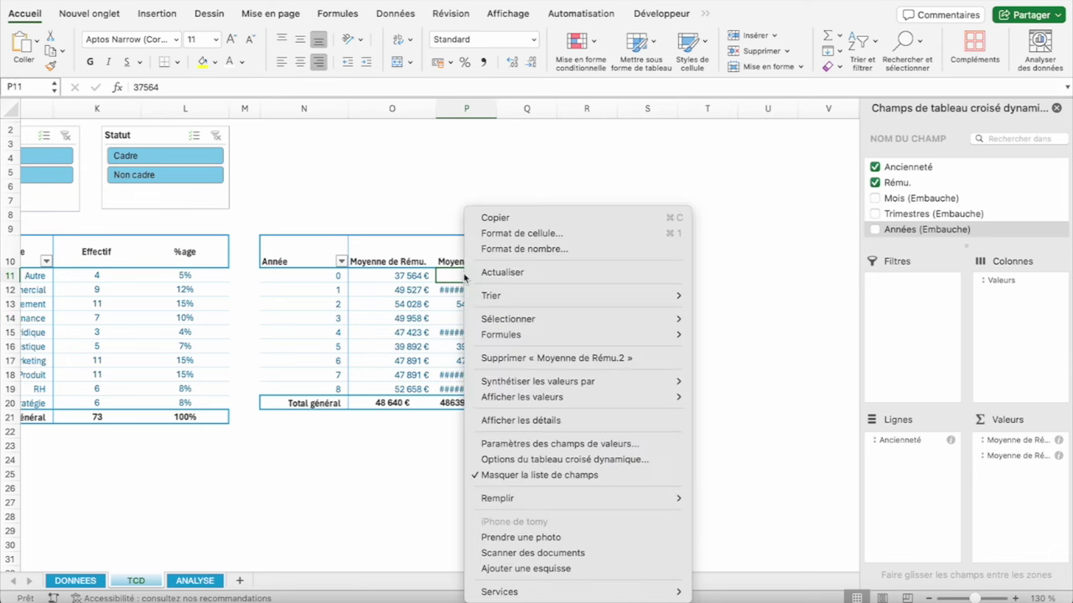
{"action": "mouse_move", "coordinate": [522, 397]}
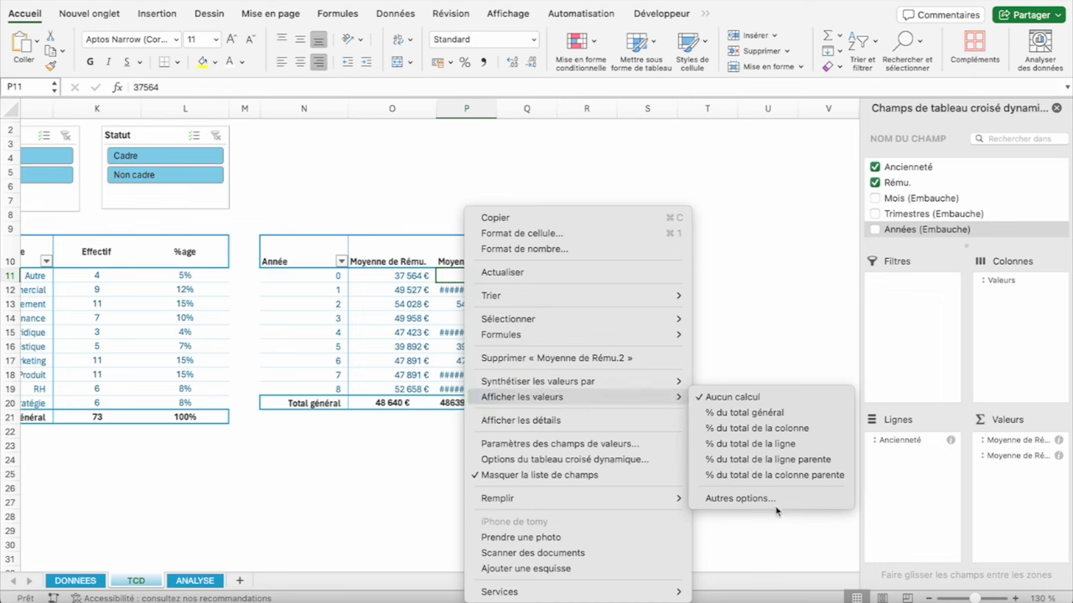
{"action": "left_click", "coordinate": [775, 500]}
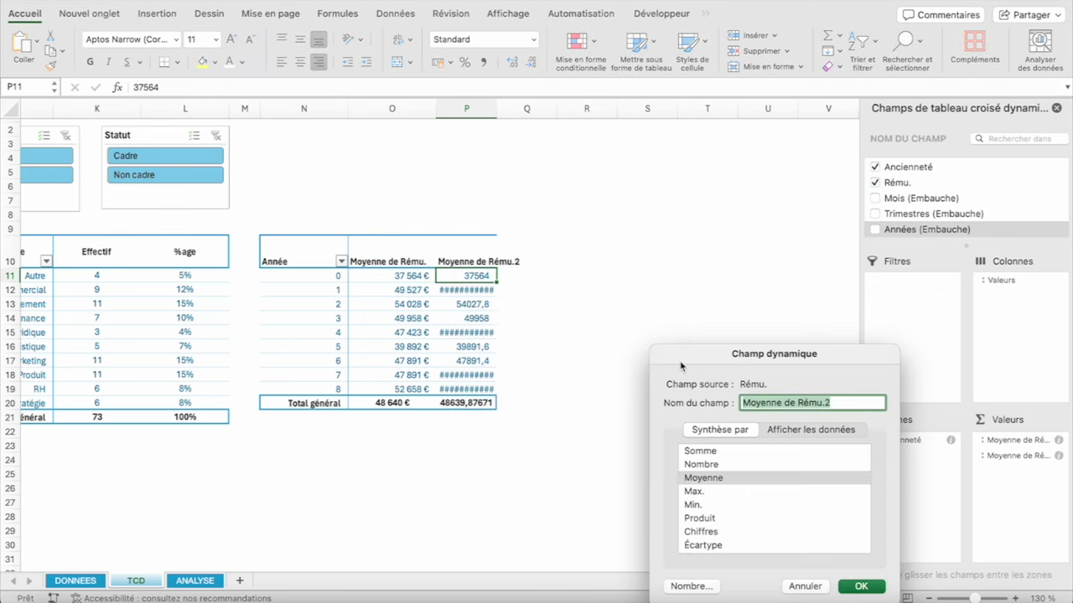
{"action": "left_click_drag", "start_coordinate": [682, 357], "coordinate": [452, 214]}
{"action": "left_click", "coordinate": [556, 280]}
{"action": "left_click", "coordinate": [534, 304]}
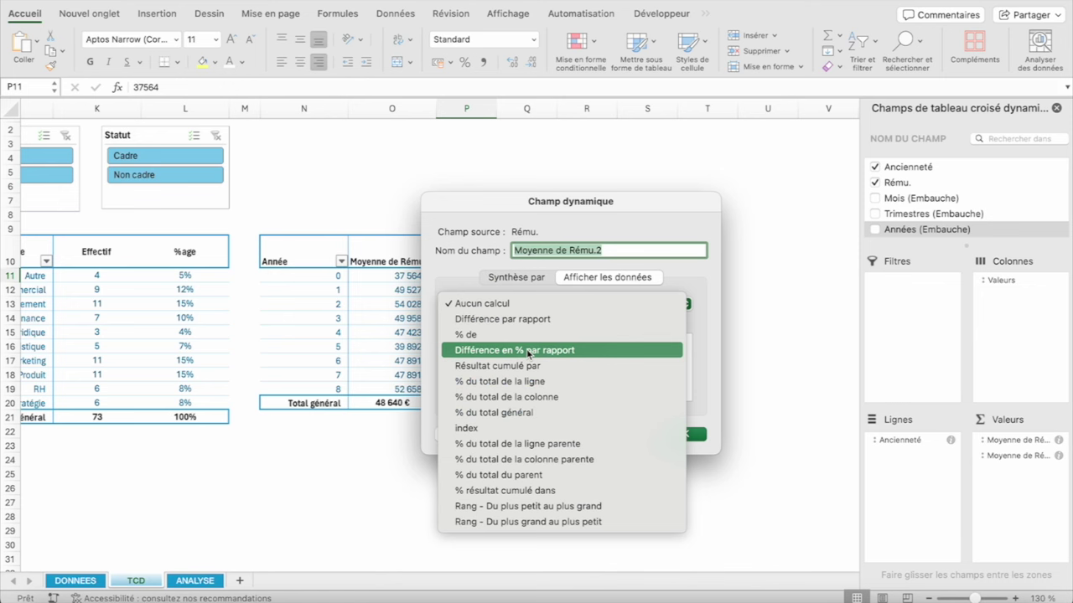
{"action": "left_click", "coordinate": [528, 350]}
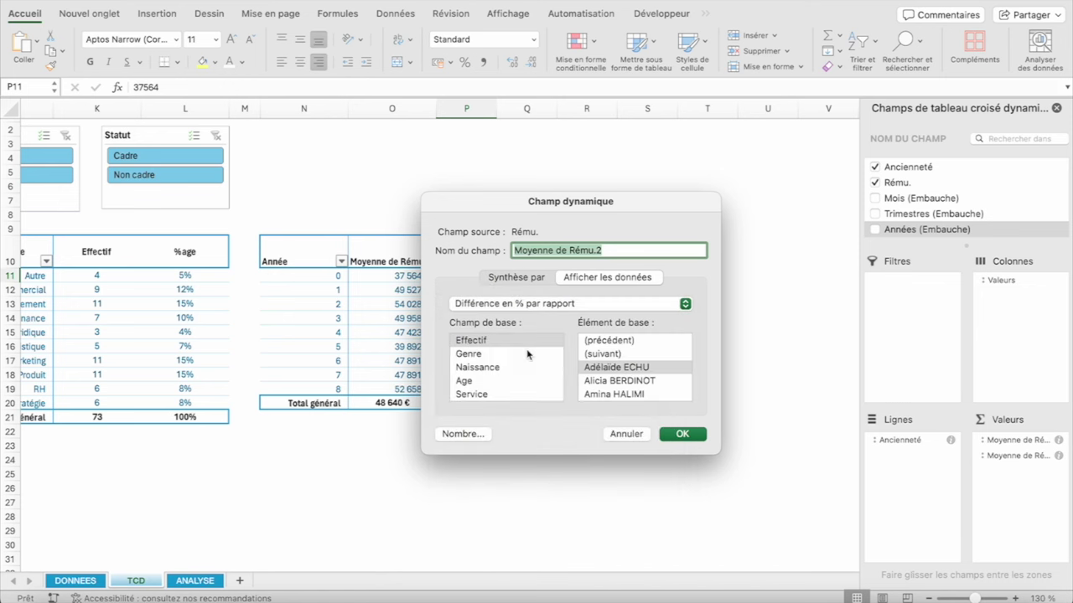
{"action": "scroll", "coordinate": [494, 353], "scroll_direction": "down", "scroll_amount": 5}
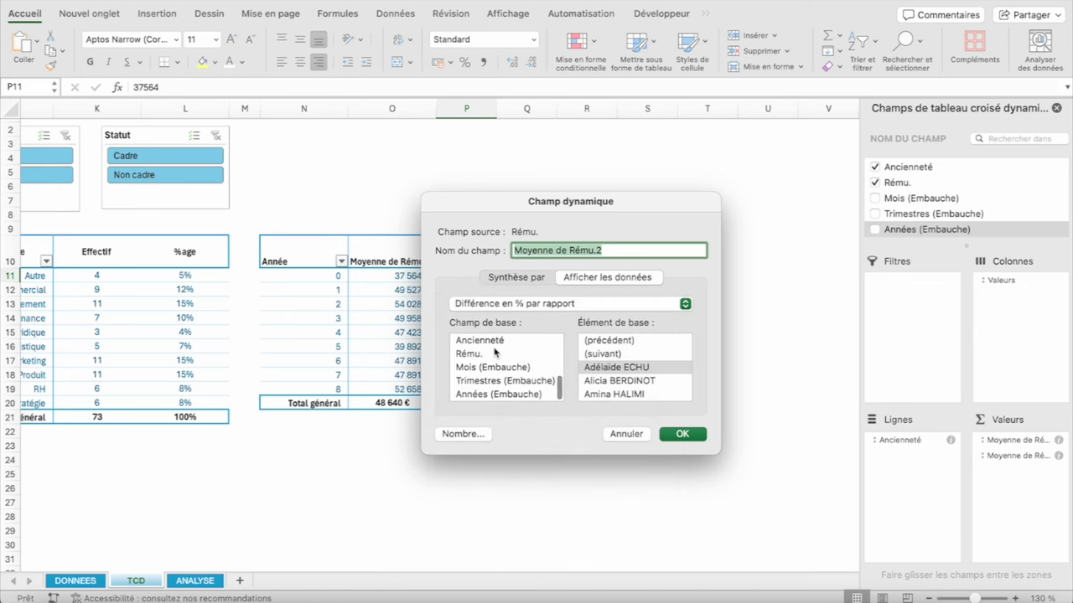
{"action": "scroll", "coordinate": [494, 353], "scroll_direction": "up", "scroll_amount": 2}
{"action": "left_click", "coordinate": [491, 366]}
{"action": "left_click", "coordinate": [639, 342]}
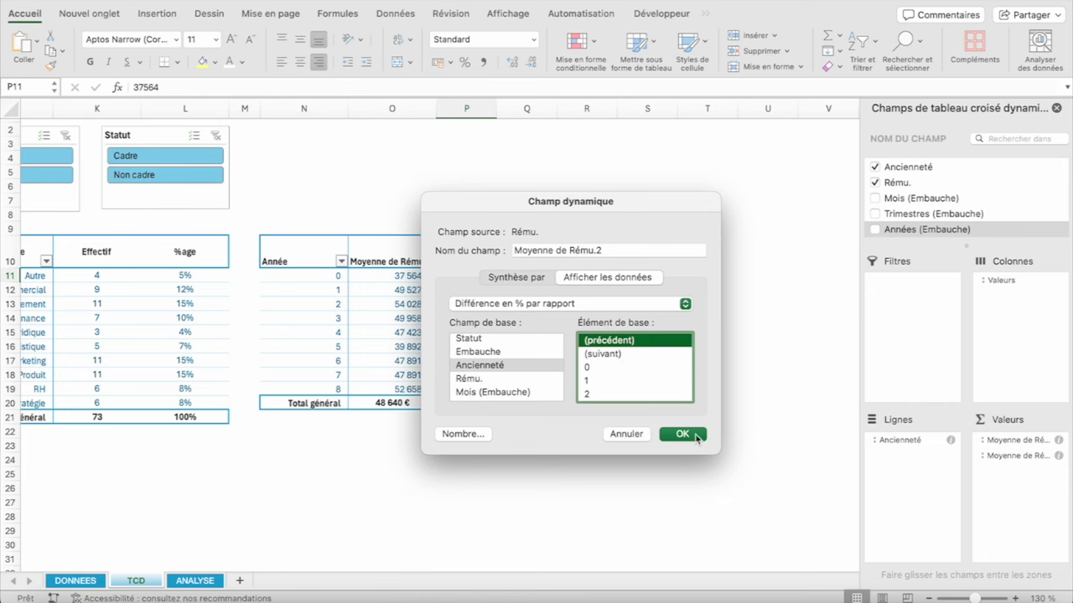
{"action": "left_click", "coordinate": [698, 436]}
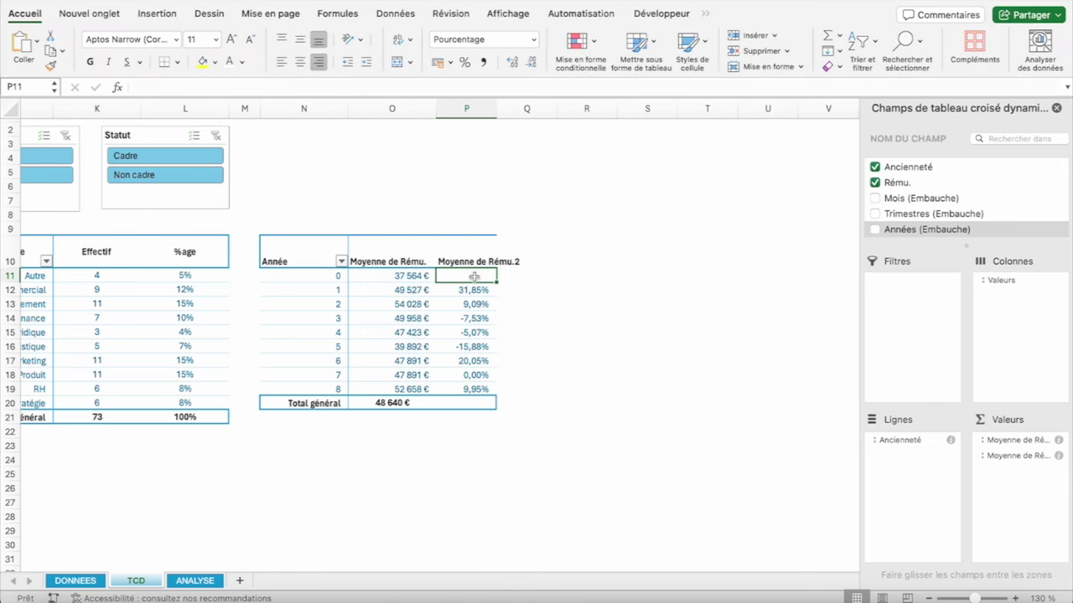
Apply the custom number format +0%;-0% to the Moyenne de Rému.2 column
{"action": "right_click", "coordinate": [474, 276]}
{"action": "left_click", "coordinate": [517, 171]}
{"action": "left_click", "coordinate": [471, 231]}
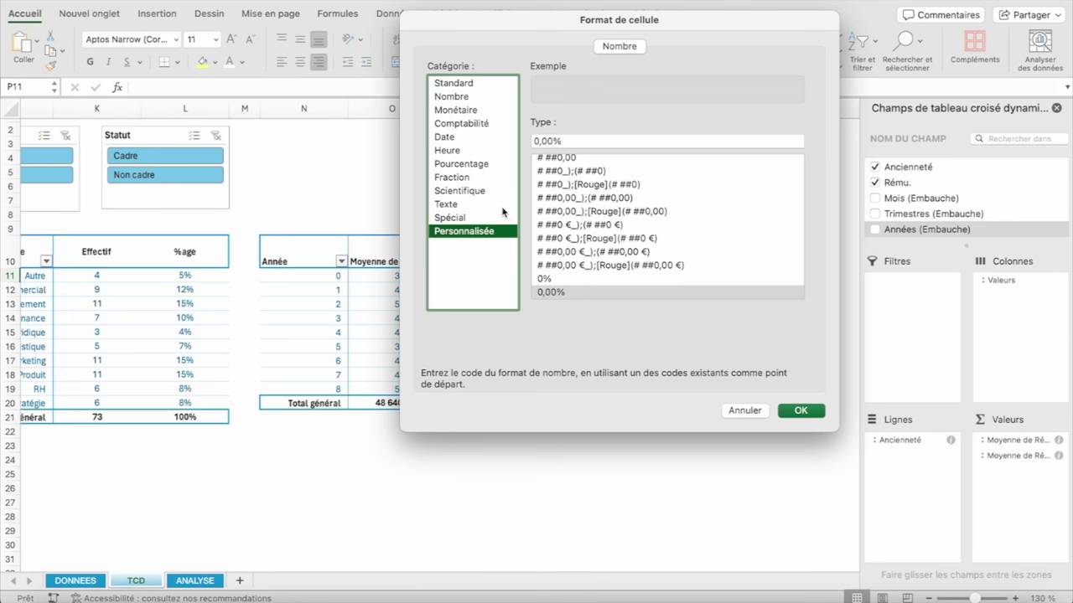
{"action": "left_click", "coordinate": [566, 140]}
{"action": "type", "text": "+"}
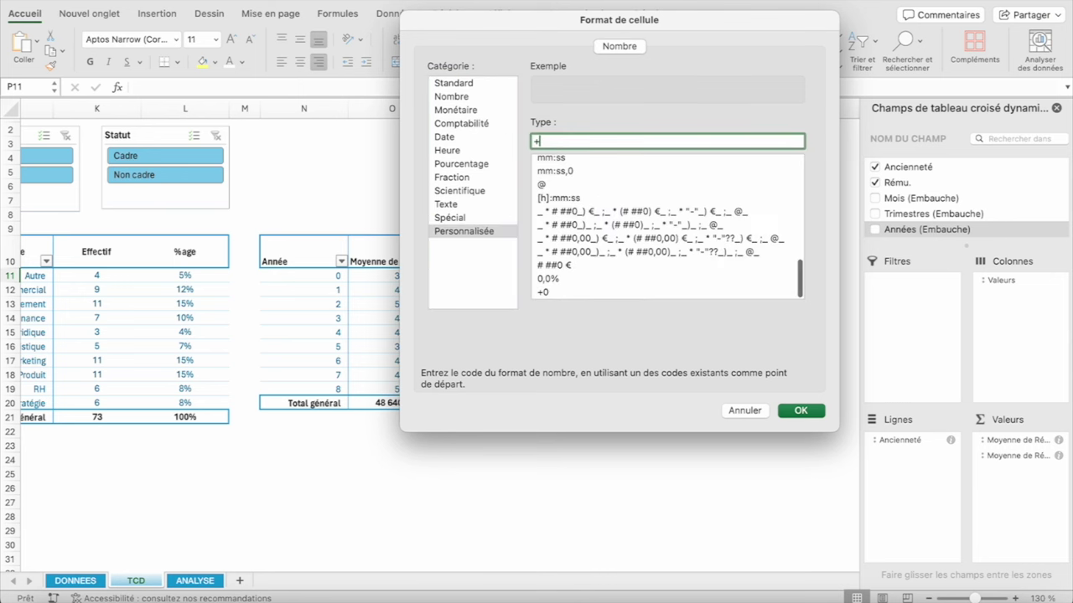
{"action": "type", "text": "0%"}
{"action": "type", "text": ";-"}
{"action": "type", "text": "0%"}
{"action": "key", "text": "Return"}
{"action": "left_click", "coordinate": [536, 287]}
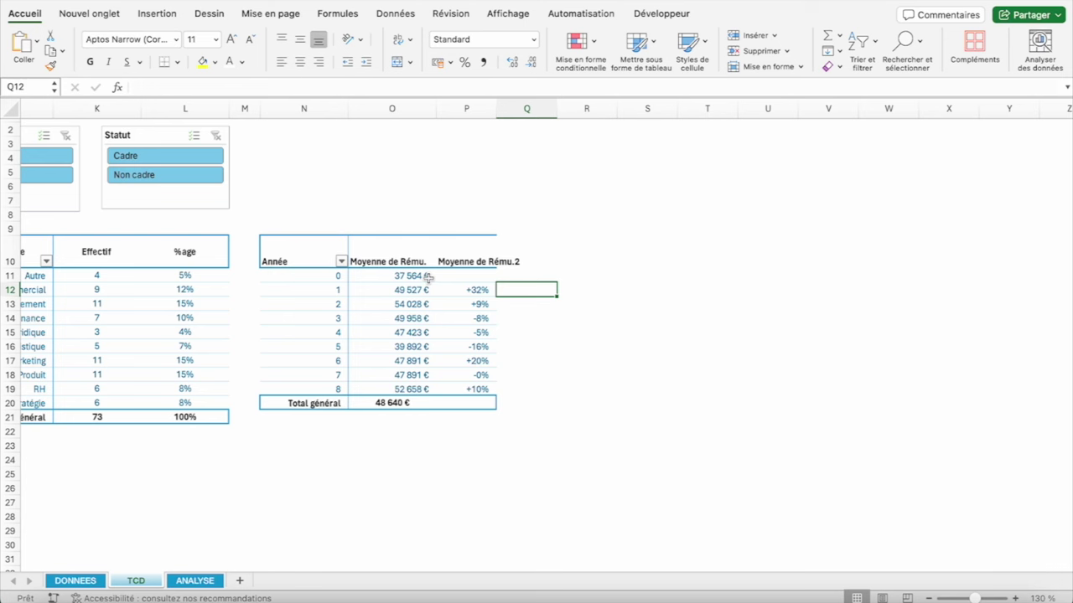
Add a count of Effectif to the pivot values and move it to the first value column
{"action": "left_click", "coordinate": [423, 276]}
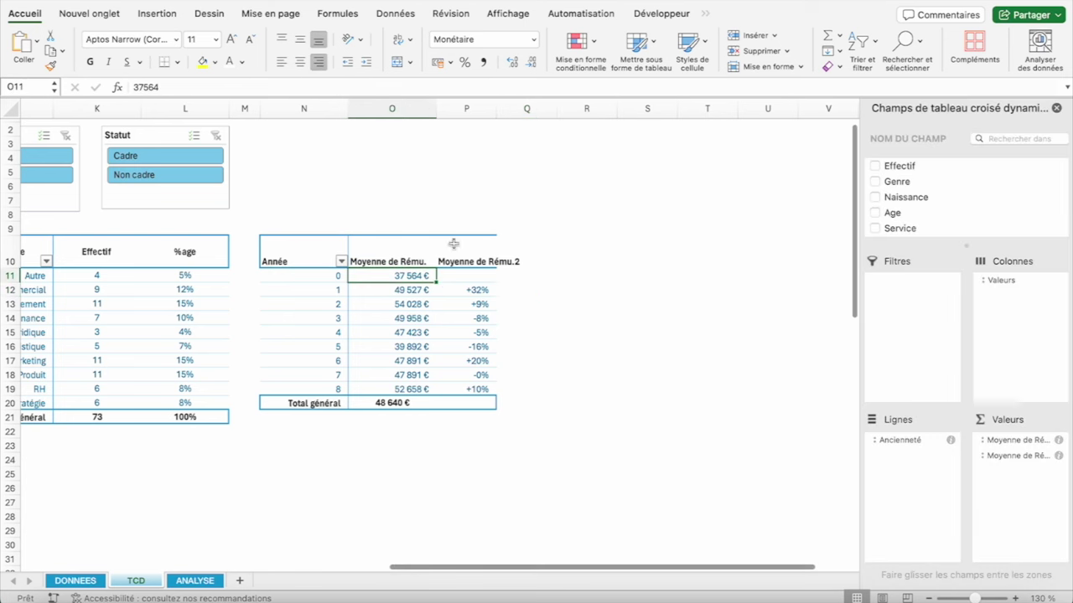
{"action": "mouse_move", "coordinate": [901, 166]}
{"action": "left_mouse_down"}
{"action": "mouse_move", "coordinate": [1001, 479]}
{"action": "mouse_move", "coordinate": [1014, 469]}
{"action": "left_mouse_up"}
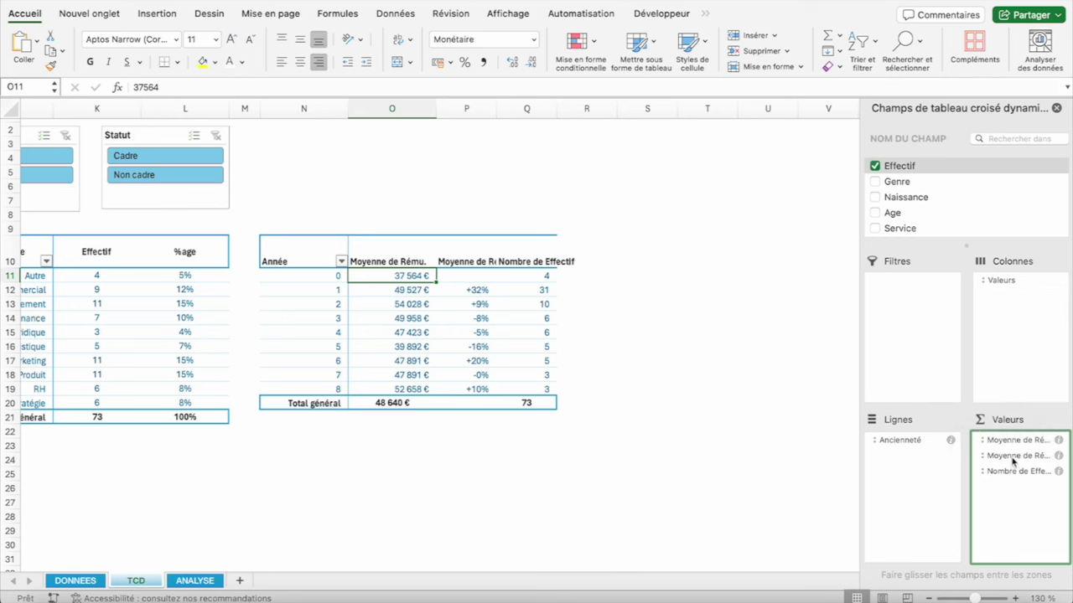
{"action": "left_click_drag", "start_coordinate": [1014, 456], "coordinate": [1018, 500]}
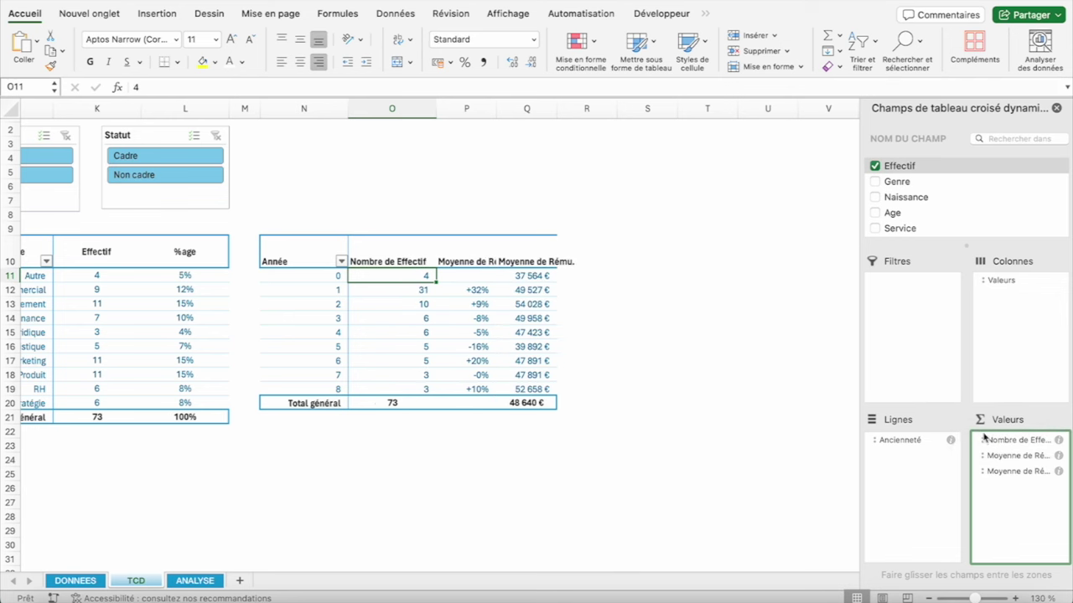
{"action": "left_click", "coordinate": [403, 289]}
{"action": "left_click", "coordinate": [328, 290]}
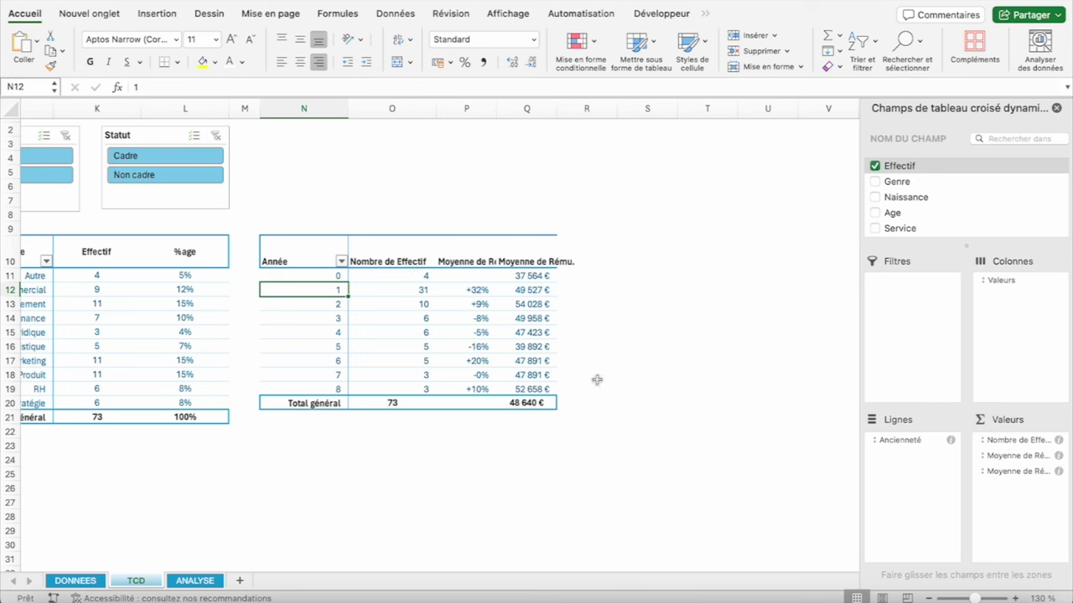
Select several cells in the seniority pivot table
{"action": "left_click", "coordinate": [465, 248]}
{"action": "left_click", "coordinate": [415, 252]}
{"action": "left_click", "coordinate": [520, 255]}
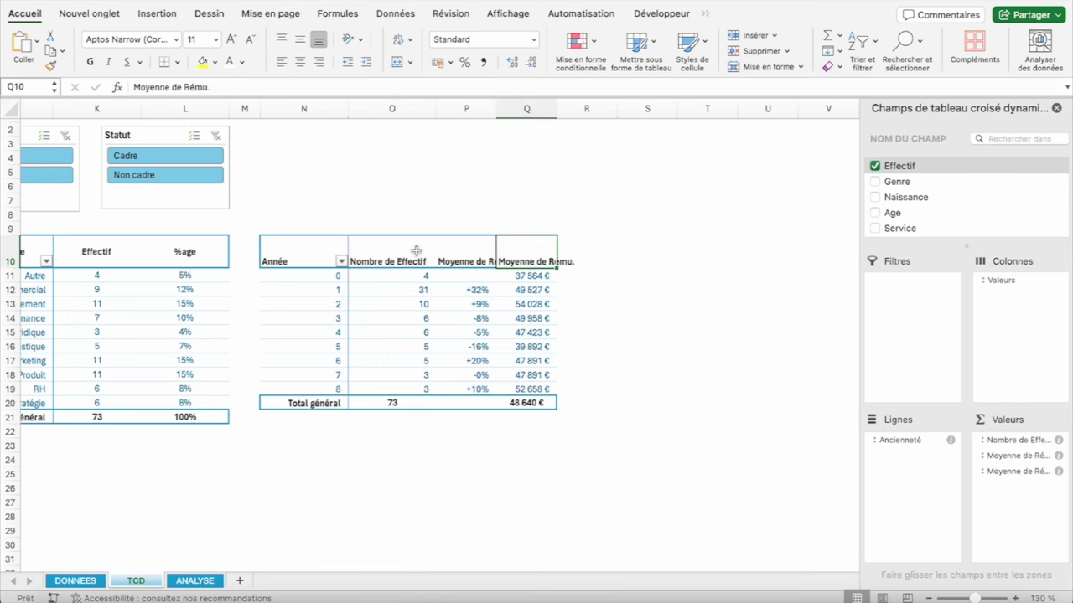
{"action": "left_click", "coordinate": [415, 251]}
Enter VRAI for question Q in ANALYSE cell D32, then return to the TCD sheet
{"action": "left_click", "coordinate": [195, 581]}
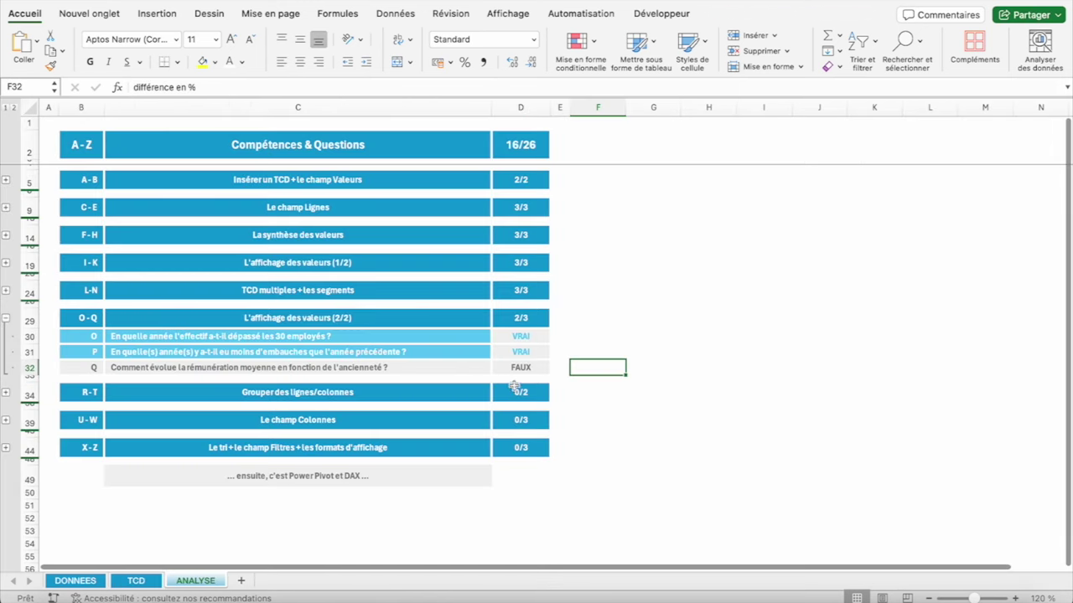
{"action": "left_click", "coordinate": [517, 369]}
{"action": "type", "text": "VRAI"}
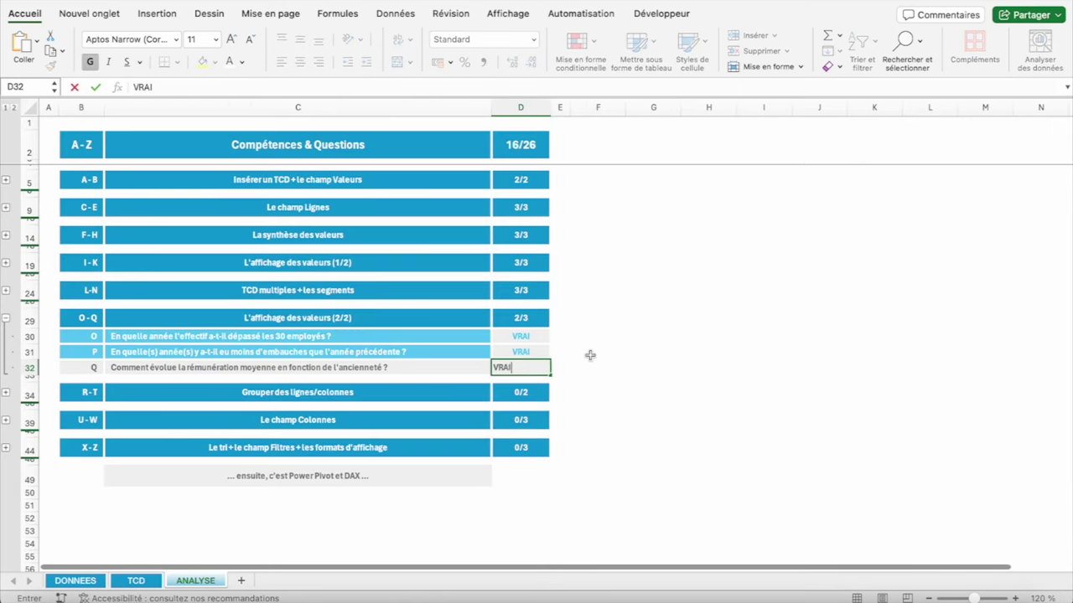
{"action": "key", "text": "Return"}
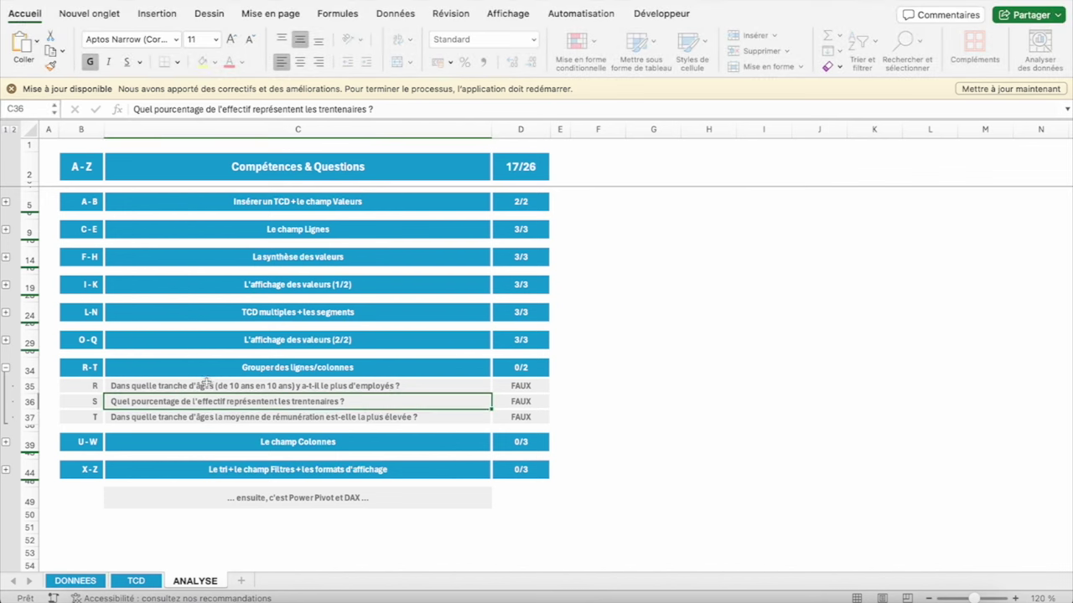
{"action": "left_click", "coordinate": [202, 385]}
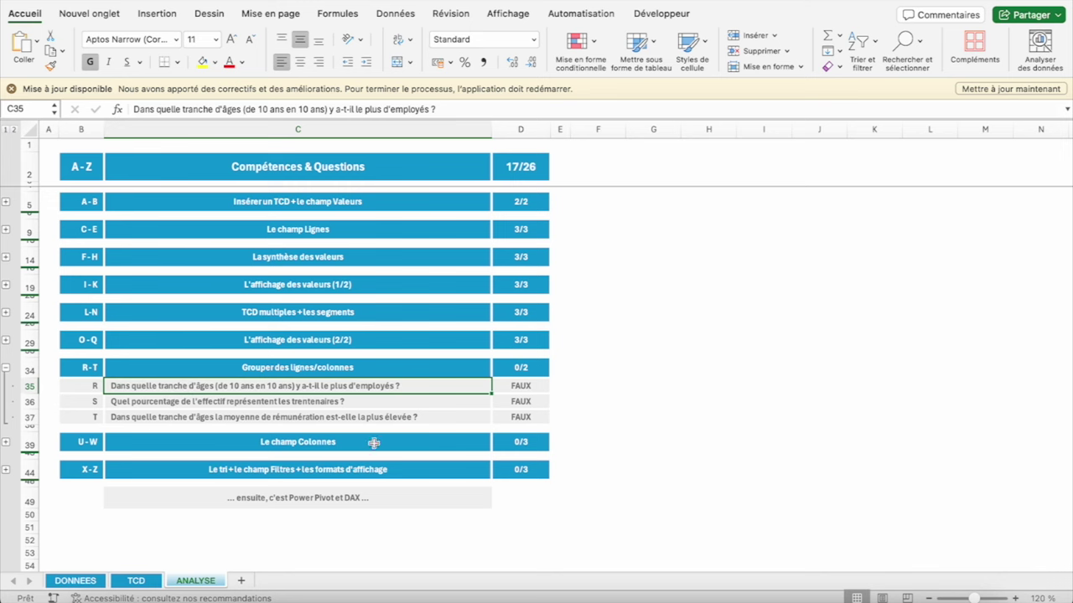
{"action": "left_click", "coordinate": [136, 581]}
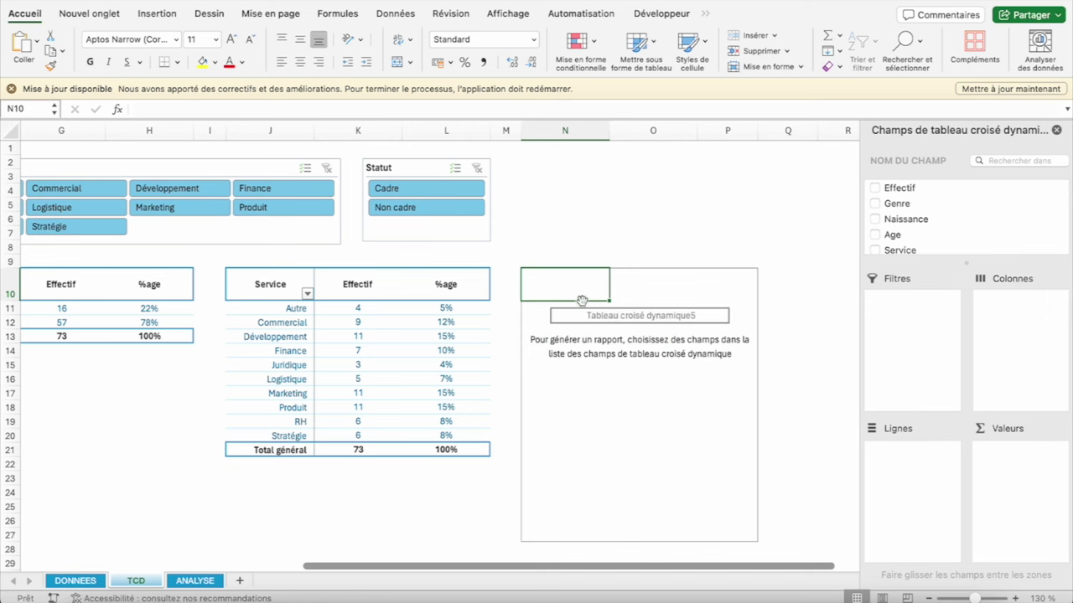
Place Age in the rows of the new pivot table and review the listed ages
{"action": "left_click_drag", "start_coordinate": [892, 235], "coordinate": [895, 470]}
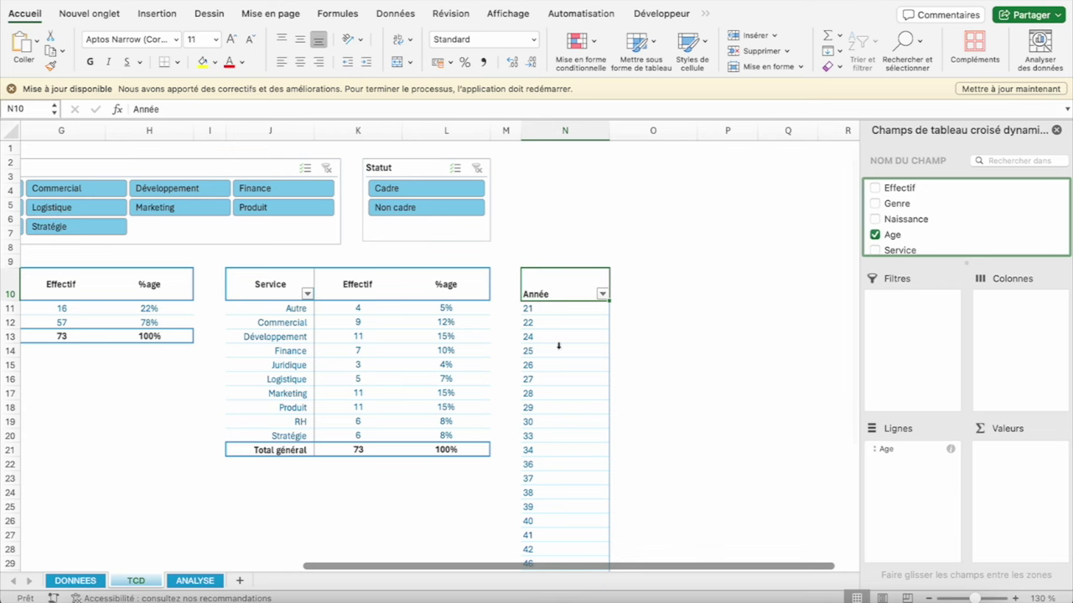
{"action": "left_click", "coordinate": [72, 578]}
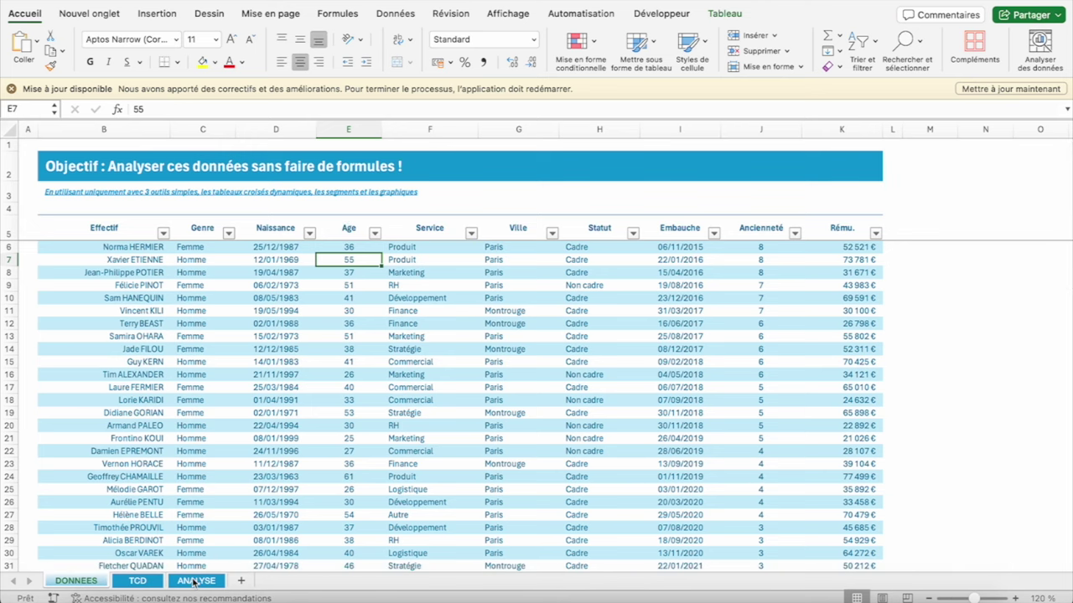
{"action": "left_click", "coordinate": [137, 581]}
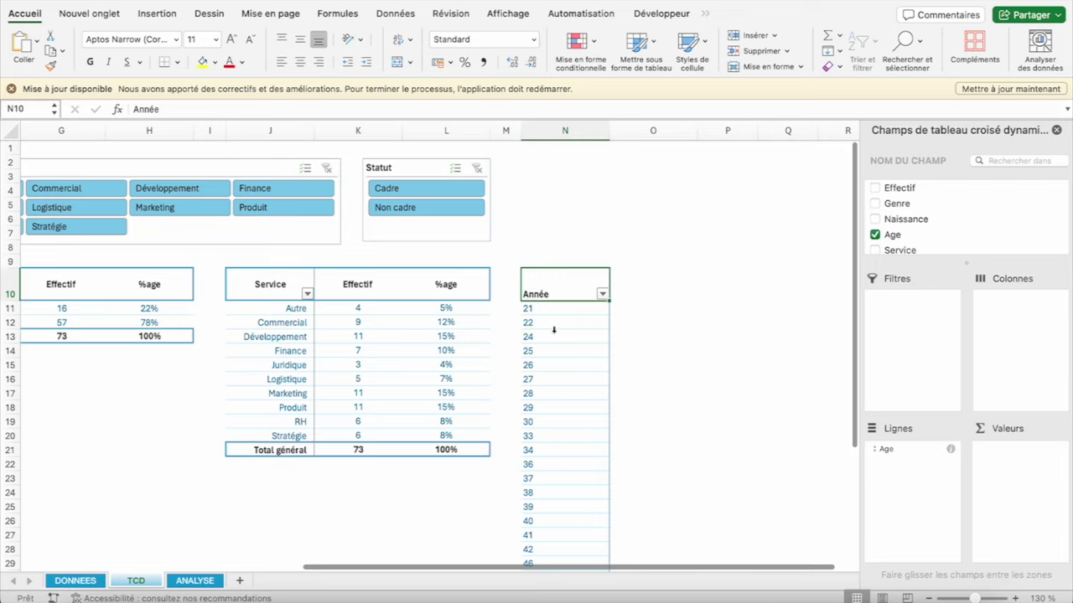
{"action": "scroll", "coordinate": [553, 331], "scroll_direction": "down", "scroll_amount": 3}
{"action": "scroll", "coordinate": [553, 330], "scroll_direction": "up", "scroll_amount": 1}
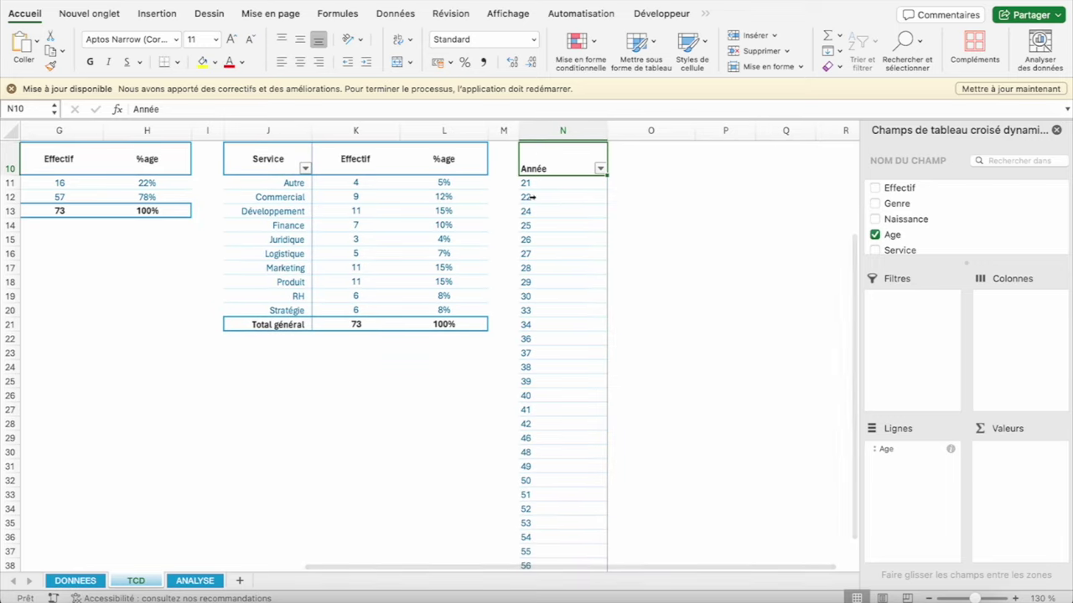
{"action": "scroll", "coordinate": [582, 313], "scroll_direction": "down", "scroll_amount": 5}
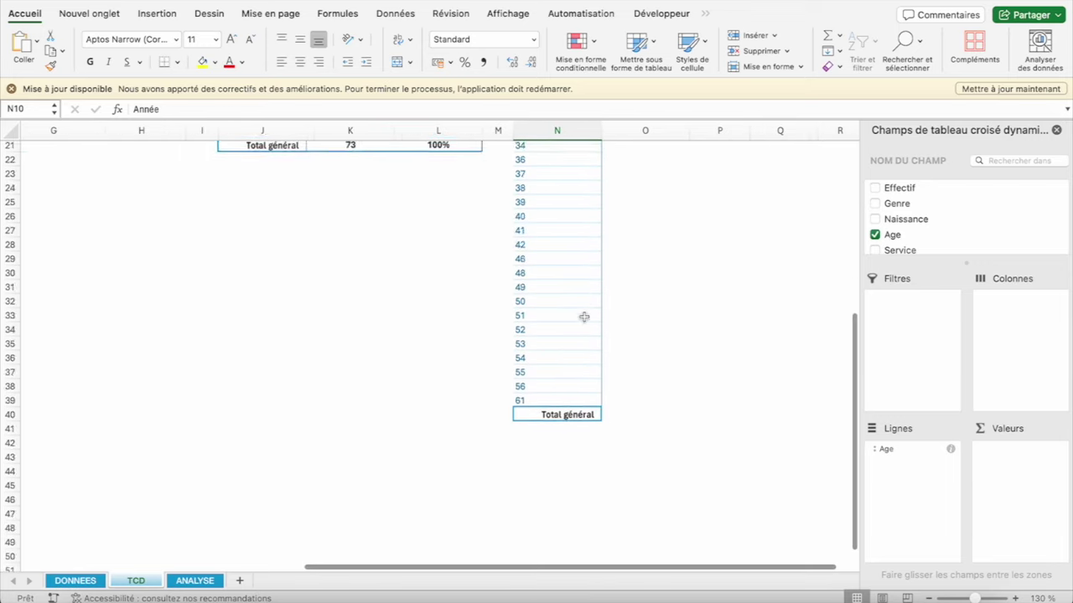
{"action": "scroll", "coordinate": [584, 317], "scroll_direction": "down", "scroll_amount": 1}
{"action": "scroll", "coordinate": [584, 317], "scroll_direction": "up", "scroll_amount": 2}
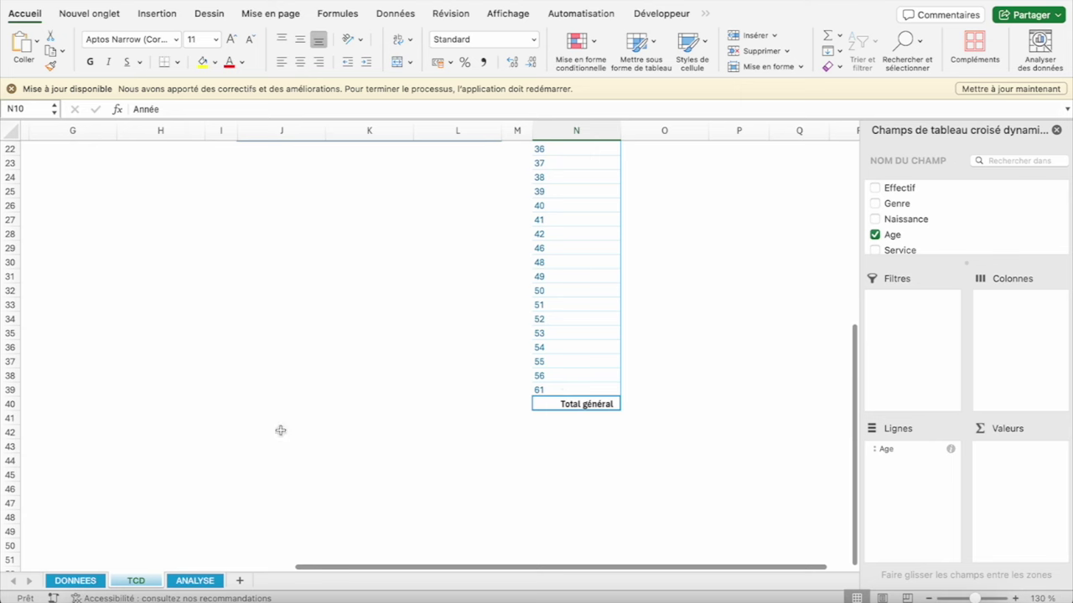
Test changing an age to 57 on DONNEES and refresh the age pivot
{"action": "left_click", "coordinate": [75, 581]}
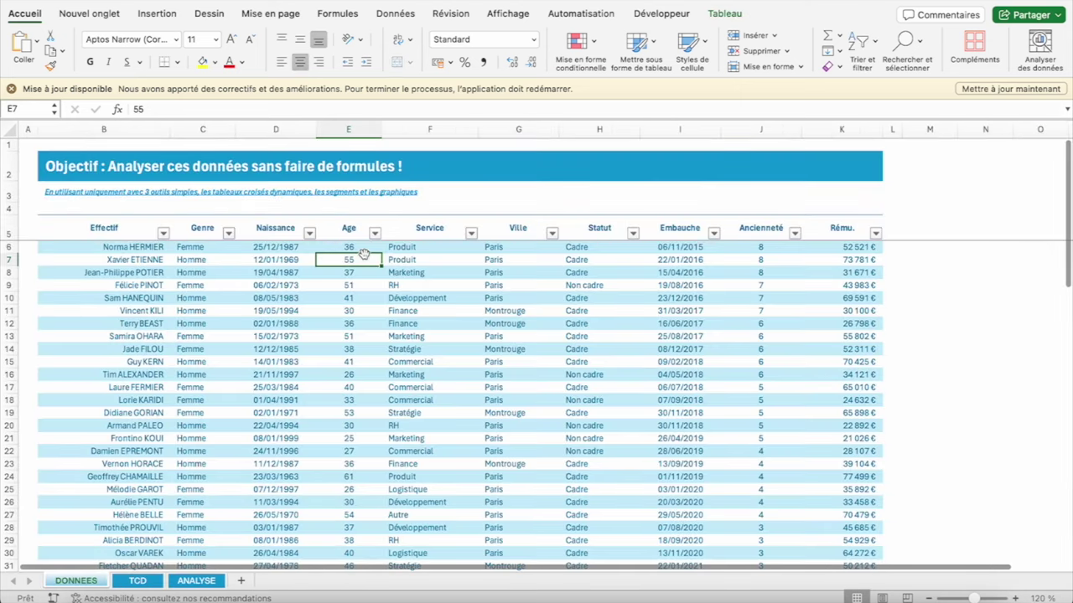
{"action": "type", "text": "57"}
{"action": "key", "text": "Return"}
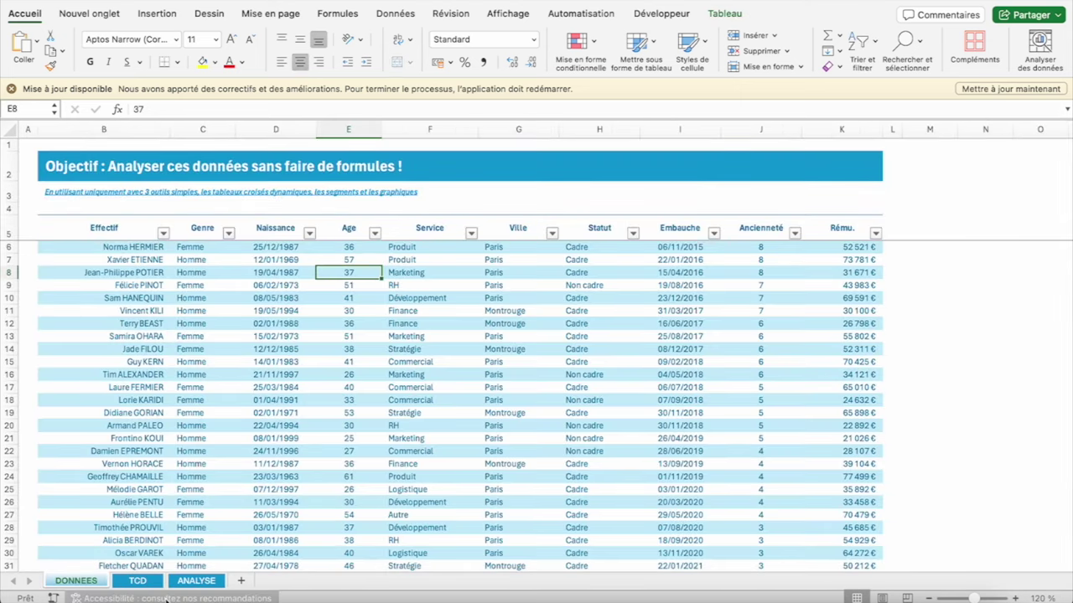
{"action": "left_click", "coordinate": [193, 581]}
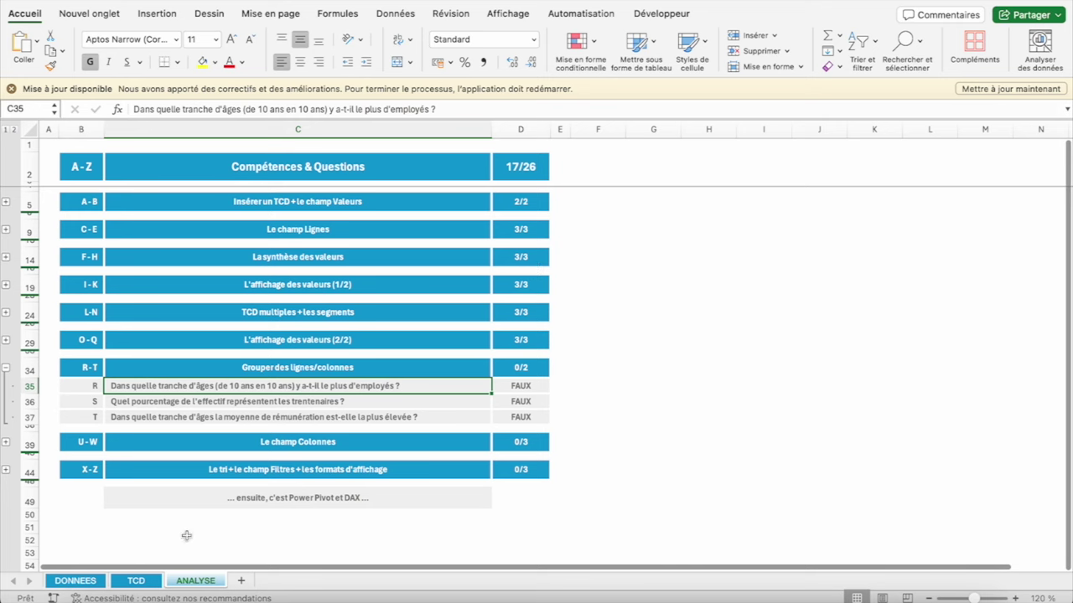
{"action": "left_click", "coordinate": [141, 581]}
{"action": "left_click", "coordinate": [575, 231]}
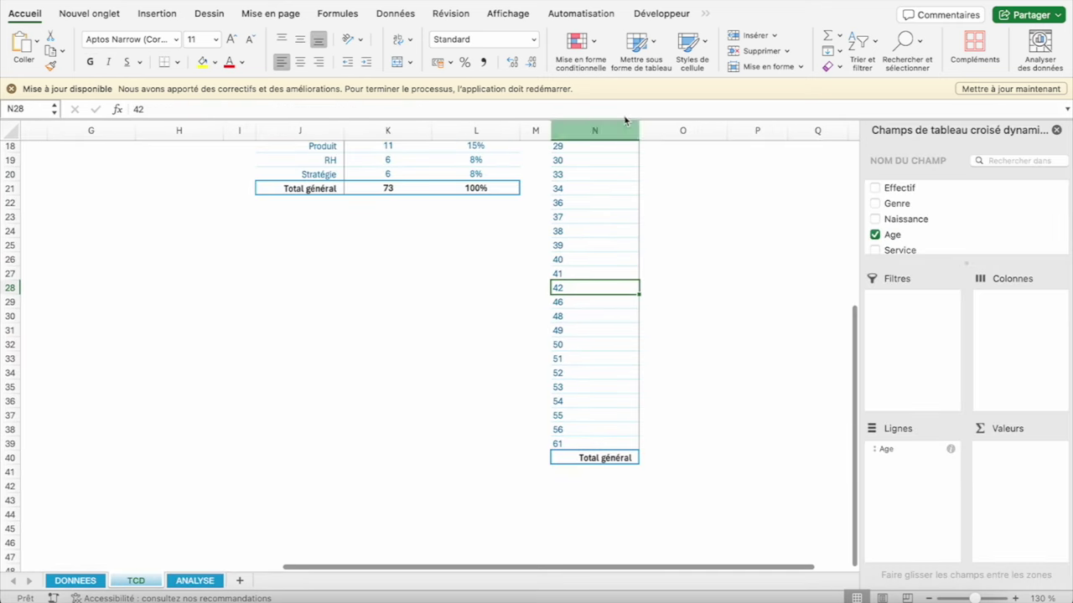
{"action": "left_click", "coordinate": [706, 13]}
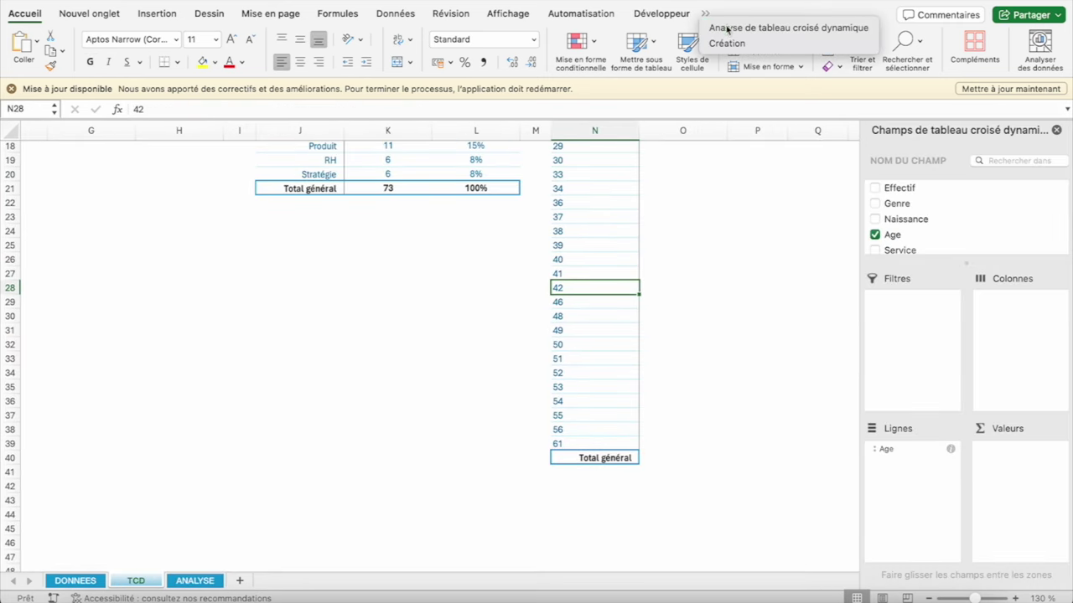
{"action": "left_click", "coordinate": [727, 27]}
{"action": "left_click", "coordinate": [497, 42]}
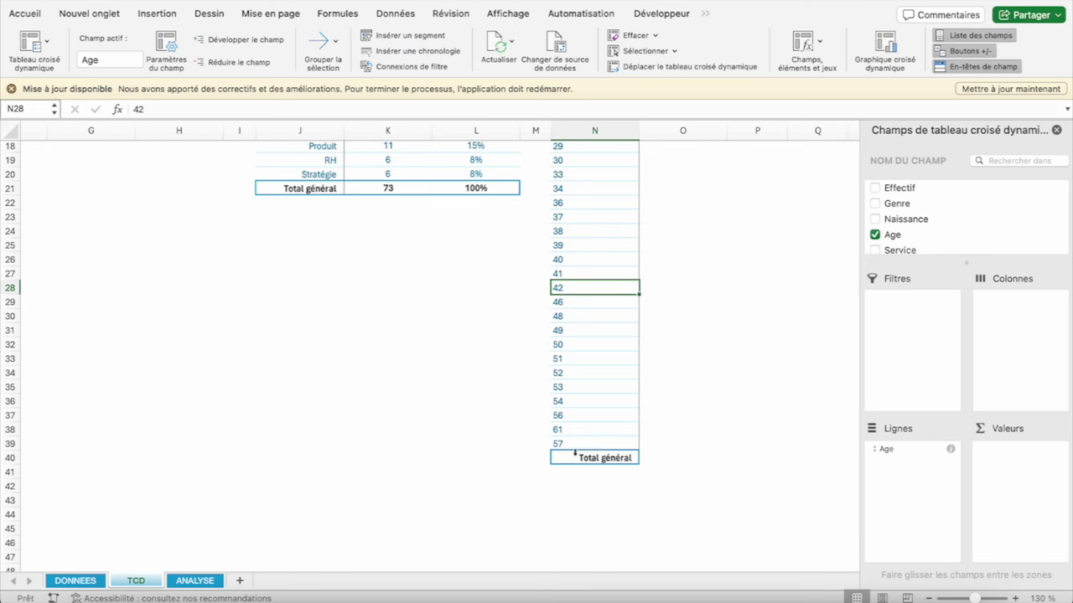
{"action": "left_click", "coordinate": [571, 440]}
Undo the test age change and refresh, then select age 21 in the TCD pivot
{"action": "key", "text": "ctrl+z"}
{"action": "key", "text": "ctrl+z"}
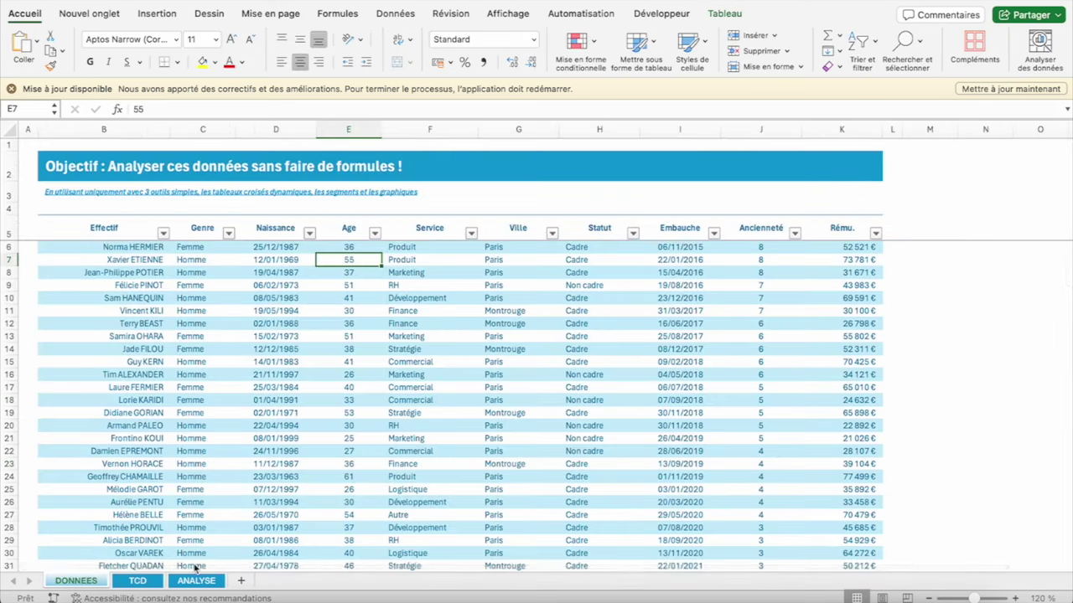
{"action": "left_click", "coordinate": [144, 581]}
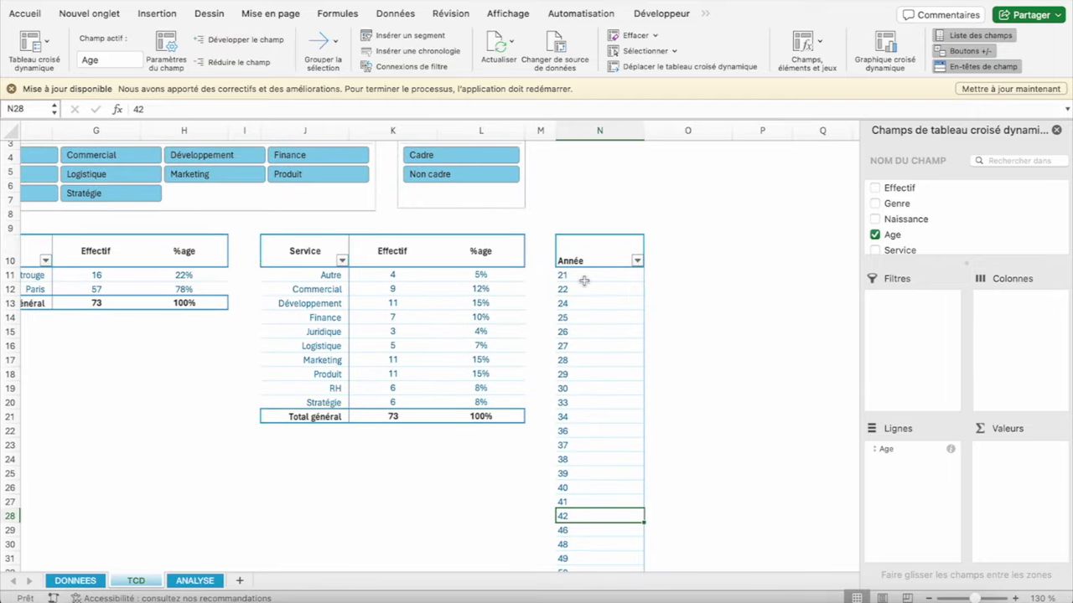
{"action": "scroll", "coordinate": [584, 281], "scroll_direction": "down", "scroll_amount": 2}
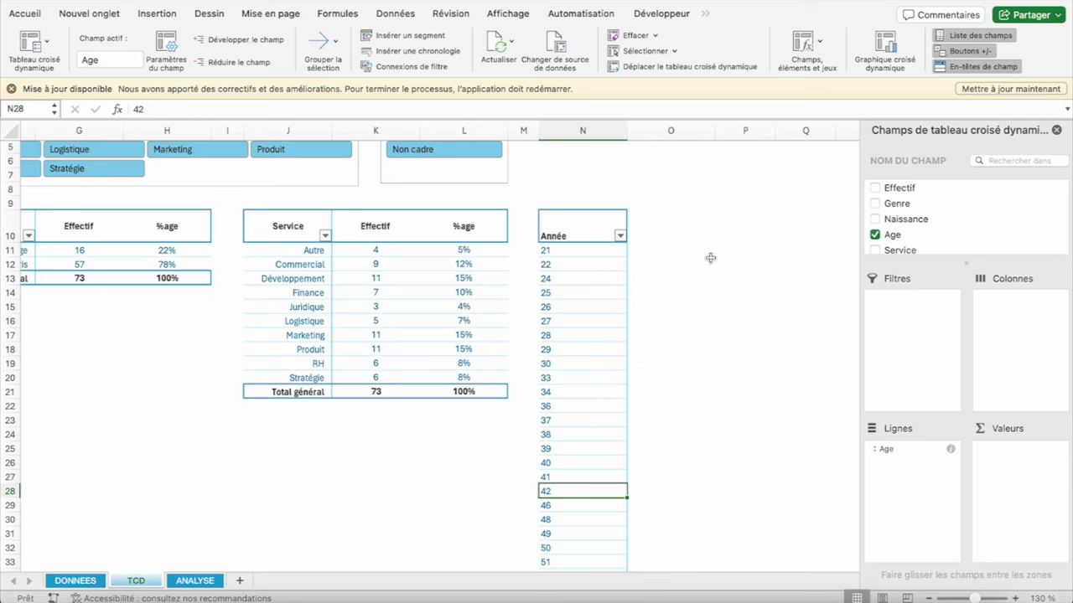
{"action": "left_click", "coordinate": [560, 254]}
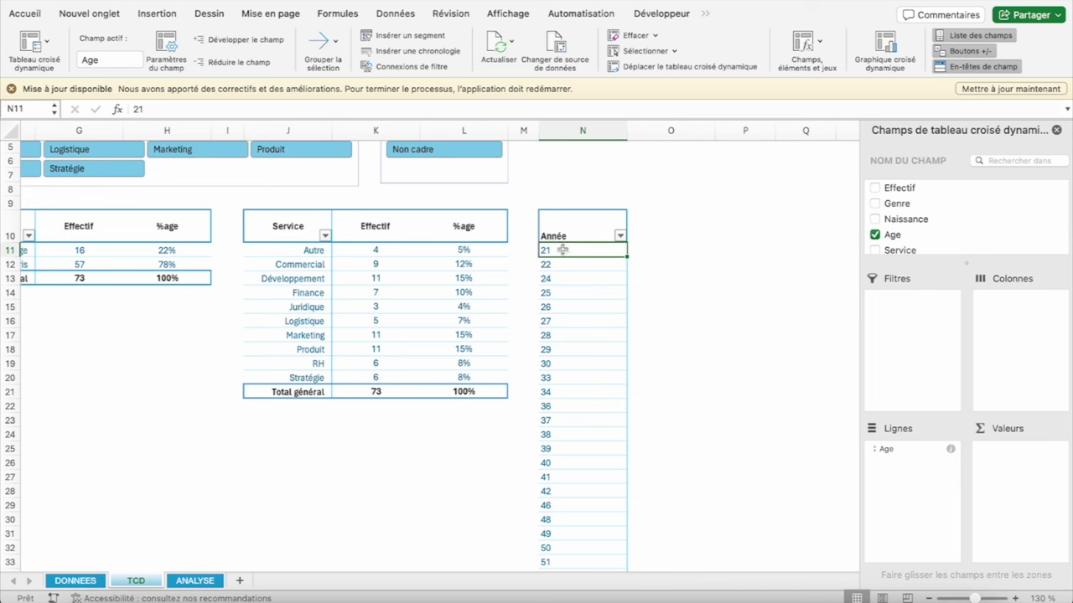
Group the pivot's ages from 20 to 60 in steps of 10
{"action": "left_click", "coordinate": [560, 268]}
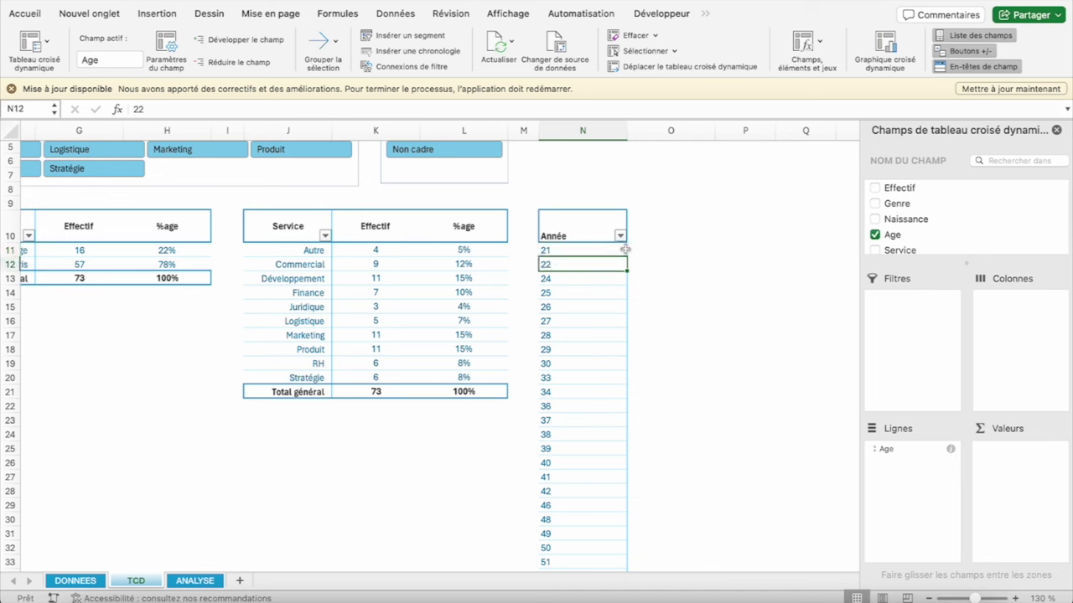
{"action": "right_click", "coordinate": [576, 264]}
{"action": "left_click", "coordinate": [646, 419]}
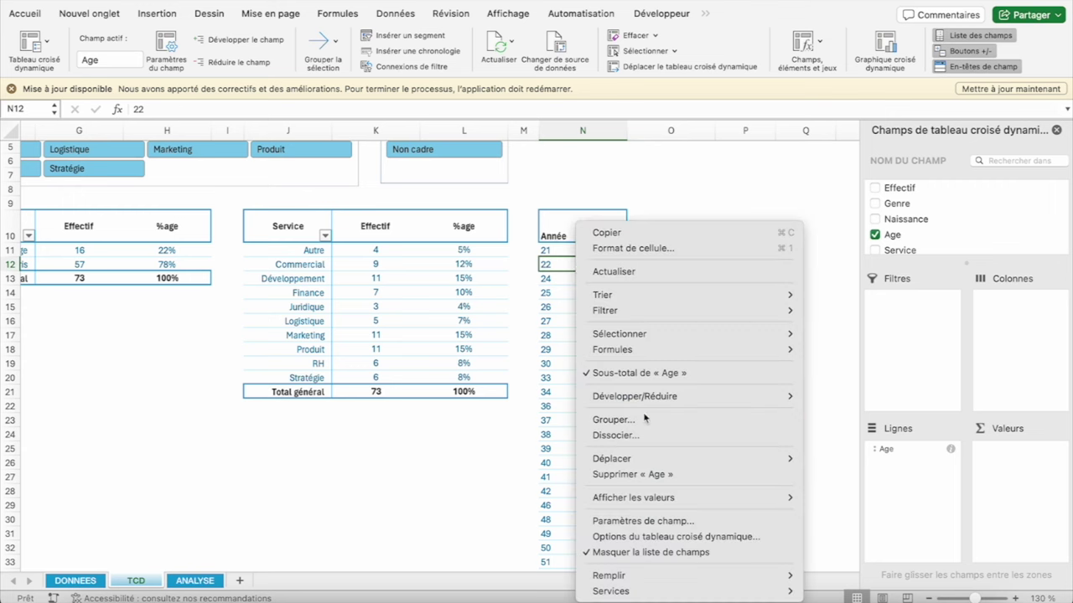
{"action": "left_click_drag", "start_coordinate": [623, 358], "coordinate": [622, 226]}
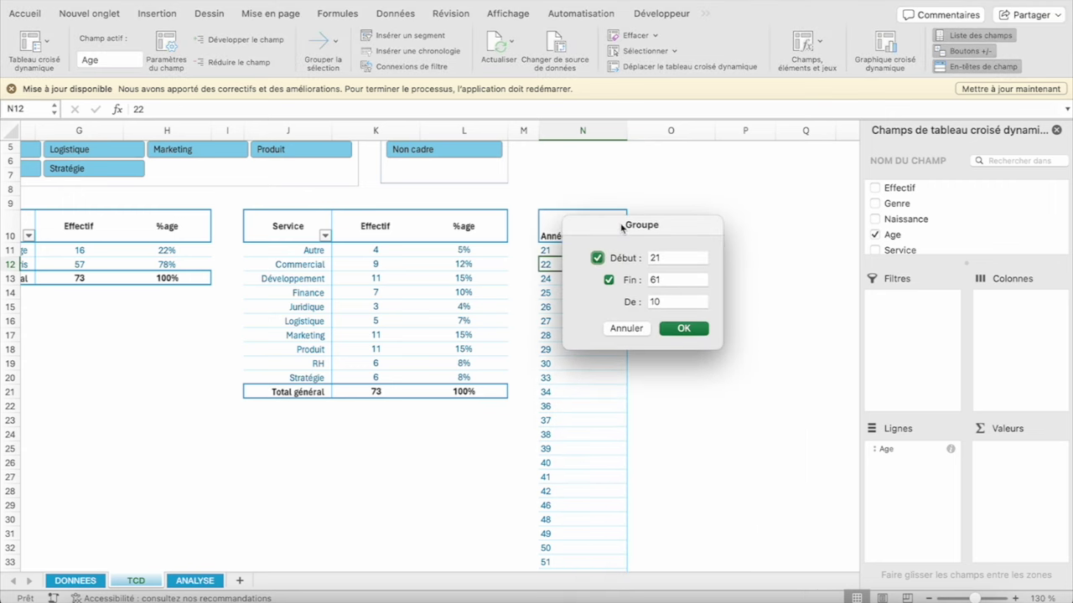
{"action": "left_click", "coordinate": [664, 257]}
{"action": "key", "text": "BackSpace"}
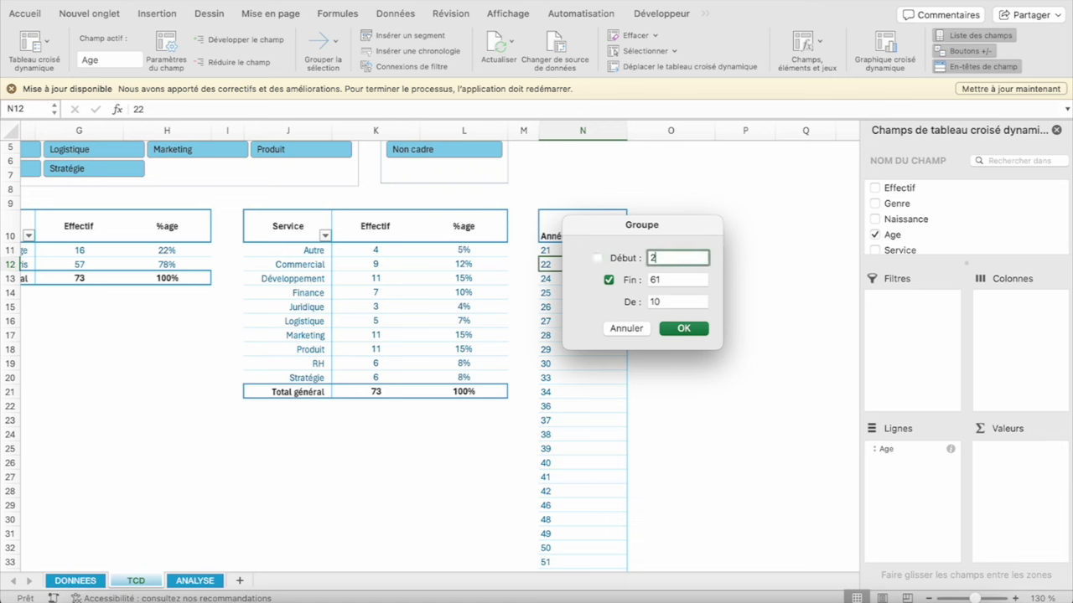
{"action": "type", "text": "0"}
{"action": "left_click", "coordinate": [664, 279]}
{"action": "key", "text": "BackSpace"}
{"action": "type", "text": "0"}
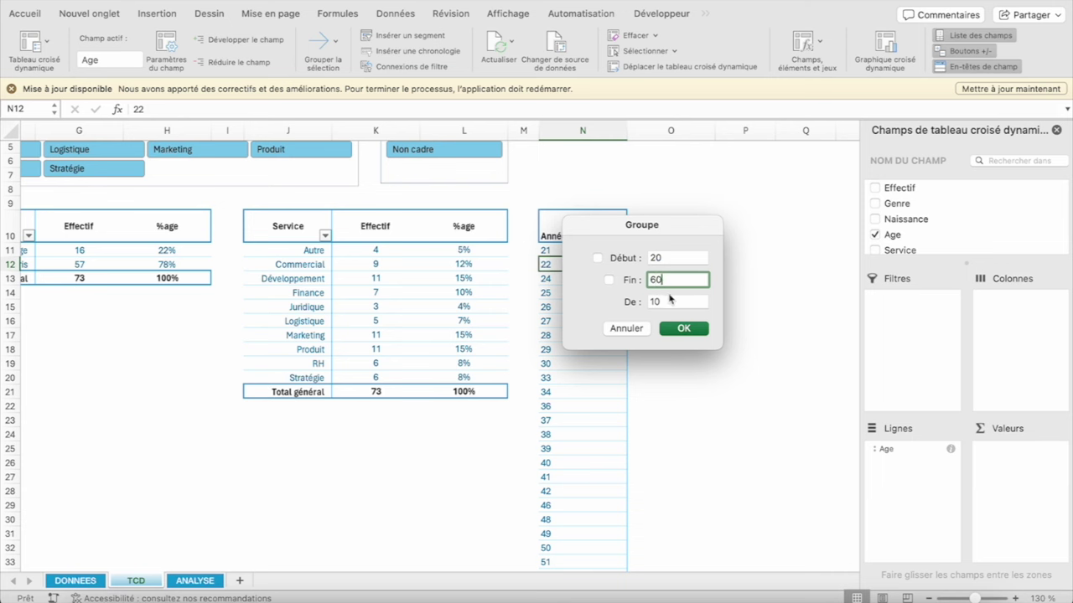
{"action": "left_click", "coordinate": [669, 301]}
{"action": "left_click", "coordinate": [683, 327]}
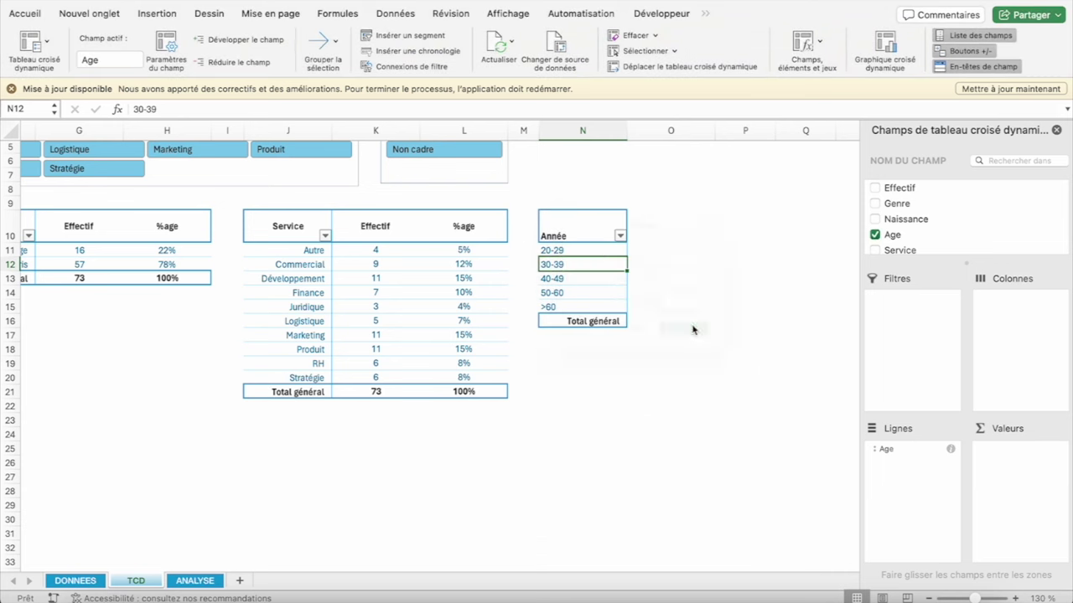
Check the 20-29 to 50-60 bands against the ANALYSE questions, then return to TCD
{"action": "left_click", "coordinate": [567, 252]}
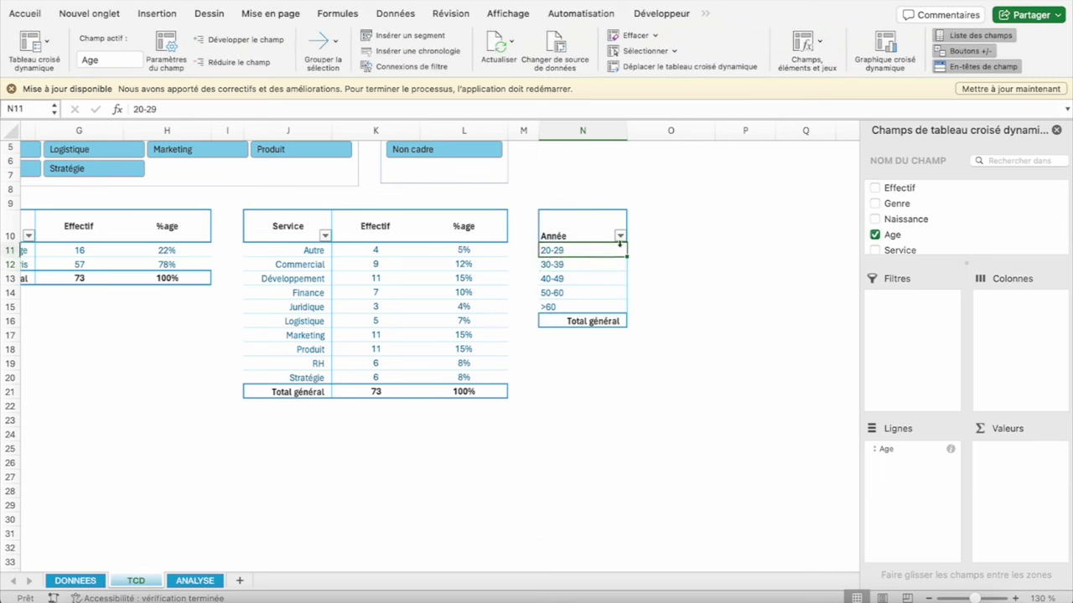
{"action": "left_click", "coordinate": [578, 264]}
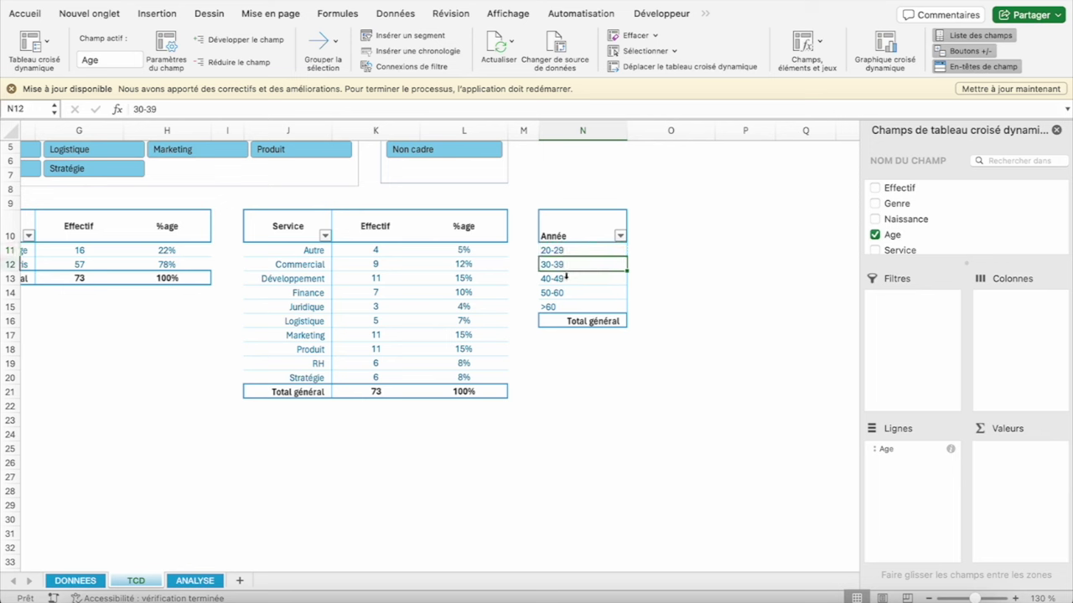
{"action": "left_click", "coordinate": [566, 277]}
{"action": "left_click", "coordinate": [588, 294]}
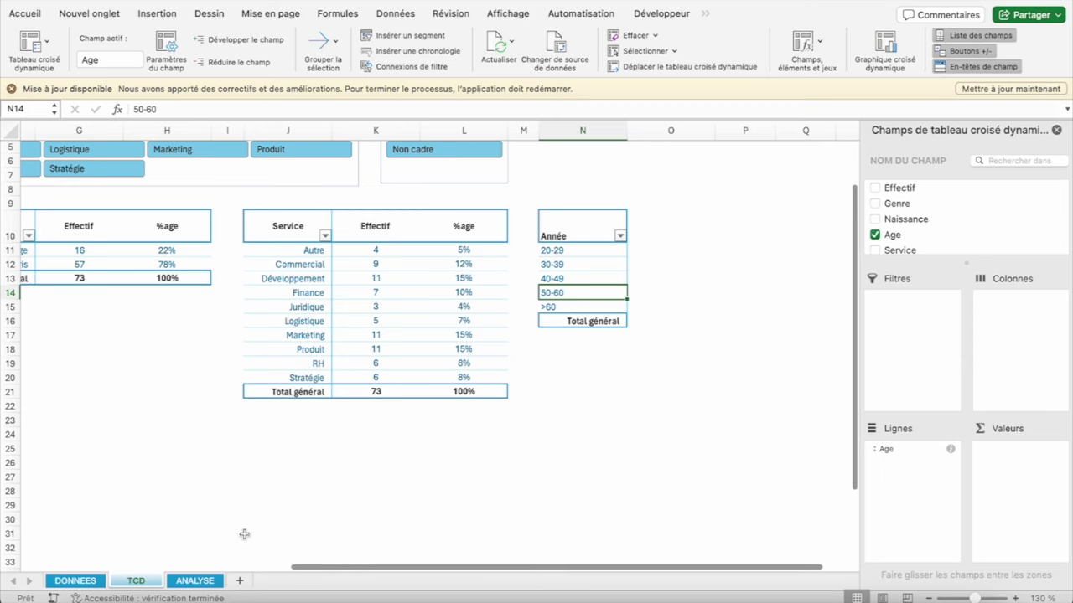
{"action": "left_click", "coordinate": [199, 580]}
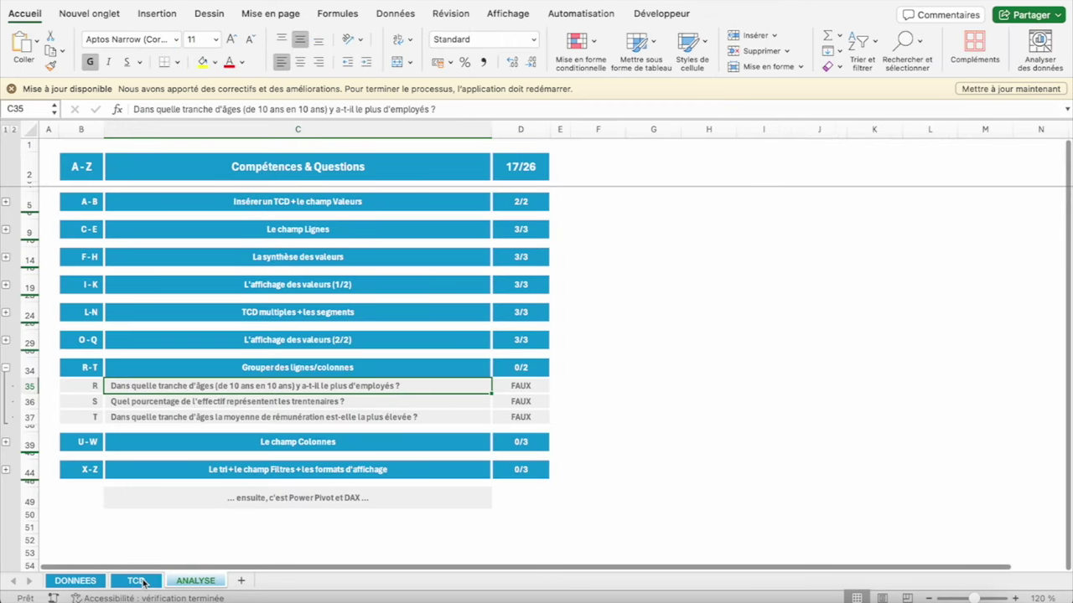
{"action": "left_click", "coordinate": [137, 580]}
Add an employee count of Effectif to the age pivot and rename its header 'Effectif'
{"action": "left_click", "coordinate": [584, 256]}
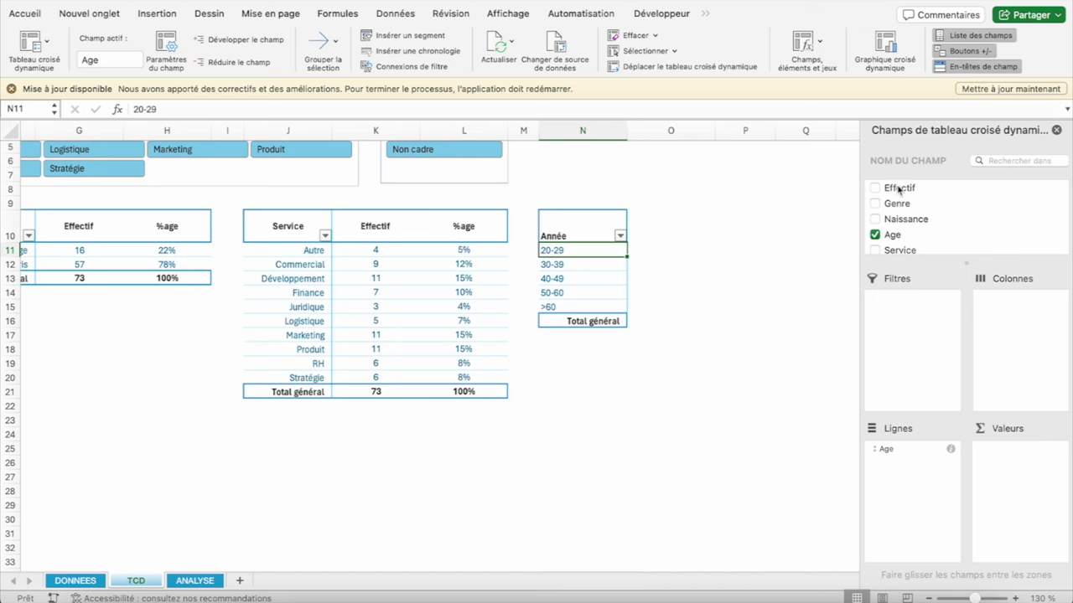
{"action": "mouse_move", "coordinate": [896, 187]}
{"action": "left_mouse_down"}
{"action": "mouse_move", "coordinate": [997, 339]}
{"action": "mouse_move", "coordinate": [1006, 461]}
{"action": "left_mouse_up"}
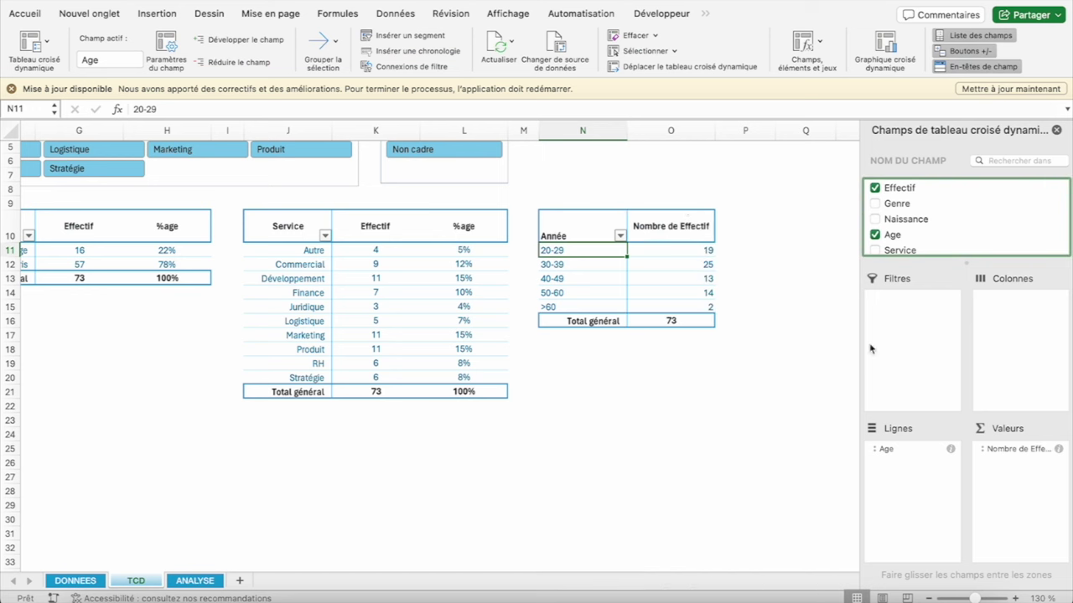
{"action": "left_click", "coordinate": [664, 232]}
{"action": "type", "text": "Eff"}
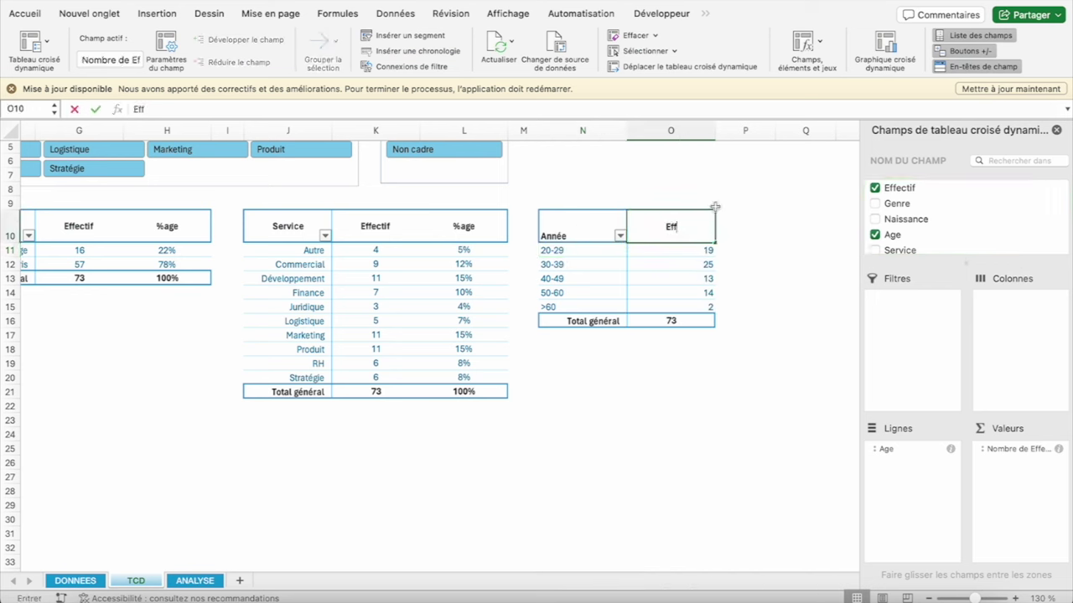
{"action": "type", "text": "ectif"}
{"action": "key", "text": "Return"}
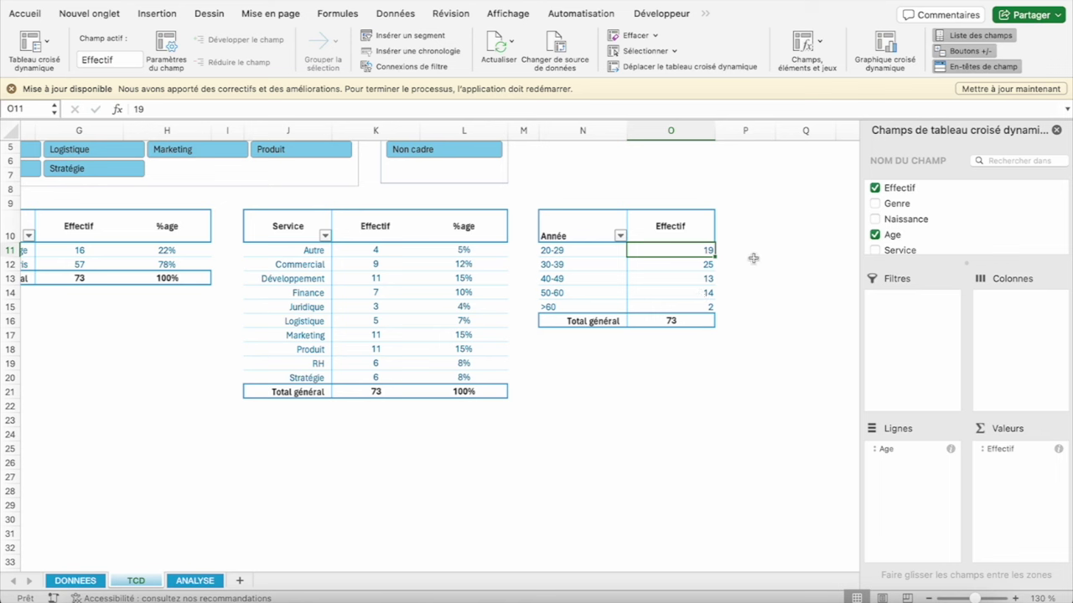
Check the band counts from 30-39 (25) through >60
{"action": "left_click", "coordinate": [700, 265]}
{"action": "left_click", "coordinate": [698, 278]}
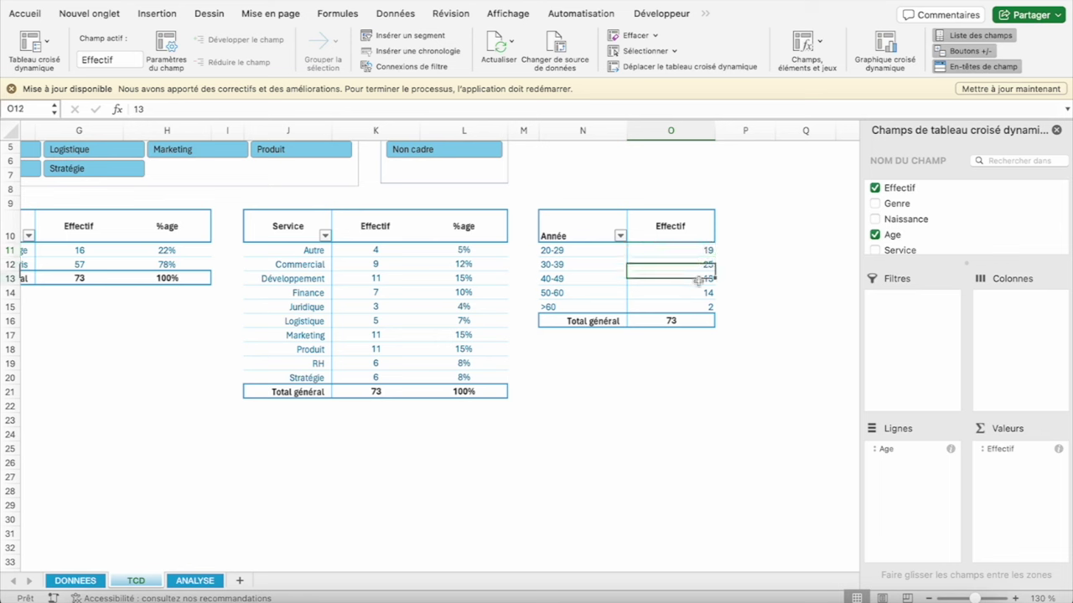
{"action": "left_click", "coordinate": [695, 292]}
{"action": "left_click", "coordinate": [692, 307]}
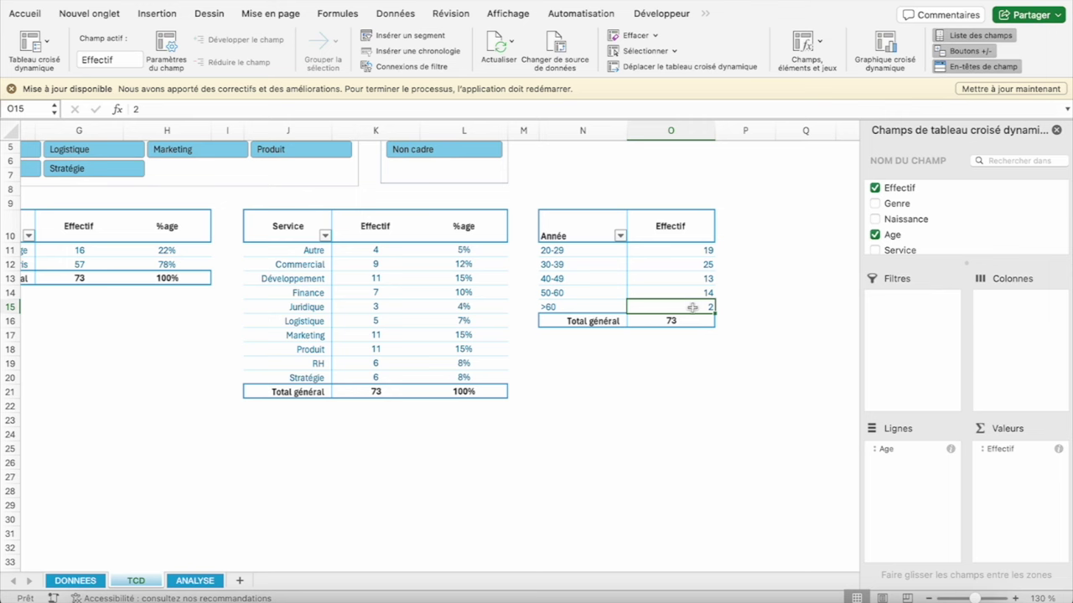
{"action": "scroll", "coordinate": [692, 306], "scroll_direction": "up", "scroll_amount": 3}
{"action": "left_click_drag", "start_coordinate": [565, 307], "coordinate": [565, 364]}
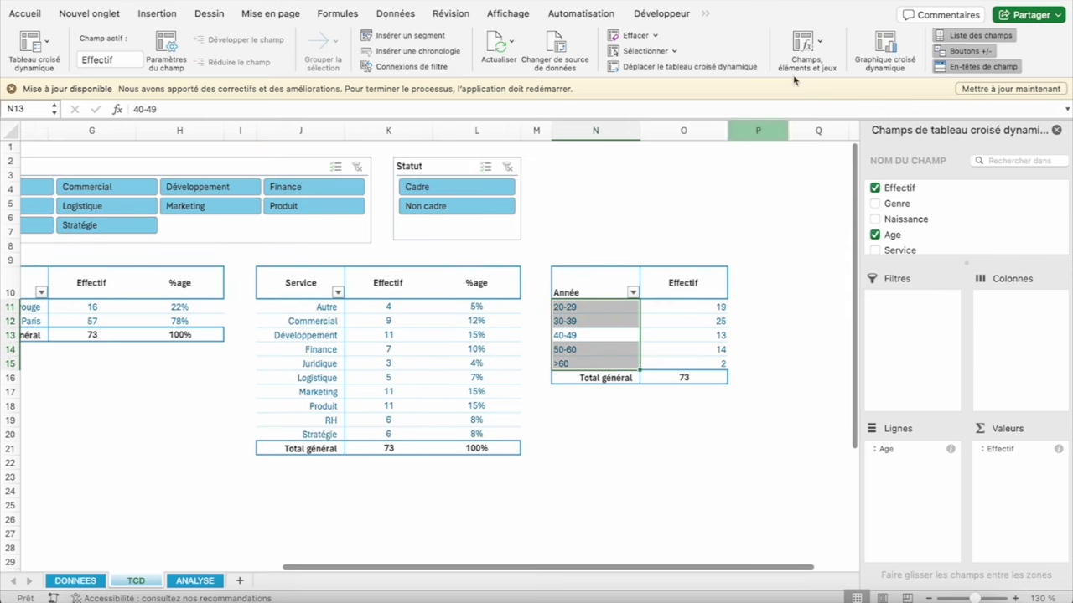
Insert an Age slicer and place it above the age pivot
{"action": "left_click", "coordinate": [706, 13]}
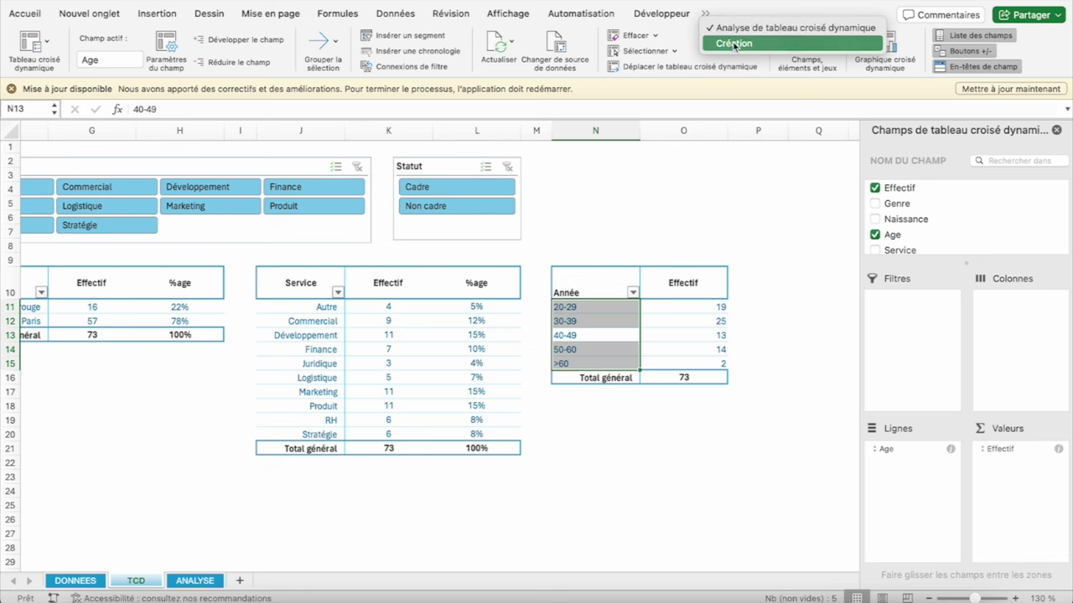
{"action": "left_click", "coordinate": [410, 37]}
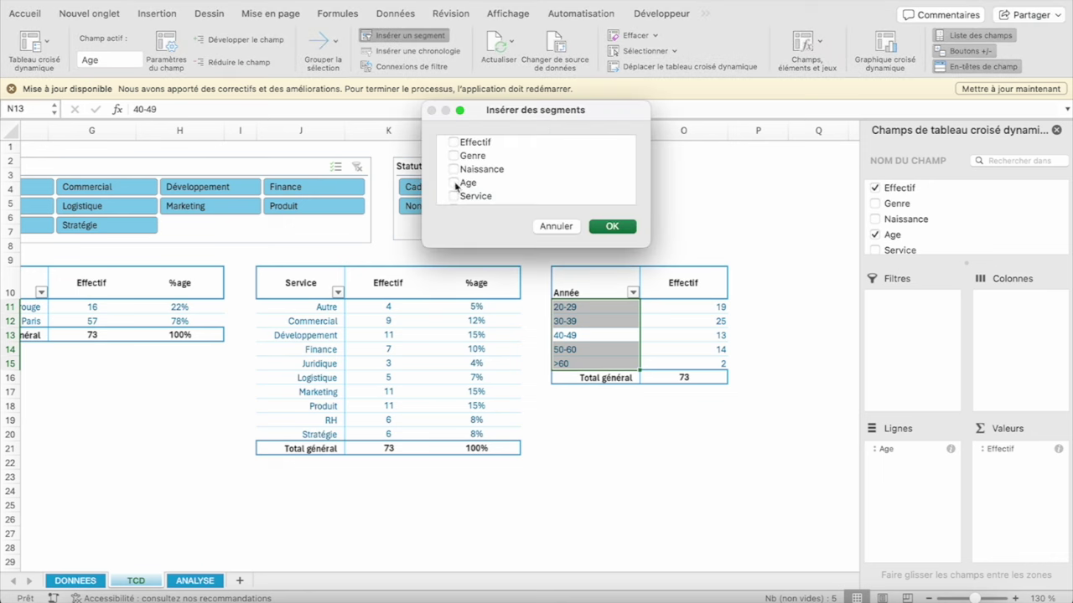
{"action": "scroll", "coordinate": [455, 185], "scroll_direction": "down", "scroll_amount": 5}
{"action": "scroll", "coordinate": [456, 185], "scroll_direction": "down", "scroll_amount": 2}
{"action": "scroll", "coordinate": [455, 186], "scroll_direction": "up", "scroll_amount": 3}
{"action": "scroll", "coordinate": [455, 188], "scroll_direction": "up", "scroll_amount": 4}
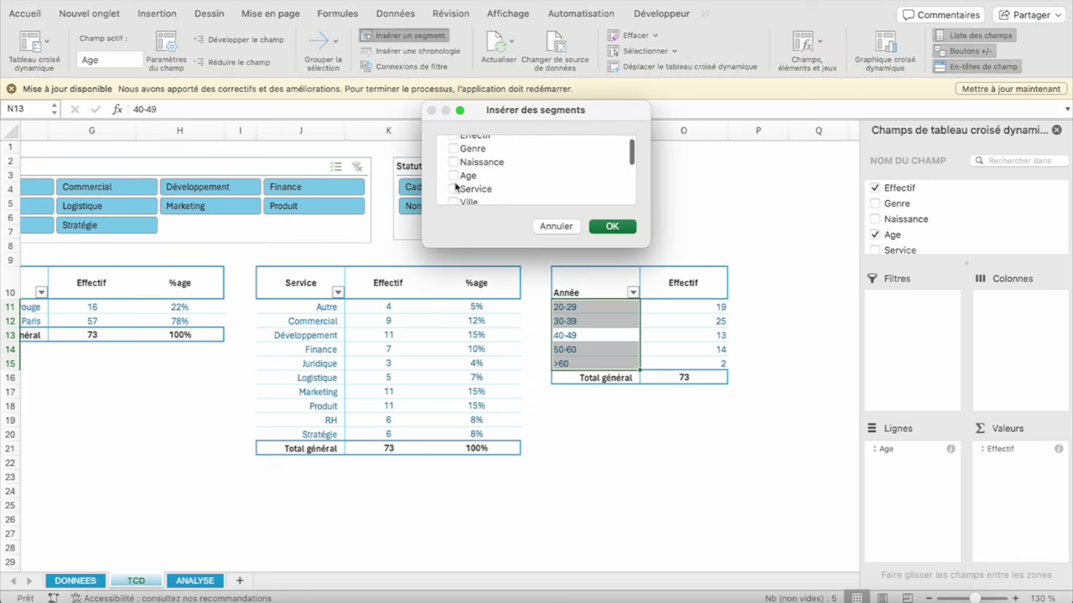
{"action": "left_click", "coordinate": [454, 181]}
{"action": "left_click", "coordinate": [453, 176]}
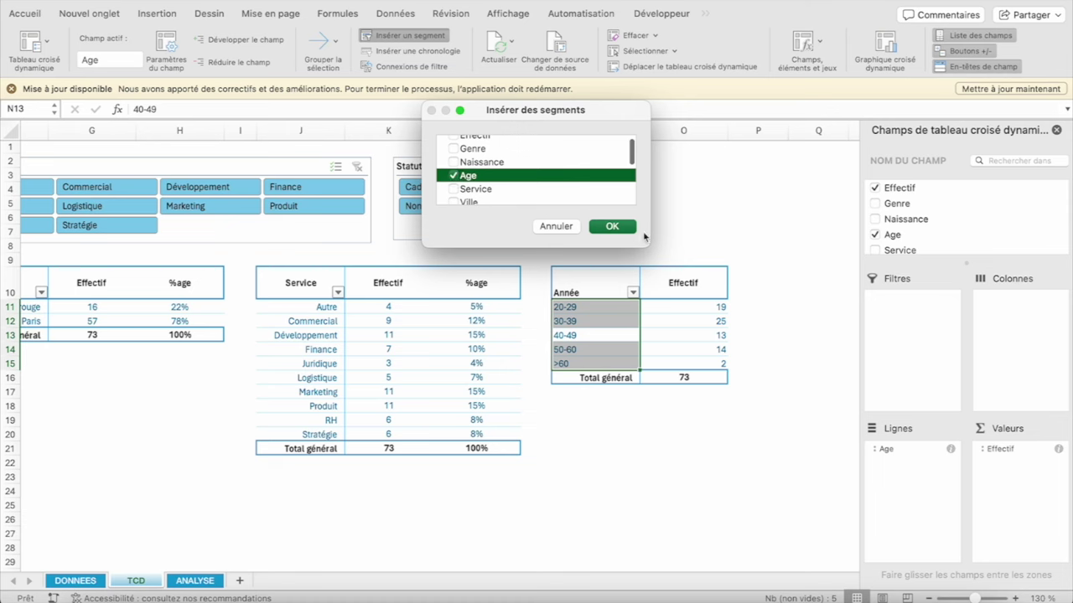
{"action": "left_click", "coordinate": [612, 226]}
{"action": "left_click_drag", "start_coordinate": [438, 278], "coordinate": [599, 168]}
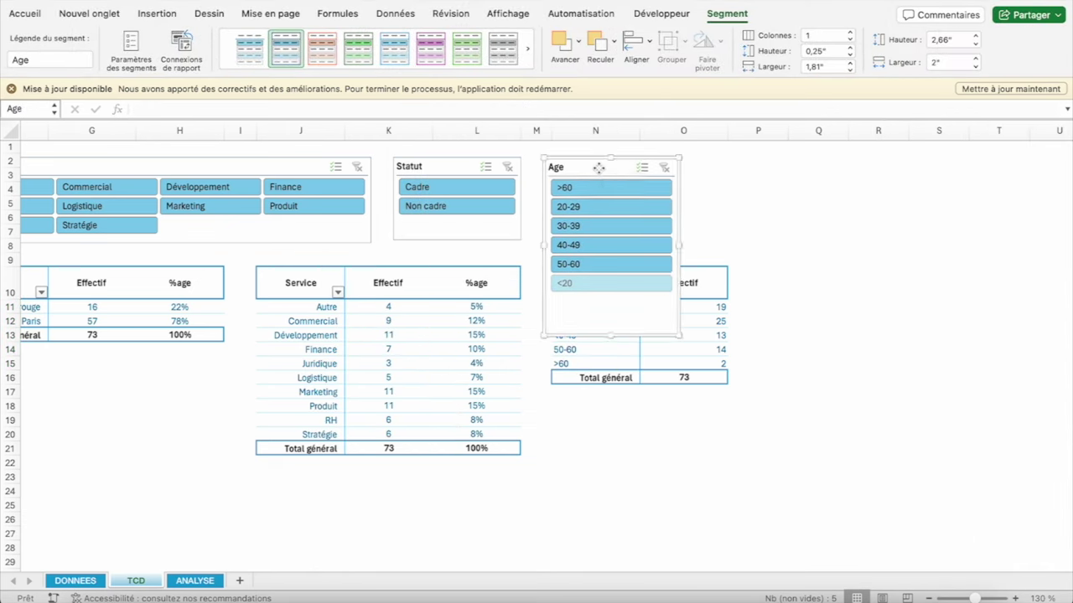
Give the Age slicer a 1,25" height, widen it, and lay it out in two columns
{"action": "left_click_drag", "start_coordinate": [679, 335], "coordinate": [709, 244]}
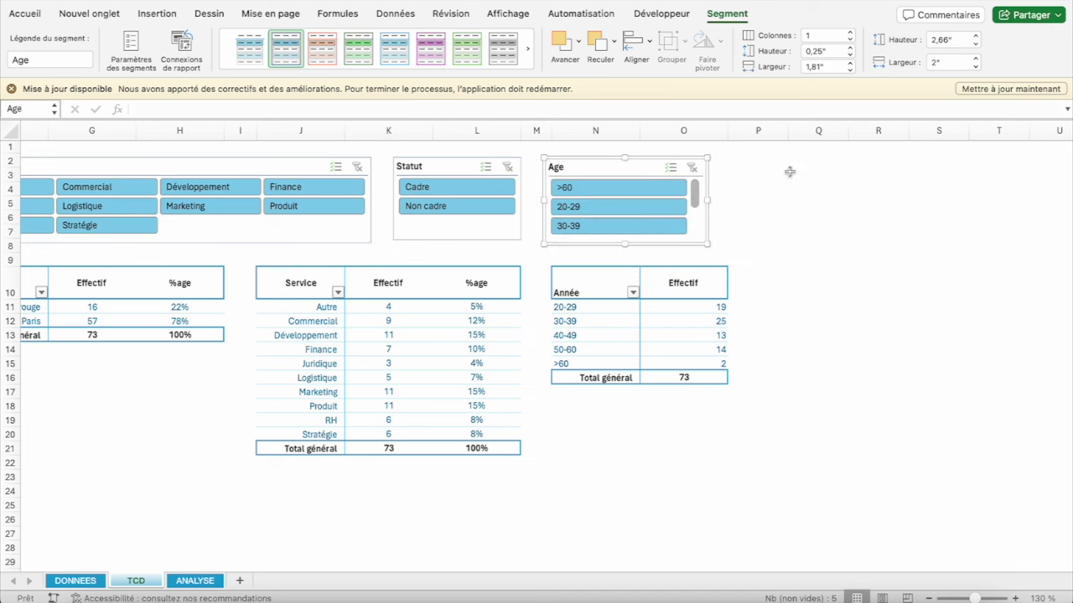
{"action": "left_click", "coordinate": [947, 40]}
{"action": "type", "text": "1,25"}
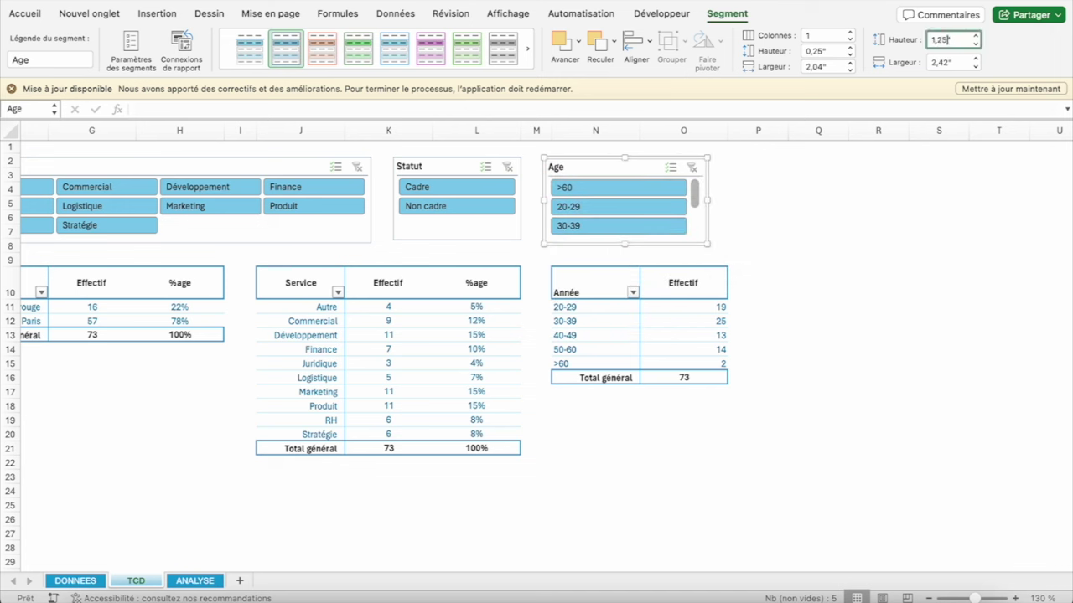
{"action": "key", "text": "Return"}
{"action": "left_click", "coordinate": [617, 170]}
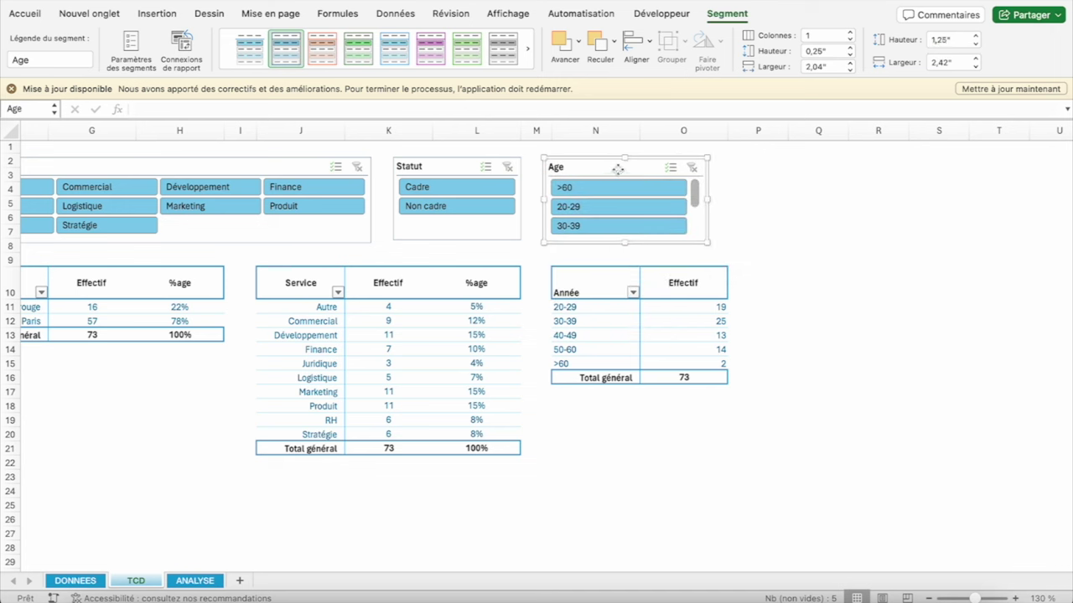
{"action": "left_click", "coordinate": [851, 36]}
{"action": "left_click", "coordinate": [850, 35]}
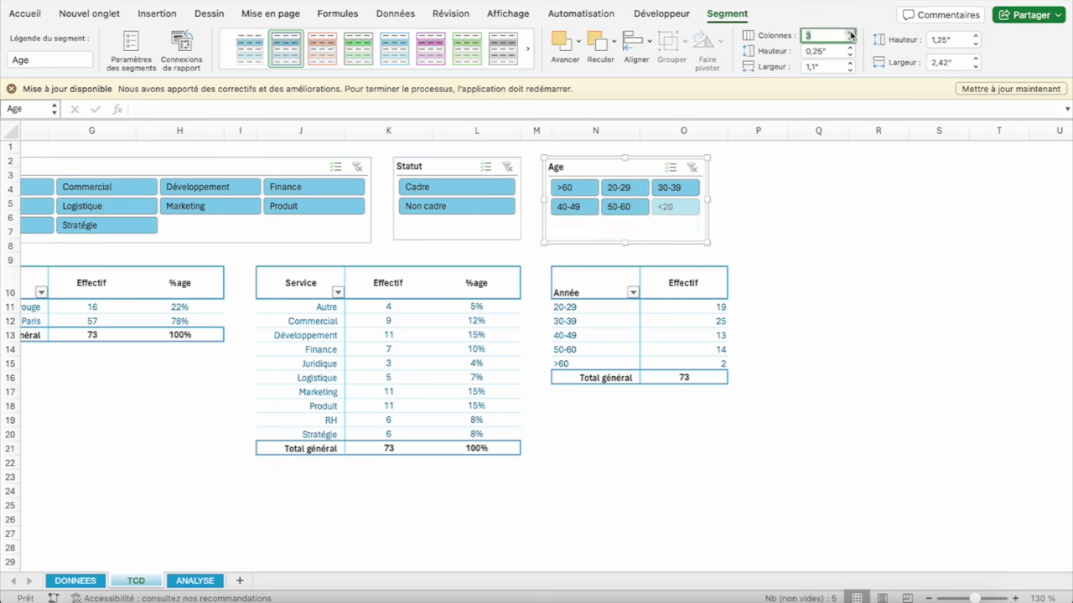
{"action": "left_click_drag", "start_coordinate": [707, 201], "coordinate": [729, 201]}
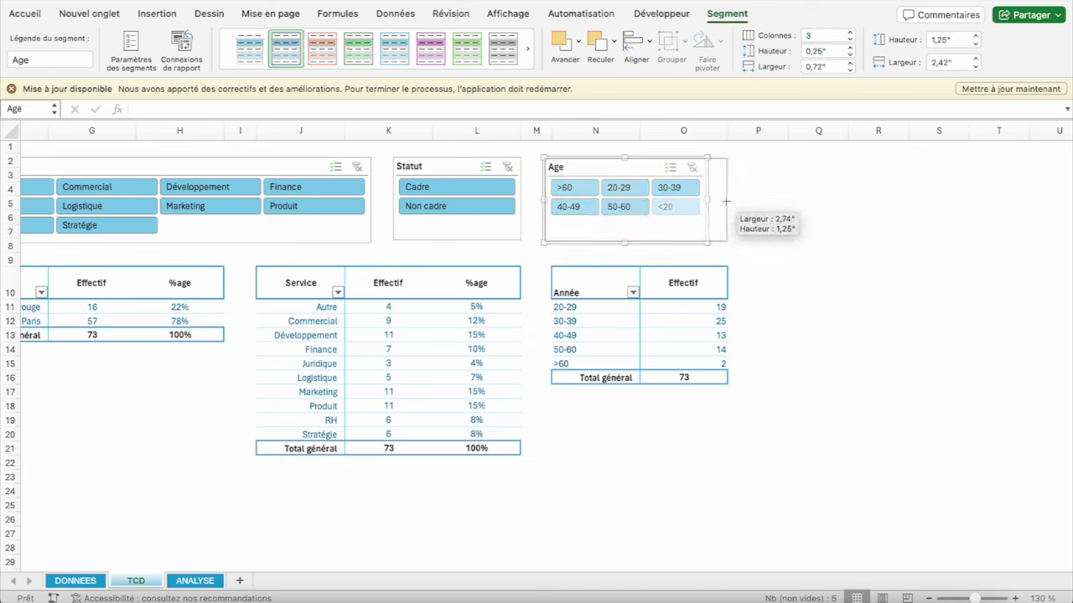
{"action": "left_click", "coordinate": [851, 41]}
{"action": "scroll", "coordinate": [649, 217], "scroll_direction": "down", "scroll_amount": 2}
{"action": "scroll", "coordinate": [650, 217], "scroll_direction": "right", "scroll_amount": 1}
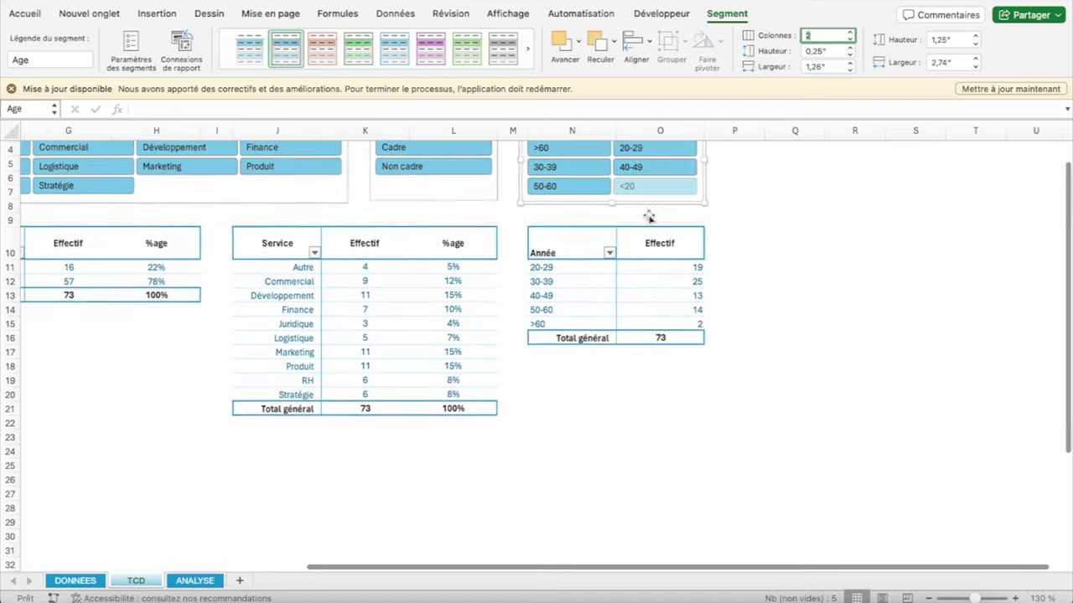
{"action": "scroll", "coordinate": [649, 217], "scroll_direction": "up", "scroll_amount": 3}
{"action": "scroll", "coordinate": [649, 217], "scroll_direction": "left", "scroll_amount": 1}
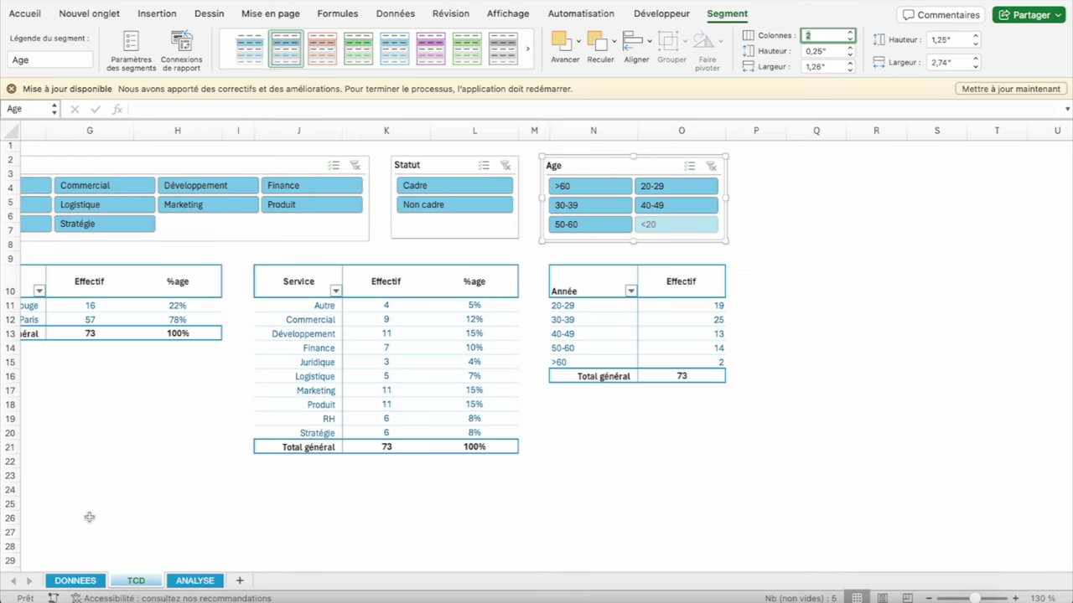
Check the DONNEES data, then select the 20-29 band in the TCD age pivot
{"action": "left_click", "coordinate": [75, 581]}
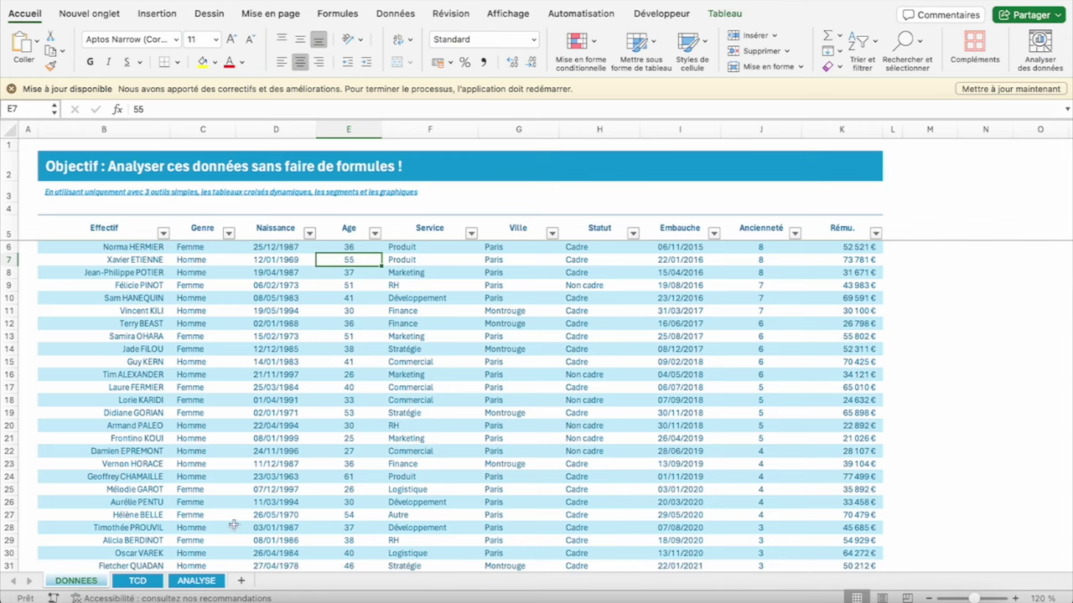
{"action": "left_click", "coordinate": [137, 581]}
{"action": "left_click", "coordinate": [611, 320]}
{"action": "left_click", "coordinate": [606, 305]}
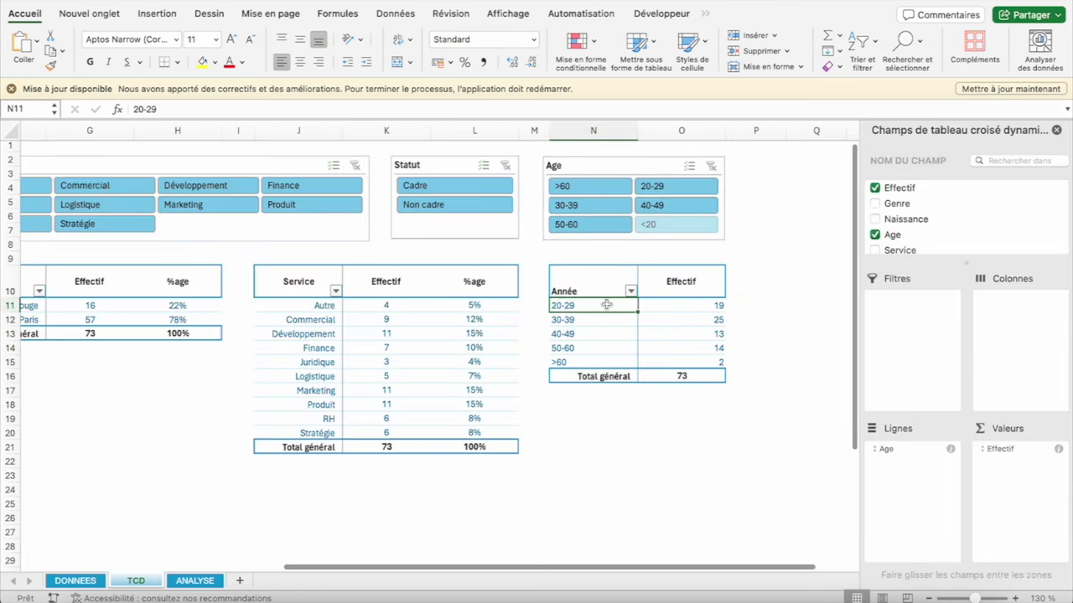
Compare the ANALYSE question with the 20-29 headcount of 19 on TCD
{"action": "left_click", "coordinate": [195, 581]}
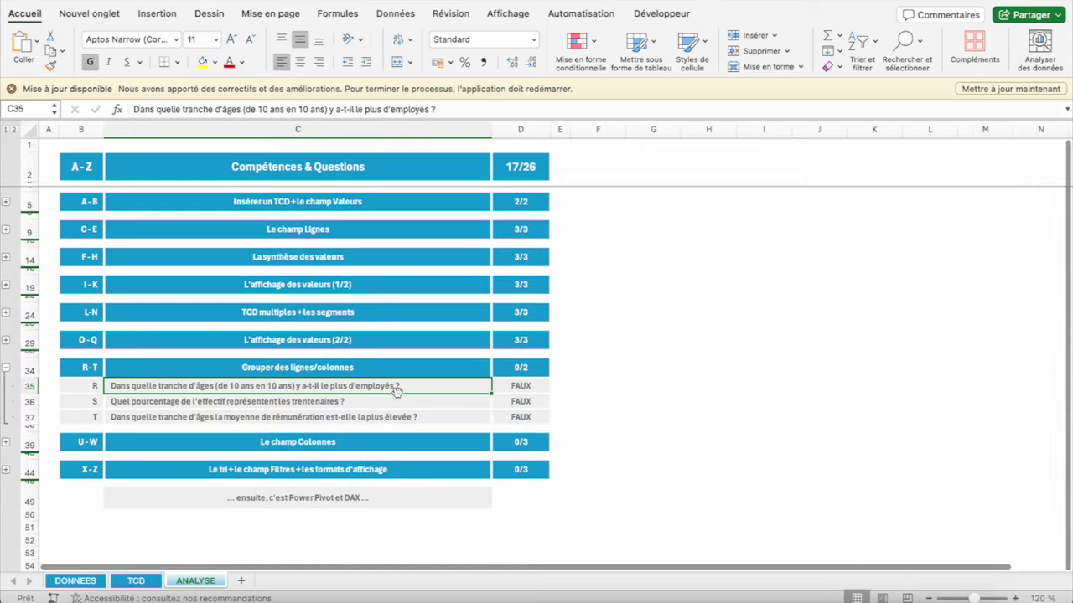
{"action": "left_click", "coordinate": [119, 585]}
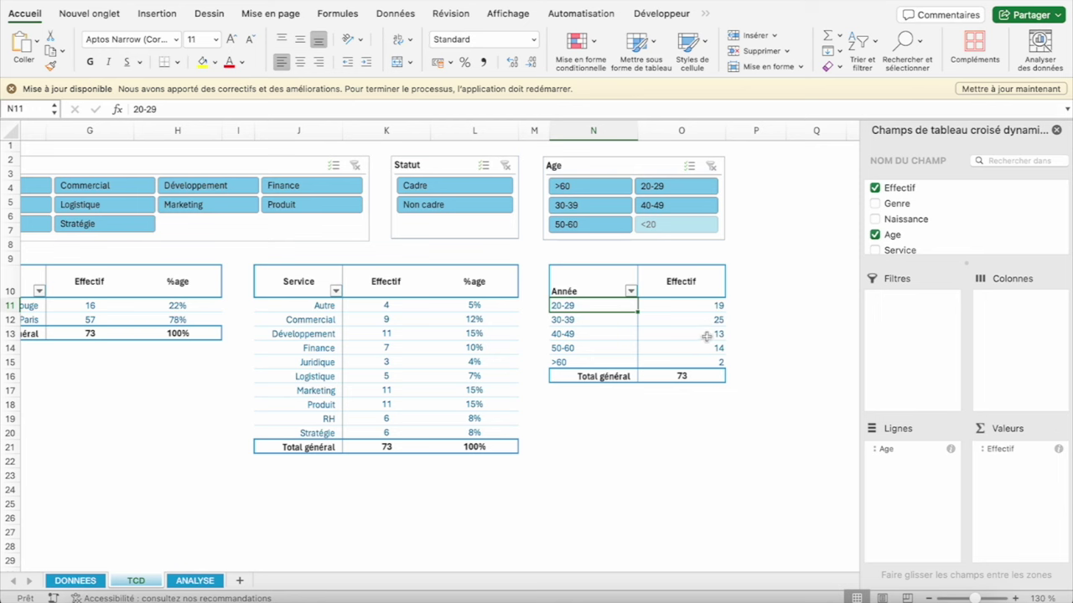
{"action": "left_click", "coordinate": [693, 308]}
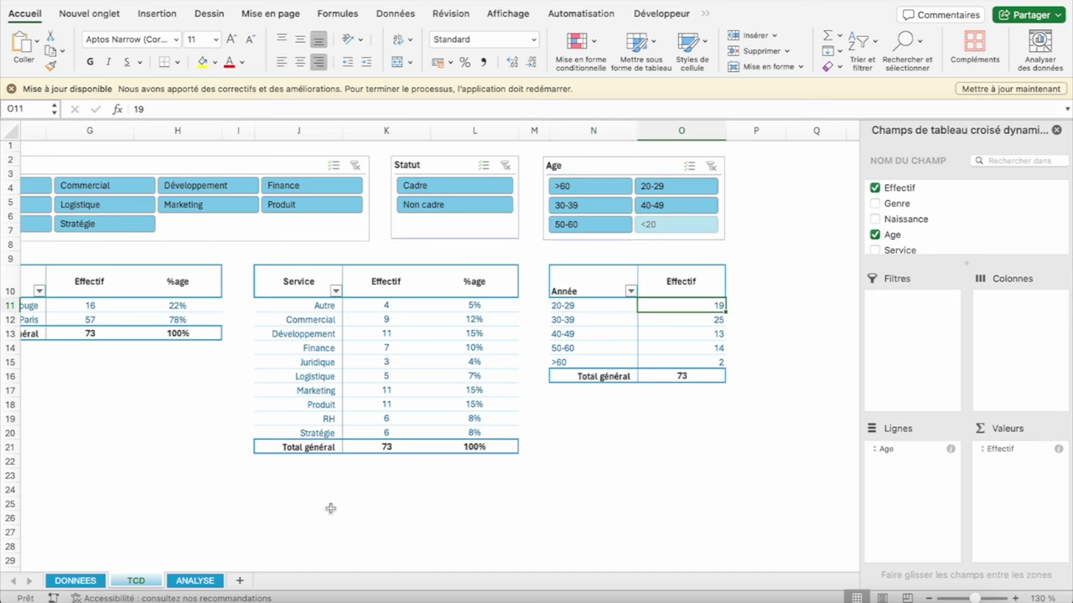
Enter VRAI for question R in ANALYSE cell D35, then return to TCD
{"action": "left_click", "coordinate": [201, 581]}
{"action": "left_click", "coordinate": [521, 386]}
{"action": "type", "text": "VRAI"}
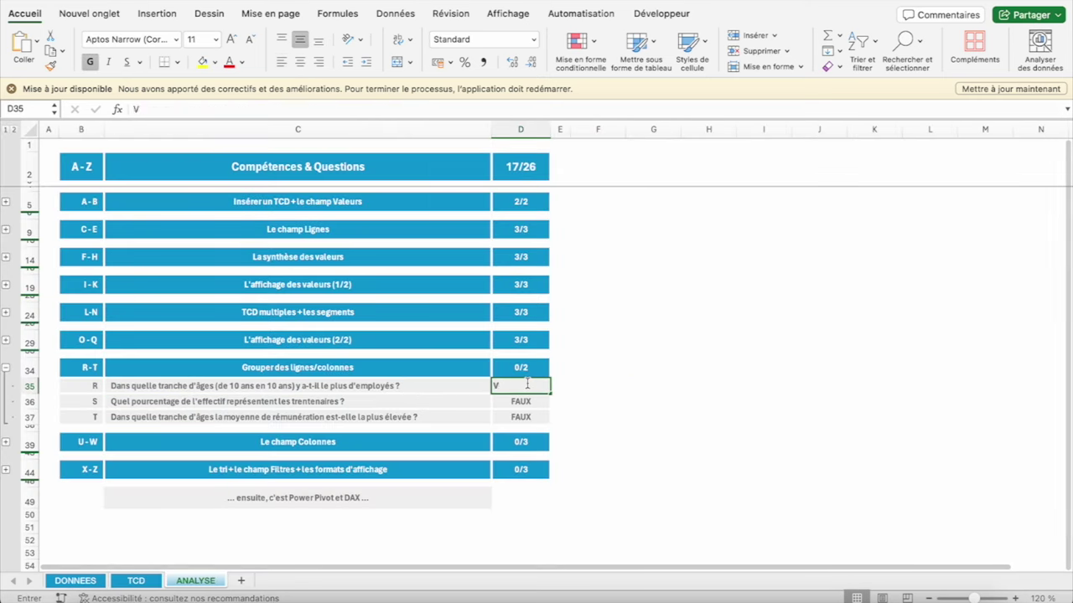
{"action": "key", "text": "Return"}
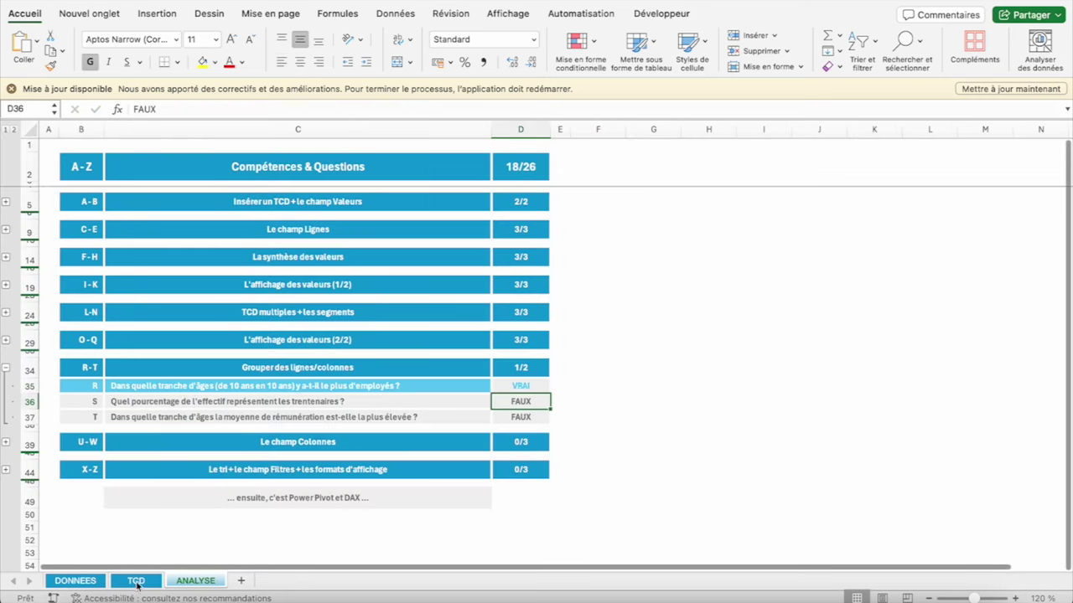
{"action": "left_click", "coordinate": [136, 581]}
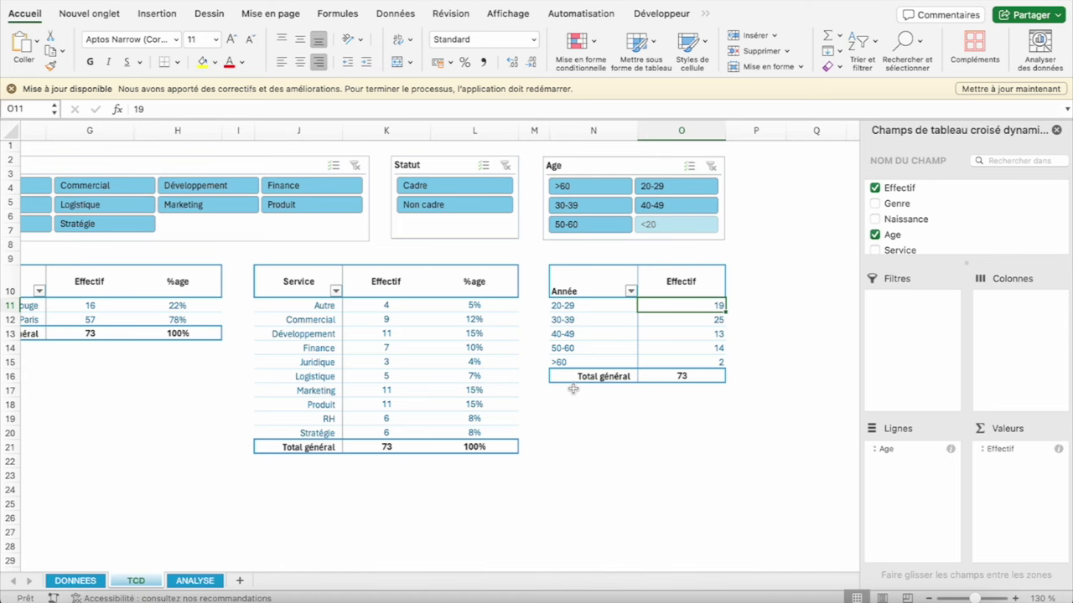
{"action": "left_click", "coordinate": [194, 580]}
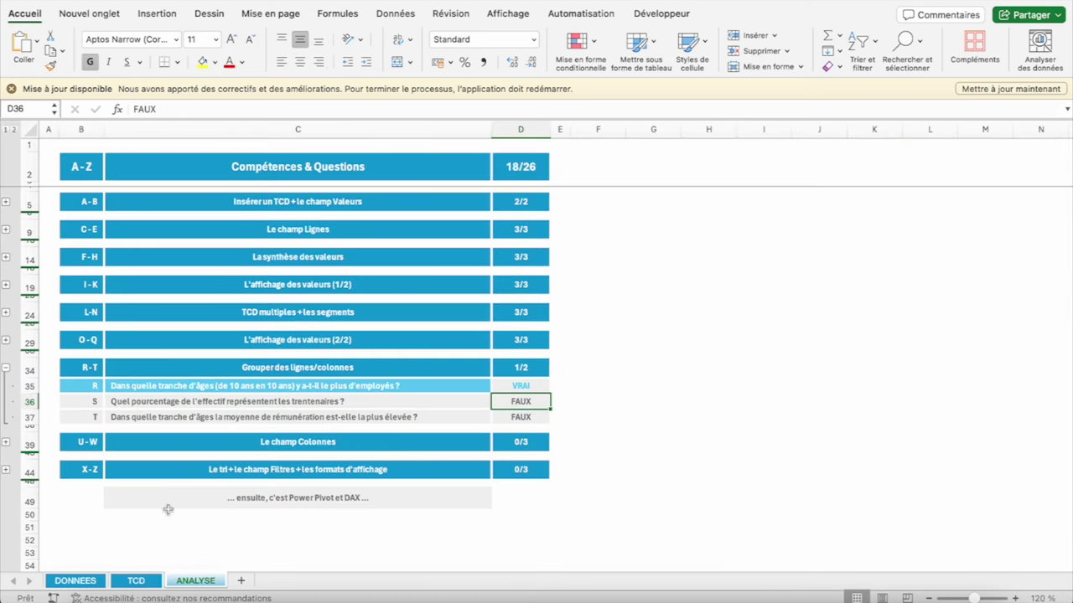
{"action": "left_click", "coordinate": [132, 582]}
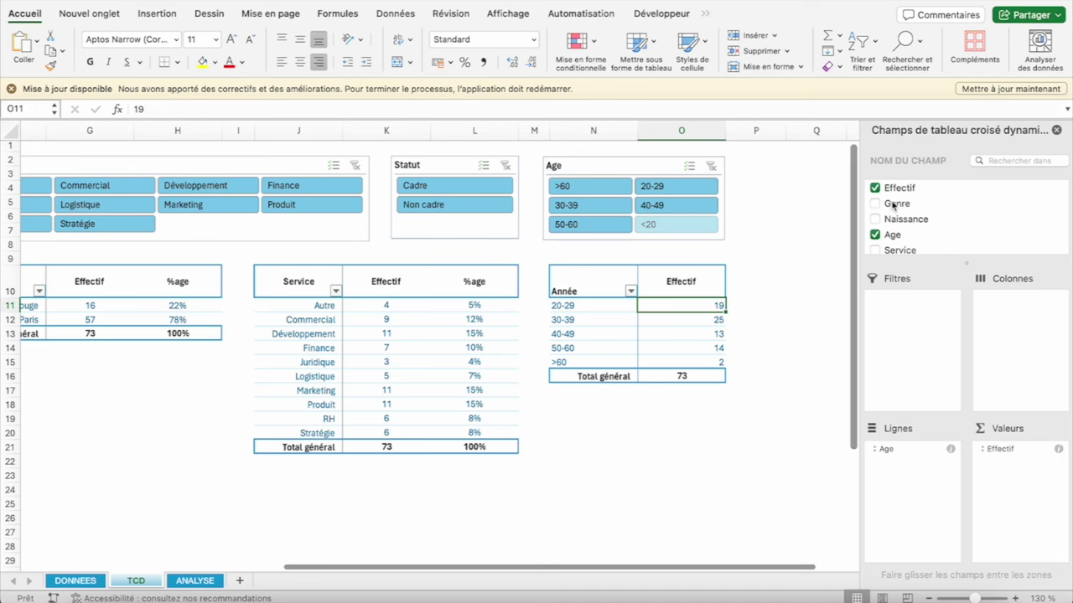
Add Effectif to the values a second time, headed %age, with both headers centred
{"action": "left_click_drag", "start_coordinate": [891, 191], "coordinate": [1019, 475]}
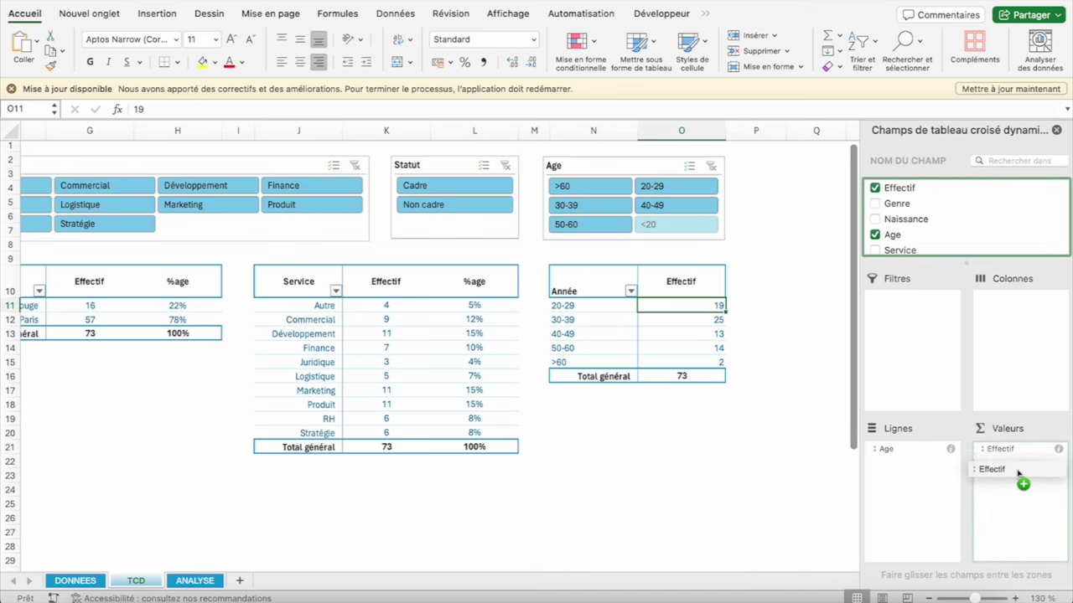
{"action": "double_click", "coordinate": [744, 288]}
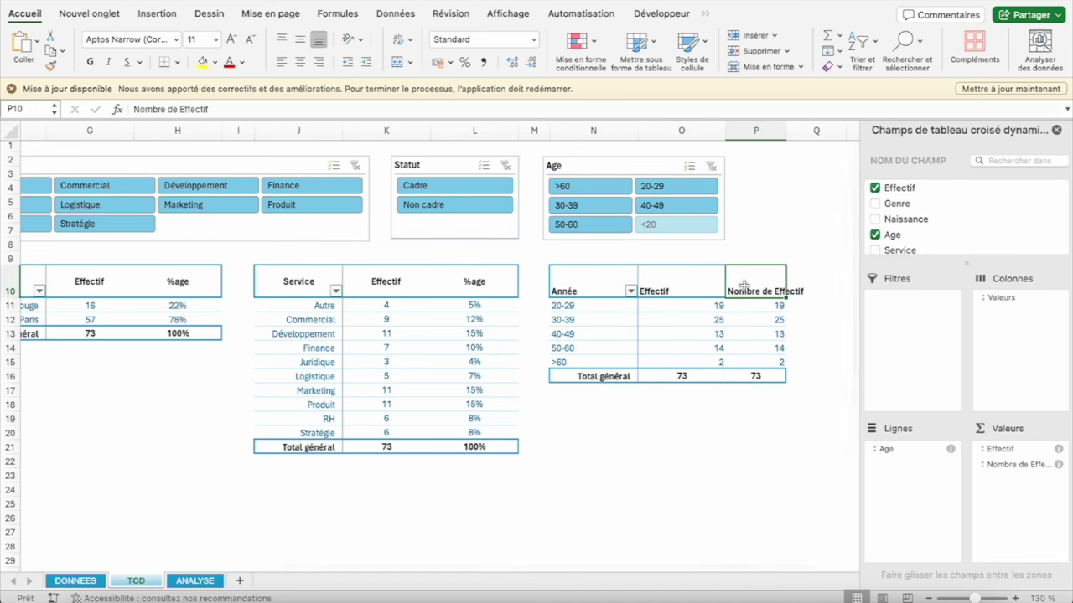
{"action": "type", "text": "%age"}
{"action": "key", "text": "Return"}
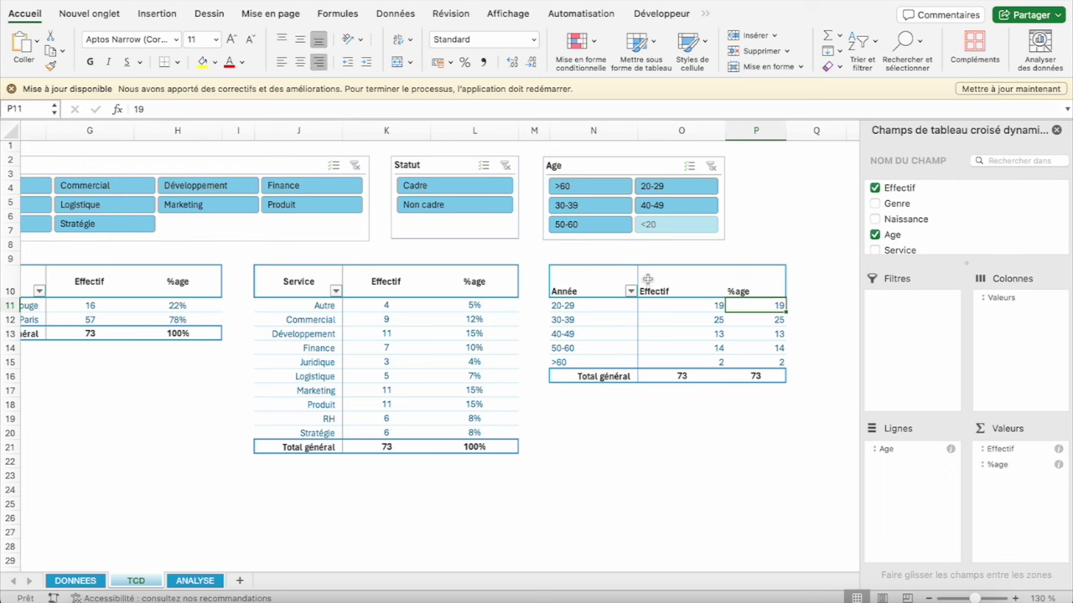
{"action": "left_click_drag", "start_coordinate": [646, 285], "coordinate": [764, 279]}
{"action": "left_click", "coordinate": [300, 62]}
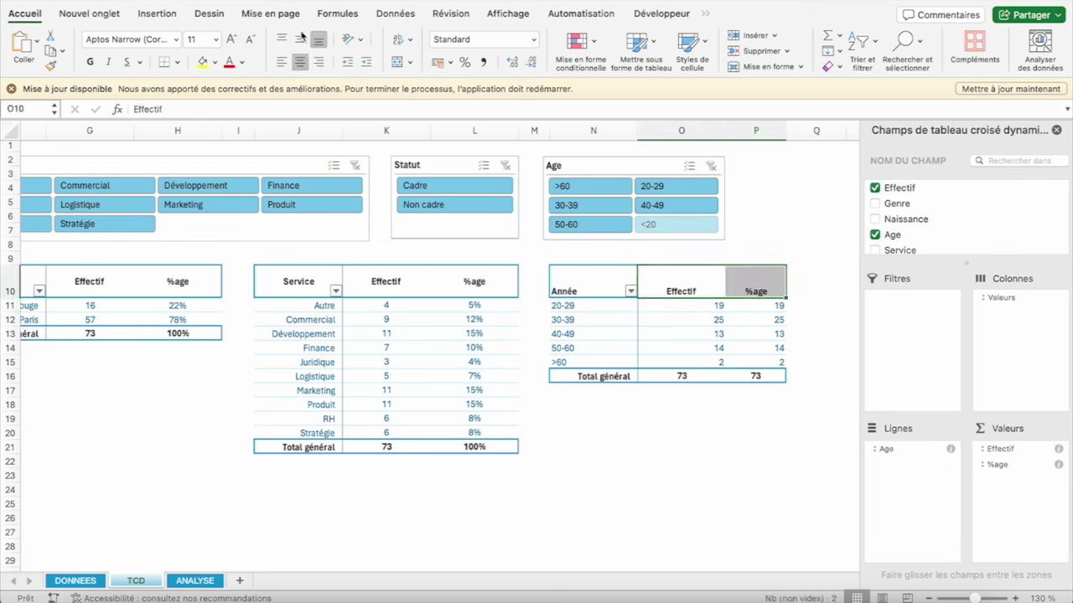
{"action": "left_click", "coordinate": [300, 40]}
Show %age as a share of the grand total, formatted with 0 decimals
{"action": "left_click", "coordinate": [758, 285]}
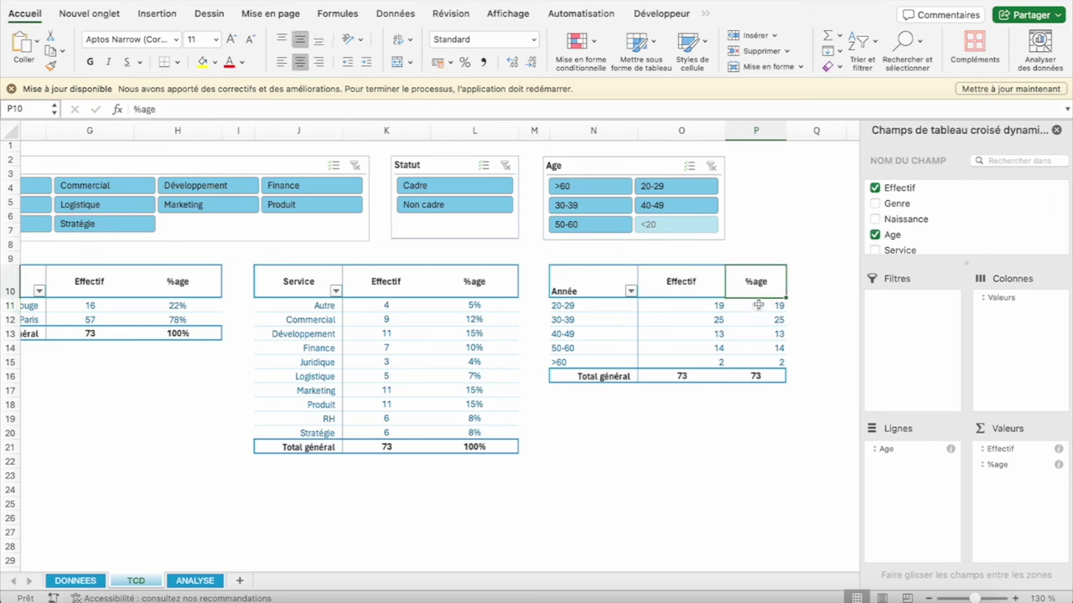
{"action": "left_click", "coordinate": [758, 305]}
{"action": "right_click", "coordinate": [758, 306]}
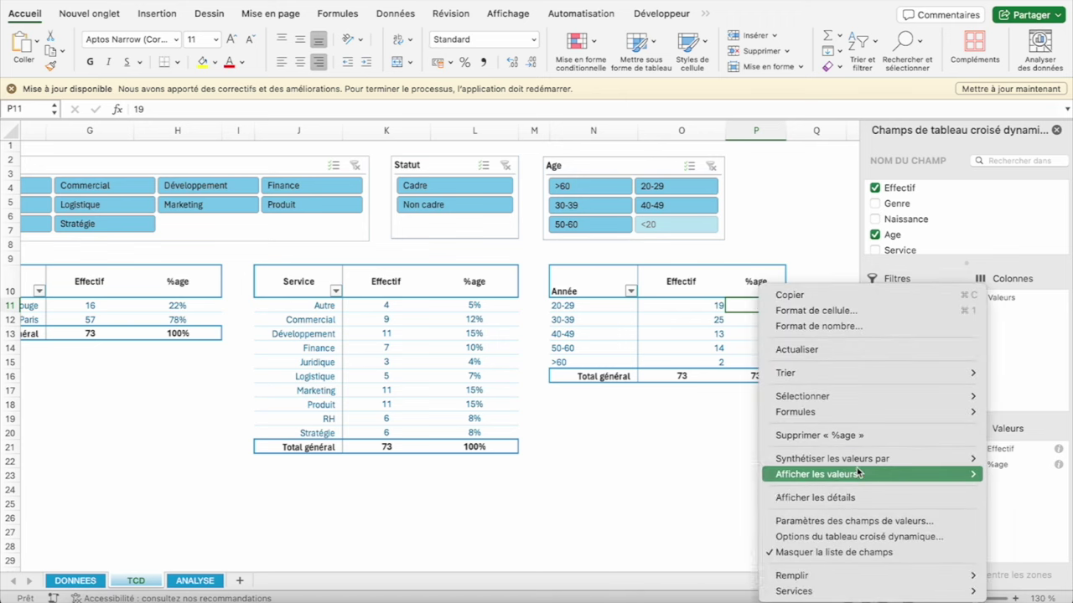
{"action": "mouse_move", "coordinate": [817, 475]}
{"action": "left_click", "coordinate": [653, 489]}
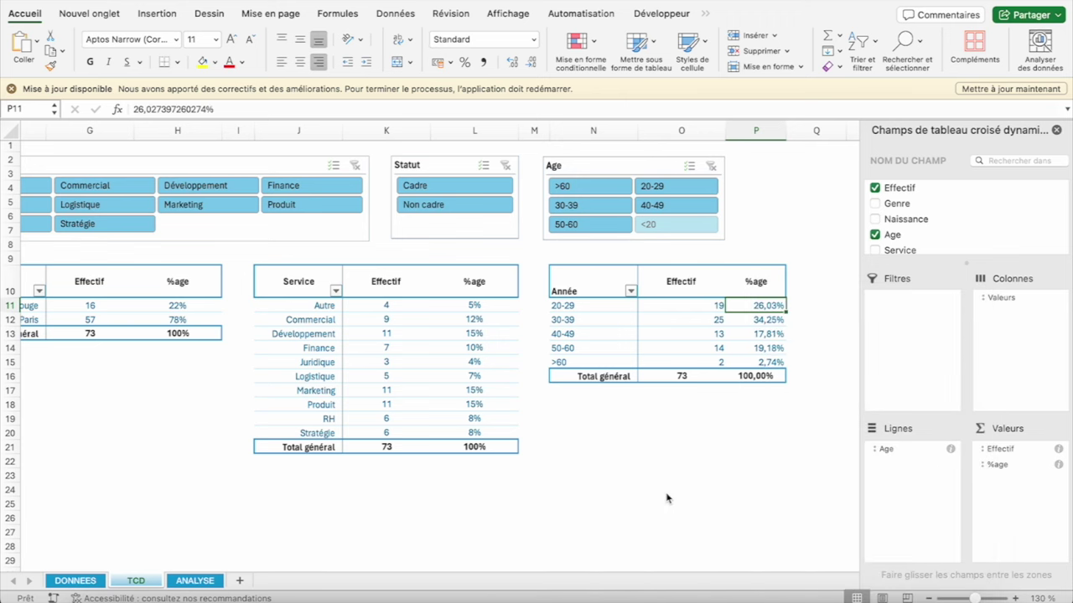
{"action": "right_click", "coordinate": [740, 291]}
{"action": "left_click", "coordinate": [792, 311]}
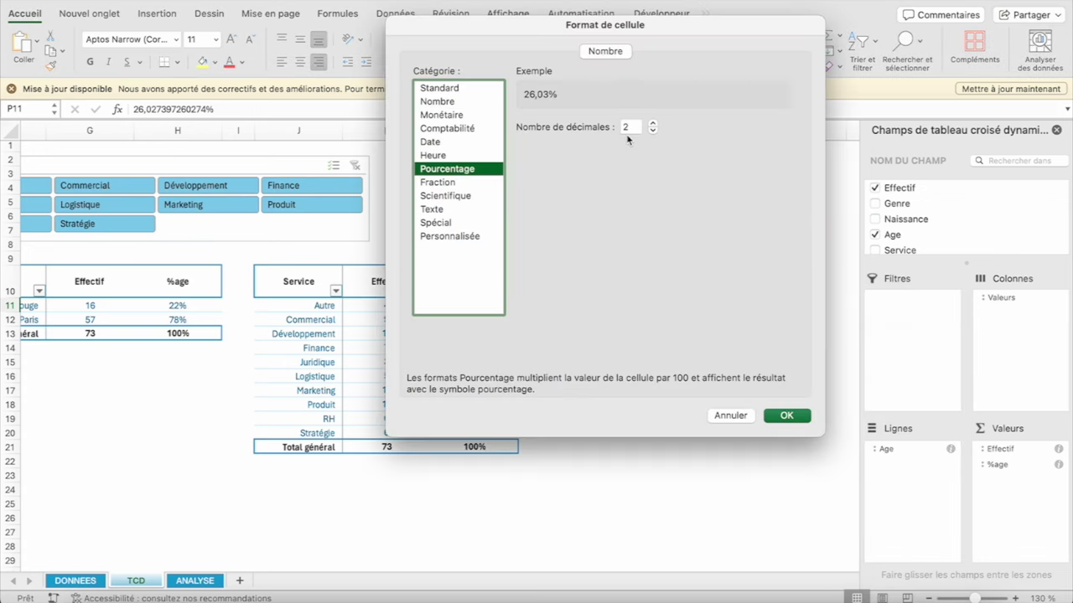
{"action": "left_click", "coordinate": [652, 132]}
{"action": "left_click", "coordinate": [653, 132]}
{"action": "left_click", "coordinate": [787, 415]}
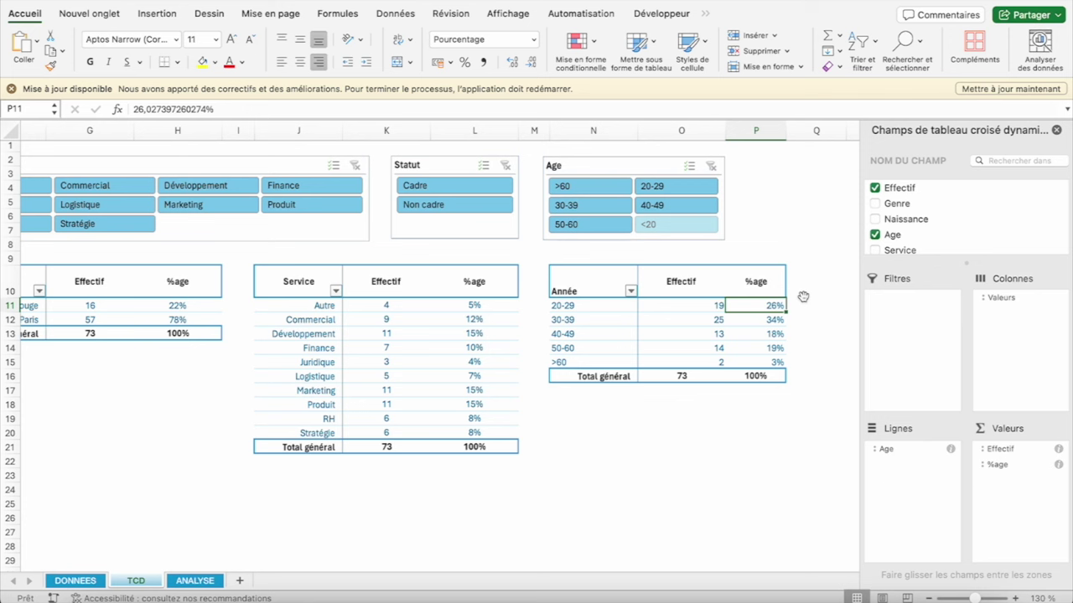
Check the 30-39 band's figures, then answer VRAI to question S on ANALYSE
{"action": "left_click", "coordinate": [767, 323]}
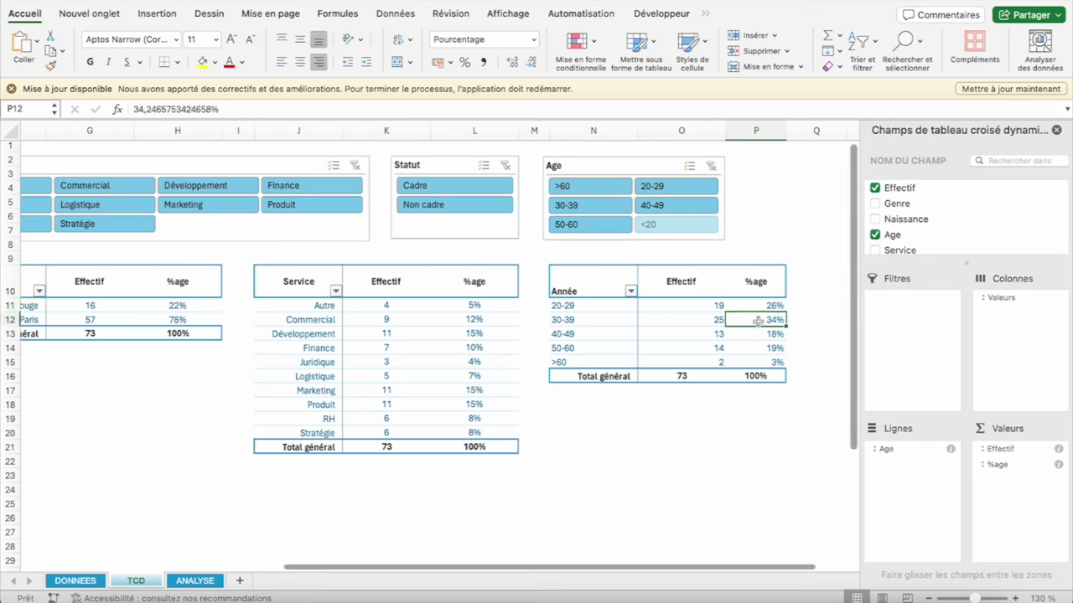
{"action": "left_click", "coordinate": [718, 319]}
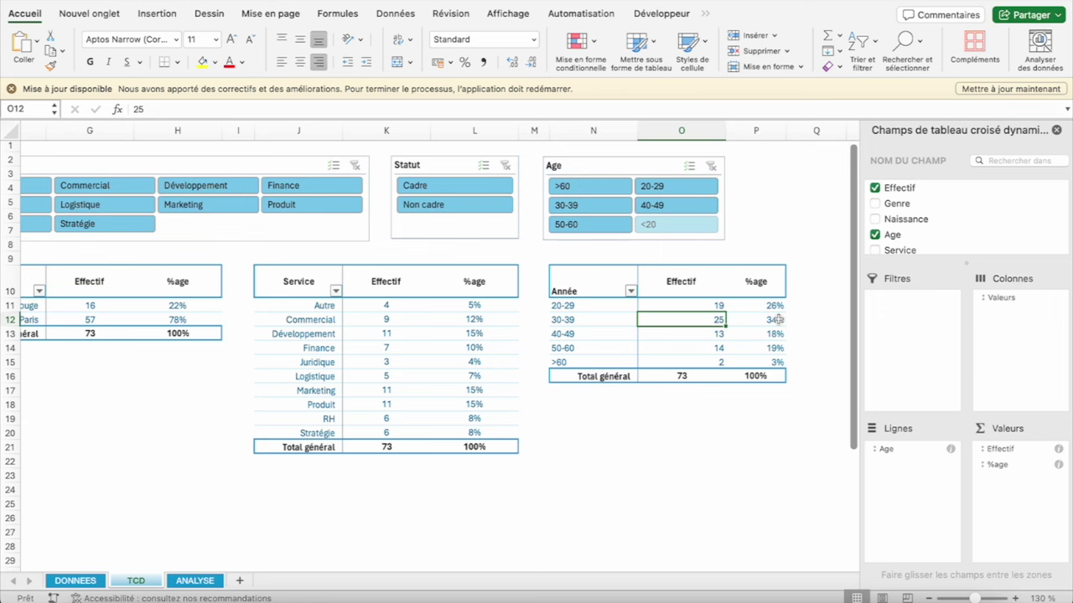
{"action": "left_click", "coordinate": [194, 580]}
{"action": "type", "text": "VRAI"}
{"action": "key", "text": "Return"}
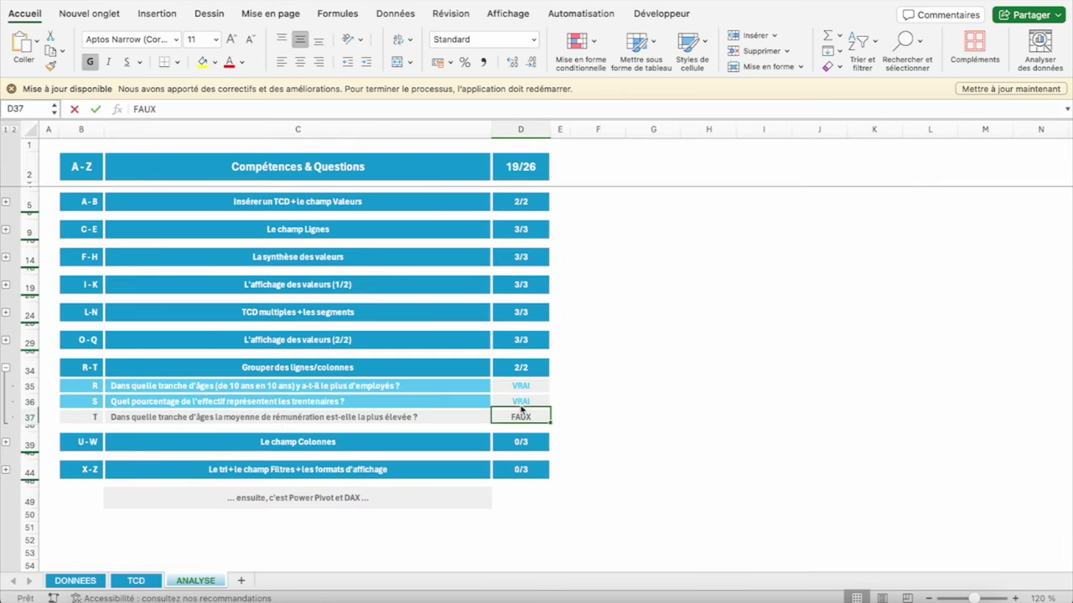
{"action": "left_click", "coordinate": [134, 580]}
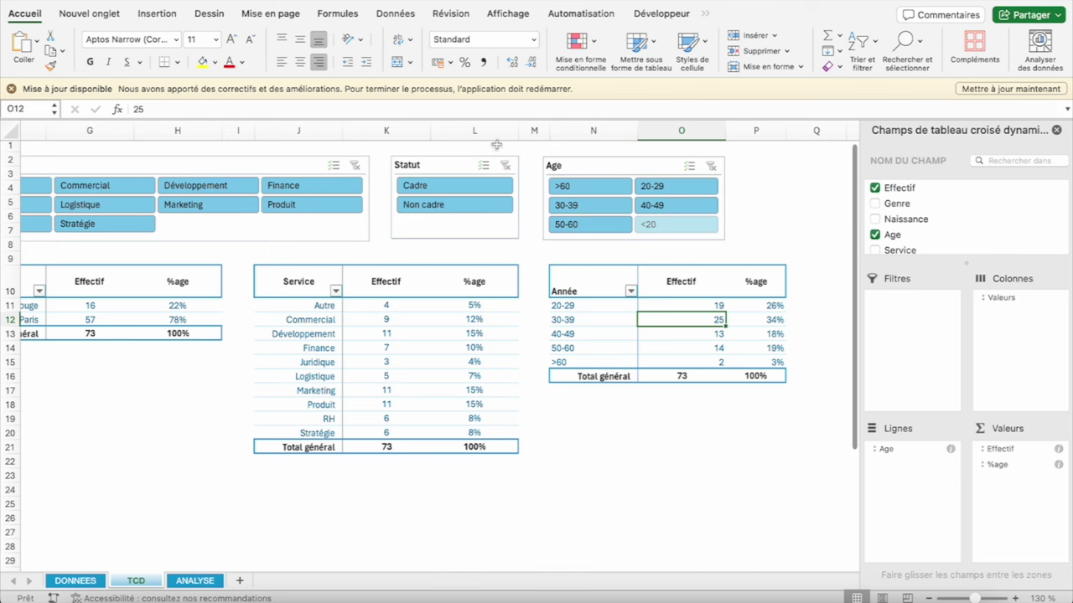
Try the >60 filter, then connect the Age slicer to the first pivot table
{"action": "left_click", "coordinate": [613, 185]}
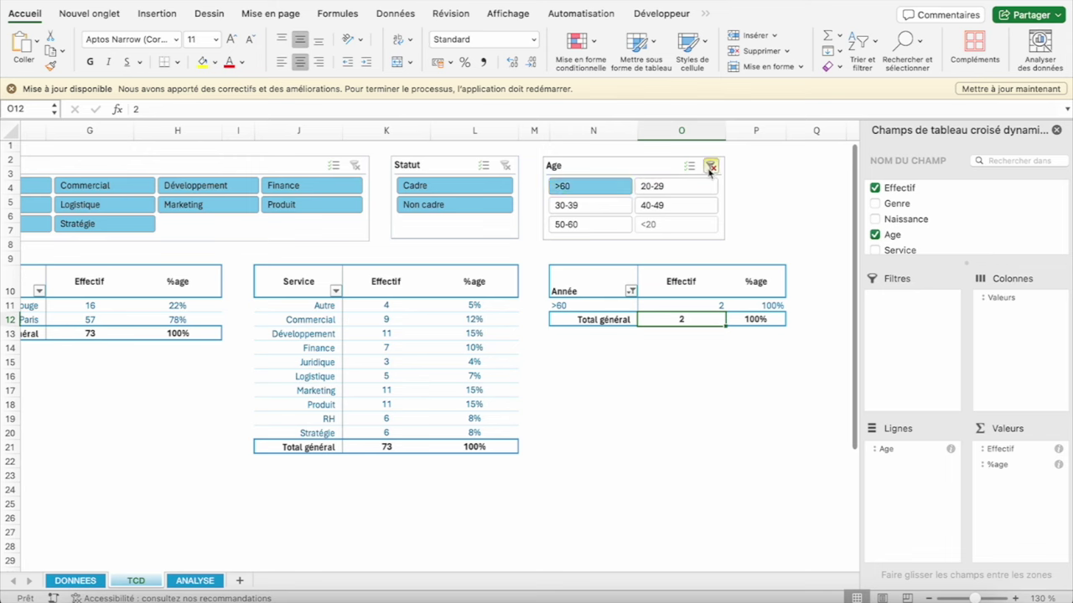
{"action": "left_click", "coordinate": [710, 167]}
{"action": "right_click", "coordinate": [636, 172]}
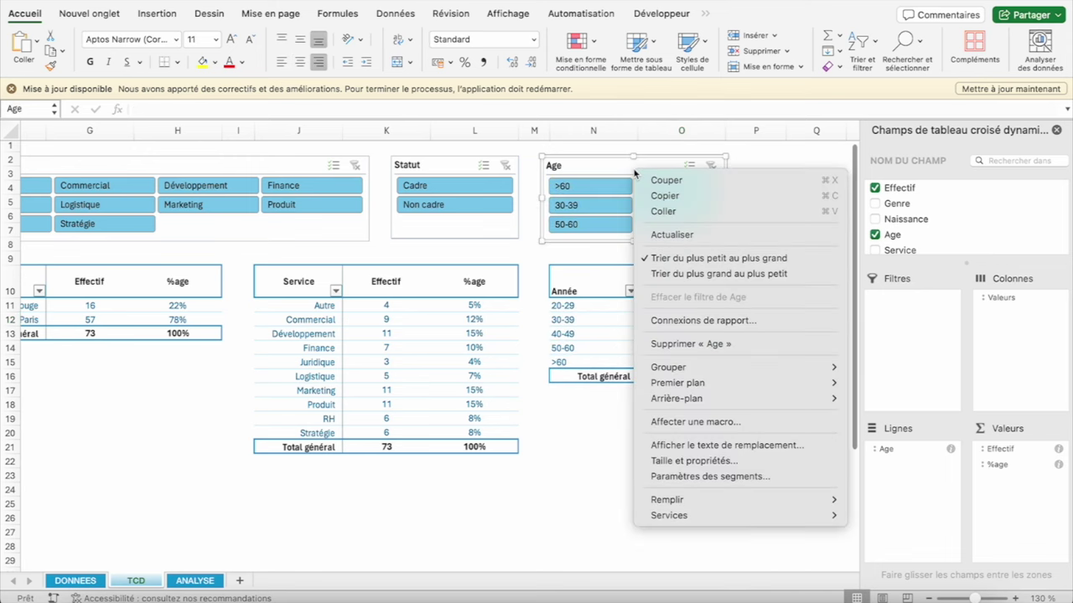
{"action": "left_click", "coordinate": [711, 322]}
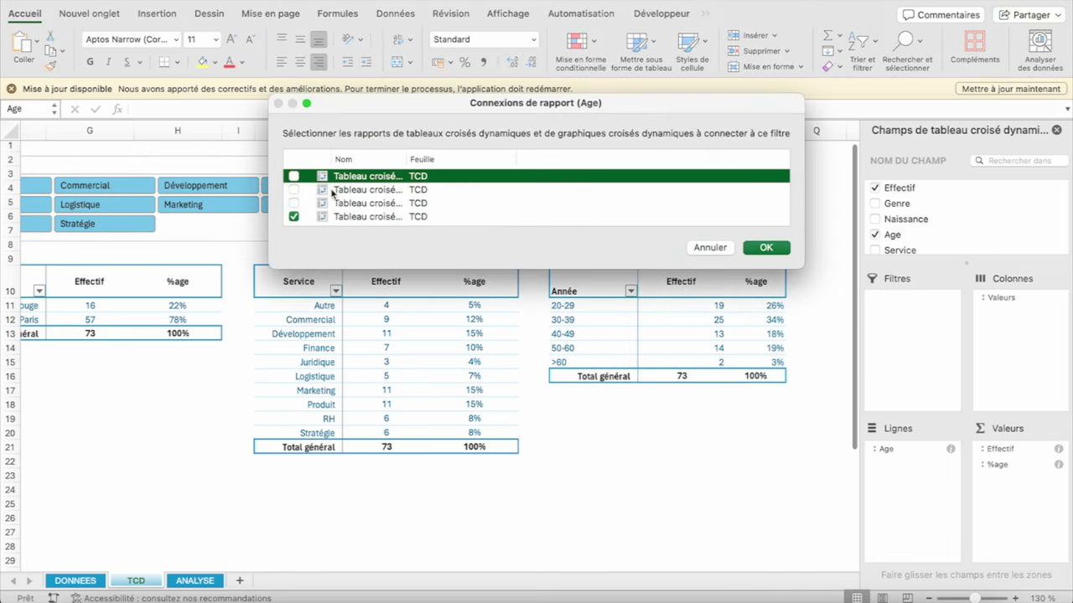
{"action": "left_click", "coordinate": [294, 177]}
{"action": "left_click", "coordinate": [766, 248]}
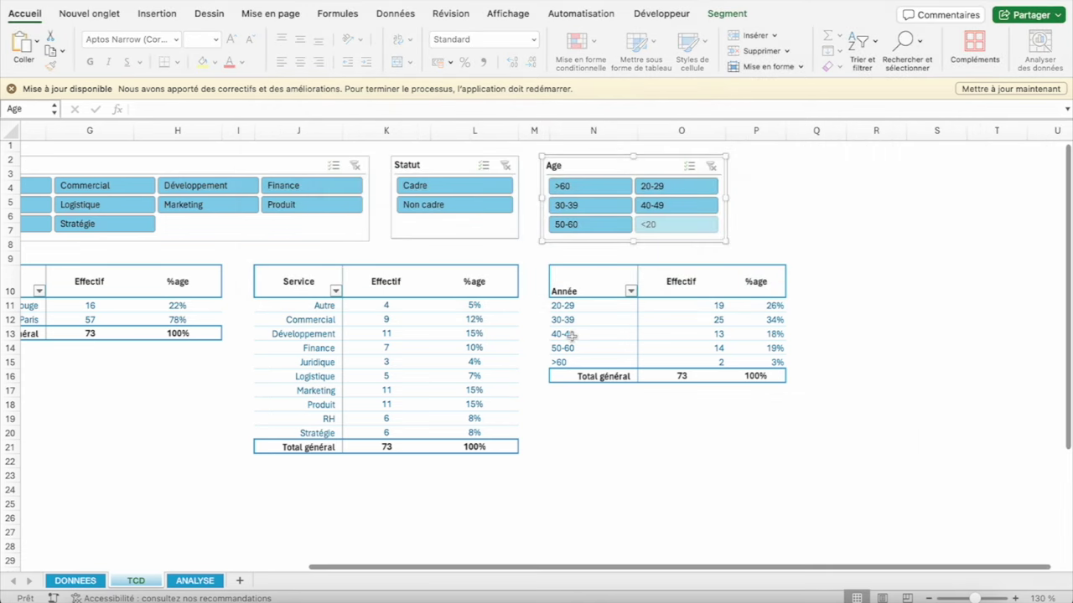
Filter all connected pivots to the 30-39 age band
{"action": "scroll", "coordinate": [570, 335], "scroll_direction": "left", "scroll_amount": 3}
{"action": "scroll", "coordinate": [570, 335], "scroll_direction": "left", "scroll_amount": 3}
{"action": "scroll", "coordinate": [570, 336], "scroll_direction": "right", "scroll_amount": 2}
{"action": "scroll", "coordinate": [569, 332], "scroll_direction": "right", "scroll_amount": 2}
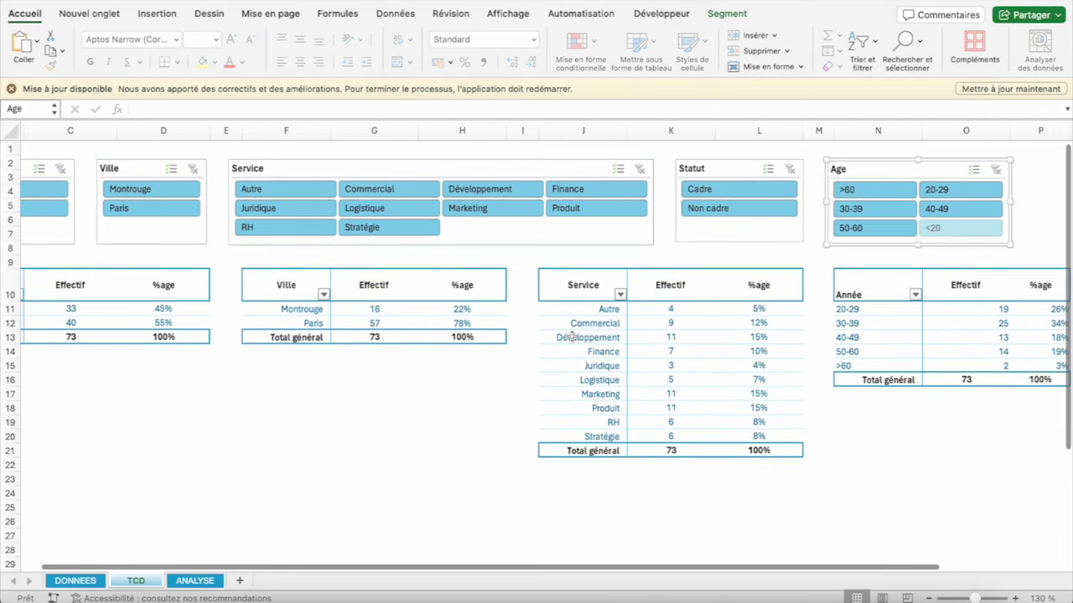
{"action": "scroll", "coordinate": [567, 329], "scroll_direction": "right", "scroll_amount": 2}
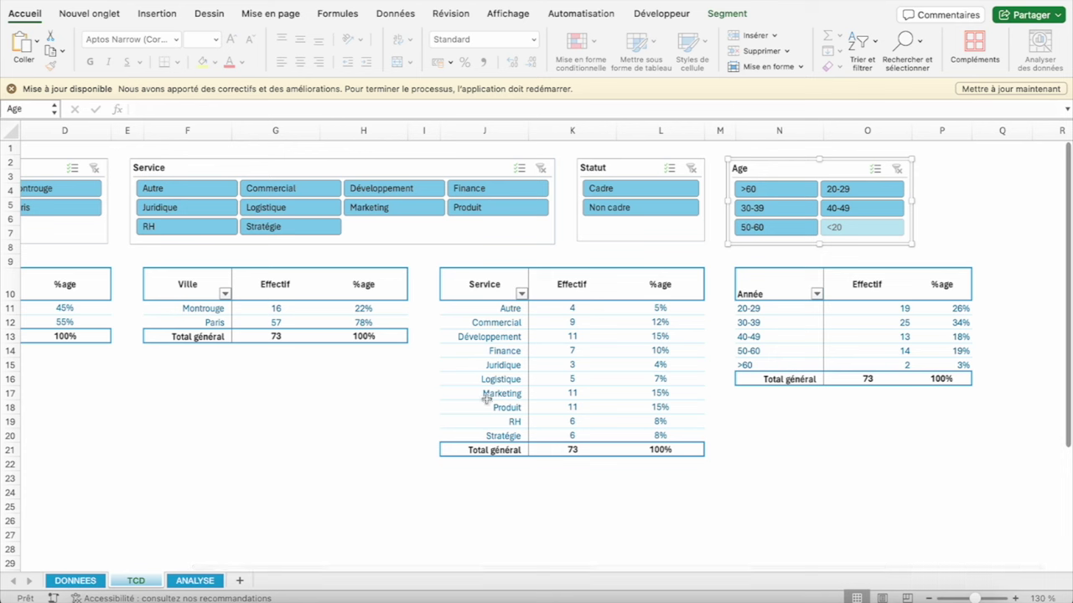
{"action": "left_click", "coordinate": [784, 208]}
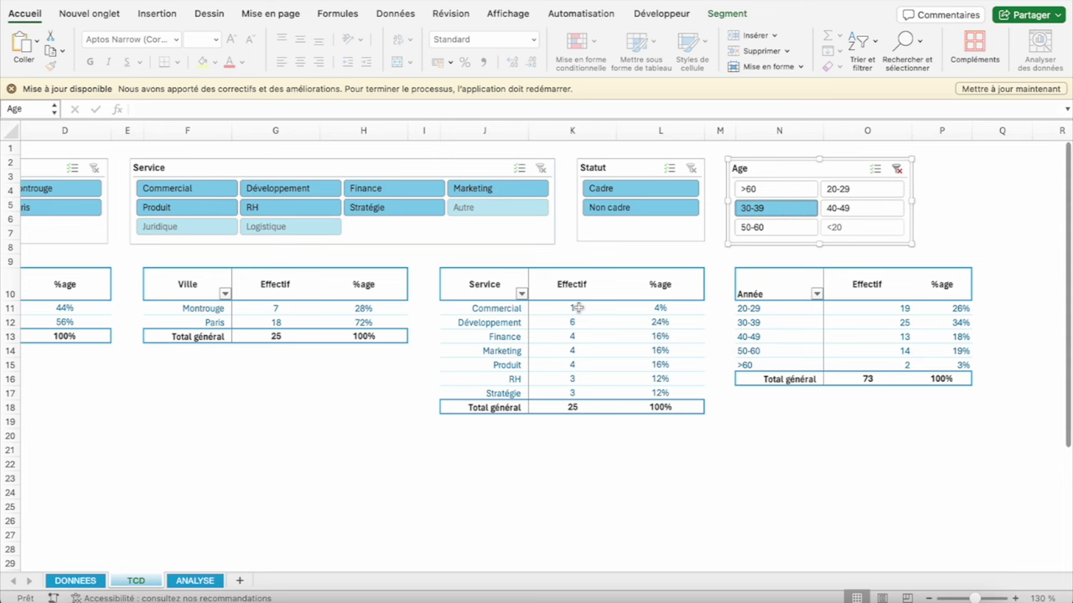
Inspect which pivot tables the Statut slicer controls, leaving its connections unchanged
{"action": "left_click", "coordinate": [575, 322]}
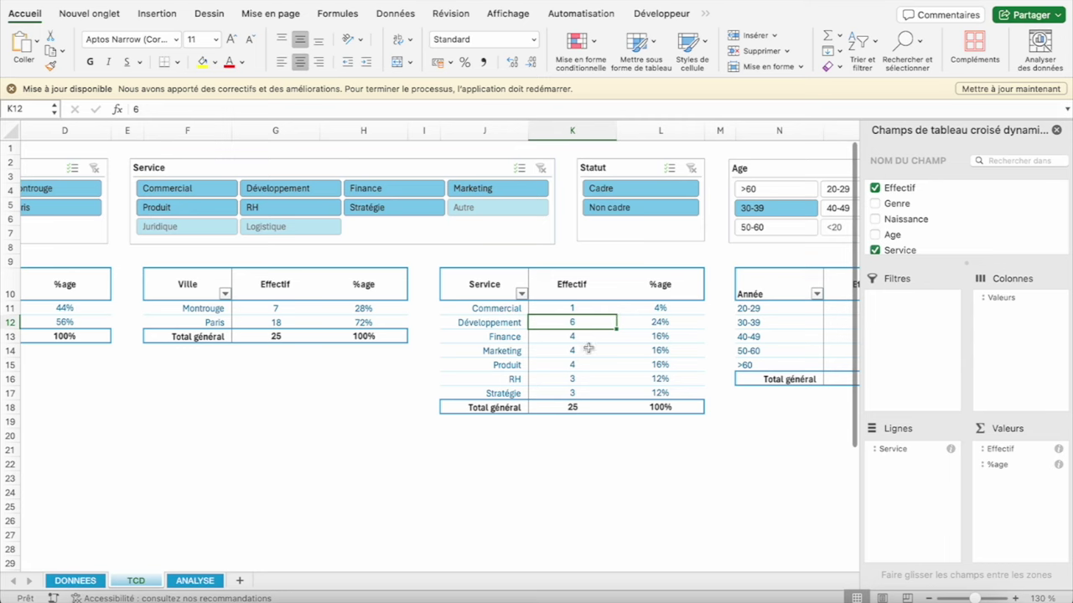
{"action": "scroll", "coordinate": [469, 359], "scroll_direction": "left", "scroll_amount": 5}
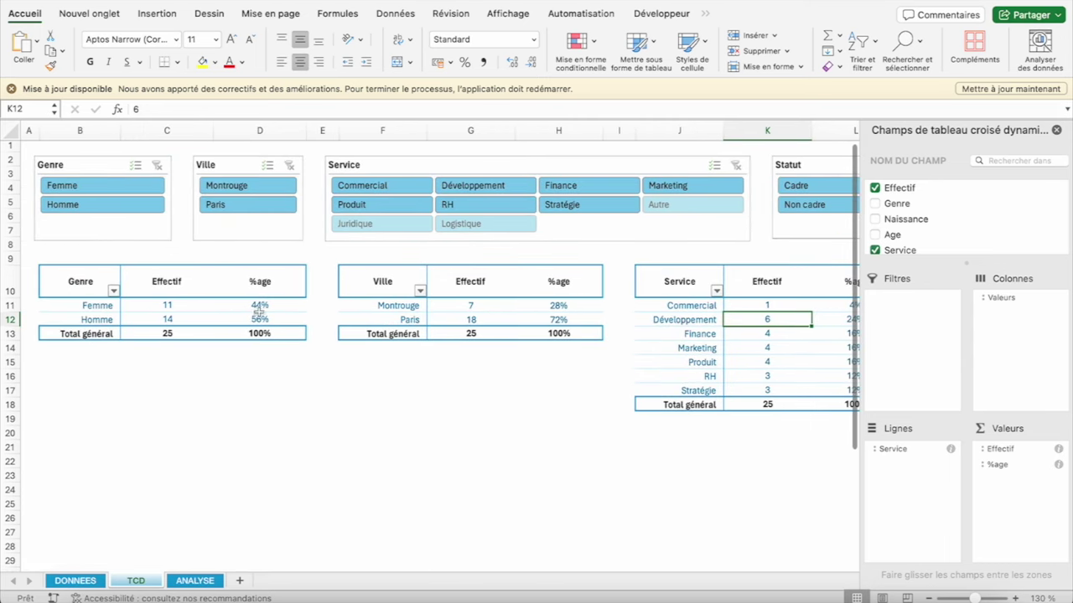
{"action": "scroll", "coordinate": [452, 292], "scroll_direction": "right", "scroll_amount": 2}
{"action": "scroll", "coordinate": [452, 293], "scroll_direction": "right", "scroll_amount": 2}
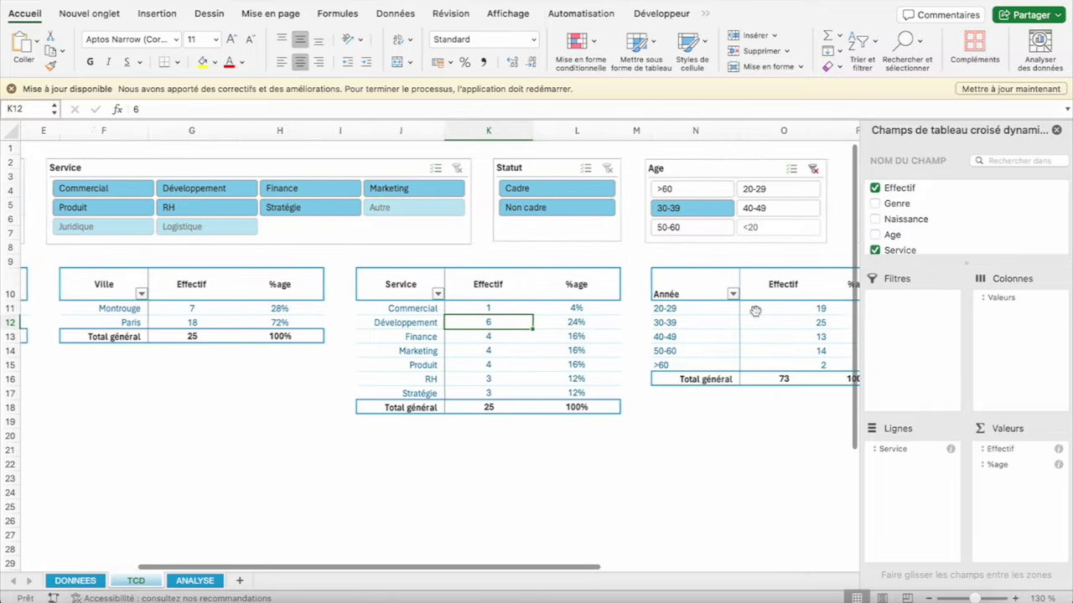
{"action": "scroll", "coordinate": [452, 292], "scroll_direction": "right", "scroll_amount": 2}
{"action": "scroll", "coordinate": [452, 293], "scroll_direction": "right", "scroll_amount": 2}
{"action": "left_click", "coordinate": [483, 166]}
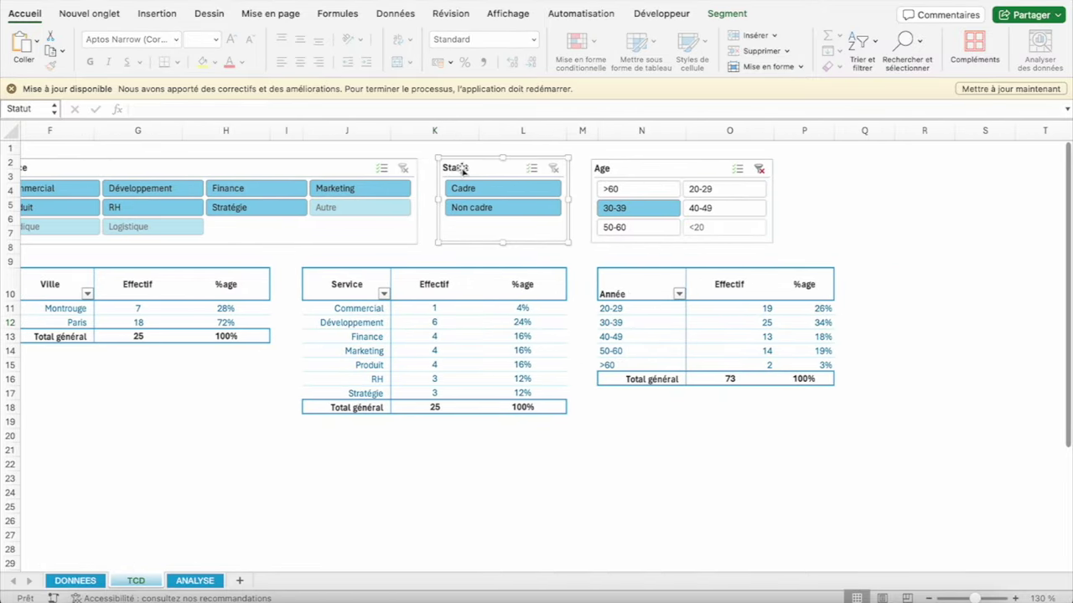
{"action": "right_click", "coordinate": [461, 168]}
{"action": "left_click", "coordinate": [518, 321]}
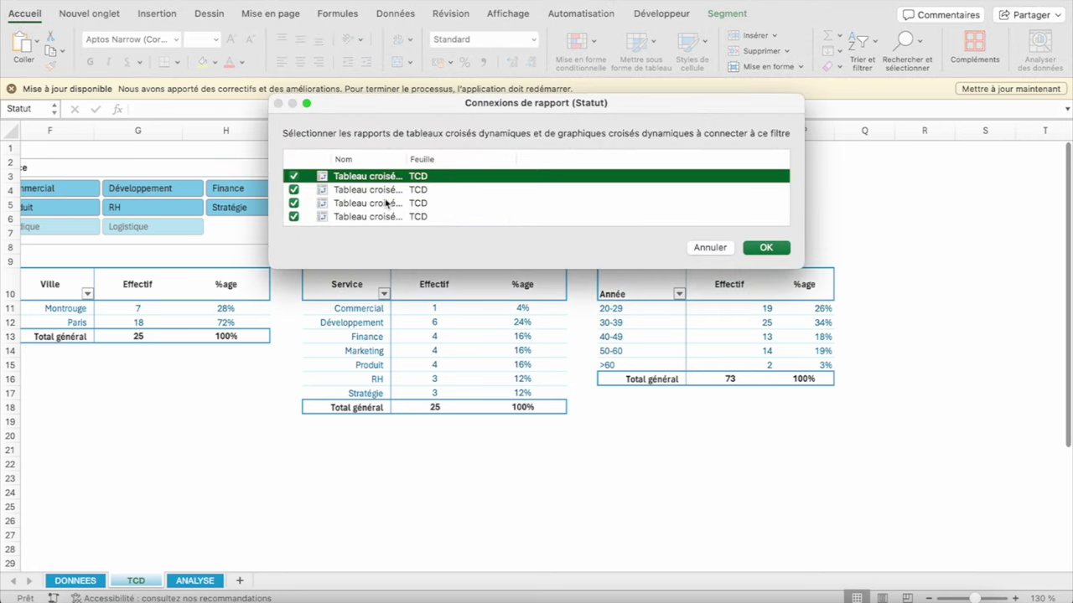
{"action": "left_click", "coordinate": [709, 247]}
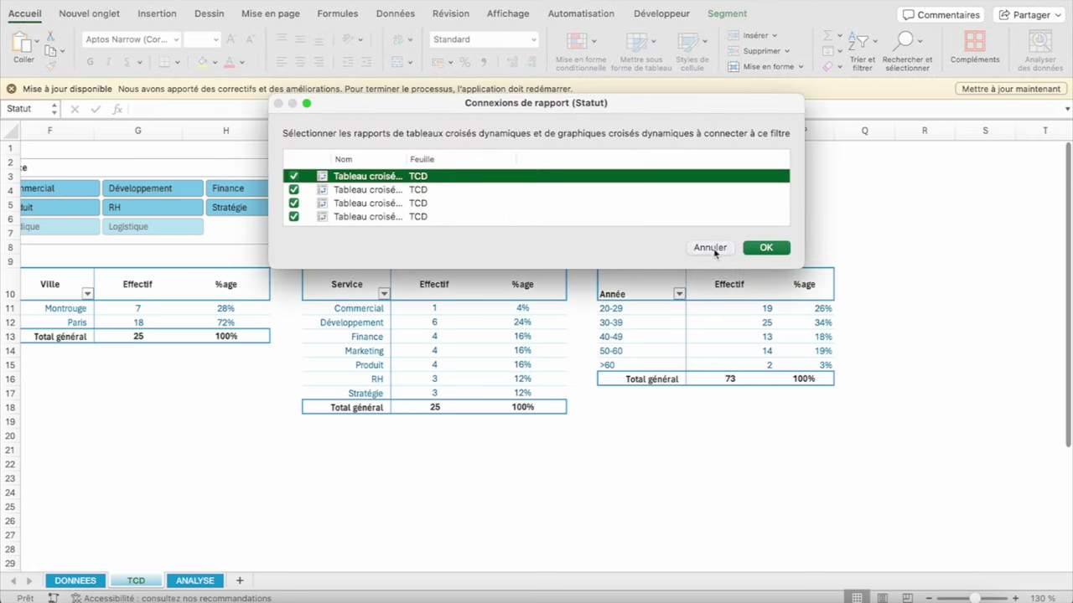
Connect the Service slicer to the fourth pivot, then test and clear a Développement filter
{"action": "right_click", "coordinate": [295, 167]}
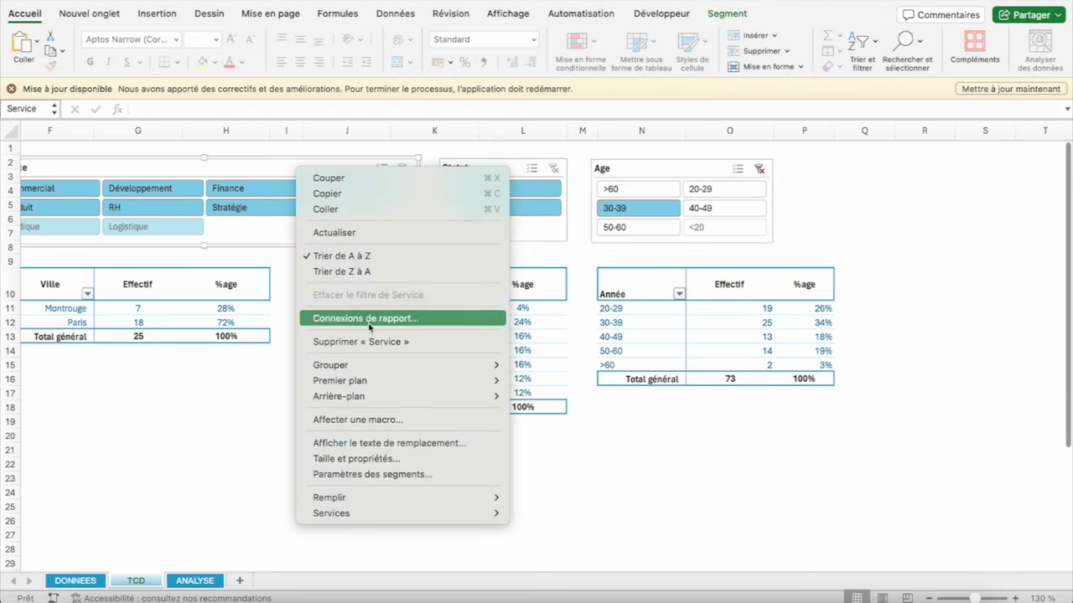
{"action": "left_click", "coordinate": [366, 320]}
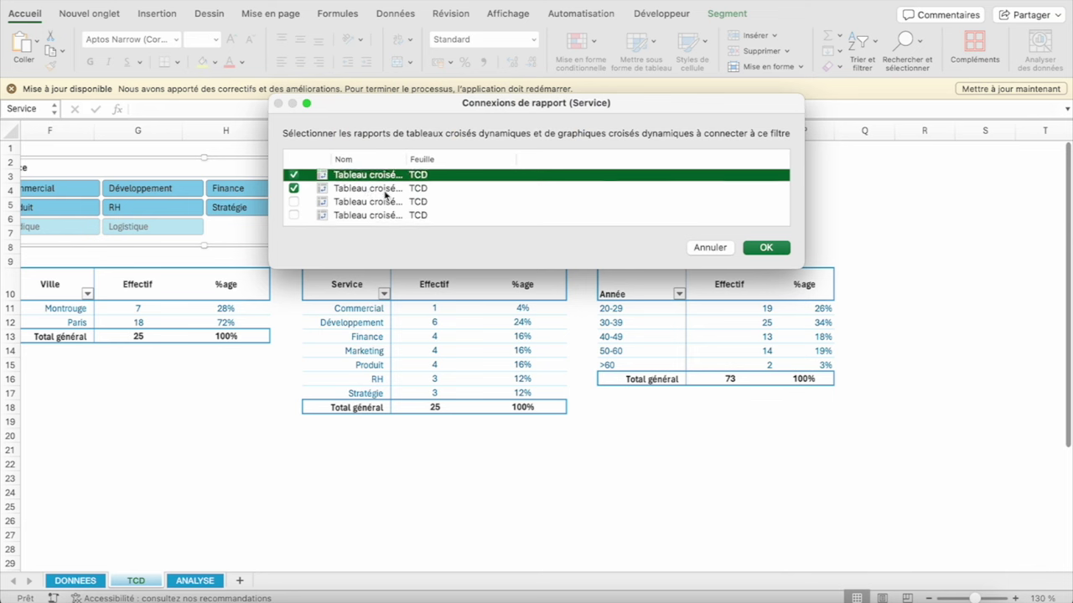
{"action": "left_click", "coordinate": [293, 217]}
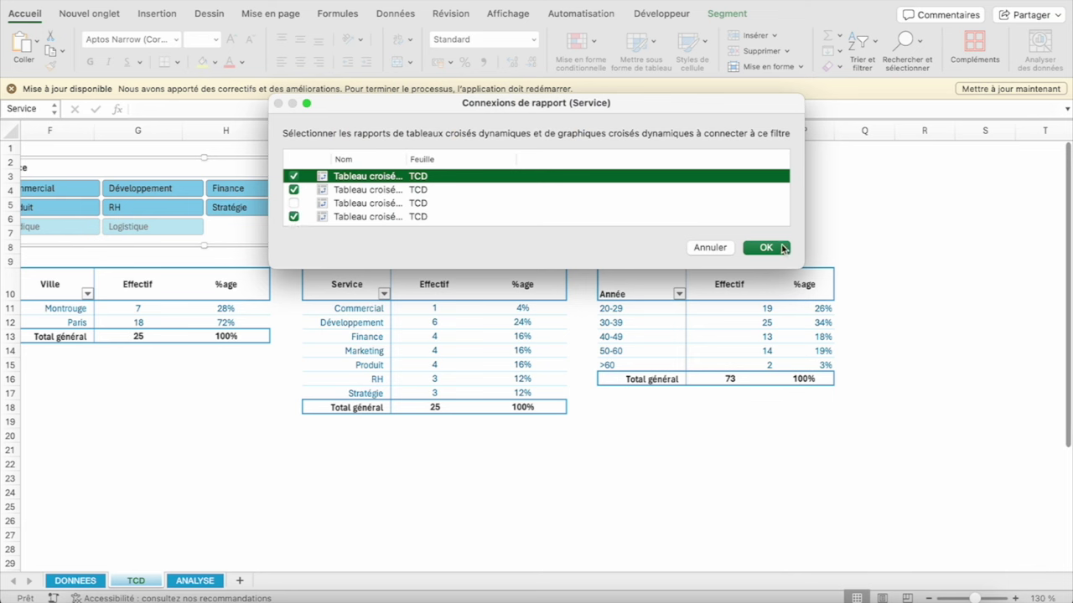
{"action": "left_click", "coordinate": [765, 248]}
{"action": "left_click", "coordinate": [241, 193]}
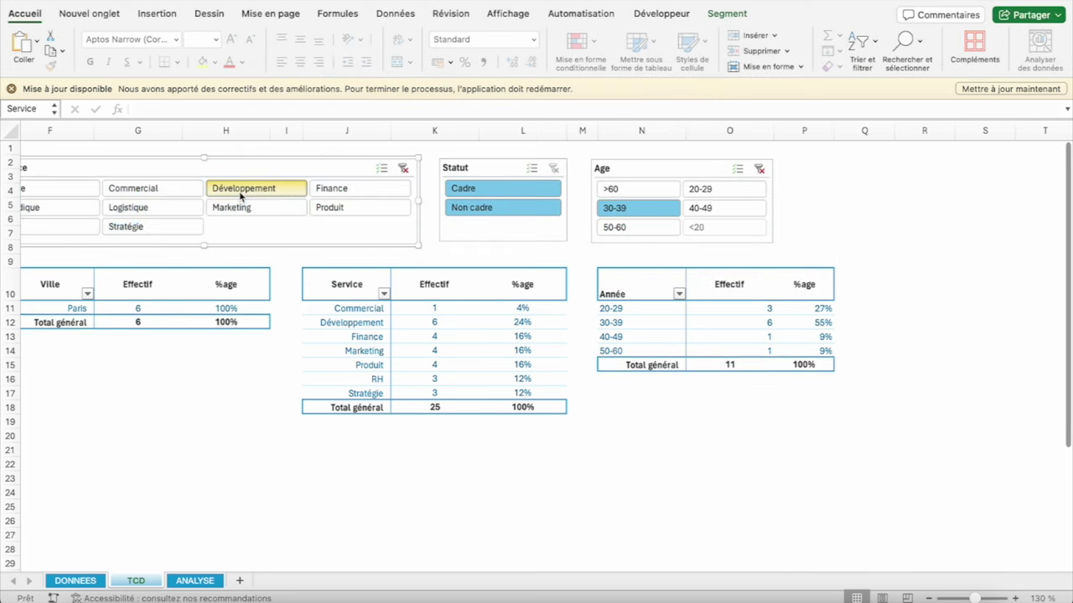
{"action": "left_click", "coordinate": [401, 168]}
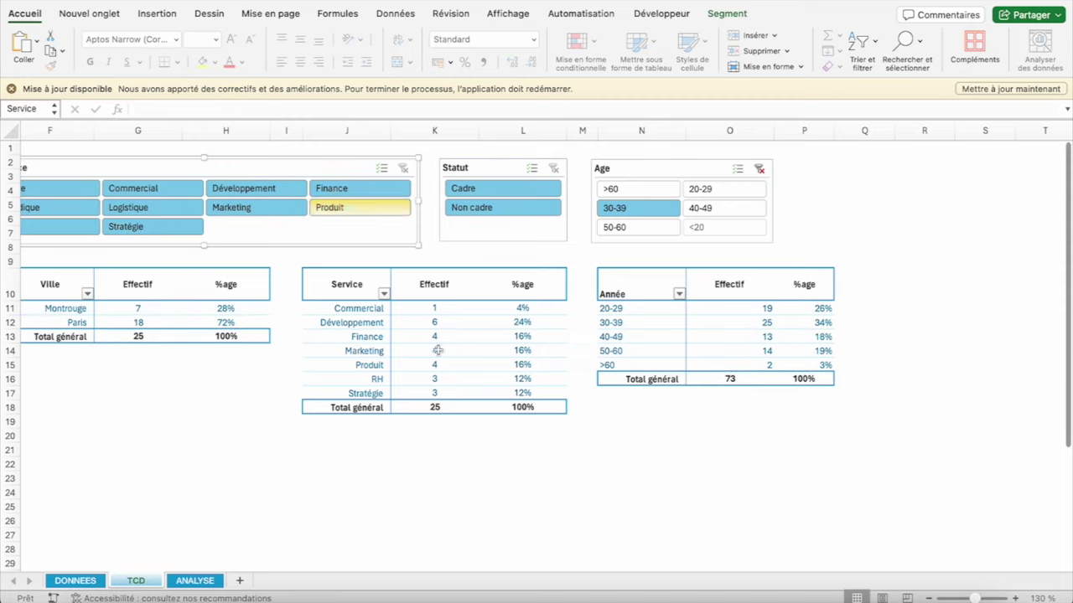
Inspect the Ville slicer's pivot table connections without changing them
{"action": "scroll", "coordinate": [438, 455], "scroll_direction": "left", "scroll_amount": 5}
{"action": "left_click", "coordinate": [206, 171]}
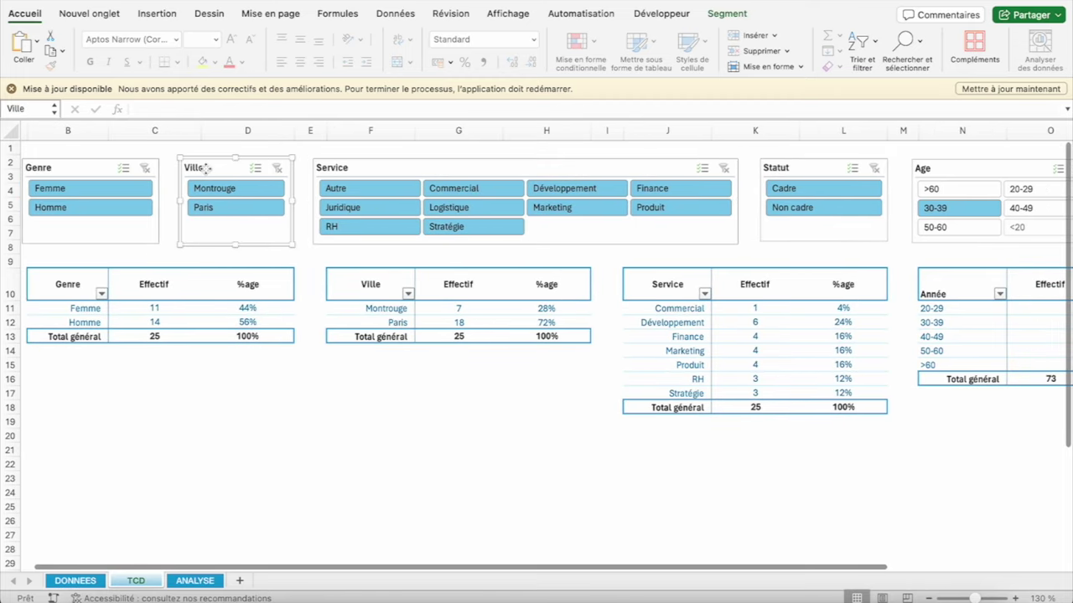
{"action": "left_click", "coordinate": [88, 173], "text": "shift"}
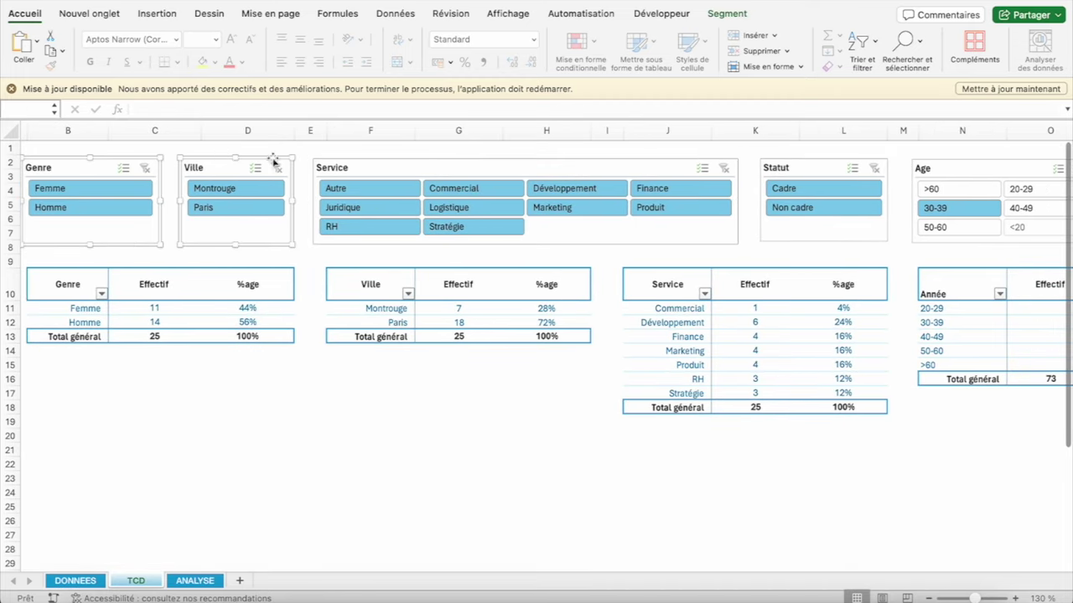
{"action": "left_click", "coordinate": [347, 160]}
{"action": "left_click", "coordinate": [256, 168]}
{"action": "right_click", "coordinate": [217, 170]}
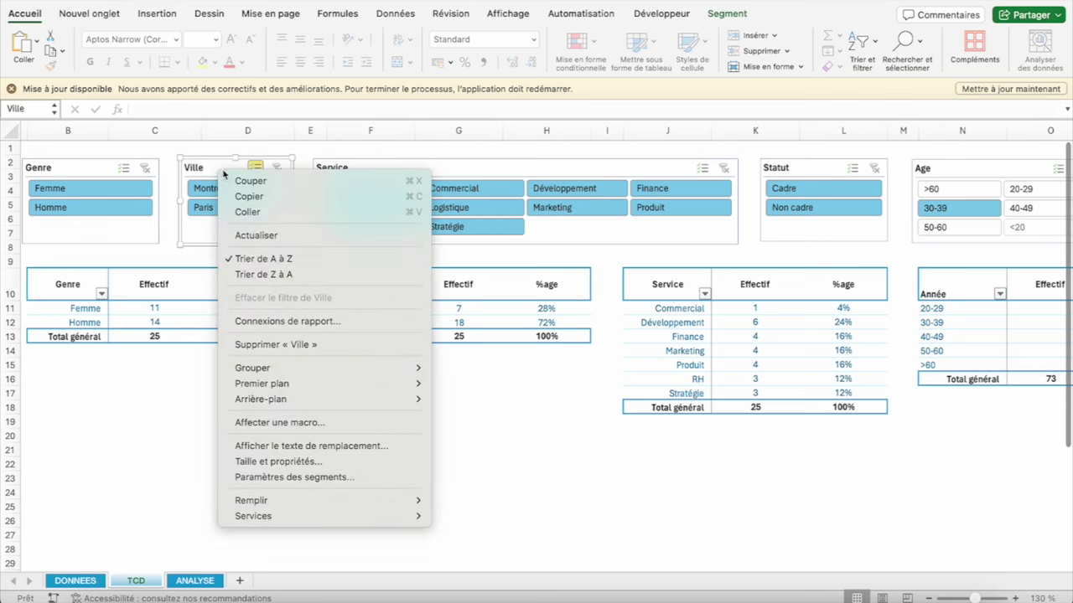
{"action": "key", "text": "Escape"}
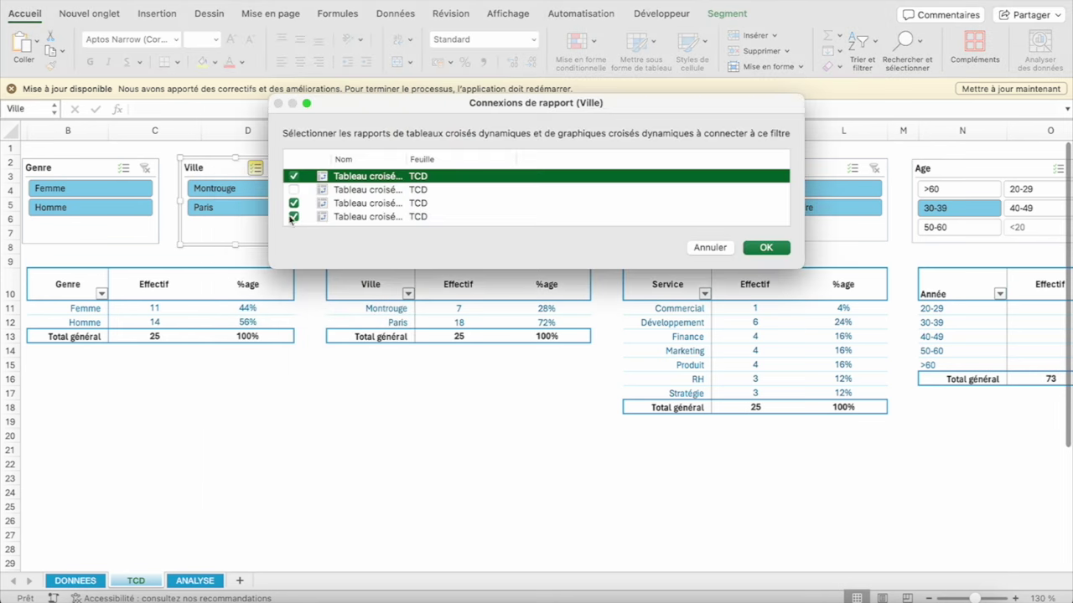
{"action": "left_click", "coordinate": [766, 247]}
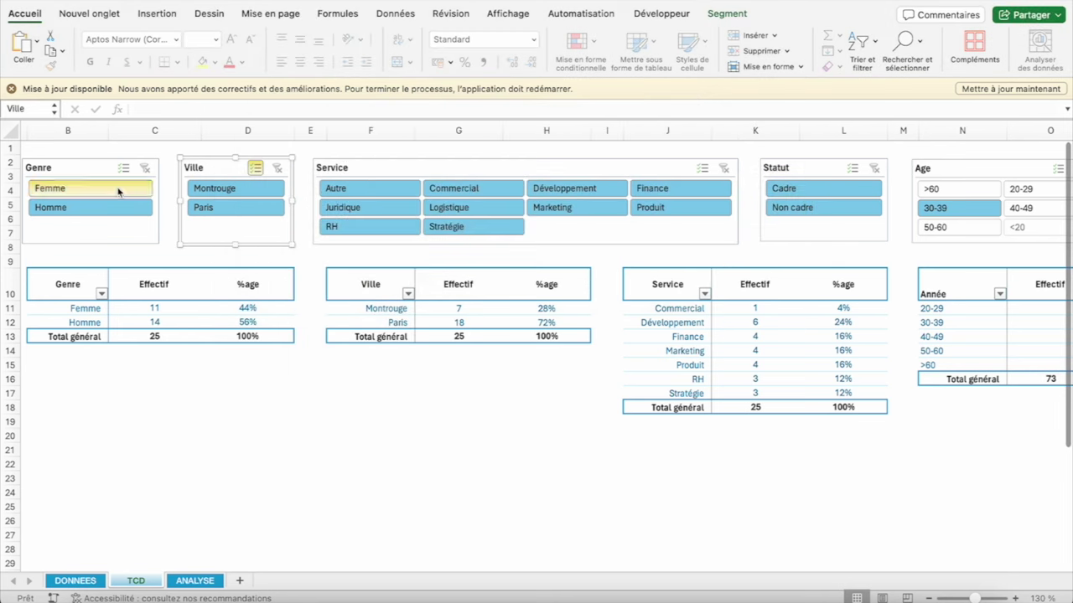
Test the Genre slicer with a Femme filter, then clear it
{"action": "left_click", "coordinate": [89, 164]}
{"action": "right_click", "coordinate": [89, 164]}
{"action": "left_click", "coordinate": [48, 187]}
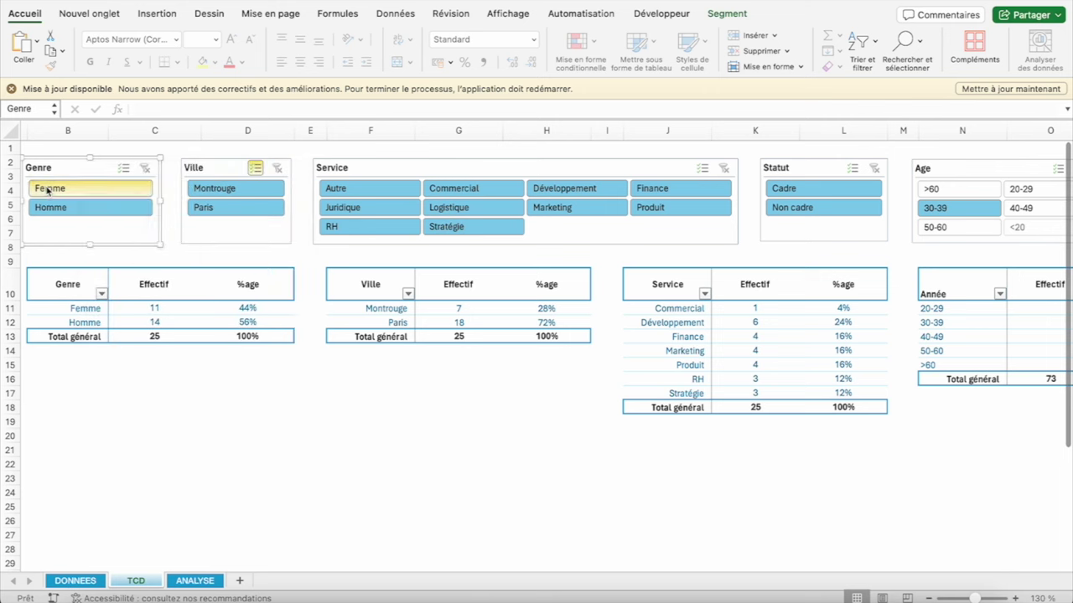
{"action": "left_click", "coordinate": [47, 188]}
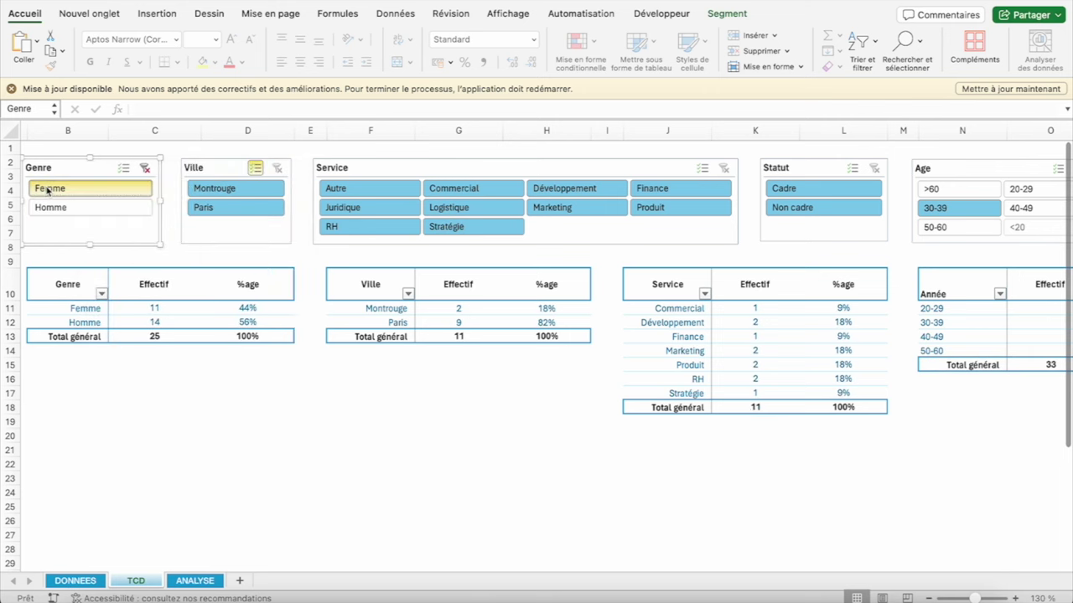
{"action": "left_click", "coordinate": [145, 167]}
{"action": "left_click", "coordinate": [255, 168]}
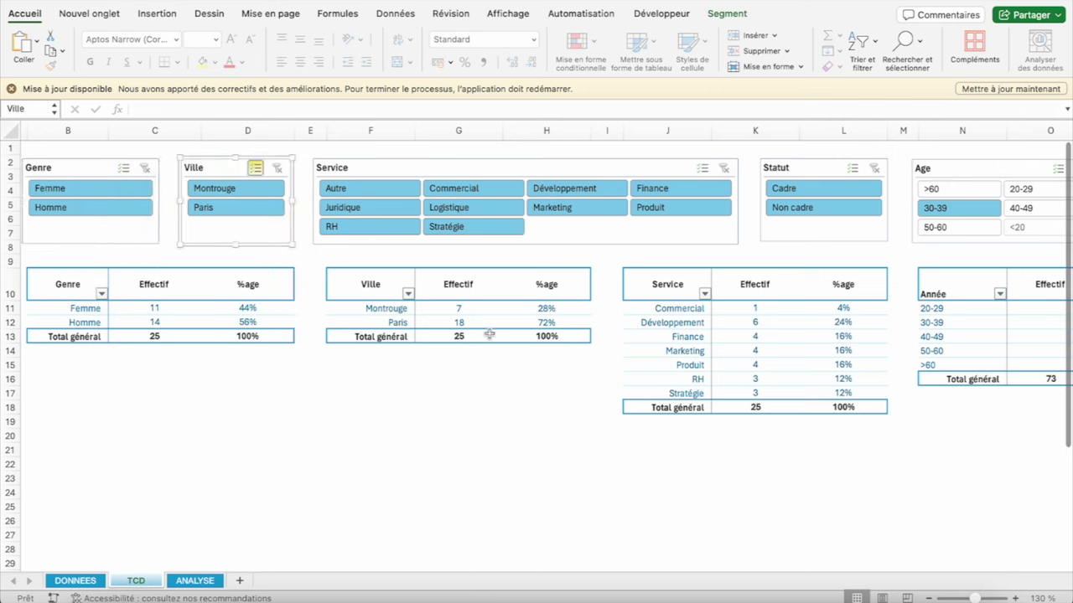
Check the DONNEES sheet, then open the age pivot's field list back on TCD
{"action": "left_click", "coordinate": [255, 168]}
{"action": "scroll", "coordinate": [719, 433], "scroll_direction": "right", "scroll_amount": 5}
{"action": "scroll", "coordinate": [719, 433], "scroll_direction": "right", "scroll_amount": 4}
{"action": "scroll", "coordinate": [718, 433], "scroll_direction": "right", "scroll_amount": 1}
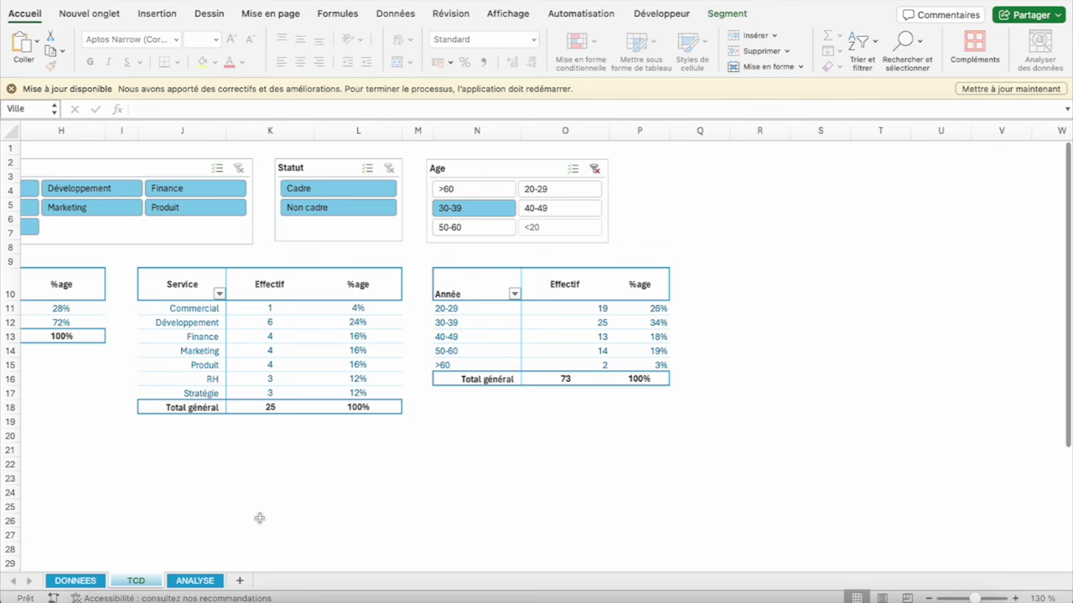
{"action": "left_click", "coordinate": [75, 581]}
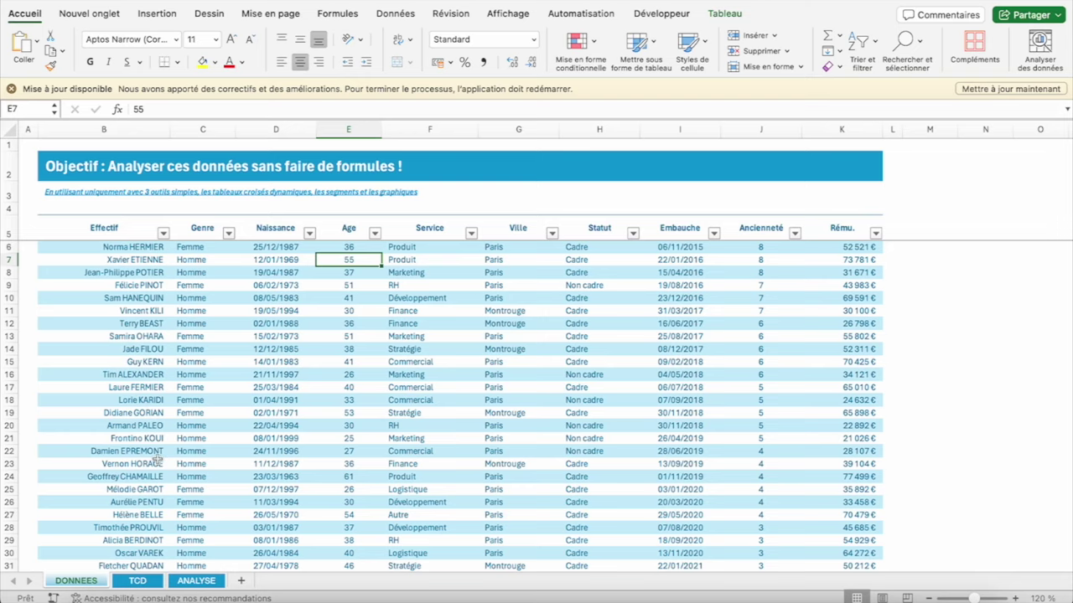
{"action": "key", "text": "ctrl+Page_Down"}
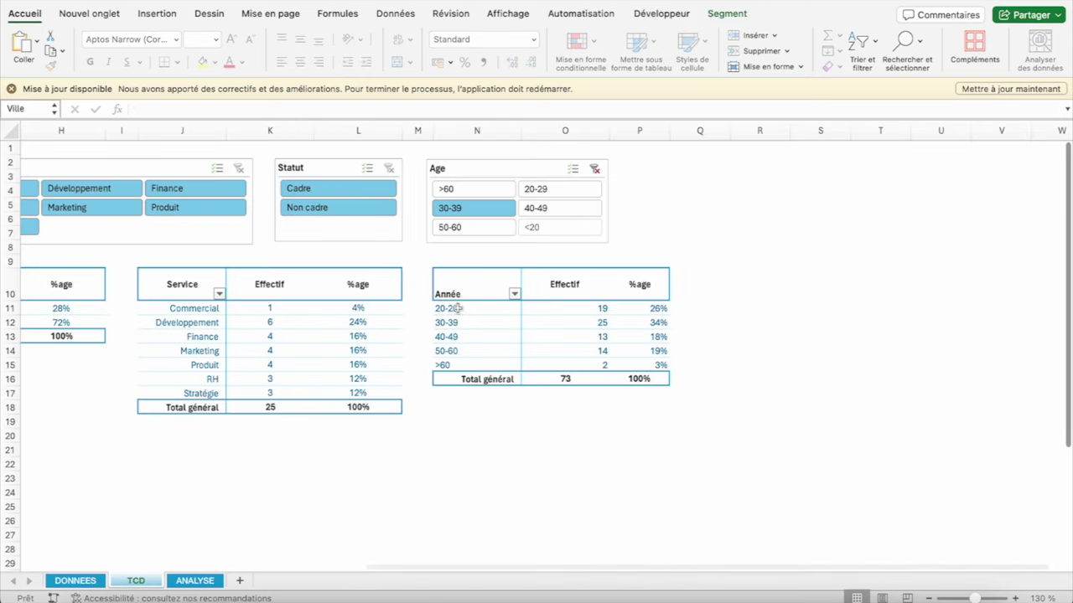
{"action": "left_click", "coordinate": [458, 308]}
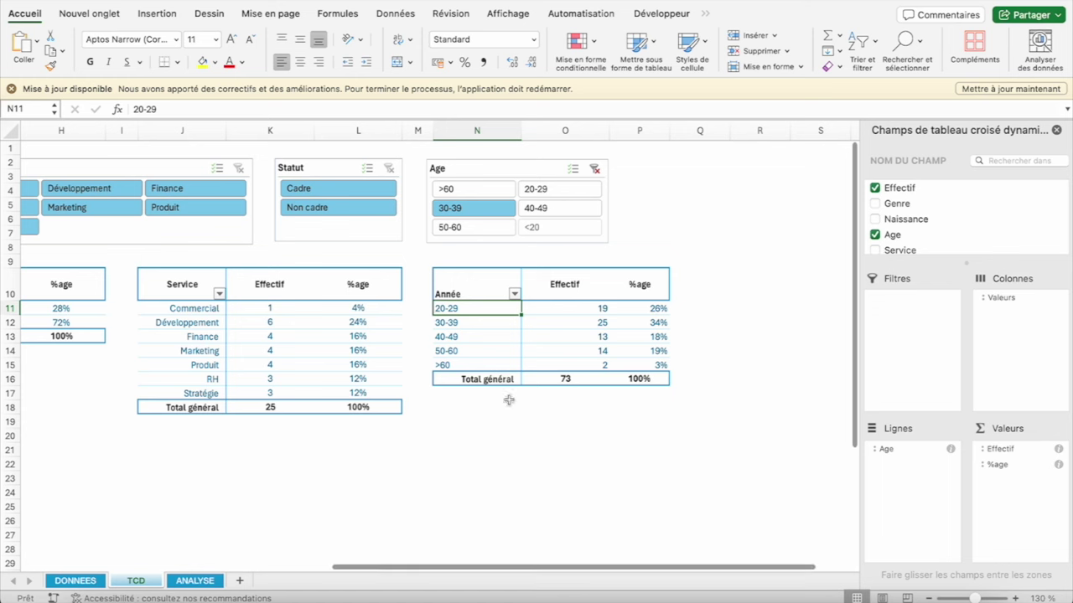
Add the Rému. field as a value column to the age pivot
{"action": "scroll", "coordinate": [895, 251], "scroll_direction": "down", "scroll_amount": 2}
{"action": "scroll", "coordinate": [897, 252], "scroll_direction": "down", "scroll_amount": 3}
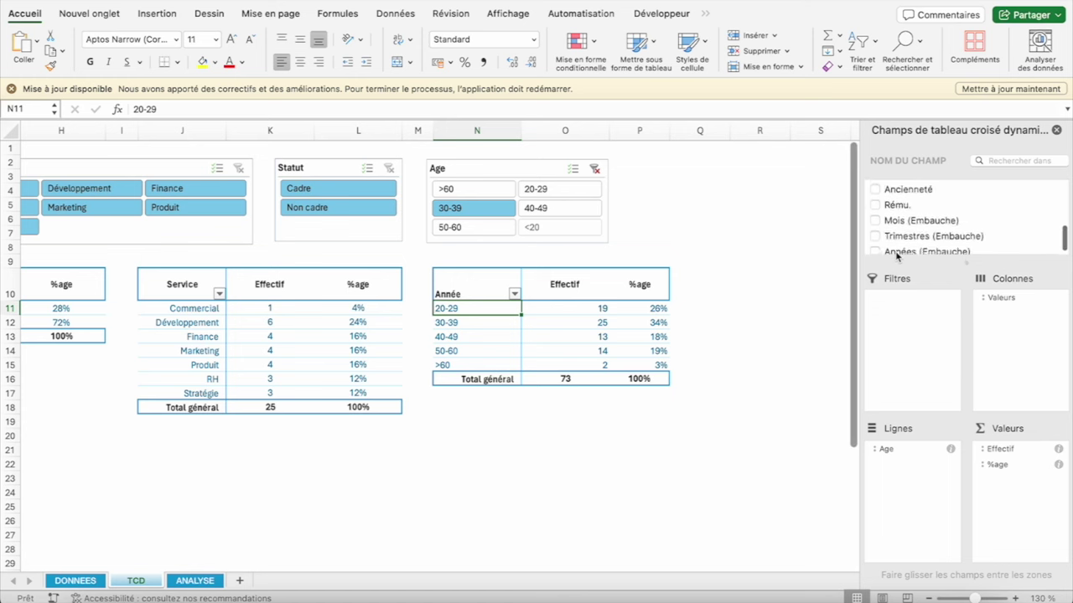
{"action": "scroll", "coordinate": [898, 243], "scroll_direction": "up", "scroll_amount": 1}
{"action": "scroll", "coordinate": [904, 216], "scroll_direction": "up", "scroll_amount": 2}
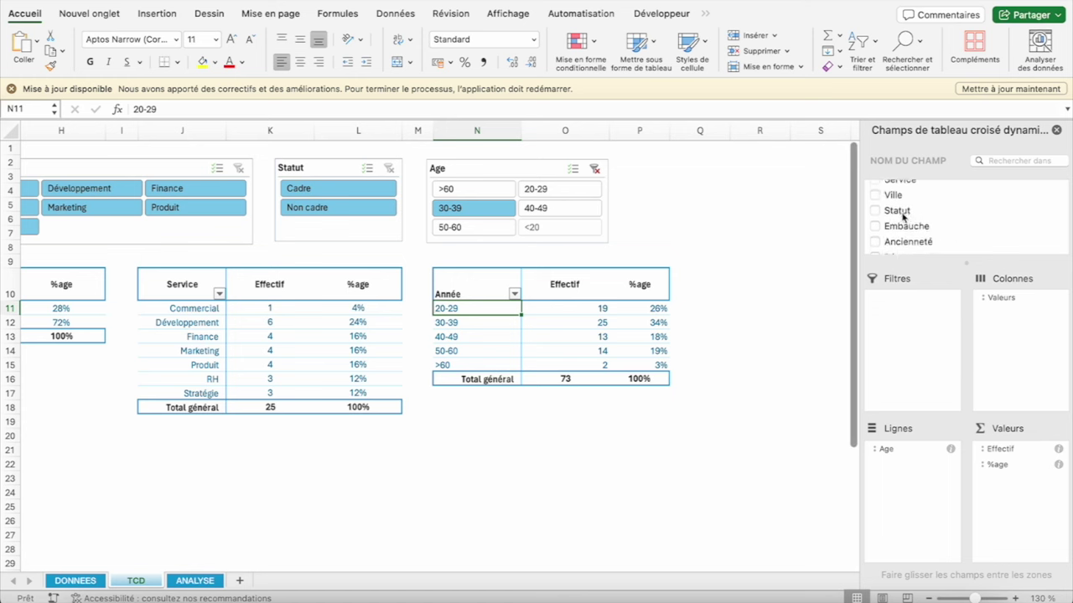
{"action": "scroll", "coordinate": [922, 216], "scroll_direction": "down", "scroll_amount": 1}
{"action": "scroll", "coordinate": [929, 220], "scroll_direction": "down", "scroll_amount": 2}
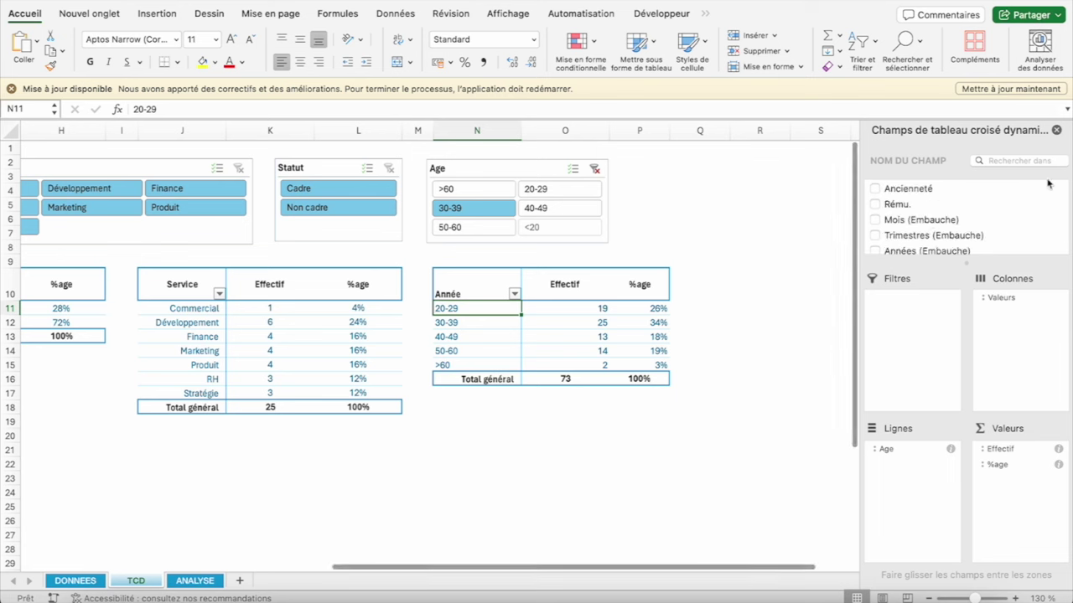
{"action": "left_click", "coordinate": [898, 206]}
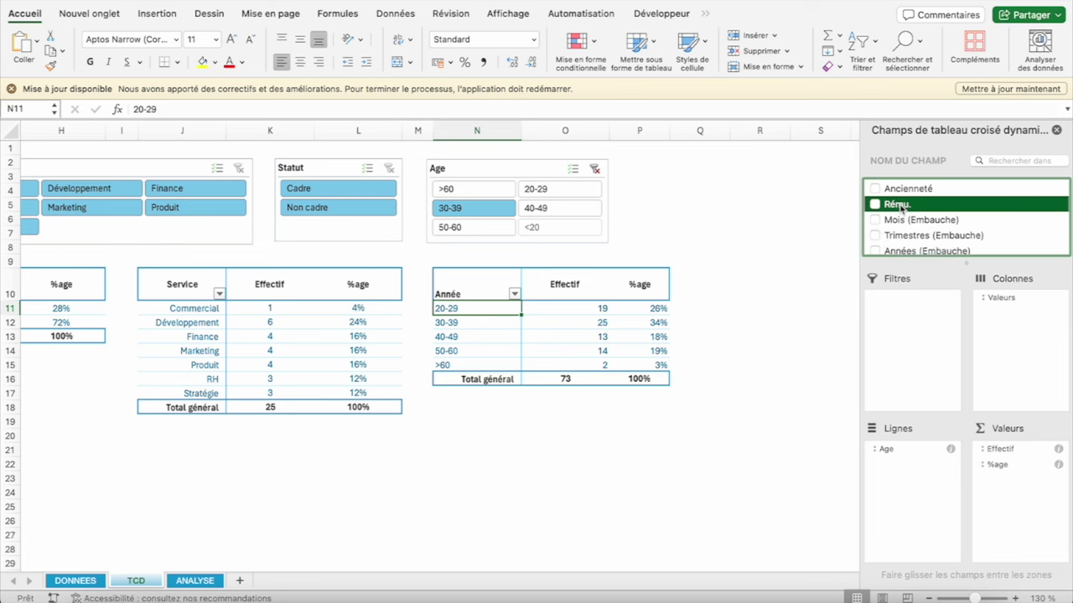
{"action": "left_click_drag", "start_coordinate": [901, 207], "coordinate": [1026, 493]}
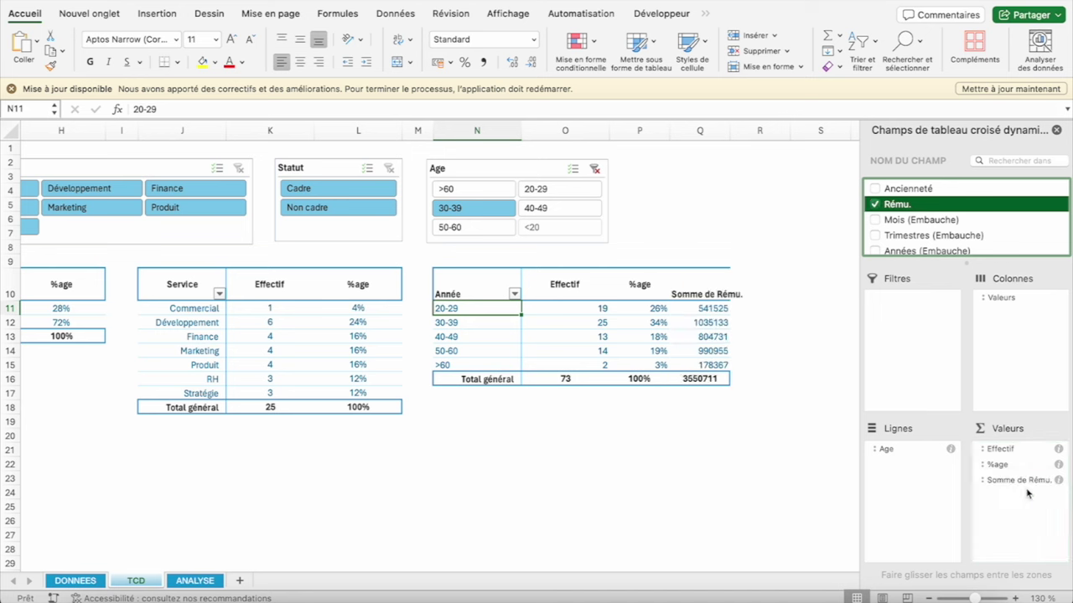
Rename the Somme de Rému. header to 'Rému moyenne' and widen column Q
{"action": "left_click", "coordinate": [705, 310]}
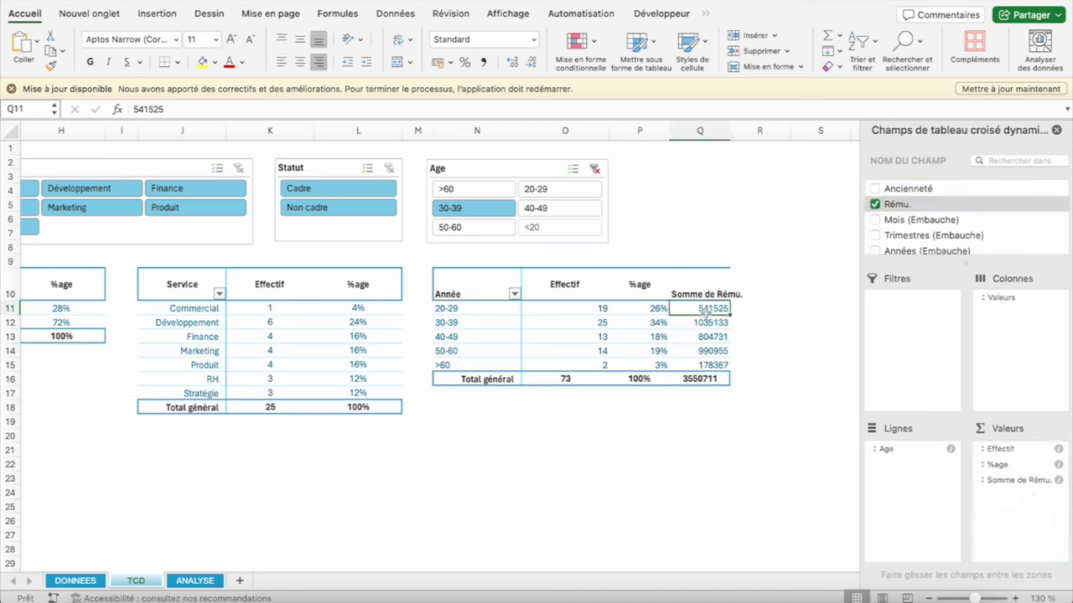
{"action": "left_click", "coordinate": [691, 289]}
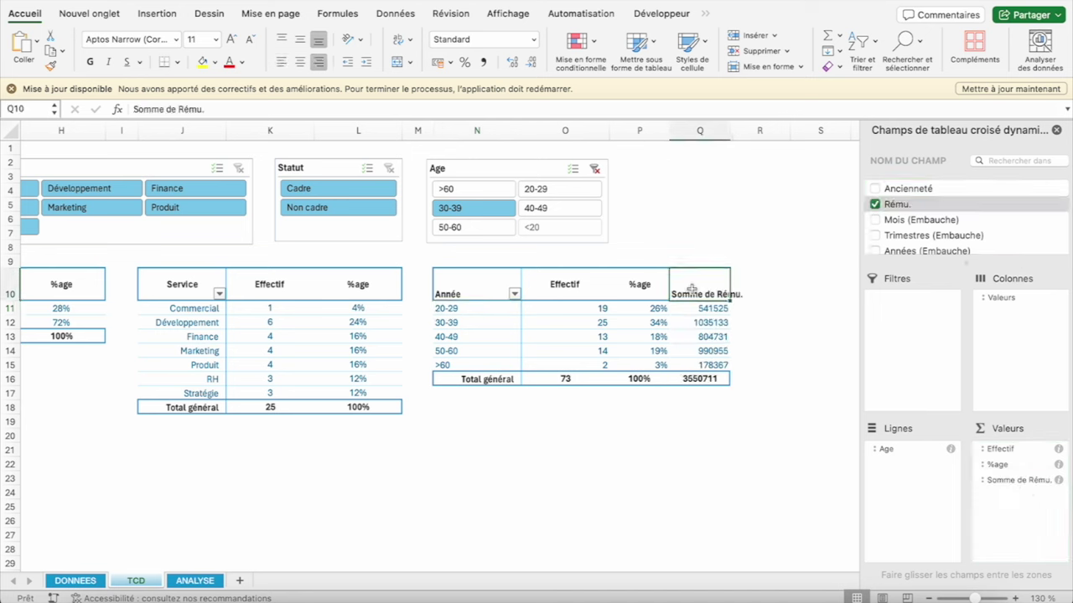
{"action": "type", "text": "Rému"}
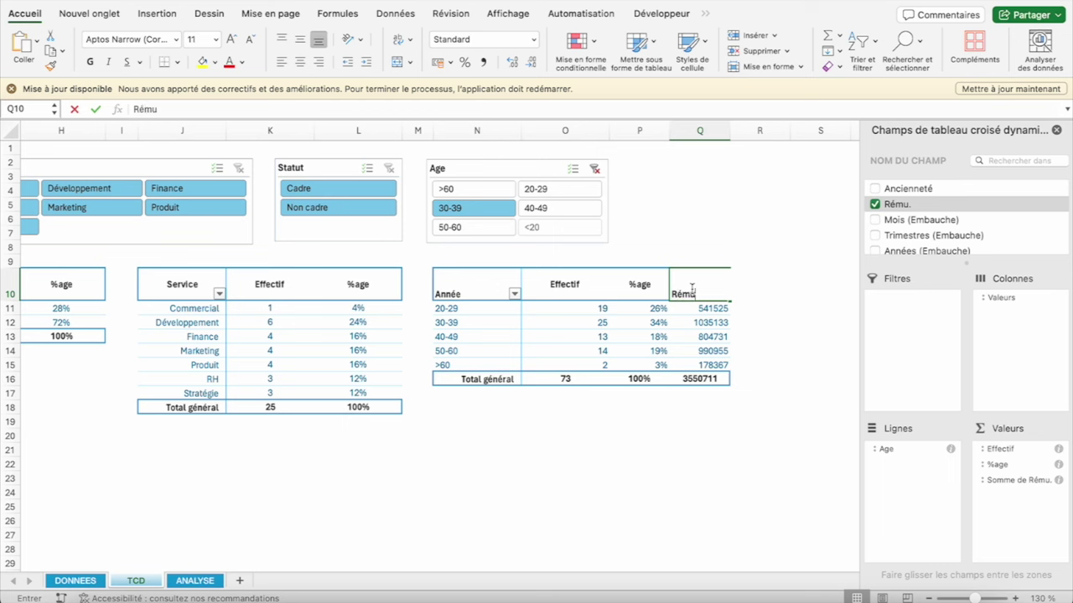
{"action": "type", "text": " moyenne"}
{"action": "key", "text": "Return"}
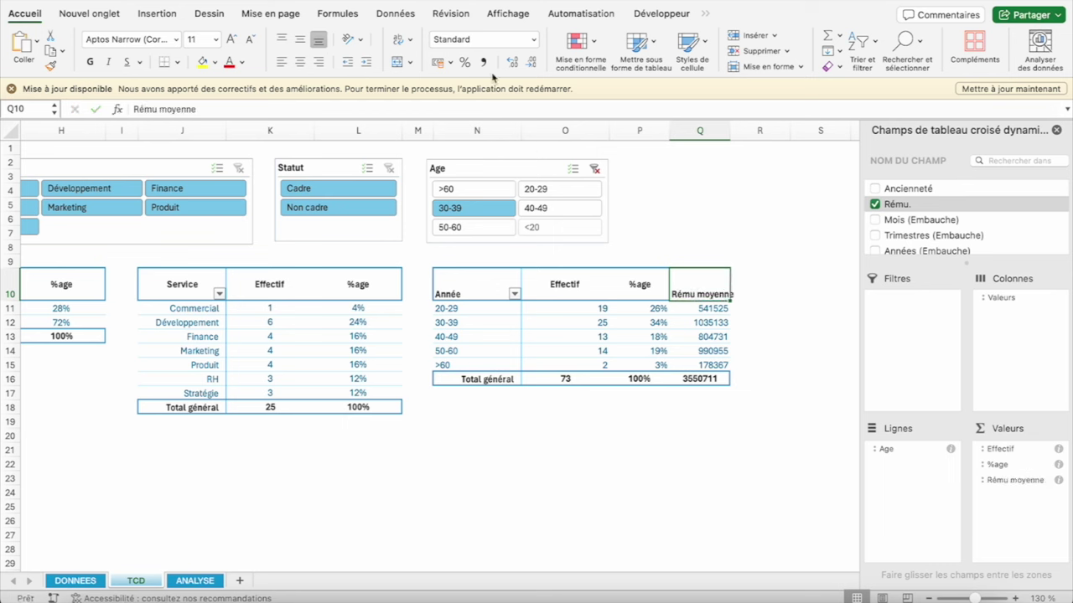
{"action": "mouse_move", "coordinate": [730, 131]}
{"action": "left_mouse_down"}
{"action": "mouse_move", "coordinate": [765, 130]}
{"action": "mouse_move", "coordinate": [698, 133]}
{"action": "left_mouse_up"}
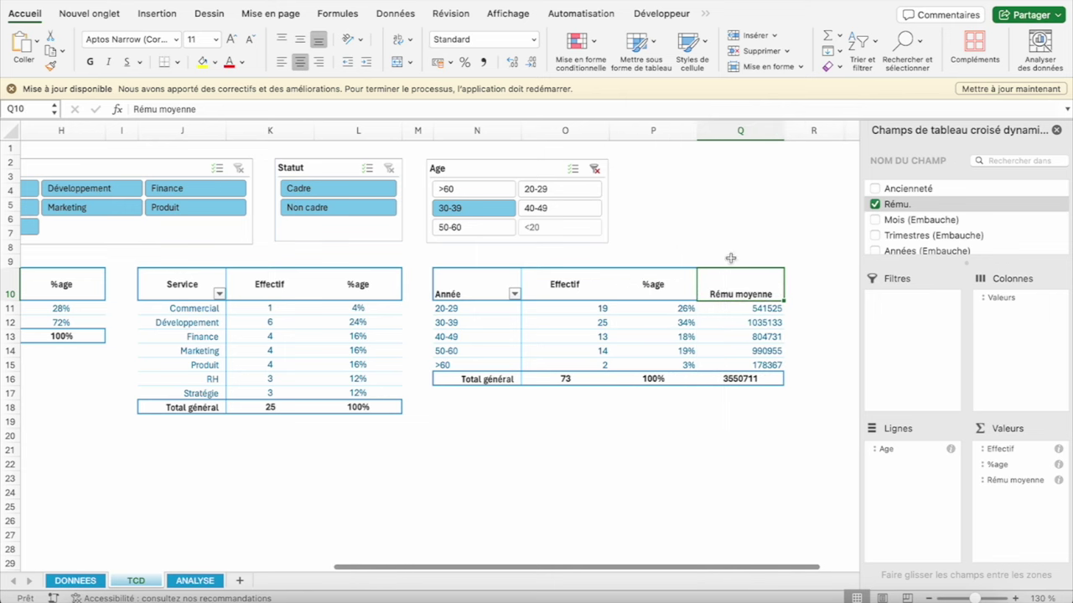
Format the remuneration values as euro currency with 0 decimals
{"action": "left_click", "coordinate": [763, 310]}
{"action": "right_click", "coordinate": [743, 307]}
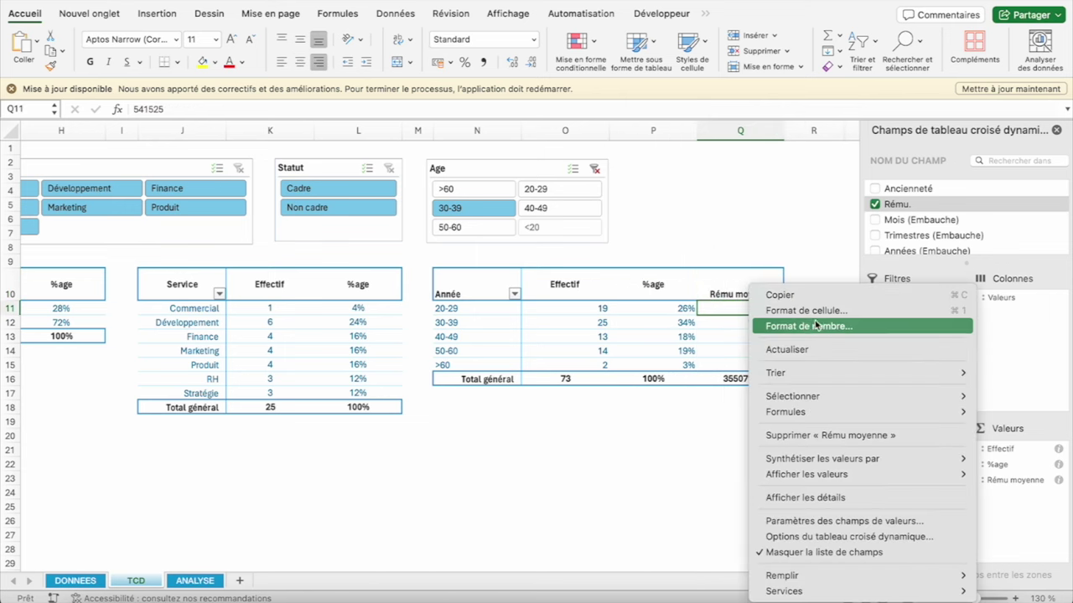
{"action": "left_click", "coordinate": [787, 326]}
{"action": "left_click", "coordinate": [583, 165]}
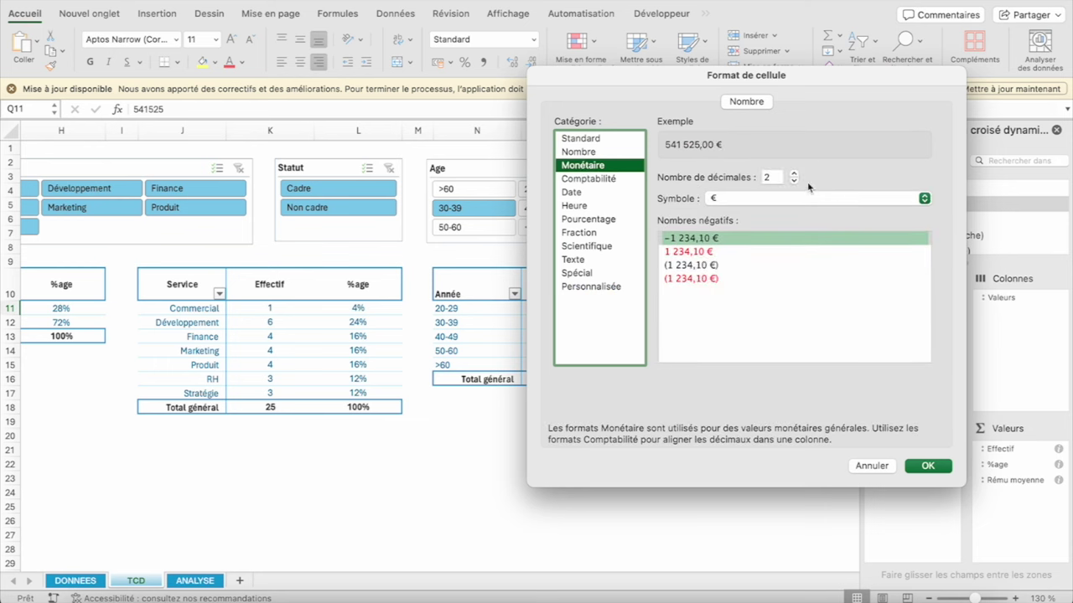
{"action": "left_click", "coordinate": [793, 181]}
{"action": "left_click", "coordinate": [793, 181]}
{"action": "left_click", "coordinate": [926, 466]}
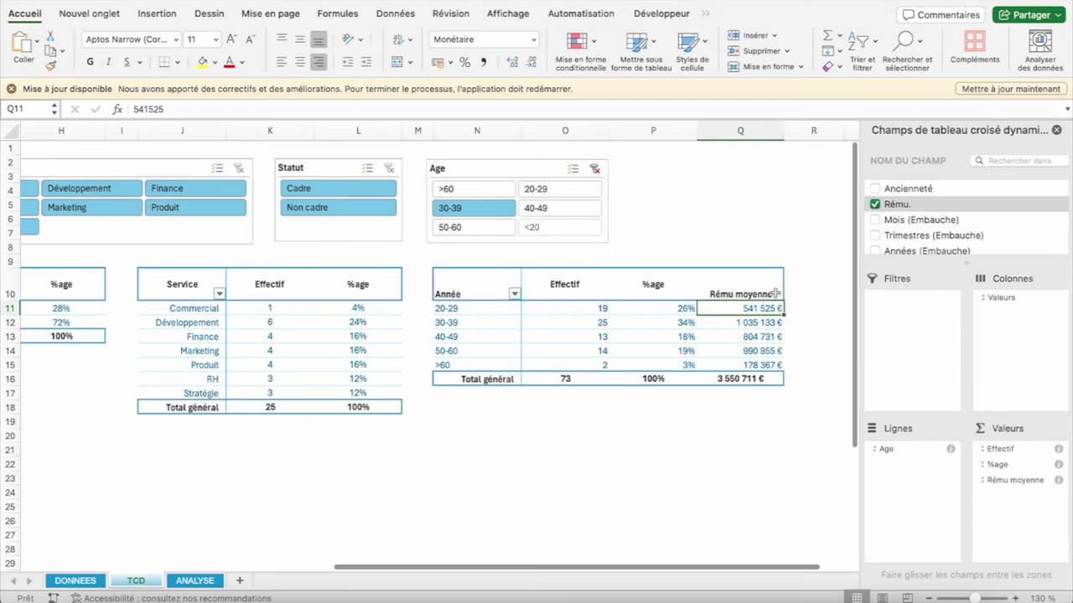
Summarize remuneration by average instead of sum, e.g. 28 501 € for 20-29
{"action": "right_click", "coordinate": [759, 309]}
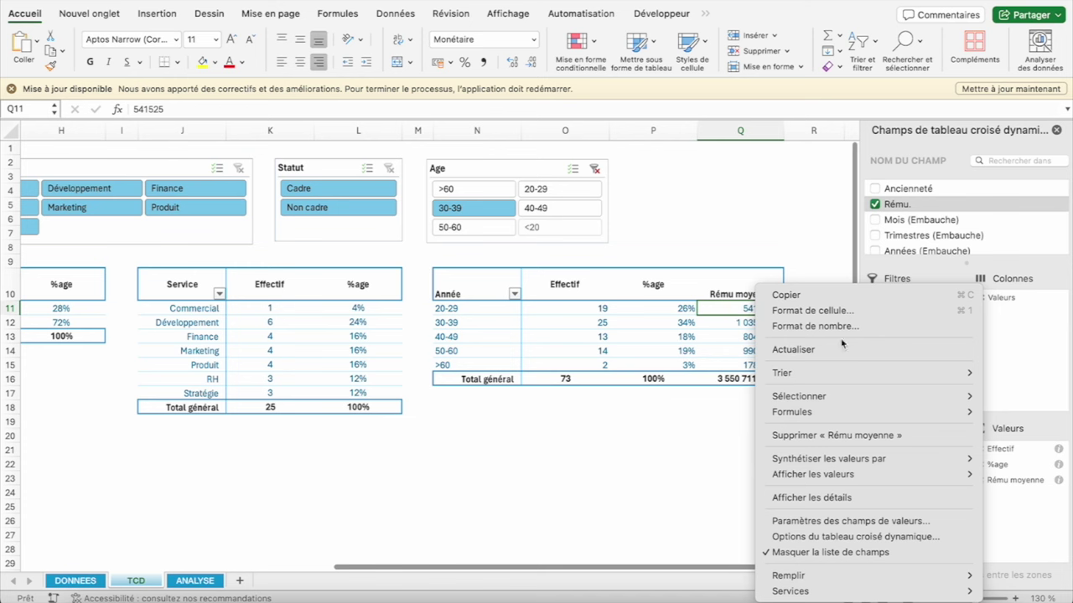
{"action": "left_click", "coordinate": [682, 489]}
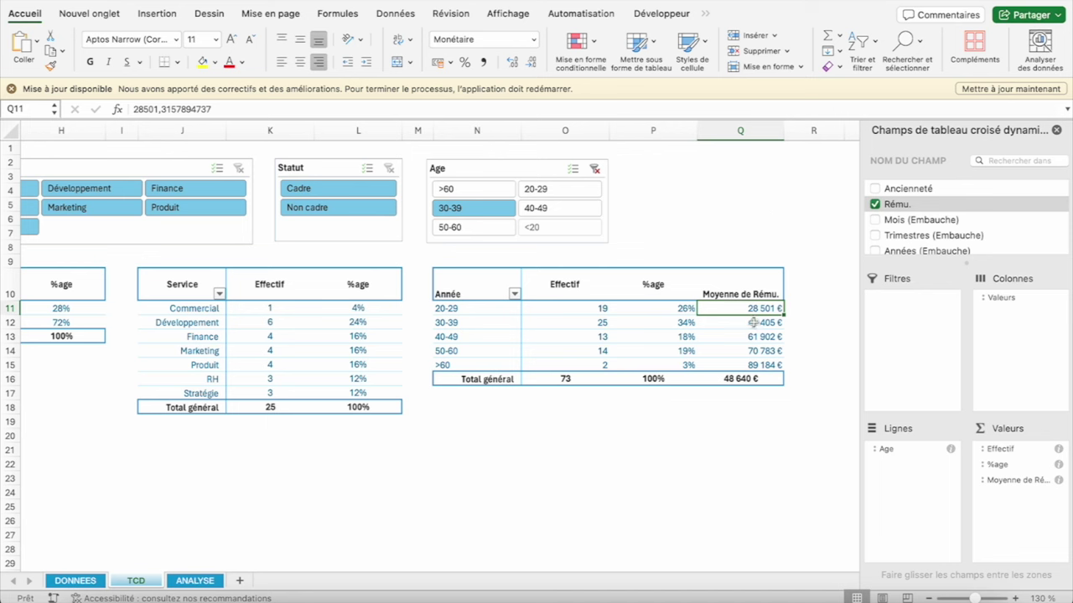
{"action": "left_click", "coordinate": [751, 323]}
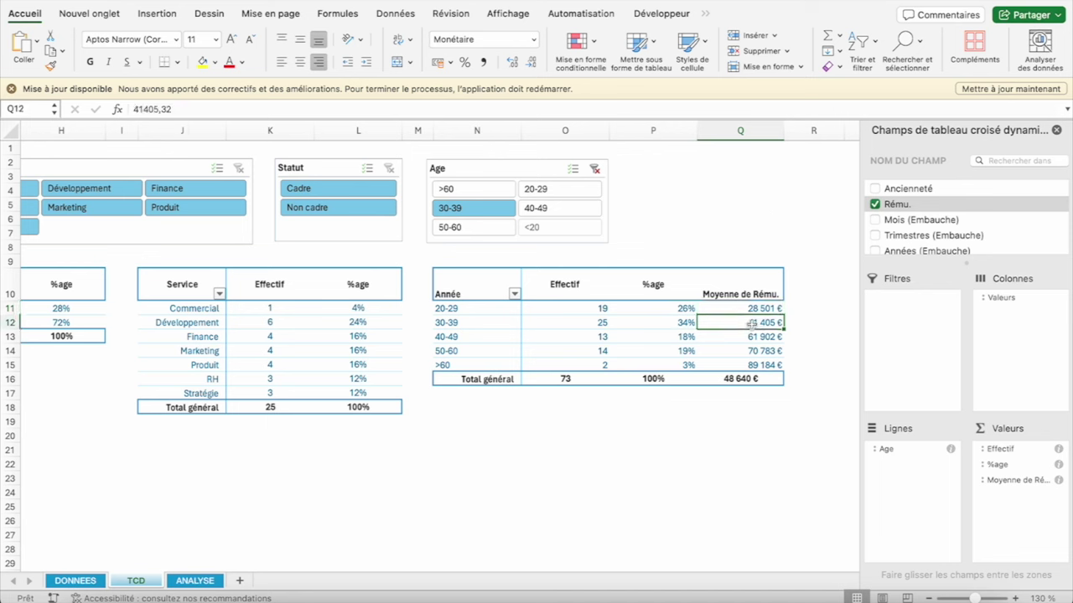
Compare average remuneration across the age bands, from 20-29 through >60
{"action": "left_click", "coordinate": [751, 335]}
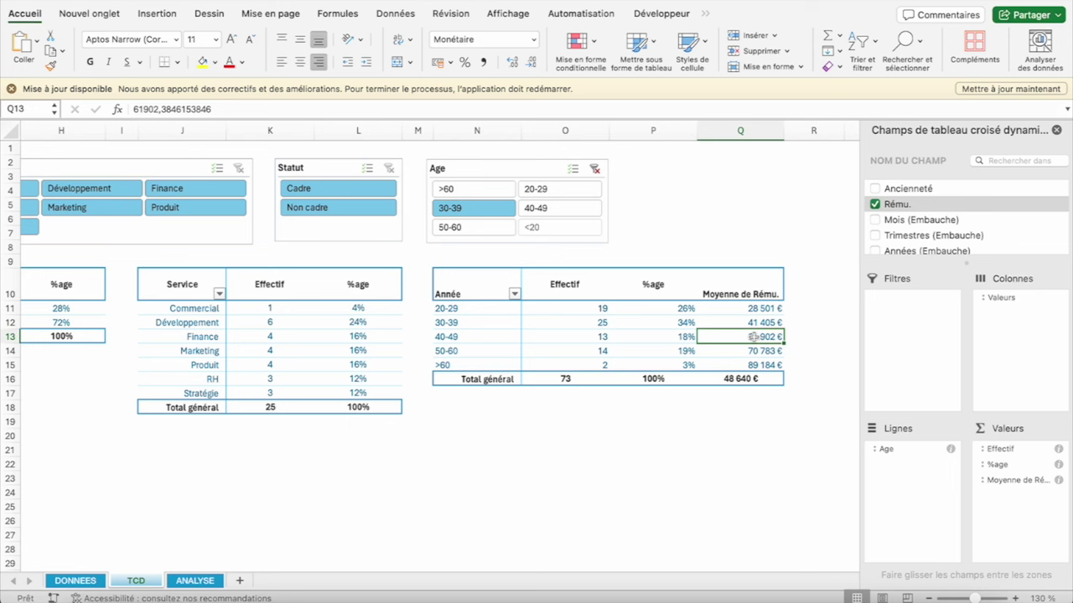
{"action": "left_click", "coordinate": [603, 308]}
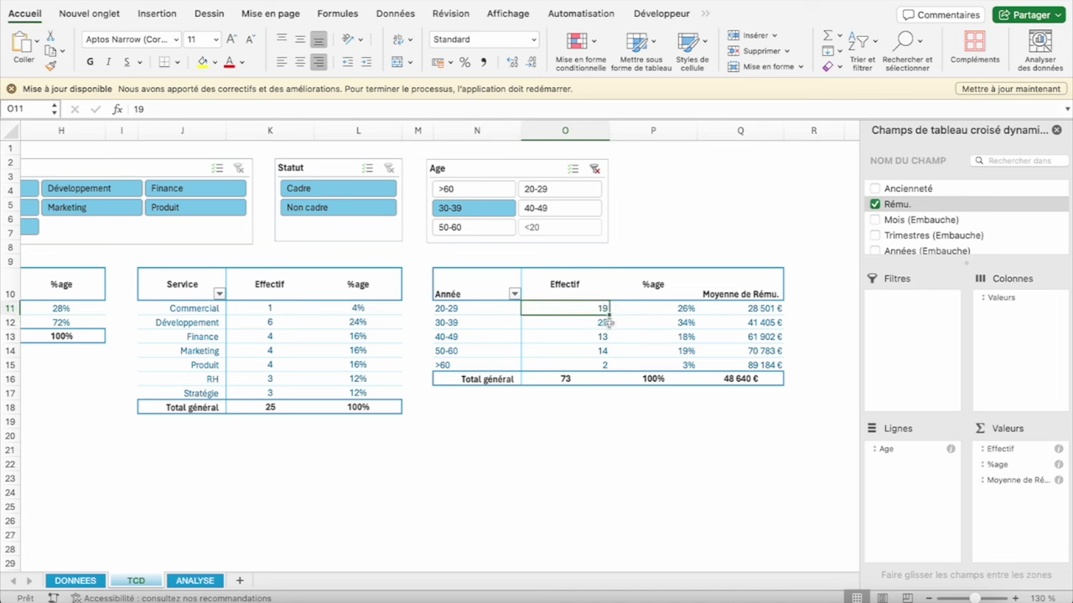
{"action": "left_click", "coordinate": [744, 309]}
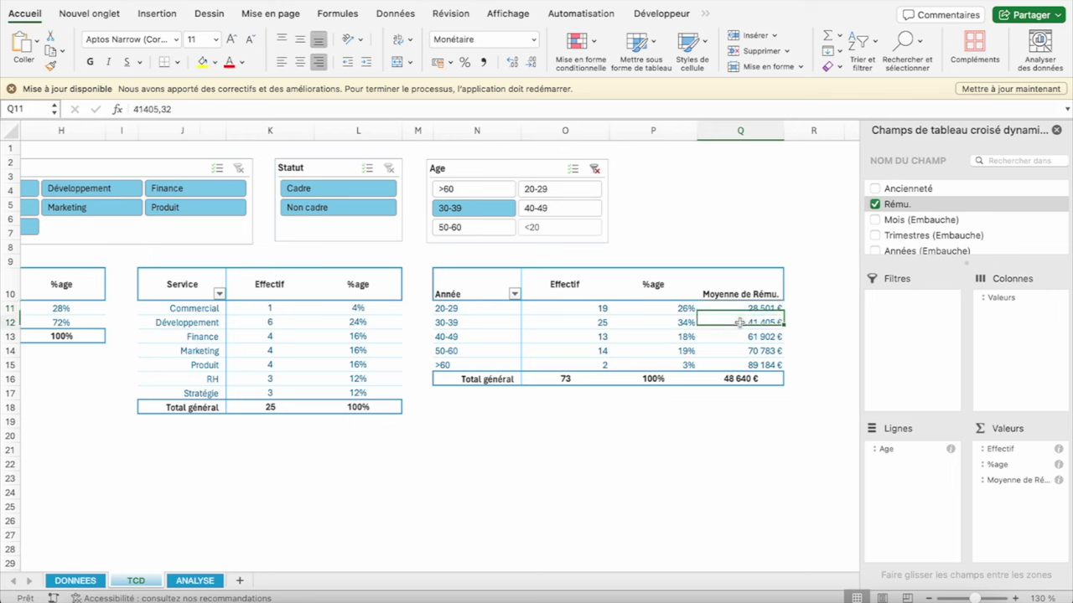
{"action": "left_click", "coordinate": [749, 324]}
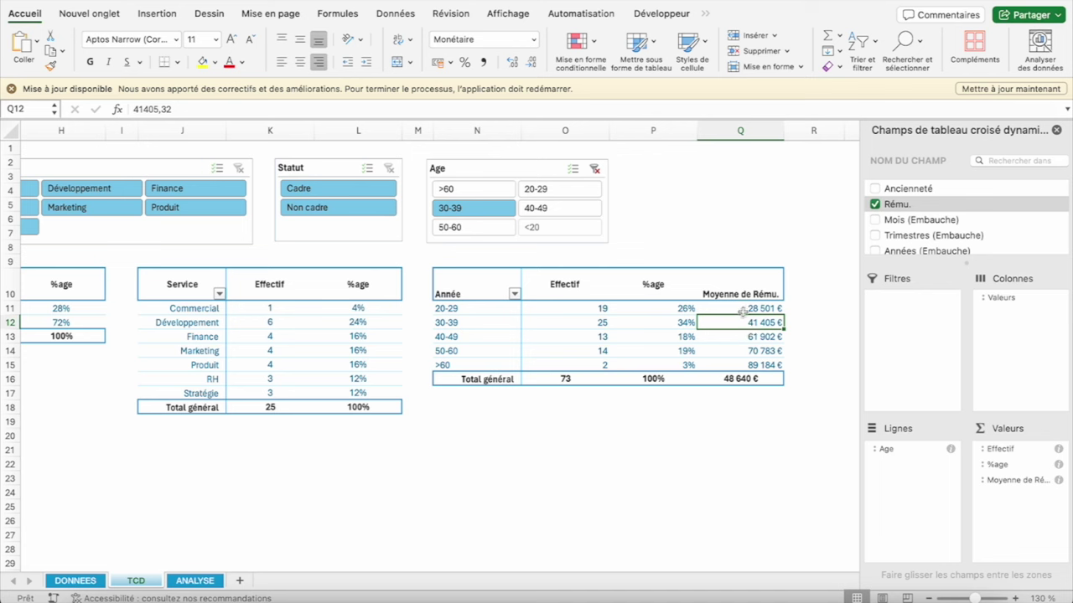
{"action": "left_click", "coordinate": [750, 309]}
{"action": "left_click", "coordinate": [750, 325]}
{"action": "left_click", "coordinate": [749, 338]}
{"action": "left_click", "coordinate": [748, 351]}
{"action": "left_click", "coordinate": [756, 365]}
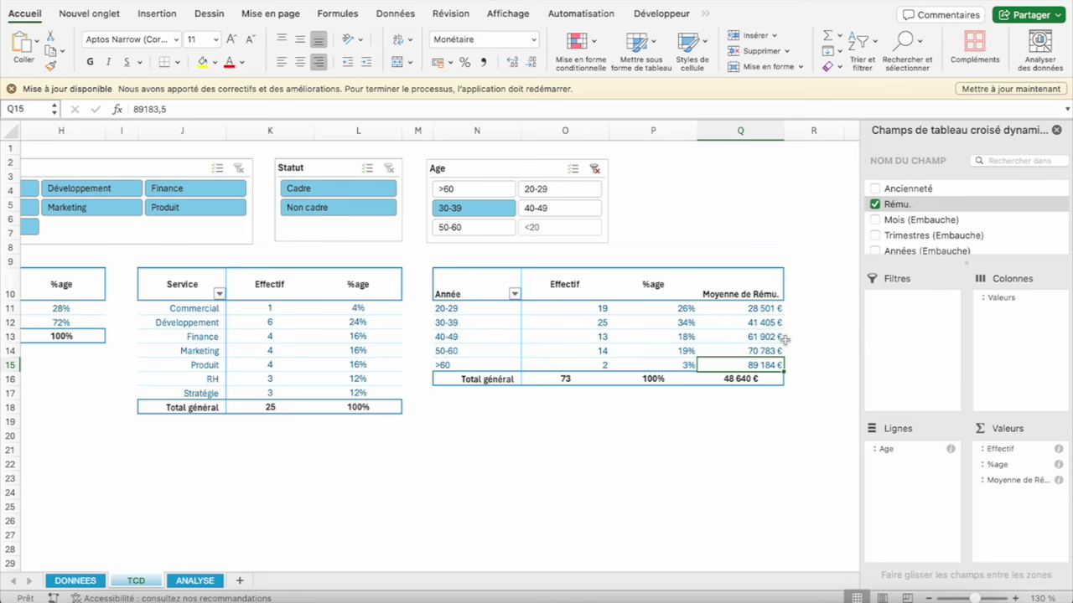
{"action": "left_click", "coordinate": [194, 581]}
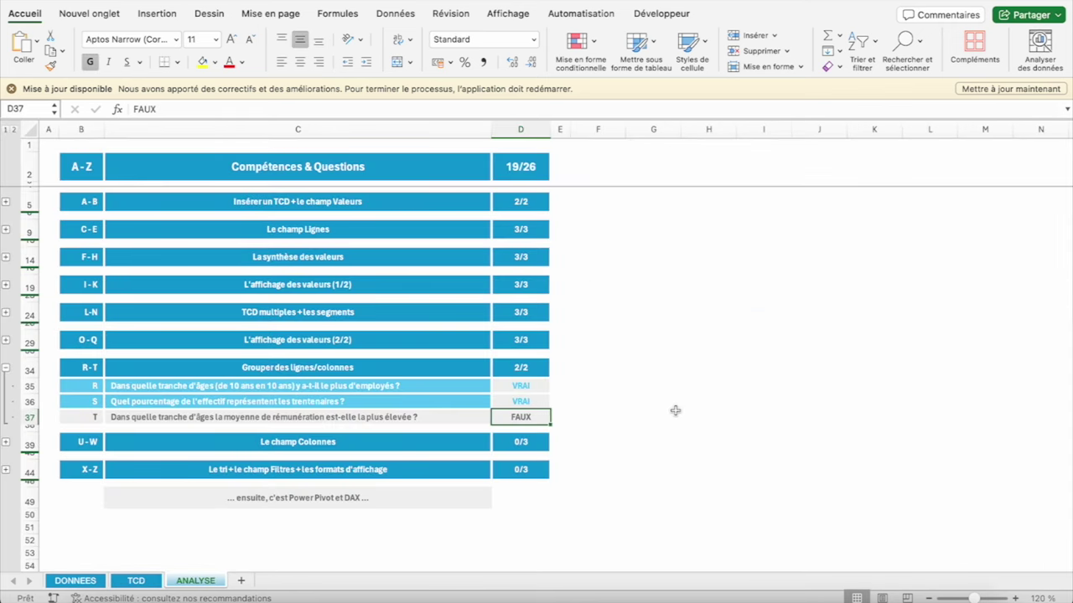
Enter VRAI for question T in ANALYSE!D37, then return to the TCD age pivot
{"action": "type", "text": "VRAI"}
{"action": "key", "text": "Return"}
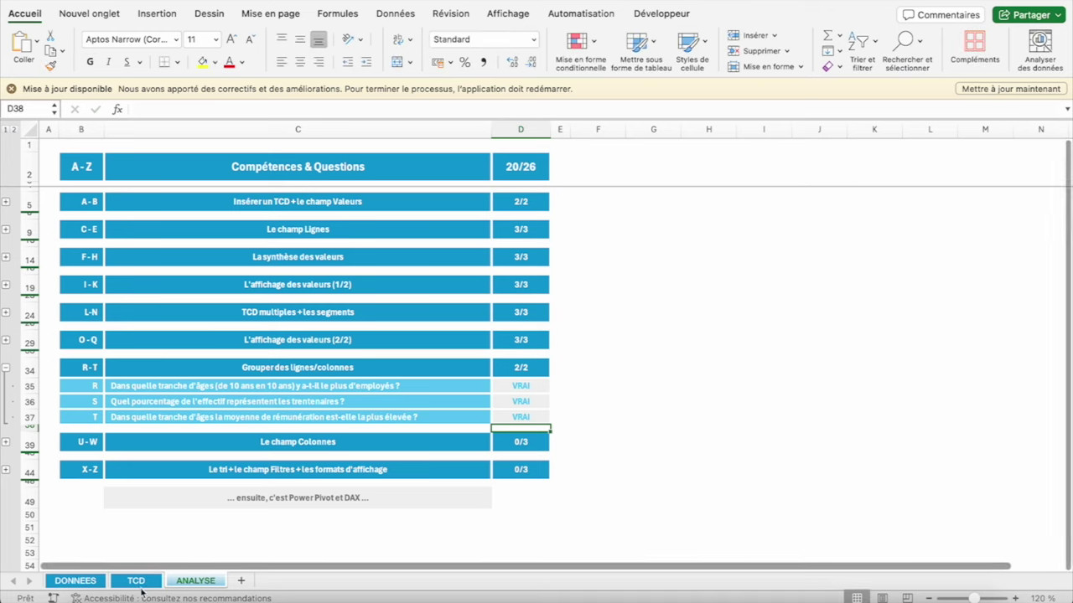
{"action": "key", "text": "ctrl+Page_Up"}
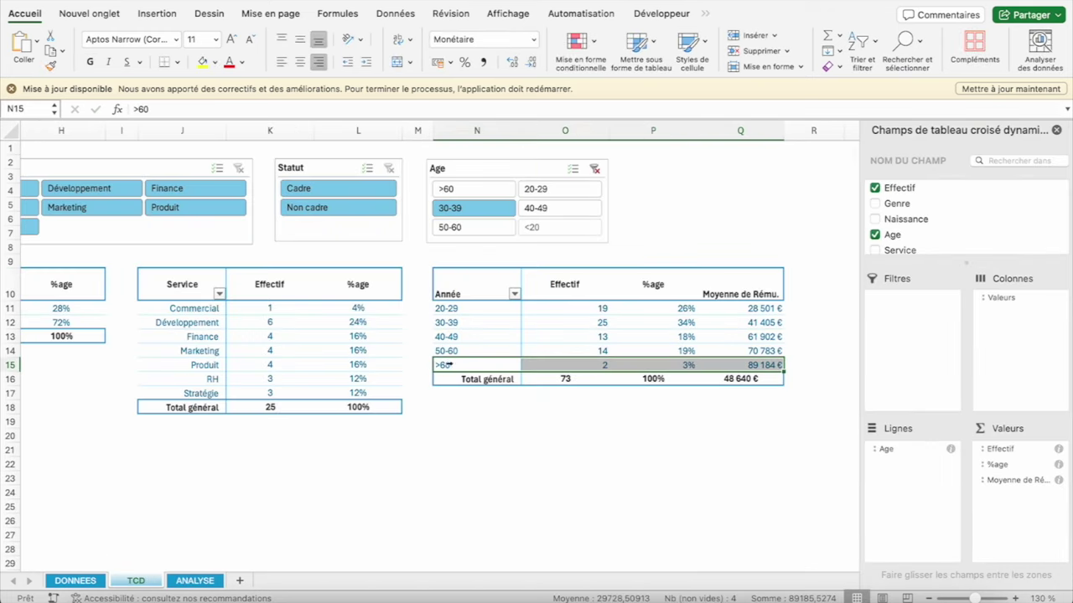
{"action": "left_click", "coordinate": [436, 364]}
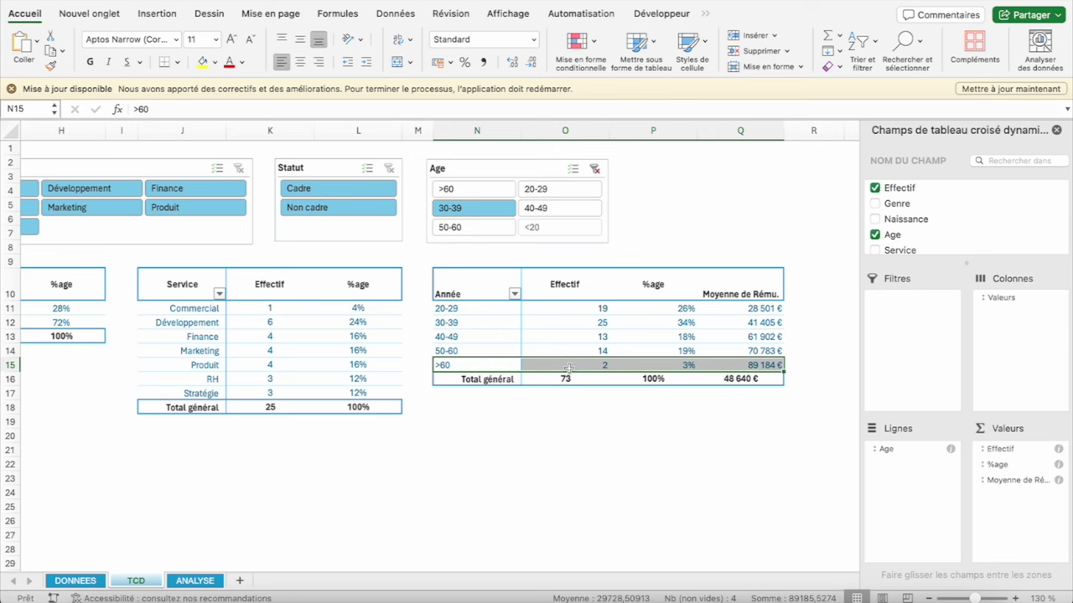
Clear the Age filter and replace the Année row header with a centred 'Tranches d'âges'
{"action": "left_click", "coordinate": [595, 168]}
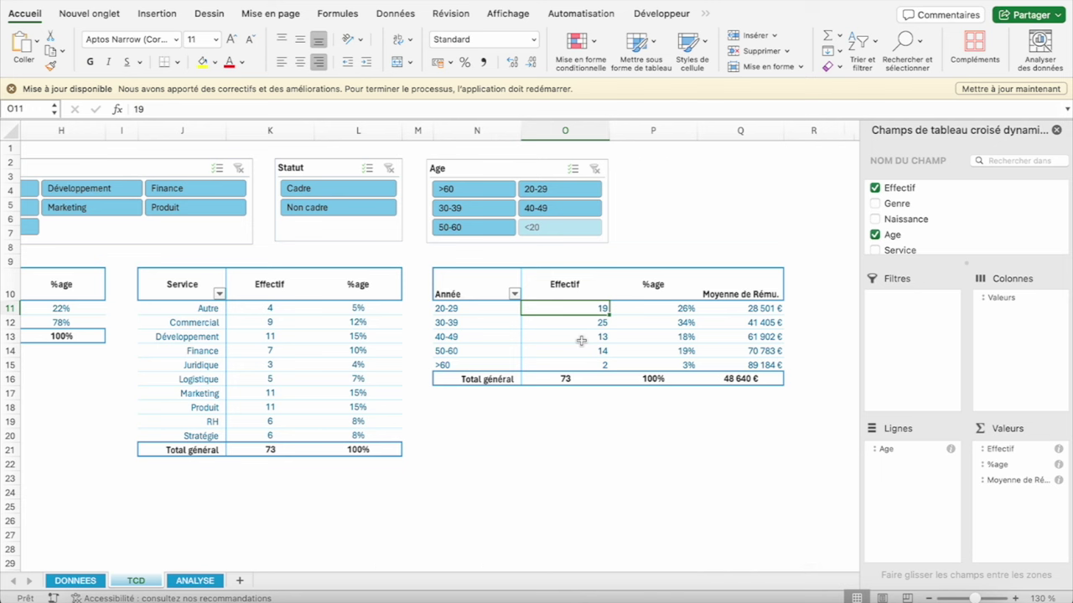
{"action": "left_click", "coordinate": [469, 281]}
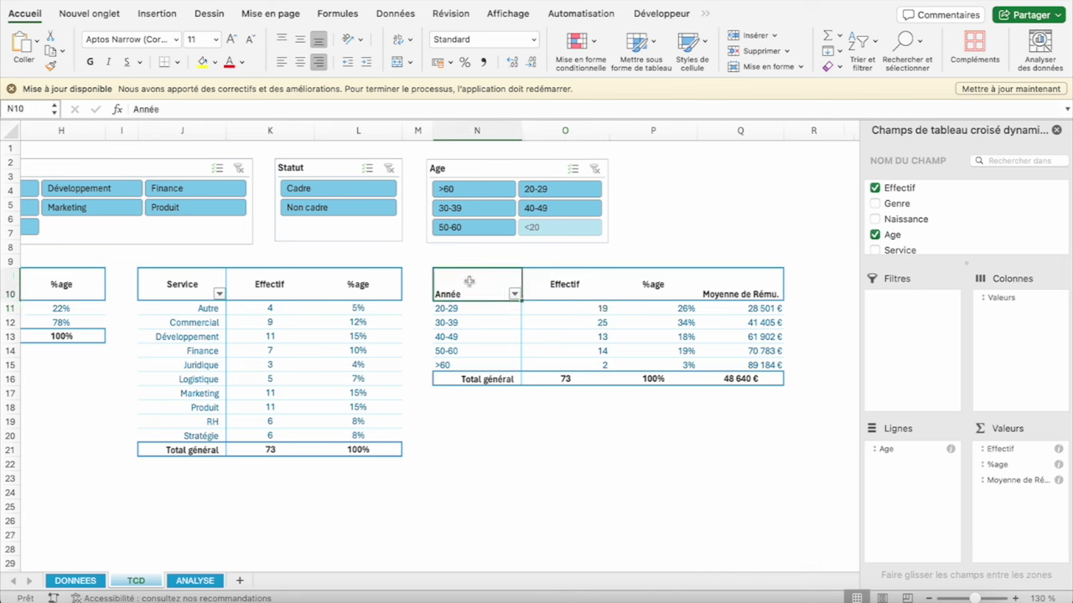
{"action": "type", "text": "Tranxh"}
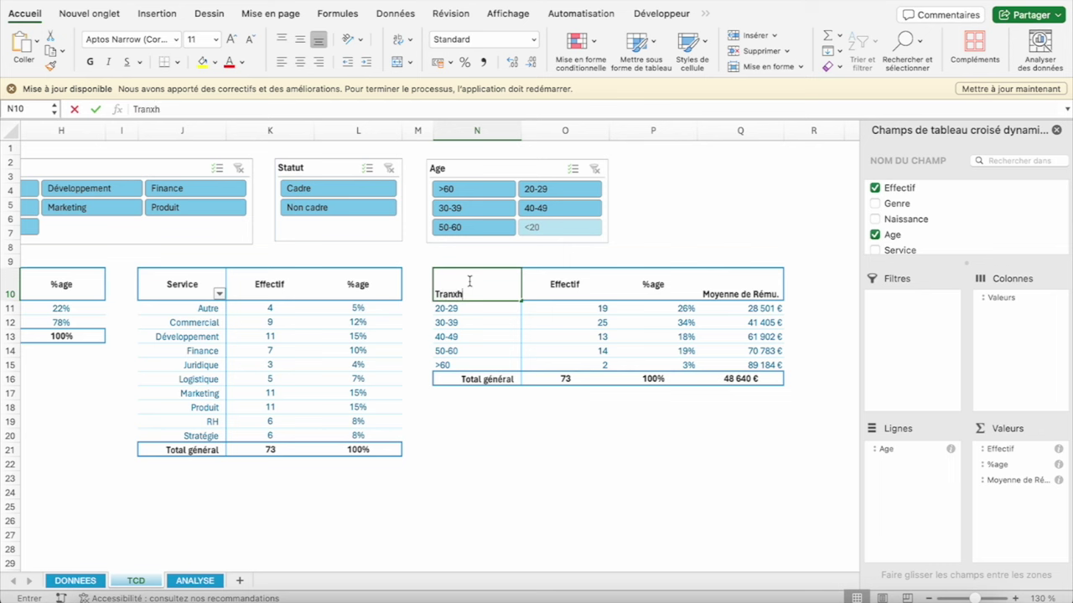
{"action": "key", "text": "BackSpace"}
{"action": "key", "text": "BackSpace"}
{"action": "type", "text": "ches"}
{"action": "key", "text": "BackSpace"}
{"action": "key", "text": "BackSpace"}
{"action": "key", "text": "BackSpace"}
{"action": "type", "text": "xes d'"}
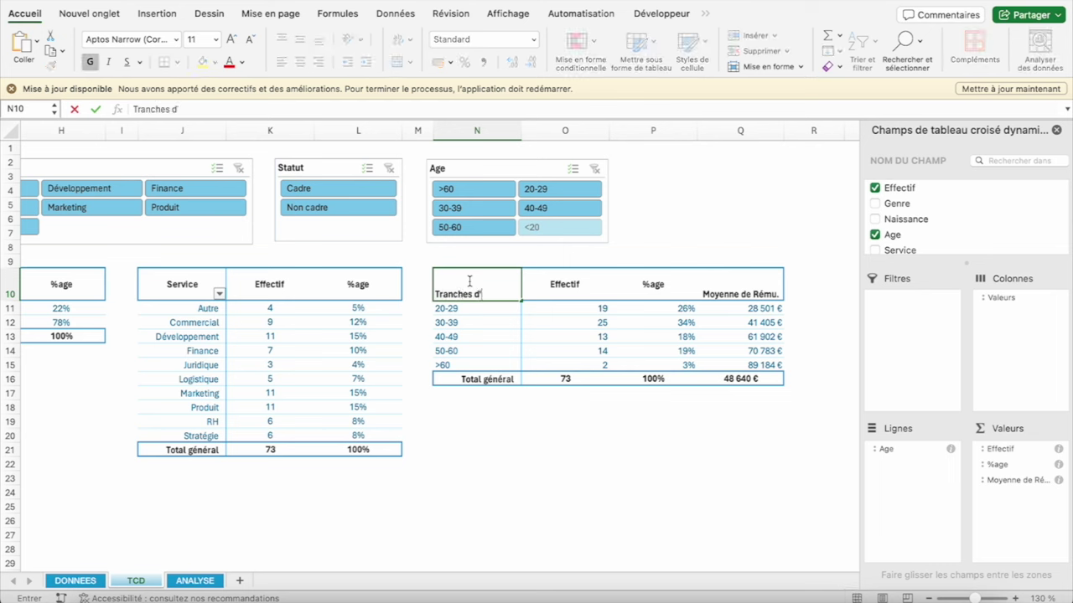
{"action": "type", "text": "âges"}
{"action": "key", "text": "Return"}
{"action": "left_click", "coordinate": [470, 281]}
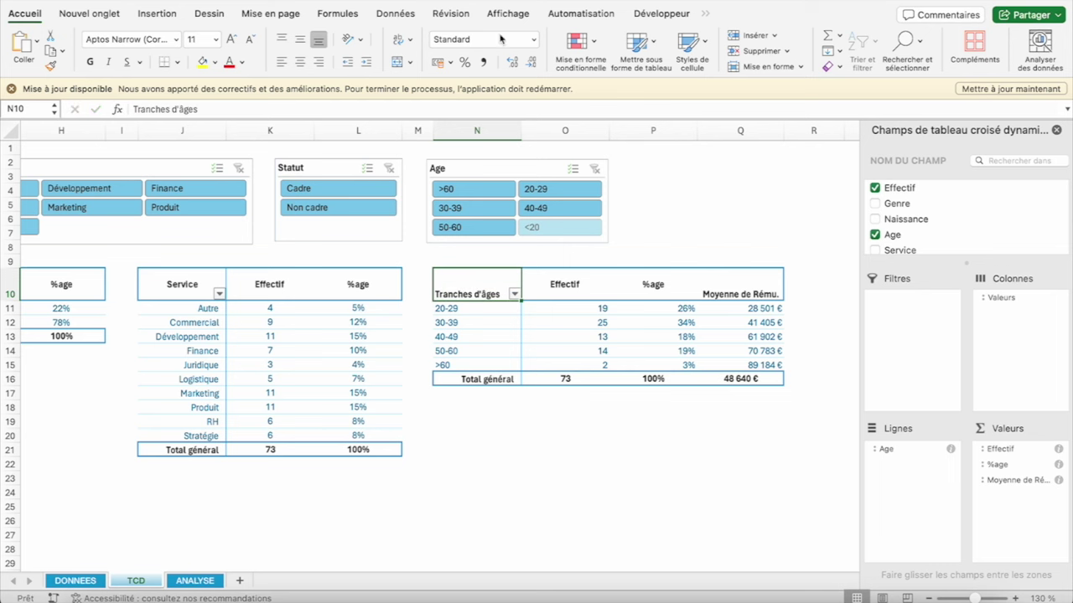
{"action": "left_click", "coordinate": [299, 61]}
{"action": "left_click", "coordinate": [299, 39]}
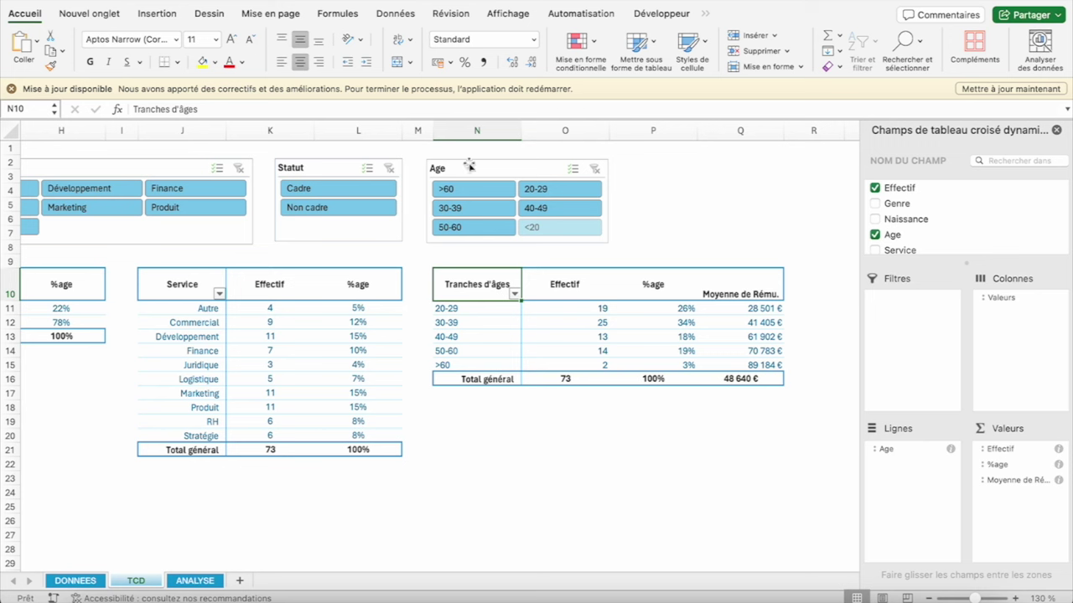
Centre the Moyenne de Rému. header of the age pivot horizontally and vertically, then go to ANALYSE
{"action": "left_click", "coordinate": [459, 315]}
{"action": "left_click", "coordinate": [781, 293]}
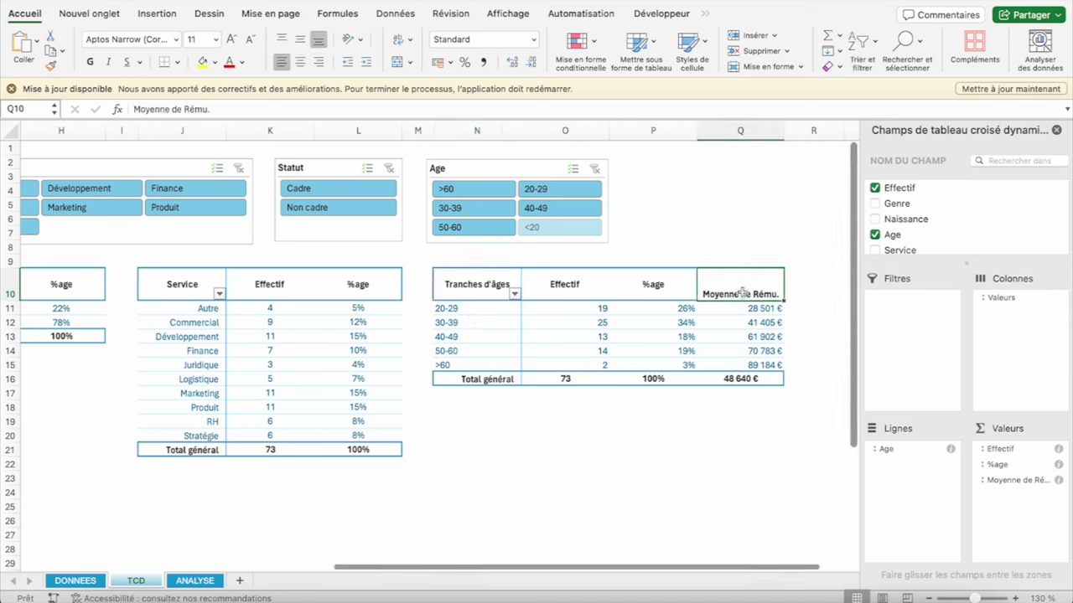
{"action": "left_click", "coordinate": [300, 62]}
{"action": "left_click", "coordinate": [299, 39]}
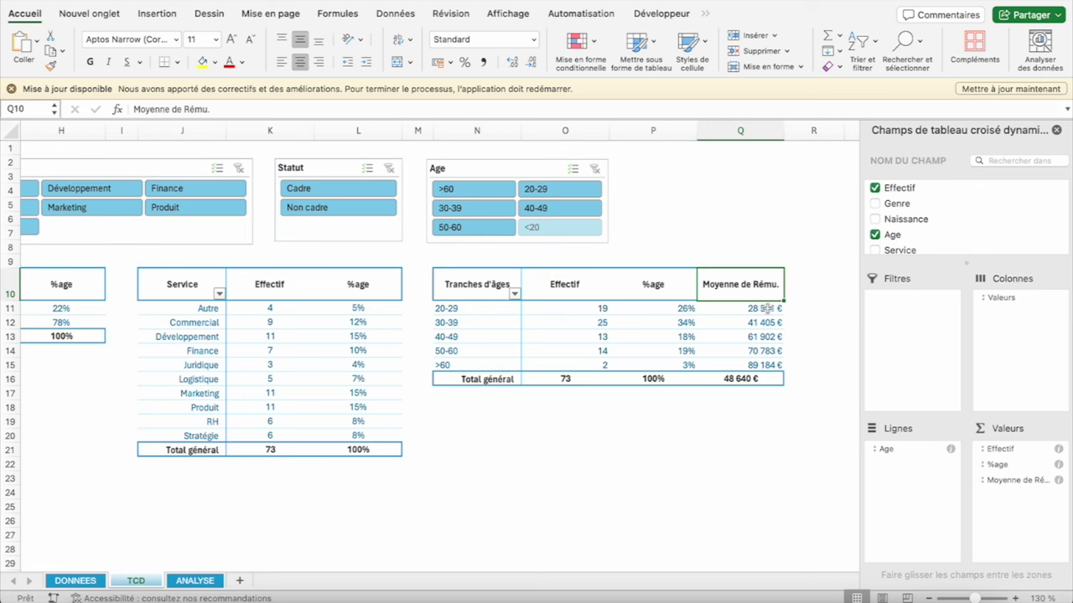
{"action": "left_click", "coordinate": [194, 581]}
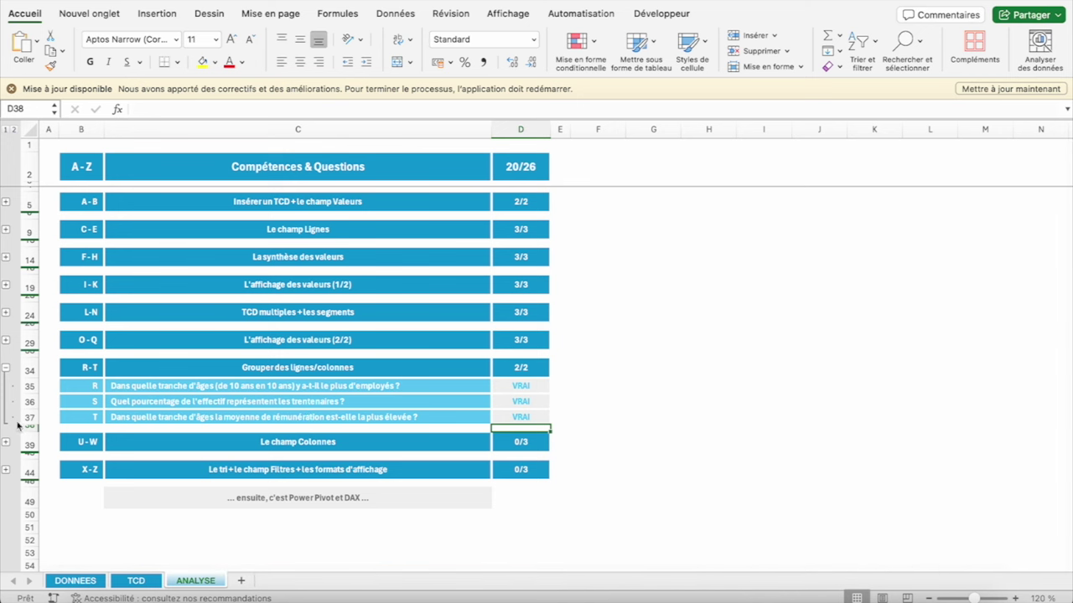
Collapse the R-T questions and expand the U-W Le champ Colonnes questions before returning to TCD
{"action": "left_click", "coordinate": [6, 367]}
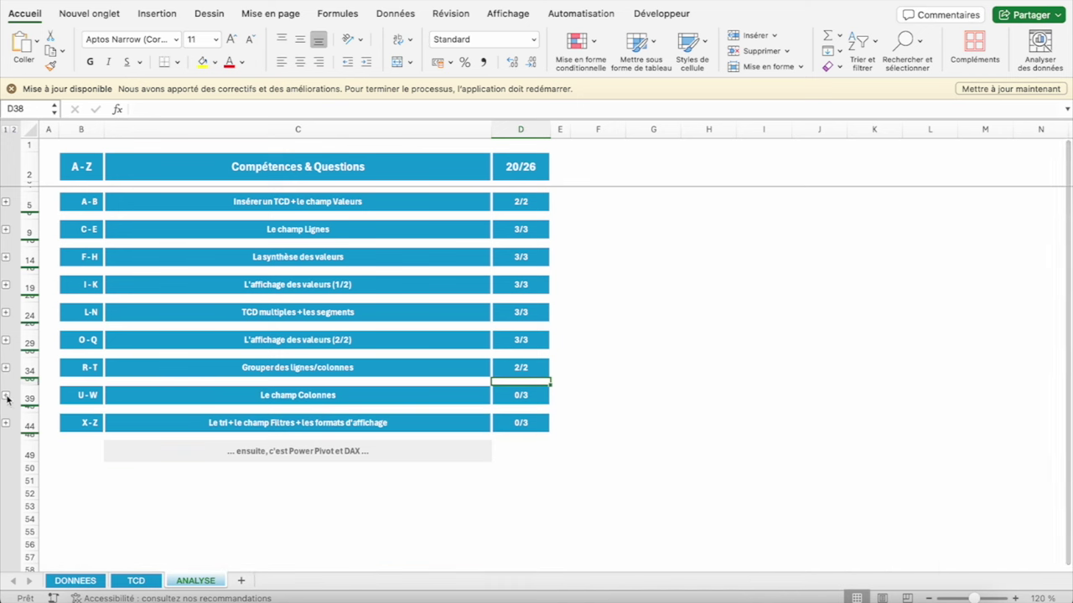
{"action": "left_click", "coordinate": [6, 395]}
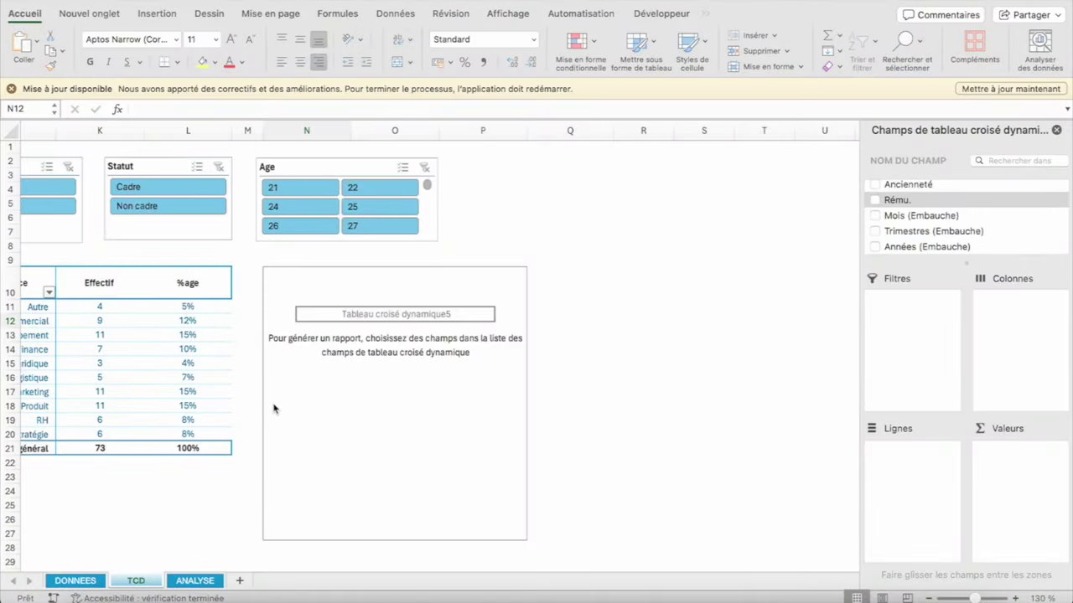
{"action": "left_click", "coordinate": [189, 580]}
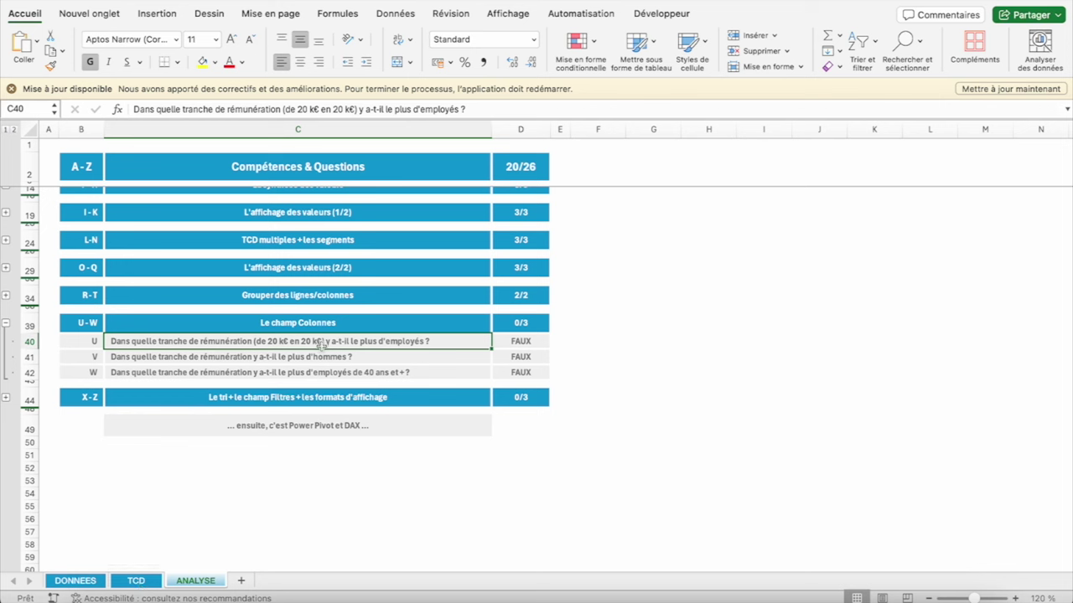
{"action": "left_click", "coordinate": [136, 581]}
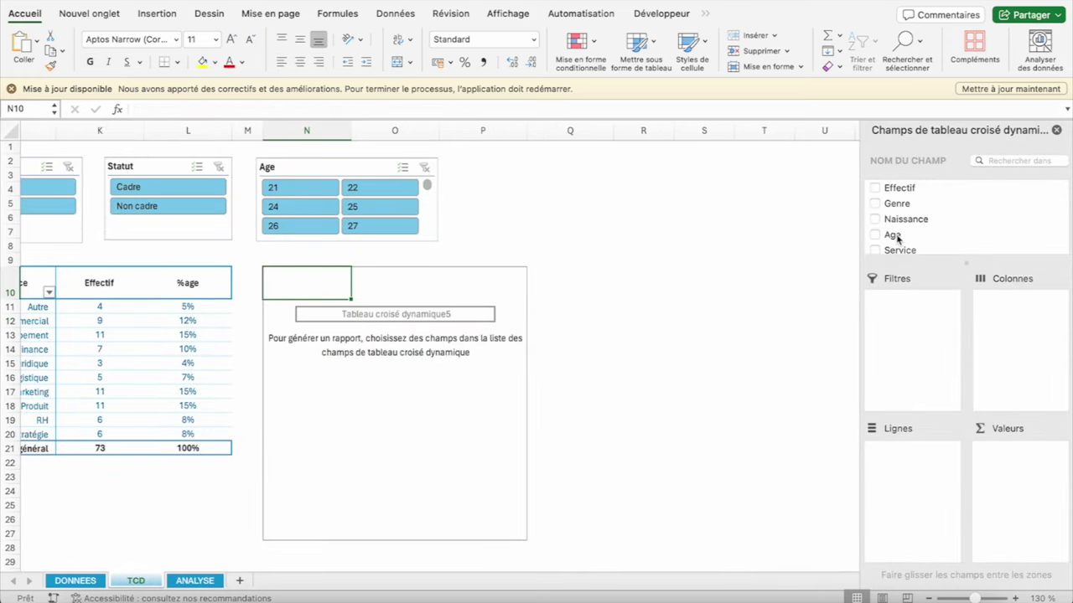
Add Age as the new pivot's rows and group it by 20 from 20 to 60
{"action": "left_click_drag", "start_coordinate": [900, 236], "coordinate": [906, 461]}
{"action": "right_click", "coordinate": [281, 309]}
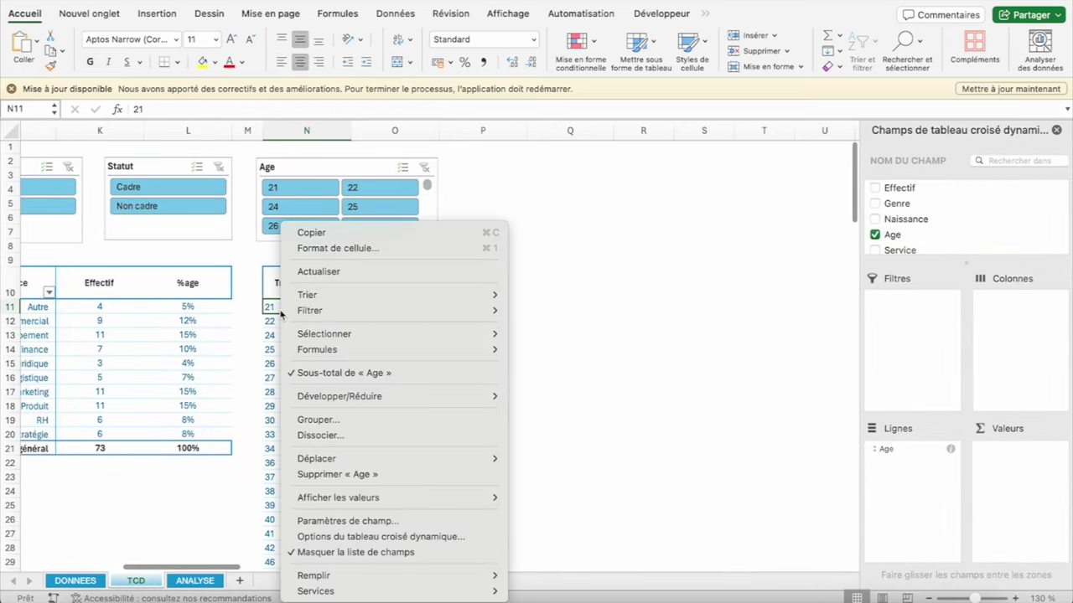
{"action": "left_click", "coordinate": [326, 421]}
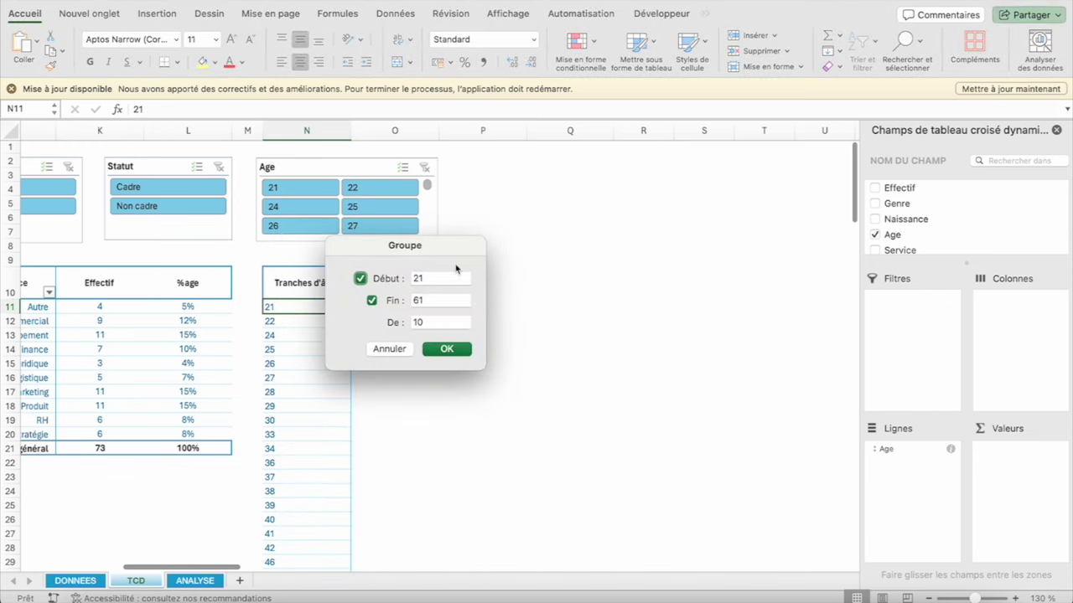
{"action": "double_click", "coordinate": [430, 280]}
{"action": "type", "text": "20"}
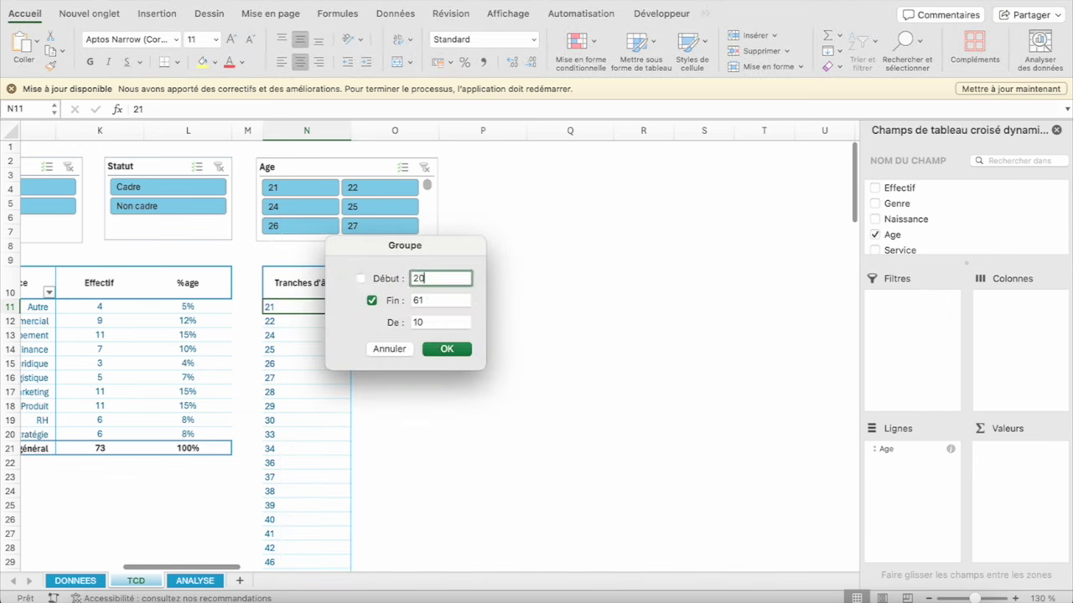
{"action": "key", "text": "Tab"}
{"action": "left_click", "coordinate": [430, 300]}
{"action": "key", "text": "BackSpace"}
{"action": "type", "text": "0"}
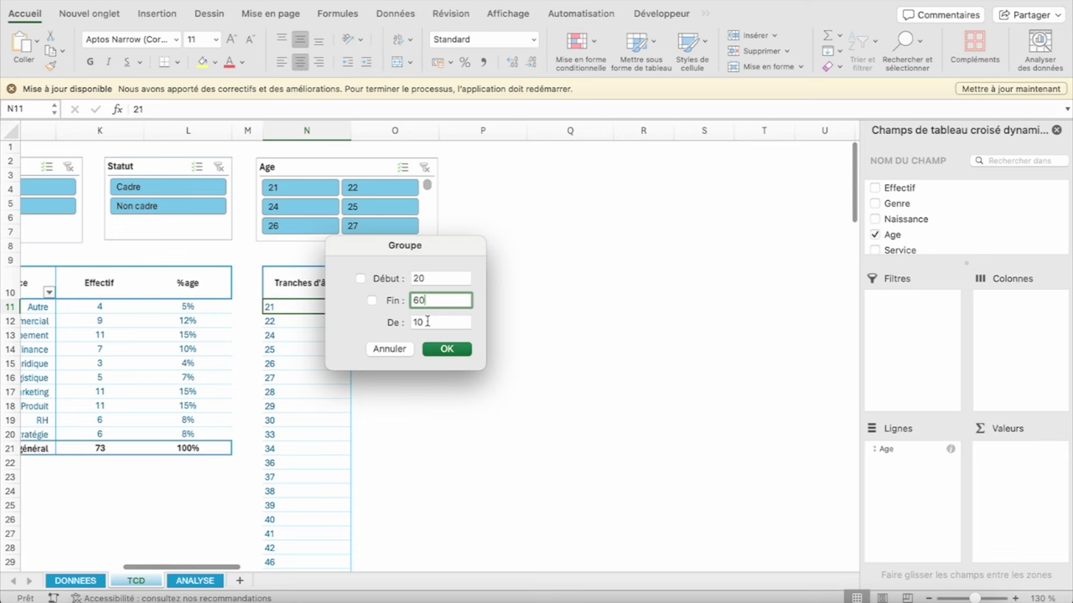
{"action": "left_click", "coordinate": [427, 321]}
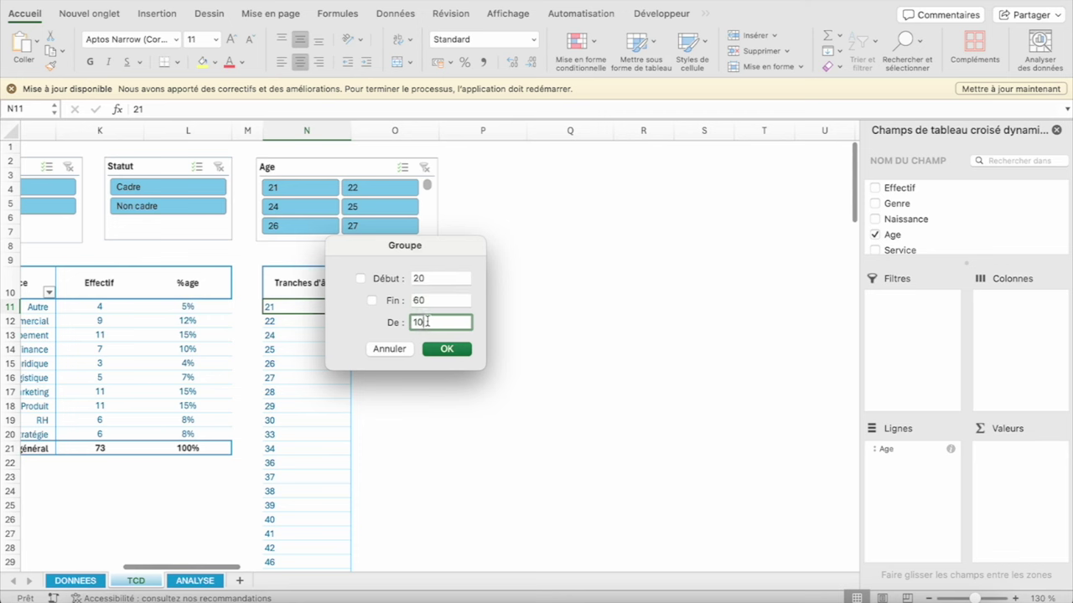
{"action": "left_click_drag", "start_coordinate": [427, 321], "coordinate": [399, 325]}
{"action": "type", "text": "20"}
{"action": "left_click", "coordinate": [446, 349]}
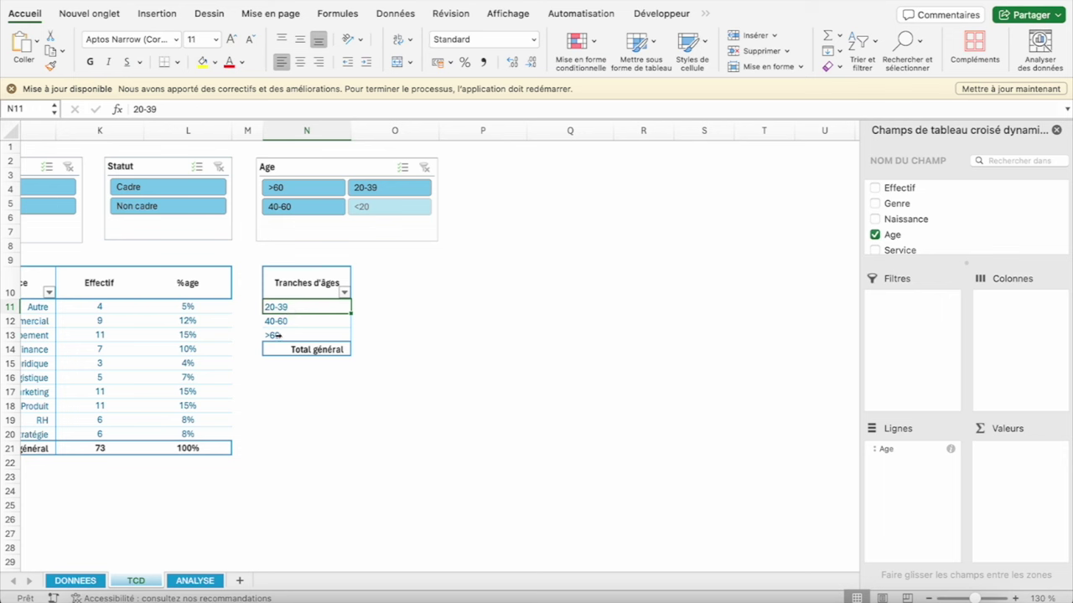
Count Effectif per age band and enter VRAI for question U in D40 on ANALYSE
{"action": "left_click_drag", "start_coordinate": [905, 190], "coordinate": [1032, 475]}
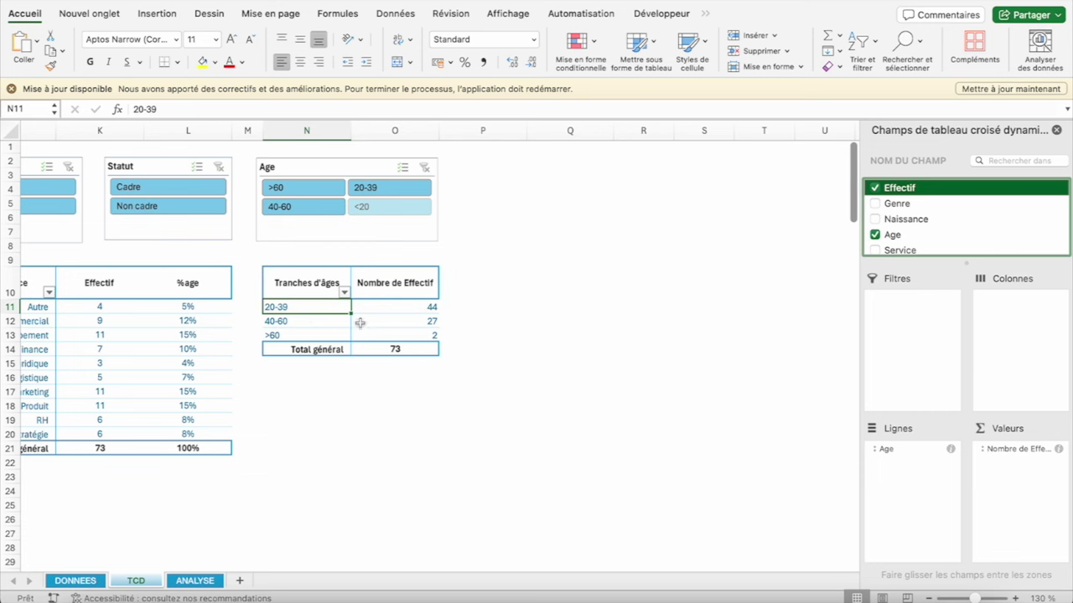
{"action": "left_click", "coordinate": [194, 581]}
{"action": "left_click", "coordinate": [519, 343]}
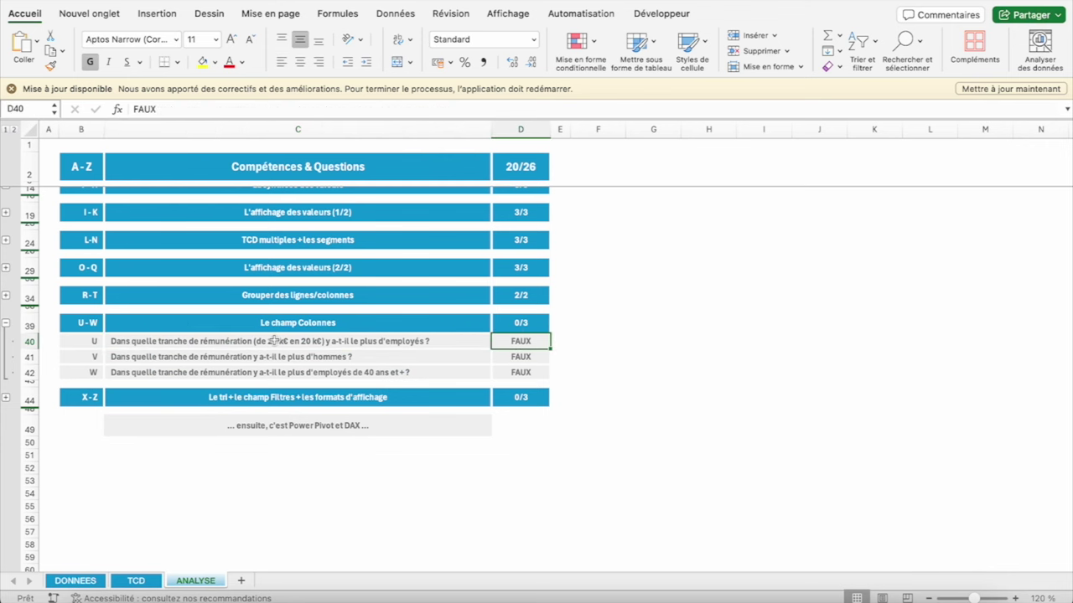
{"action": "type", "text": "VRAI"}
{"action": "key", "text": "Return"}
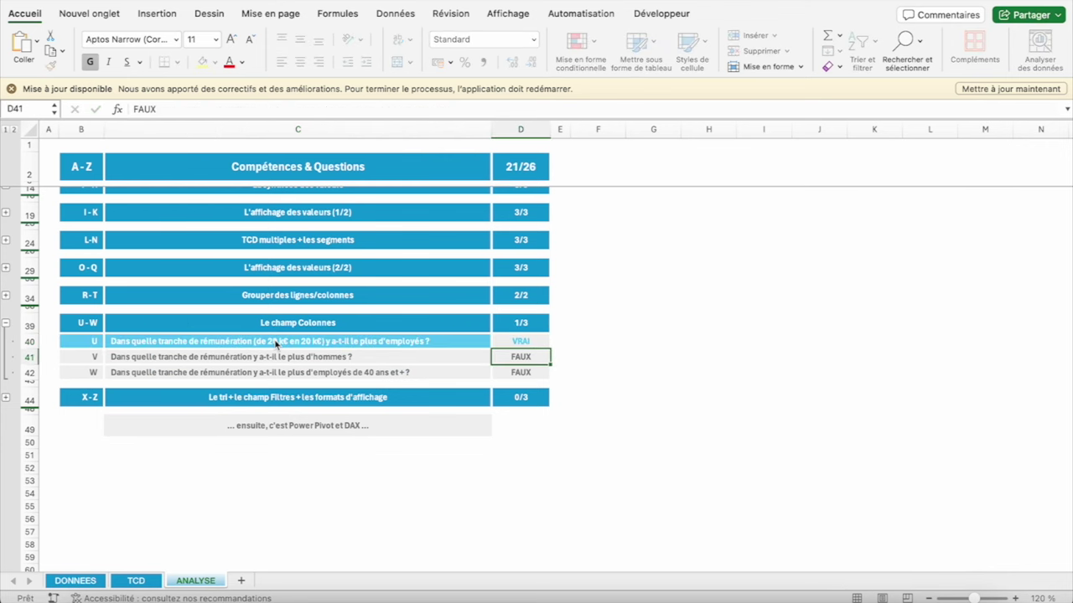
Back on TCD, check the 20-39 band headcount of 44
{"action": "left_click", "coordinate": [134, 580]}
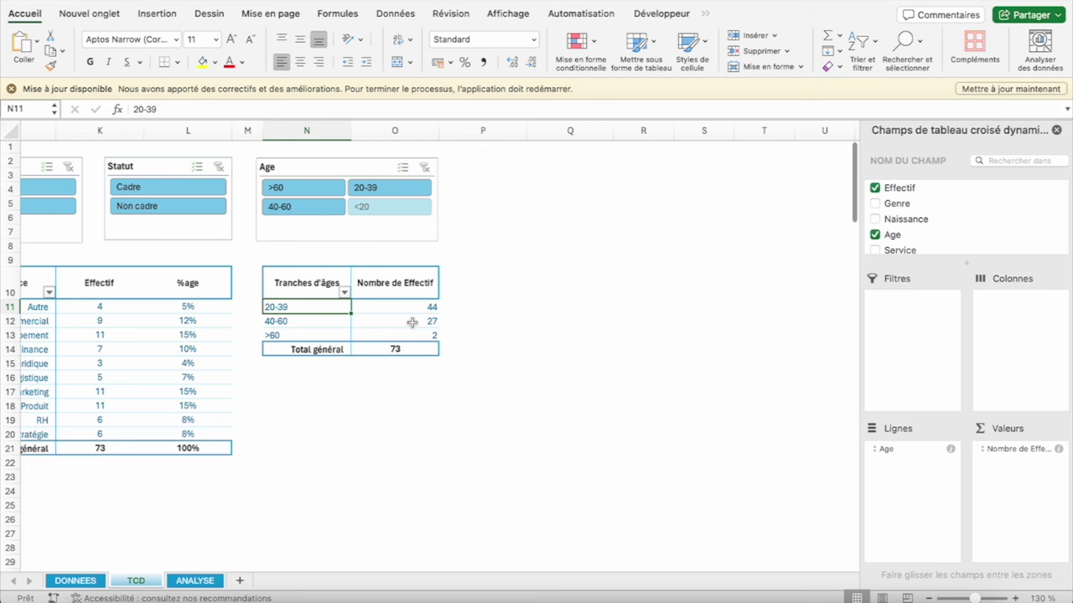
{"action": "left_click", "coordinate": [408, 309]}
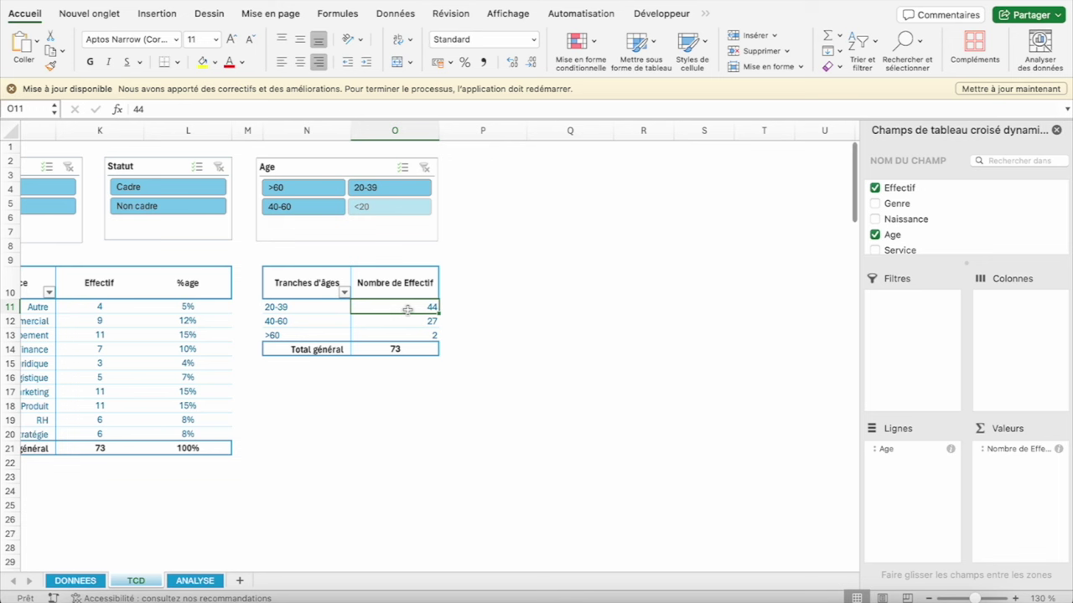
{"action": "left_click", "coordinate": [308, 307]}
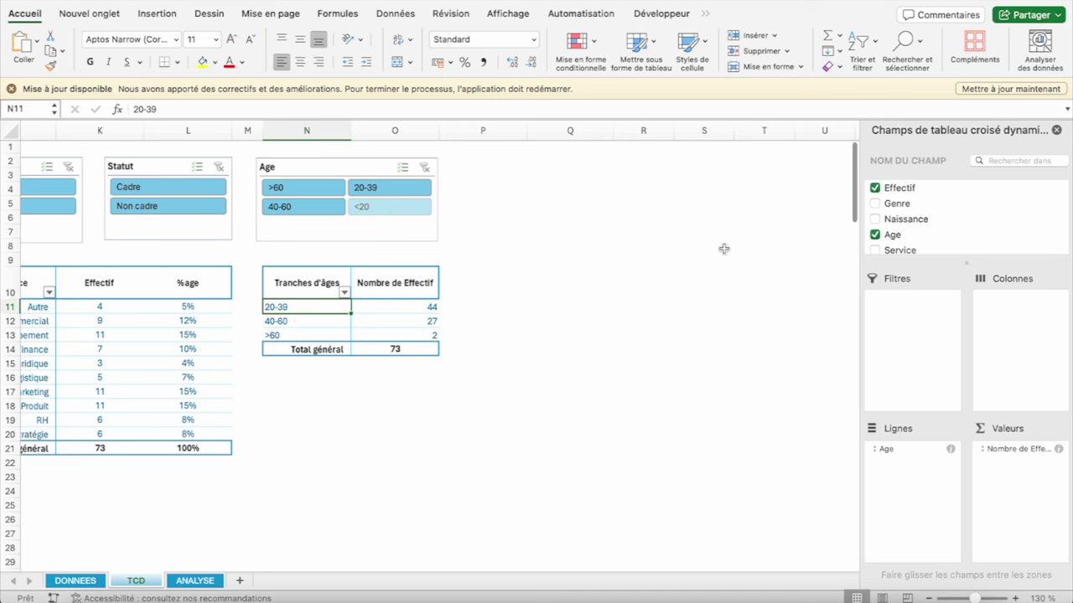
{"action": "left_click", "coordinate": [898, 207]}
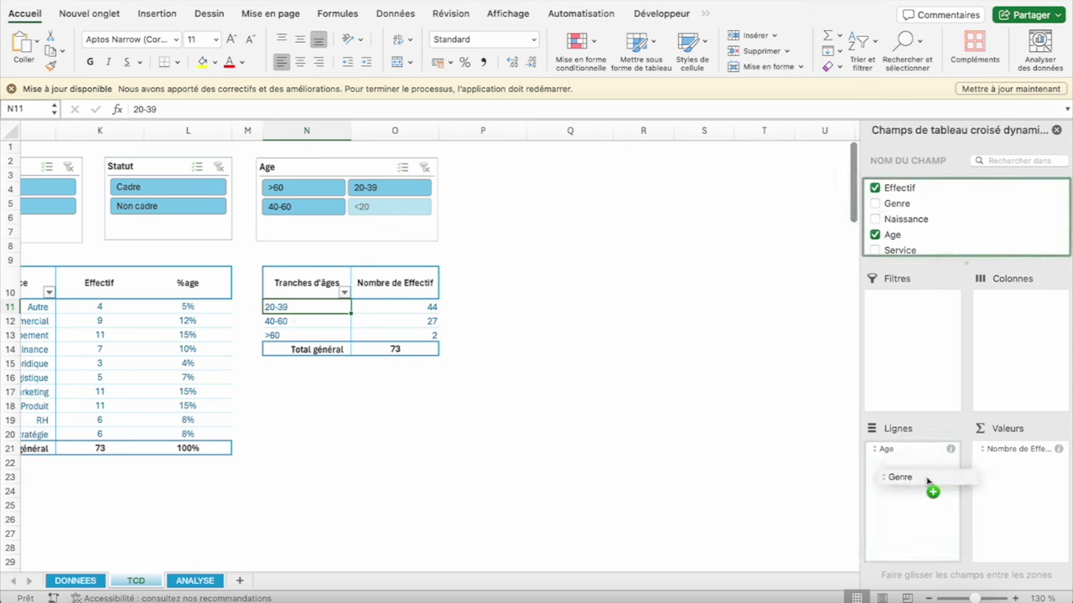
{"action": "mouse_move", "coordinate": [898, 207]}
{"action": "left_mouse_down"}
{"action": "mouse_move", "coordinate": [926, 483]}
{"action": "mouse_move", "coordinate": [1034, 340]}
{"action": "left_mouse_up"}
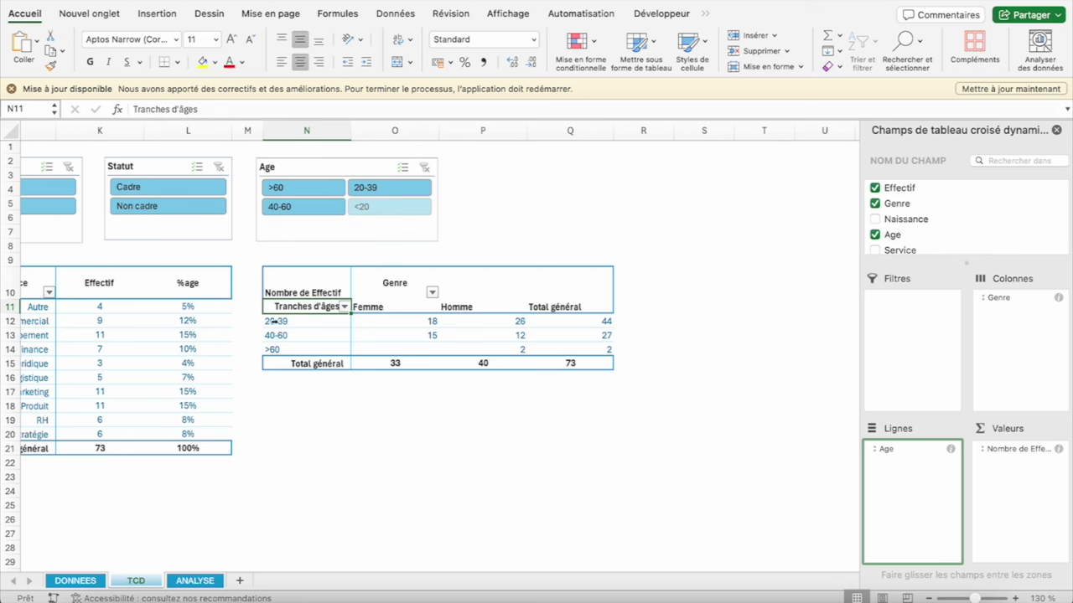
{"action": "left_click", "coordinate": [277, 322]}
{"action": "key", "text": "Down"}
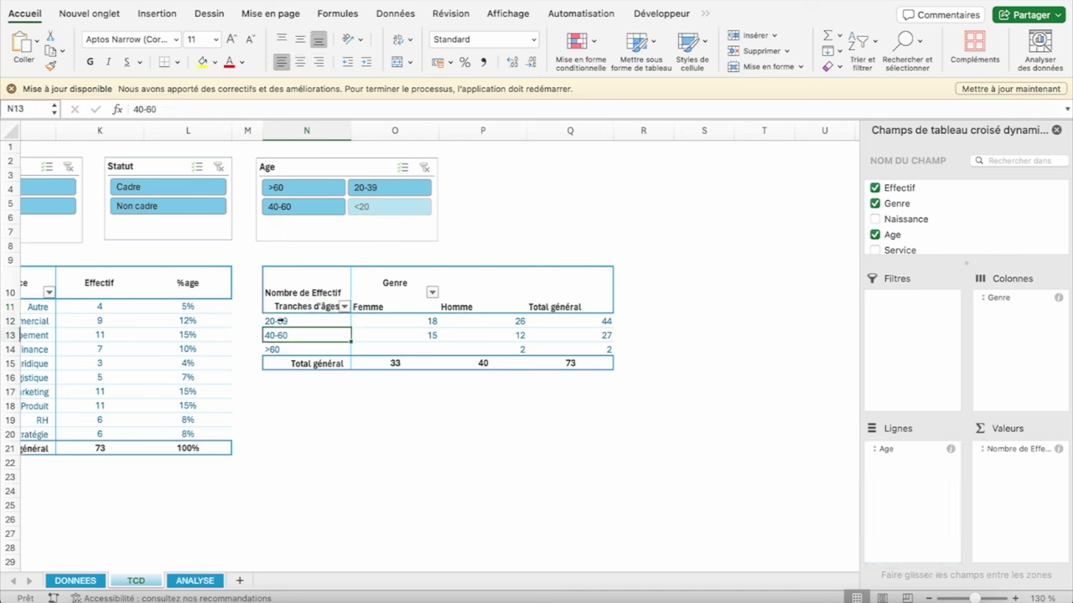
{"action": "left_click", "coordinate": [415, 321]}
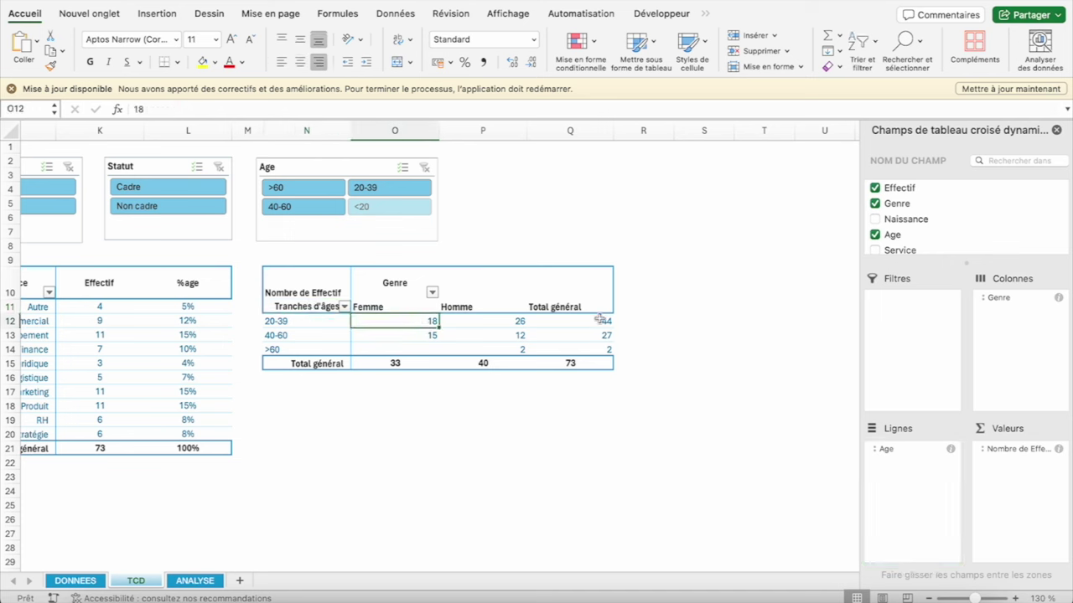
{"action": "left_click_drag", "start_coordinate": [599, 321], "coordinate": [600, 342]}
{"action": "left_click_drag", "start_coordinate": [412, 321], "coordinate": [406, 350]}
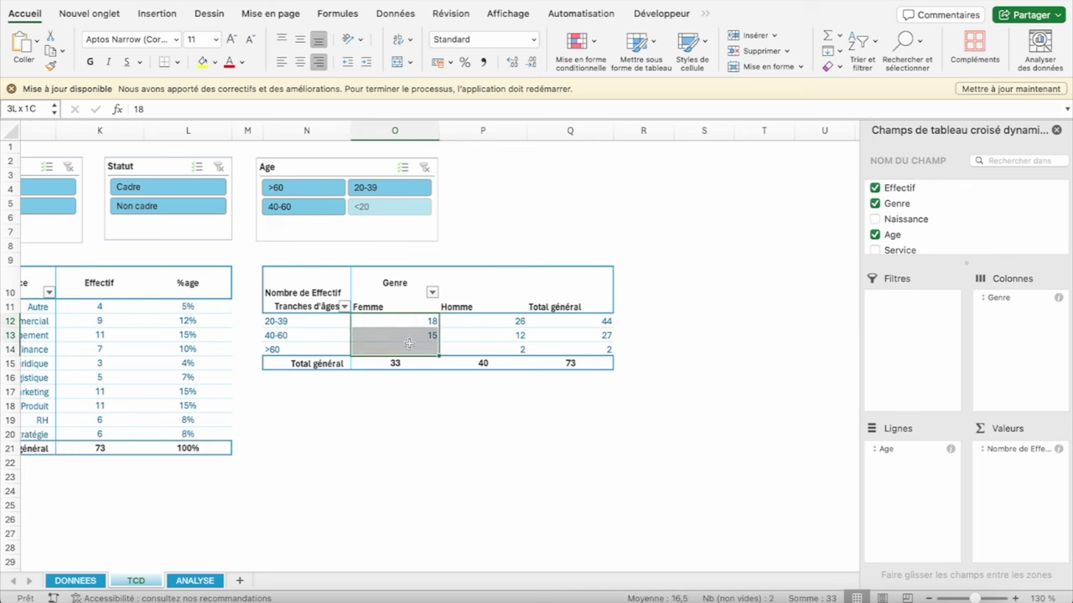
{"action": "left_click_drag", "start_coordinate": [486, 327], "coordinate": [485, 350]}
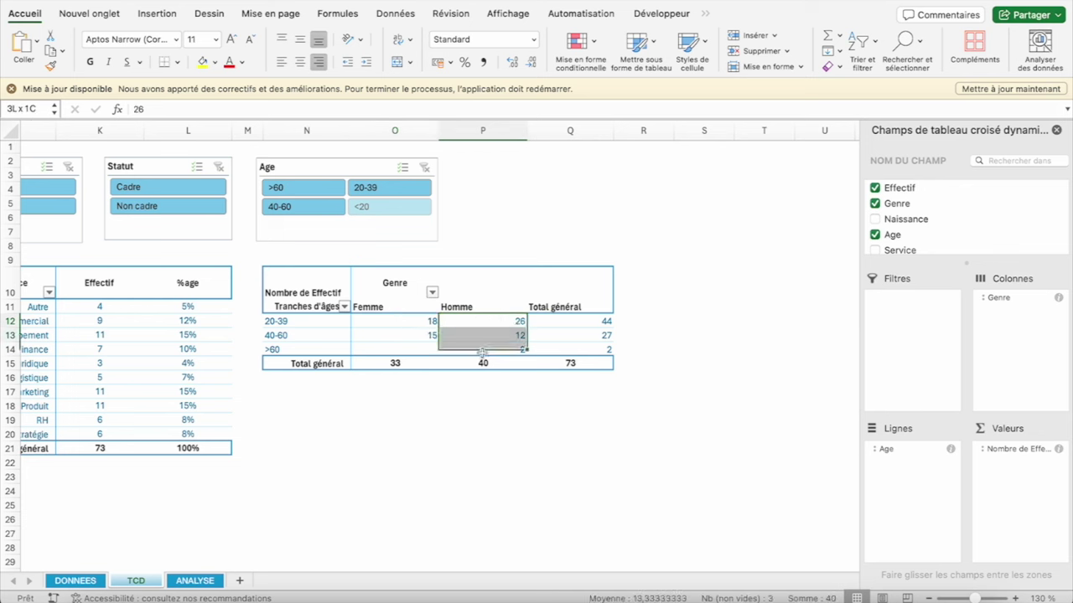
{"action": "left_click", "coordinate": [403, 349]}
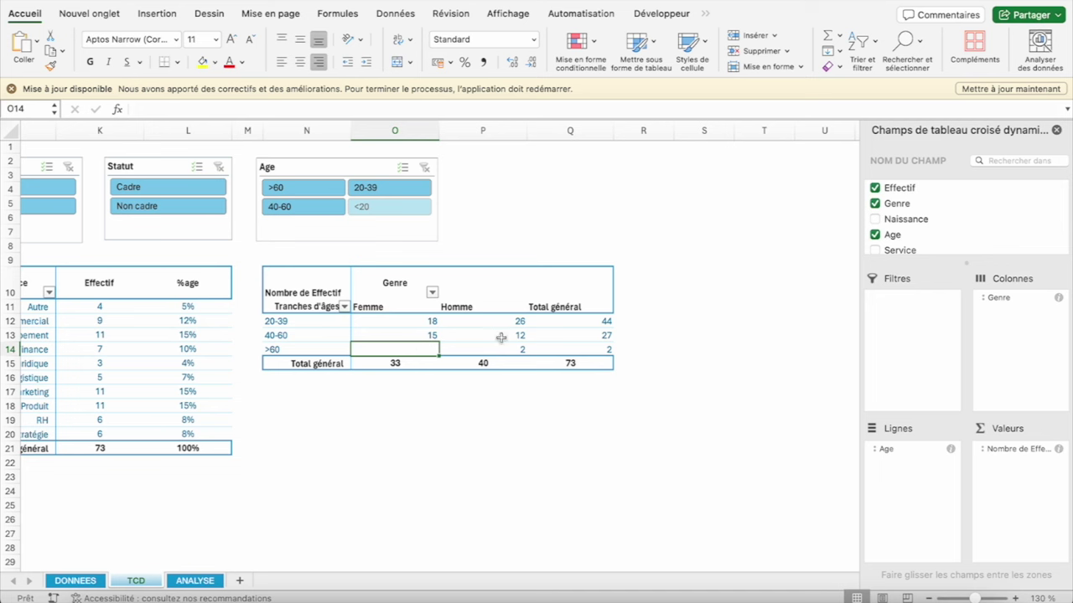
{"action": "left_click", "coordinate": [501, 322]}
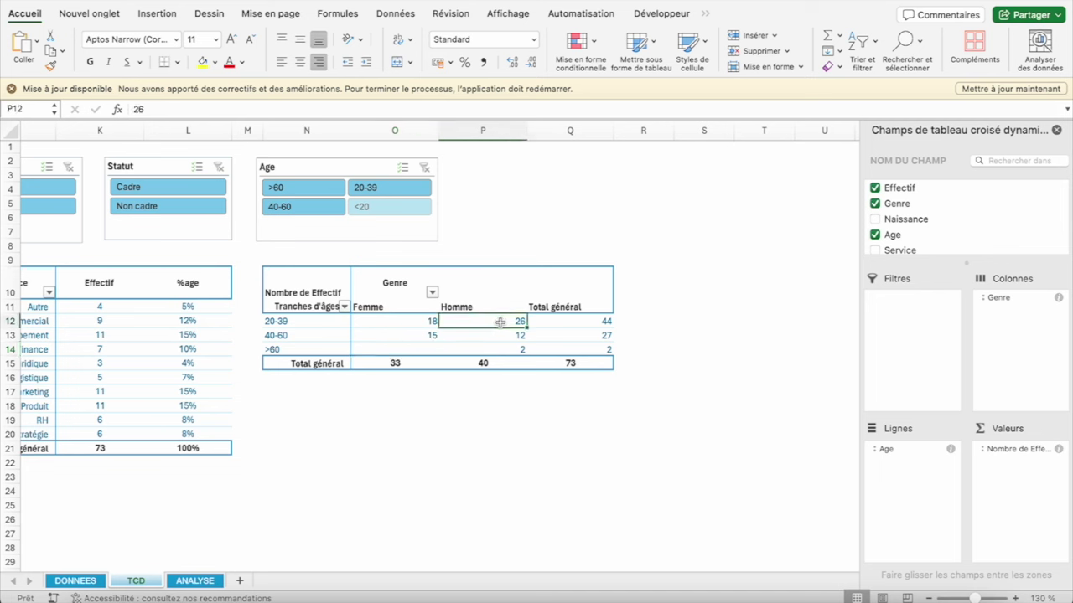
{"action": "left_click", "coordinate": [503, 335]}
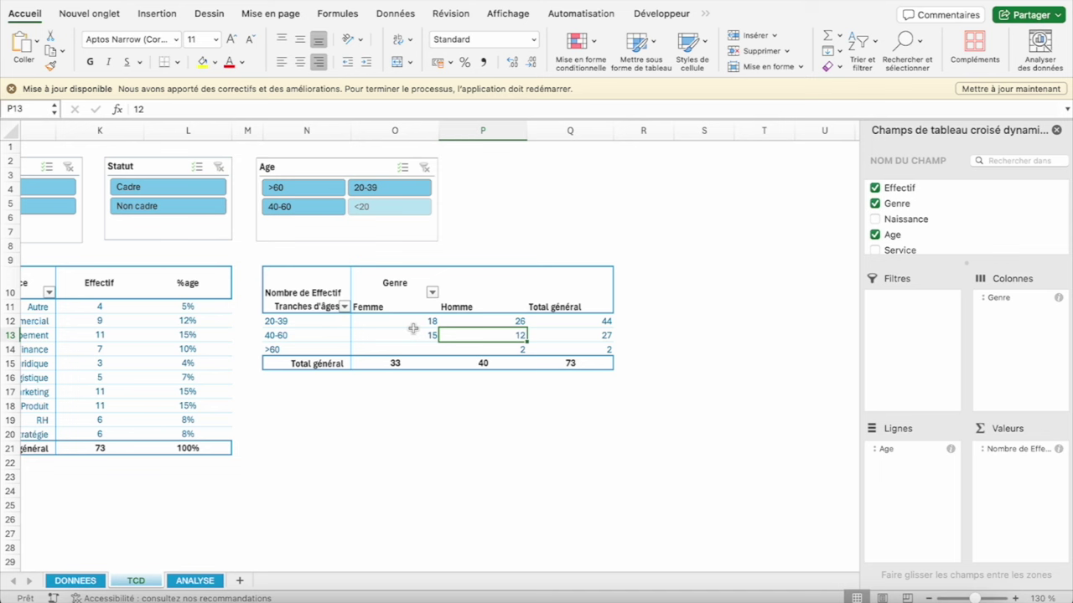
{"action": "left_click", "coordinate": [420, 336]}
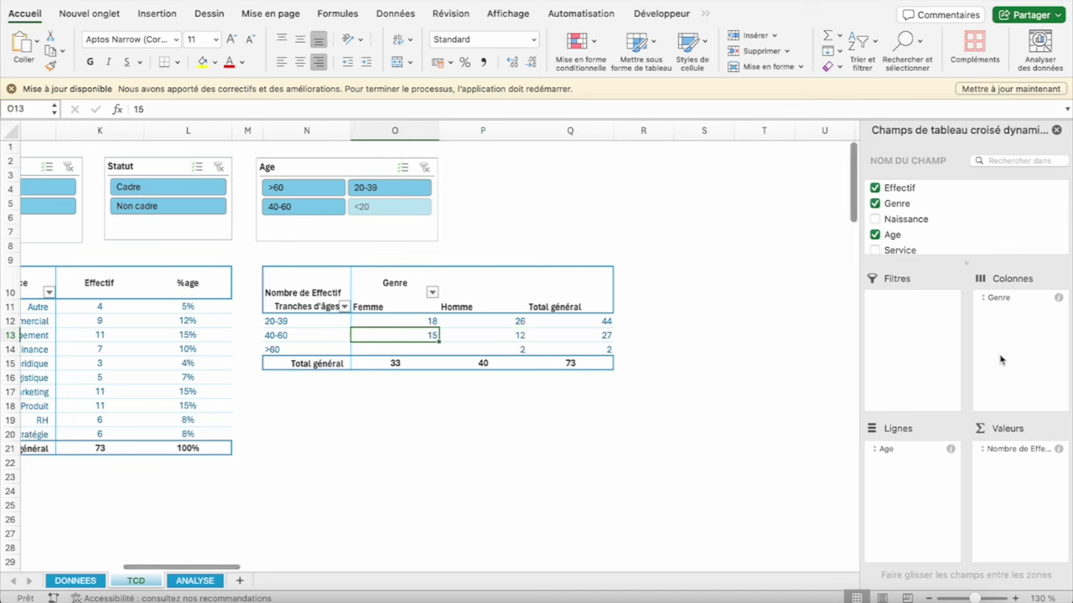
{"action": "left_click", "coordinate": [199, 581]}
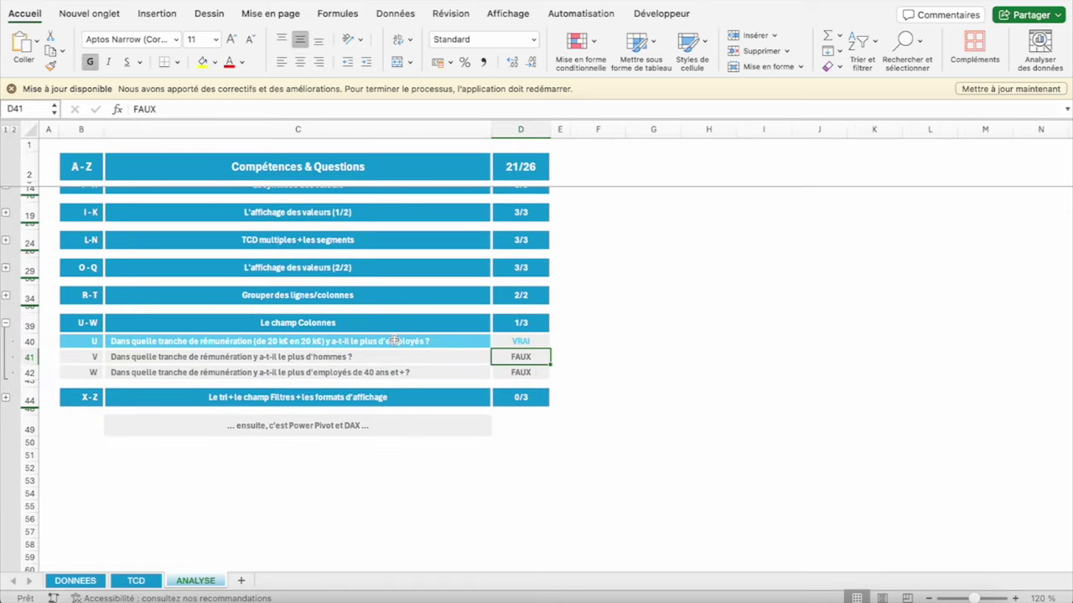
{"action": "left_click", "coordinate": [135, 581]}
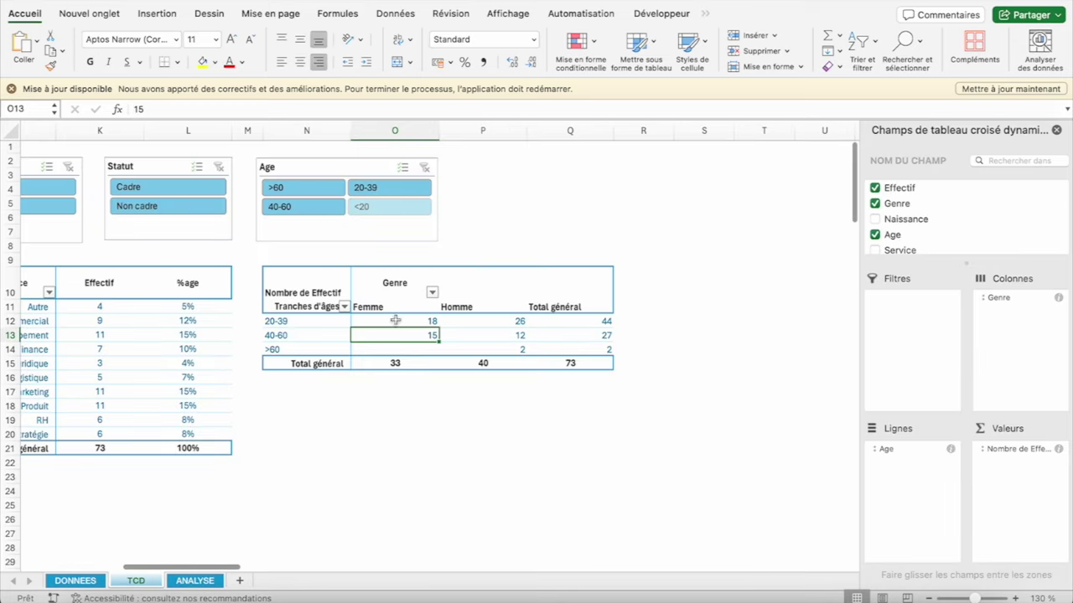
{"action": "left_click", "coordinate": [517, 323]}
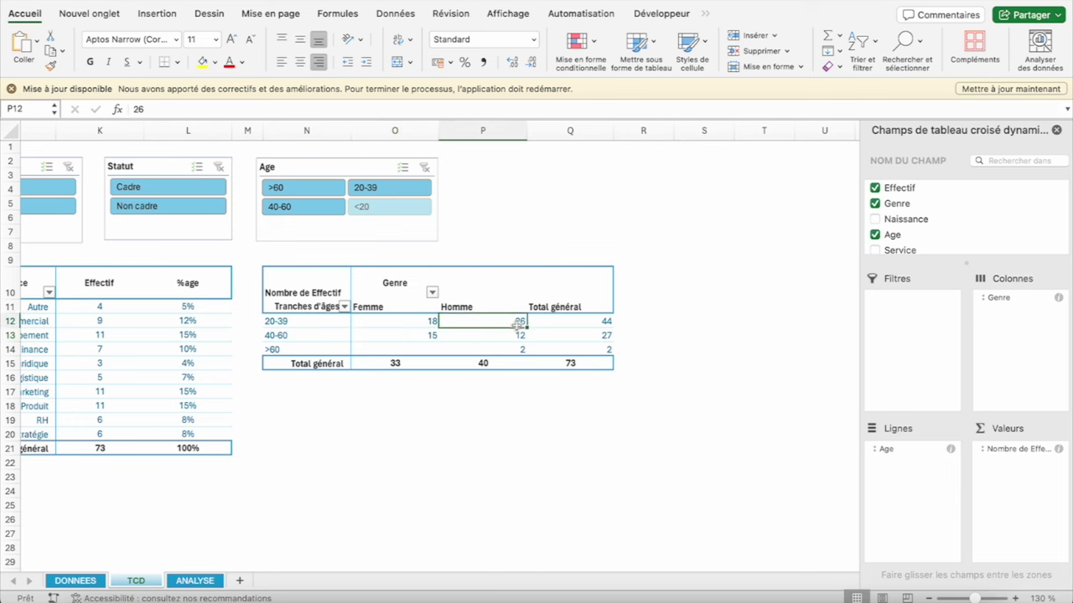
{"action": "left_click", "coordinate": [597, 321]}
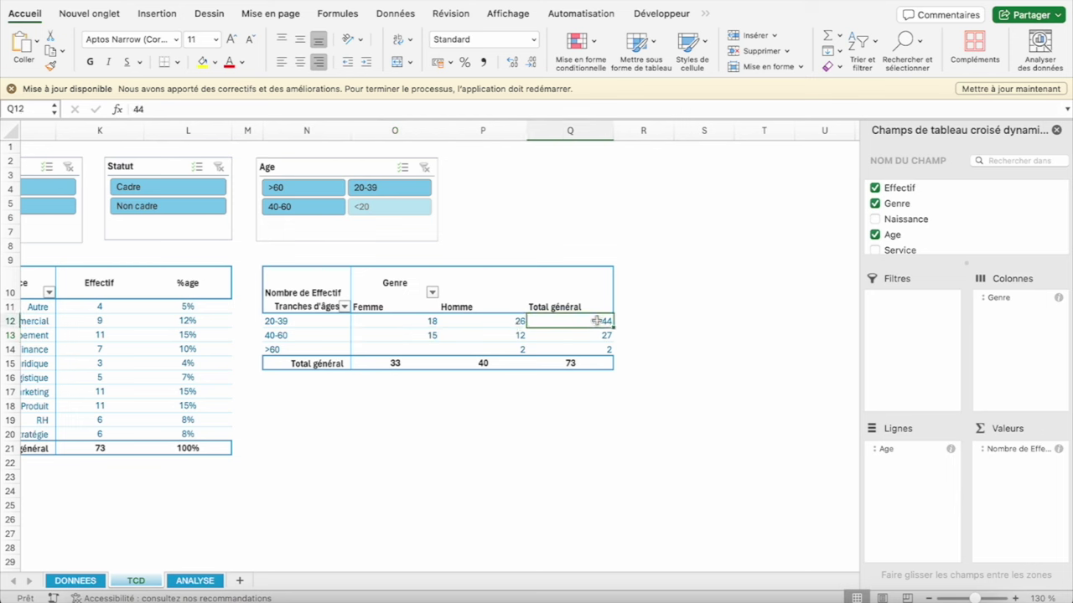
{"action": "left_click", "coordinate": [506, 326]}
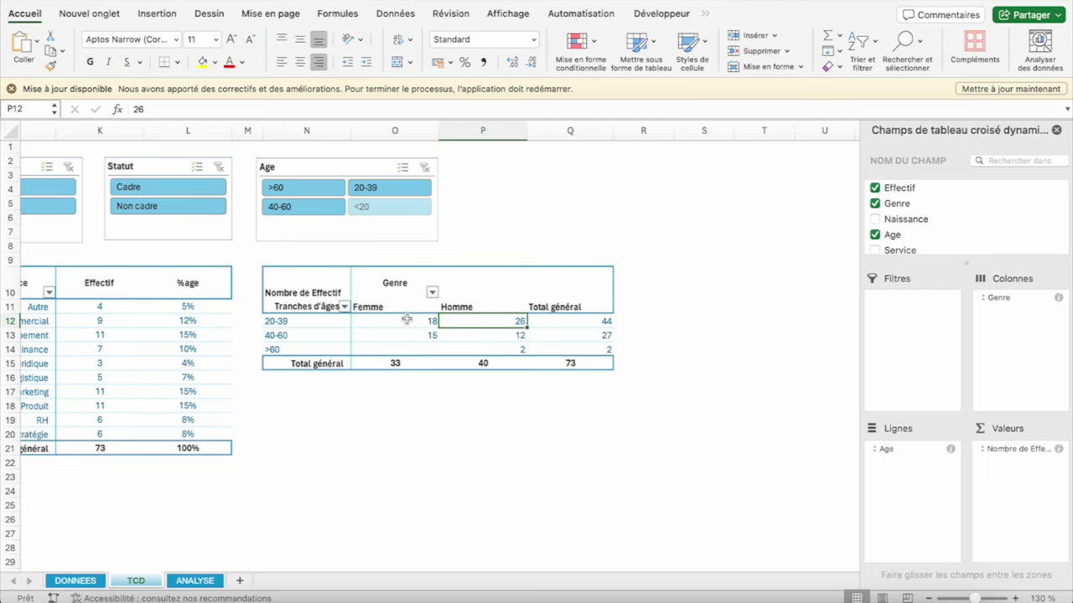
{"action": "left_click_drag", "start_coordinate": [407, 319], "coordinate": [412, 320]}
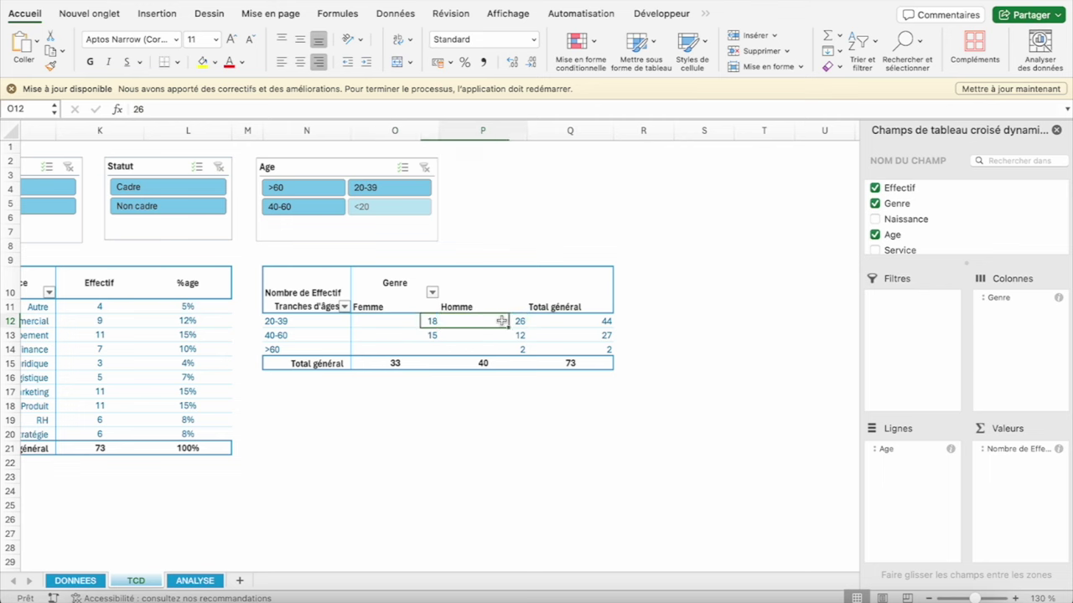
{"action": "key", "text": "ctrl+Page_Down"}
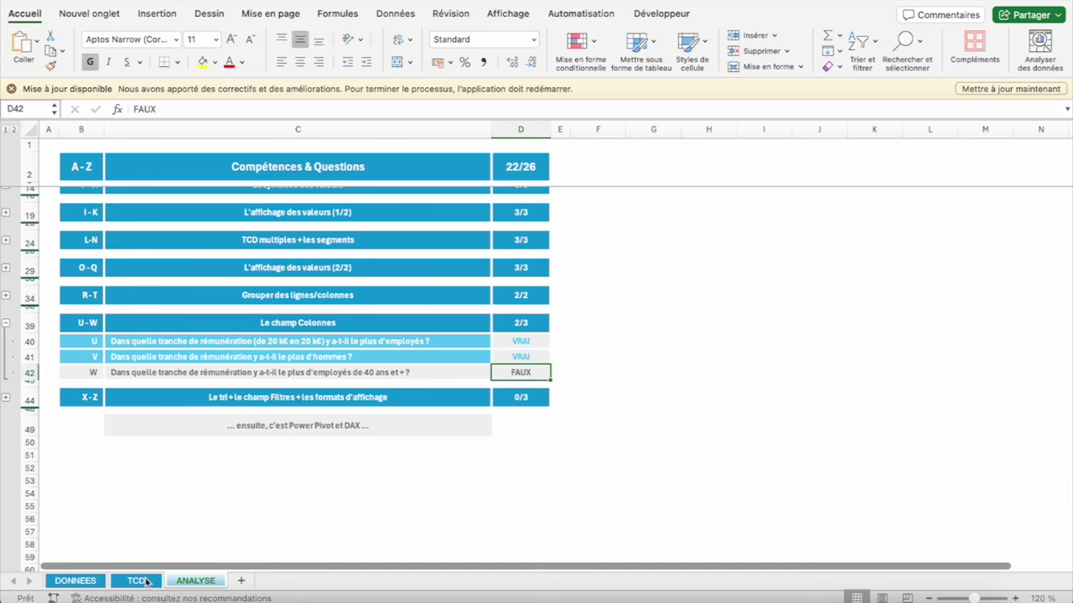
Remove Genre from columns and add Rému. as rows, moving the age bands to columns
{"action": "left_click", "coordinate": [139, 581]}
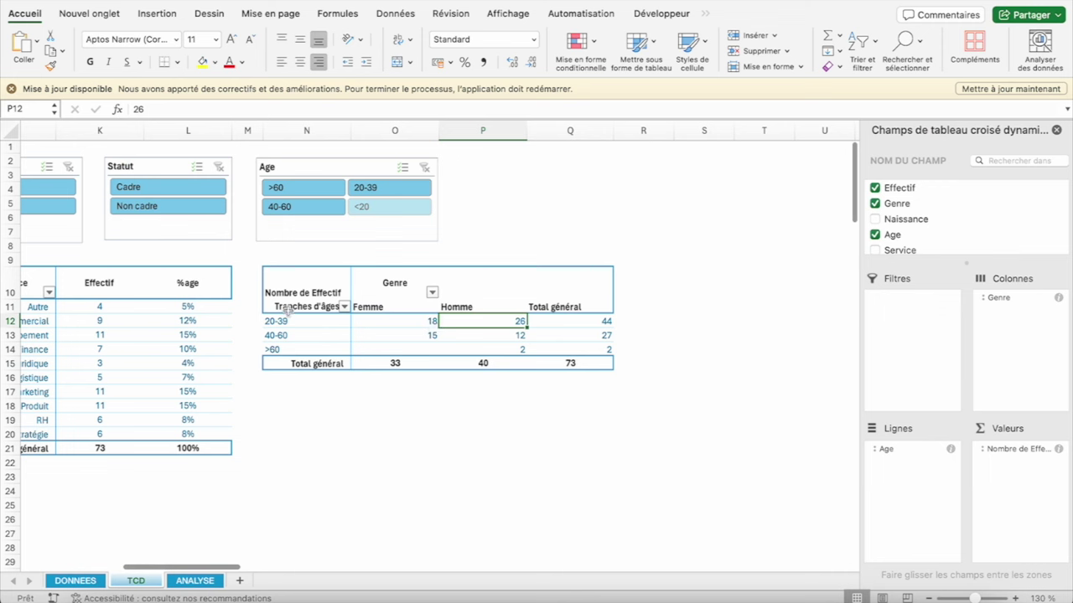
{"action": "left_click", "coordinate": [285, 320]}
{"action": "left_click_drag", "start_coordinate": [1001, 301], "coordinate": [880, 211]}
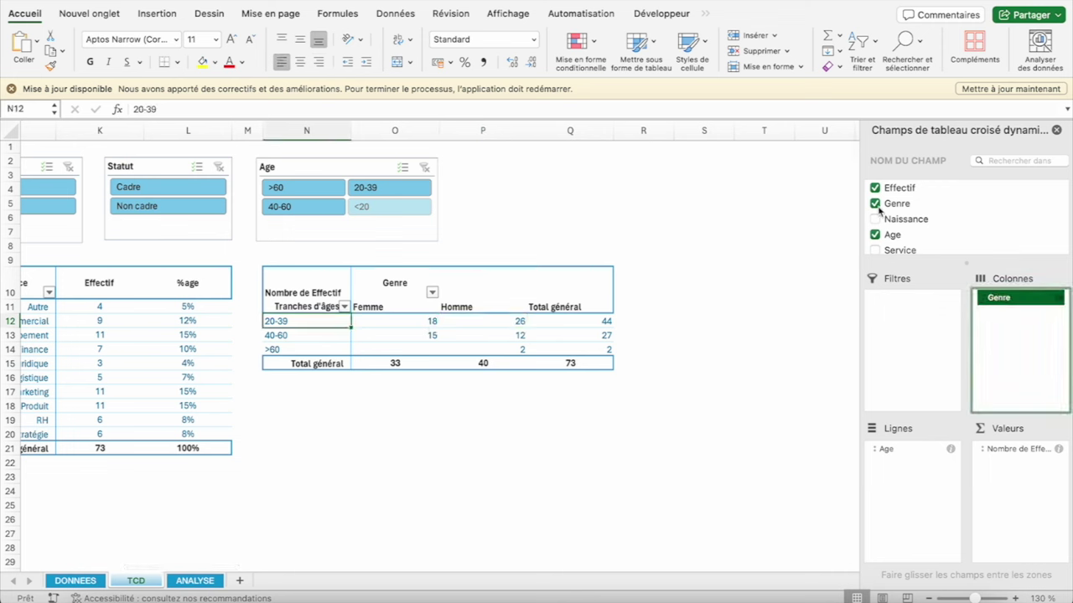
{"action": "scroll", "coordinate": [908, 236], "scroll_direction": "down", "scroll_amount": 5}
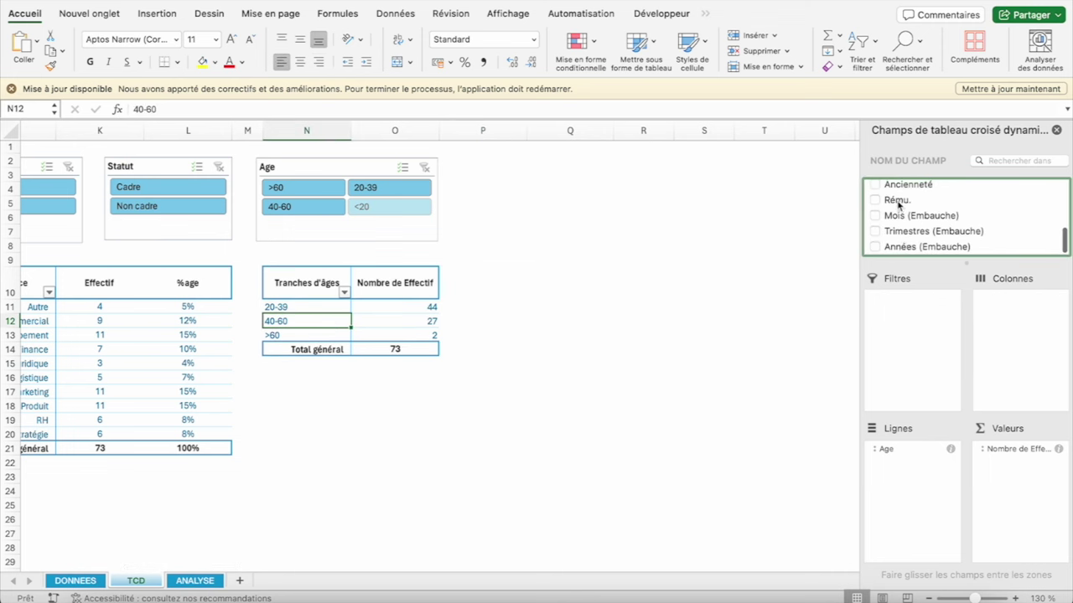
{"action": "mouse_move", "coordinate": [897, 199]}
{"action": "left_mouse_down"}
{"action": "mouse_move", "coordinate": [908, 461]}
{"action": "mouse_move", "coordinate": [1046, 334]}
{"action": "left_mouse_up"}
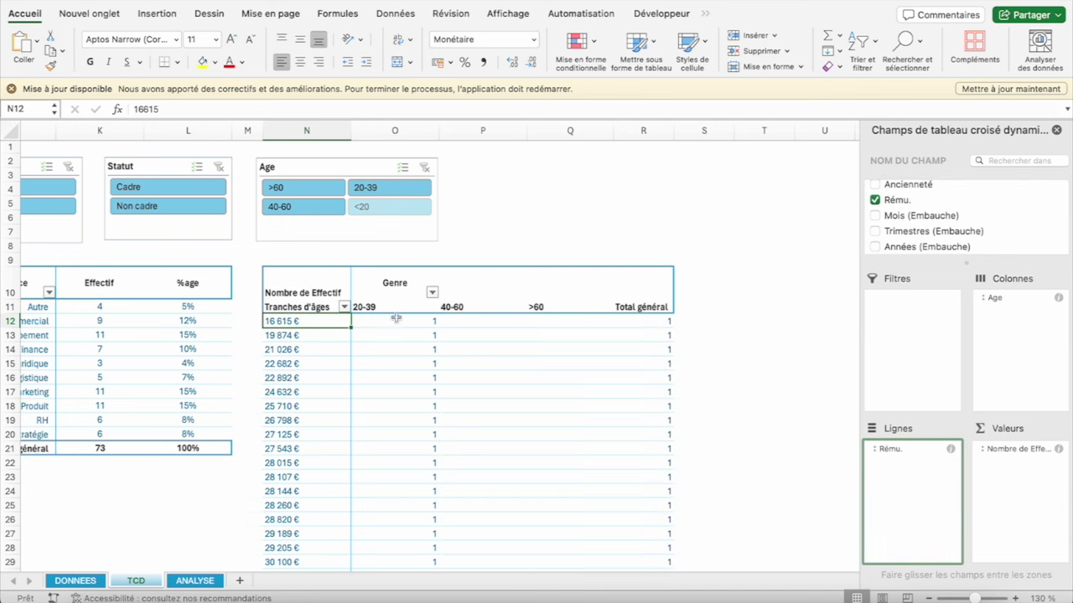
Review the 20-39, 40-60 and >60 columns and the Rému. rows starting at 16 615 €
{"action": "left_click", "coordinate": [381, 307]}
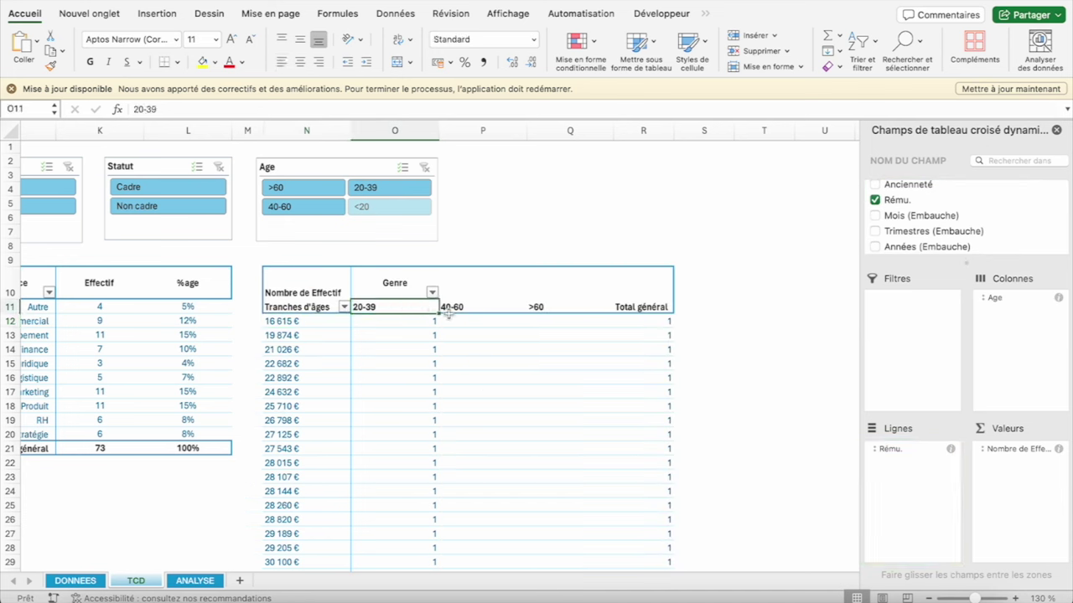
{"action": "left_click", "coordinate": [476, 307]}
{"action": "left_click", "coordinate": [543, 307]}
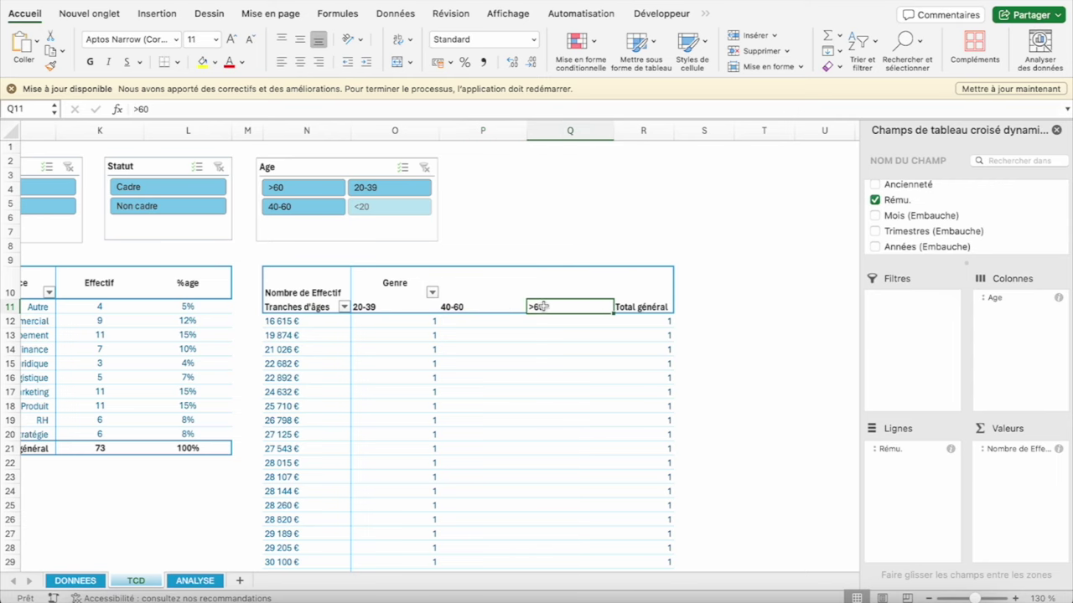
{"action": "scroll", "coordinate": [543, 307], "scroll_direction": "down", "scroll_amount": 10}
{"action": "scroll", "coordinate": [543, 306], "scroll_direction": "up", "scroll_amount": 8}
{"action": "scroll", "coordinate": [543, 307], "scroll_direction": "left", "scroll_amount": 2}
{"action": "scroll", "coordinate": [544, 307], "scroll_direction": "up", "scroll_amount": 3}
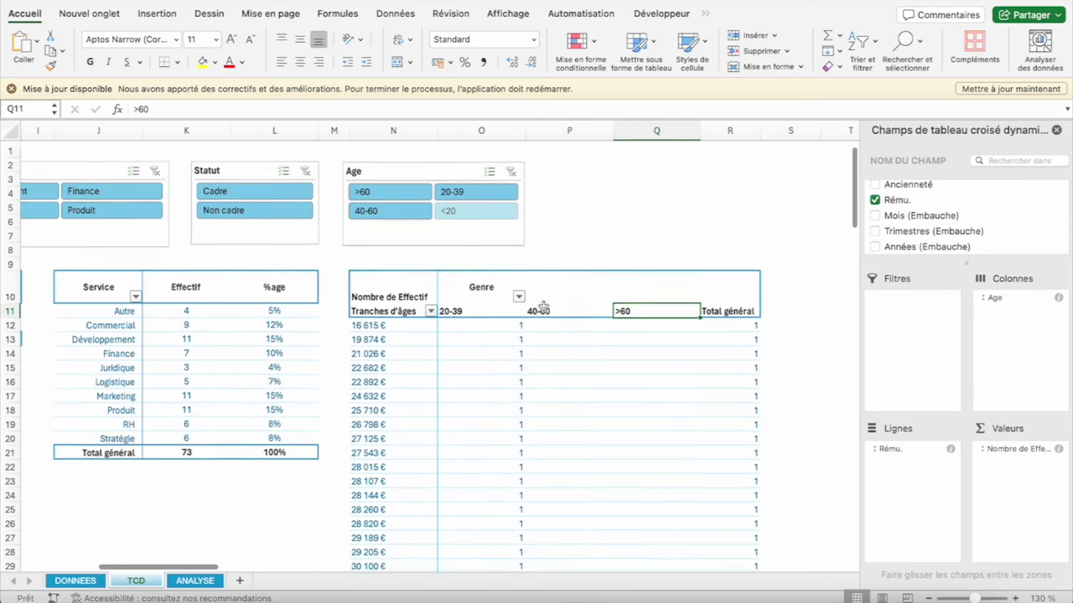
{"action": "left_click", "coordinate": [382, 326]}
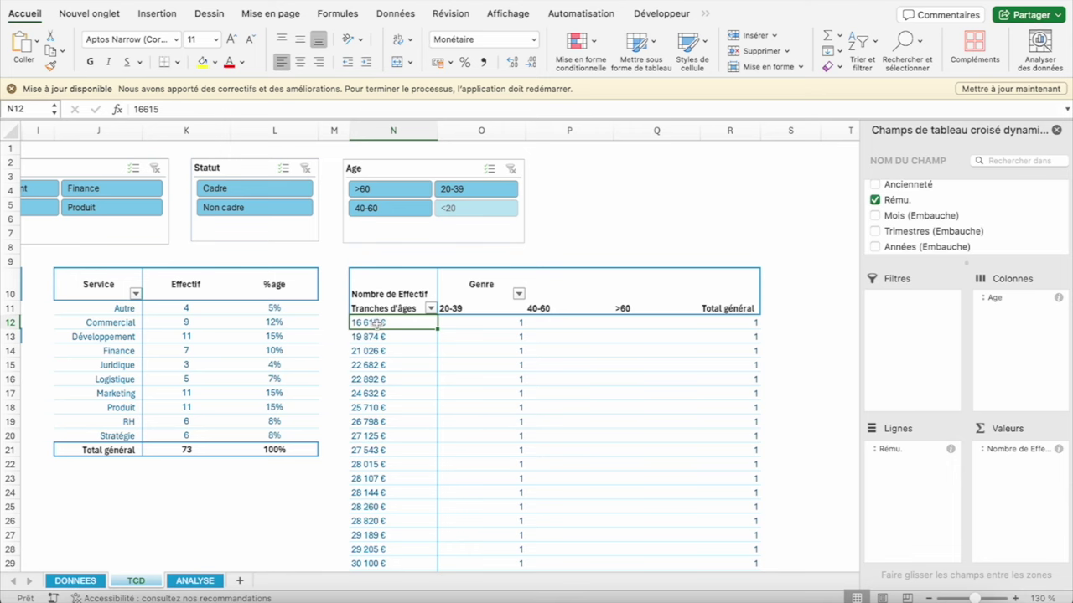
{"action": "scroll", "coordinate": [461, 384], "scroll_direction": "down", "scroll_amount": 10}
{"action": "scroll", "coordinate": [463, 386], "scroll_direction": "down", "scroll_amount": 10}
{"action": "scroll", "coordinate": [466, 387], "scroll_direction": "down", "scroll_amount": 3}
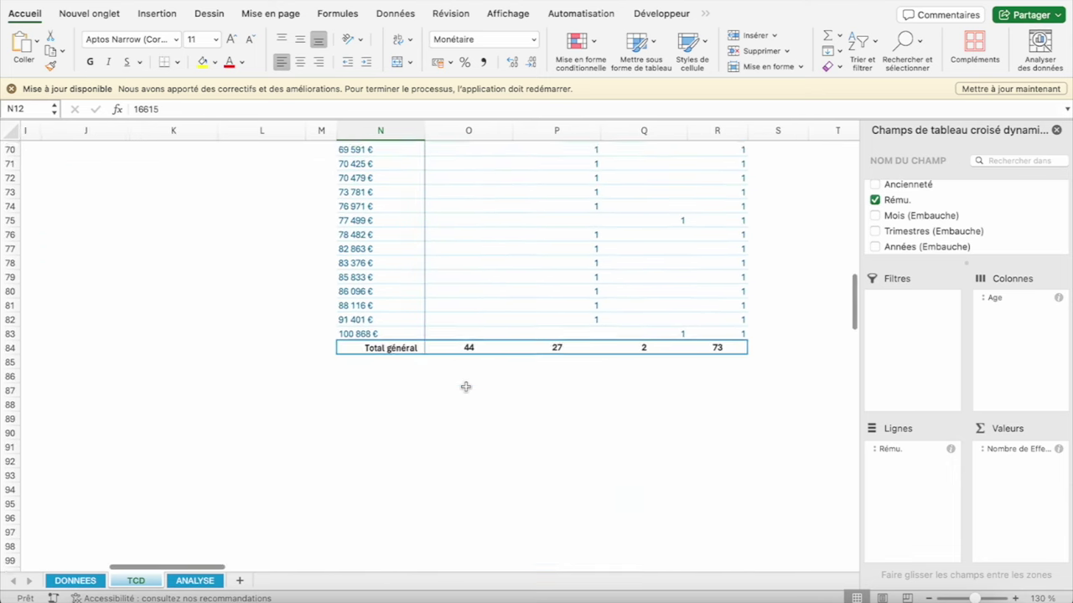
{"action": "scroll", "coordinate": [466, 387], "scroll_direction": "up", "scroll_amount": 10}
{"action": "scroll", "coordinate": [464, 386], "scroll_direction": "up", "scroll_amount": 13}
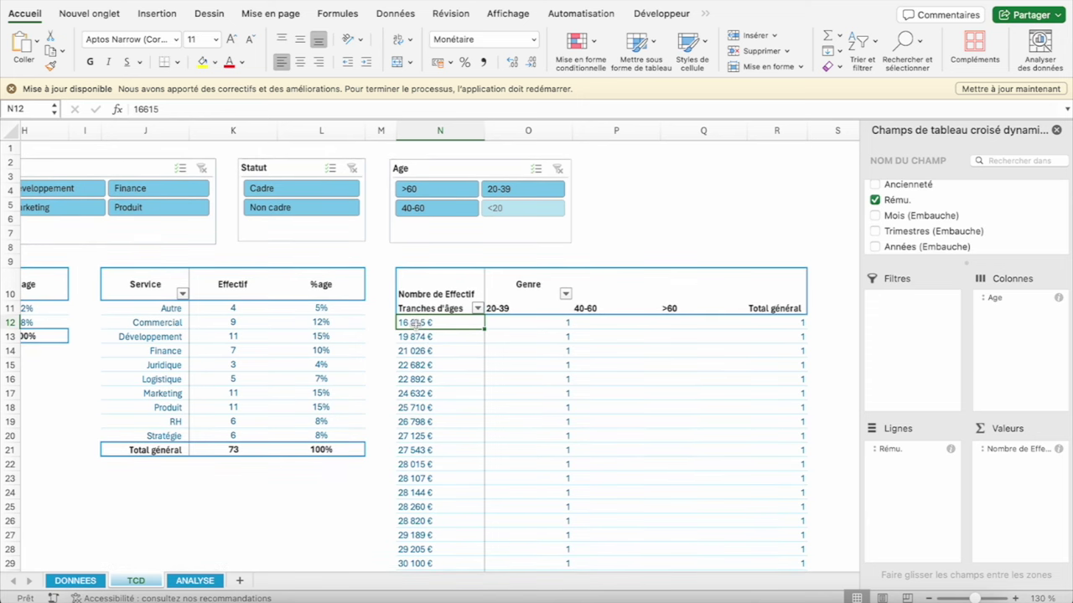
Group the Rému. rows from 20000 to 100000 in 10000-wide bands
{"action": "right_click", "coordinate": [416, 326]}
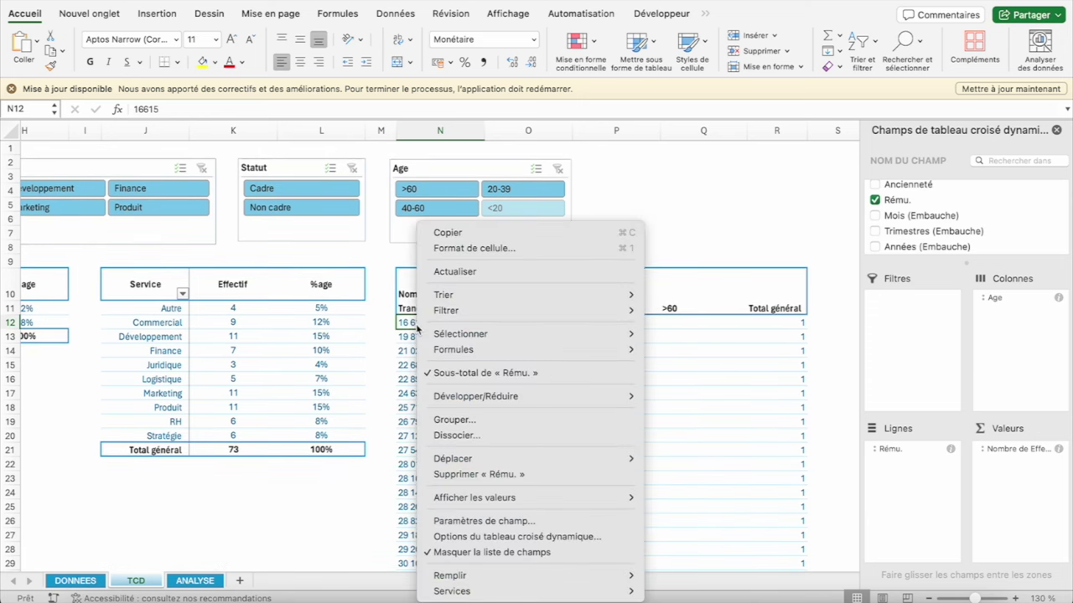
{"action": "left_click", "coordinate": [457, 420]}
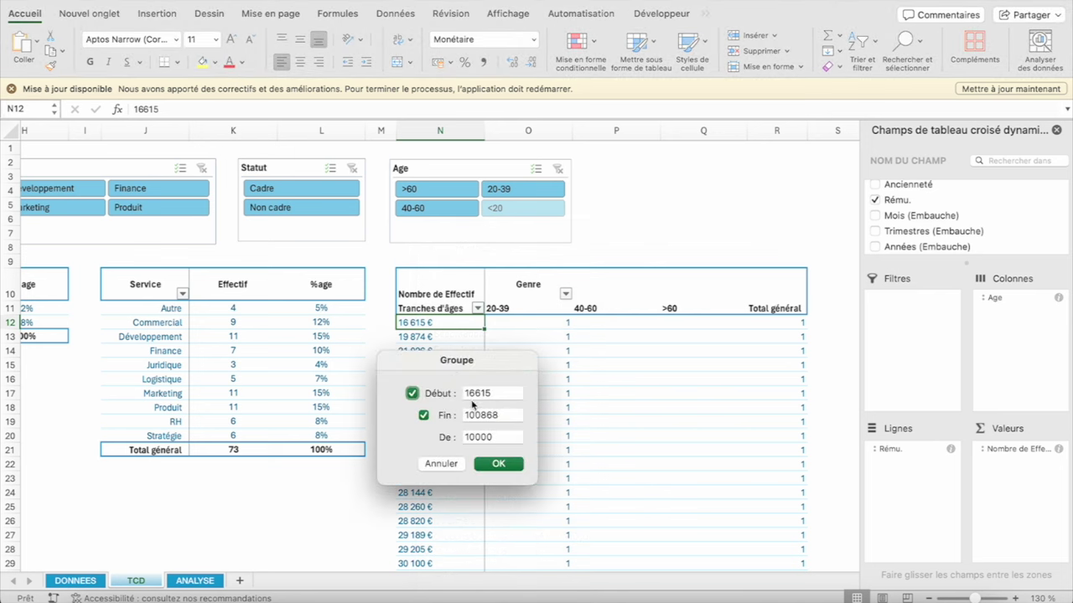
{"action": "double_click", "coordinate": [491, 393]}
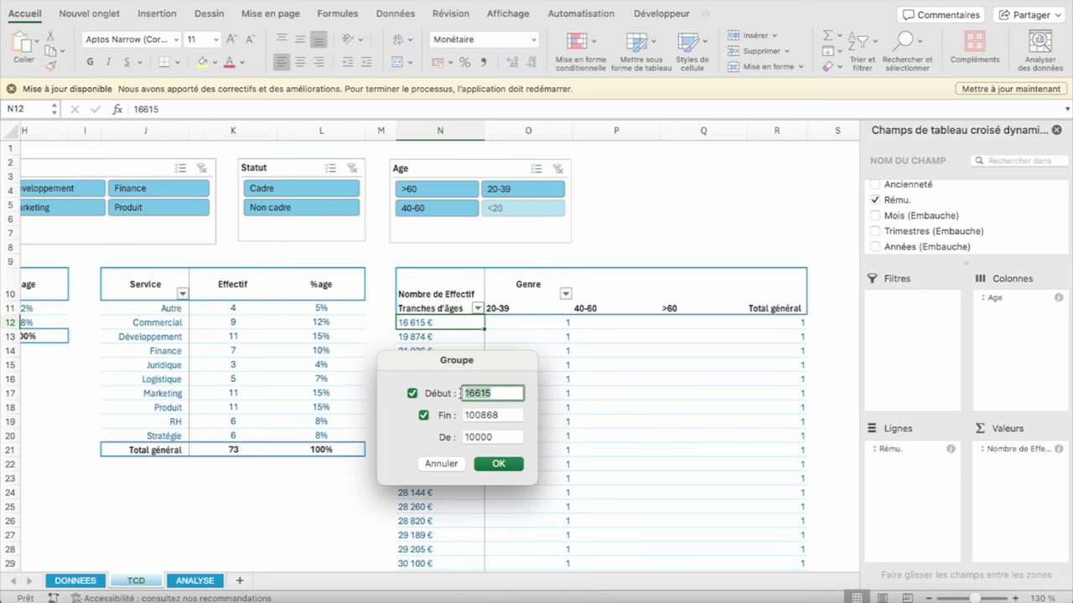
{"action": "type", "text": "20000"}
{"action": "double_click", "coordinate": [466, 416]}
{"action": "type", "text": "100"}
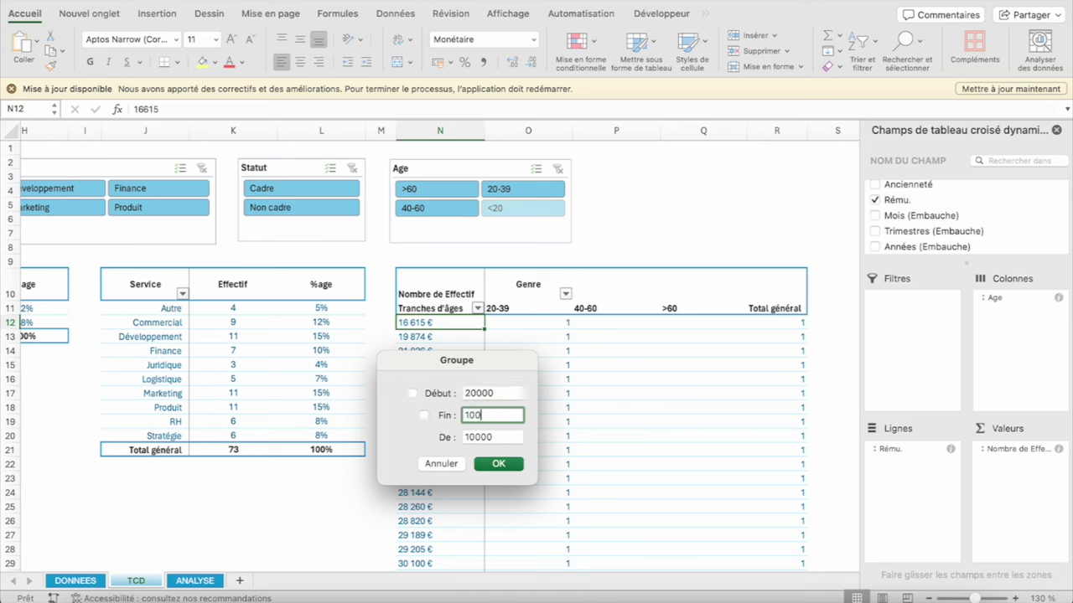
{"action": "type", "text": "000"}
{"action": "left_click", "coordinate": [509, 464]}
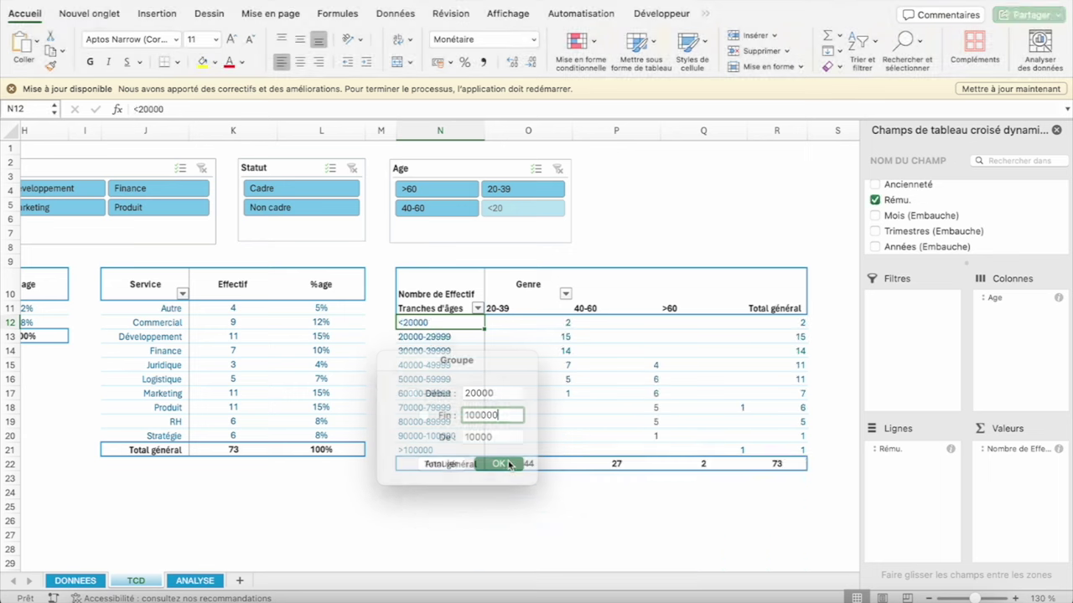
{"action": "left_click", "coordinate": [426, 337]}
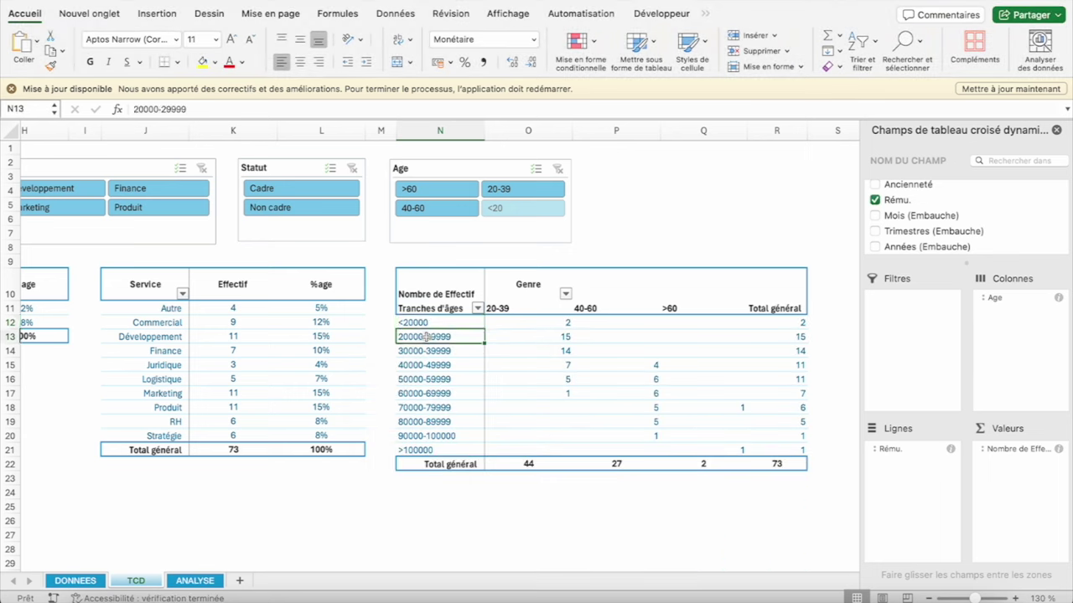
{"action": "left_click", "coordinate": [422, 364]}
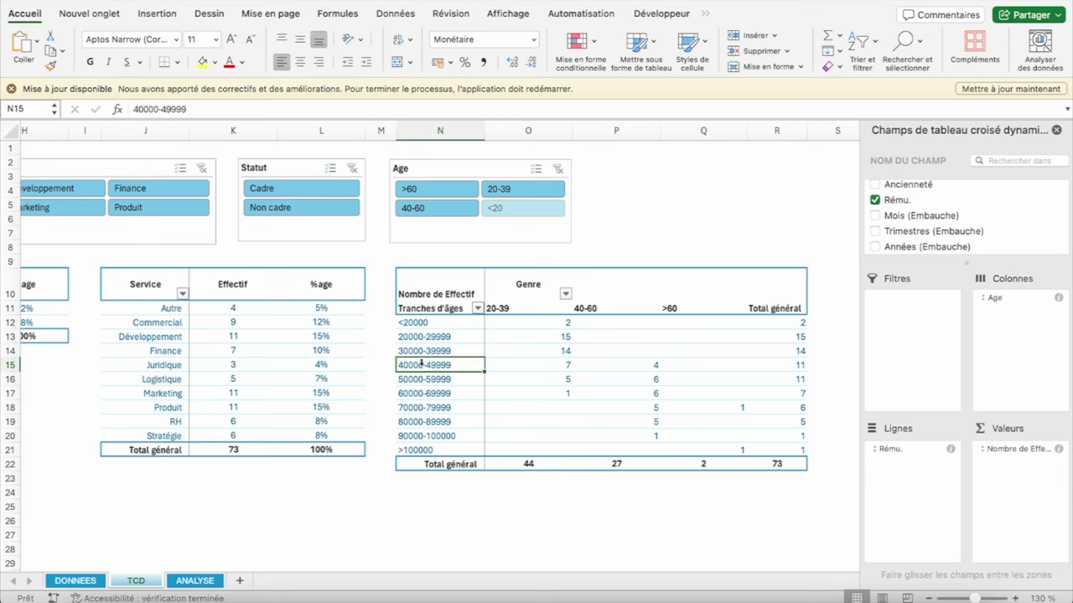
{"action": "left_click_drag", "start_coordinate": [553, 324], "coordinate": [551, 387]}
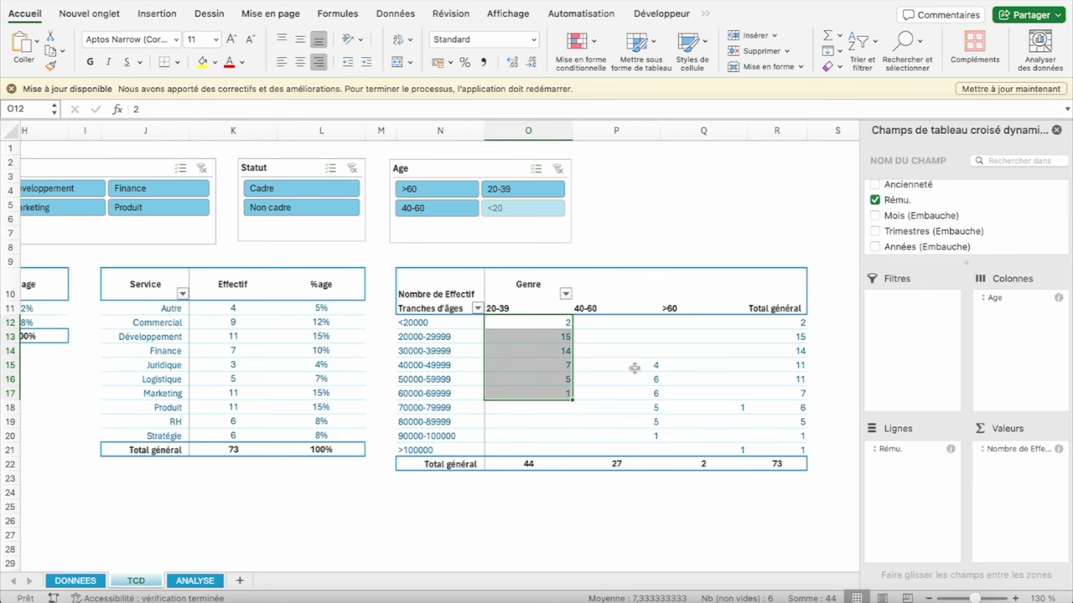
{"action": "left_click", "coordinate": [639, 349]}
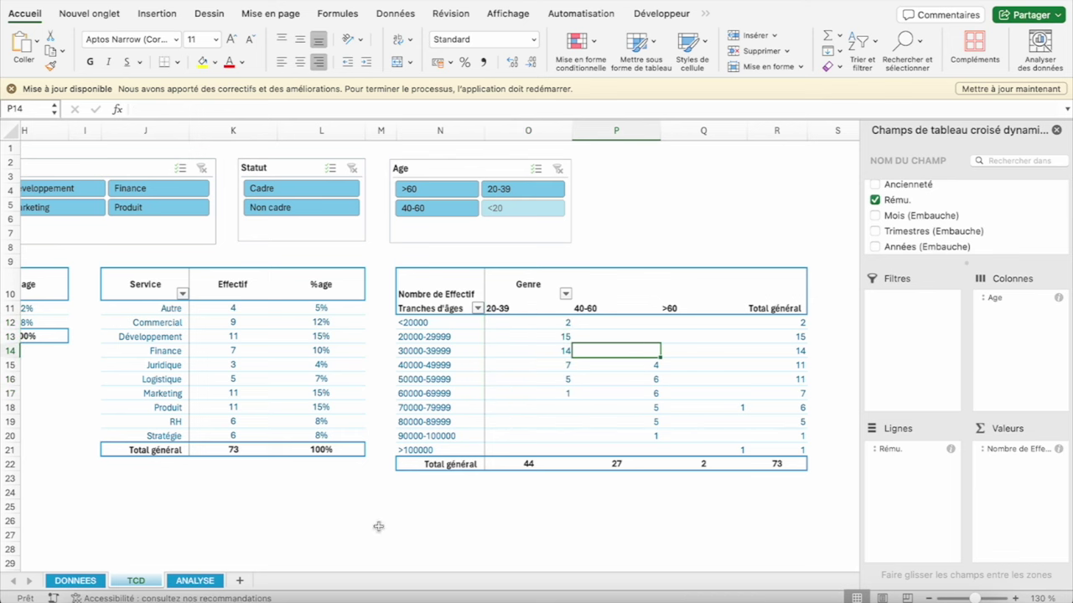
{"action": "left_click", "coordinate": [194, 580]}
{"action": "left_click", "coordinate": [178, 372]}
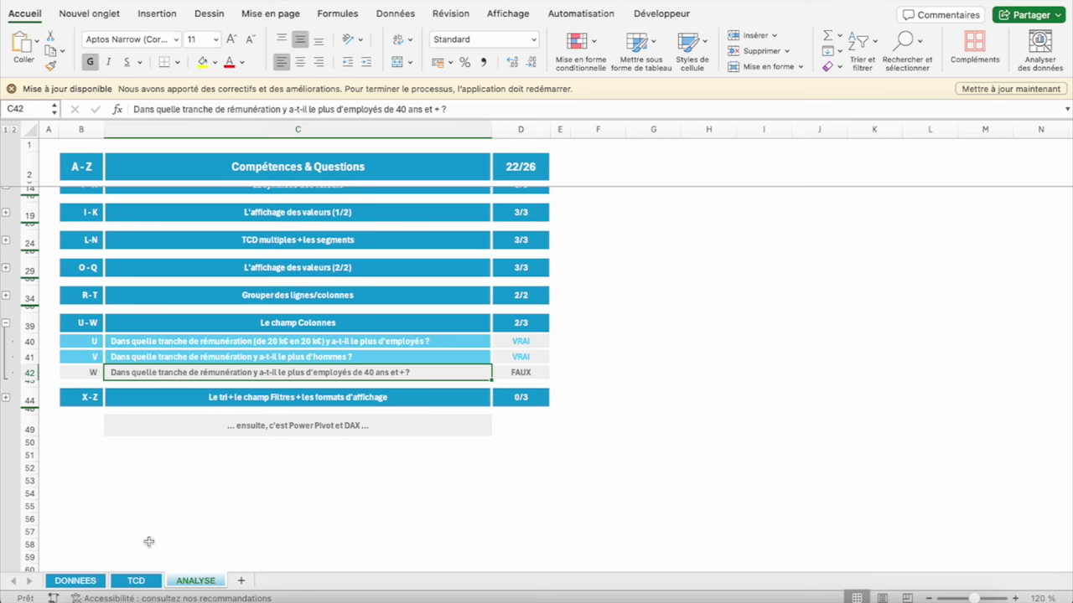
{"action": "left_click", "coordinate": [136, 580]}
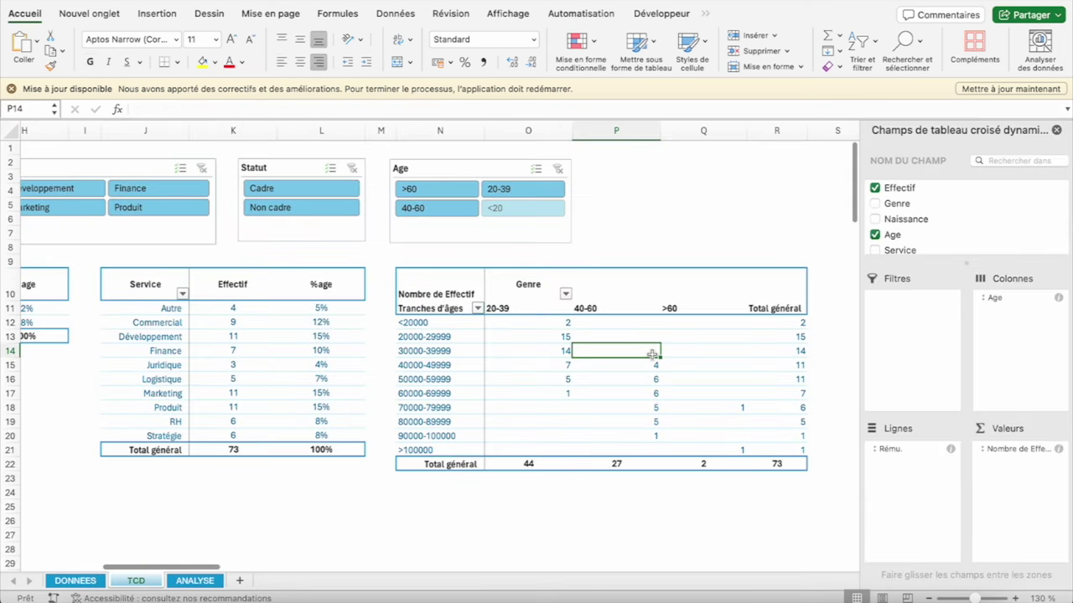
{"action": "left_click_drag", "start_coordinate": [626, 283], "coordinate": [796, 285]}
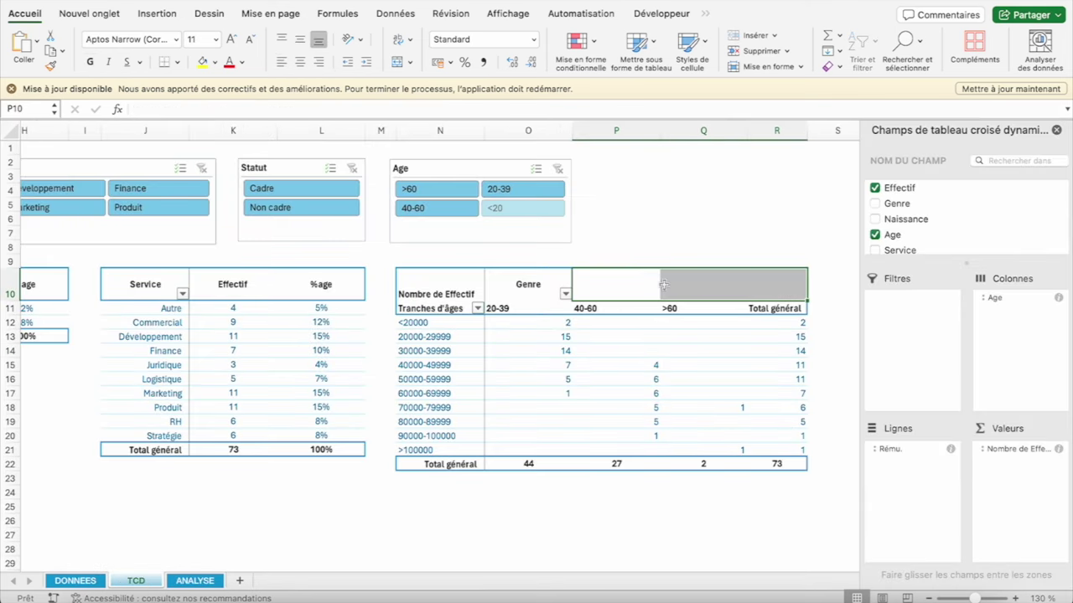
{"action": "left_click", "coordinate": [684, 310]}
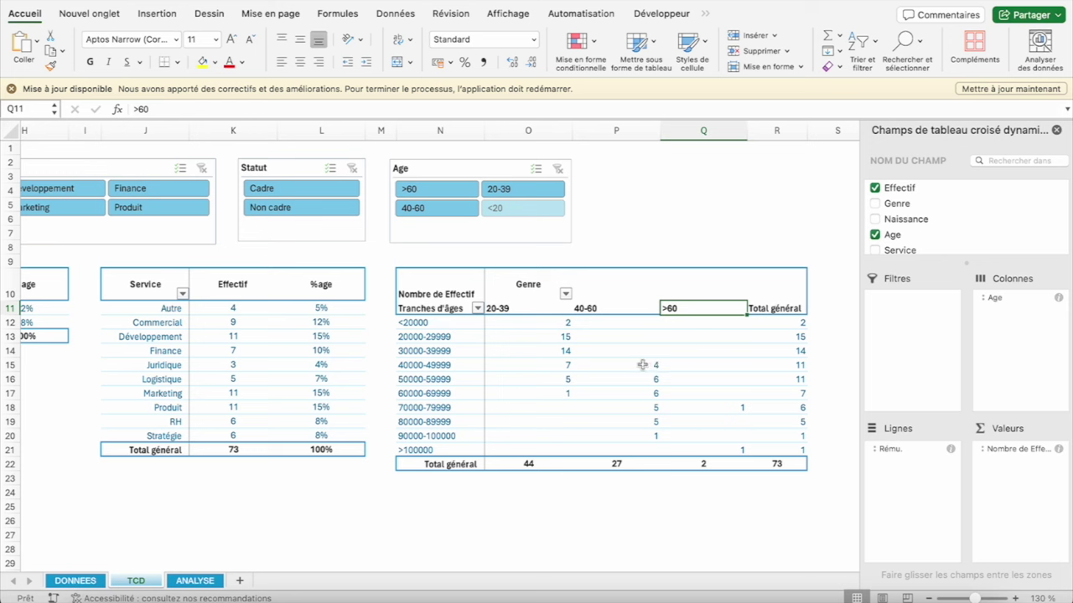
{"action": "left_click_drag", "start_coordinate": [642, 378], "coordinate": [644, 395]}
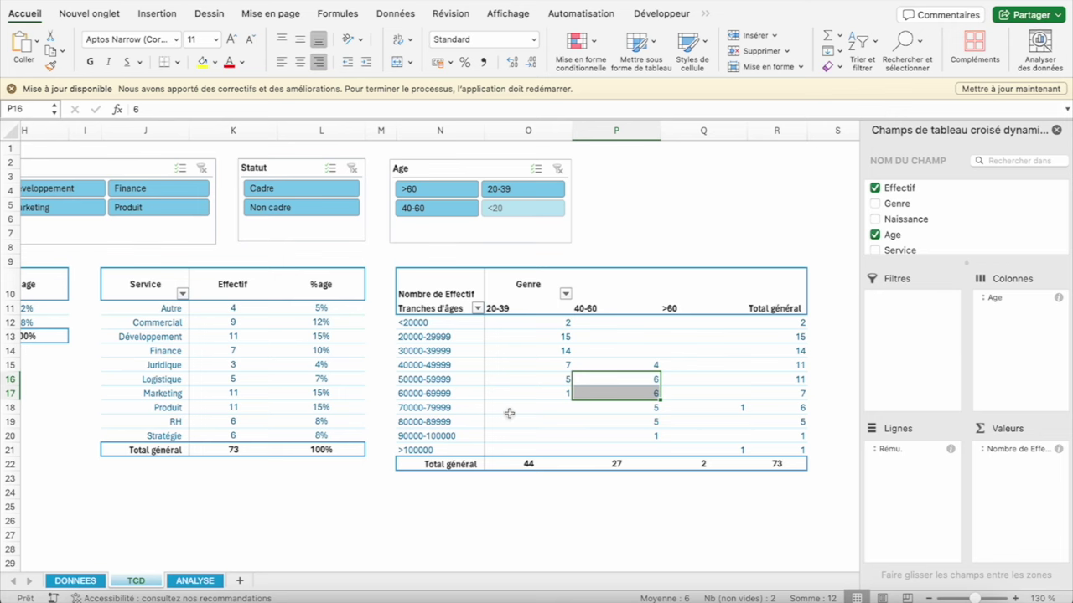
{"action": "right_click", "coordinate": [445, 356]}
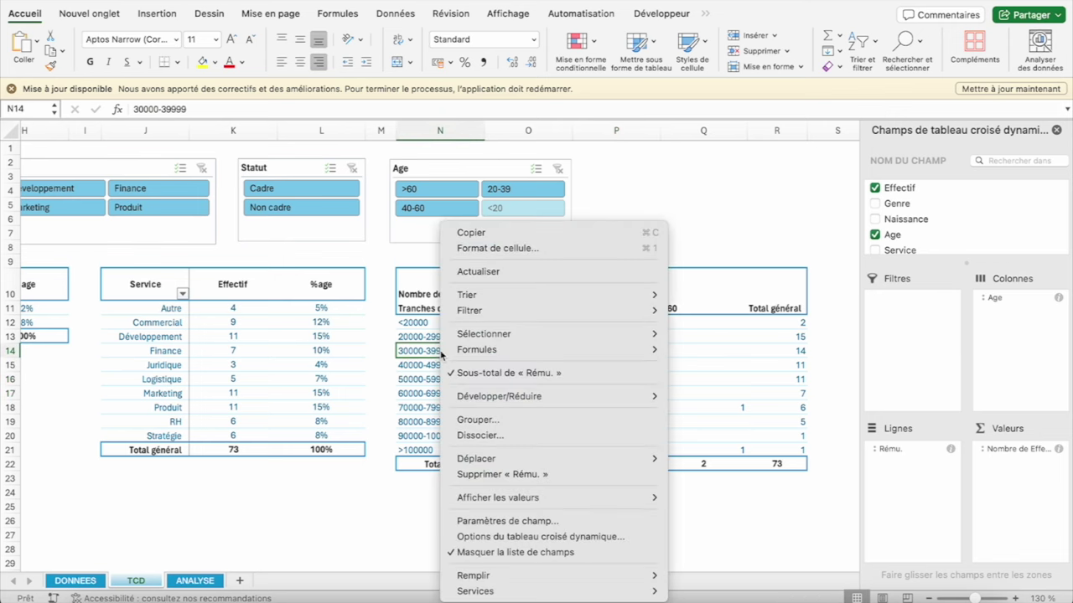
{"action": "left_click", "coordinate": [479, 422]}
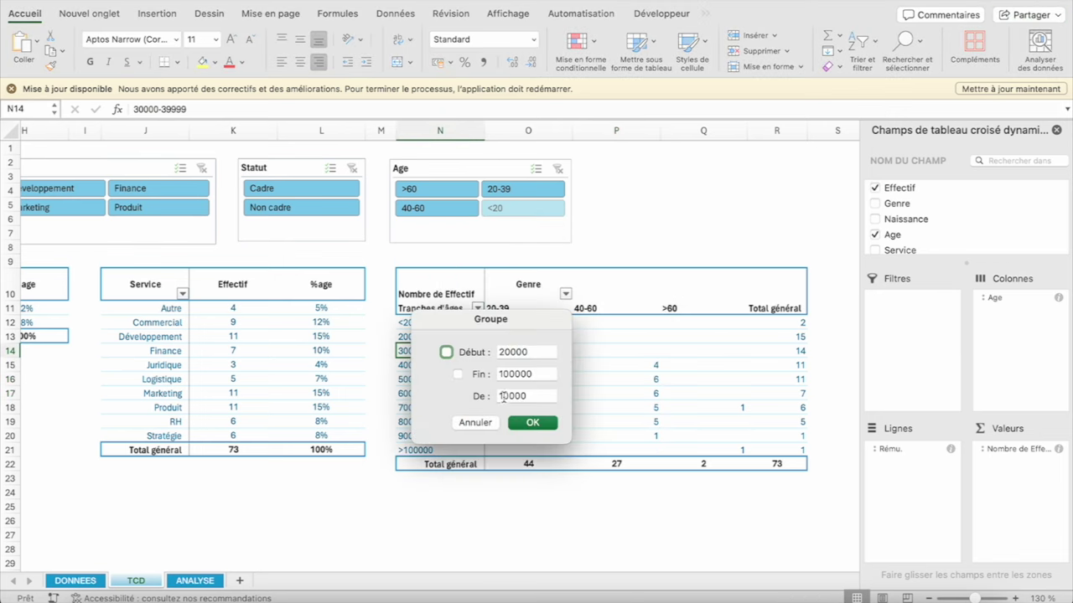
{"action": "double_click", "coordinate": [504, 396]}
{"action": "type", "text": "20000"}
{"action": "key", "text": "Return"}
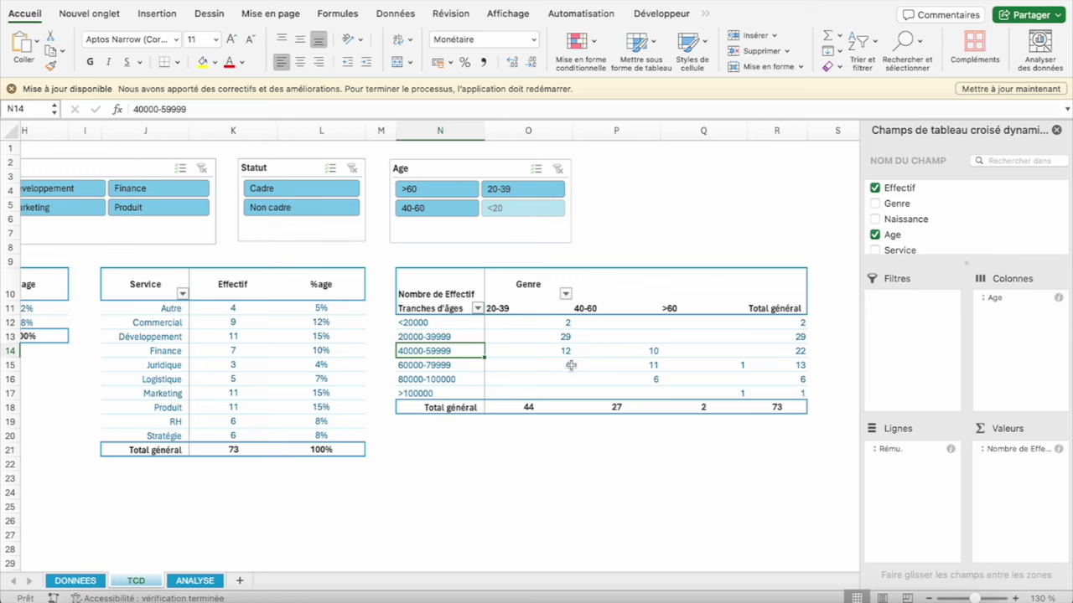
{"action": "left_click", "coordinate": [652, 367]}
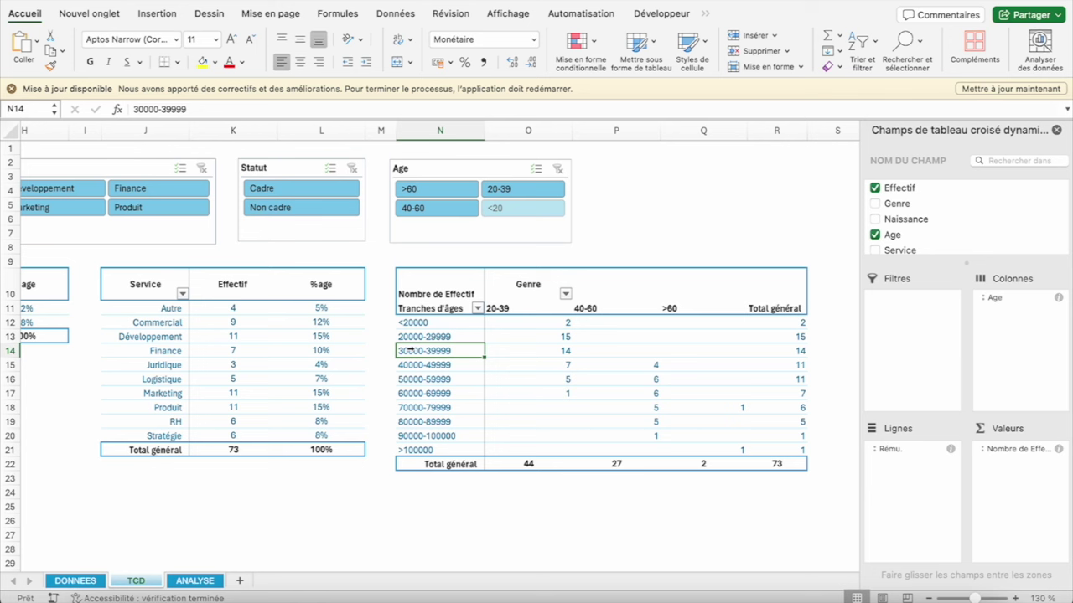
{"action": "left_click", "coordinate": [411, 379]}
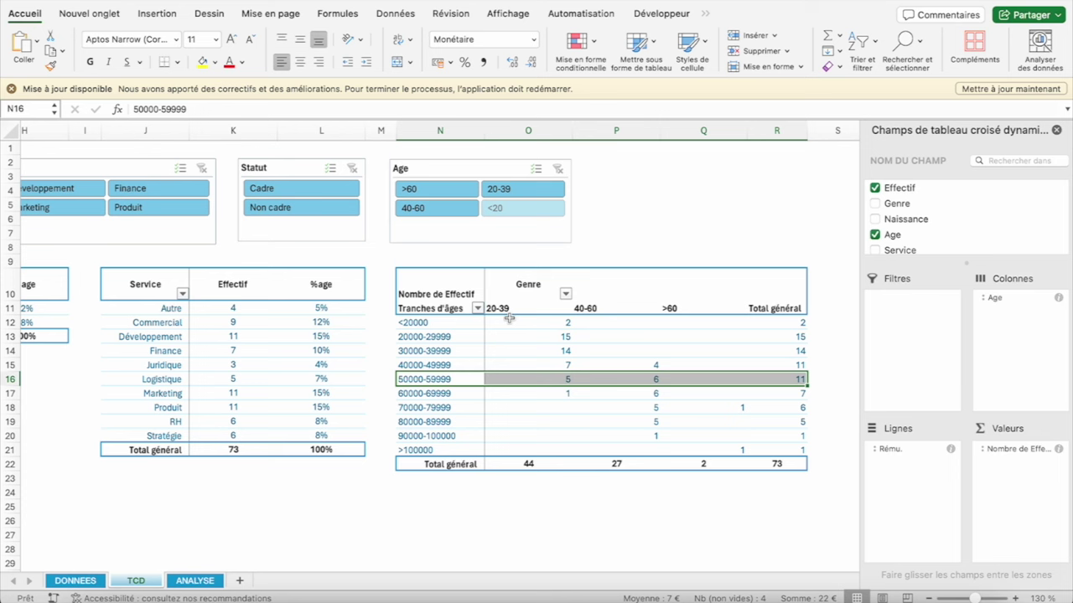
Enter VRAI for question W in D42 on ANALYSE and collapse rows 40–42
{"action": "left_click", "coordinate": [194, 581]}
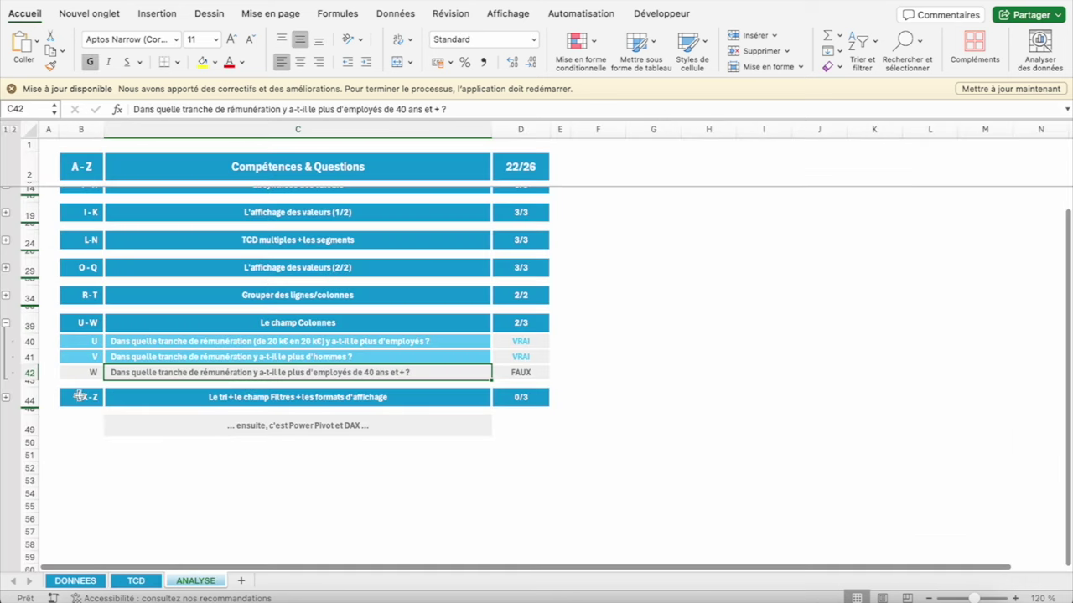
{"action": "left_click", "coordinate": [519, 372]}
{"action": "type", "text": "VRAI"}
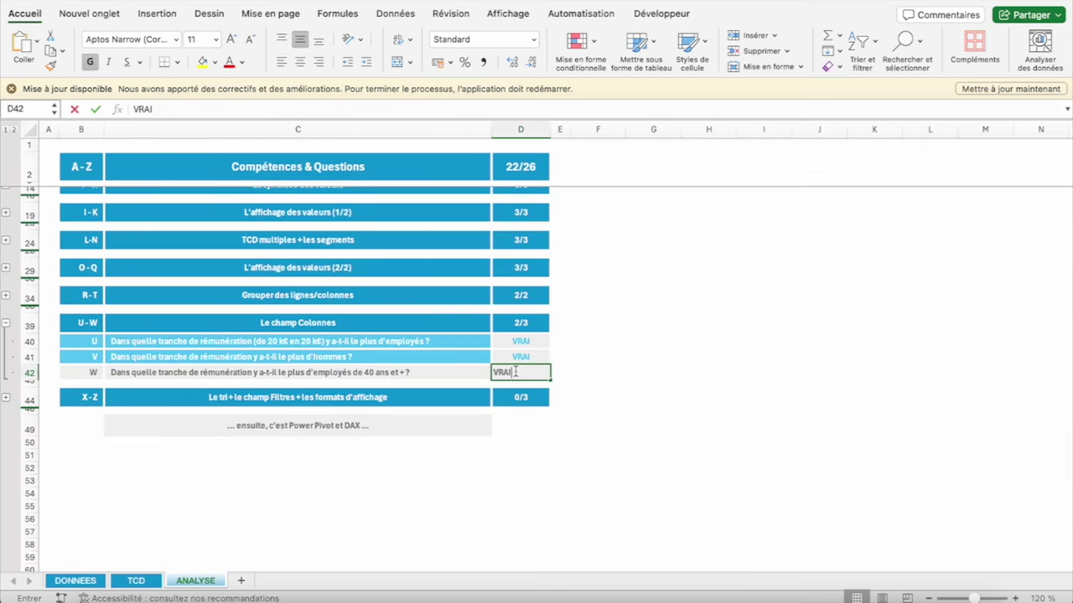
{"action": "key", "text": "Return"}
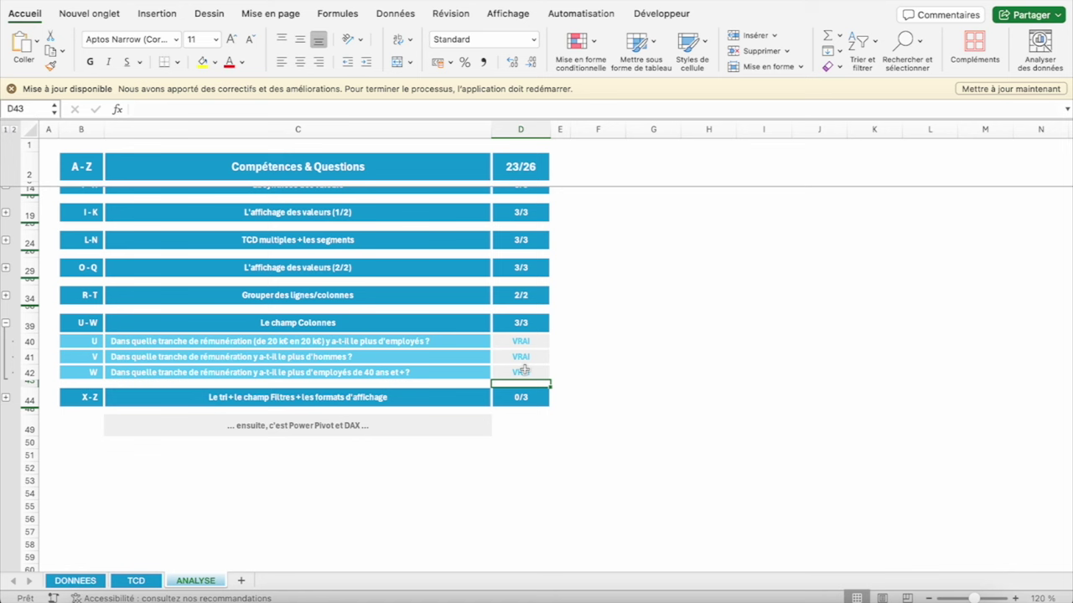
{"action": "left_click", "coordinate": [5, 324]}
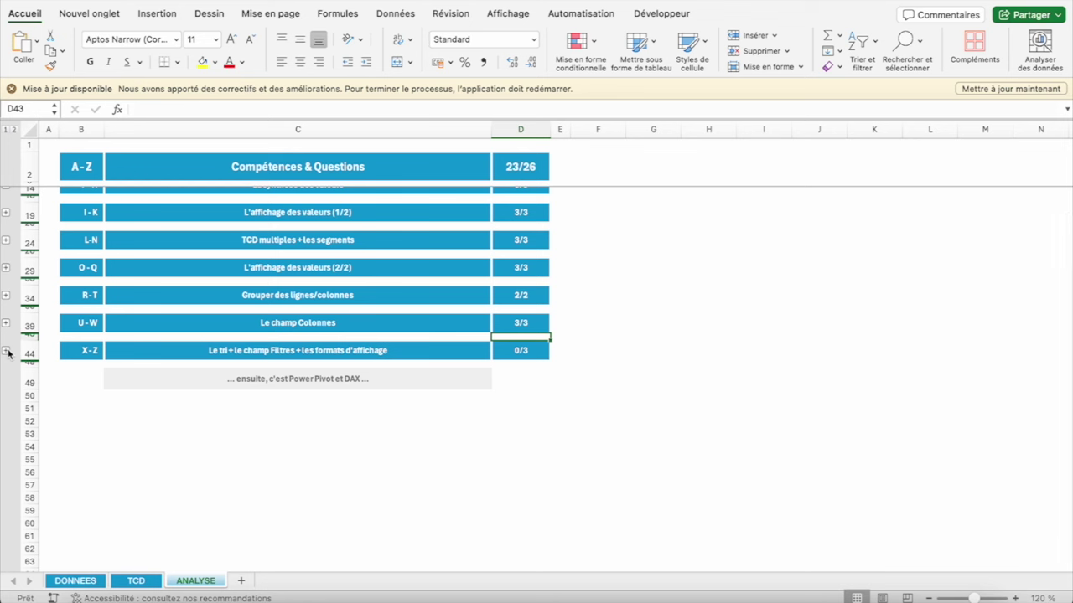
Expand the X–Z questions on lowest, highest and top-5 remunerations, glancing at TCD
{"action": "left_click", "coordinate": [6, 352]}
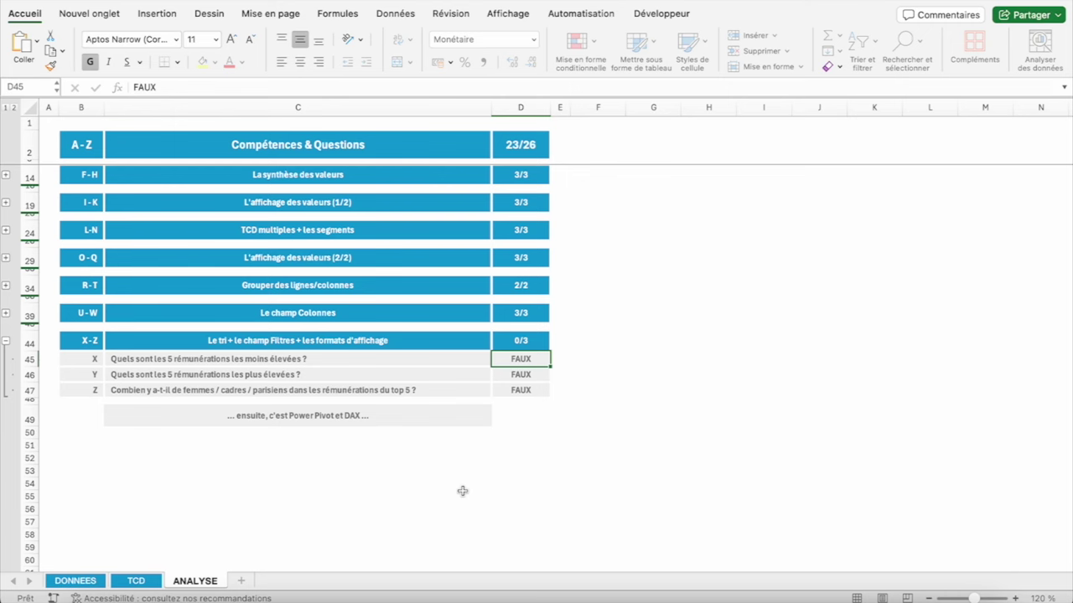
{"action": "left_click", "coordinate": [136, 581]}
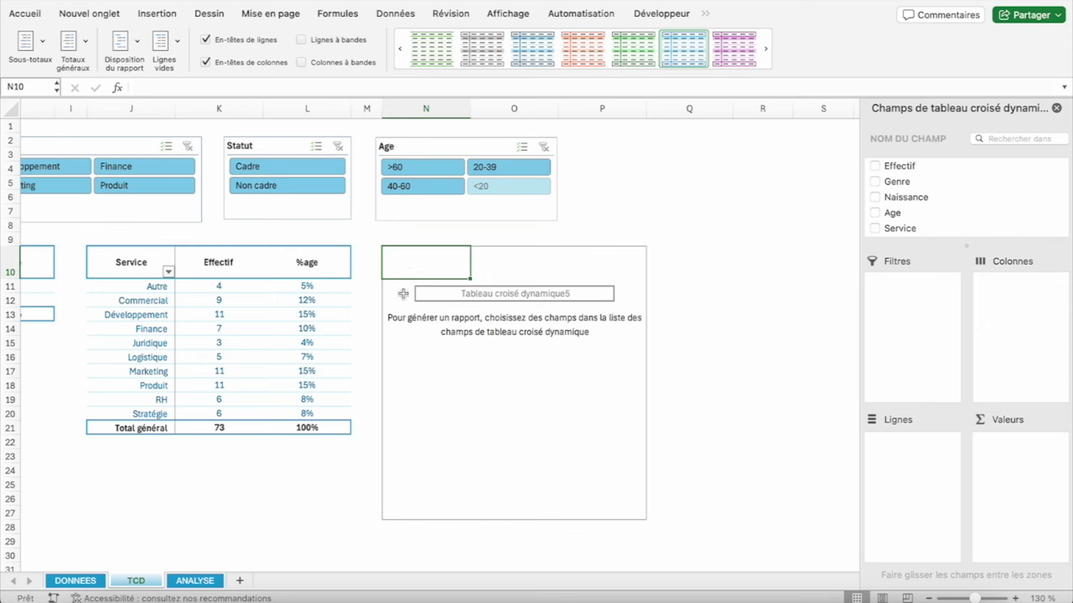
{"action": "left_click", "coordinate": [195, 581]}
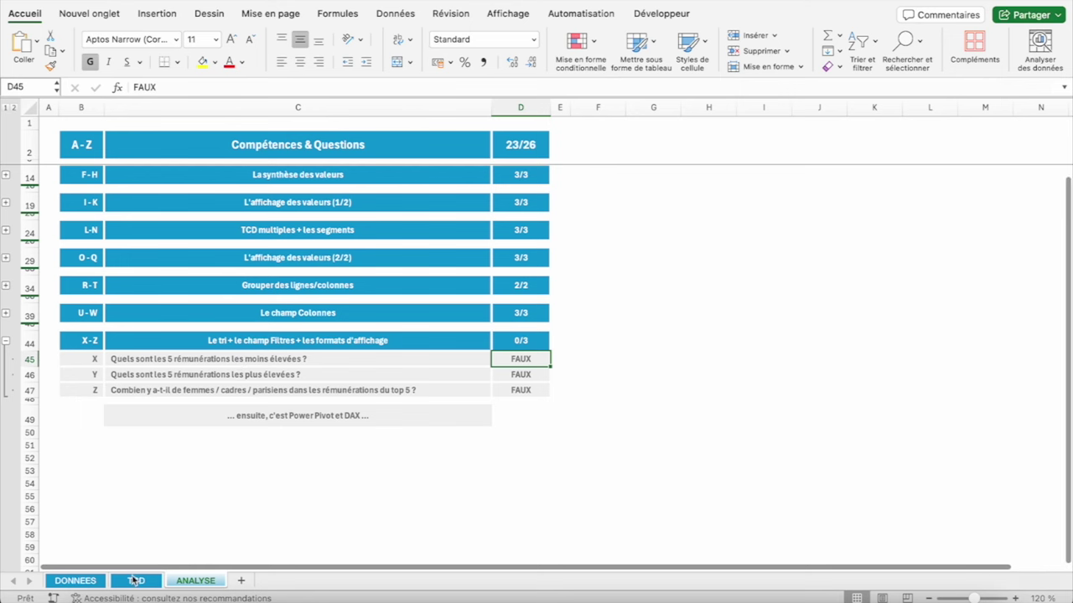
On TCD, build a pivot with Effectif as rows and a count of Rému. as values
{"action": "left_click", "coordinate": [136, 581]}
{"action": "left_click_drag", "start_coordinate": [899, 165], "coordinate": [907, 445]}
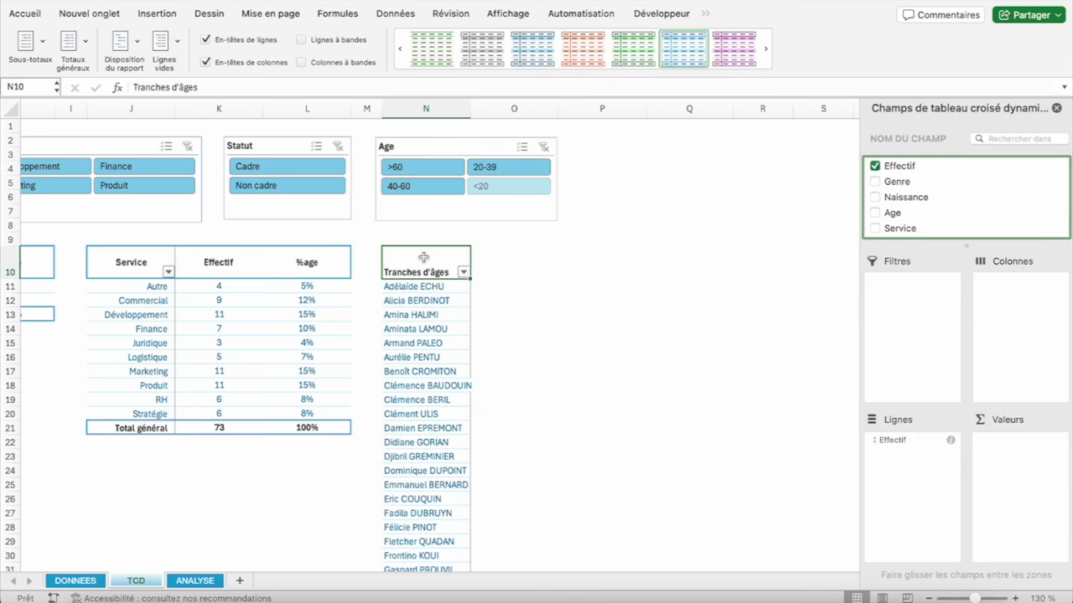
{"action": "scroll", "coordinate": [416, 322], "scroll_direction": "down", "scroll_amount": 5}
{"action": "scroll", "coordinate": [417, 321], "scroll_direction": "down", "scroll_amount": 10}
{"action": "scroll", "coordinate": [417, 322], "scroll_direction": "down", "scroll_amount": 8}
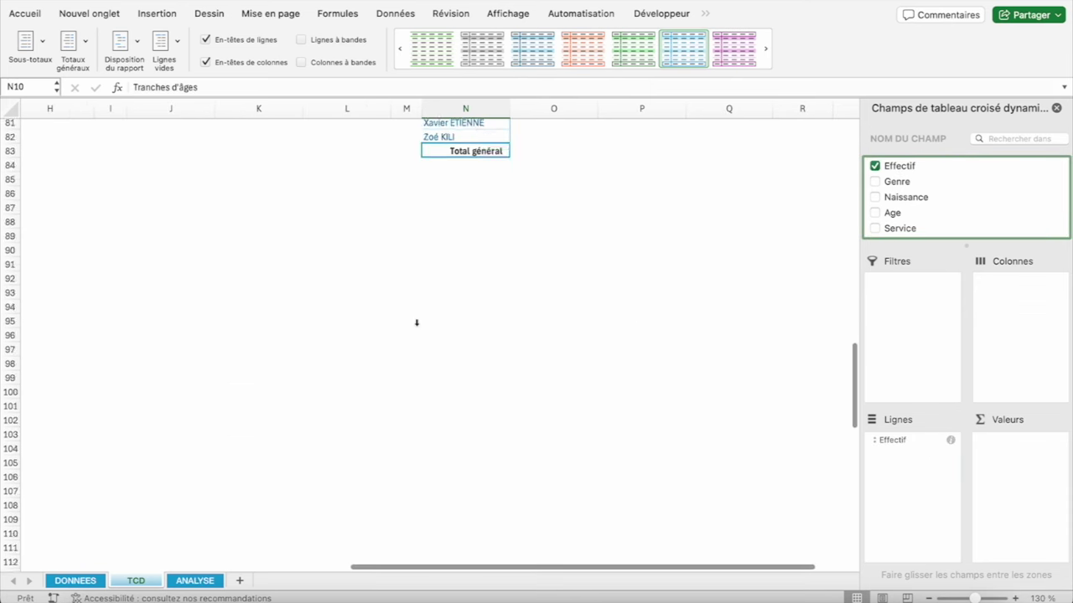
{"action": "scroll", "coordinate": [417, 322], "scroll_direction": "up", "scroll_amount": 5}
{"action": "scroll", "coordinate": [417, 323], "scroll_direction": "up", "scroll_amount": 3}
{"action": "scroll", "coordinate": [417, 323], "scroll_direction": "up", "scroll_amount": 8}
{"action": "scroll", "coordinate": [417, 323], "scroll_direction": "up", "scroll_amount": 6}
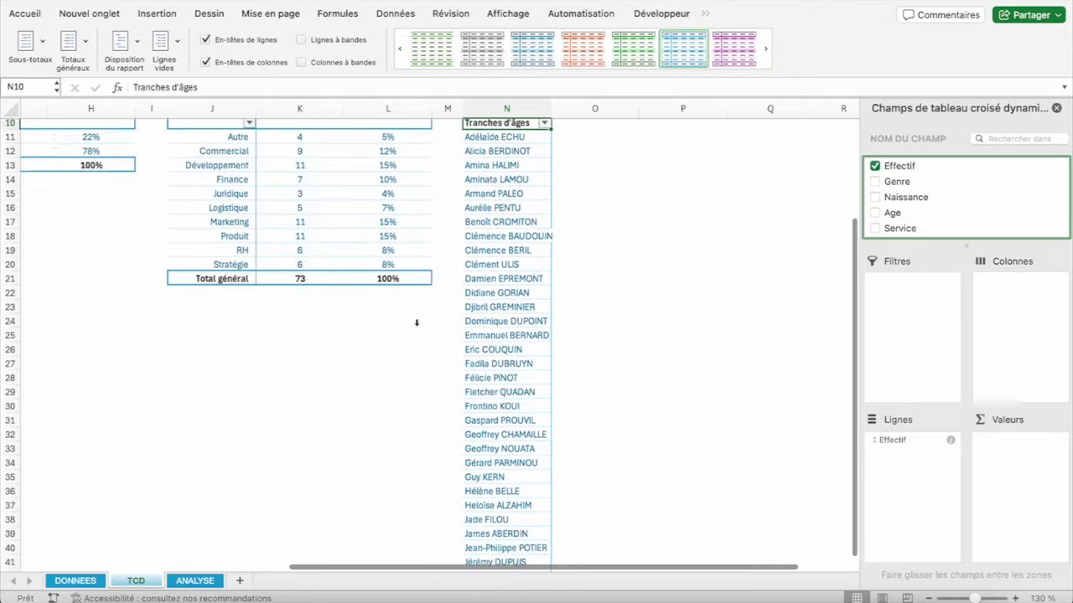
{"action": "scroll", "coordinate": [417, 323], "scroll_direction": "up", "scroll_amount": 2}
{"action": "scroll", "coordinate": [417, 323], "scroll_direction": "up", "scroll_amount": 2}
{"action": "scroll", "coordinate": [893, 168], "scroll_direction": "down", "scroll_amount": 1}
{"action": "scroll", "coordinate": [905, 171], "scroll_direction": "down", "scroll_amount": 4}
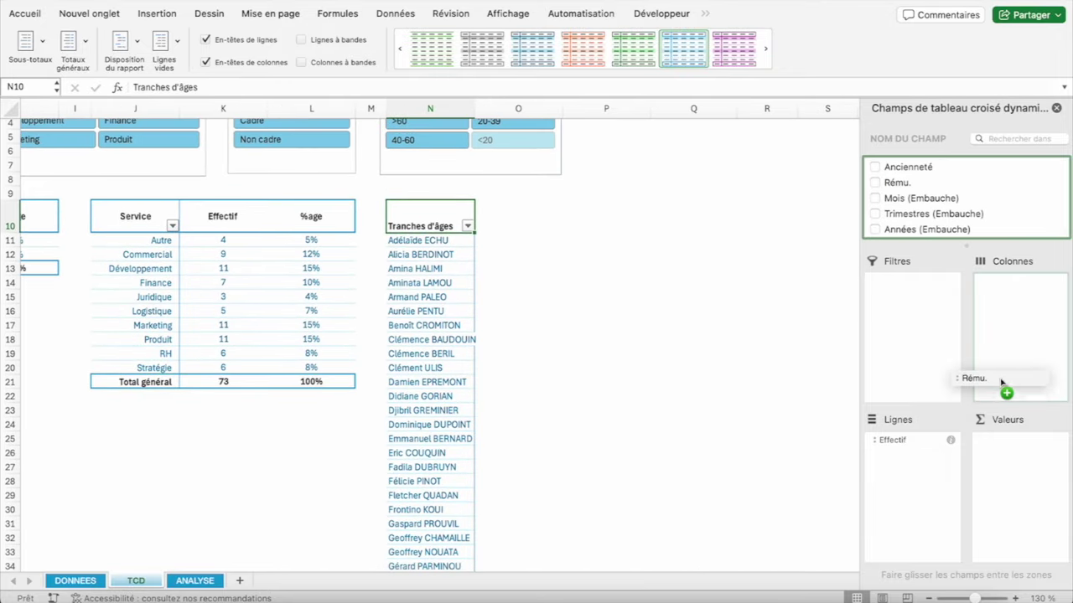
{"action": "left_click_drag", "start_coordinate": [897, 183], "coordinate": [996, 443]}
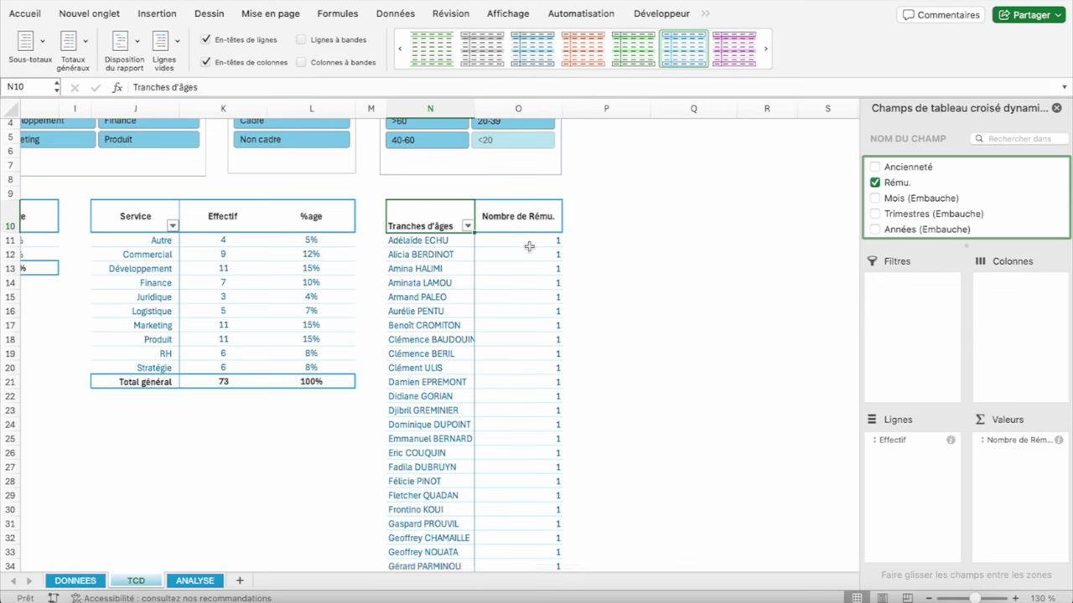
Summarise Rému. as a sum in whole-euro currency format
{"action": "right_click", "coordinate": [528, 243]}
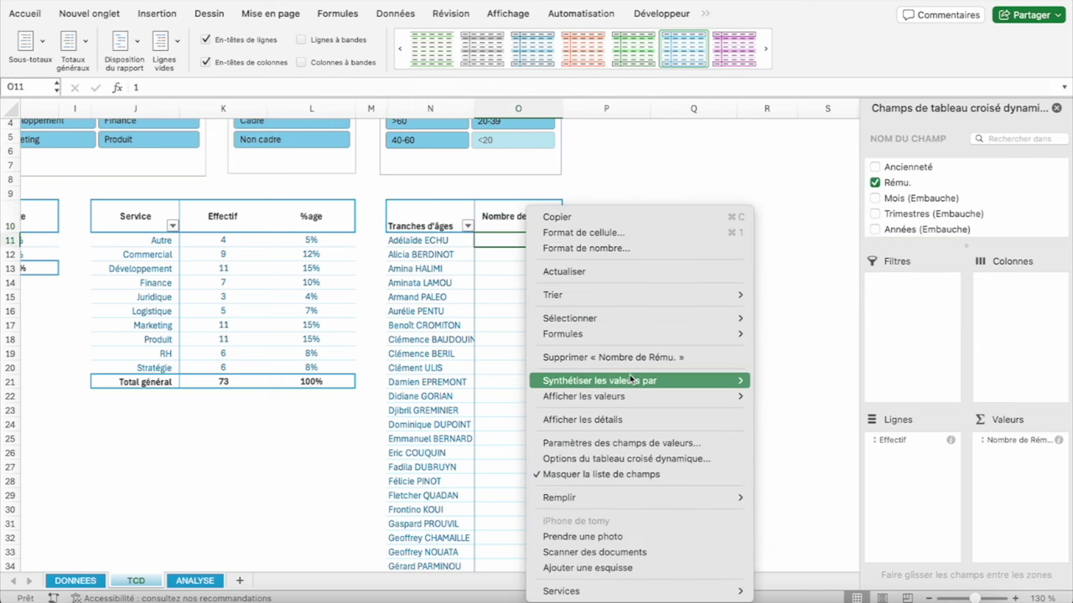
{"action": "mouse_move", "coordinate": [599, 381]}
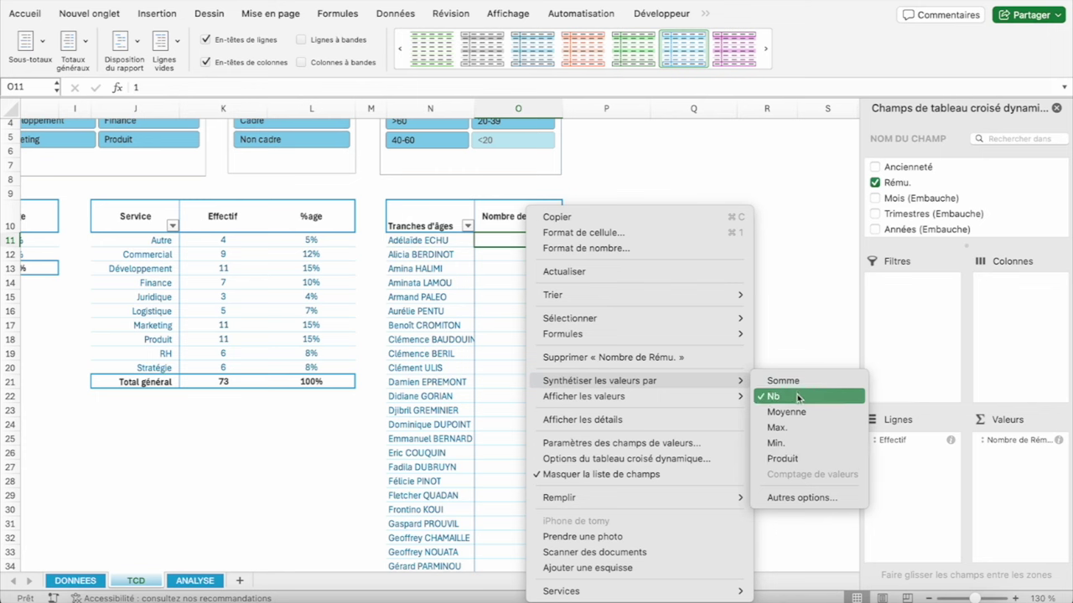
{"action": "left_click", "coordinate": [803, 383]}
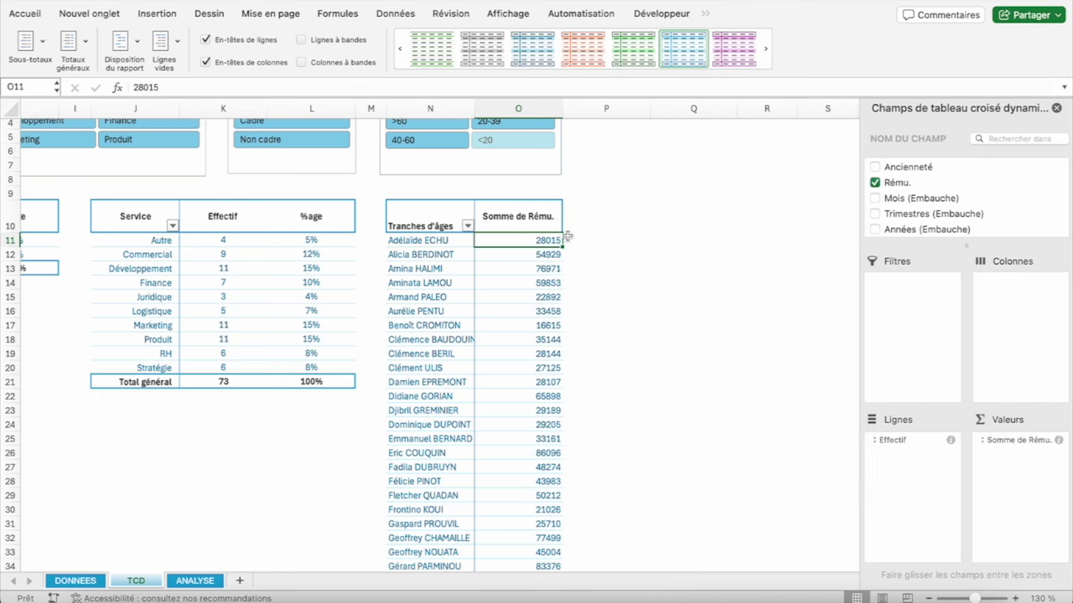
{"action": "right_click", "coordinate": [518, 240]}
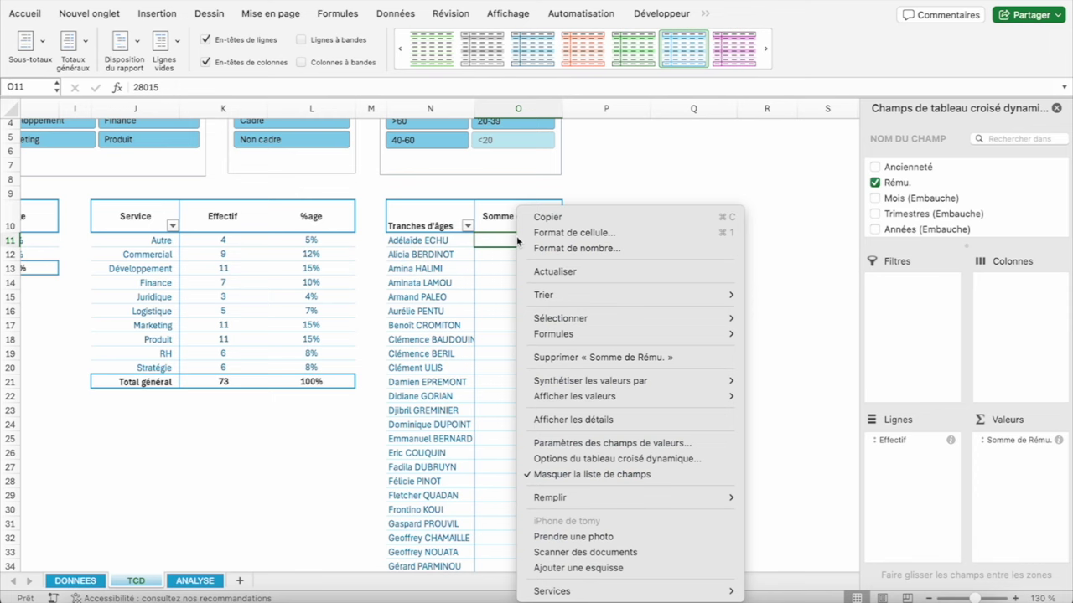
{"action": "left_click", "coordinate": [570, 249]}
{"action": "left_click", "coordinate": [399, 81]}
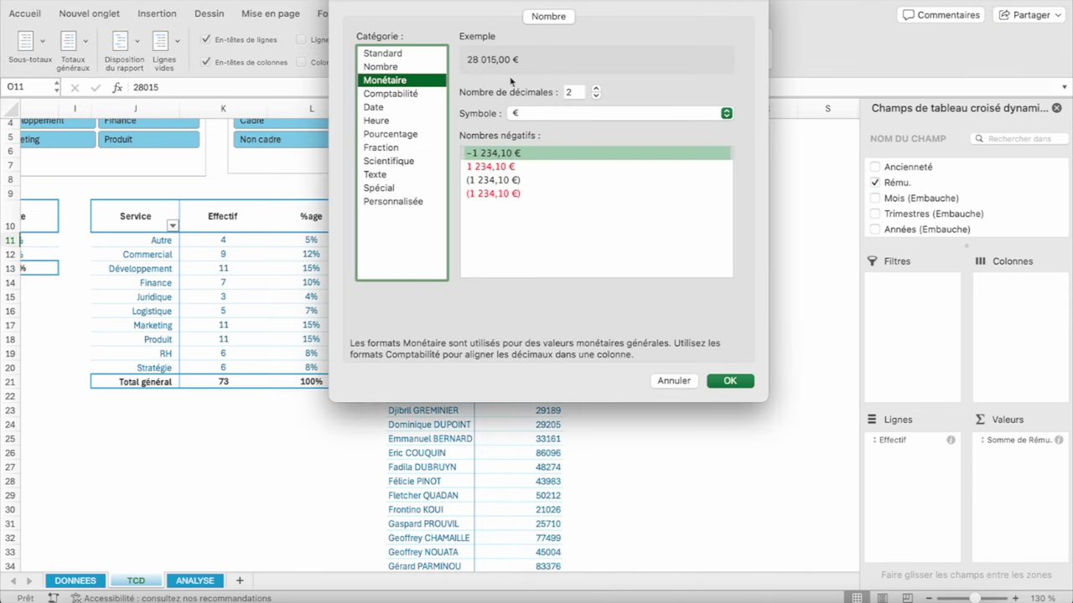
{"action": "left_click", "coordinate": [596, 96]}
{"action": "left_click", "coordinate": [595, 96]}
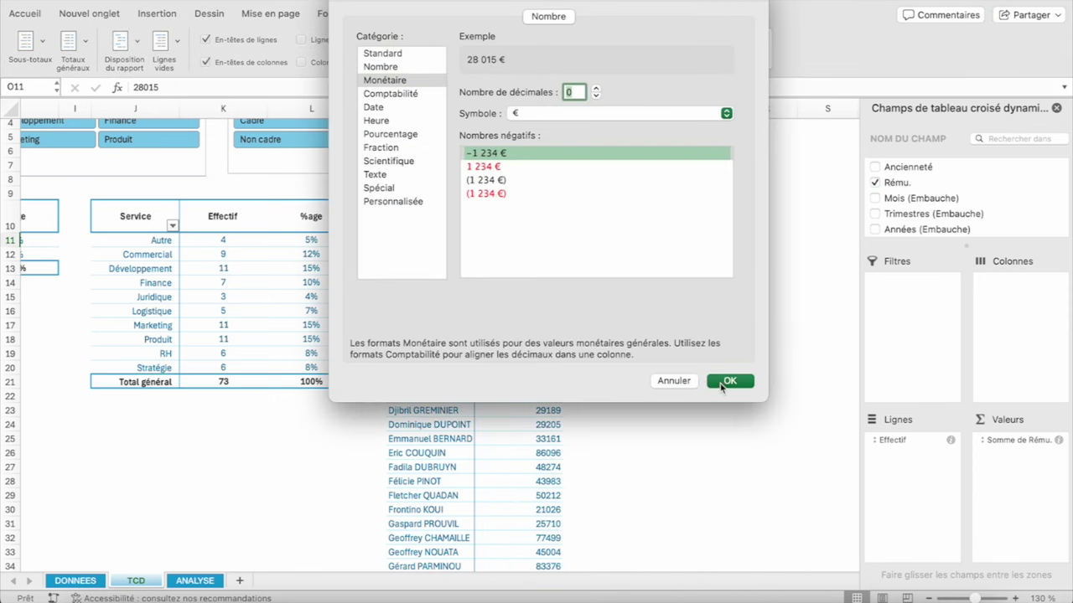
{"action": "left_click", "coordinate": [730, 380]}
{"action": "key", "text": "ctrl+shift+Down"}
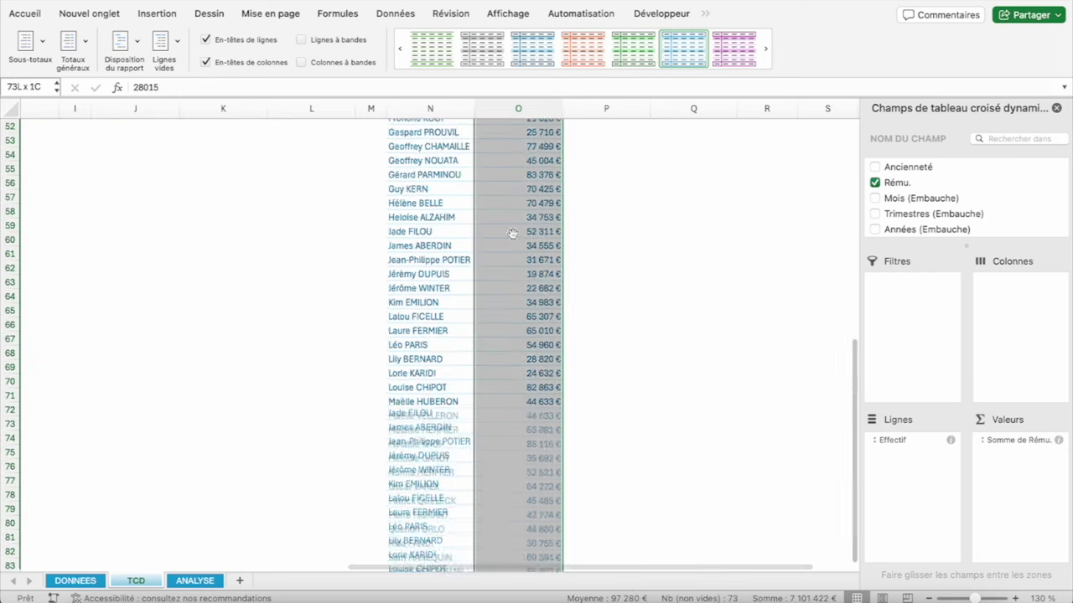
Centre the Tranches d'âges header, right-align the names with less indent, and widen column N to 19,50
{"action": "left_click", "coordinate": [25, 13]}
{"action": "scroll", "coordinate": [507, 314], "scroll_direction": "up", "scroll_amount": 15}
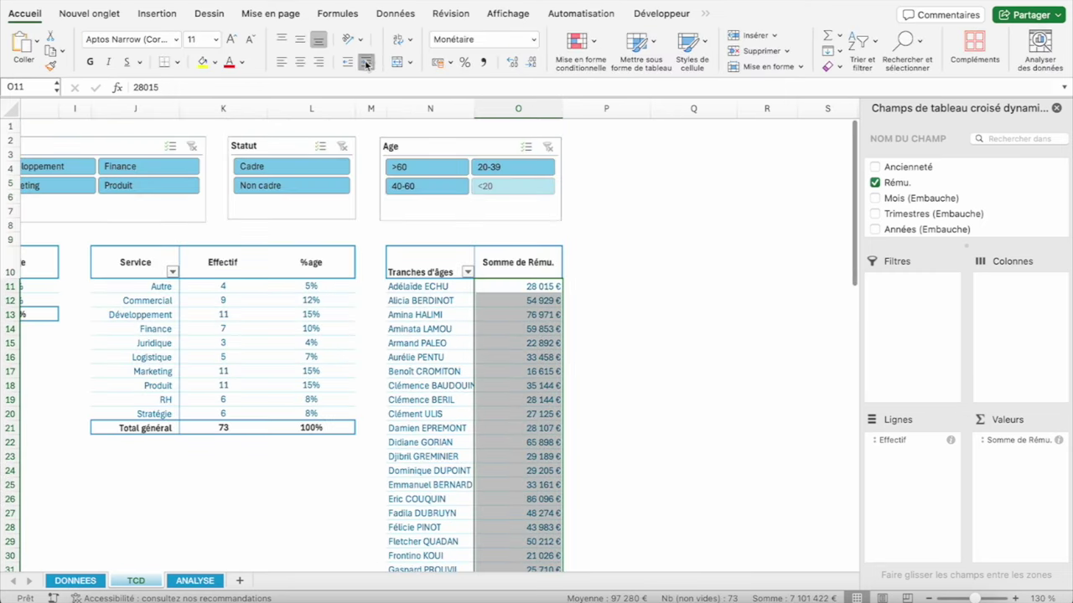
{"action": "left_click_drag", "start_coordinate": [419, 261], "coordinate": [536, 263]}
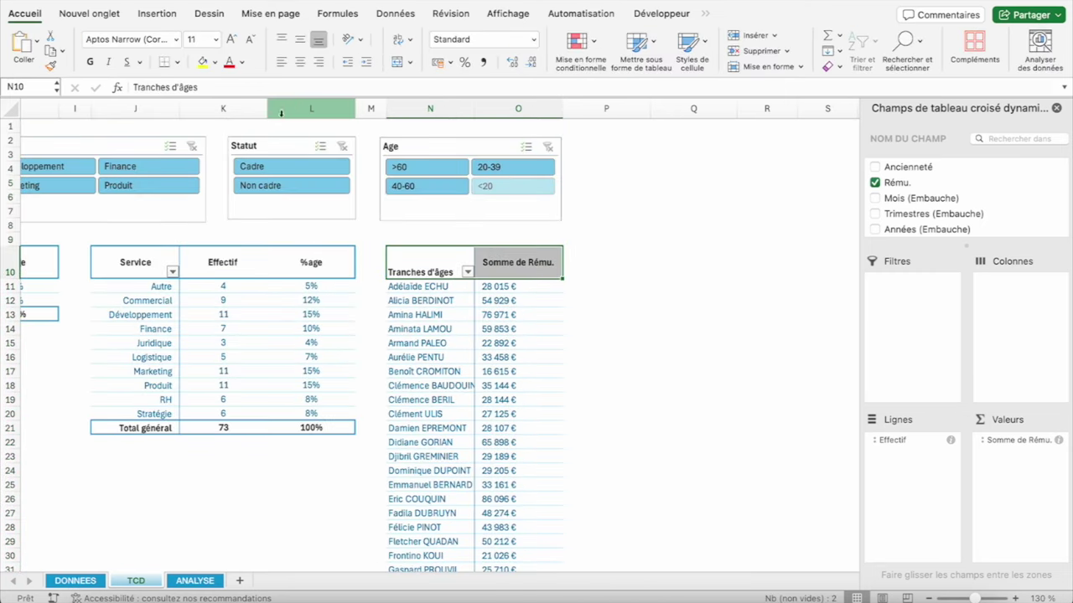
{"action": "left_click", "coordinate": [301, 64]}
{"action": "left_click", "coordinate": [411, 285]}
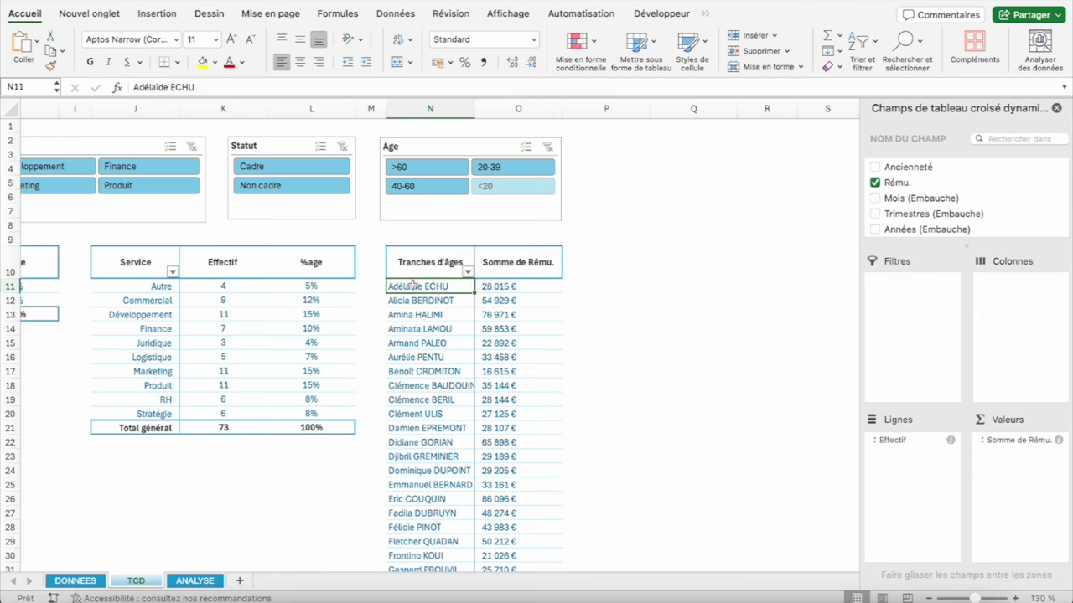
{"action": "key", "text": "ctrl+shift+Down"}
{"action": "left_click", "coordinate": [319, 62]}
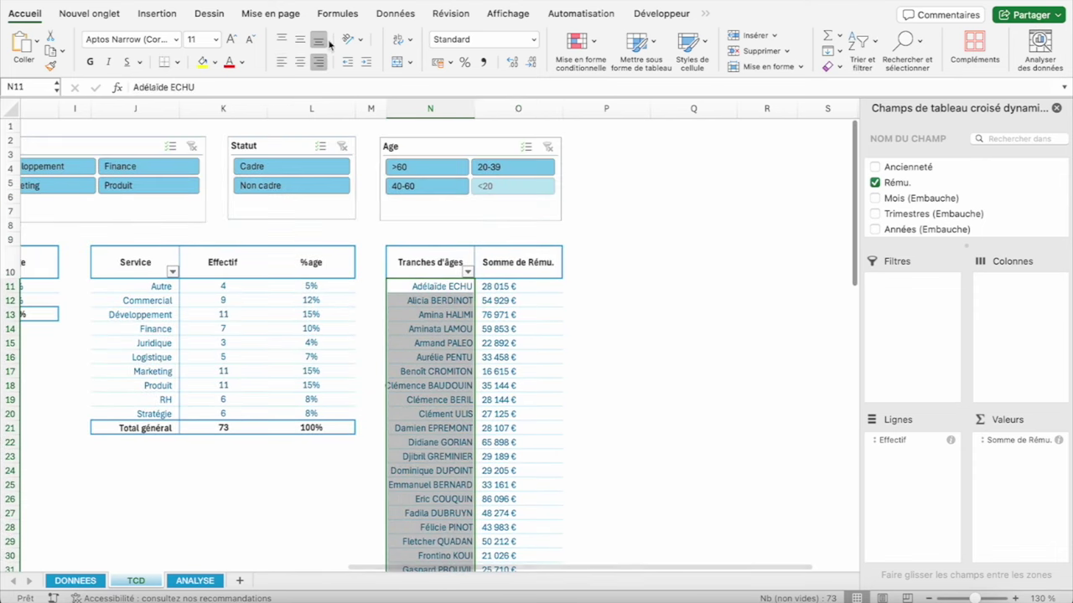
{"action": "left_click", "coordinate": [367, 63]}
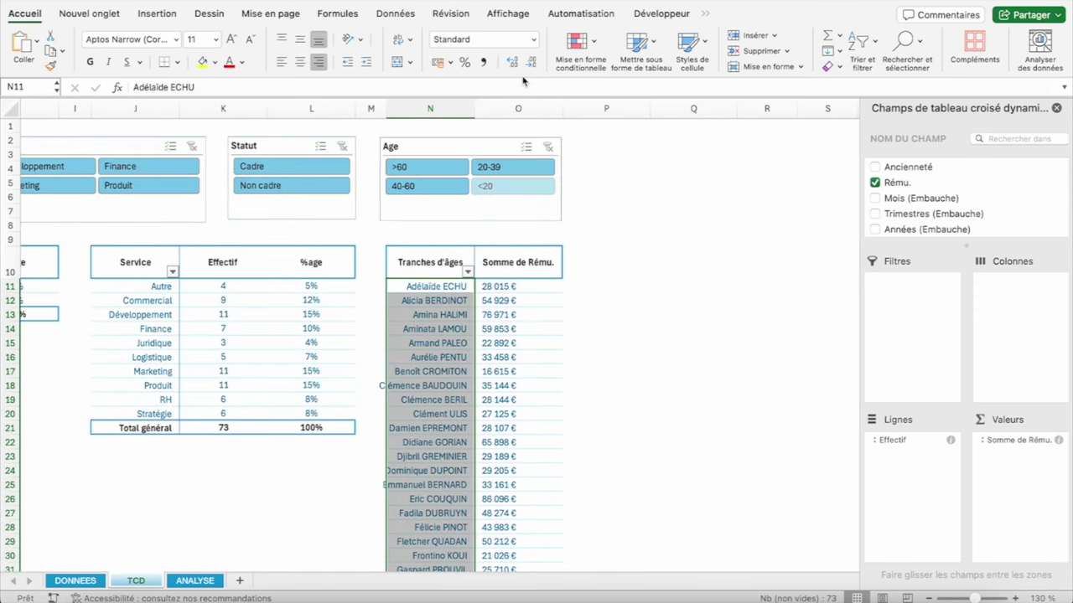
{"action": "left_click_drag", "start_coordinate": [473, 101], "coordinate": [502, 102]}
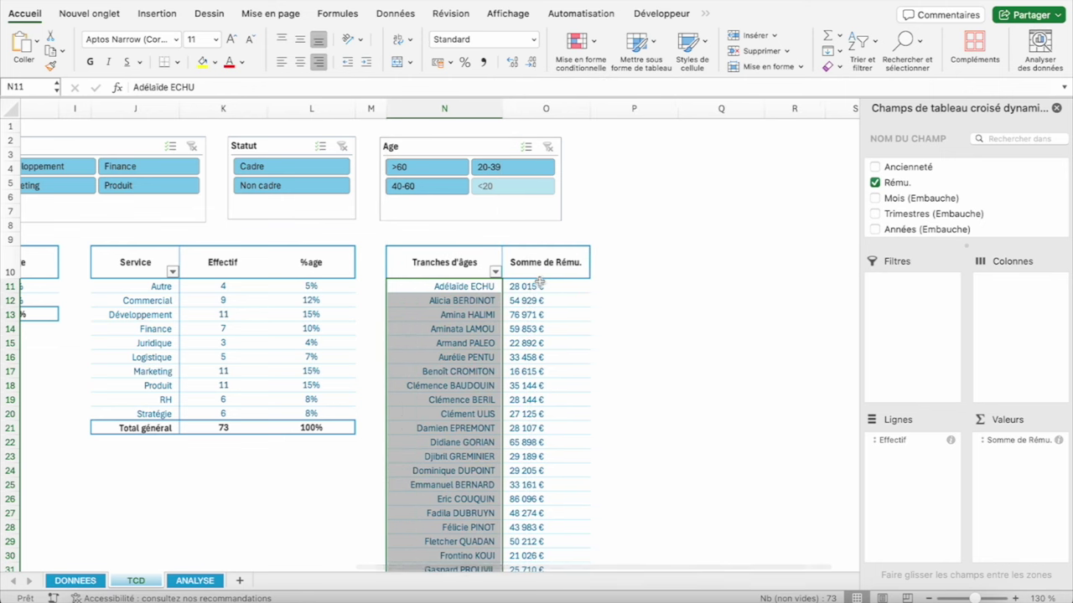
{"action": "left_click", "coordinate": [540, 286]}
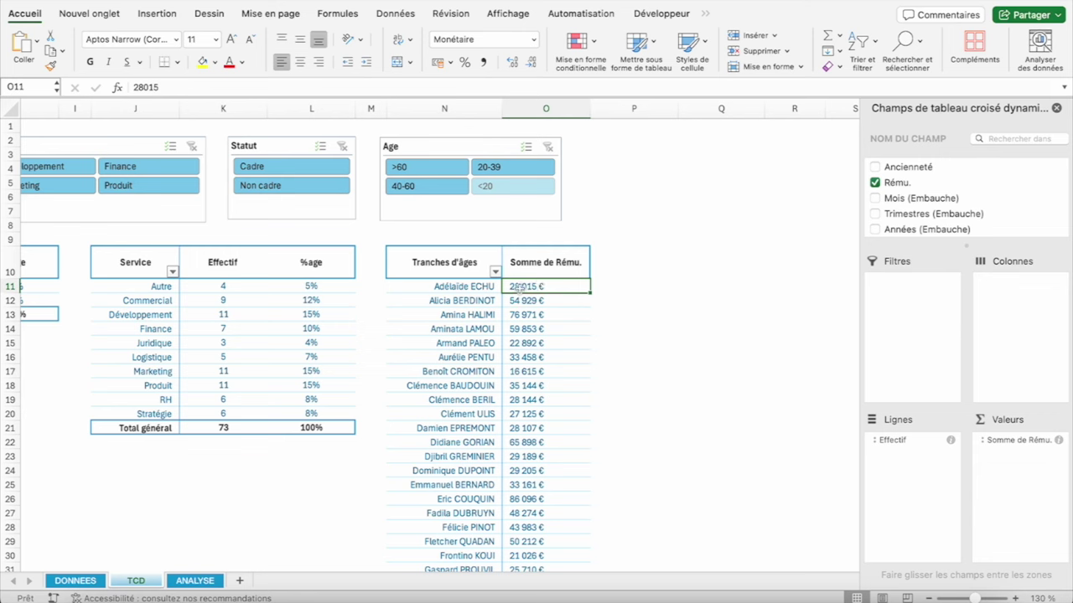
{"action": "right_click", "coordinate": [519, 288]}
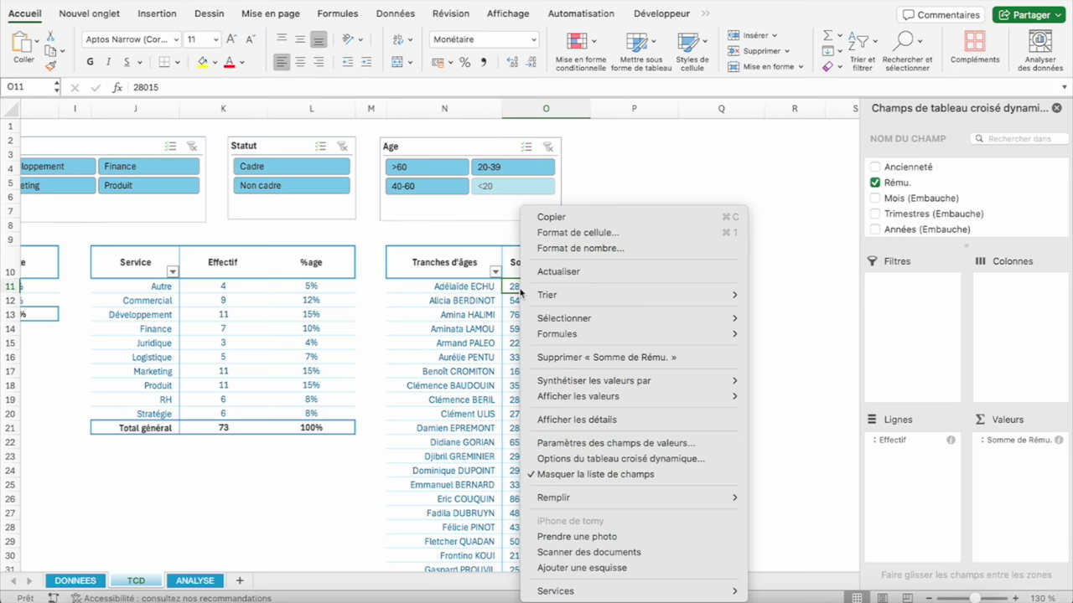
{"action": "left_click", "coordinate": [512, 300]}
{"action": "right_click", "coordinate": [515, 300]}
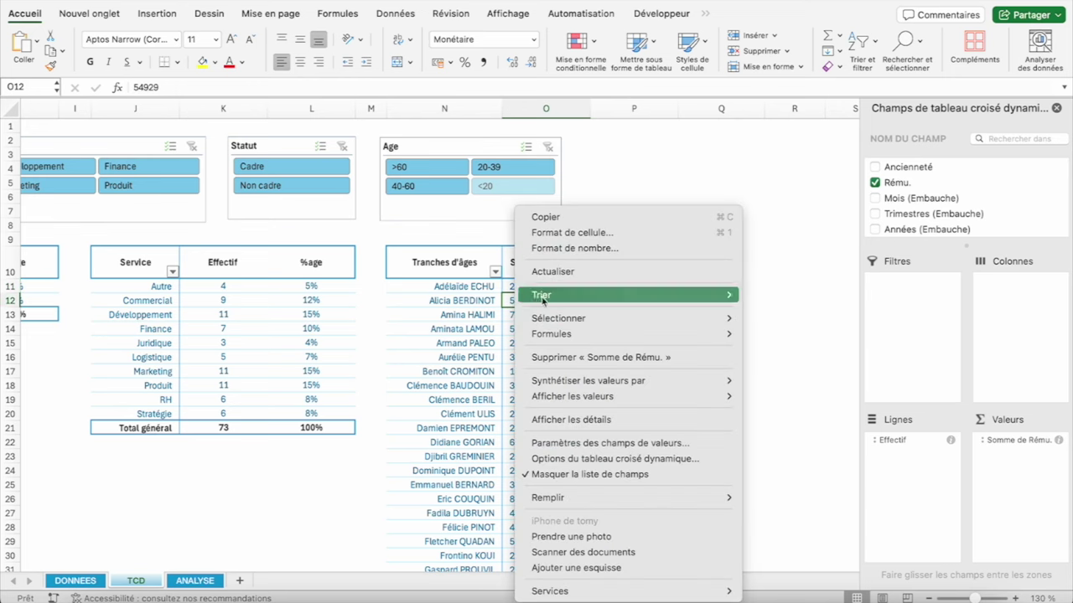
{"action": "mouse_move", "coordinate": [587, 295]}
{"action": "left_click", "coordinate": [777, 308]}
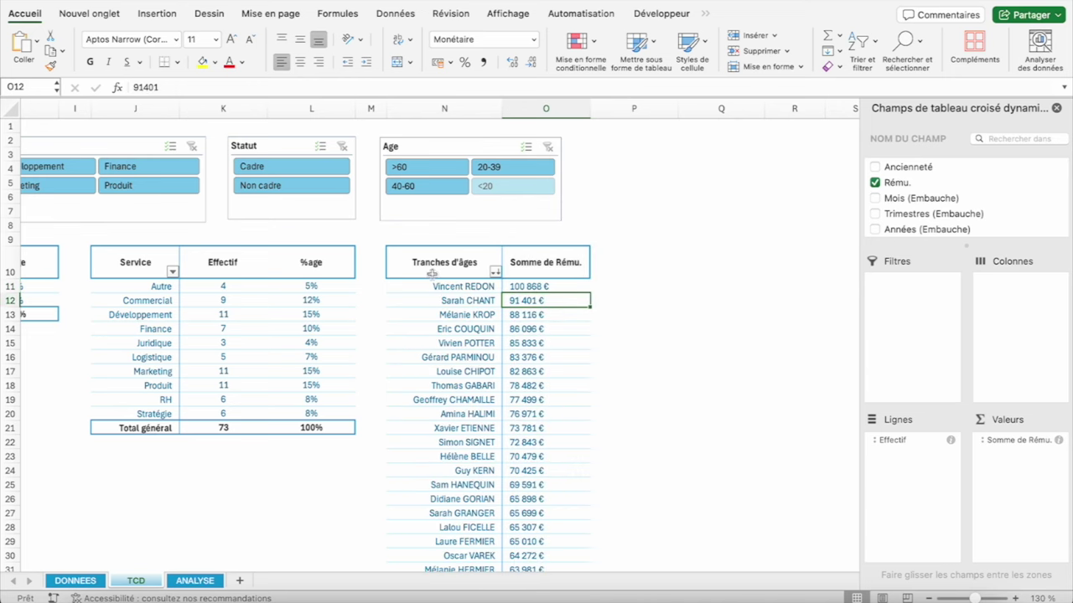
{"action": "left_click_drag", "start_coordinate": [457, 287], "coordinate": [537, 285]}
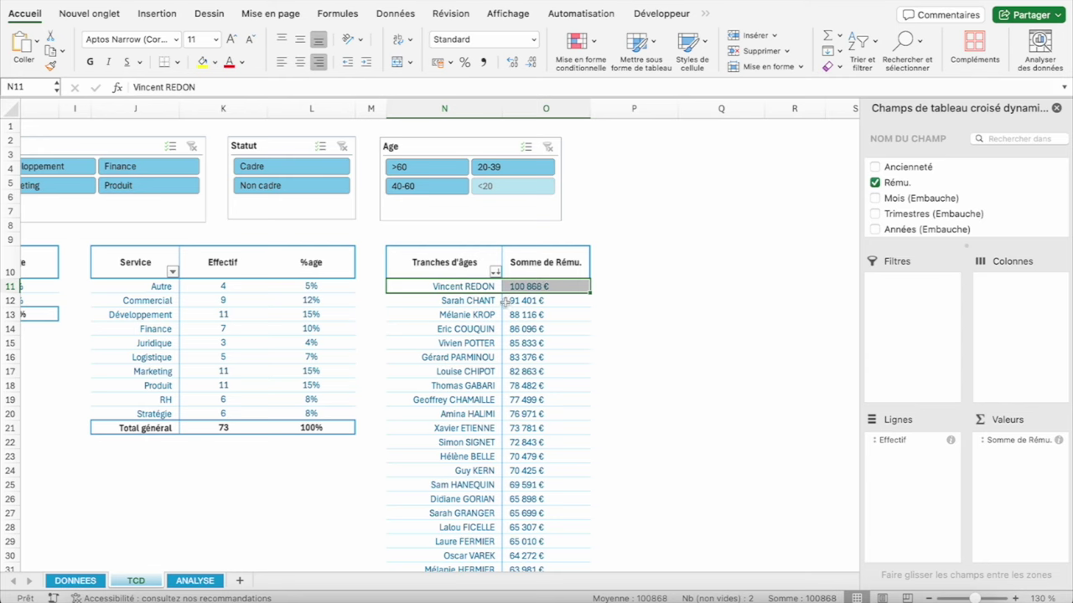
{"action": "scroll", "coordinate": [505, 302], "scroll_direction": "down", "scroll_amount": 10}
{"action": "scroll", "coordinate": [503, 319], "scroll_direction": "down", "scroll_amount": 10}
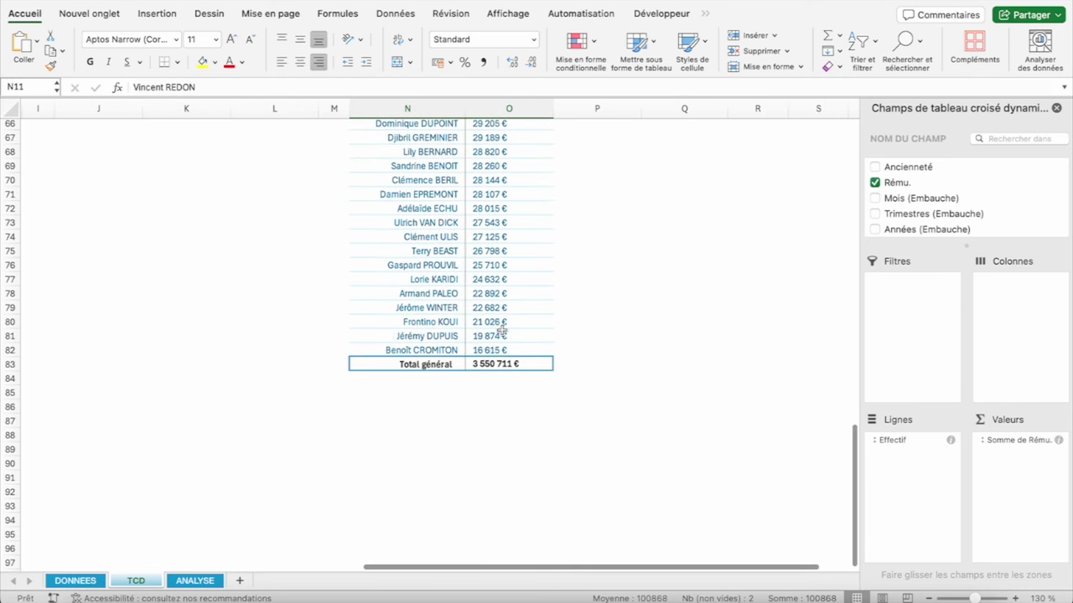
{"action": "scroll", "coordinate": [501, 331], "scroll_direction": "up", "scroll_amount": 15}
{"action": "scroll", "coordinate": [511, 302], "scroll_direction": "up", "scroll_amount": 5}
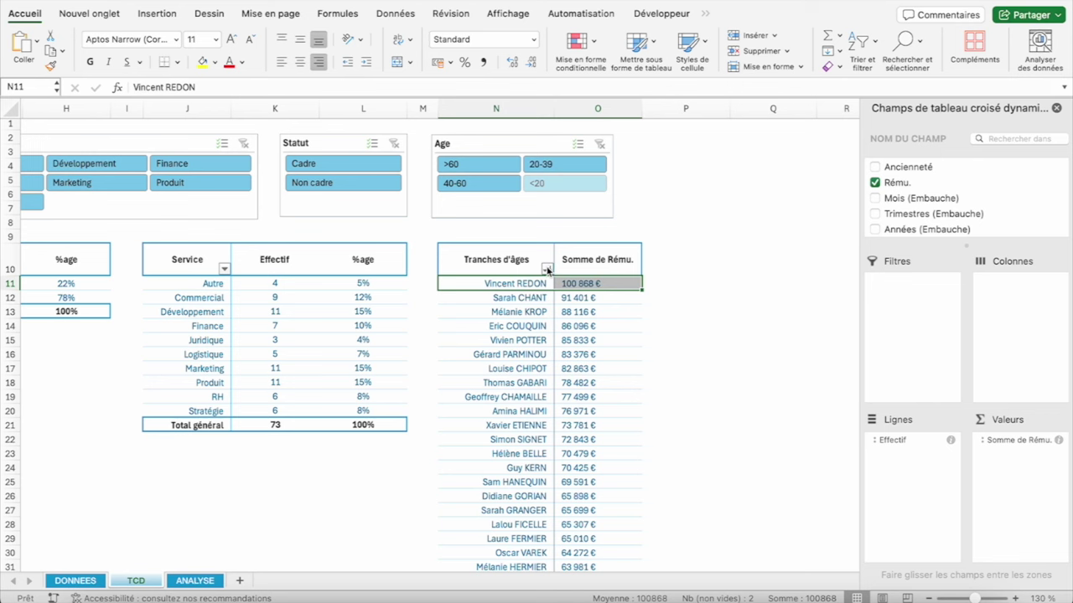
Apply a top 5 value filter on the names by remuneration and select the five rows with their total
{"action": "left_click", "coordinate": [547, 269]}
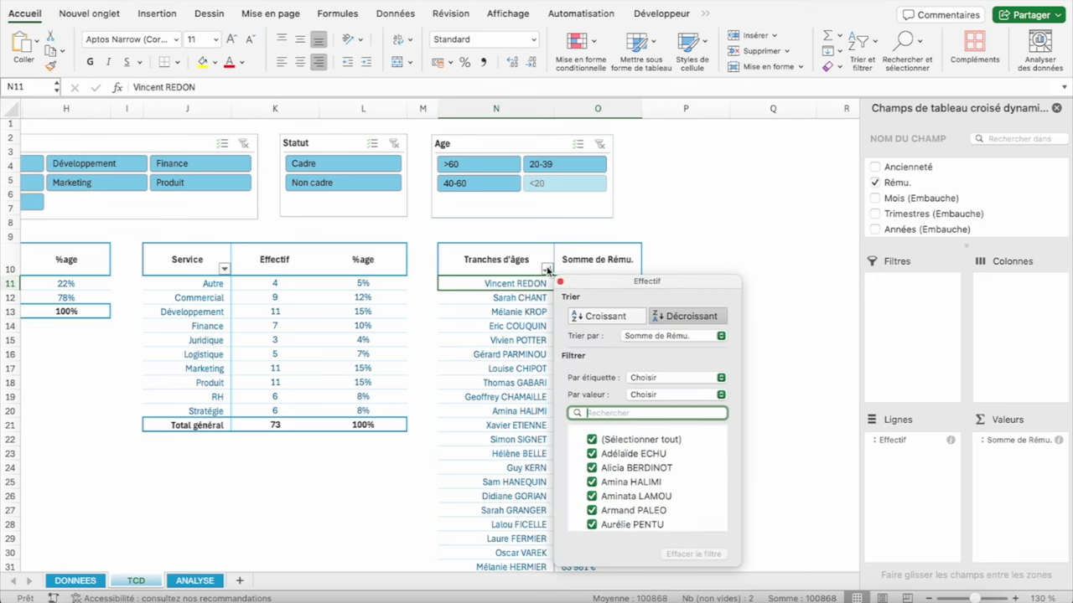
{"action": "left_click", "coordinate": [643, 396]}
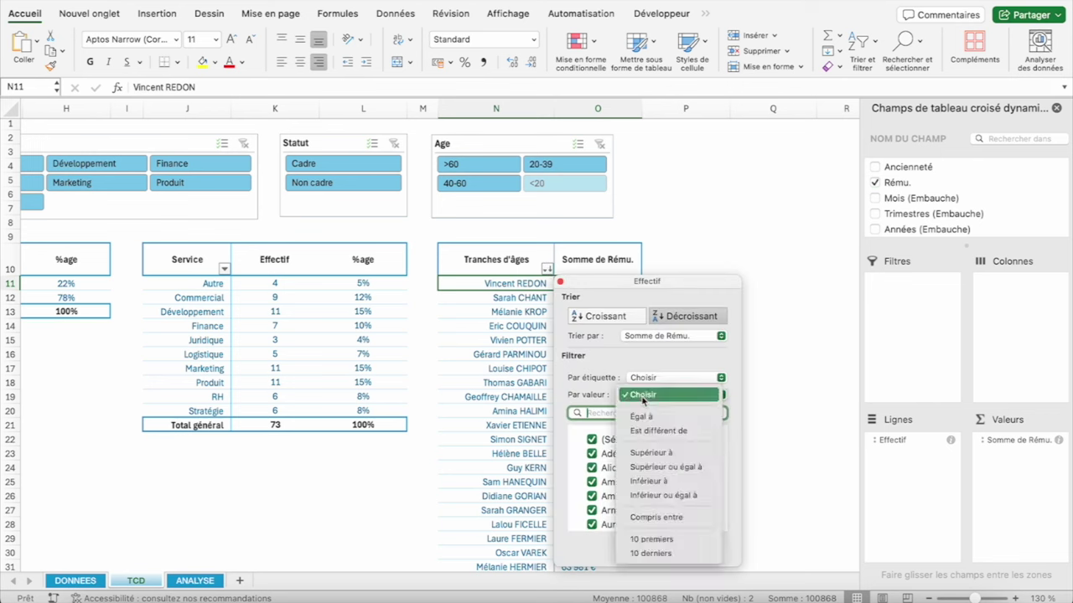
{"action": "left_click", "coordinate": [656, 538]}
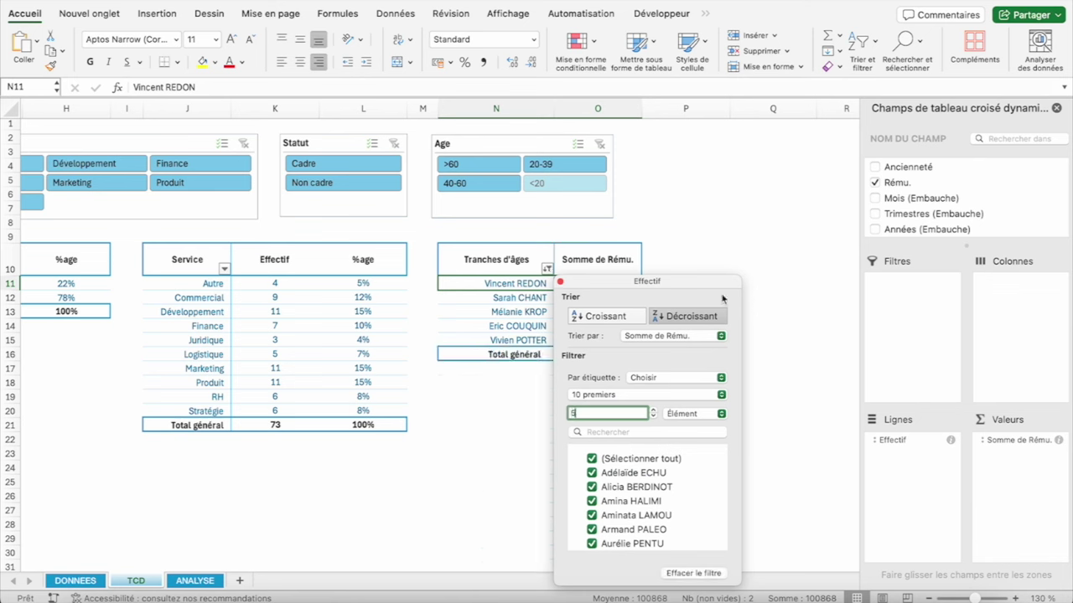
{"action": "left_click", "coordinate": [732, 249]}
{"action": "left_click", "coordinate": [470, 285]}
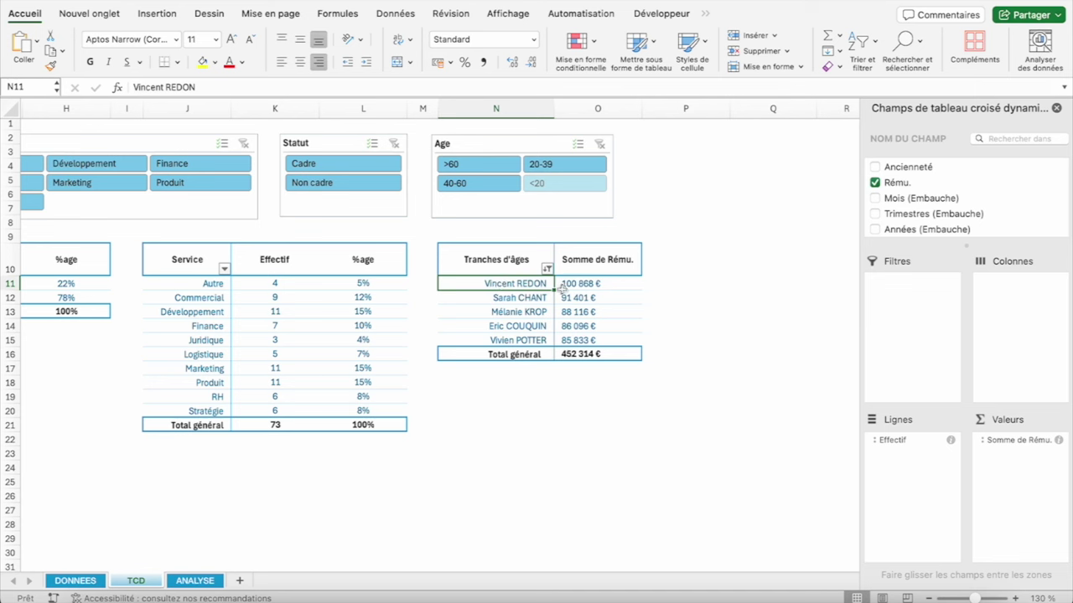
{"action": "left_click_drag", "start_coordinate": [503, 284], "coordinate": [590, 341]}
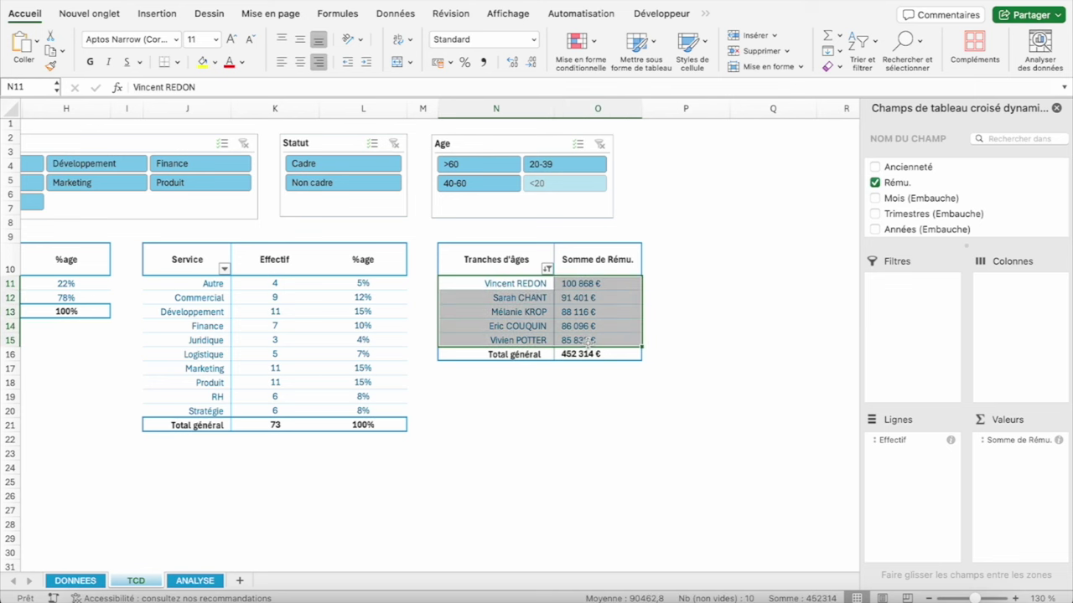
Change the filter to the bottom 5 earners, totalling 103 089 €
{"action": "left_click", "coordinate": [546, 268]}
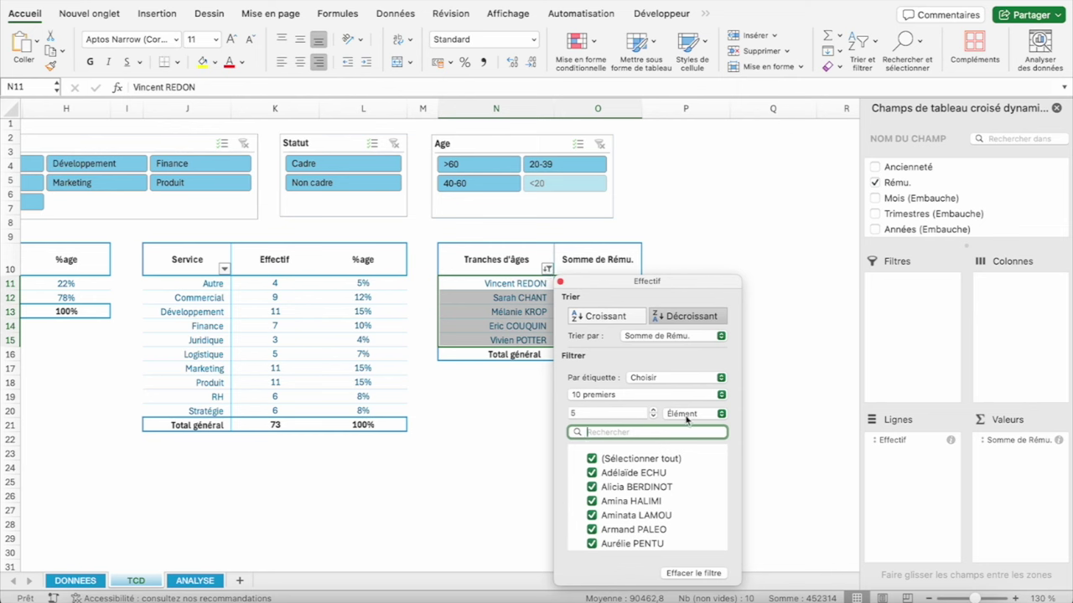
{"action": "left_click", "coordinate": [643, 396]}
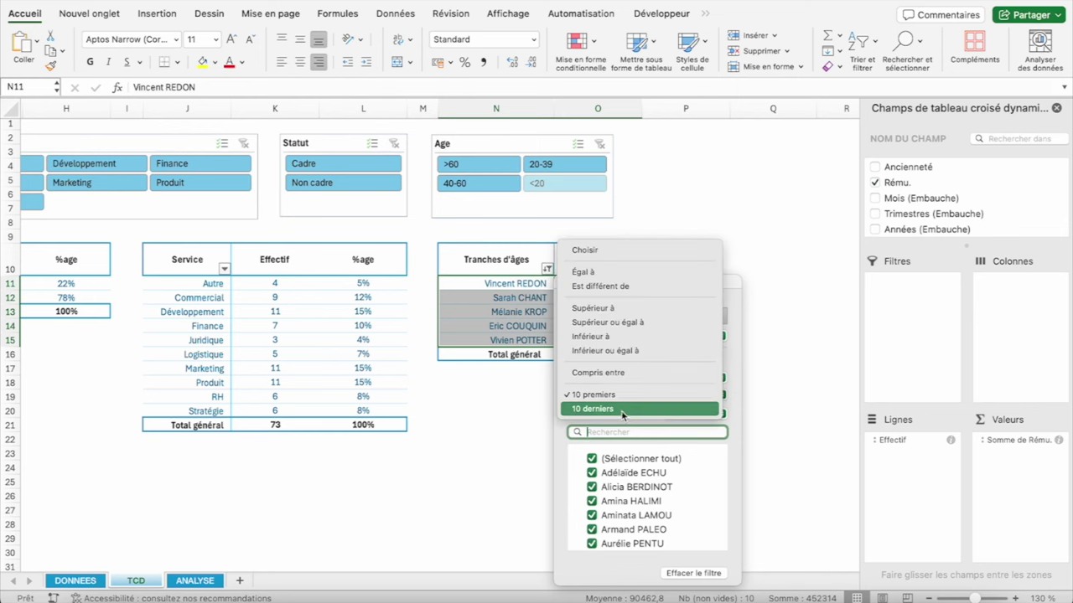
{"action": "left_click", "coordinate": [623, 406]}
{"action": "left_click", "coordinate": [599, 411]}
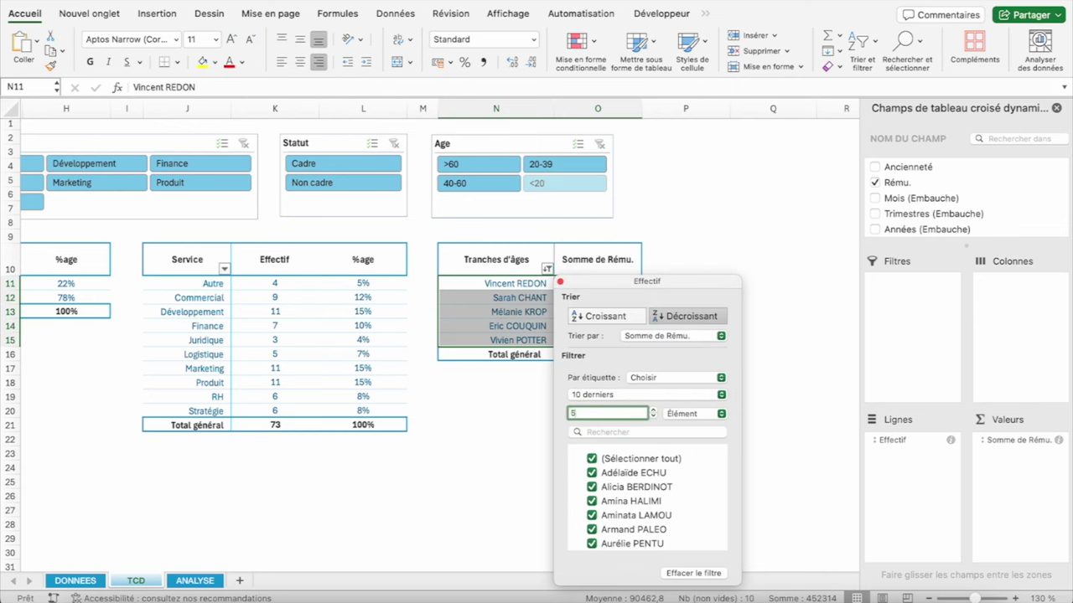
{"action": "key", "text": "Return"}
{"action": "left_click", "coordinate": [710, 255]}
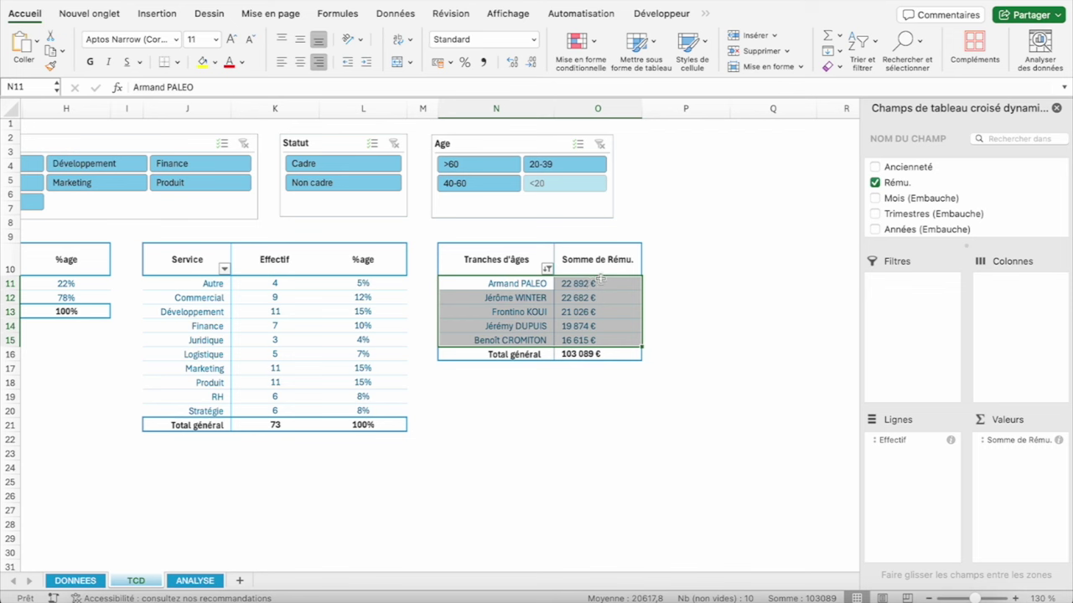
{"action": "left_click", "coordinate": [546, 268]}
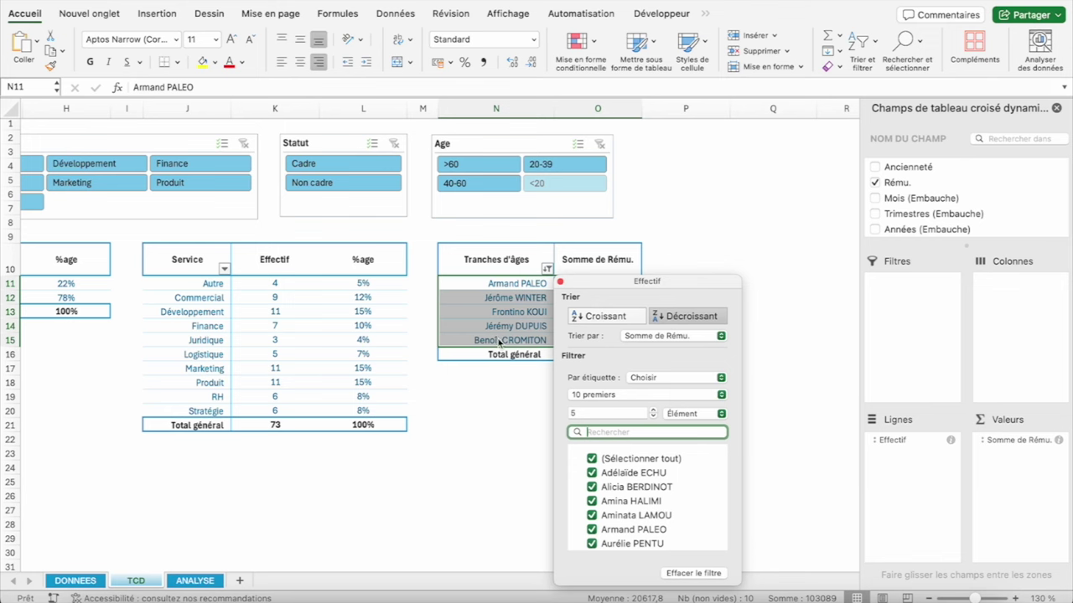
{"action": "left_click", "coordinate": [520, 294]}
{"action": "left_click", "coordinate": [196, 580]}
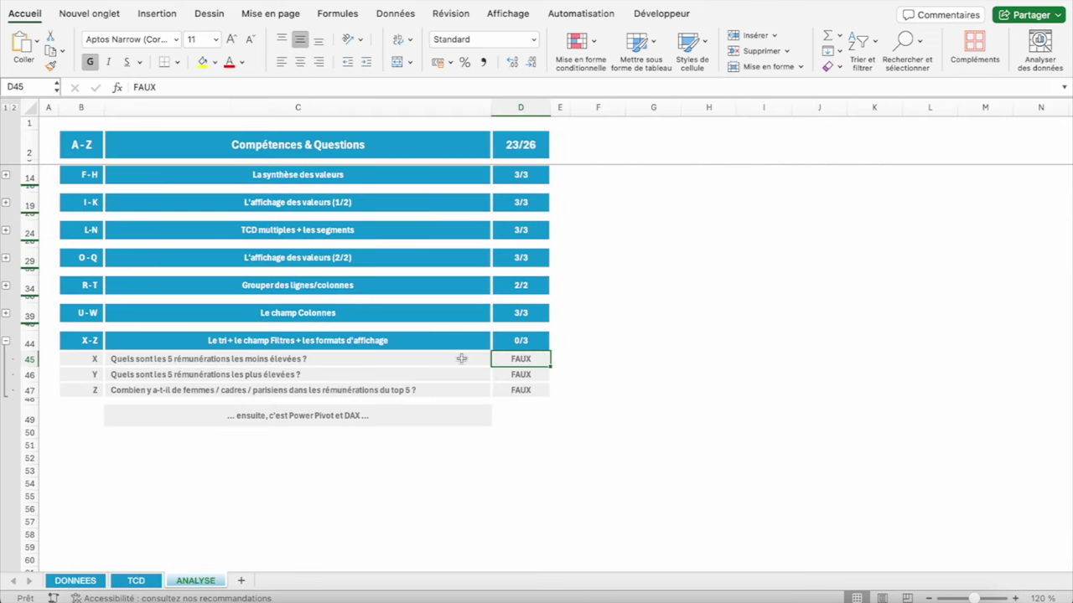
Enter VRAI for both the lowest-five and highest-five remuneration questions
{"action": "type", "text": "VRA"}
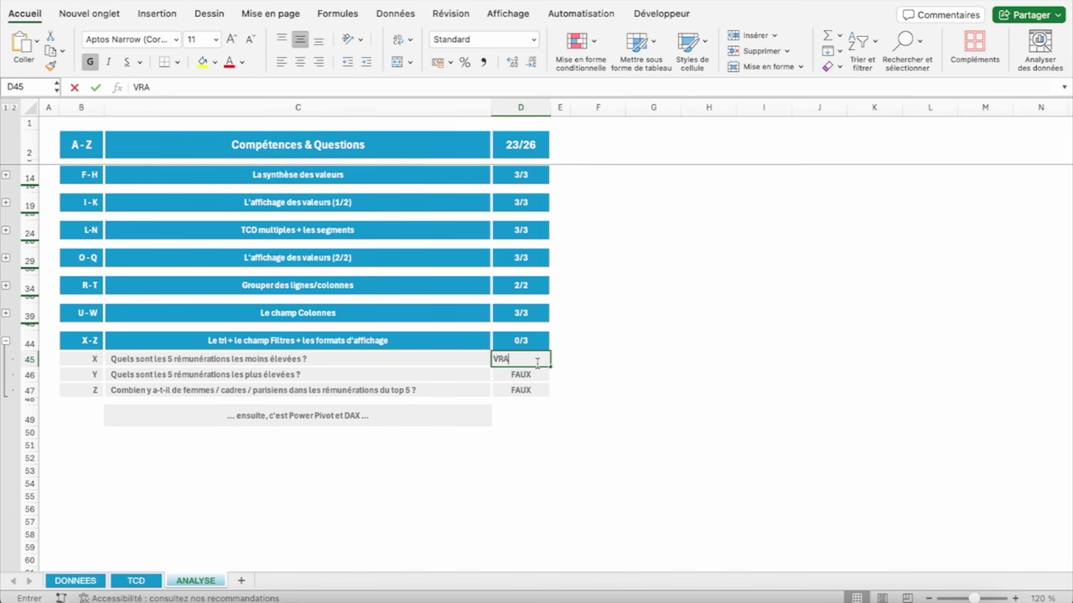
{"action": "type", "text": "I"}
{"action": "key", "text": "Return"}
{"action": "type", "text": "VRAI"}
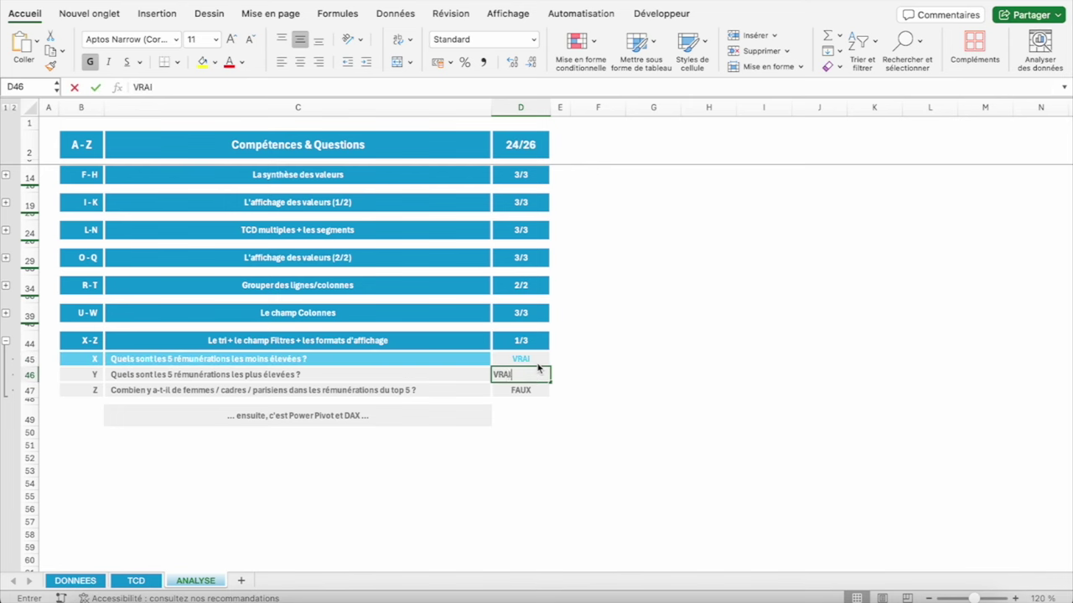
{"action": "key", "text": "Return"}
Filter the employee pivot to the top 5 by Somme de Rému., 100 868 € down to 85 833 €
{"action": "left_click", "coordinate": [136, 581]}
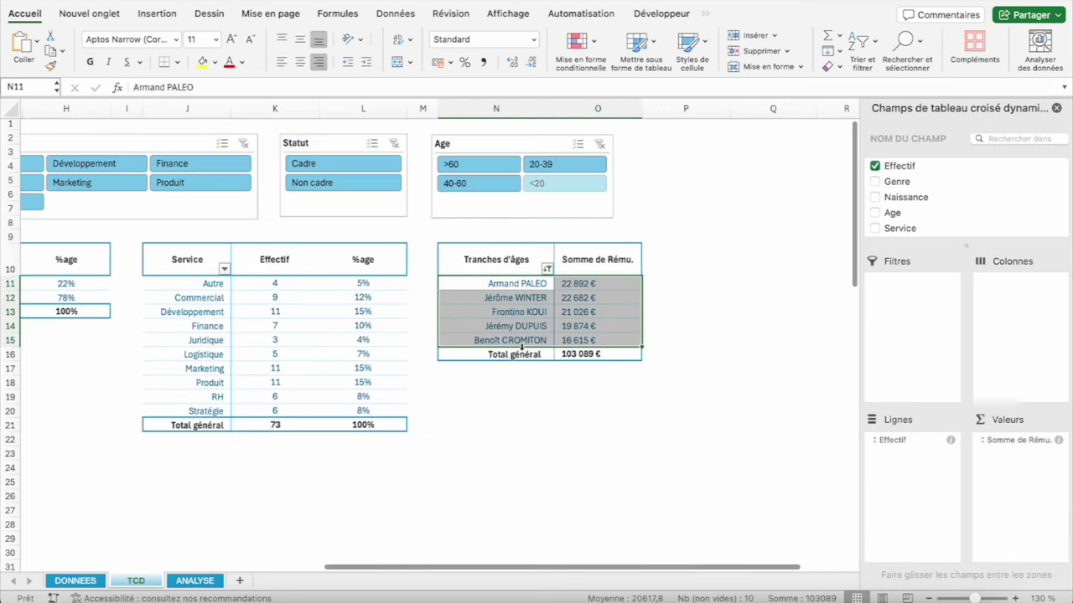
{"action": "left_click", "coordinate": [585, 284]}
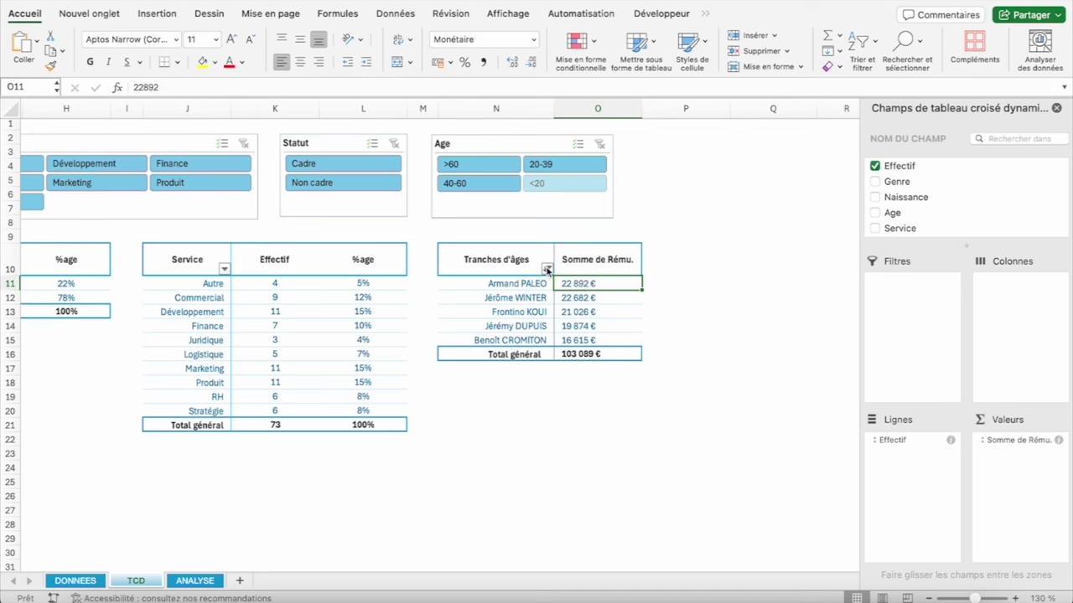
{"action": "left_click", "coordinate": [547, 268]}
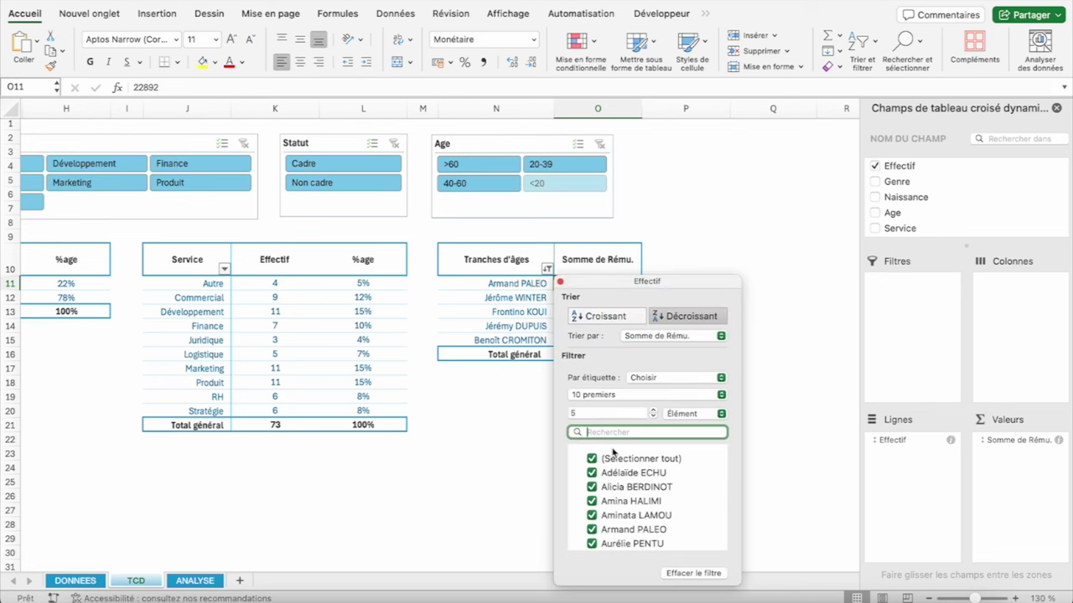
{"action": "left_click", "coordinate": [617, 394]}
{"action": "left_click", "coordinate": [634, 461]}
{"action": "double_click", "coordinate": [596, 413]}
{"action": "type", "text": "0"}
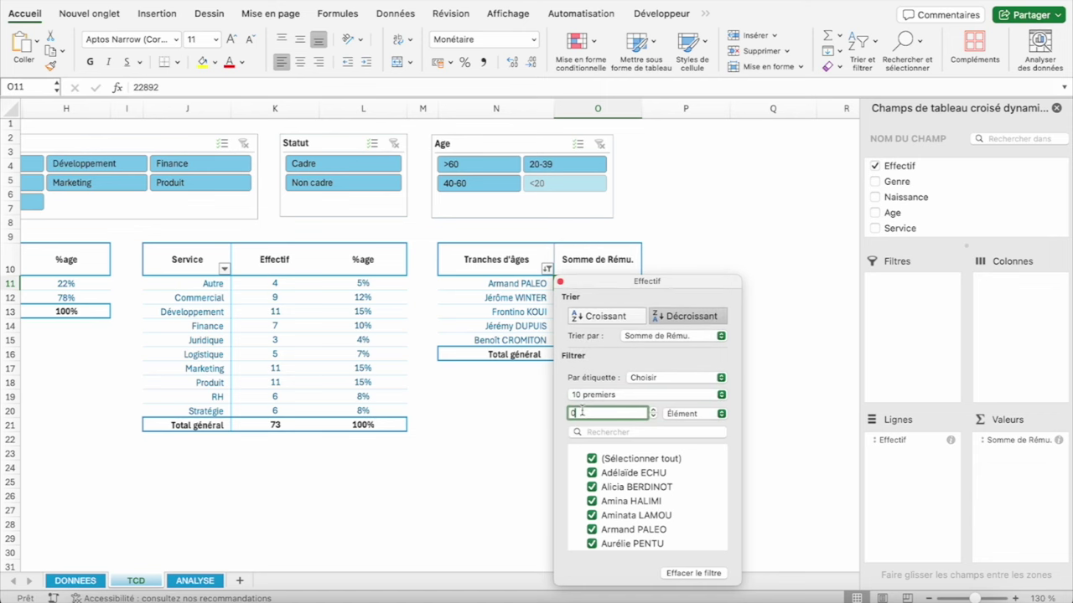
{"action": "type", "text": "5"}
{"action": "left_click", "coordinate": [757, 185]}
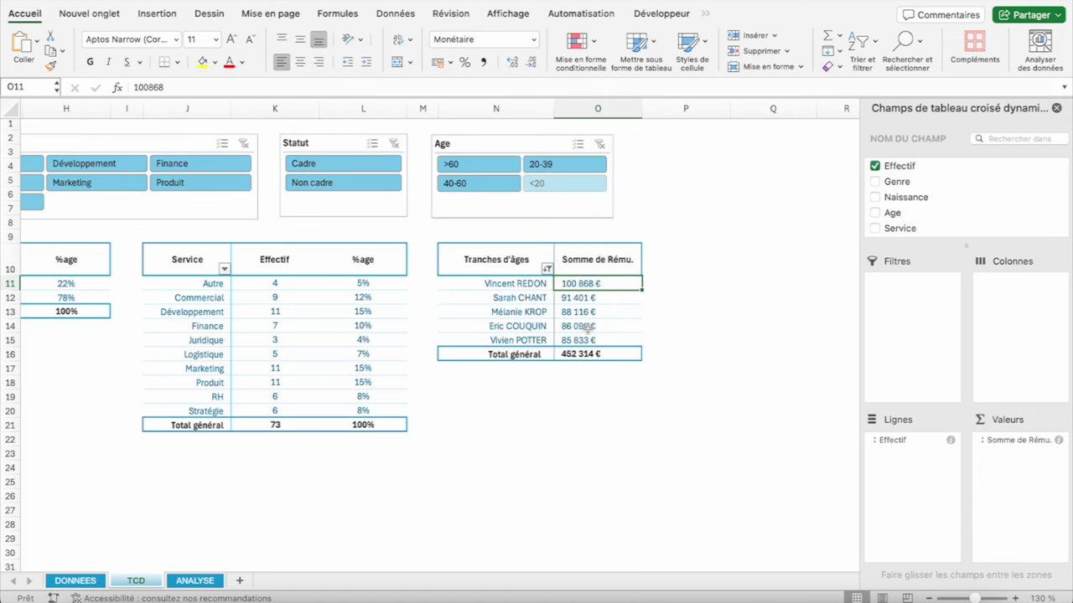
{"action": "left_click", "coordinate": [506, 285]}
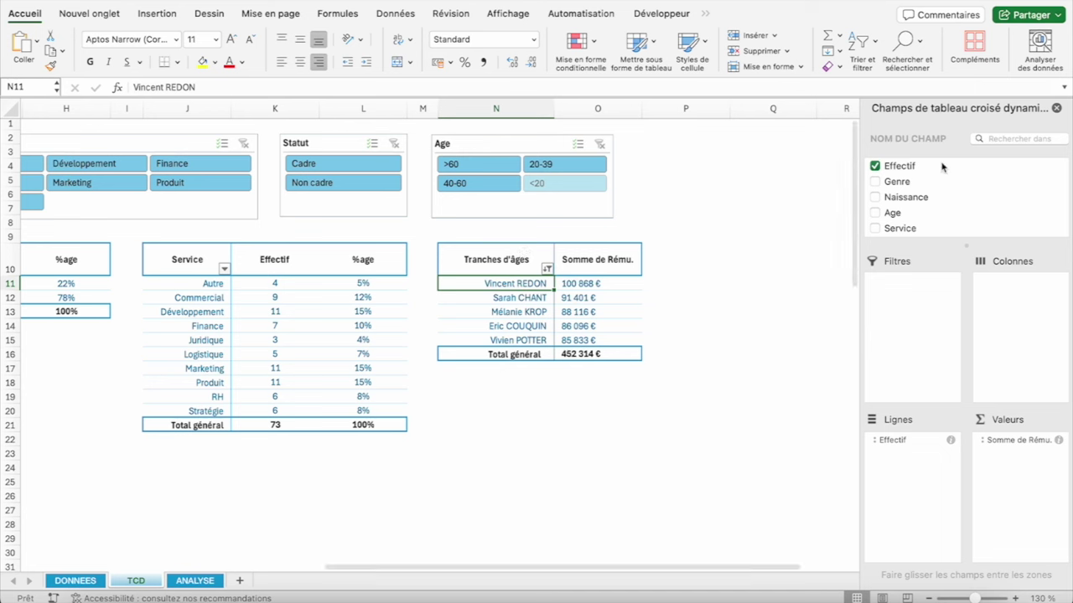
Add Statut as a row field so each top-5 employee shows Cadre beneath their name
{"action": "scroll", "coordinate": [889, 195], "scroll_direction": "down", "scroll_amount": 2}
{"action": "scroll", "coordinate": [914, 191], "scroll_direction": "down", "scroll_amount": 3}
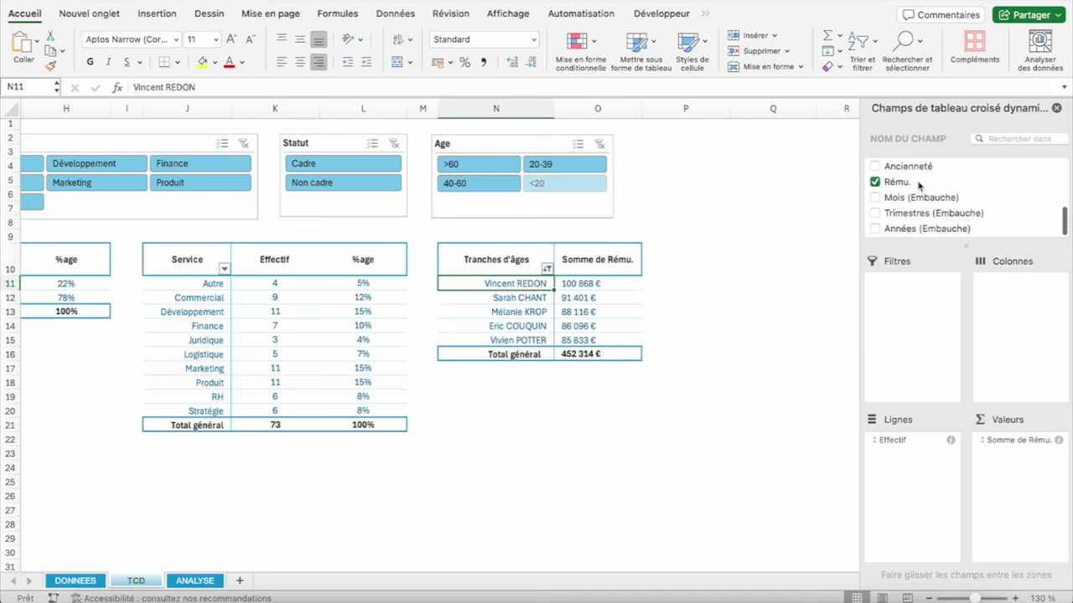
{"action": "scroll", "coordinate": [914, 191], "scroll_direction": "up", "scroll_amount": 3}
{"action": "scroll", "coordinate": [896, 198], "scroll_direction": "up", "scroll_amount": 2}
{"action": "scroll", "coordinate": [935, 201], "scroll_direction": "down", "scroll_amount": 2}
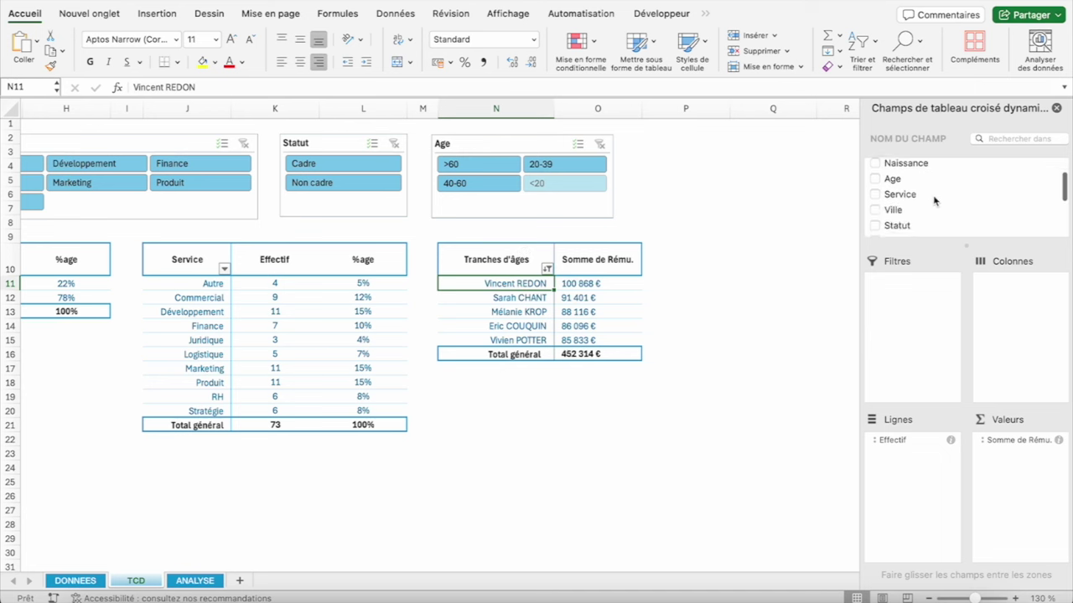
{"action": "scroll", "coordinate": [936, 201], "scroll_direction": "down", "scroll_amount": 3}
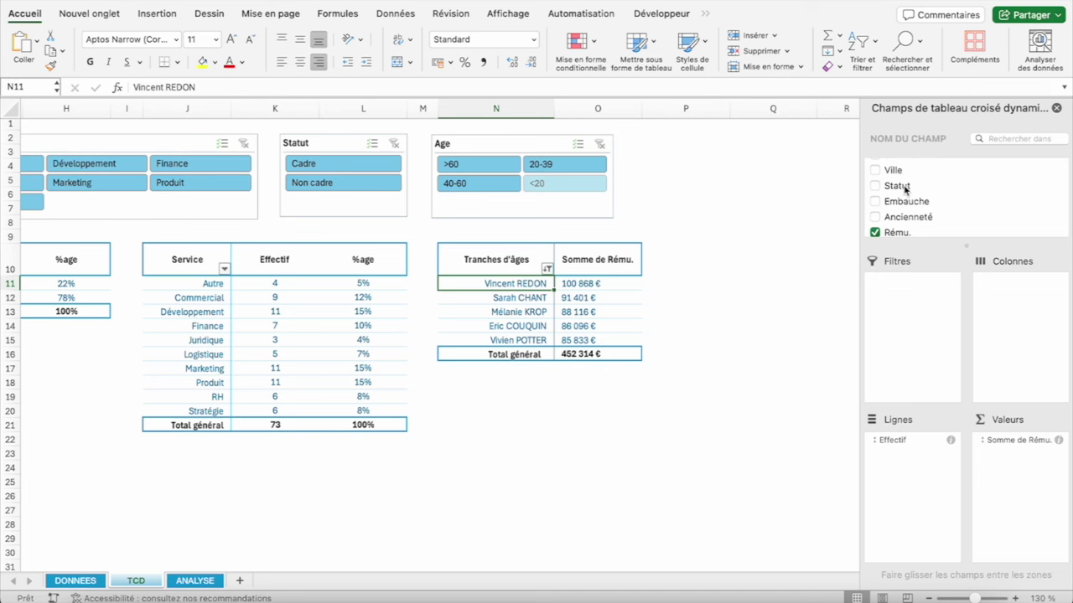
{"action": "left_click_drag", "start_coordinate": [904, 190], "coordinate": [914, 471]}
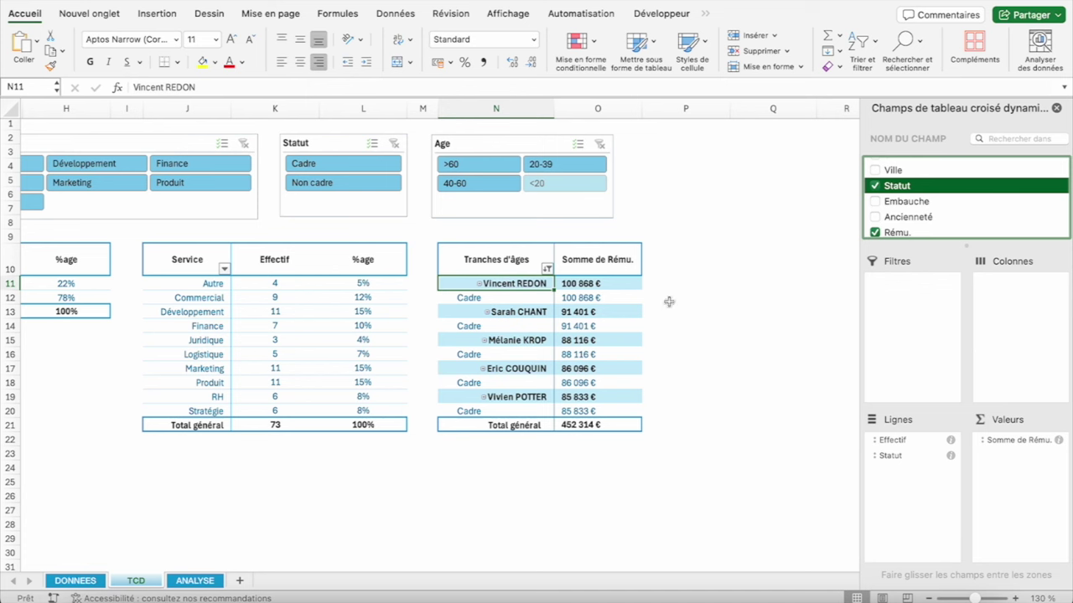
{"action": "left_click", "coordinate": [463, 299]}
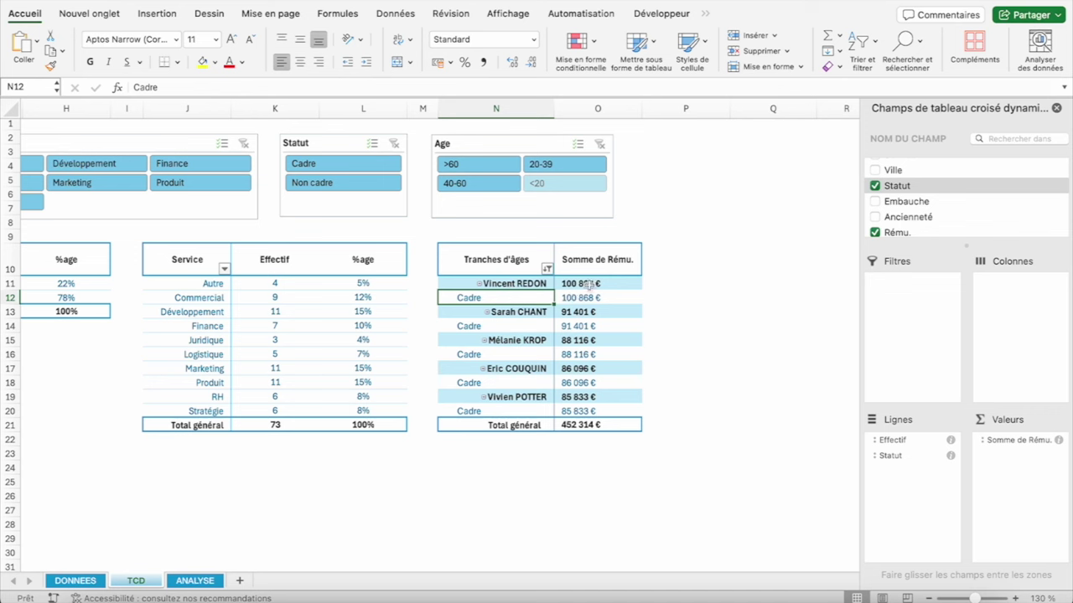
Reveal the hidden PivotTable ribbon tabs through the >> overflow
{"action": "left_click", "coordinate": [522, 281]}
{"action": "left_click", "coordinate": [705, 13]}
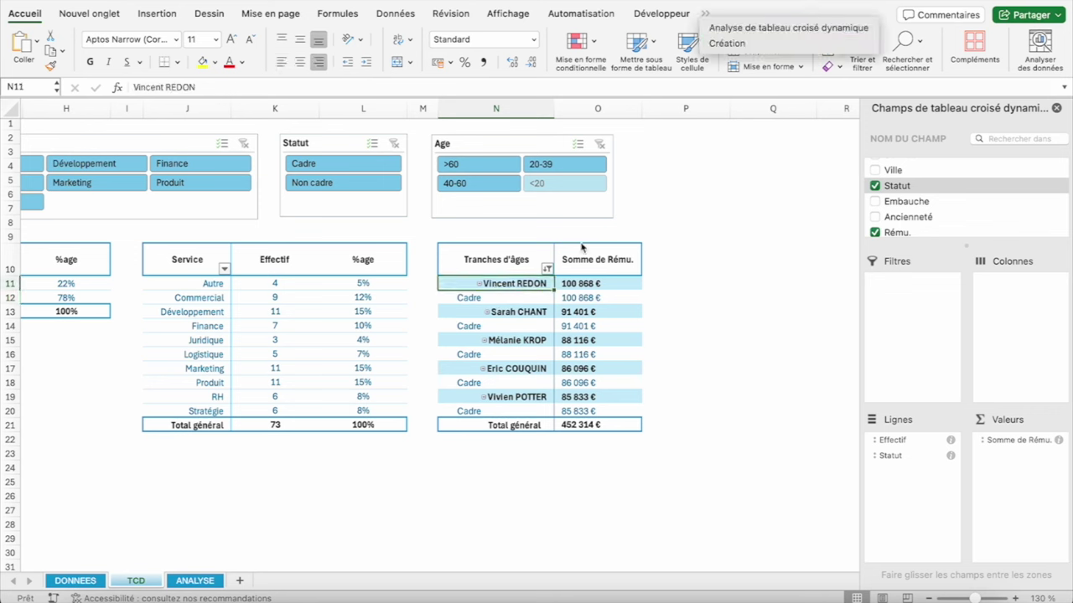
{"action": "left_click", "coordinate": [514, 303]}
{"action": "left_click", "coordinate": [499, 299]}
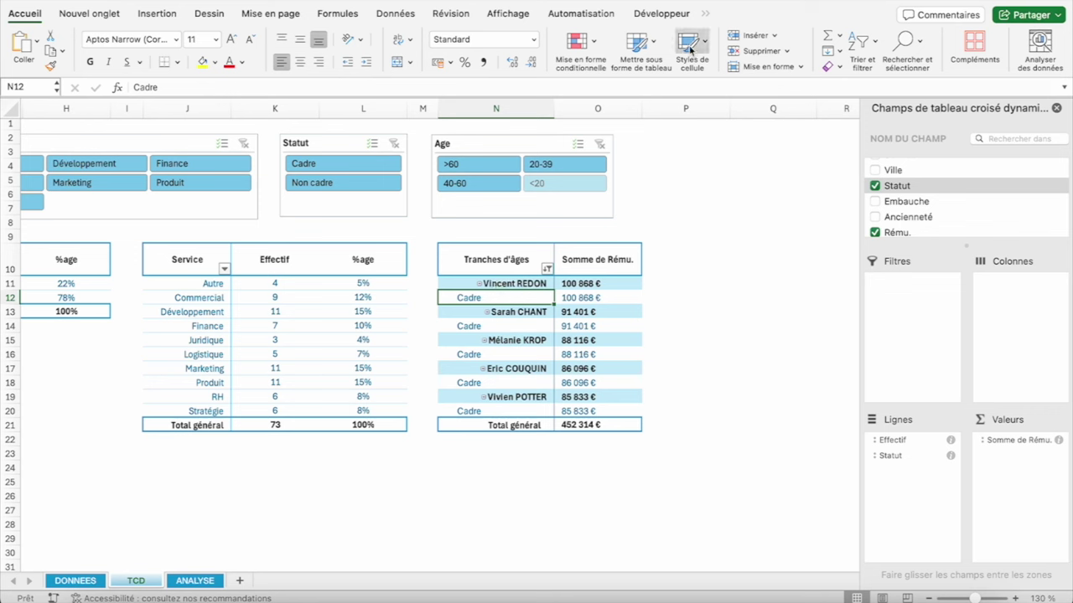
{"action": "left_click", "coordinate": [708, 12]}
Switch the pivot to tabular form and hide all subtotals
{"action": "left_click", "coordinate": [722, 42]}
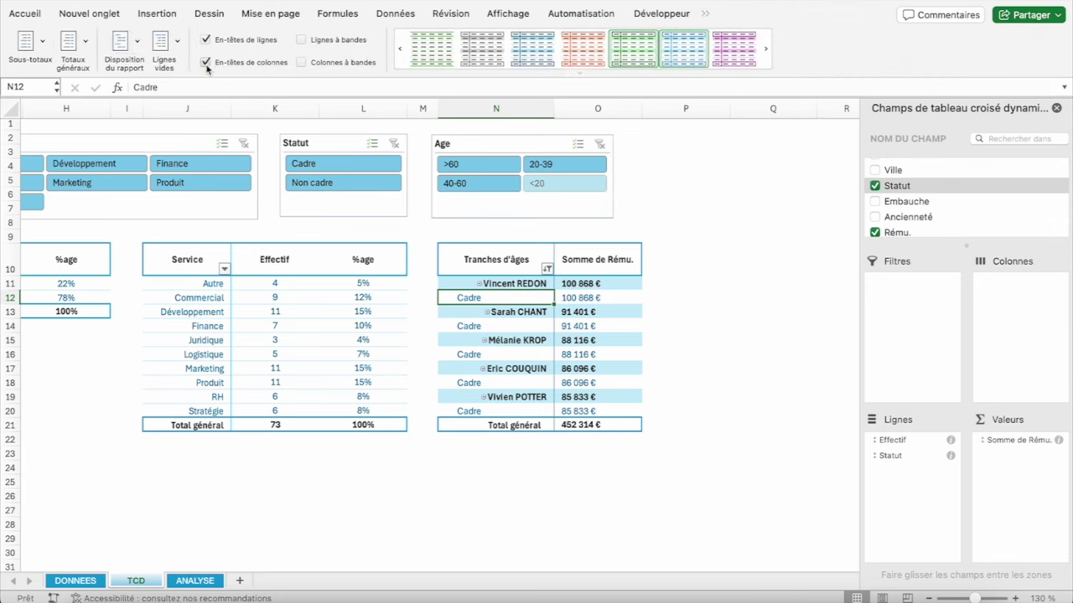
{"action": "left_click", "coordinate": [131, 46]}
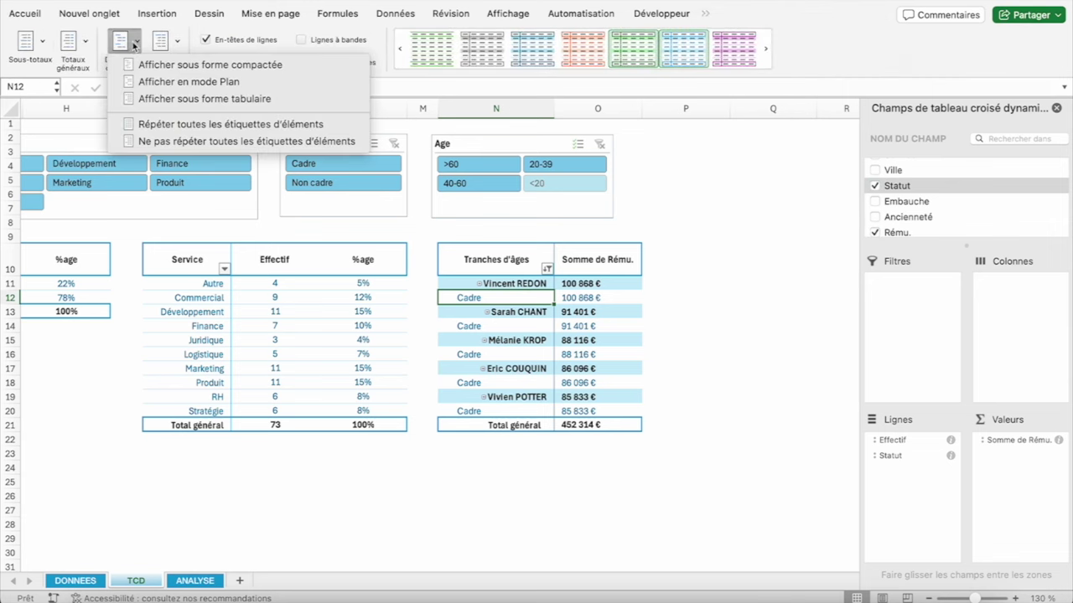
{"action": "left_click", "coordinate": [207, 101]}
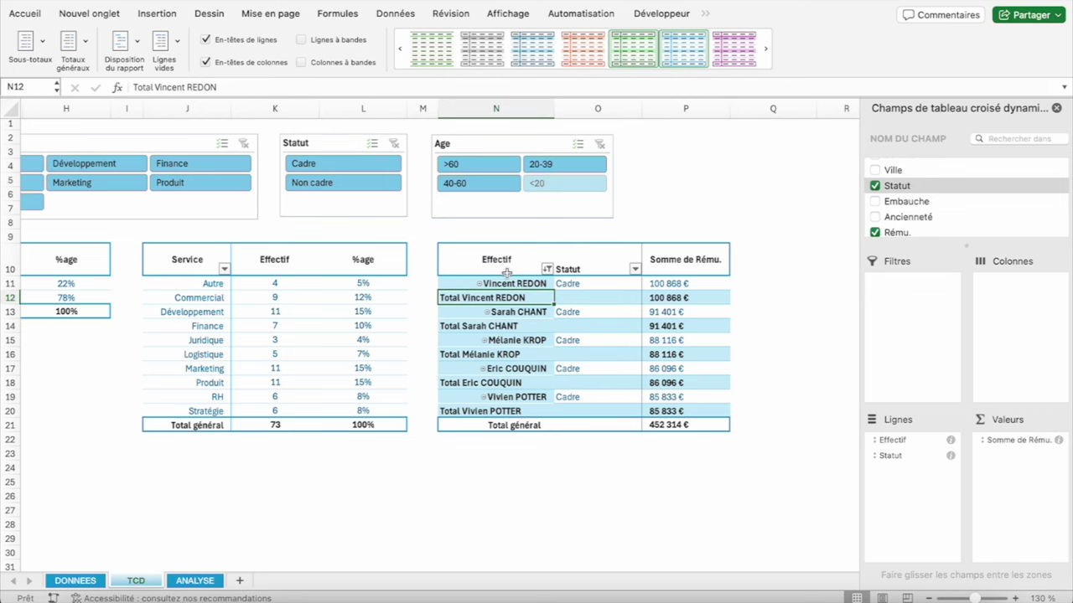
{"action": "left_click", "coordinate": [41, 45]}
{"action": "left_click", "coordinate": [92, 65]}
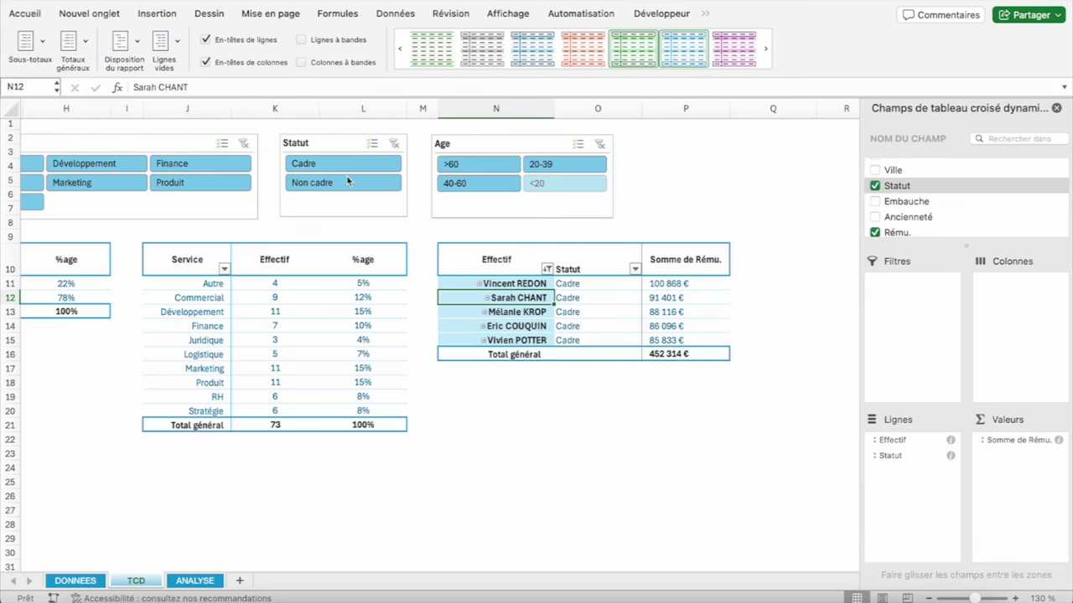
{"action": "left_click", "coordinate": [505, 283]}
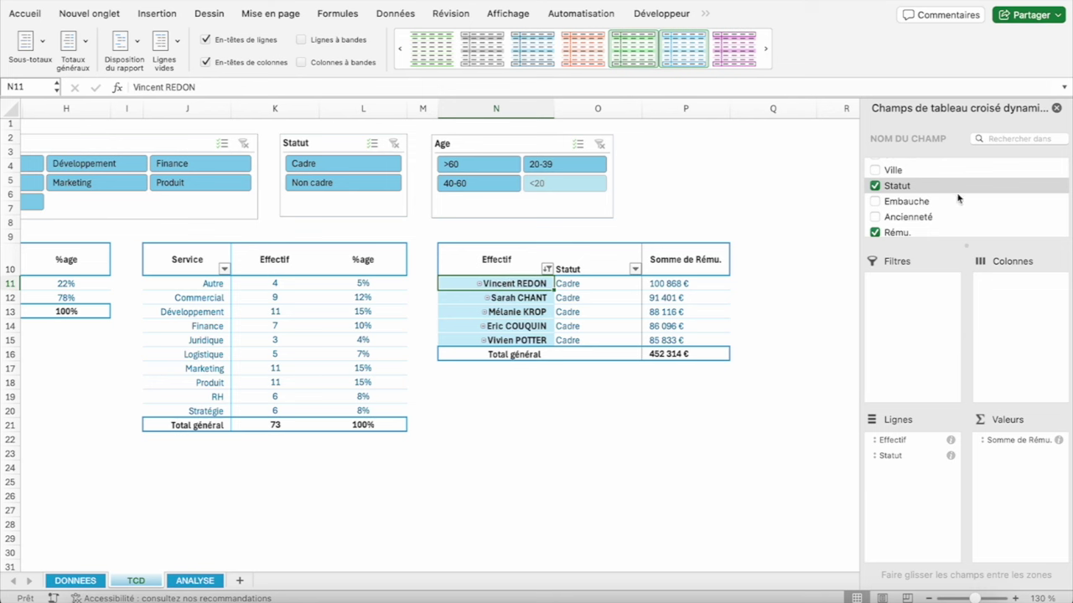
Add Genre as a row field, showing three Homme and two Femme
{"action": "scroll", "coordinate": [957, 196], "scroll_direction": "up", "scroll_amount": 5}
{"action": "left_click", "coordinate": [907, 183]}
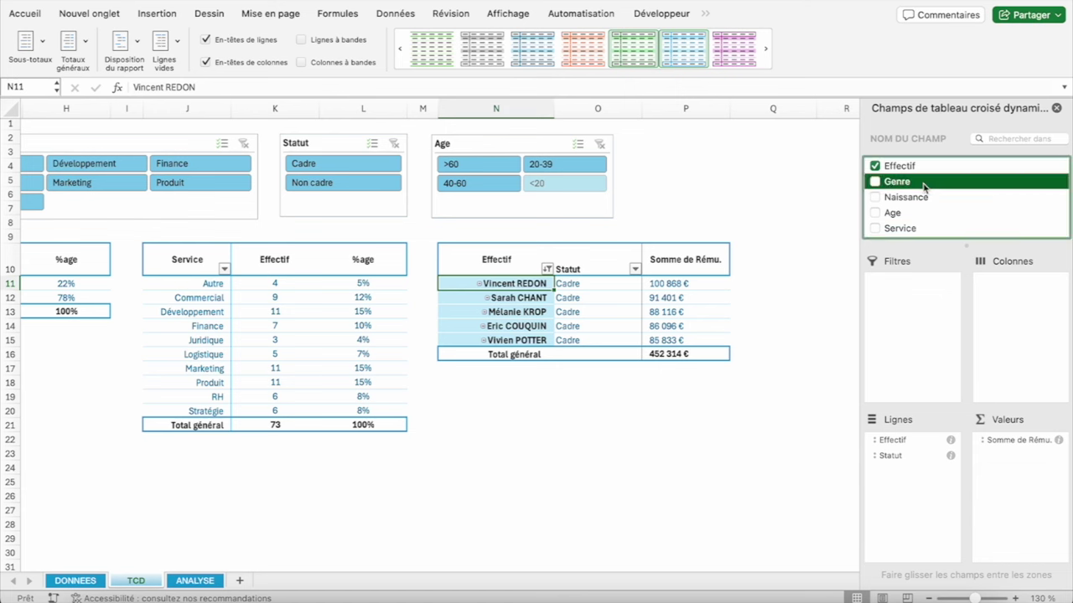
{"action": "left_click_drag", "start_coordinate": [905, 476], "coordinate": [905, 477]}
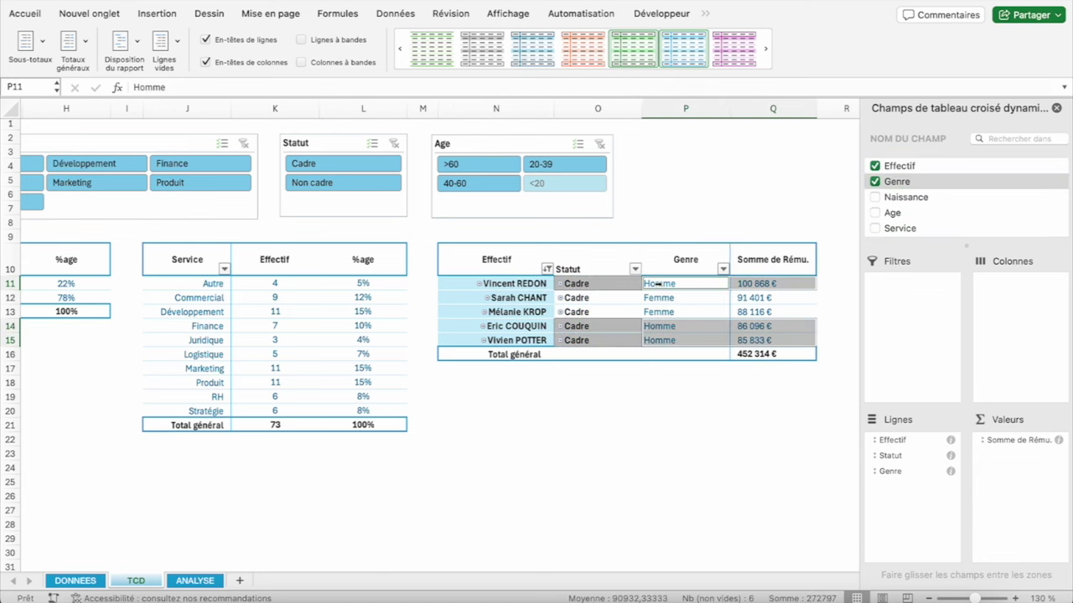
{"action": "left_click_drag", "start_coordinate": [658, 284], "coordinate": [666, 305]}
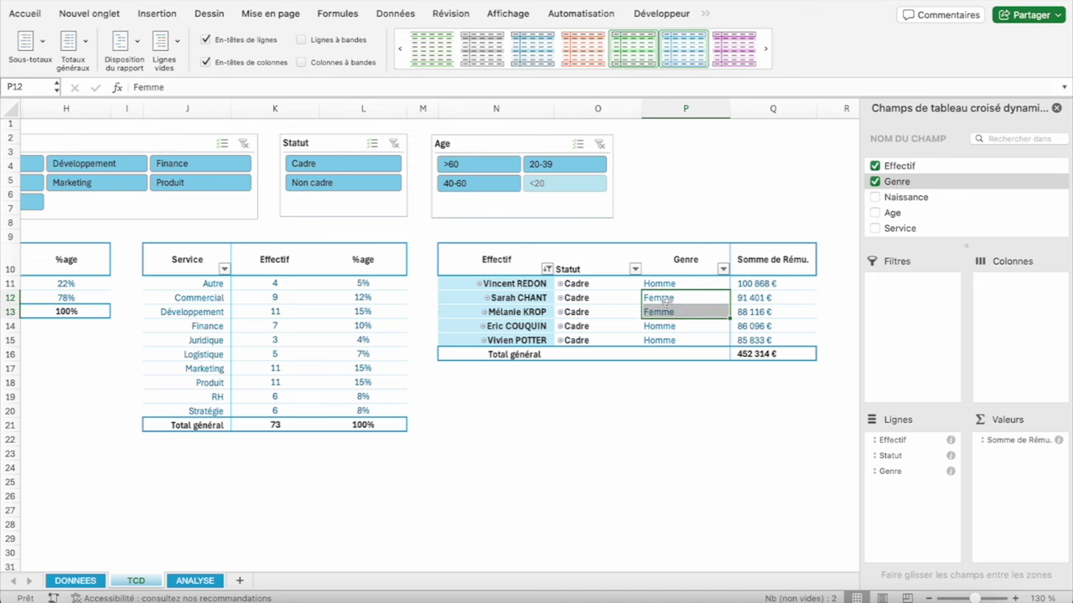
Add Ville as a row field and widen the remuneration column R
{"action": "scroll", "coordinate": [916, 196], "scroll_direction": "down", "scroll_amount": 1}
{"action": "scroll", "coordinate": [916, 196], "scroll_direction": "down", "scroll_amount": 3}
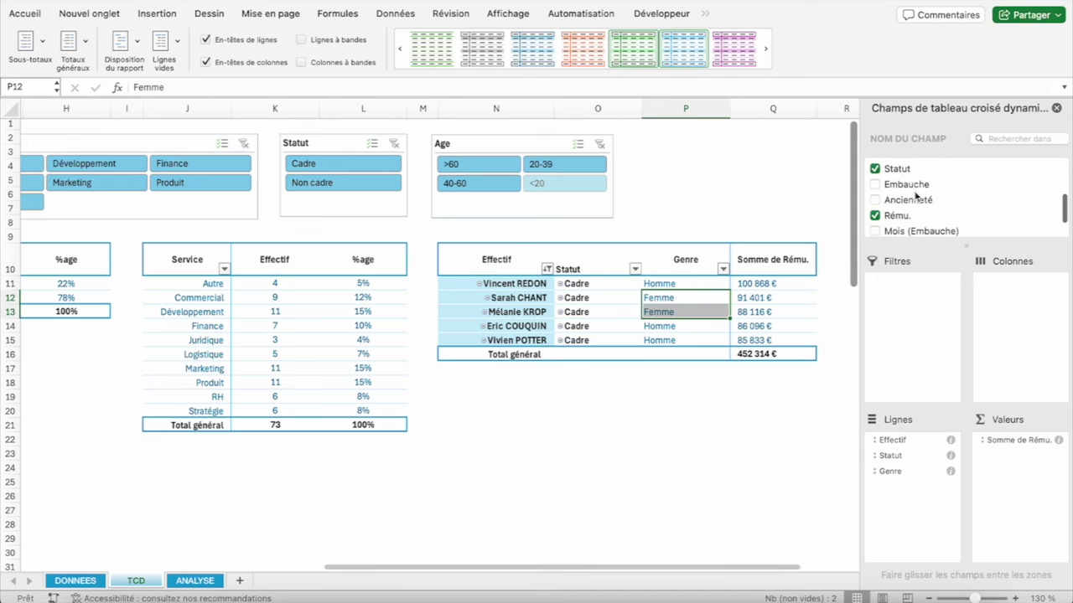
{"action": "scroll", "coordinate": [916, 196], "scroll_direction": "down", "scroll_amount": 2}
{"action": "scroll", "coordinate": [916, 196], "scroll_direction": "up", "scroll_amount": 10}
{"action": "scroll", "coordinate": [916, 196], "scroll_direction": "down", "scroll_amount": 2}
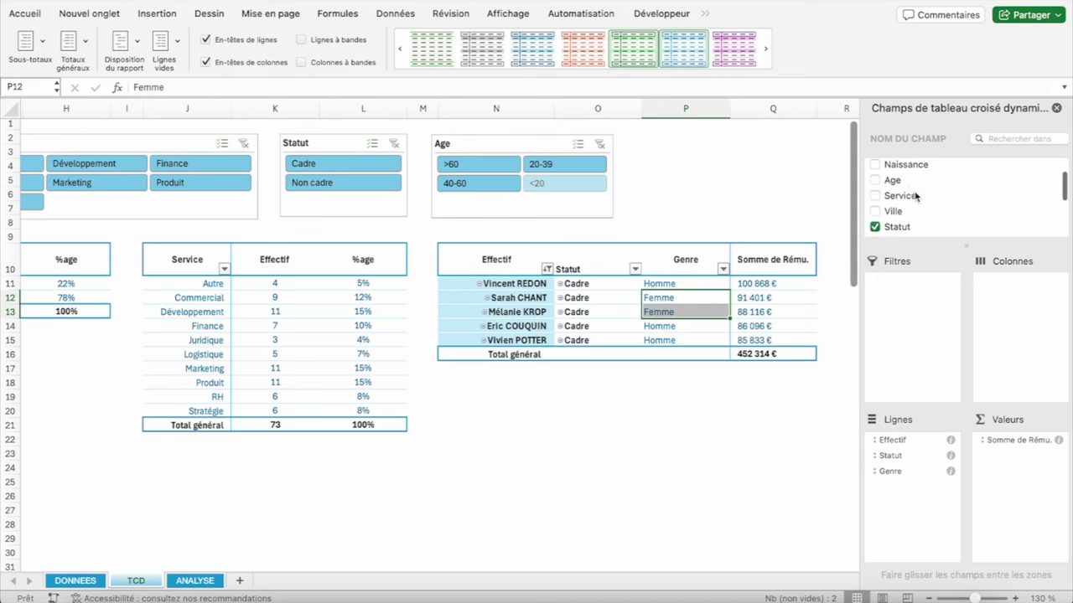
{"action": "left_click_drag", "start_coordinate": [900, 211], "coordinate": [913, 490]}
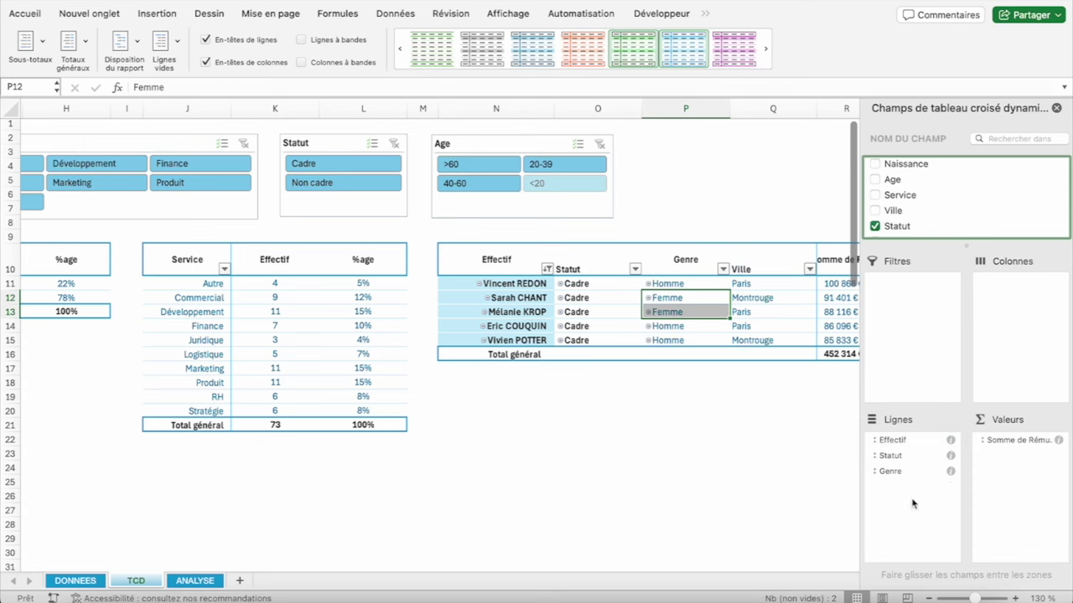
{"action": "scroll", "coordinate": [636, 277], "scroll_direction": "right", "scroll_amount": 2}
{"action": "scroll", "coordinate": [636, 277], "scroll_direction": "right", "scroll_amount": 2}
{"action": "scroll", "coordinate": [636, 278], "scroll_direction": "right", "scroll_amount": 2}
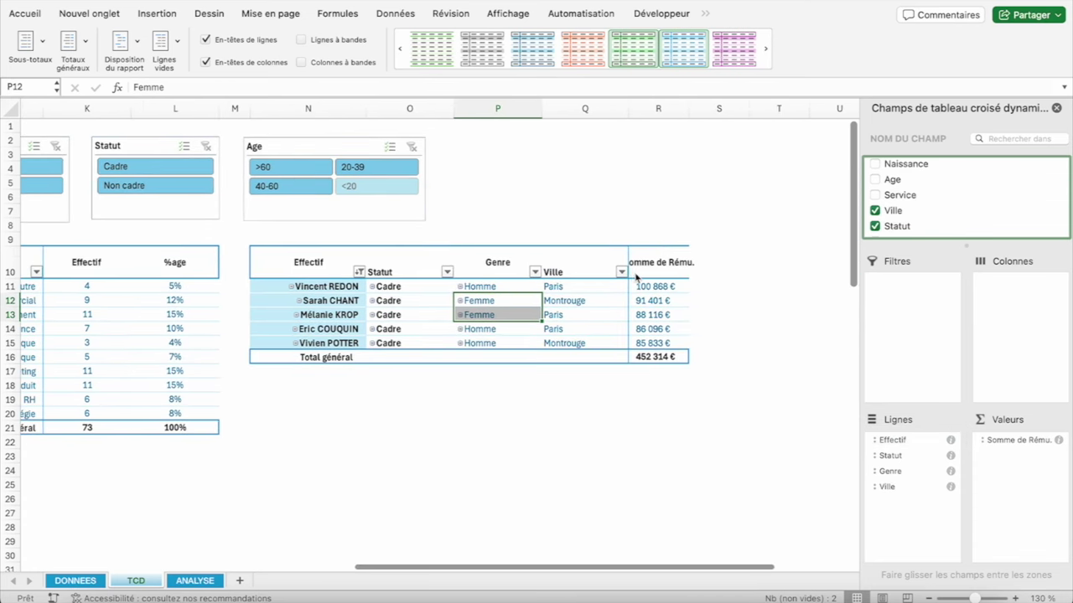
{"action": "left_click_drag", "start_coordinate": [691, 109], "coordinate": [706, 113]}
Rename the remuneration column header to 'Rému'
{"action": "left_click", "coordinate": [668, 266]}
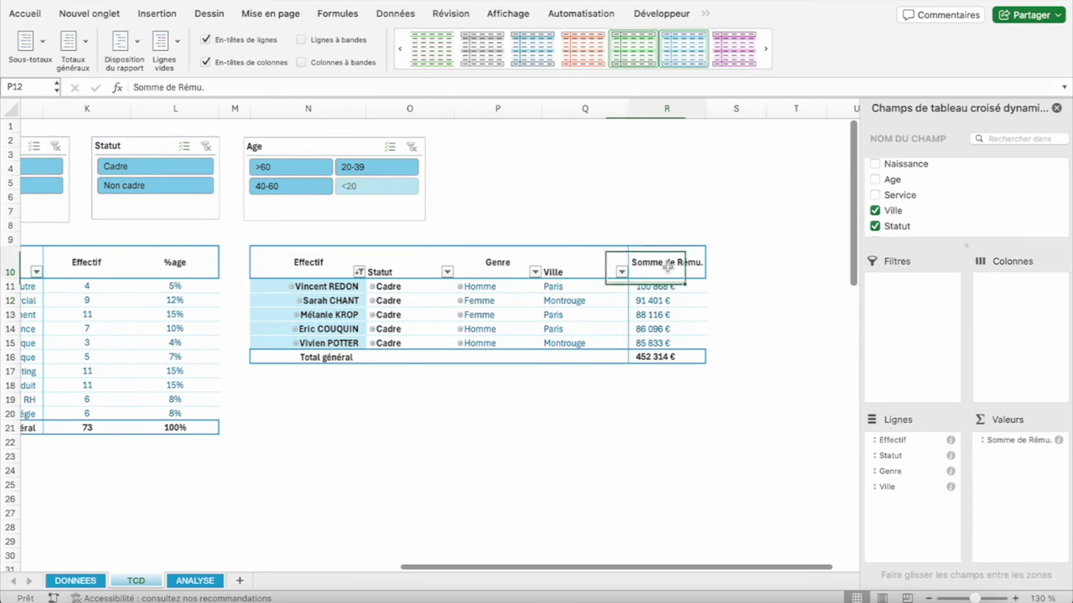
{"action": "type", "text": "Rému."}
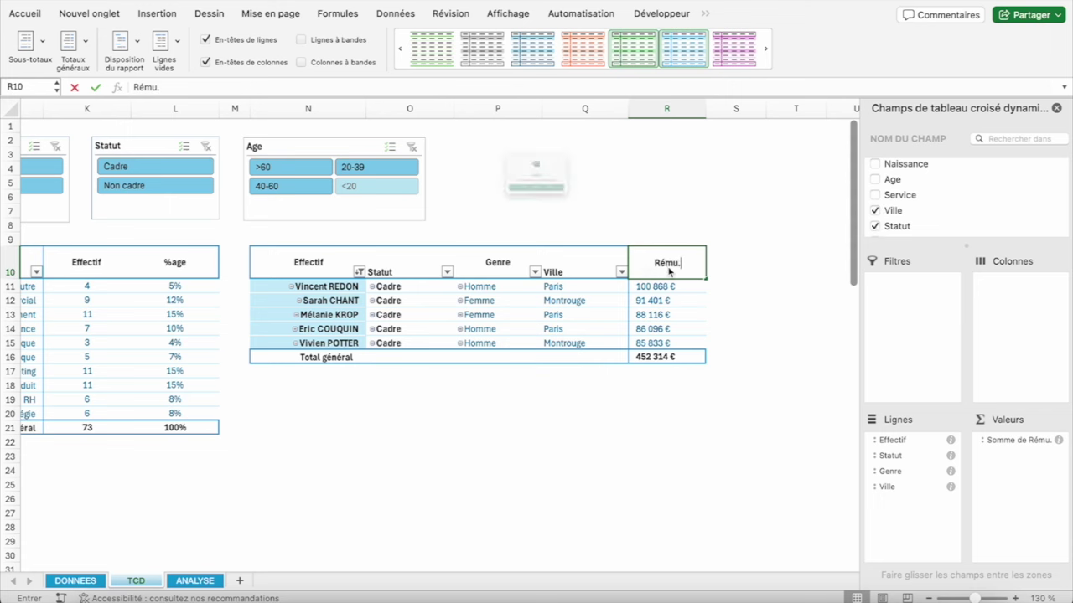
{"action": "key", "text": "Return"}
{"action": "key", "text": "Return"}
{"action": "left_click", "coordinate": [553, 273]}
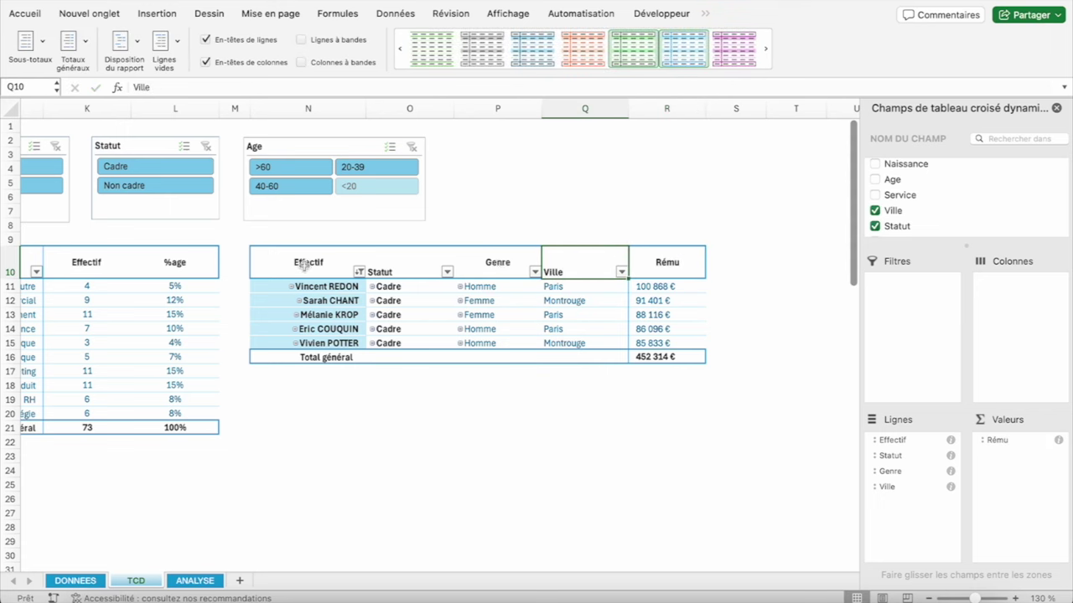
Centre the pivot header row N10:R10 horizontally and vertically
{"action": "left_click_drag", "start_coordinate": [332, 268], "coordinate": [662, 266]}
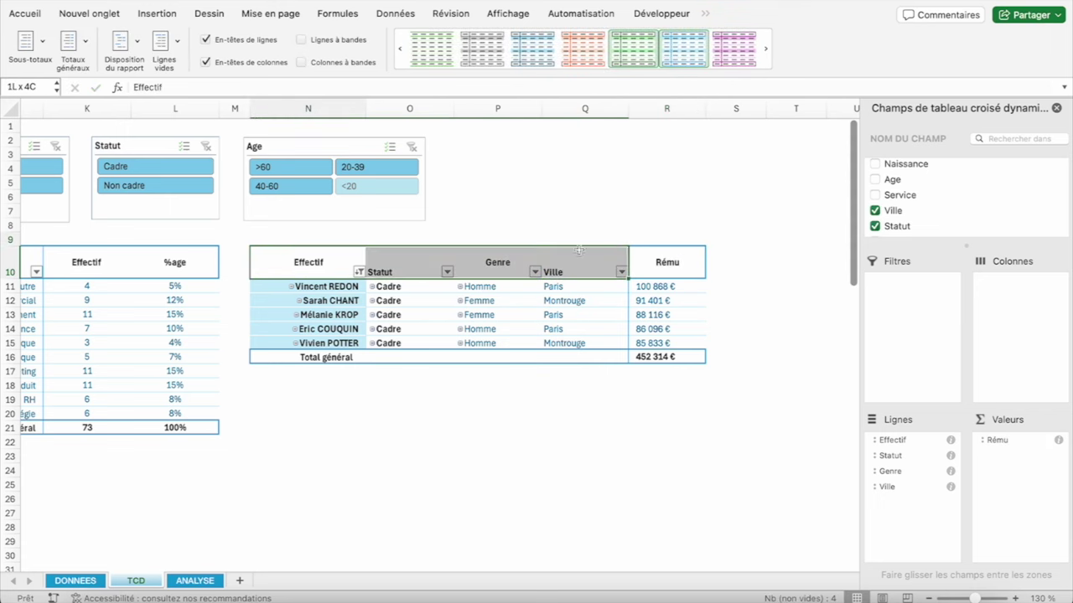
{"action": "left_click", "coordinate": [24, 14]}
{"action": "left_click", "coordinate": [301, 61]}
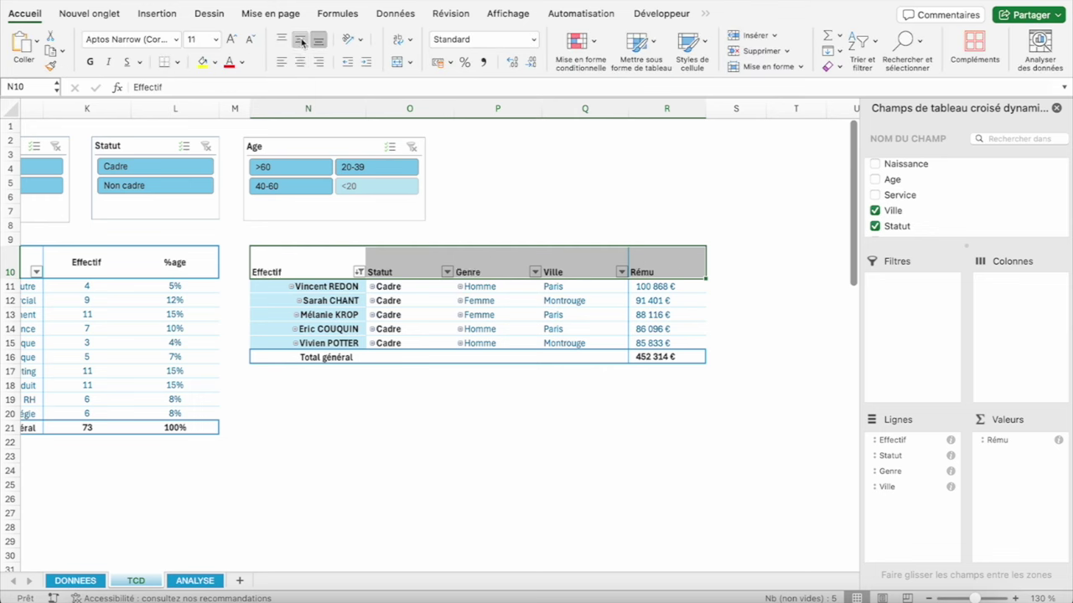
{"action": "left_click", "coordinate": [301, 40]}
{"action": "left_click", "coordinate": [300, 62]}
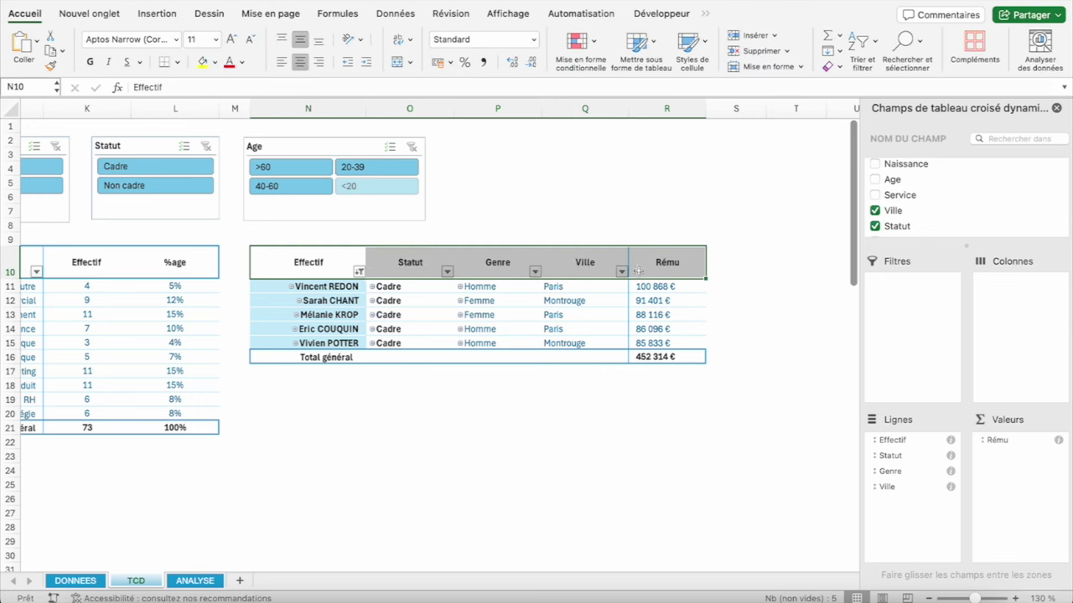
Centre the Statut, Genre and Ville values, then return them to left alignment
{"action": "left_click", "coordinate": [381, 287]}
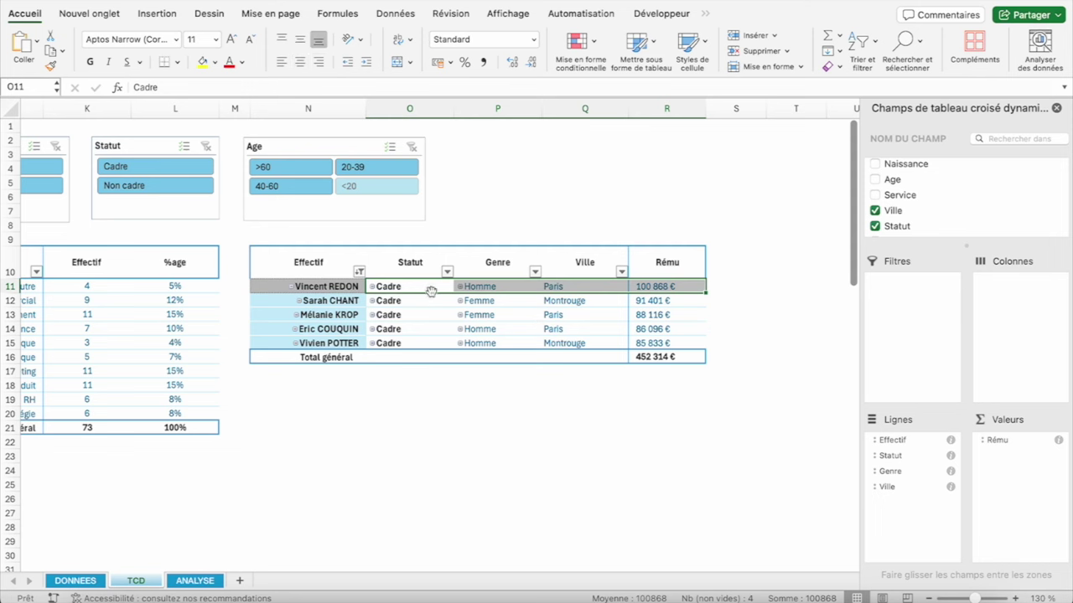
{"action": "left_click_drag", "start_coordinate": [419, 288], "coordinate": [580, 344]}
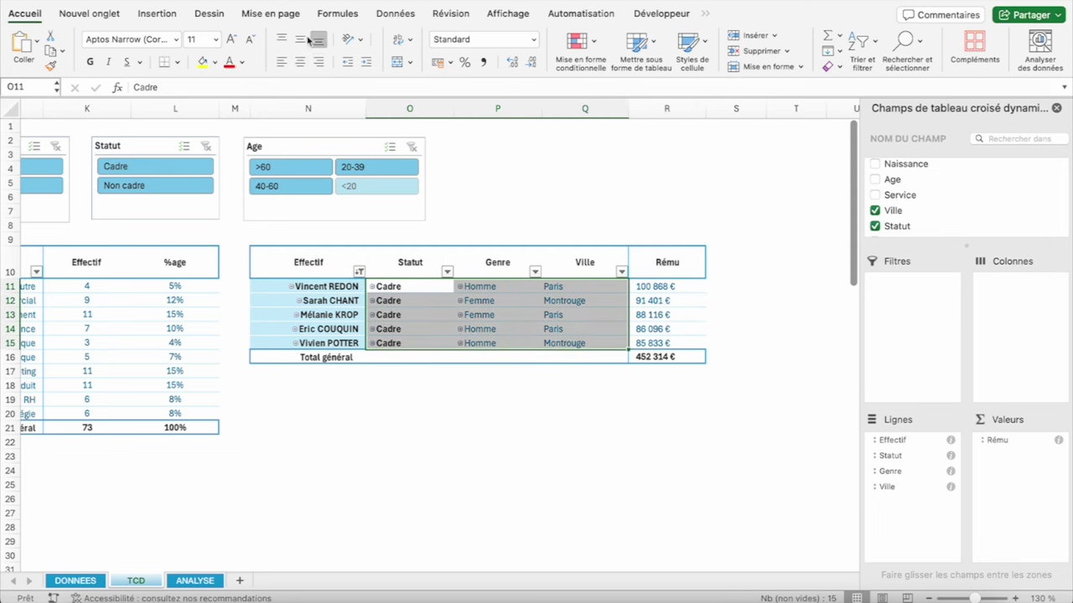
{"action": "left_click", "coordinate": [300, 62]}
{"action": "left_click", "coordinate": [515, 424]}
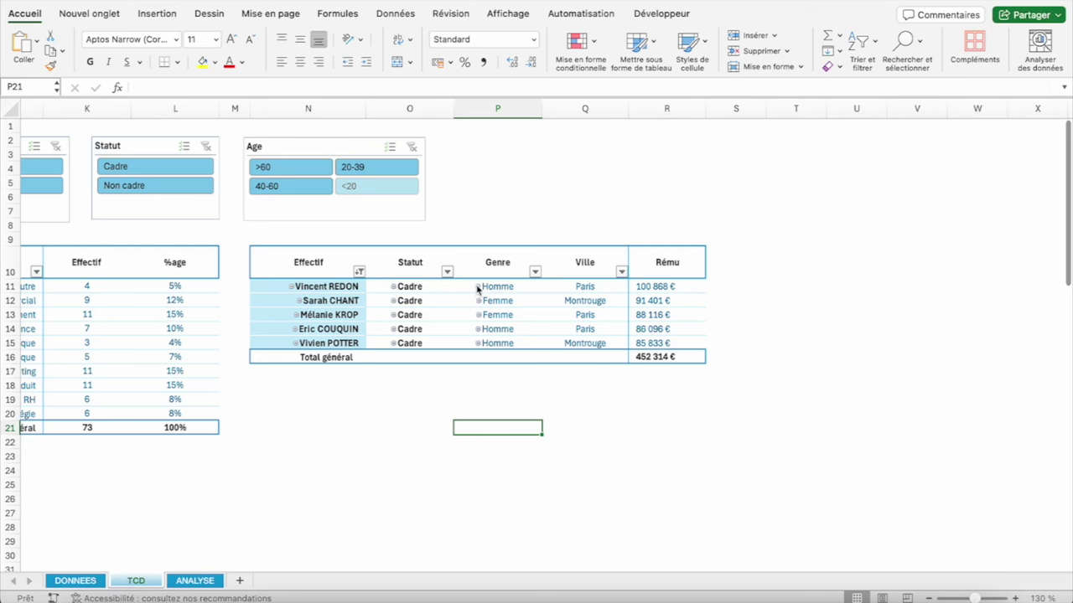
{"action": "left_click", "coordinate": [478, 289]}
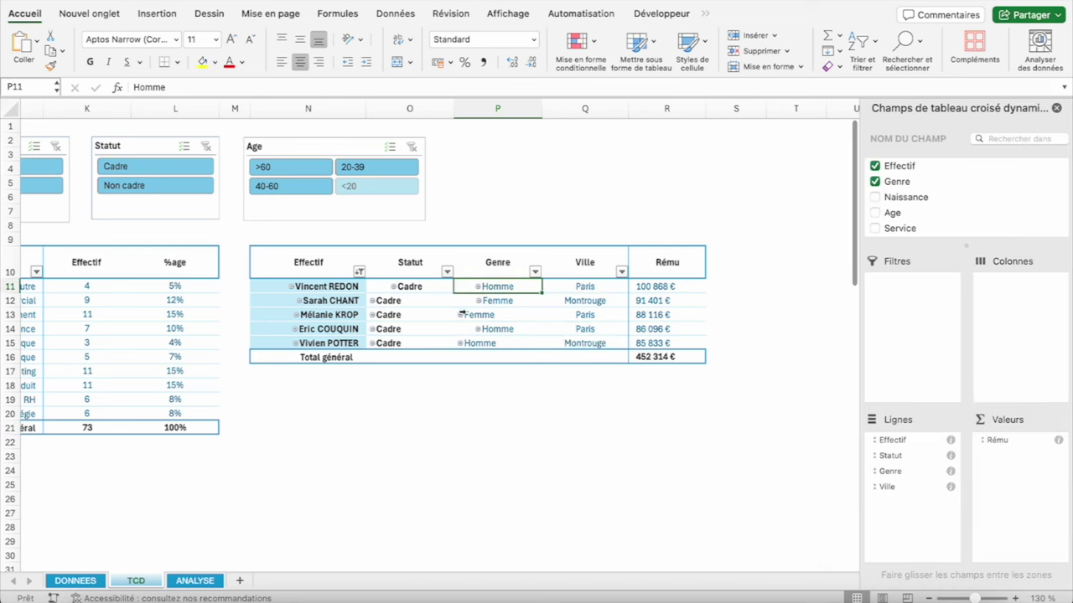
{"action": "left_click", "coordinate": [417, 313]}
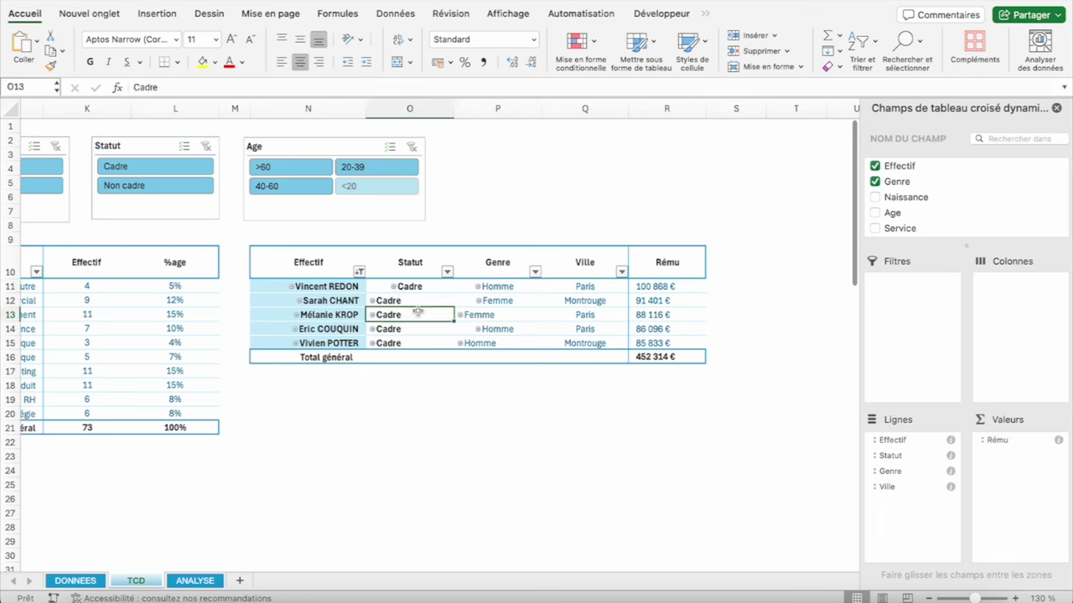
{"action": "left_click_drag", "start_coordinate": [414, 286], "coordinate": [586, 343]}
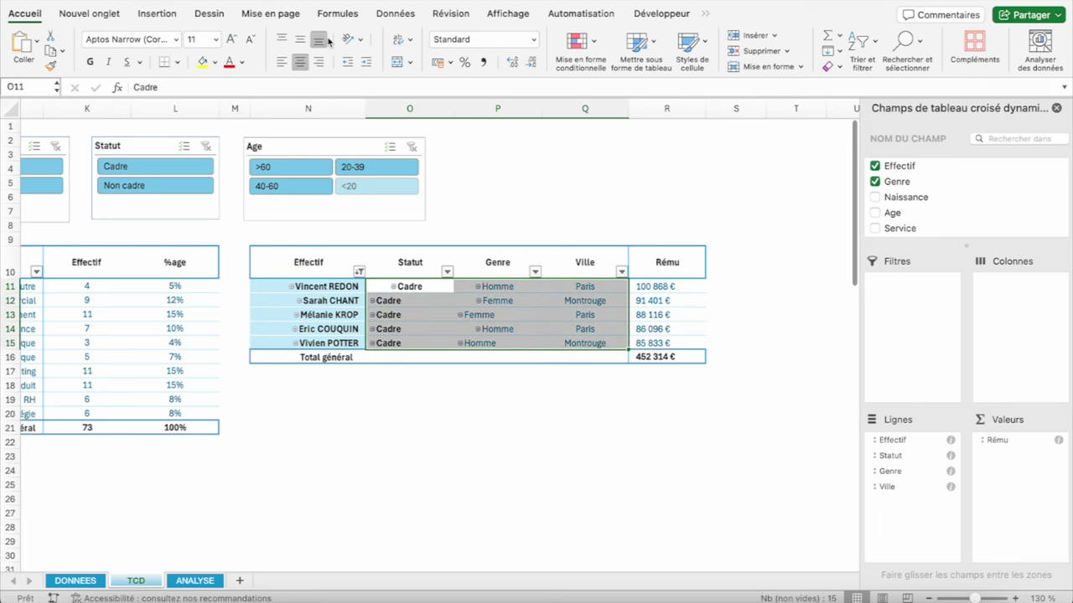
{"action": "left_click", "coordinate": [300, 61]}
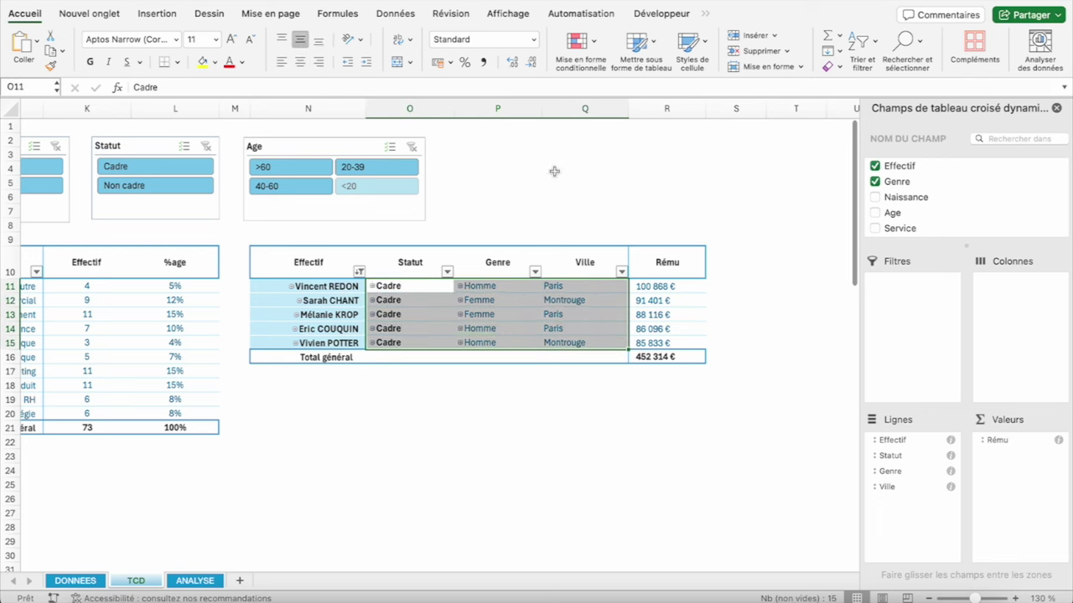
{"action": "left_click", "coordinate": [507, 290]}
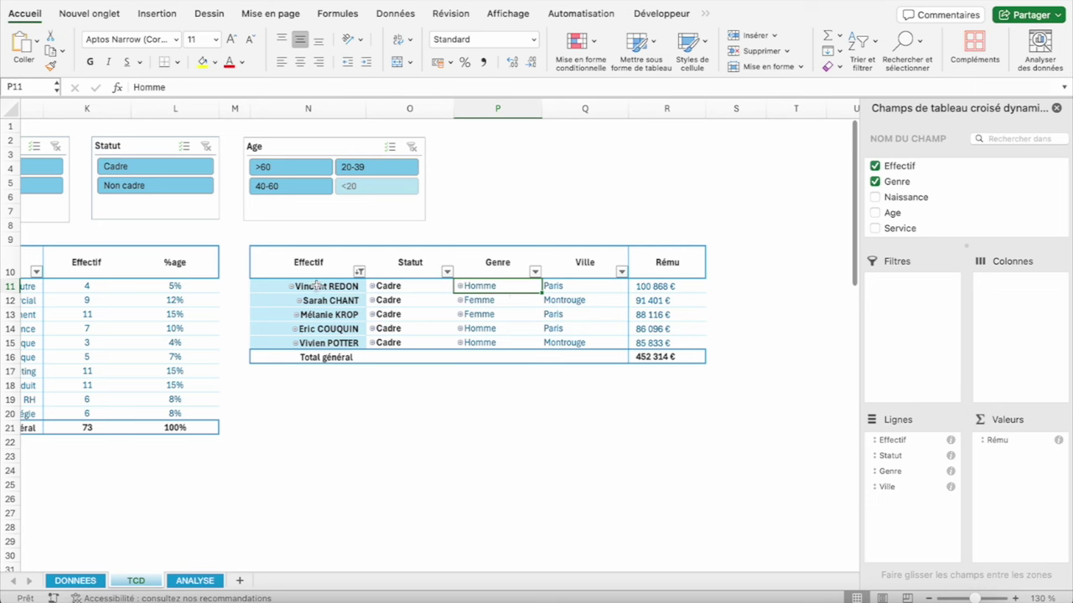
Rename the Effectif heading in N10 to 'Top 5'
{"action": "left_click_drag", "start_coordinate": [317, 287], "coordinate": [317, 343]}
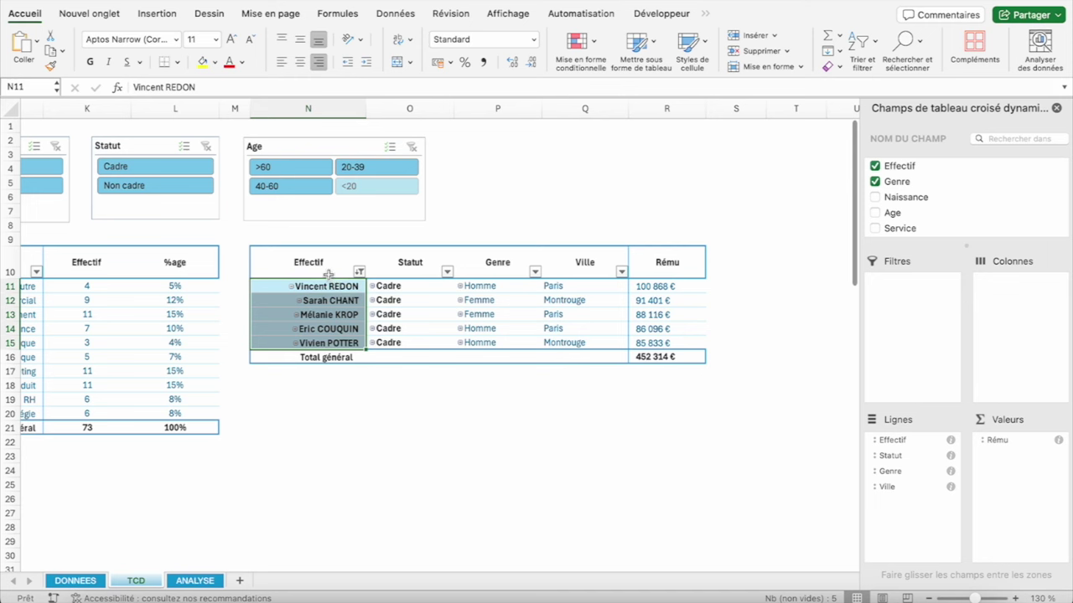
{"action": "left_click", "coordinate": [312, 269]}
{"action": "type", "text": "T"}
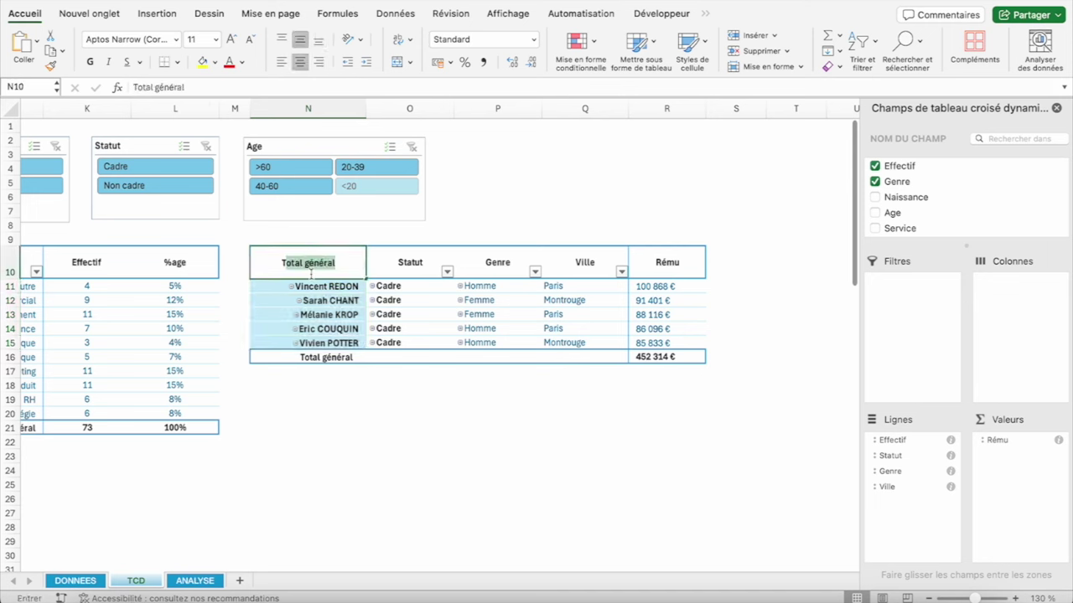
{"action": "type", "text": "op 5"}
{"action": "left_click", "coordinate": [582, 199]}
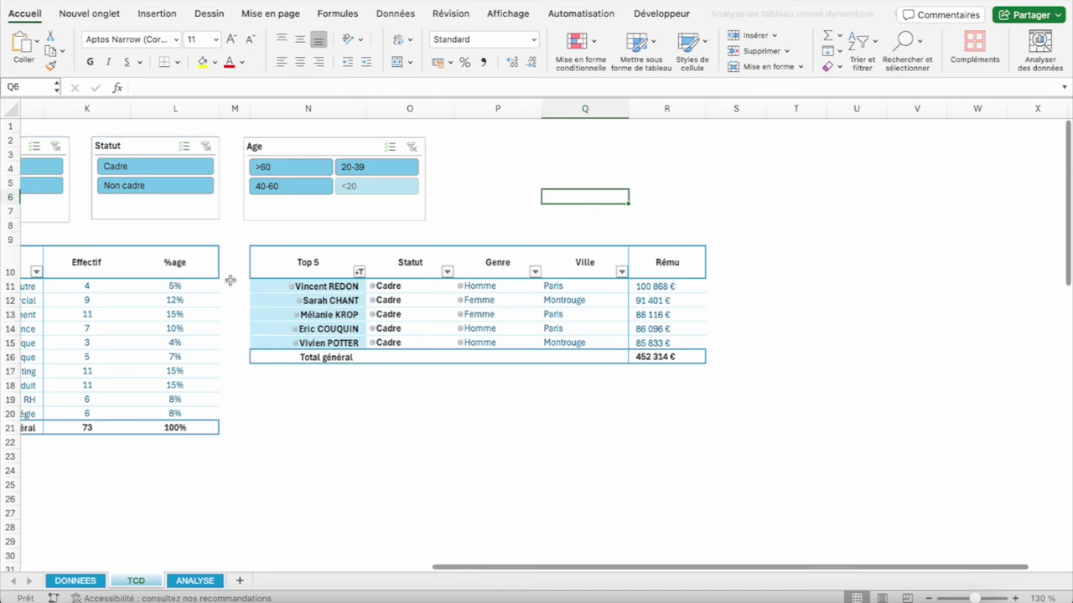
Select the five Top 5 names and their Rému amounts to check the total
{"action": "left_click_drag", "start_coordinate": [323, 289], "coordinate": [323, 344]}
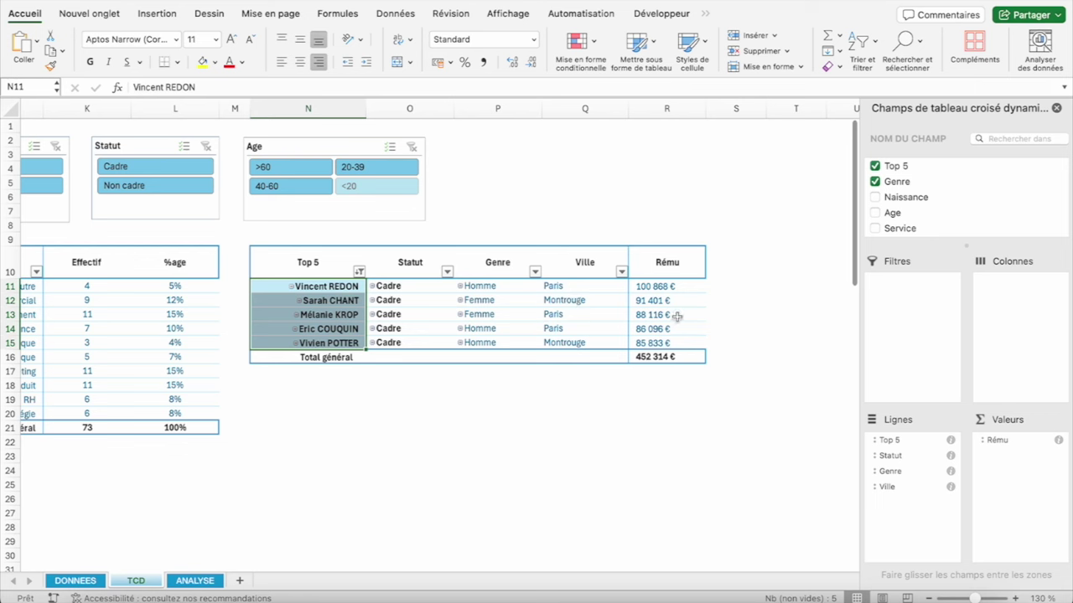
{"action": "left_click_drag", "start_coordinate": [661, 285], "coordinate": [658, 344]}
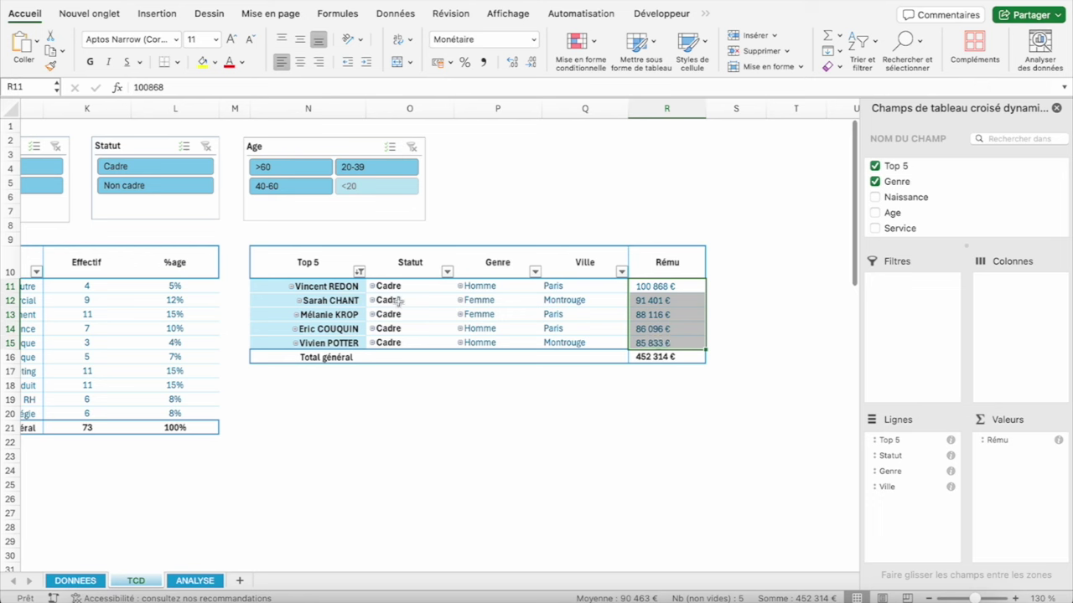
{"action": "left_click", "coordinate": [308, 288]}
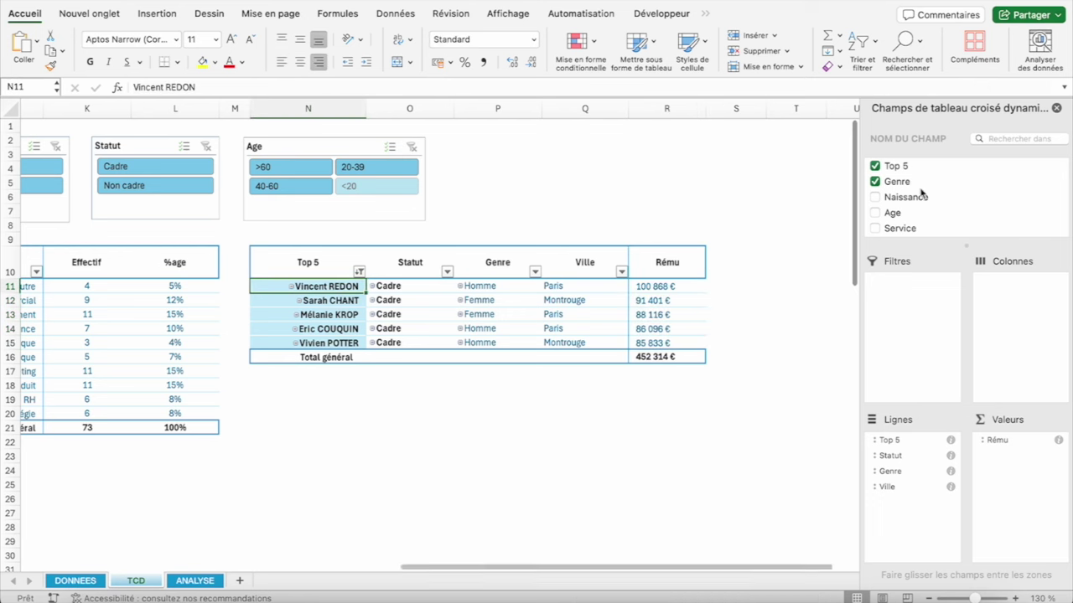
{"action": "scroll", "coordinate": [895, 214], "scroll_direction": "down", "scroll_amount": 5}
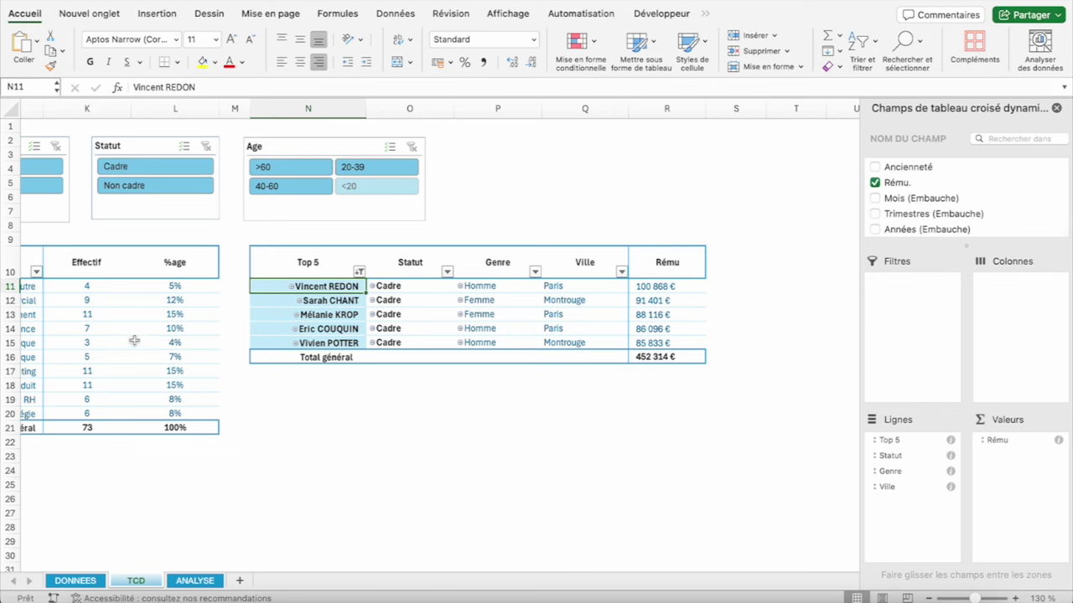
Compare the ANALYSE questions against the third Top 5 employee's remuneration
{"action": "left_click", "coordinate": [193, 580]}
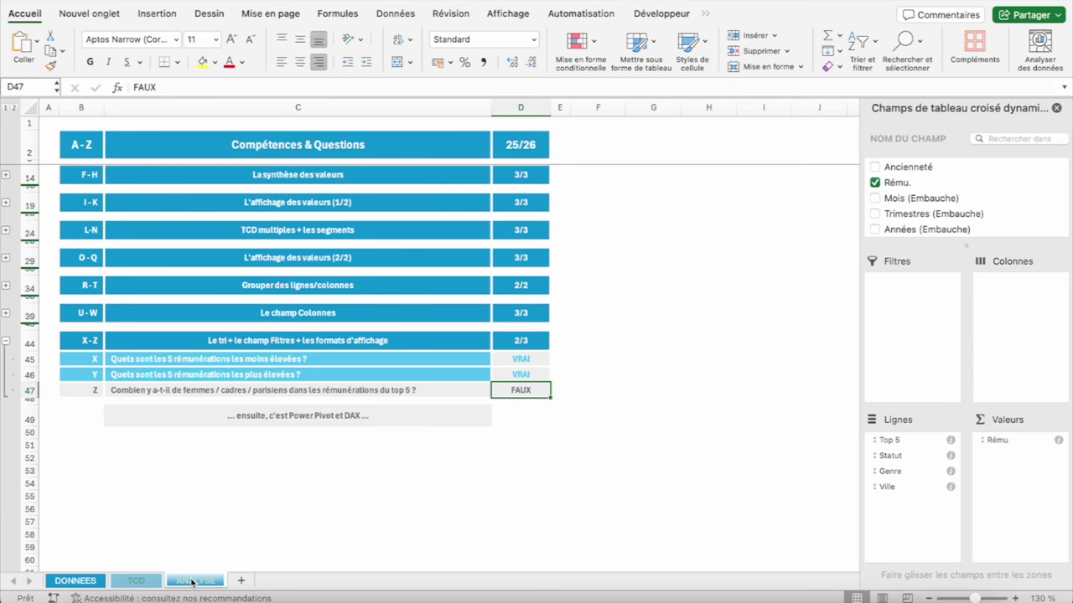
{"action": "left_click", "coordinate": [139, 581]}
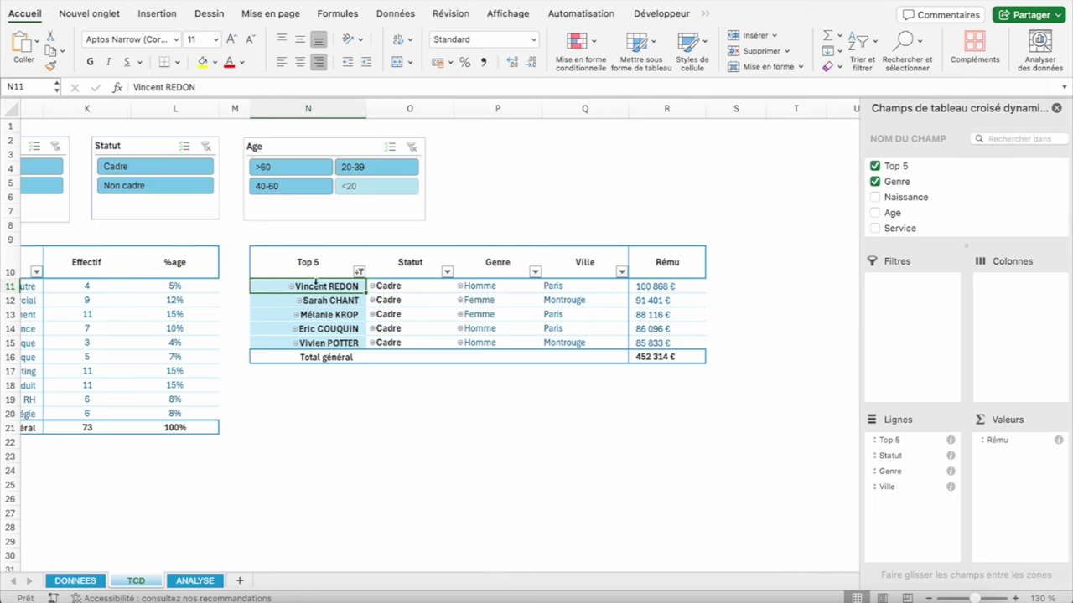
{"action": "left_click", "coordinate": [334, 315]}
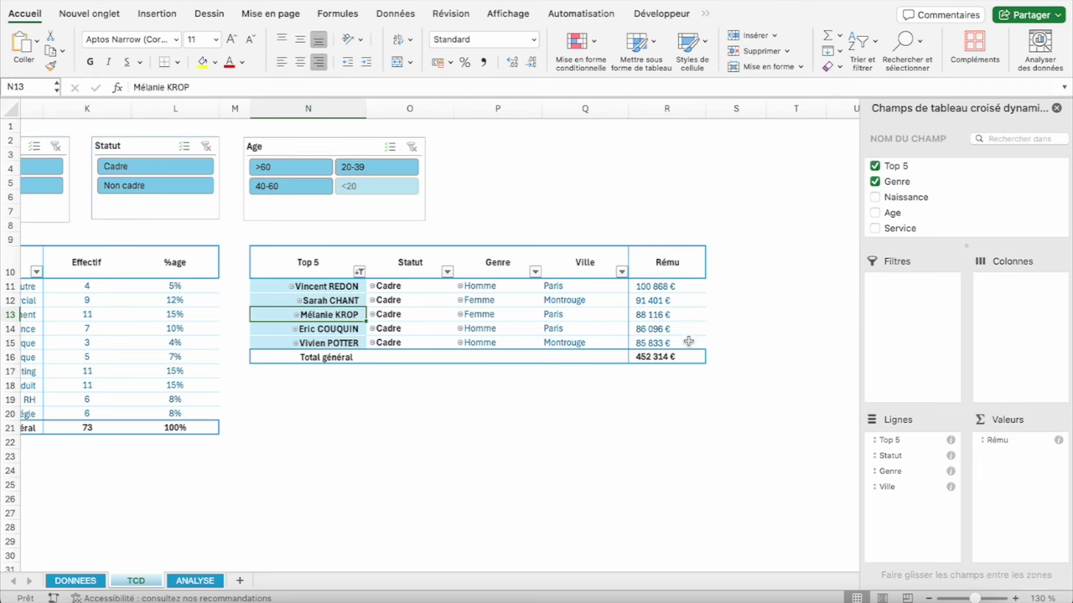
{"action": "left_click", "coordinate": [667, 318]}
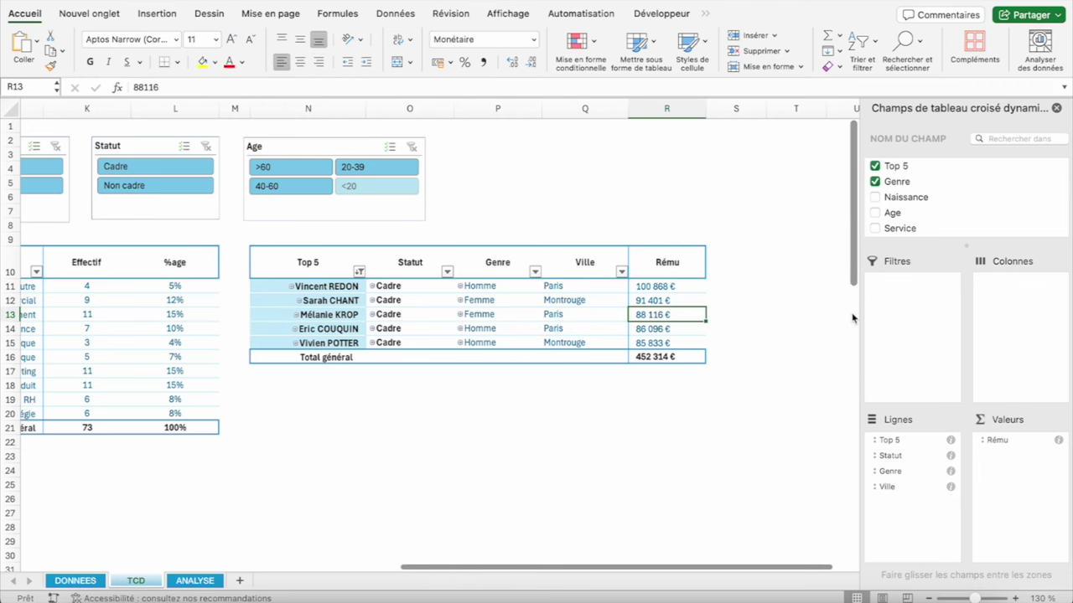
{"action": "left_click", "coordinate": [204, 580]}
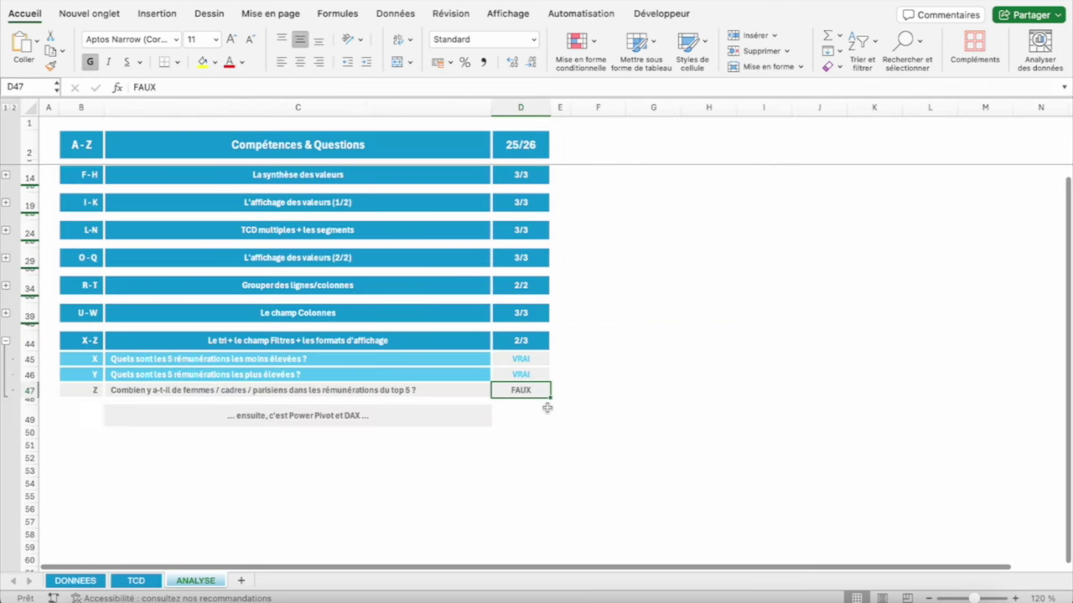
Answer VRAI for question Z in D47, then select the closing Power Pivot note
{"action": "type", "text": "VRAI"}
{"action": "key", "text": "Return"}
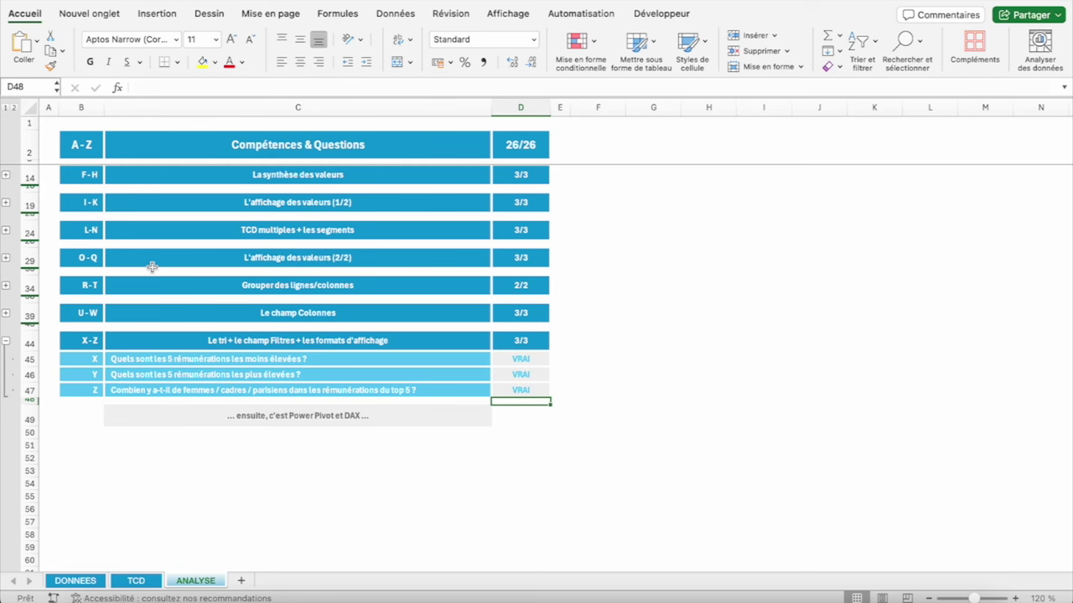
{"action": "left_click", "coordinate": [243, 412]}
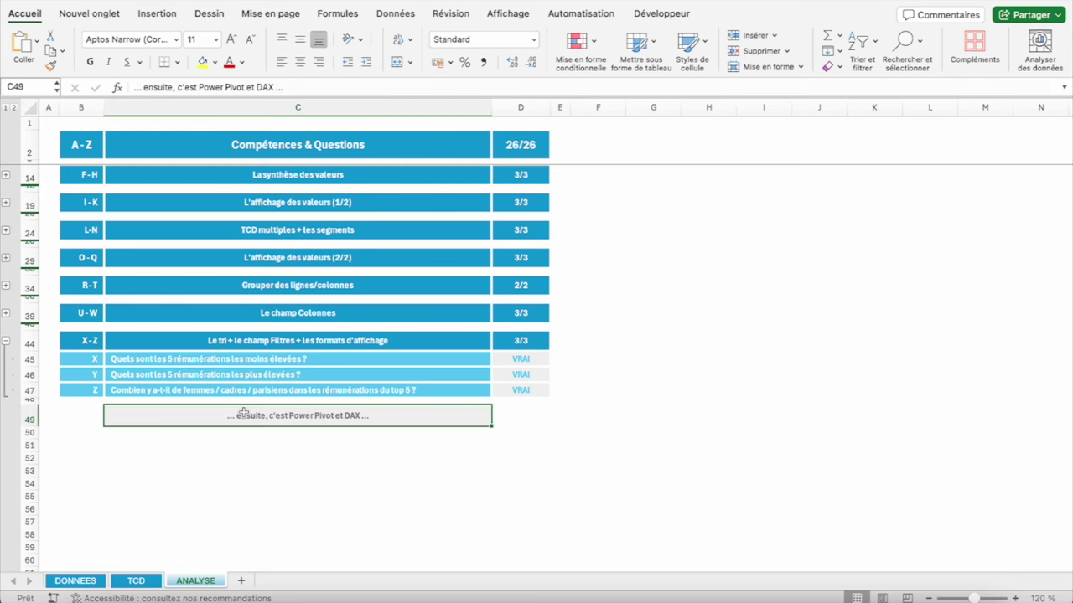